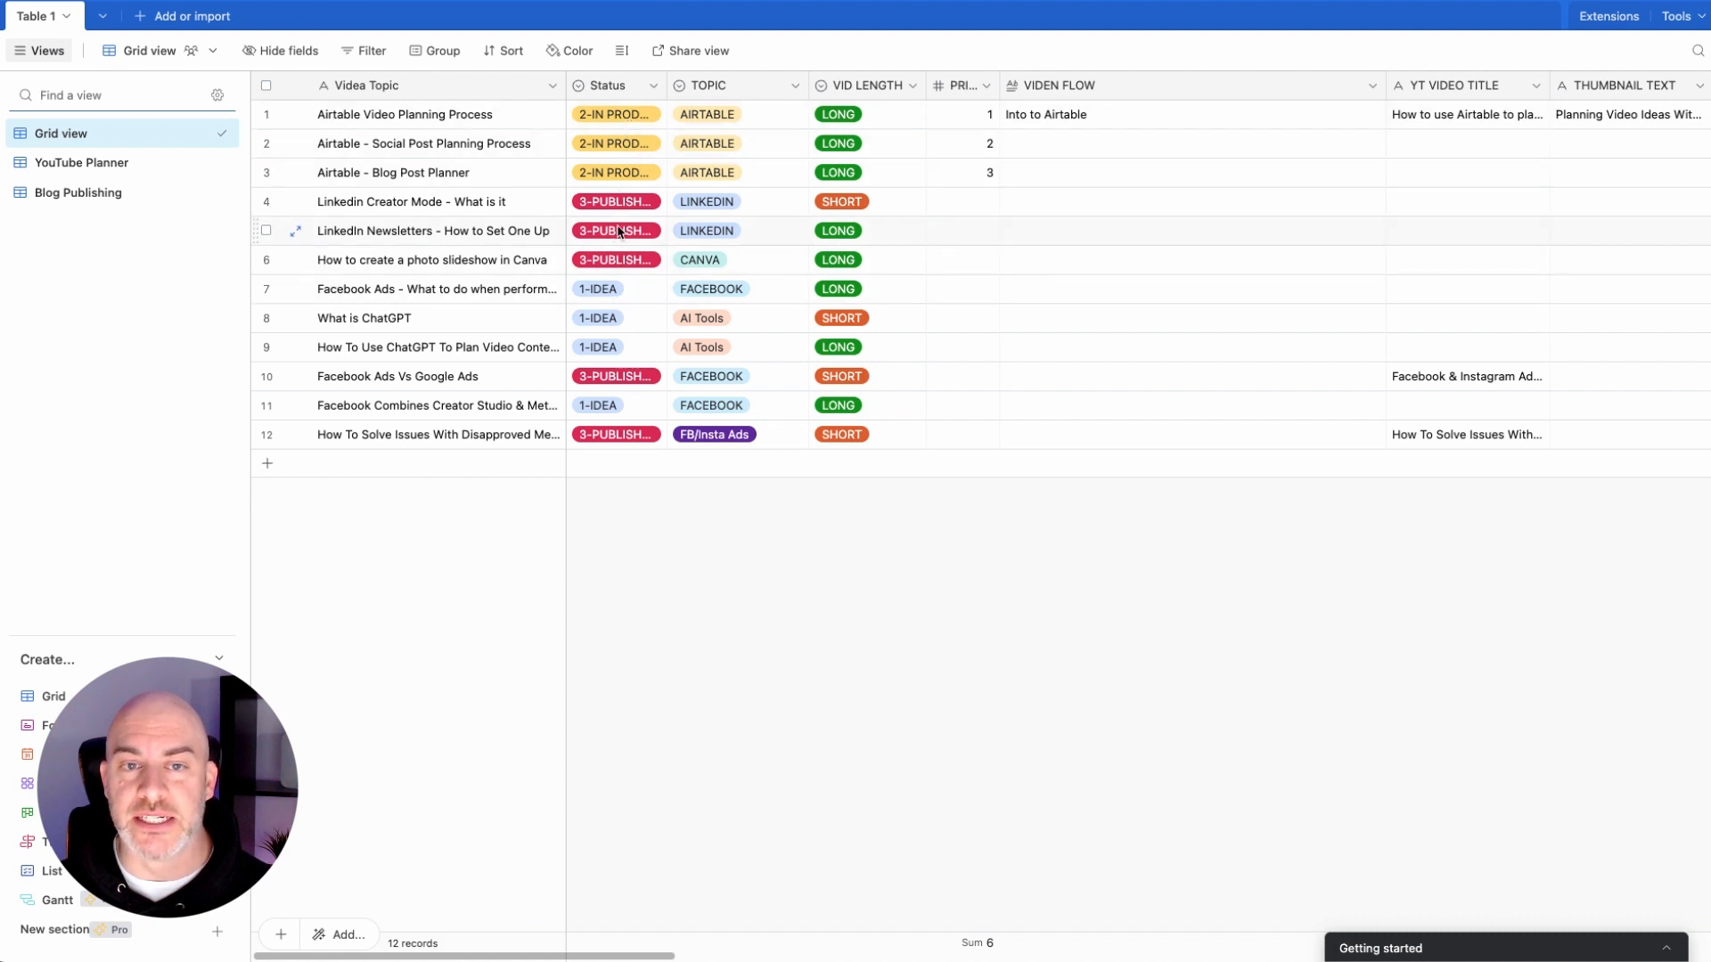
Step: Examine the fields in Grid view, from Status and topic through the YouTube and social platform columns to the blog fields
scroll(766, 208, right, 3)
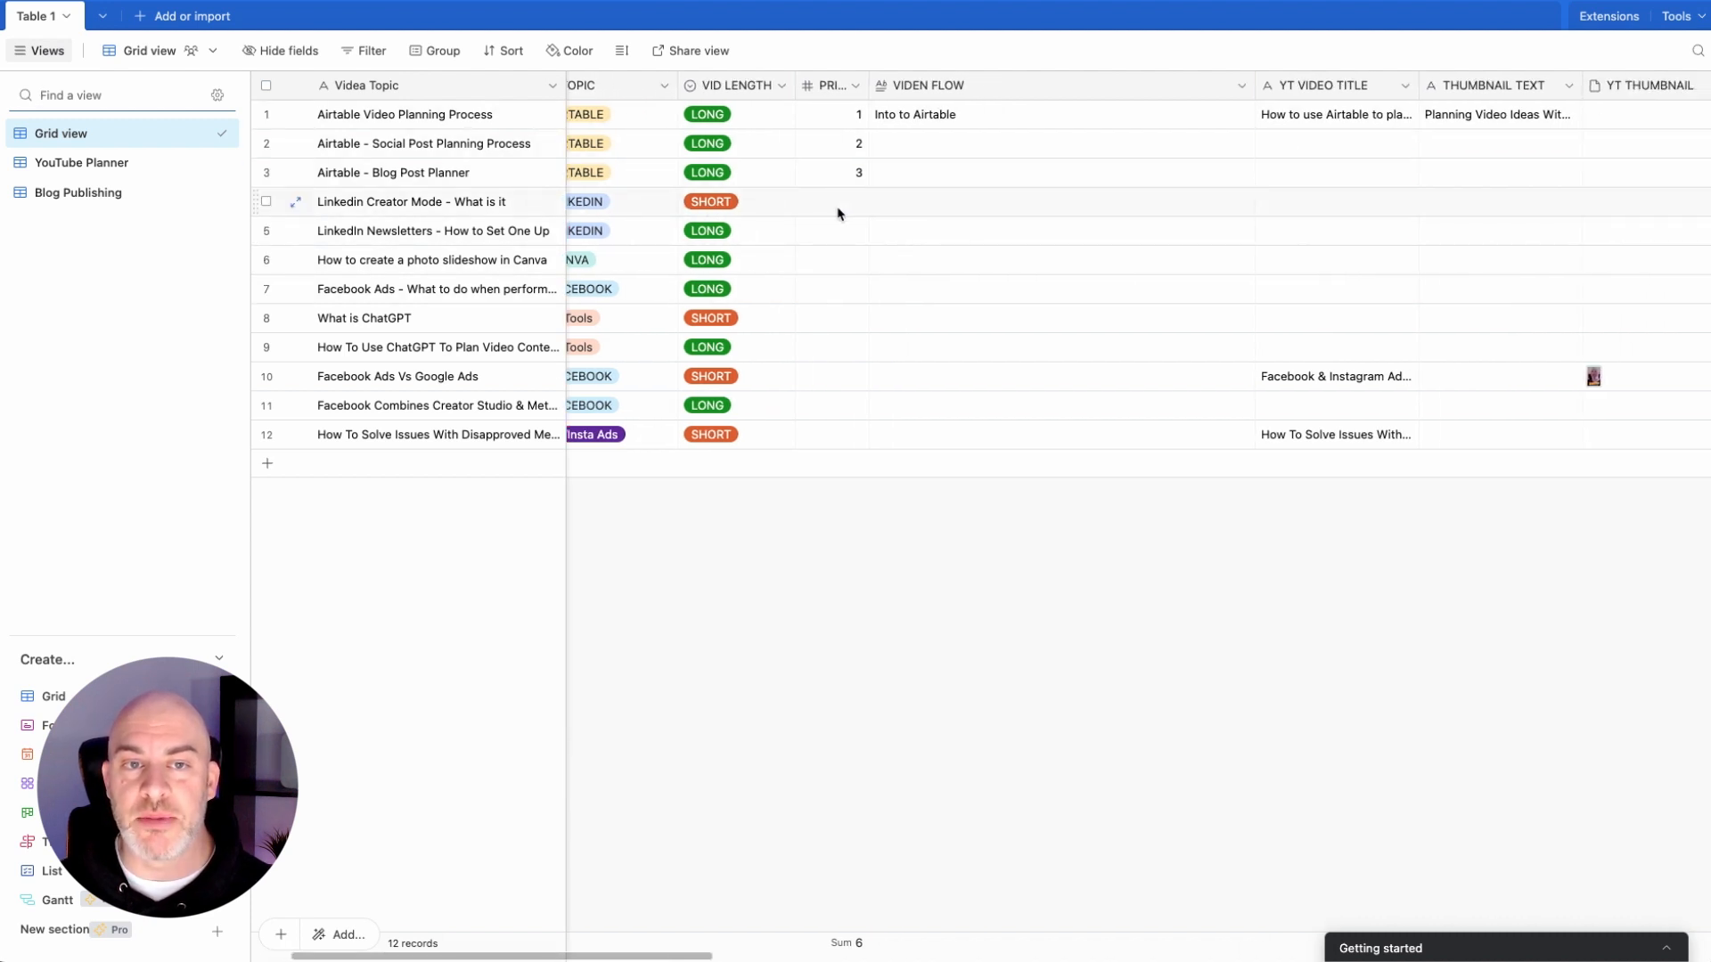
scroll(606, 201, left, 2)
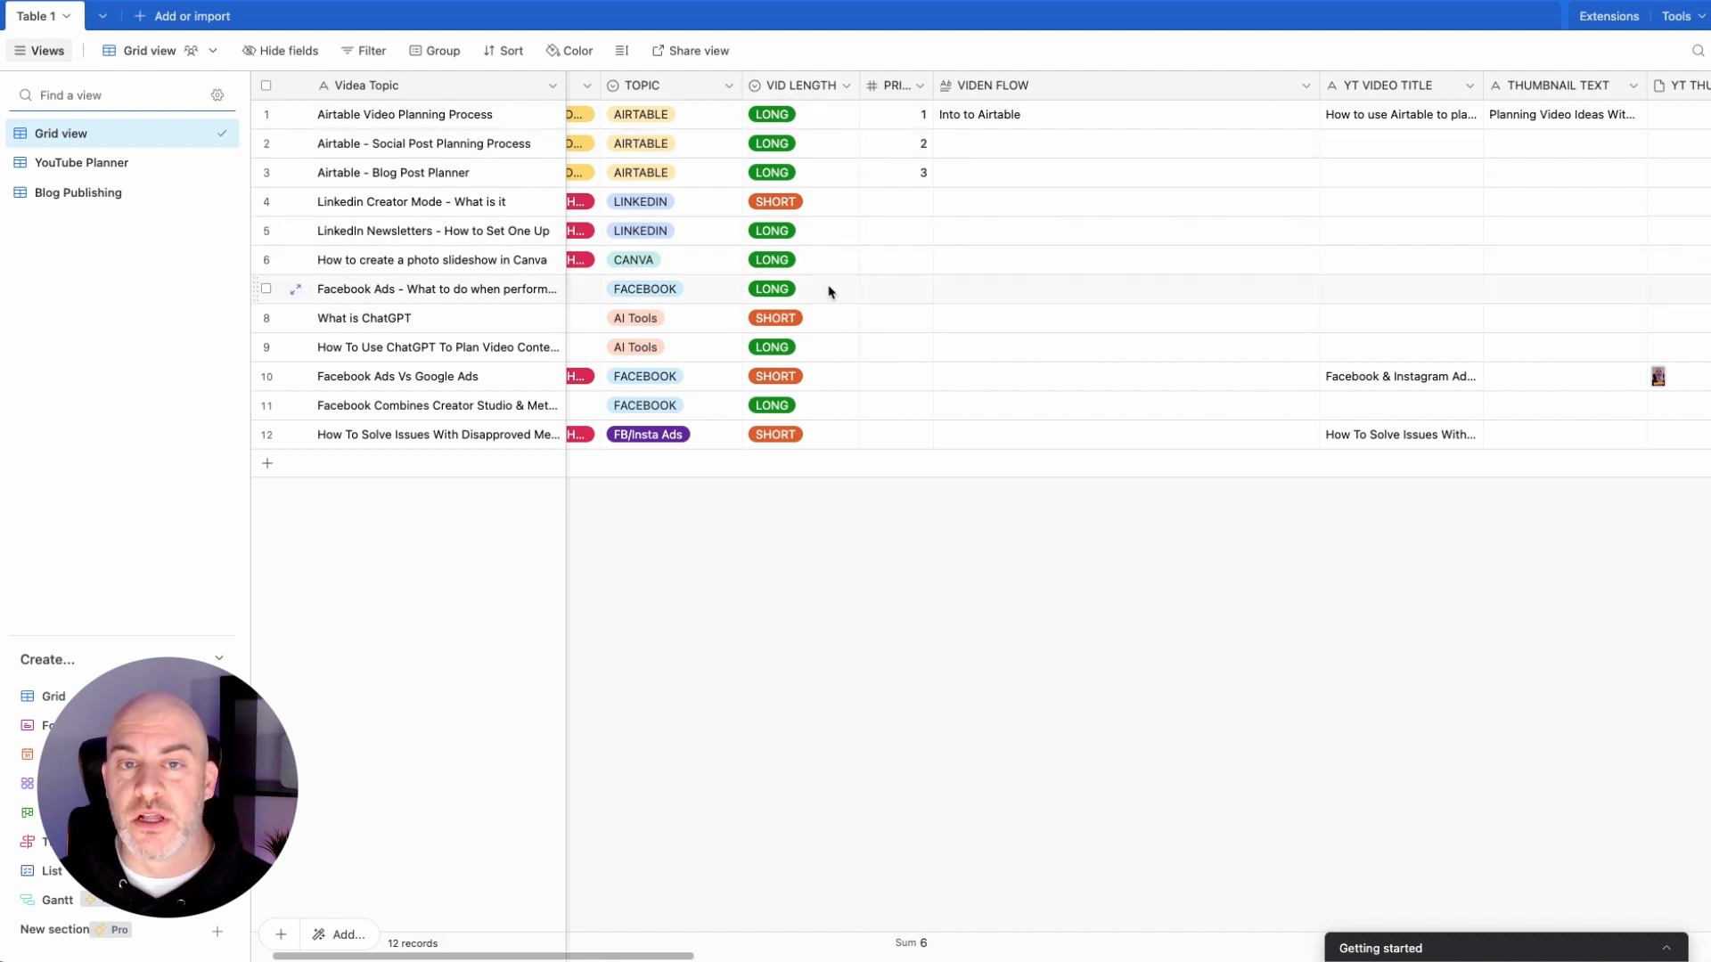
scroll(1105, 361, right, 4)
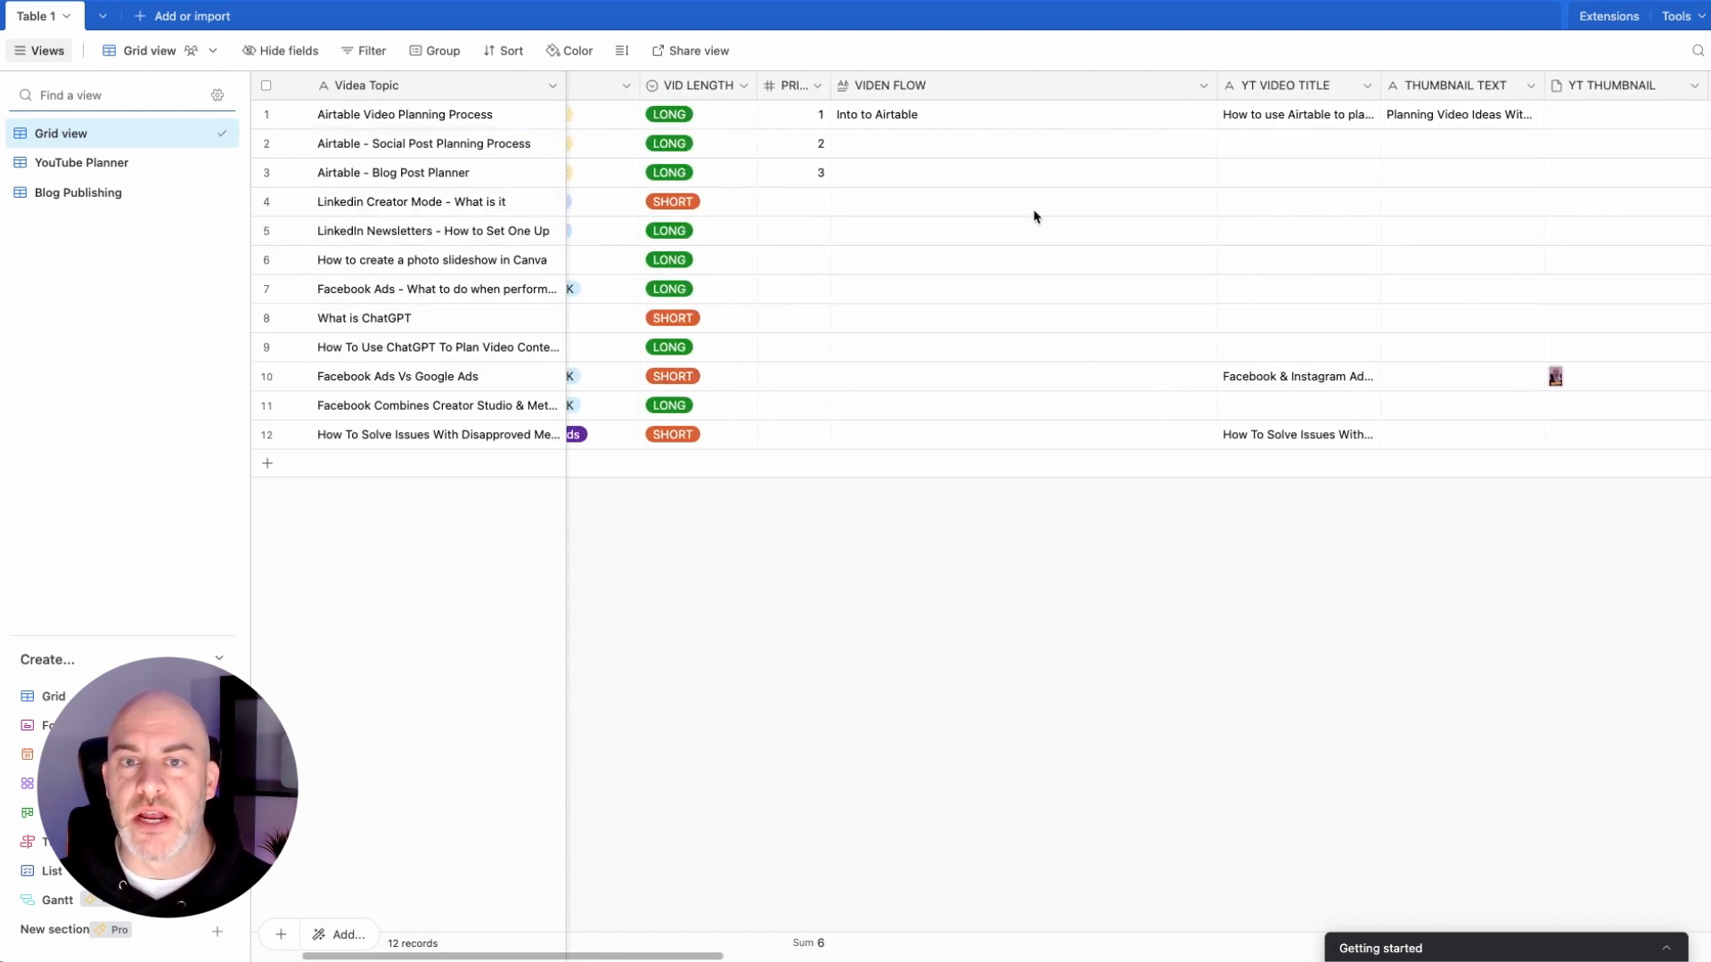
scroll(1034, 216, right, 2)
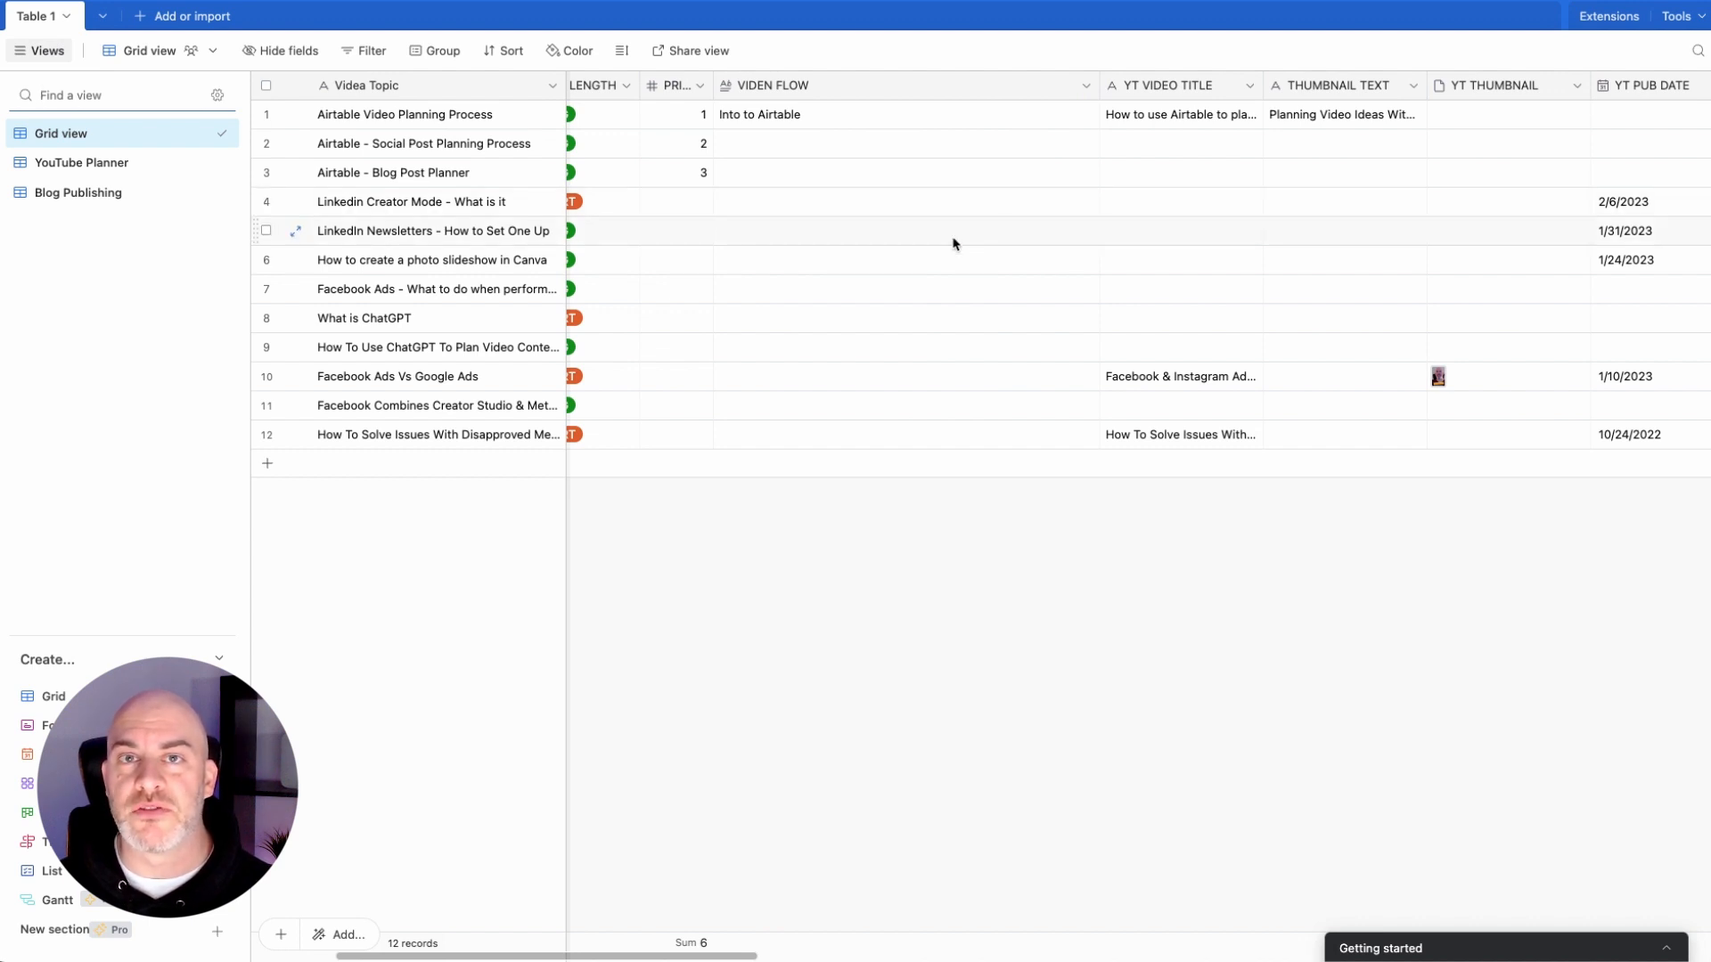
scroll(953, 243, right, 5)
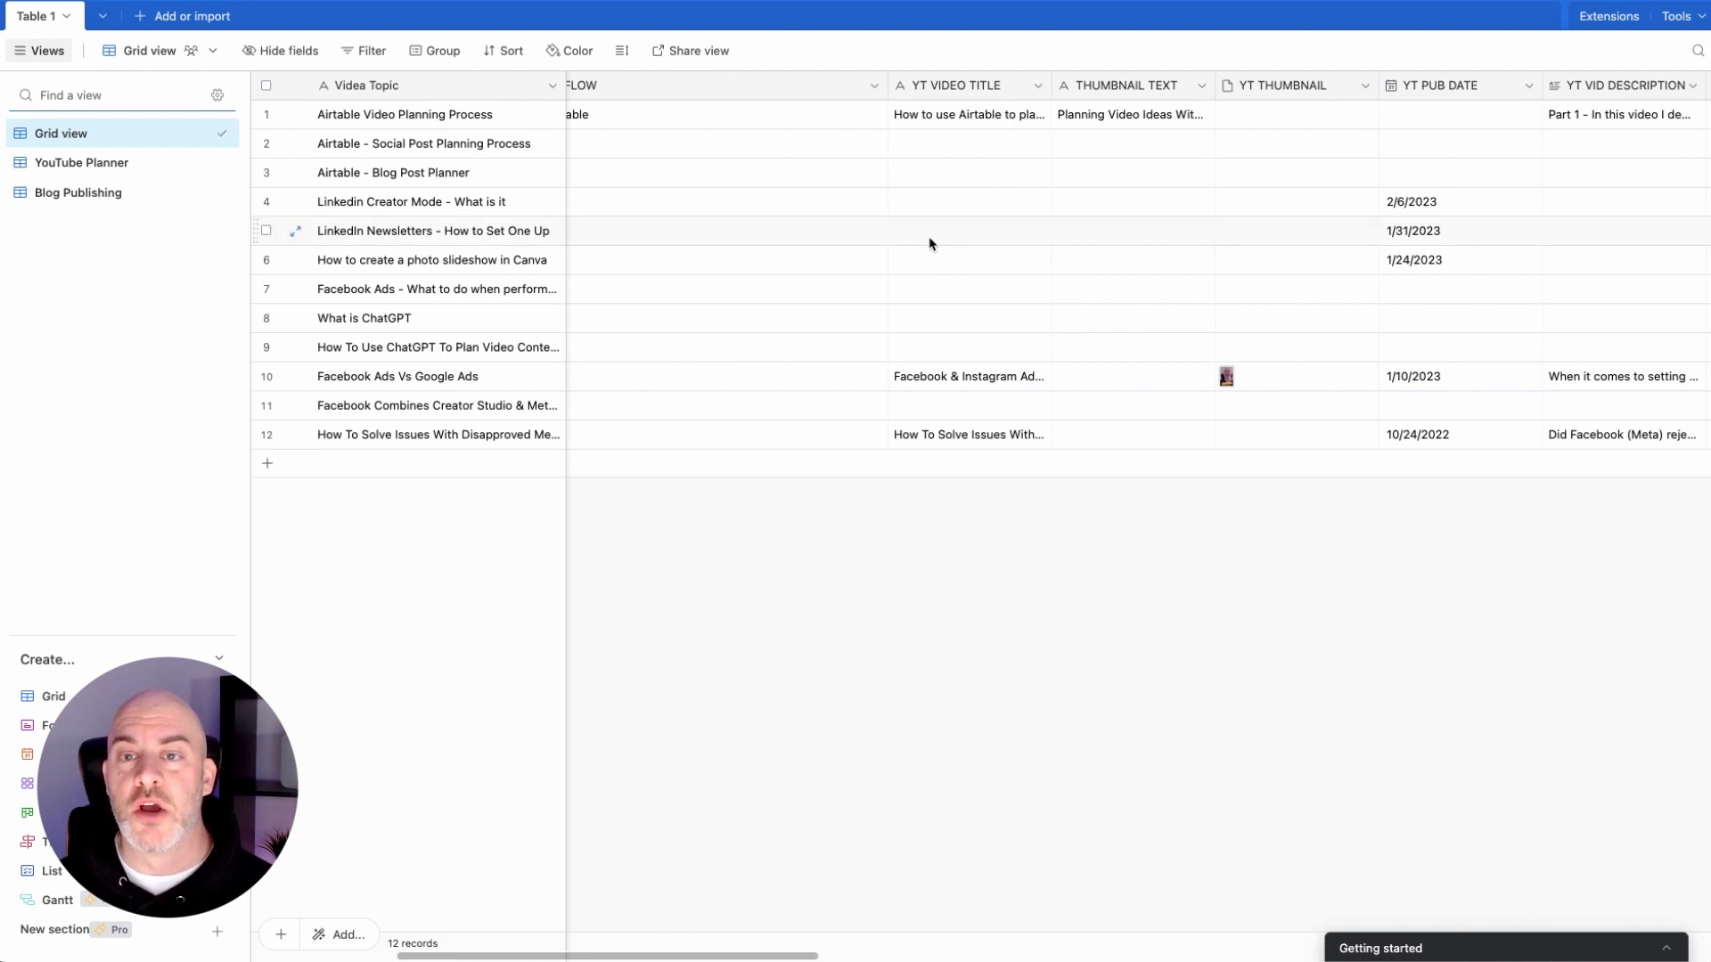
scroll(927, 241, right, 6)
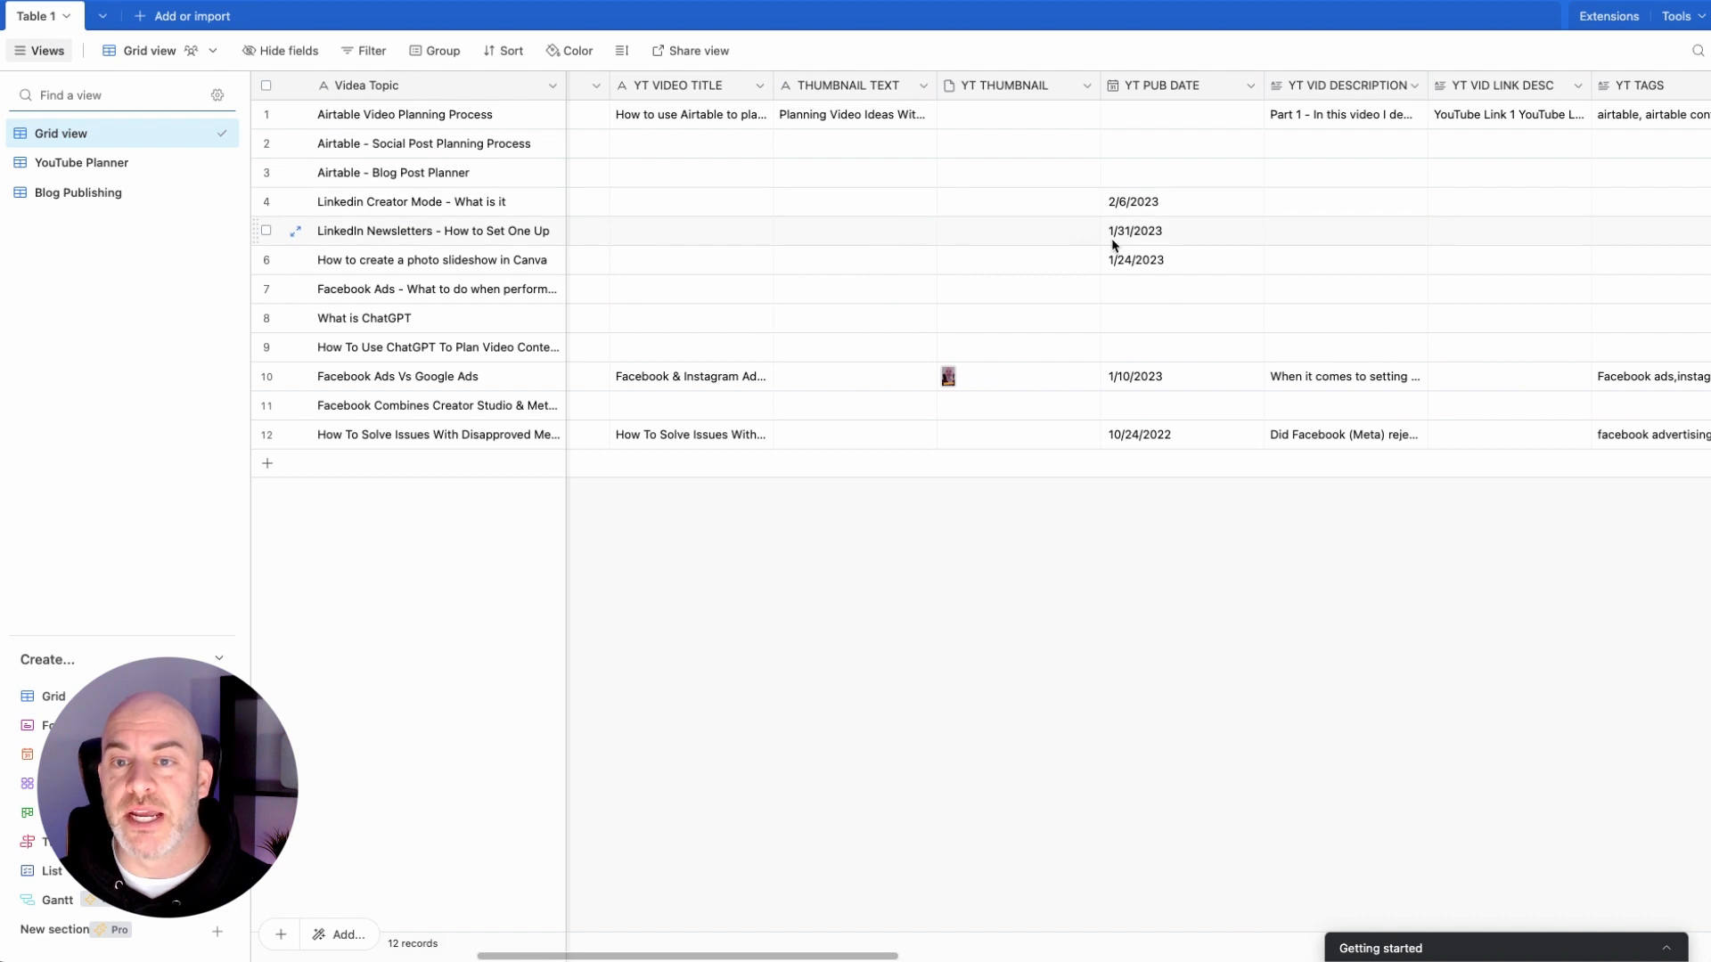
scroll(1206, 252, right, 10)
scroll(1209, 254, right, 4)
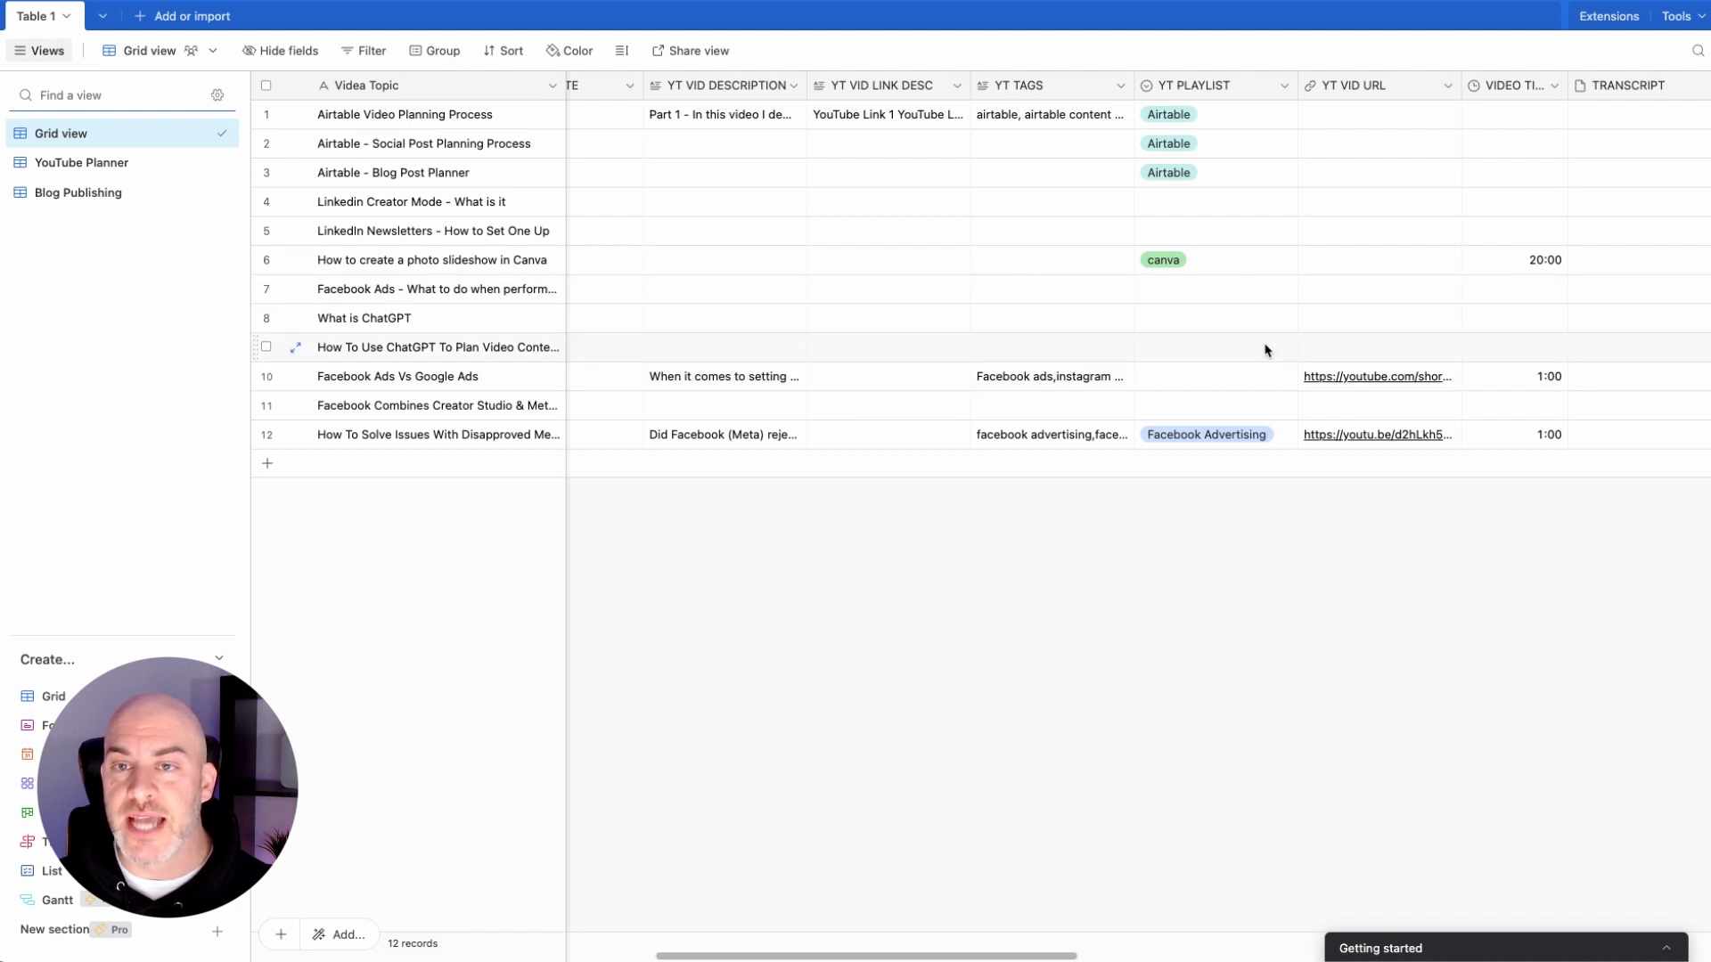
scroll(1268, 347, right, 6)
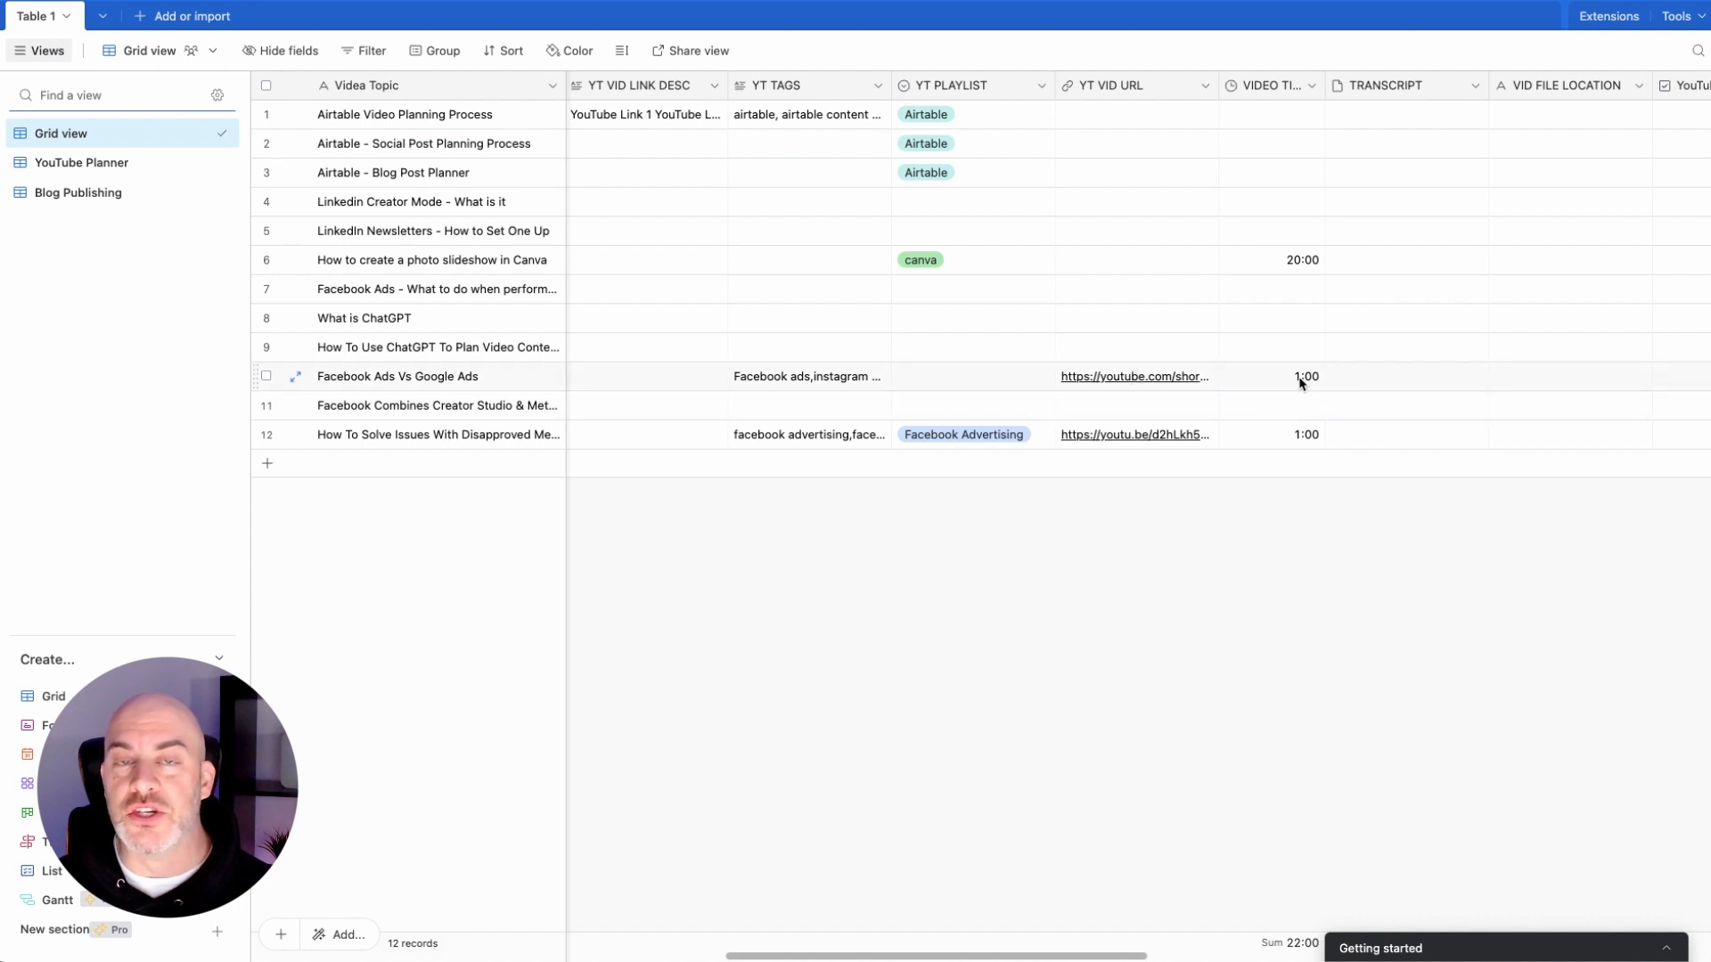
scroll(1300, 382, right, 10)
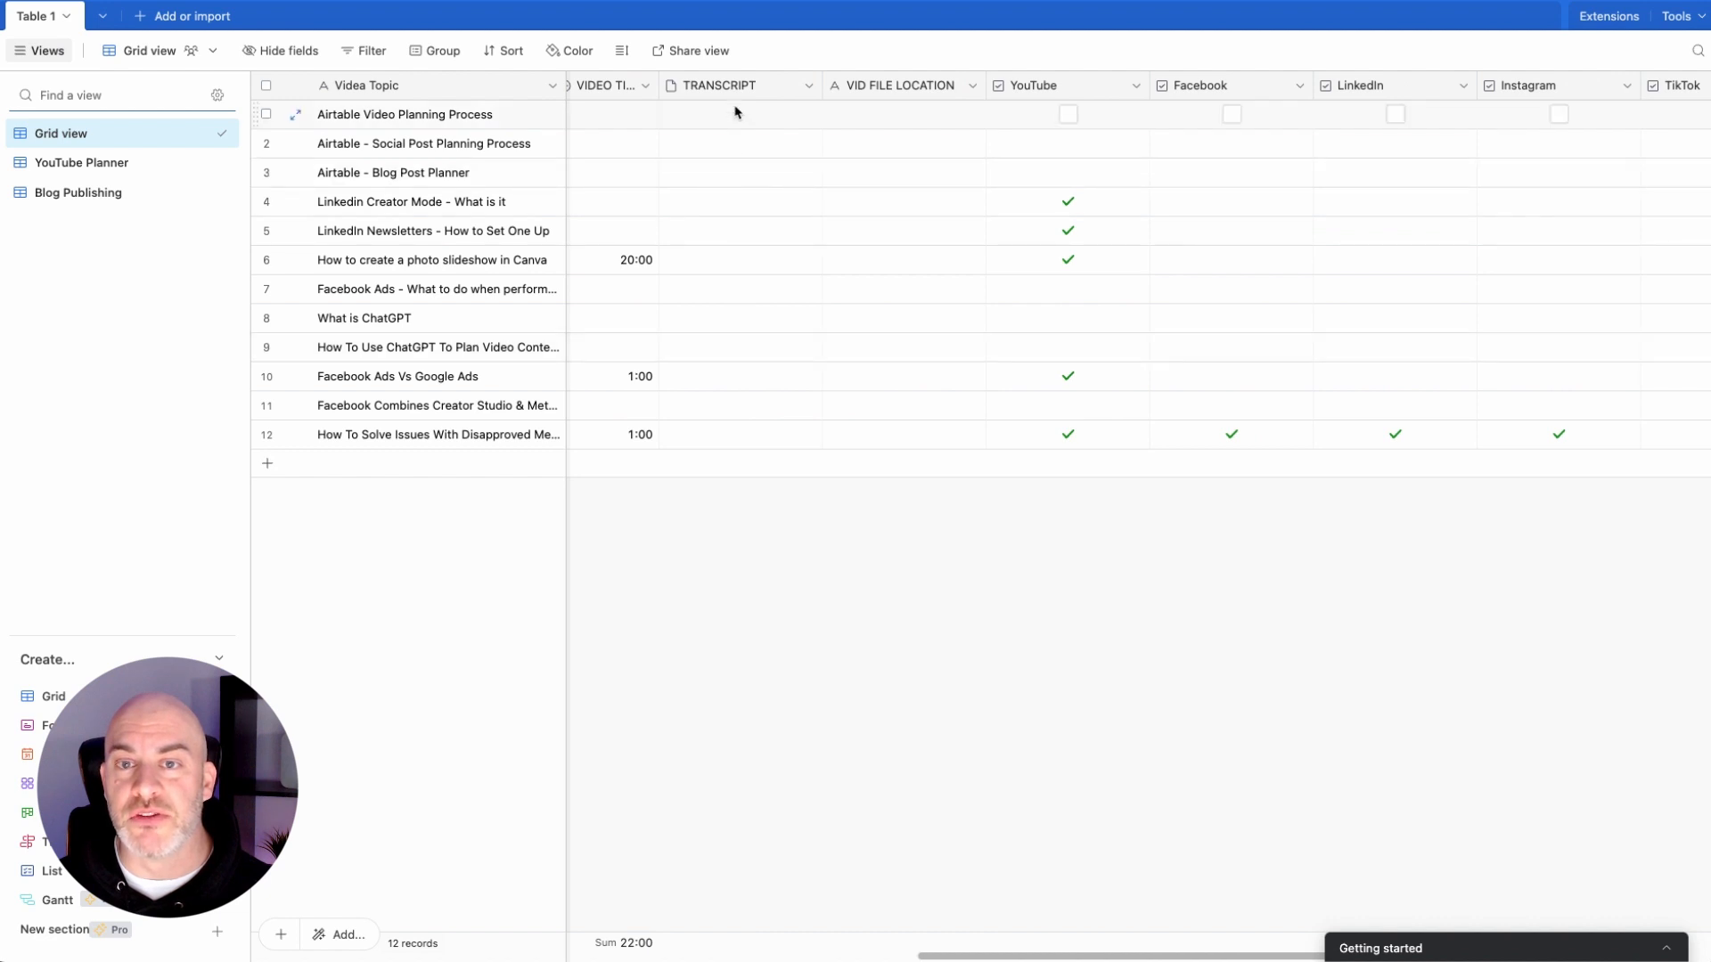
scroll(1515, 176, right, 10)
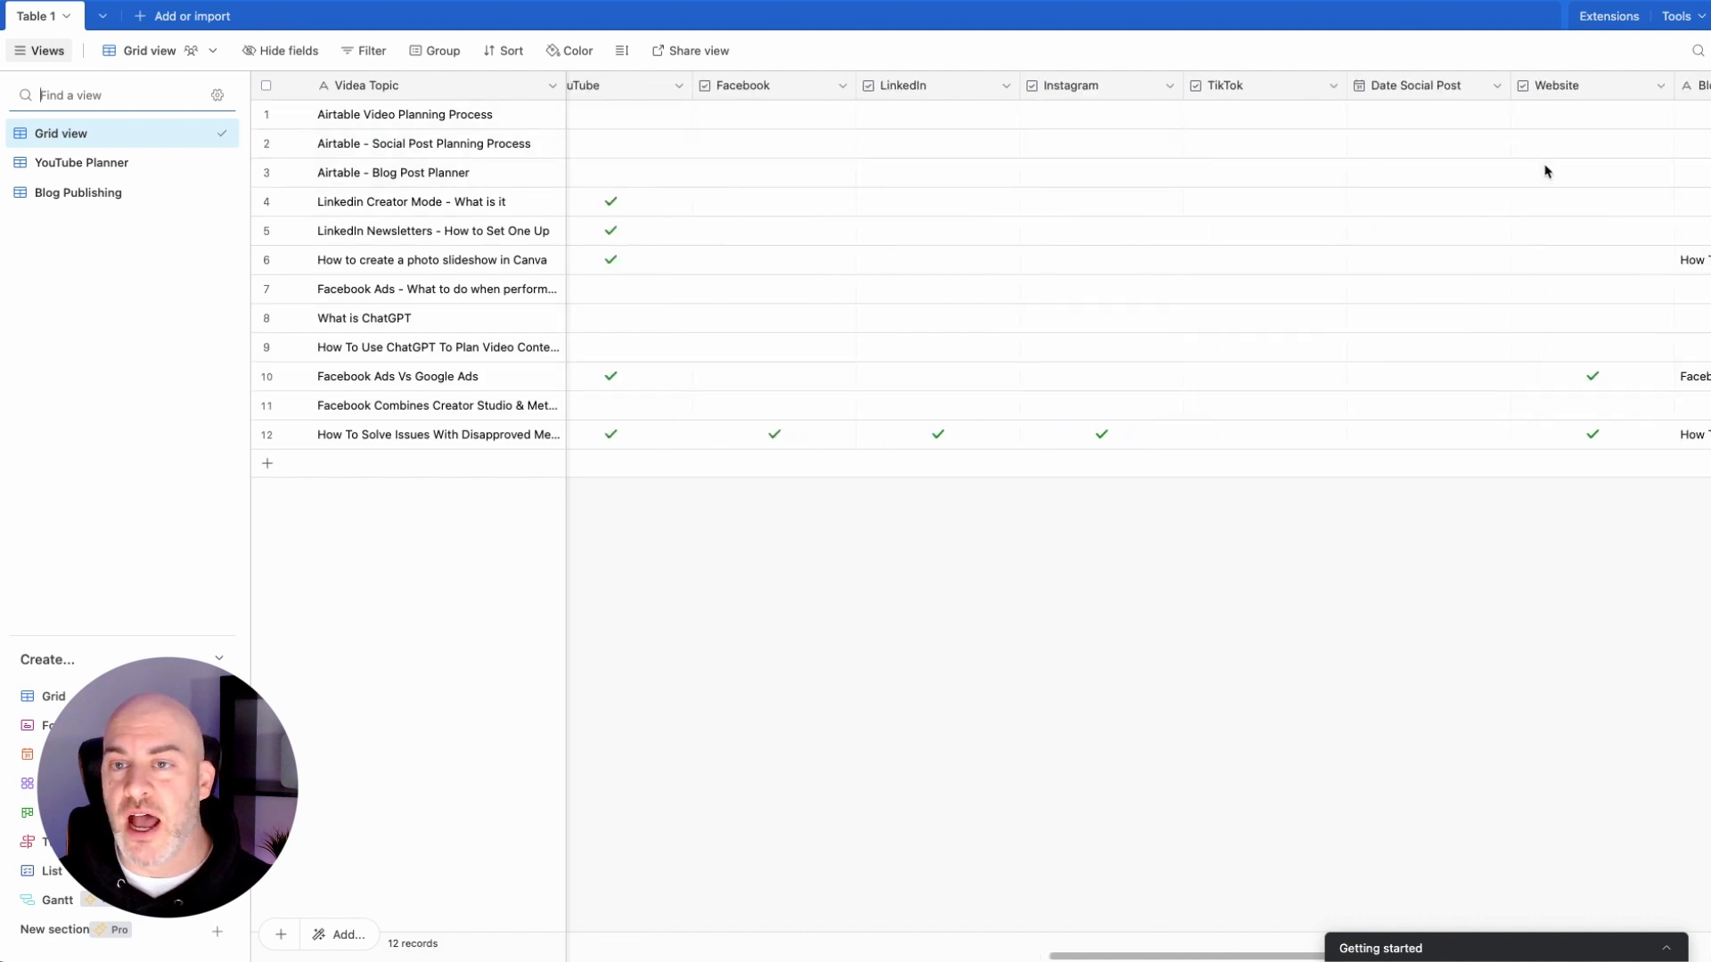
scroll(1544, 170, right, 5)
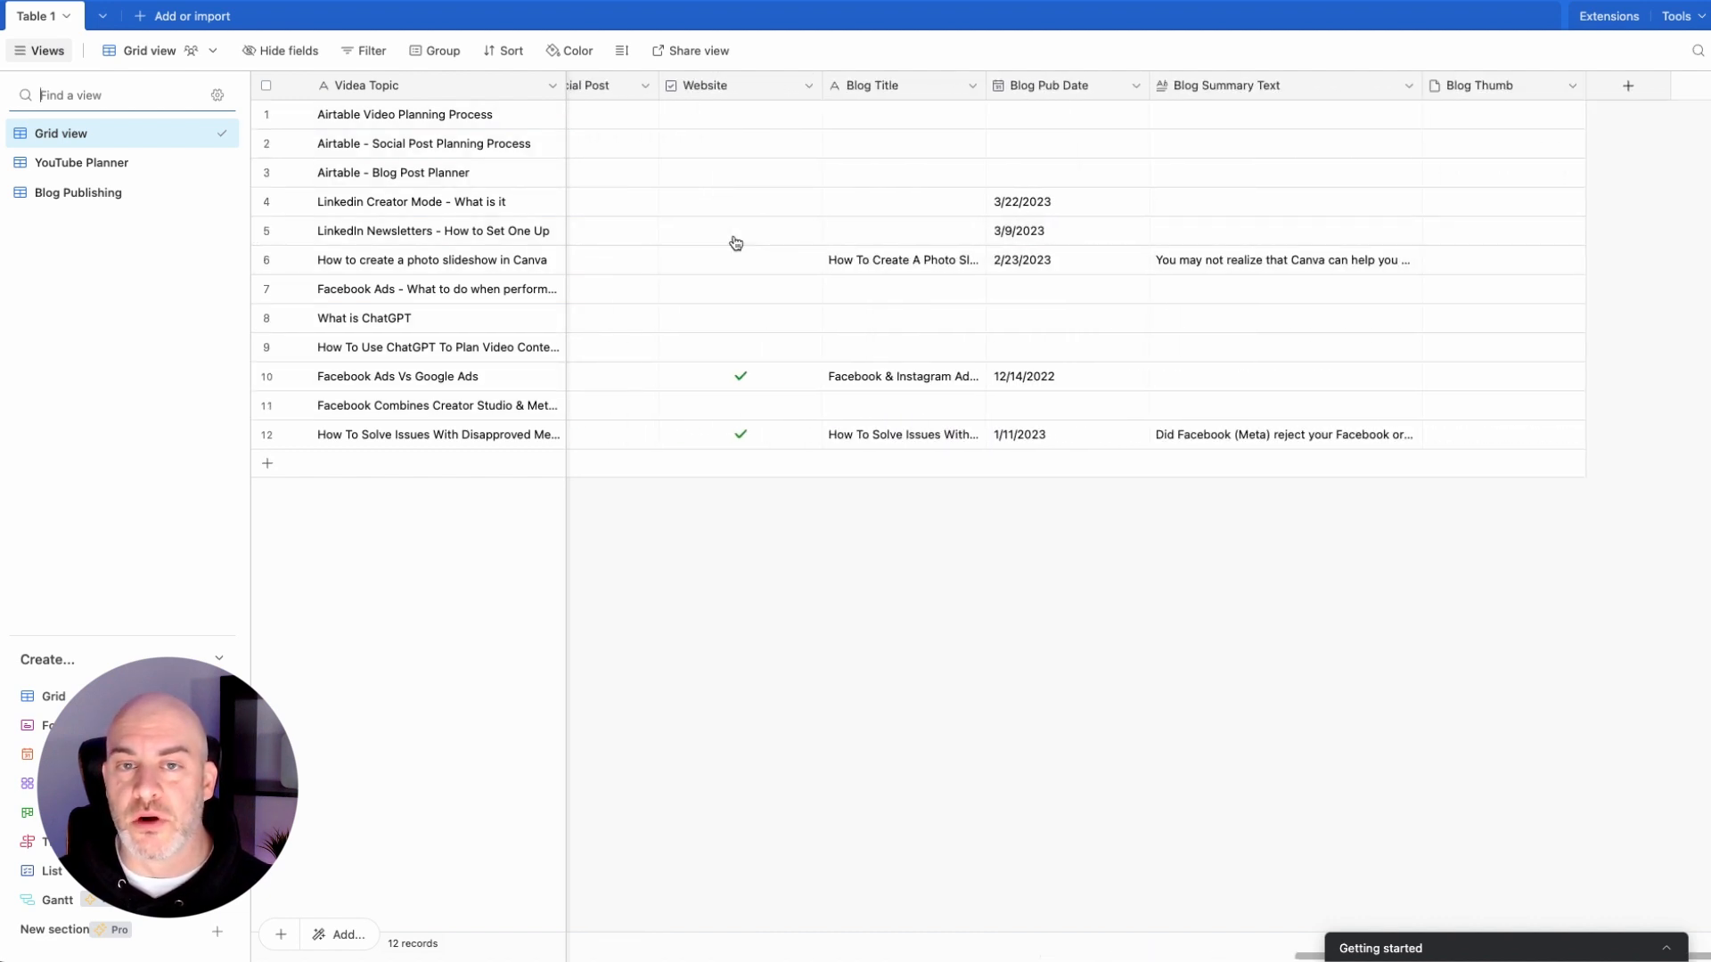
scroll(733, 242, left, 2)
scroll(734, 243, left, 8)
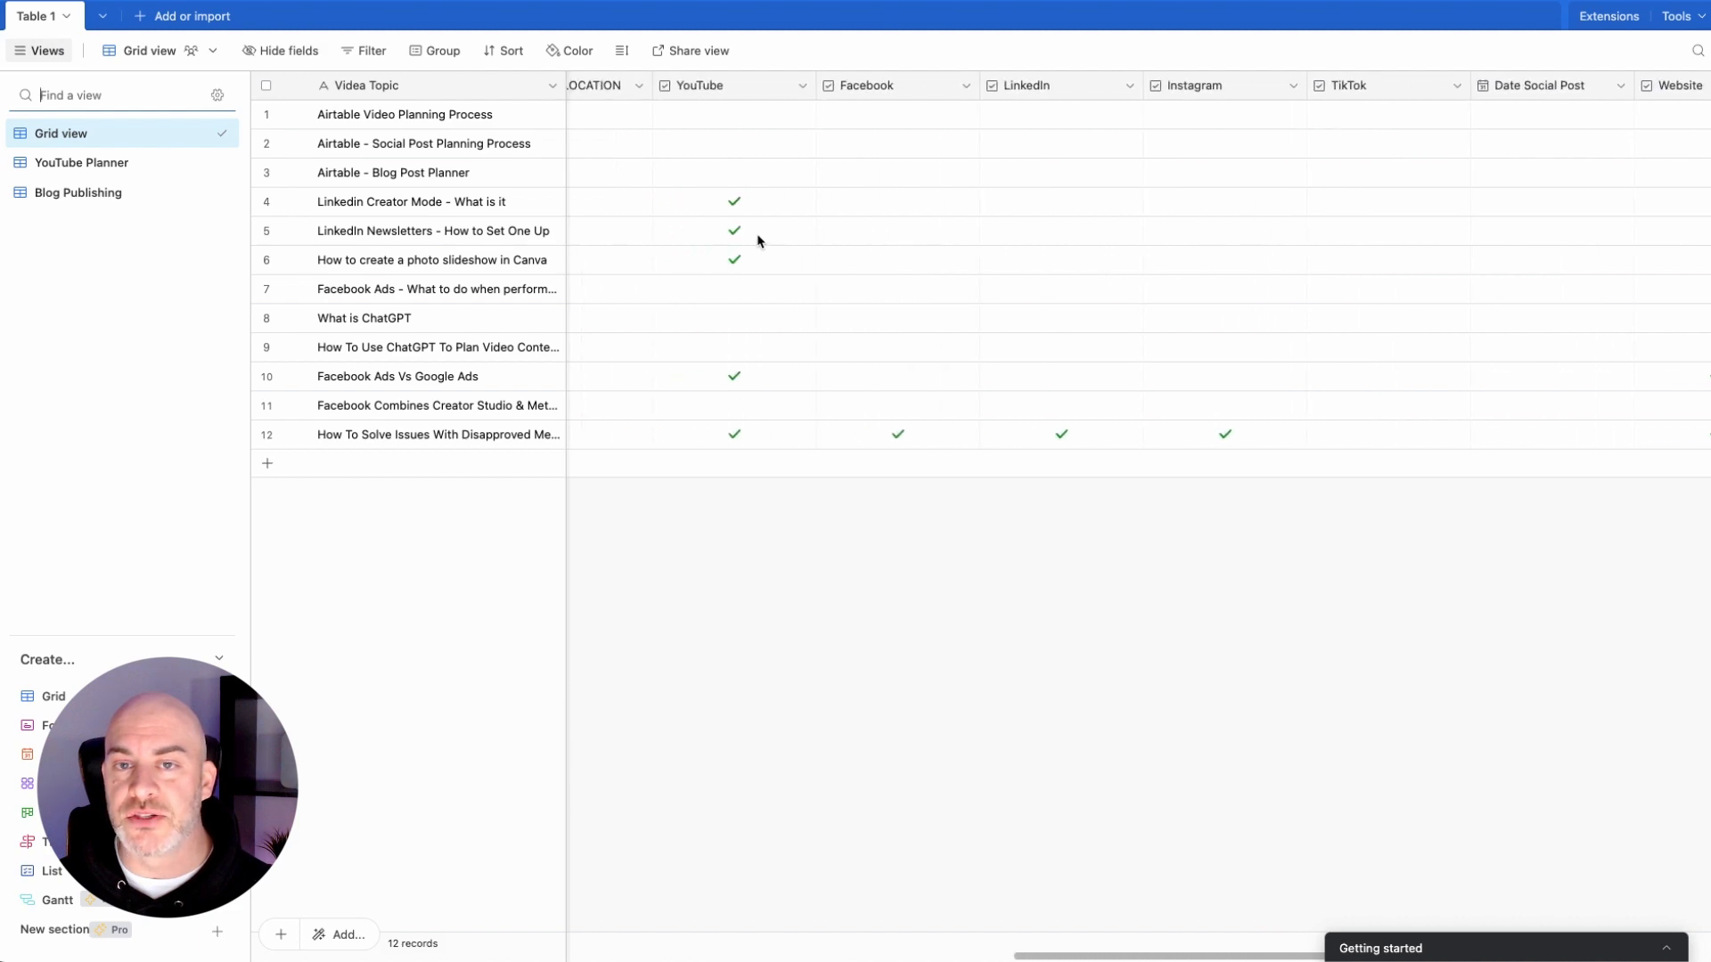
Step: Switch to the YouTube Planner view and examine its status groups and video planning fields
click(81, 162)
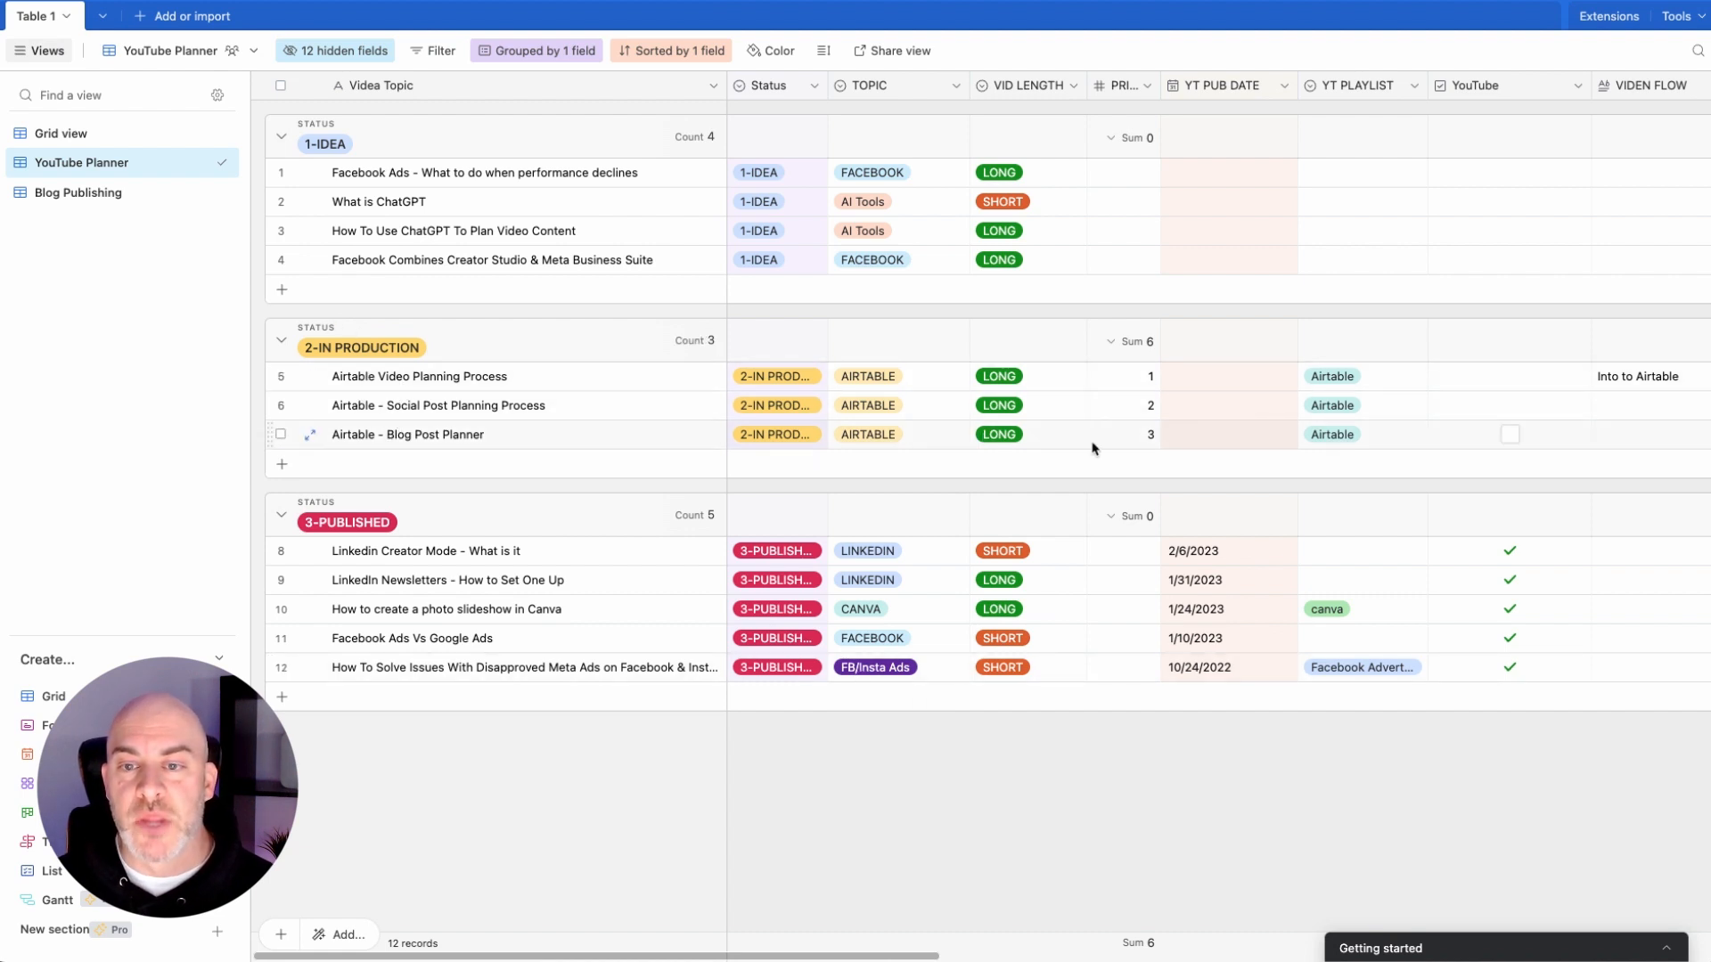
scroll(869, 441, right, 2)
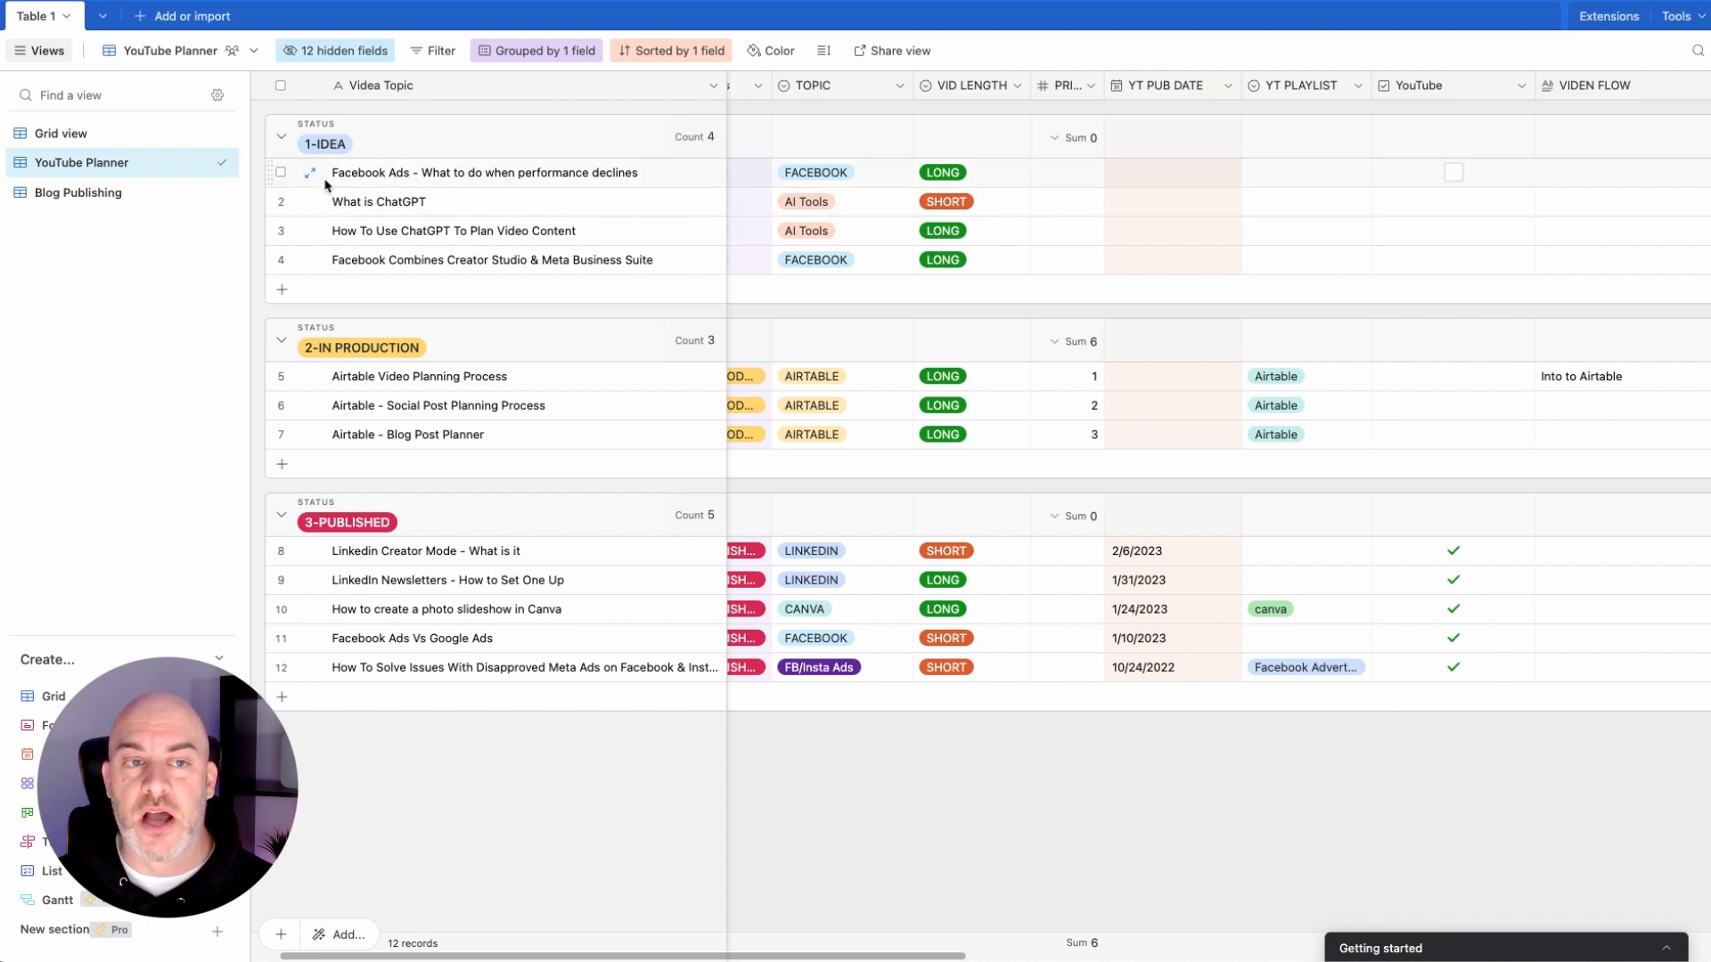
scroll(949, 220, left, 2)
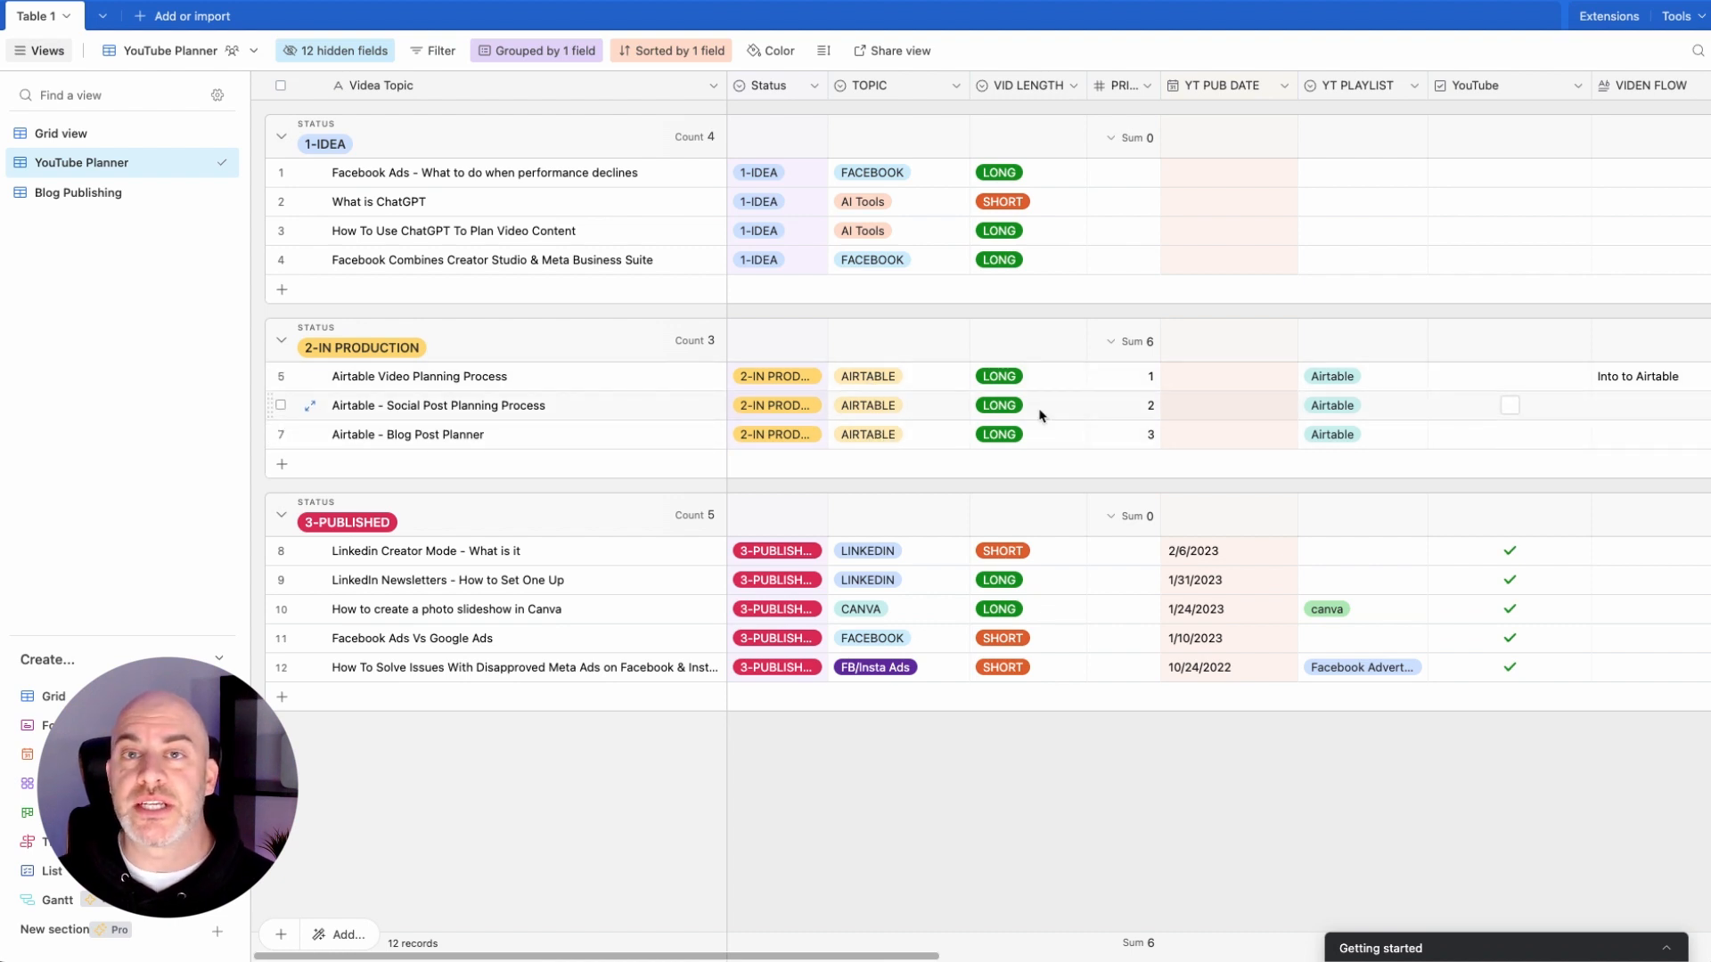
scroll(1040, 414, right, 10)
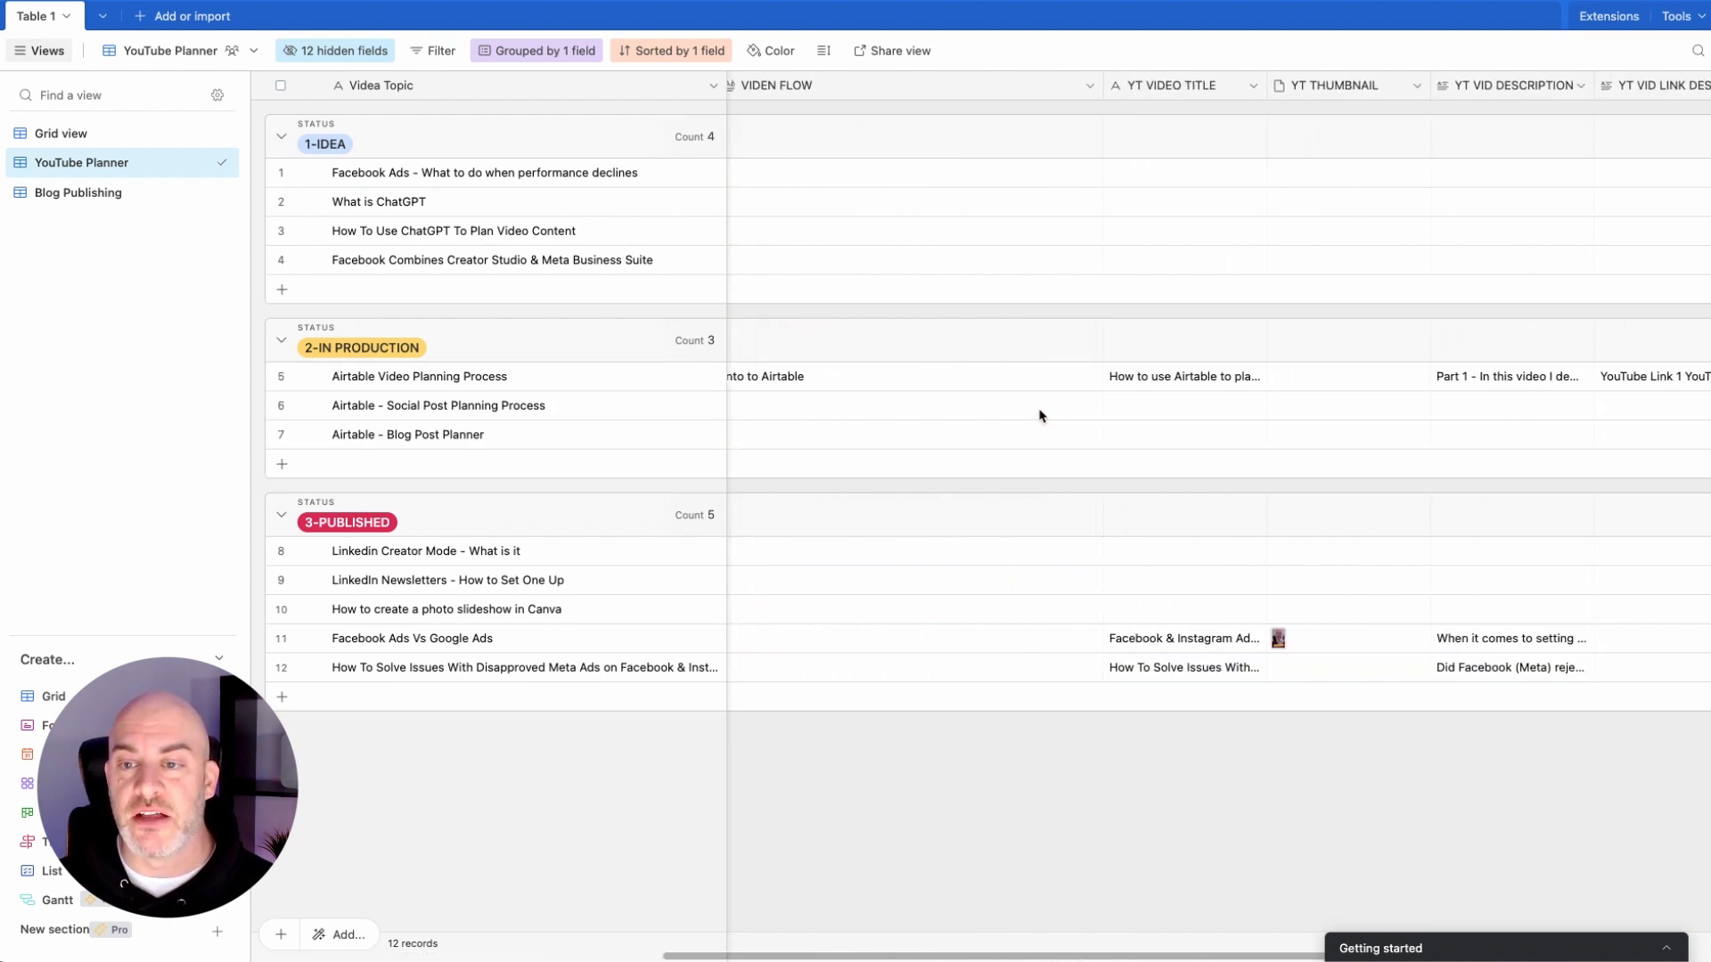
scroll(1041, 414, right, 2)
scroll(1041, 414, left, 12)
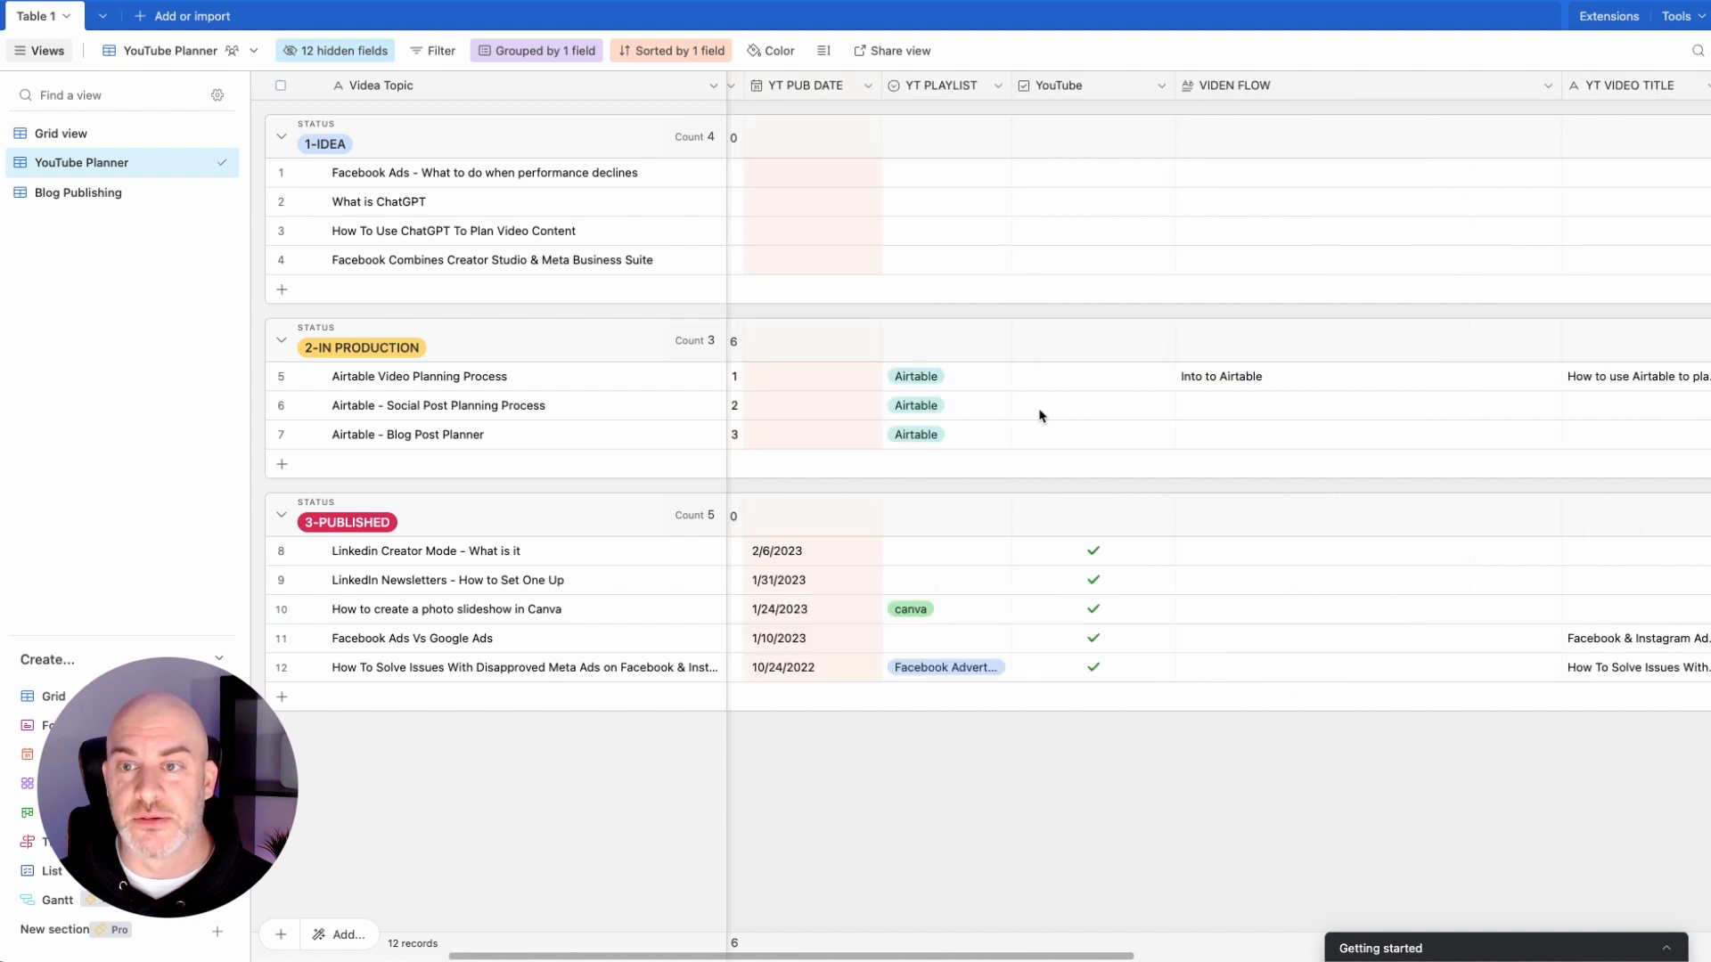
scroll(1040, 414, left, 2)
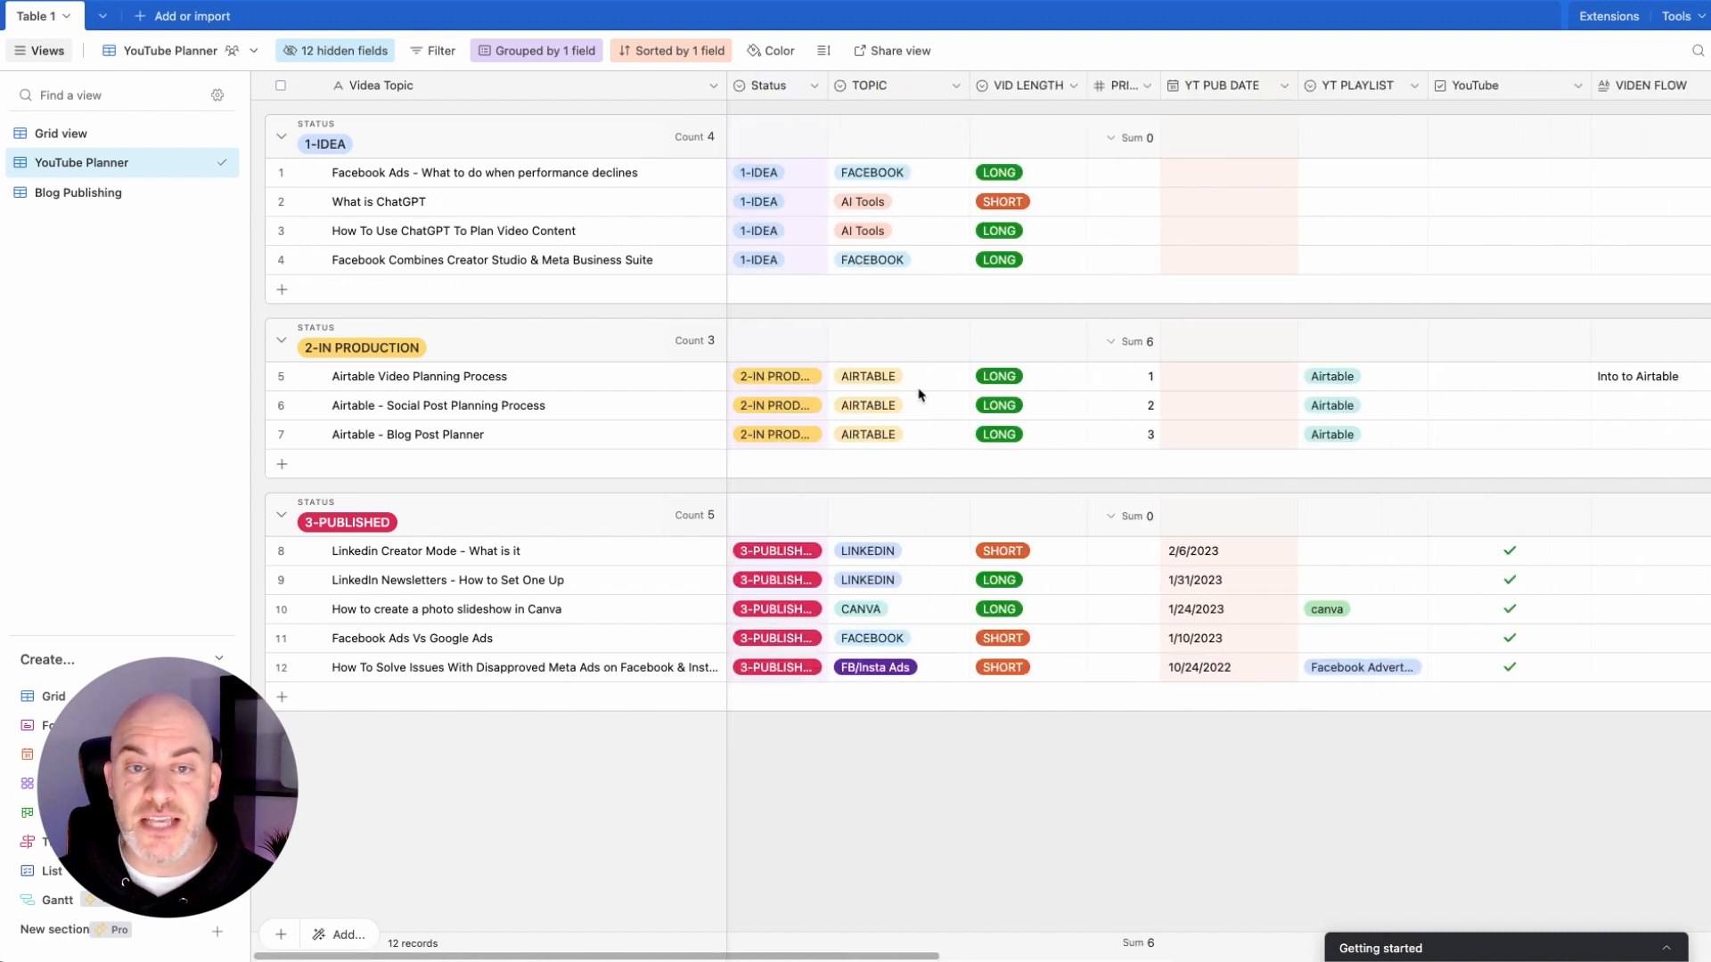
Step: Switch to the Blog Publishing view and review its website groups, blog fields and YouTube fields
click(82, 194)
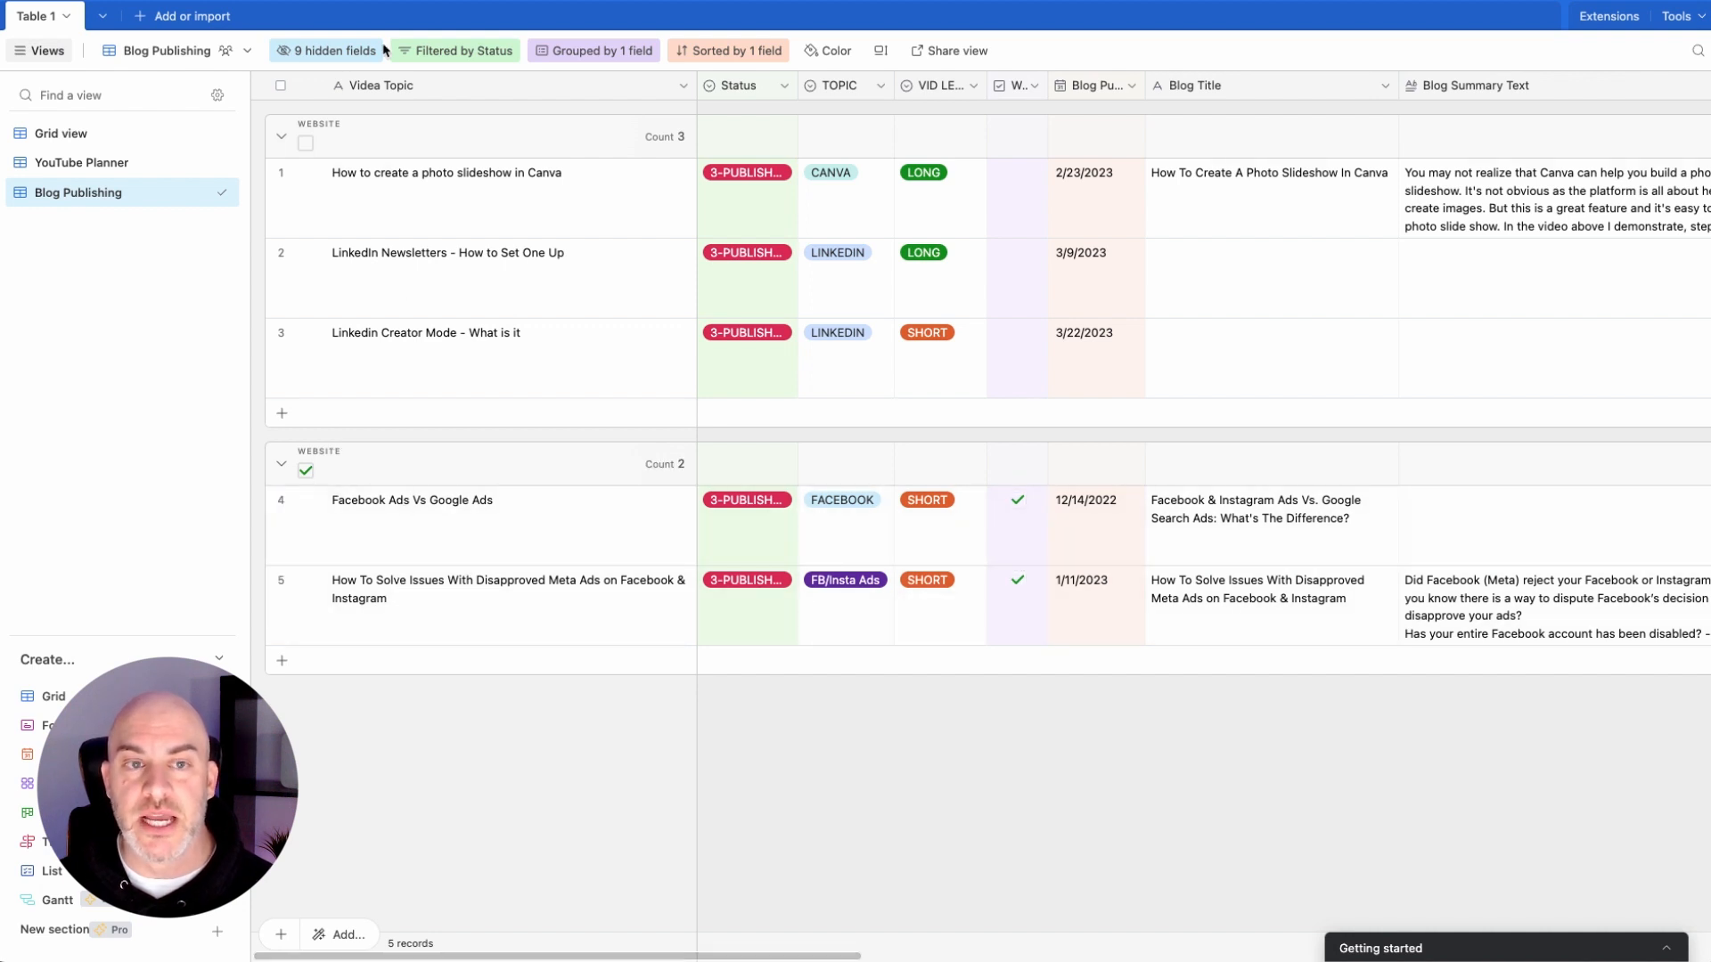
scroll(1040, 306, right, 2)
scroll(1040, 305, left, 2)
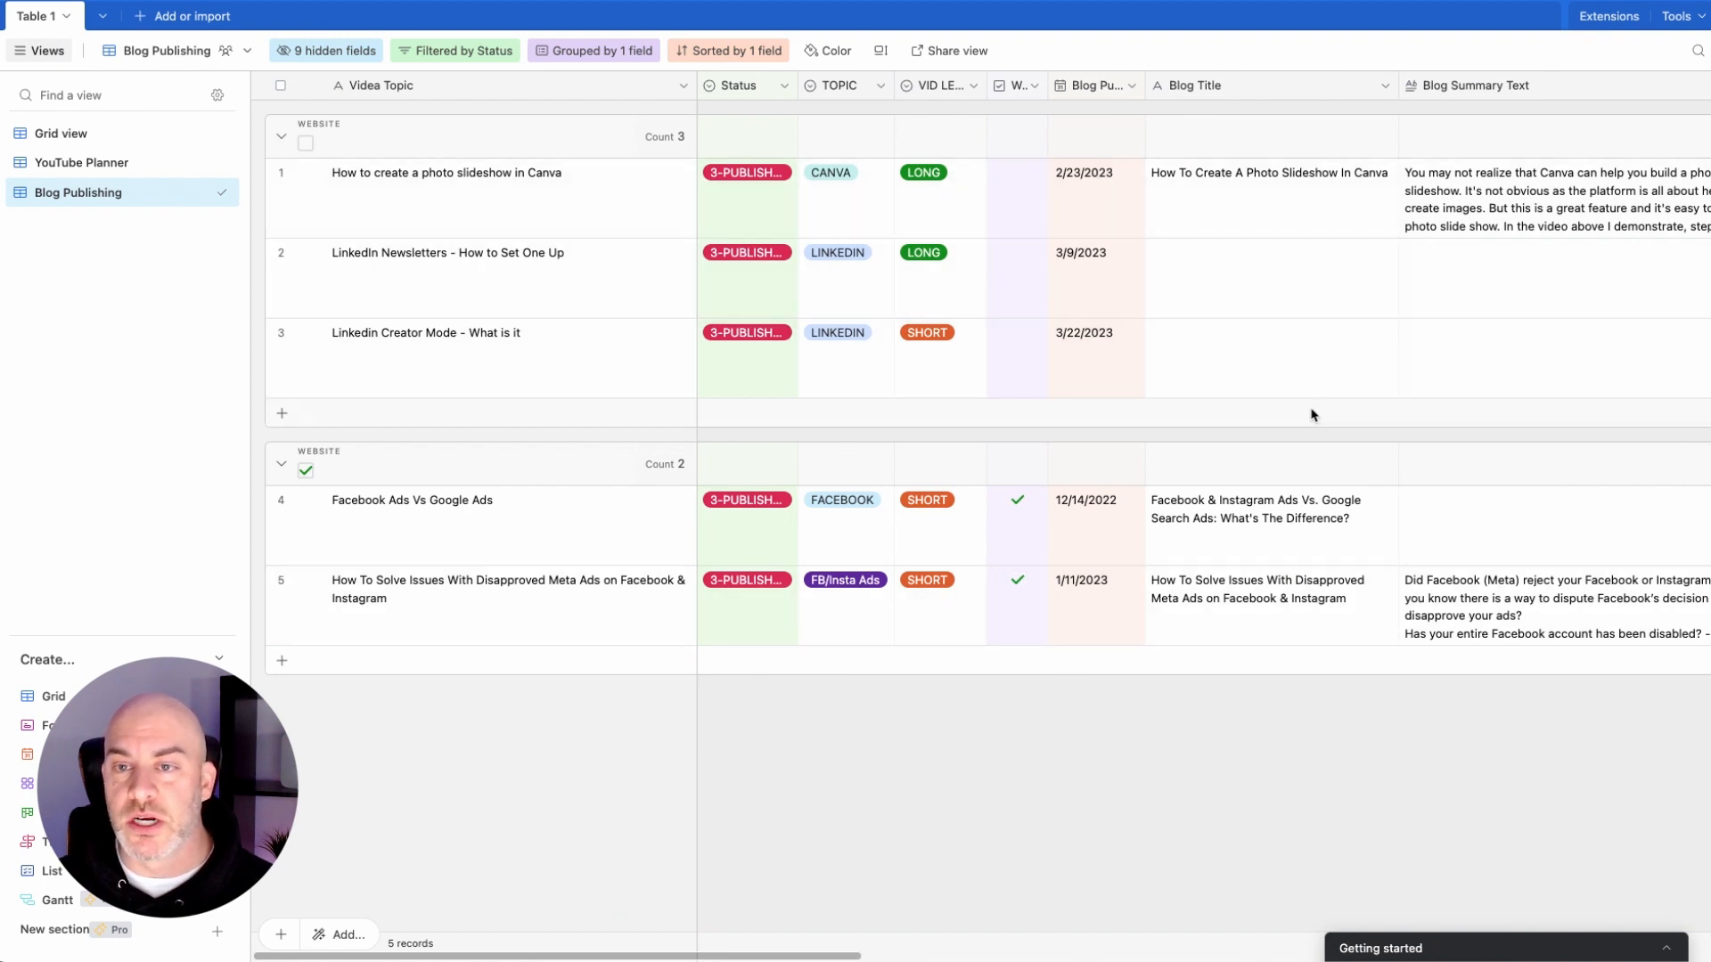
scroll(1311, 414, right, 8)
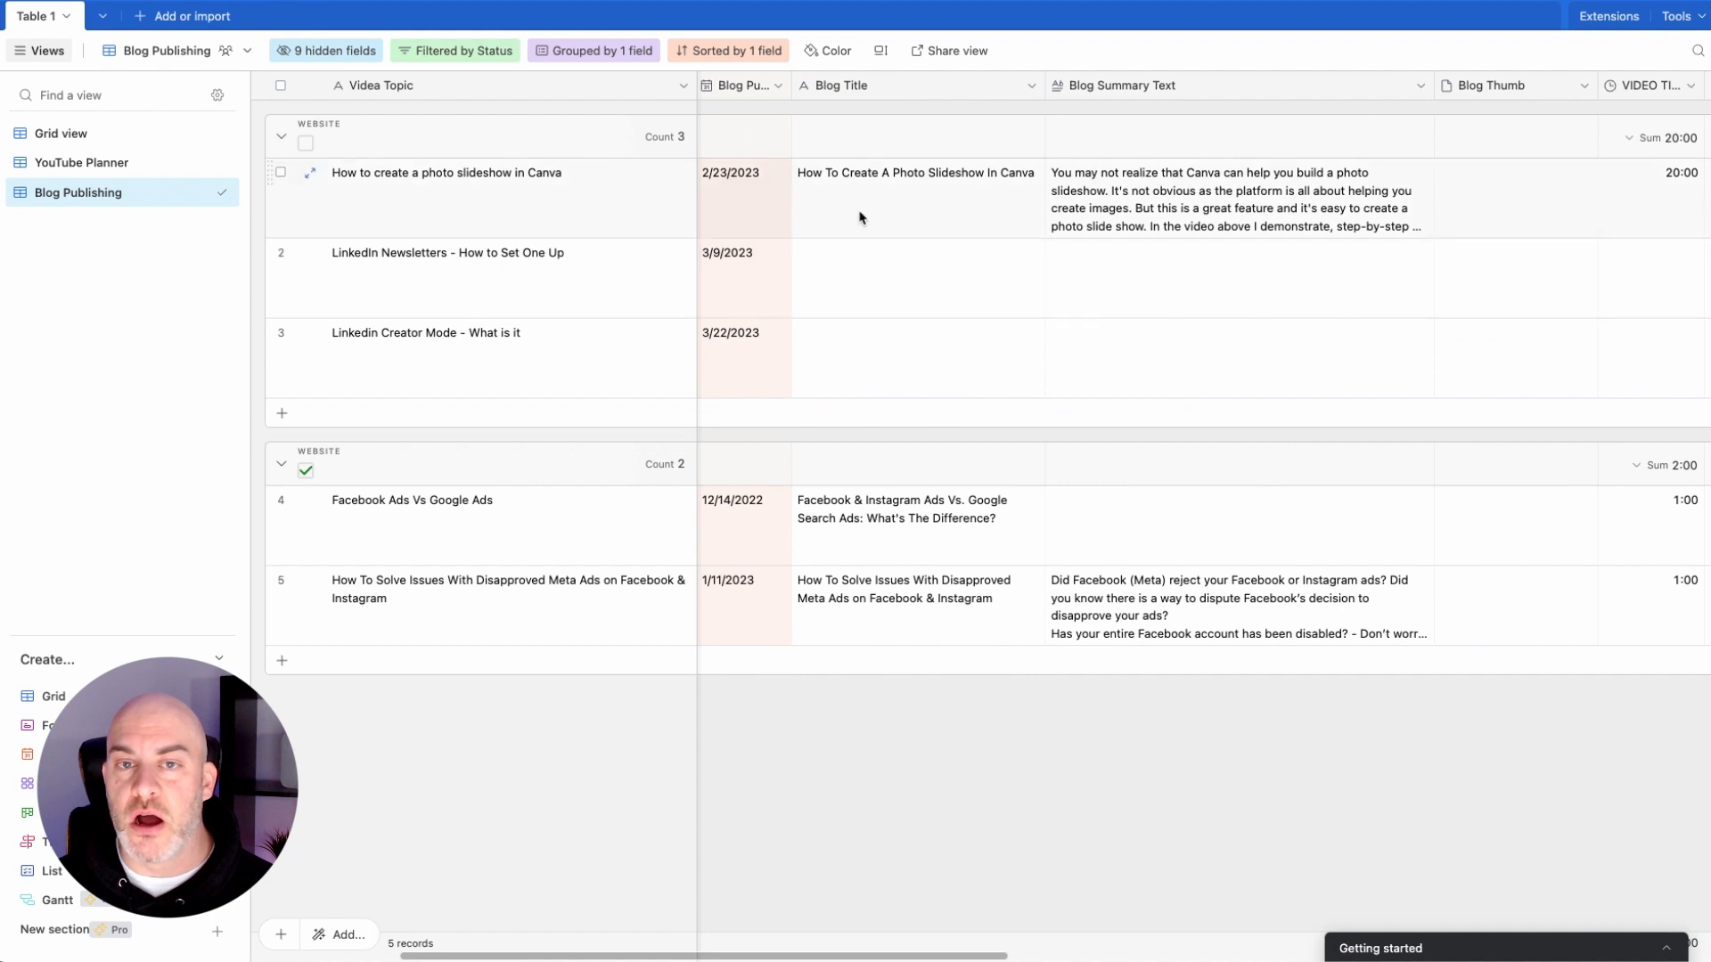
scroll(1189, 261, right, 5)
scroll(1188, 260, left, 10)
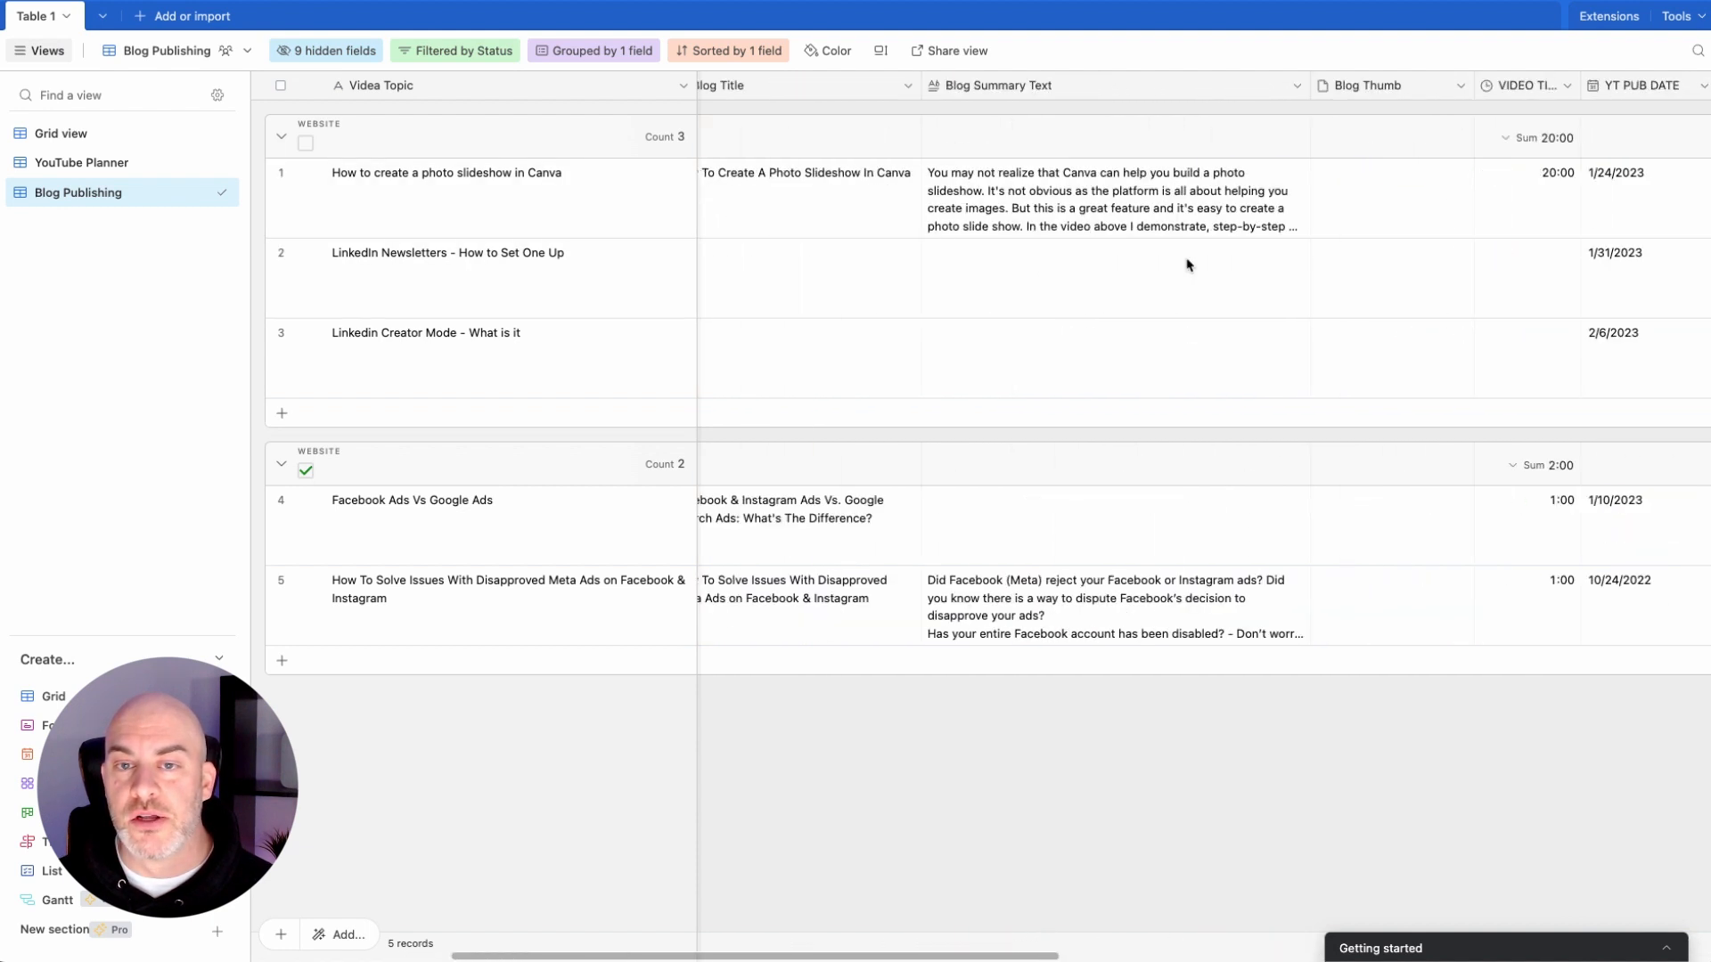
scroll(1257, 239, right, 10)
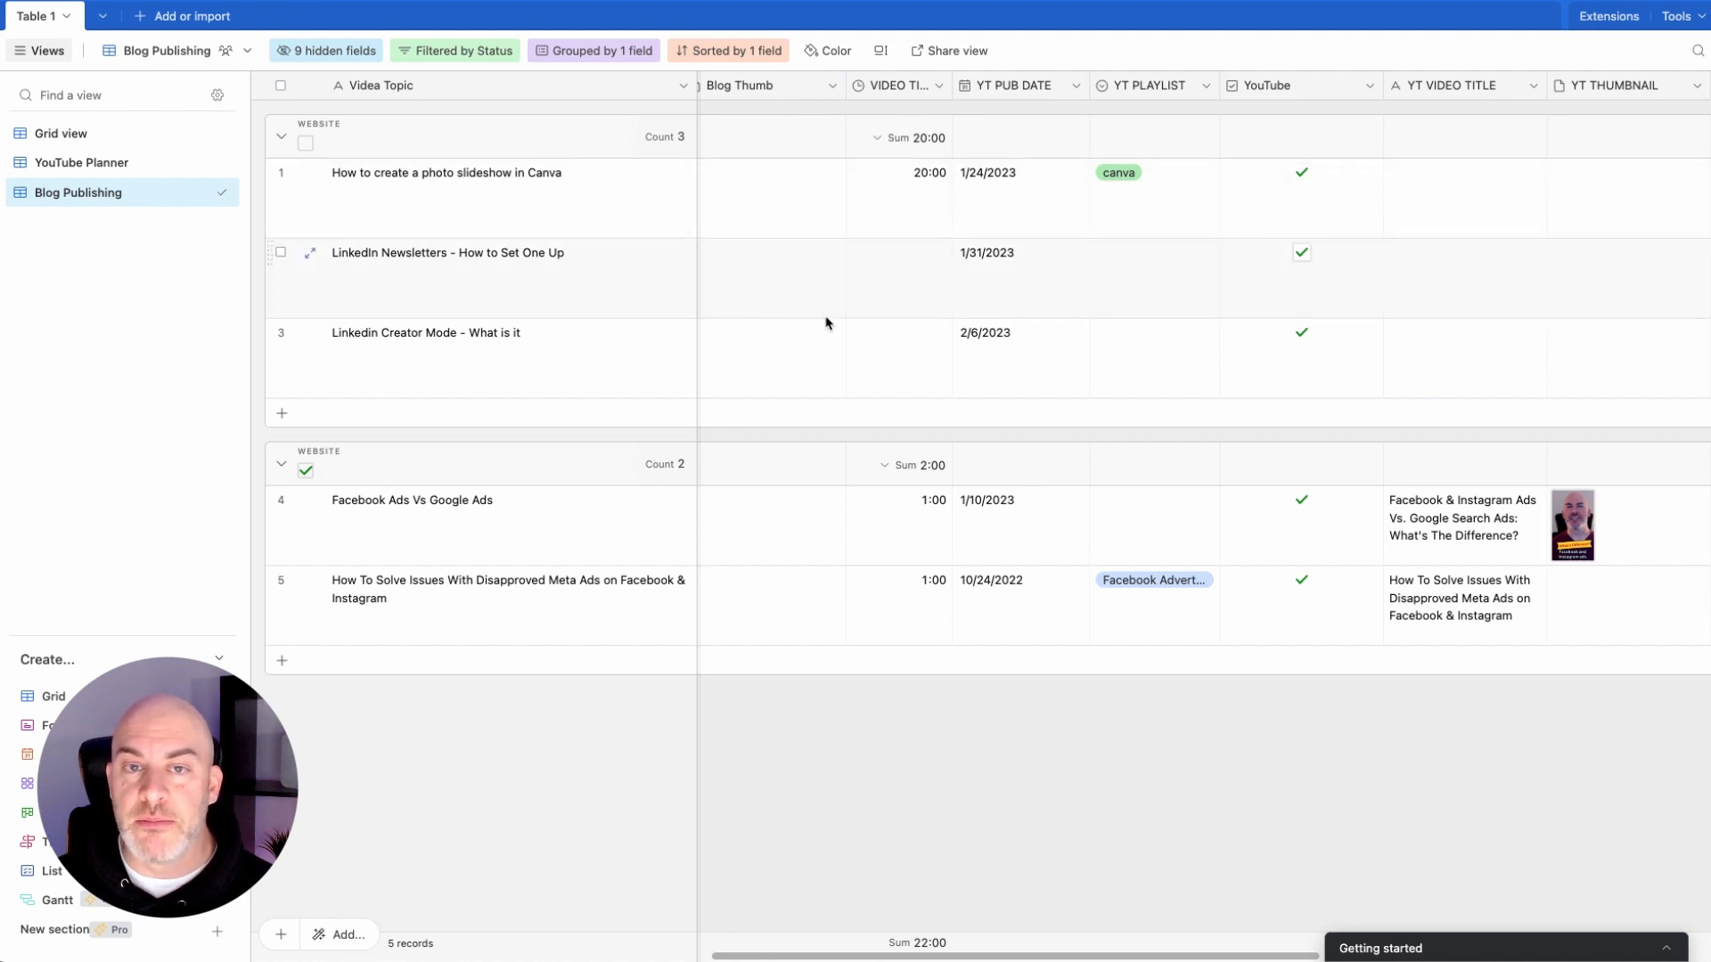
scroll(1233, 369, right, 5)
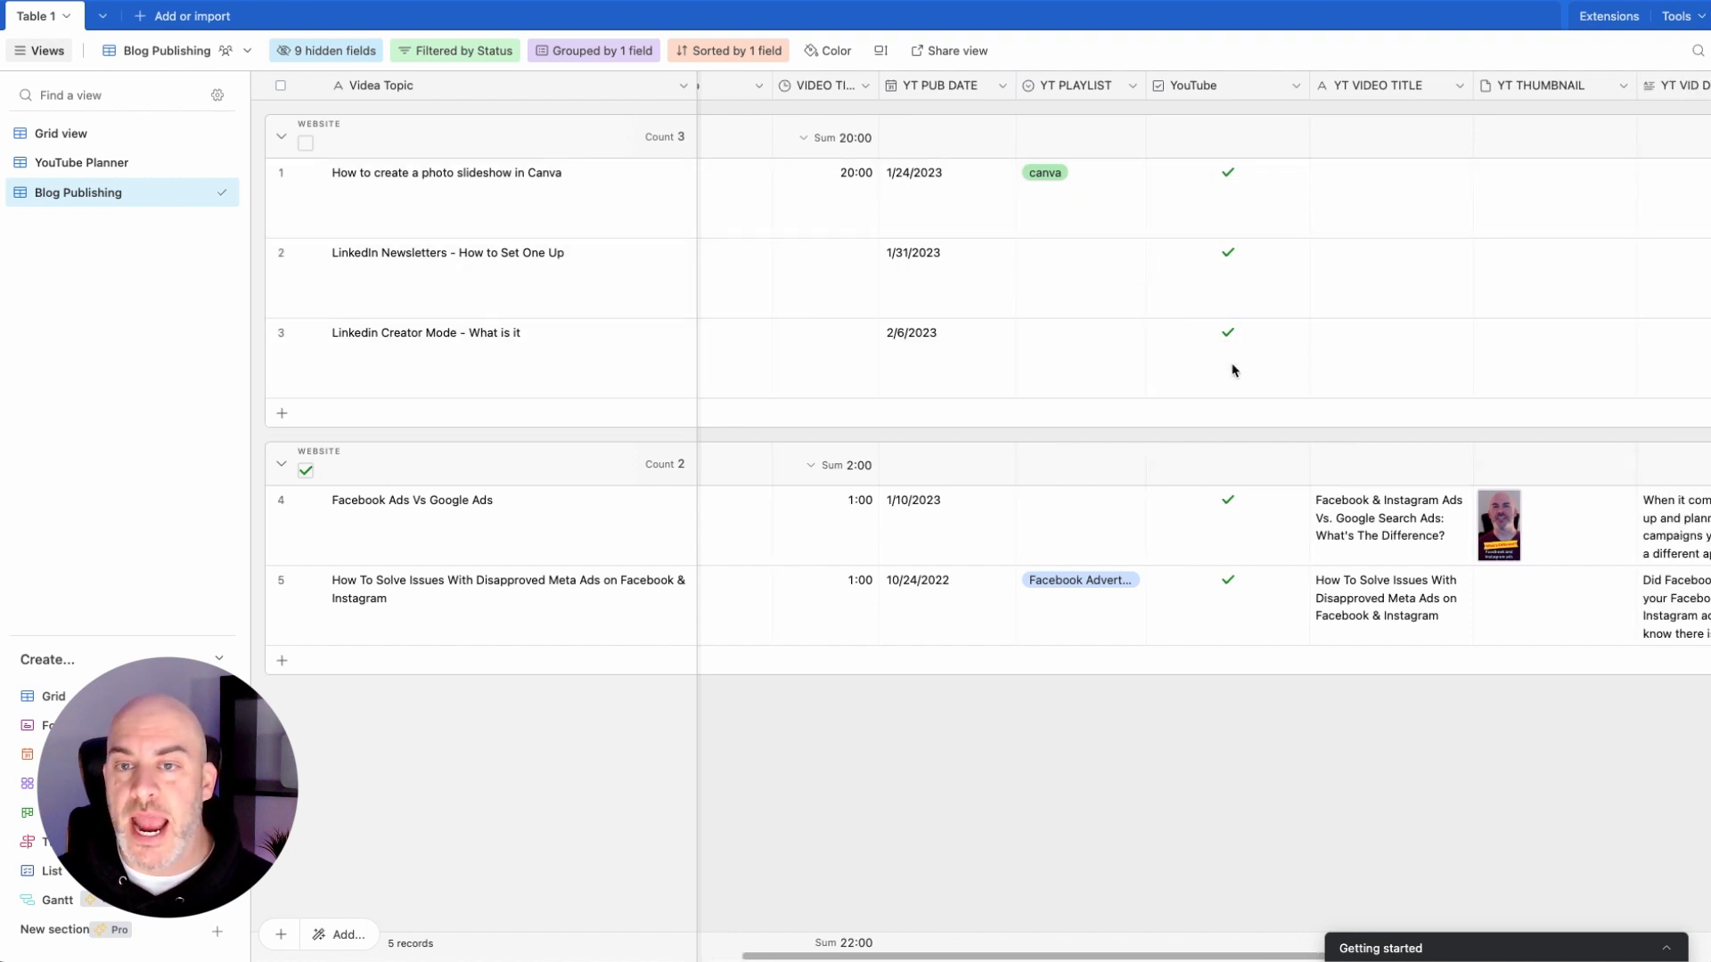
scroll(1191, 377, left, 5)
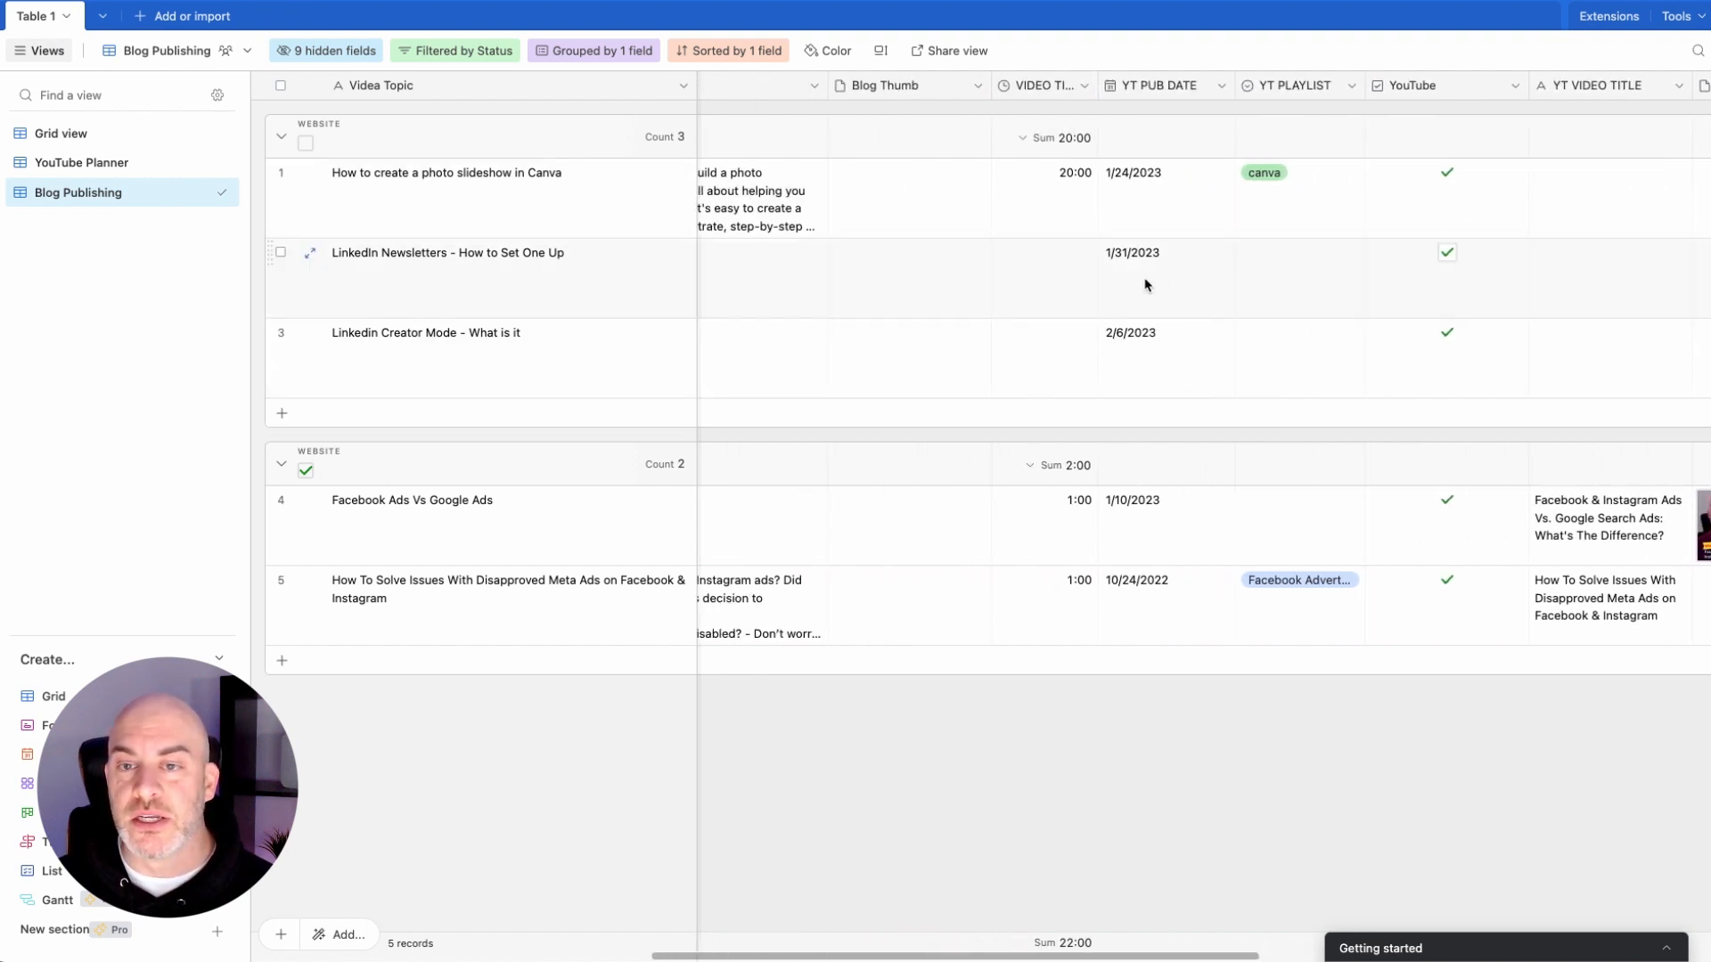
scroll(809, 440, left, 5)
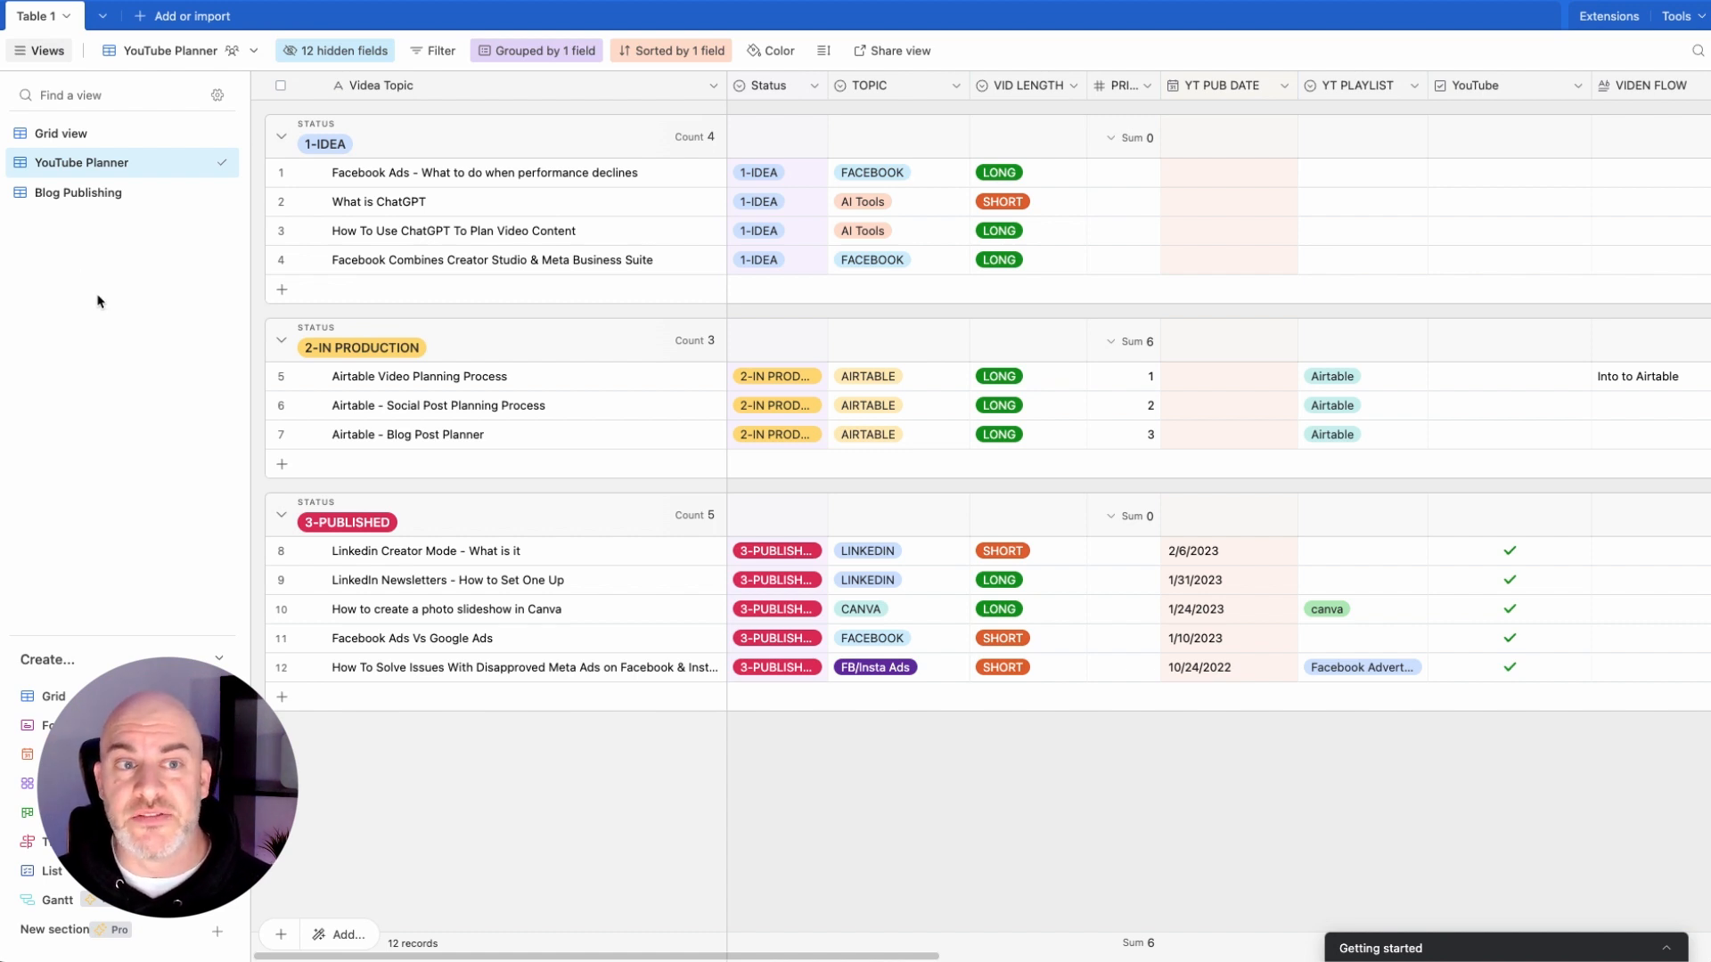
Step: Create a new collaborative grid view named "Social Media Post Planner" from the YouTube Planner view
click(53, 696)
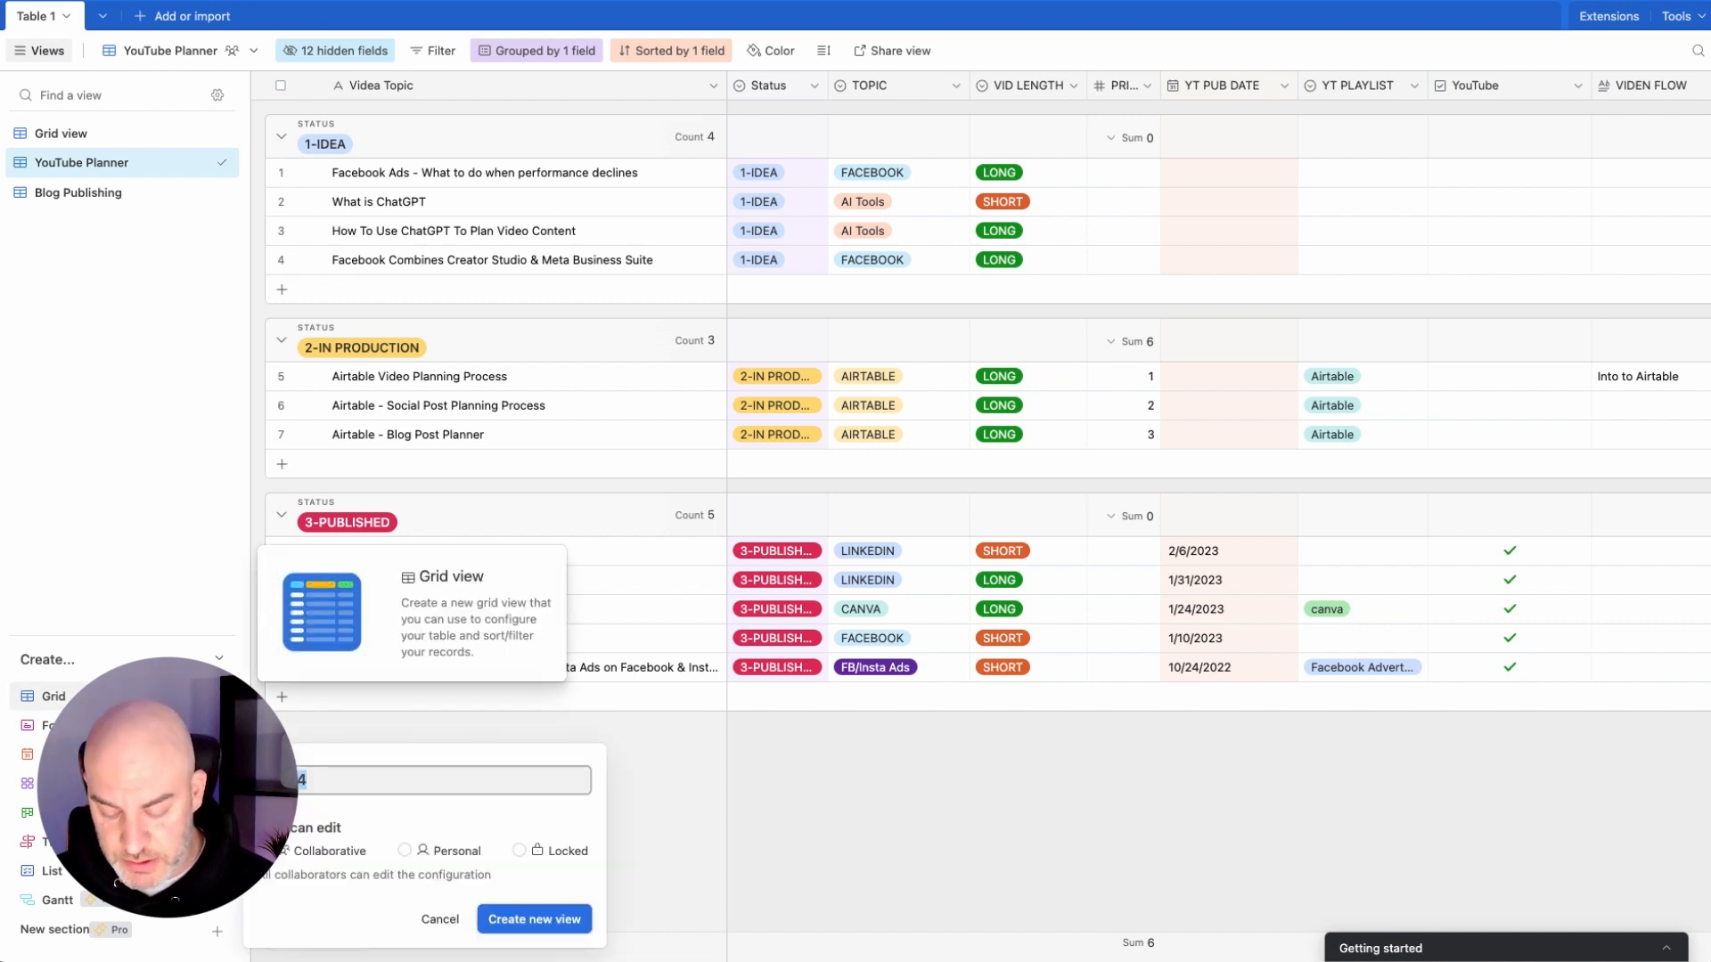
text(Media)
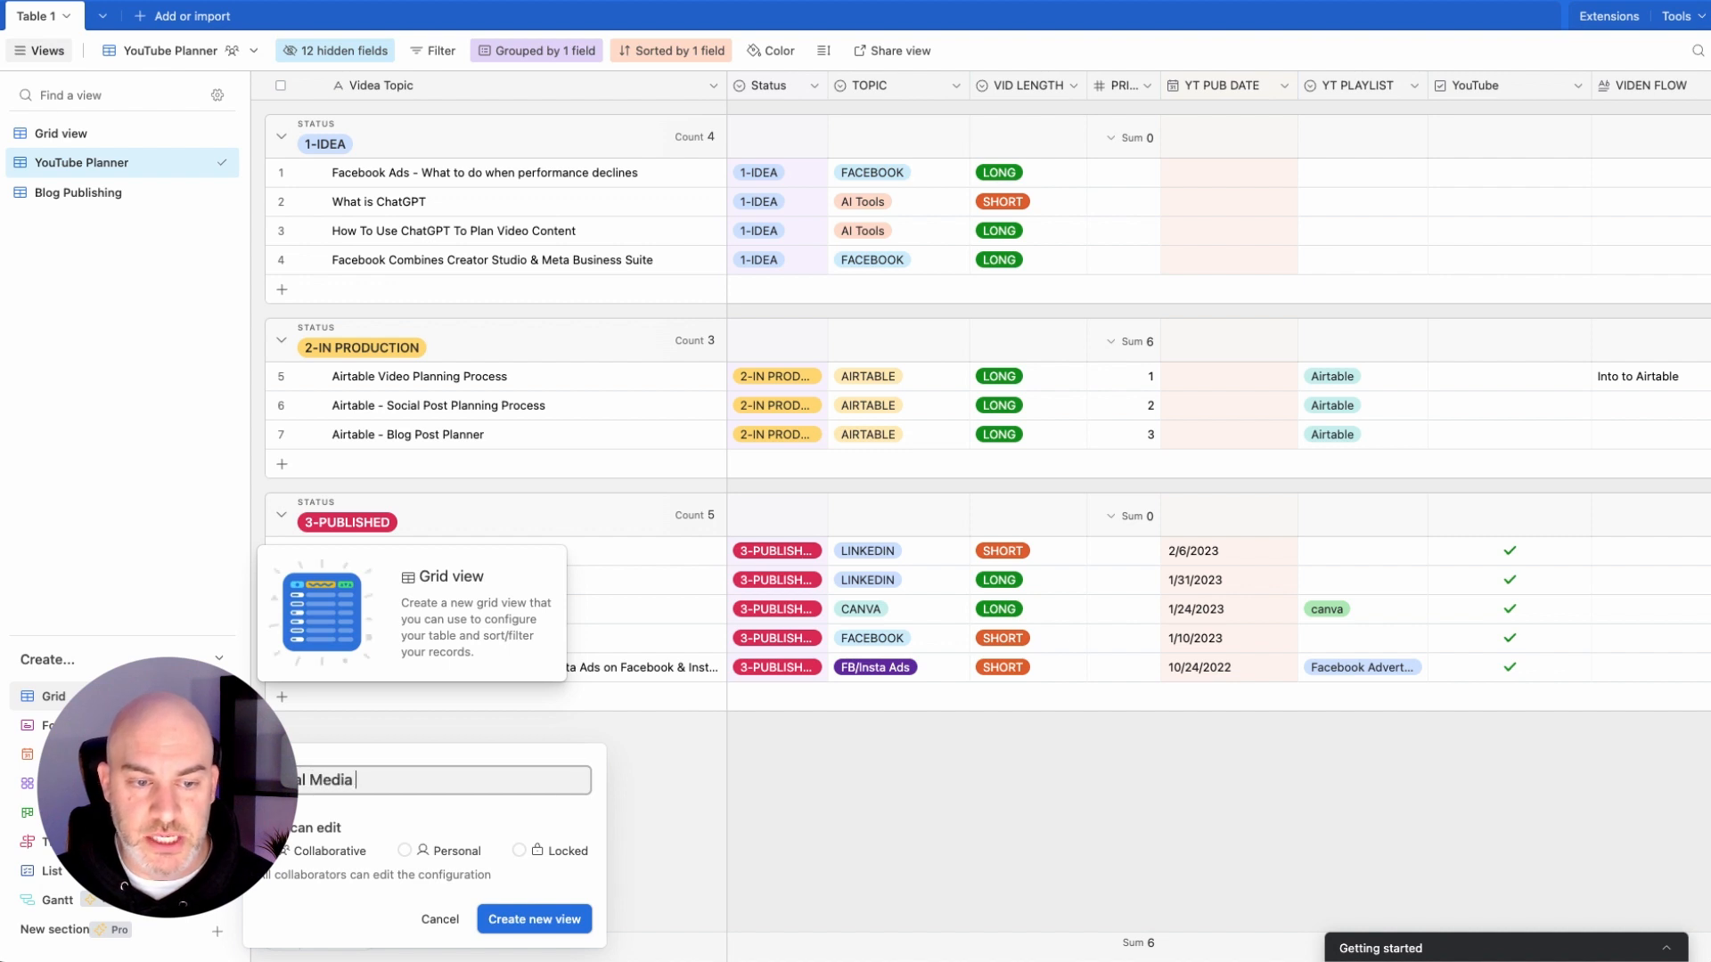
text( Post Planner)
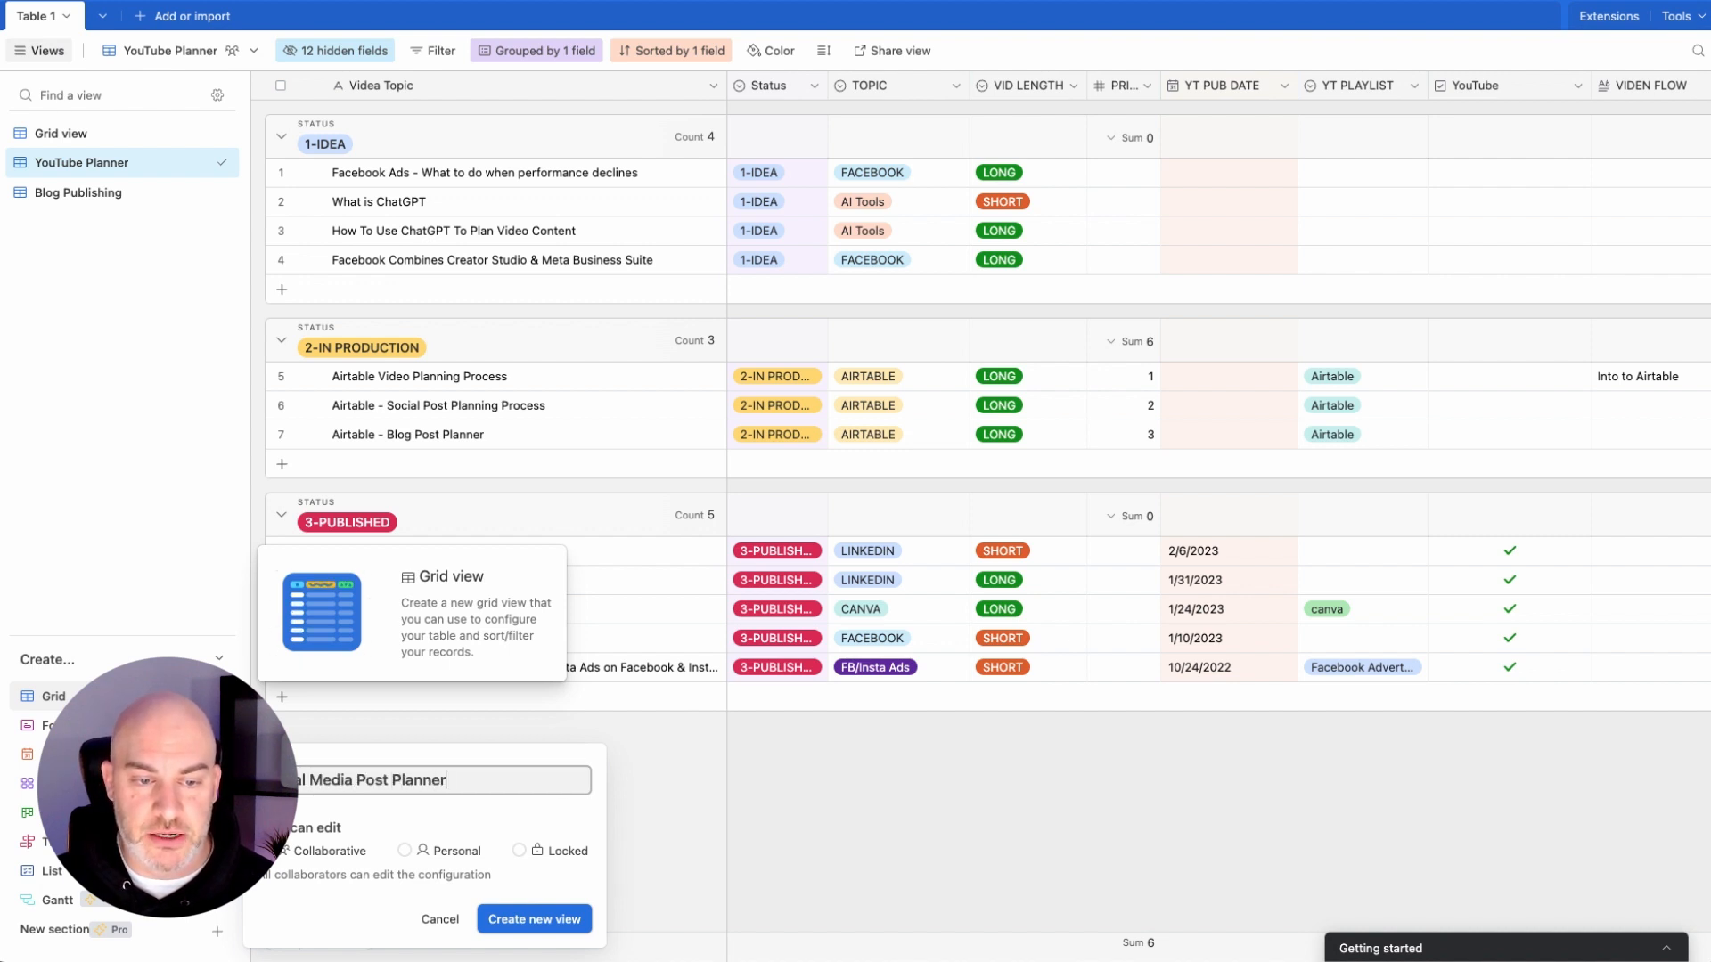
key(Return)
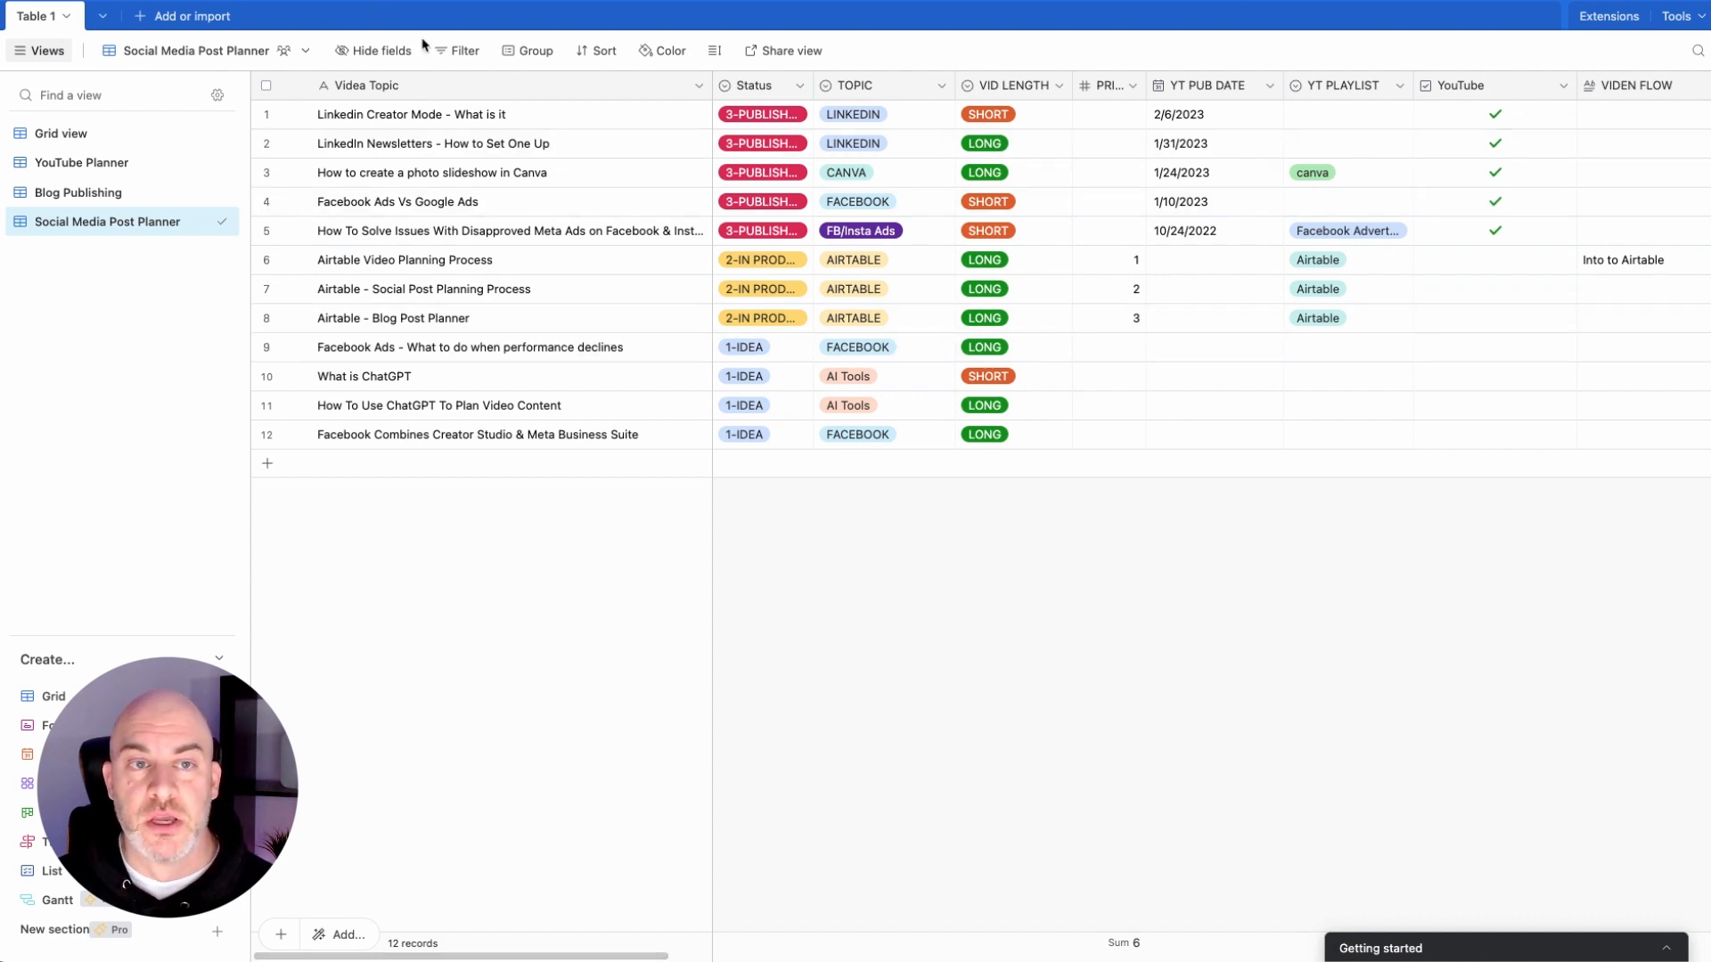
Step: Filter the Social Media Post Planner view to records where Status is not 1-IDEA
click(454, 53)
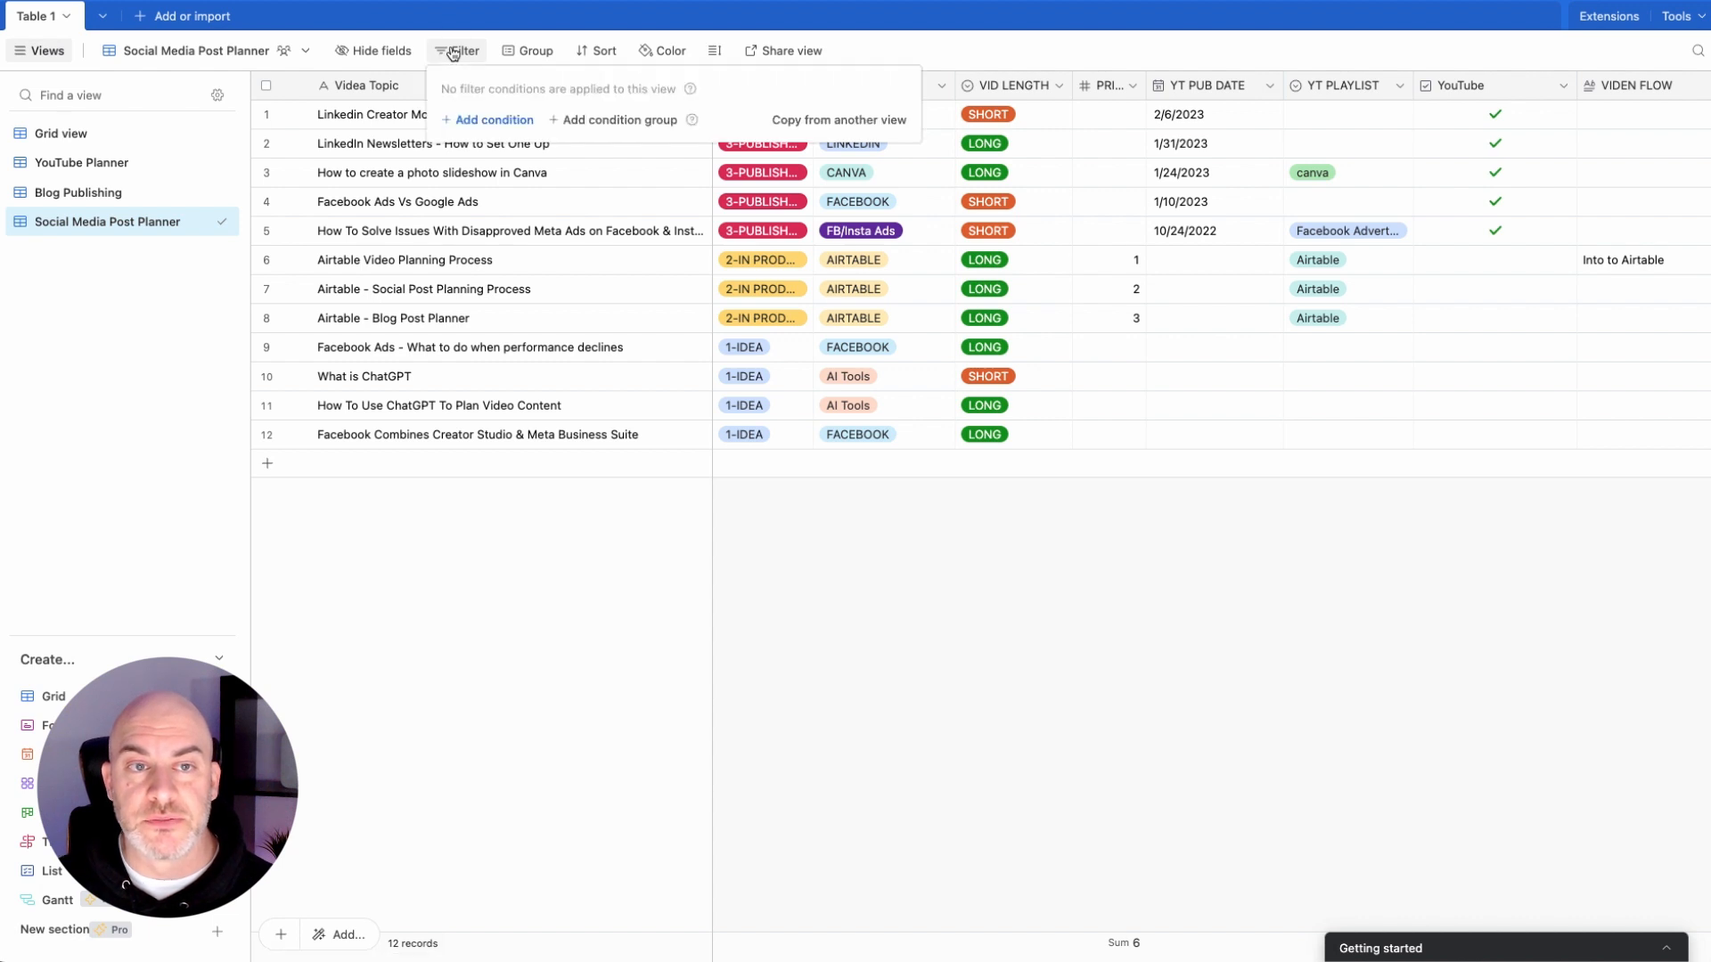
click(464, 120)
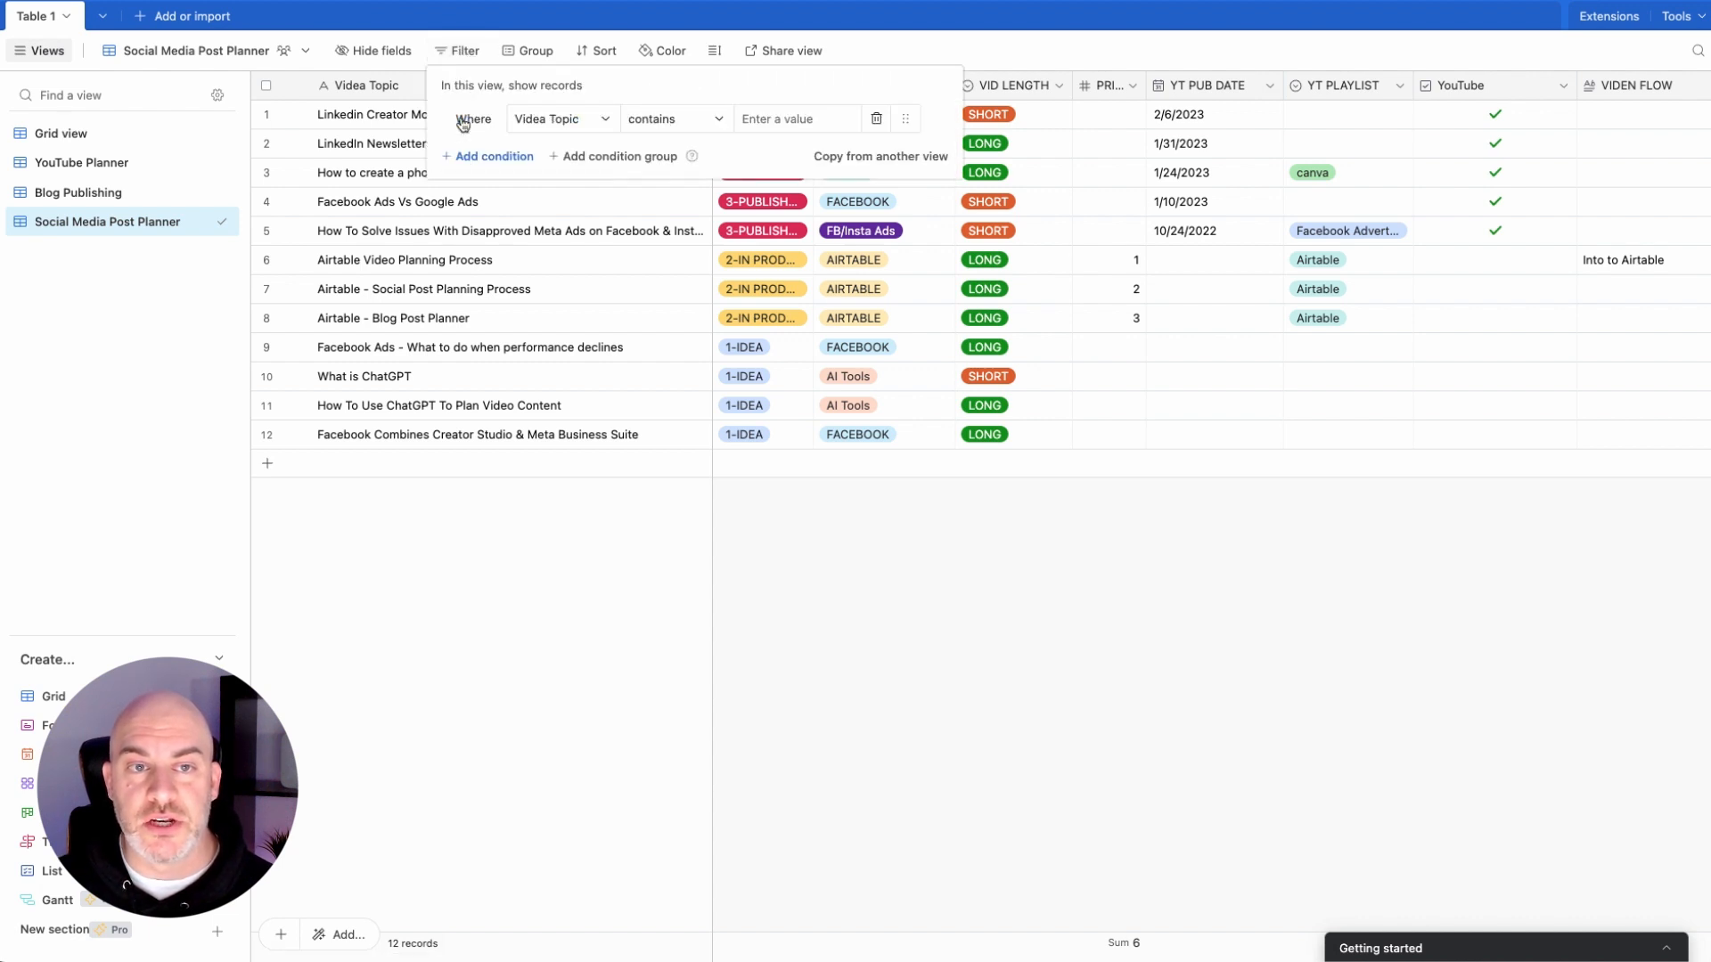
click(568, 126)
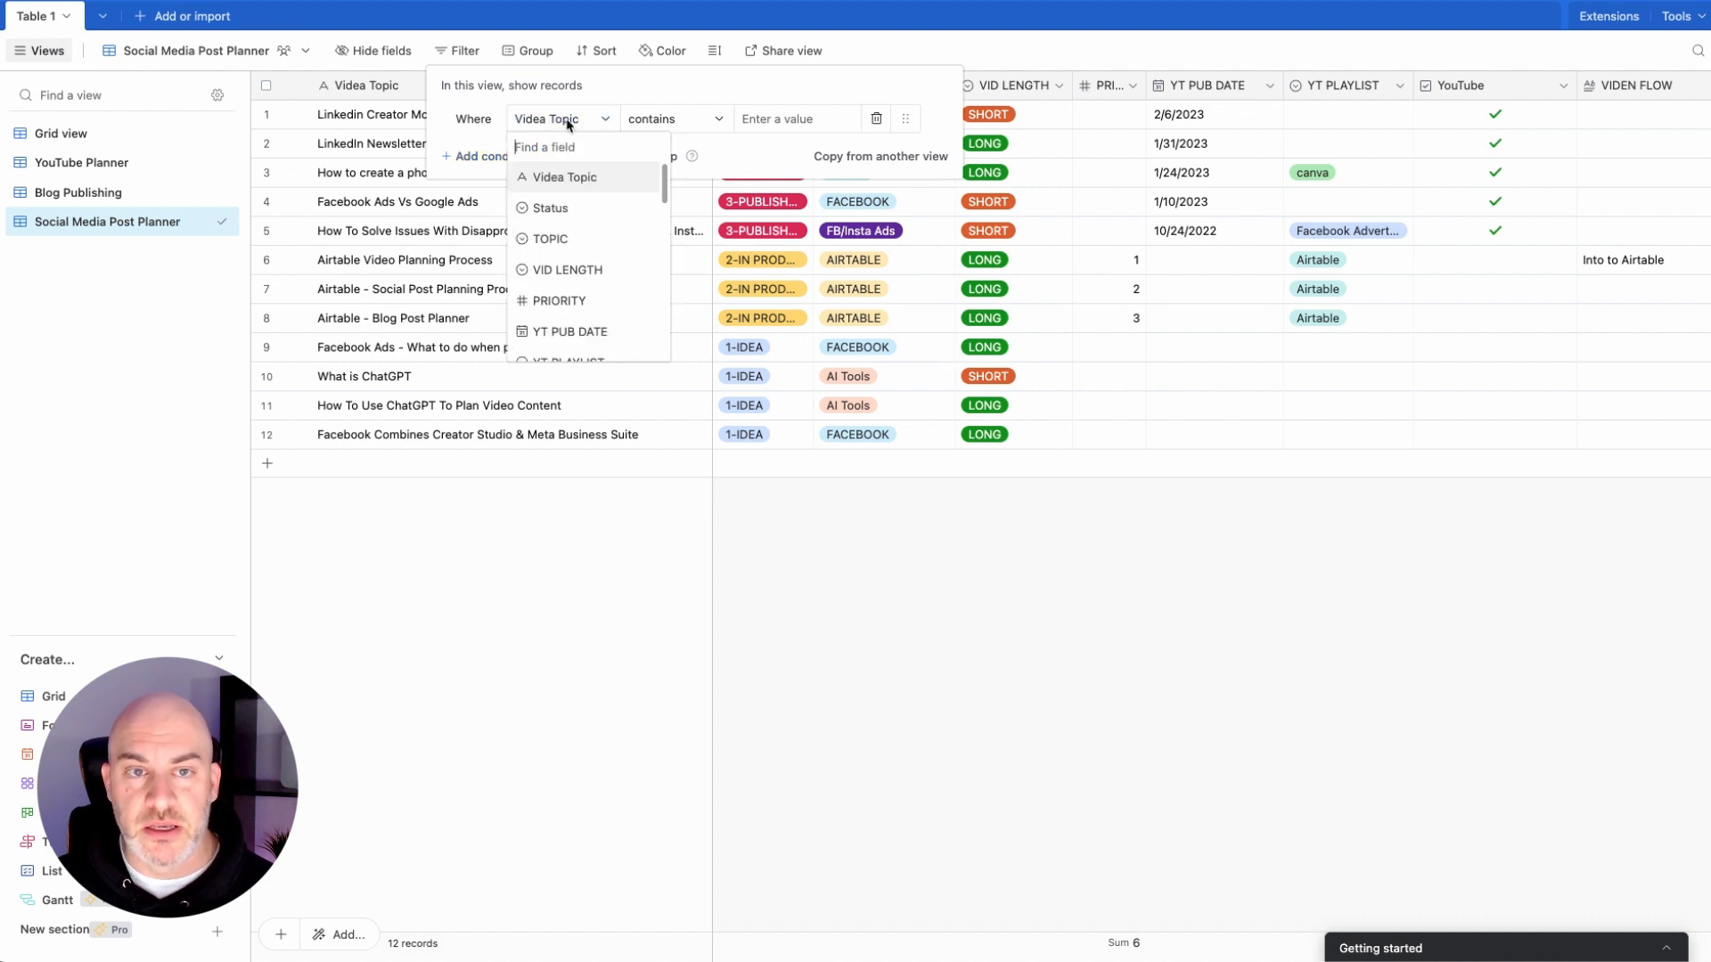
click(561, 209)
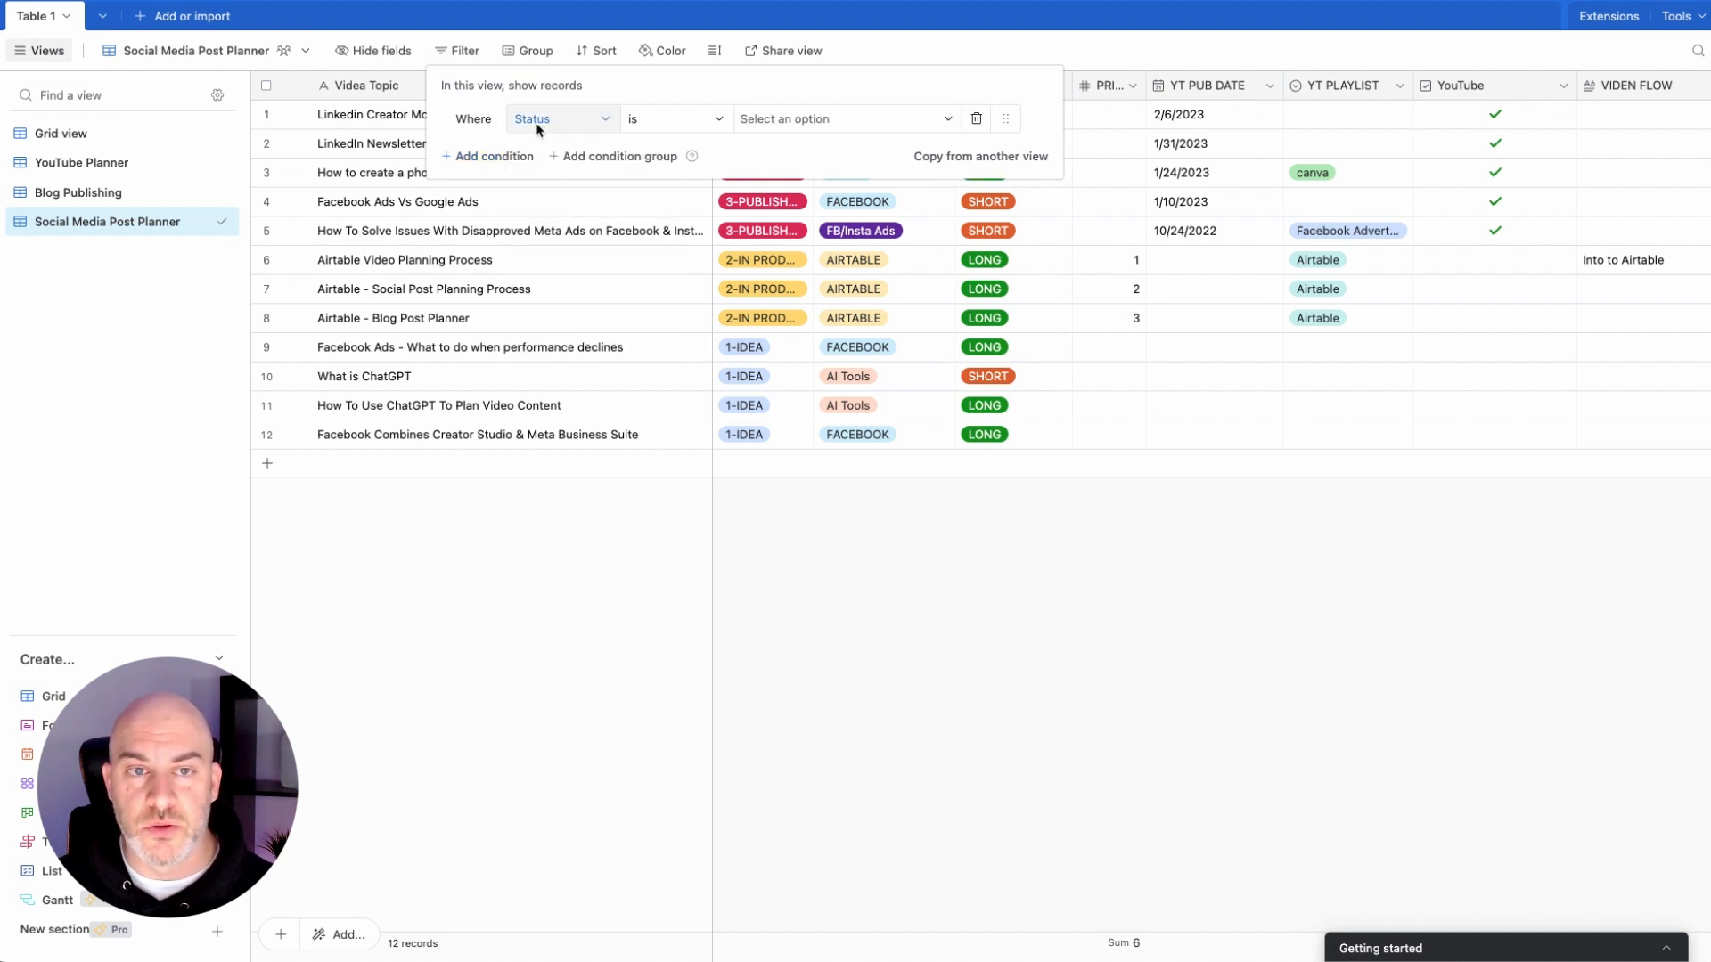
click(683, 122)
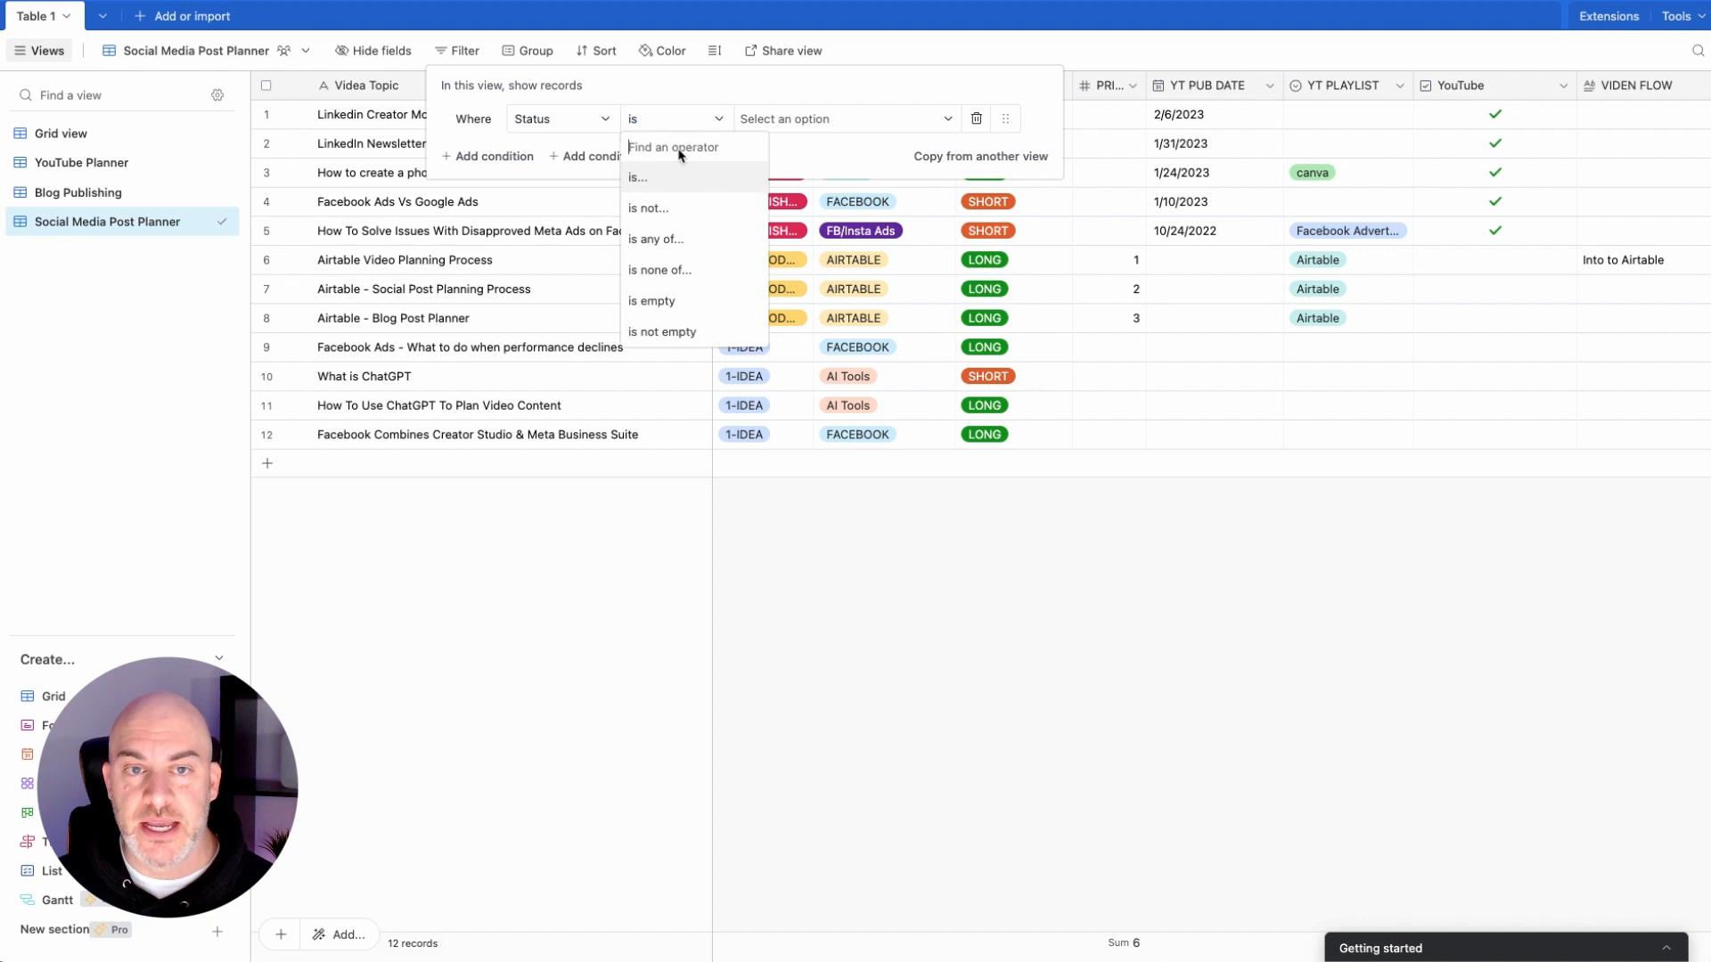
click(668, 212)
click(832, 121)
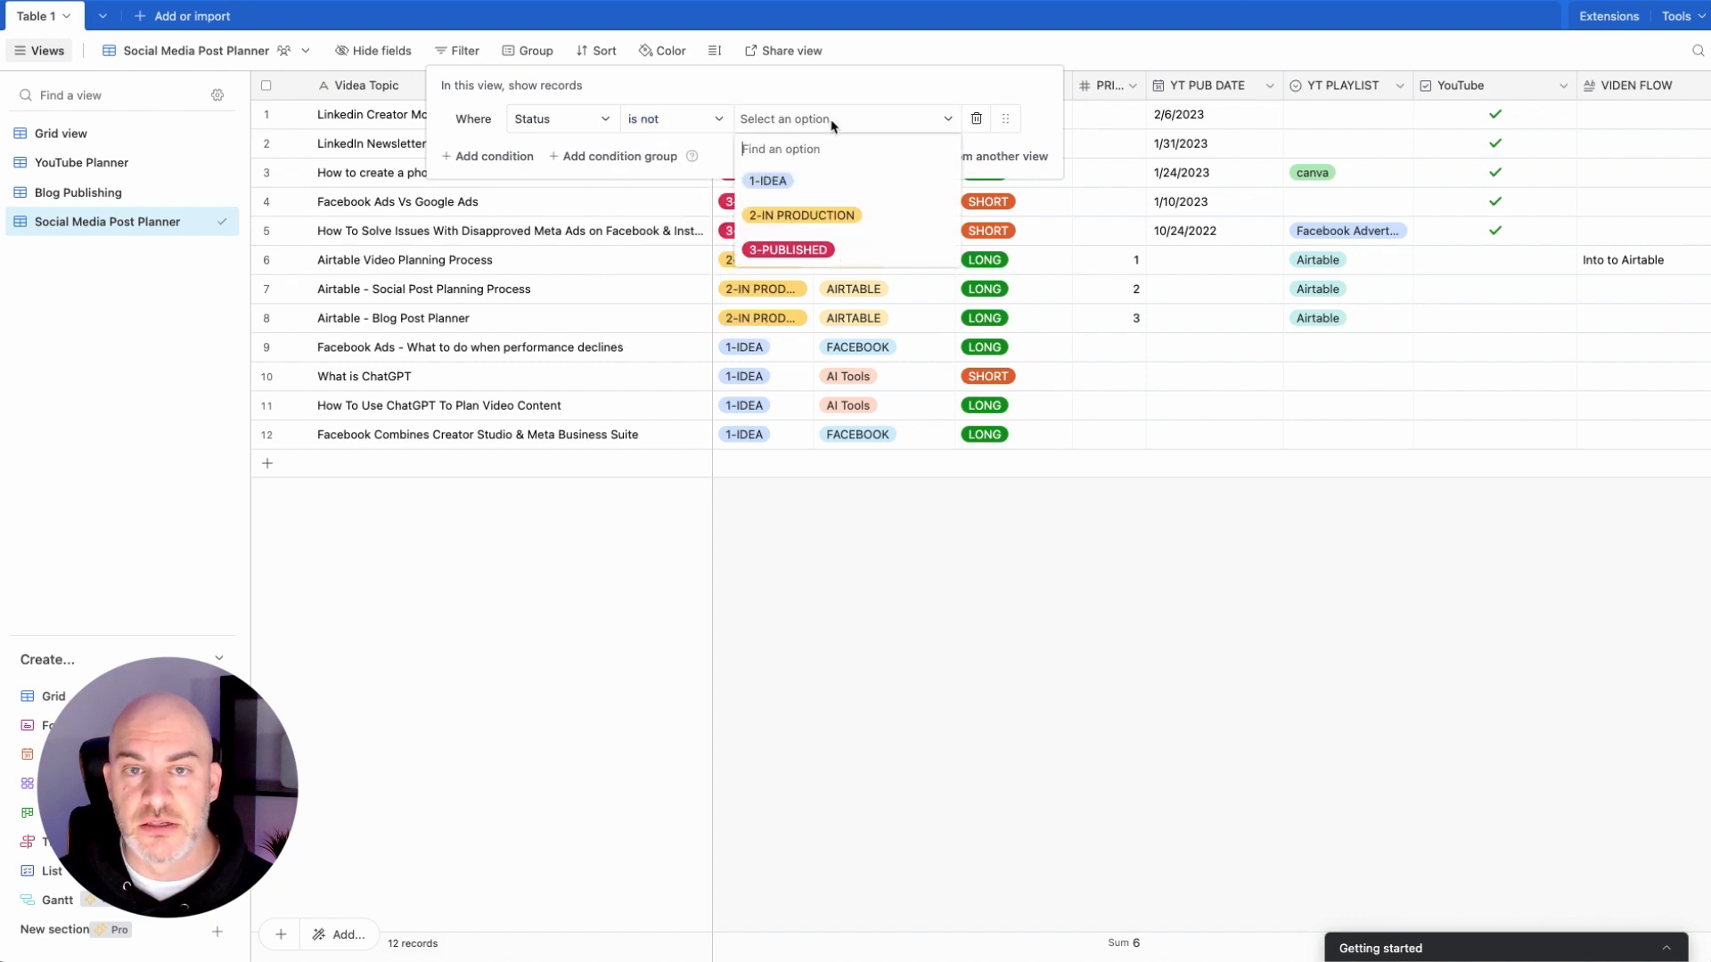
click(768, 181)
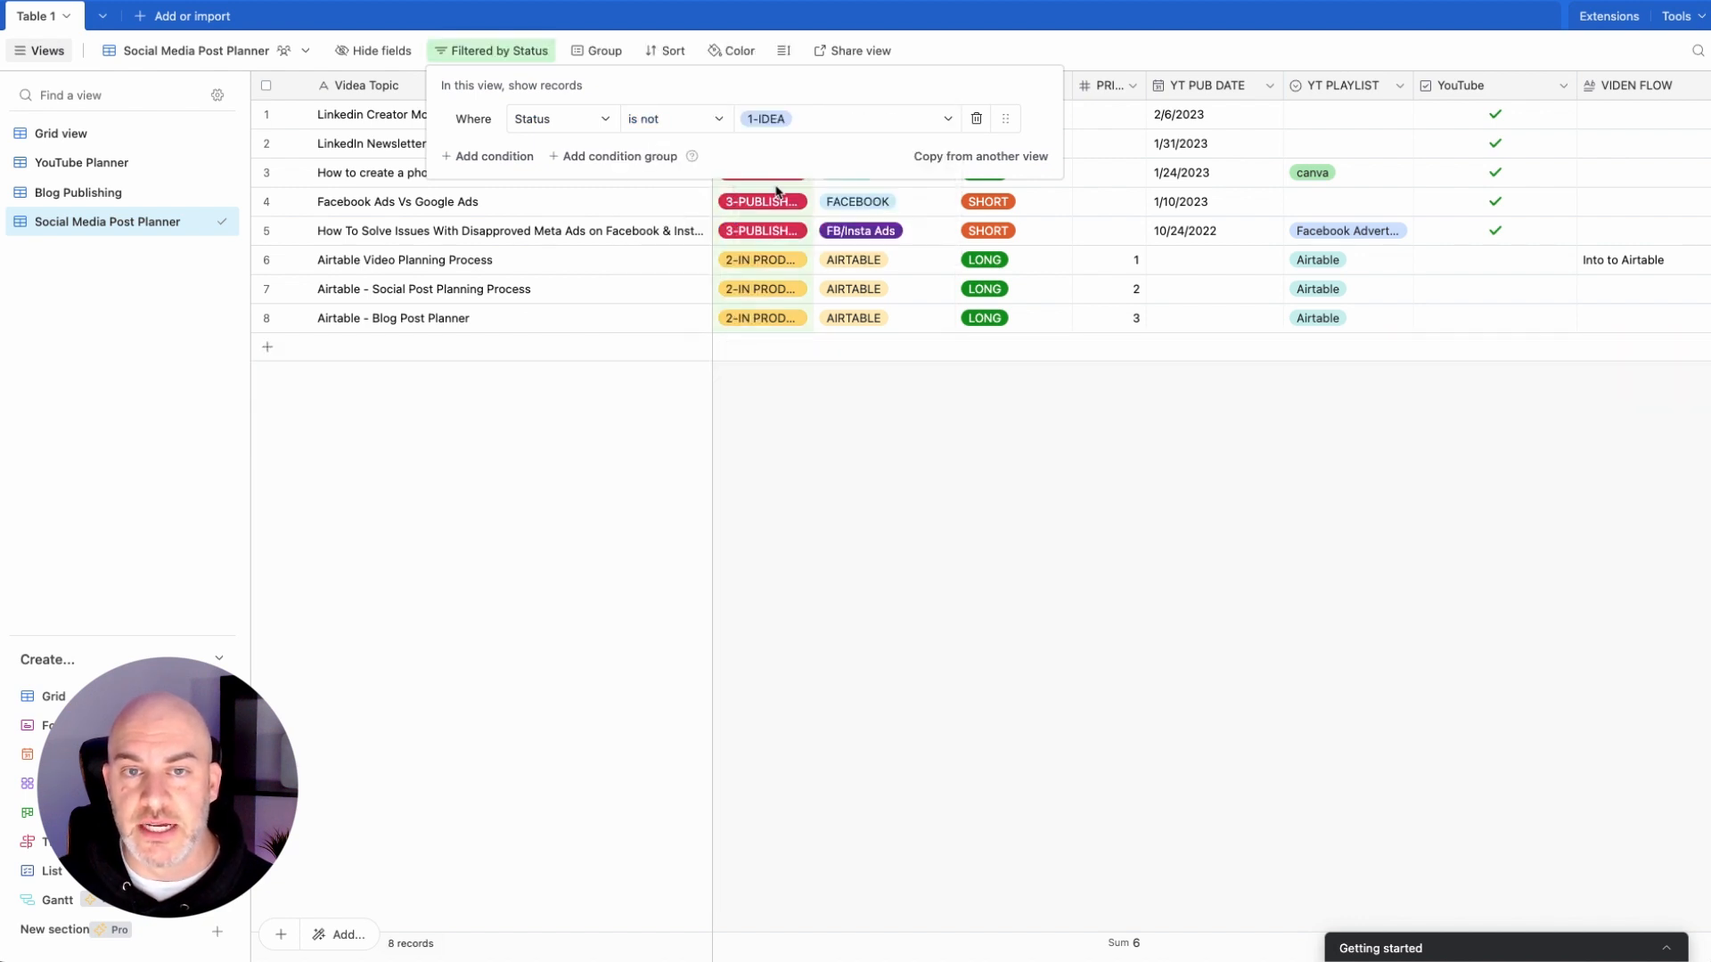
Step: Add a second filter condition, joined with "and", where Status is not 2-IN PRODUCTION
click(490, 156)
click(598, 157)
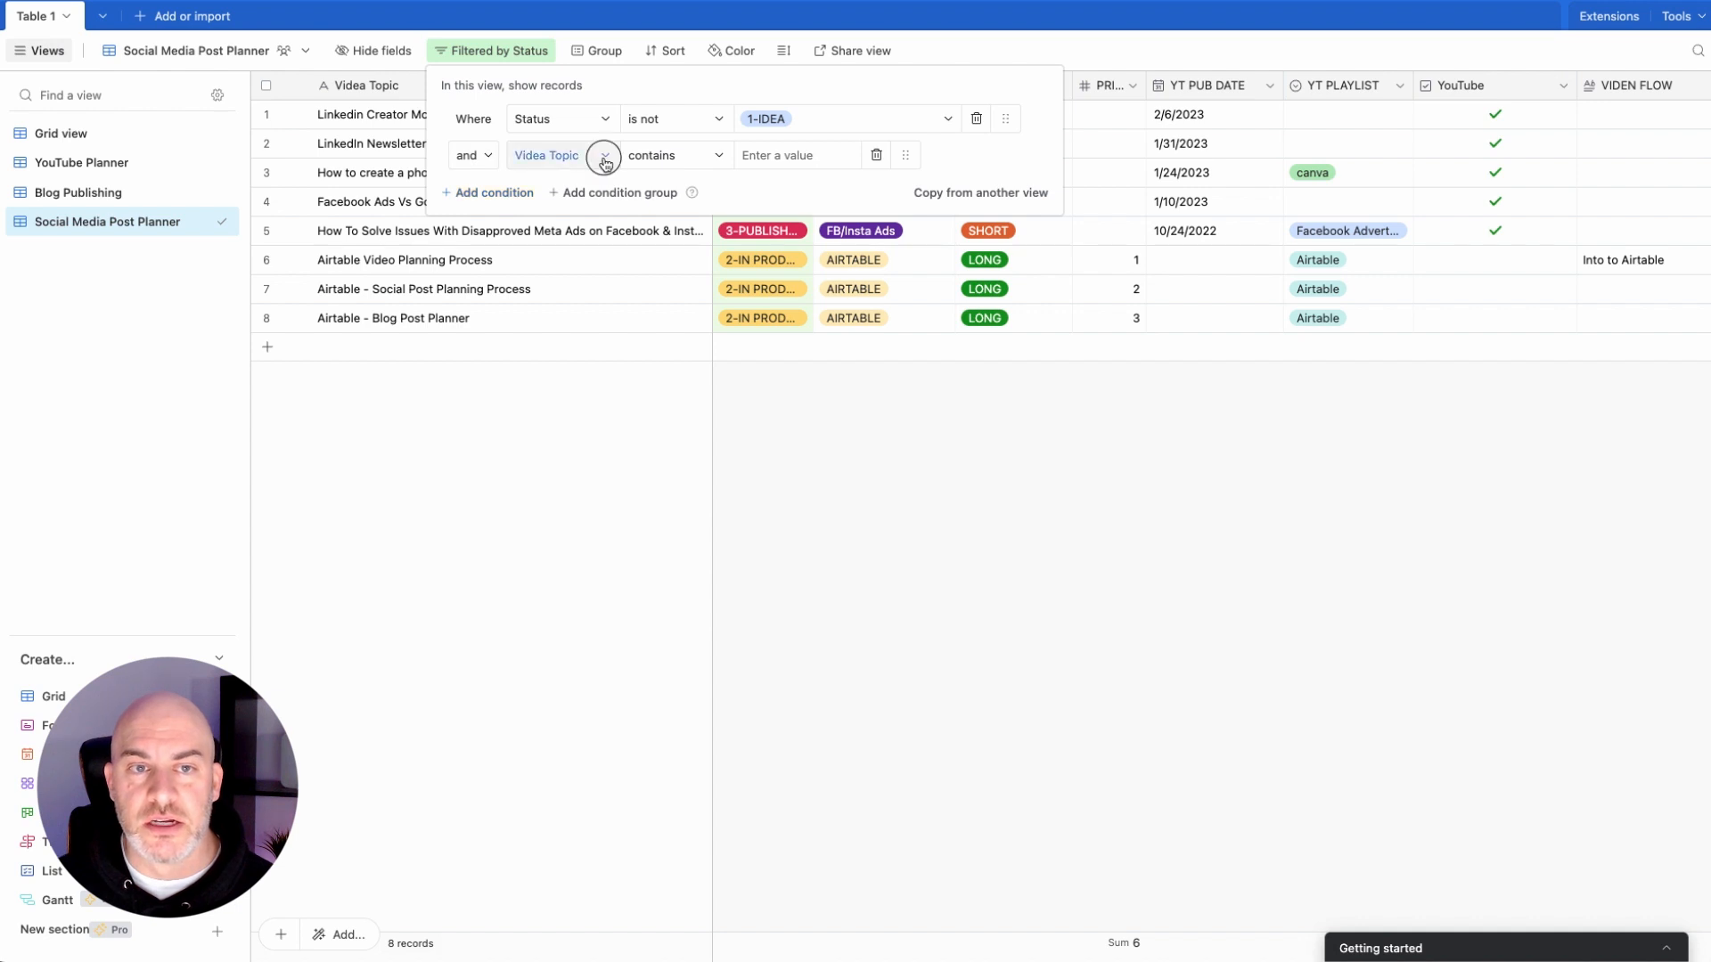
click(549, 246)
click(697, 156)
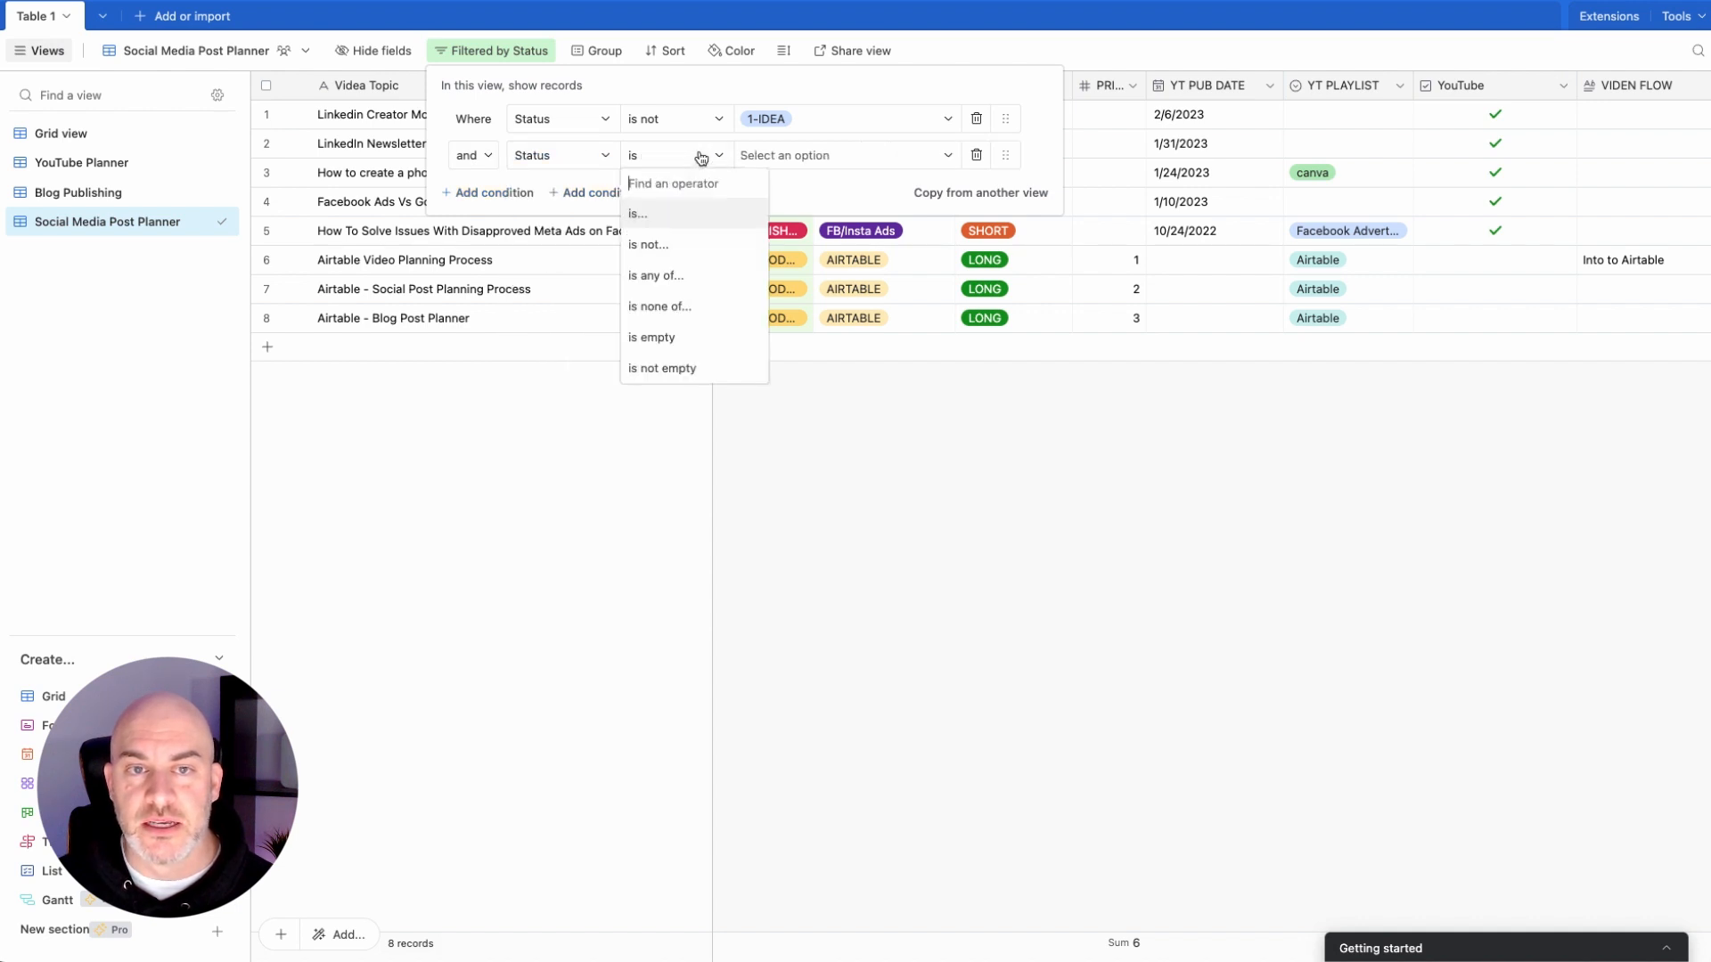
click(665, 242)
click(825, 156)
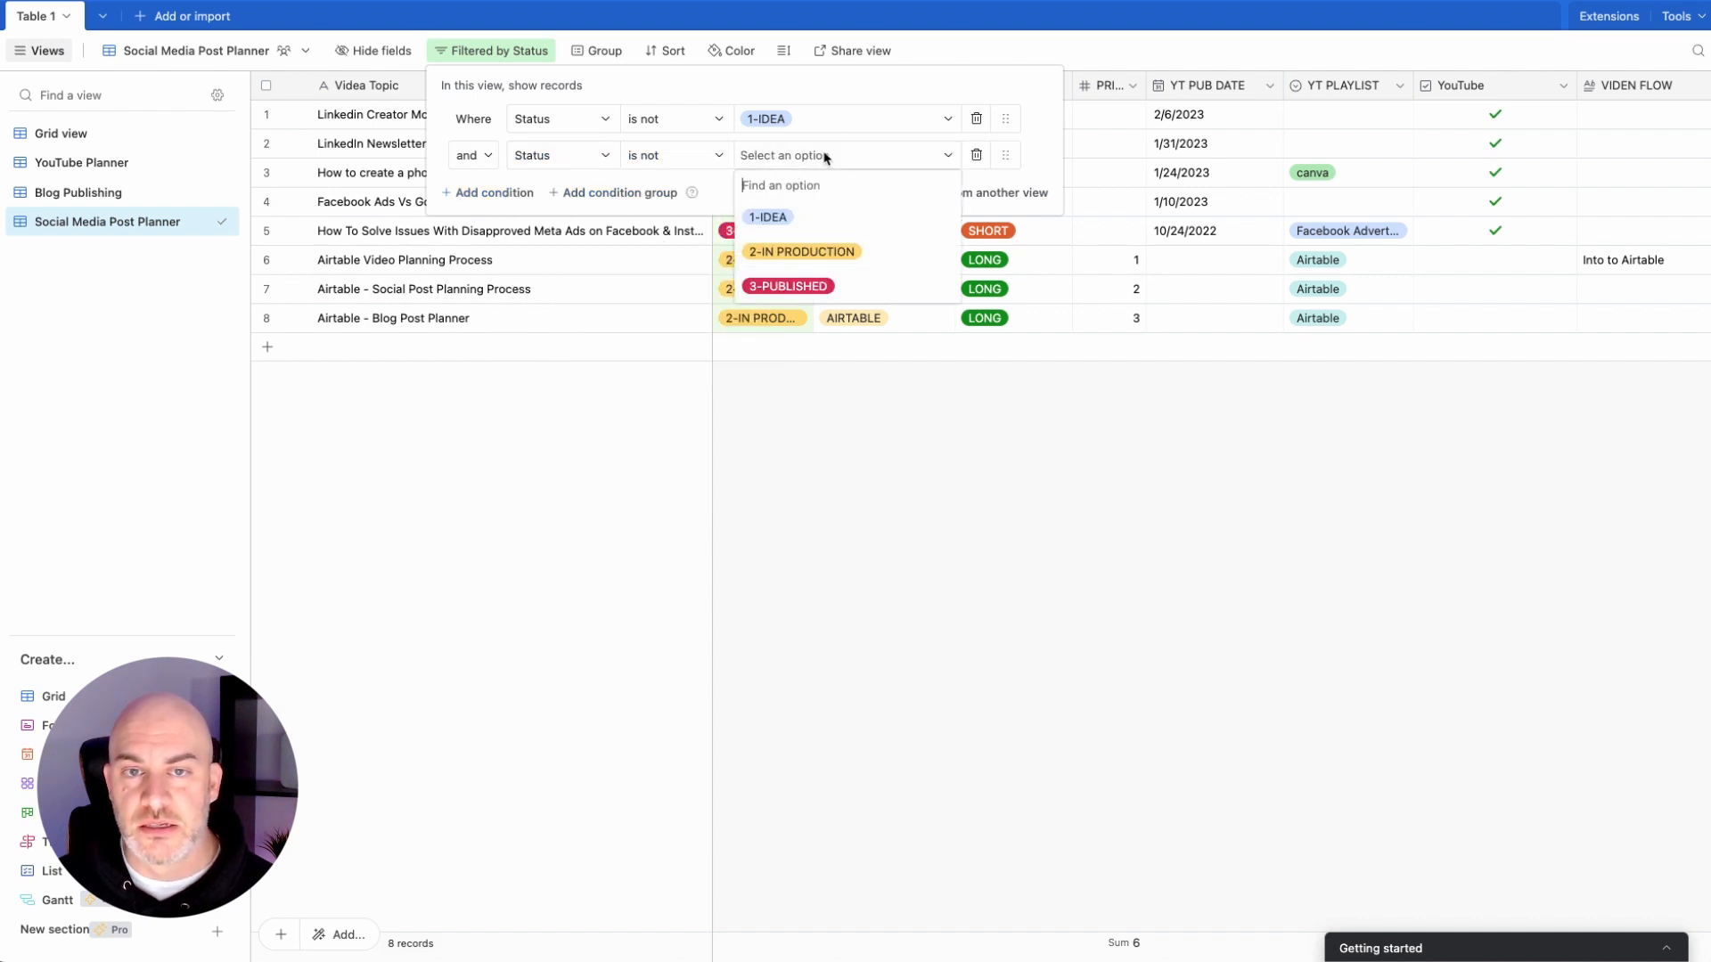
click(801, 249)
key(Escape)
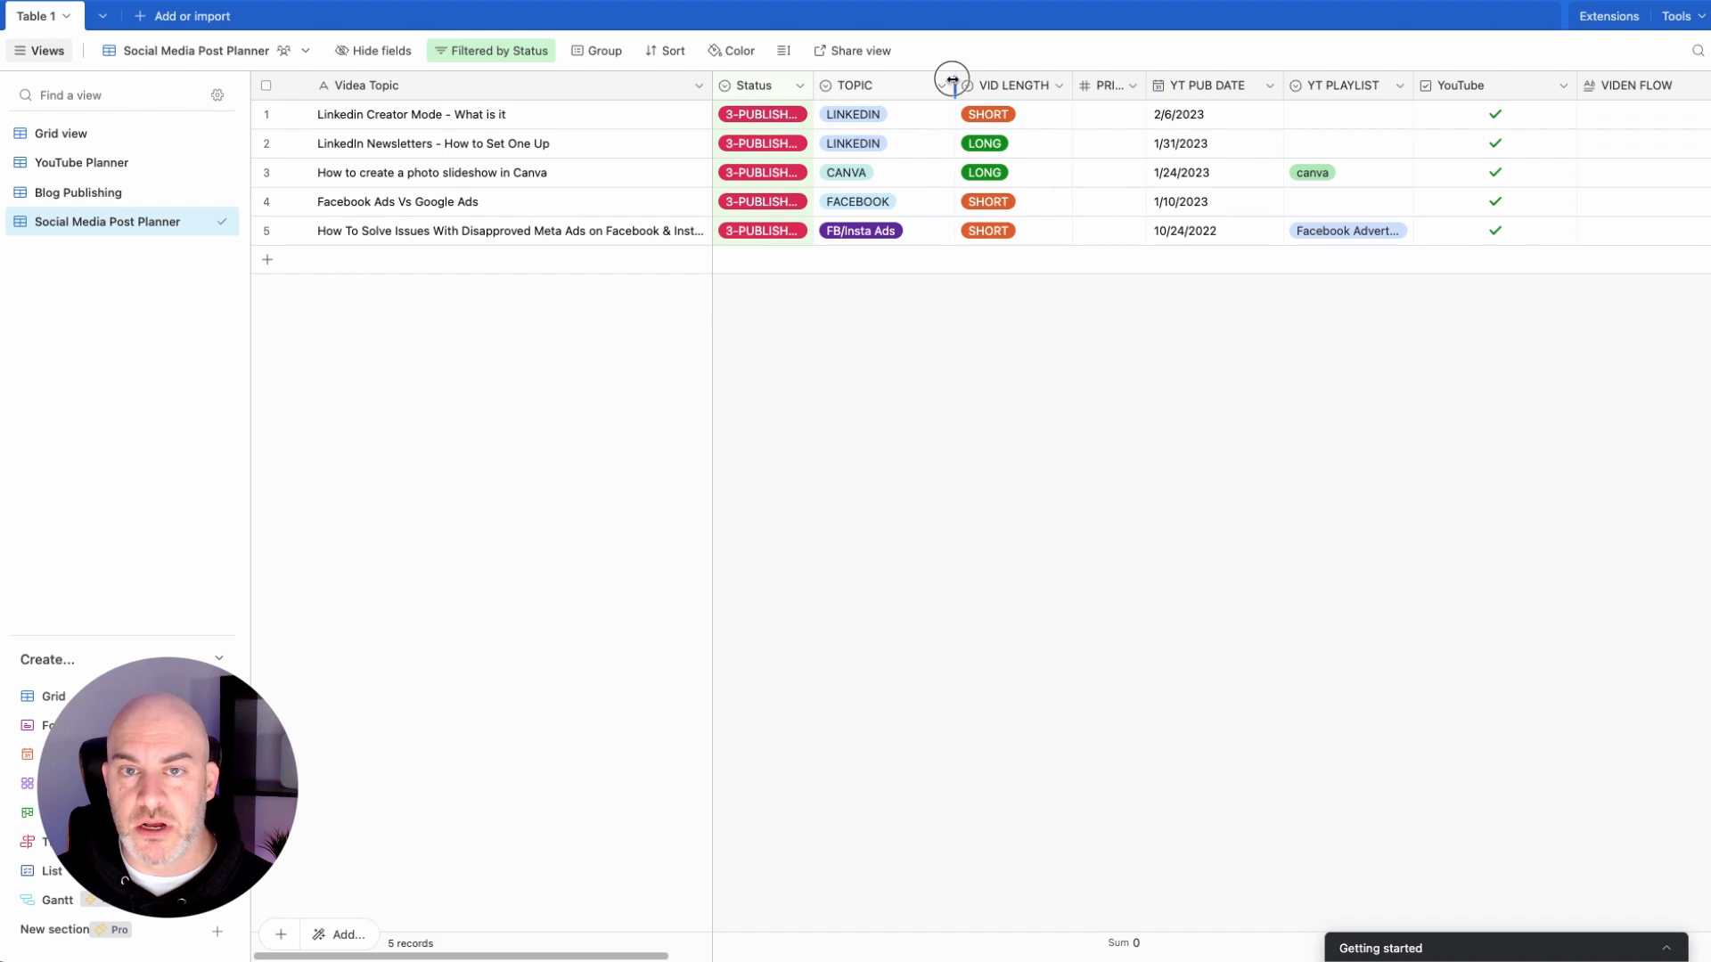
Step: Narrow the TOPIC column slightly and hide the Website, Blog Title, Blog Pub Date, Blog Summary Text and Blog Thumb fields
drag(954, 84, 927, 82)
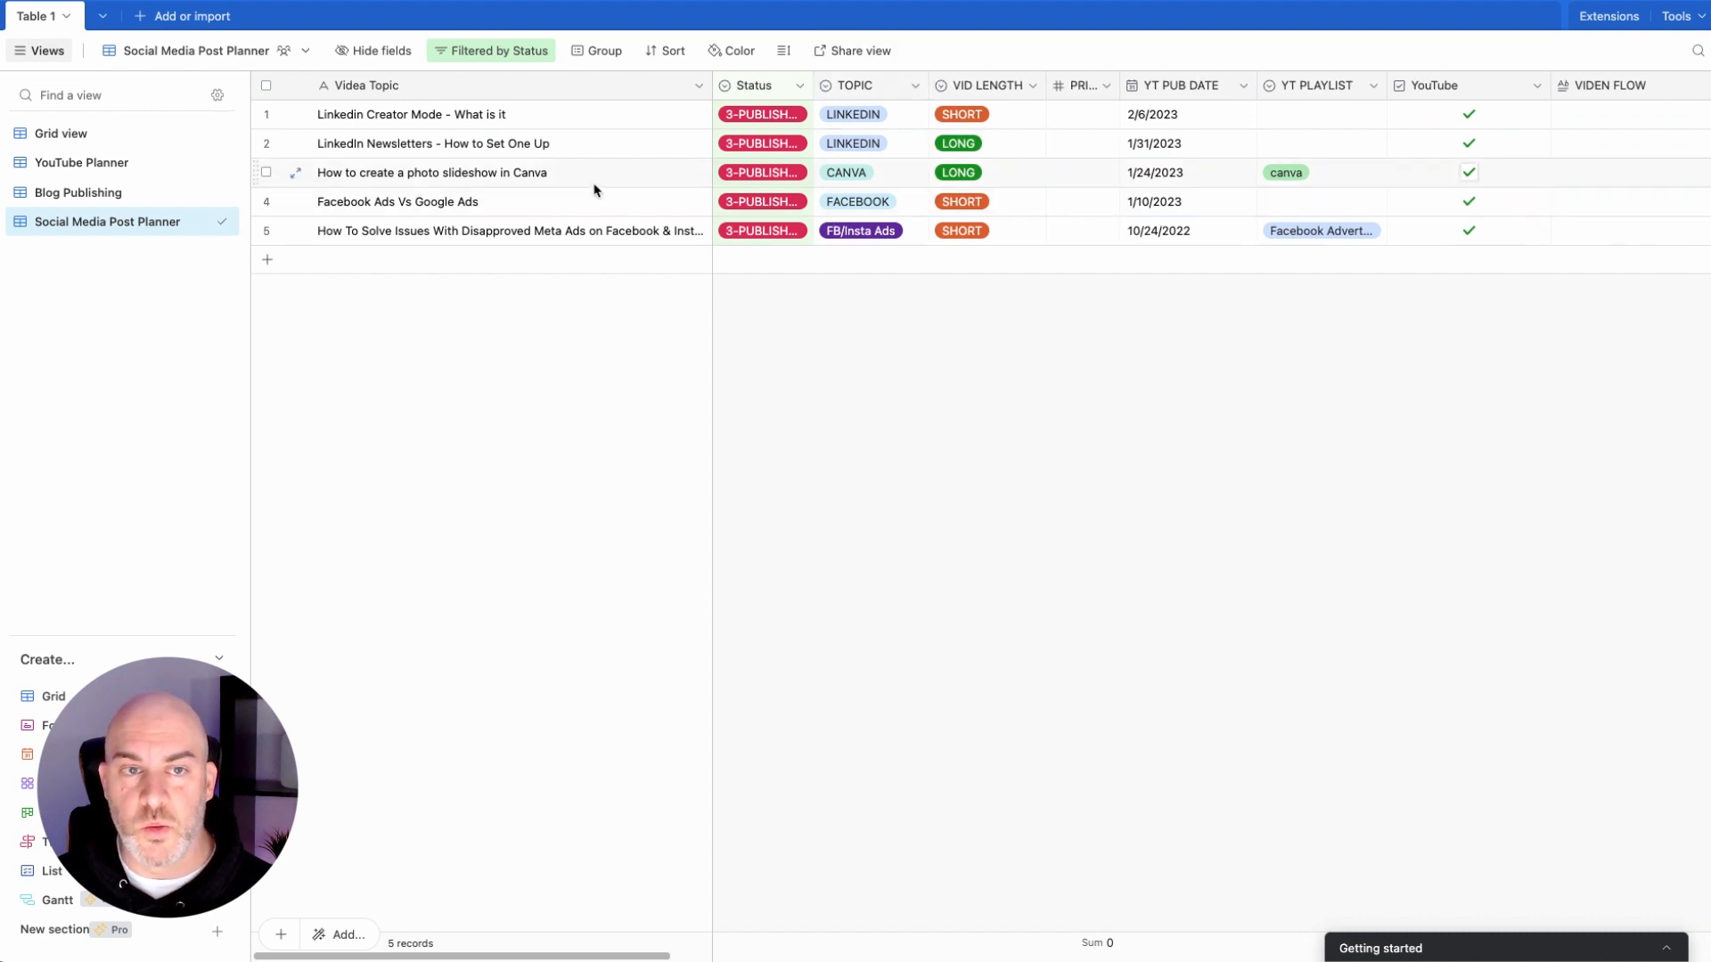
scroll(976, 183, right, 3)
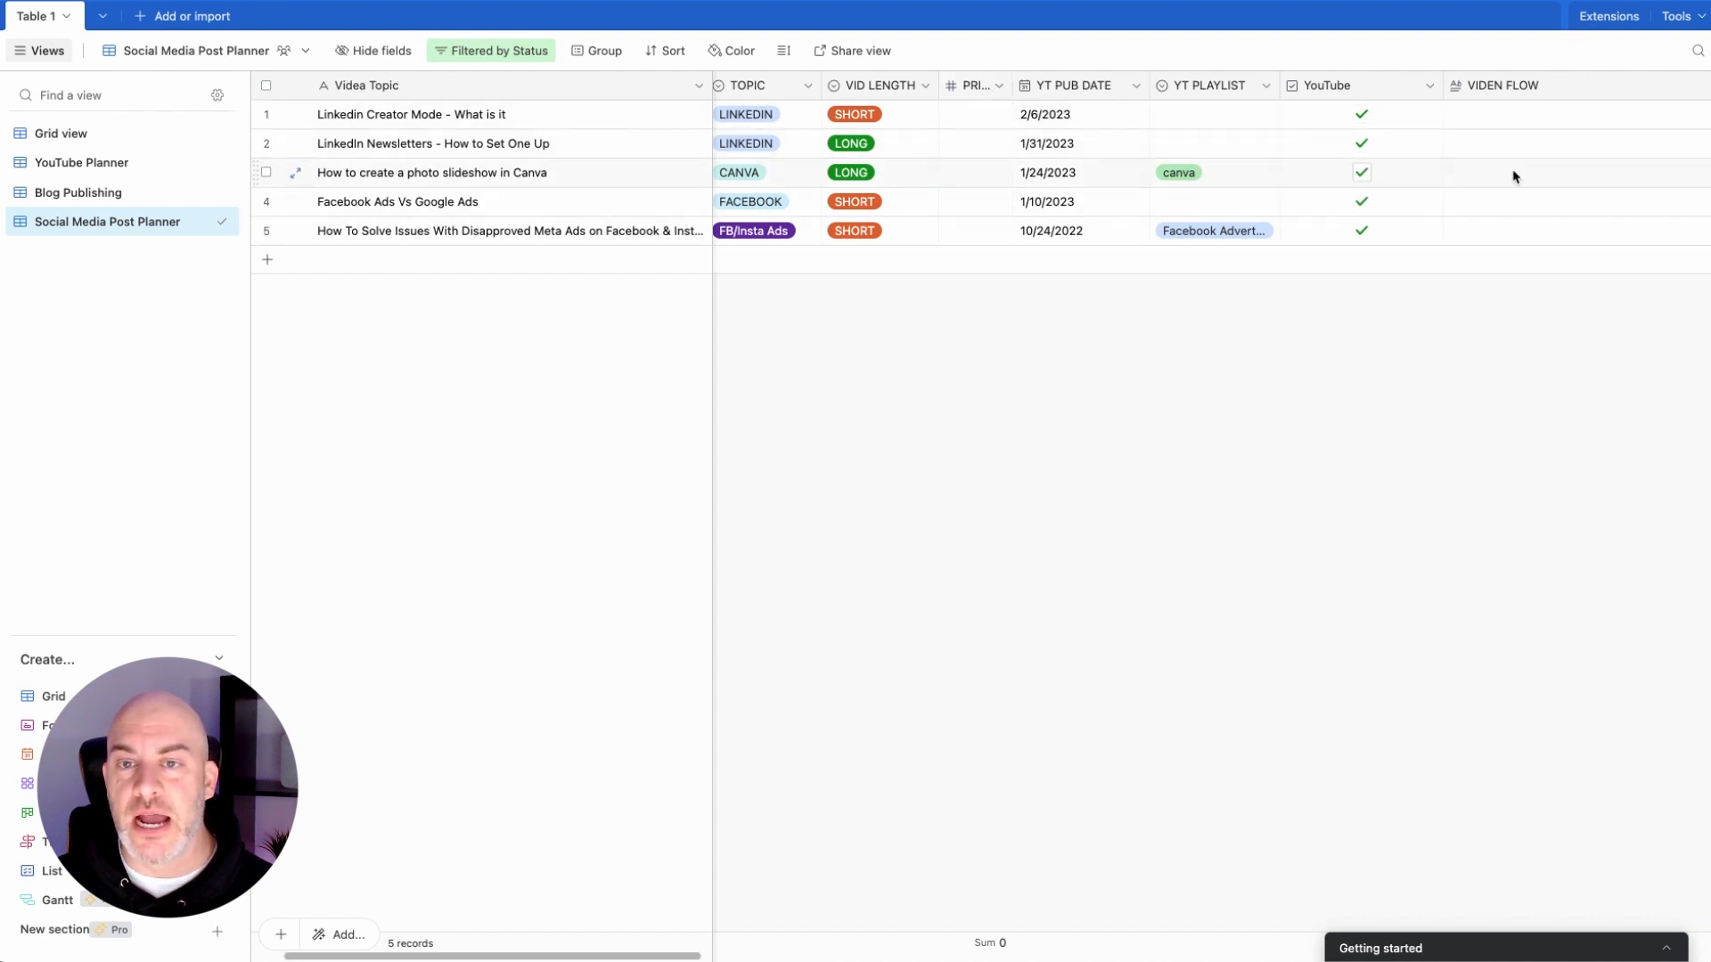
scroll(1423, 182, right, 15)
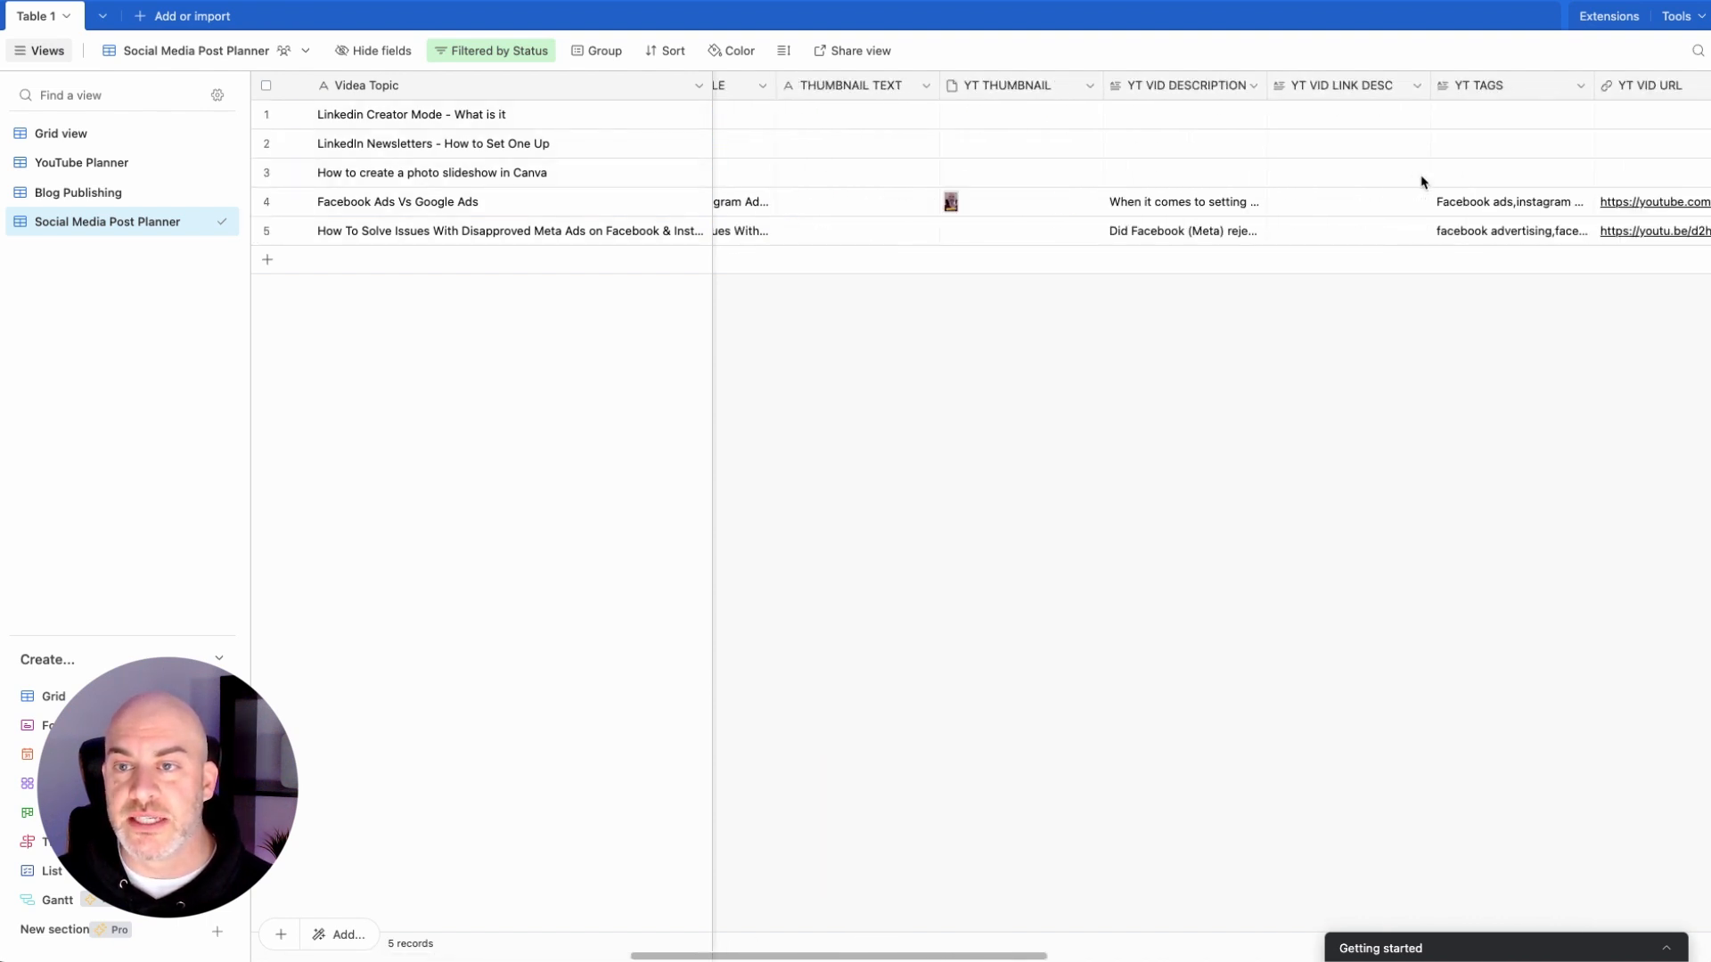
scroll(1423, 182, left, 20)
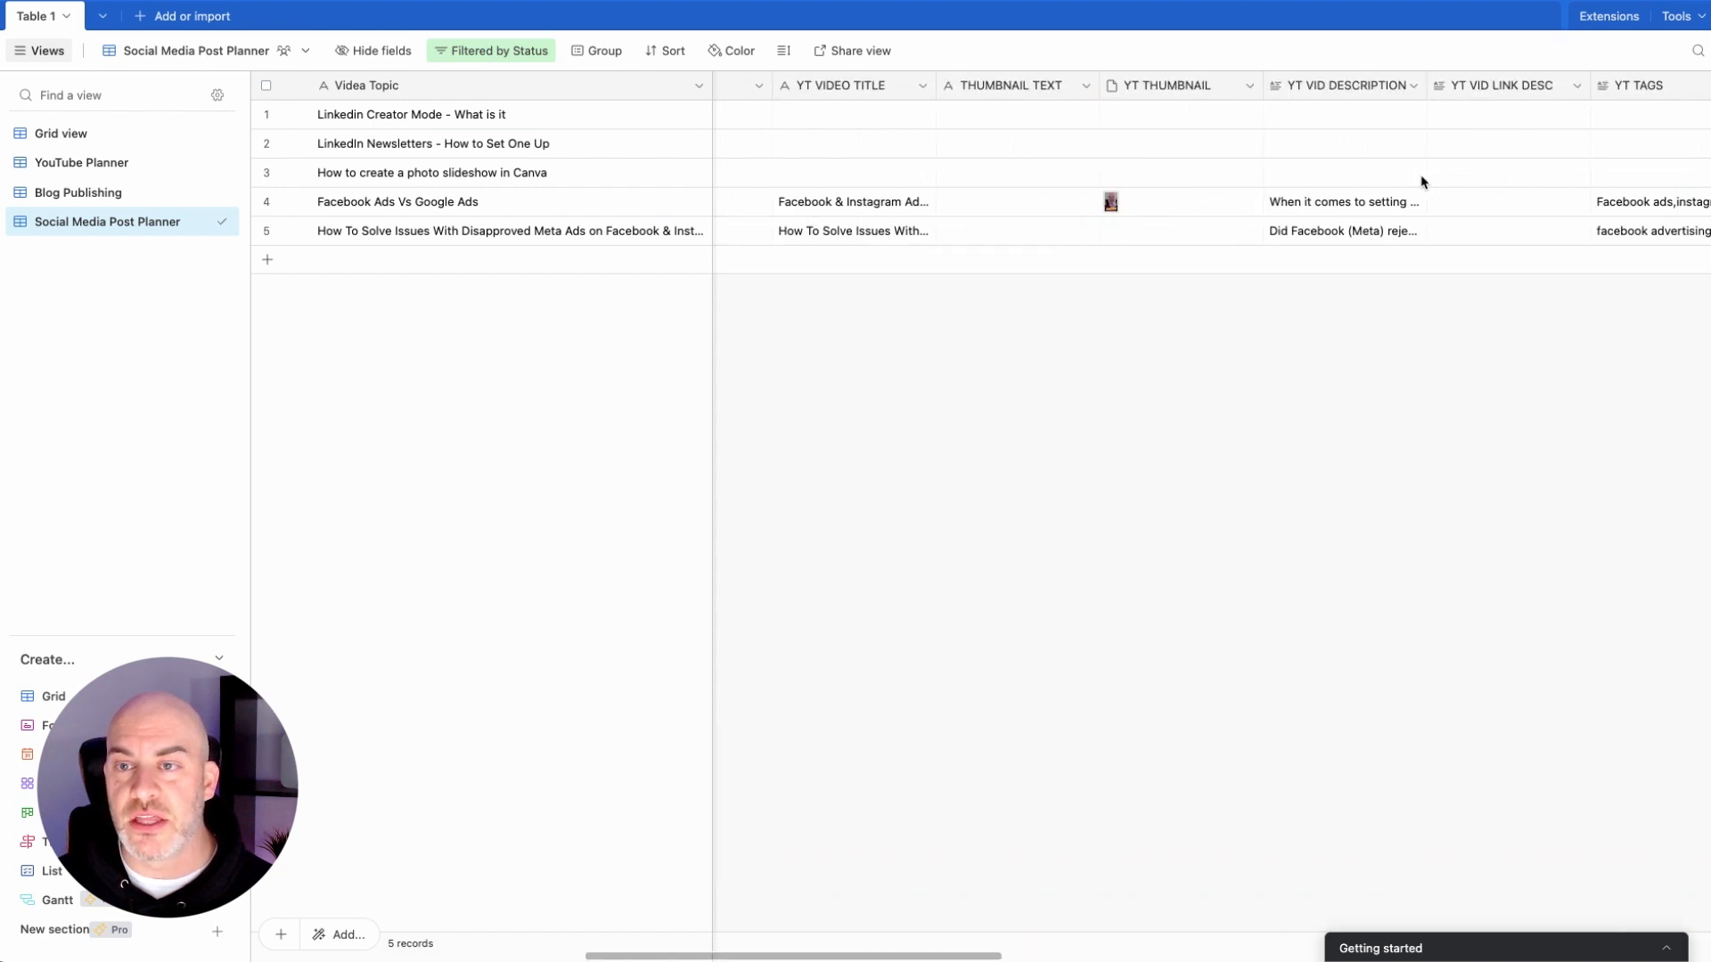
click(388, 51)
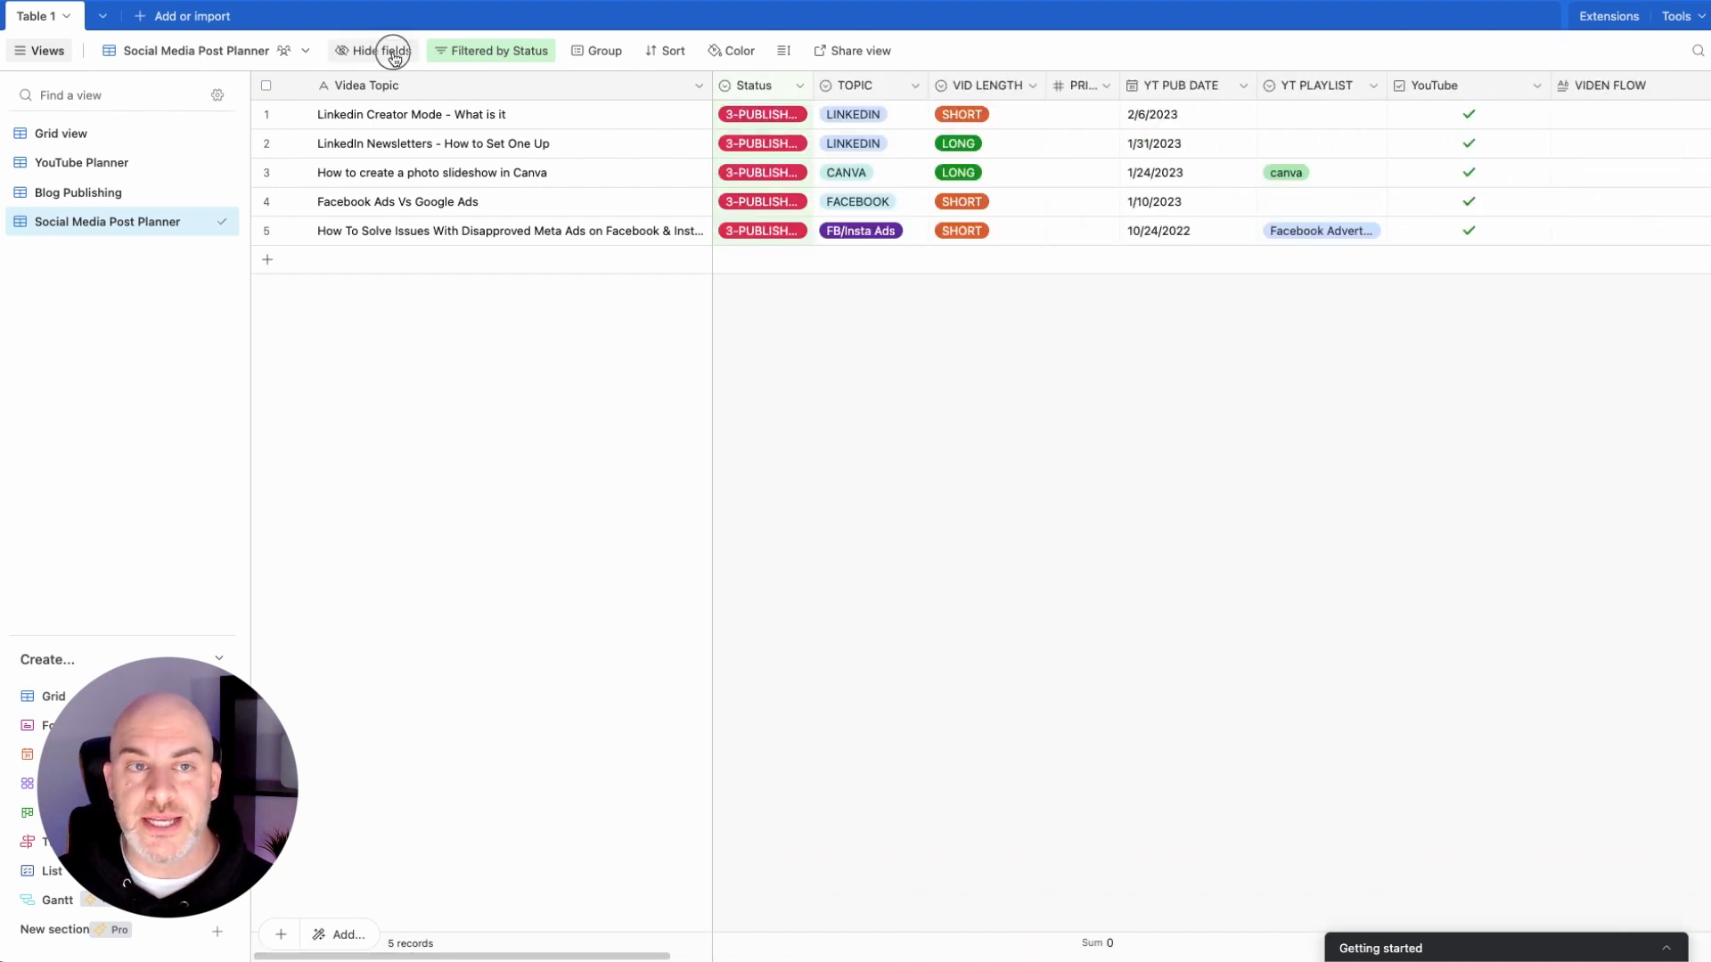
scroll(458, 577, down, 1)
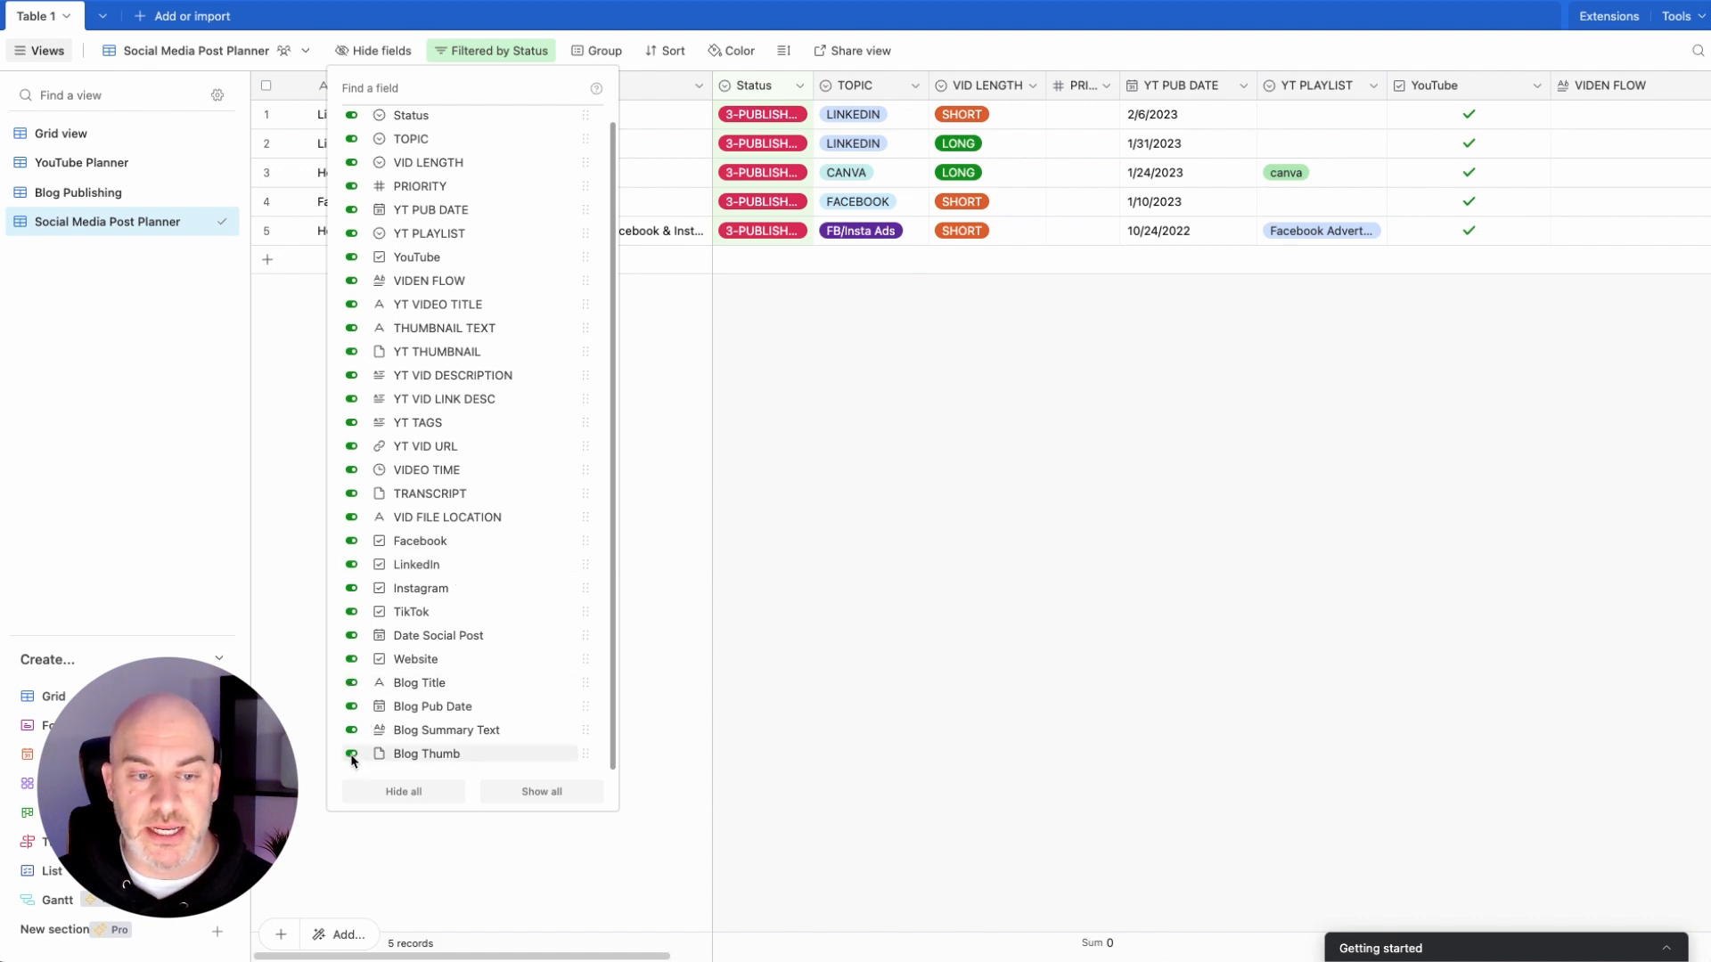
drag(352, 758, 352, 661)
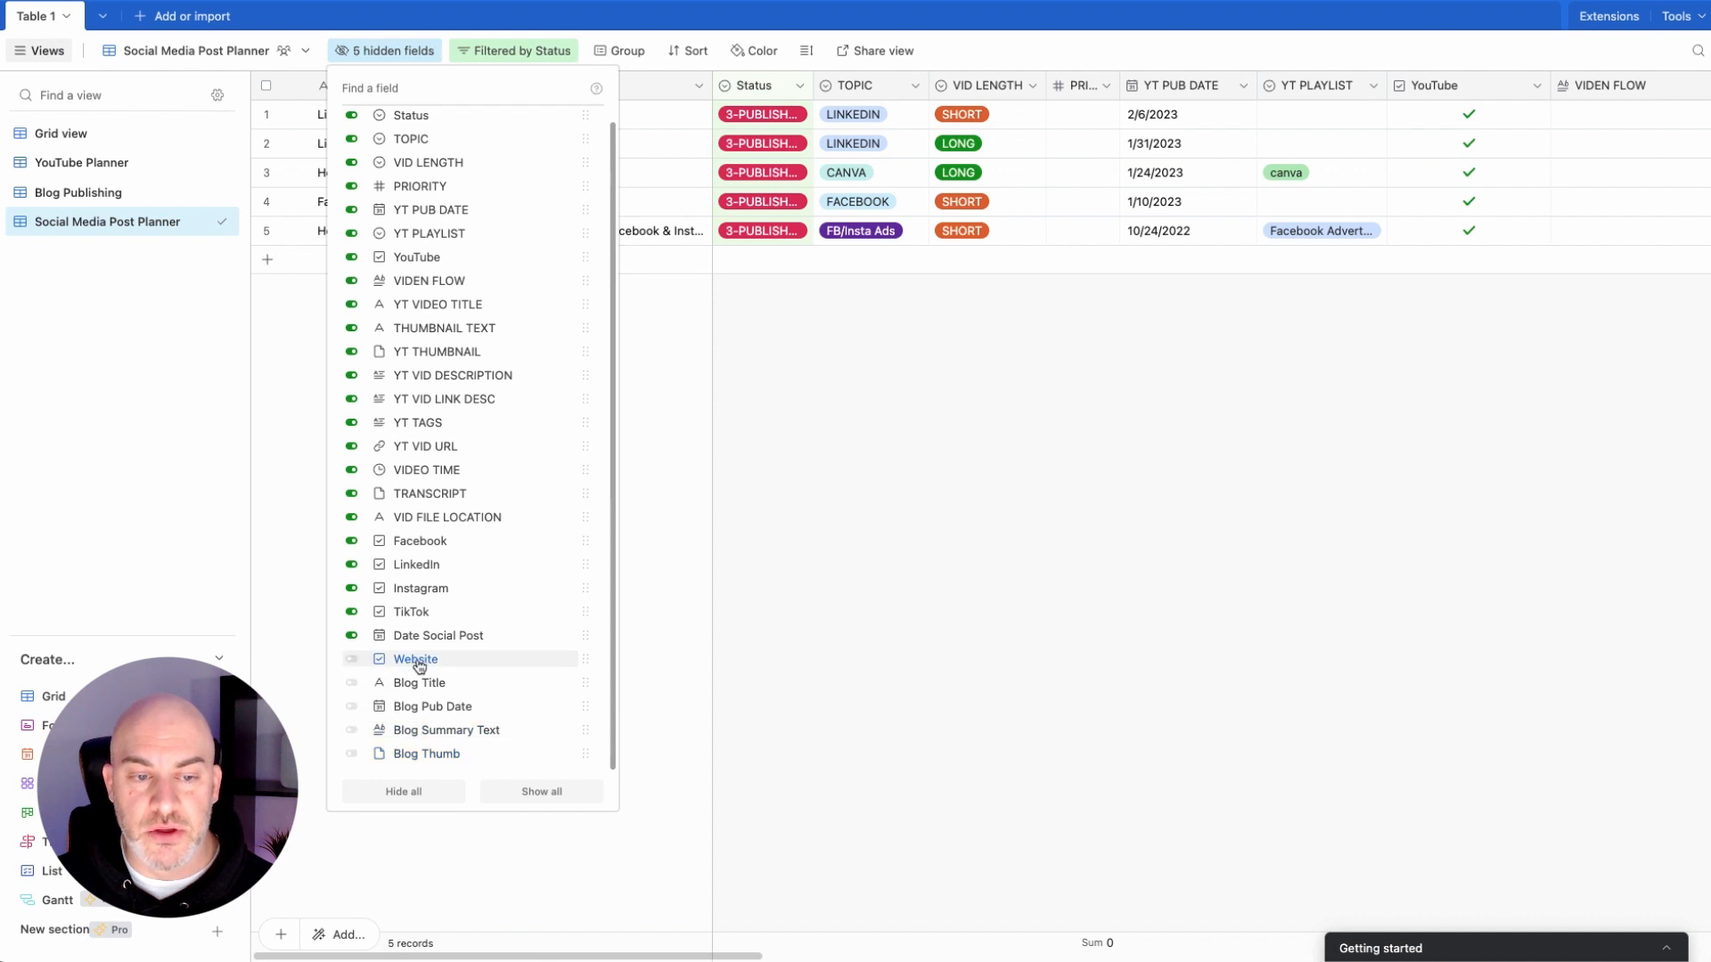
Step: Hide the PRIORITY field and narrow the YT PUB DATE column slightly
scroll(516, 612, up, 1)
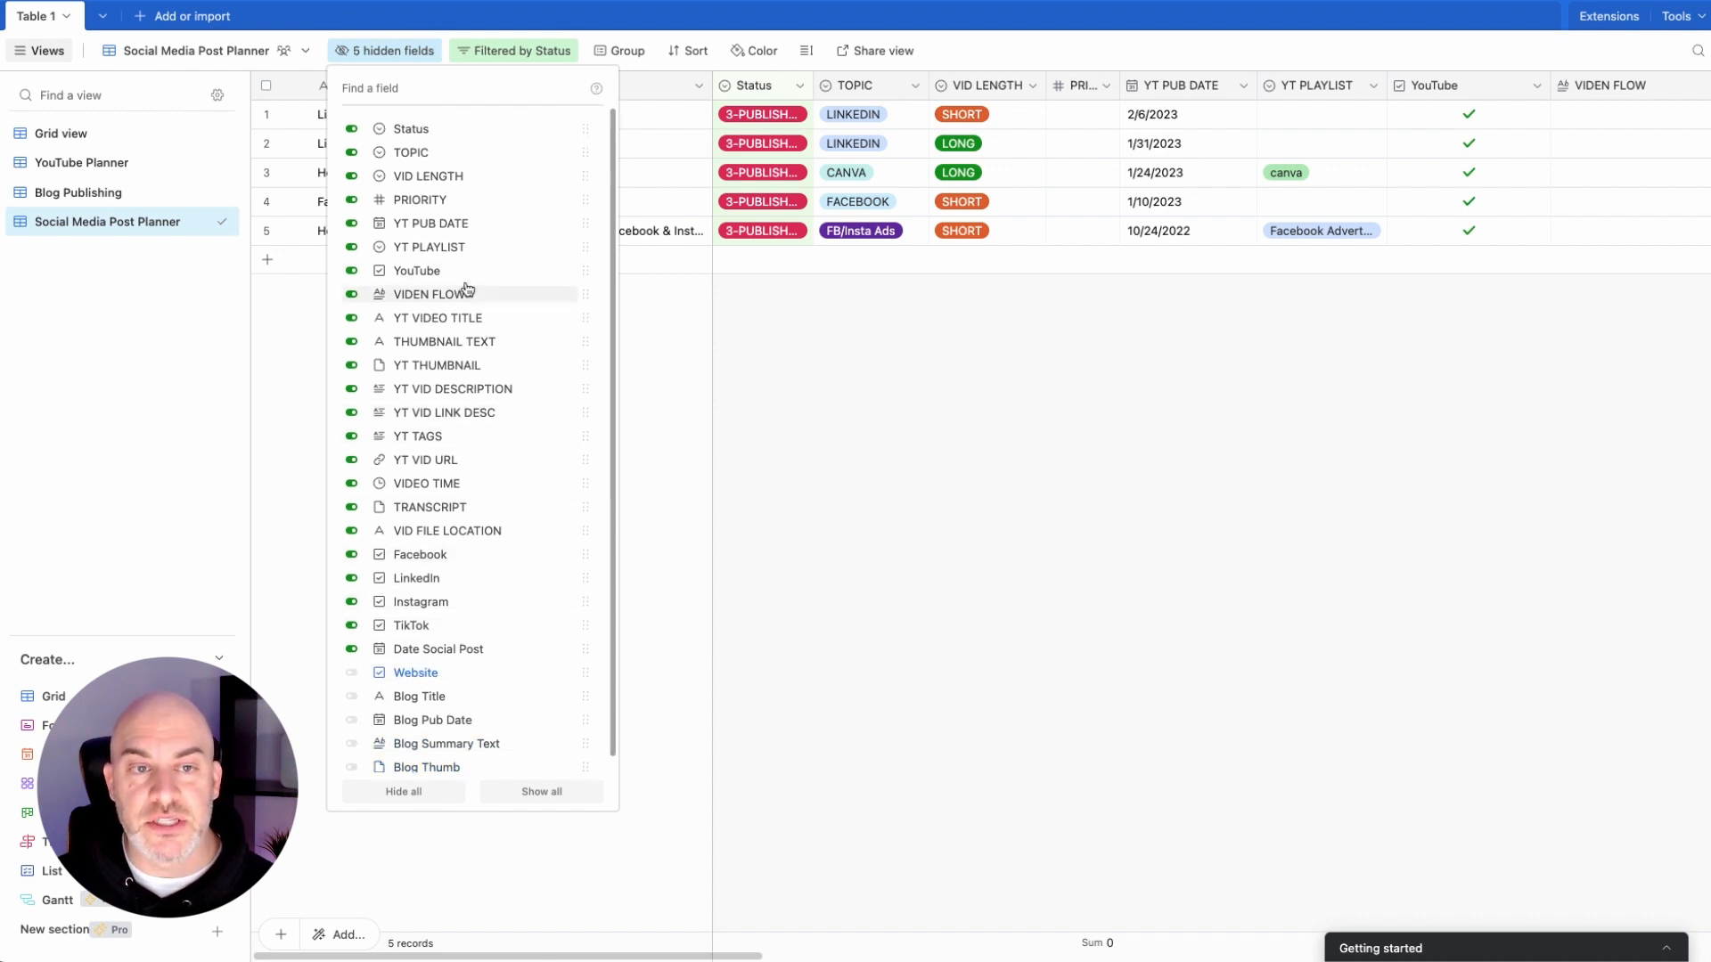
click(351, 202)
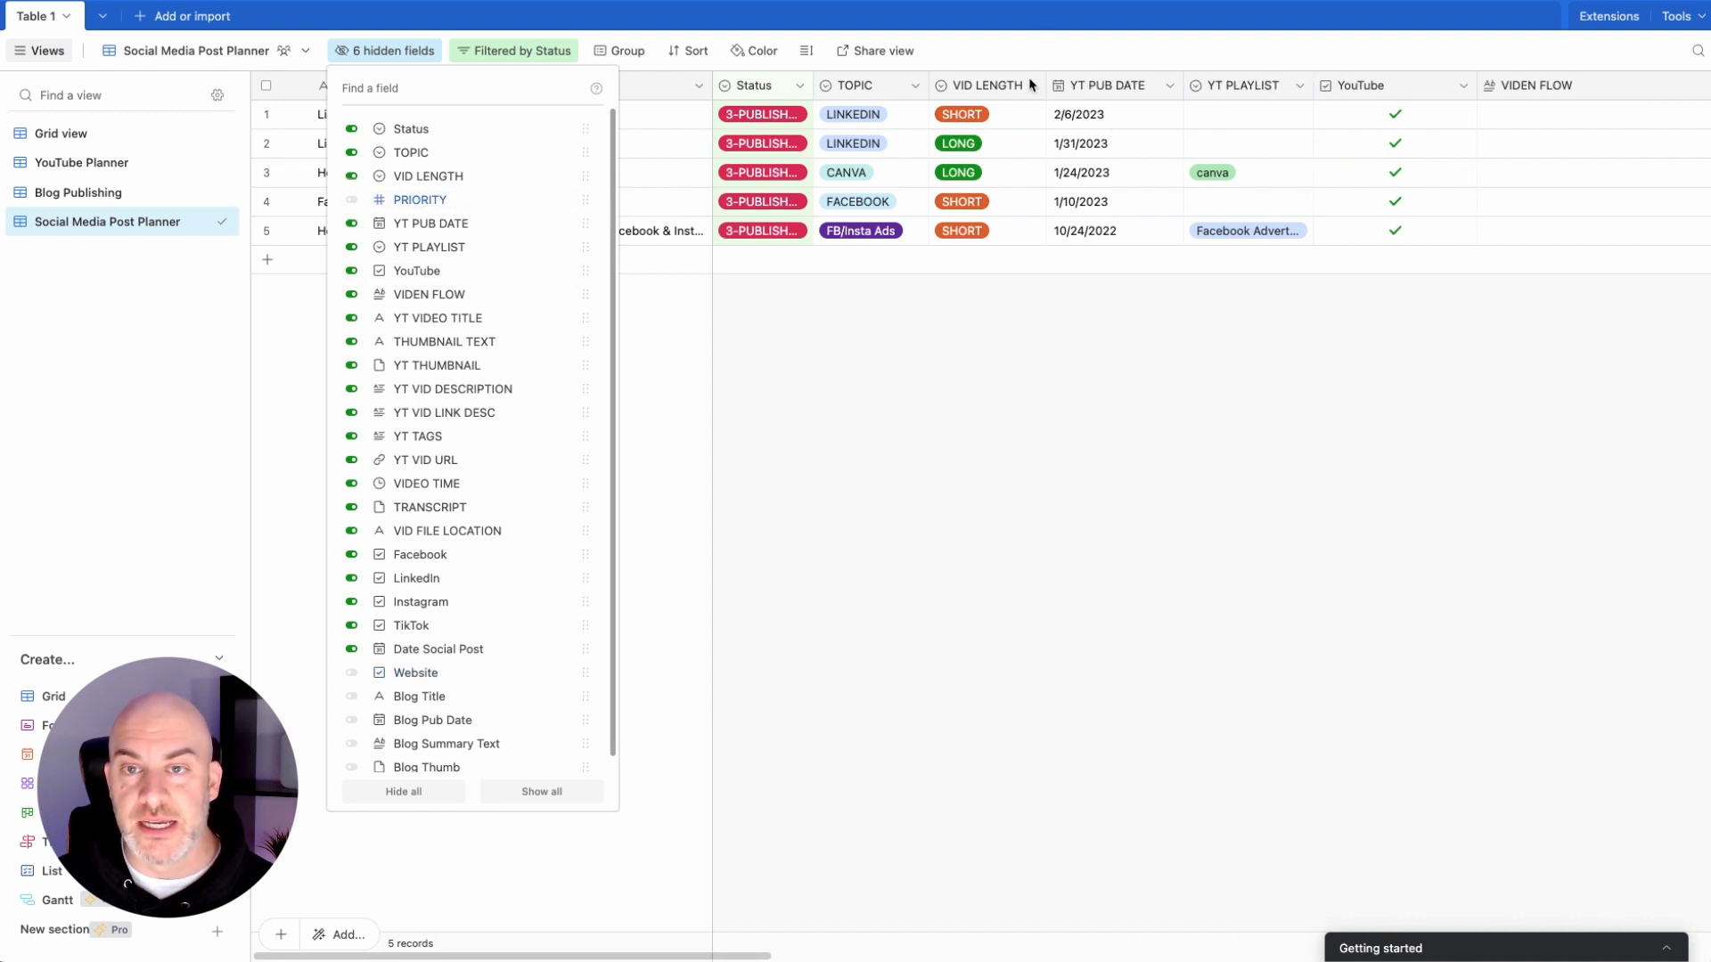
click(351, 199)
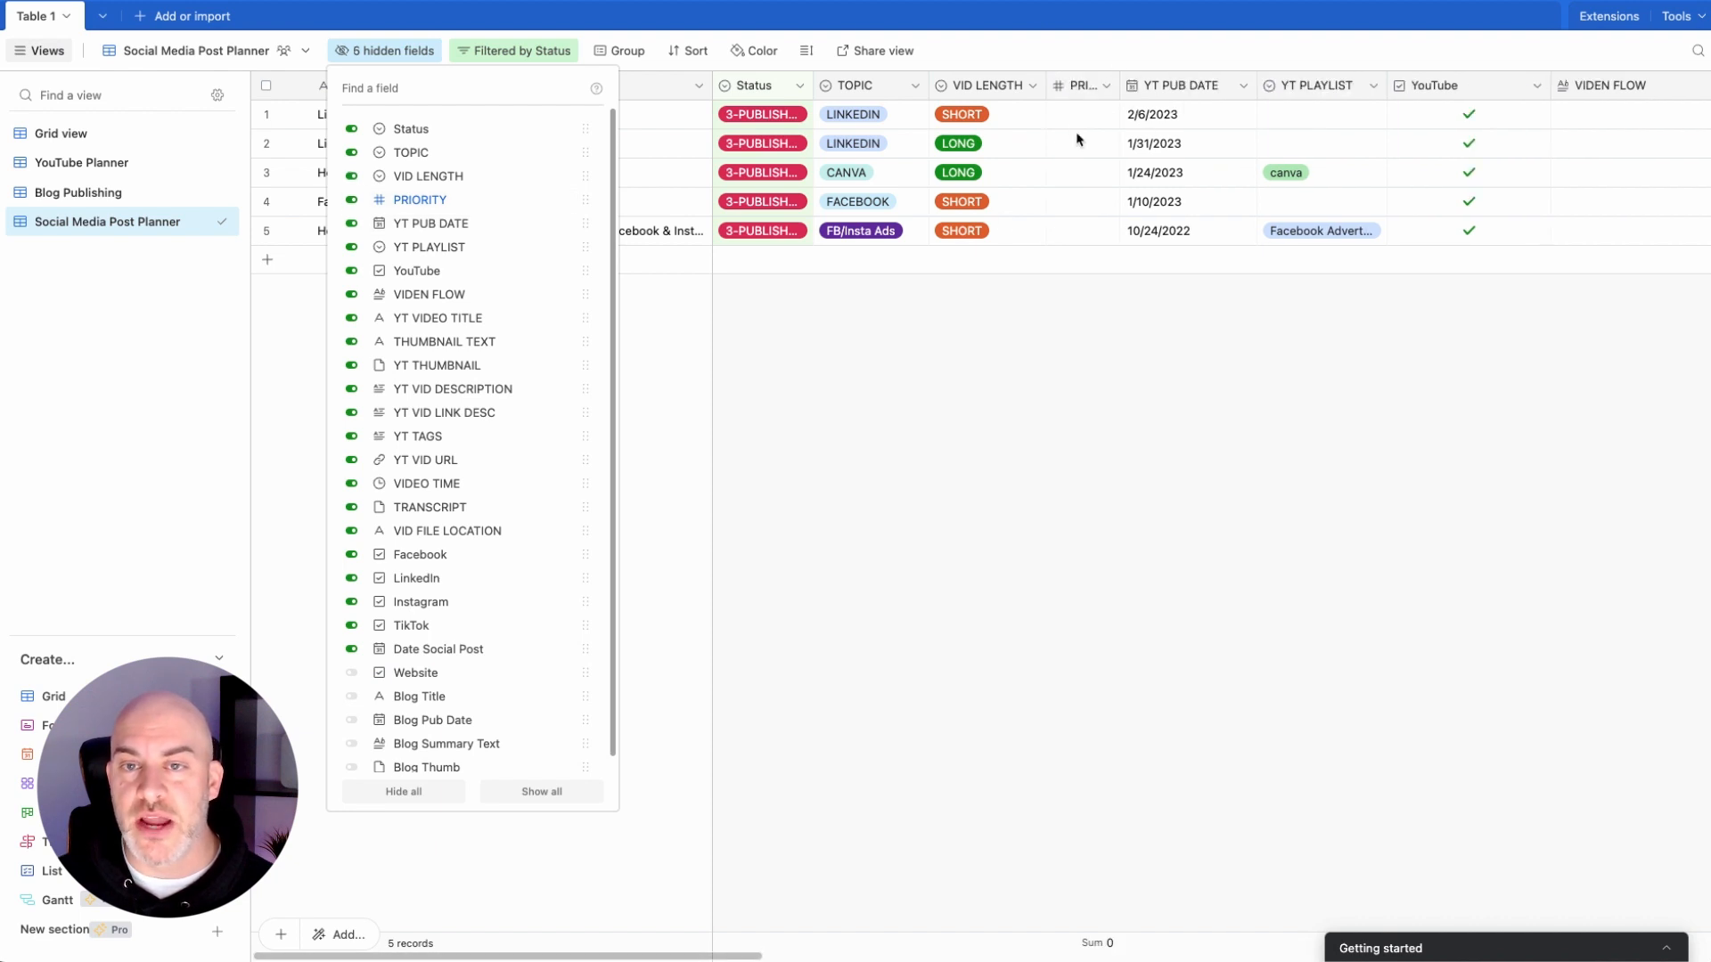
click(351, 200)
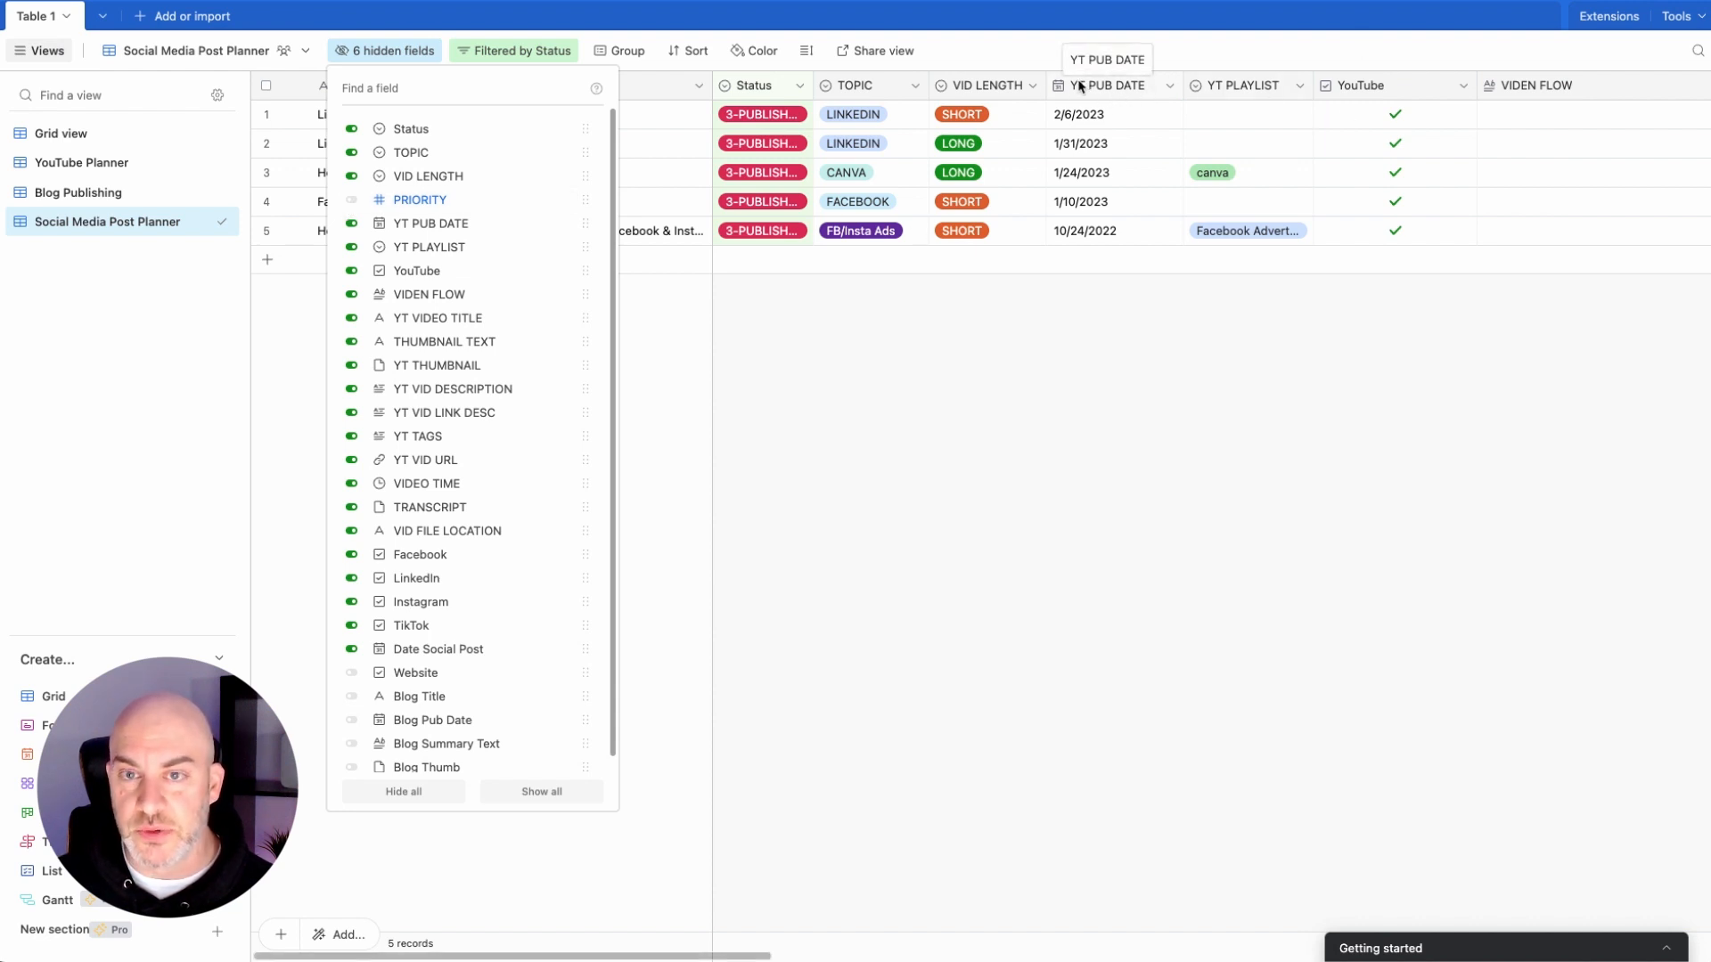
drag(1181, 82, 1169, 85)
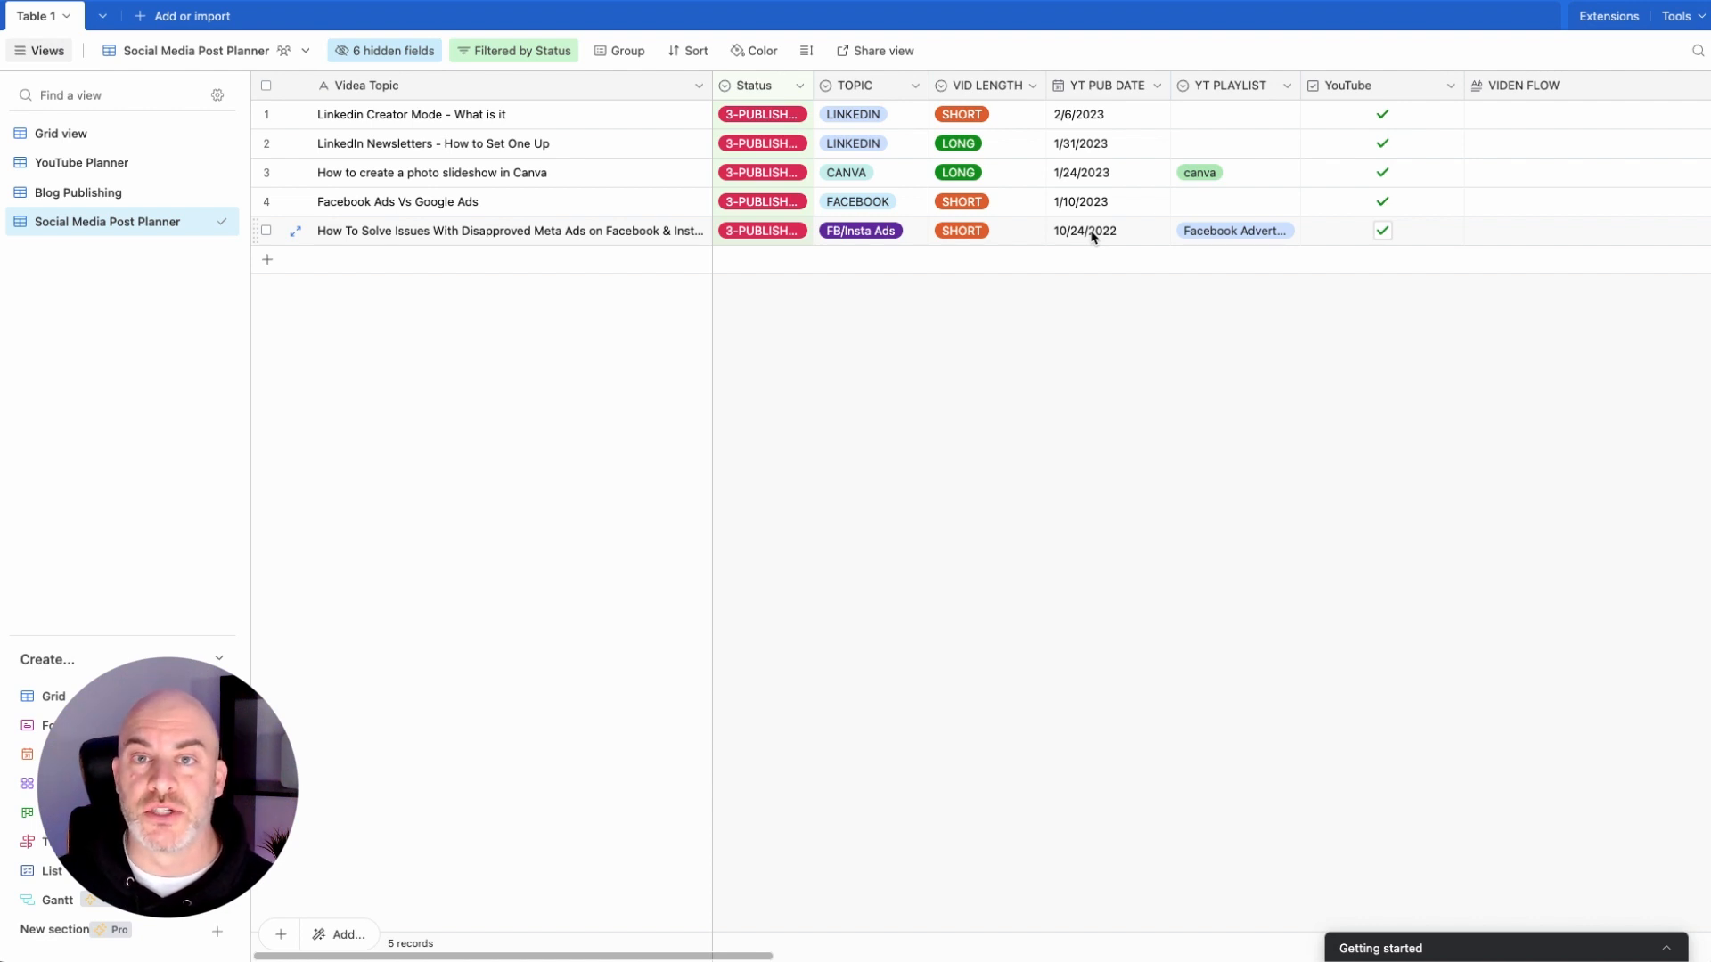
Step: Move the YT VID URL column to directly after YT PUB DATE and widen it slightly
scroll(1150, 230, right, 10)
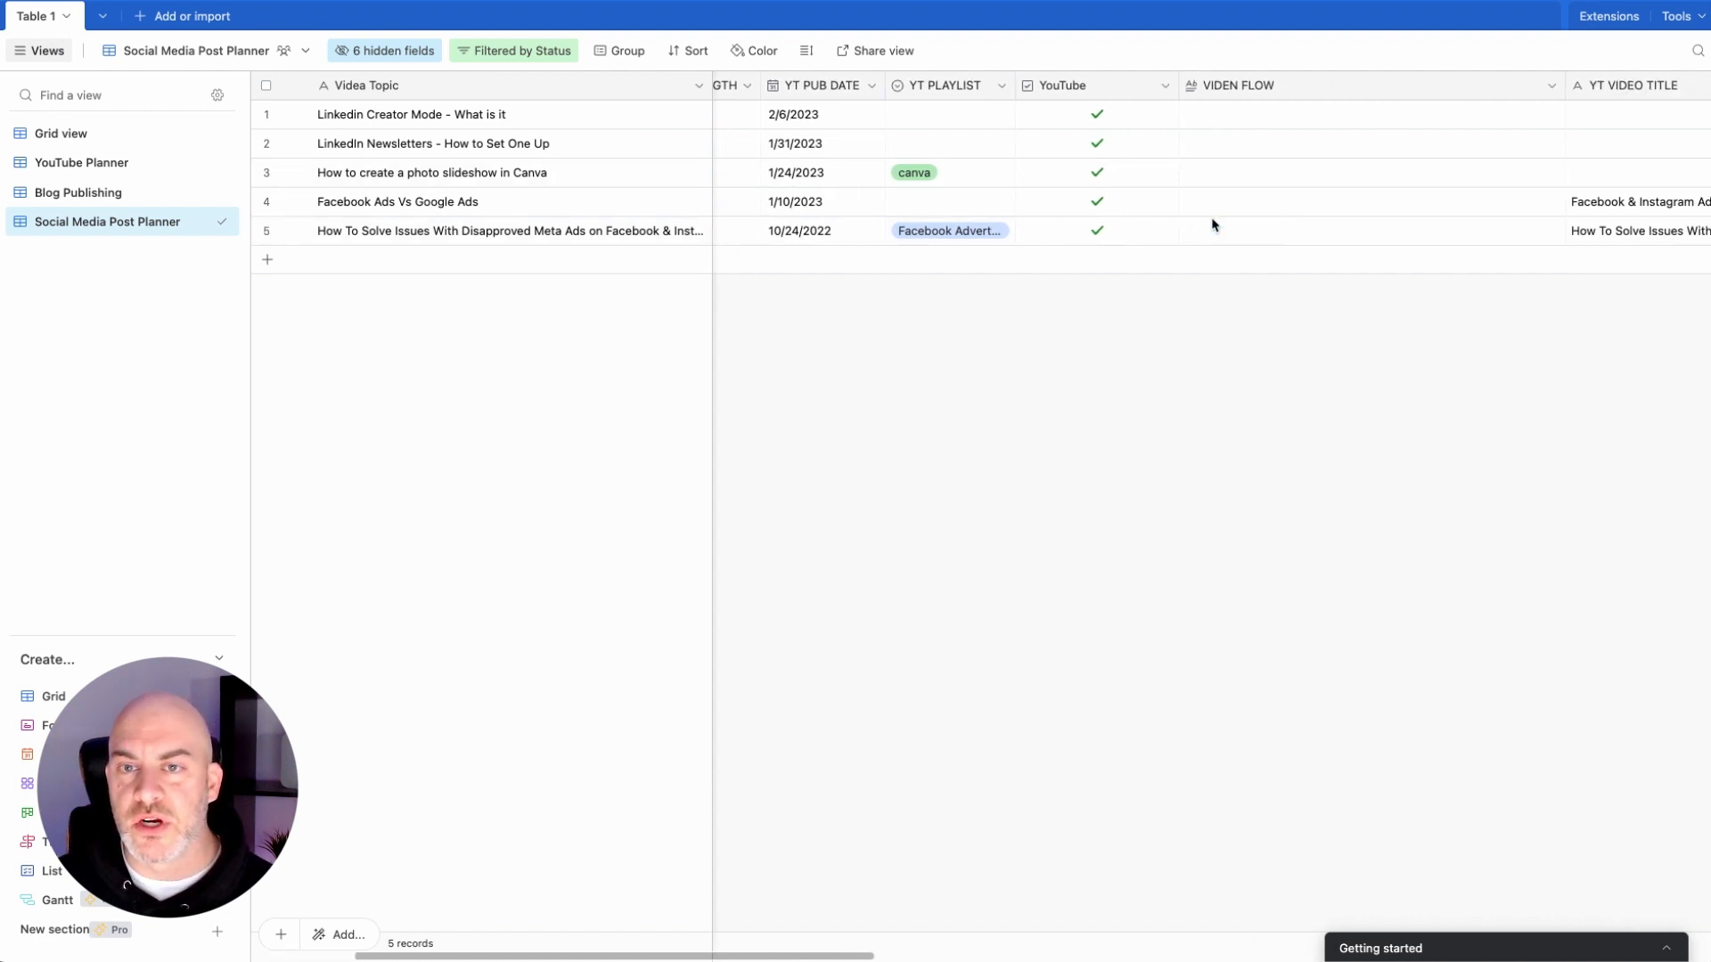
scroll(1203, 226, right, 10)
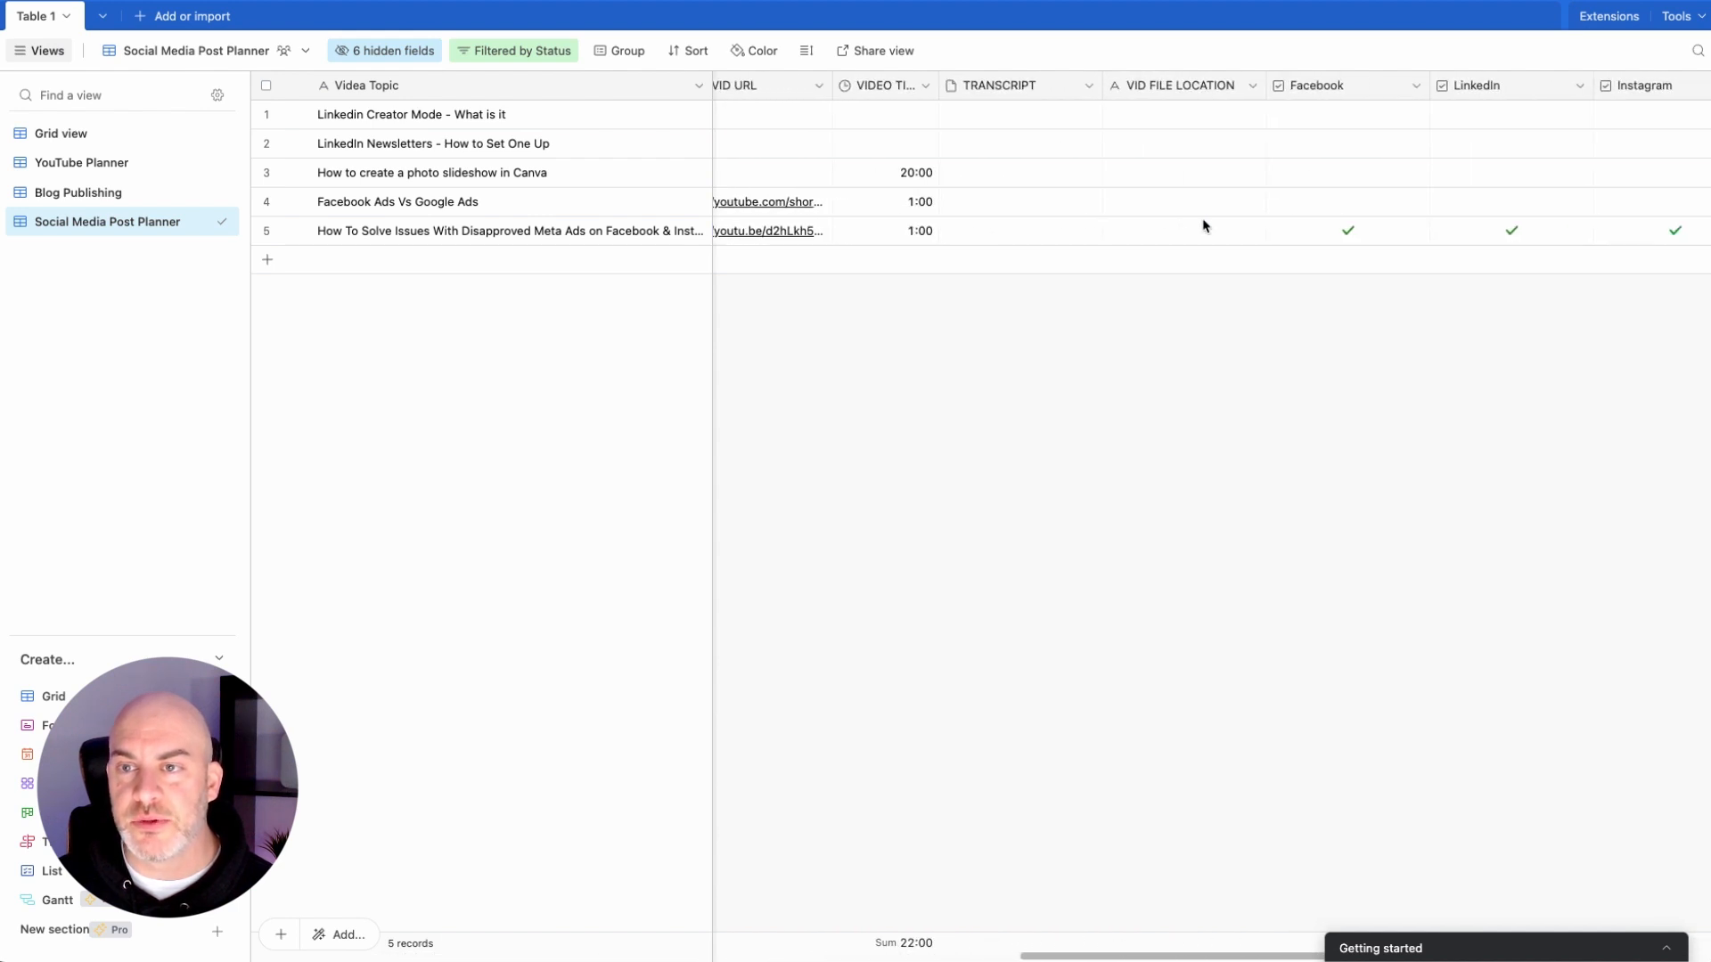
scroll(1203, 226, left, 5)
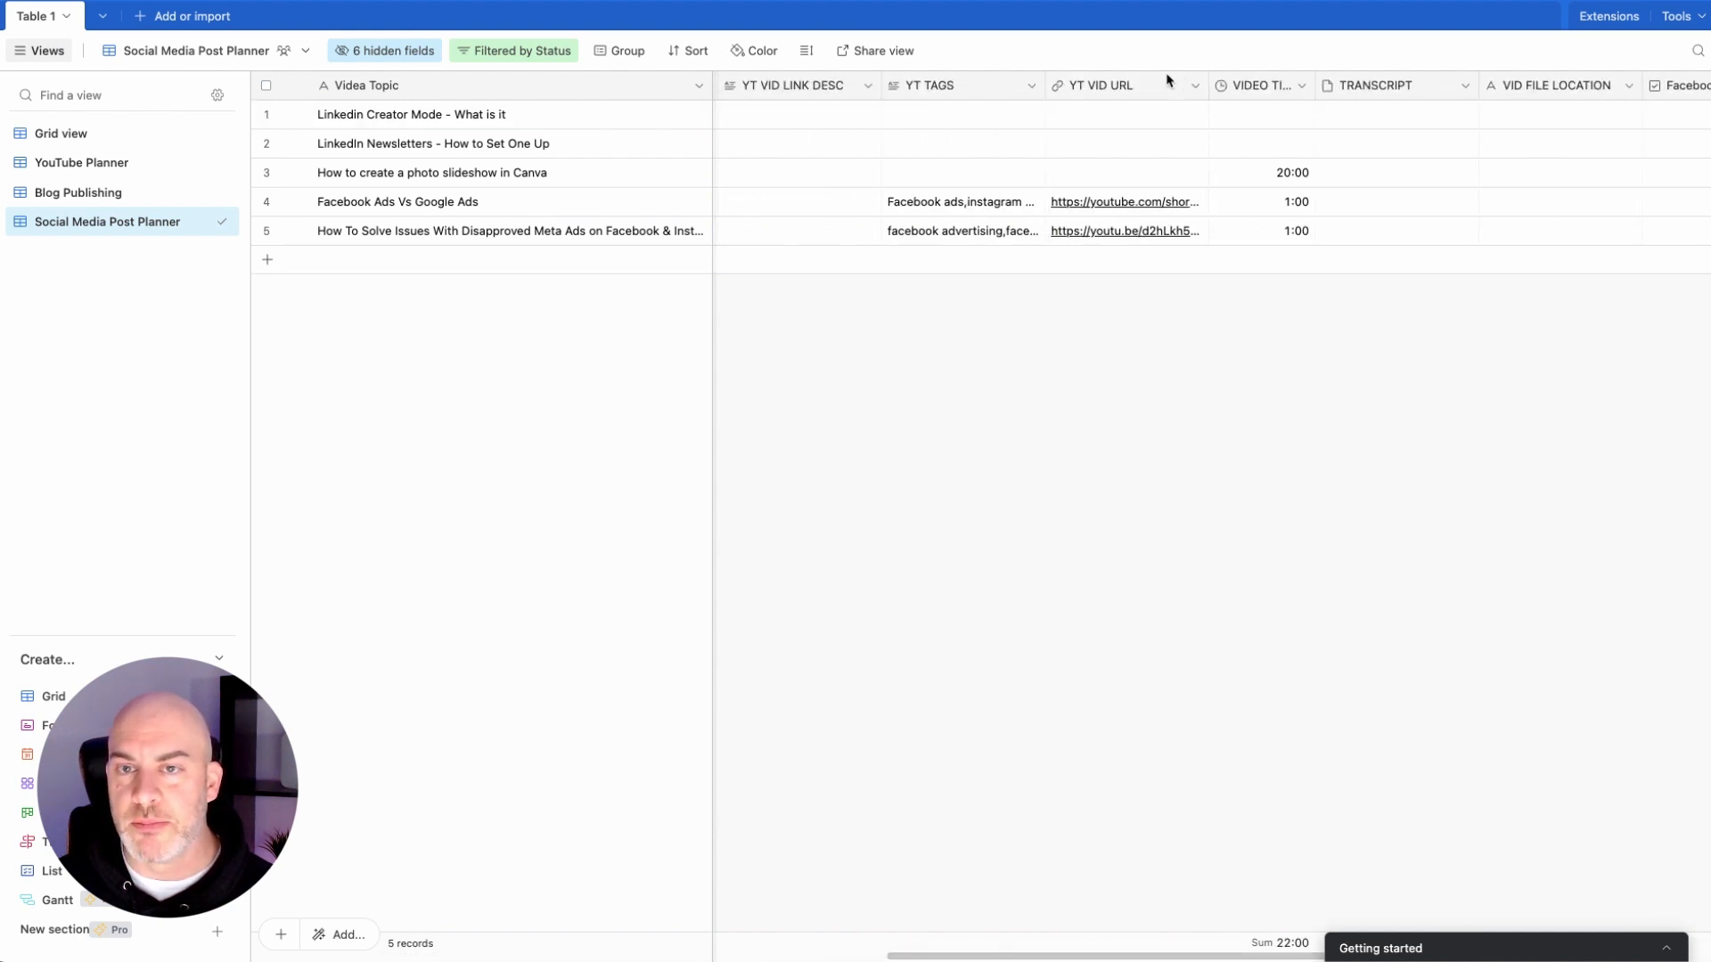
mouse_move(1140, 78)
mouse_down()
mouse_move(1001, 95)
mouse_move(737, 84)
mouse_move(1173, 78)
mouse_up()
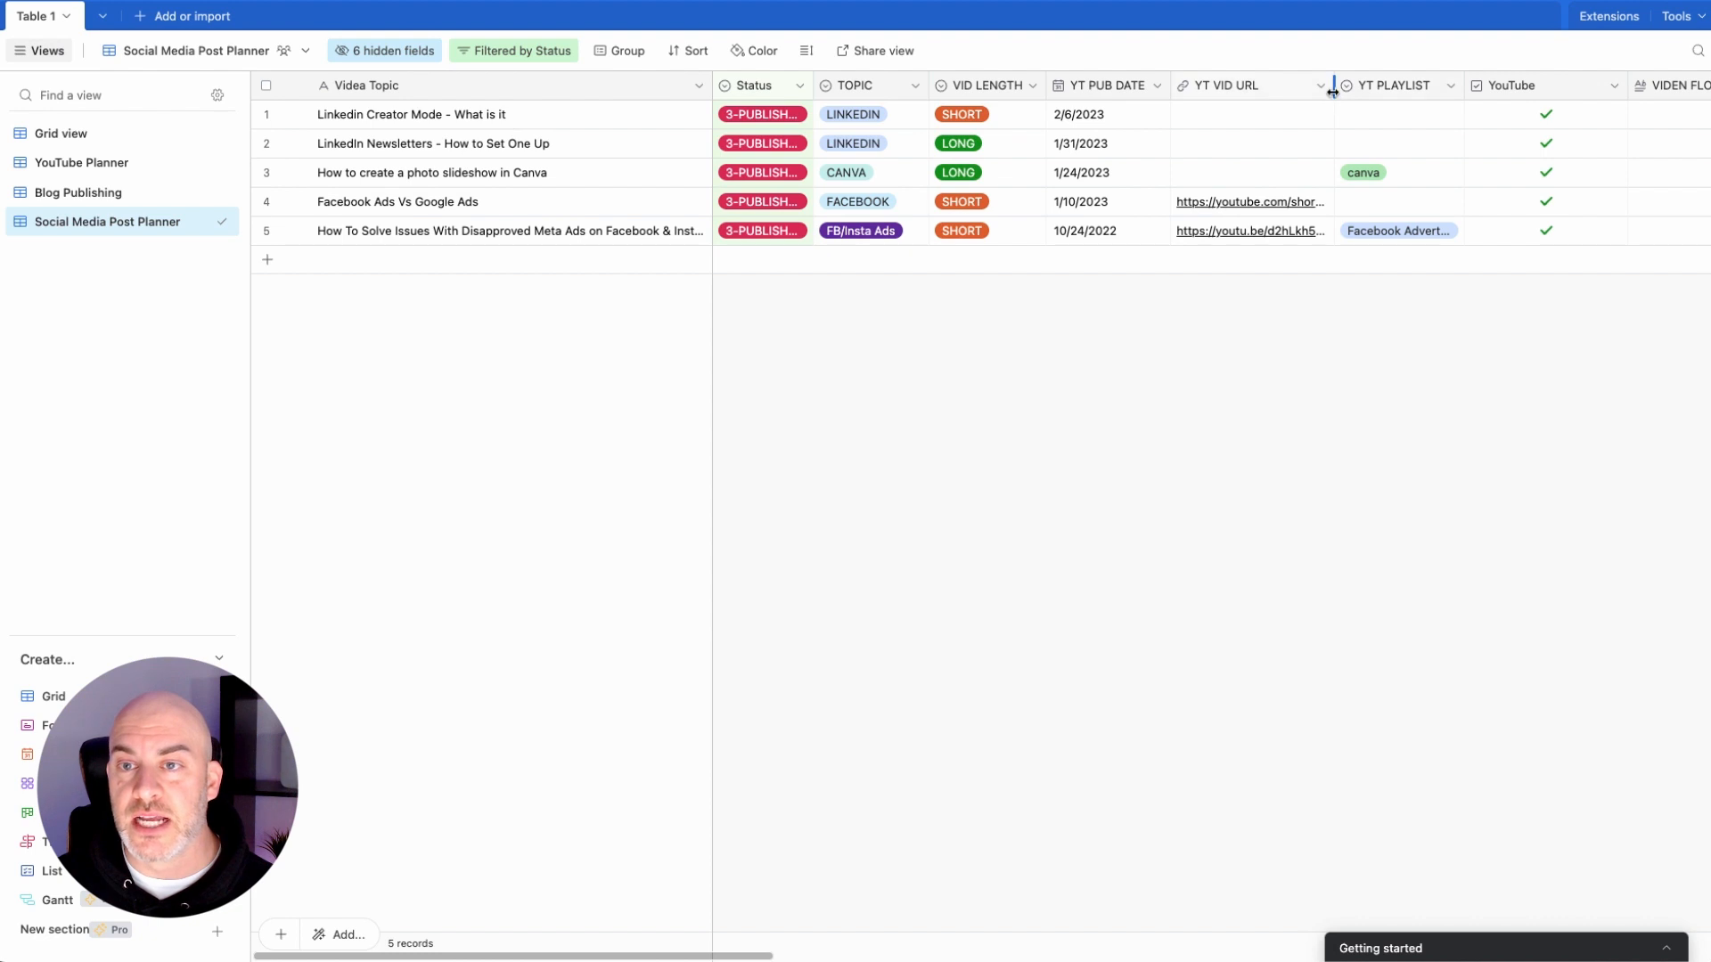
drag(1333, 92, 1350, 89)
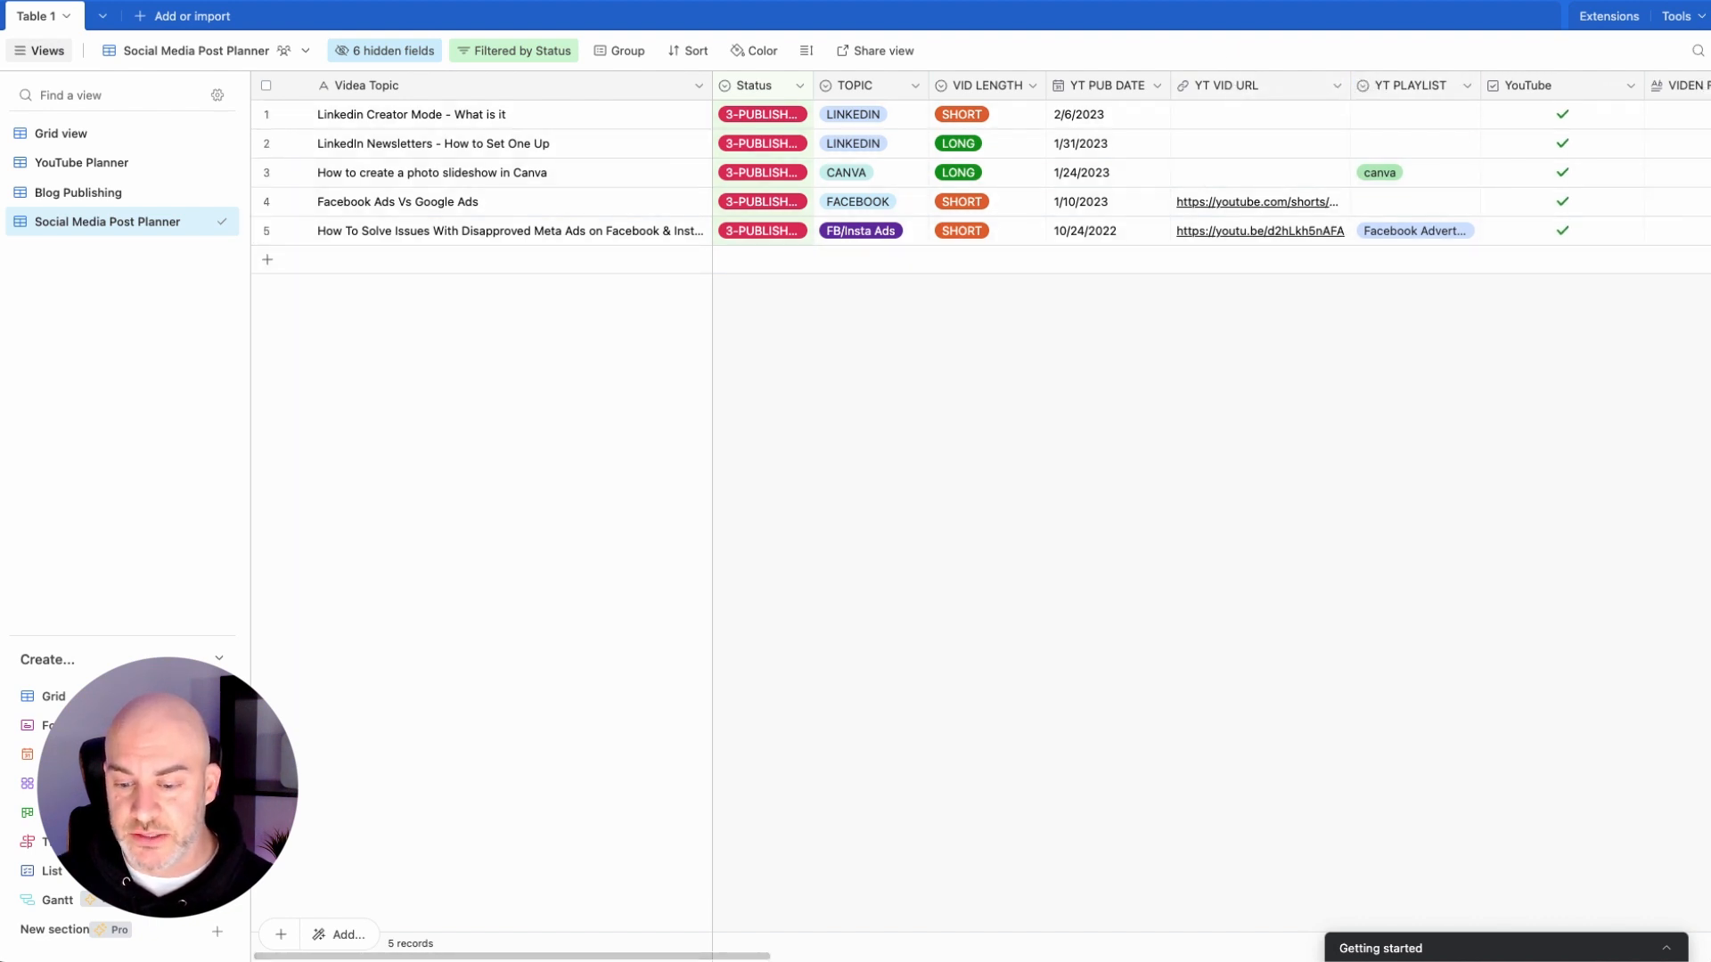
Step: Hide the YouTube, VIDEN FLOW and THUMBNAIL TEXT fields in the view
scroll(1168, 90, right, 5)
scroll(1163, 152, left, 2)
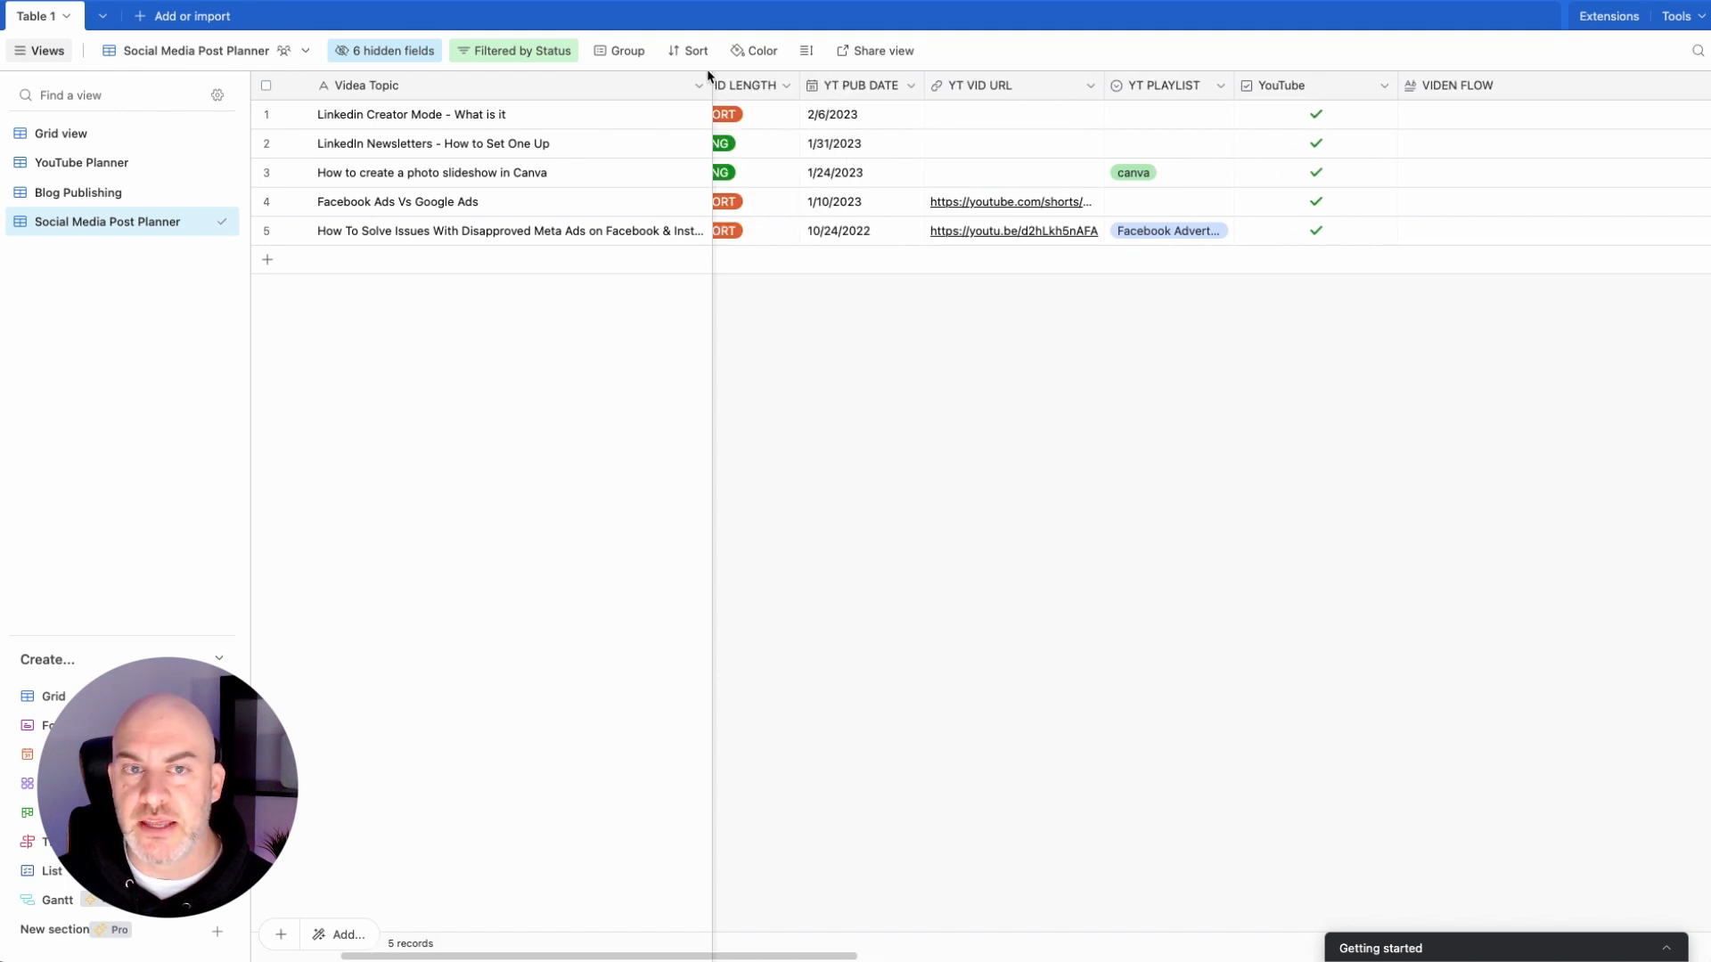
click(388, 51)
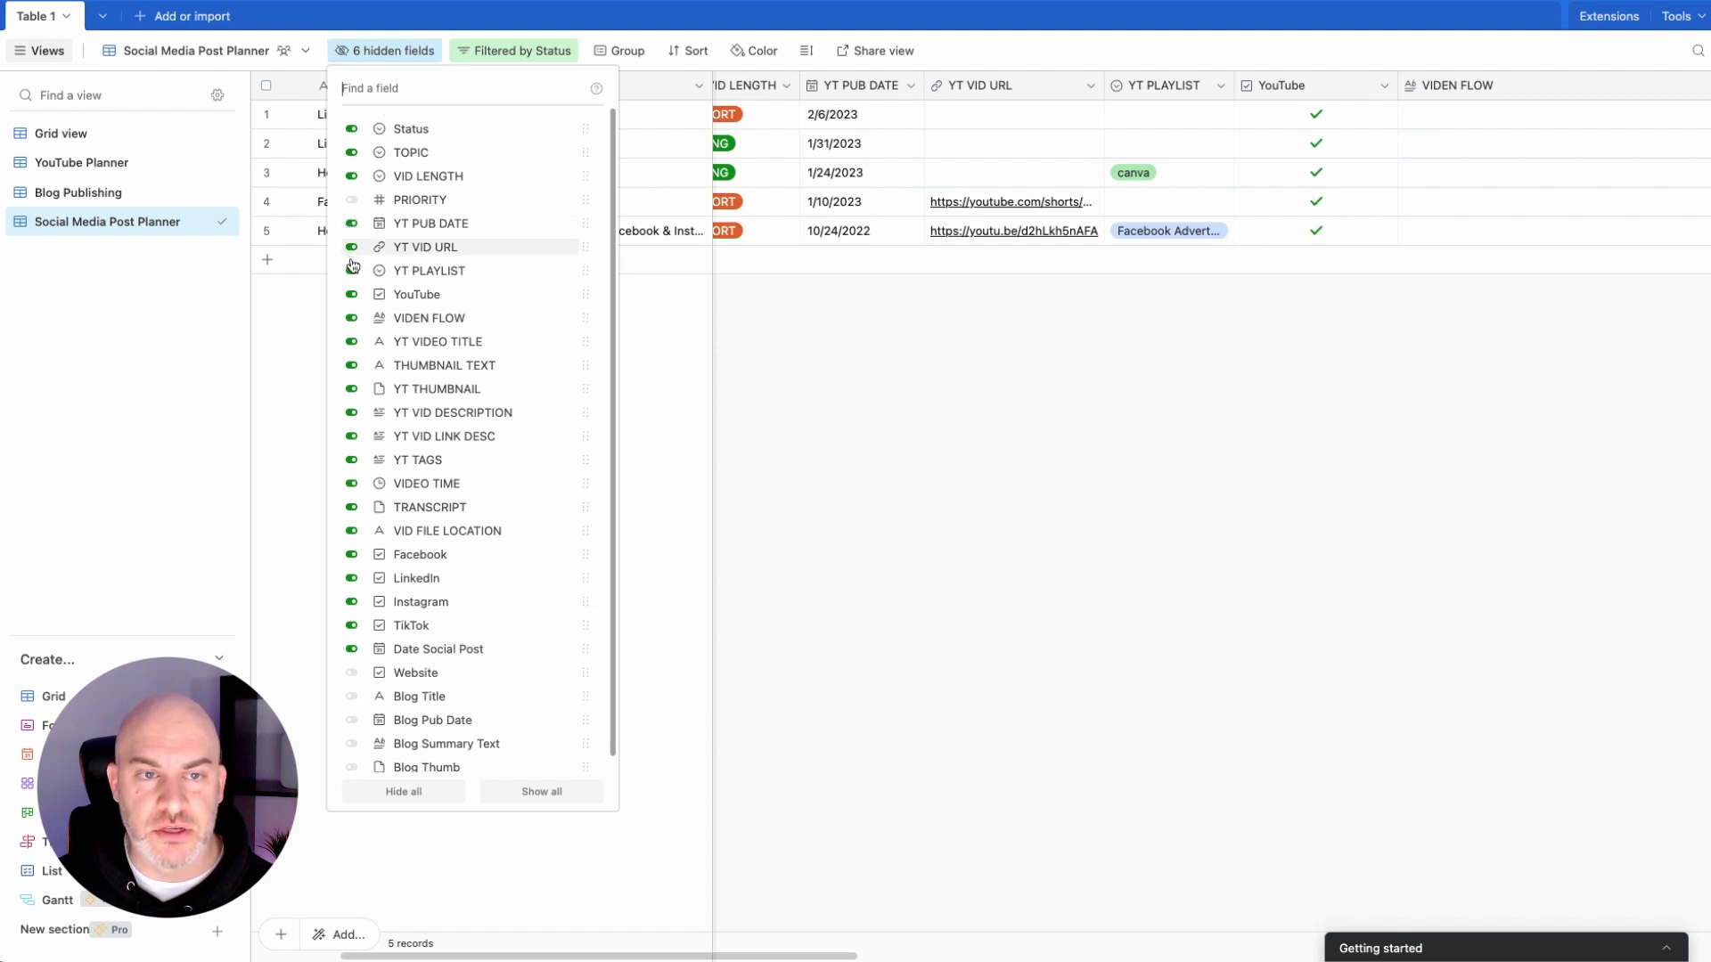
click(352, 296)
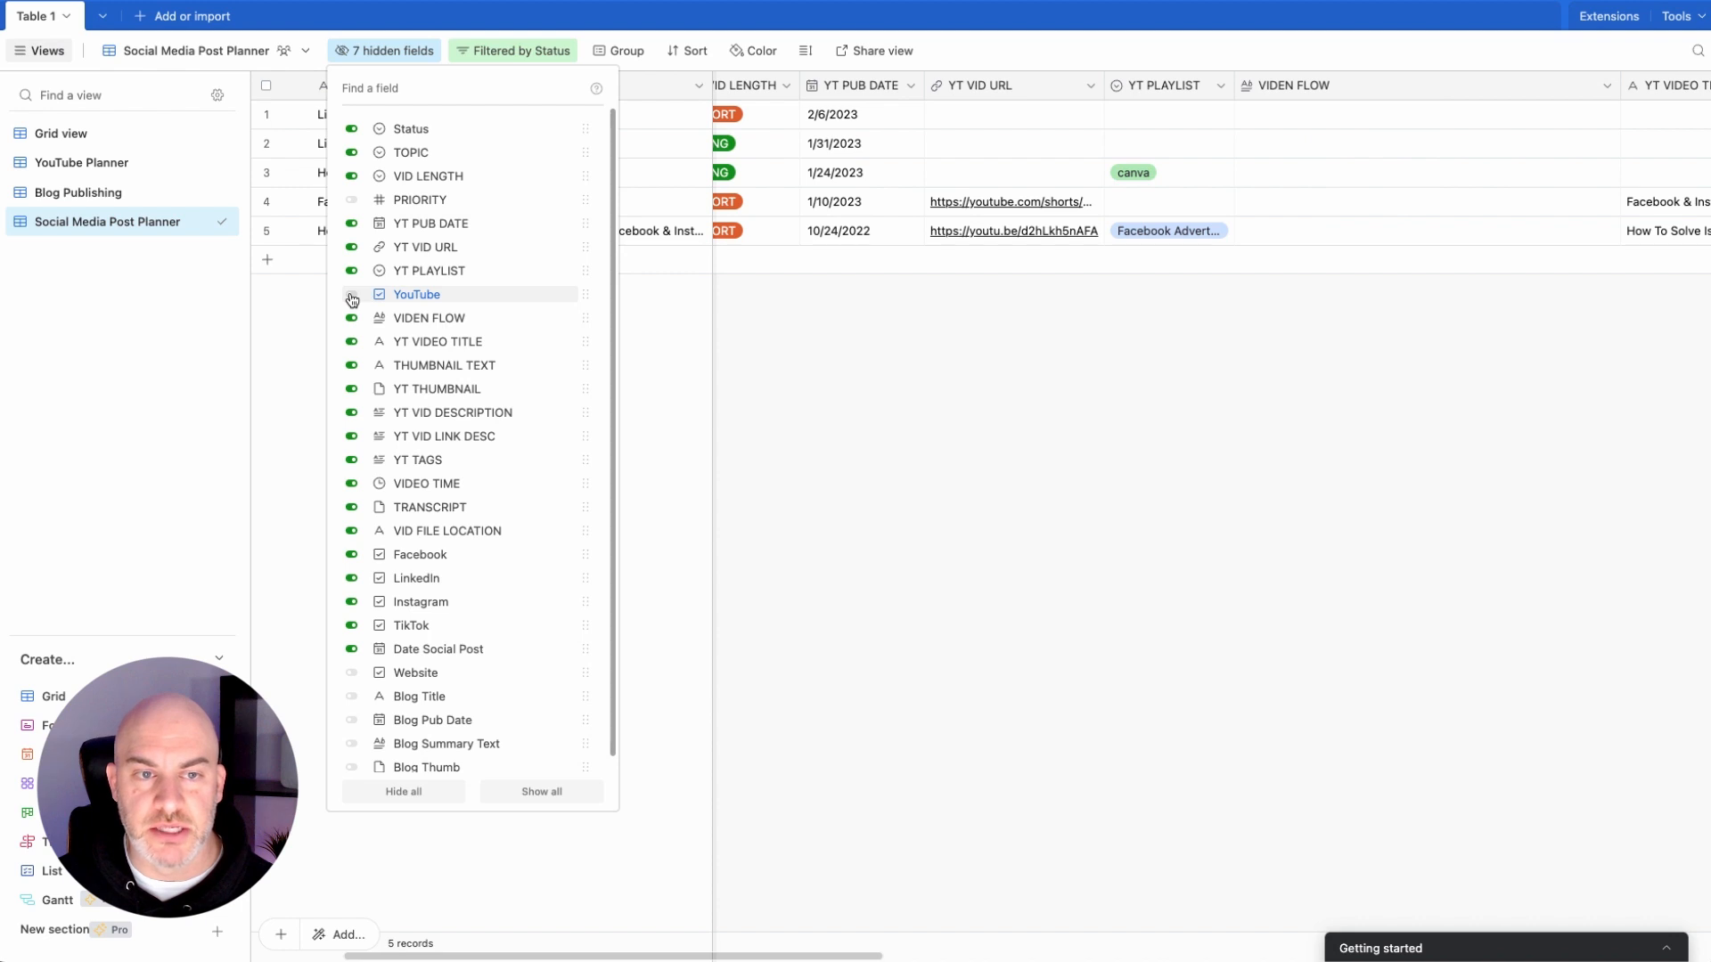
click(1128, 518)
scroll(1301, 451, right, 3)
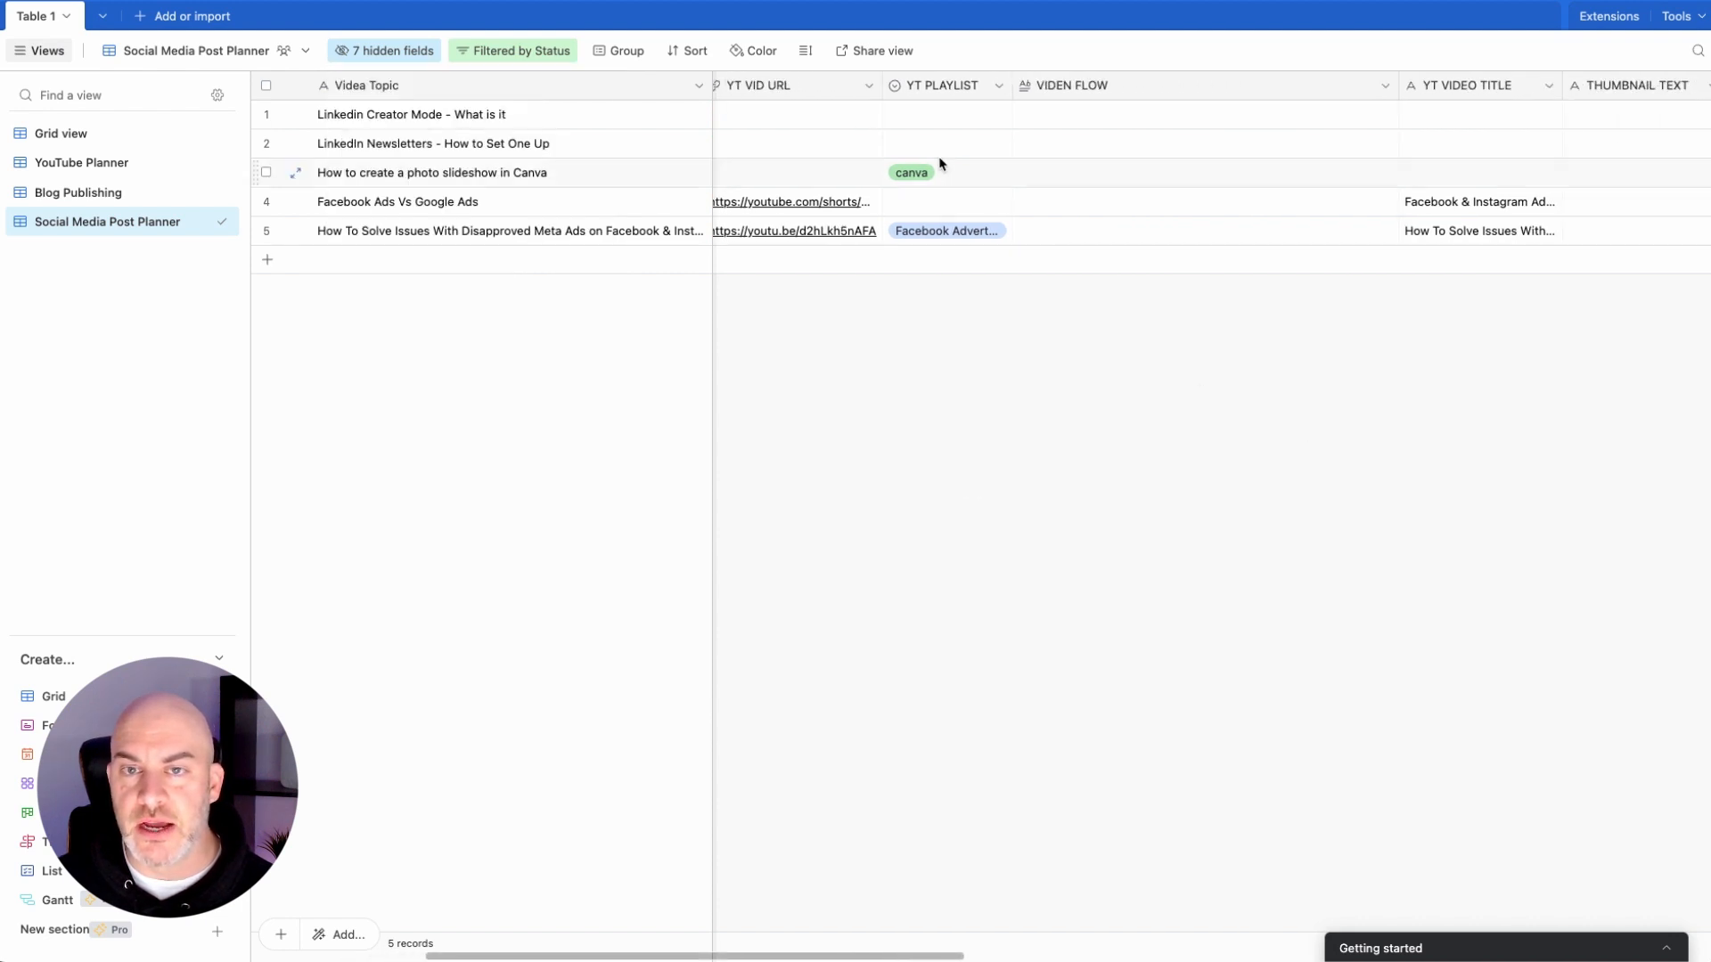
click(385, 56)
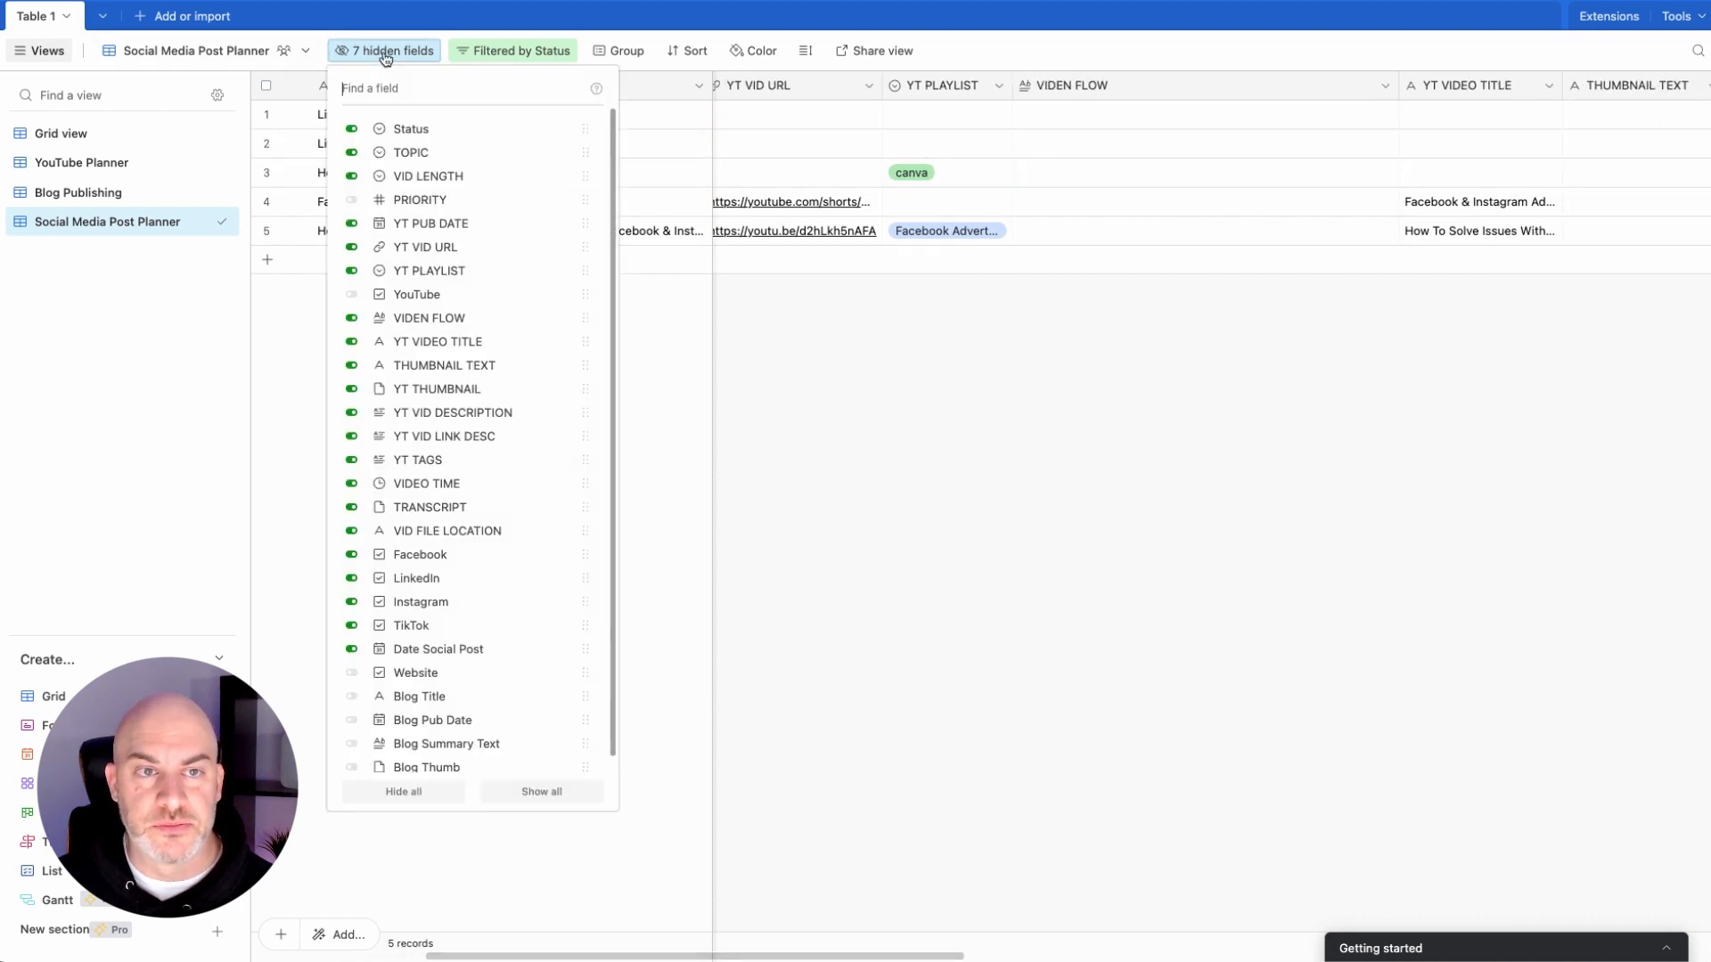
click(352, 321)
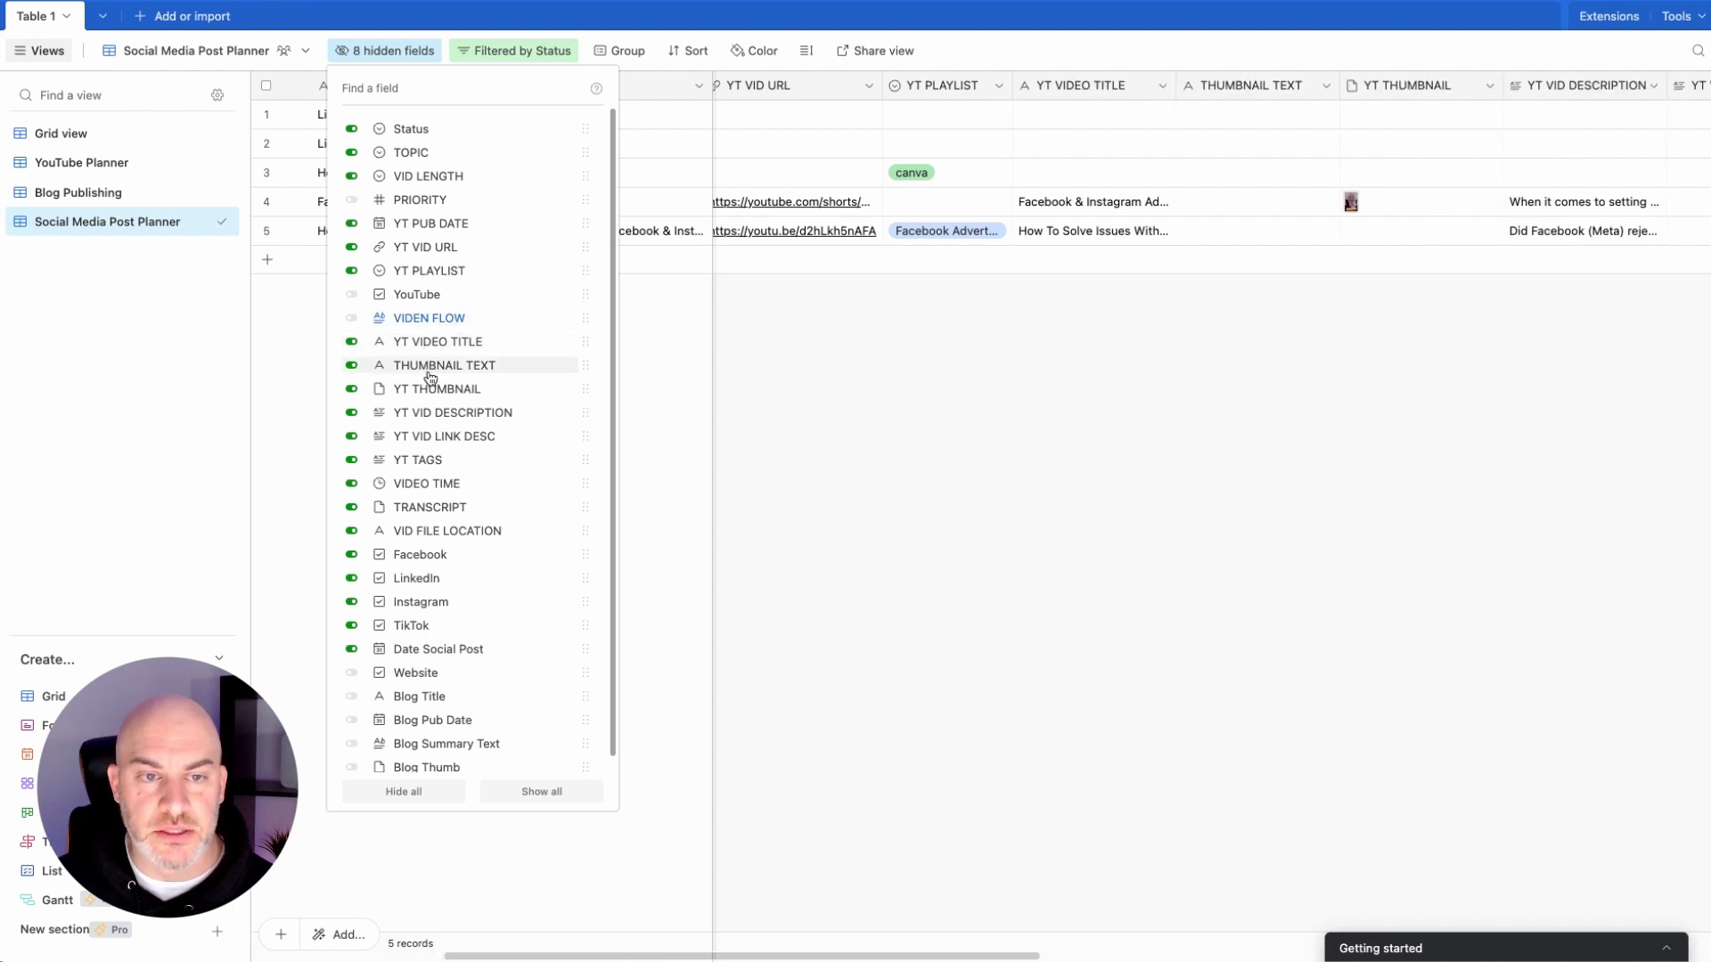
click(352, 366)
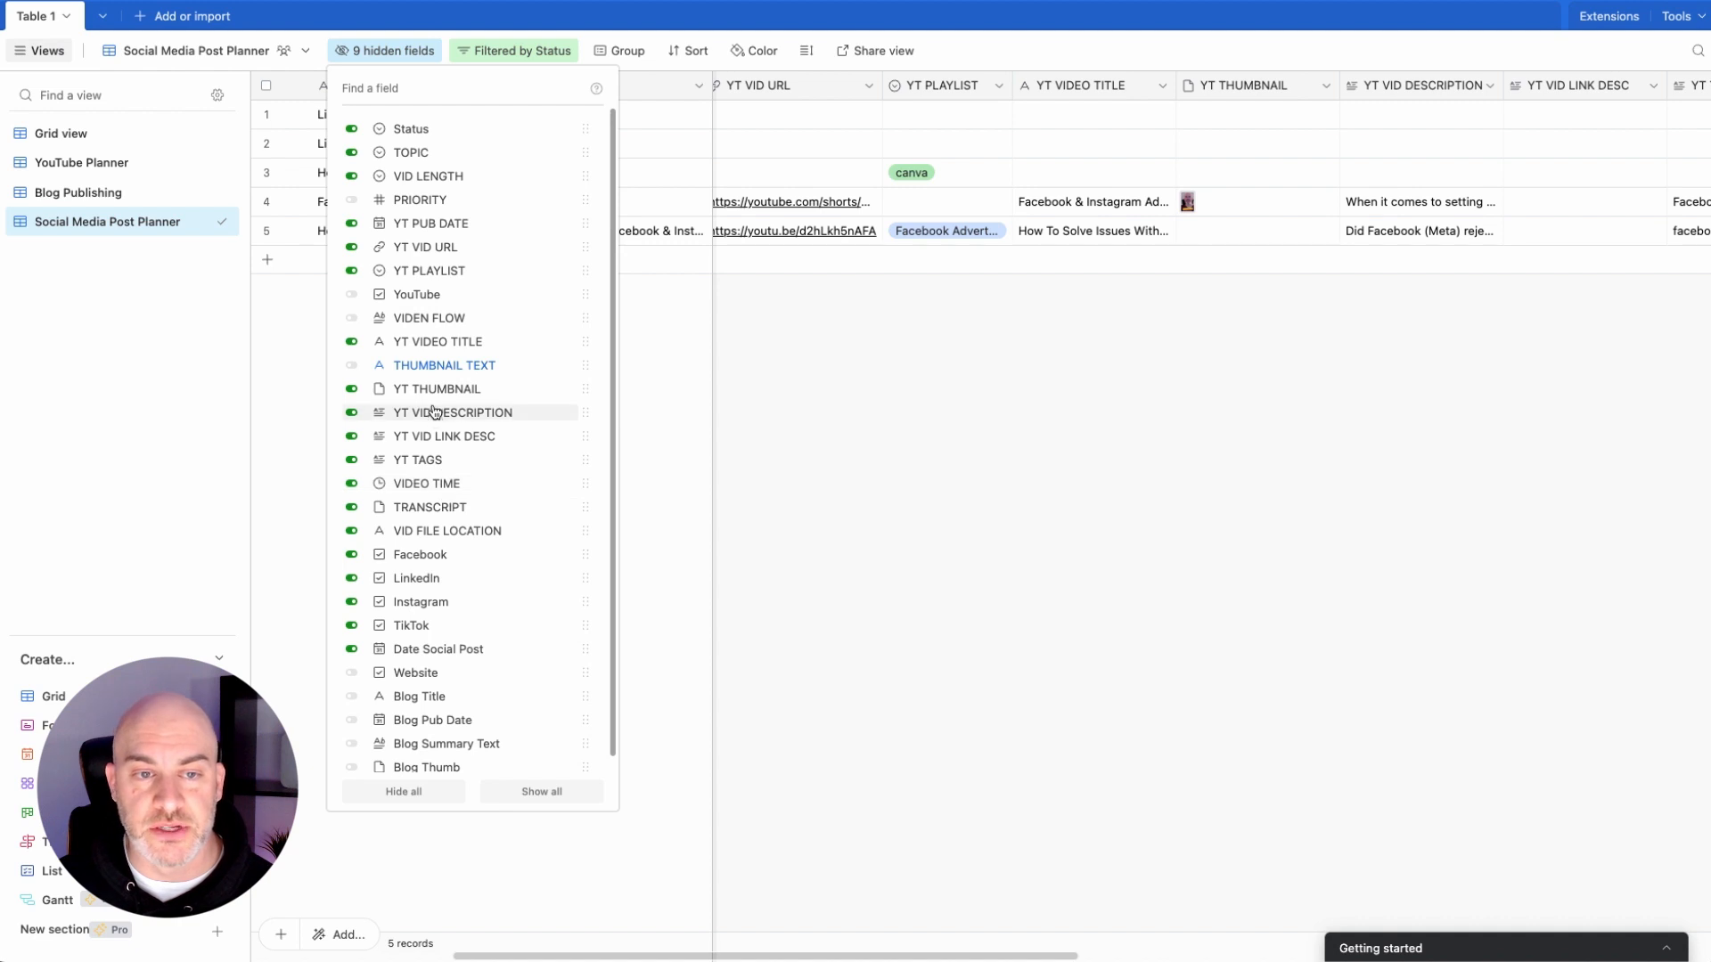
Step: Hide the YT VID LINK DESC and VID FILE LOCATION fields in the view
scroll(415, 404, down, 1)
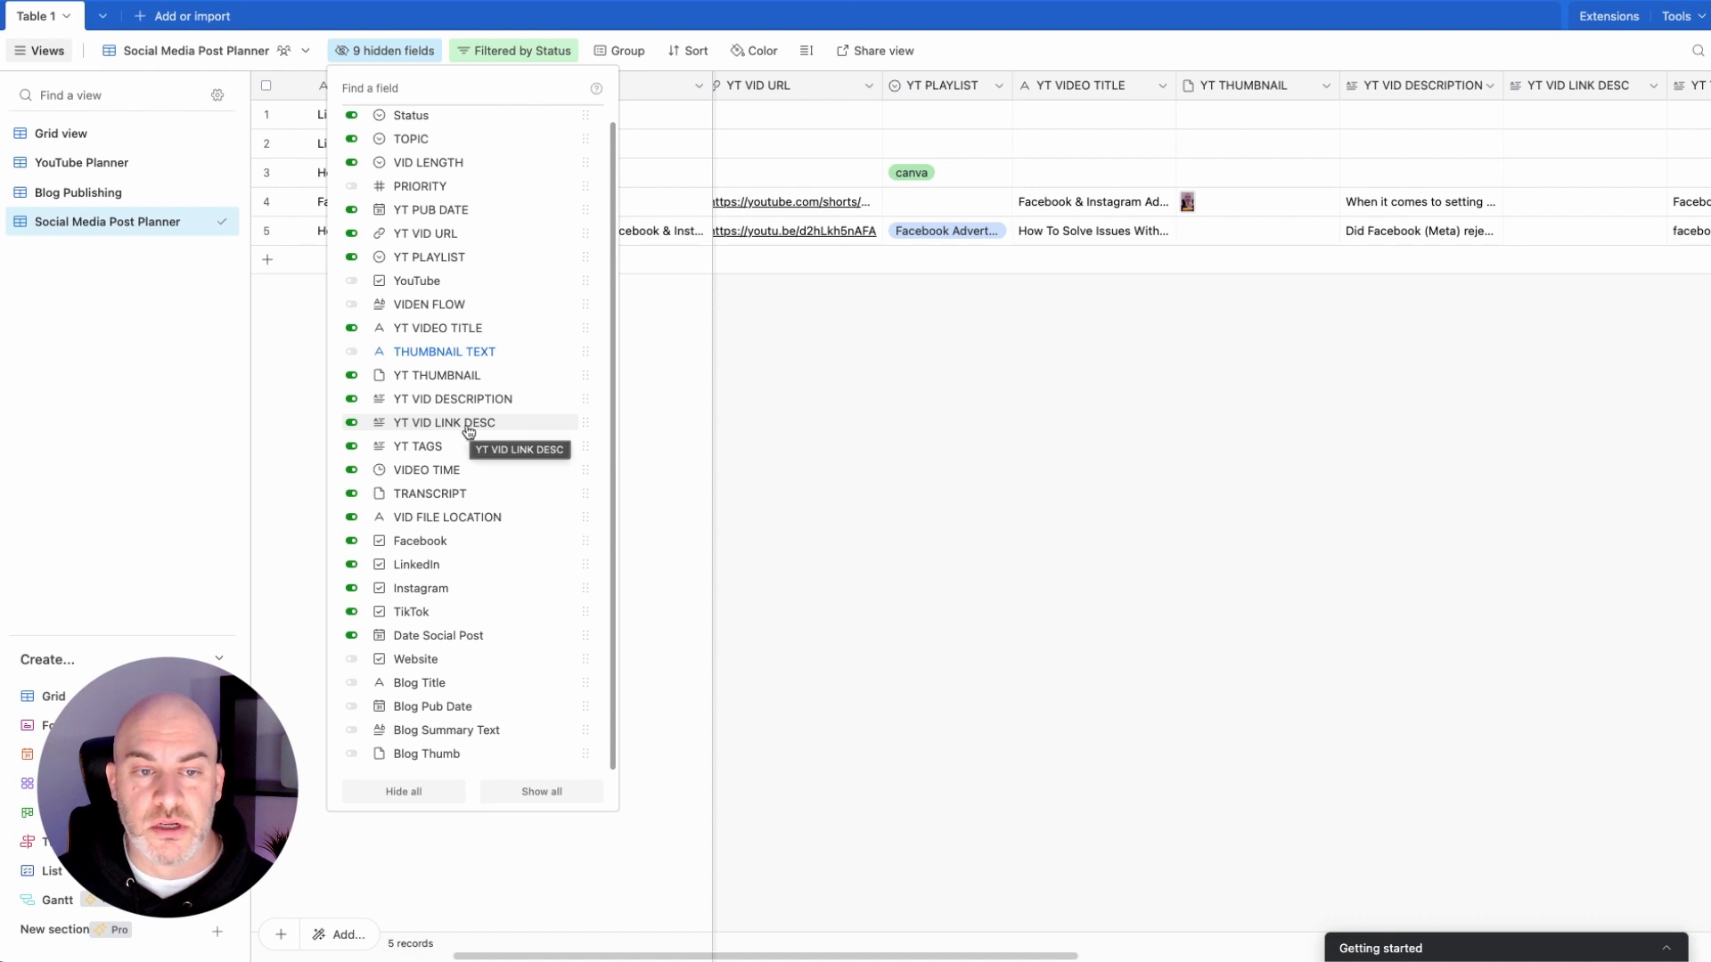
click(350, 424)
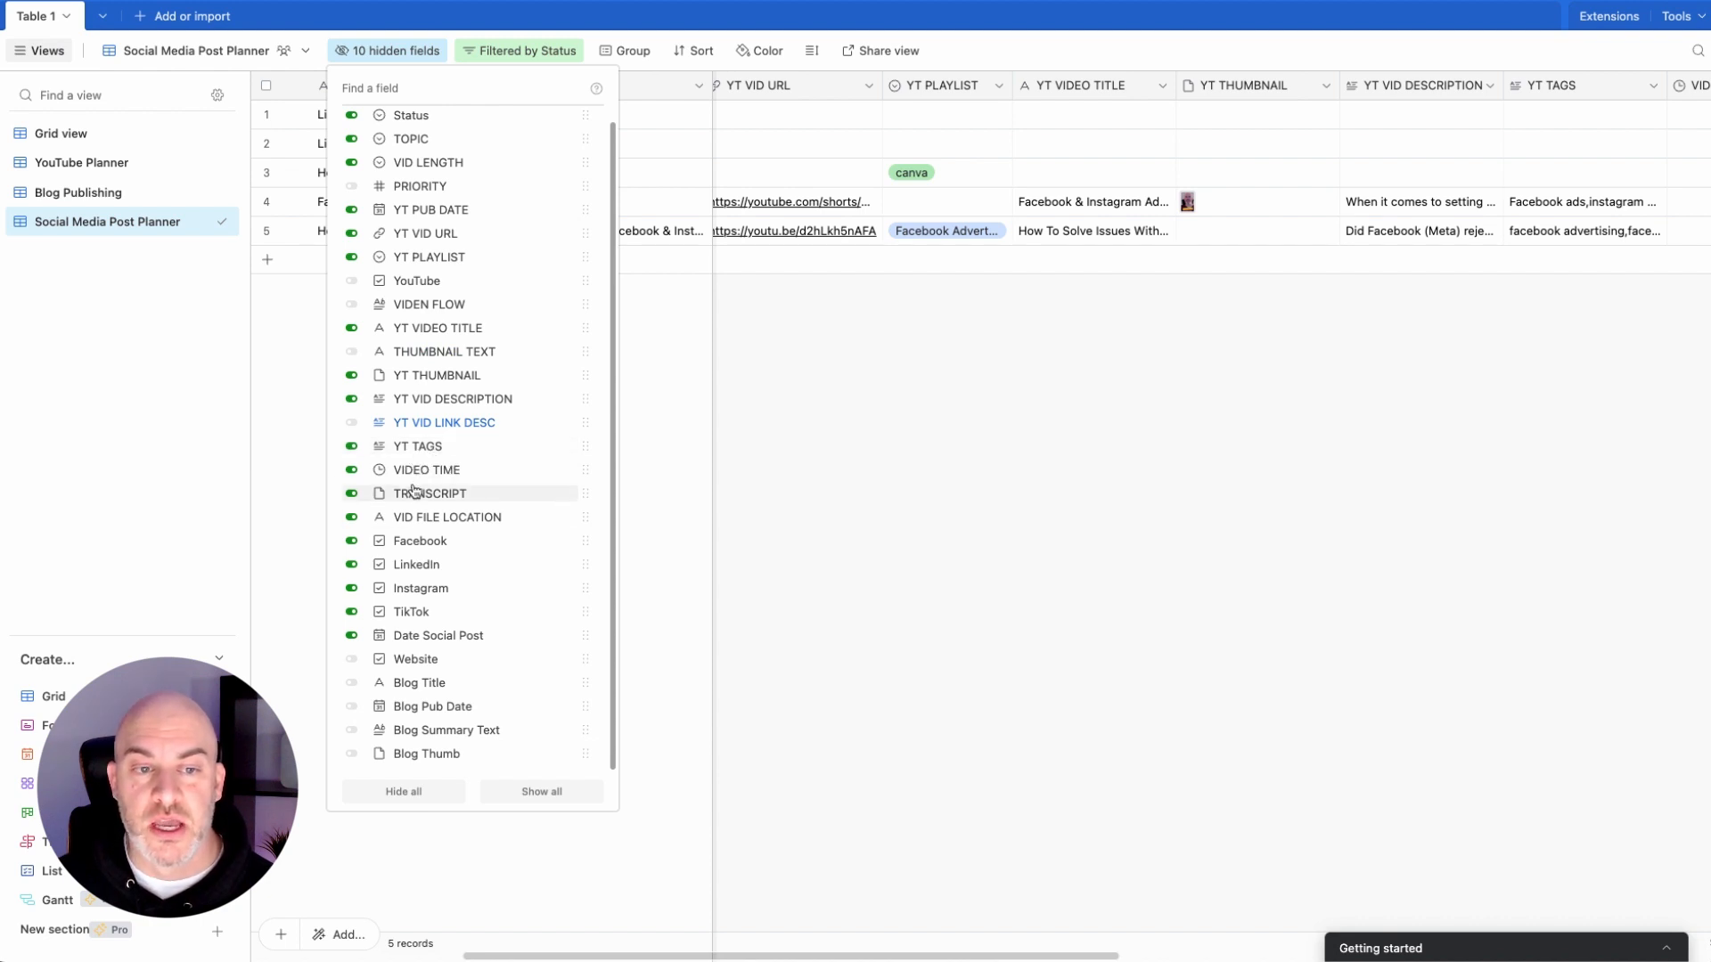
click(352, 519)
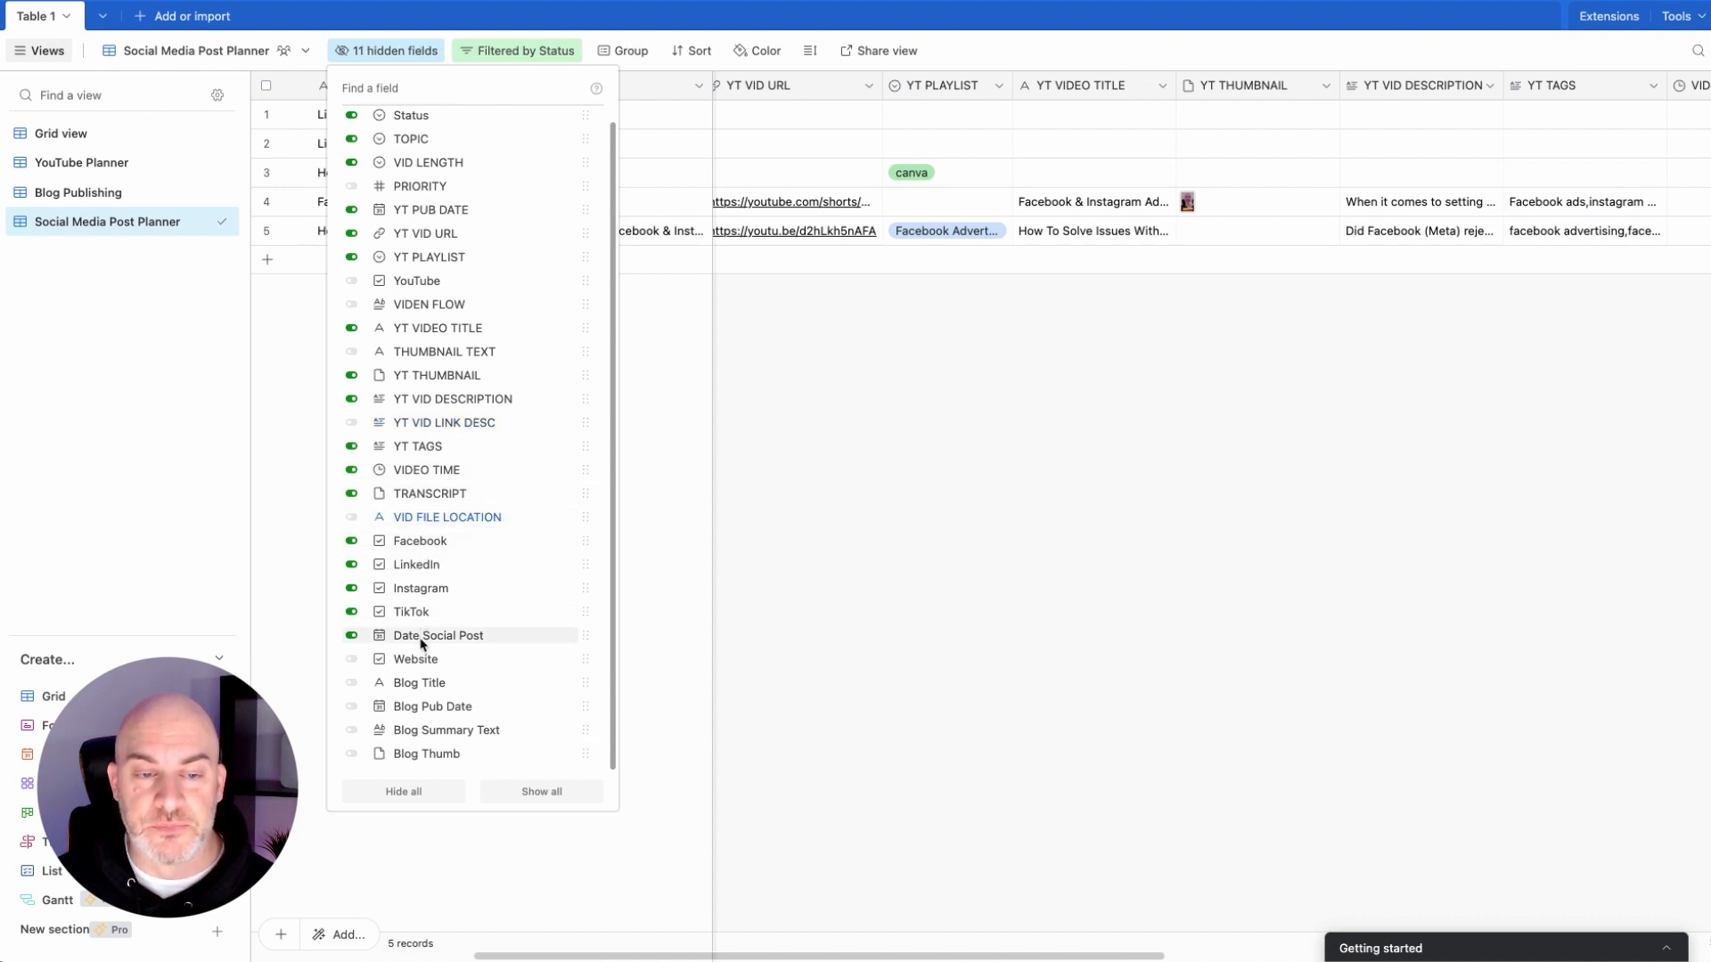
click(402, 56)
Step: Move the Facebook column to directly after YT VID URL and narrow it to fit its heading
scroll(546, 206, right, 10)
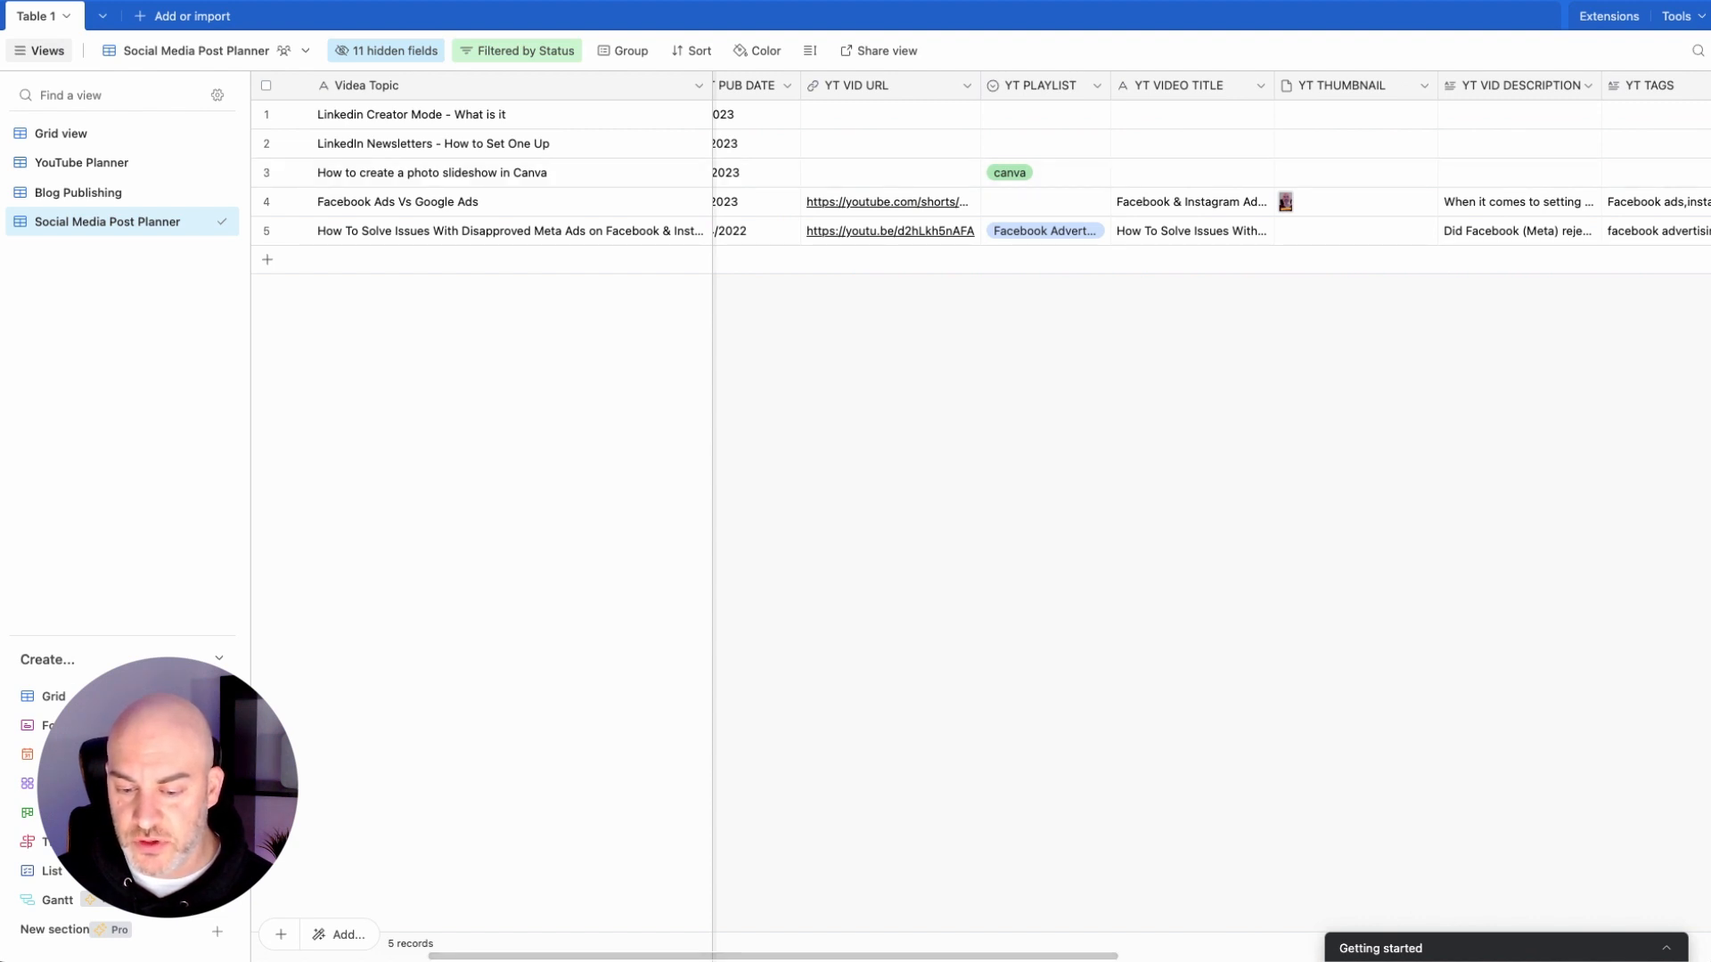
scroll(1109, 529, right, 10)
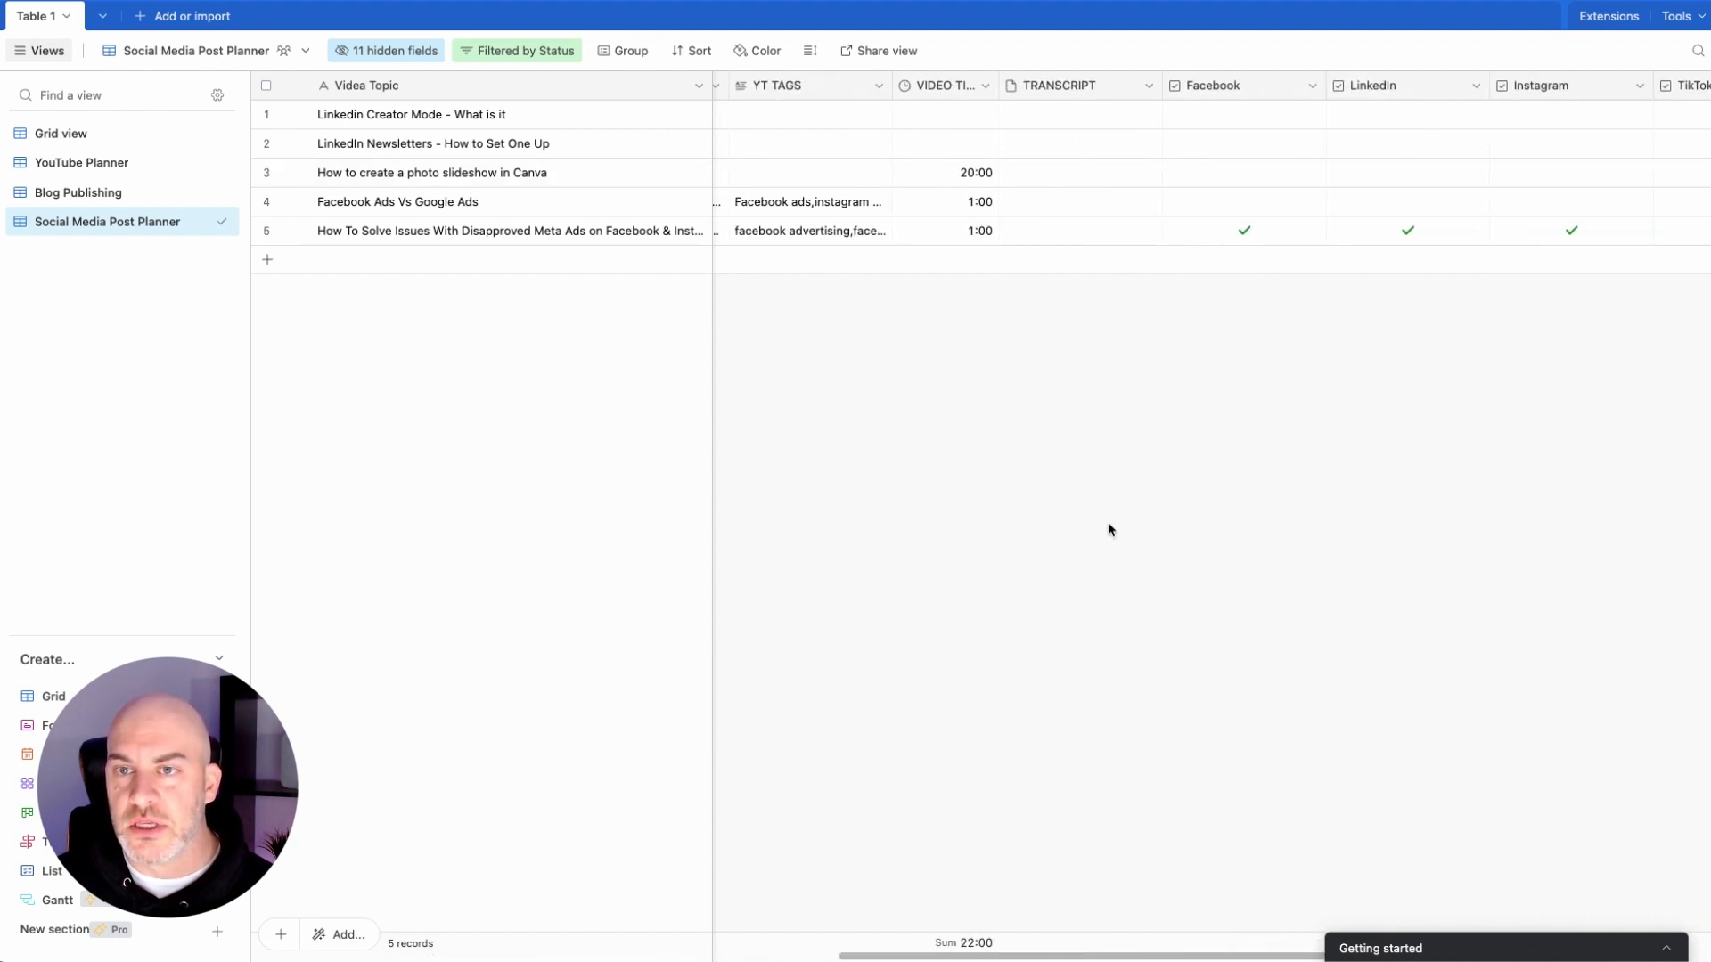
drag(1237, 93, 1276, 123)
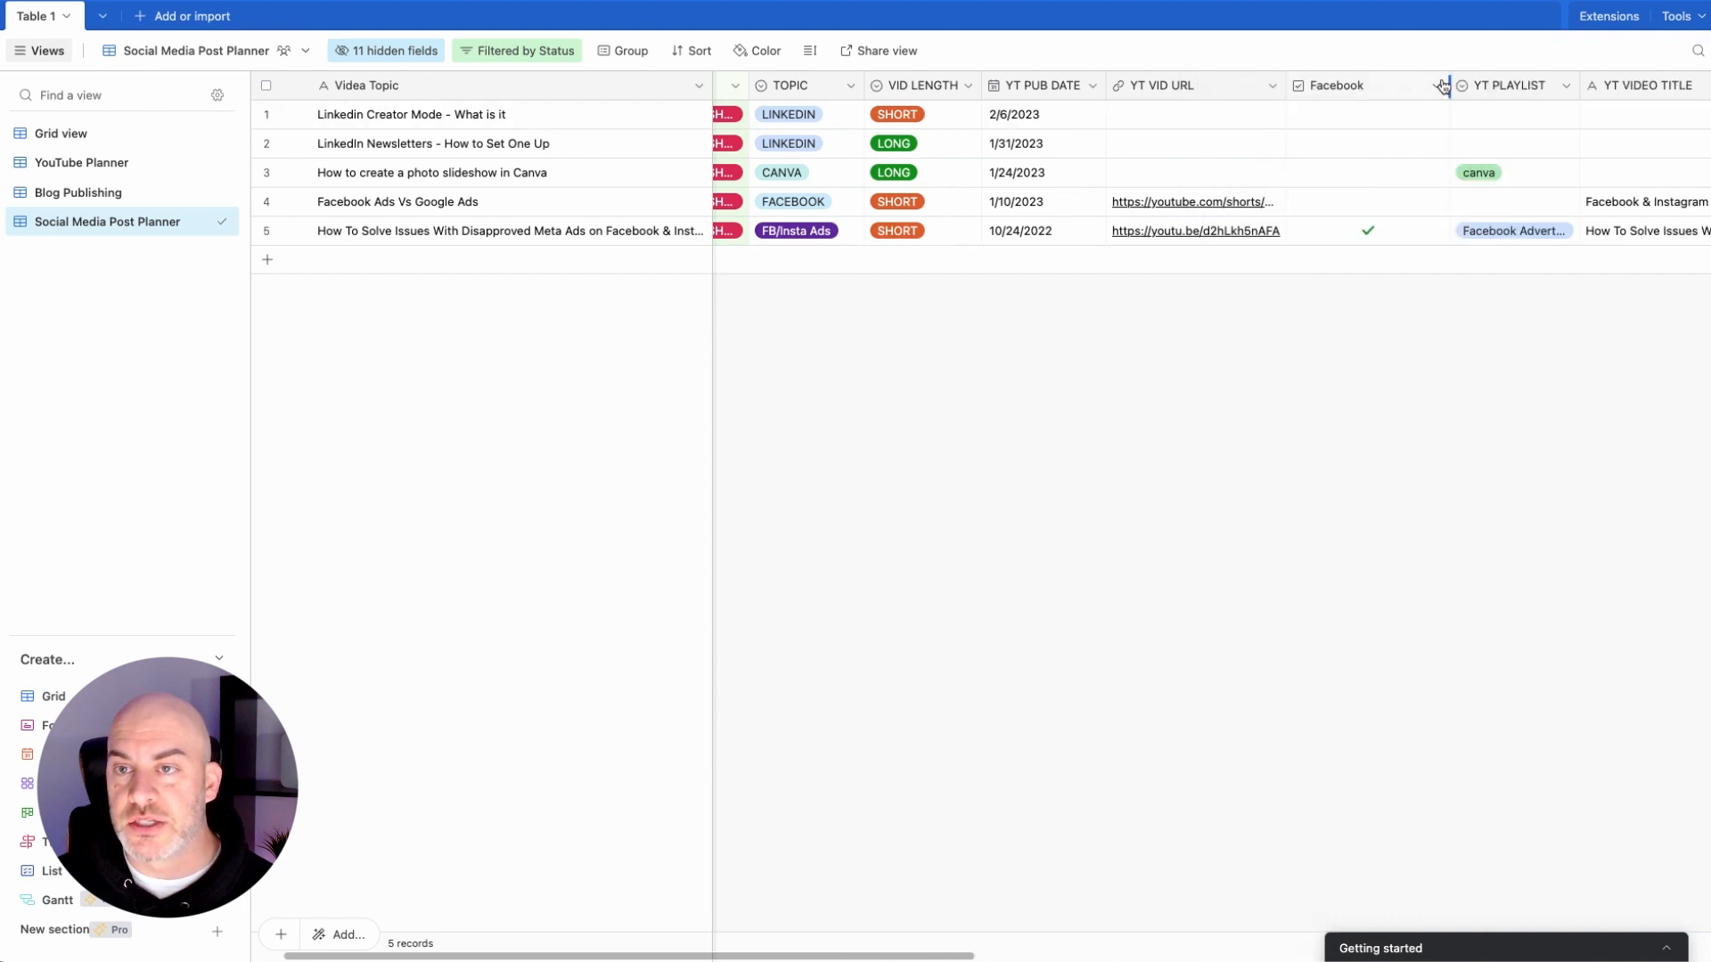
drag(1445, 82, 1360, 85)
Step: Move the LinkedIn column to directly after Facebook and narrow it to fit its heading
scroll(1449, 207, right, 10)
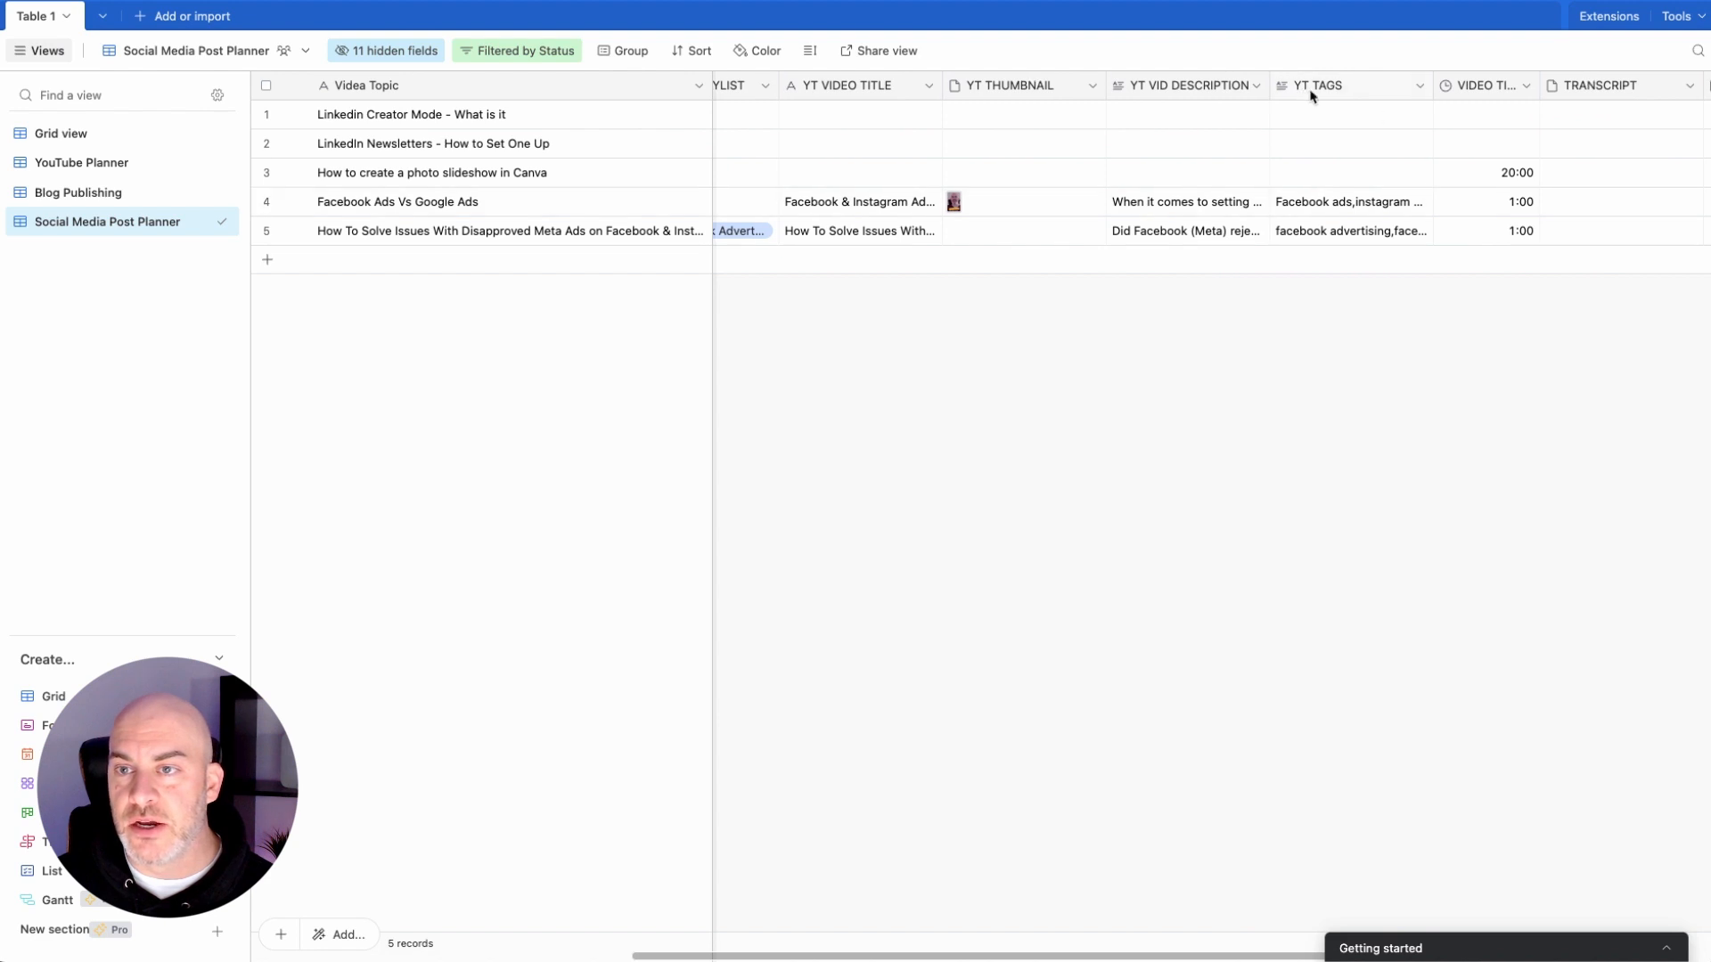
scroll(1310, 96, right, 5)
drag(1073, 90, 1280, 85)
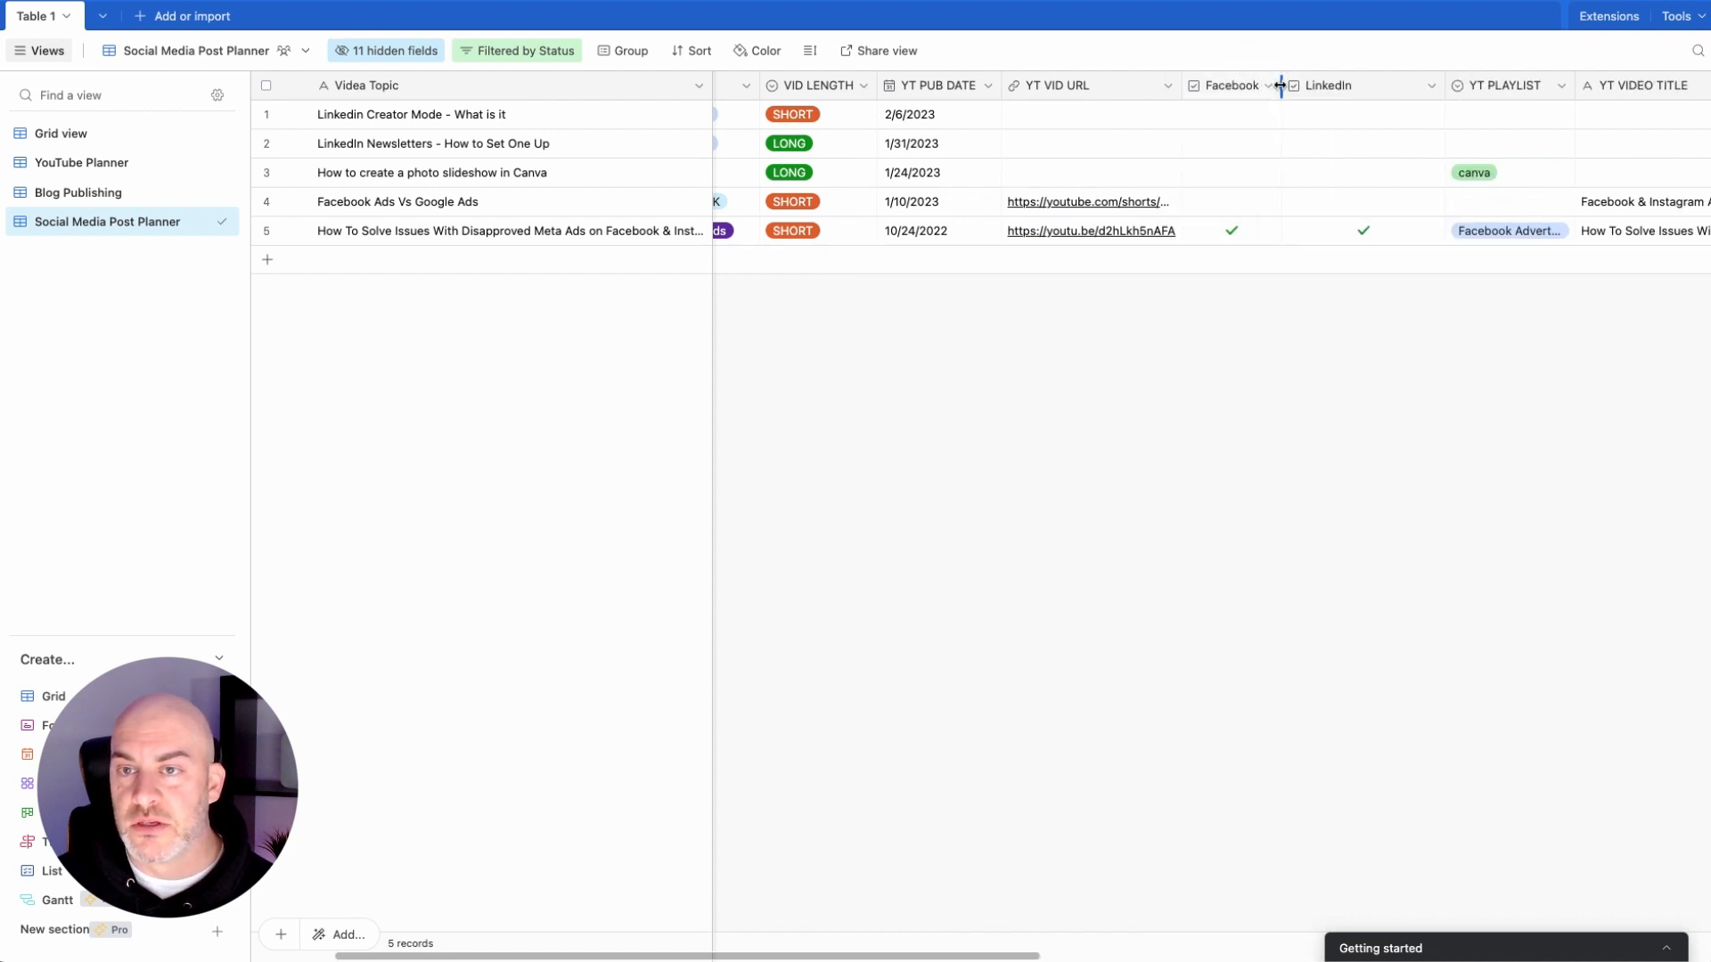
drag(1445, 84, 1378, 84)
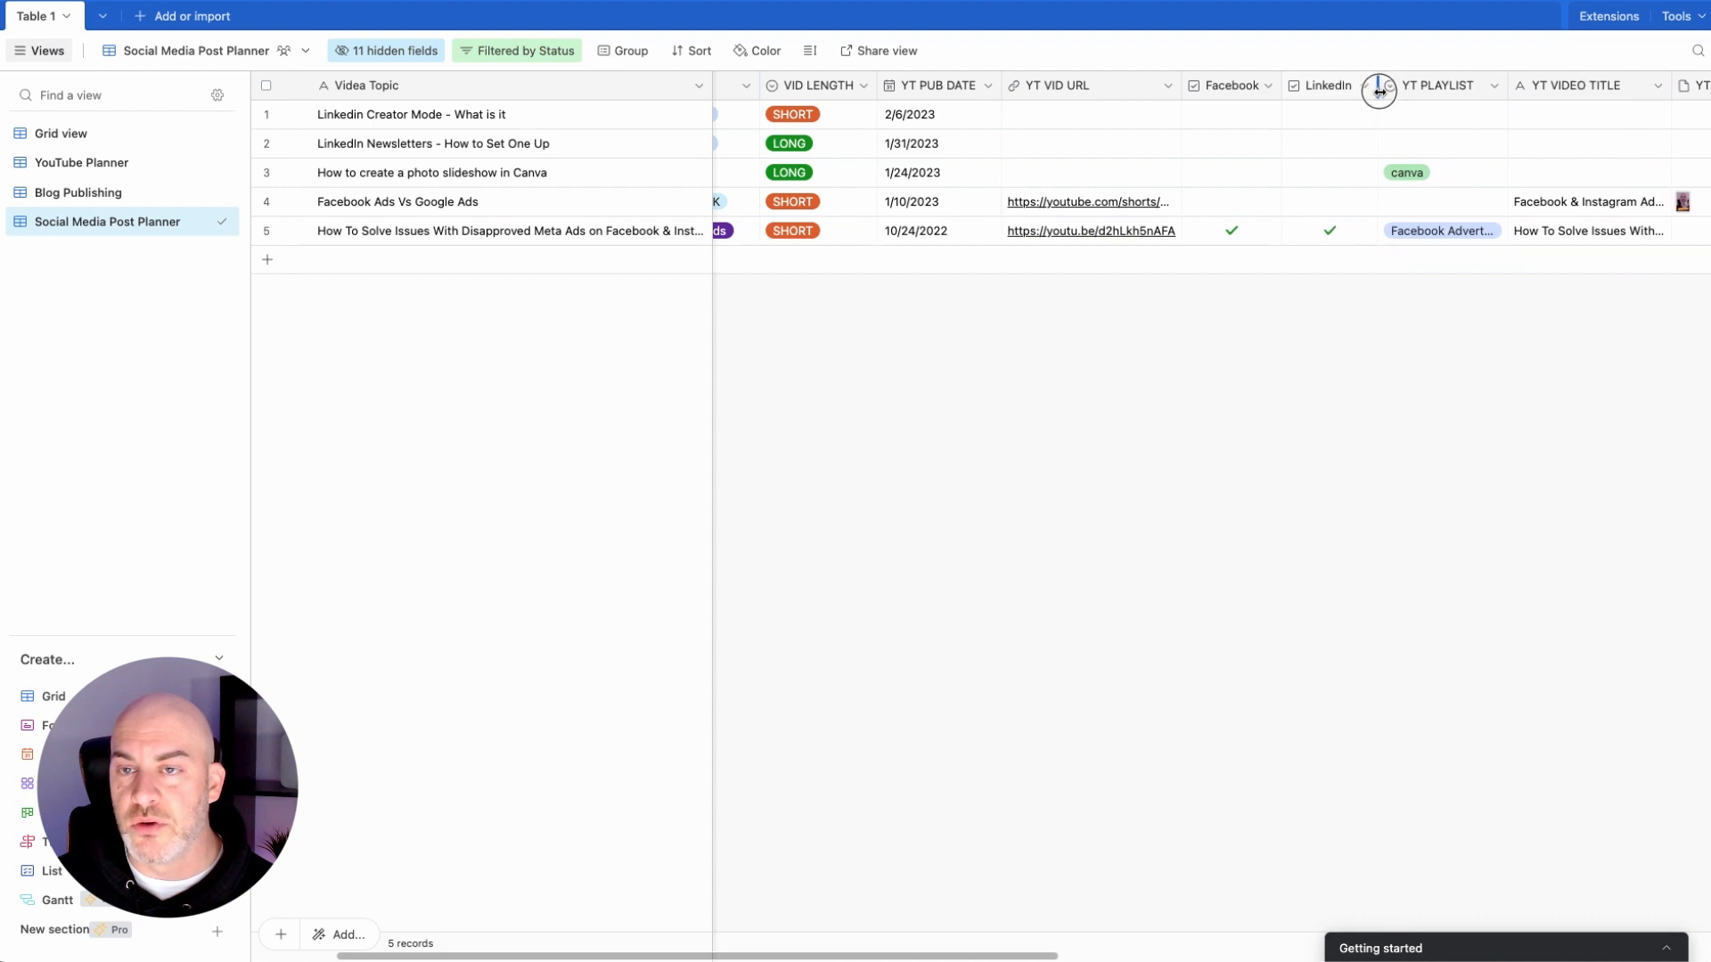
Step: Move the Instagram column to directly after LinkedIn and narrow it to fit its heading
scroll(1366, 190, right, 5)
scroll(1367, 190, right, 10)
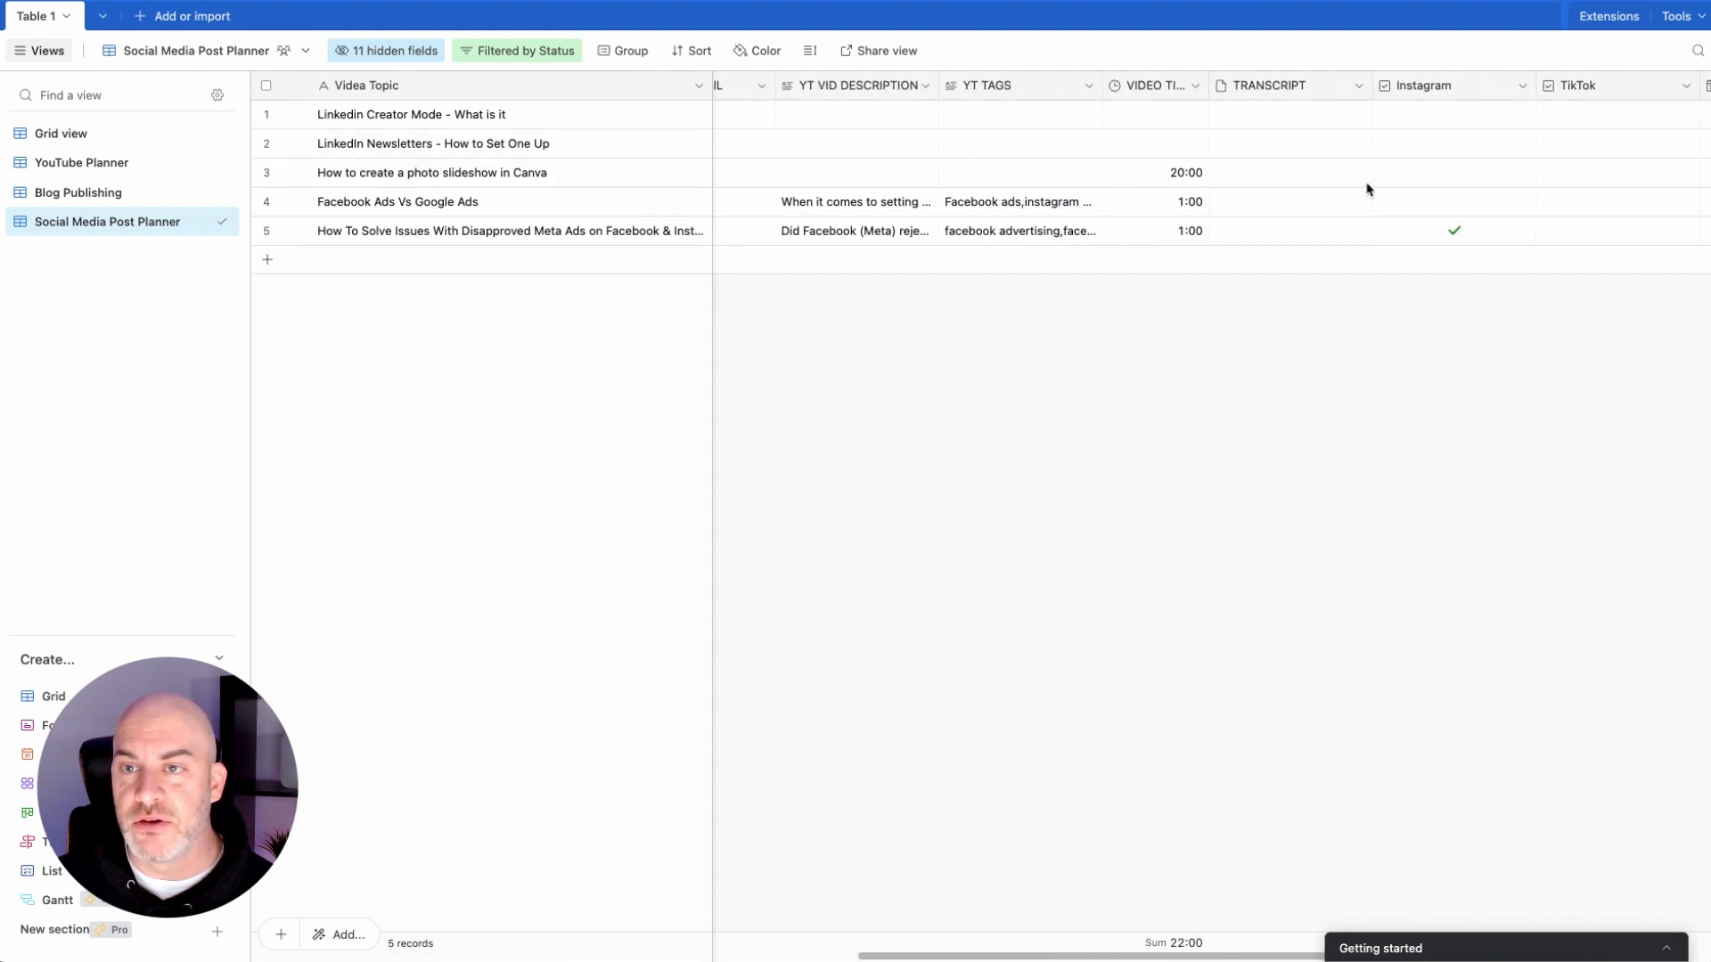
drag(1369, 84, 1270, 87)
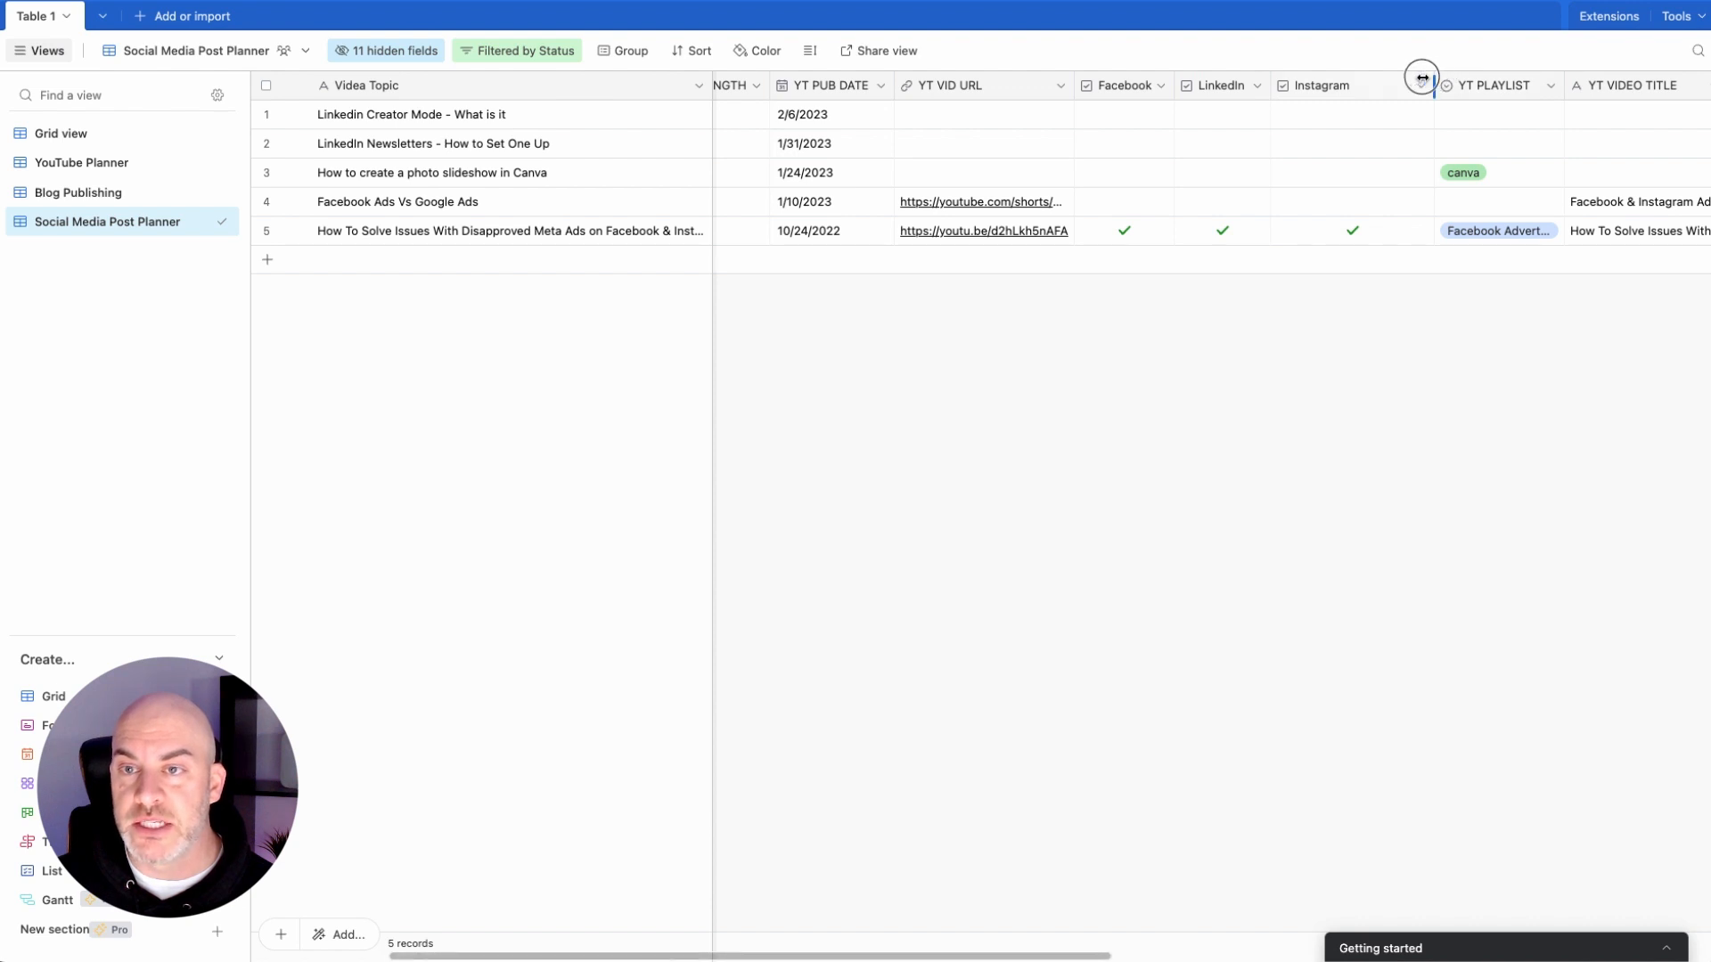
drag(1422, 79, 1376, 80)
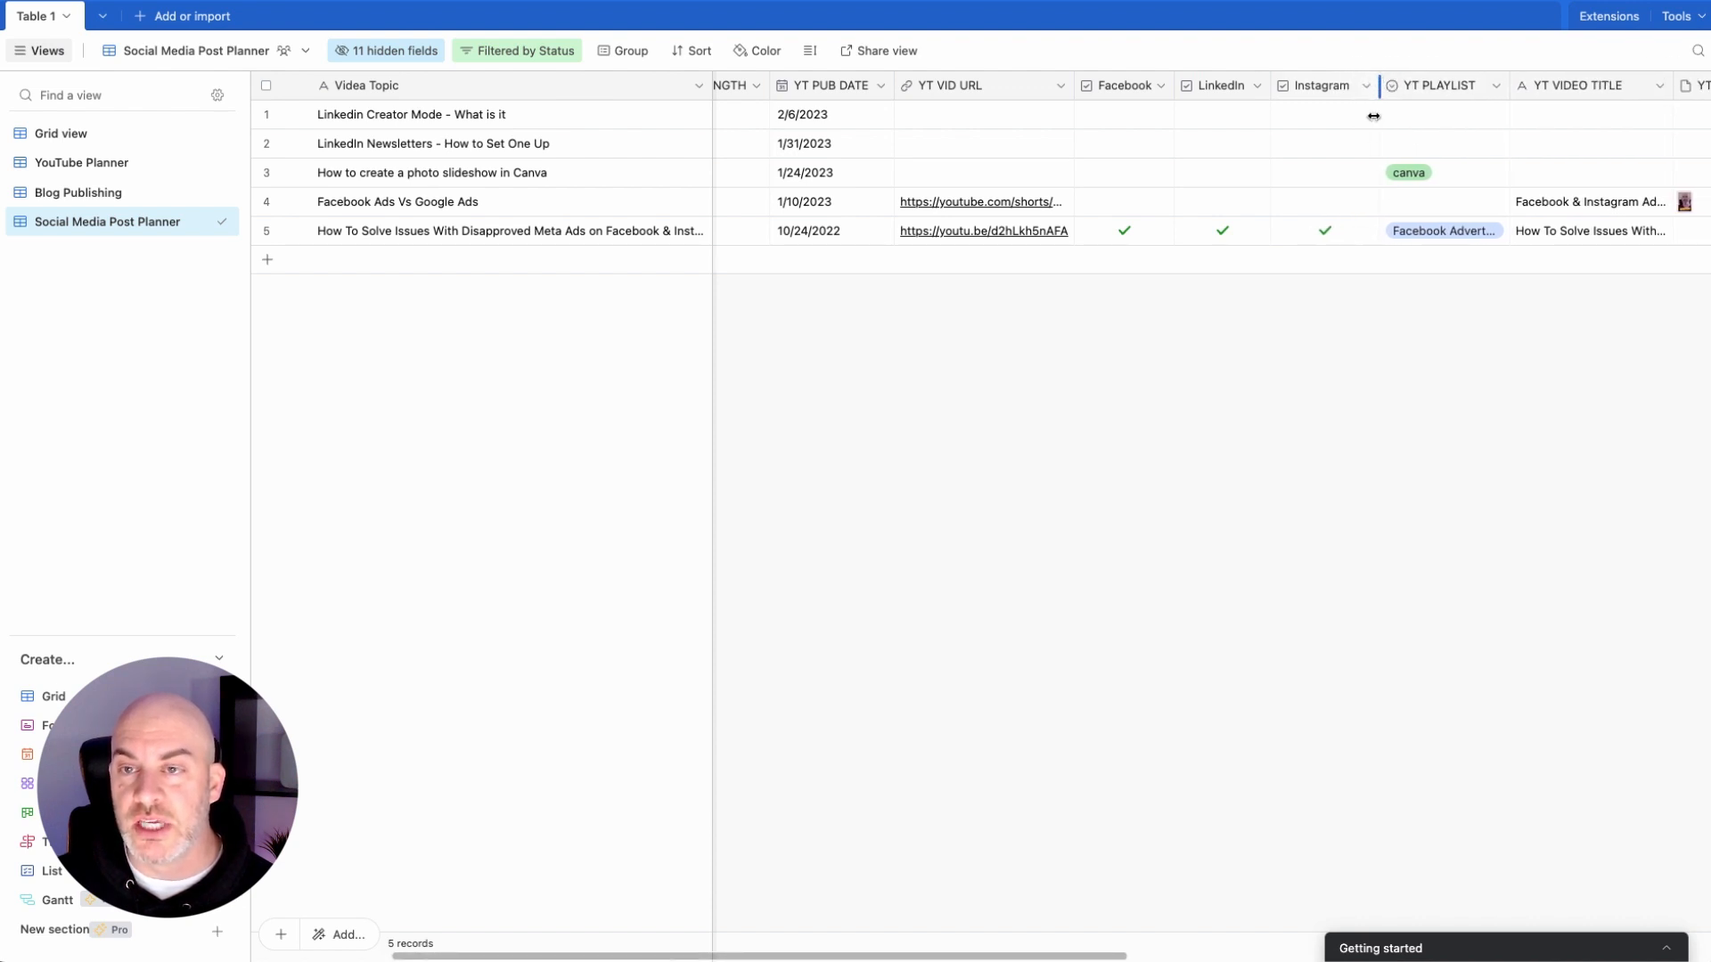
Step: Move the TikTok column to directly after Instagram and narrow it to fit its heading
scroll(1398, 436, right, 10)
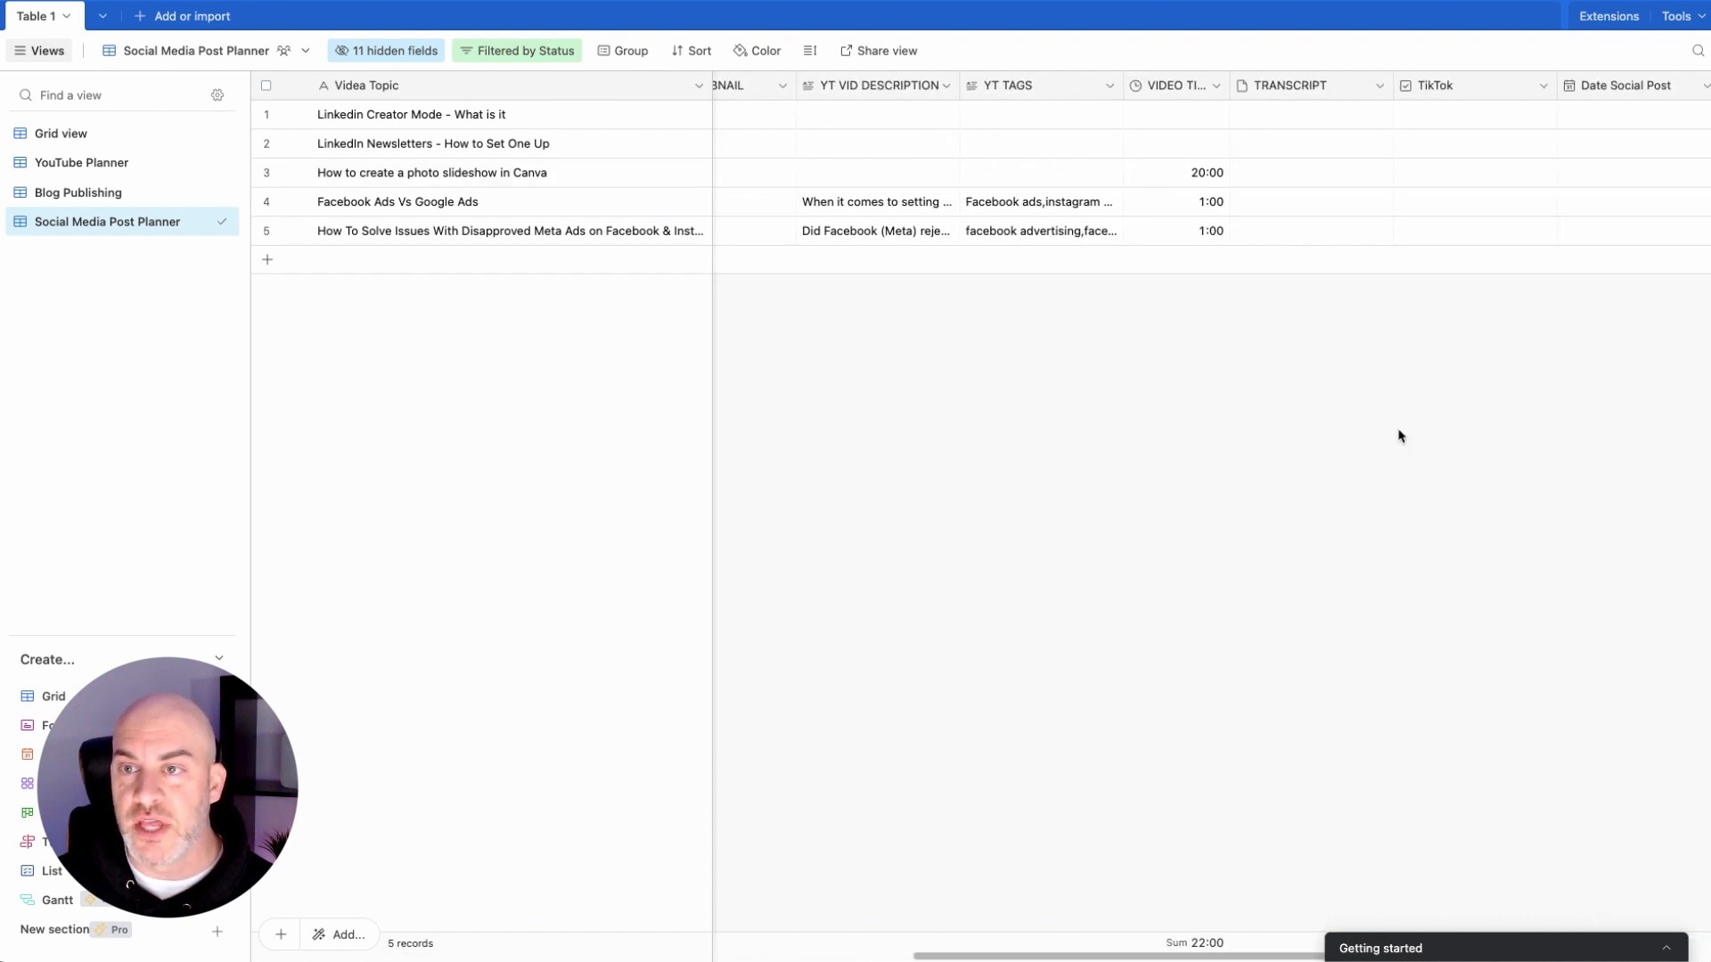
scroll(1398, 436, right, 2)
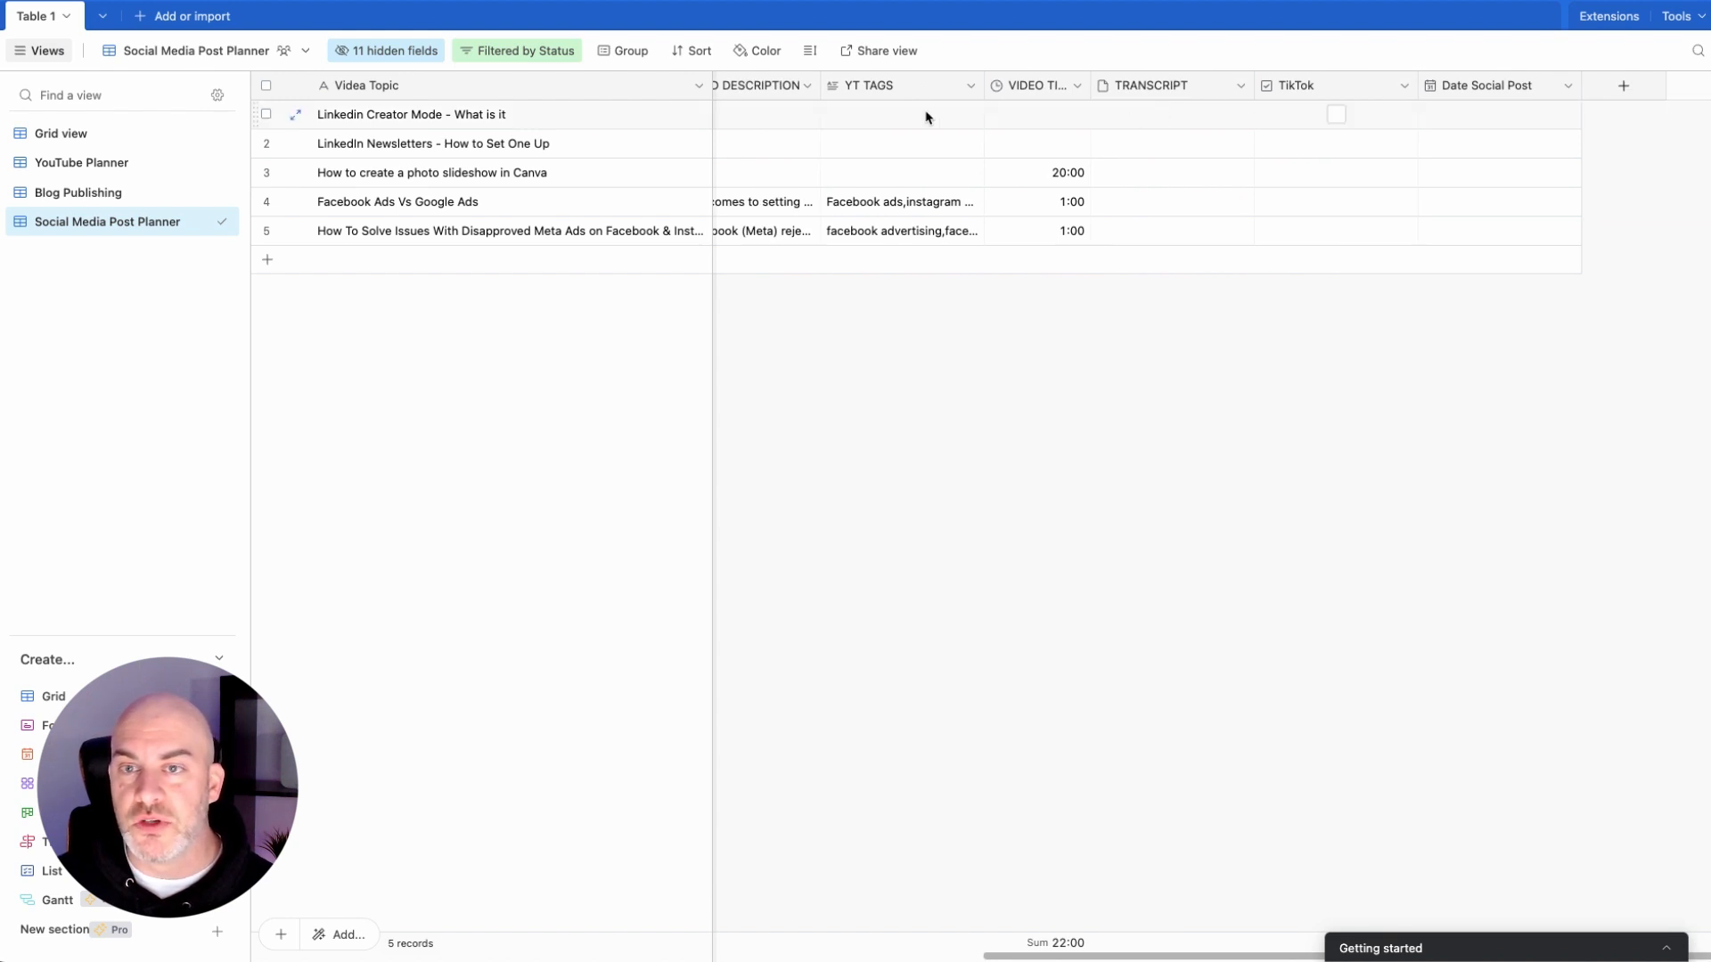
drag(1334, 78, 1377, 86)
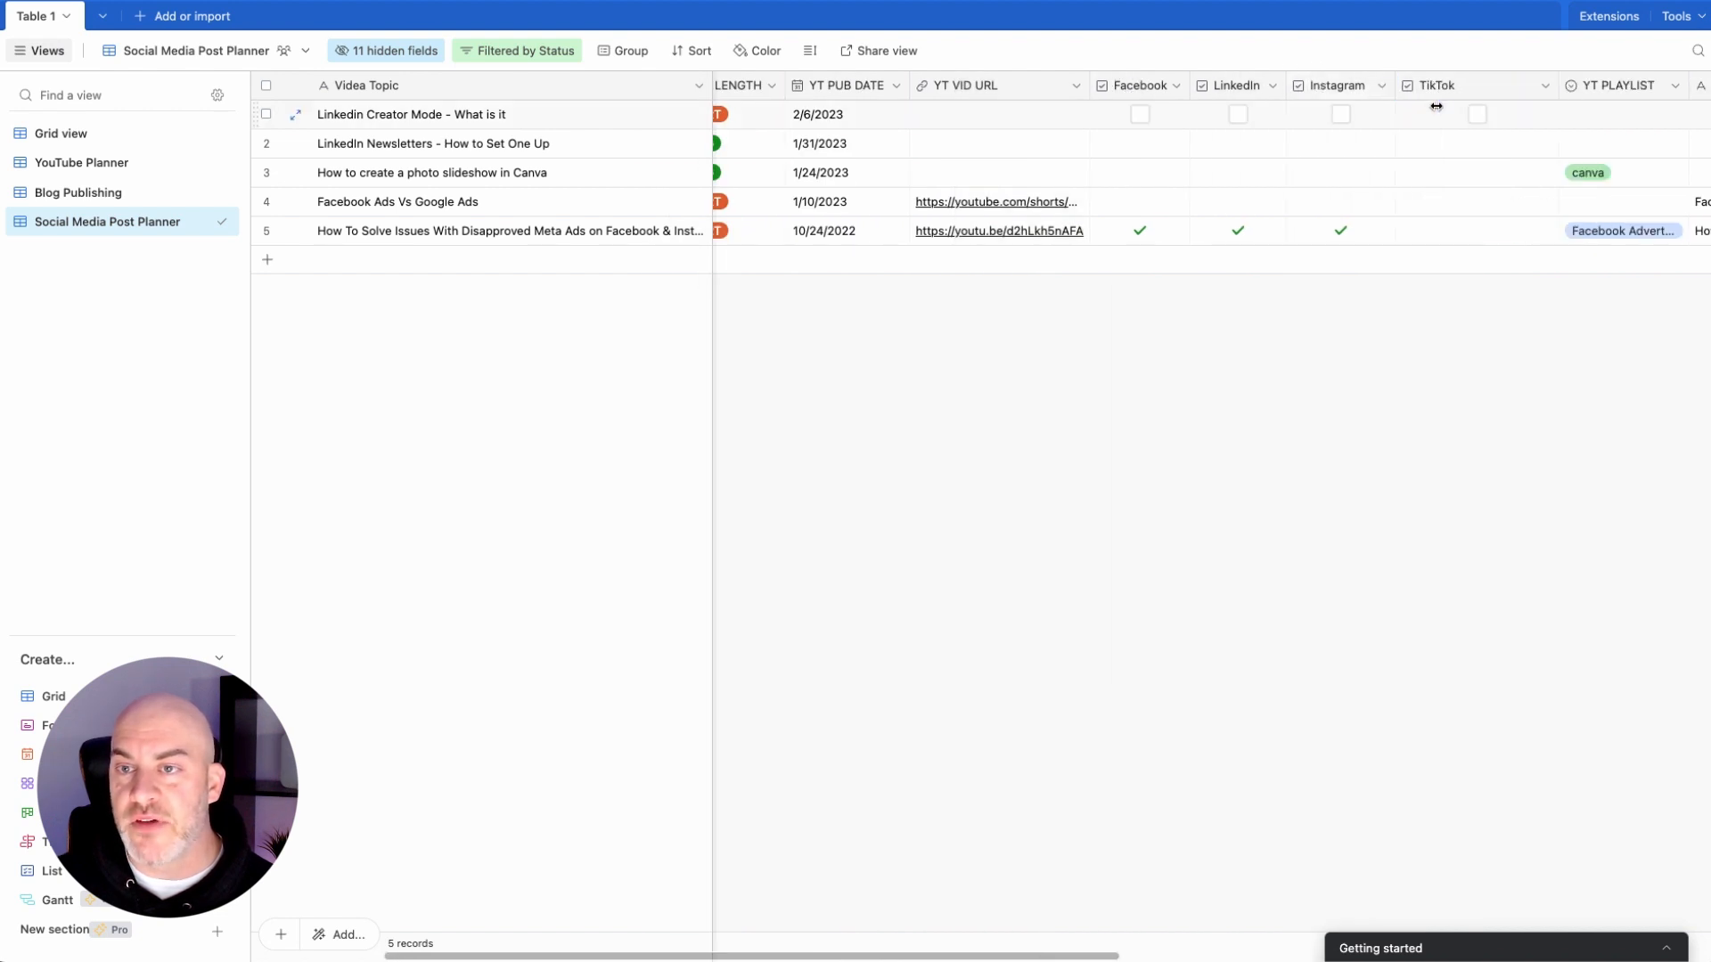
drag(1552, 84, 1492, 84)
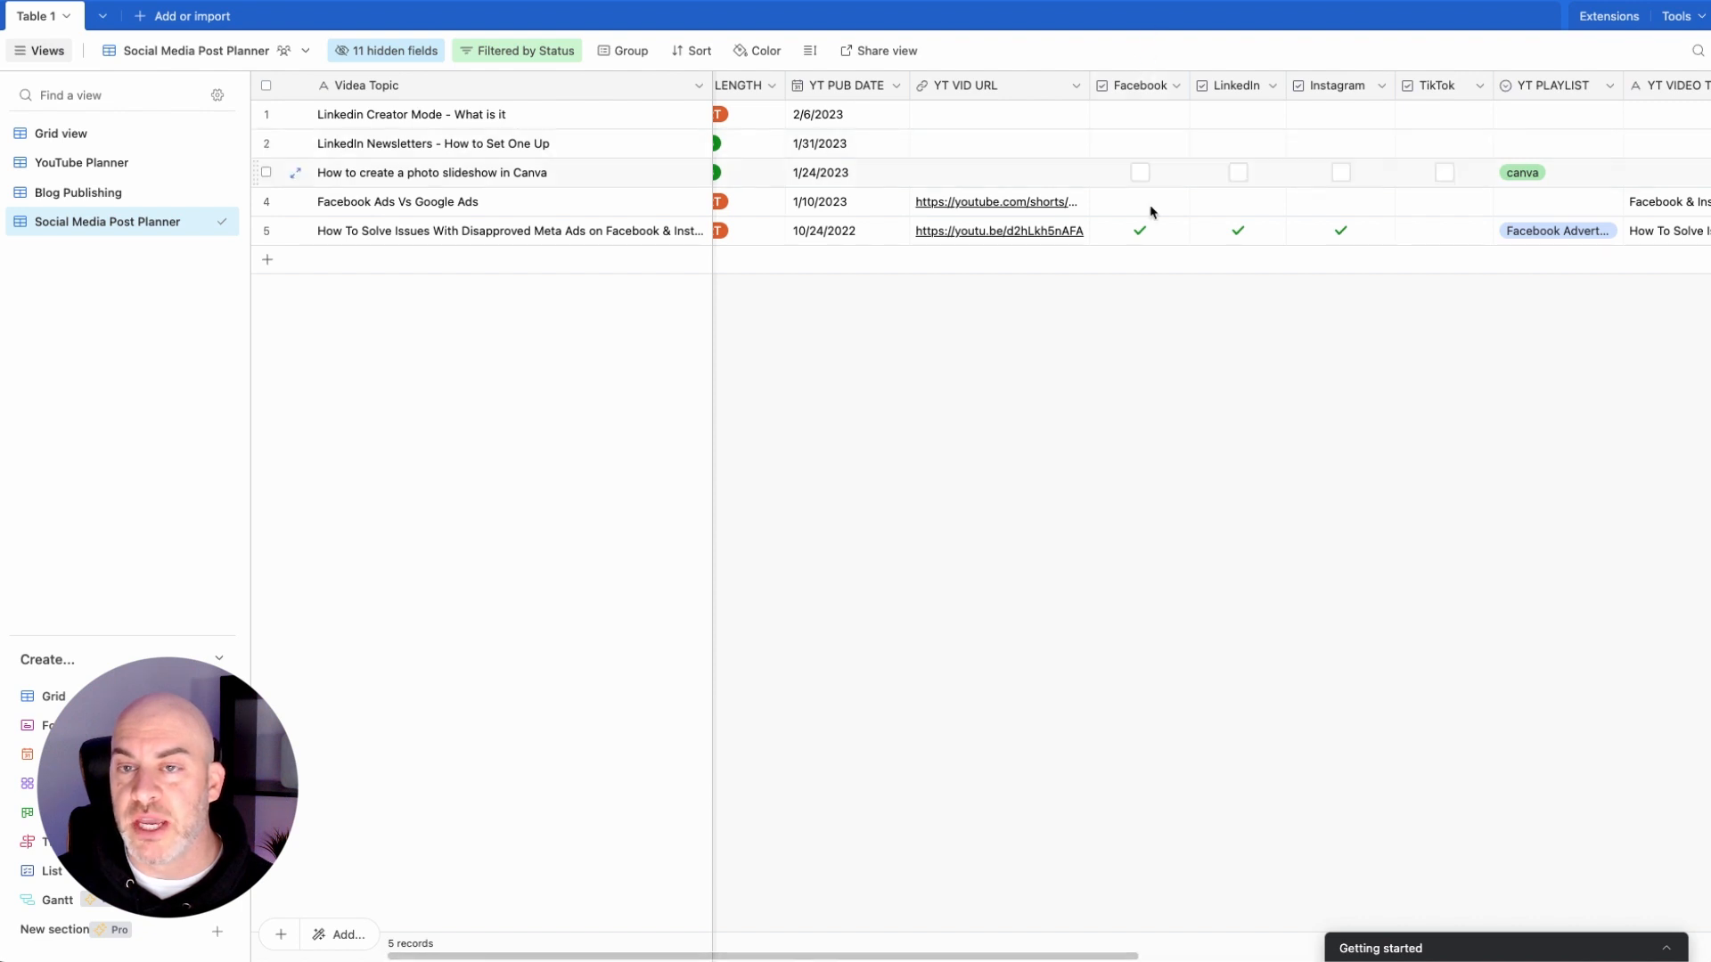
Step: Move the Date Social Post column to directly after TikTok and narrow it slightly
scroll(1384, 349, right, 2)
scroll(1383, 349, right, 3)
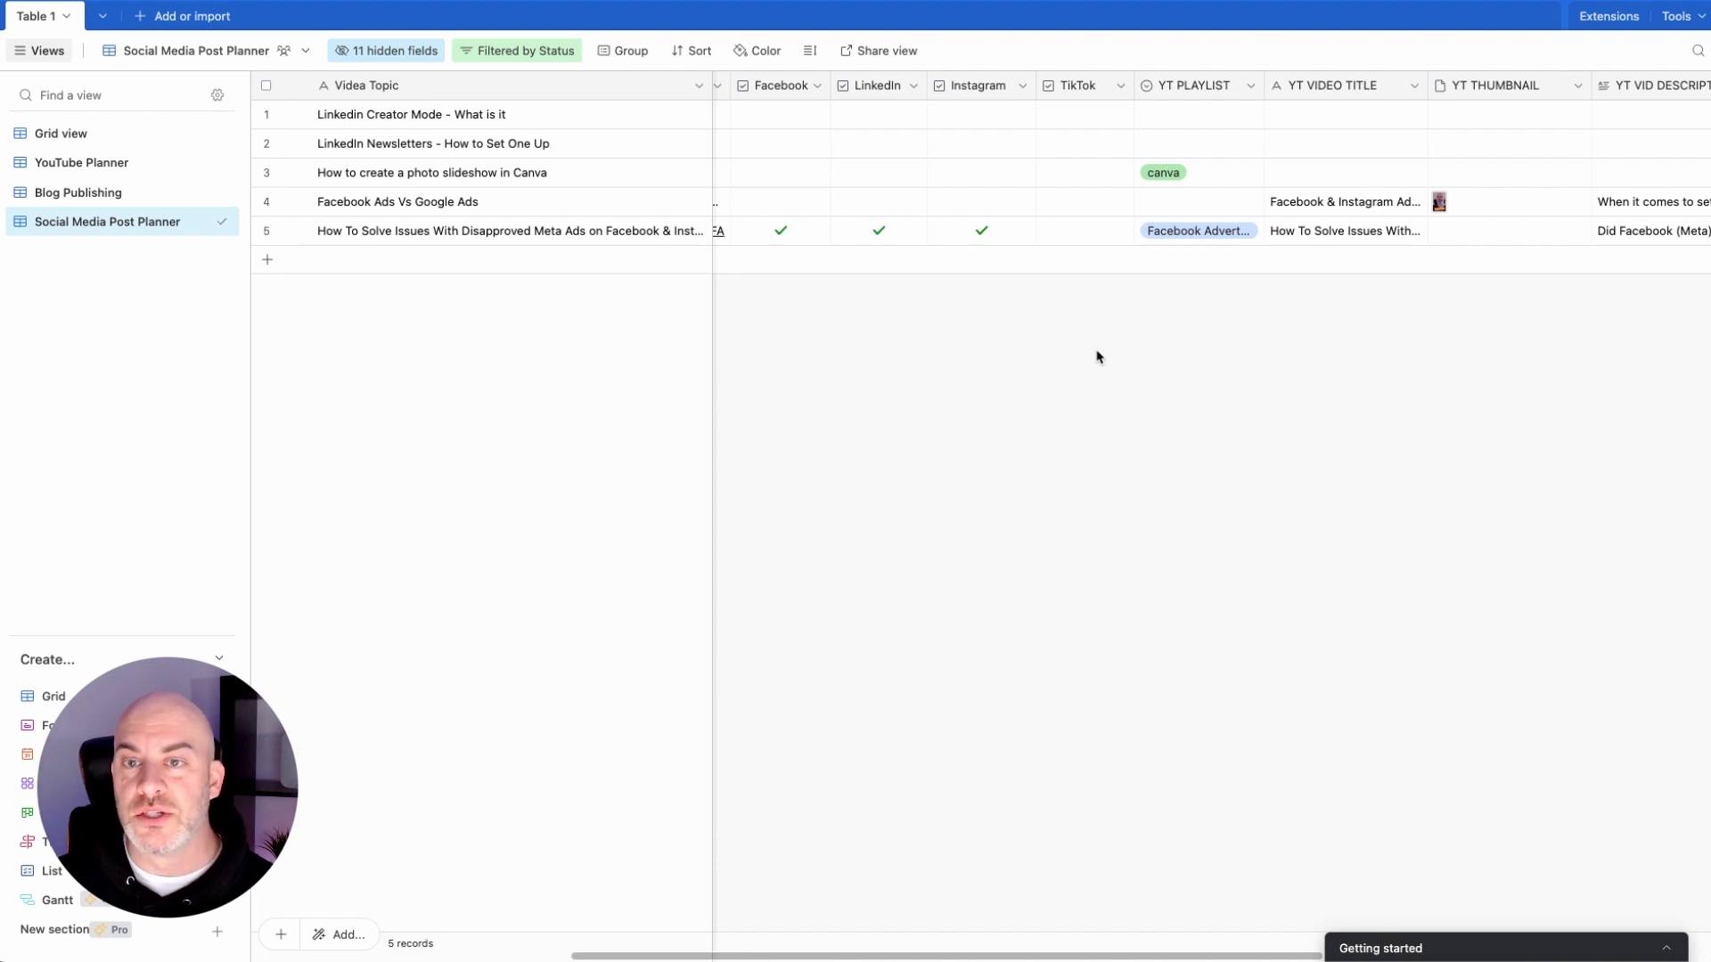
scroll(1464, 288, right, 8)
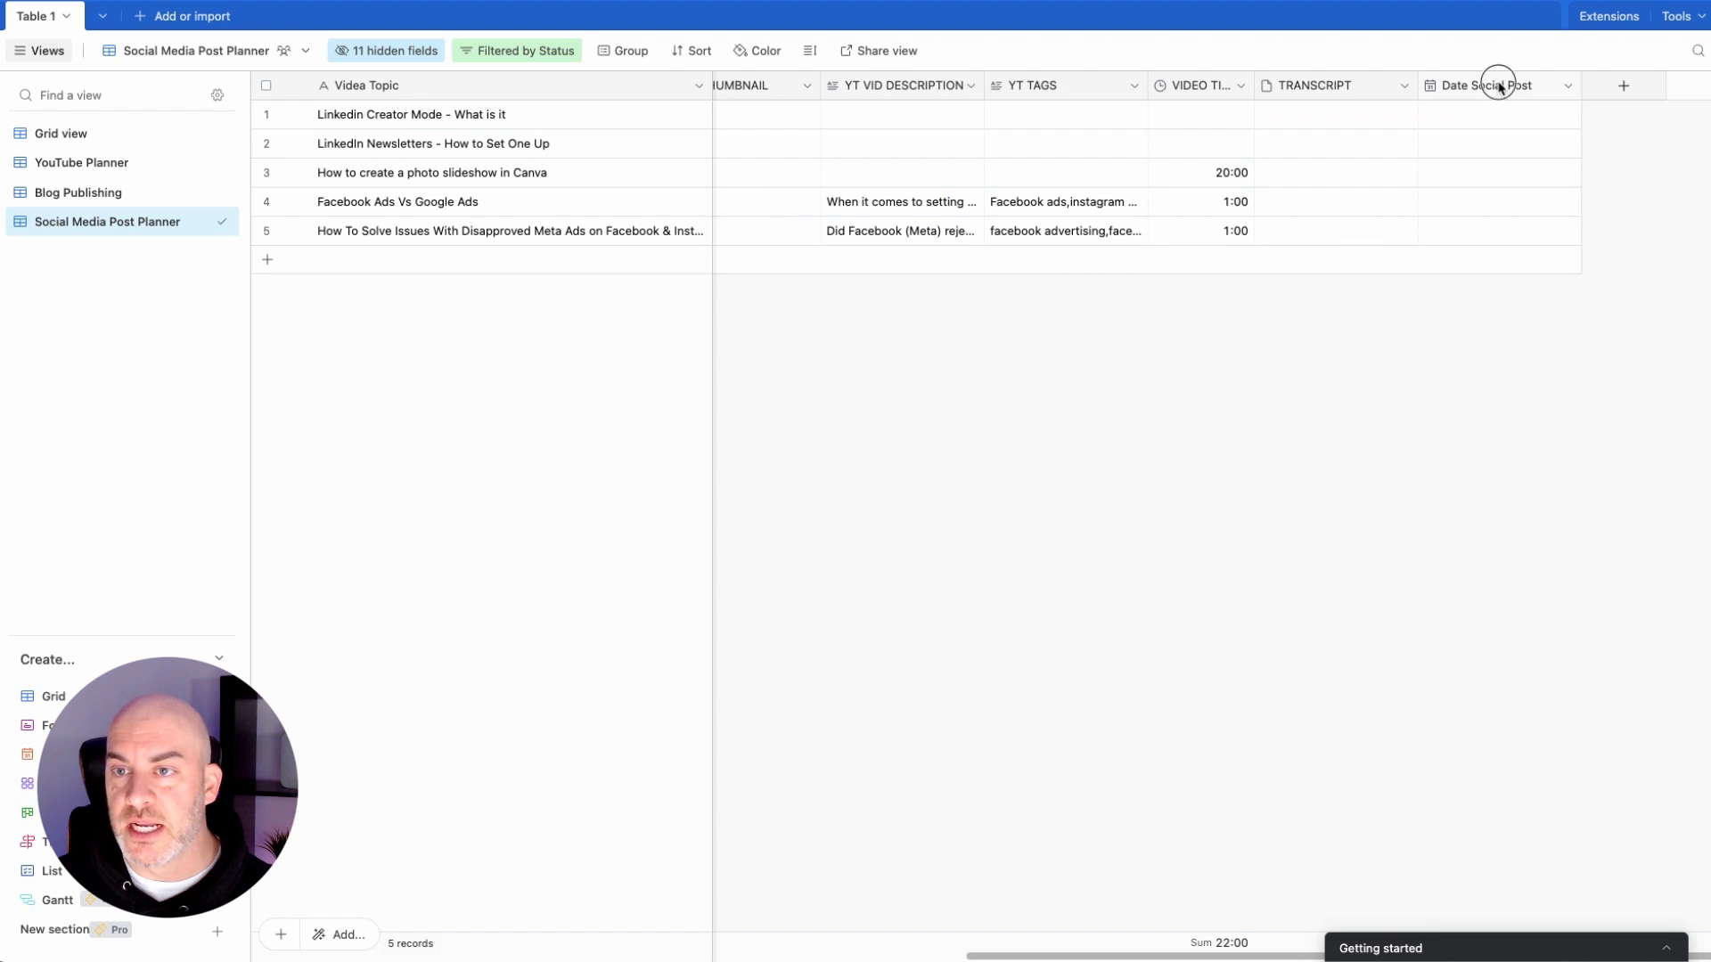
drag(1499, 86, 1458, 92)
Step: Move the VIDEO TIME column to directly after YT PLAYLIST and widen YT VIDEO TITLE enough to show the full titles
scroll(1417, 370, right, 3)
drag(1391, 89, 1123, 91)
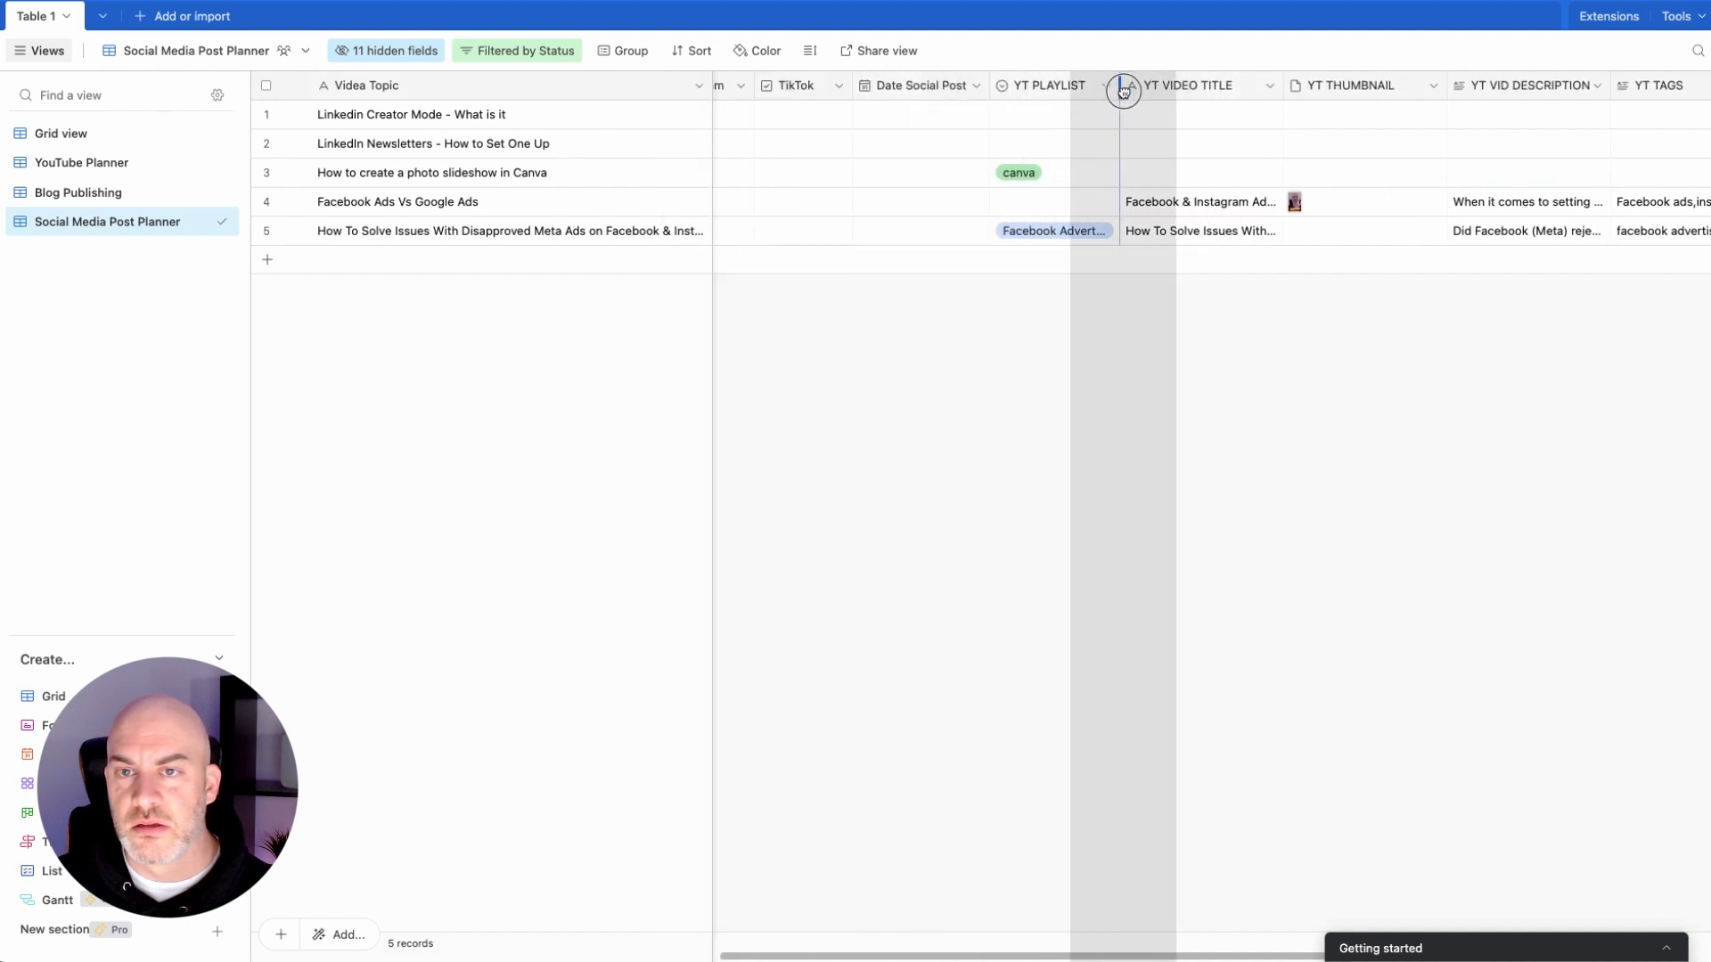
scroll(1146, 638, right, 5)
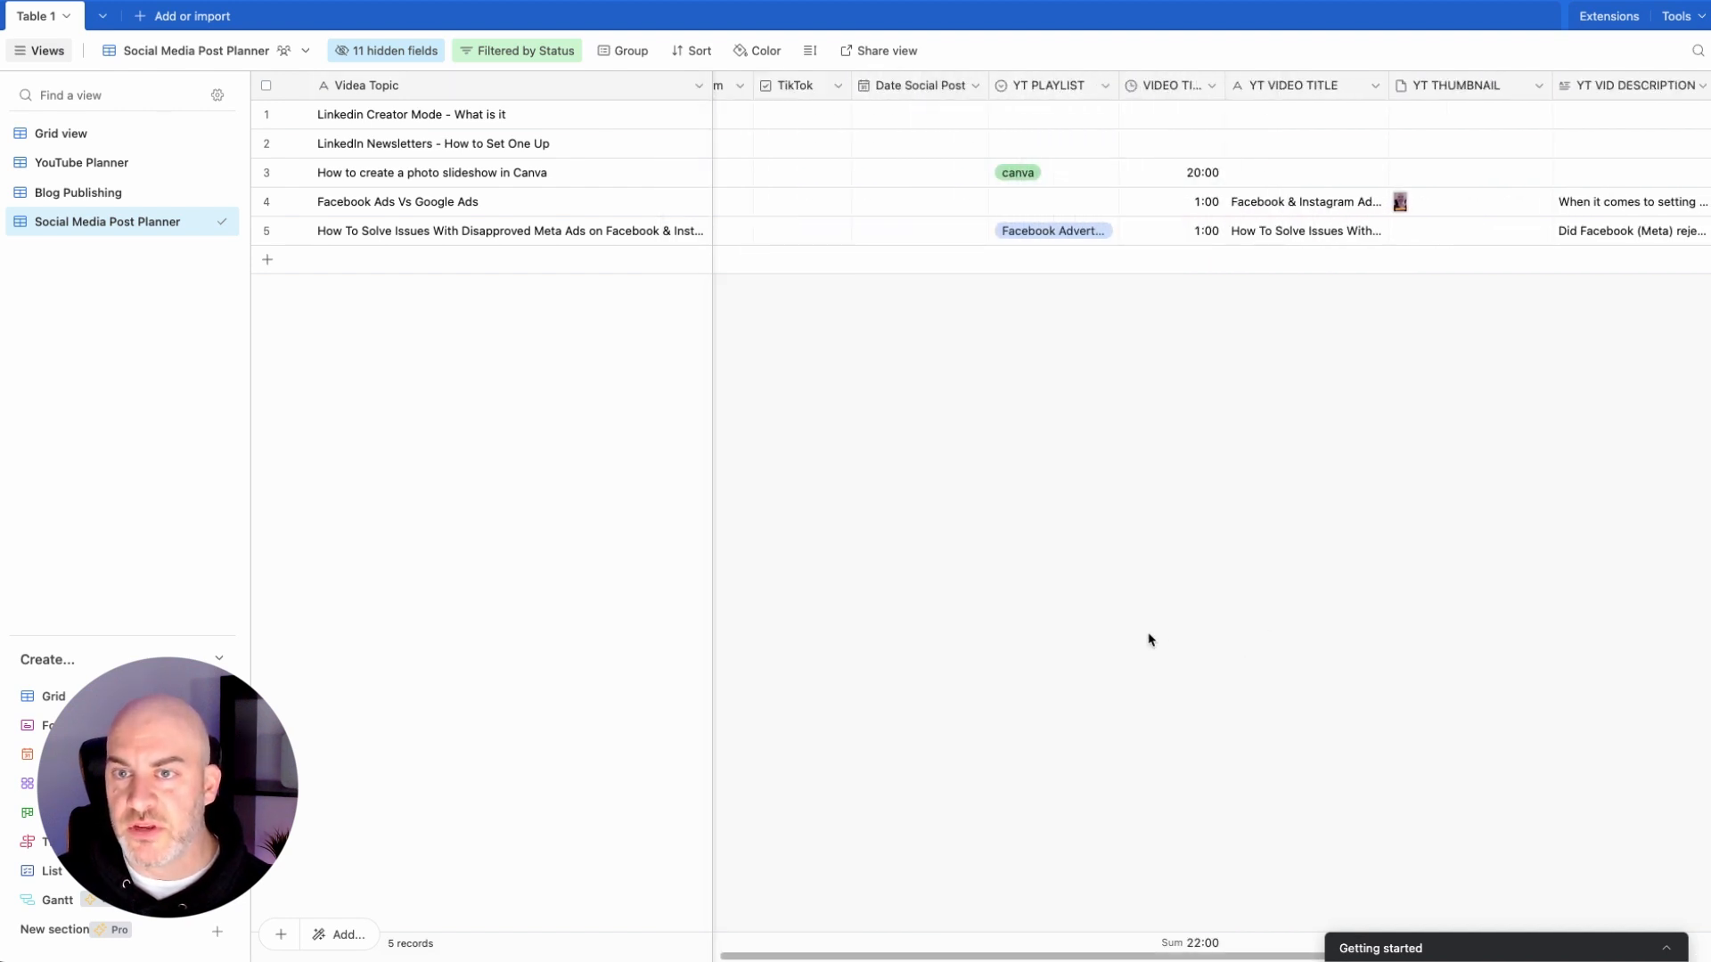
drag(928, 84, 1321, 118)
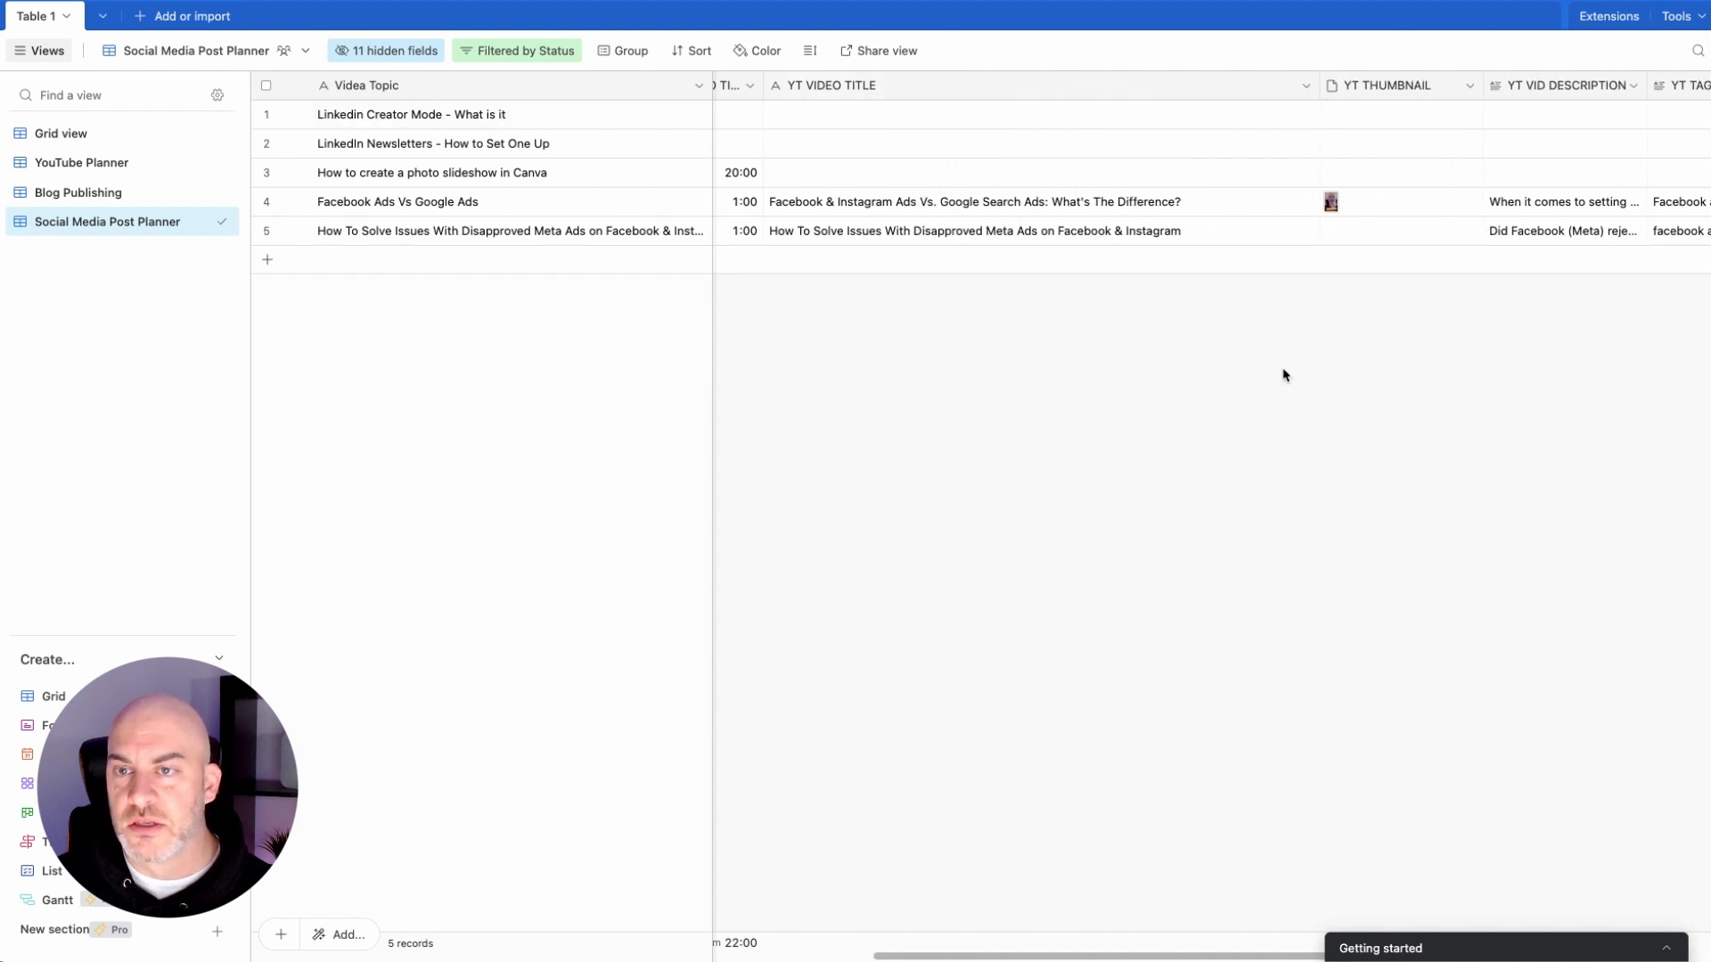
Step: Narrow the YT THUMBNAIL column slightly and widen YT VID DESCRIPTION to about double its width
scroll(1341, 580, right, 2)
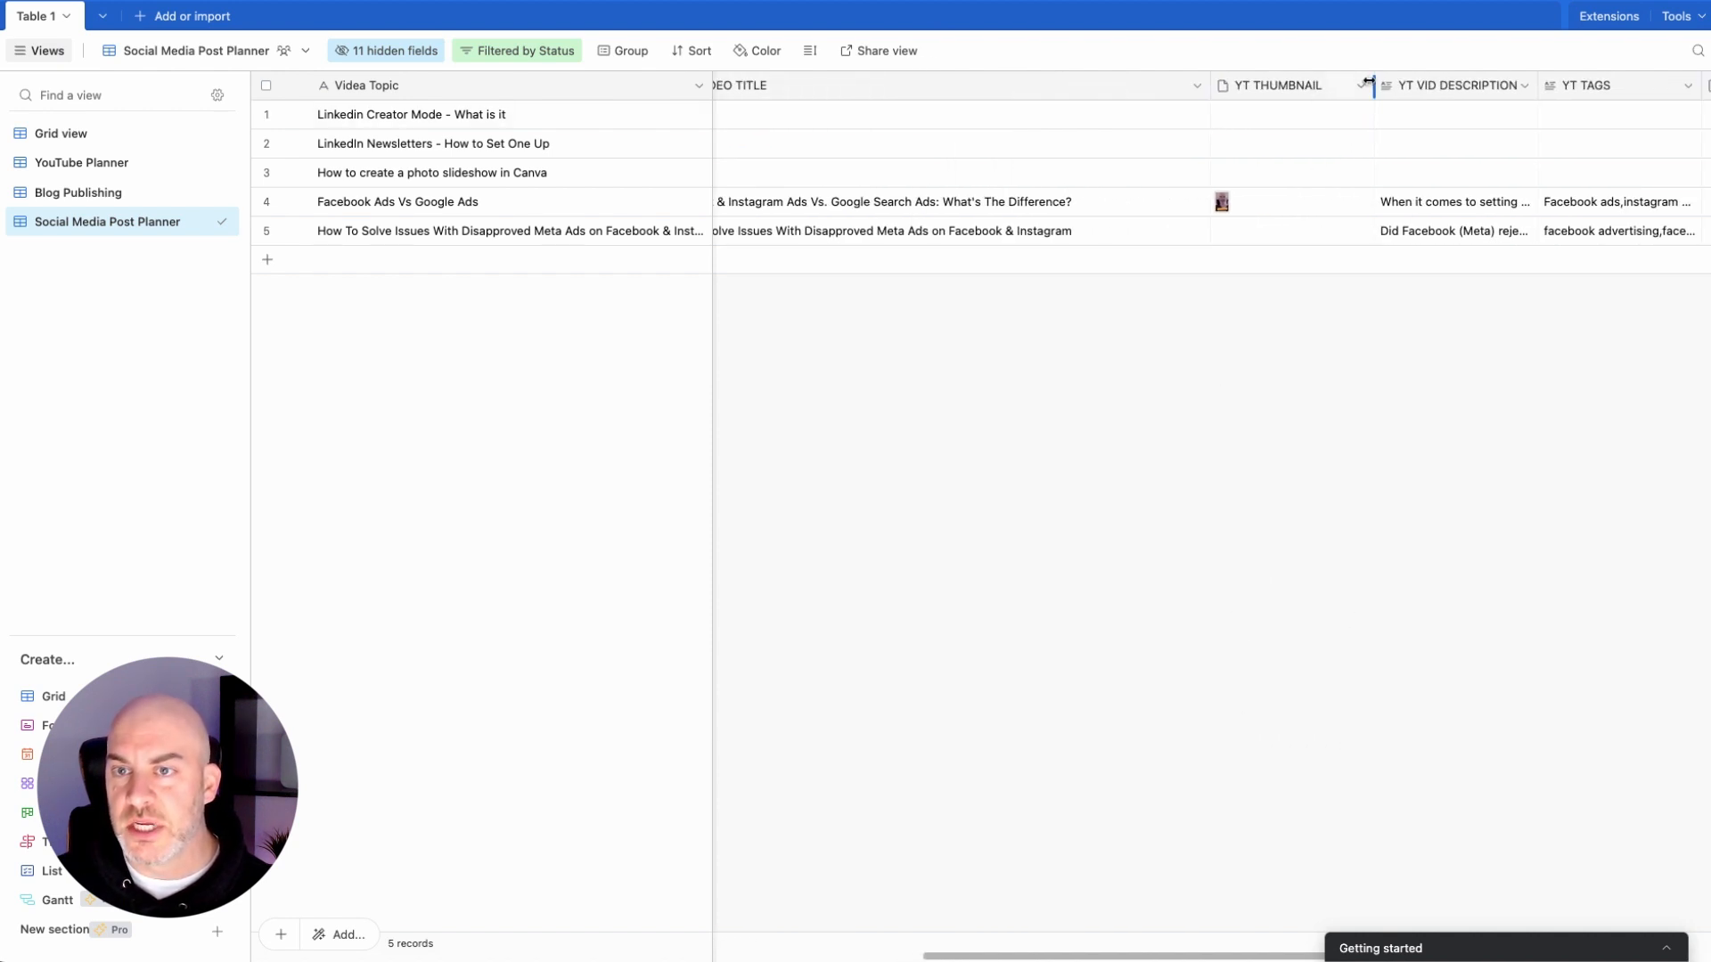
mouse_move(1372, 82)
mouse_down()
mouse_move(1322, 83)
mouse_move(1343, 83)
mouse_up()
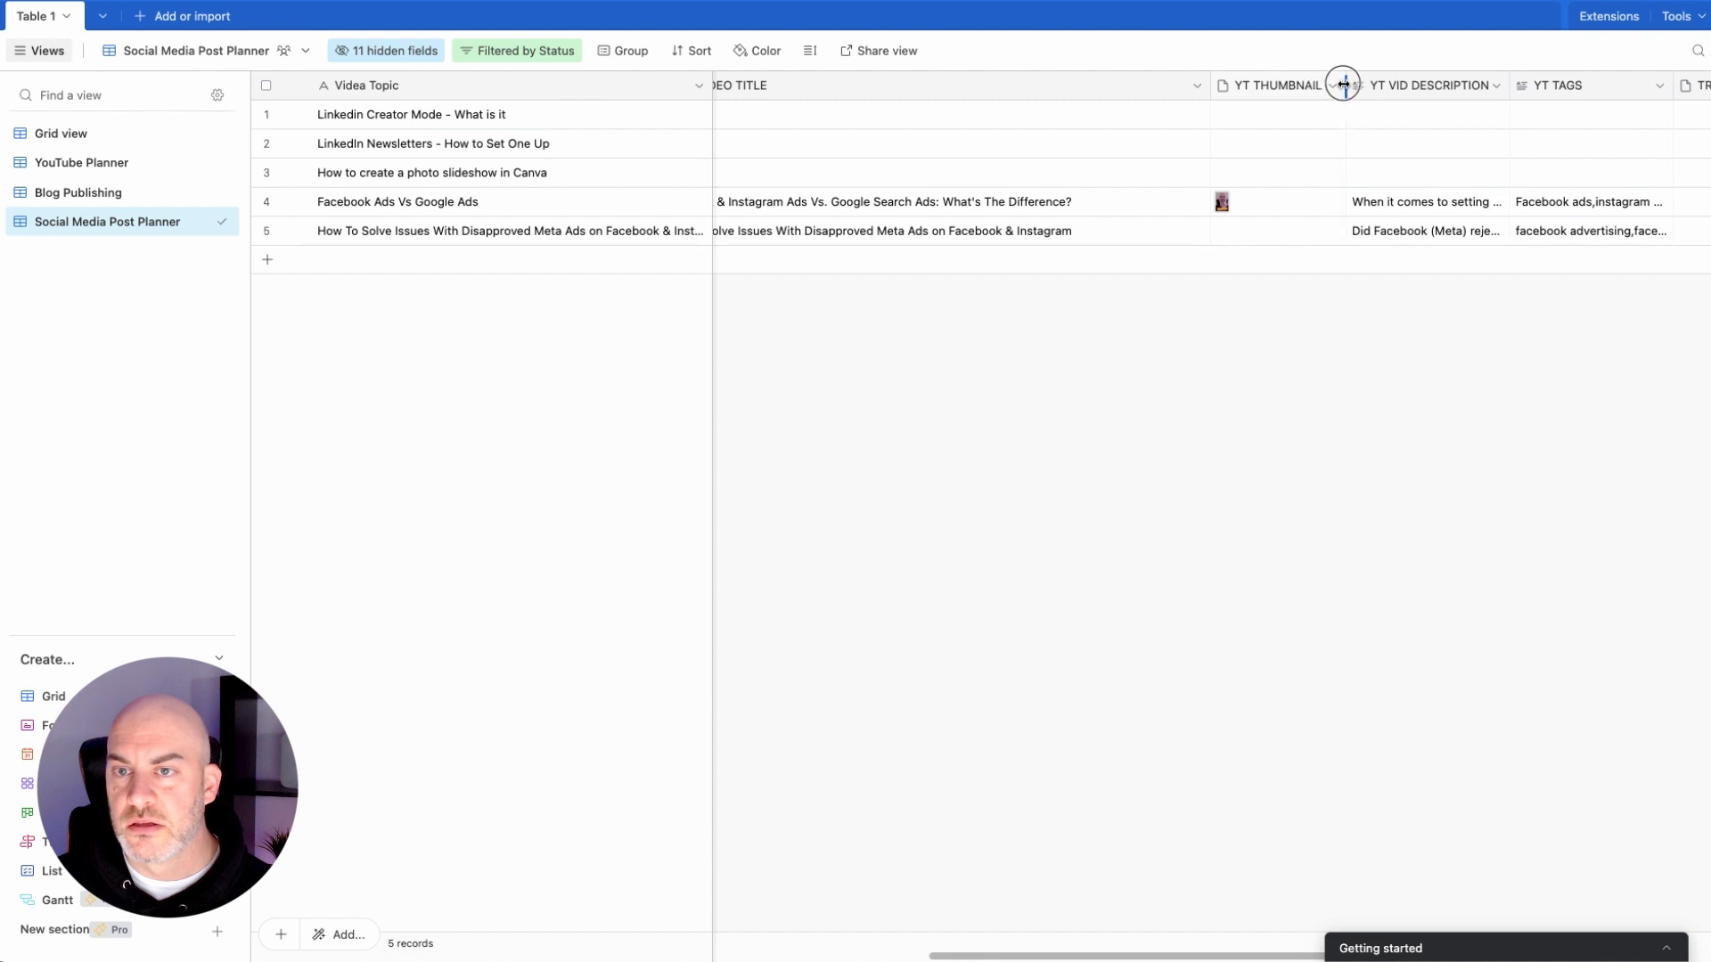
scroll(1435, 229, right, 5)
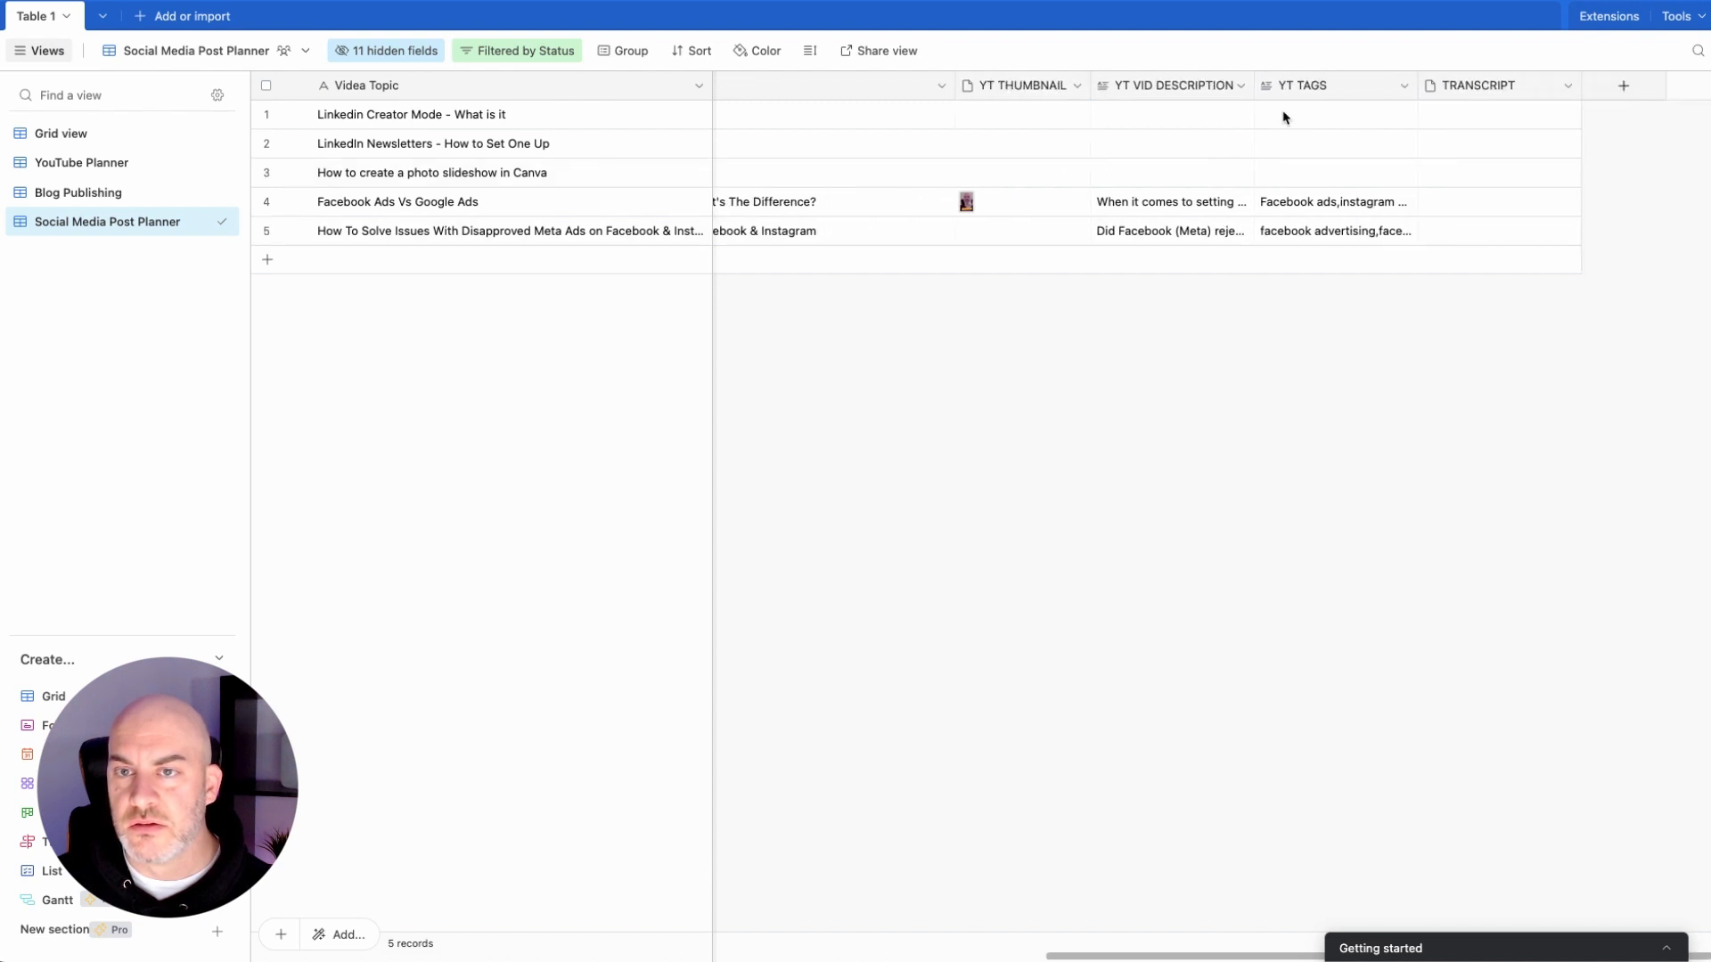
drag(1252, 83, 1430, 78)
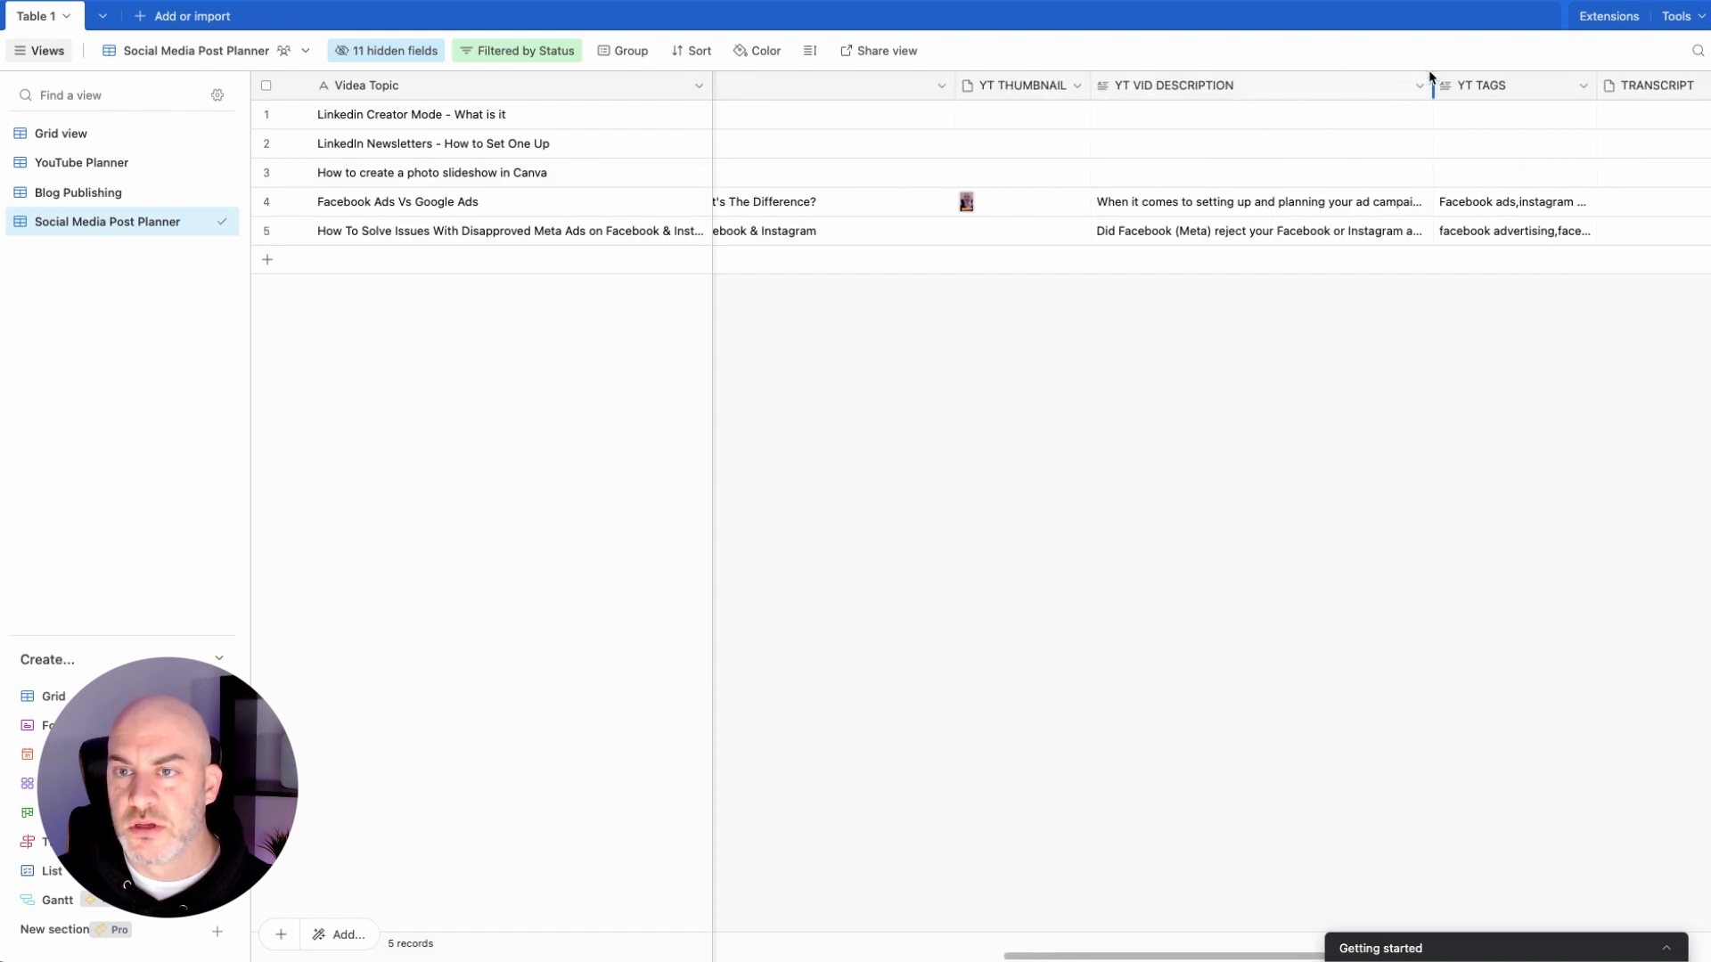
Step: Set the view's row height to Tall
click(810, 51)
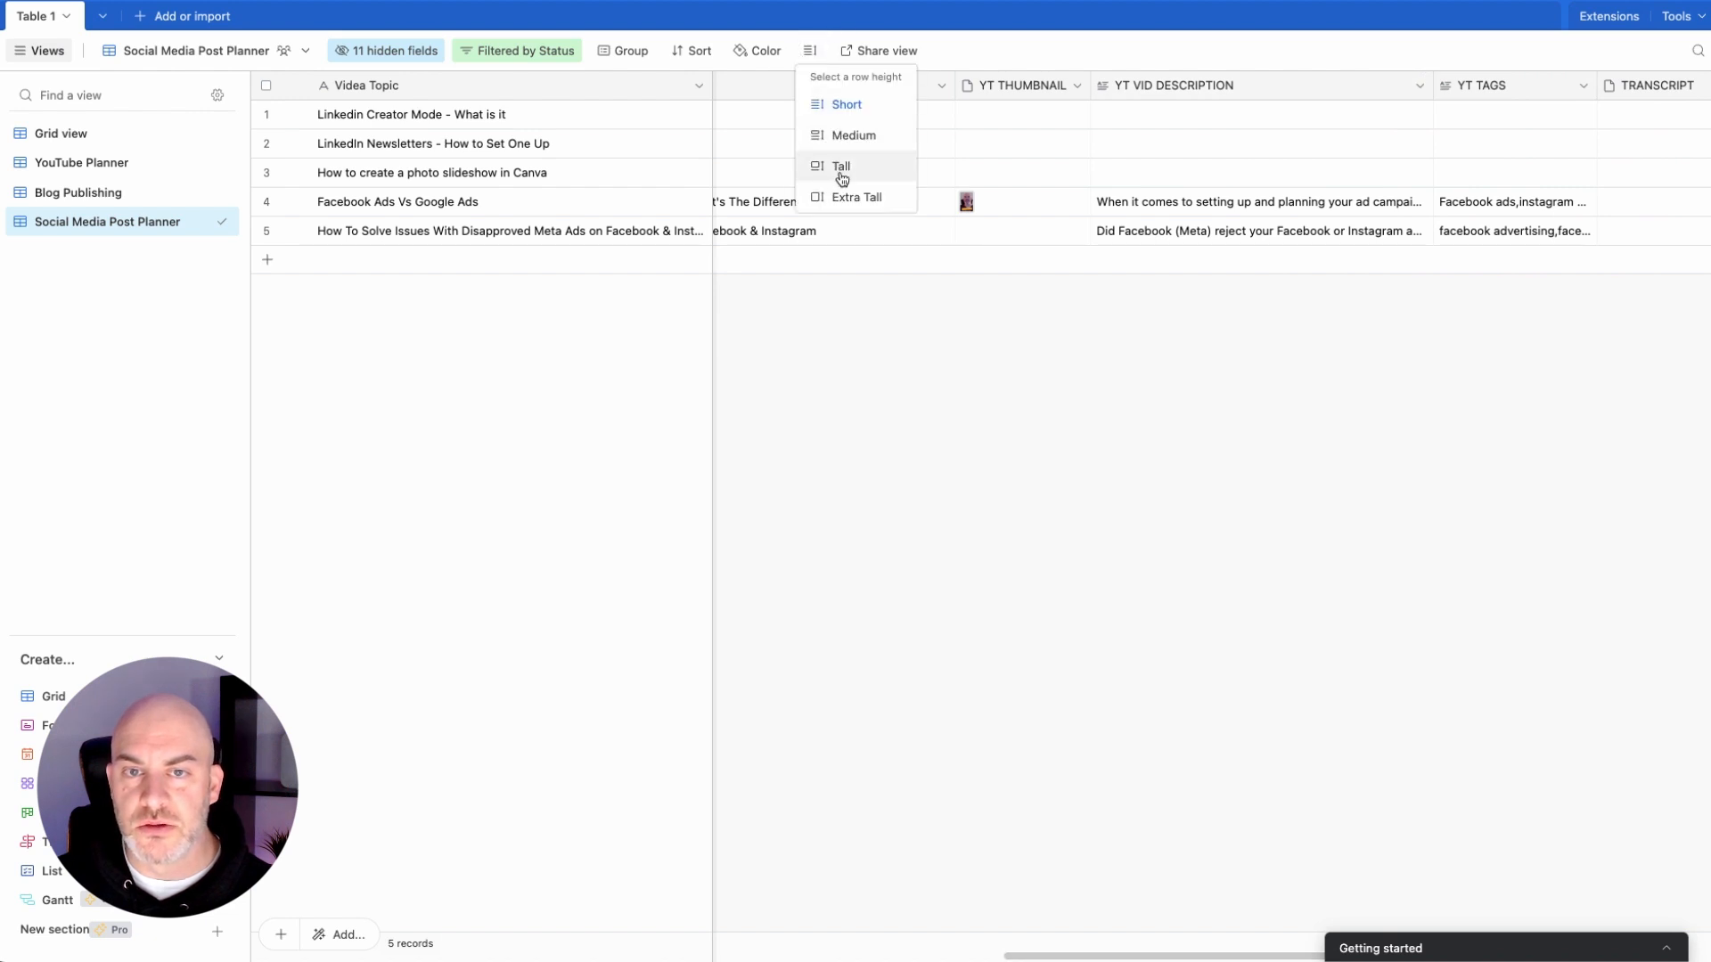
click(841, 169)
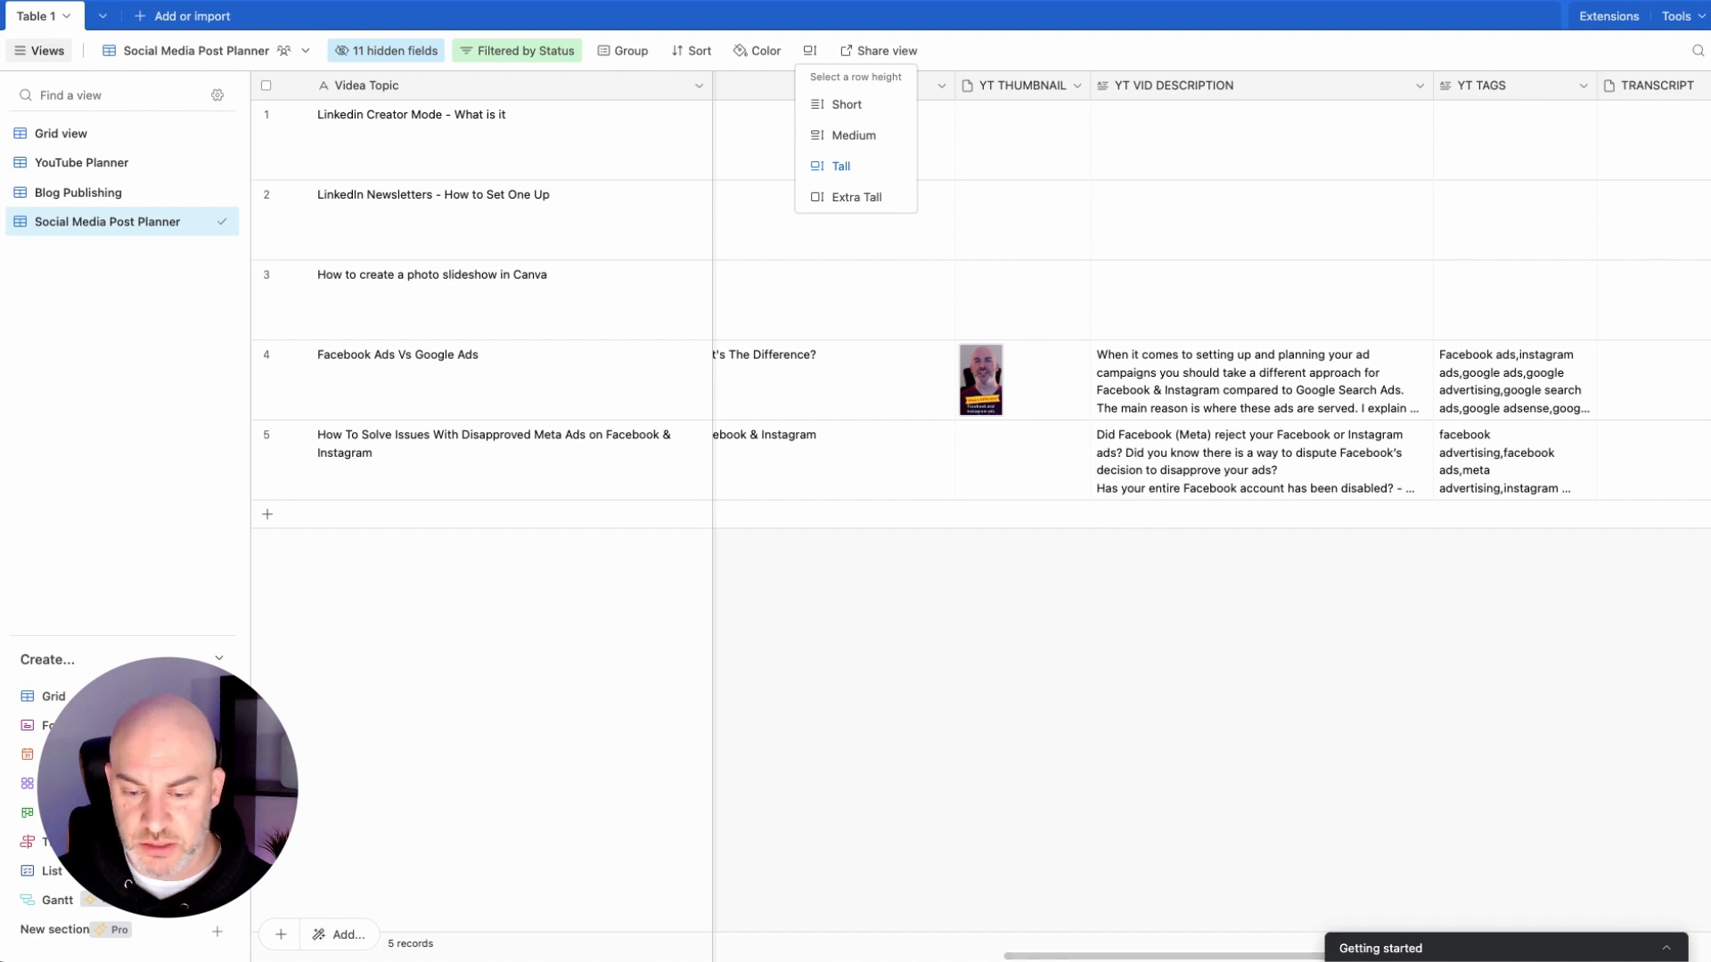
Step: Widen the YT TAGS column and narrow the TRANSCRIPT column slightly
scroll(1414, 92, right, 4)
drag(1414, 93, 1519, 100)
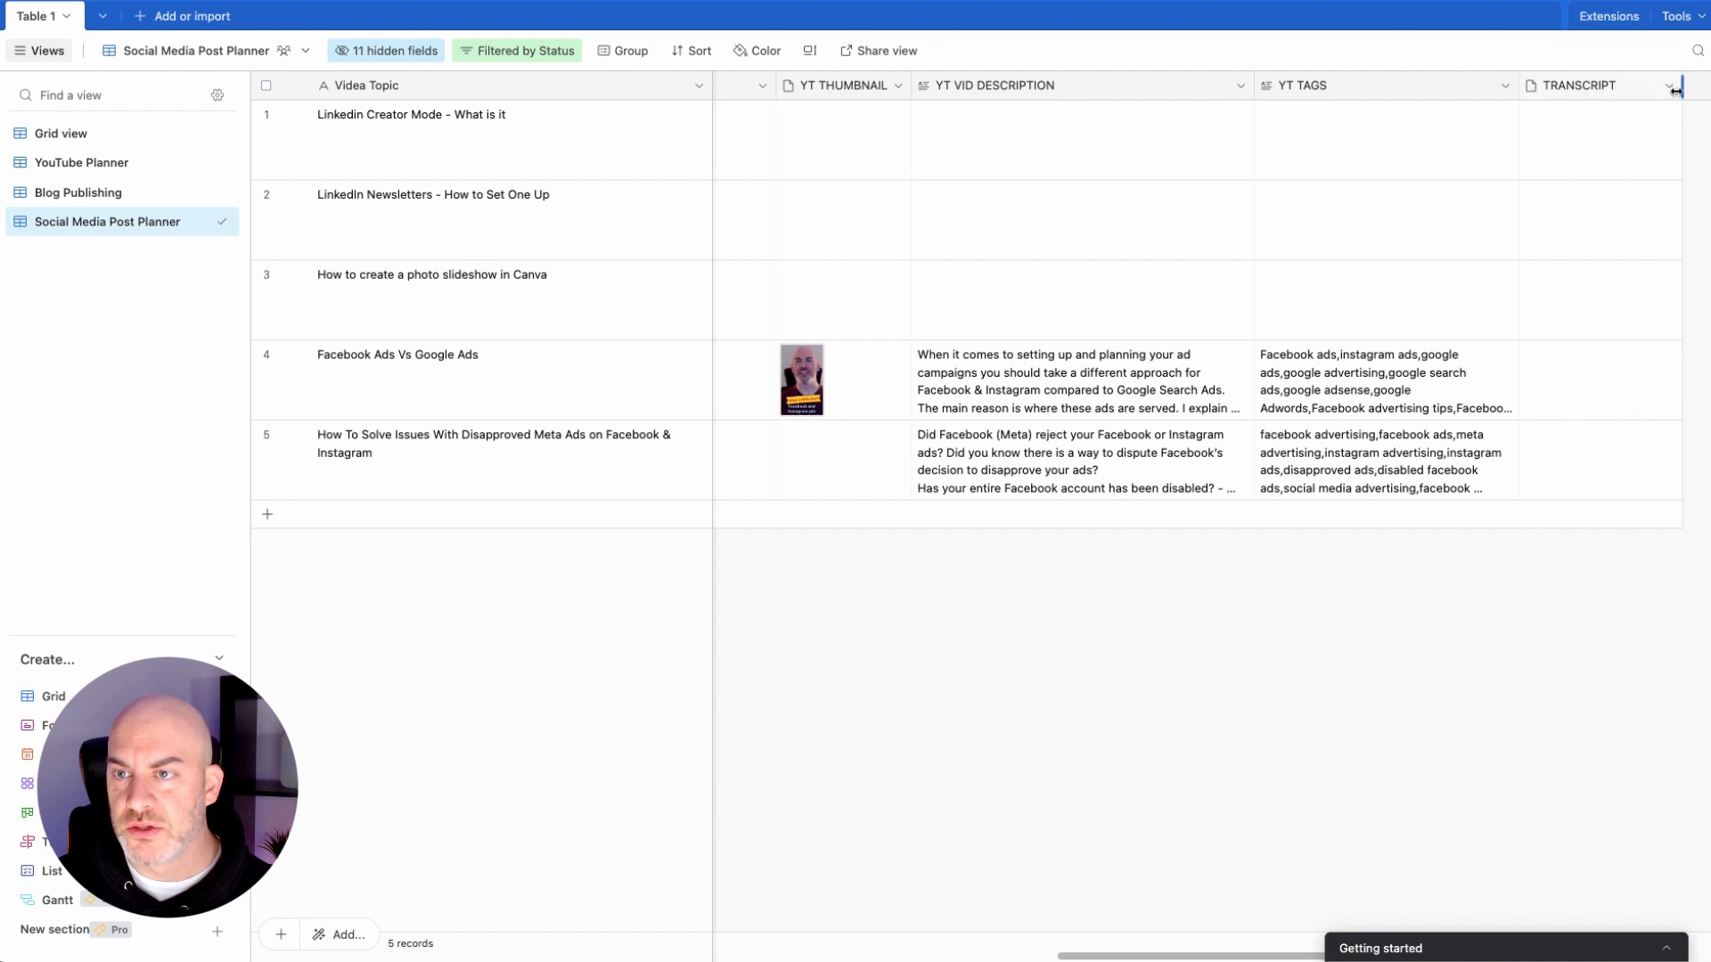
drag(1682, 89, 1643, 89)
Step: Sort the view's records by YT PUB DATE in 1 → 9 order
scroll(858, 303, left, 15)
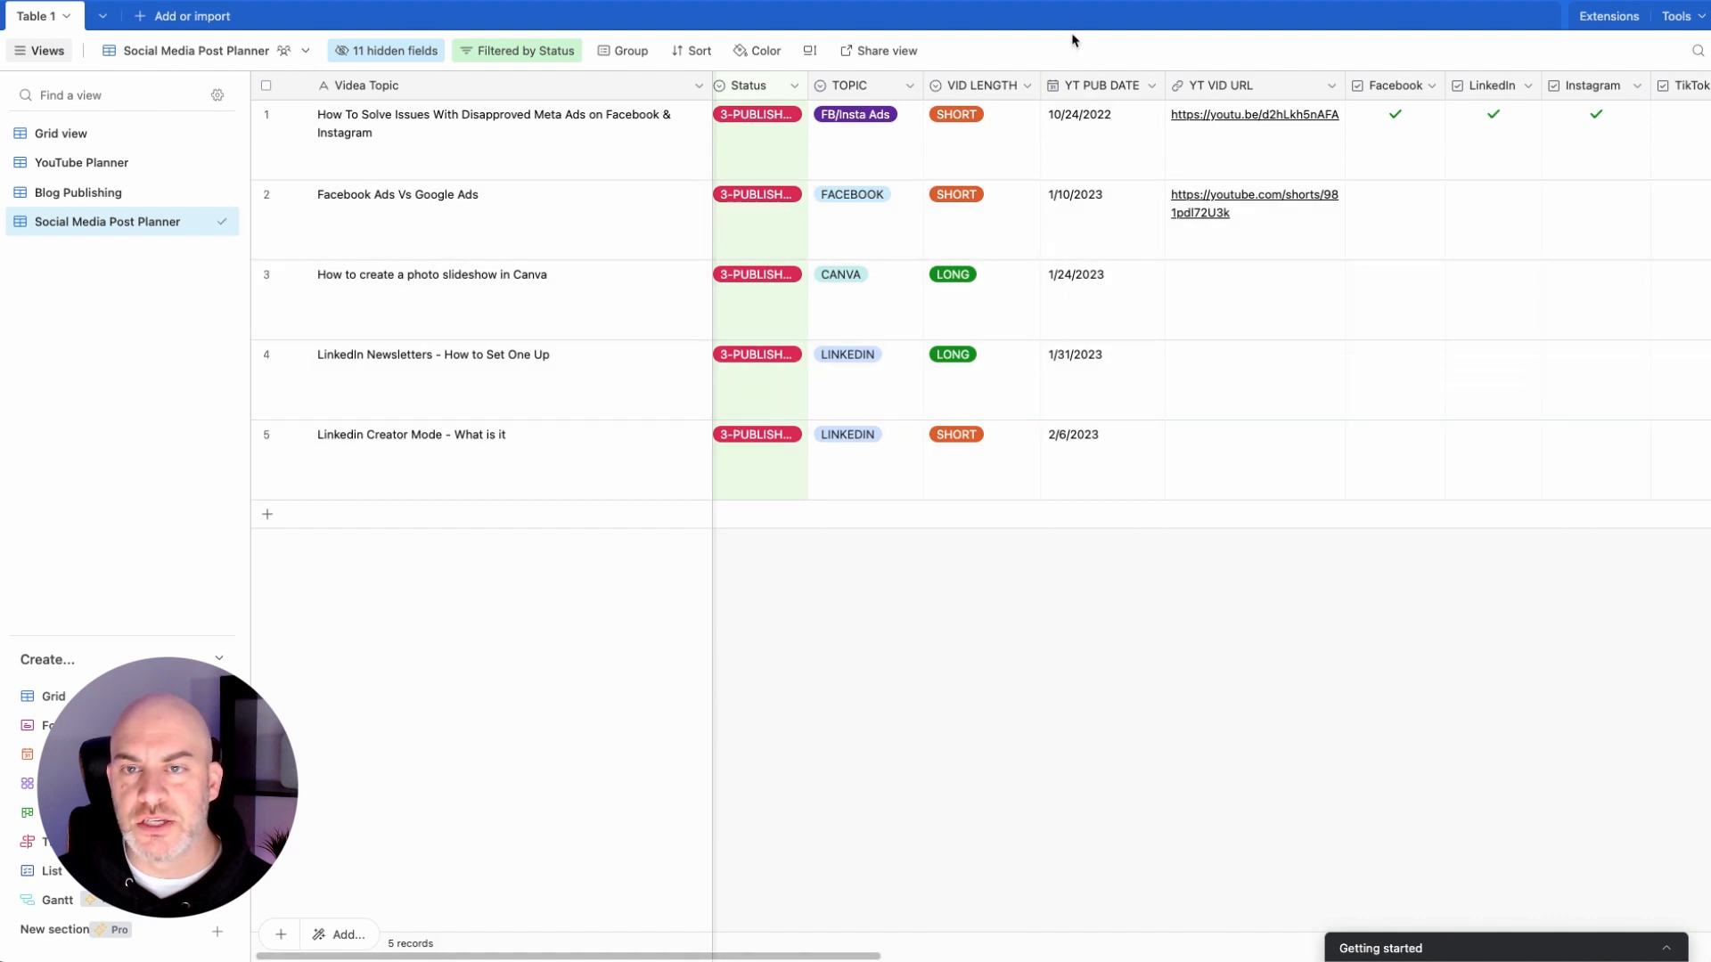
click(692, 51)
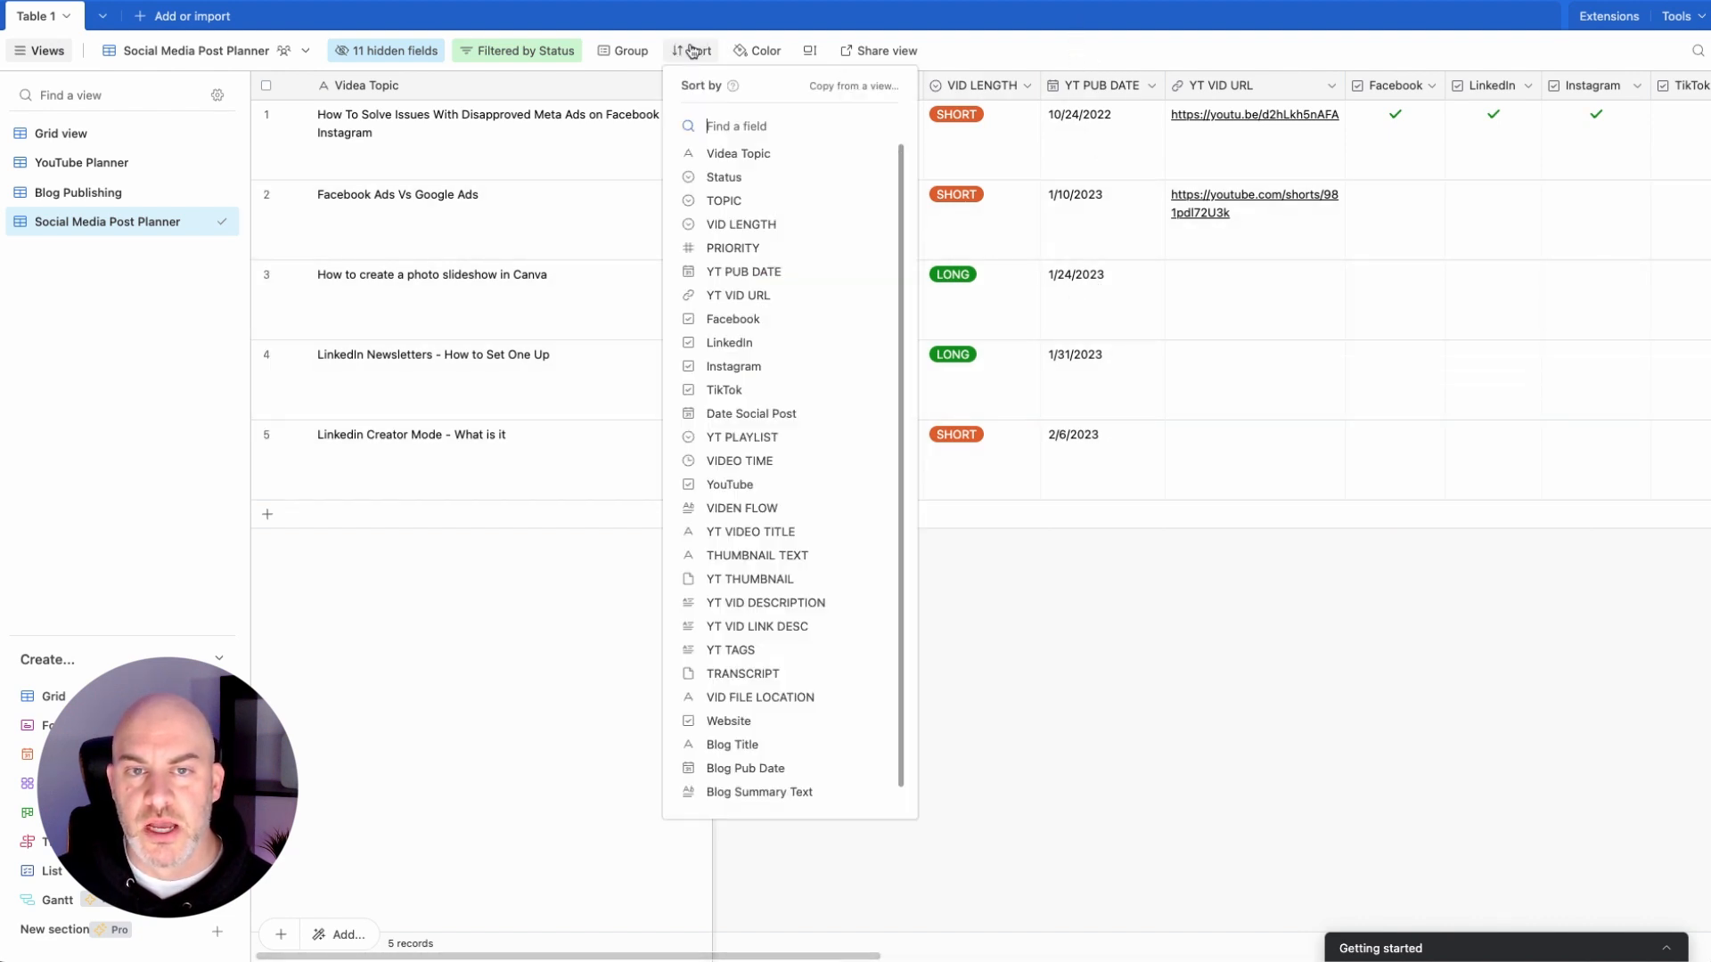
click(743, 273)
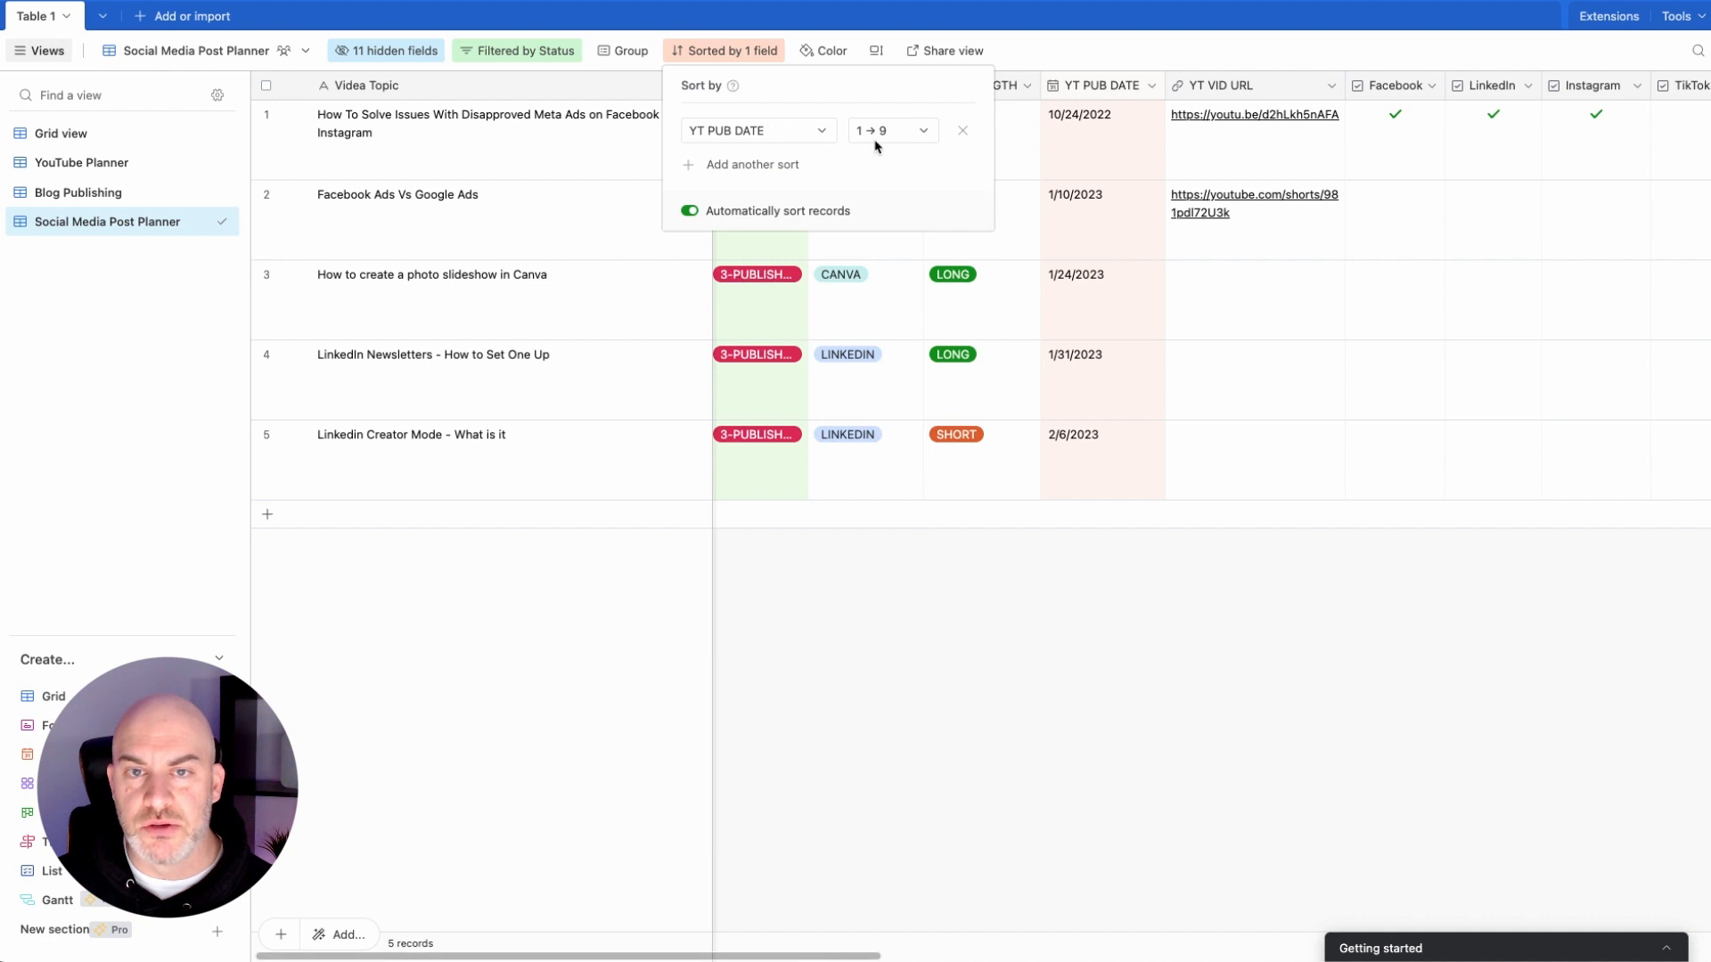
Step: Try the 9 → 1 order for the YT PUB DATE sort and switch it back to 1 → 9
click(919, 140)
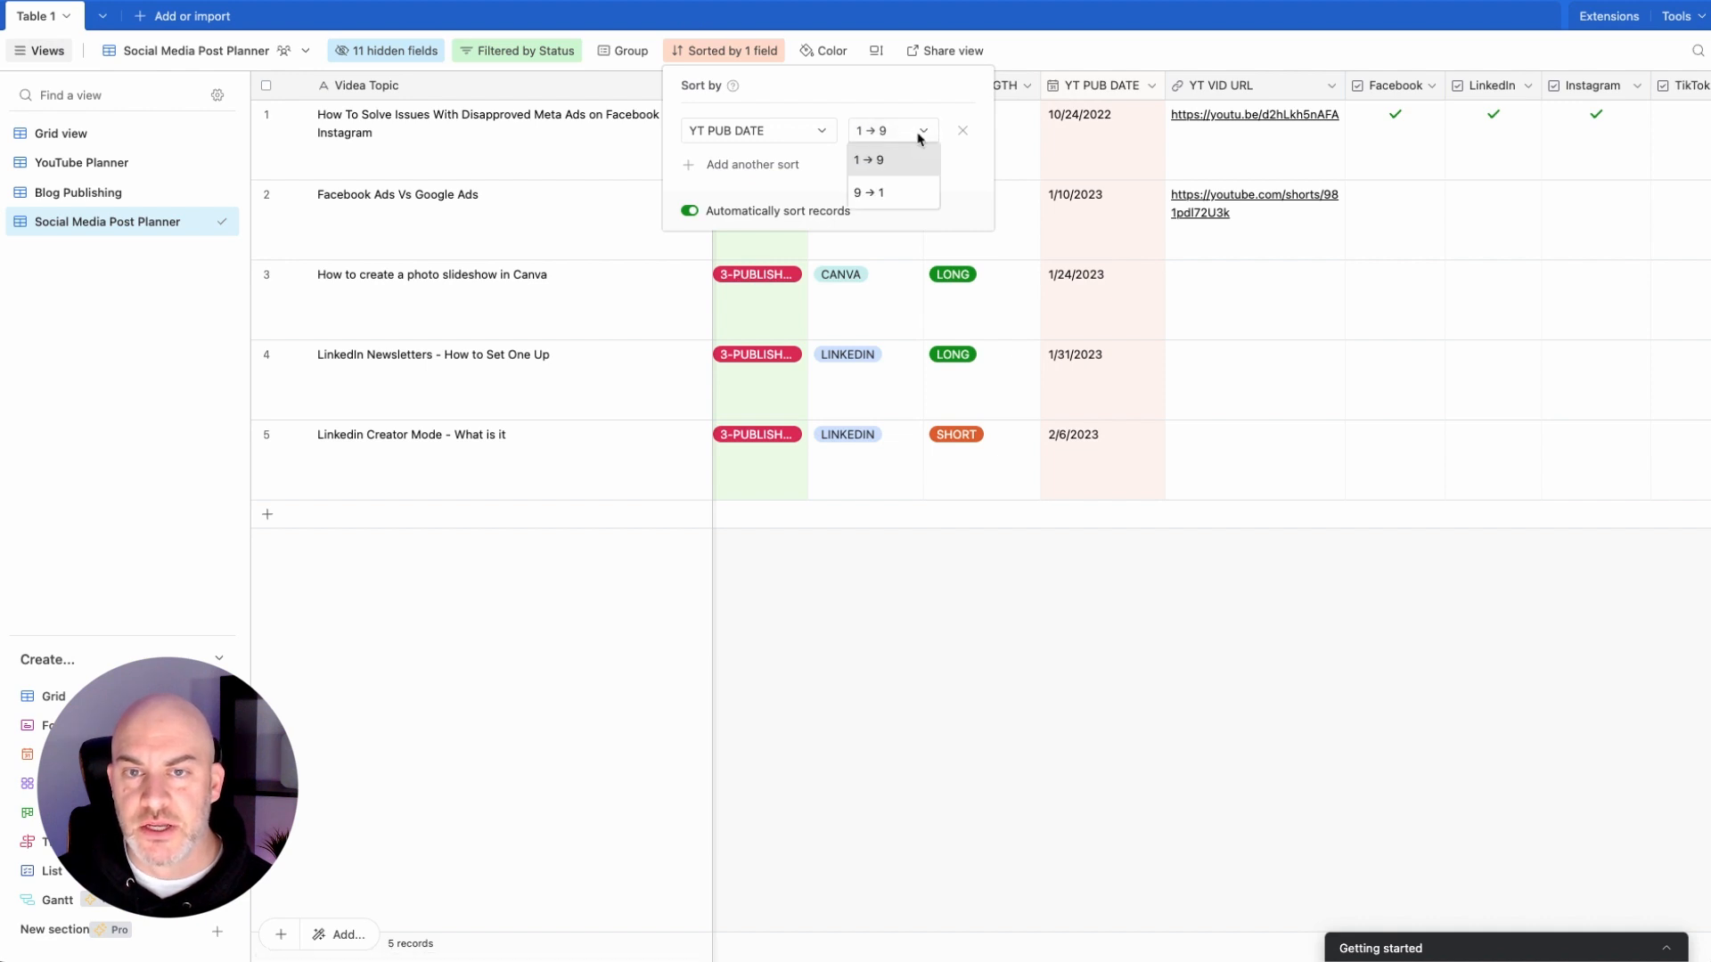
click(881, 195)
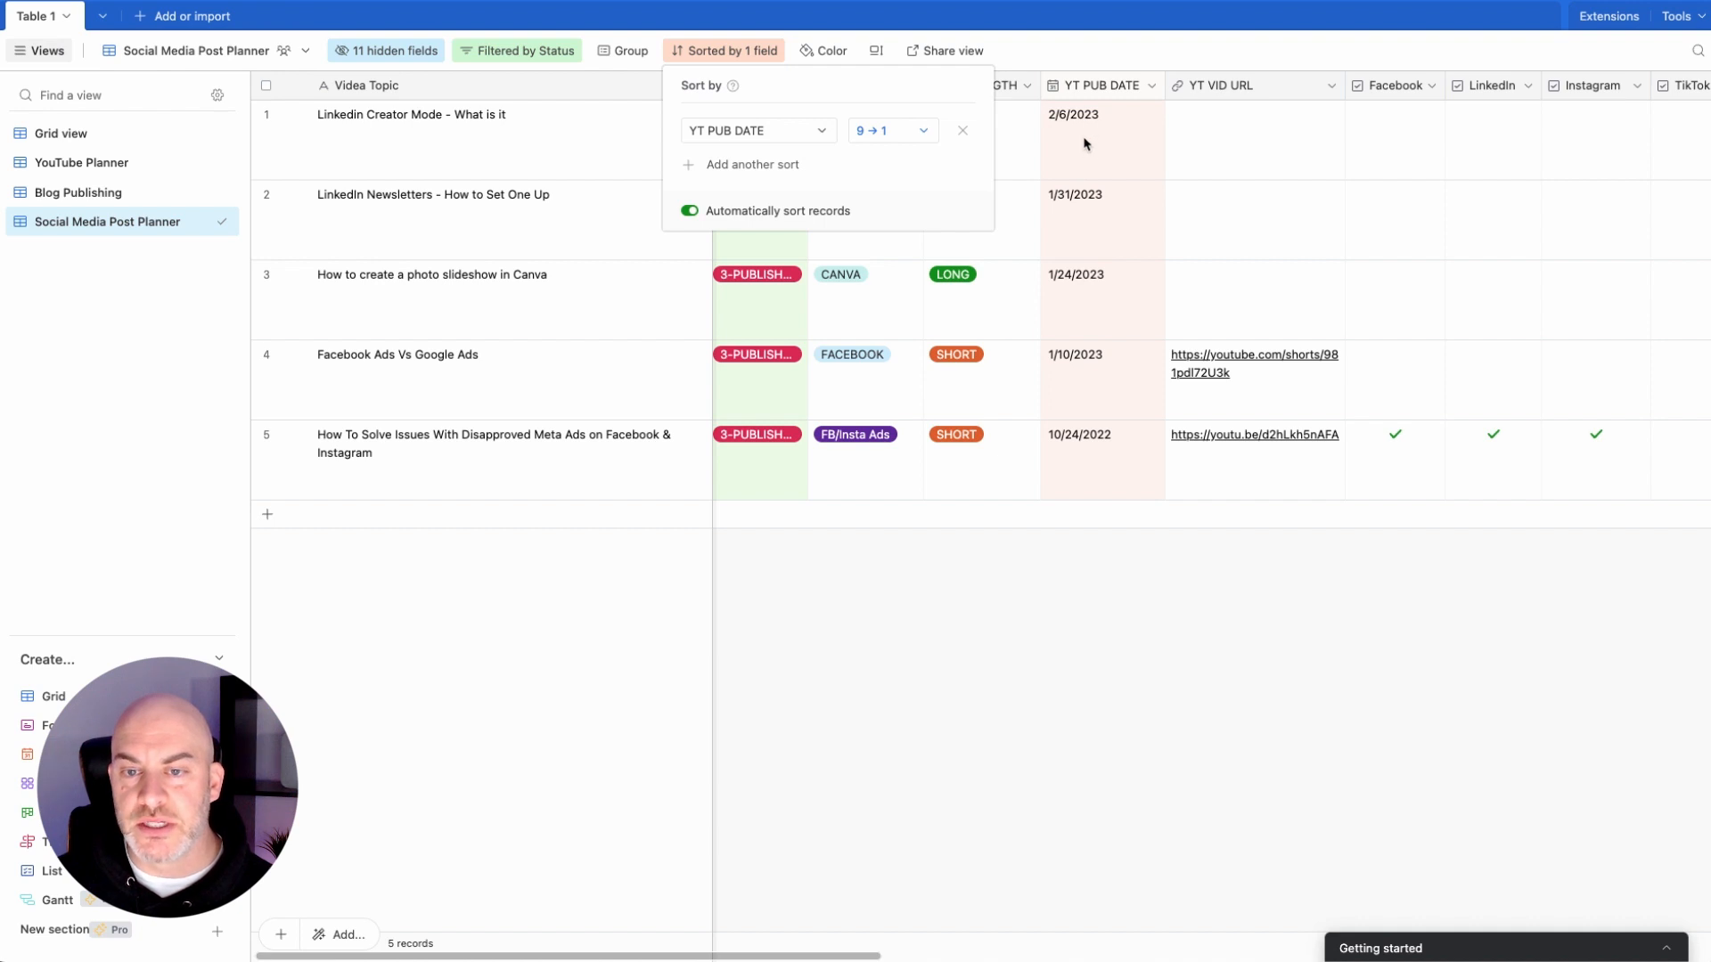
click(918, 135)
click(873, 163)
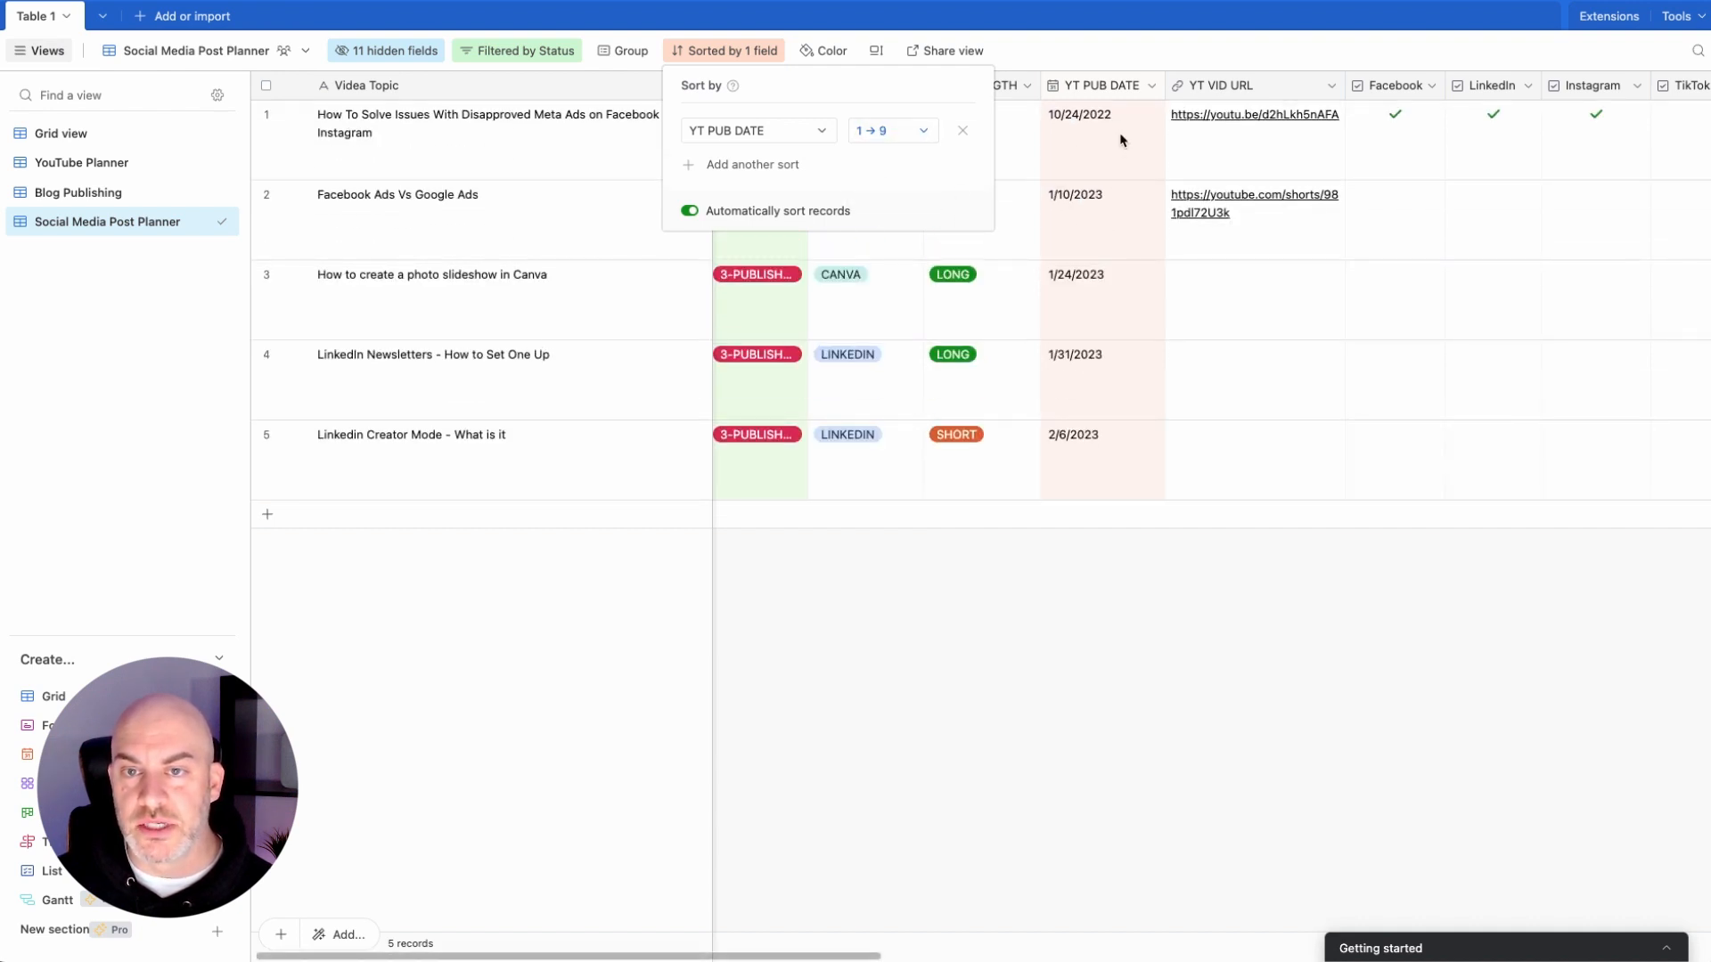
click(1059, 47)
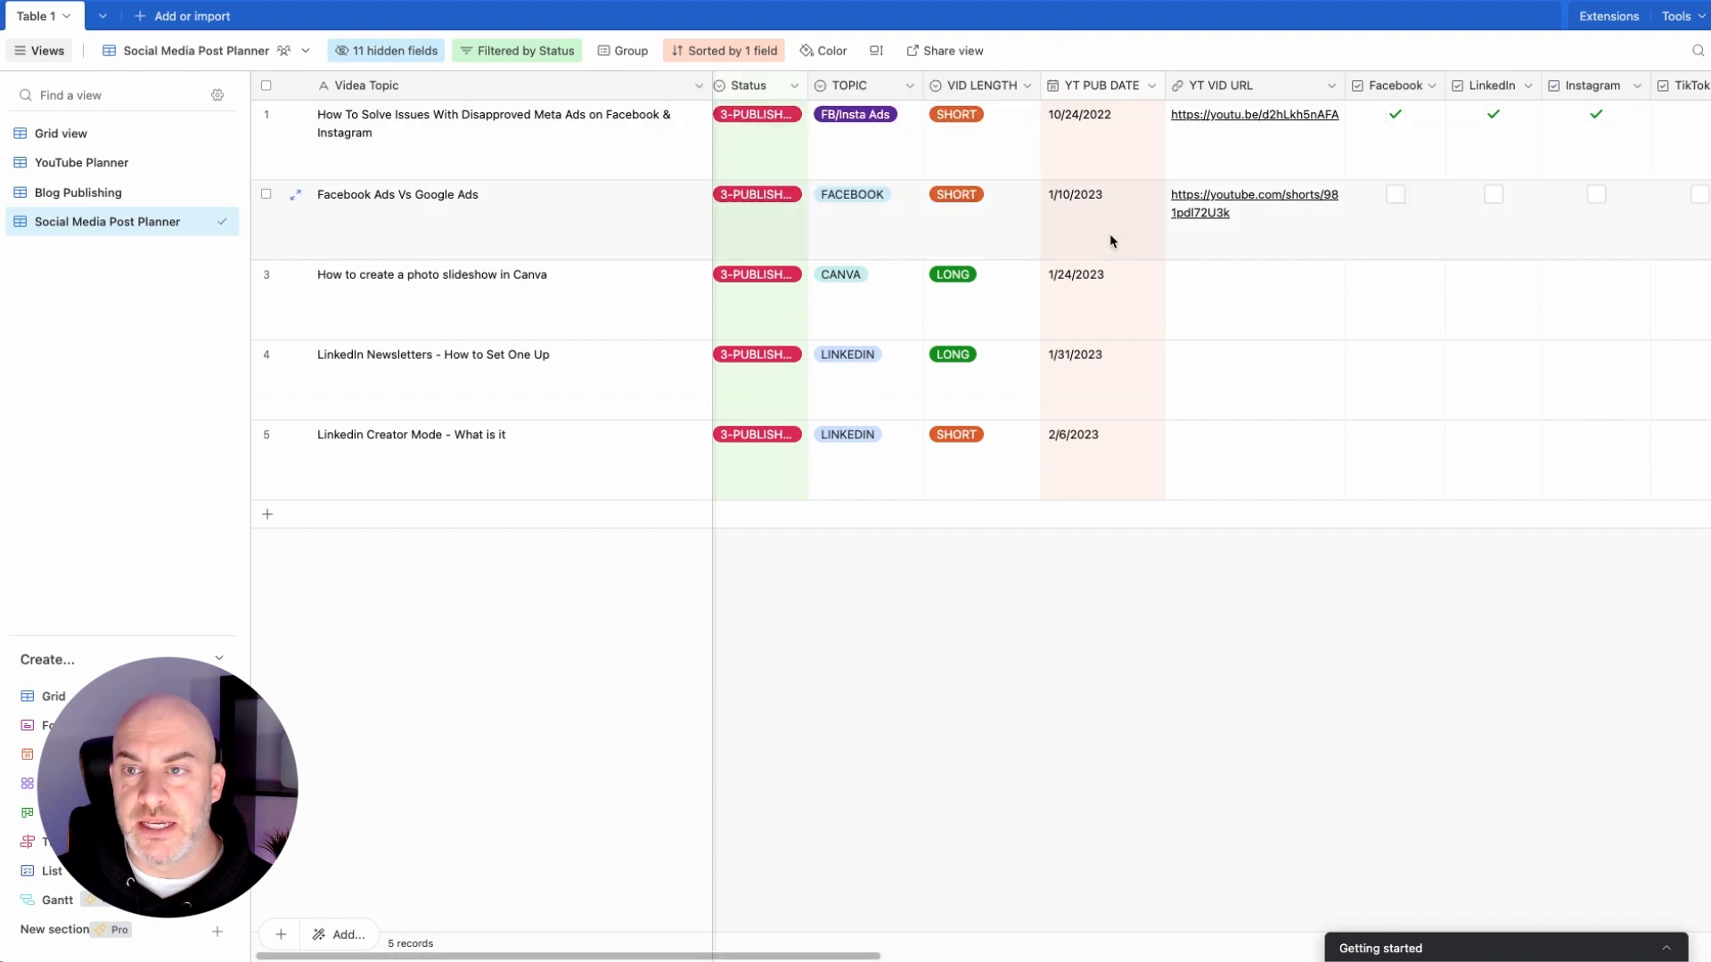
Step: Expand the Facebook Ads Vs Google Ads record and look through its fields from Videa Topic down to TRANSCRIPT
scroll(1361, 152, right, 4)
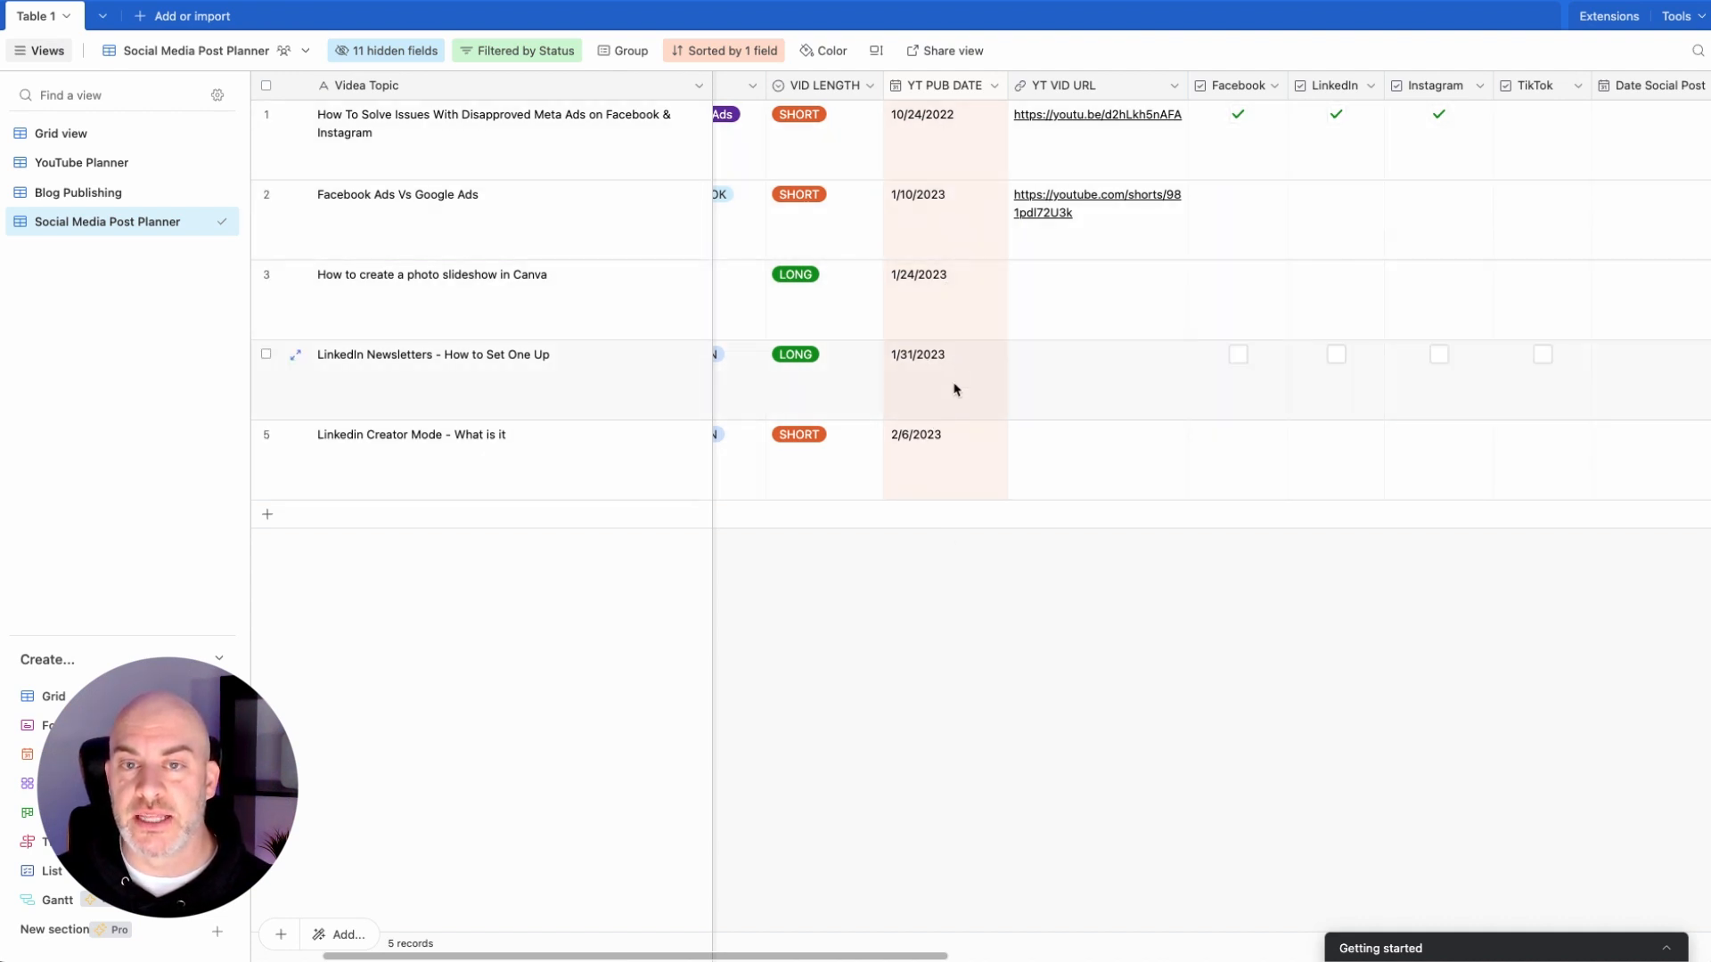
scroll(953, 218, left, 3)
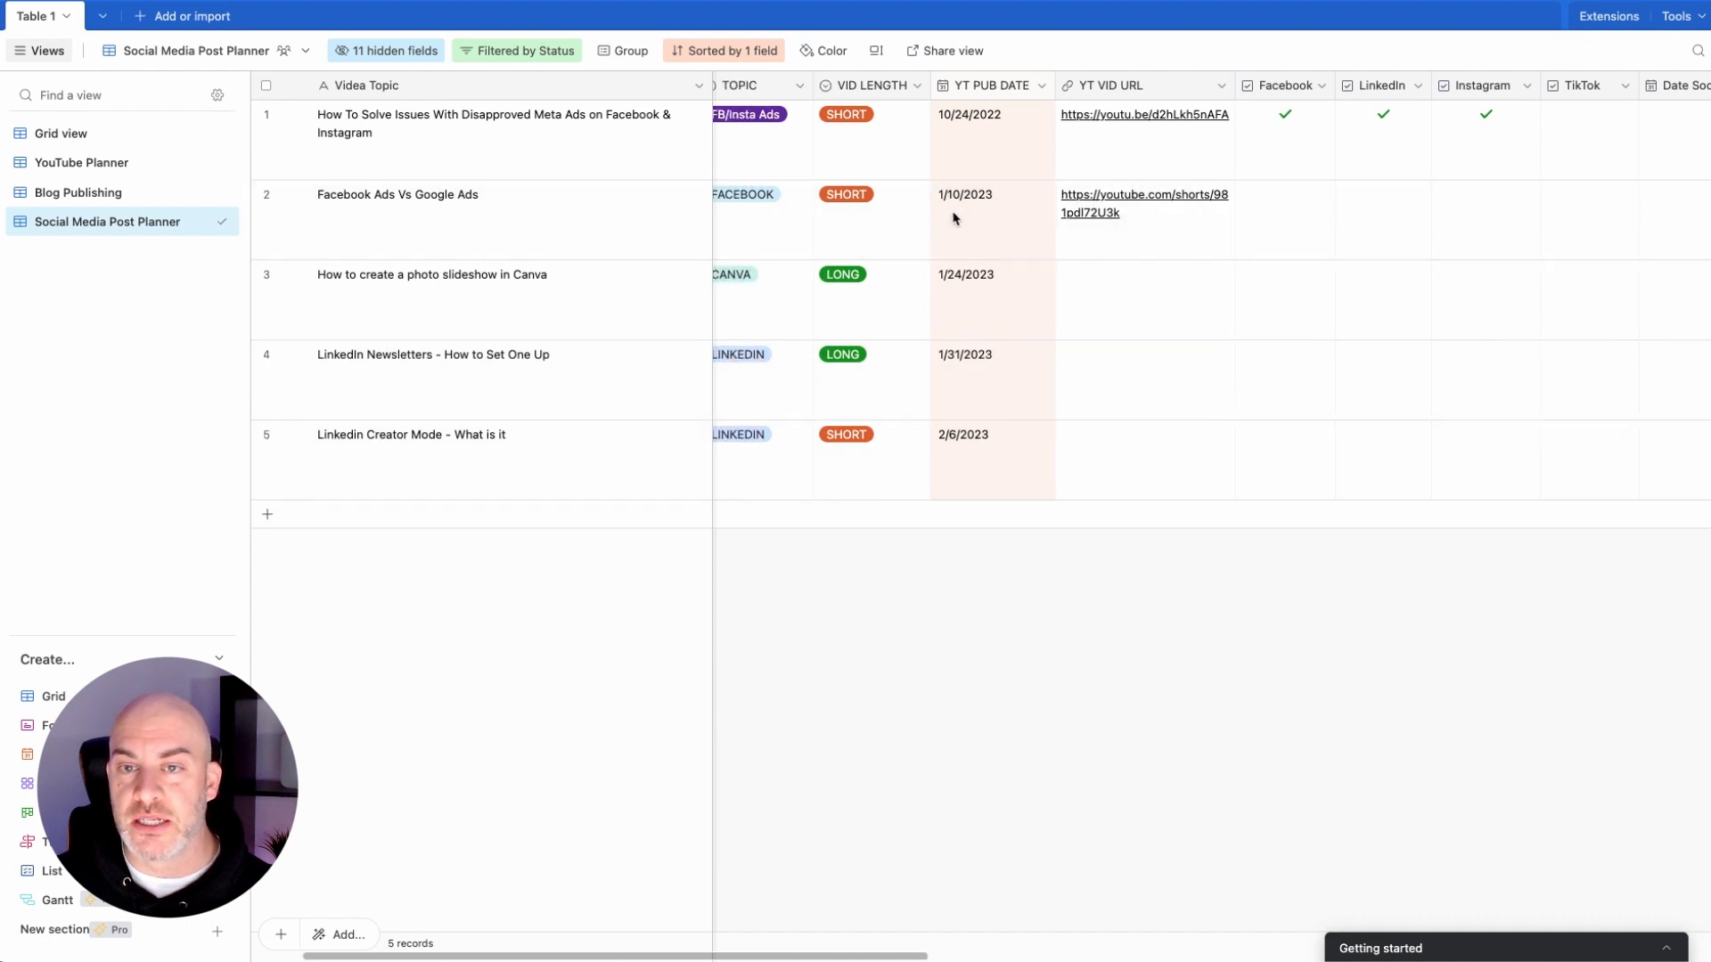
scroll(1296, 235, right, 5)
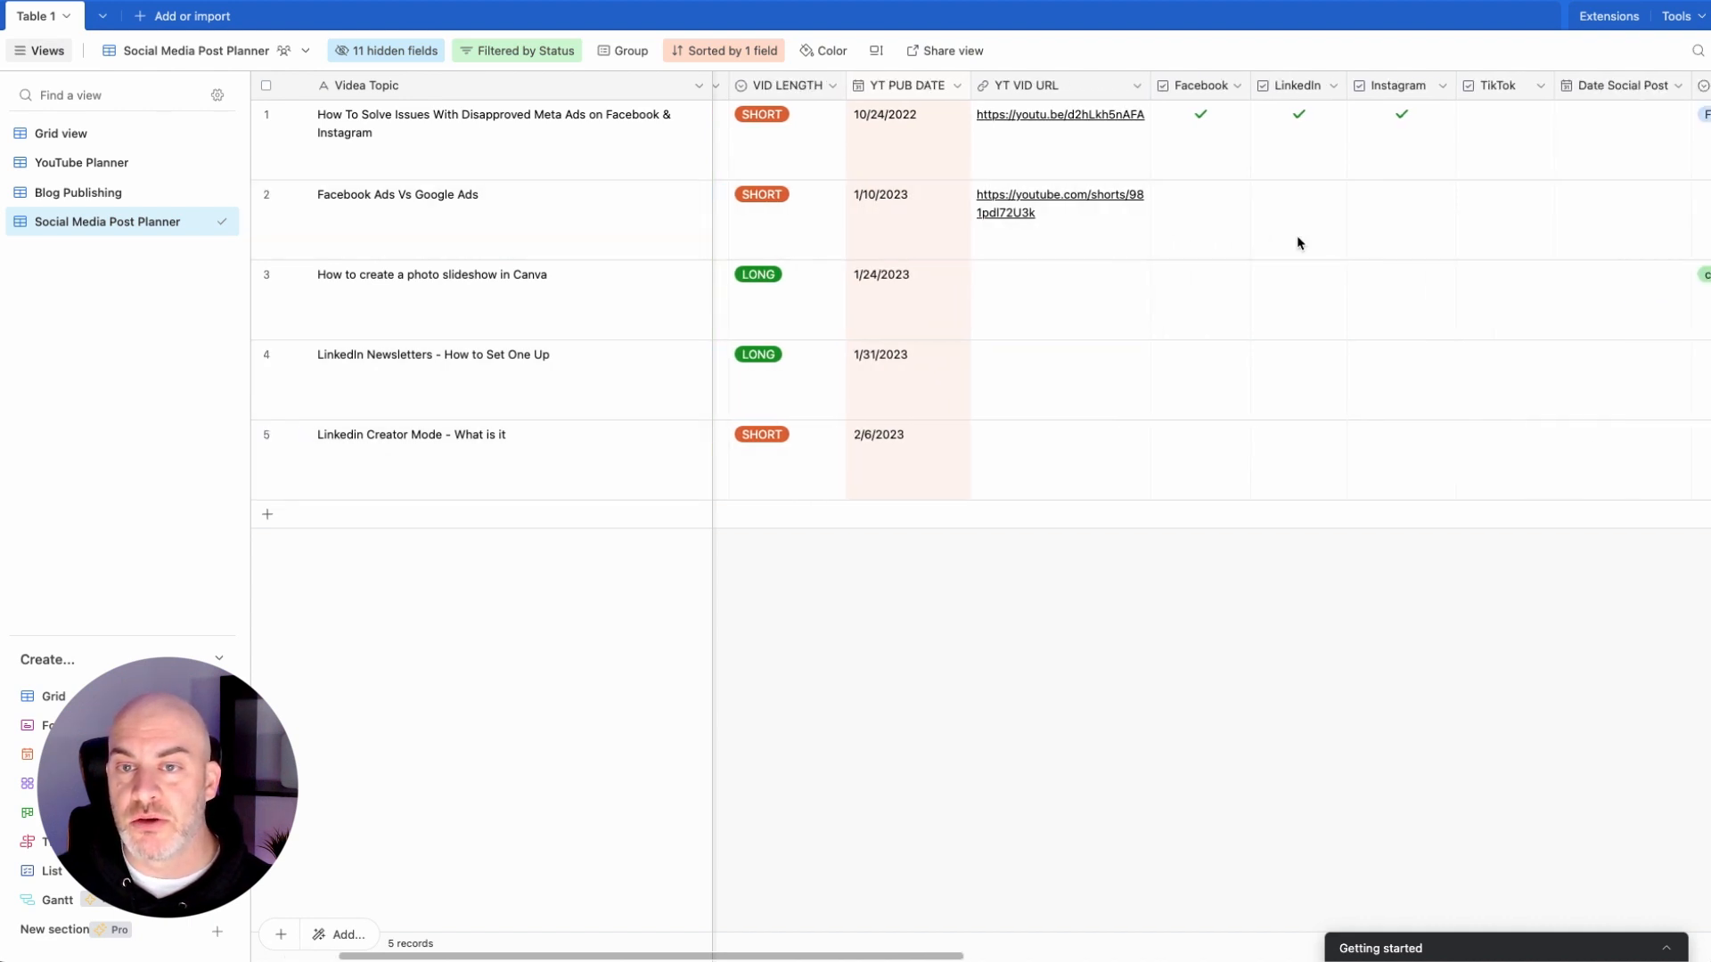
scroll(1247, 248, left, 5)
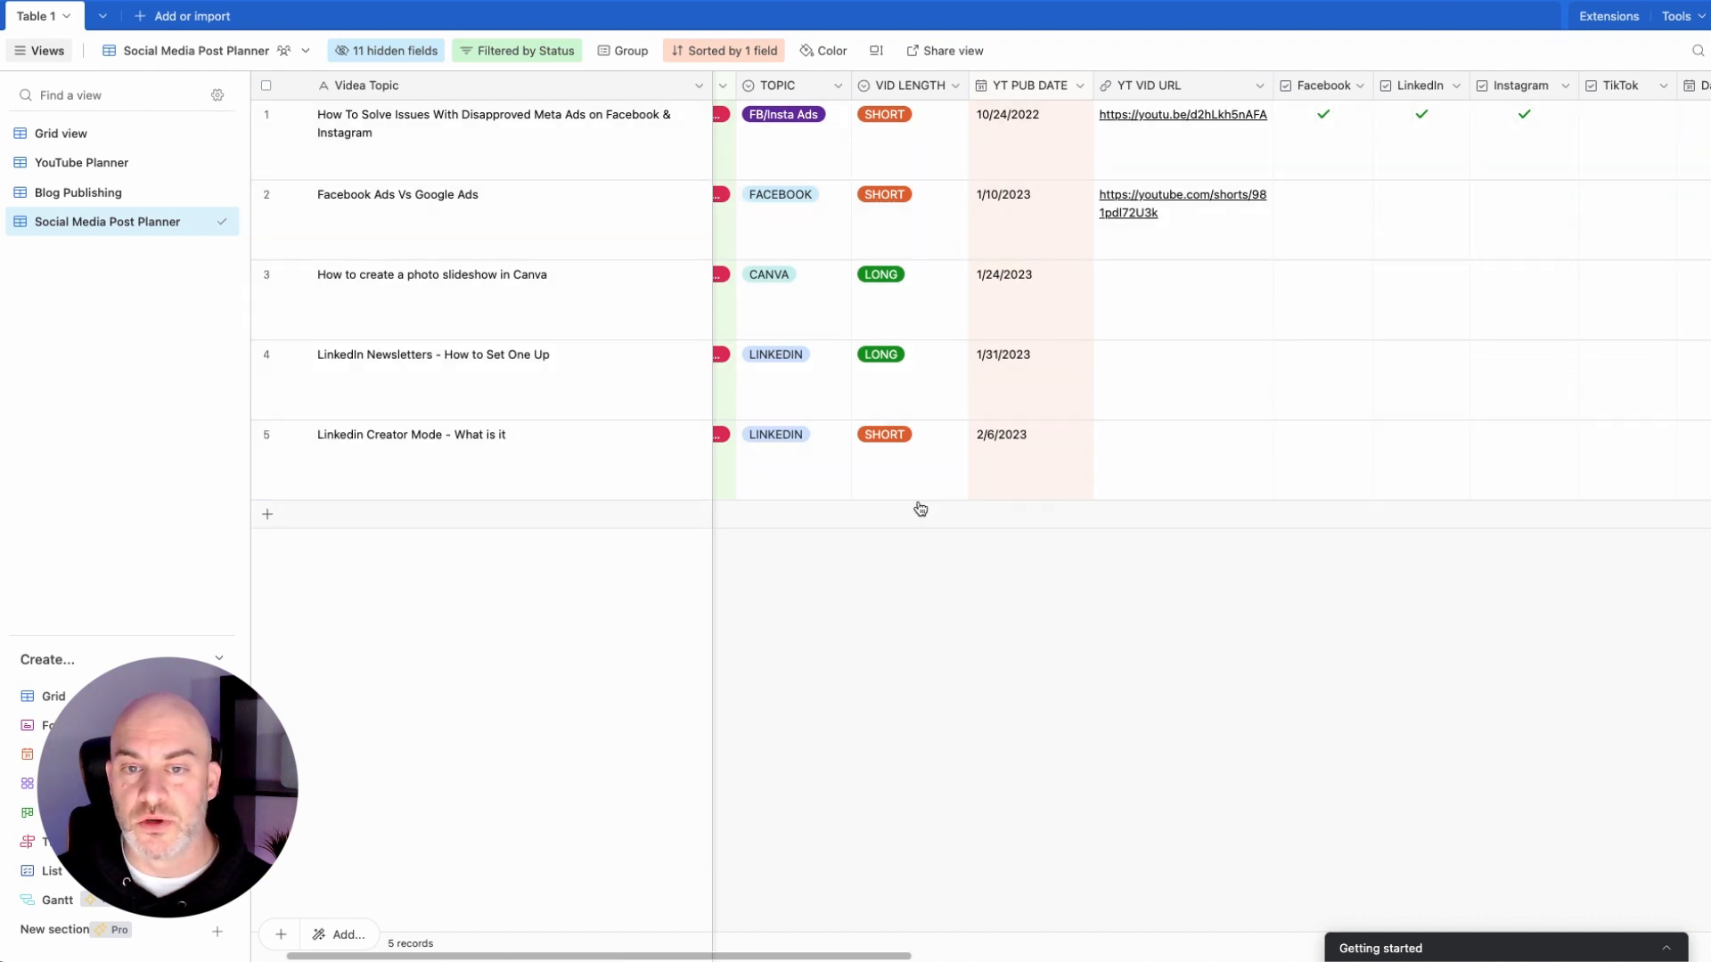
scroll(745, 222, right, 8)
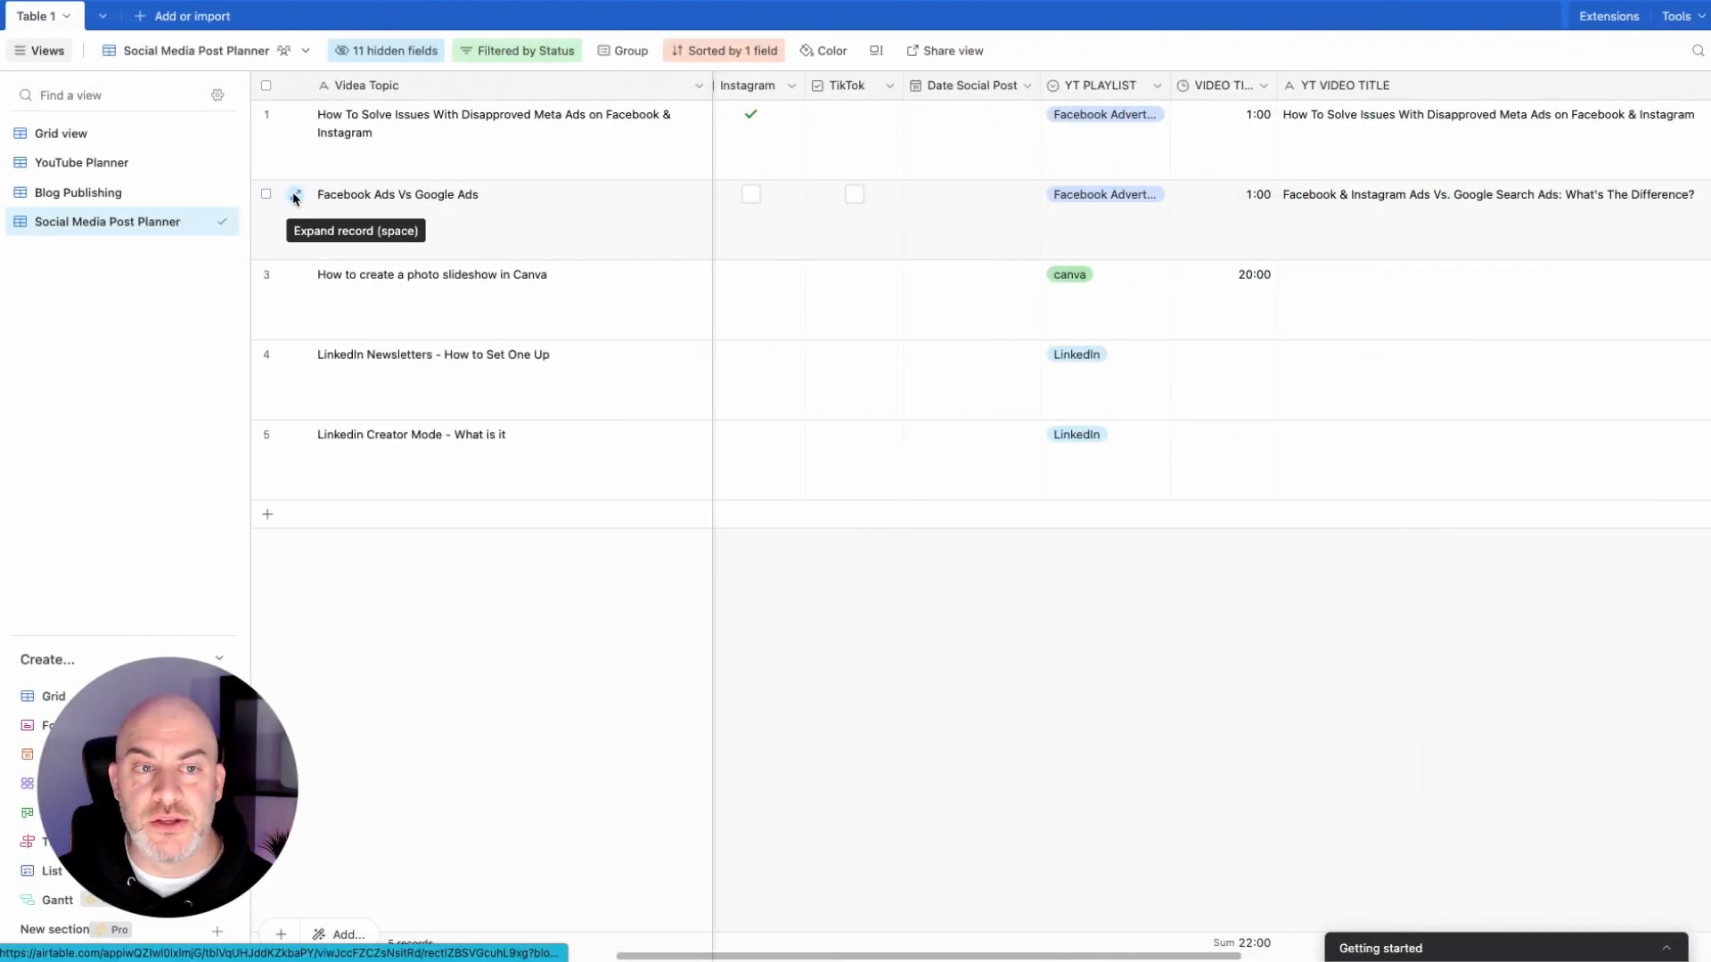
click(295, 198)
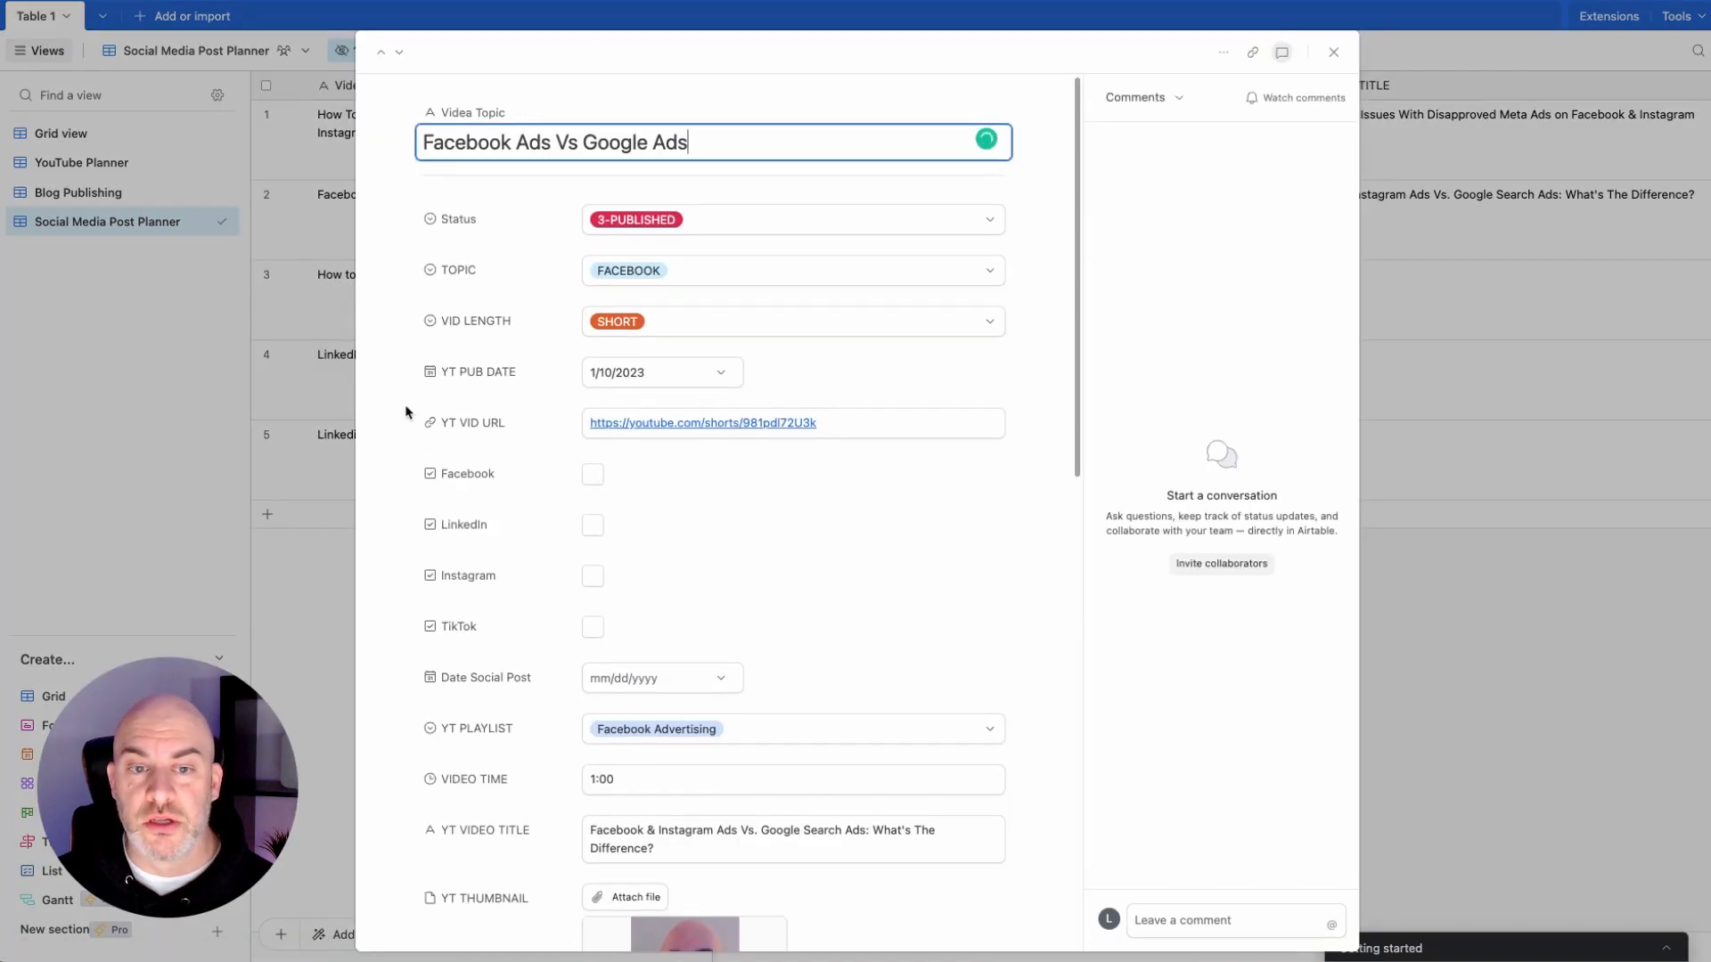
scroll(406, 411, down, 1)
scroll(729, 633, down, 10)
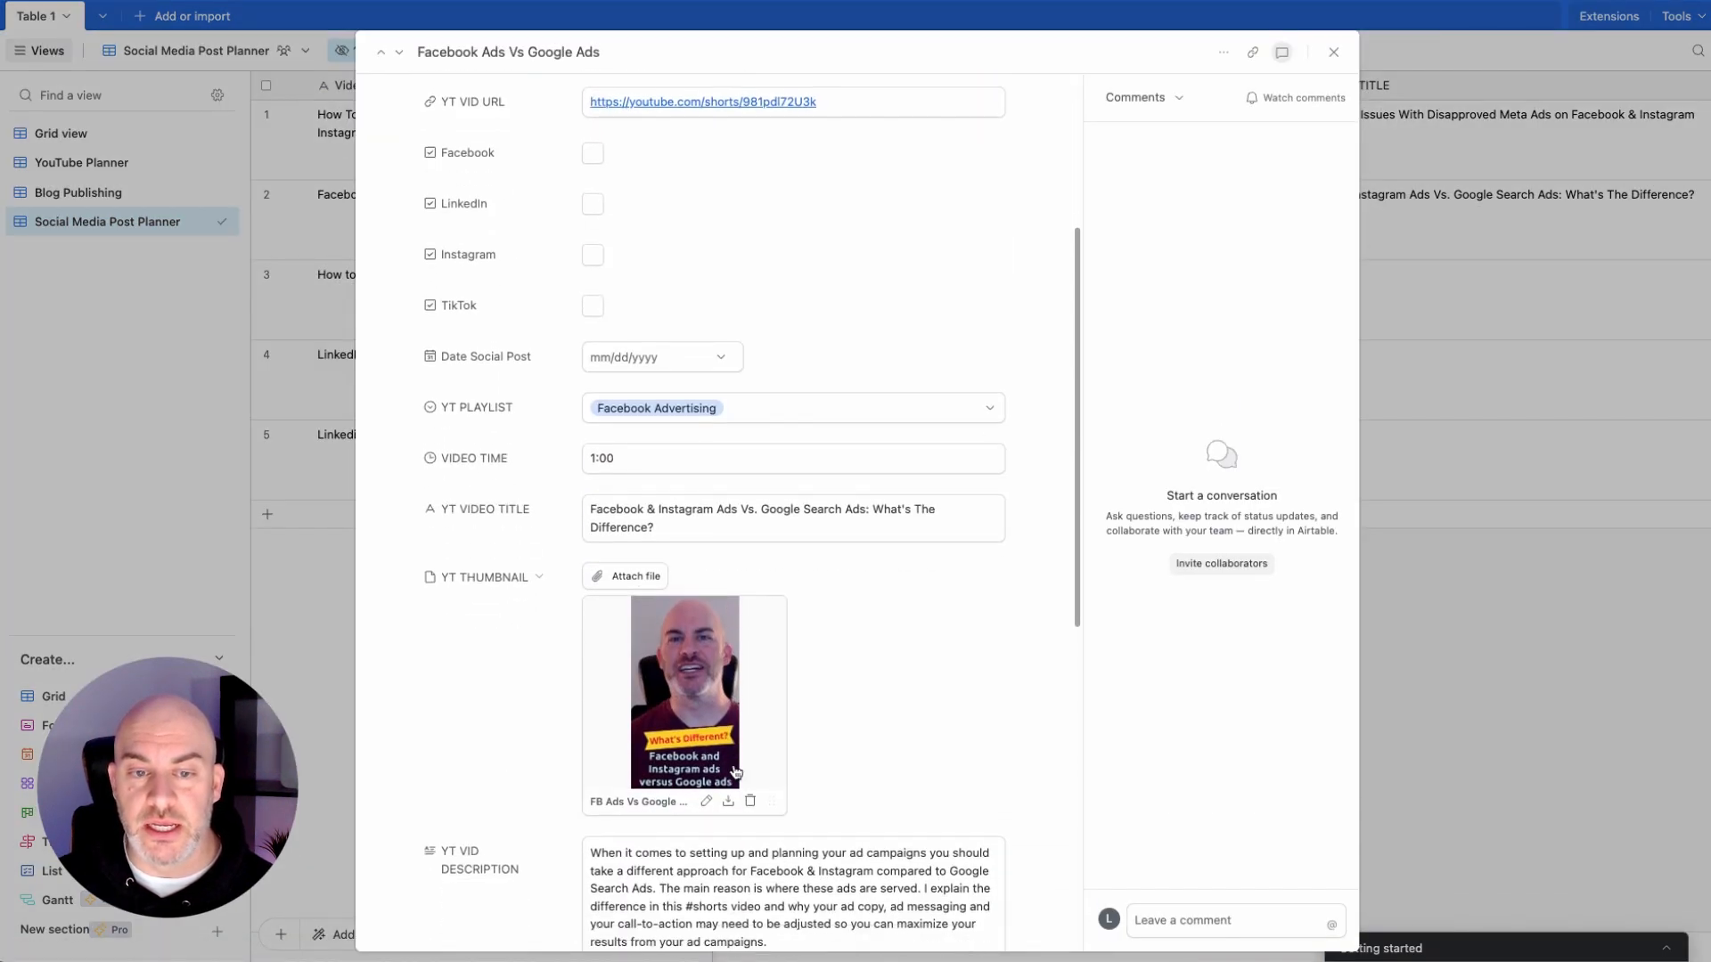
scroll(735, 771, down, 5)
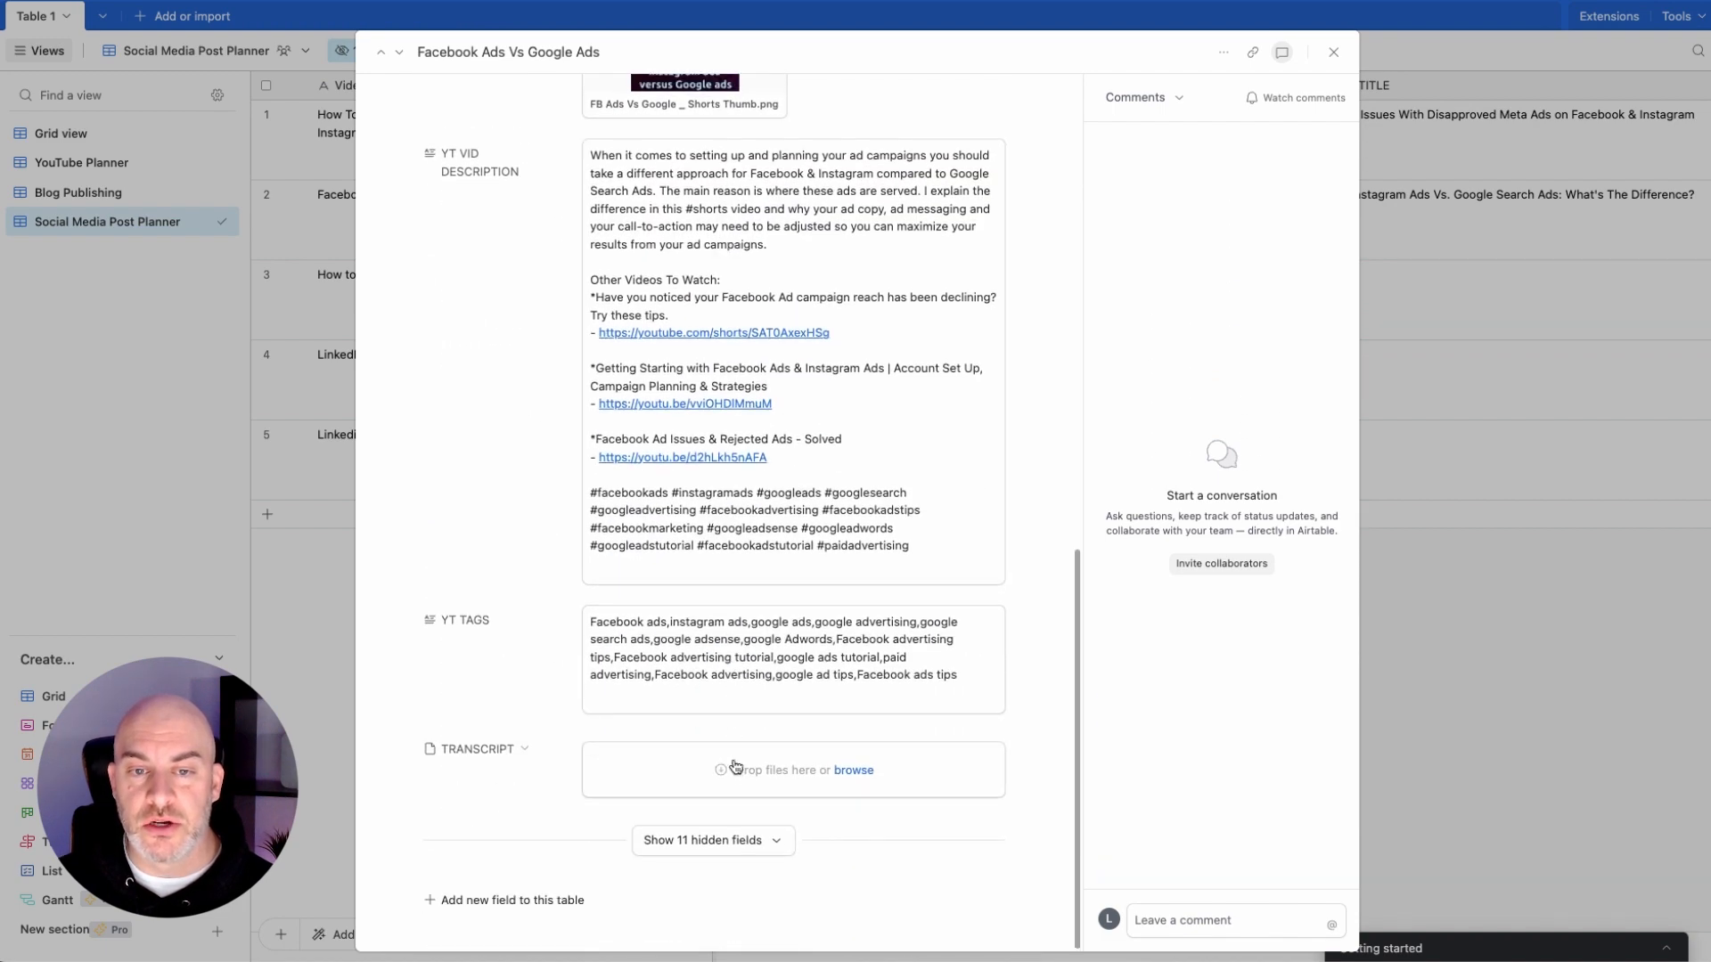
scroll(989, 348, up, 16)
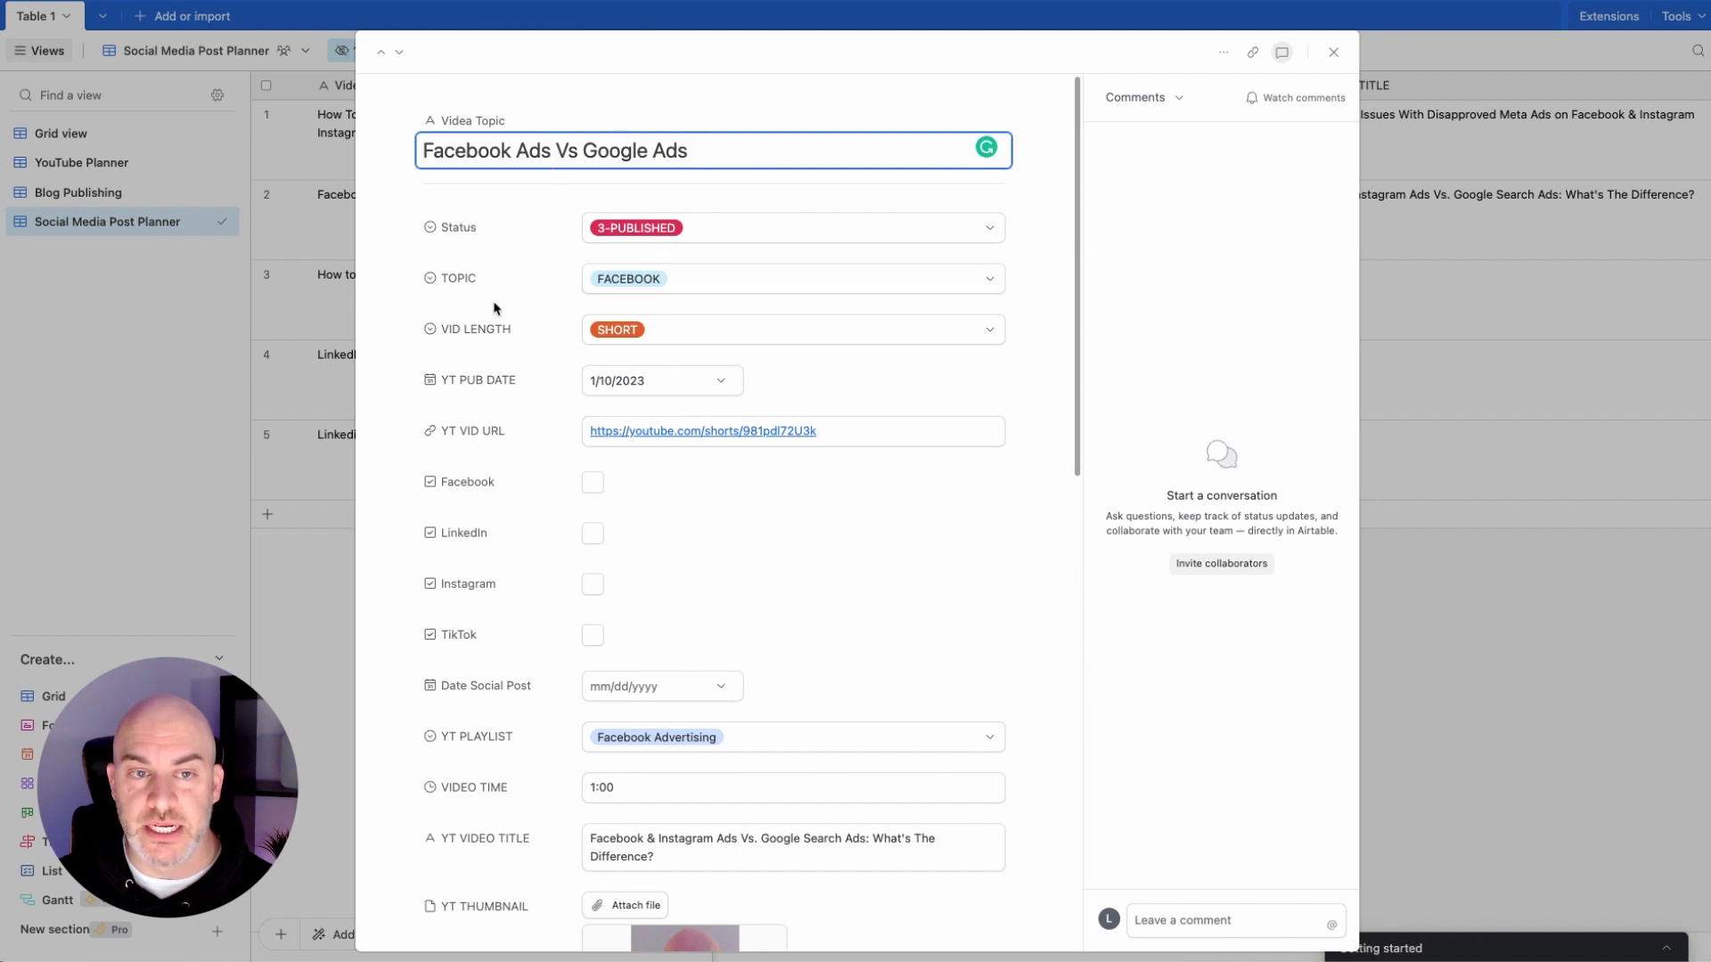
Step: Review the record's social channel checkboxes, Date Social Post, YT VIDEO TITLE, thumbnail, video description and tags
scroll(479, 361, down, 3)
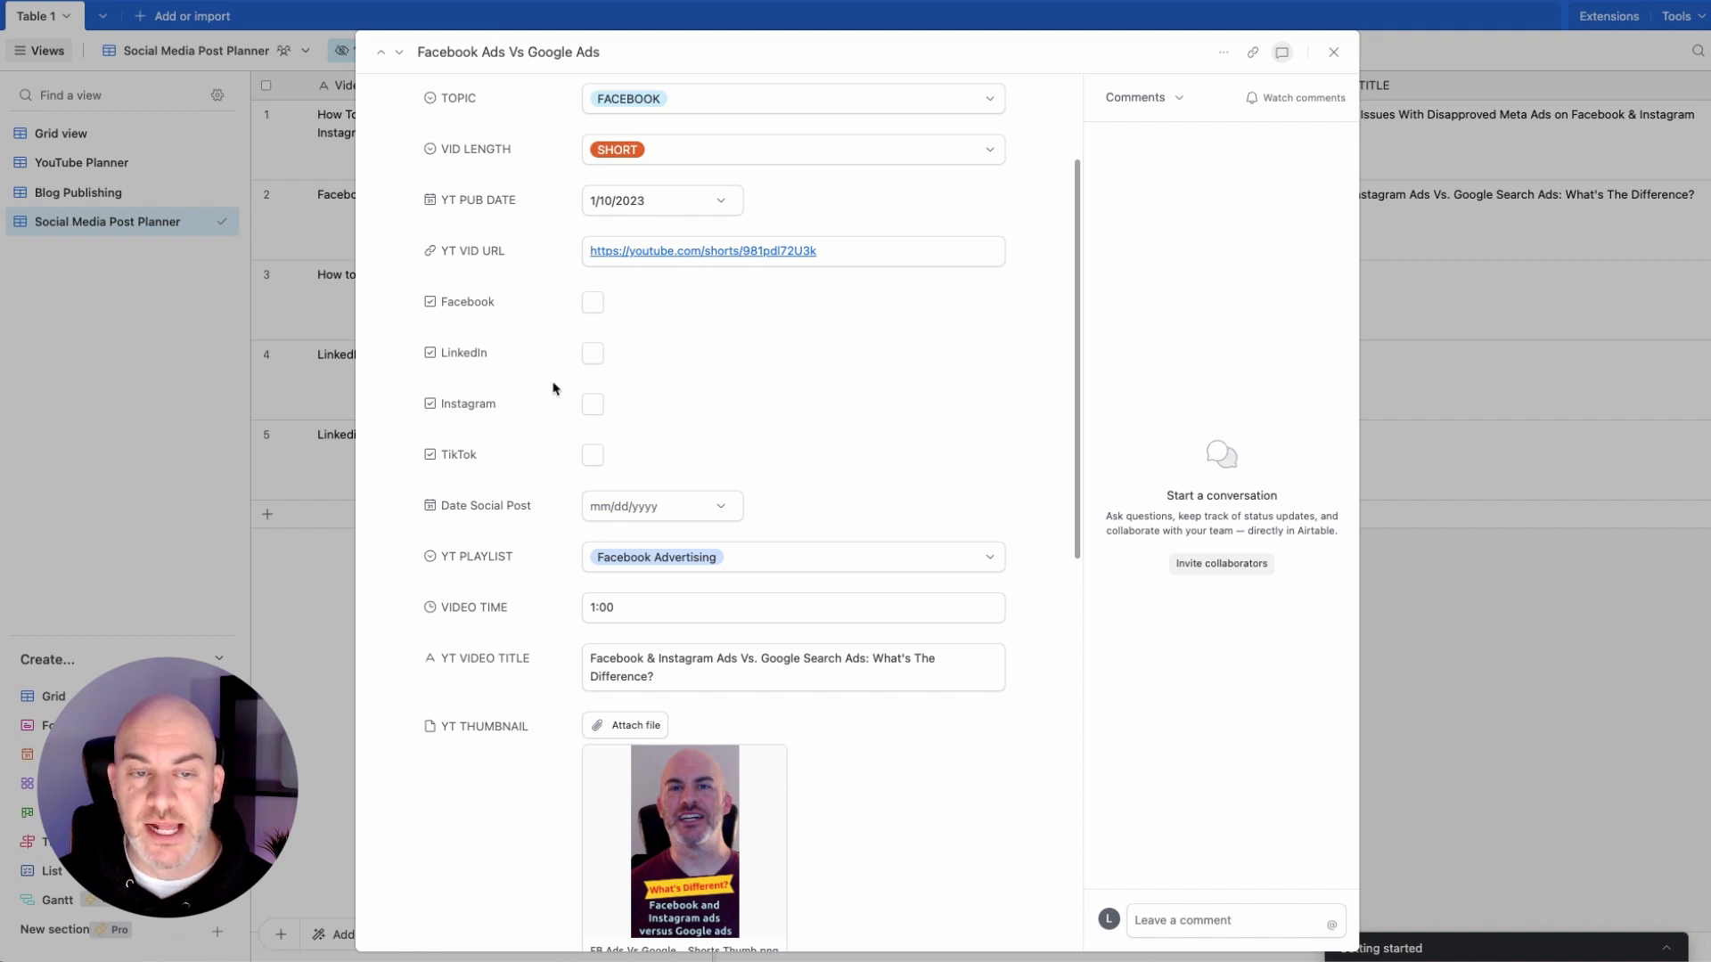
scroll(524, 296, down, 2)
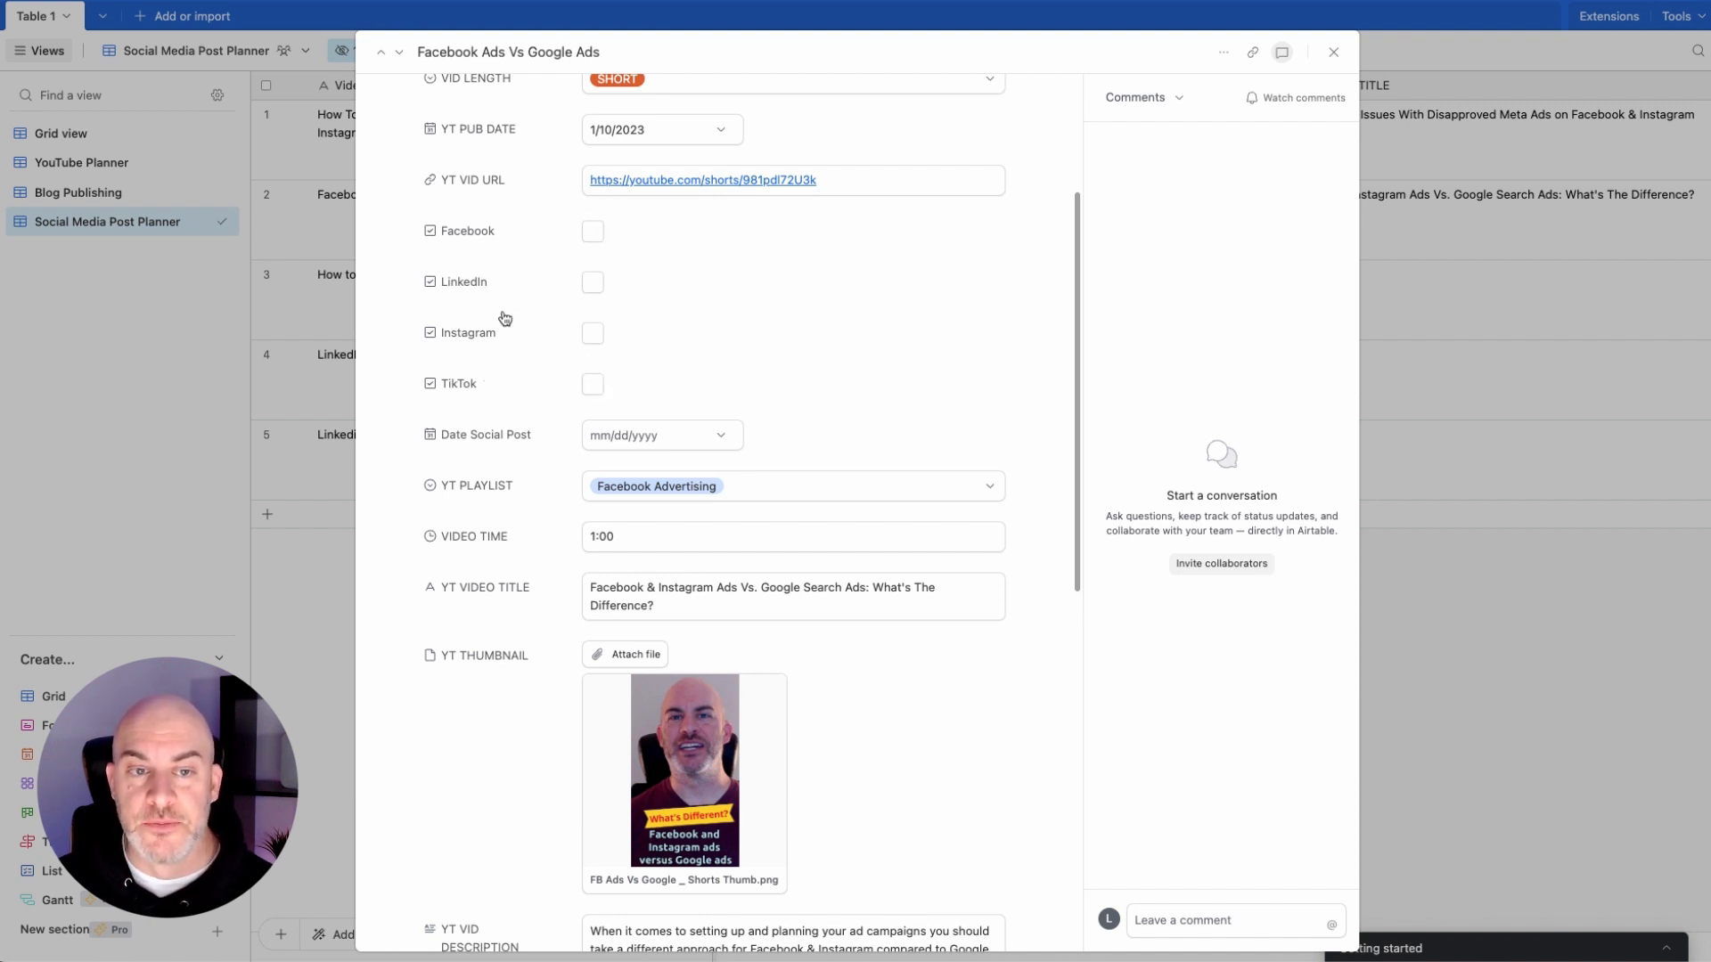
scroll(504, 318, down, 3)
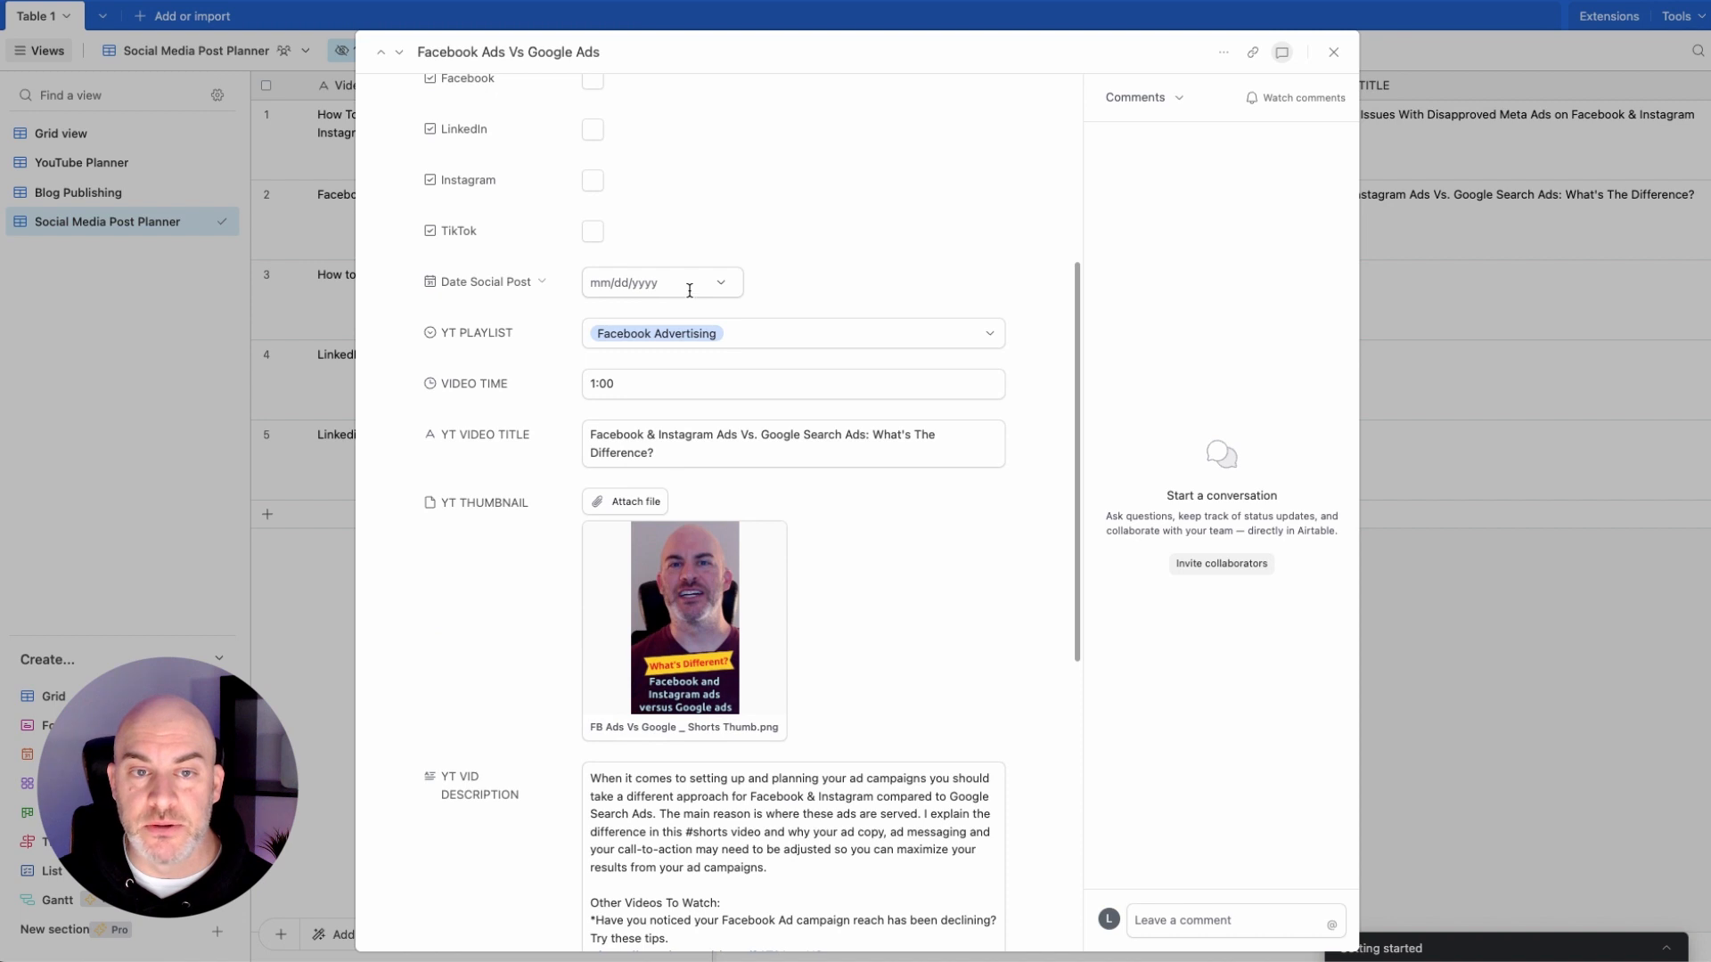
scroll(522, 373, down, 3)
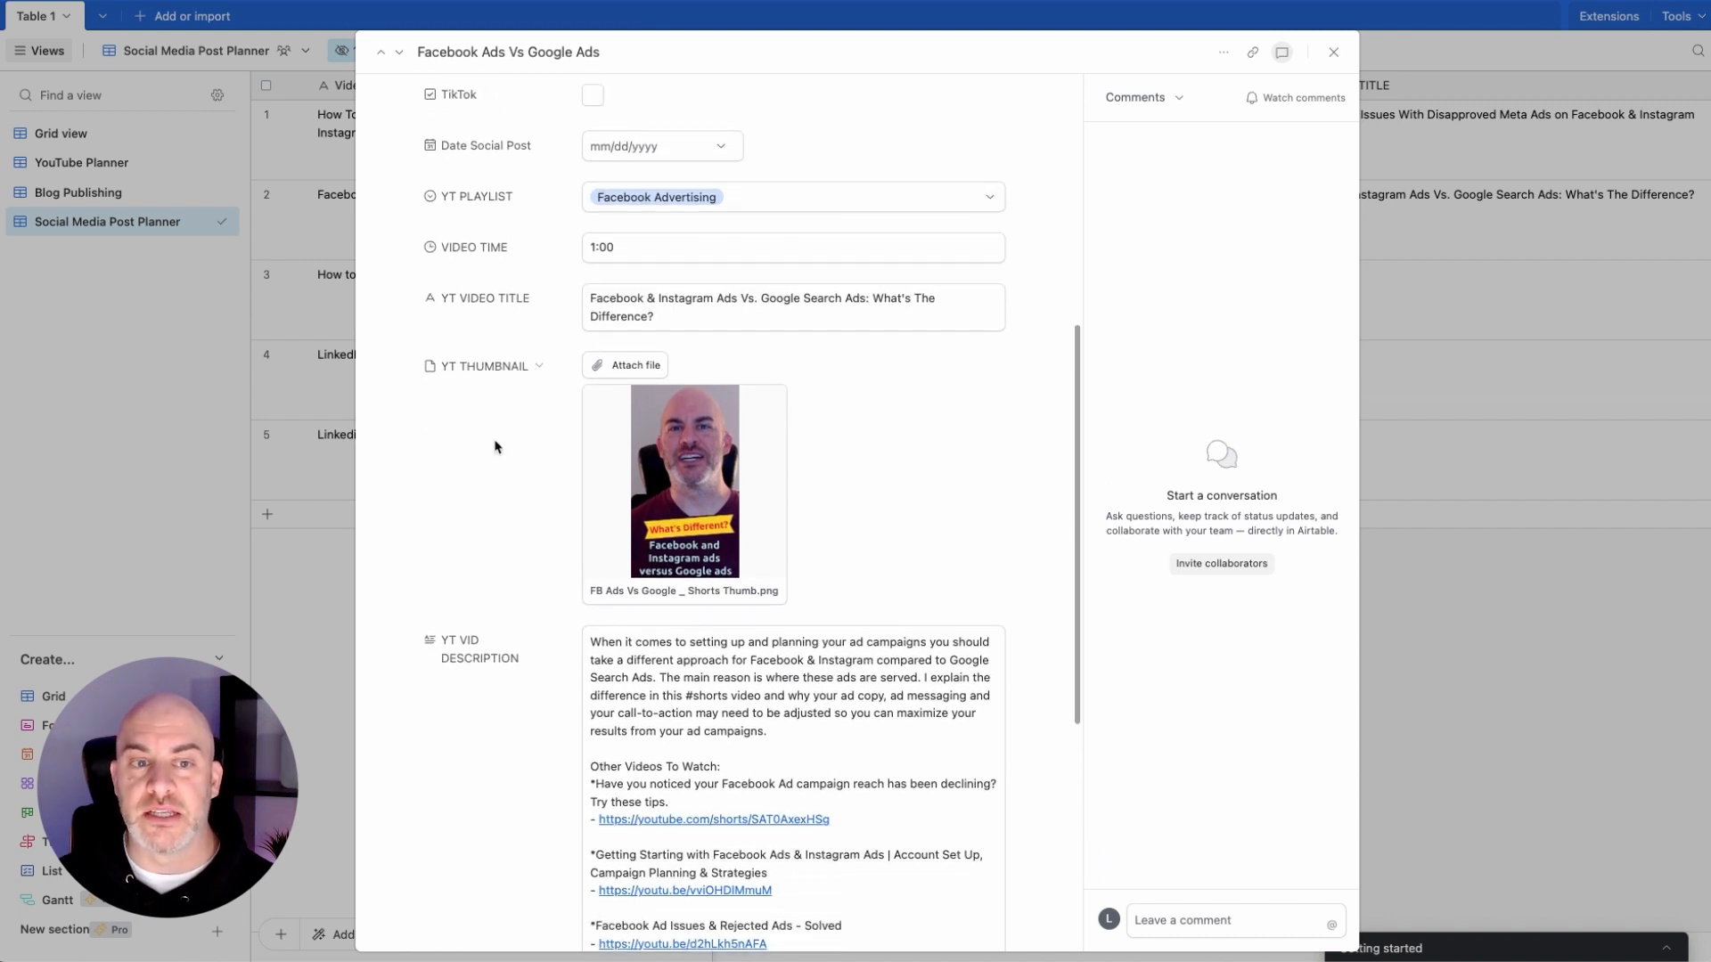
scroll(517, 273, down, 3)
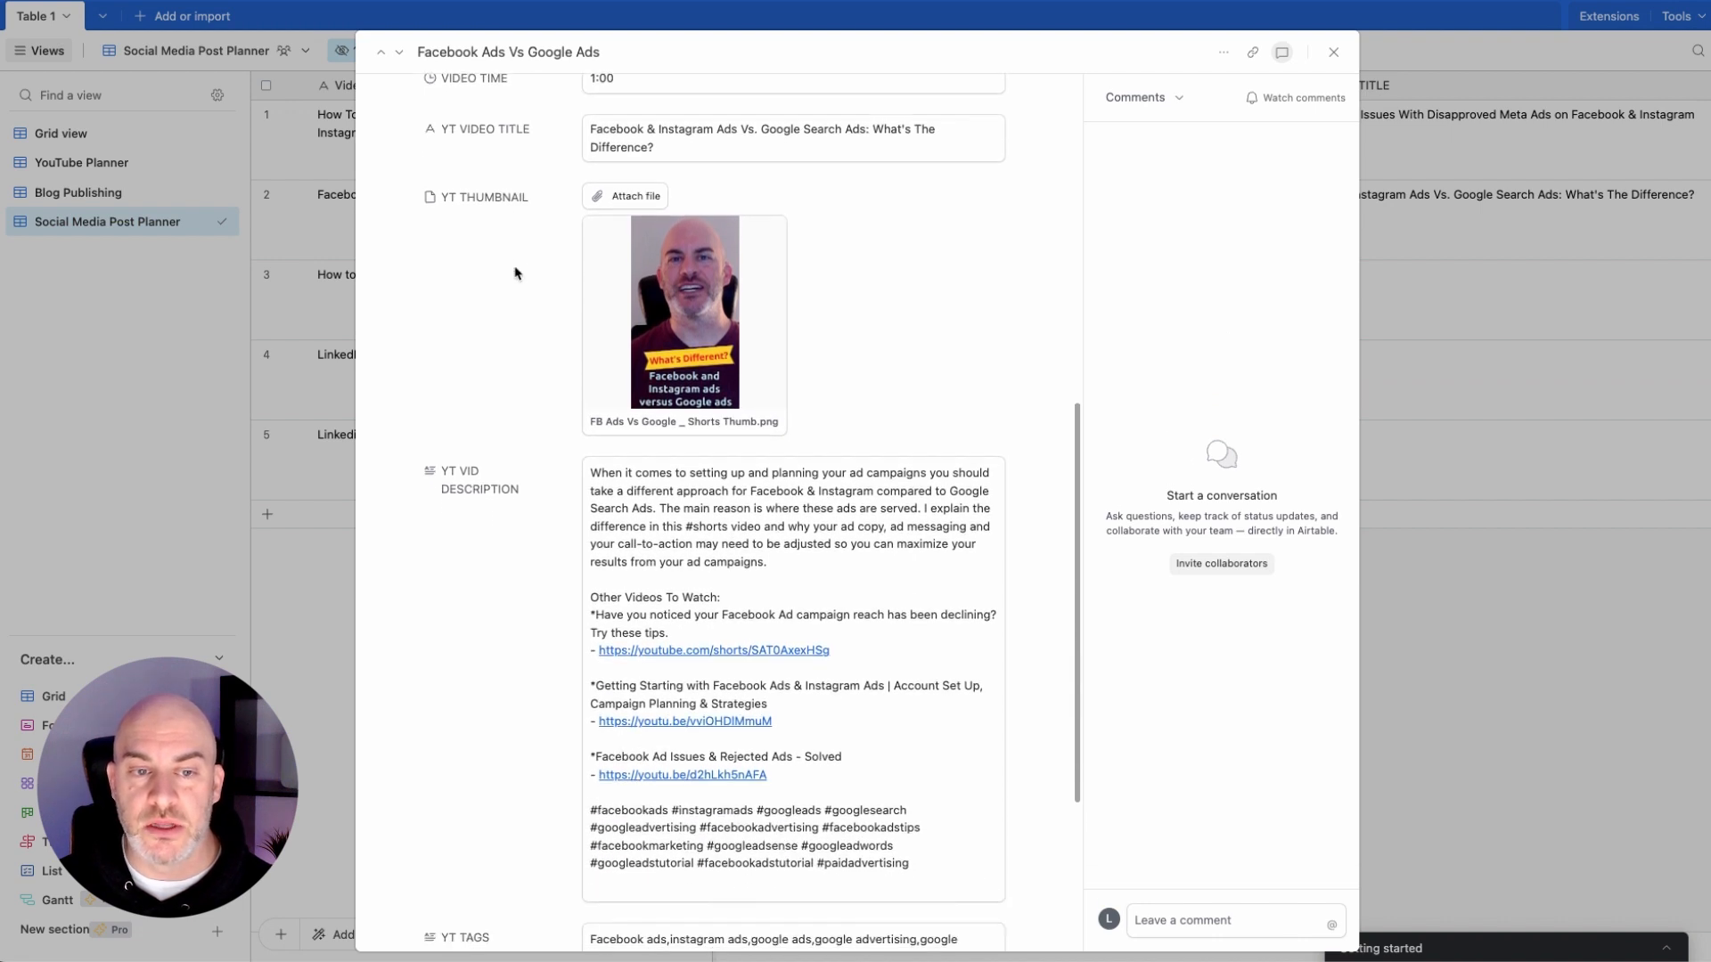
scroll(509, 343, up, 1)
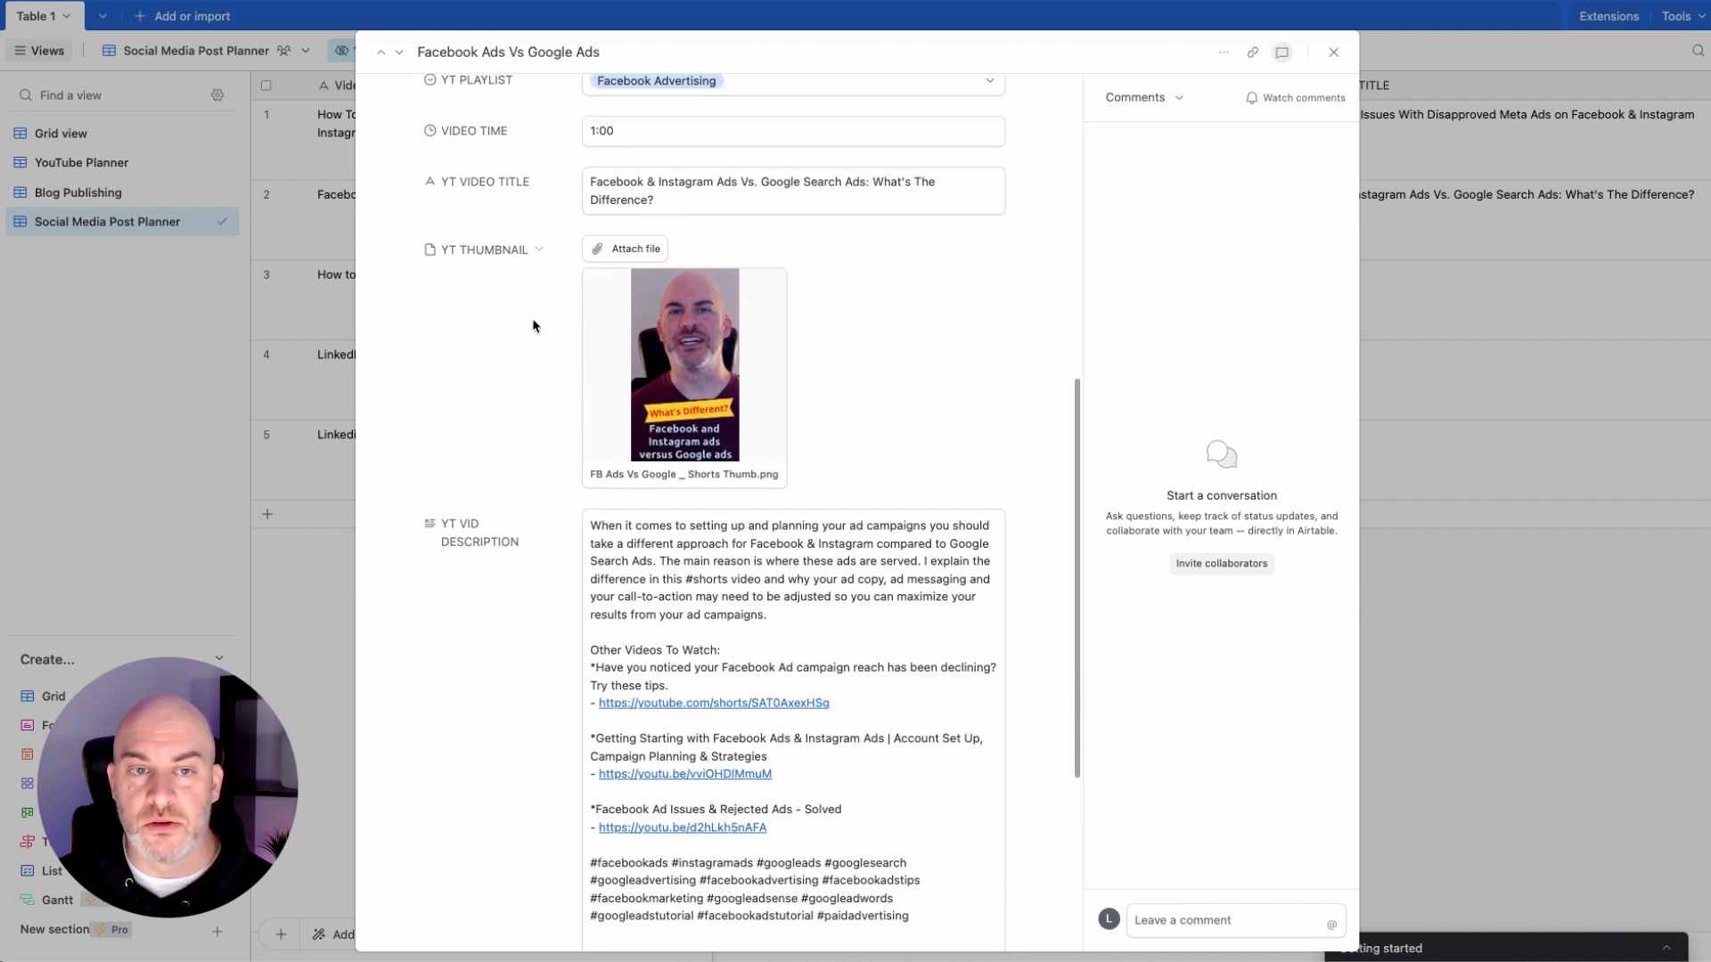
scroll(523, 636, down, 7)
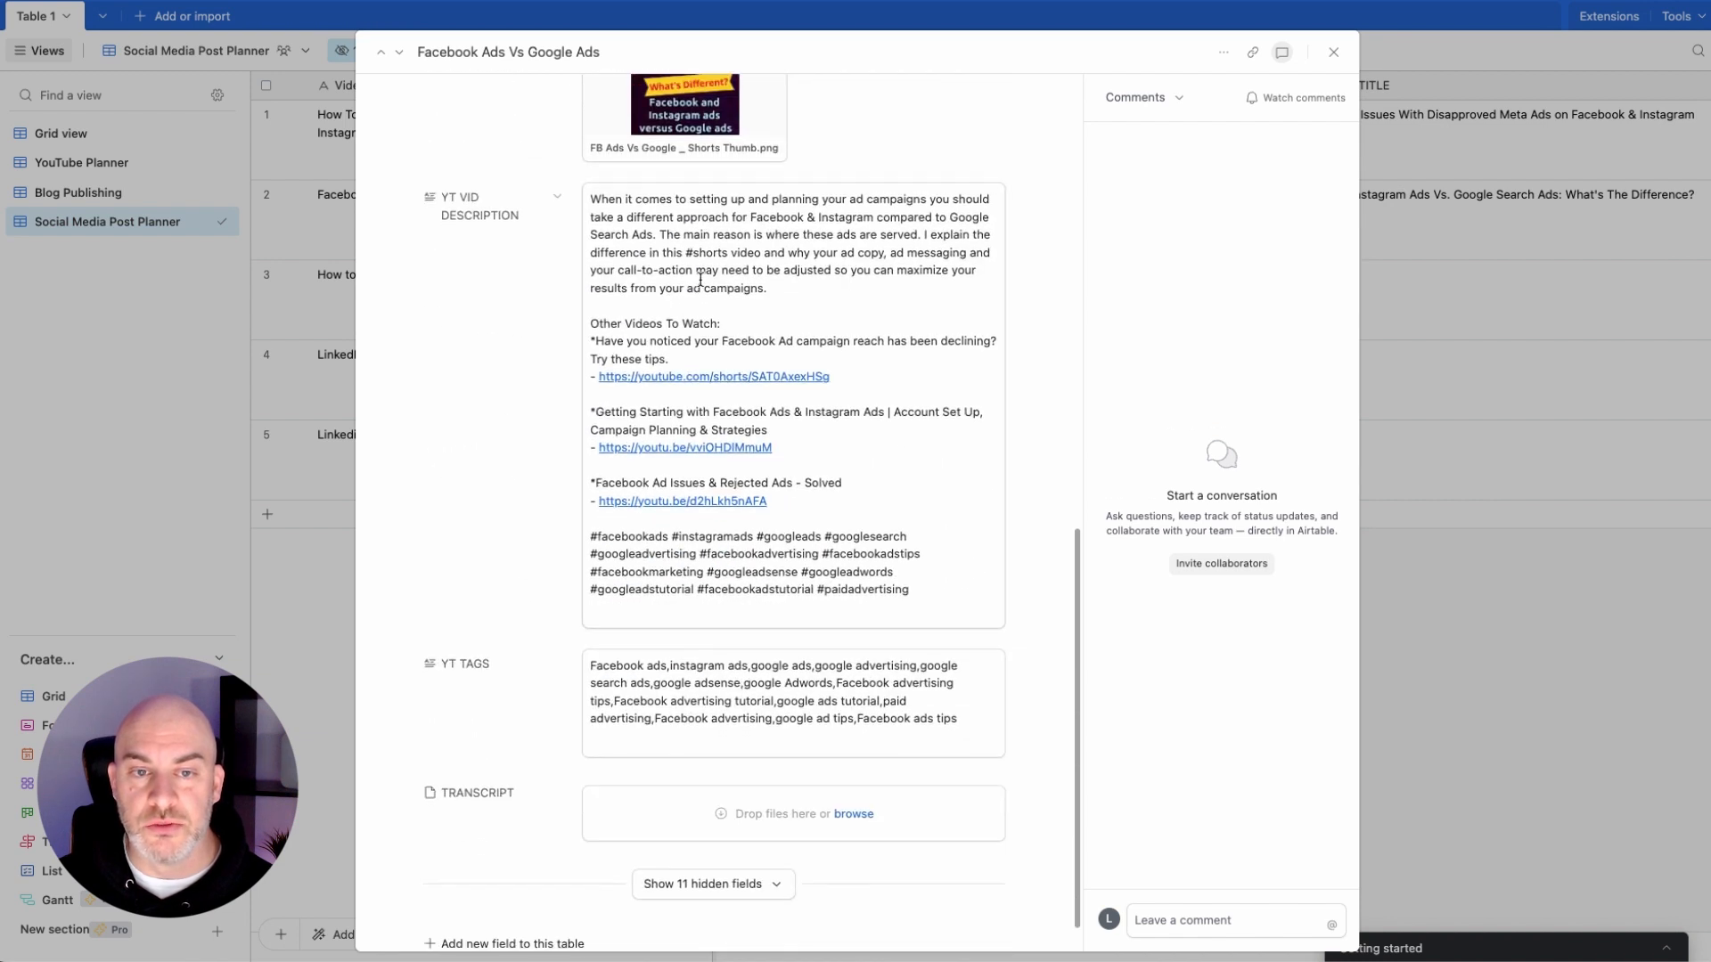
scroll(670, 529, down, 1)
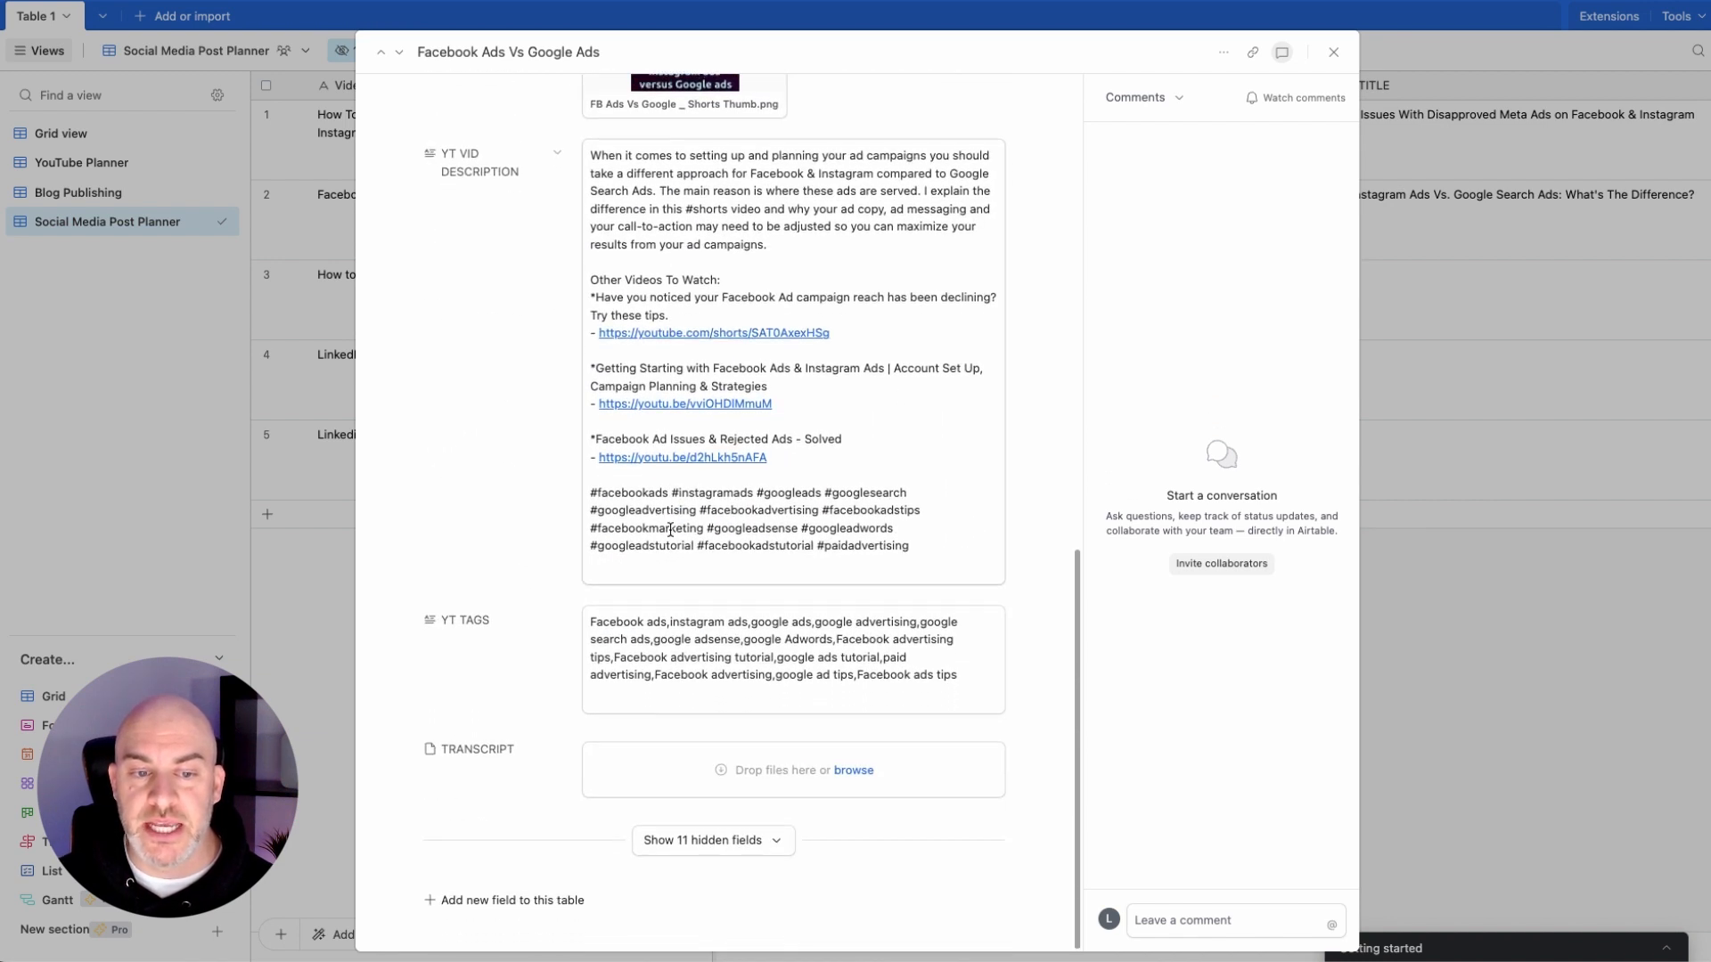
Step: Highlight the opening paragraph of the record's YT VID DESCRIPTION as the text to reuse, and clear the selection
scroll(670, 530, up, 7)
drag(772, 551, 581, 459)
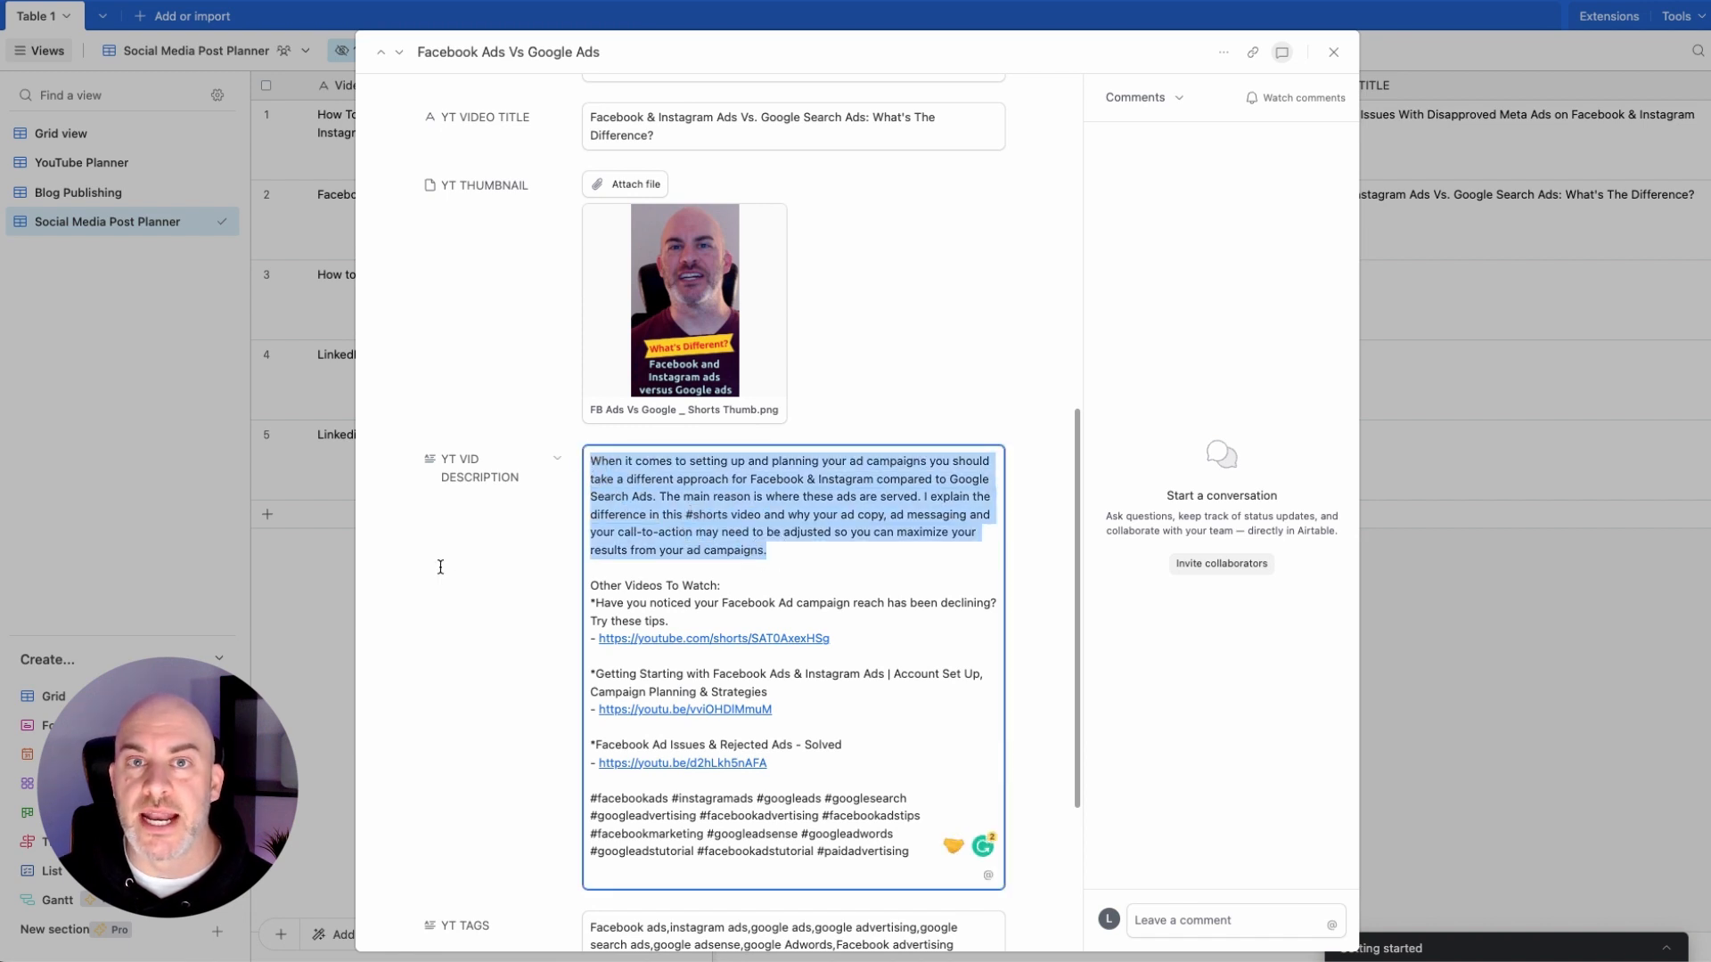
click(437, 610)
Step: Look through the record's hidden fields from PRIORITY to Blog Thumb, collapse them and close the record
scroll(437, 612, down, 7)
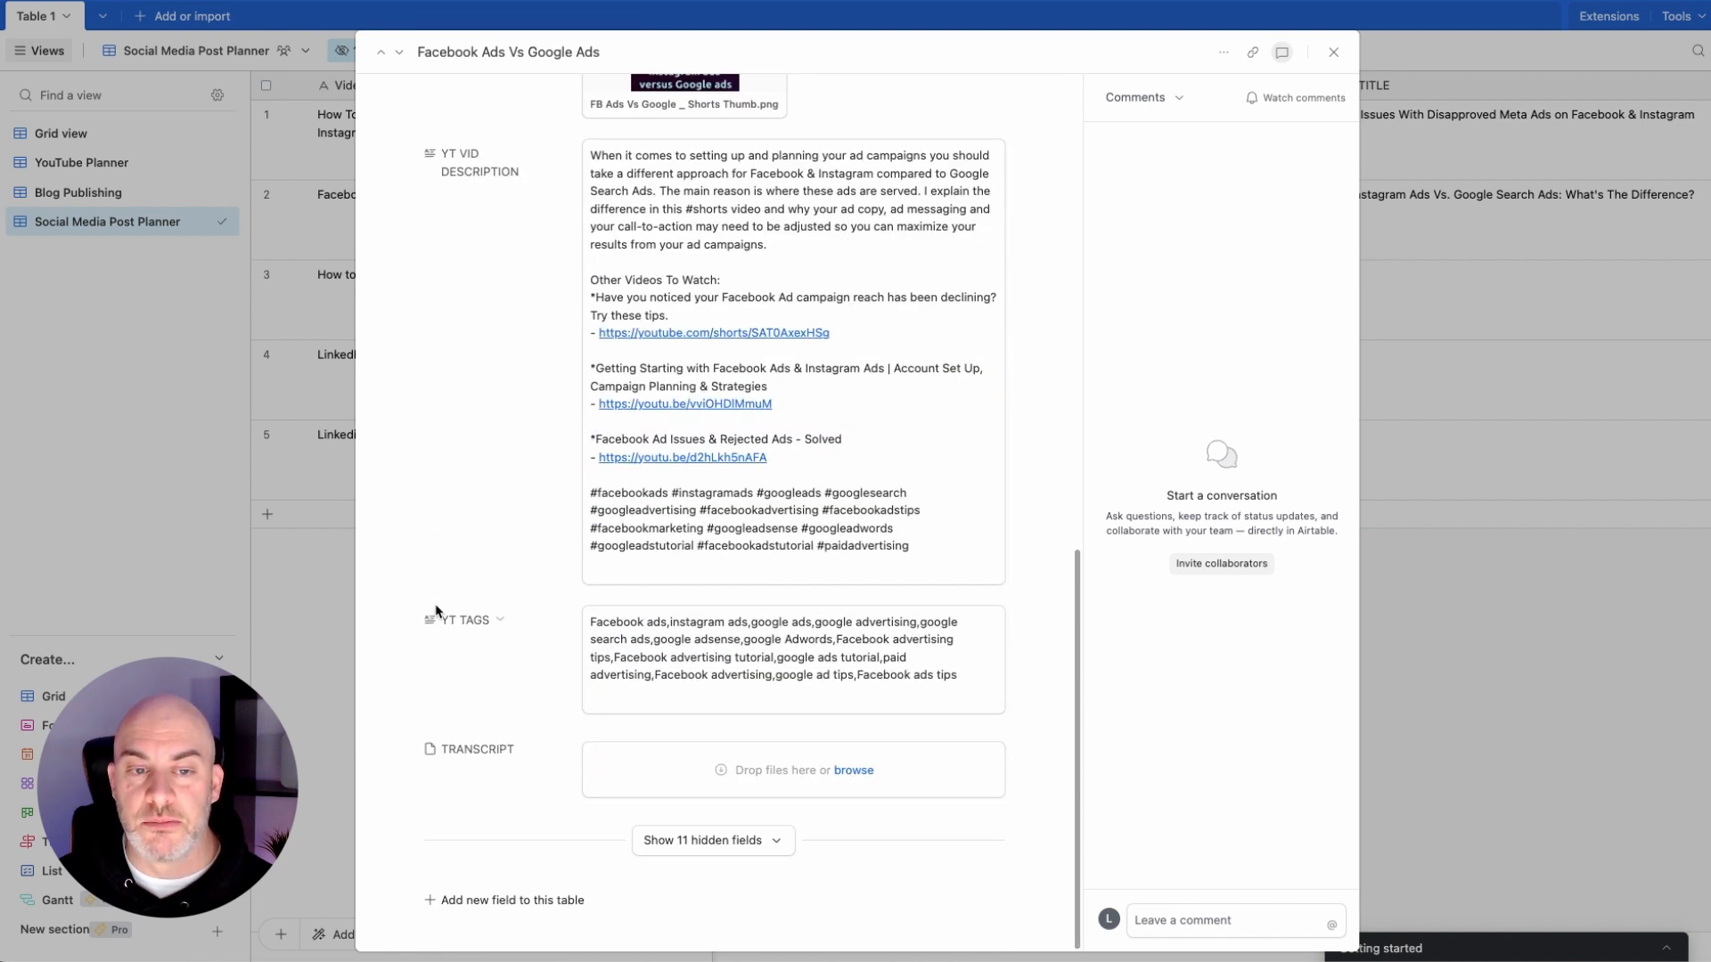
click(775, 846)
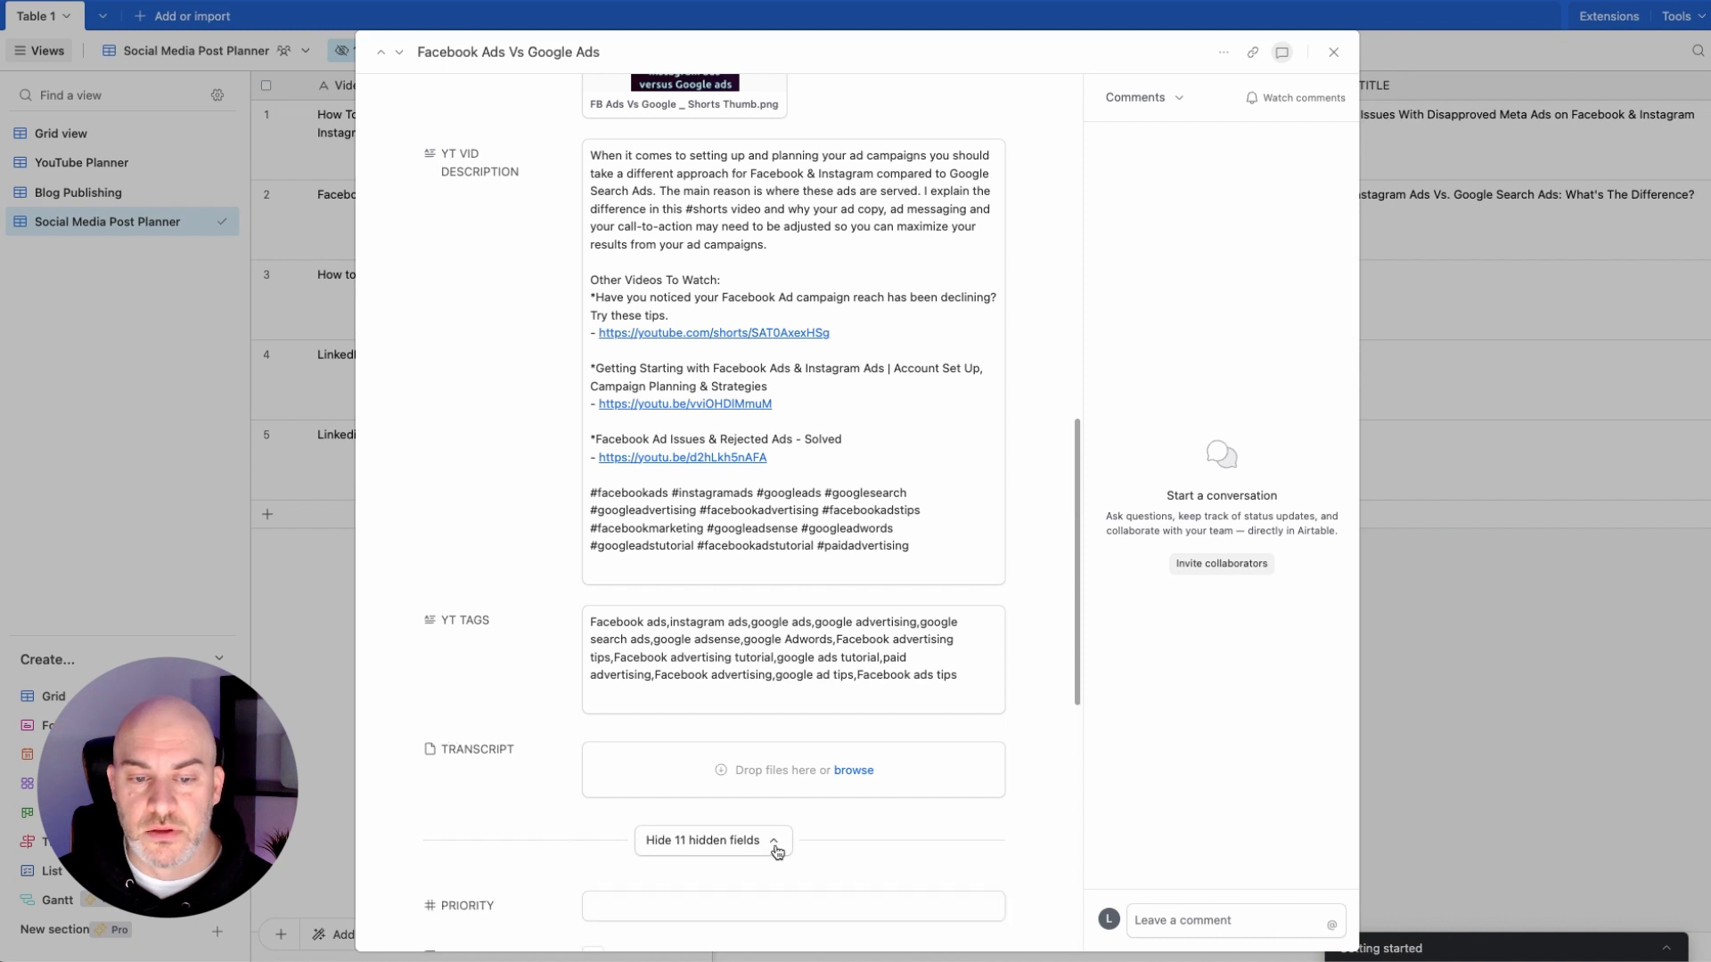
scroll(472, 813, down, 8)
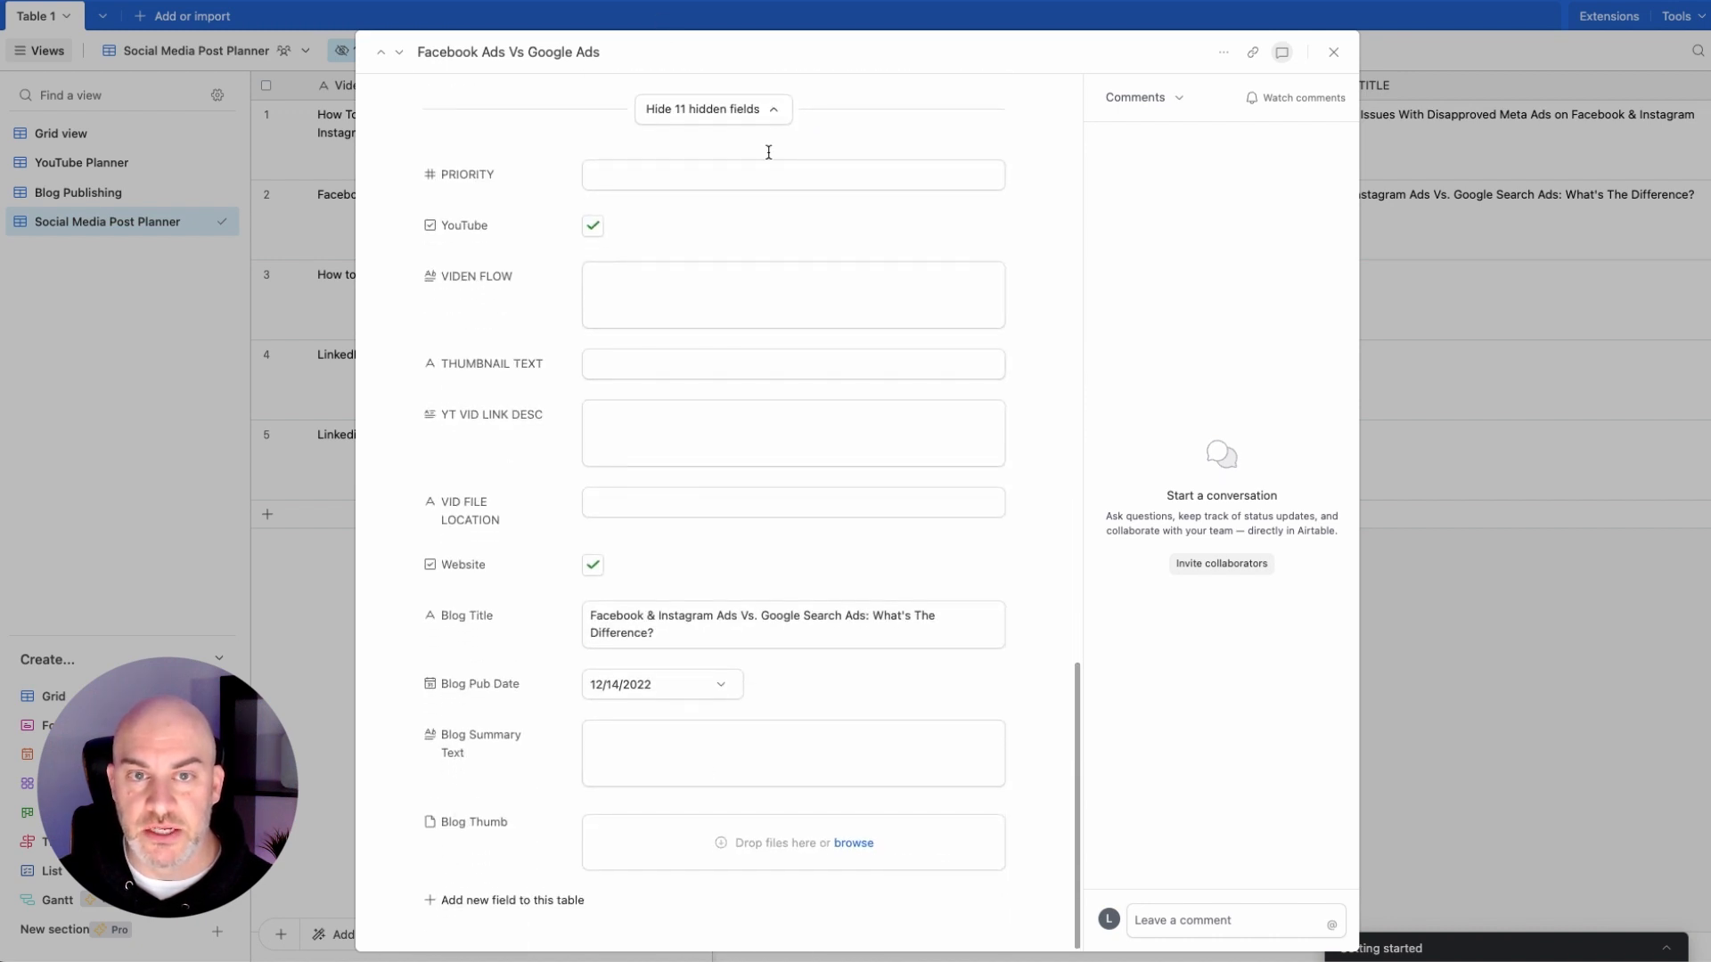
click(775, 111)
scroll(891, 152, up, 10)
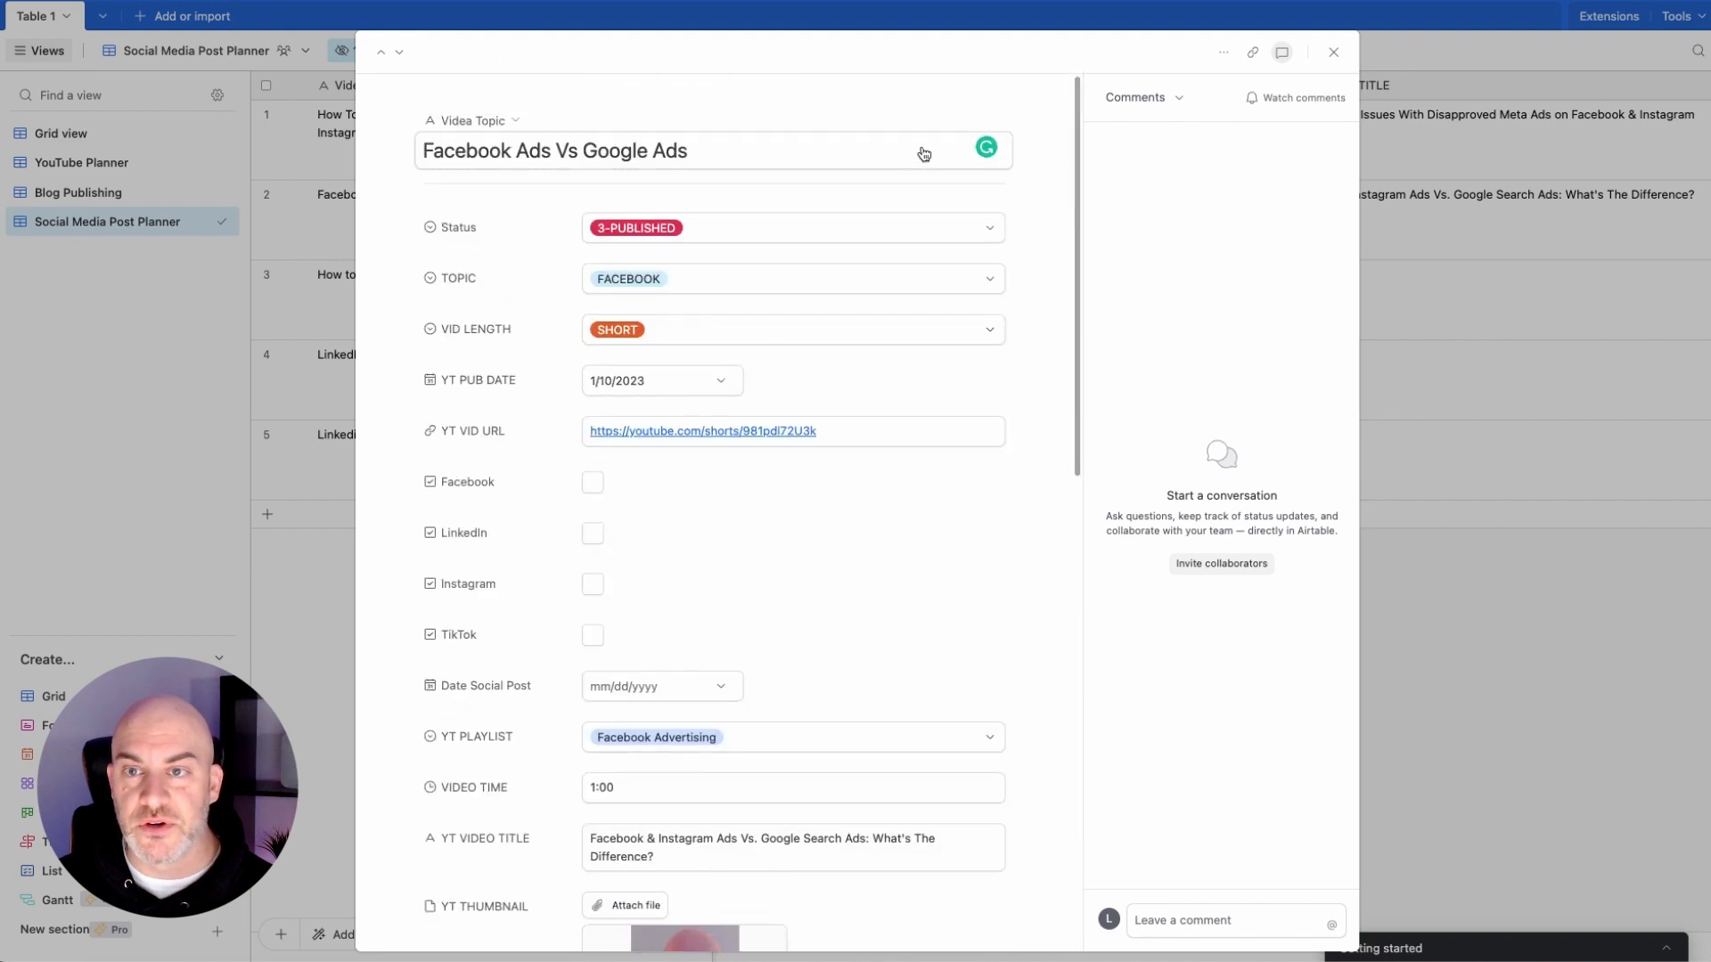
click(1334, 53)
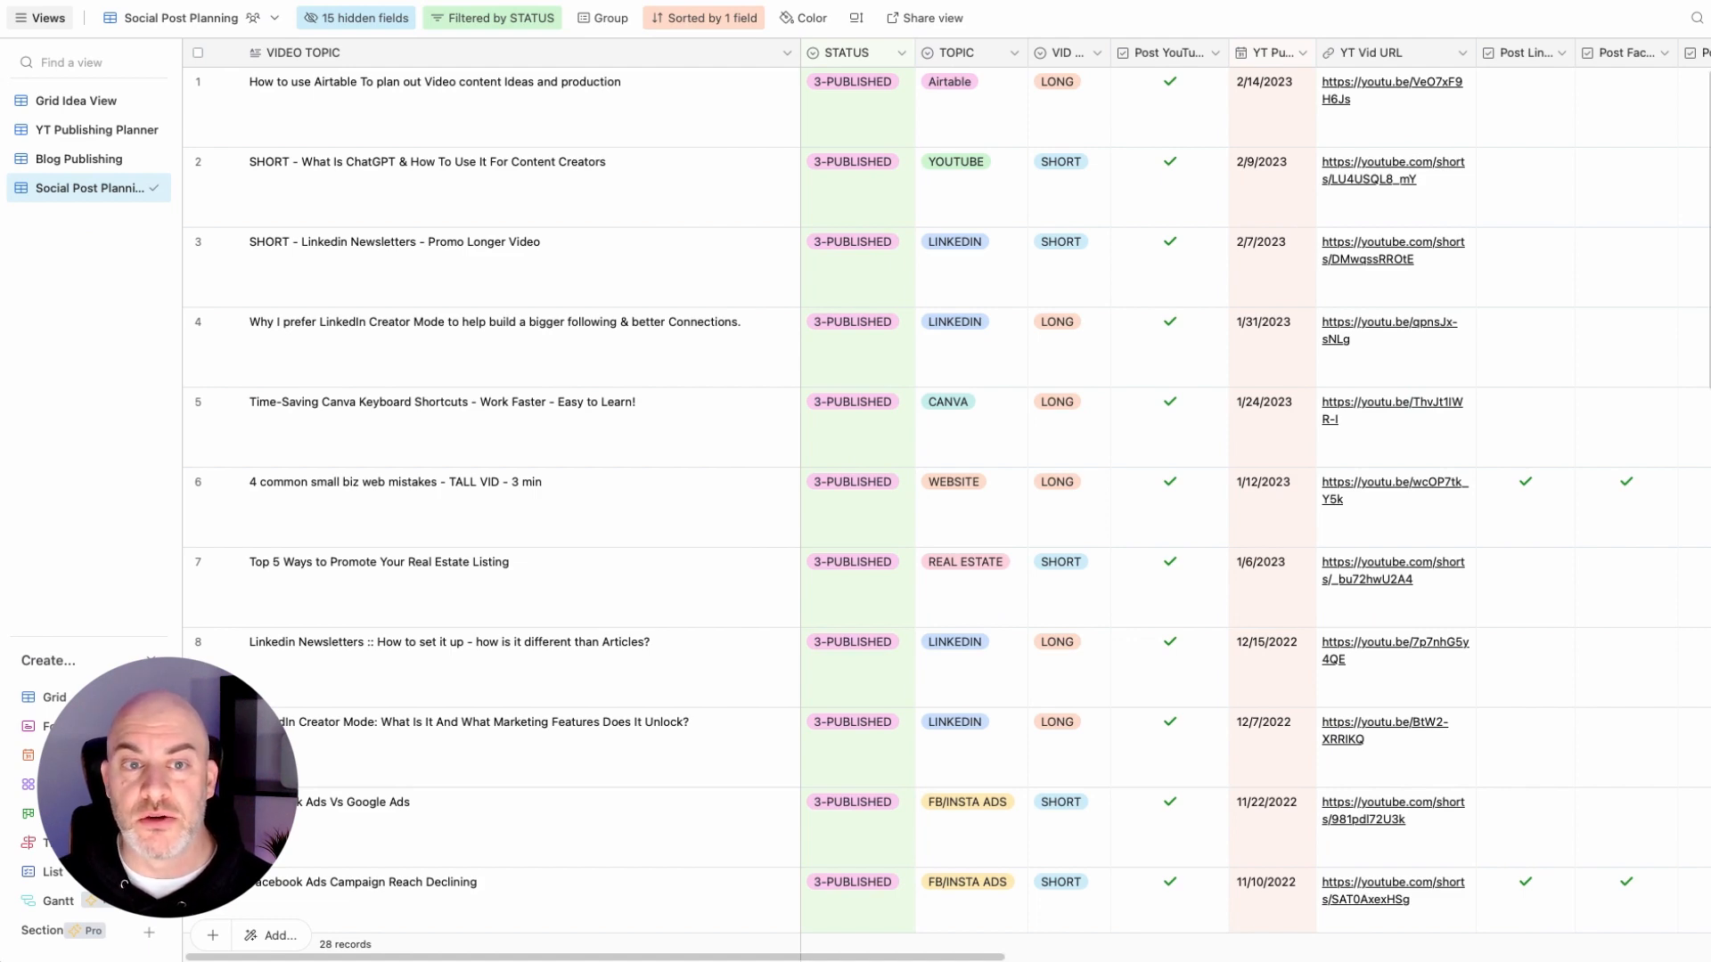
Step: Examine the Social Post Planning view's published videos, their YouTube links, social channel checkmarks, post dates, titles and thumbnails
scroll(944, 499, right, 10)
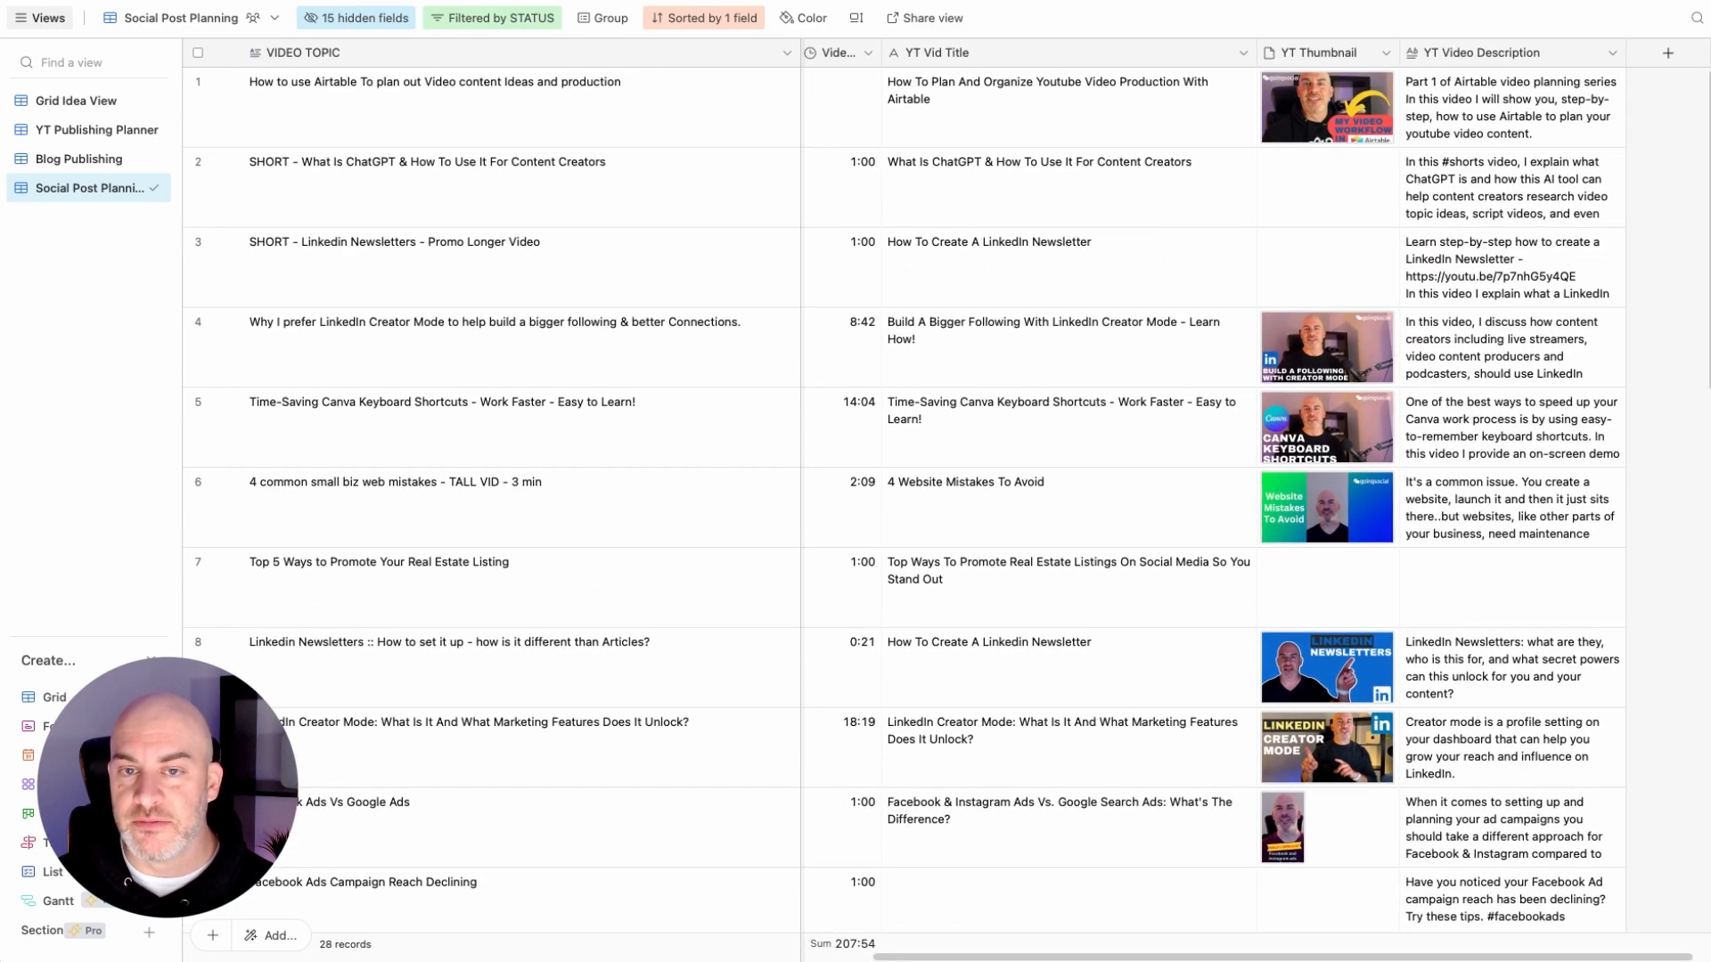
scroll(944, 499, down, 5)
scroll(945, 498, left, 5)
scroll(944, 499, down, 10)
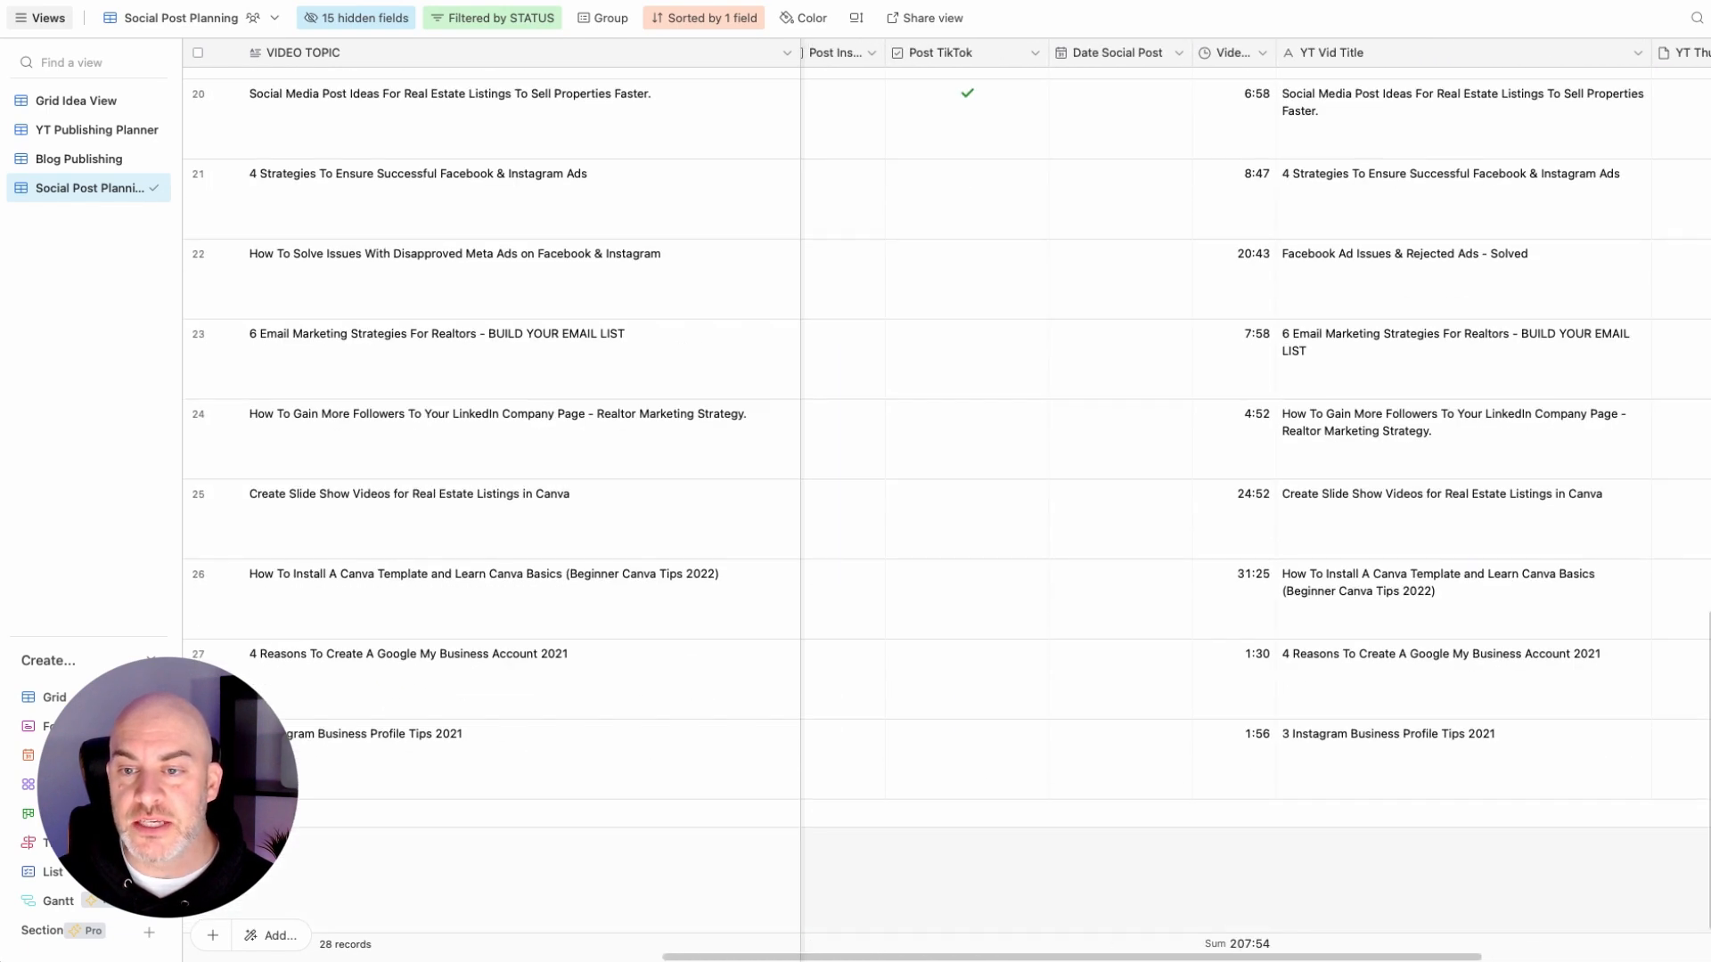
scroll(945, 499, left, 5)
scroll(944, 499, up, 10)
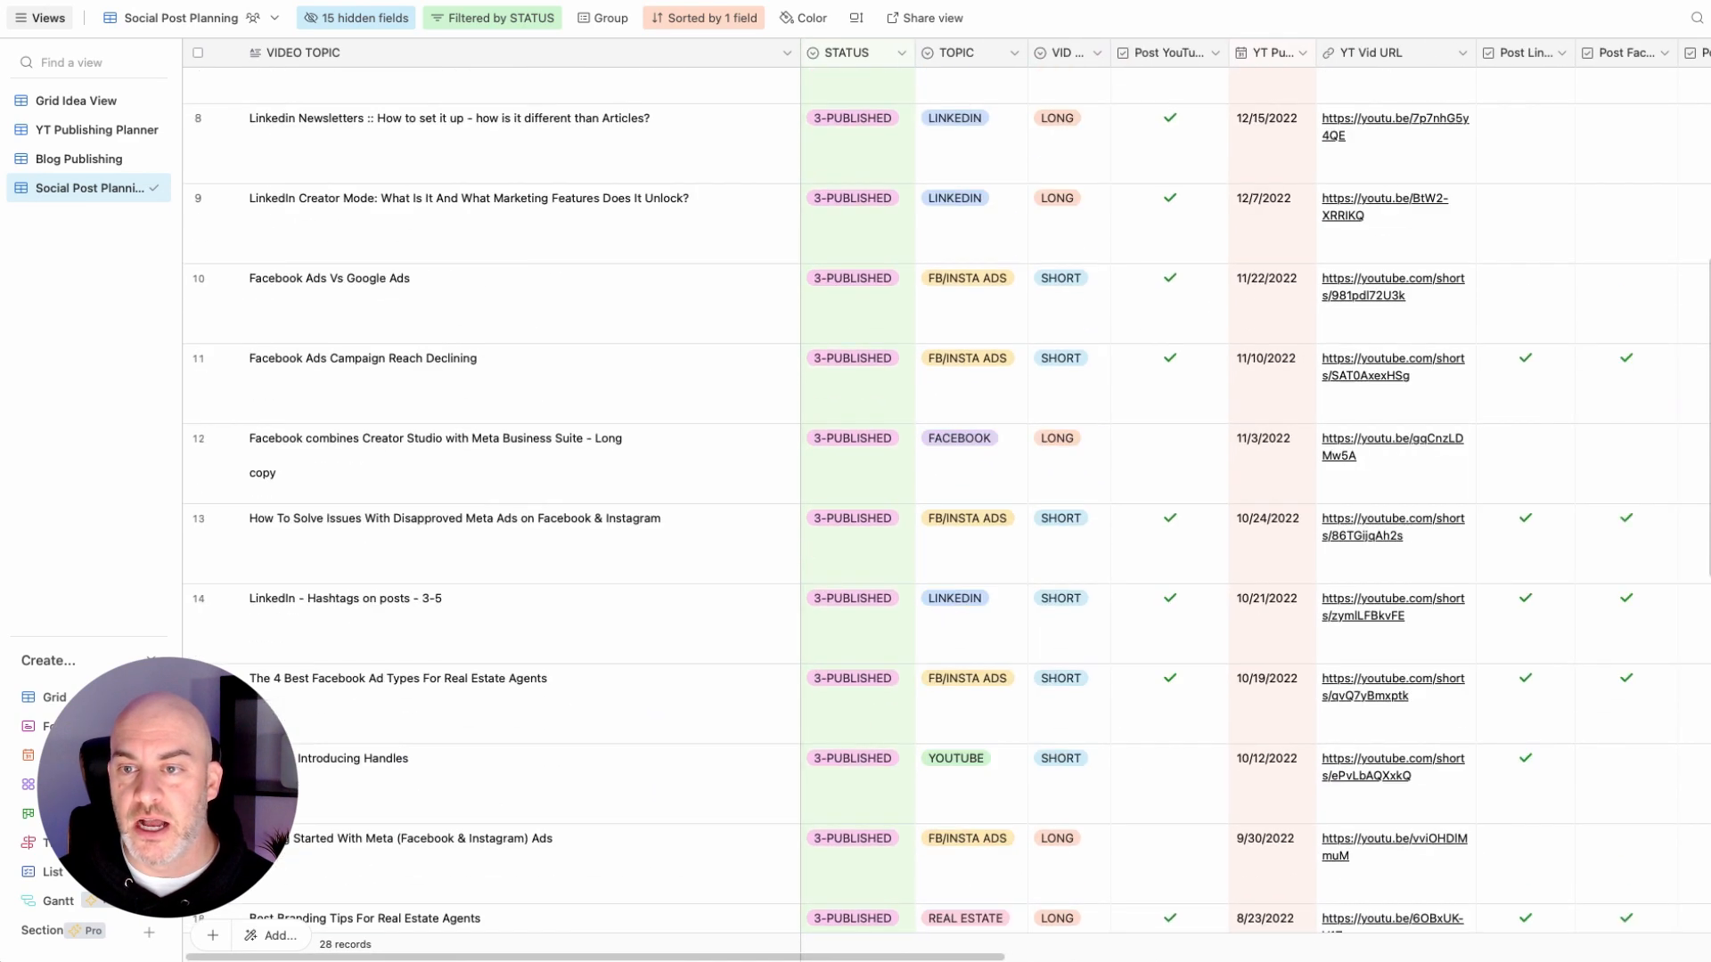
scroll(944, 499, up, 5)
scroll(944, 499, right, 4)
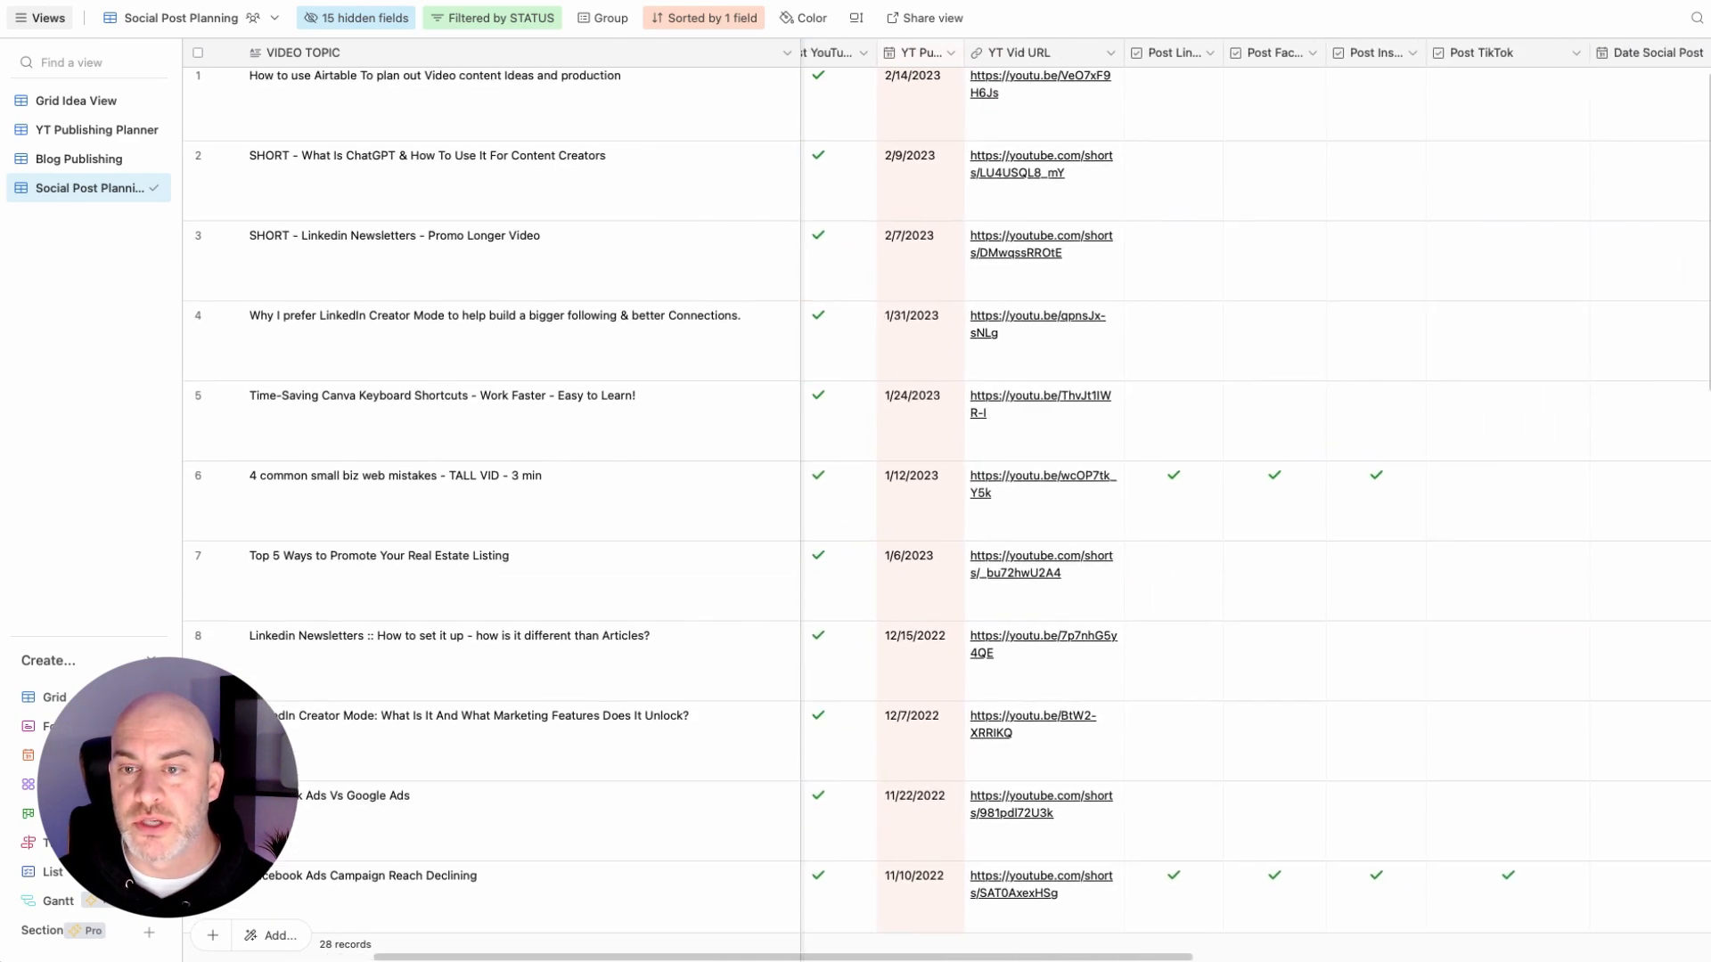
scroll(944, 499, right, 2)
scroll(944, 499, down, 1)
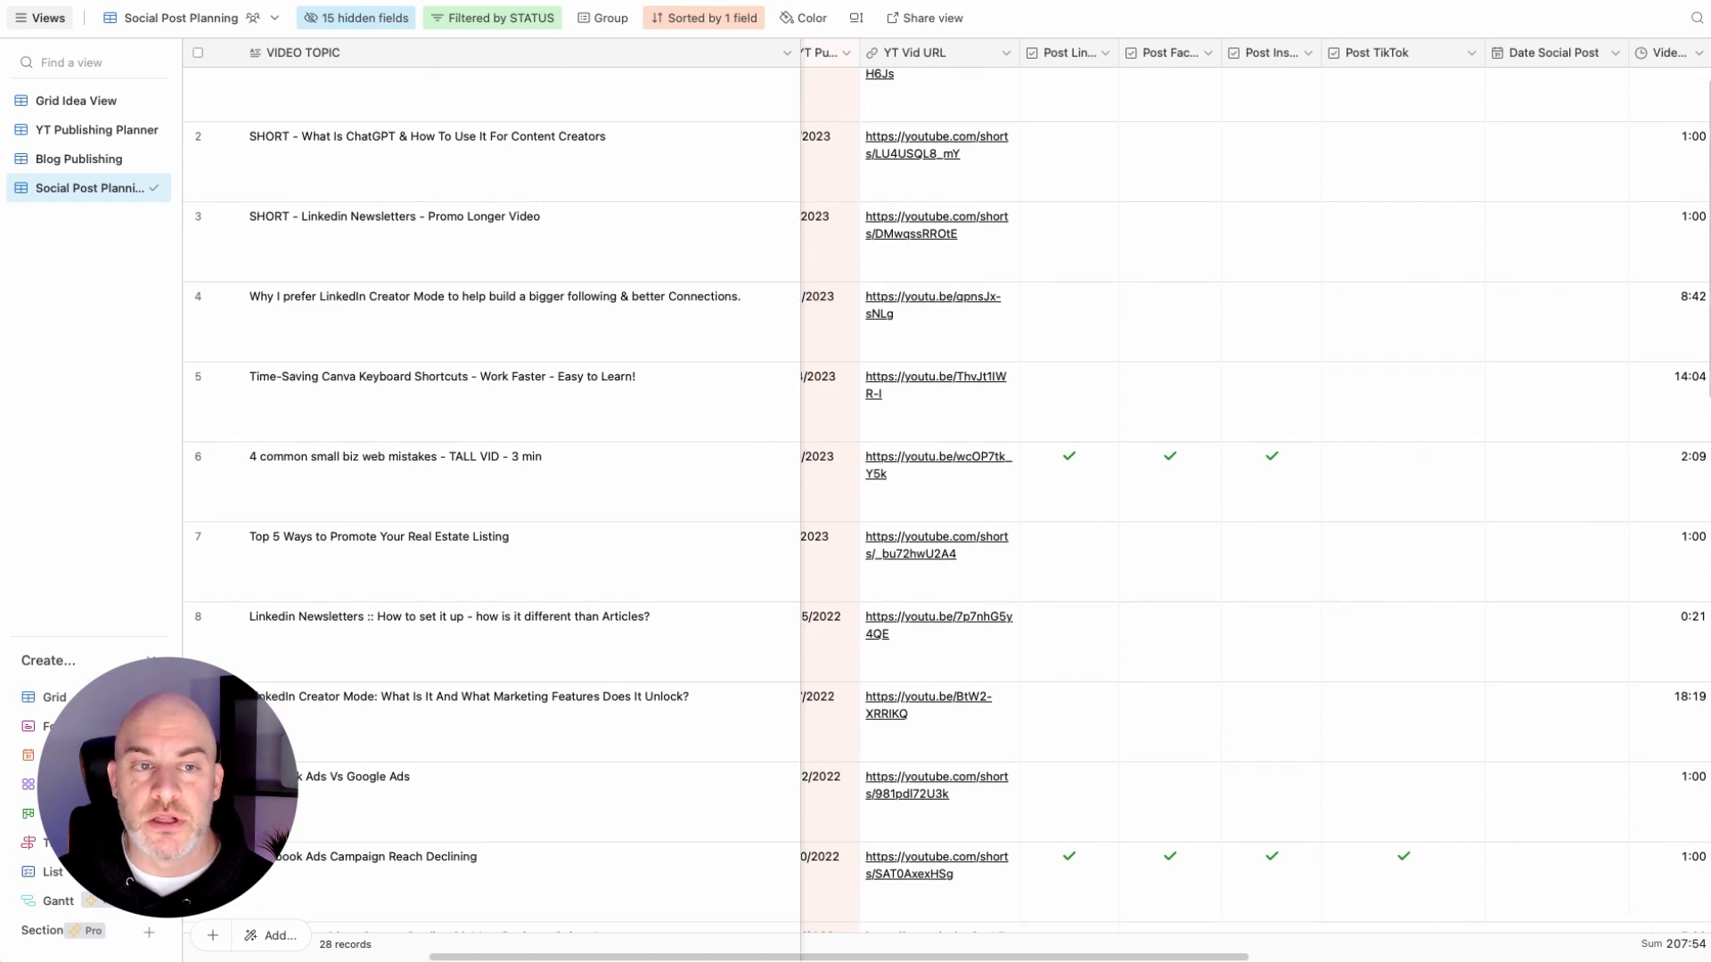
scroll(944, 499, down, 5)
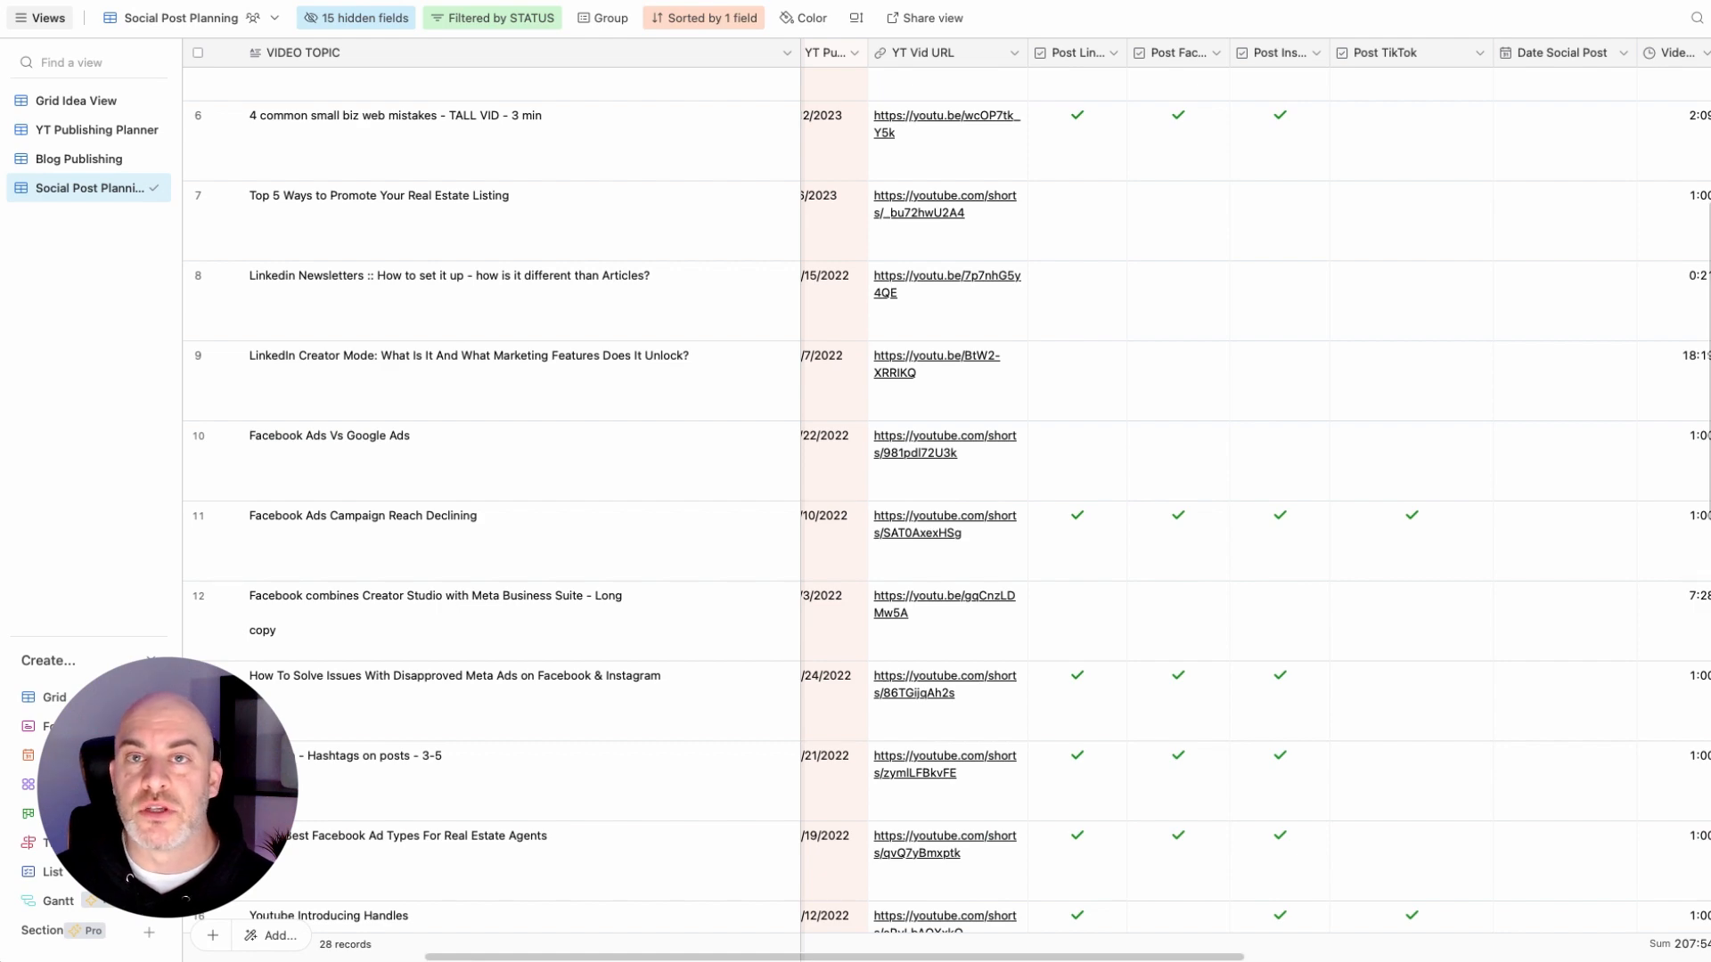
scroll(945, 499, left, 5)
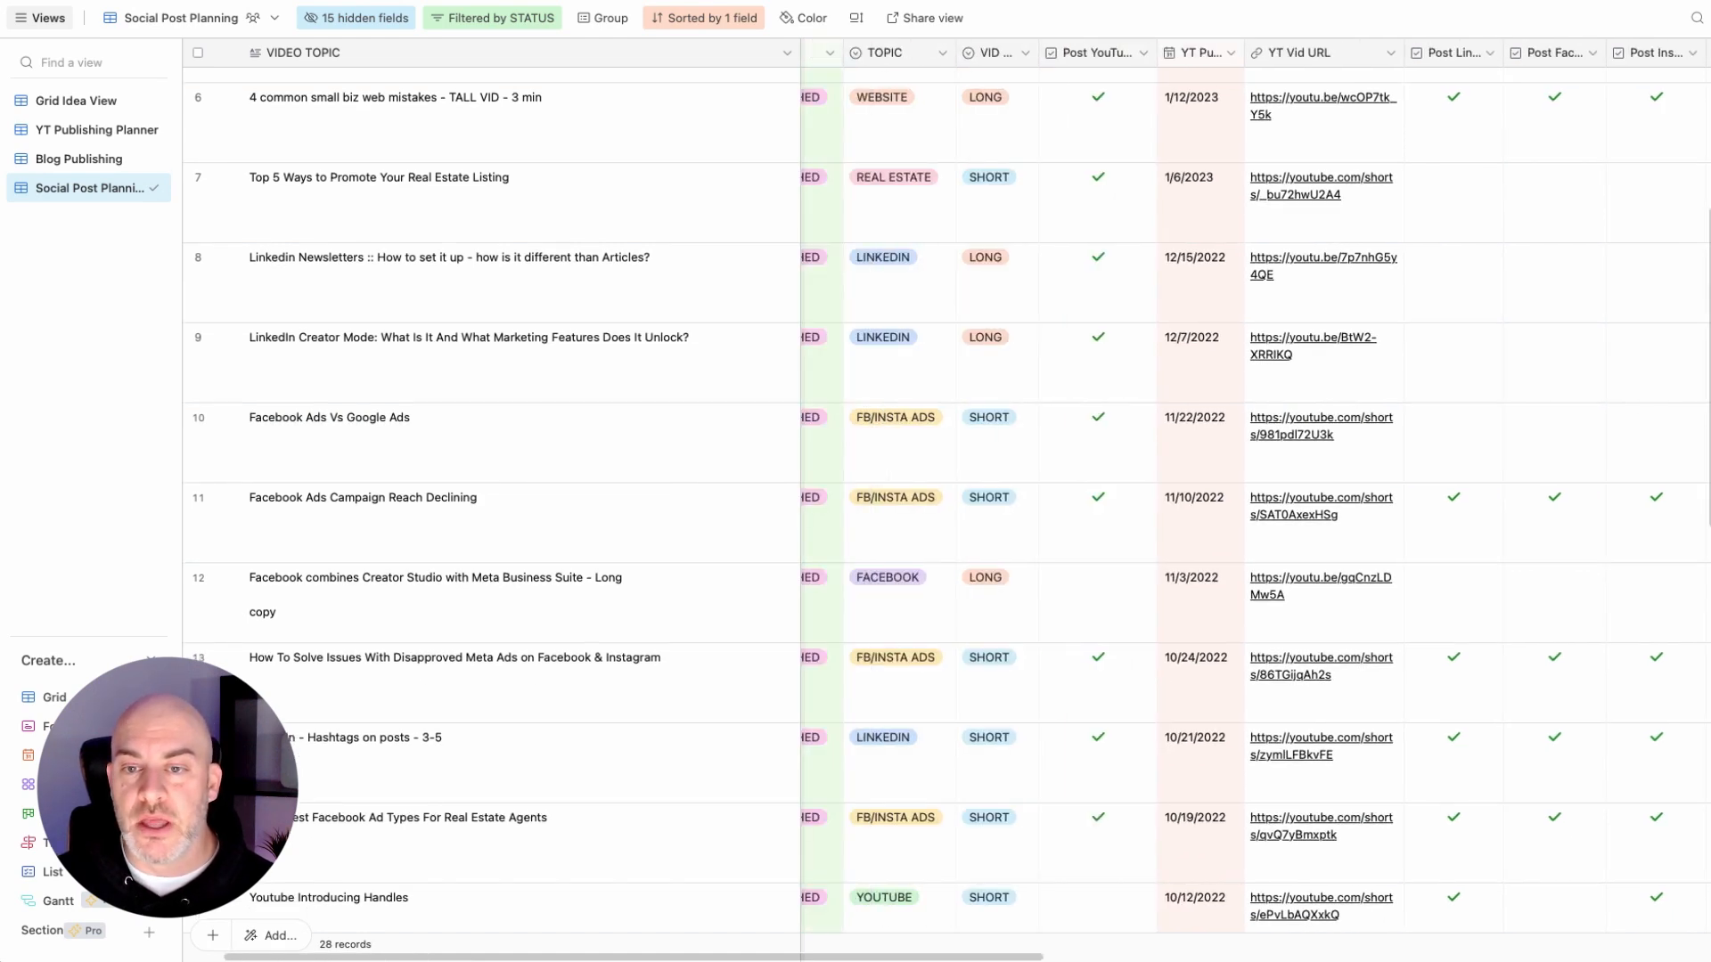
scroll(945, 499, down, 10)
scroll(944, 499, down, 5)
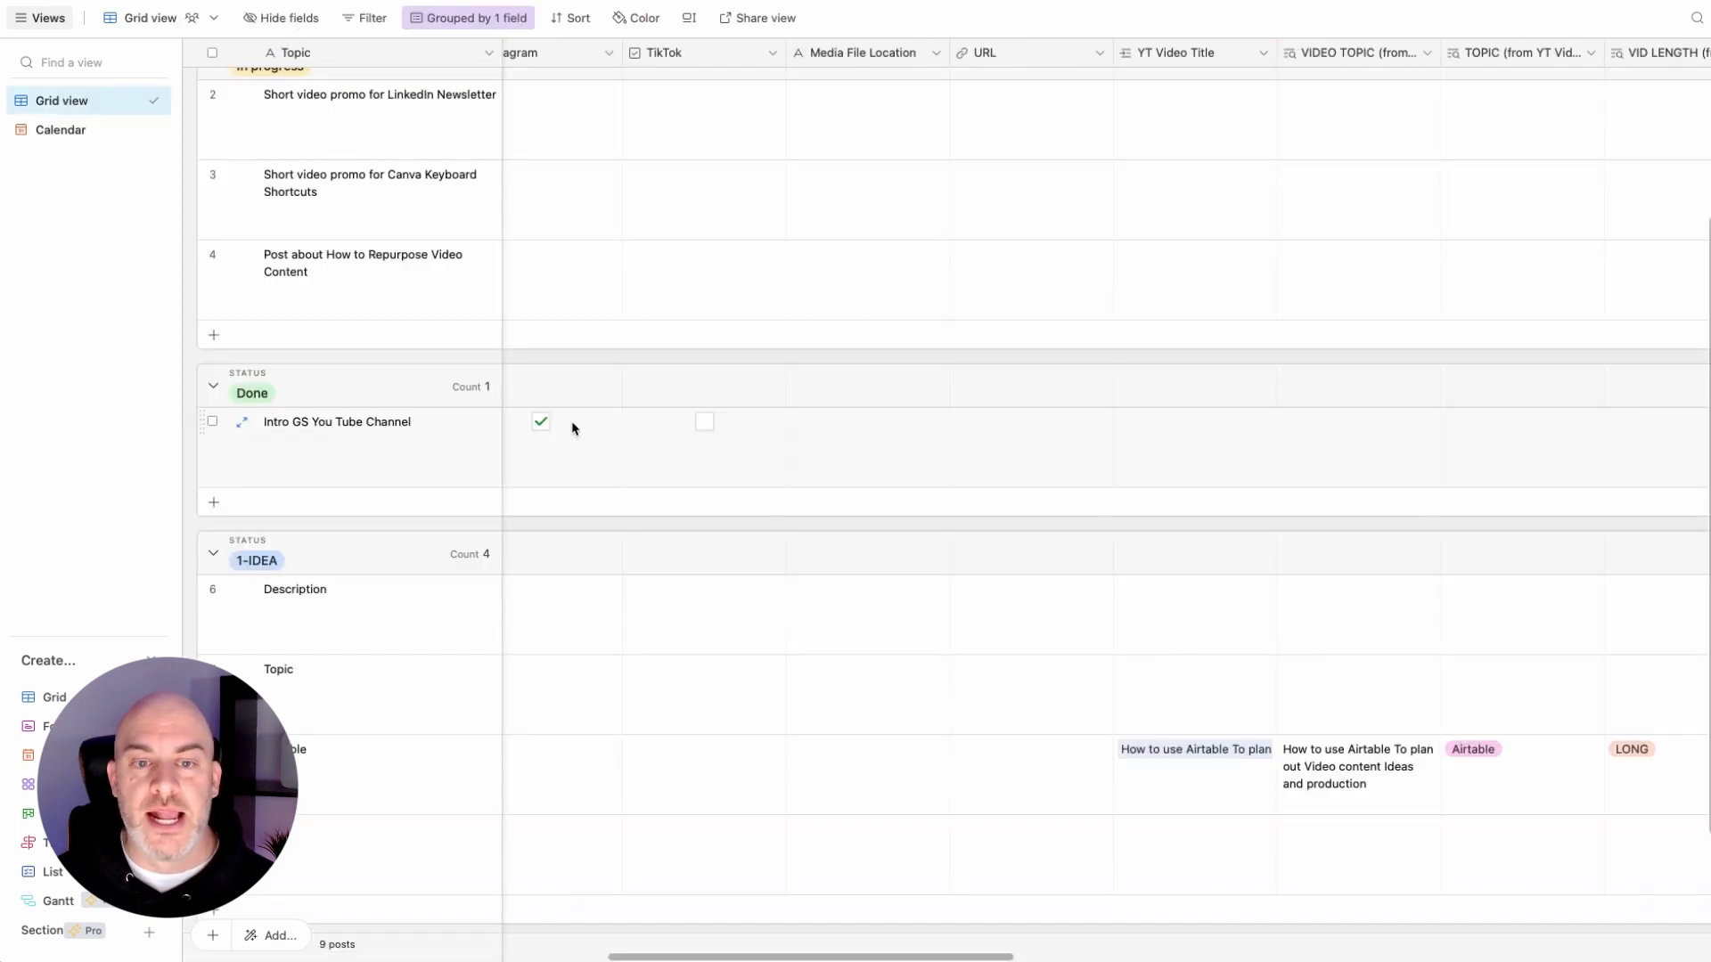
Step: Examine the social posts table's fields, from Status, Post Copy, Hashtags and Publish Date through the channel checkboxes to YT Video Title
scroll(573, 427, up, 3)
scroll(588, 428, left, 1)
scroll(597, 427, left, 10)
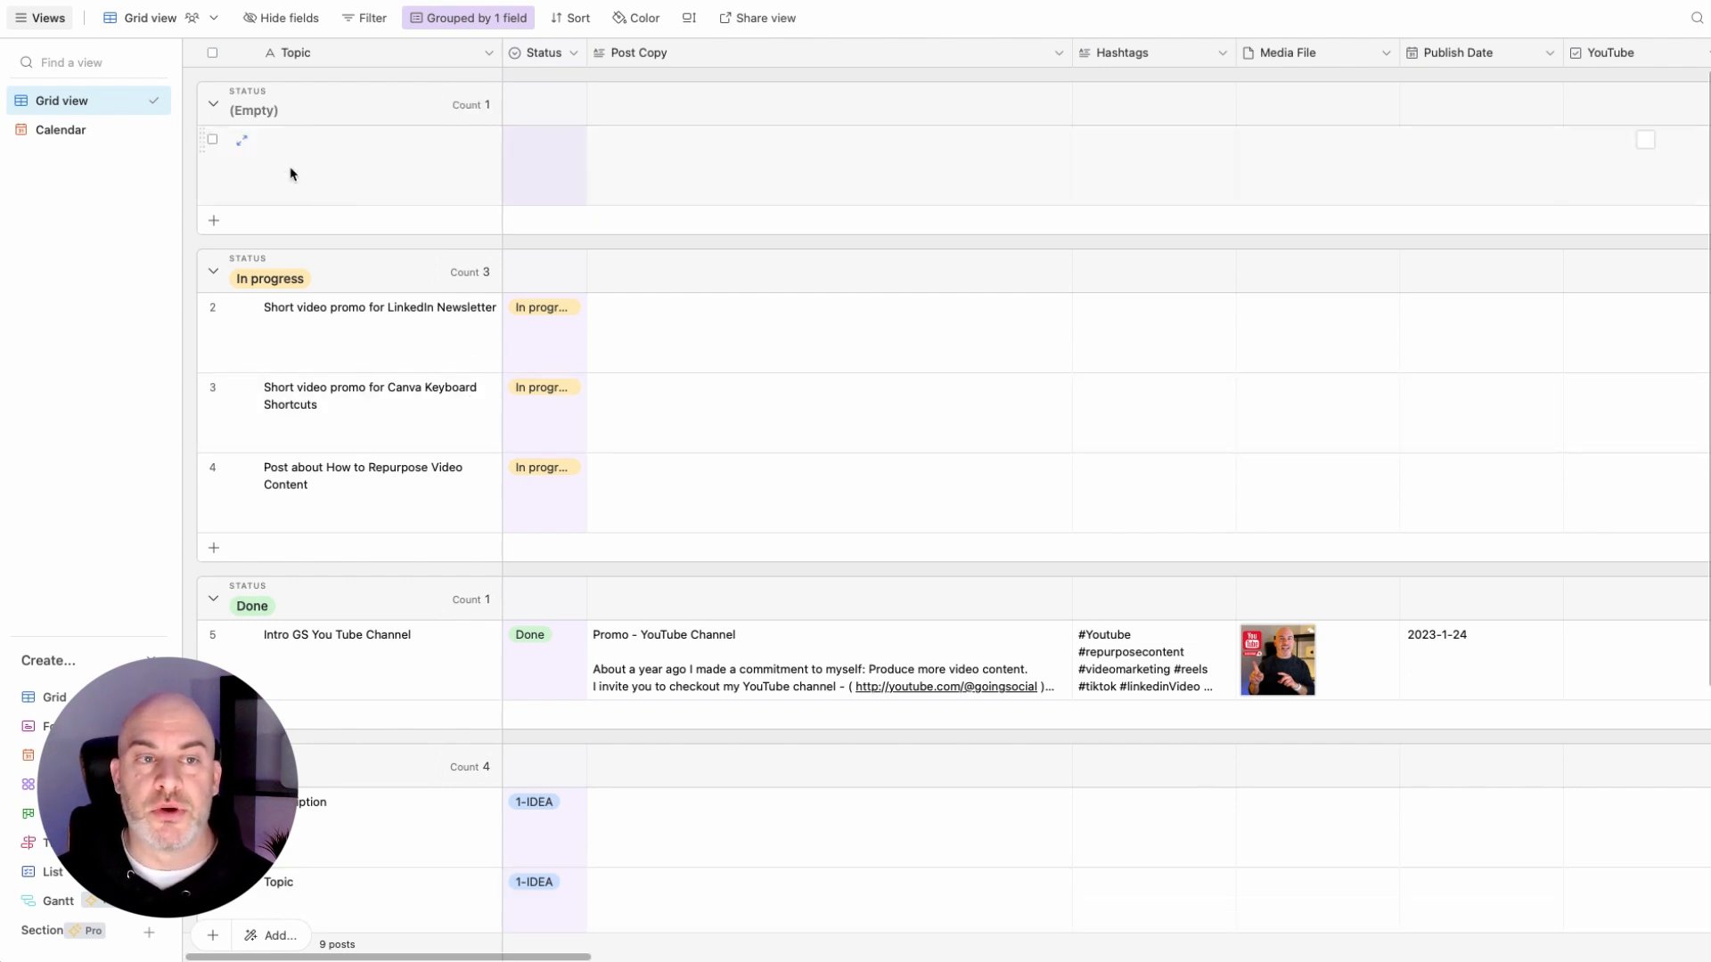
scroll(839, 435, right, 1)
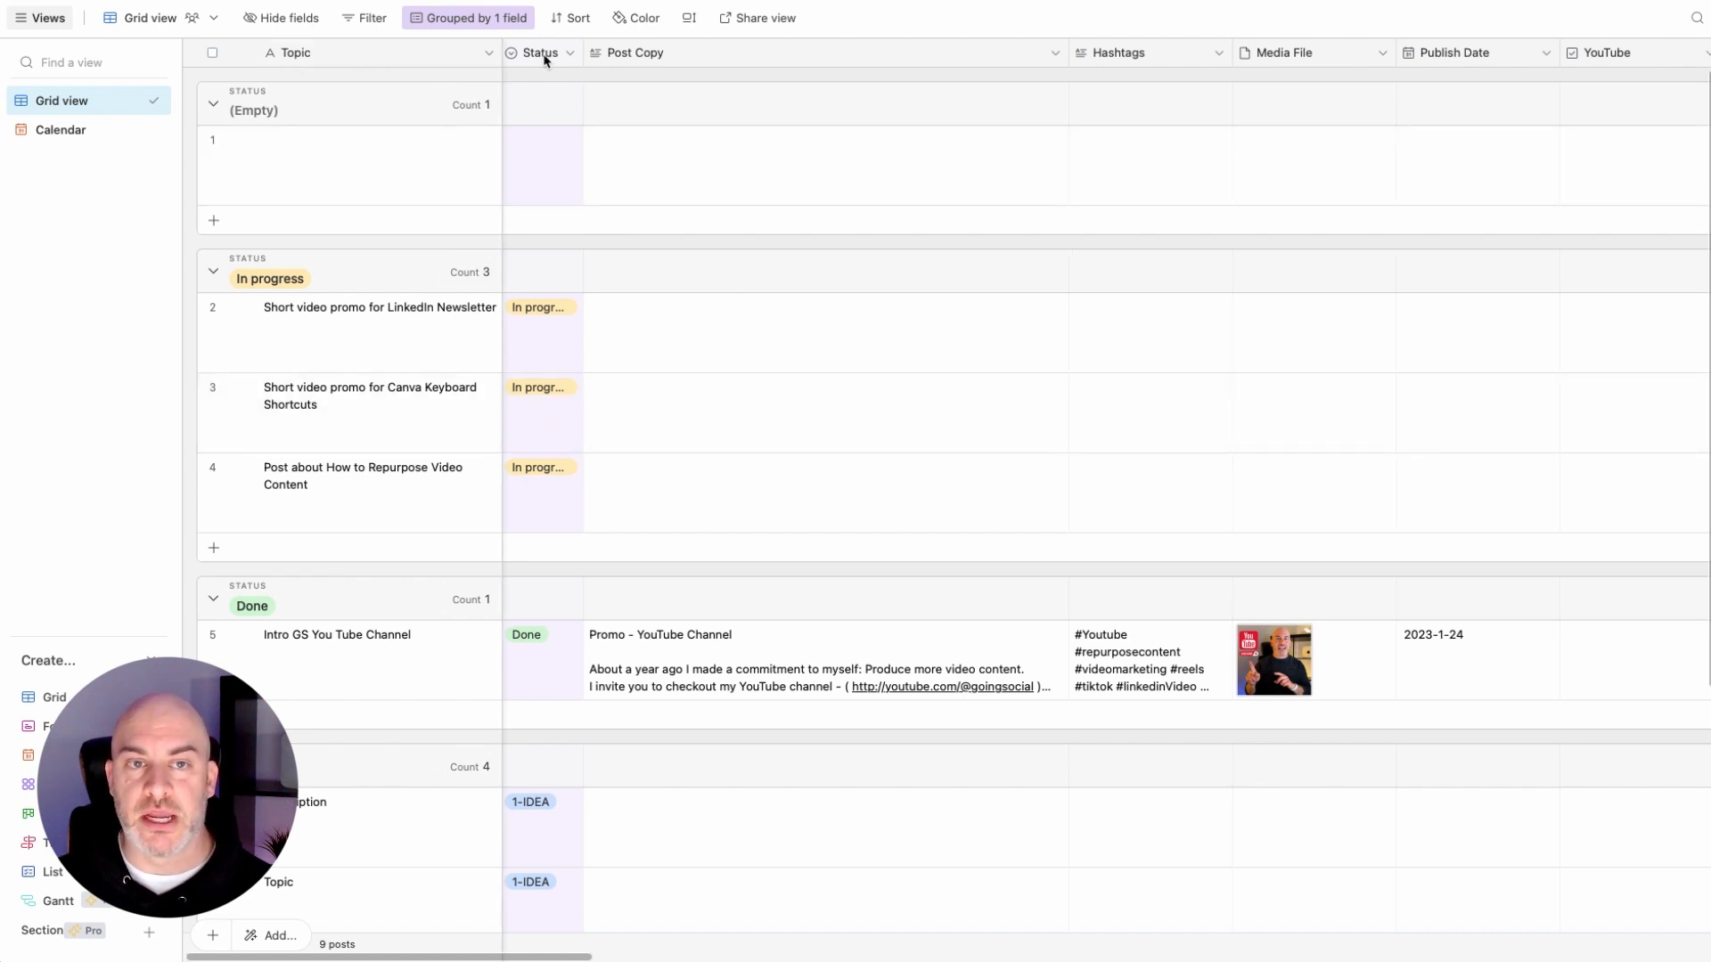
scroll(883, 61, right, 5)
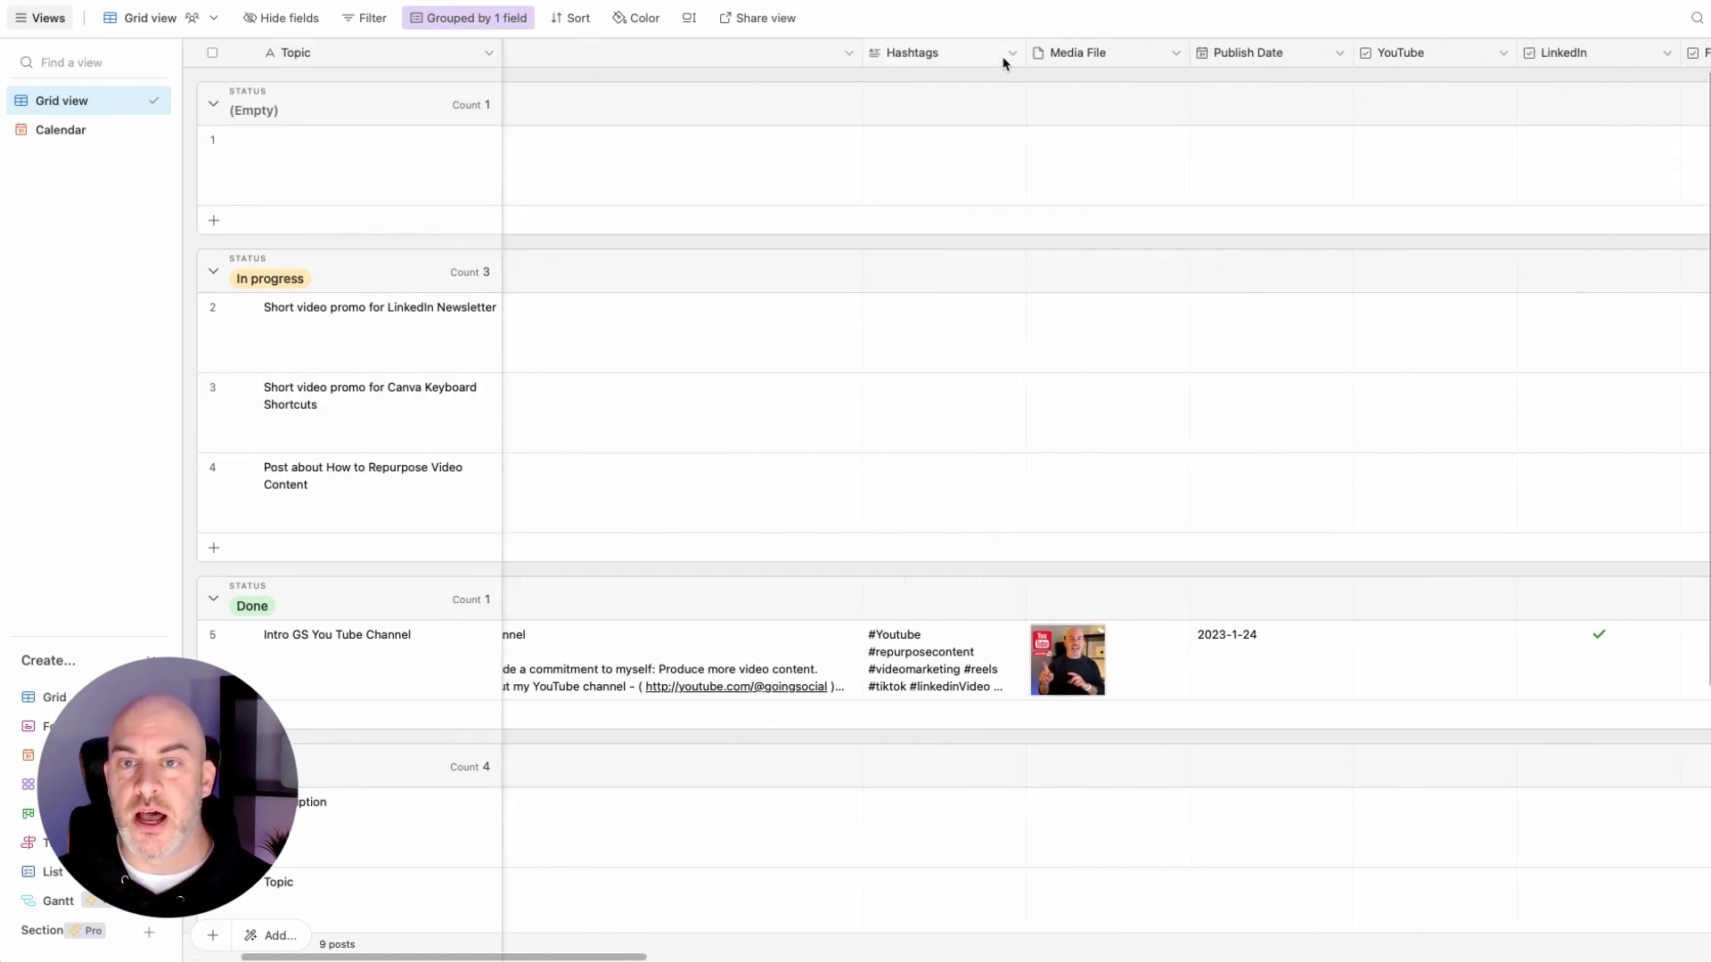
scroll(1144, 57, right, 2)
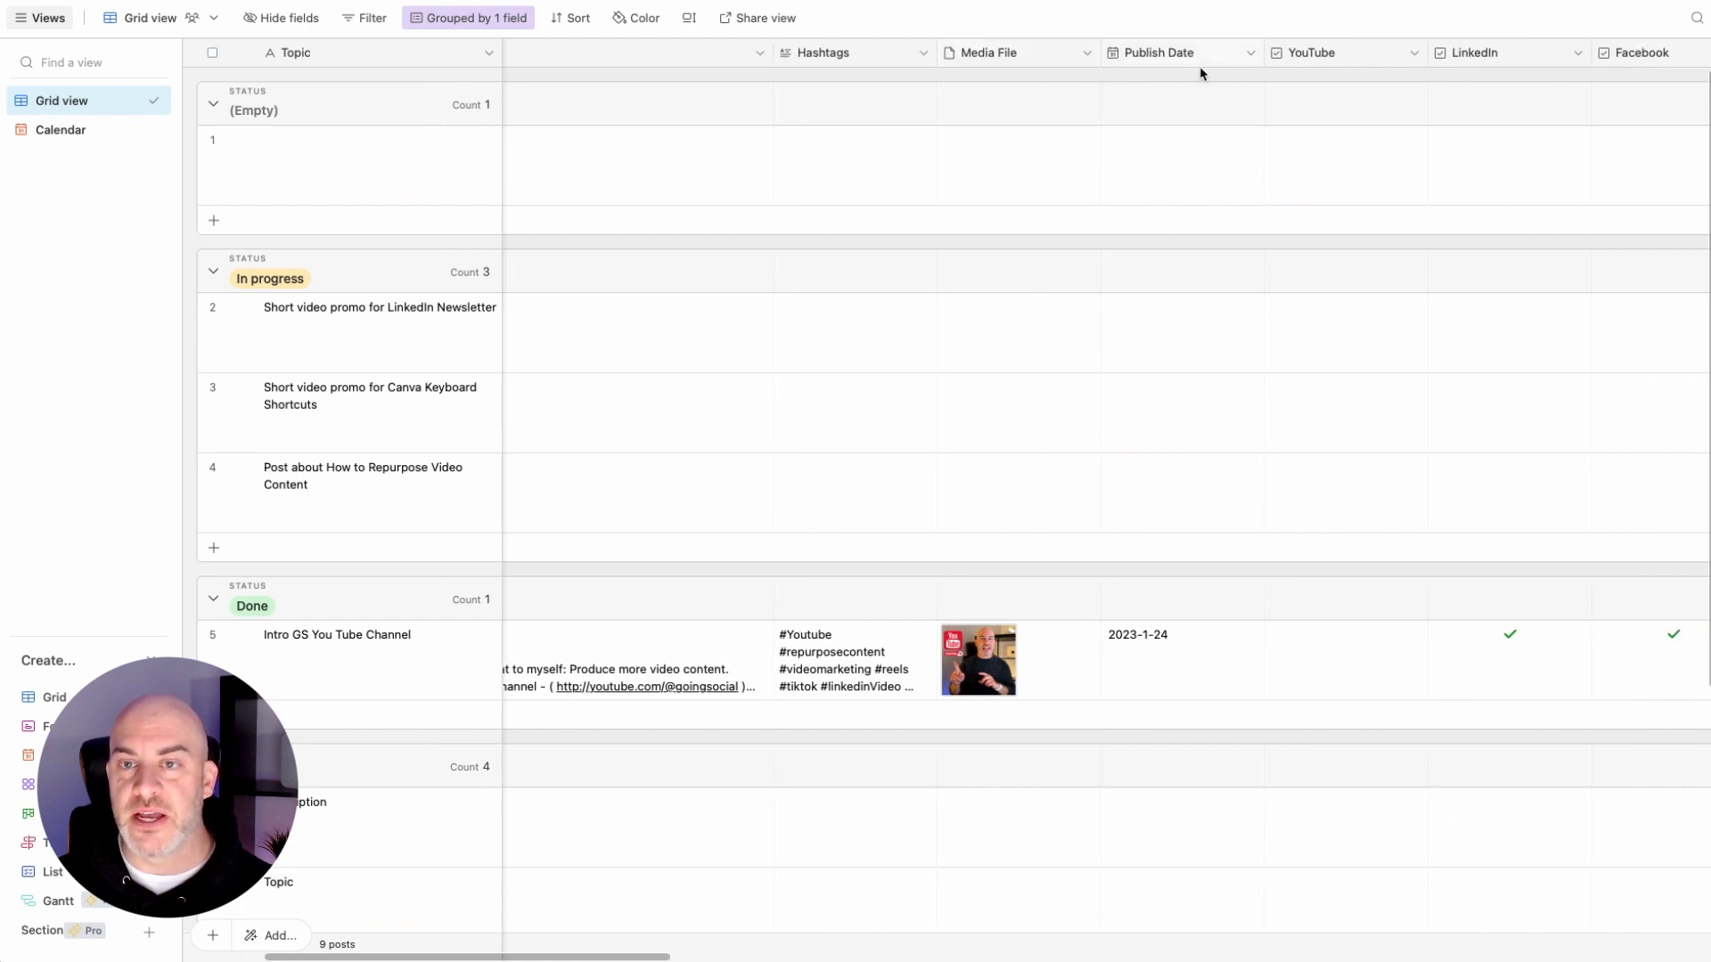
scroll(1203, 71, right, 15)
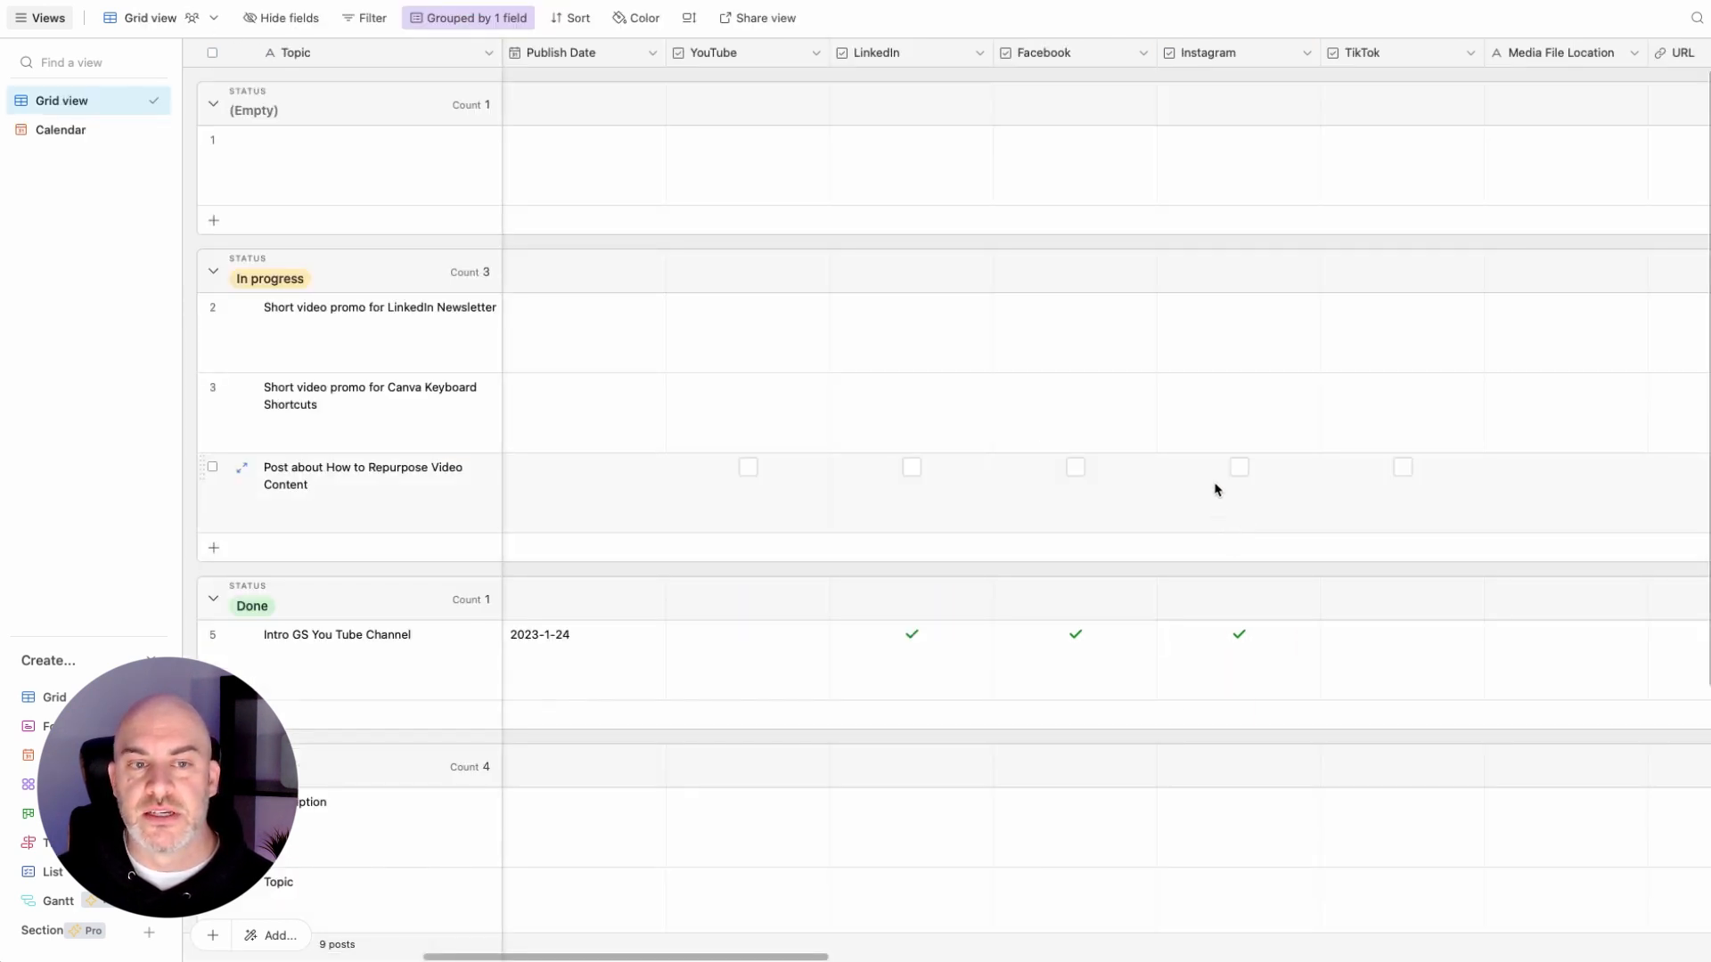
scroll(1245, 443, down, 4)
scroll(1245, 443, right, 10)
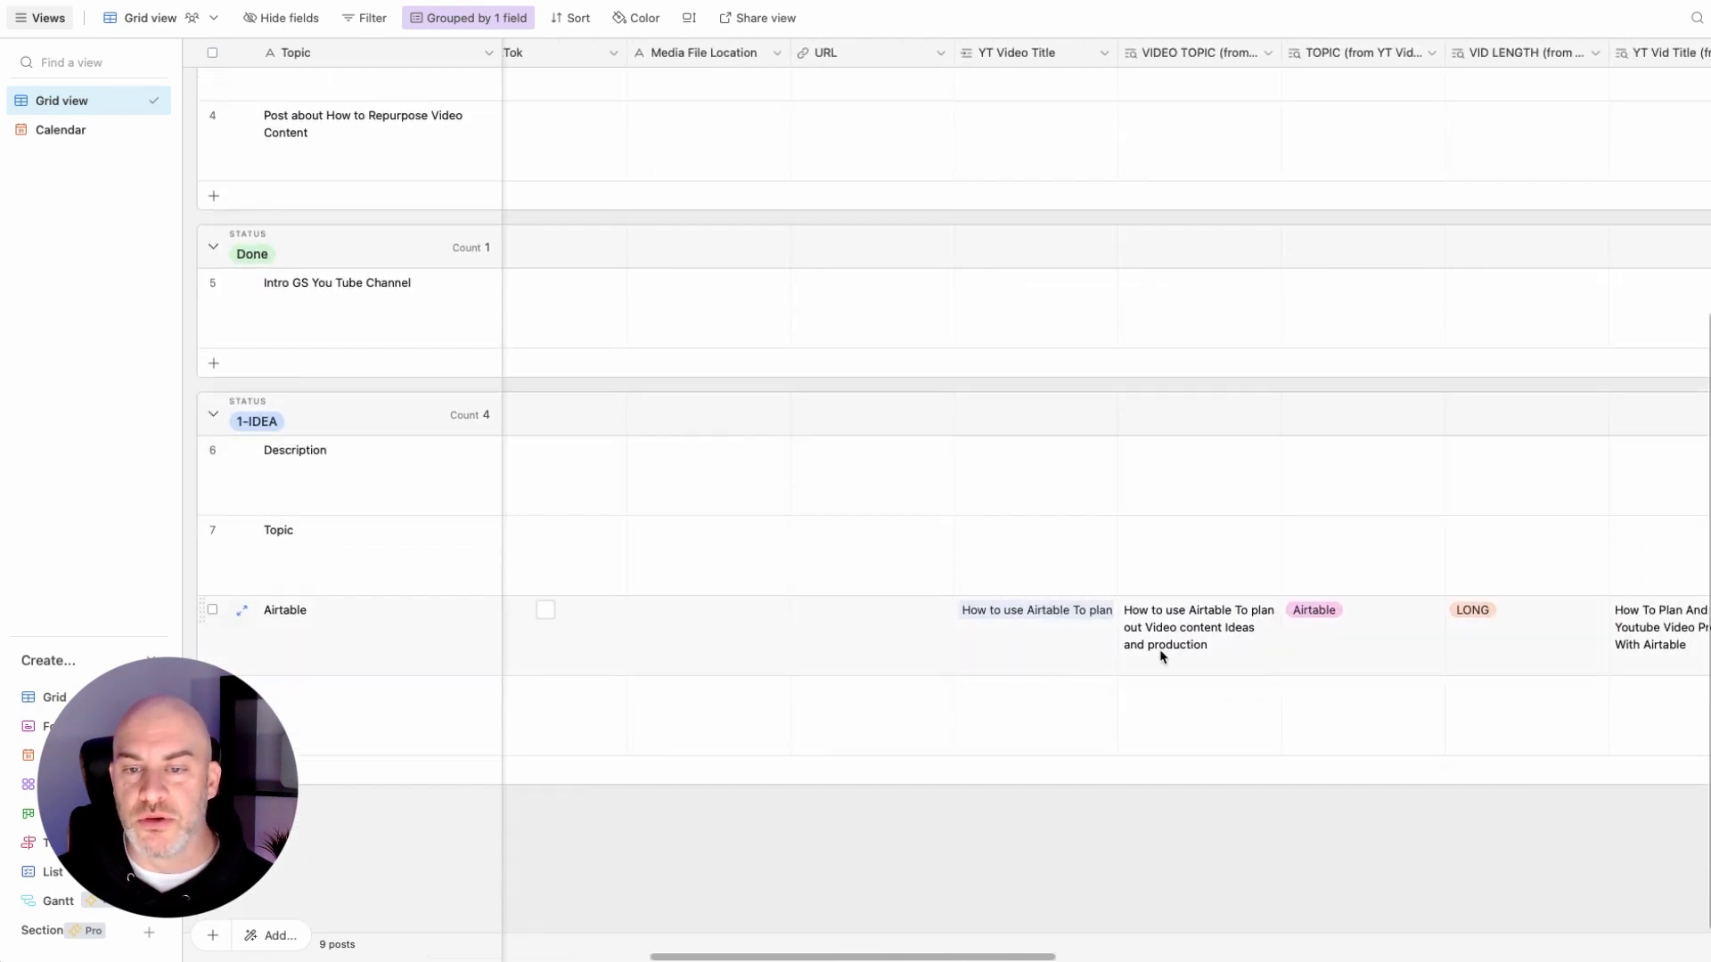
Step: Copy the video topic "Create Slide Show Videos for Real Estate Listings in Canva" from the video planner's Social Post Planning view
click(324, 717)
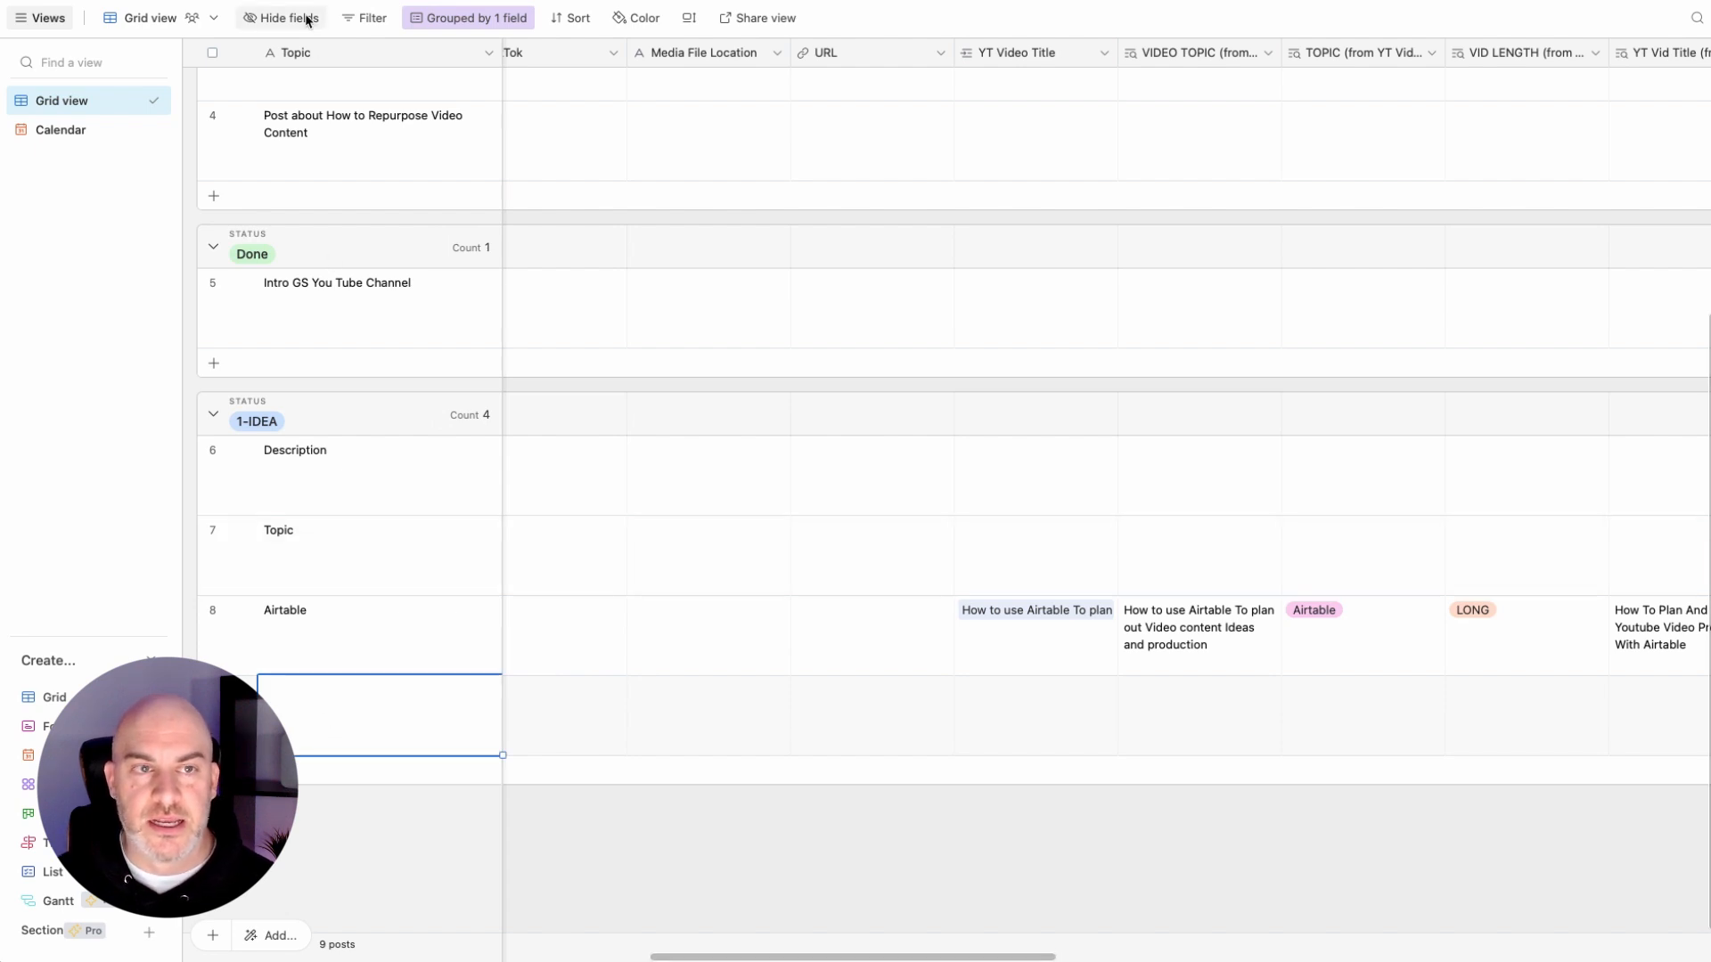
click(52, 2)
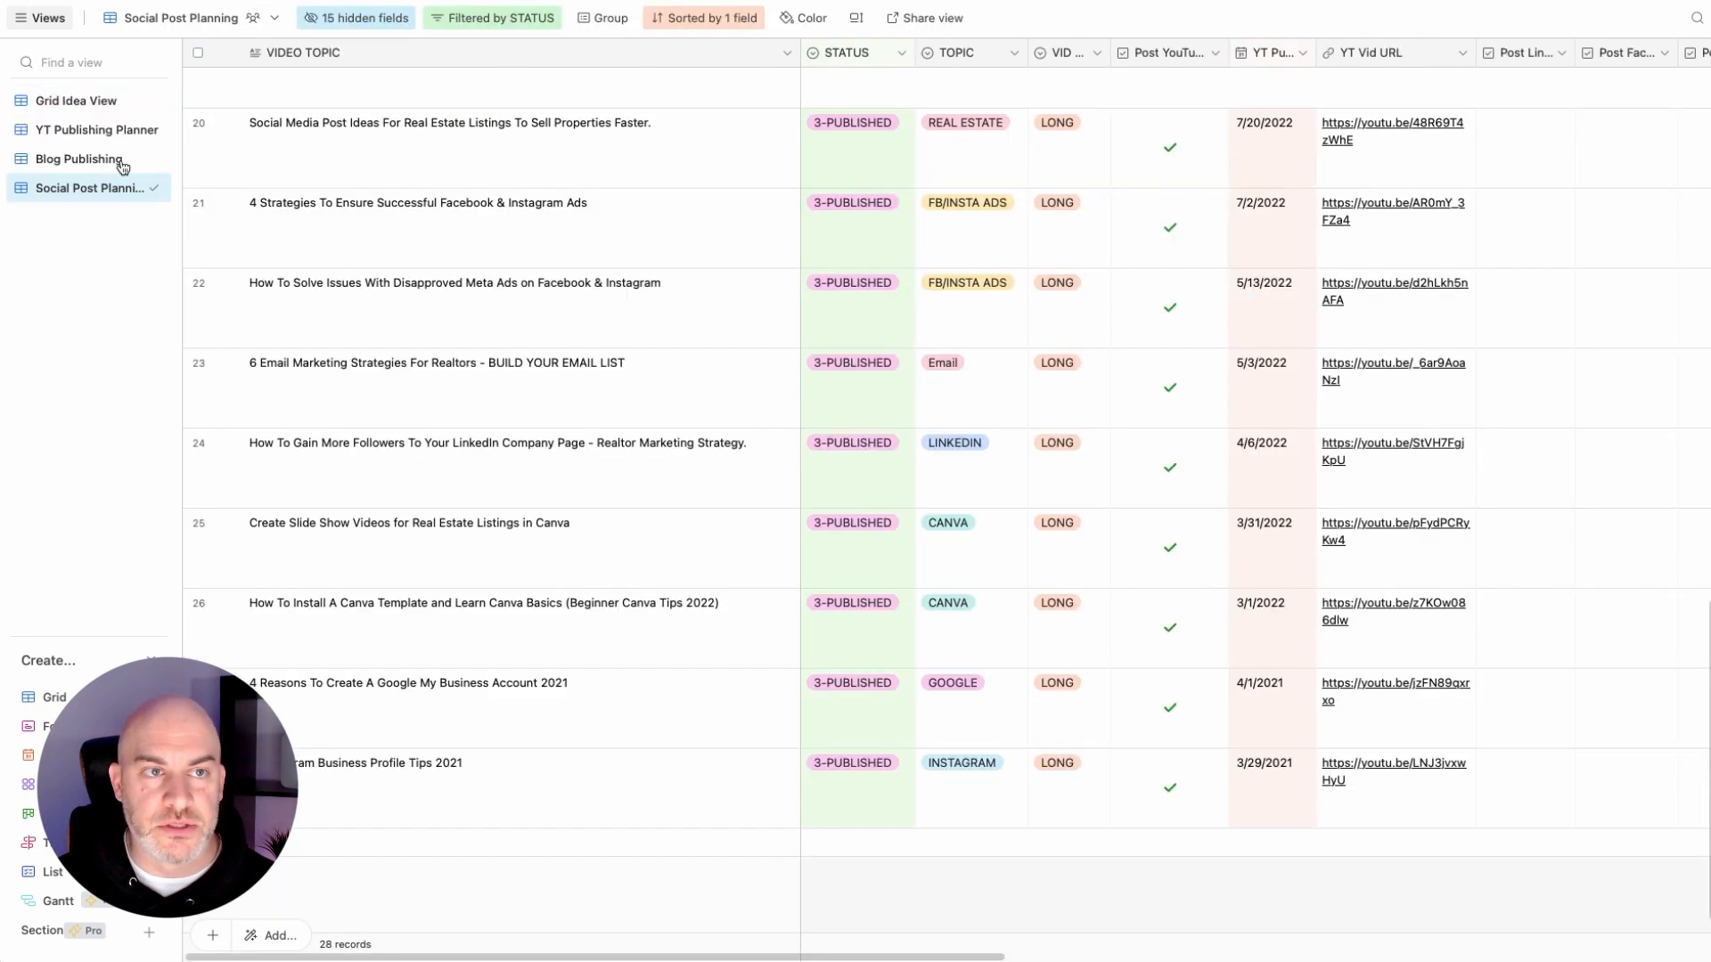
scroll(533, 664, down, 1)
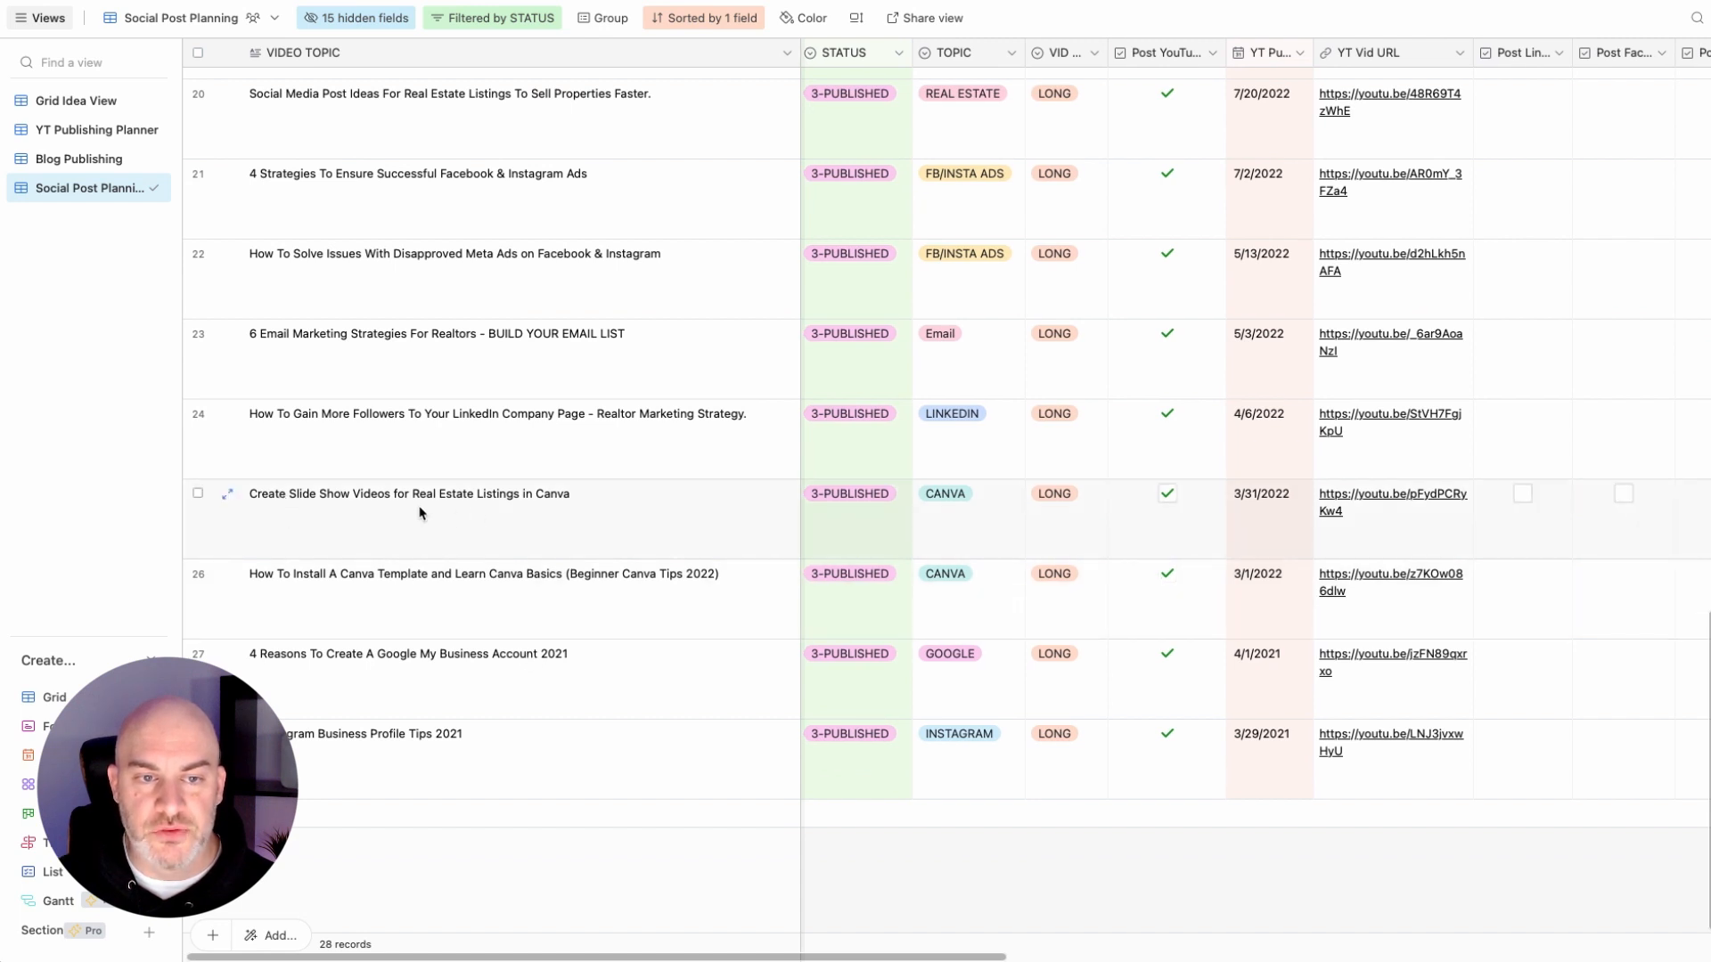
click(522, 496)
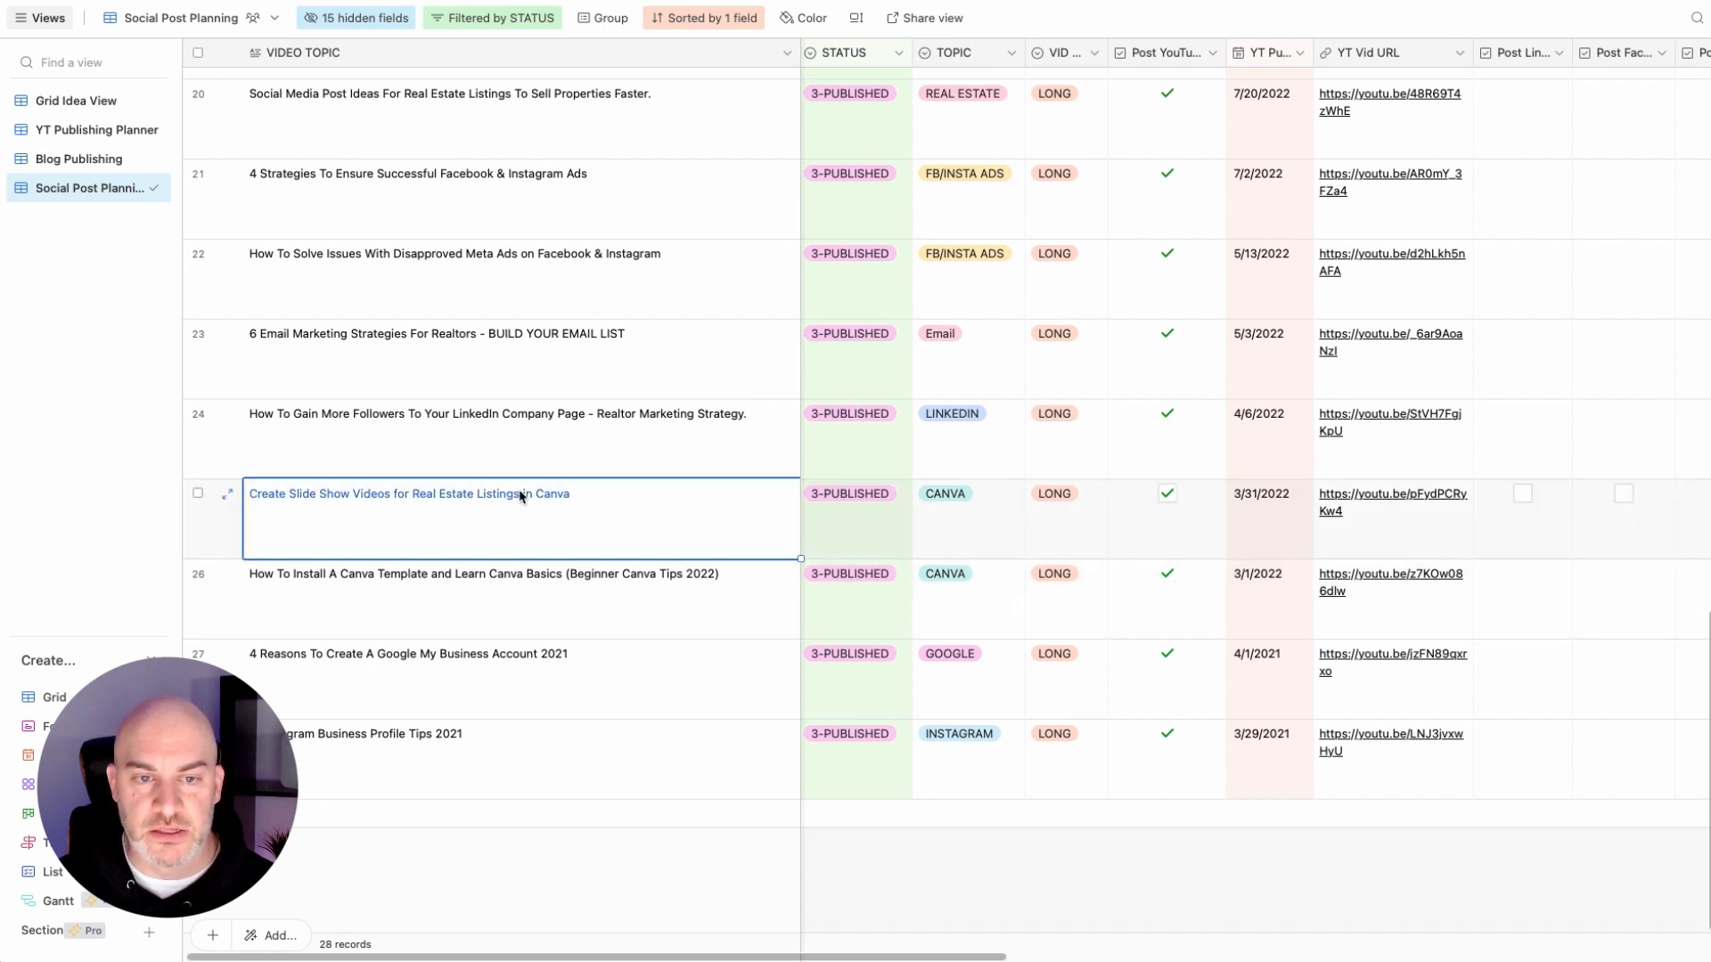
click(522, 496)
key(super+a)
key(ctrl+c)
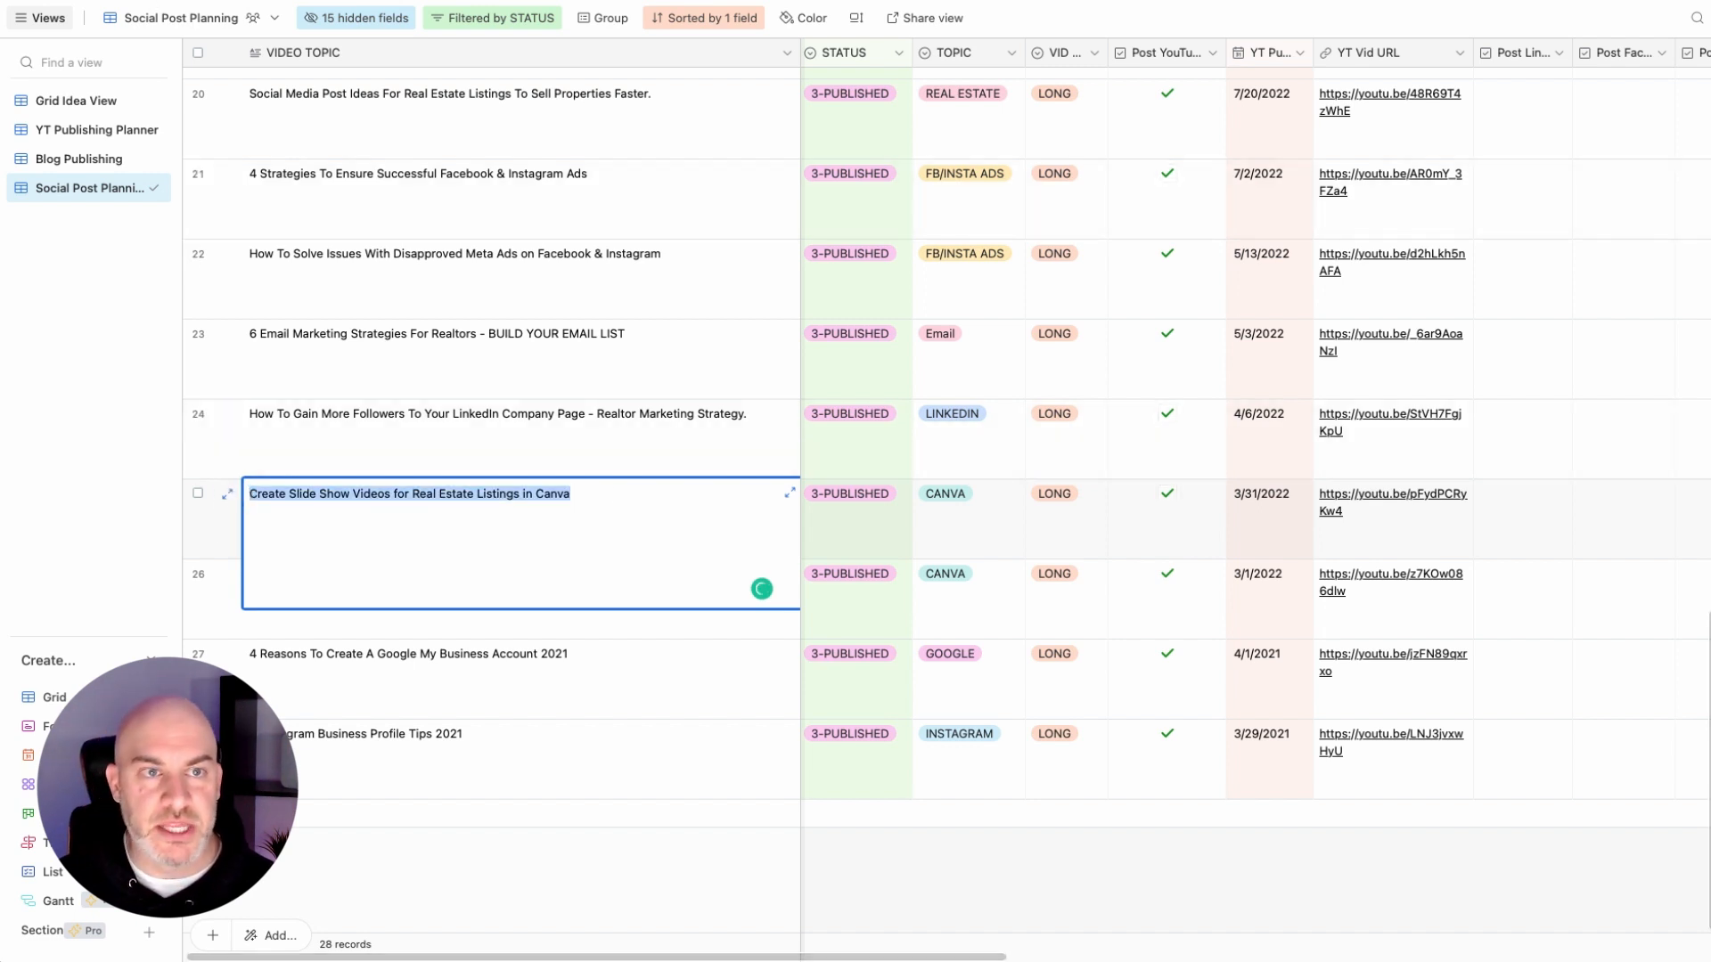
Step: Paste the copied video topic into the empty Topic cell of the last 1-IDEA record in the social posts table
click(150, 2)
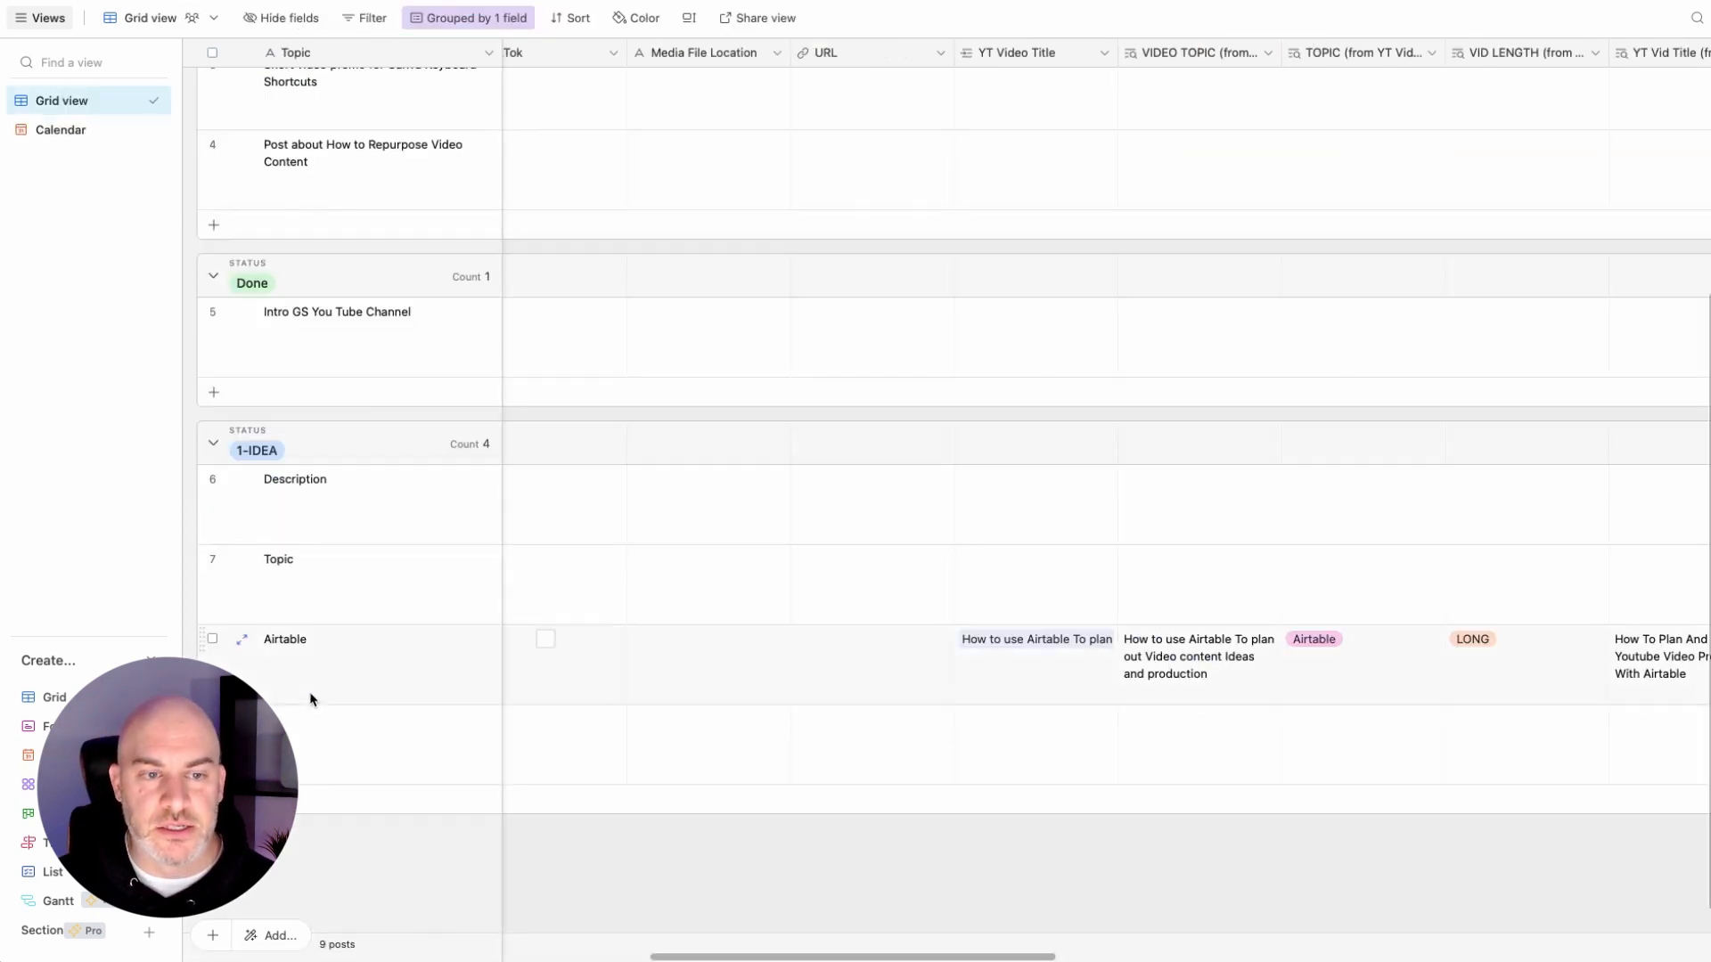
click(311, 742)
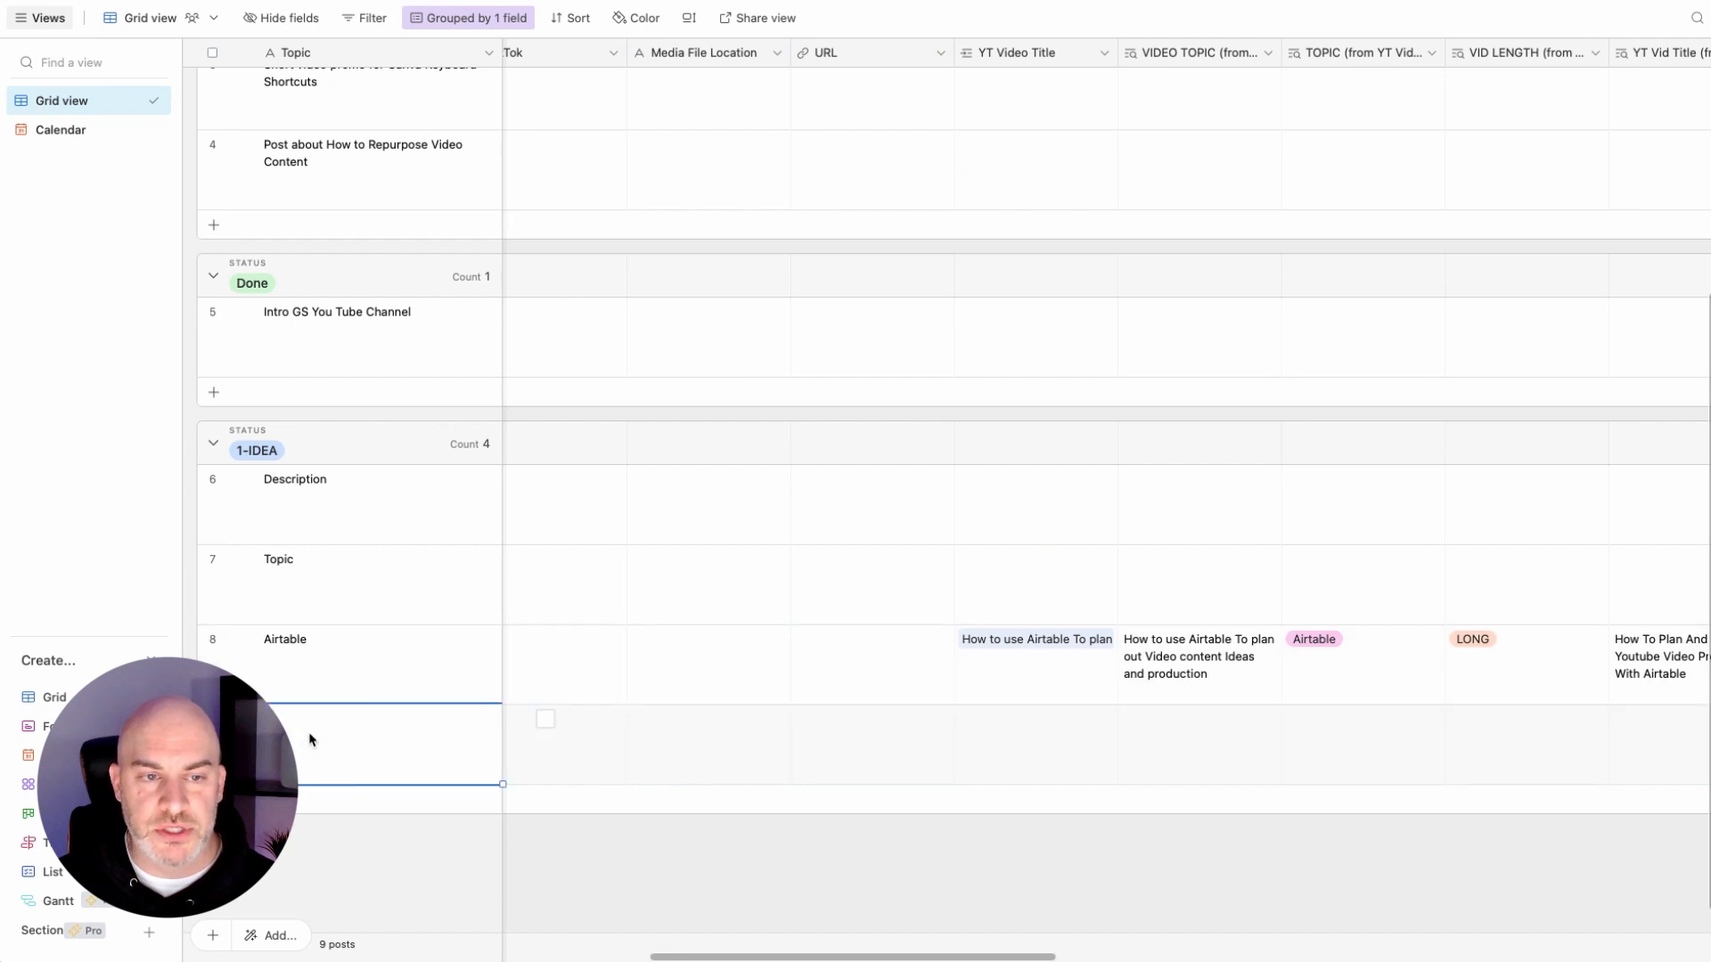
key(ctrl+v)
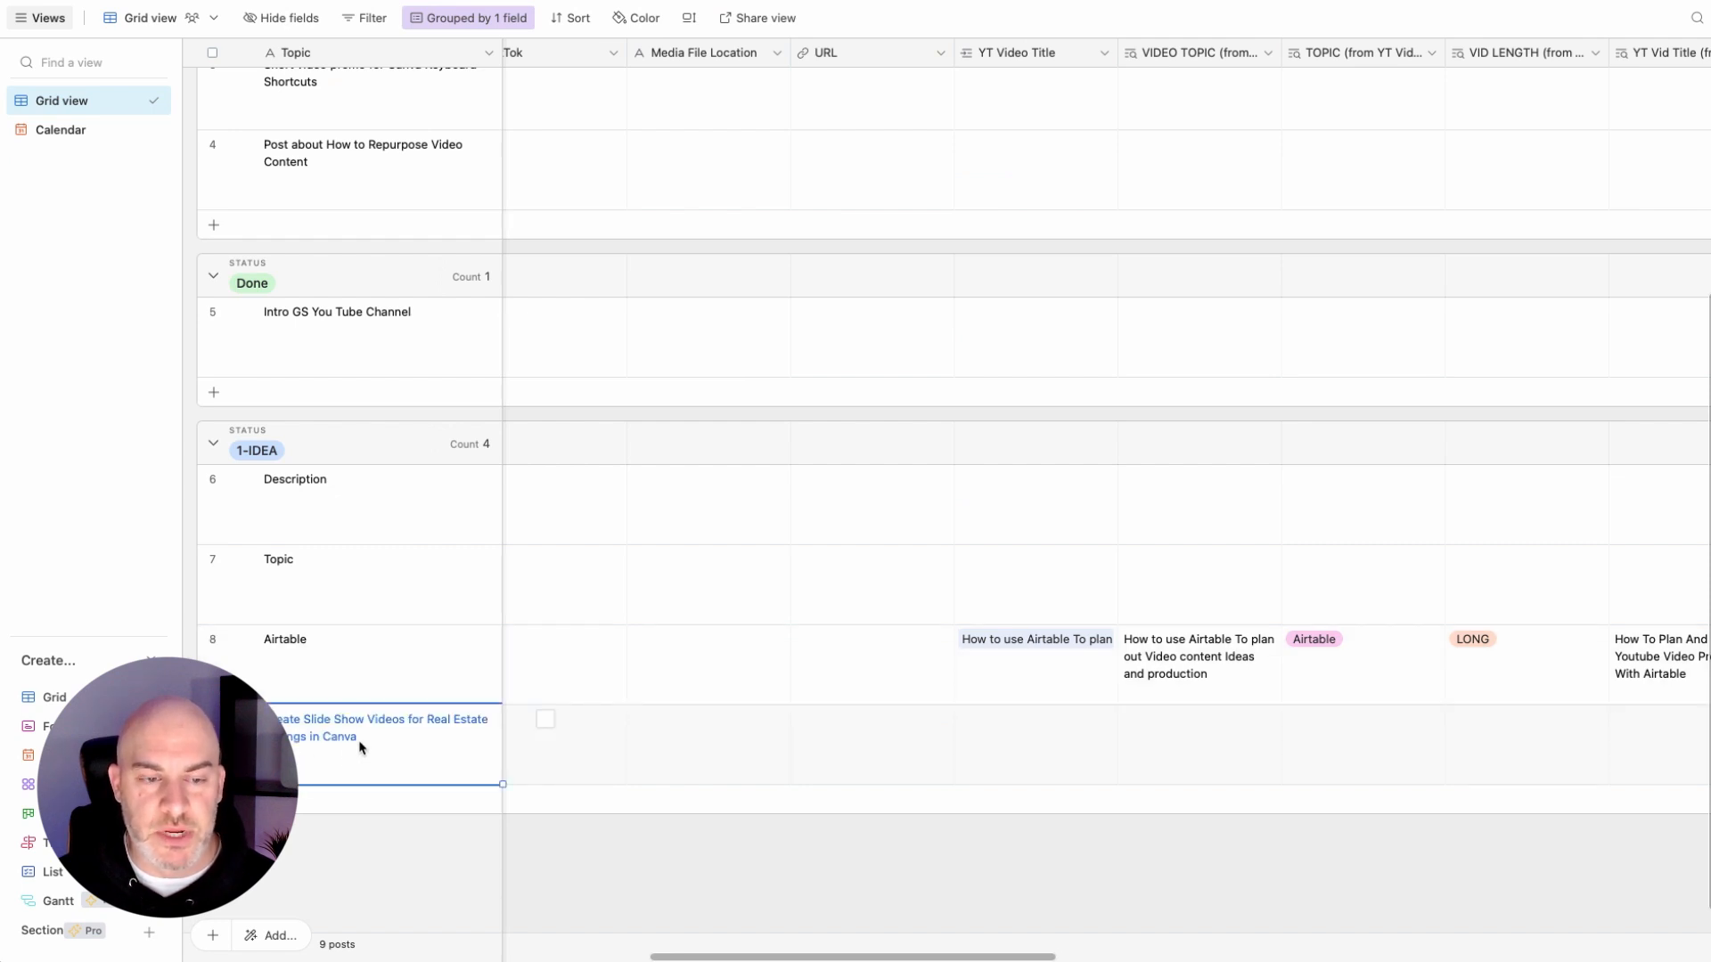
click(643, 834)
Step: Look through the lookup fields the Airtable post draws from its linked video, from VIDEO TOPIC to Post TikTok
scroll(993, 783, right, 1)
scroll(991, 782, right, 10)
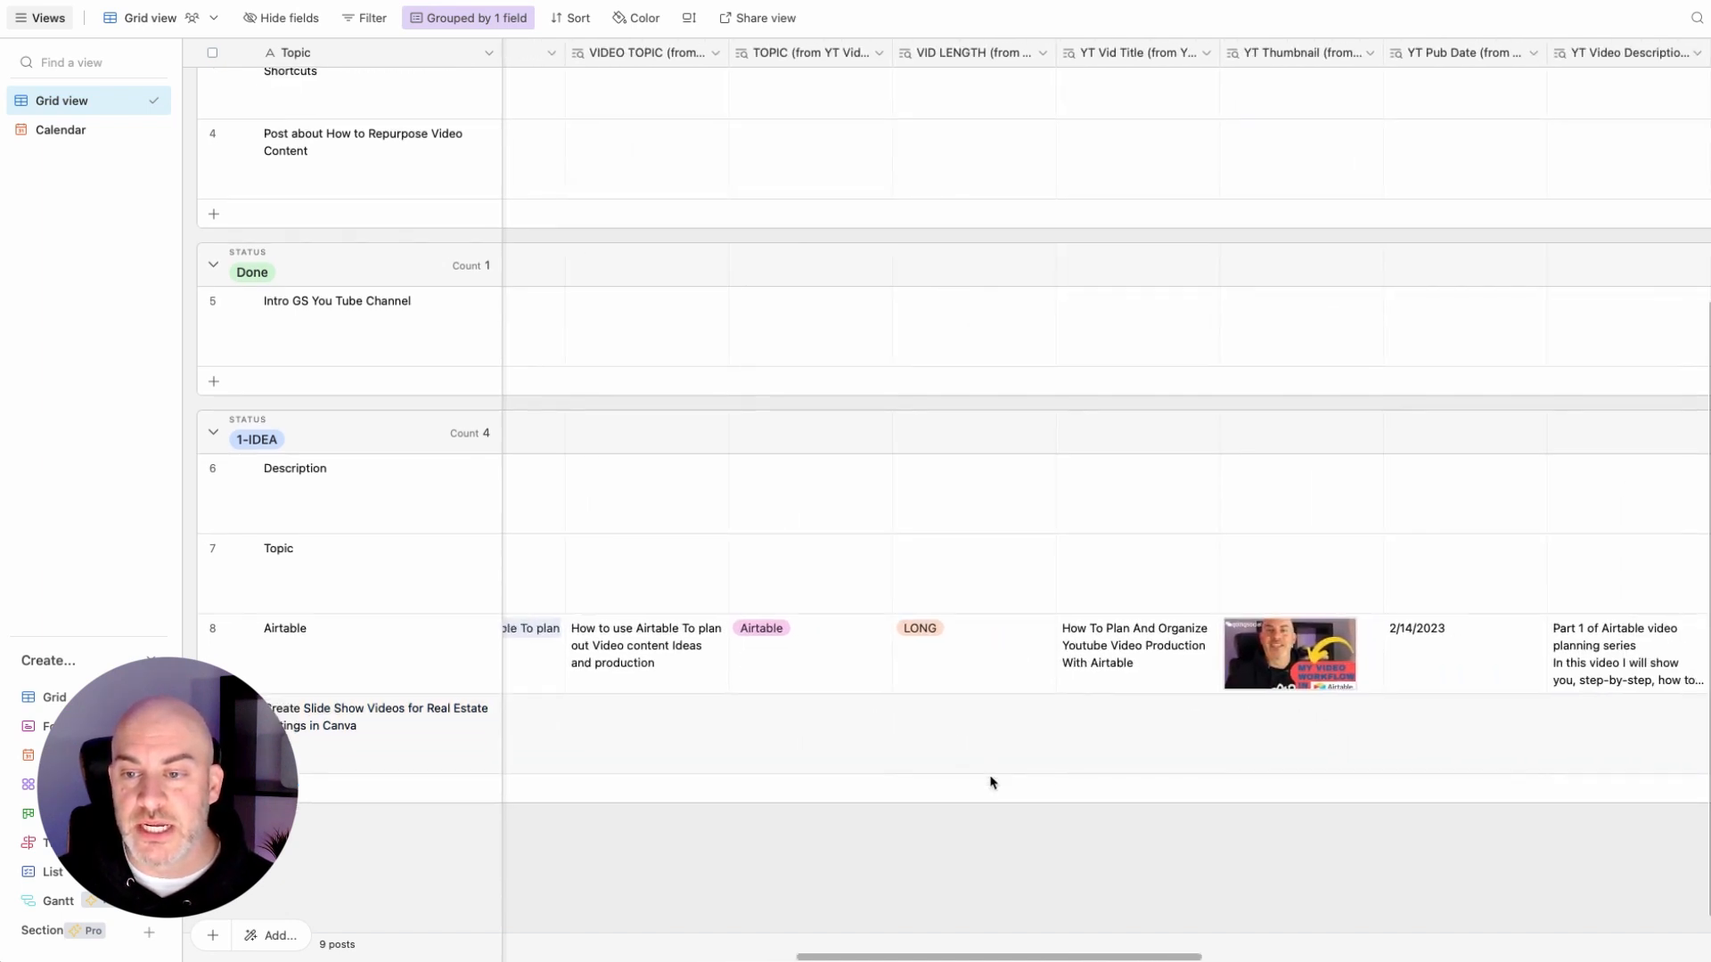
scroll(991, 783, right, 10)
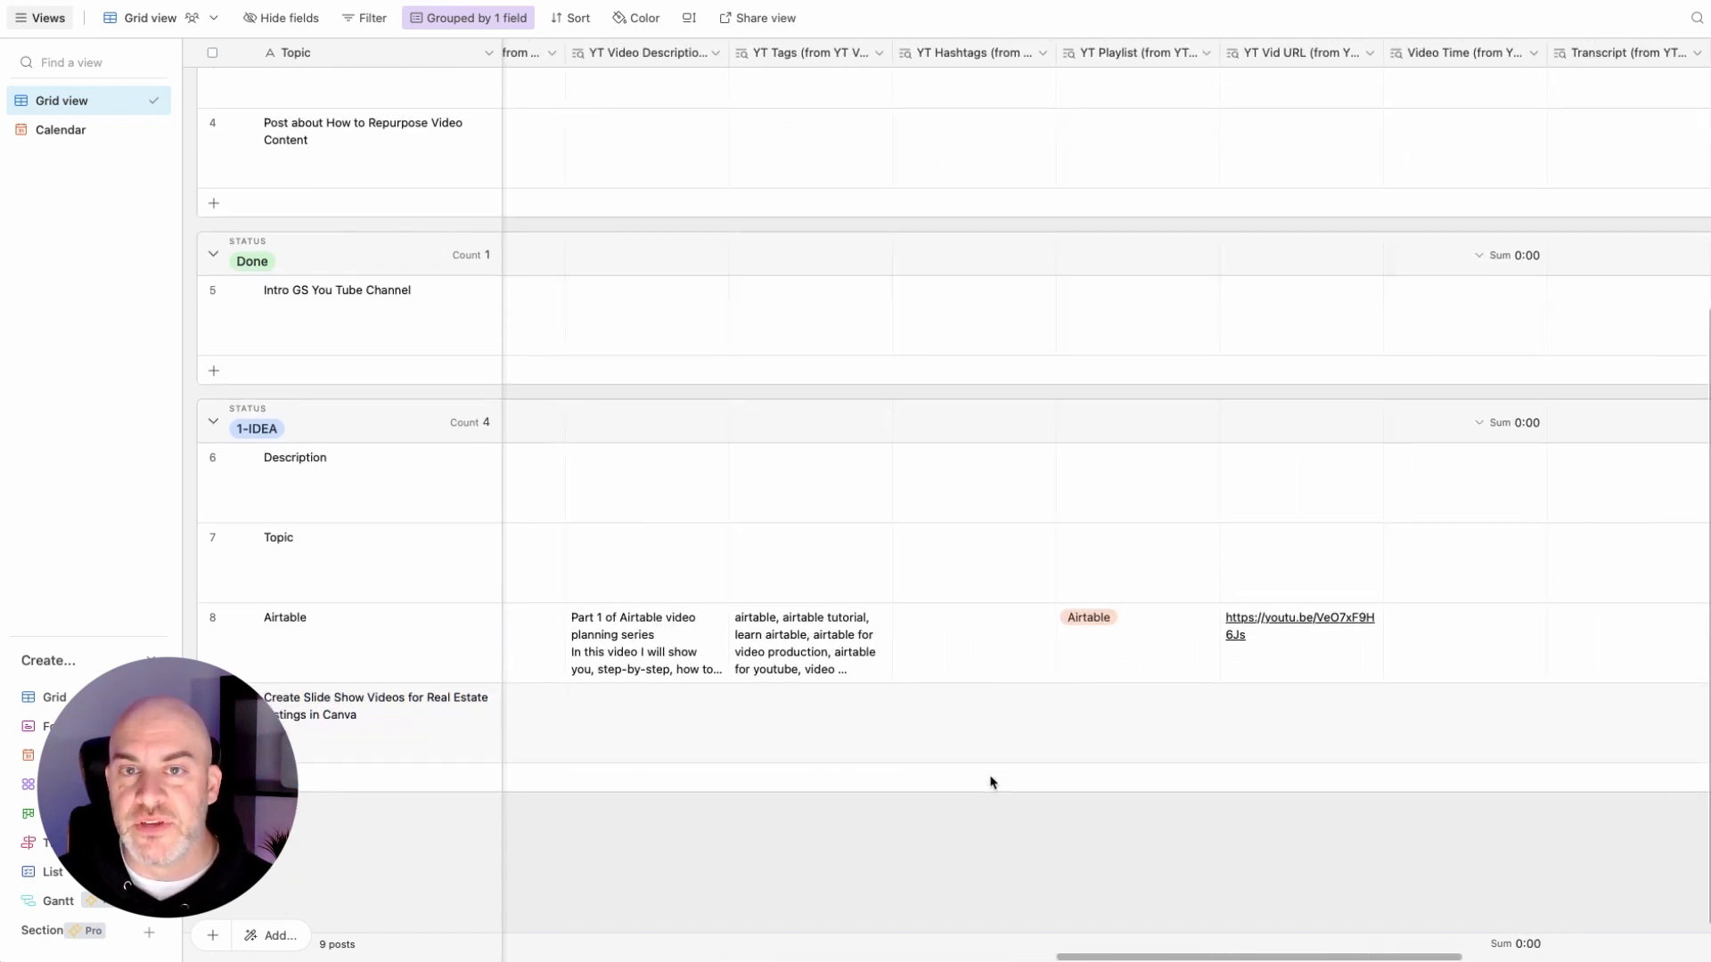
scroll(990, 782, right, 3)
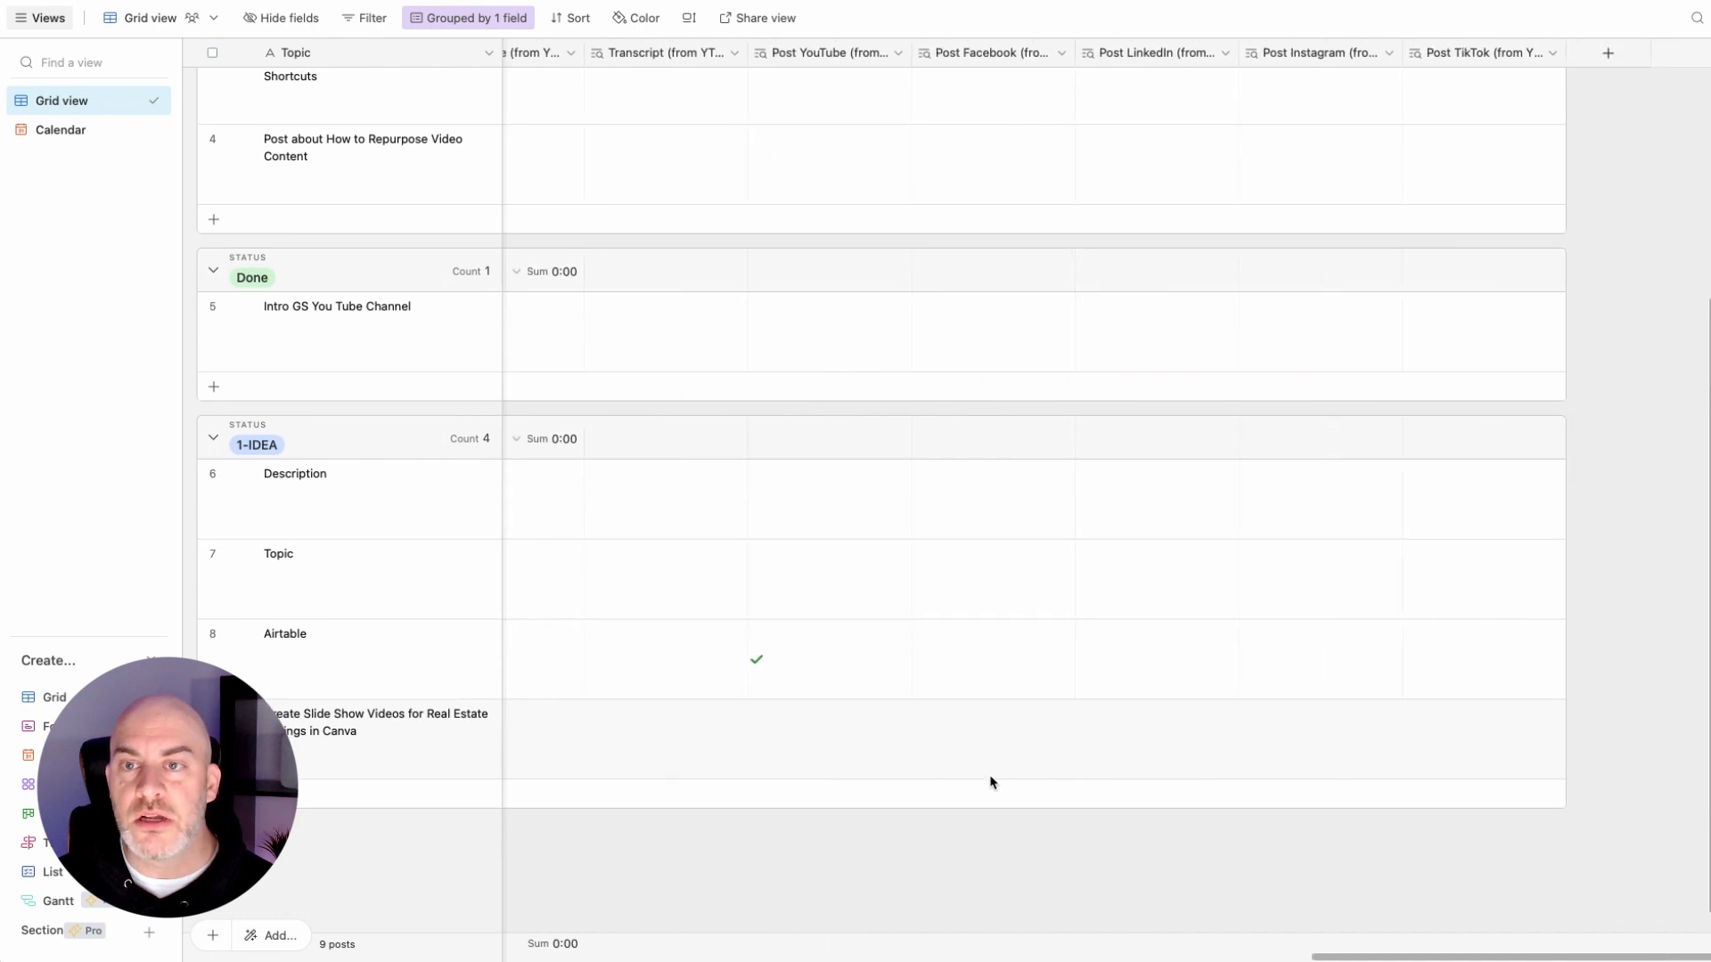
scroll(697, 536, left, 5)
scroll(698, 537, left, 10)
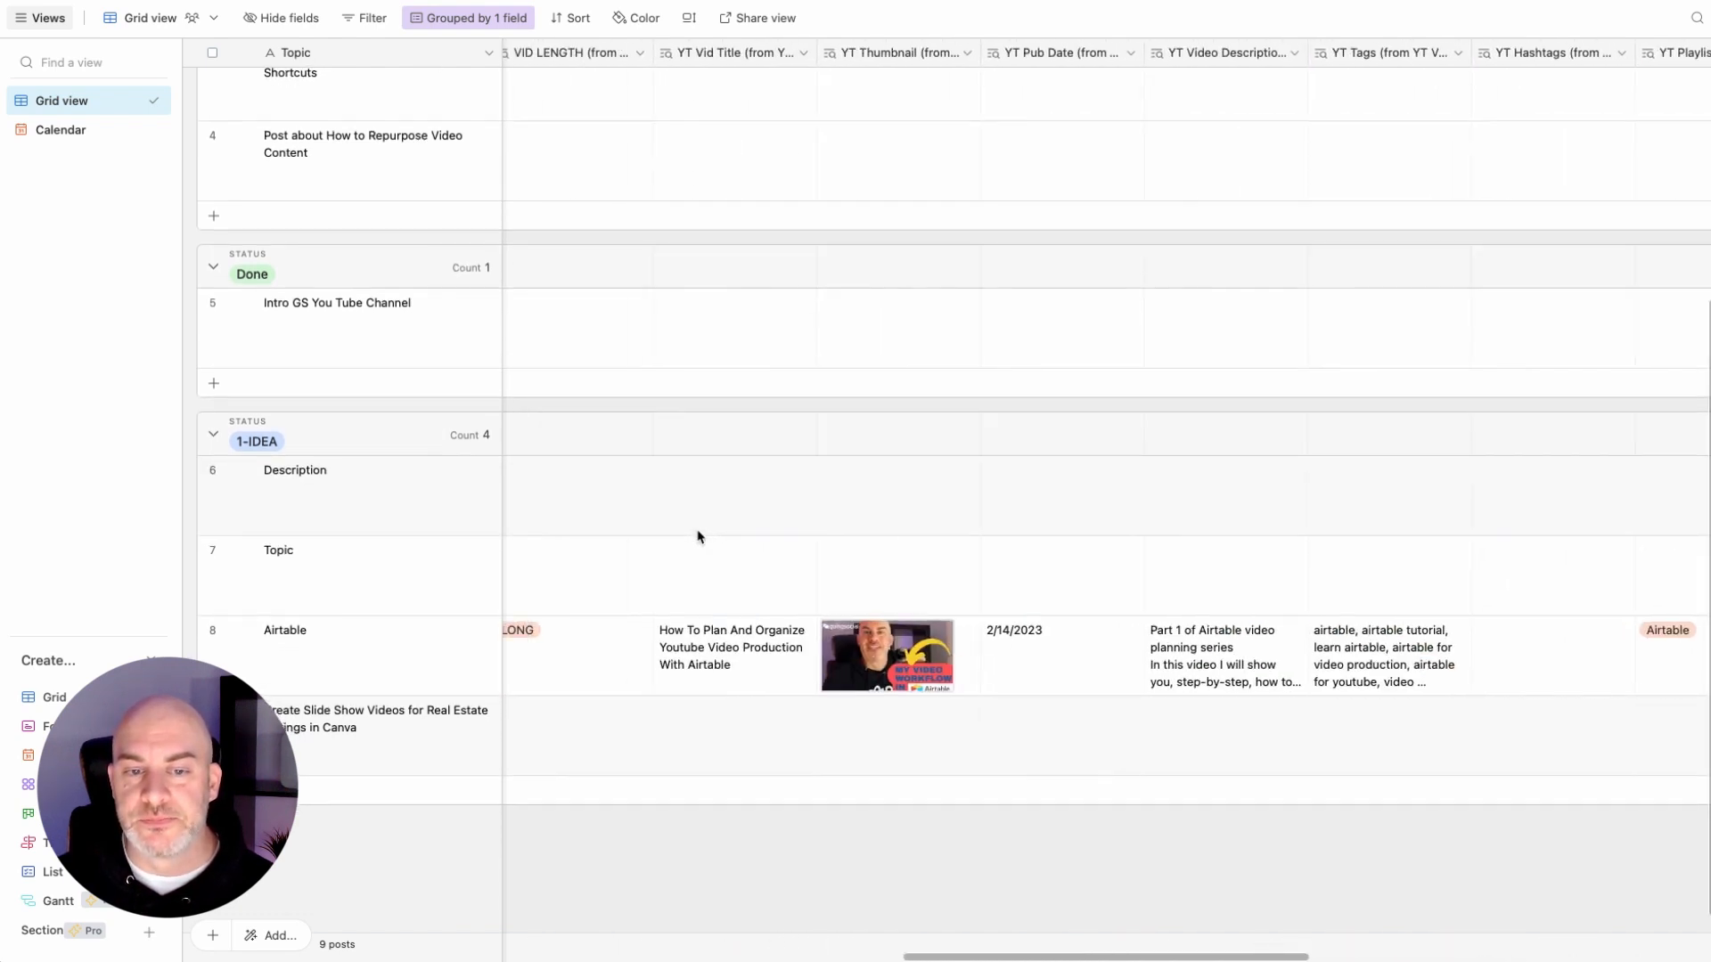
scroll(698, 536, left, 2)
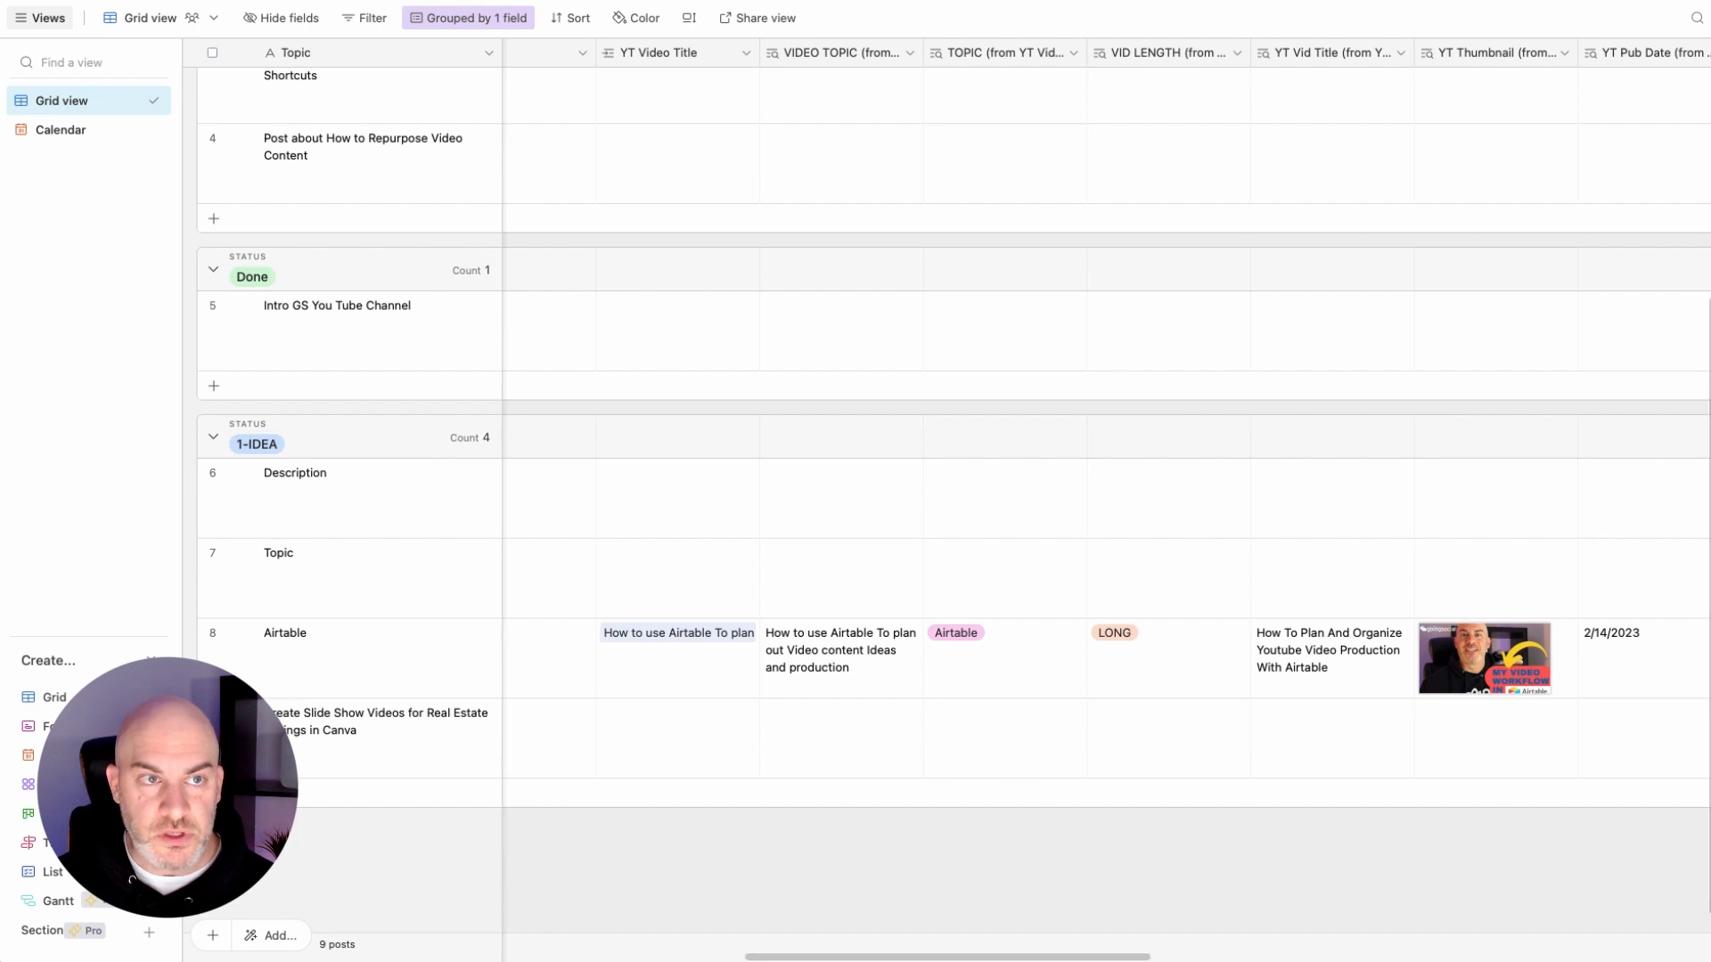
Step: Inspect the YT Video Title field's settings for linking to the GS Video Planner table, and close them without changes
click(683, 732)
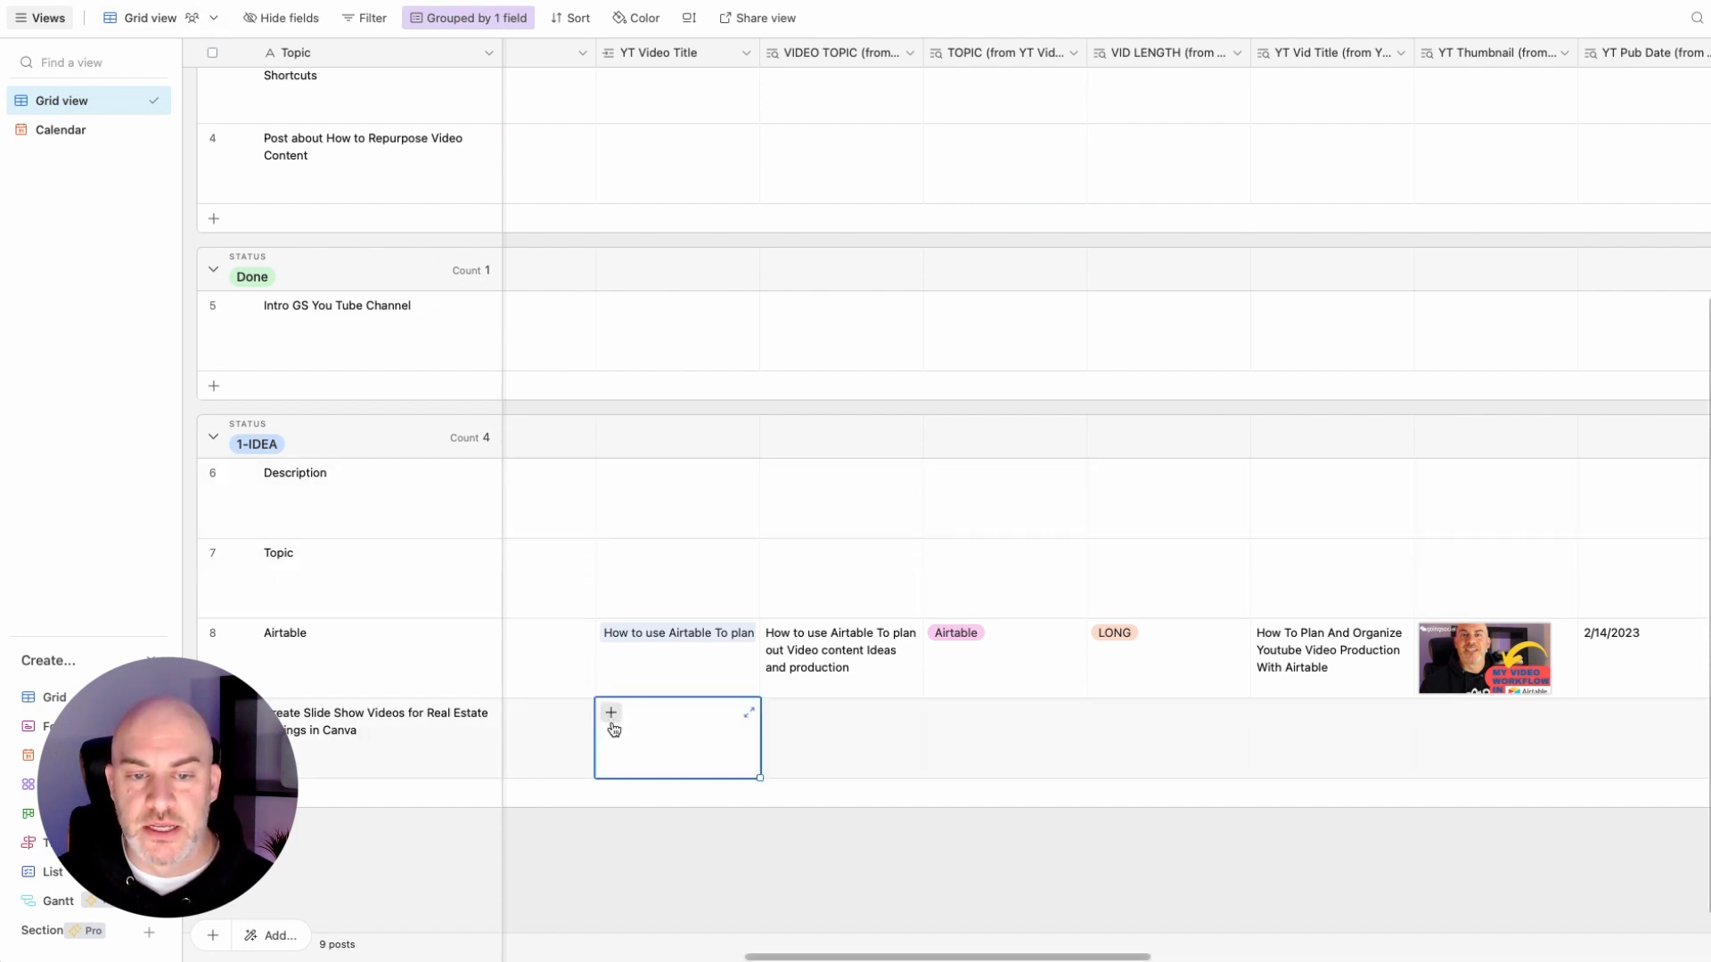
click(744, 55)
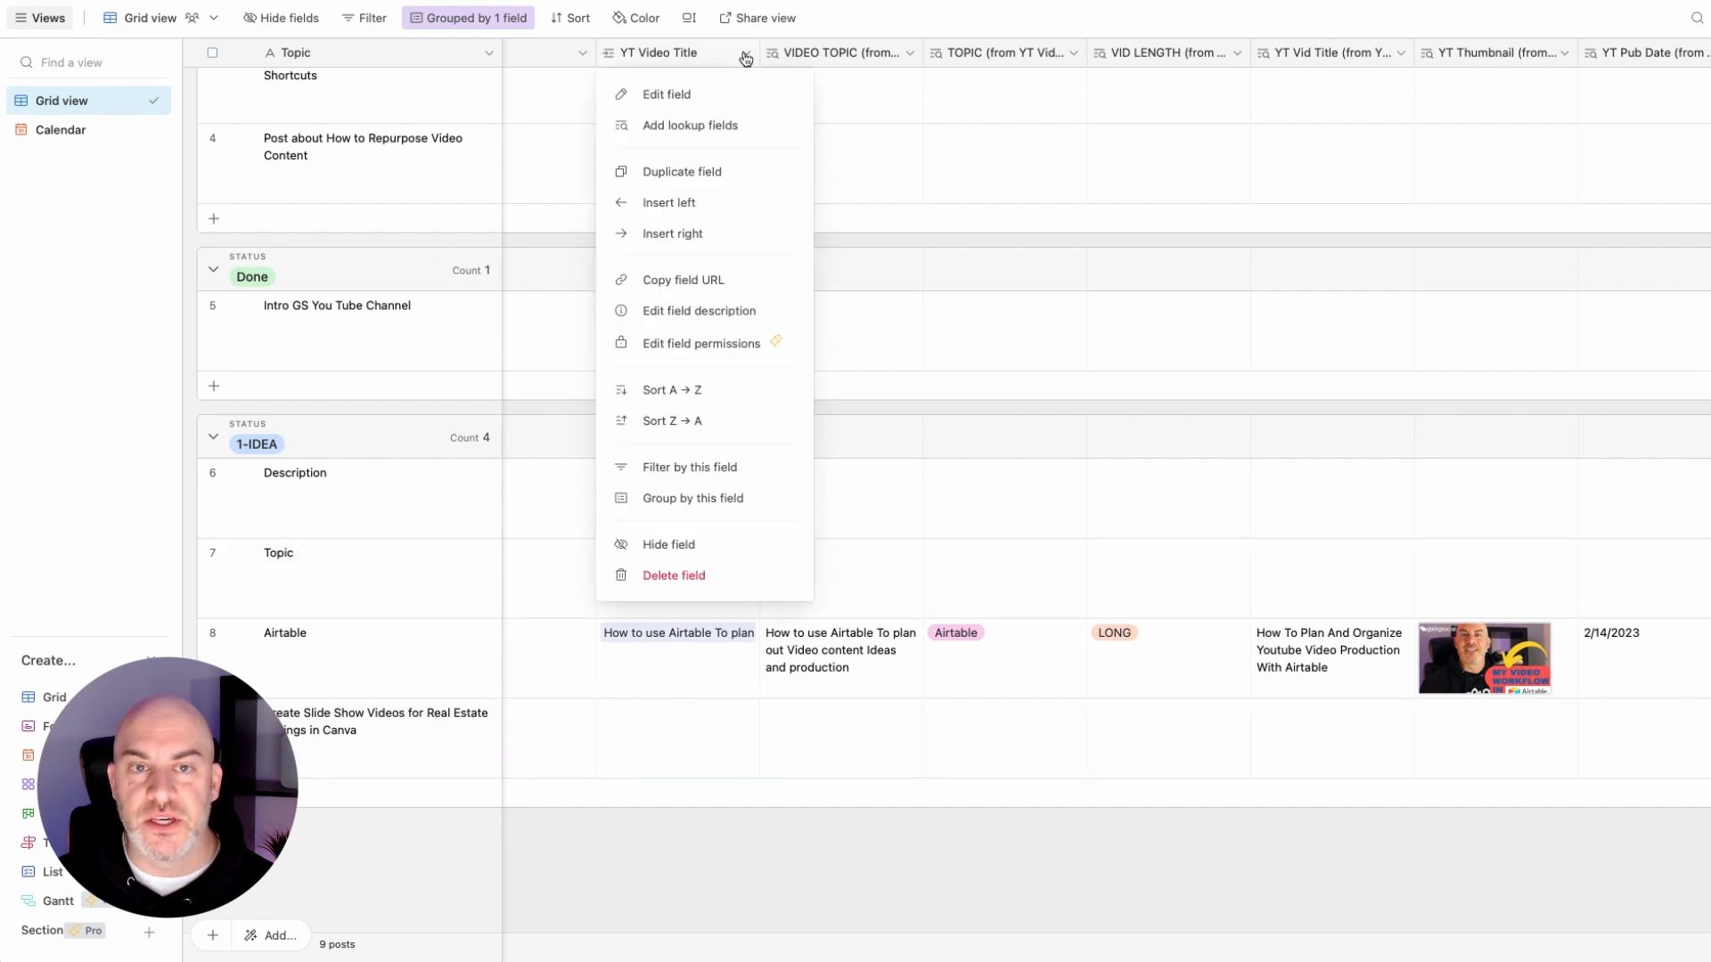
click(660, 104)
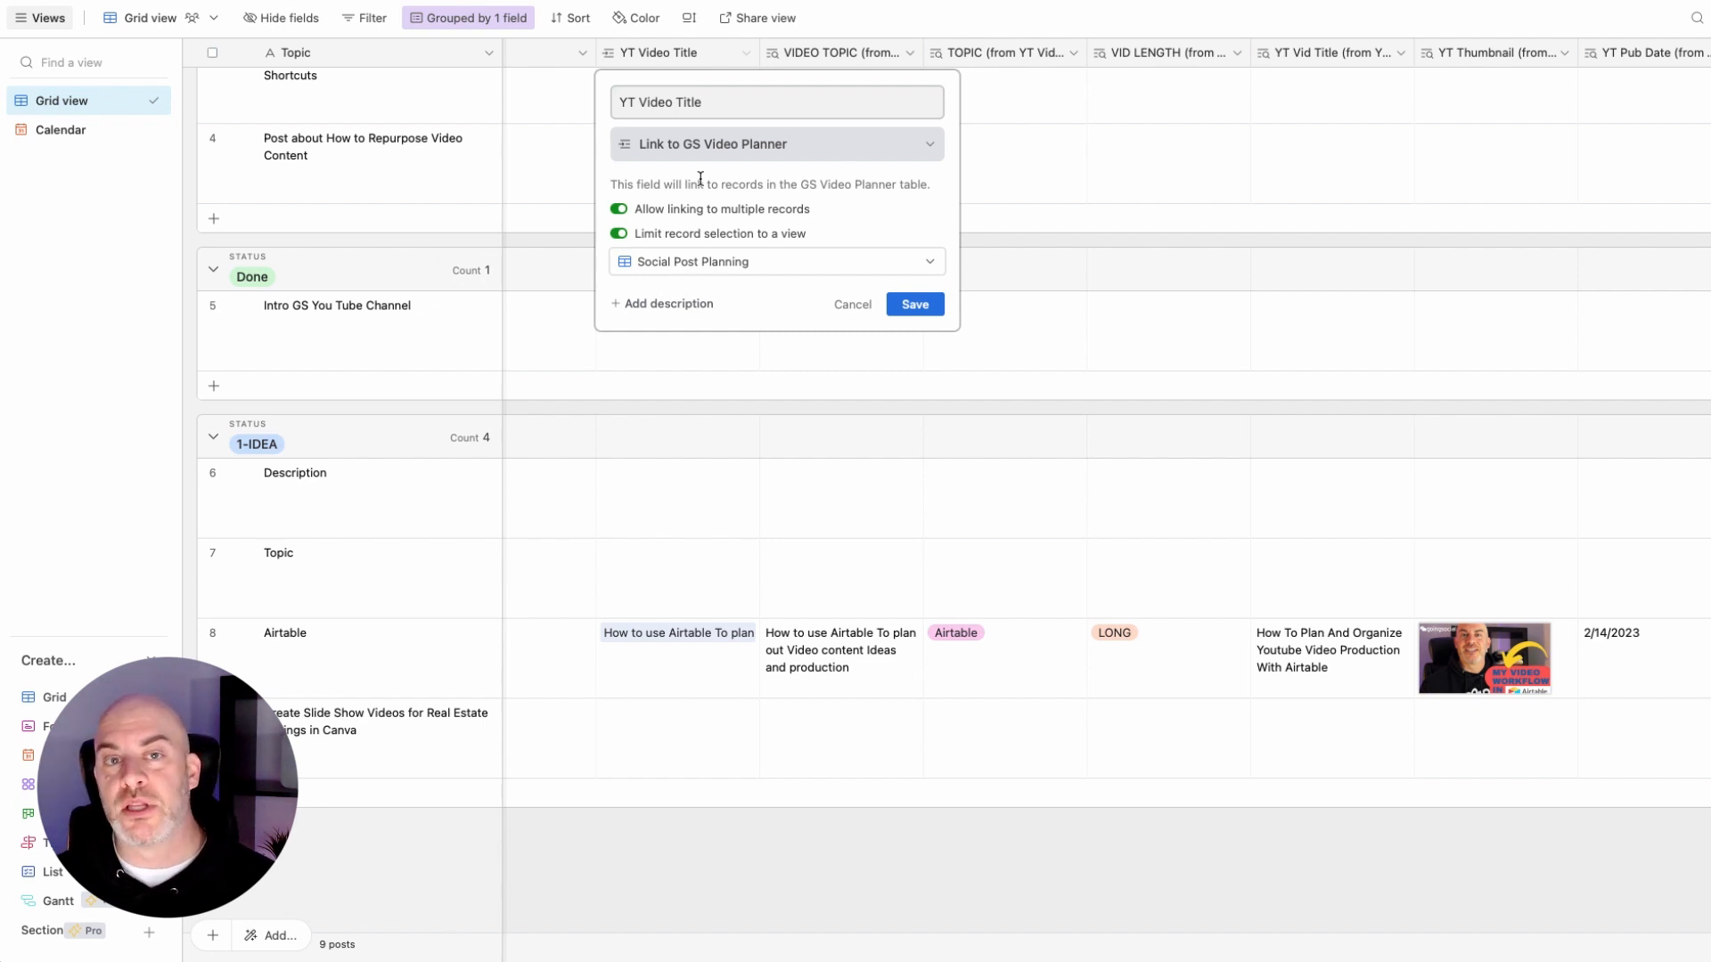
key(Escape)
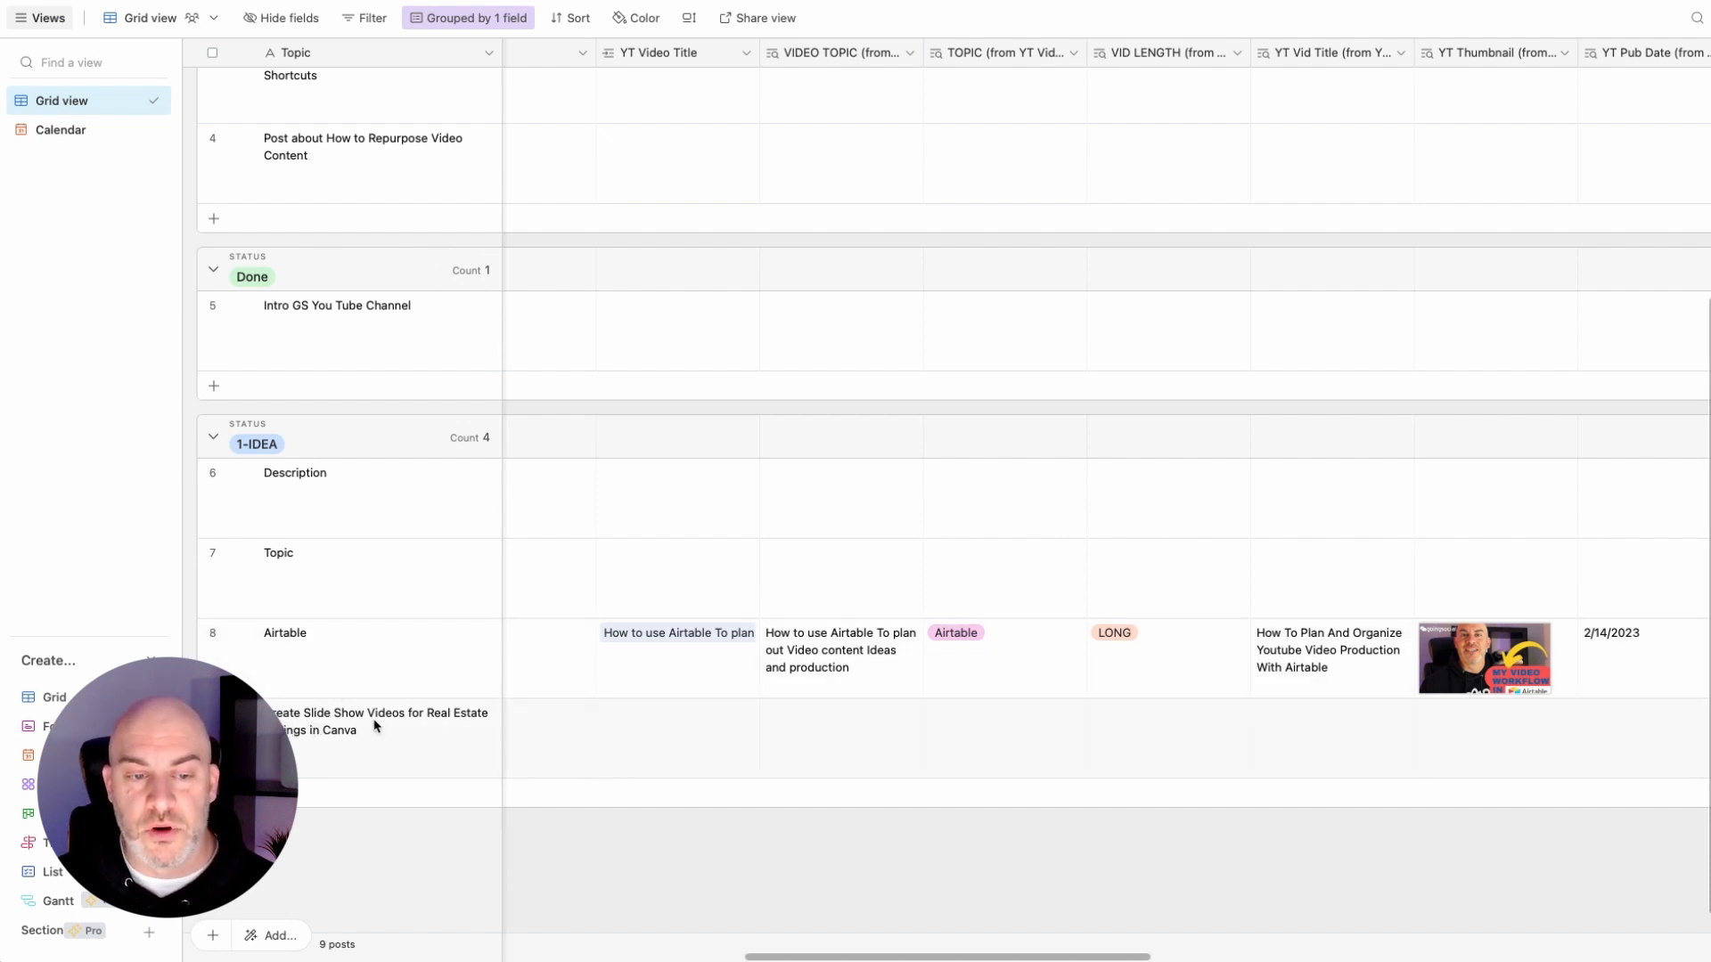
Step: Link the new post's YT Video Title to the existing video "Create Slide Show Videos for Real Estate Listings in Canva", searching for "canva"
click(729, 738)
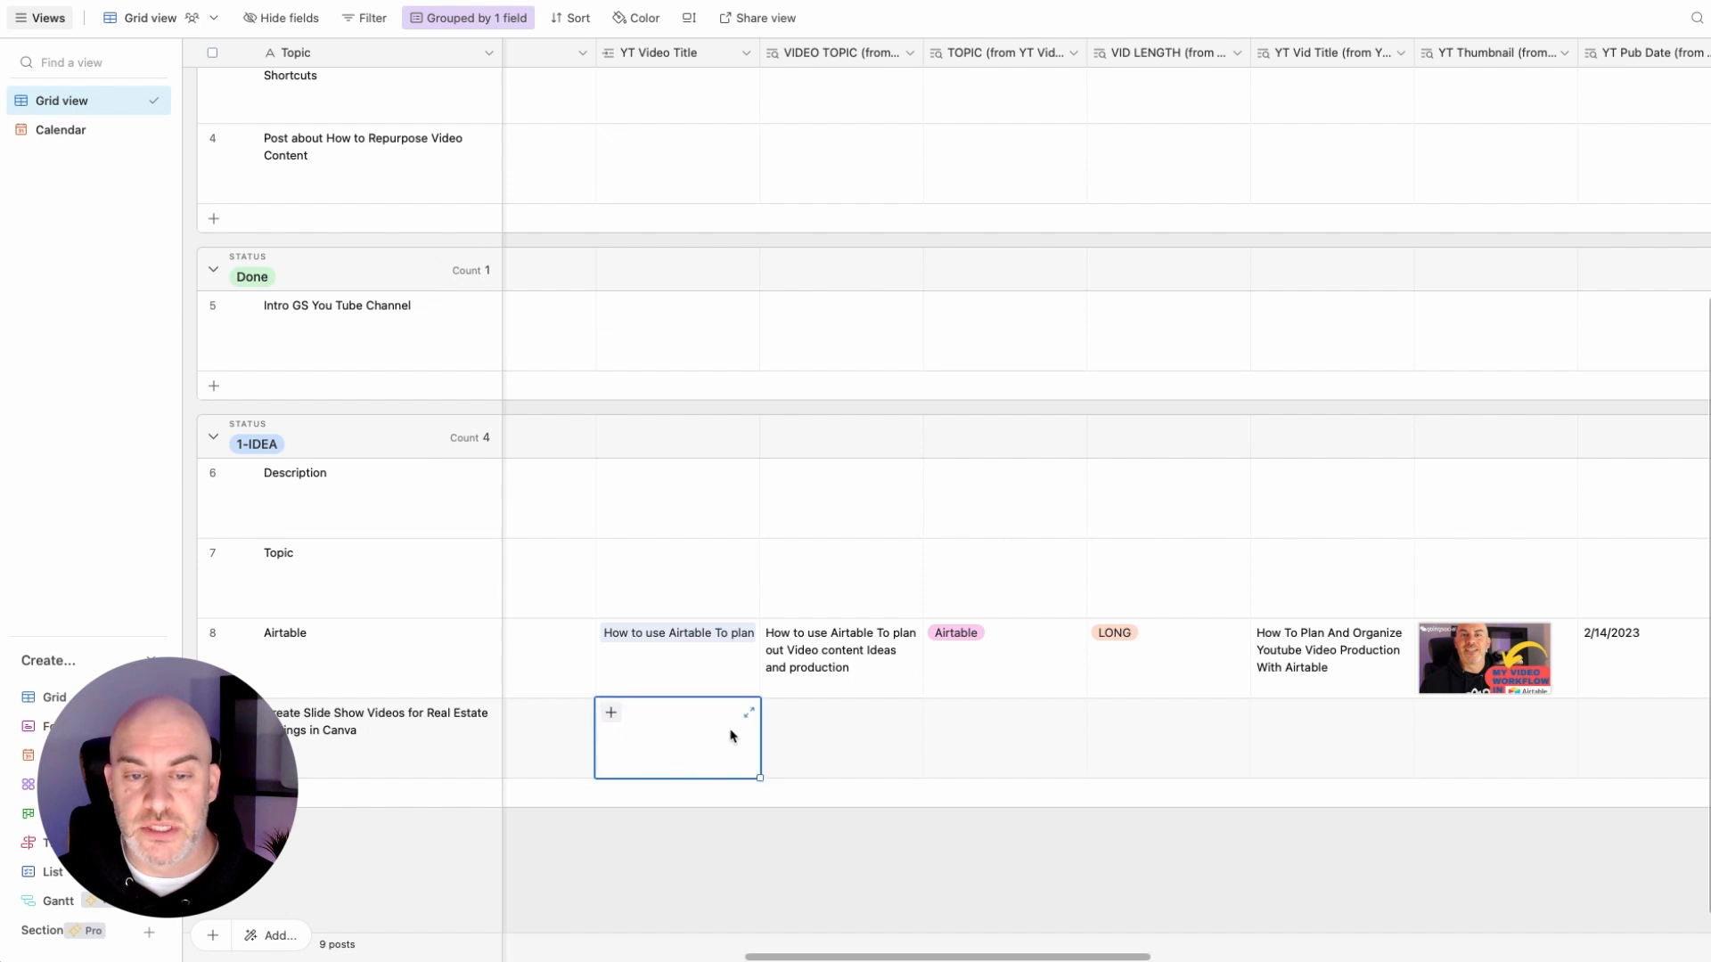
click(611, 712)
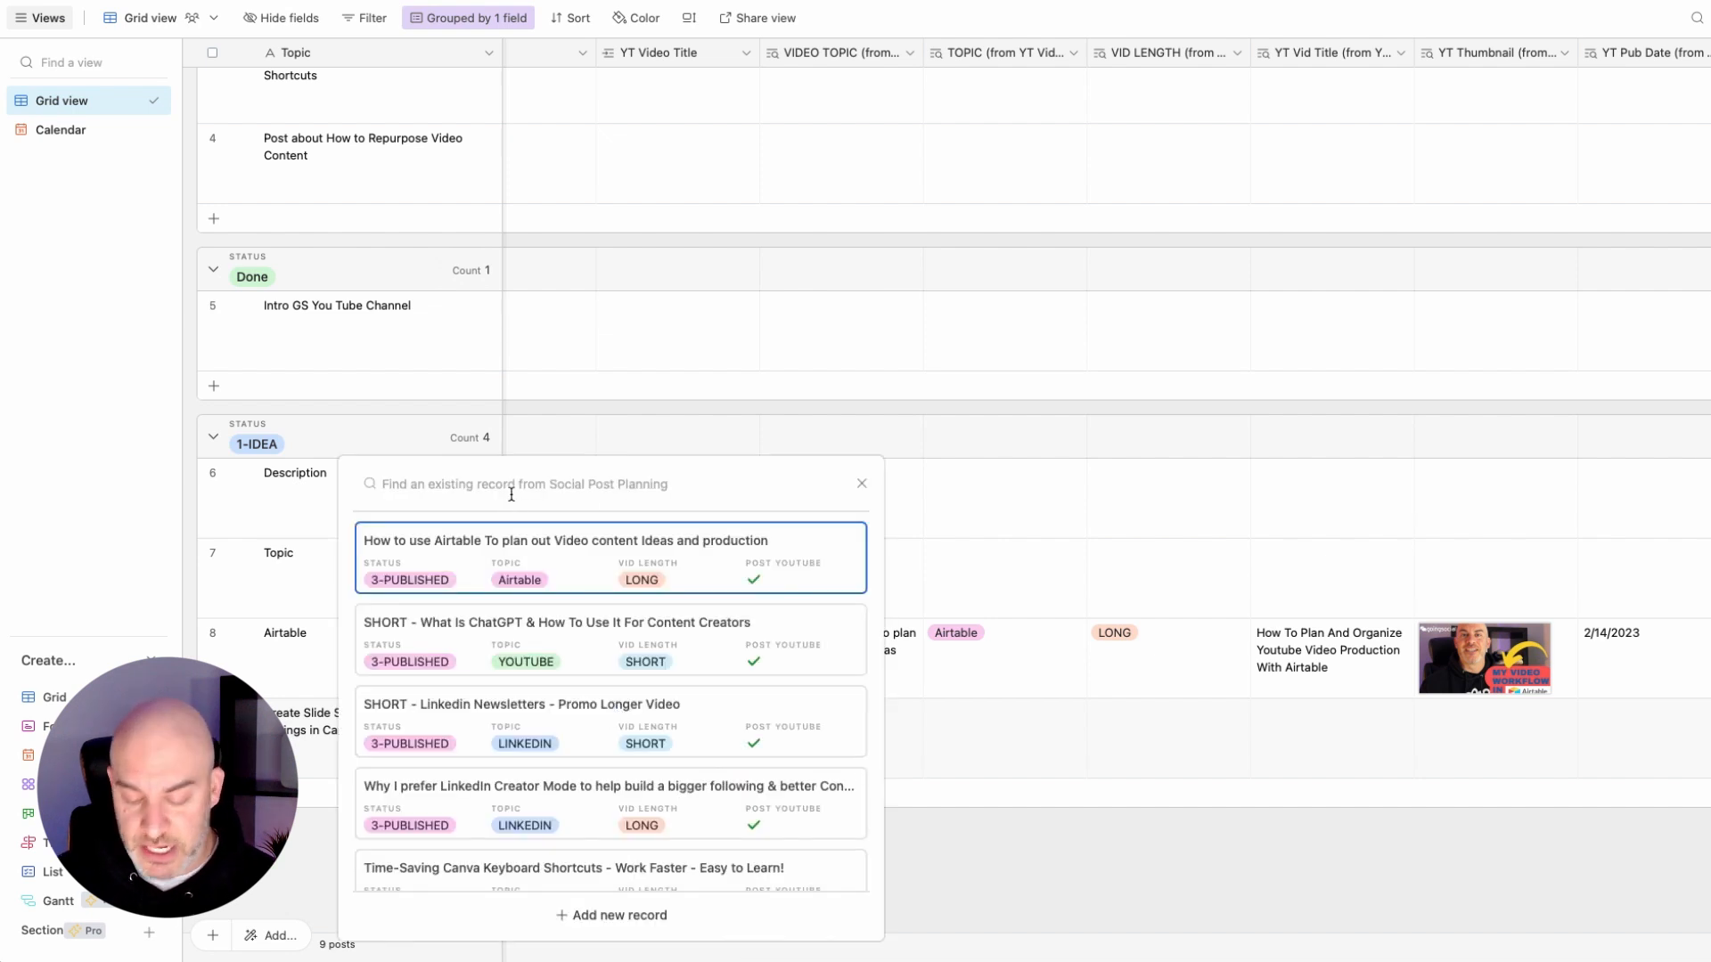
text(cavna)
key(BackSpace)
key(BackSpace)
key(BackSpace)
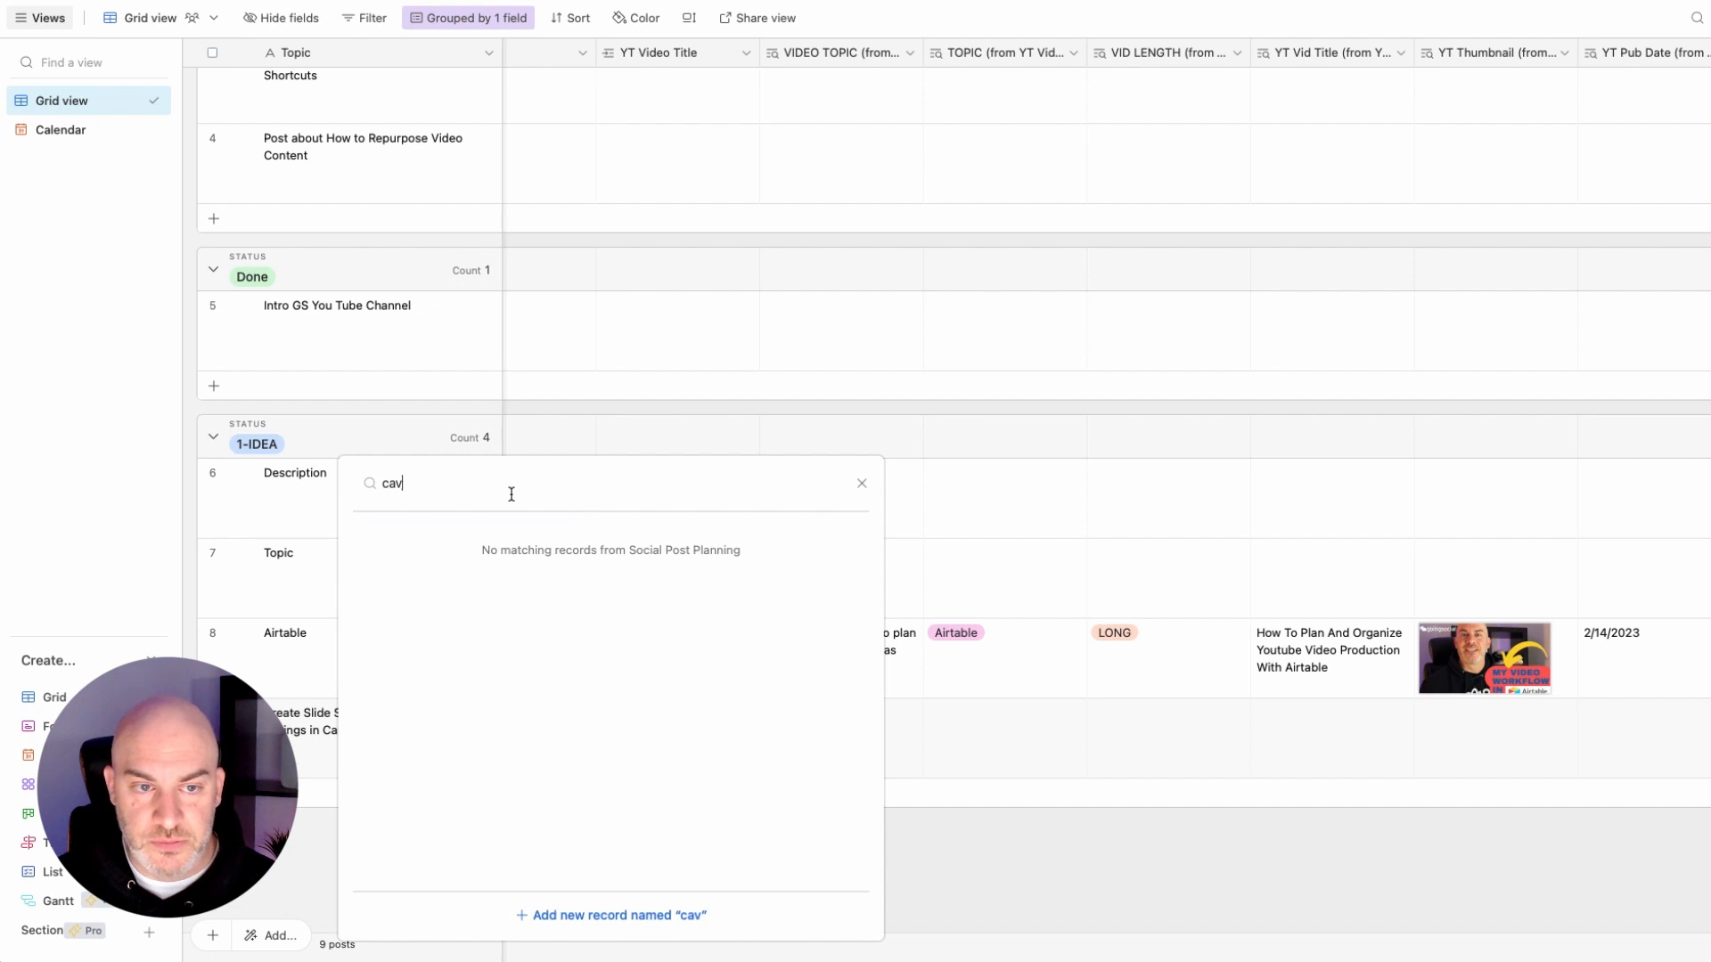
text(nva)
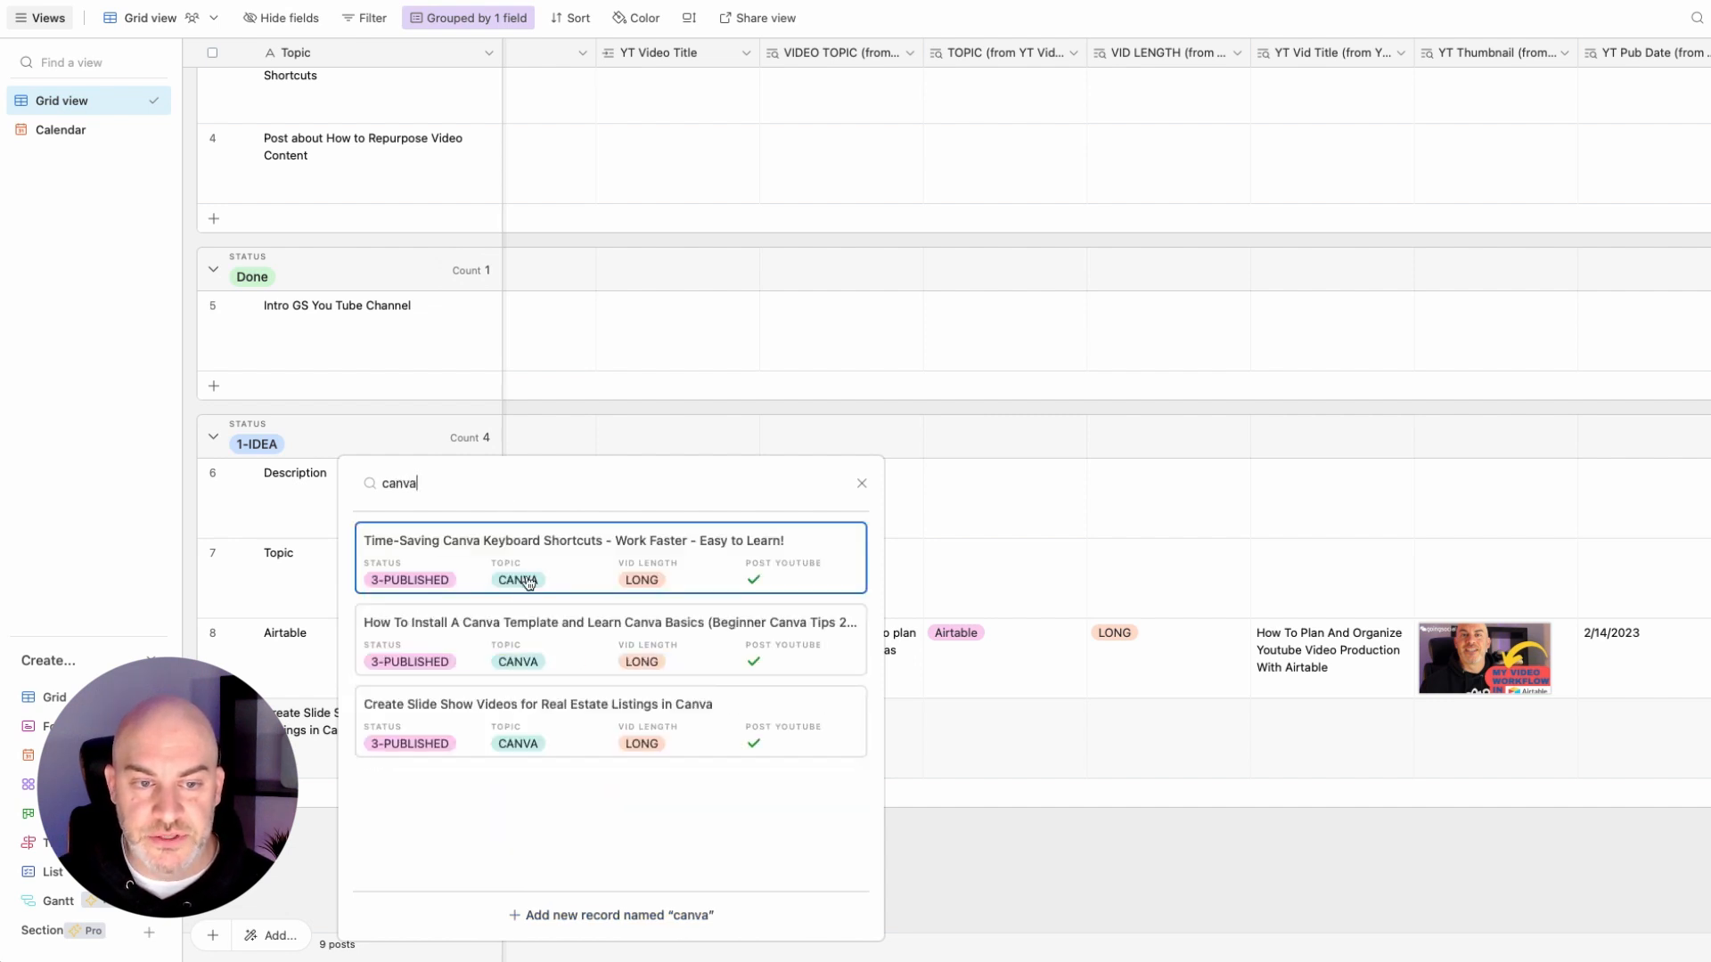
click(474, 730)
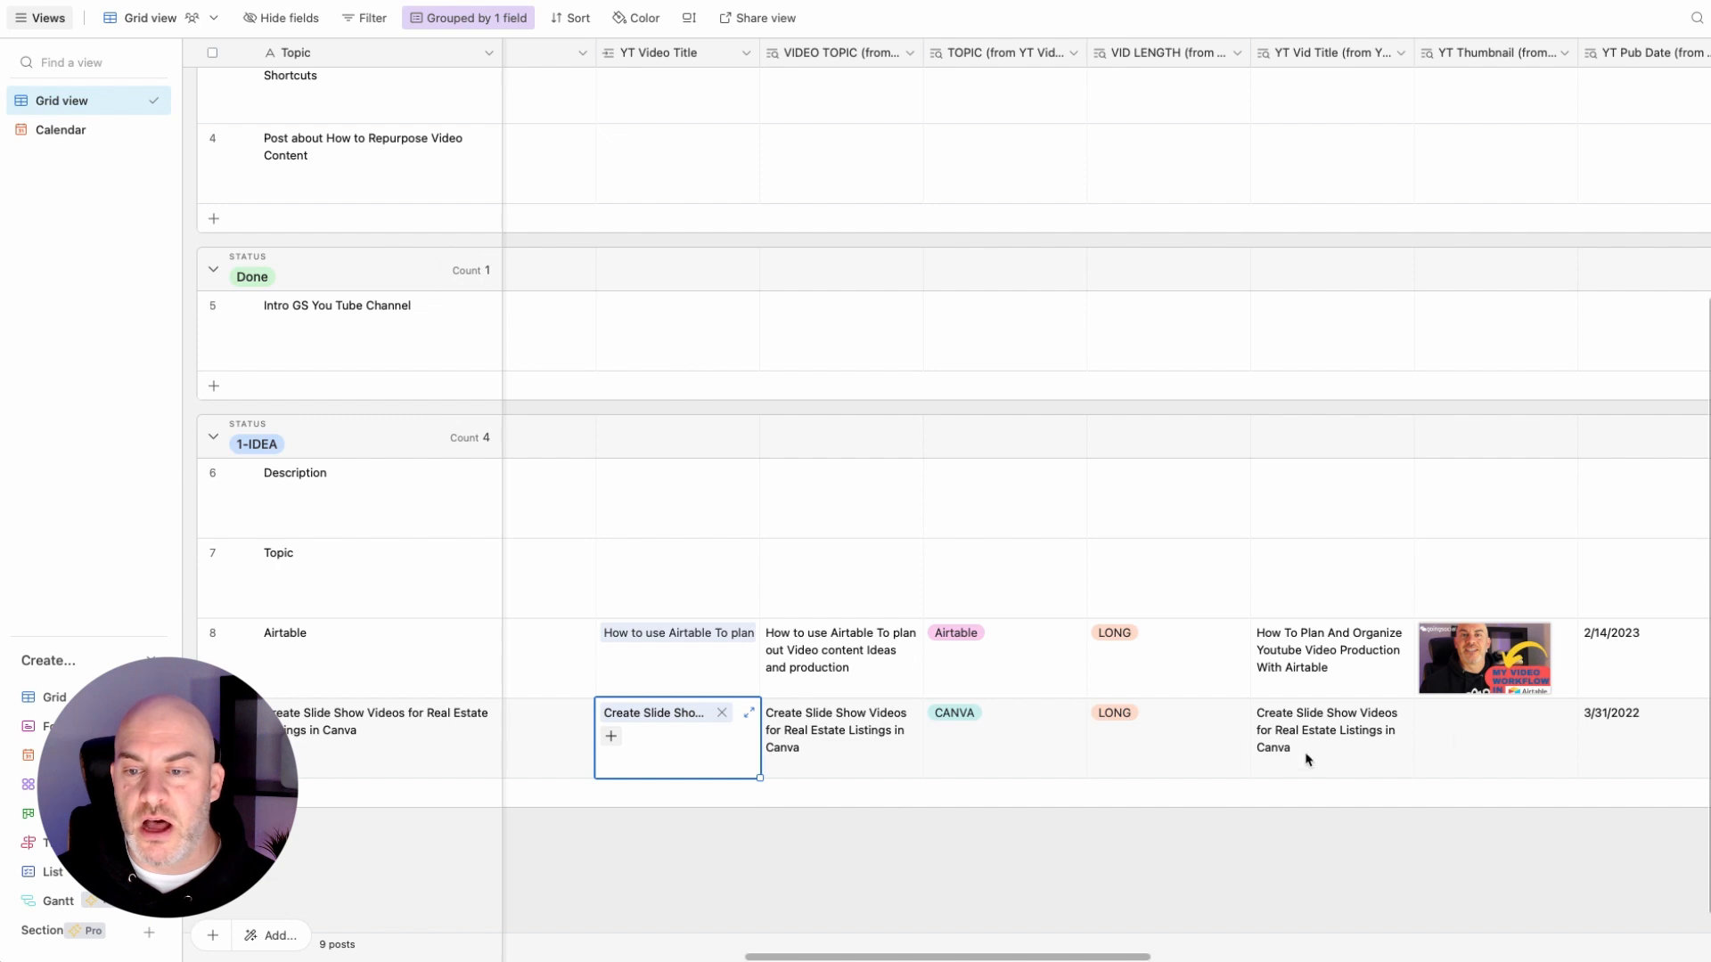
Step: Review the video details looked up for the "Create Slide Show Videos for Real Estate Listings in Canva" post and expand its record
scroll(1489, 737, right, 10)
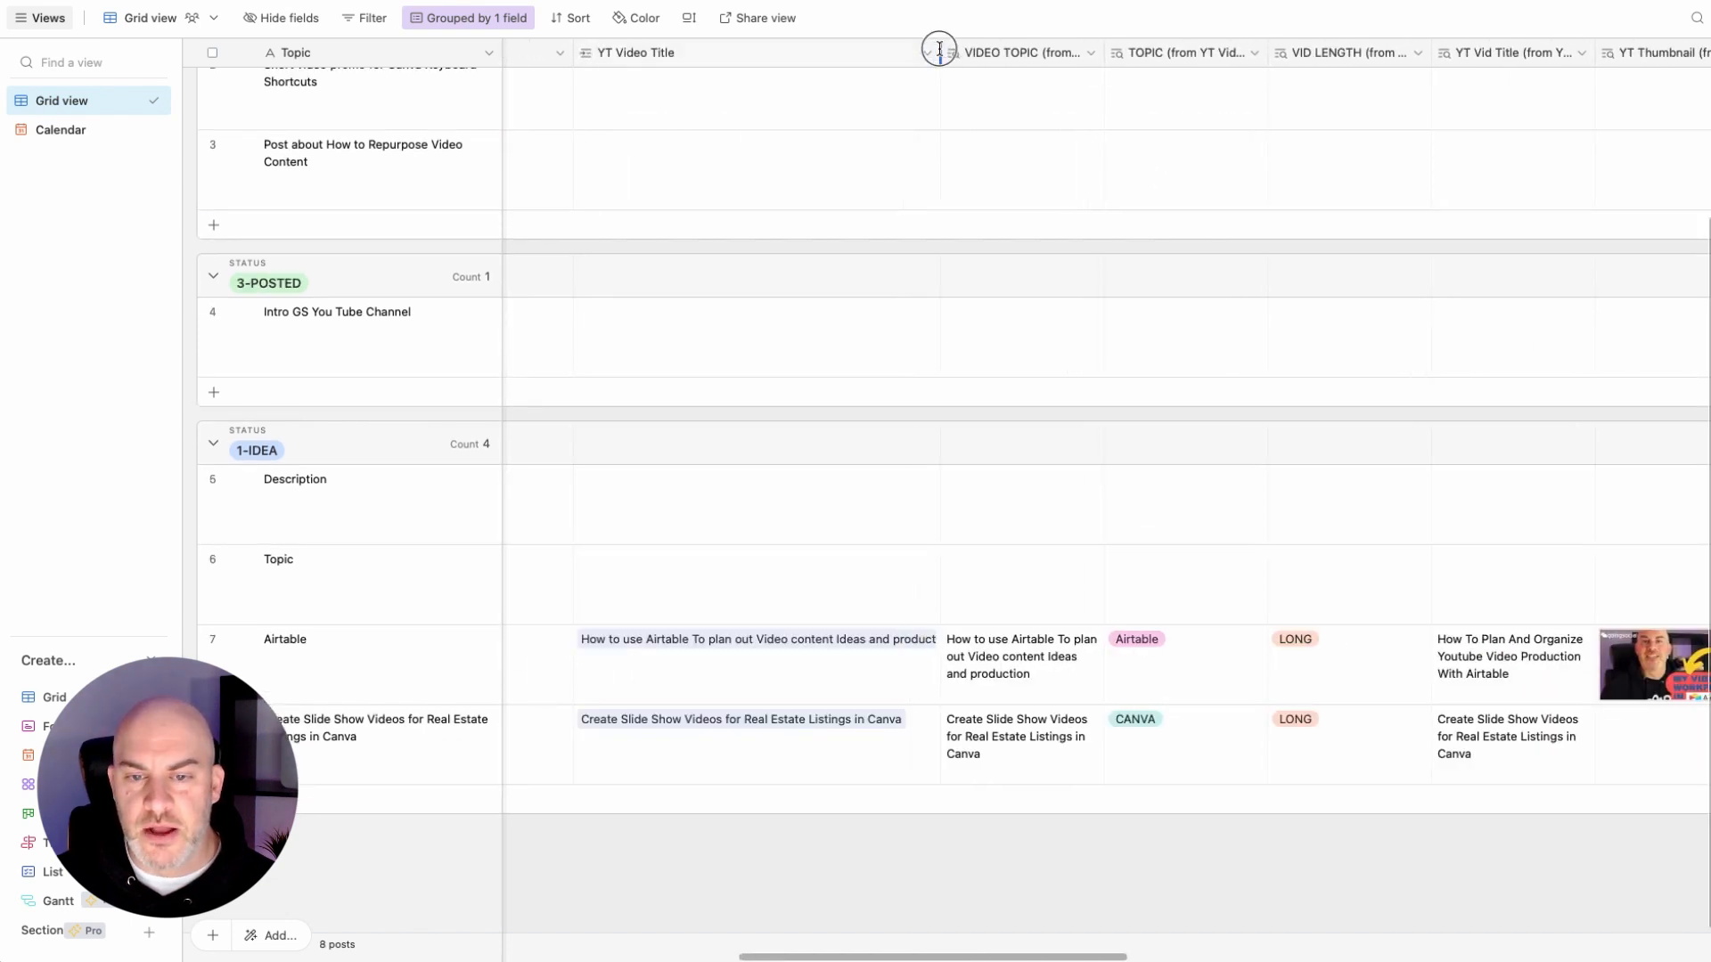
scroll(915, 753, right, 15)
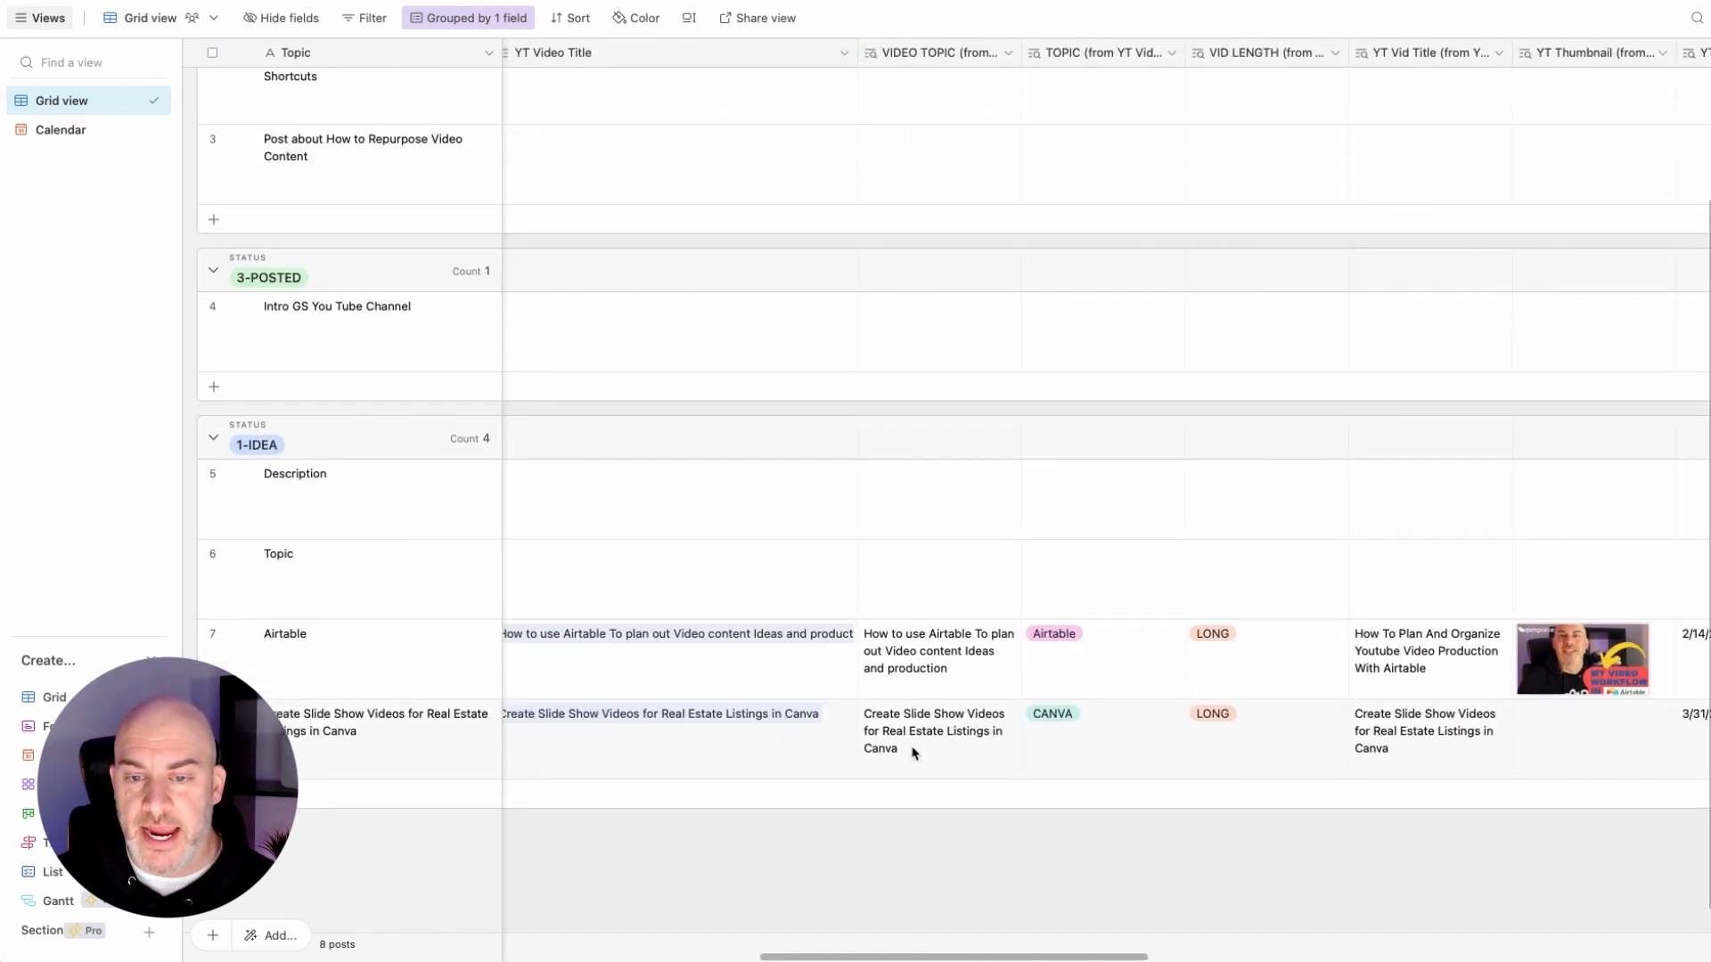
scroll(915, 753, right, 12)
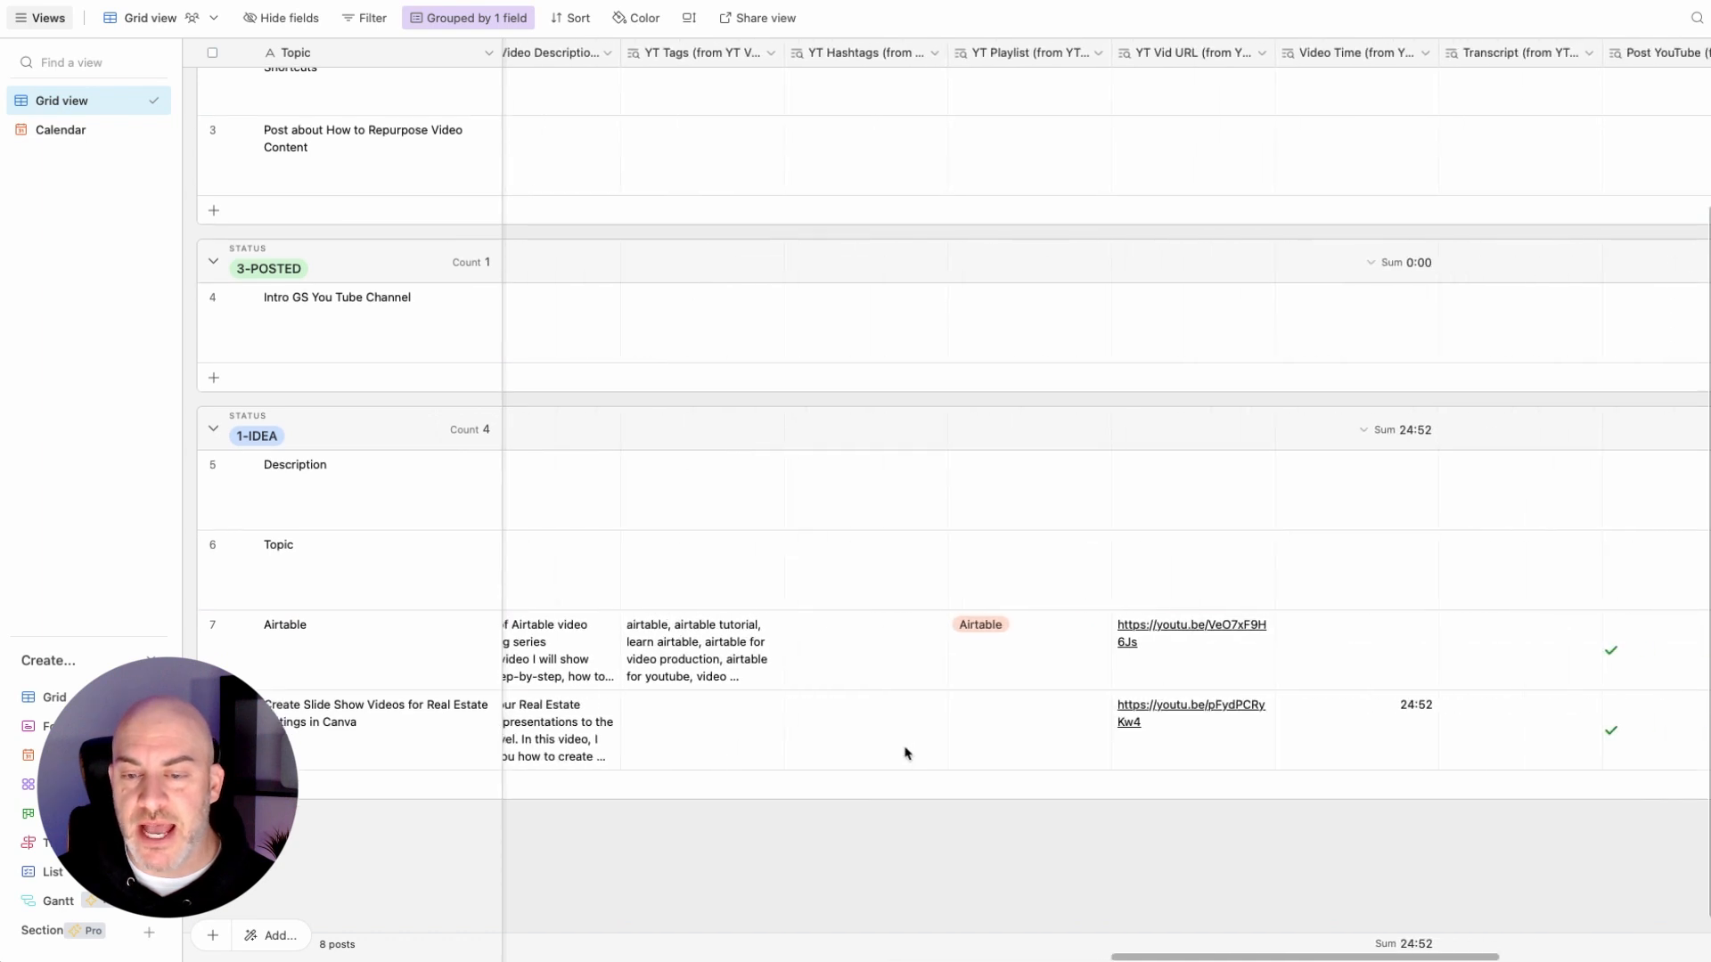
scroll(908, 752, left, 20)
scroll(905, 753, left, 8)
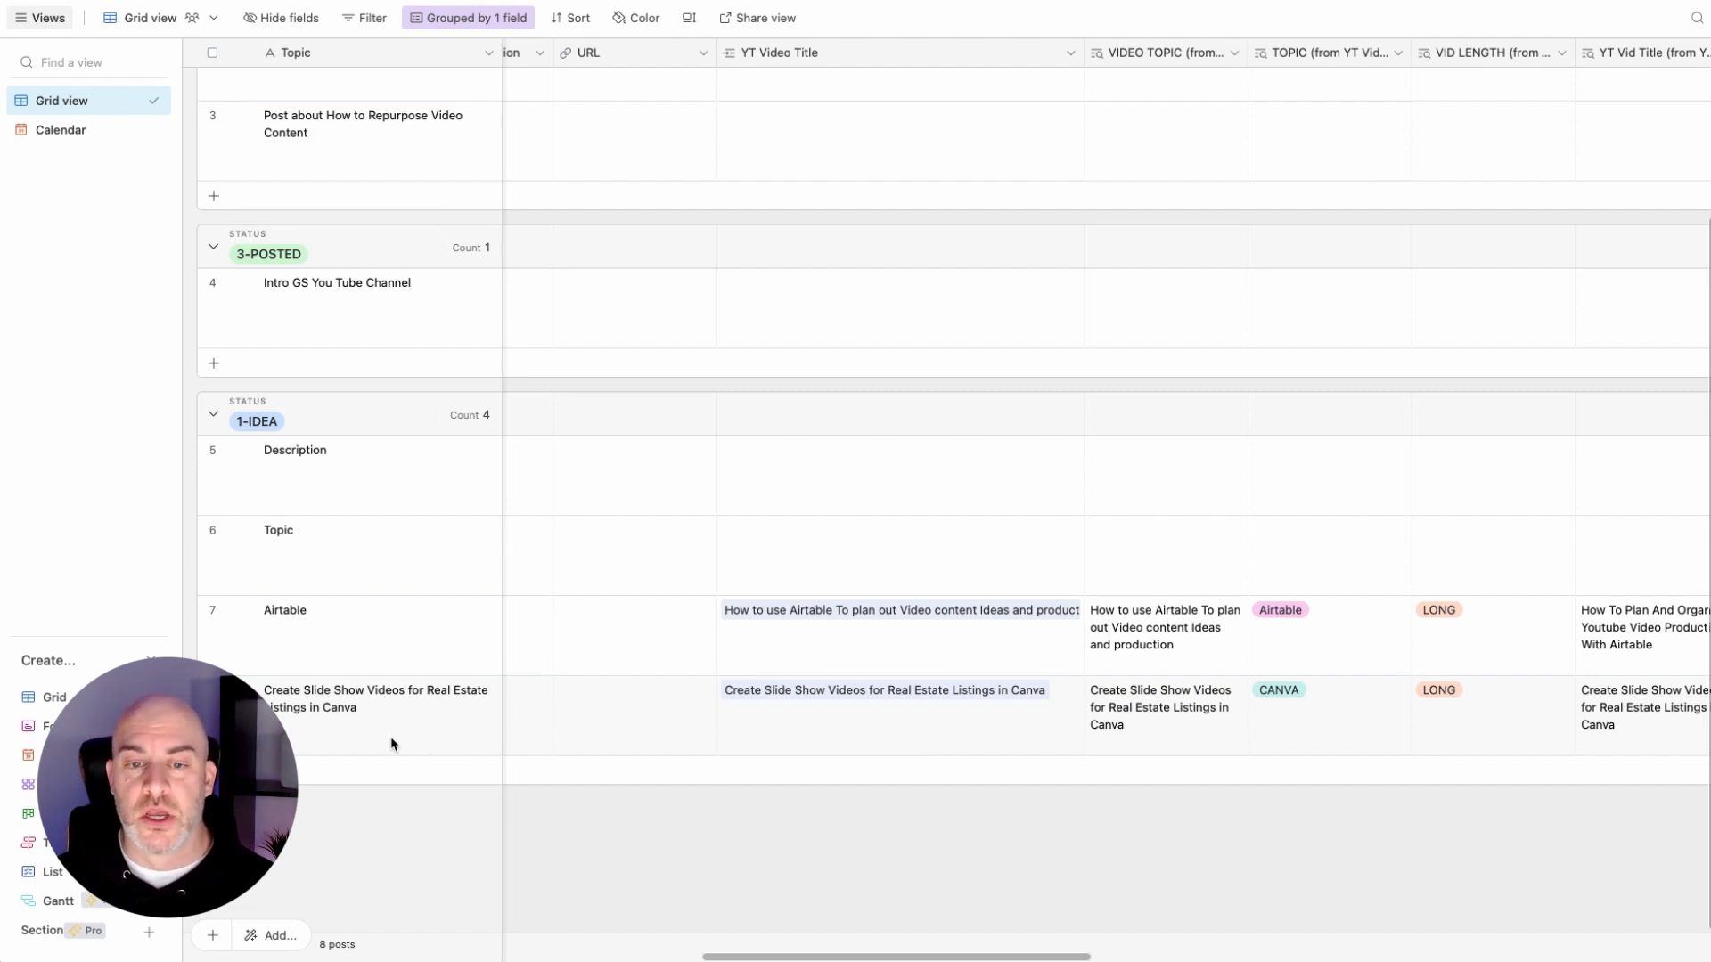
scroll(1406, 725, right, 2)
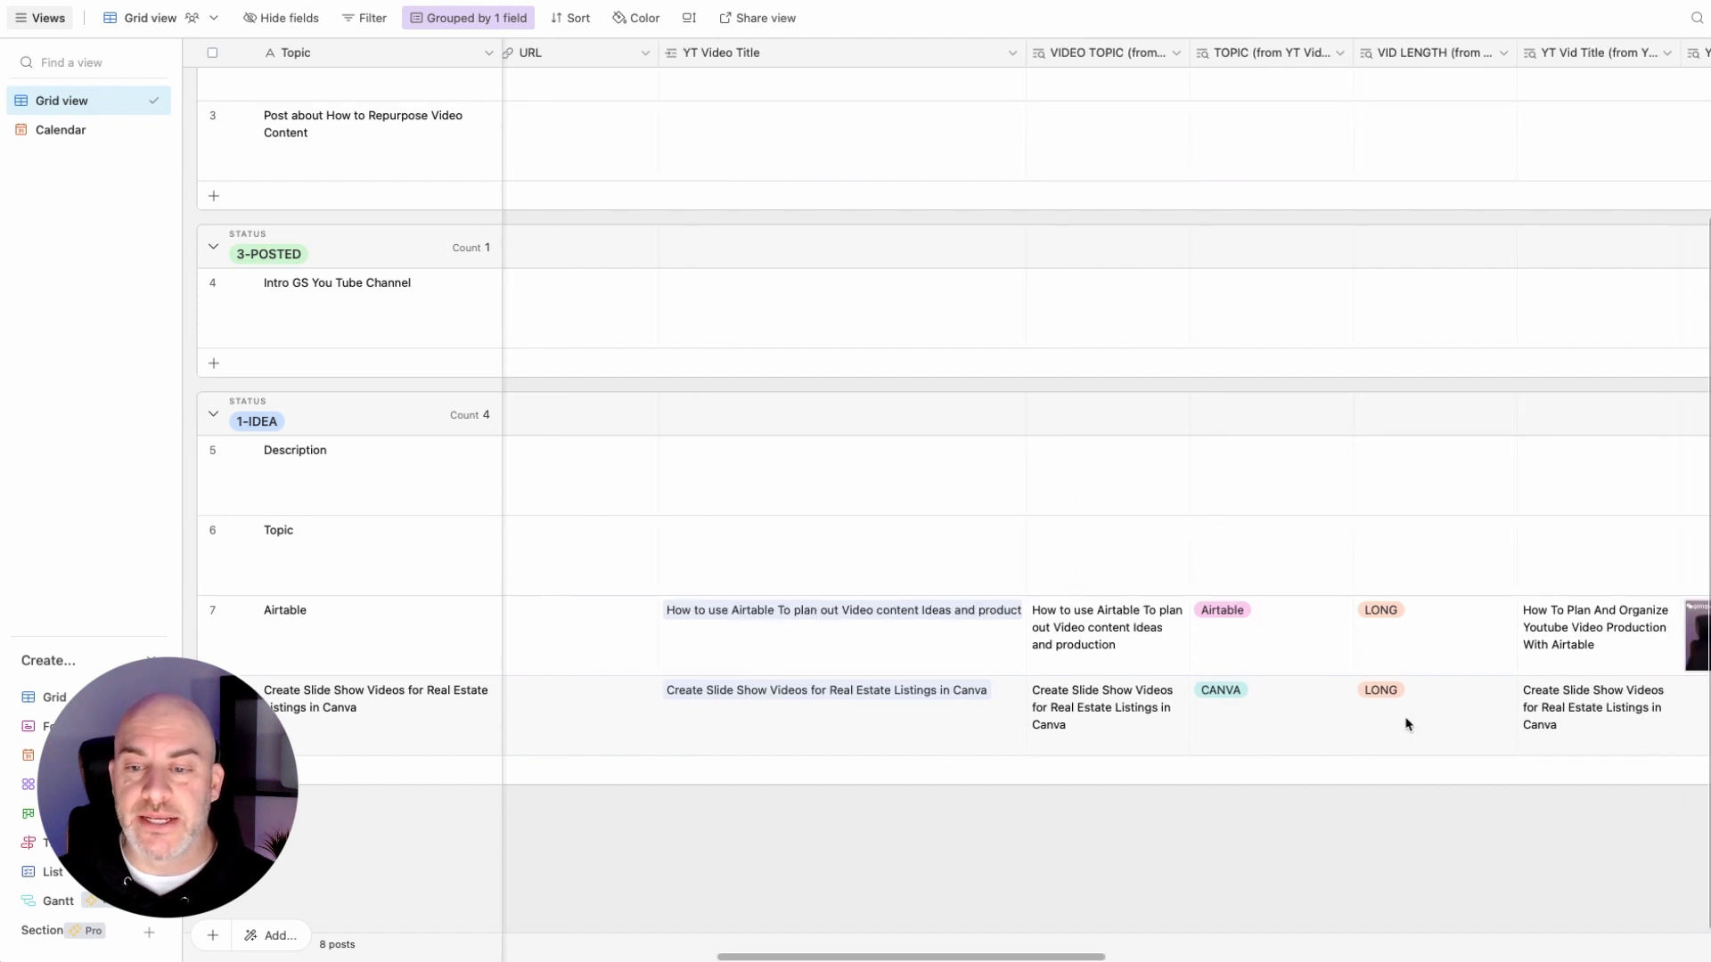
scroll(1406, 724, right, 15)
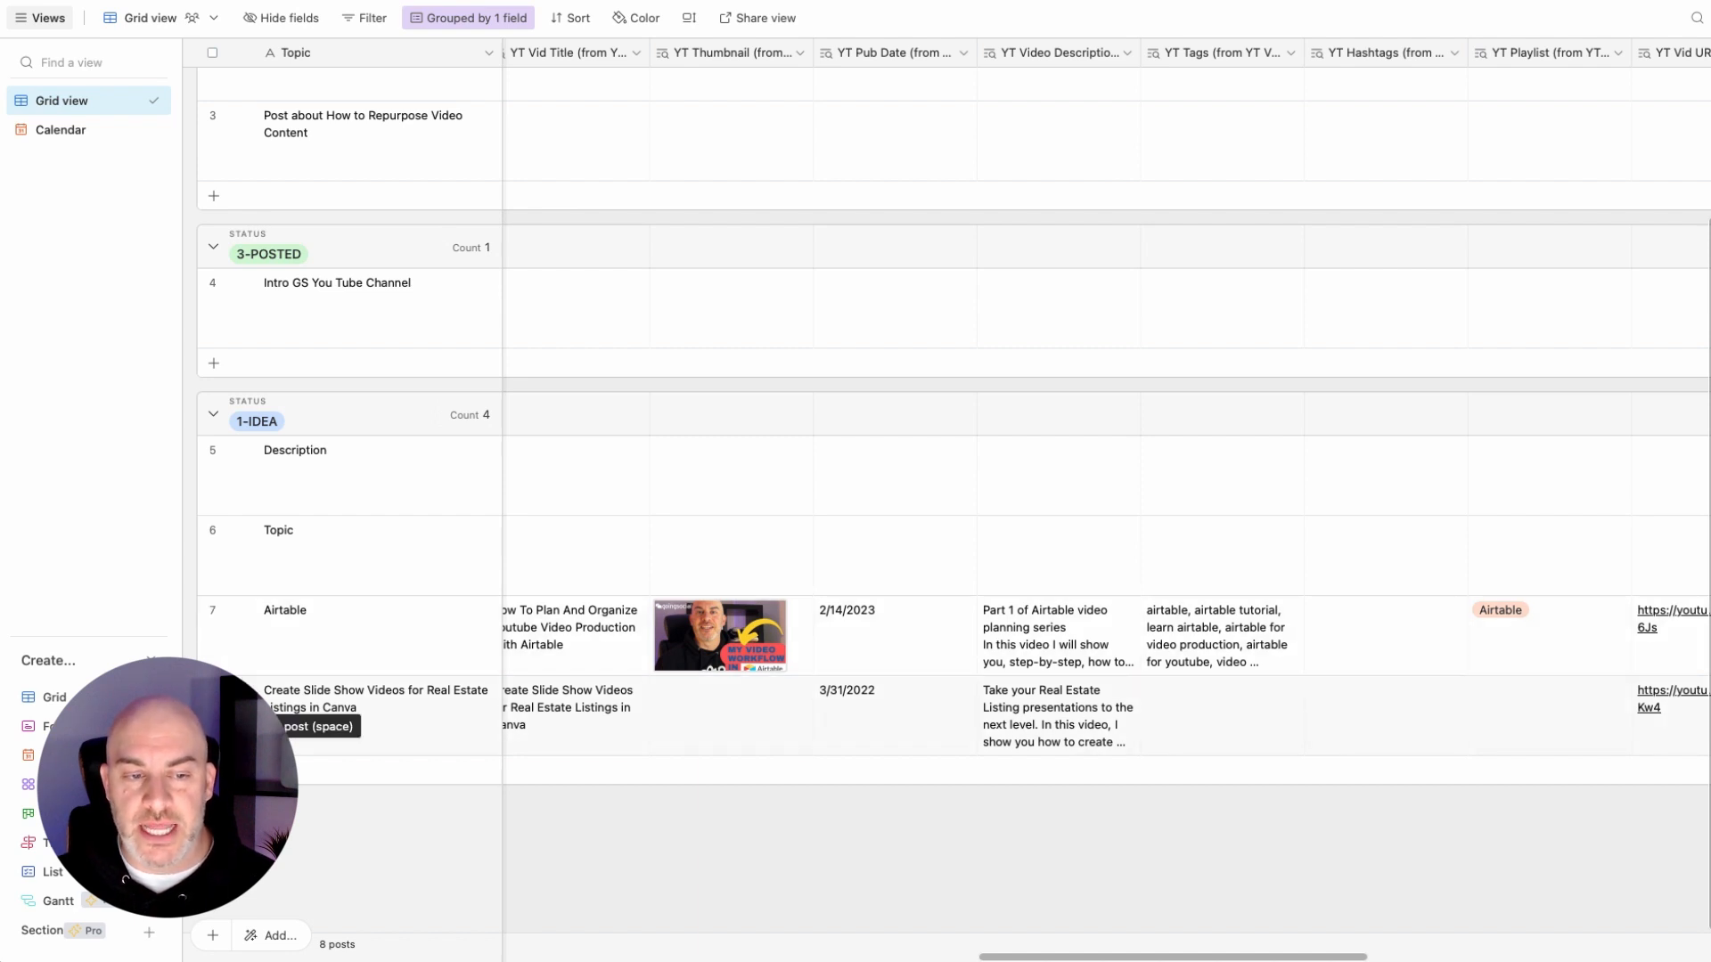
click(249, 703)
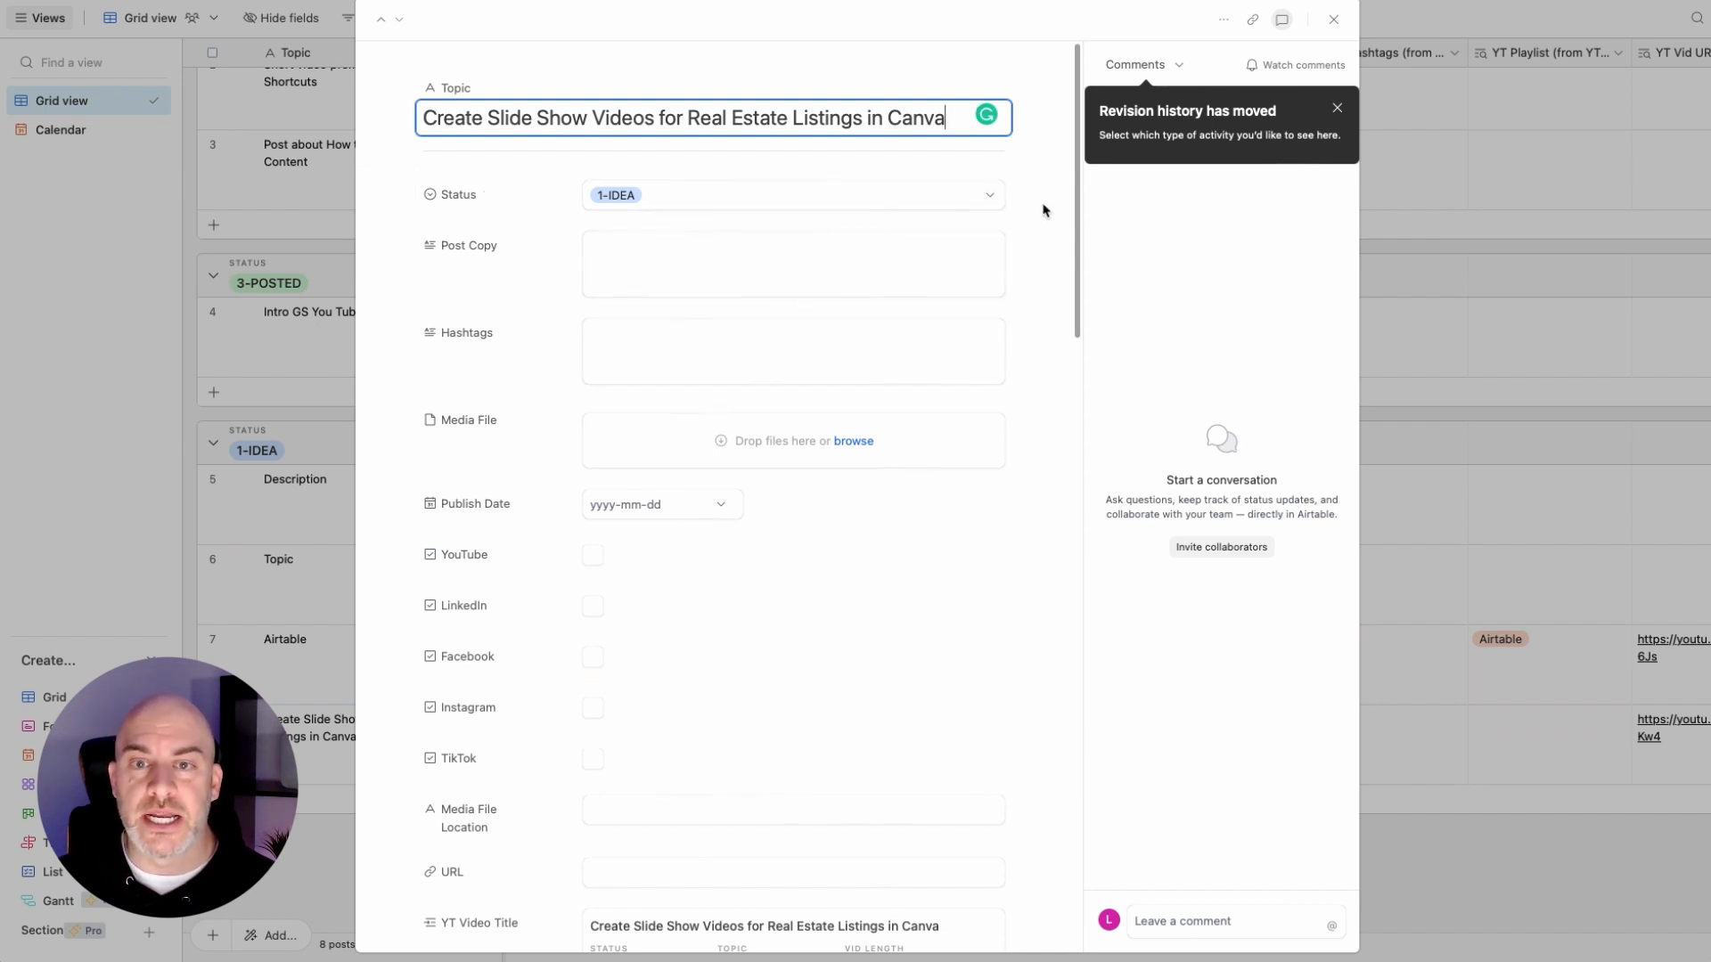
Step: Set the Canva real estate slide show post's Status to 2-IN PROGRESS and close its record
click(993, 197)
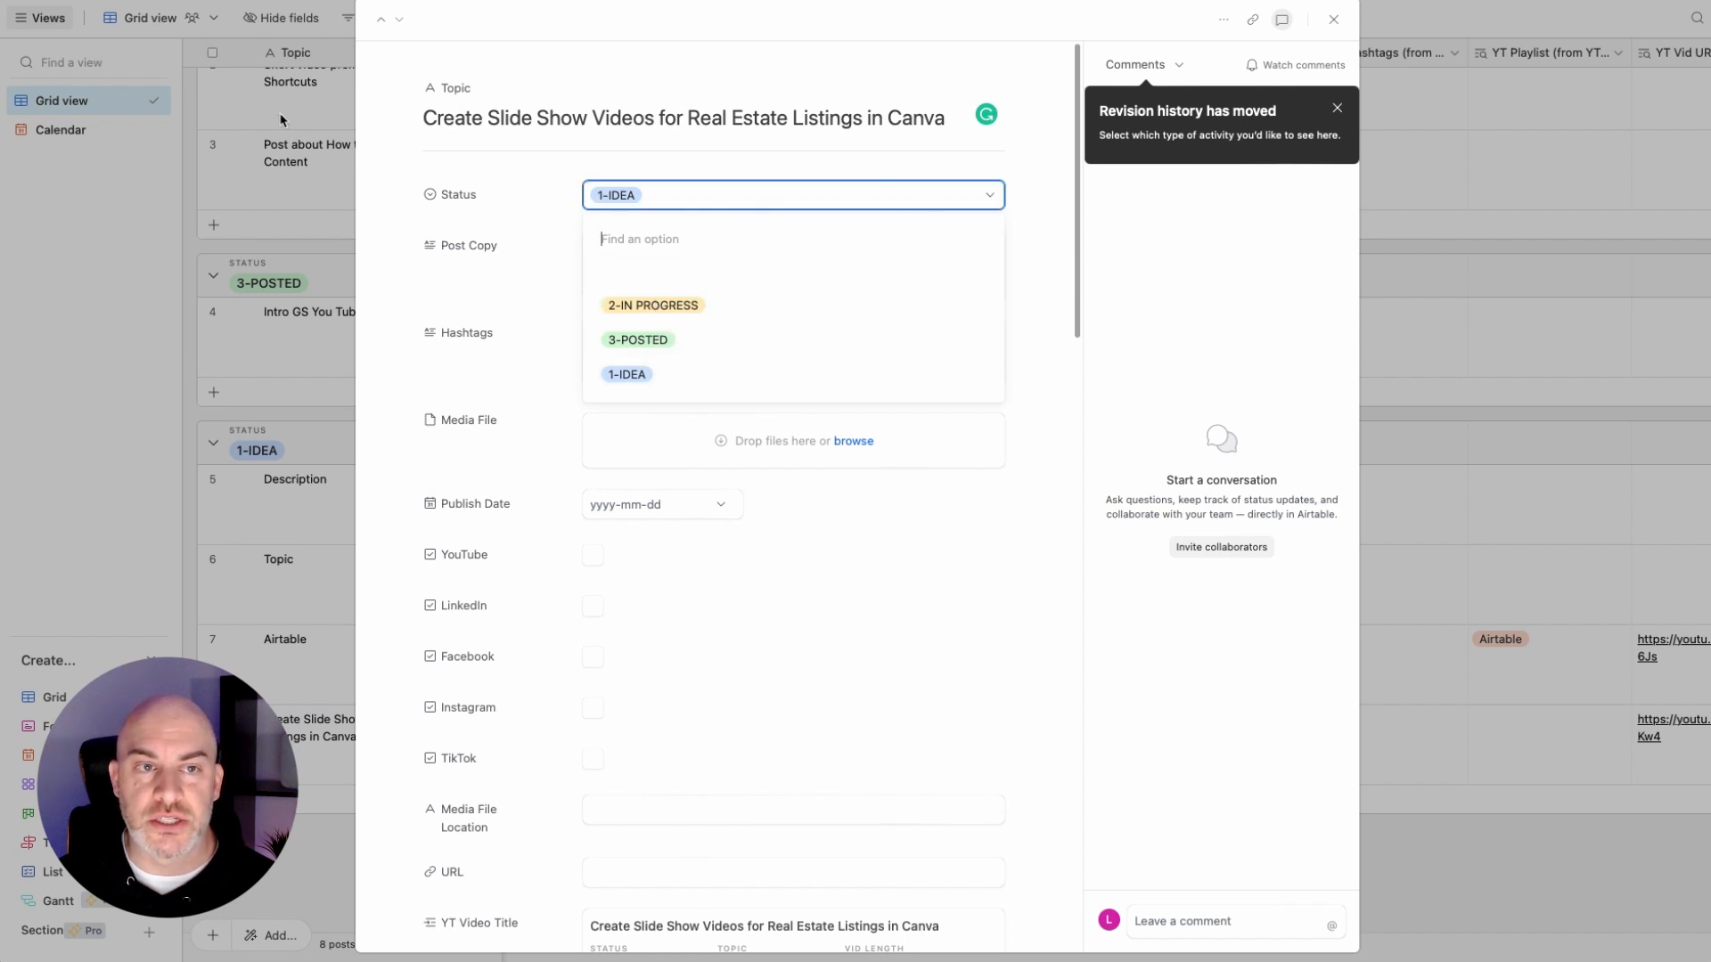
click(679, 309)
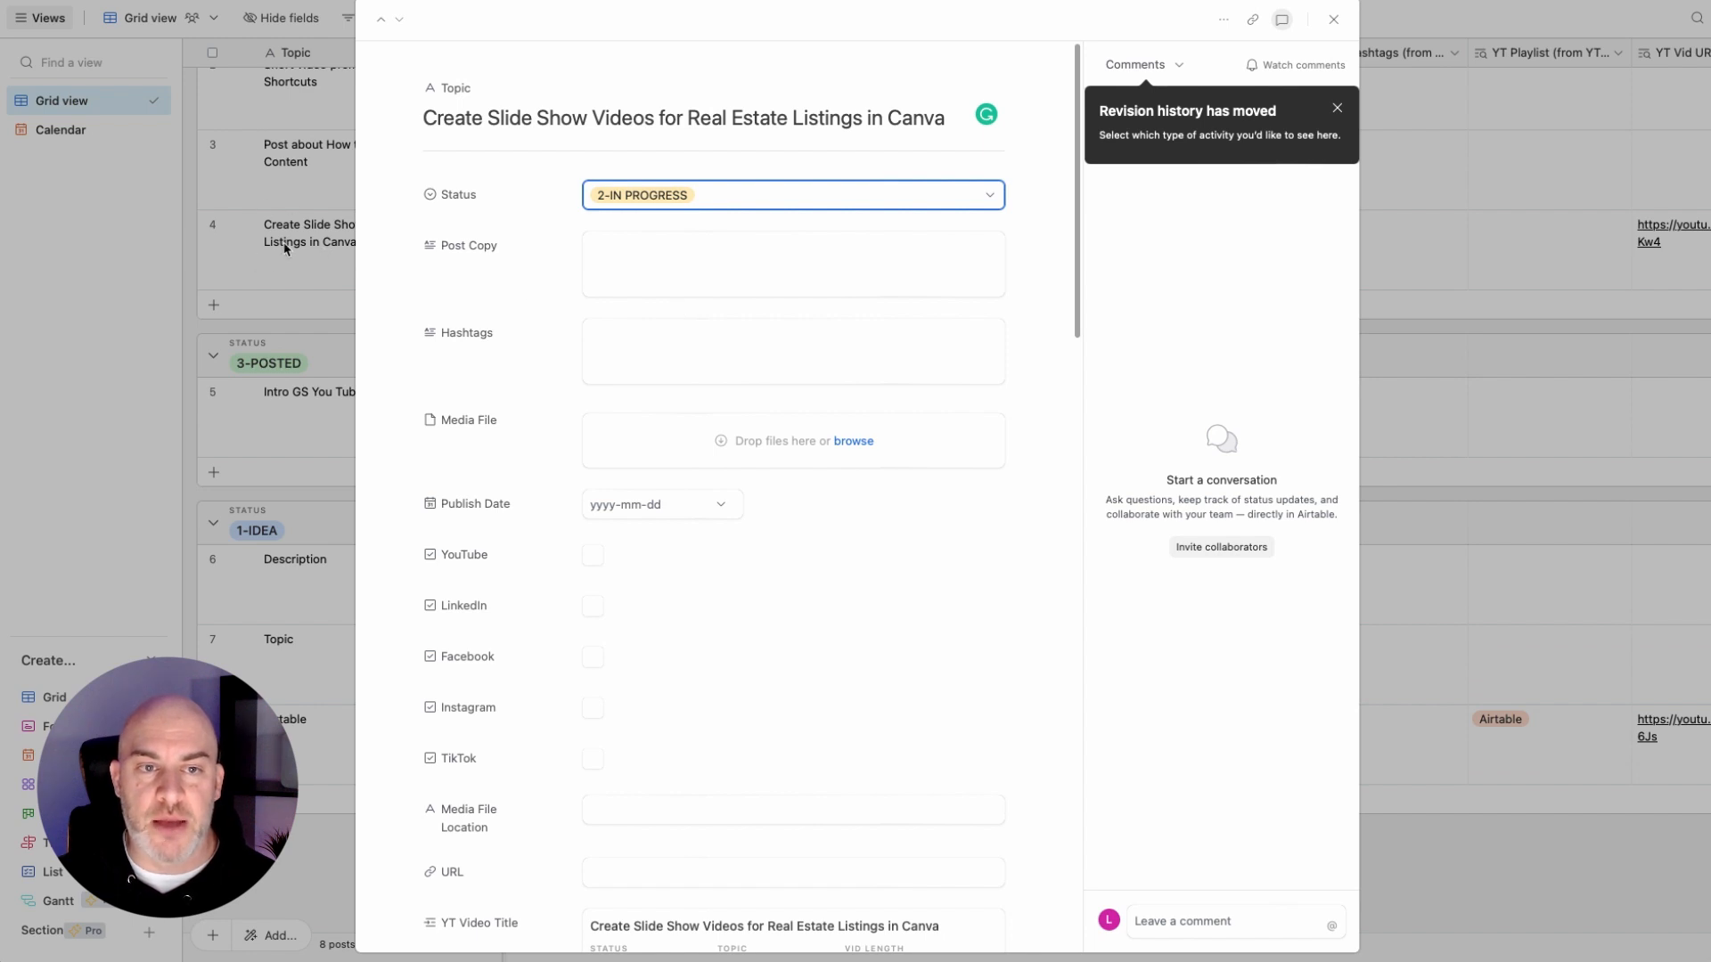
click(1333, 19)
Step: Reopen the "Create Slide Show Videos for Real Estate Listings in Canva" post and set its Publish Date to 2023-2-27
scroll(617, 659, left, 10)
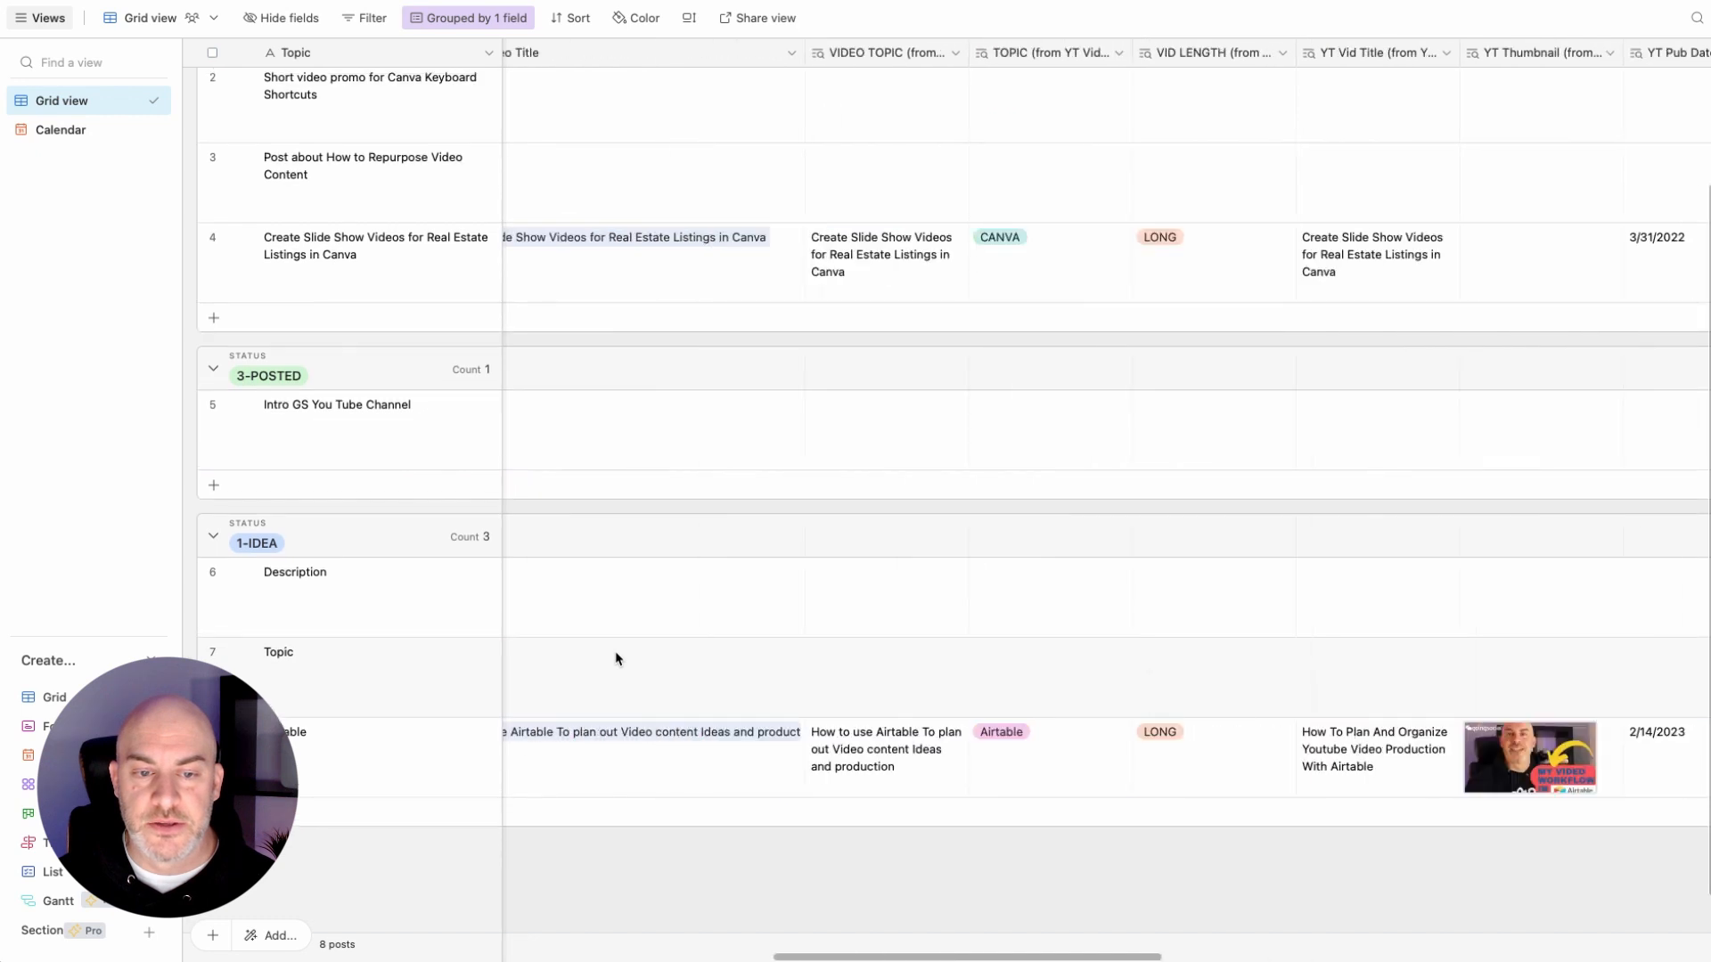
scroll(616, 659, left, 10)
scroll(619, 661, down, 1)
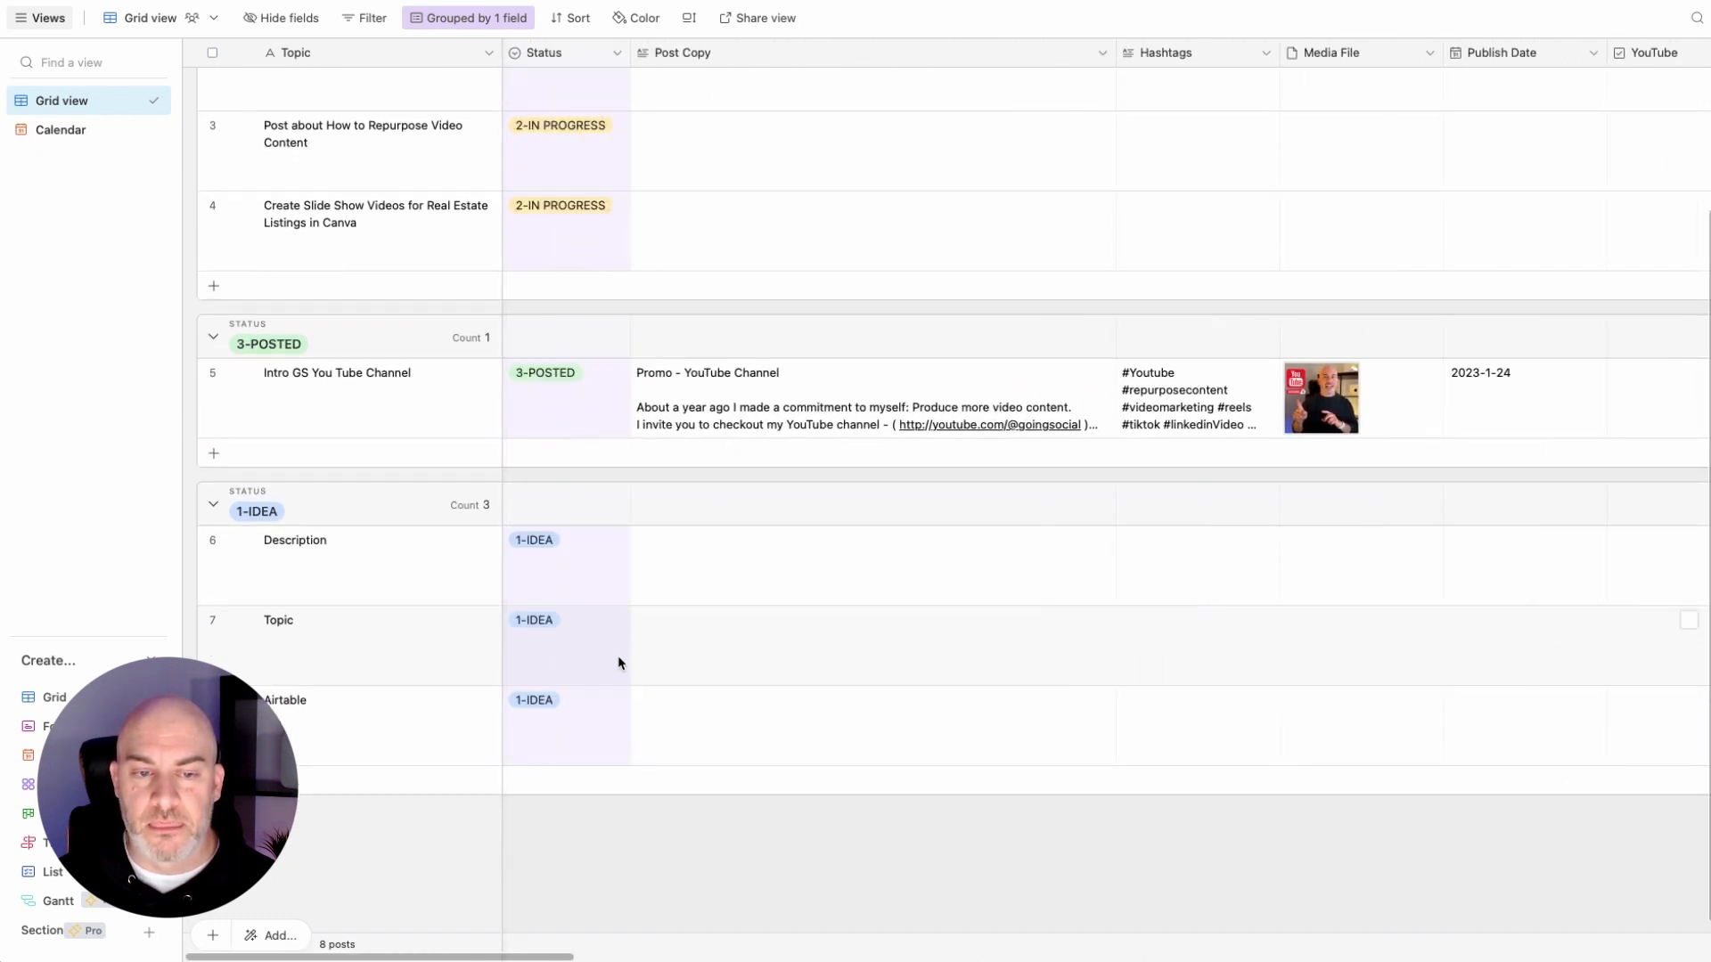
scroll(597, 607, up, 2)
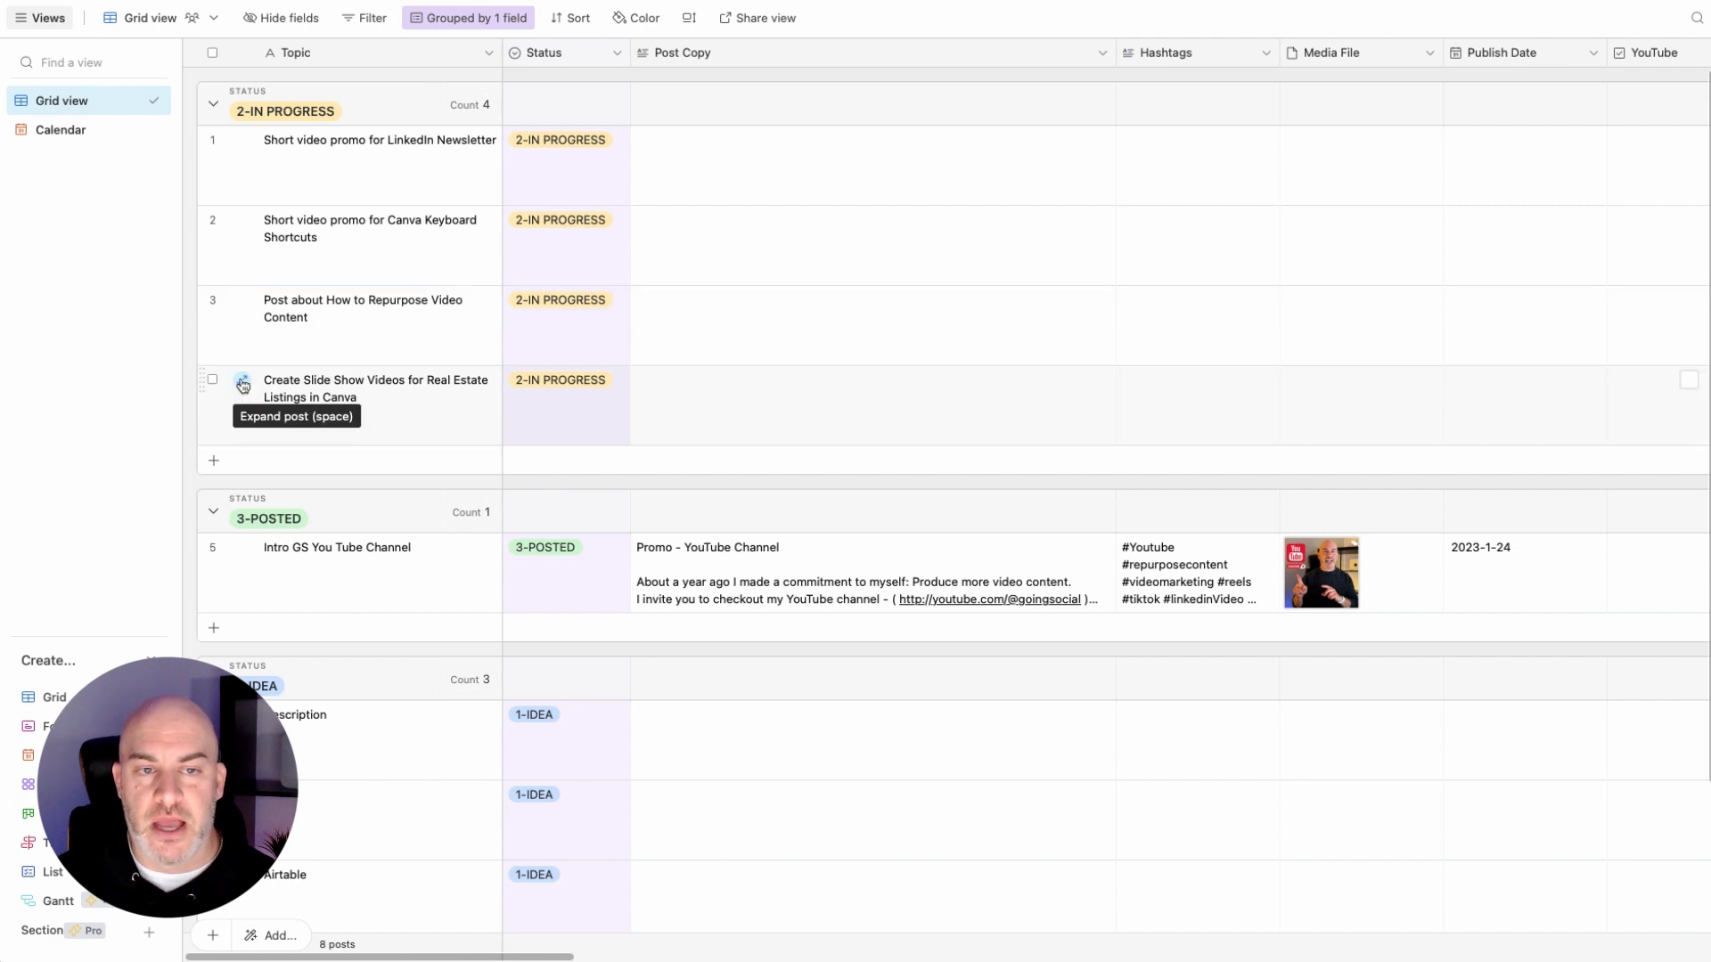
click(243, 384)
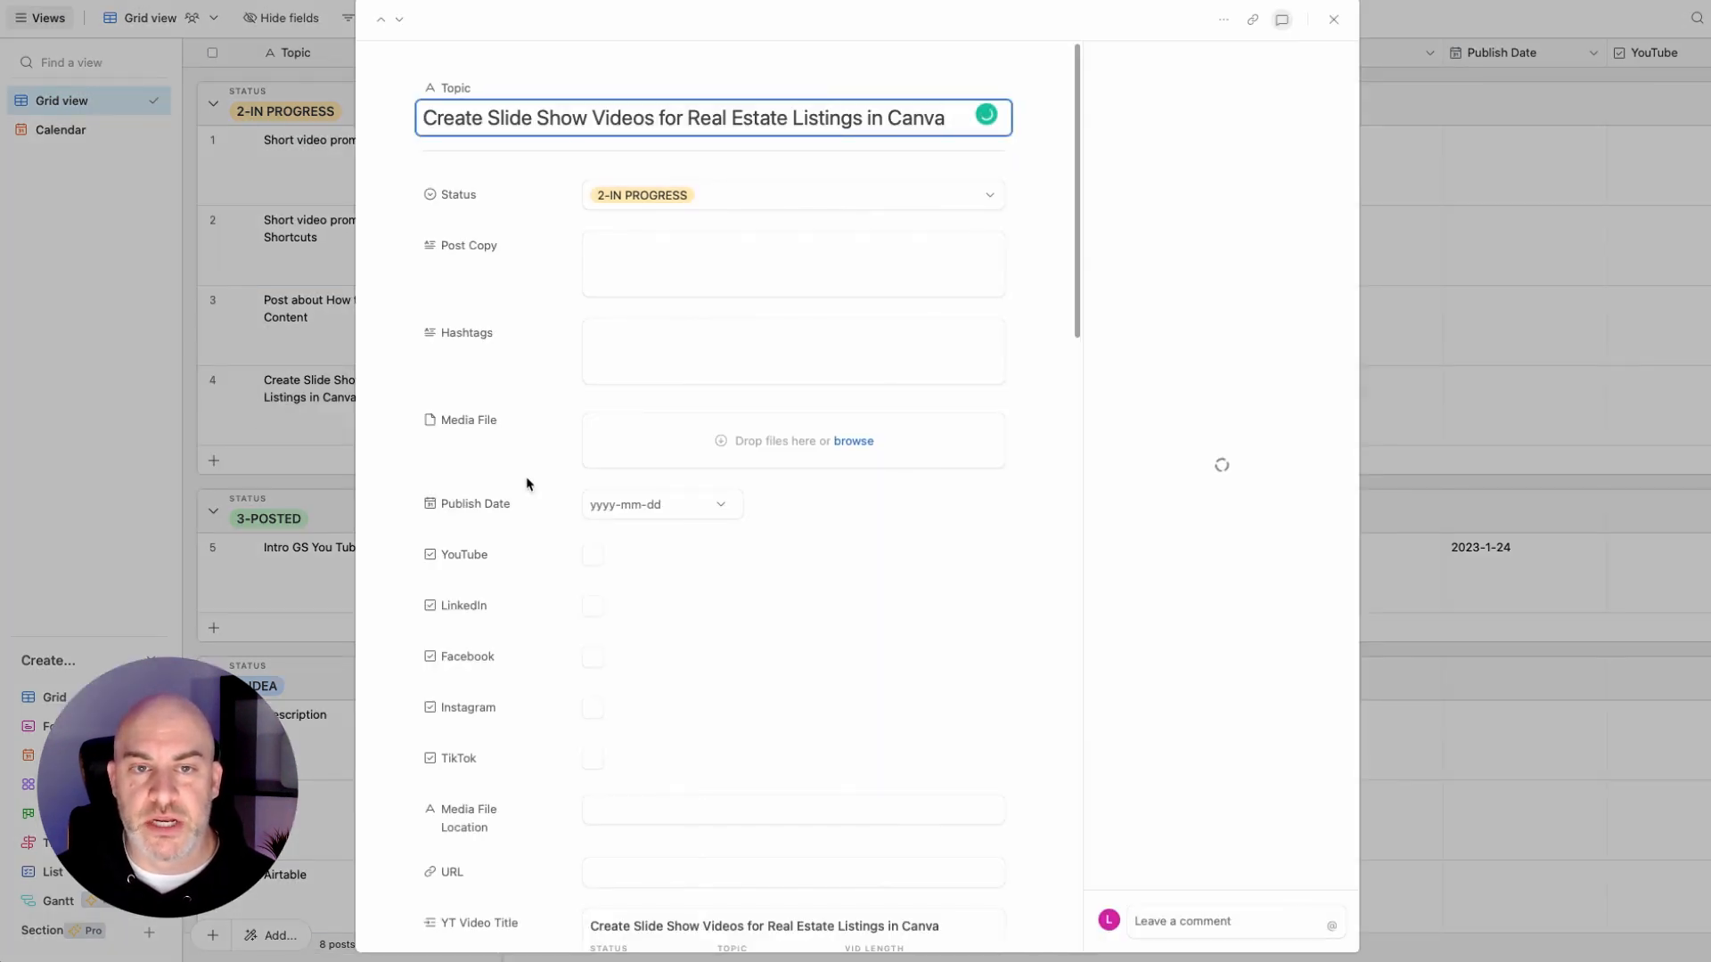
scroll(678, 259, down, 5)
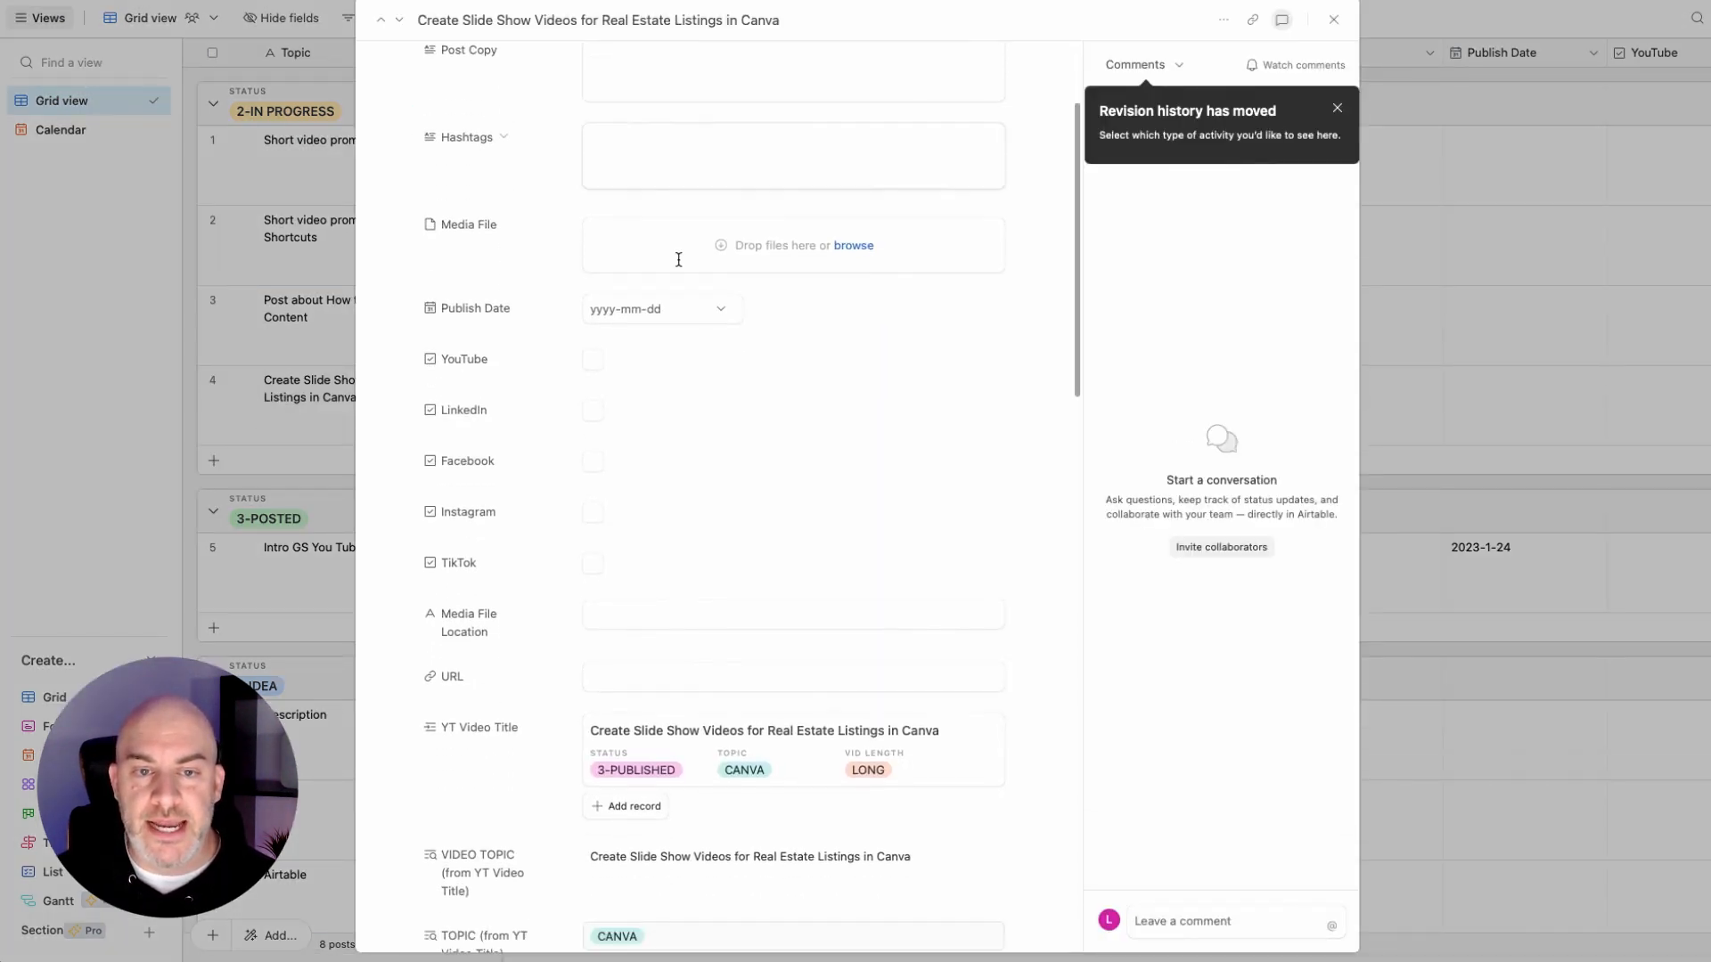
scroll(682, 267, up, 5)
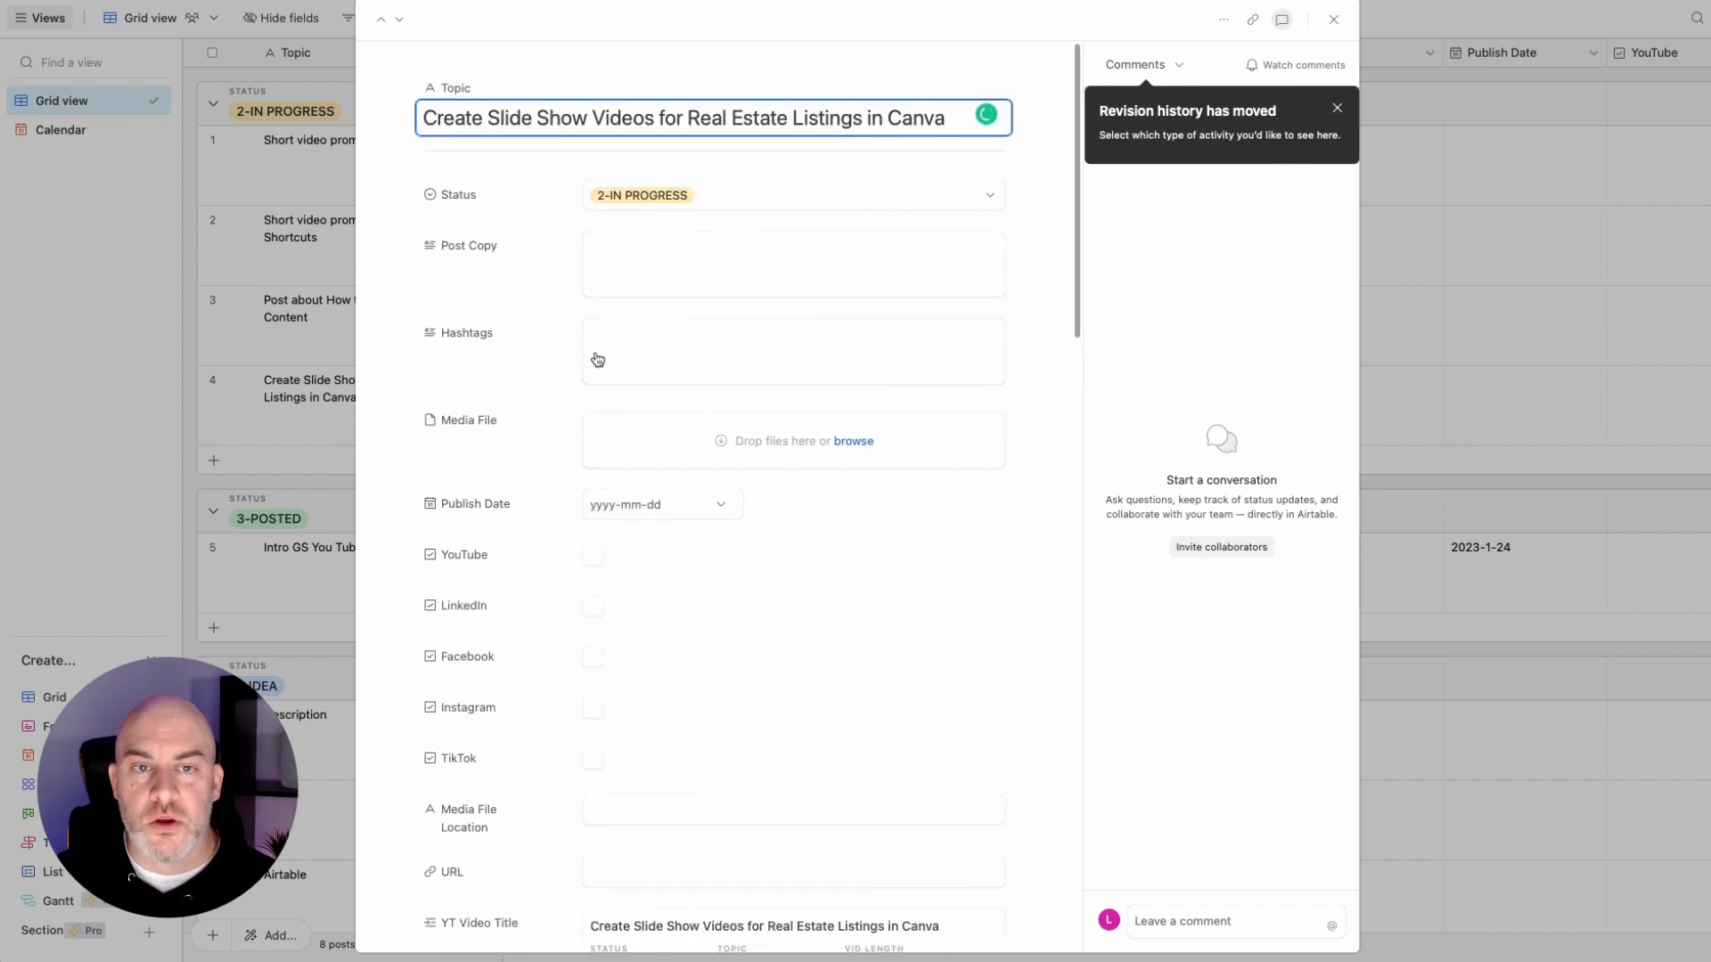
scroll(773, 643, down, 4)
scroll(772, 637, up, 4)
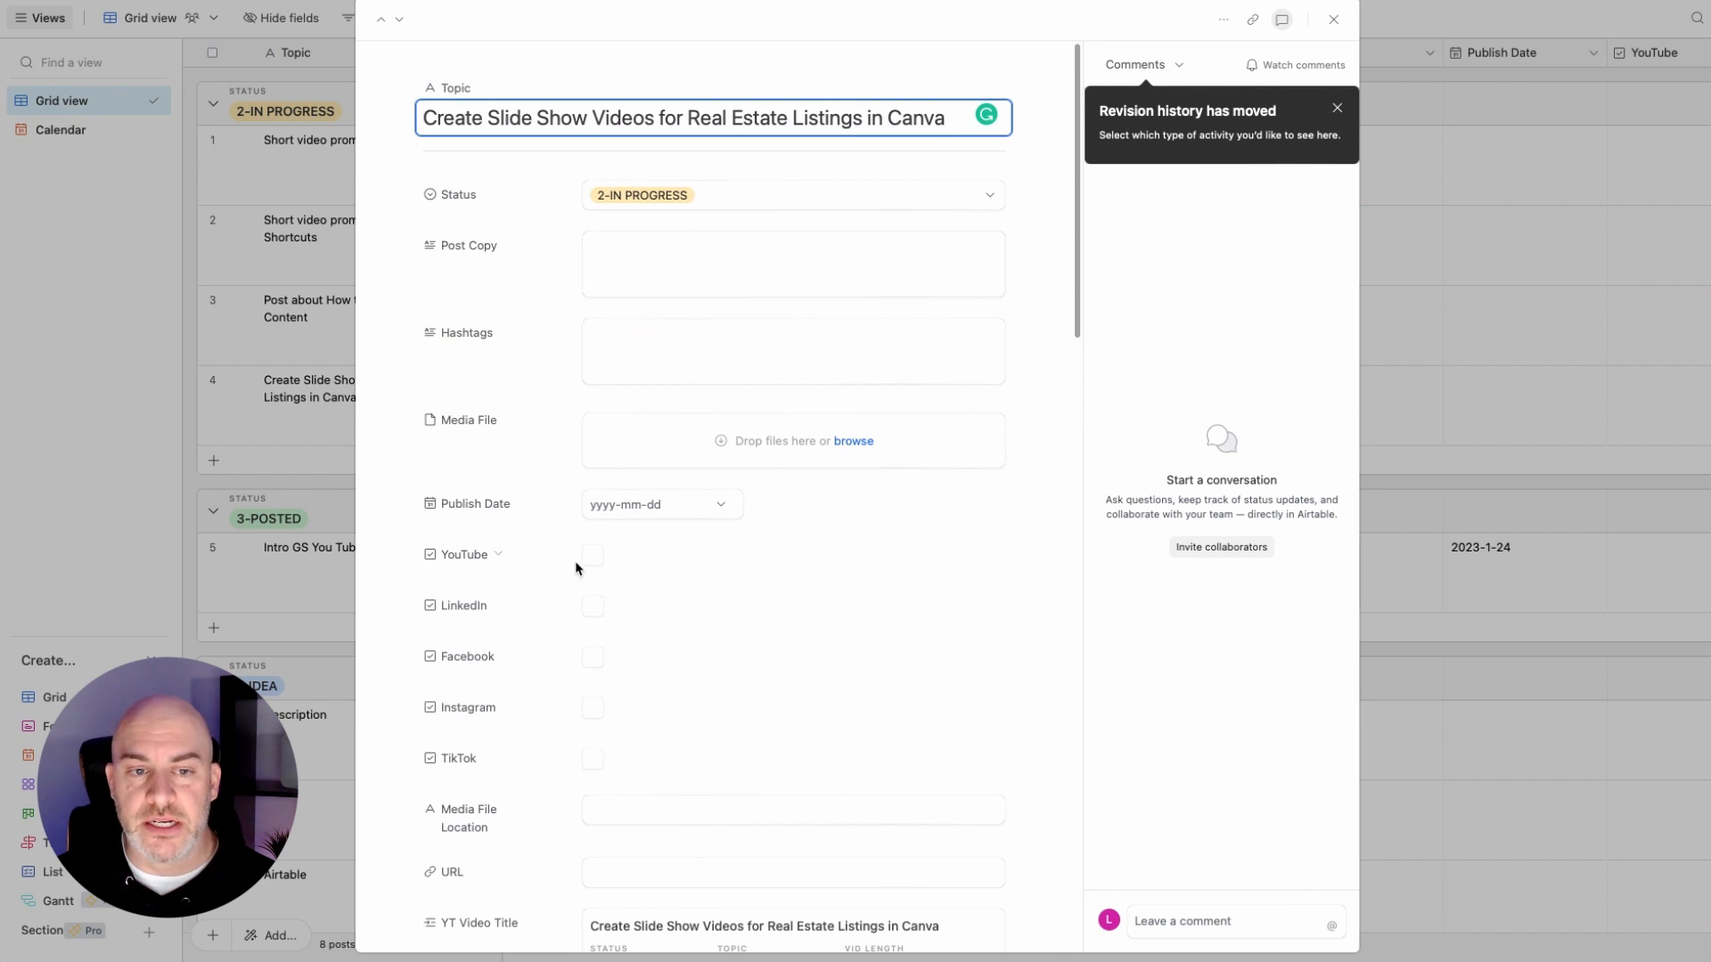
click(728, 505)
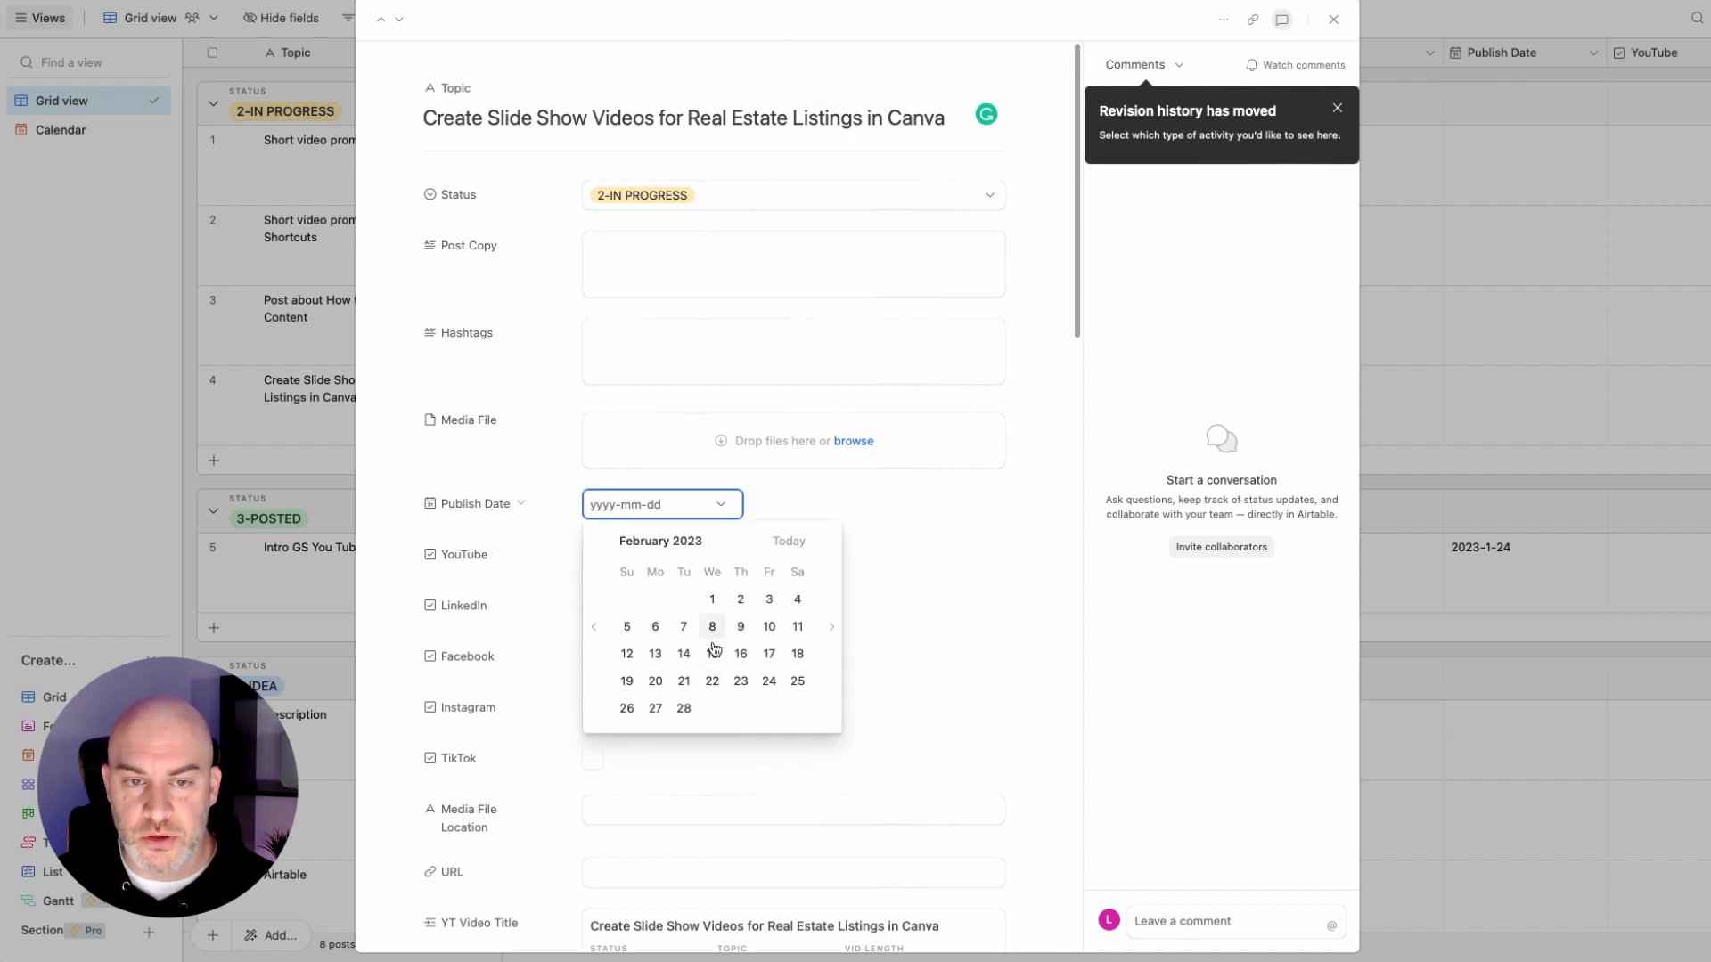
click(657, 710)
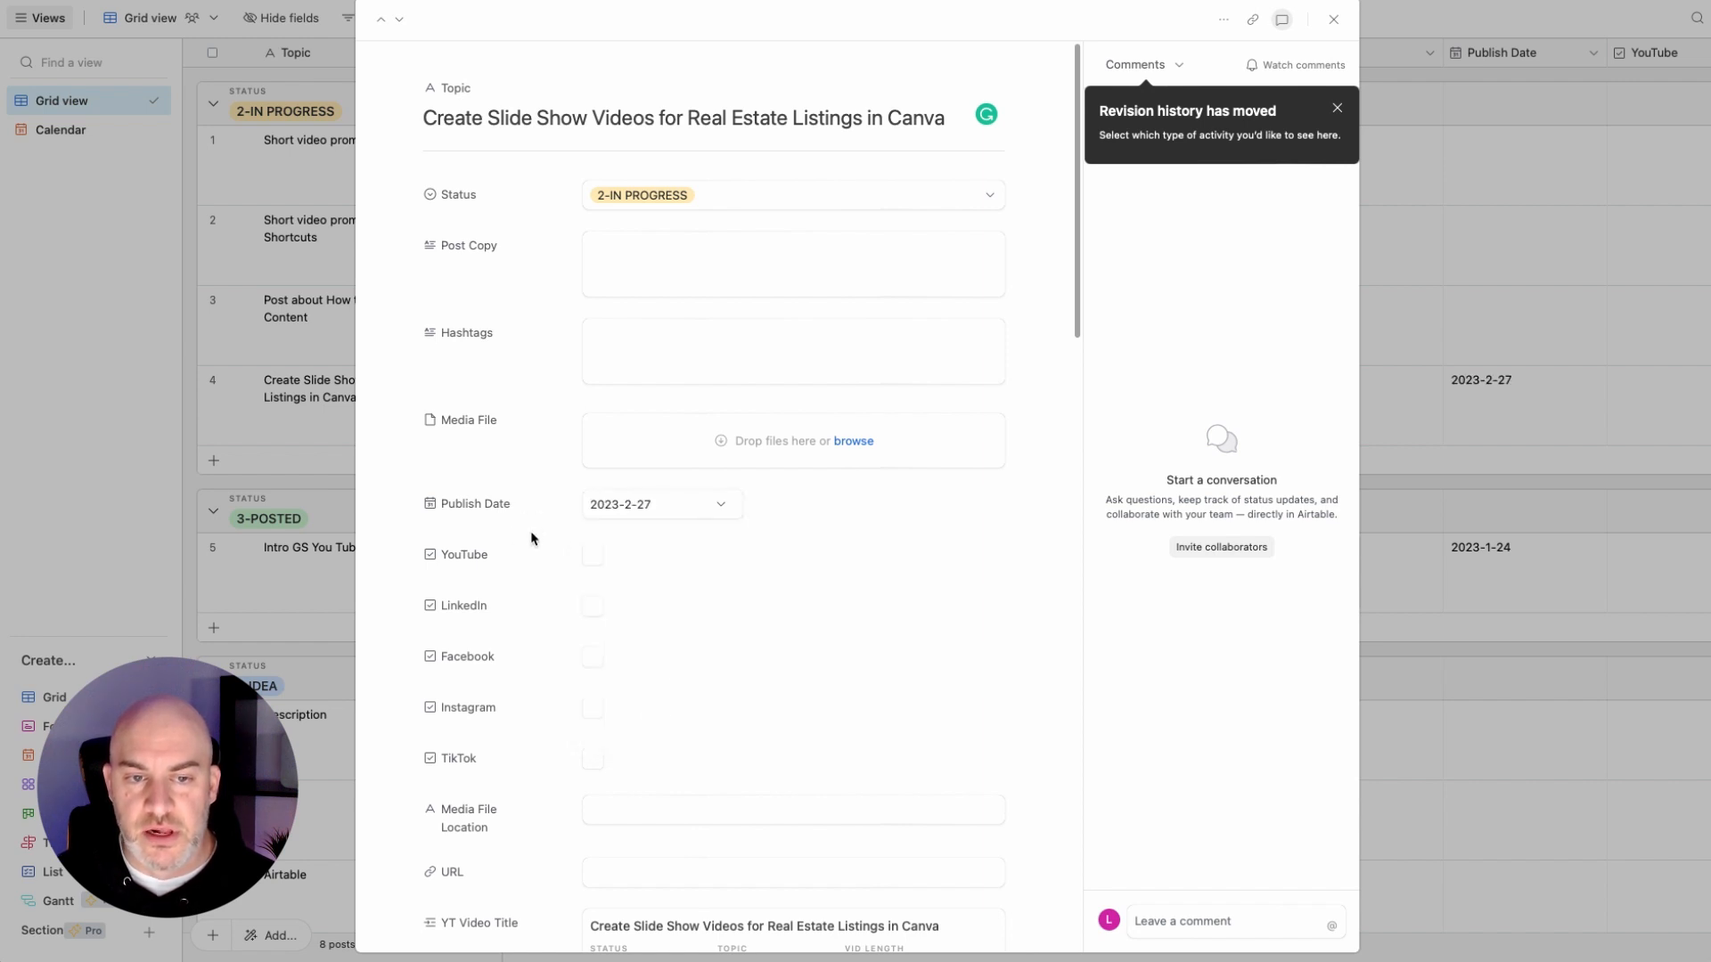
Step: Copy the first three paragraphs of the looked-up YT Video Description into the post's Post Copy field
scroll(639, 717, down, 6)
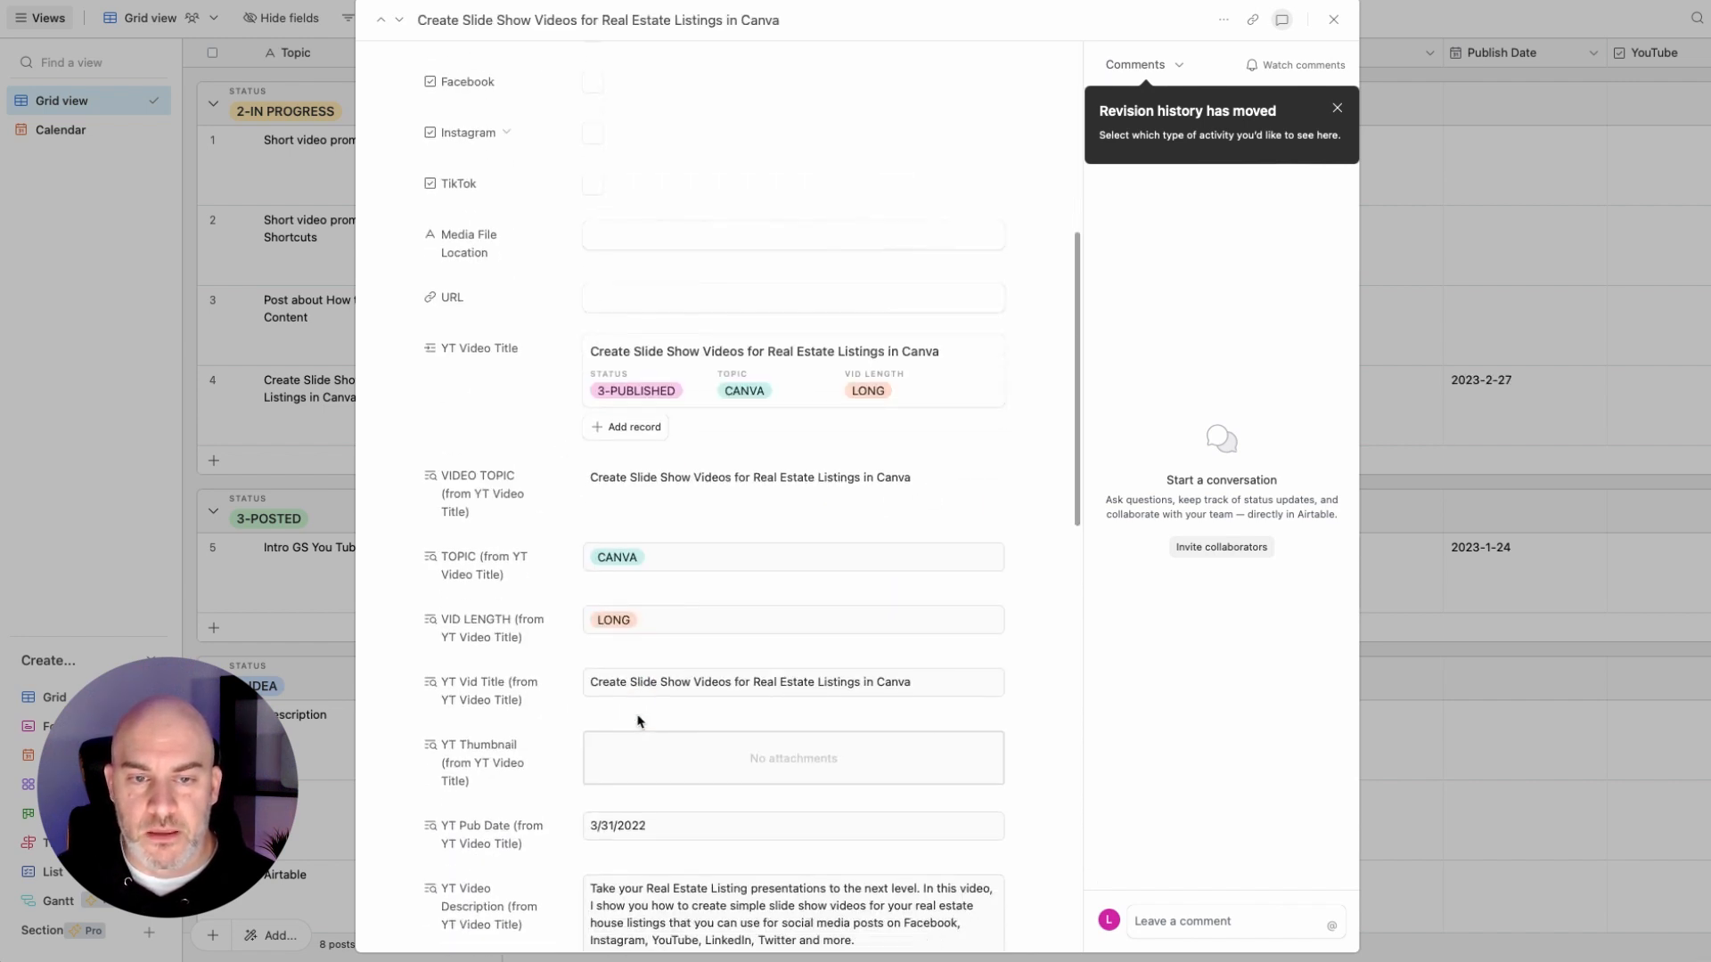
scroll(639, 717, up, 3)
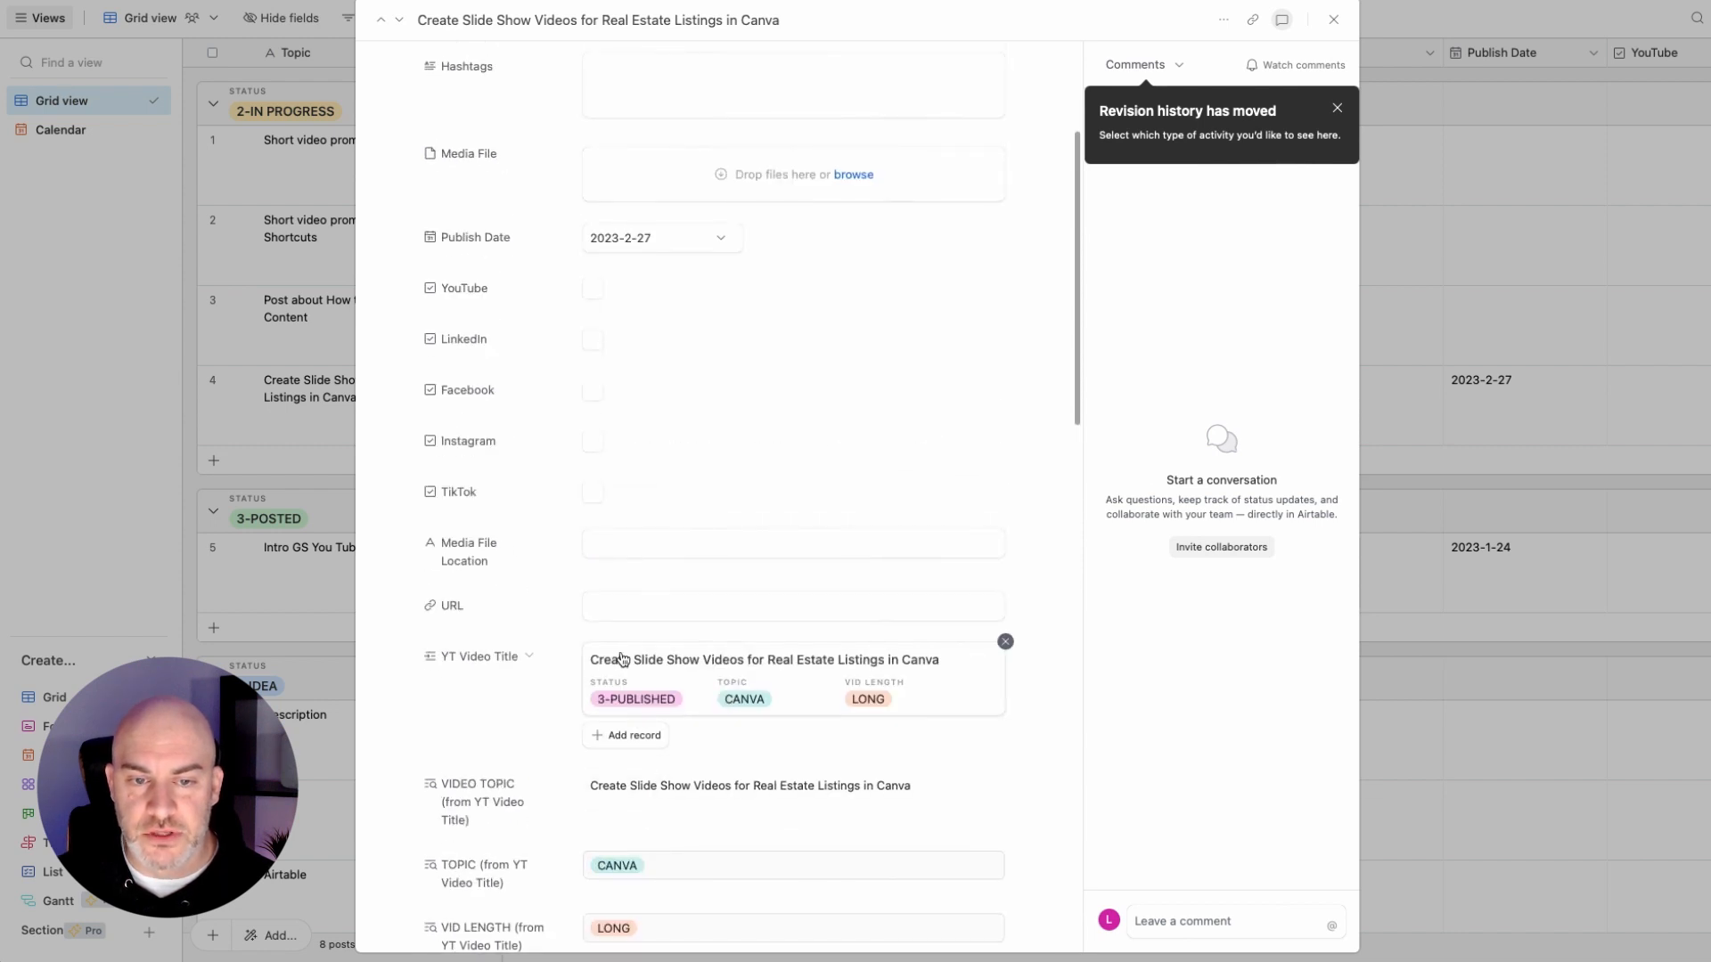
scroll(726, 241, up, 3)
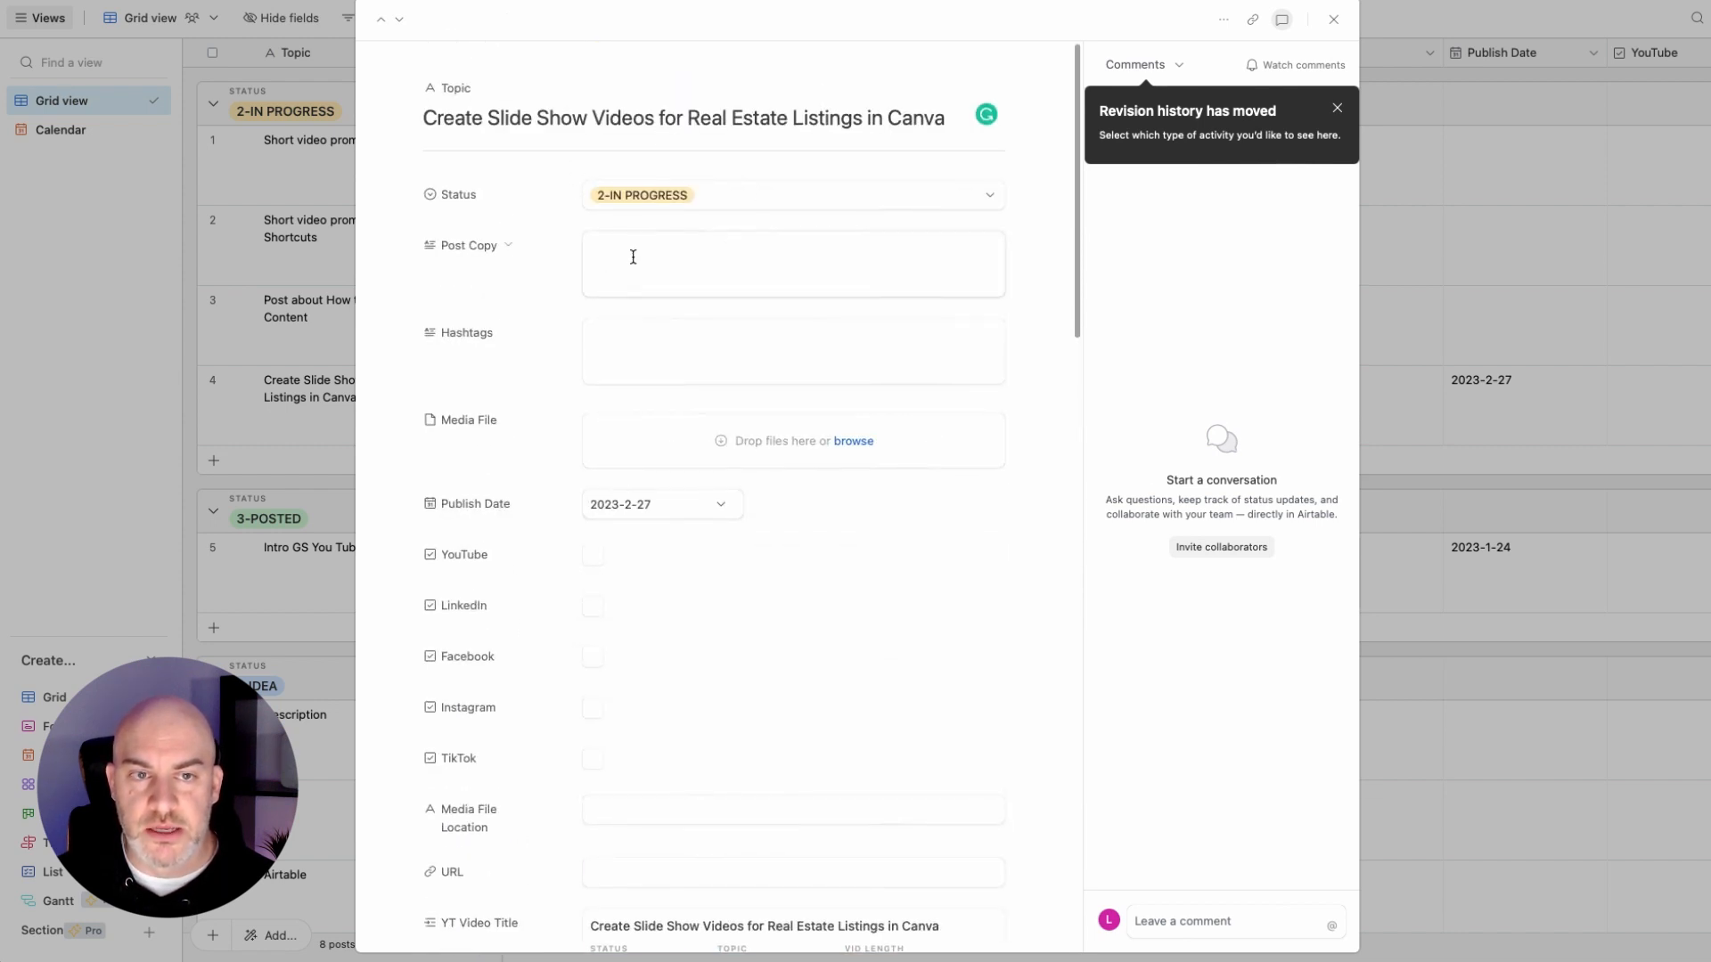
scroll(603, 698, down, 10)
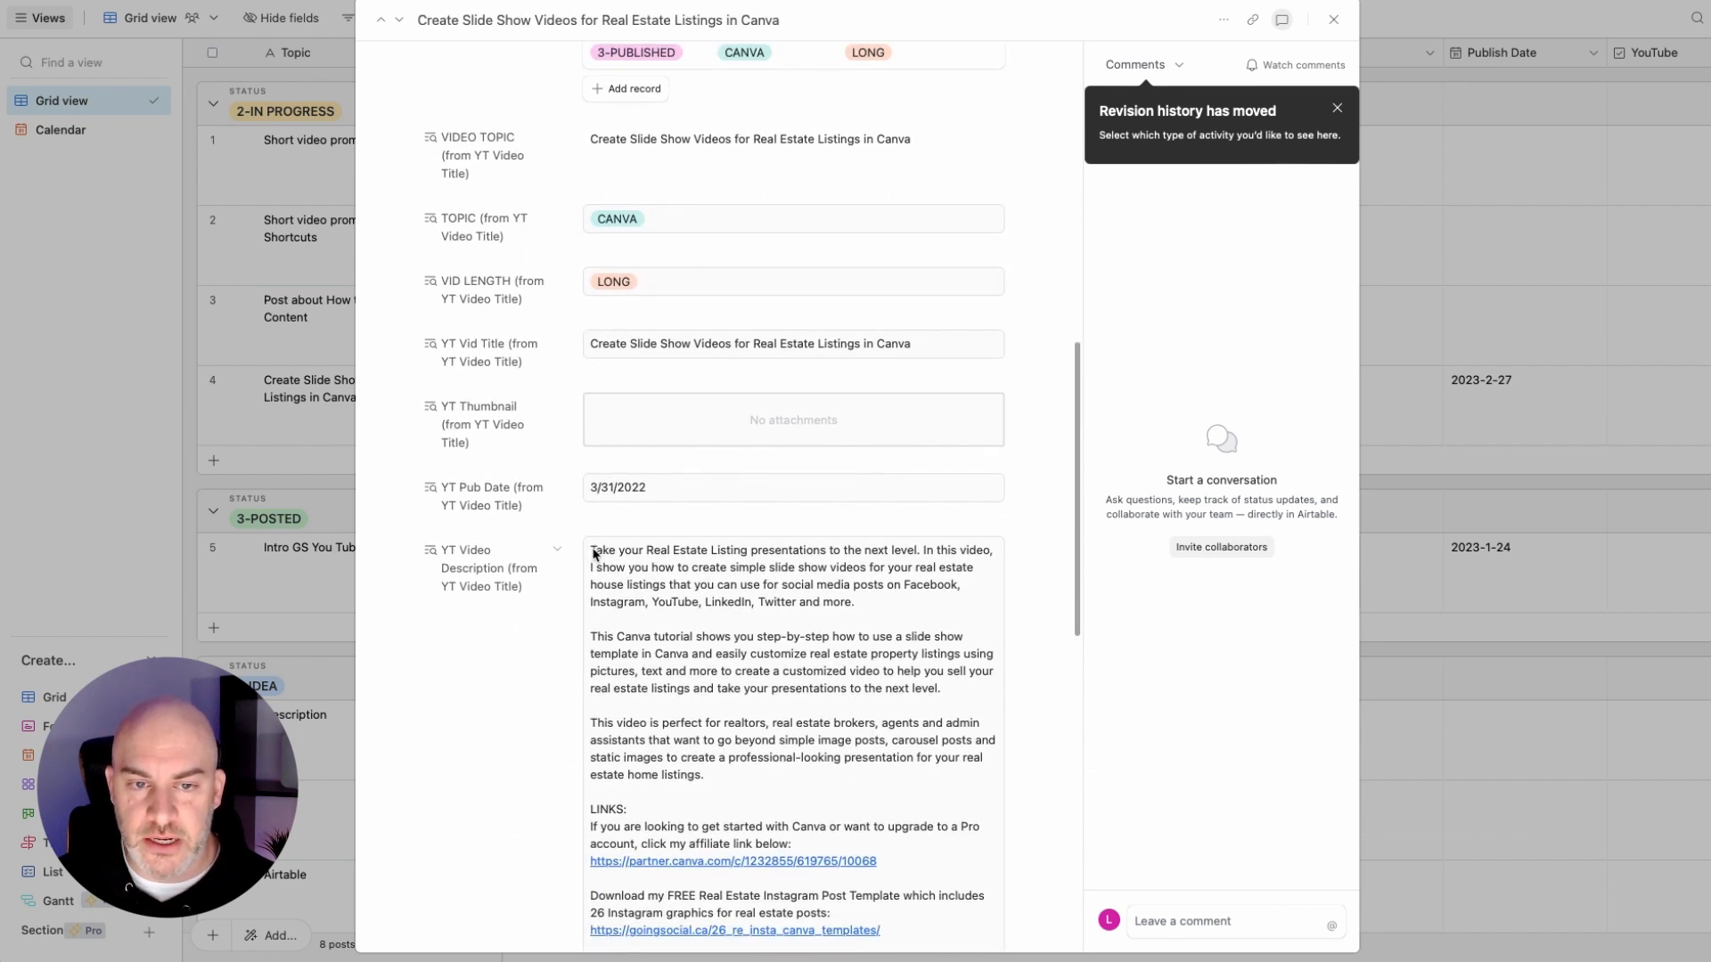
drag(591, 554, 980, 699)
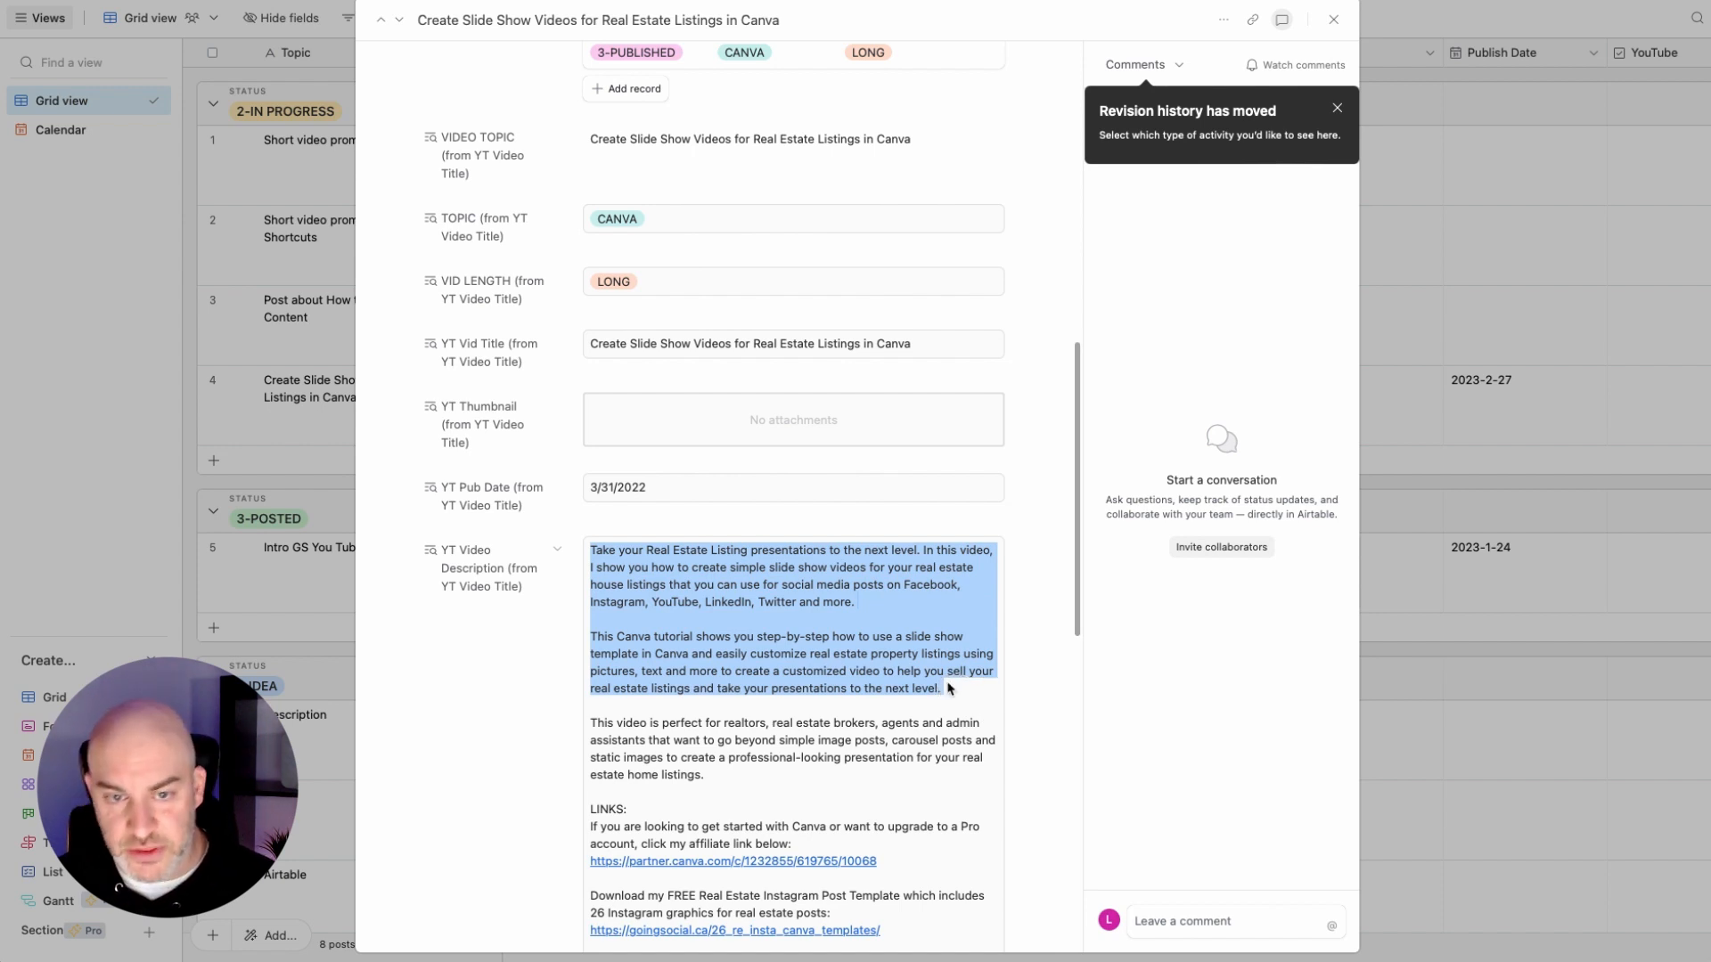
shift+click(727, 784)
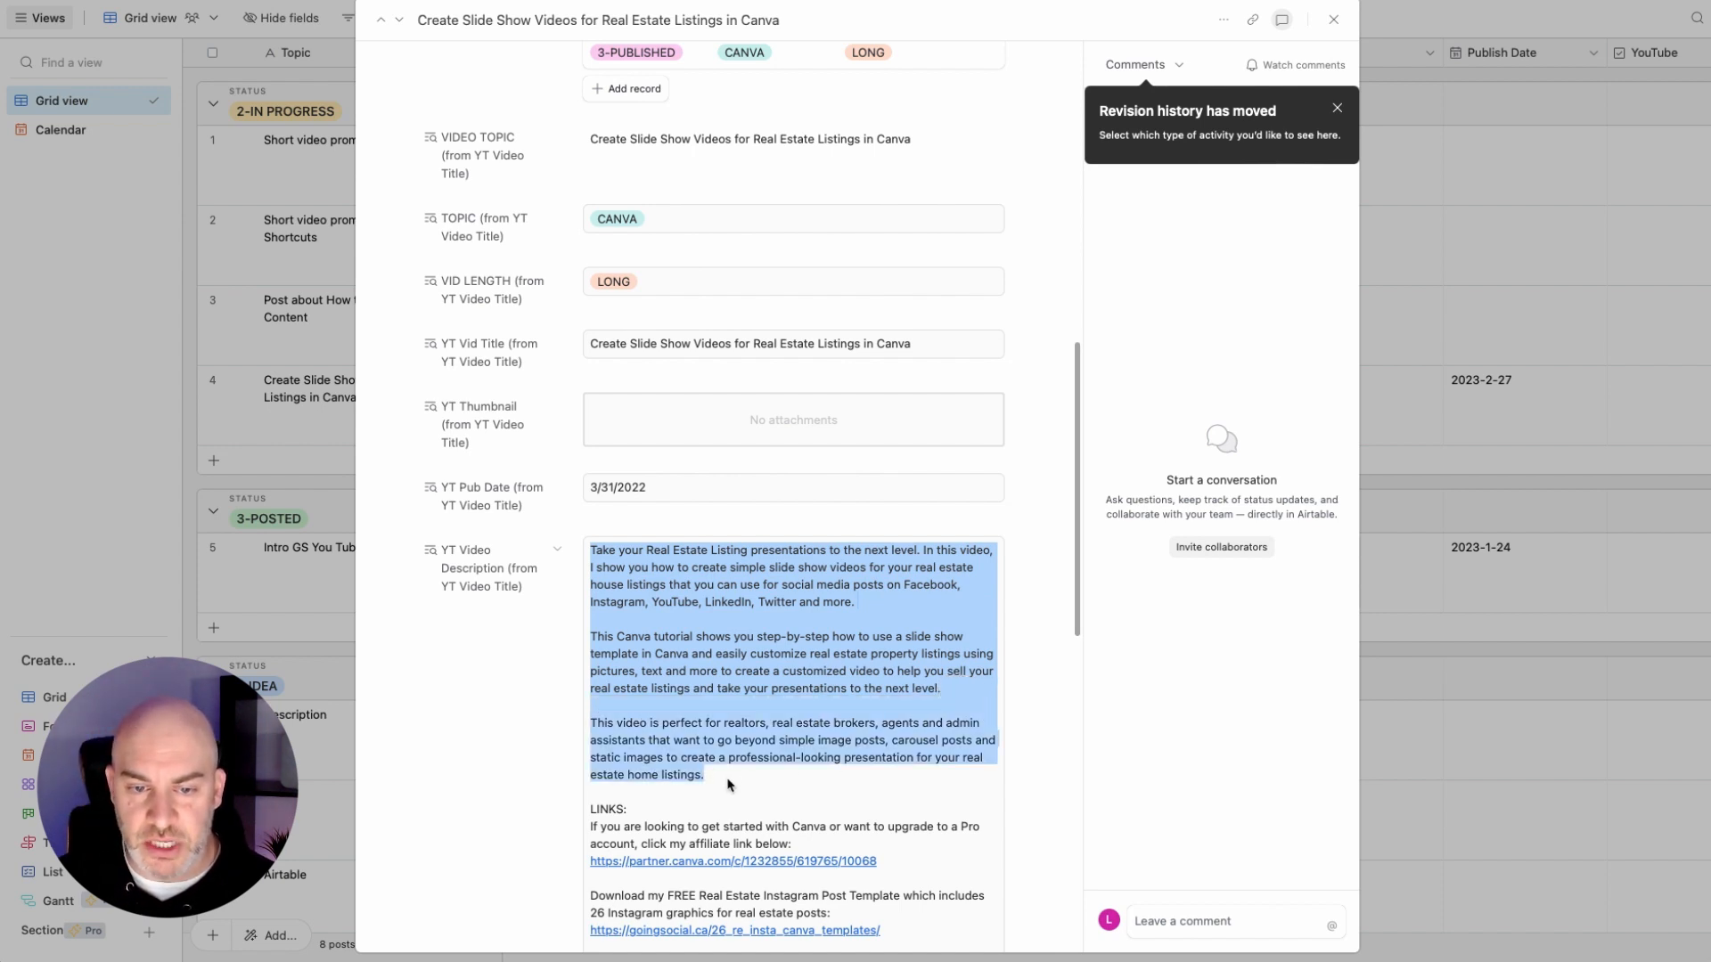
scroll(685, 406, up, 10)
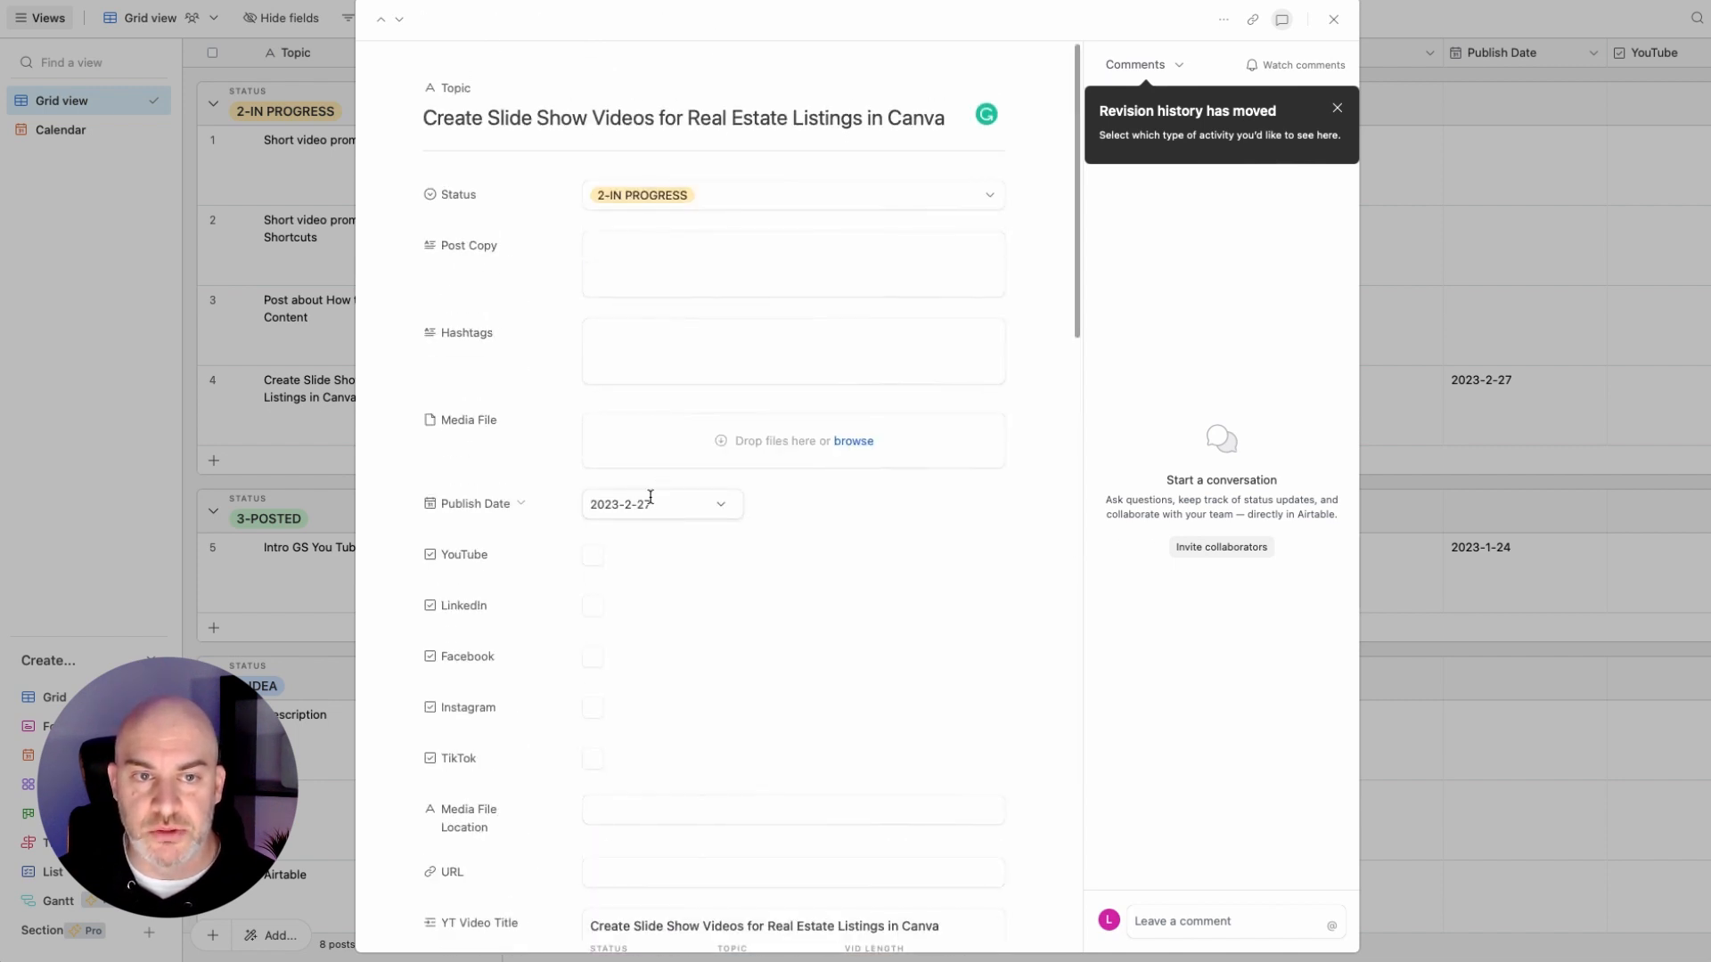
click(630, 239)
key(super+v)
click(521, 356)
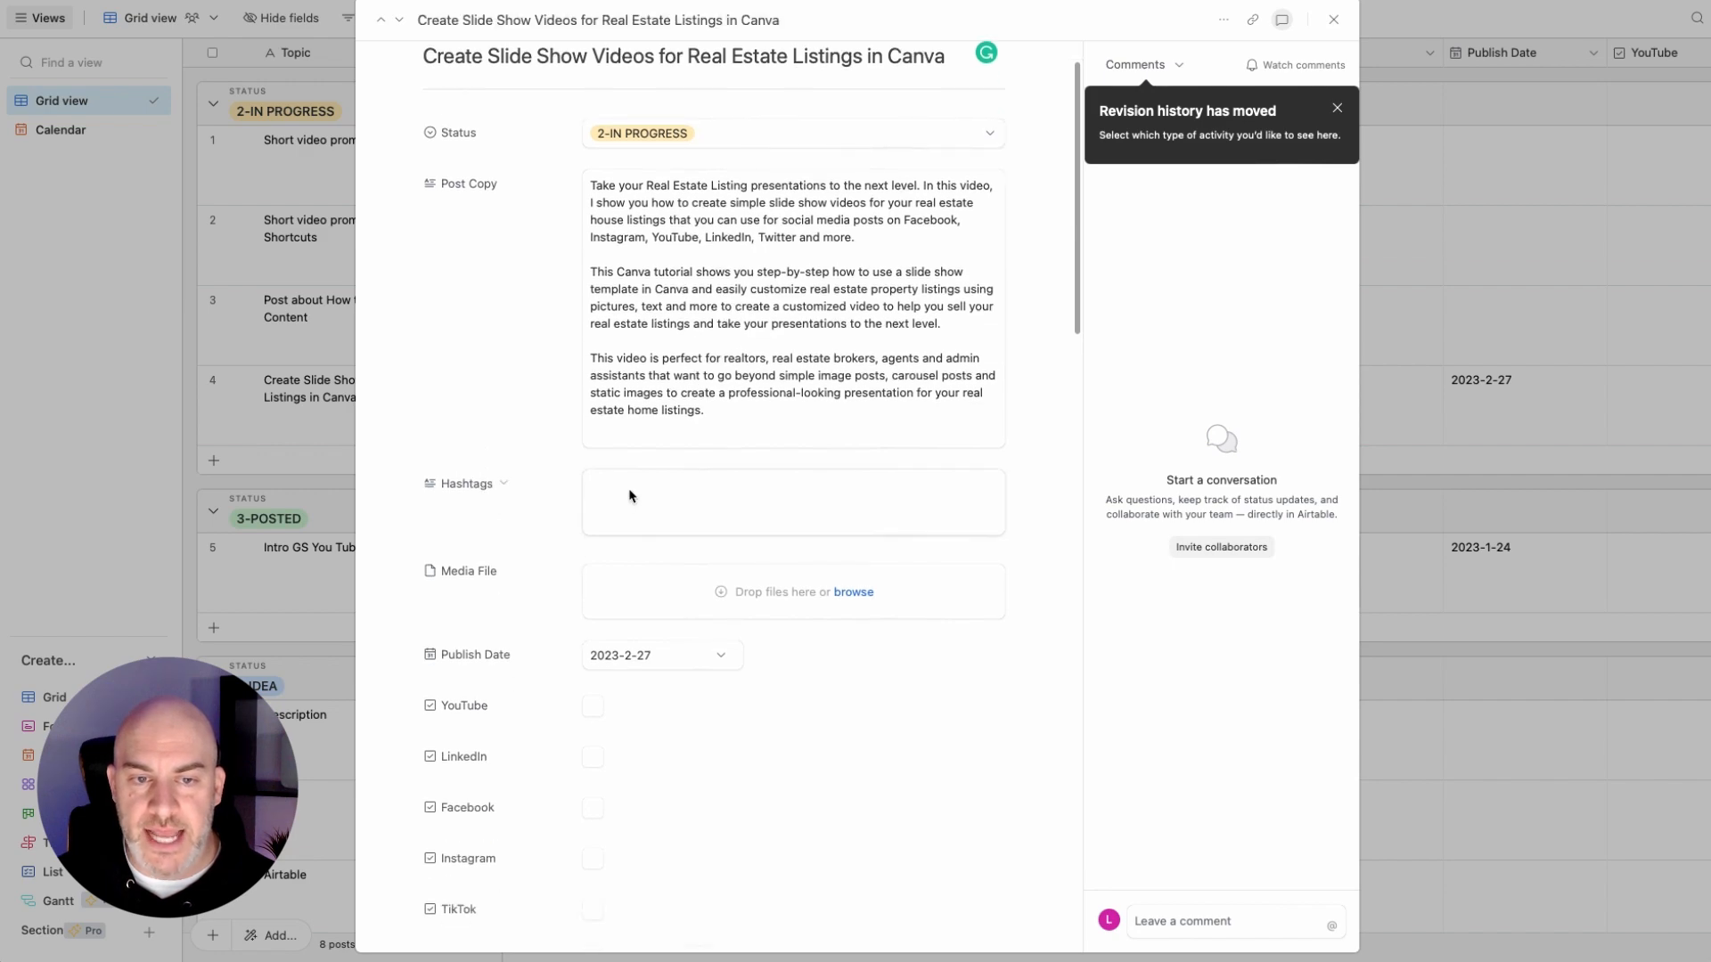
Step: Enter "Canva tutorial, canva tips, learn canva, Real Estate Marketing," in the post's Hashtags field
scroll(617, 628, down, 15)
scroll(616, 628, down, 10)
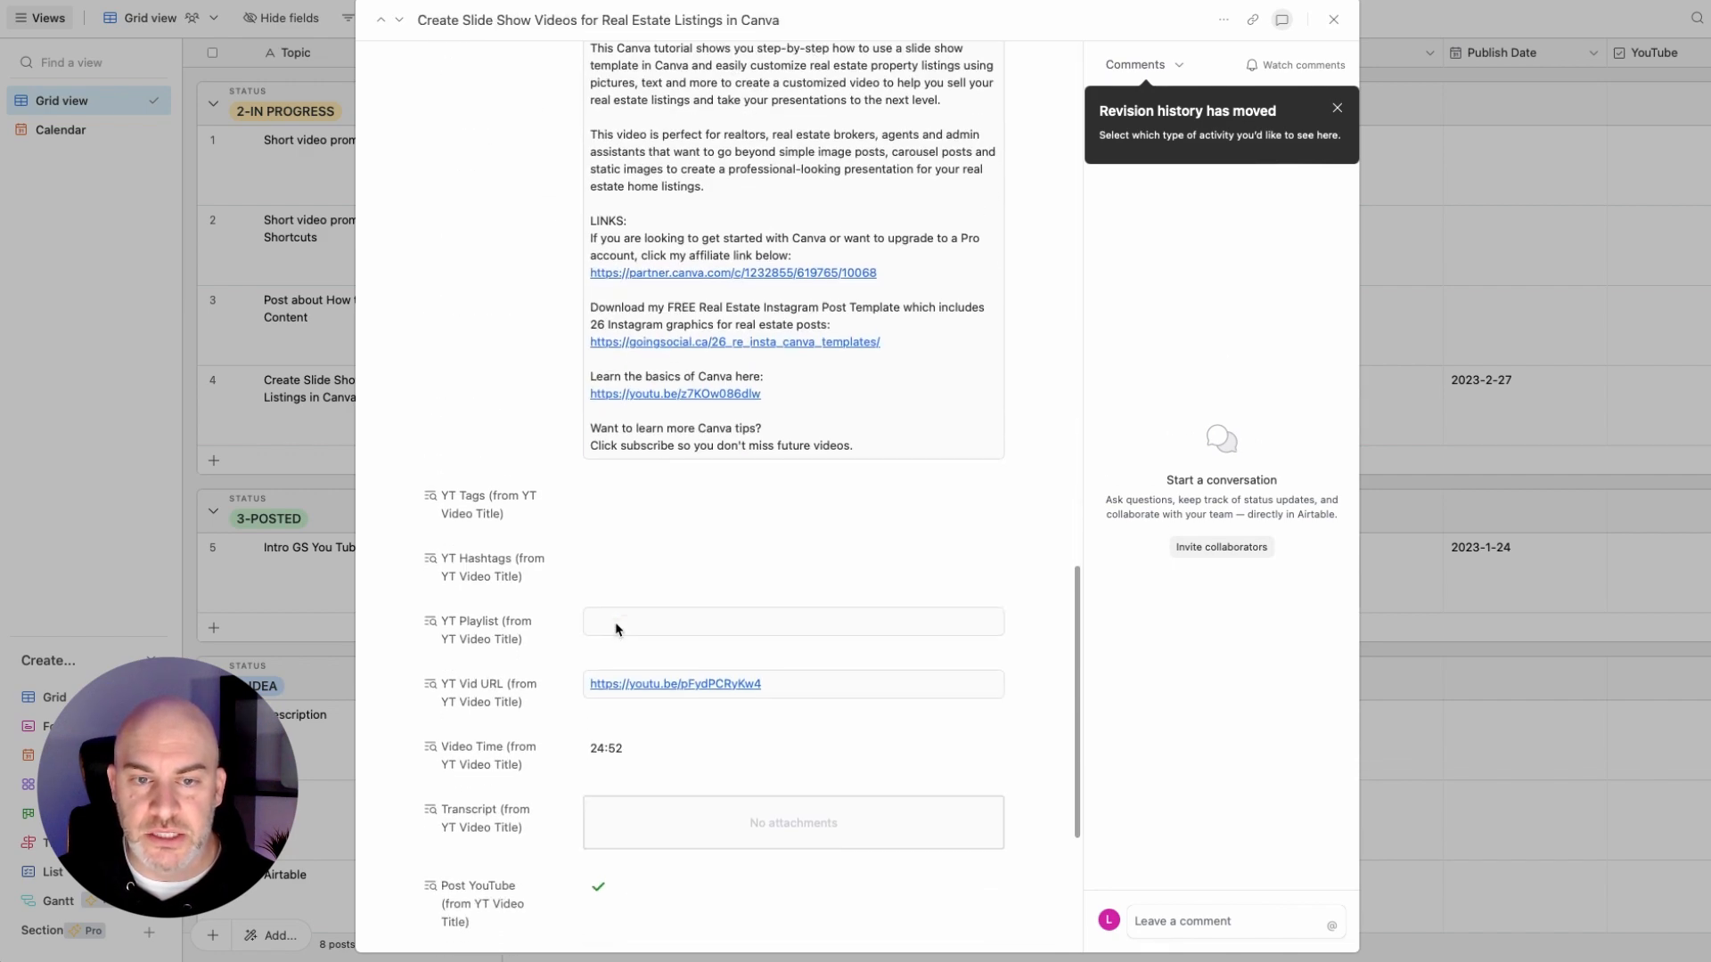
scroll(616, 628, up, 5)
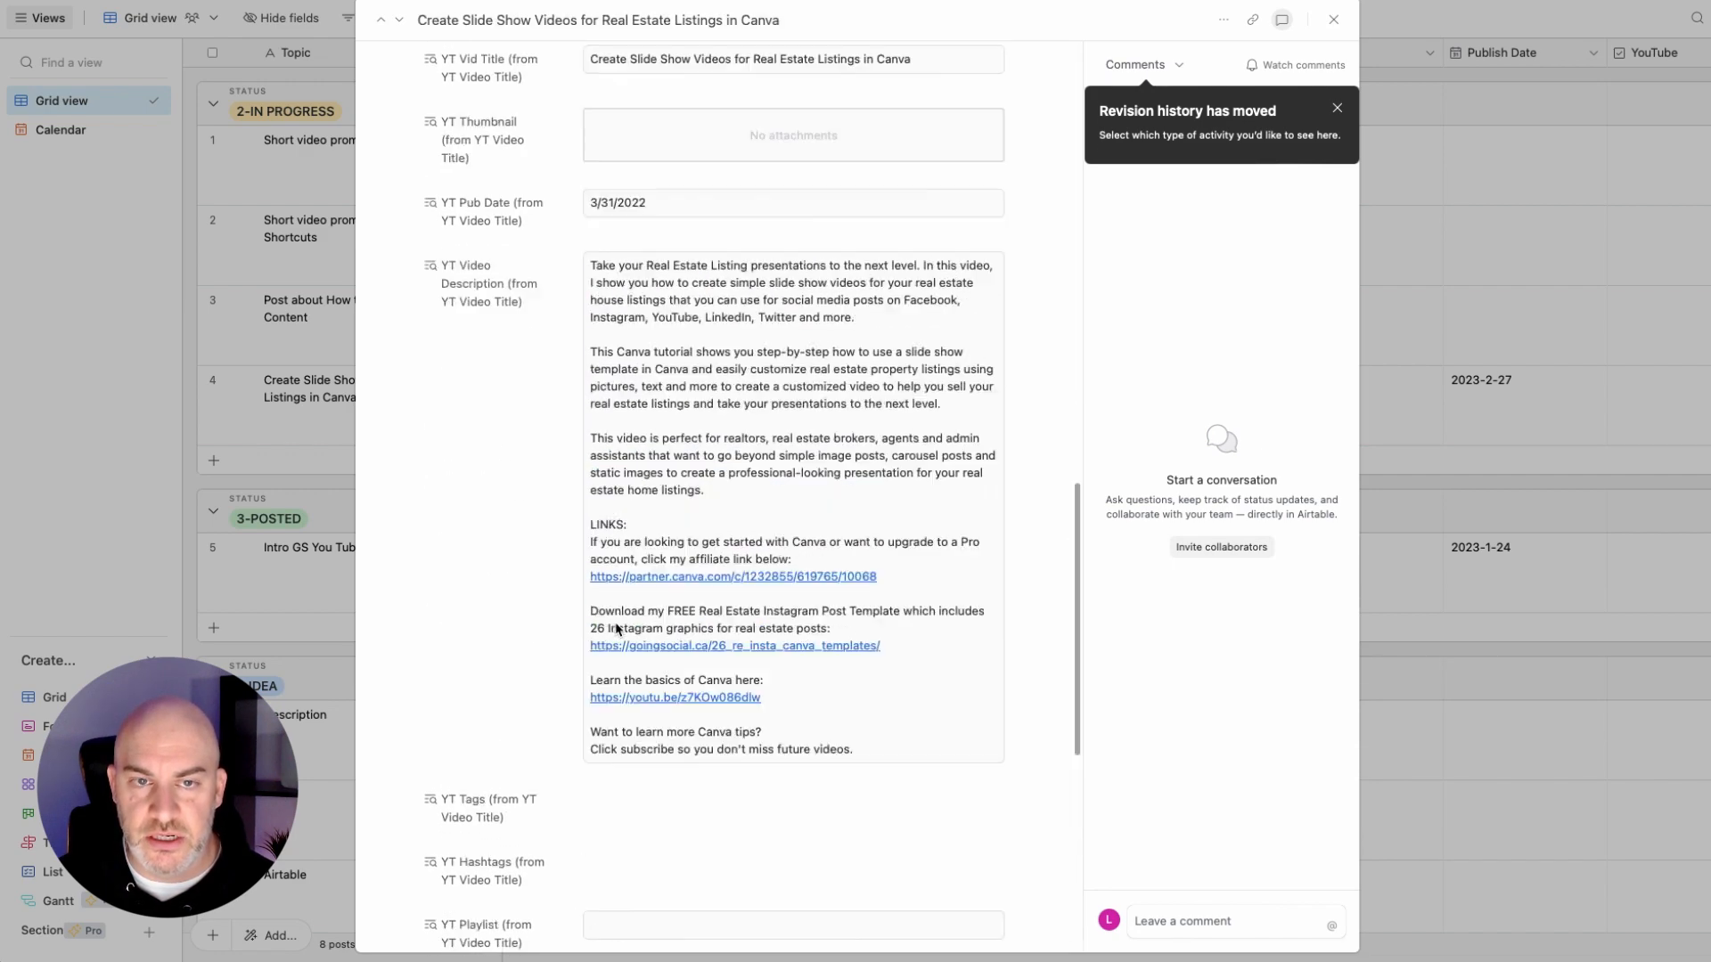
scroll(680, 596, up, 10)
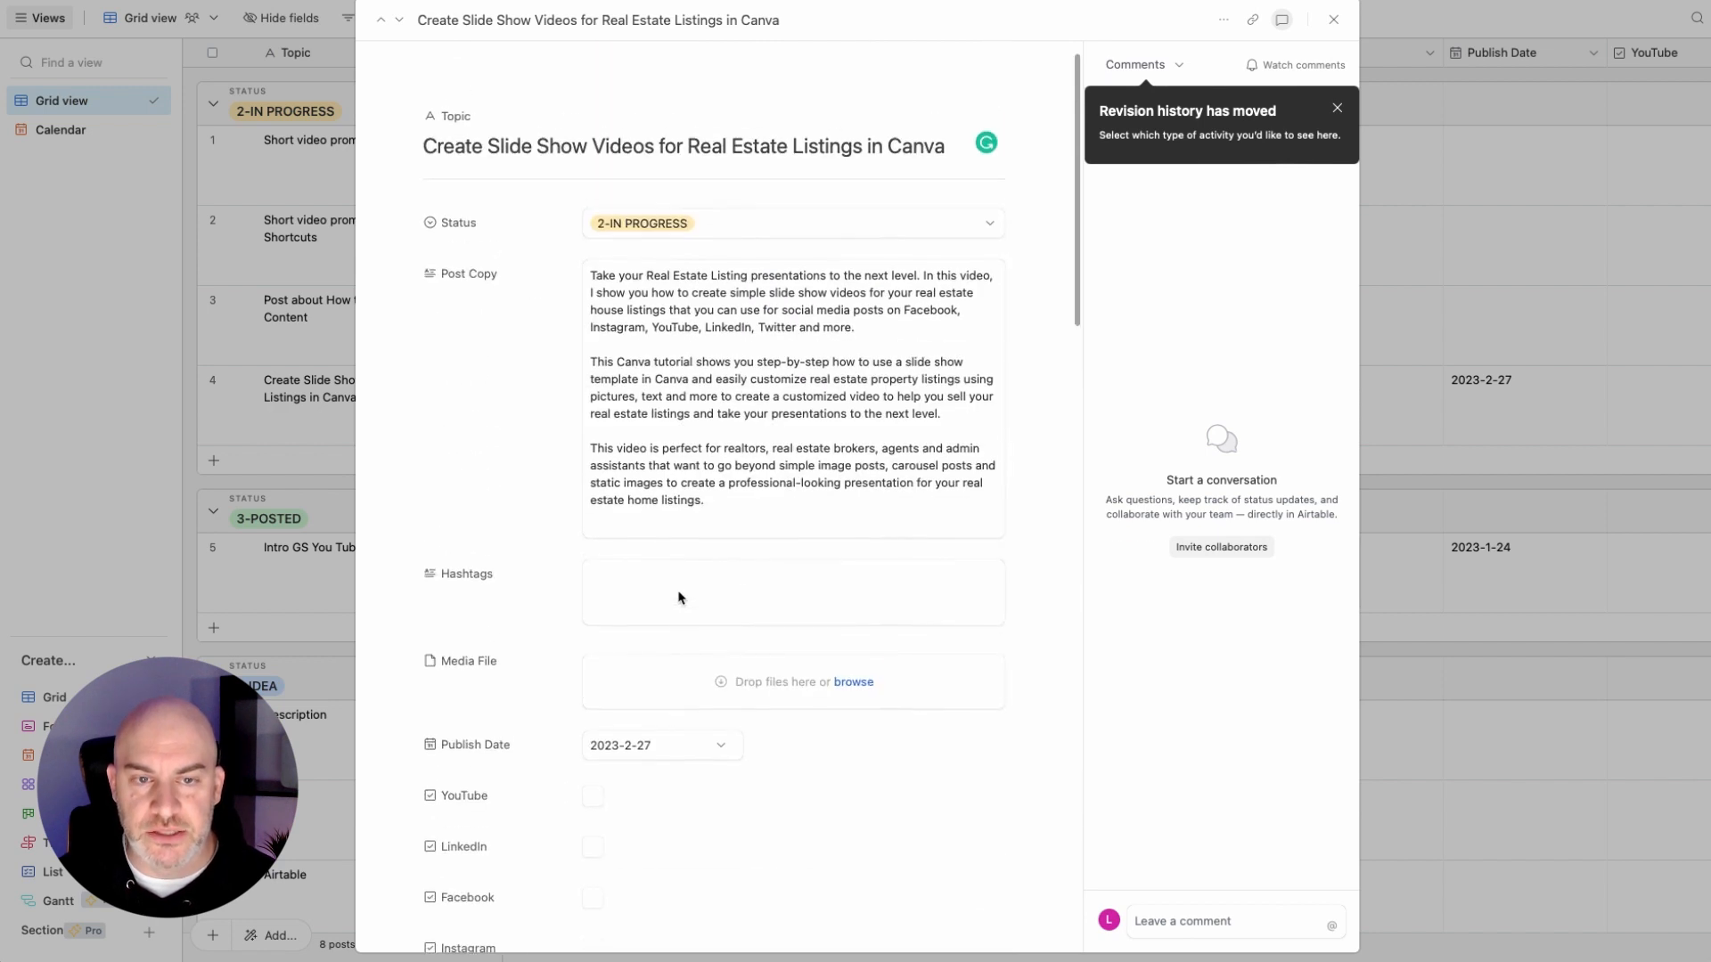
click(624, 484)
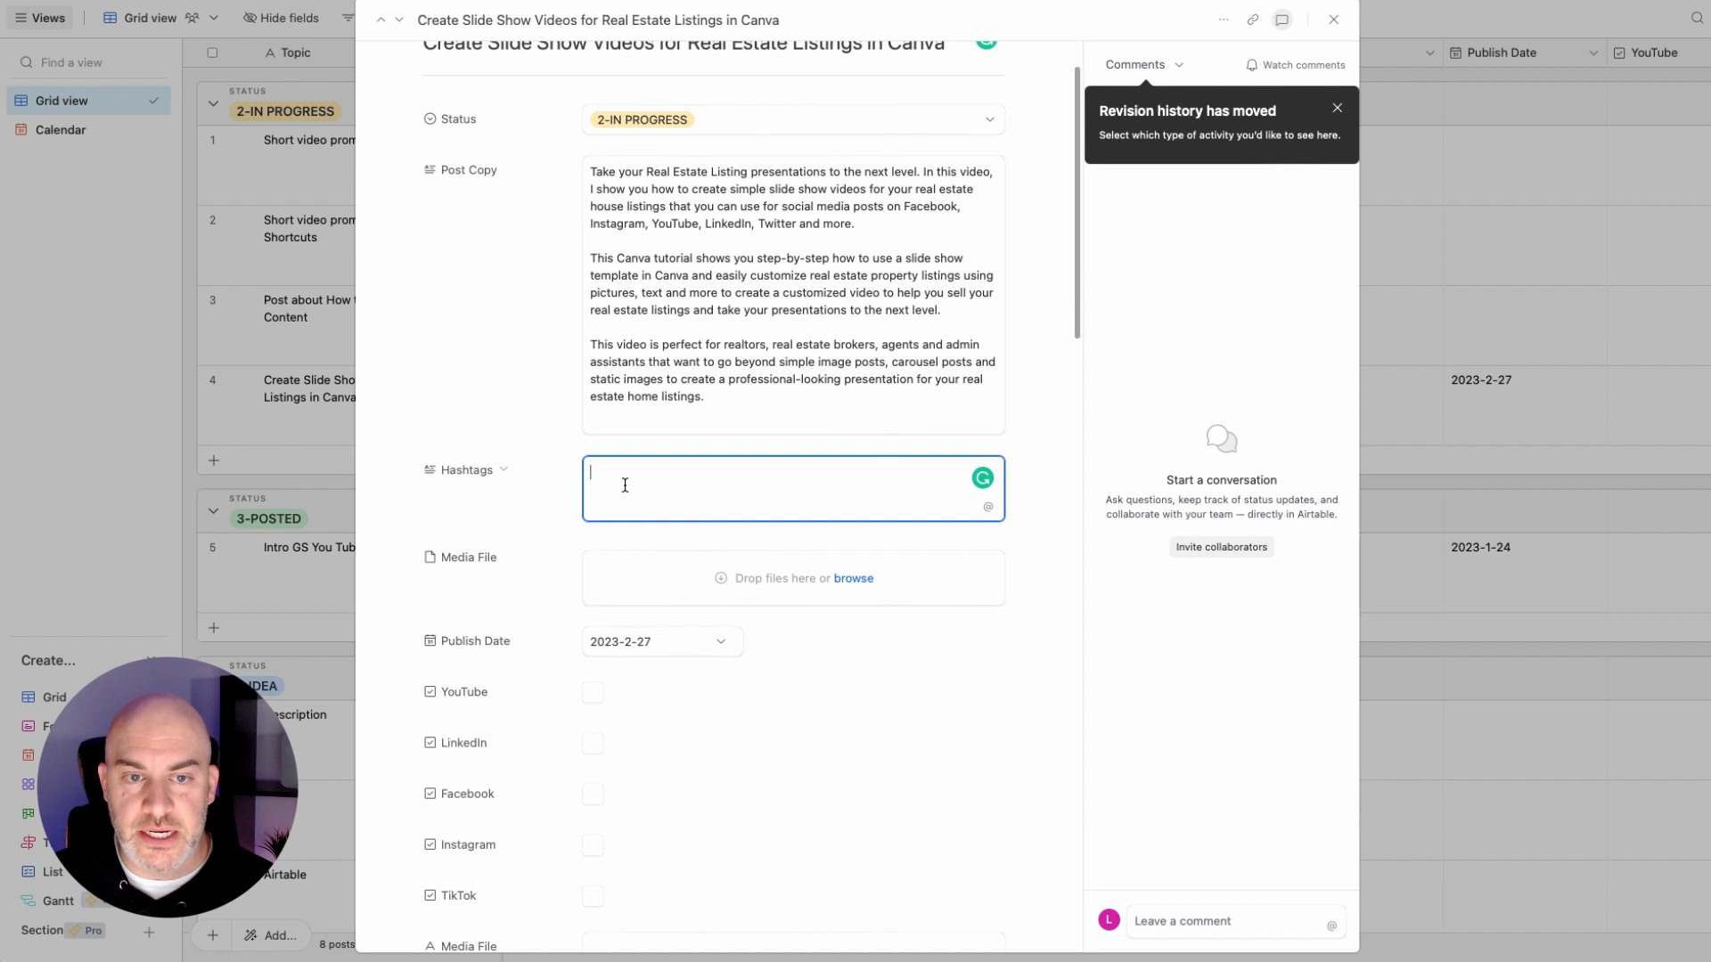
text(CANV)
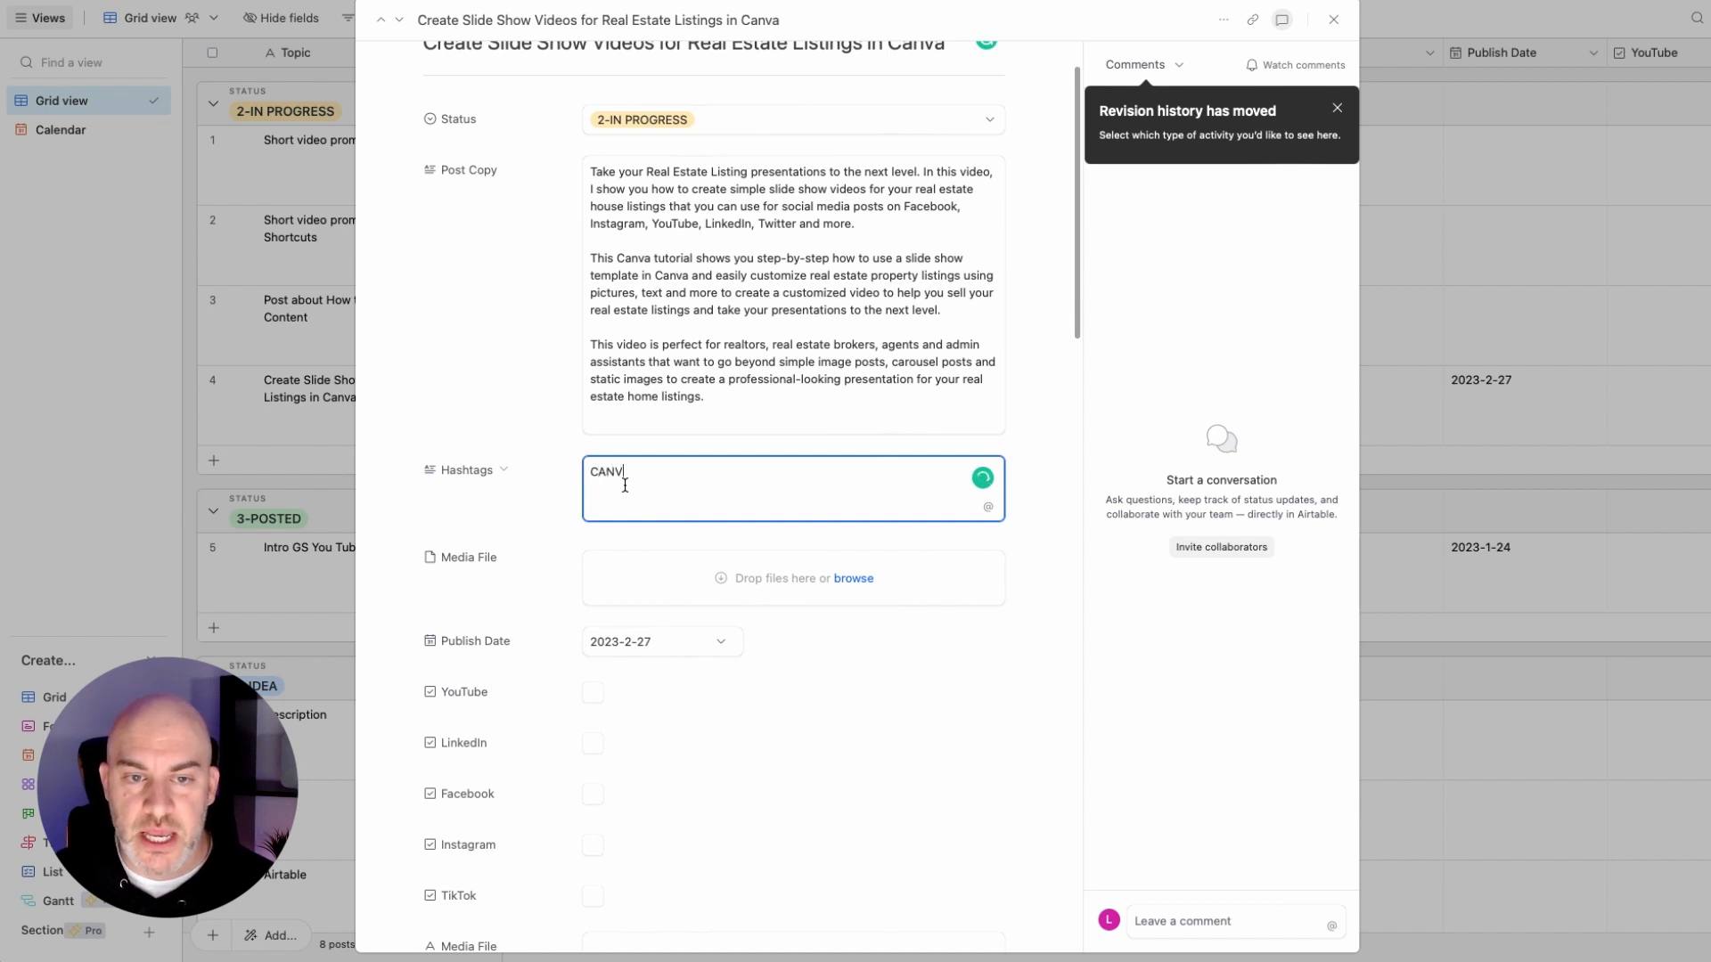
key(BackSpace)
key(BackSpace)
key(BackSpace)
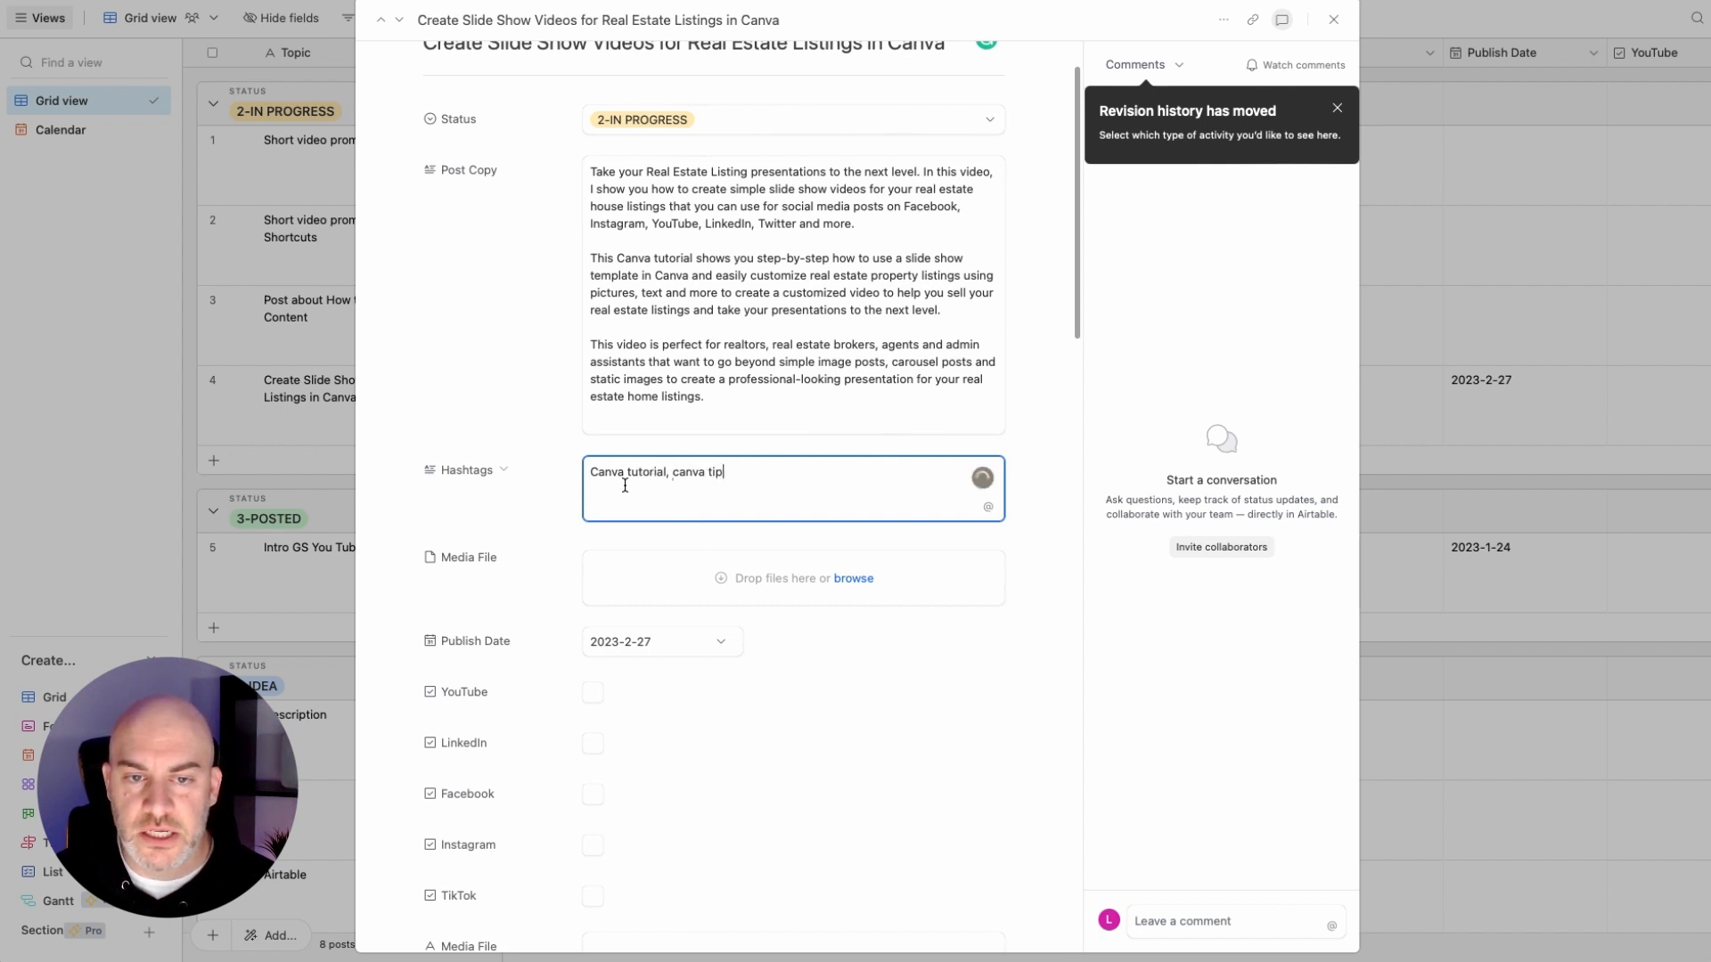
text(s, learn canva,)
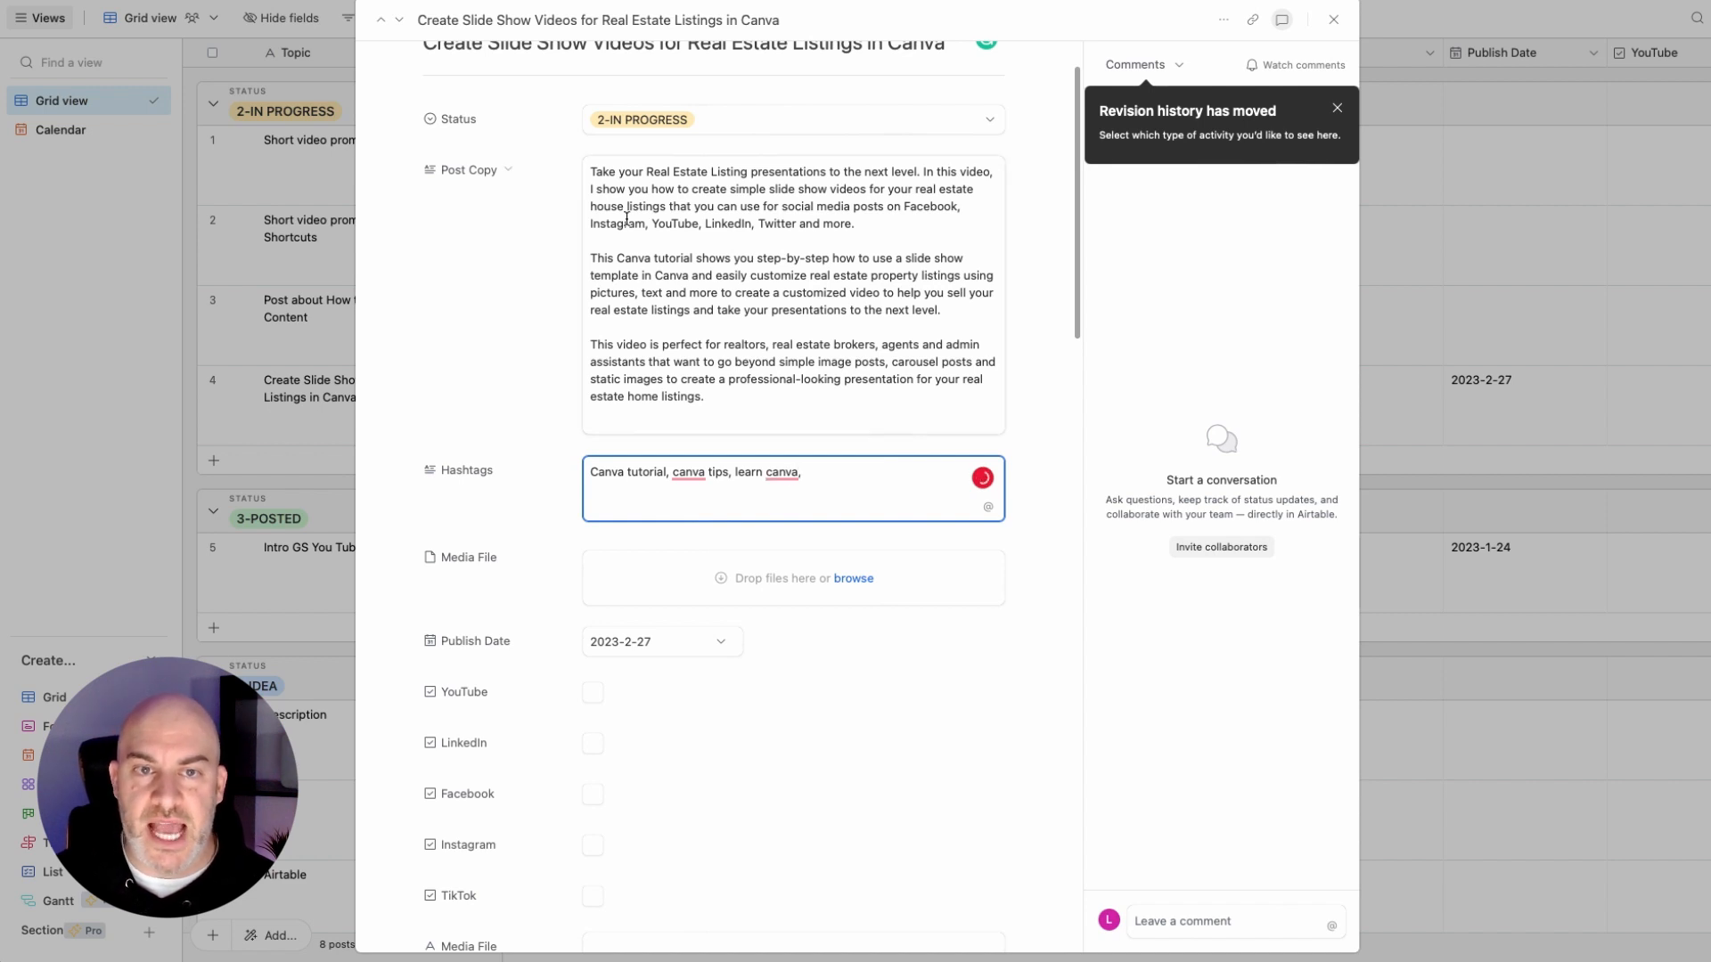
scroll(627, 218, up, 2)
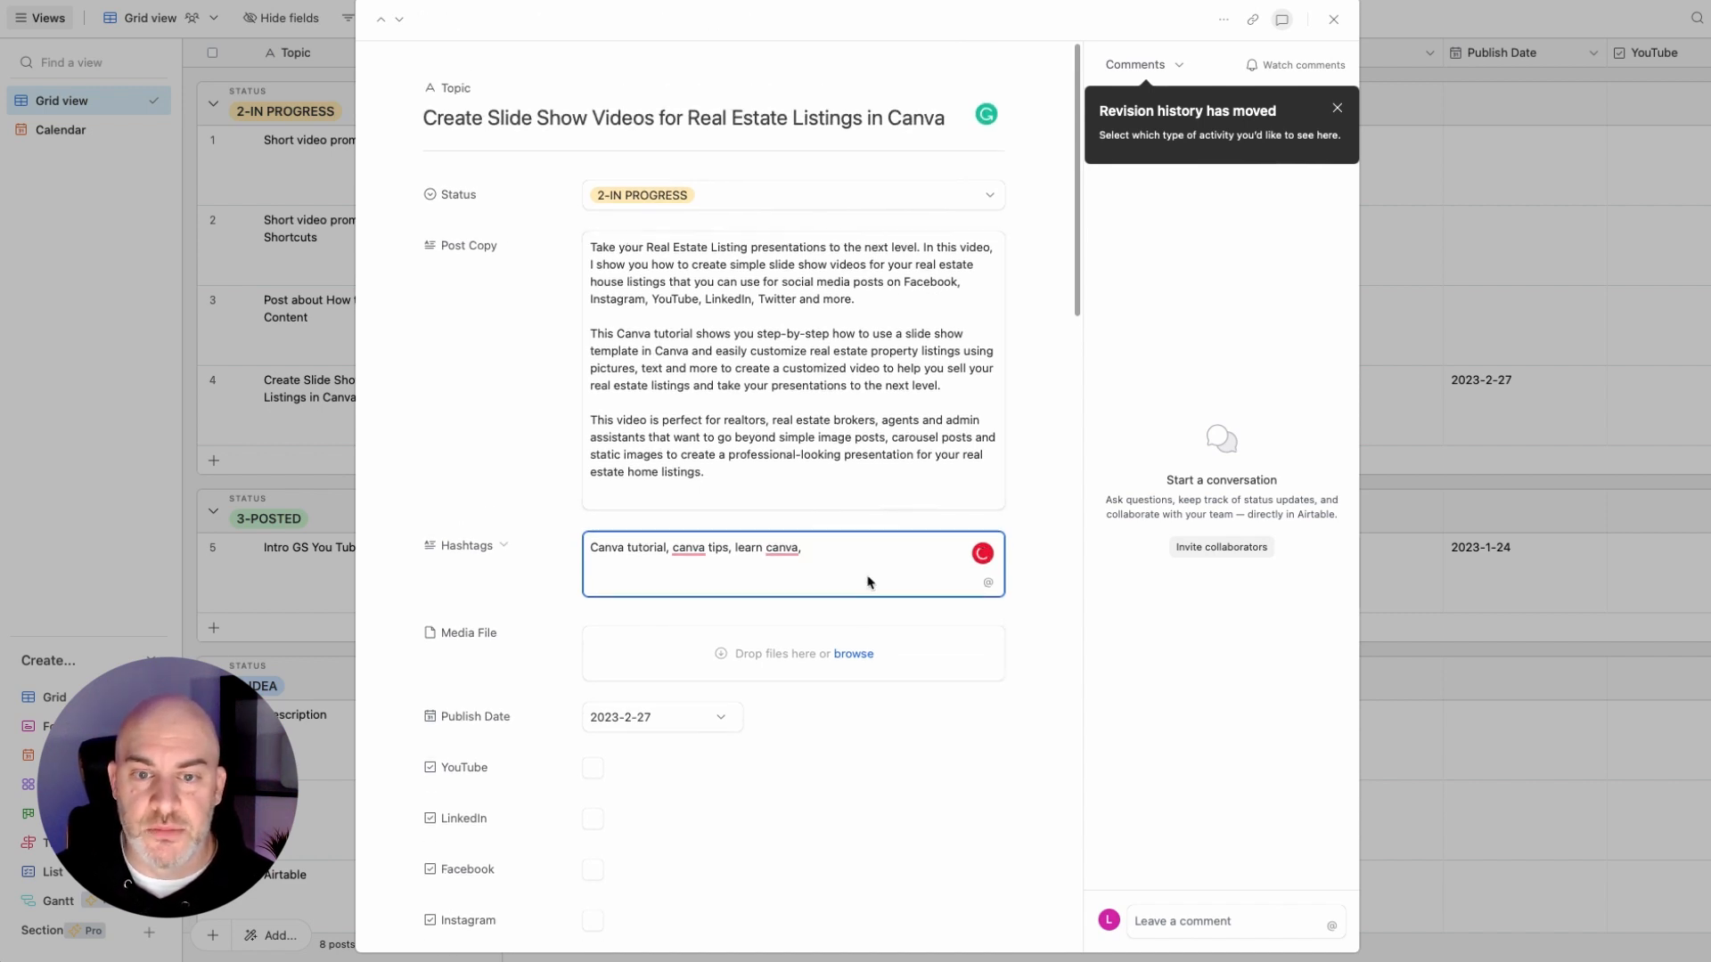
text(Real Estate Marketing,)
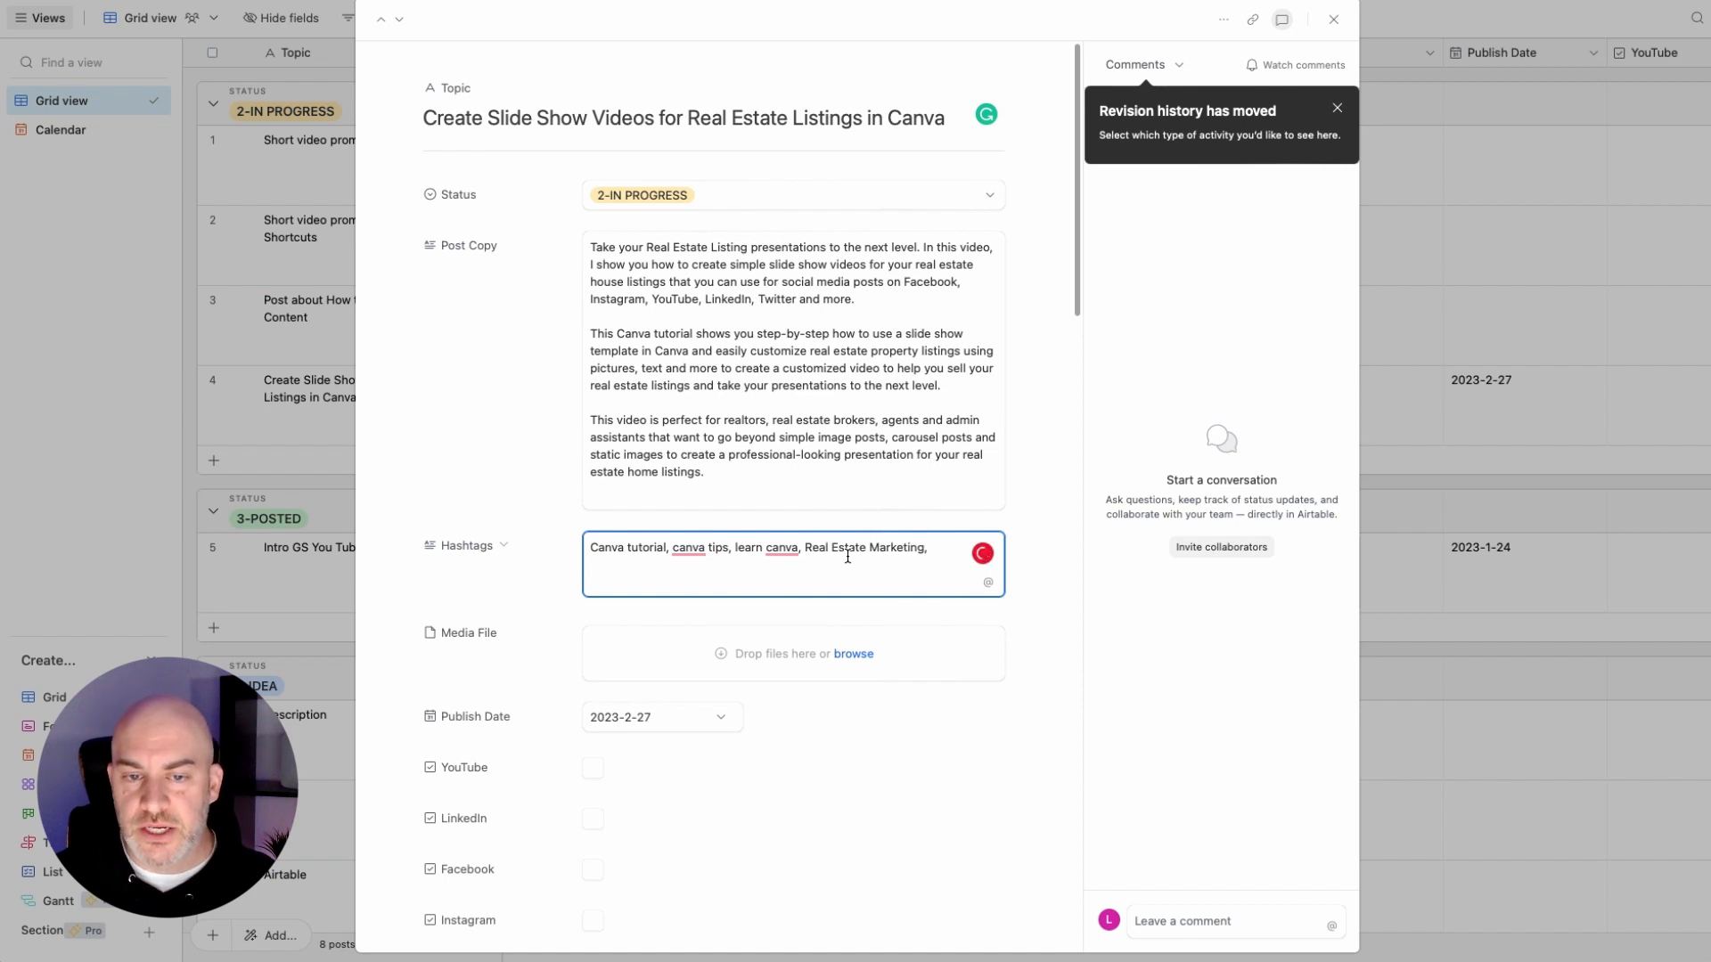
Step: View the upload sources for the post's Media File field and close them without adding a file
scroll(488, 586, down, 1)
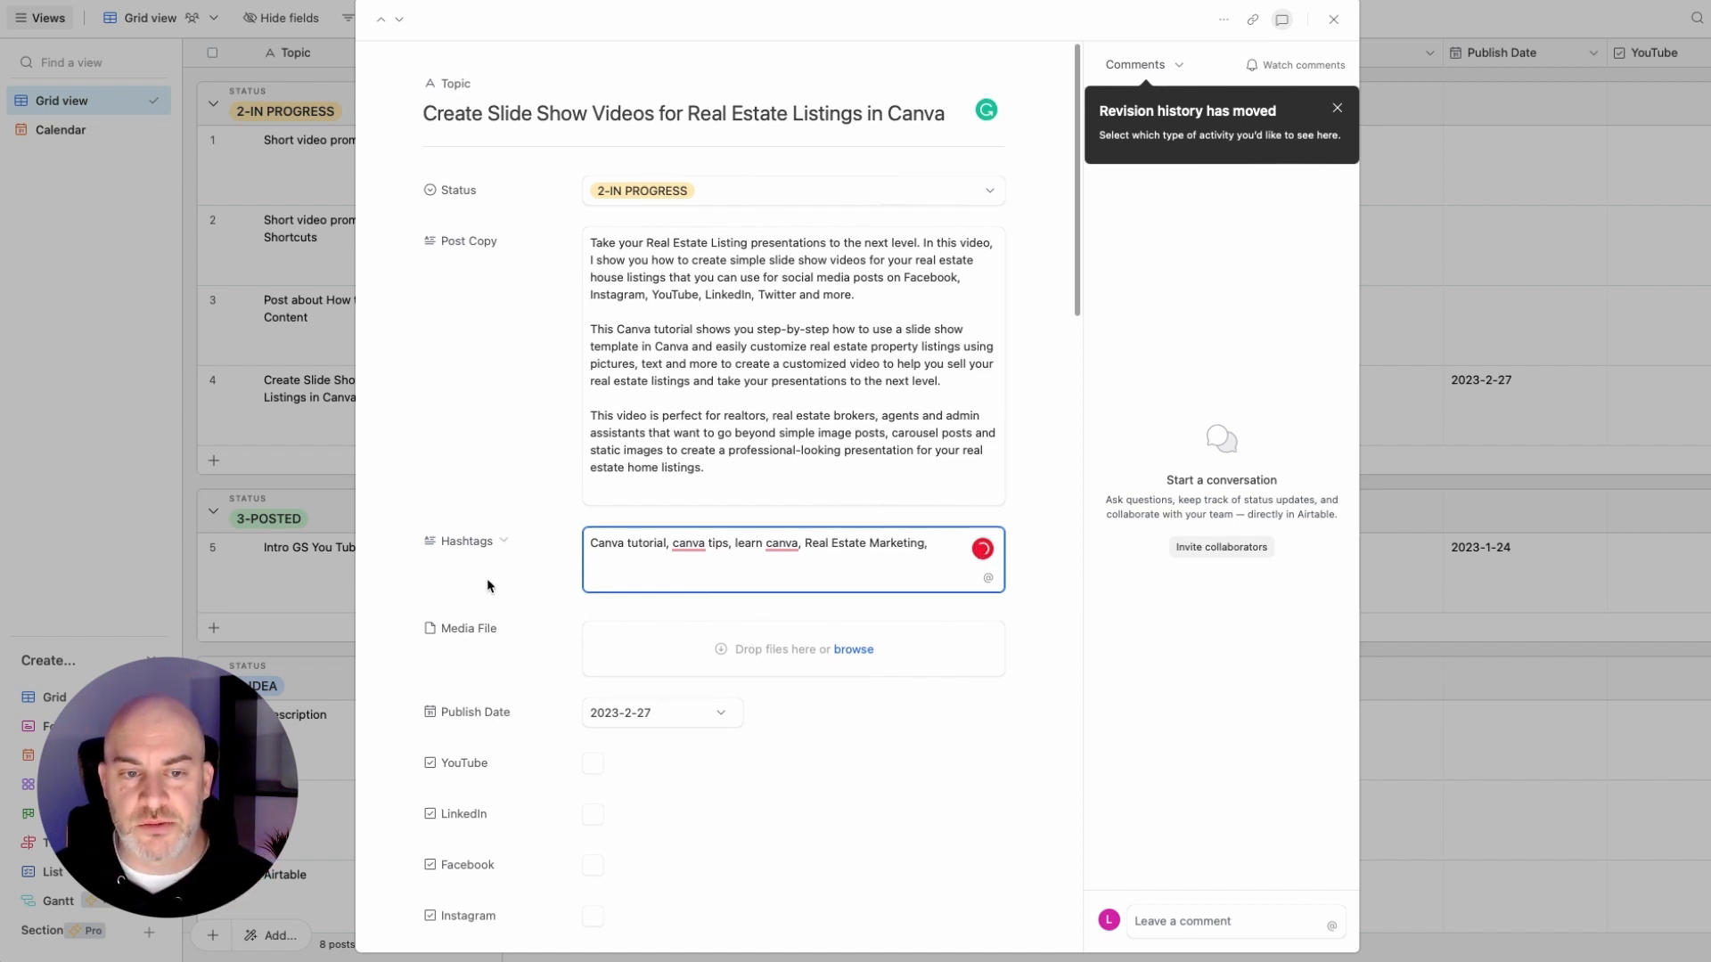
scroll(489, 585, down, 2)
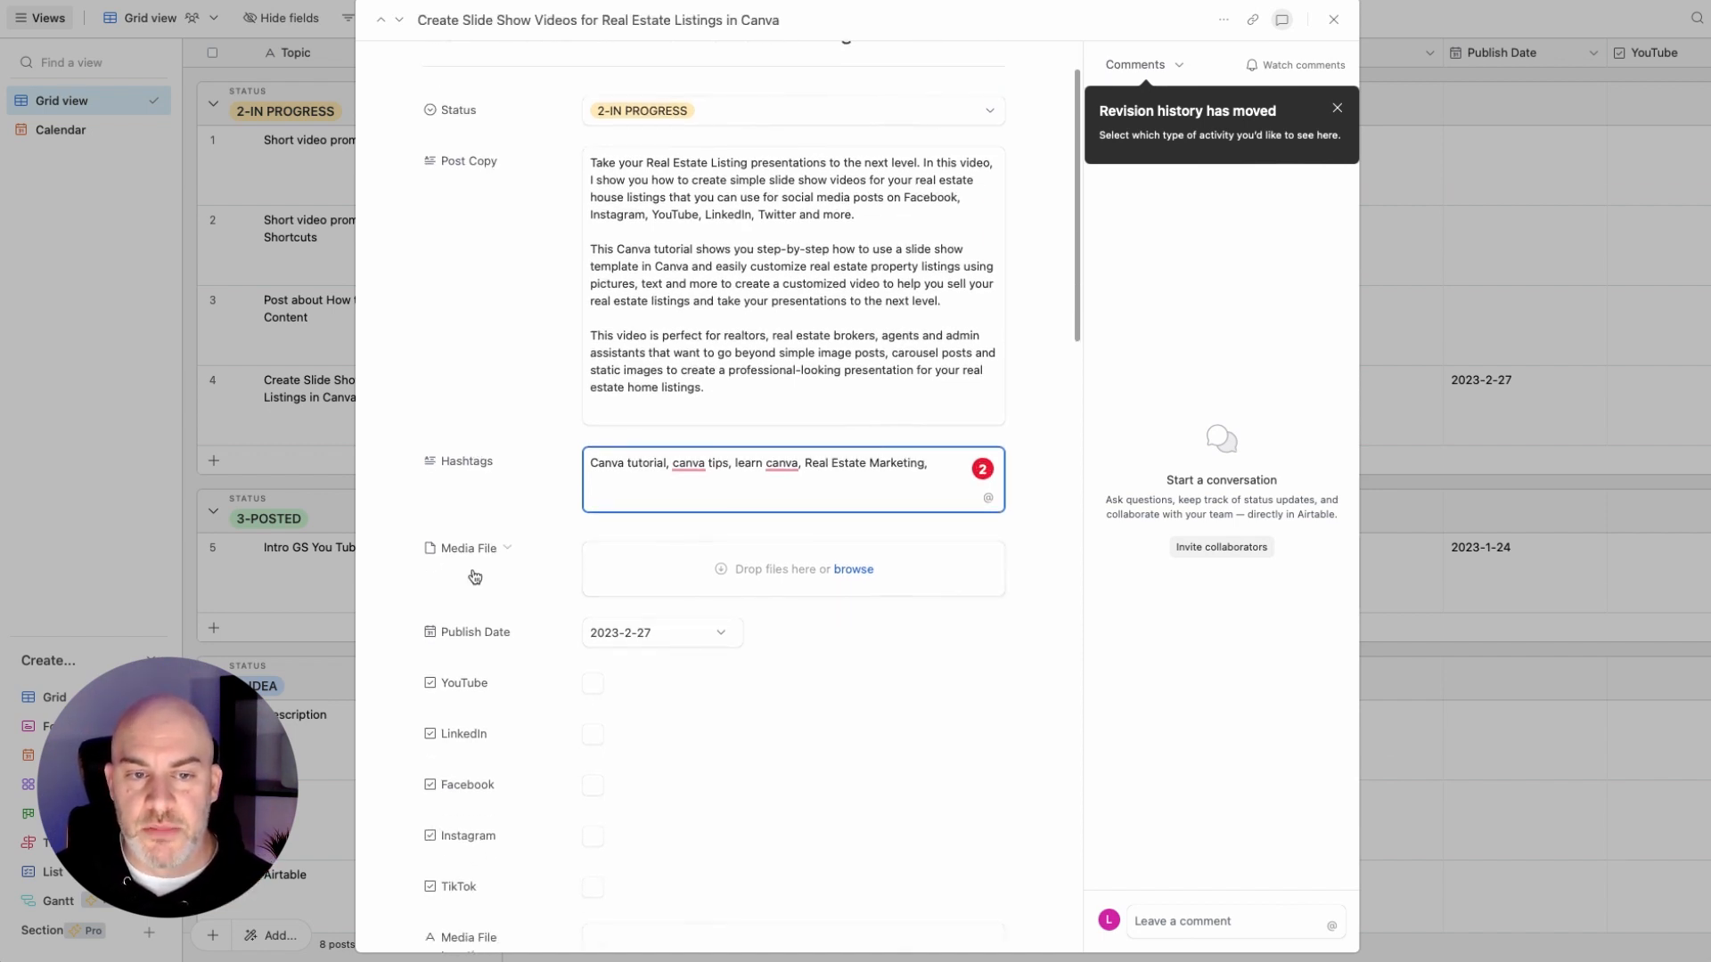
click(843, 577)
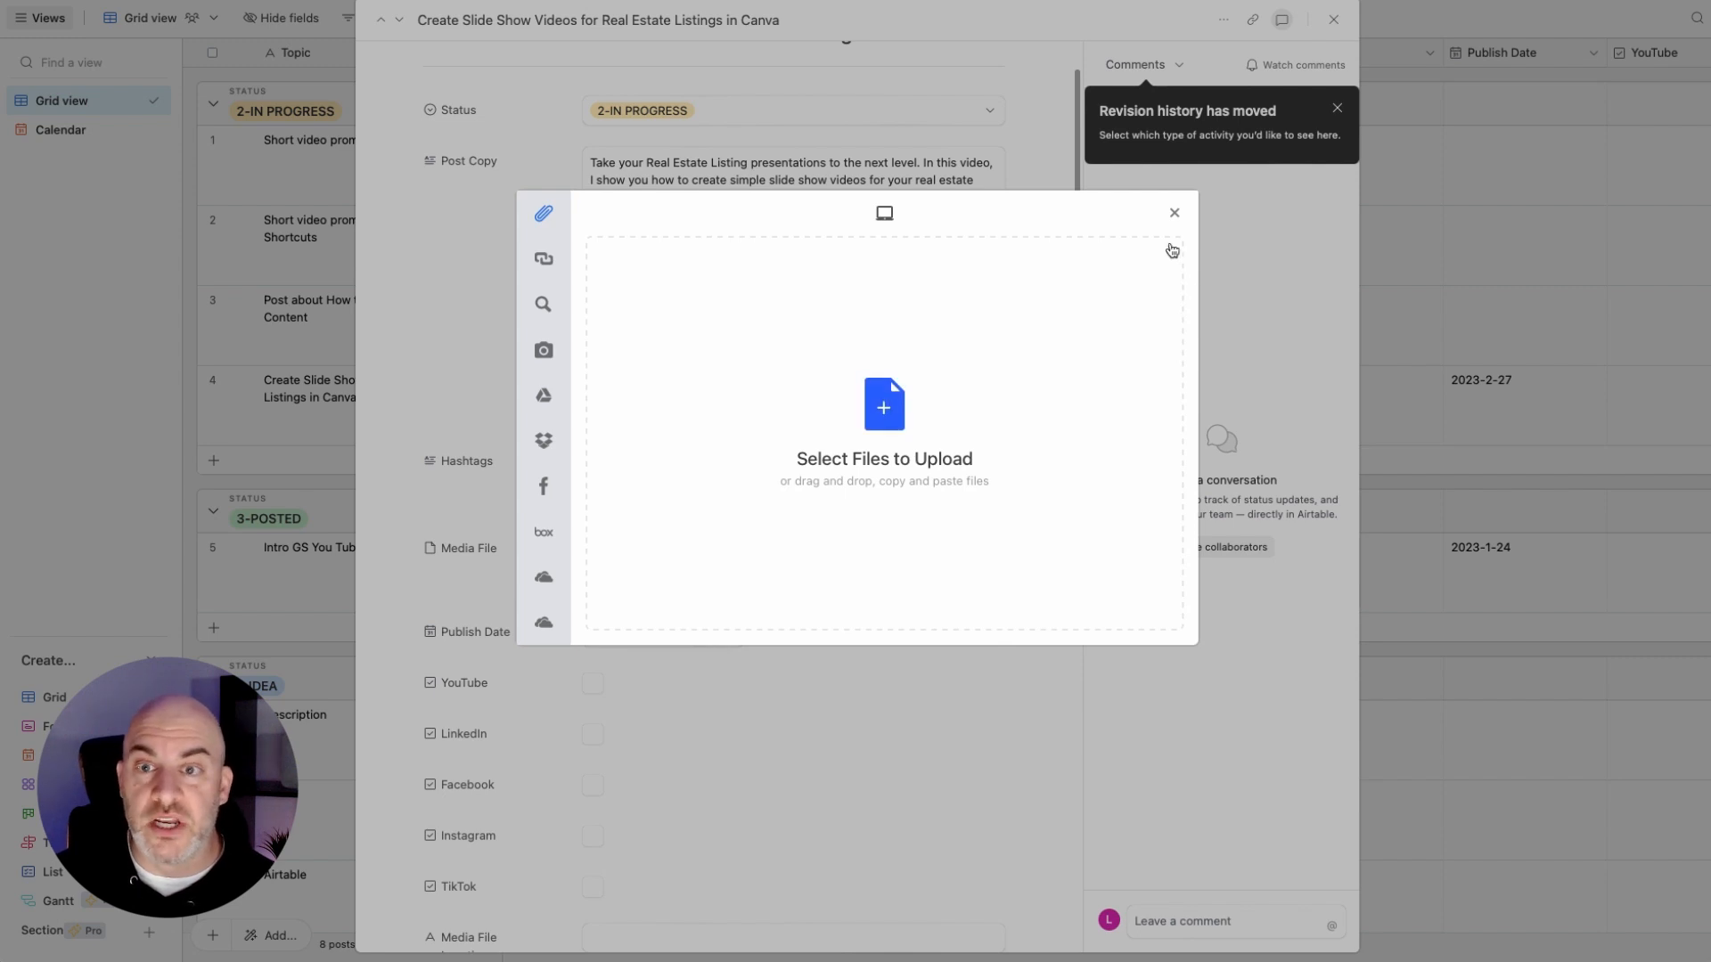
click(1174, 212)
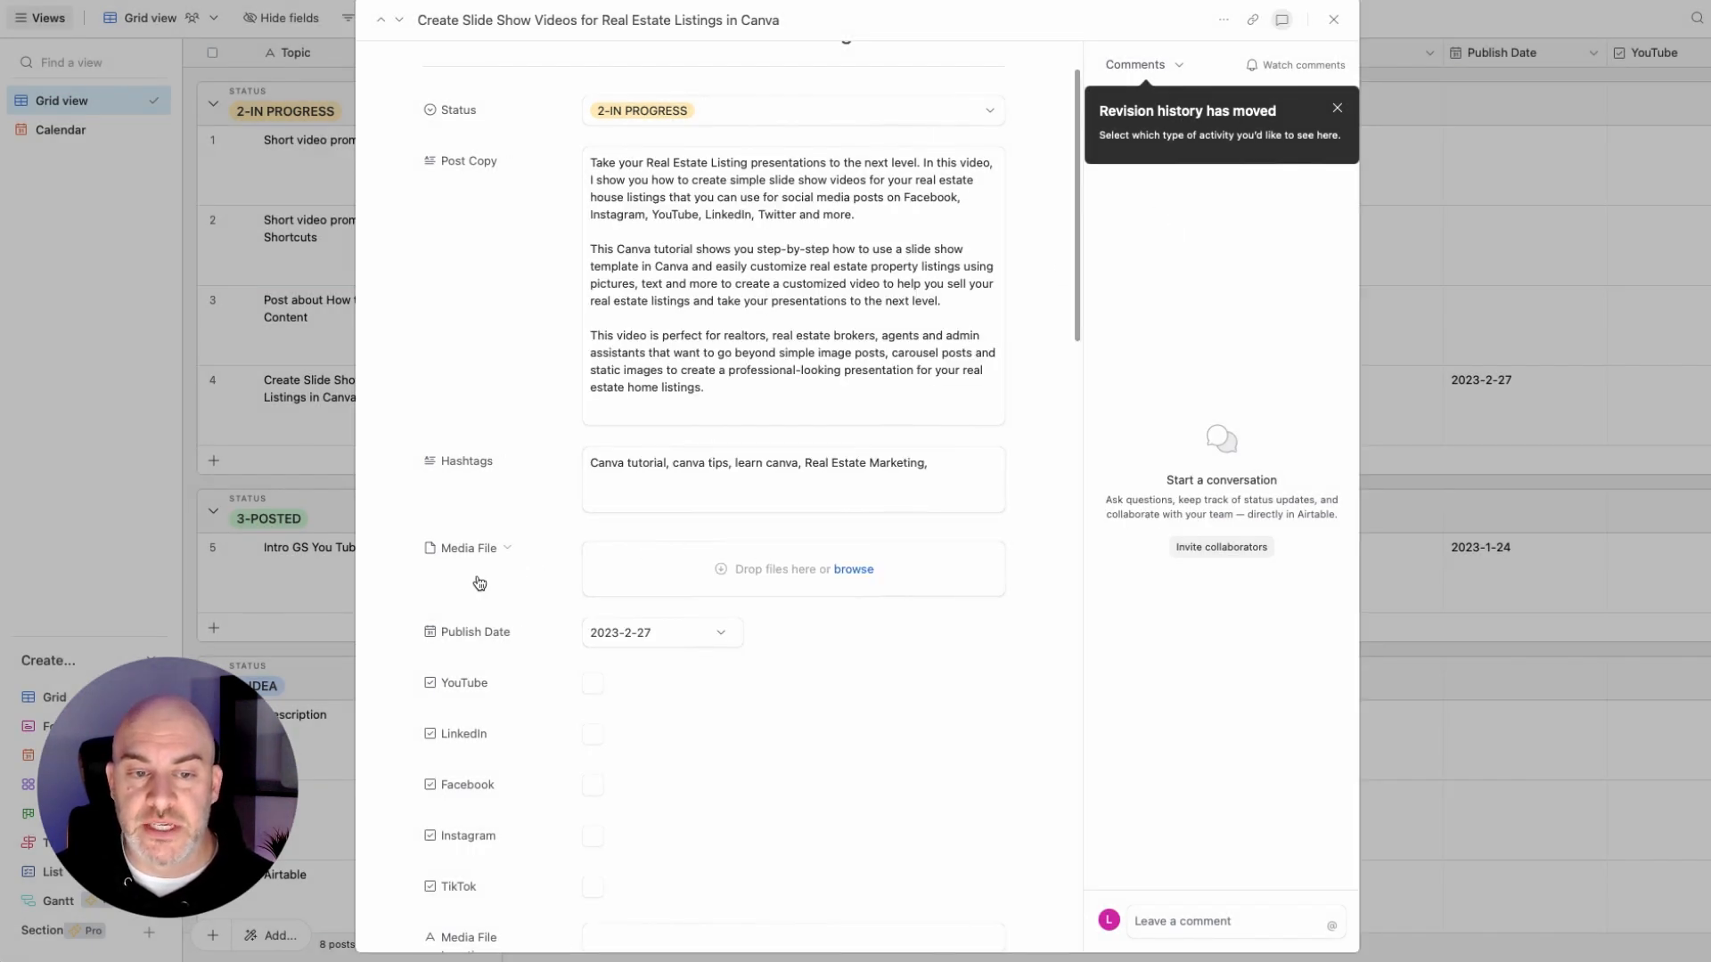
Step: Review the open post's own fields and the fields looked up from its linked YouTube video, and close the record
scroll(479, 583, down, 10)
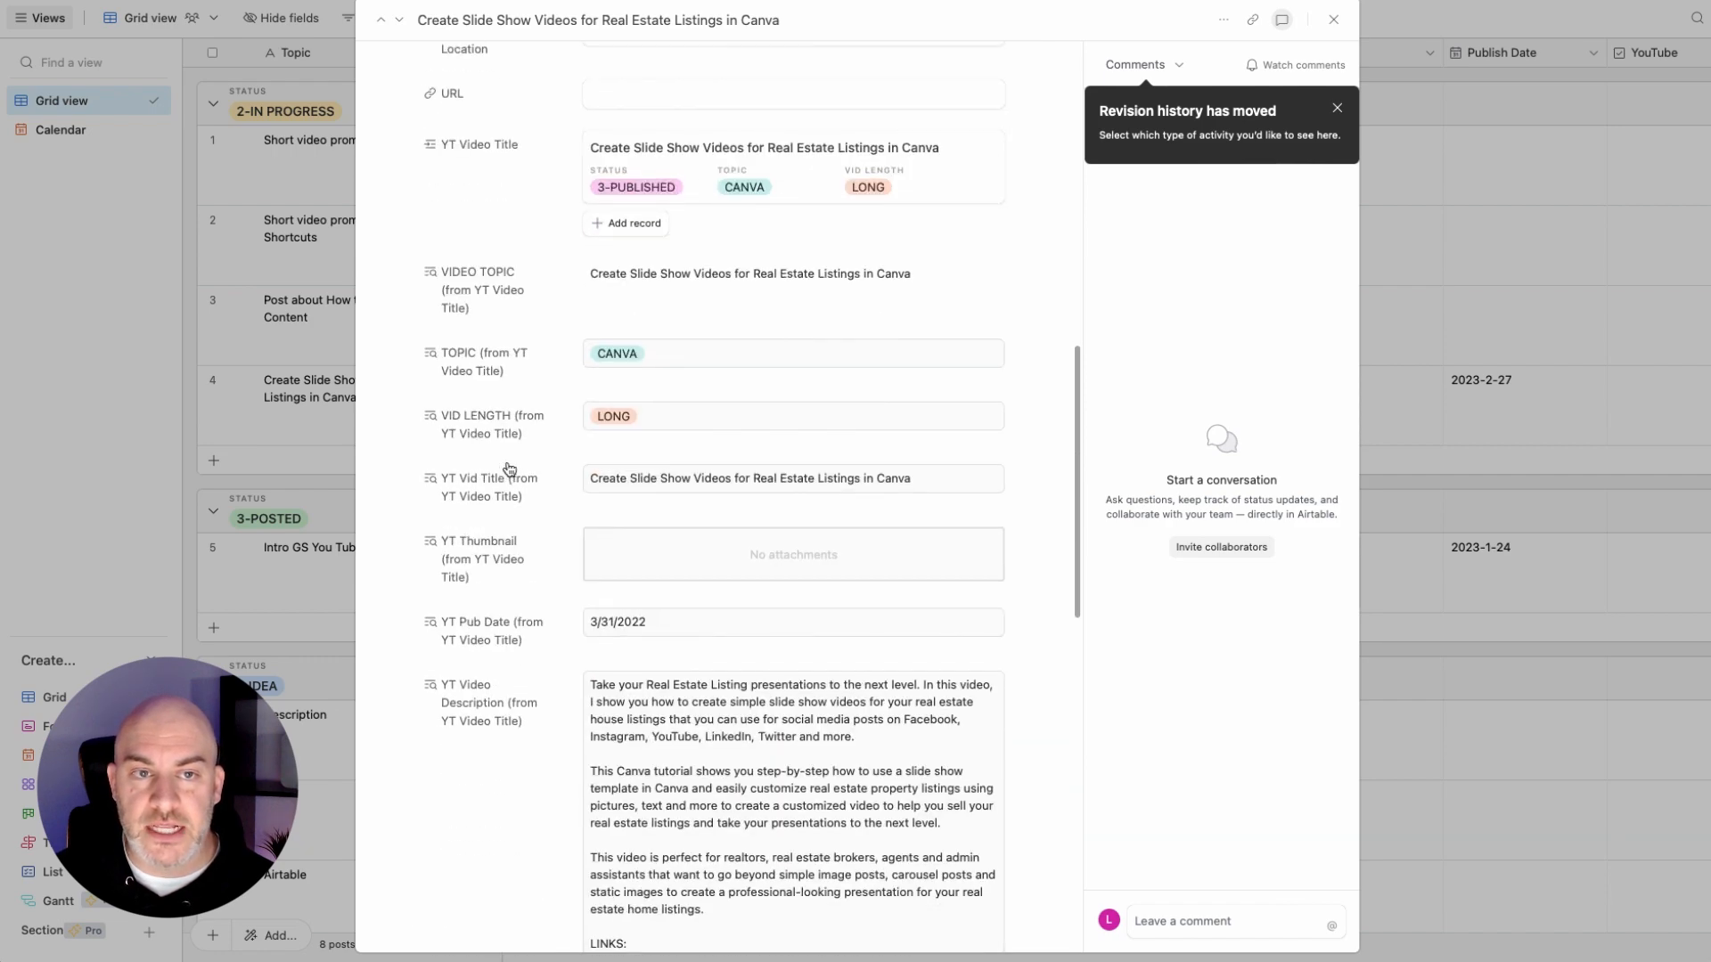
scroll(509, 470, up, 3)
scroll(451, 470, down, 4)
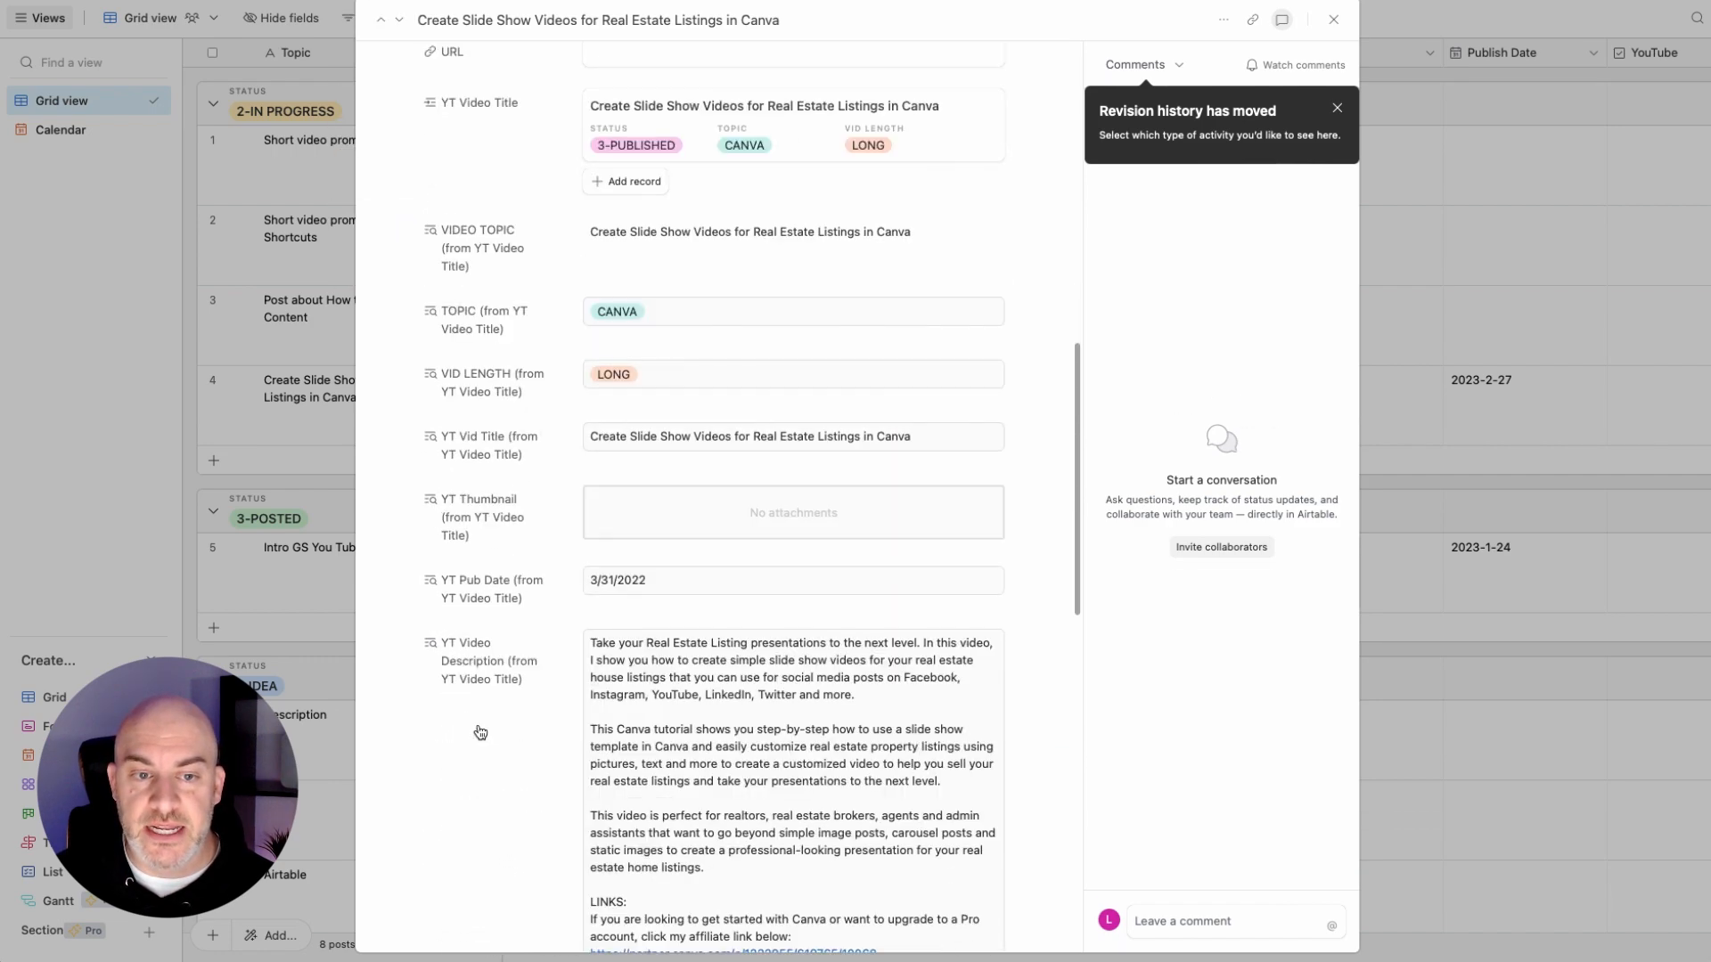
scroll(479, 732, down, 6)
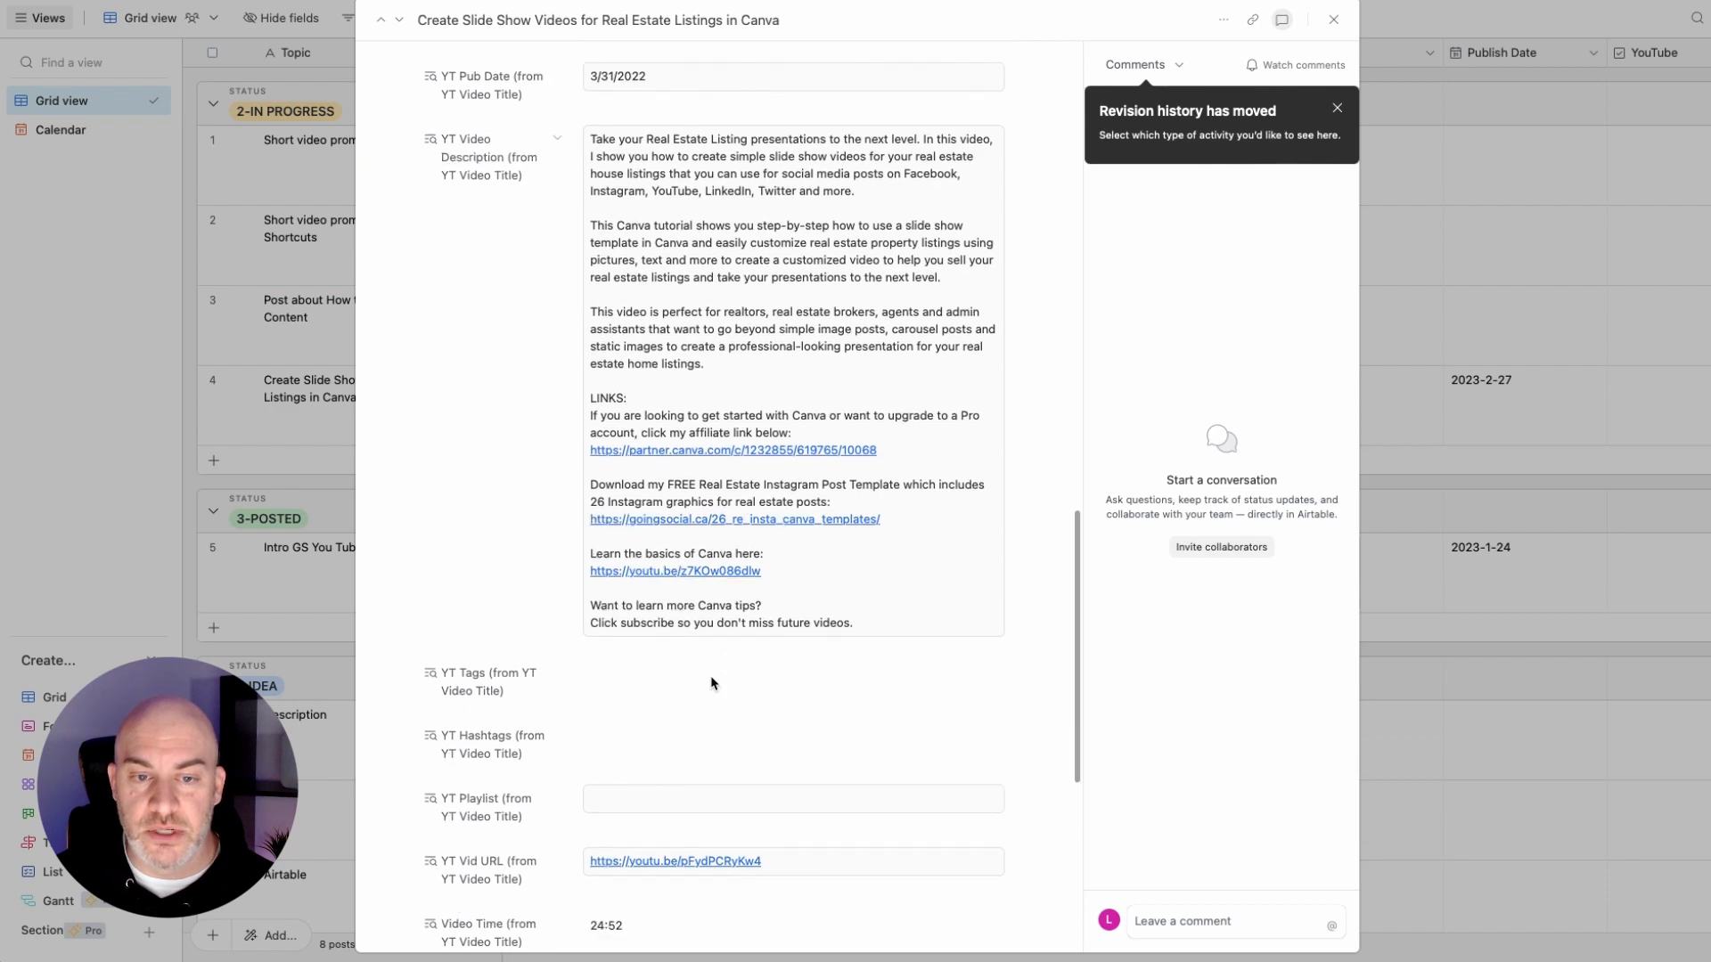
scroll(711, 682, down, 6)
scroll(711, 682, up, 5)
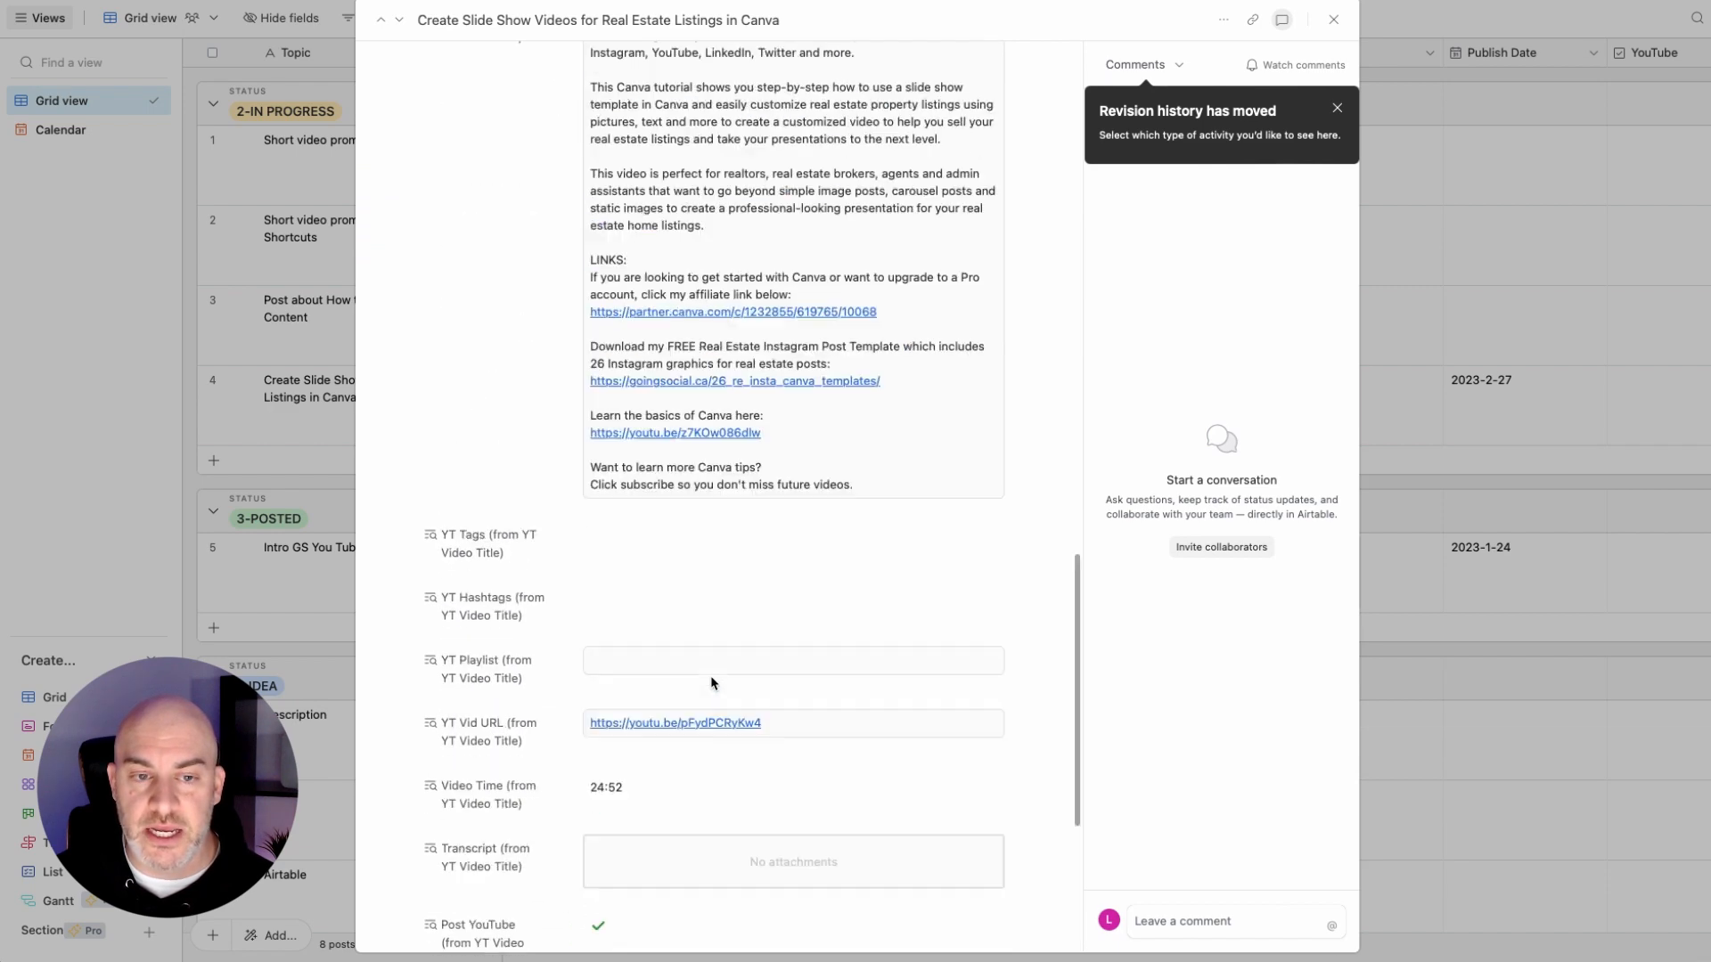
scroll(711, 683, up, 3)
scroll(622, 358, down, 1)
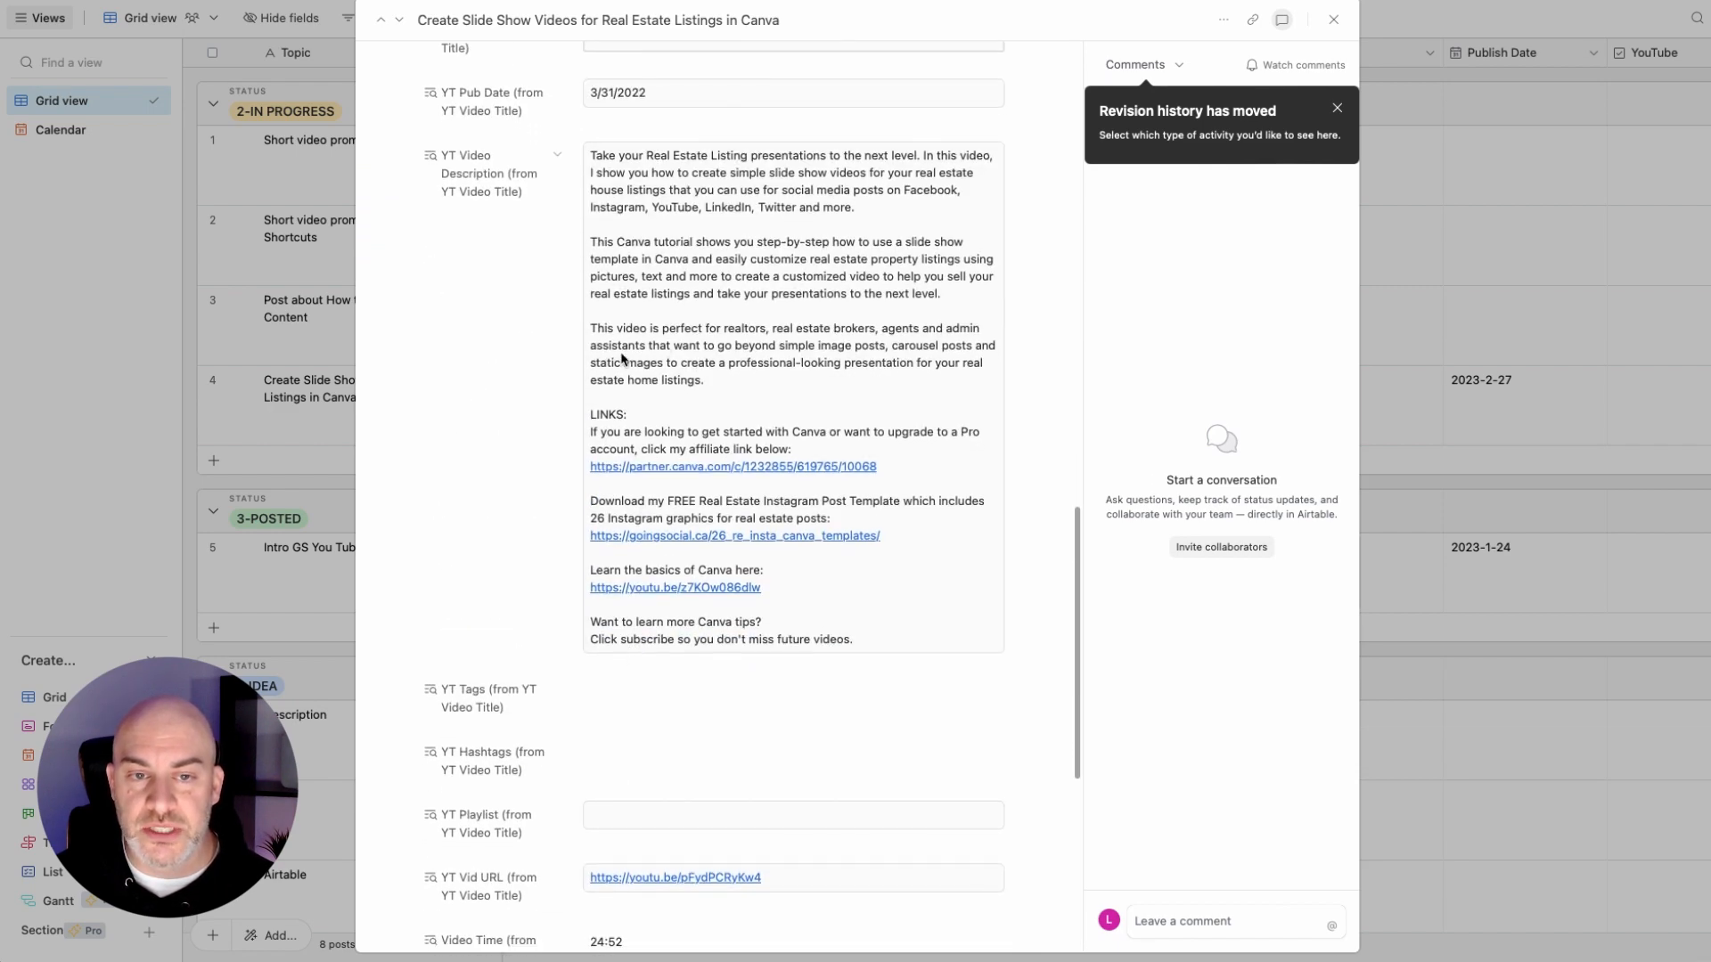
scroll(677, 380, up, 1)
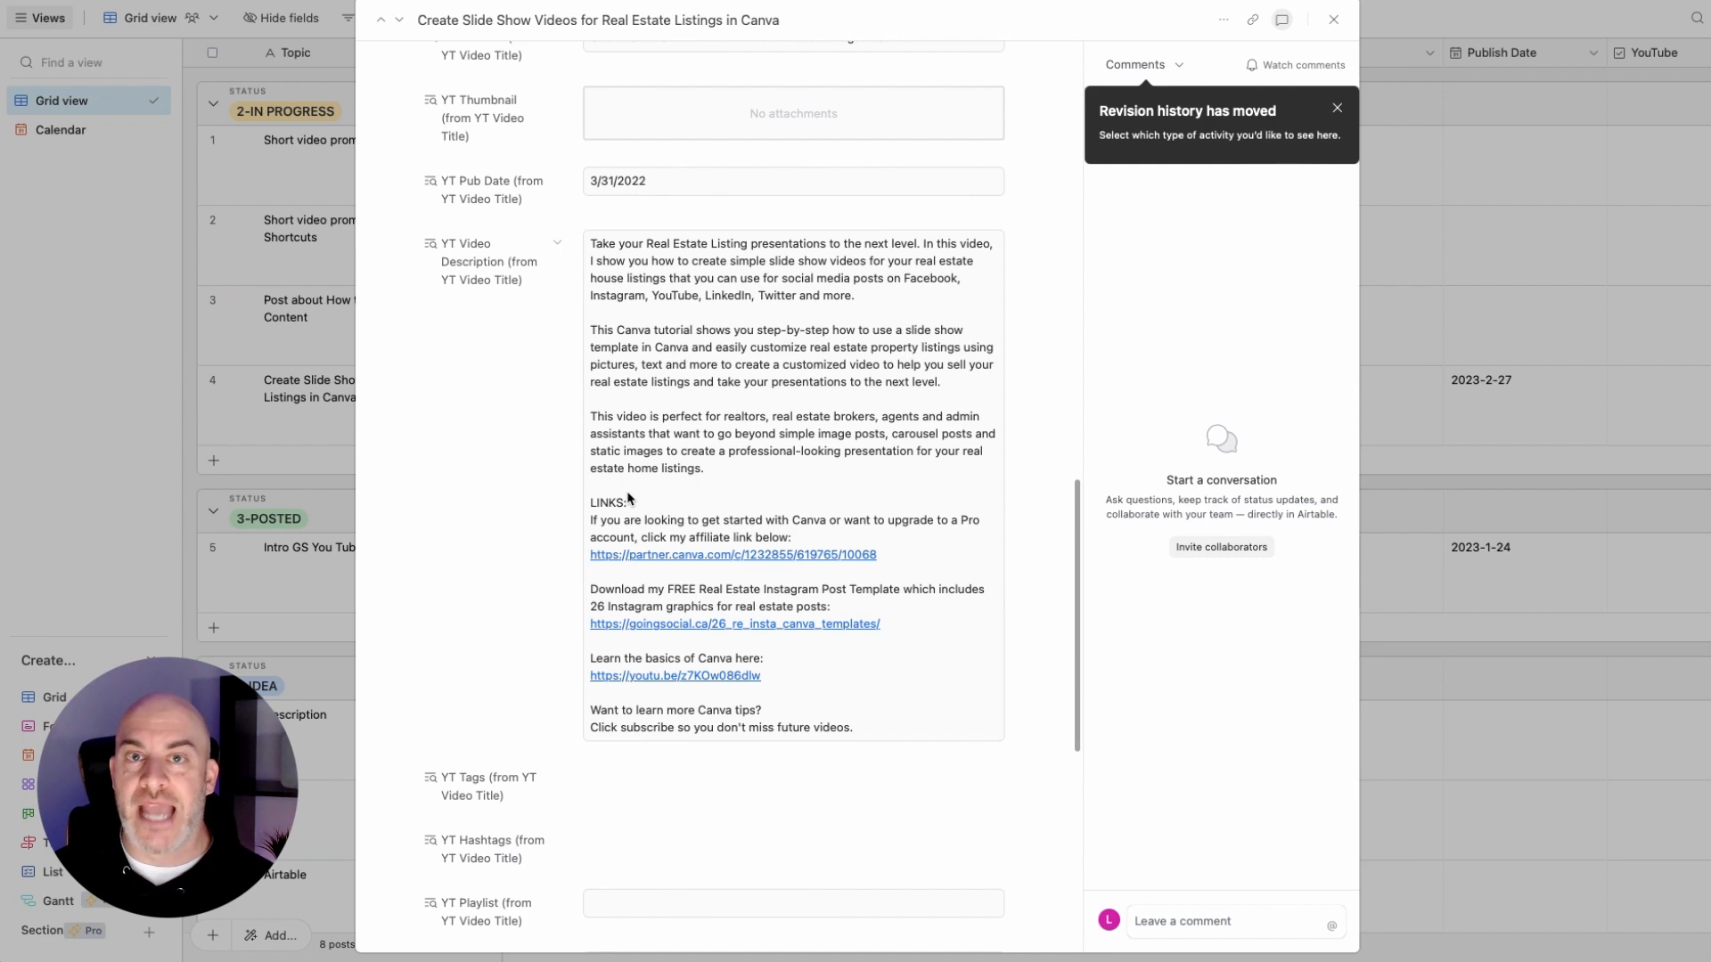
scroll(468, 509, up, 5)
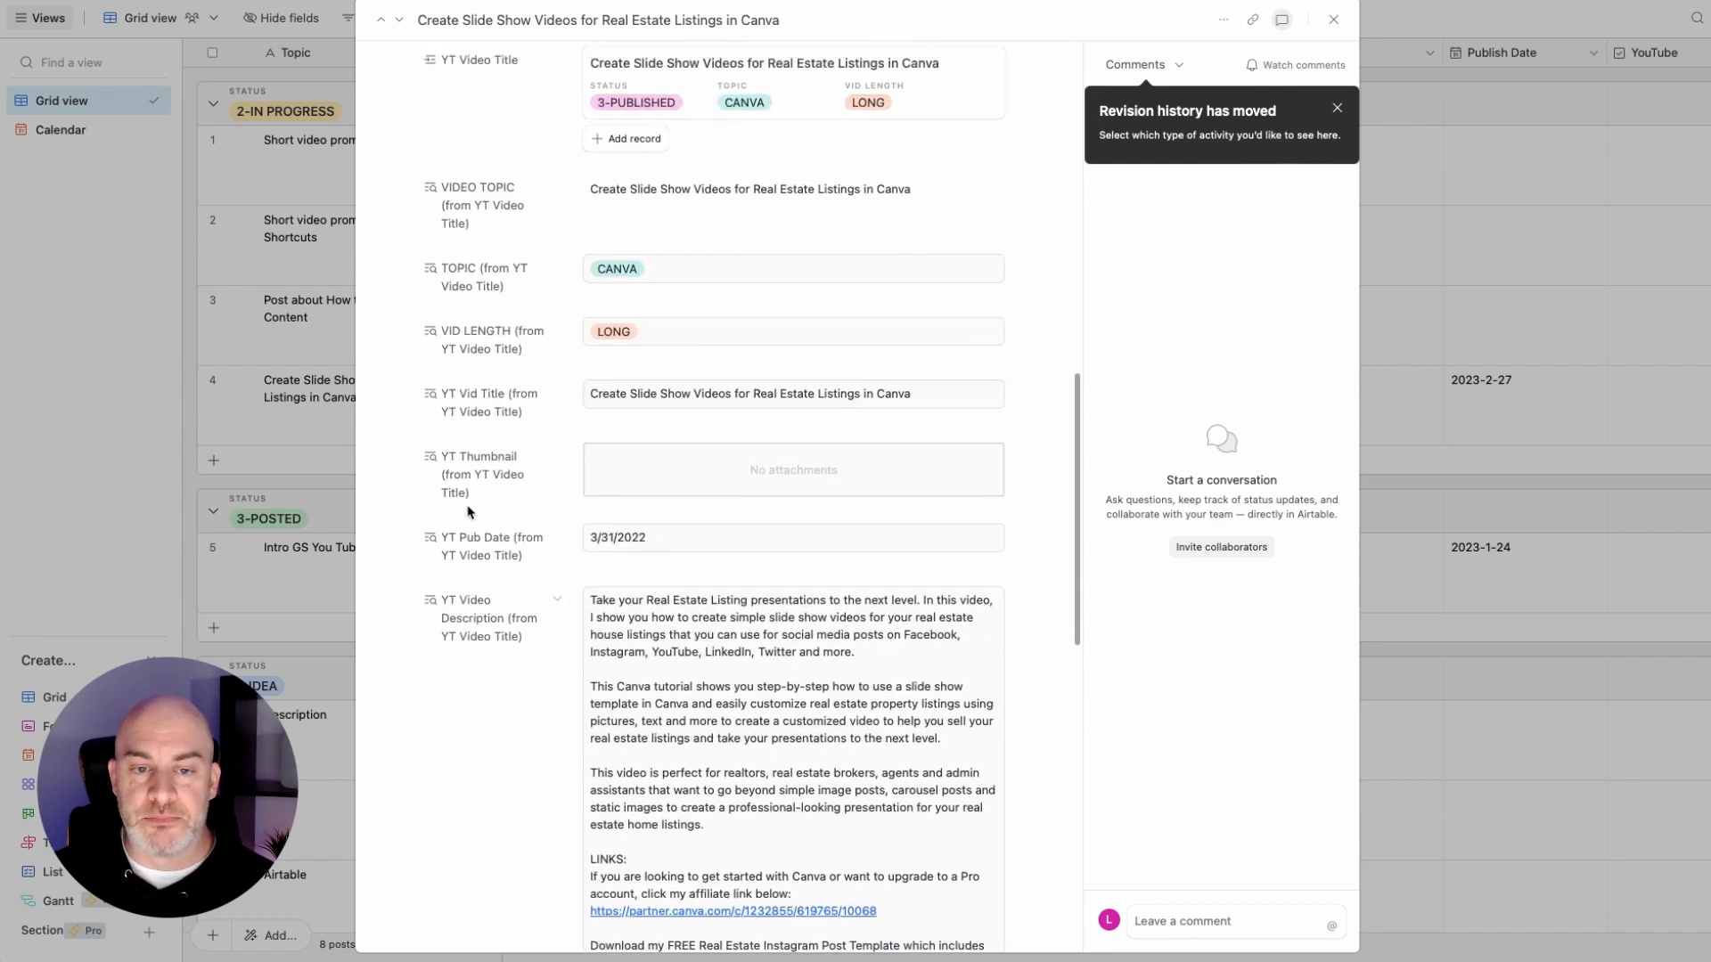
scroll(468, 509, up, 10)
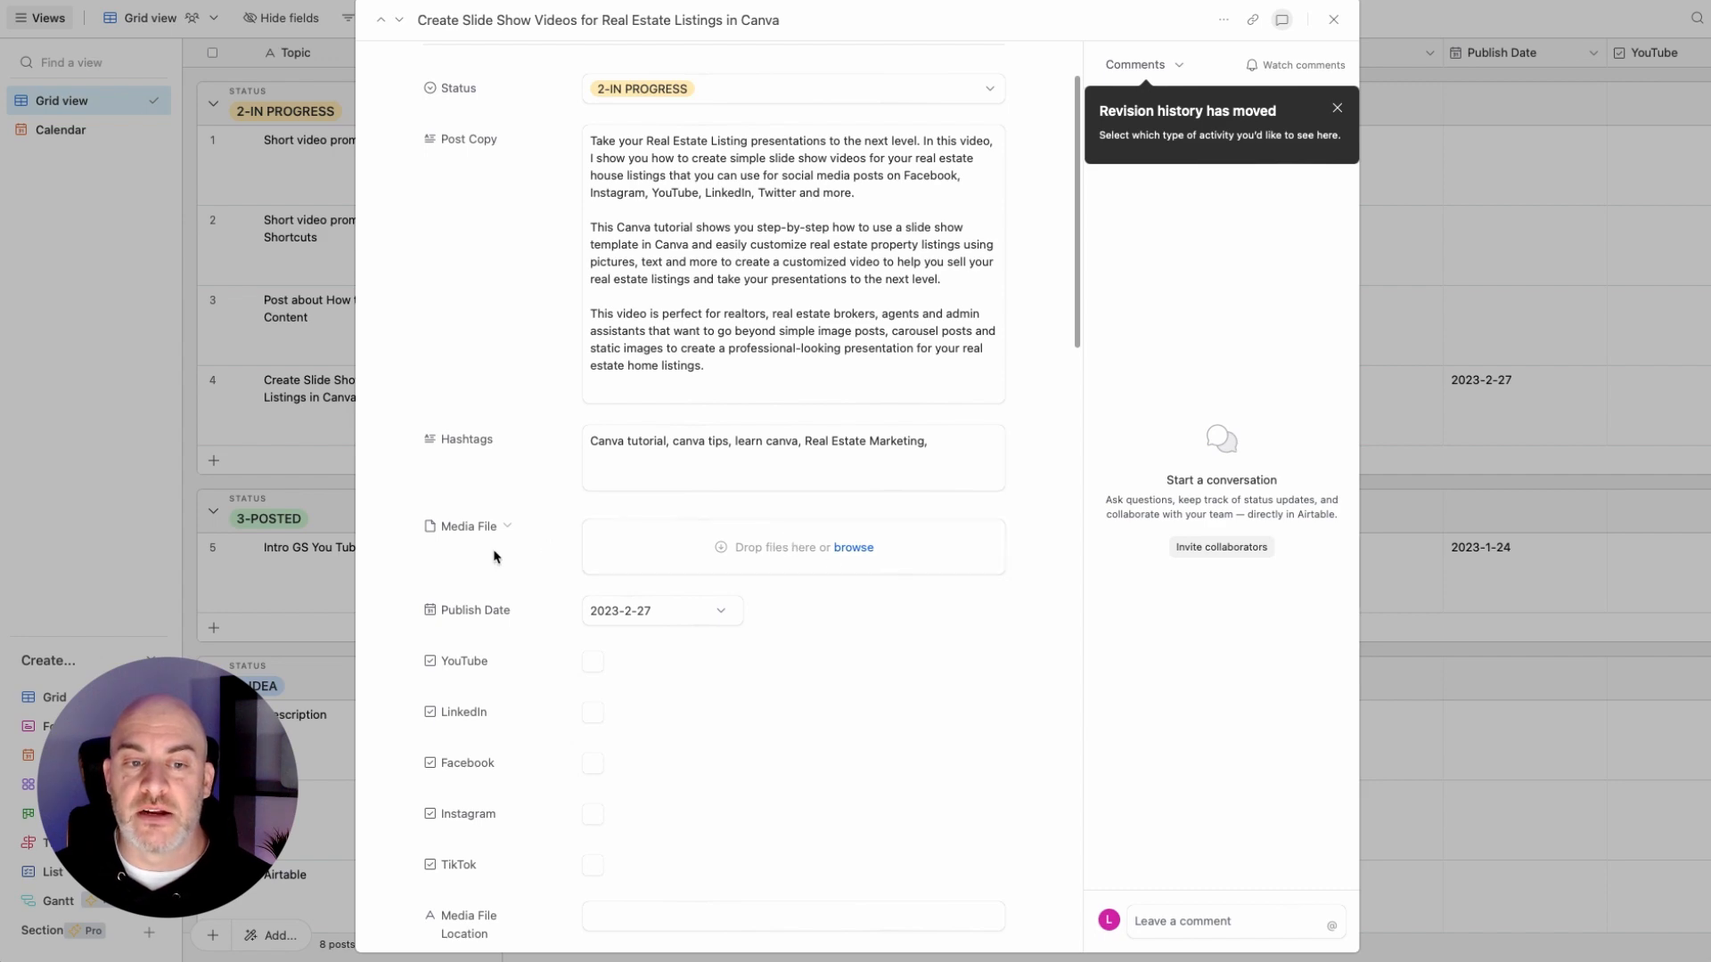
scroll(371, 546, down, 20)
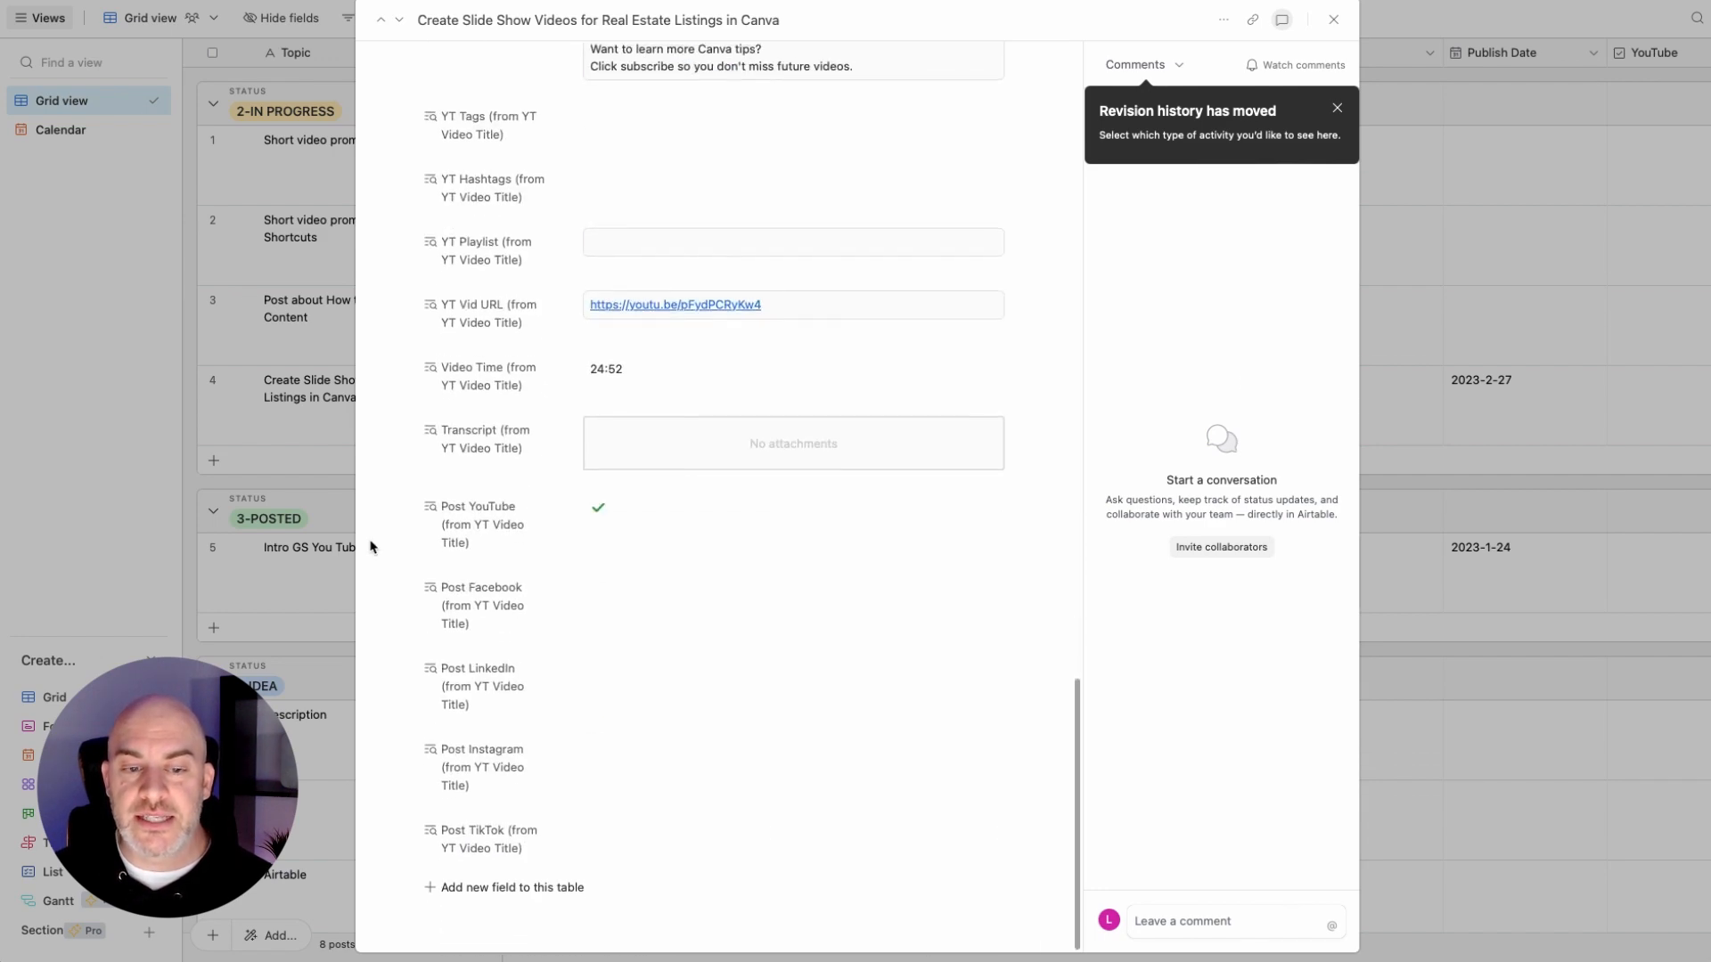
click(1334, 20)
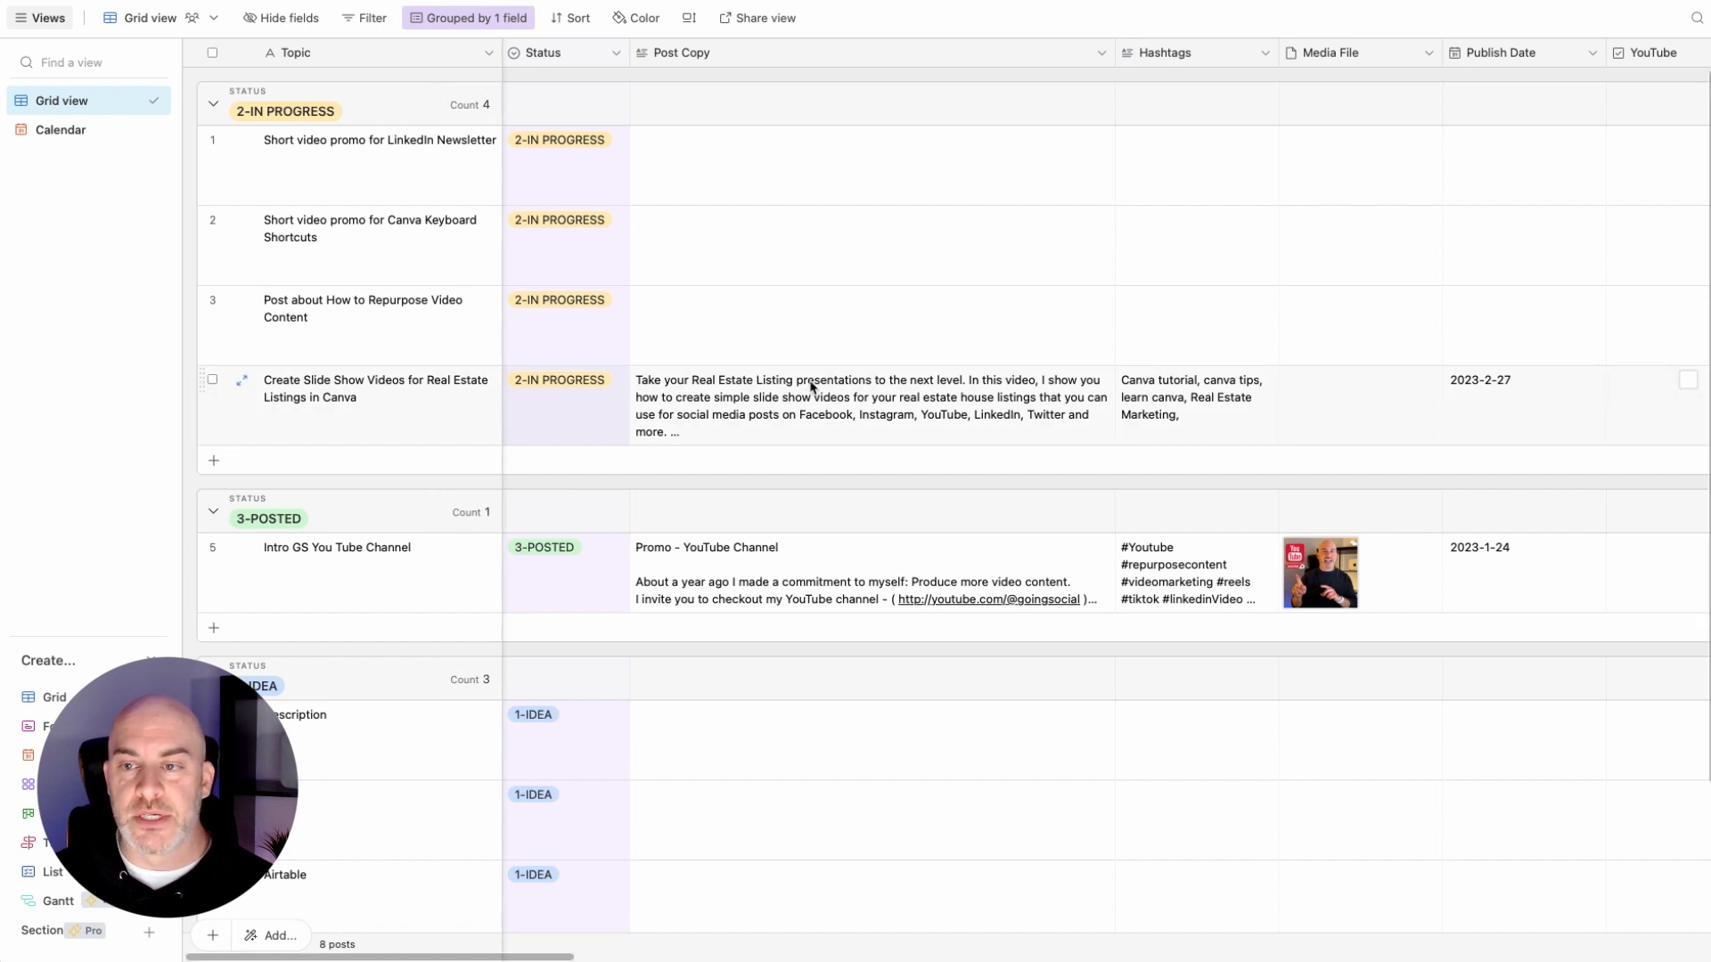
Step: Examine the grouped posts in the grid, comparing post copy, hashtags, publish dates and the social platform checkboxes
scroll(811, 387, right, 10)
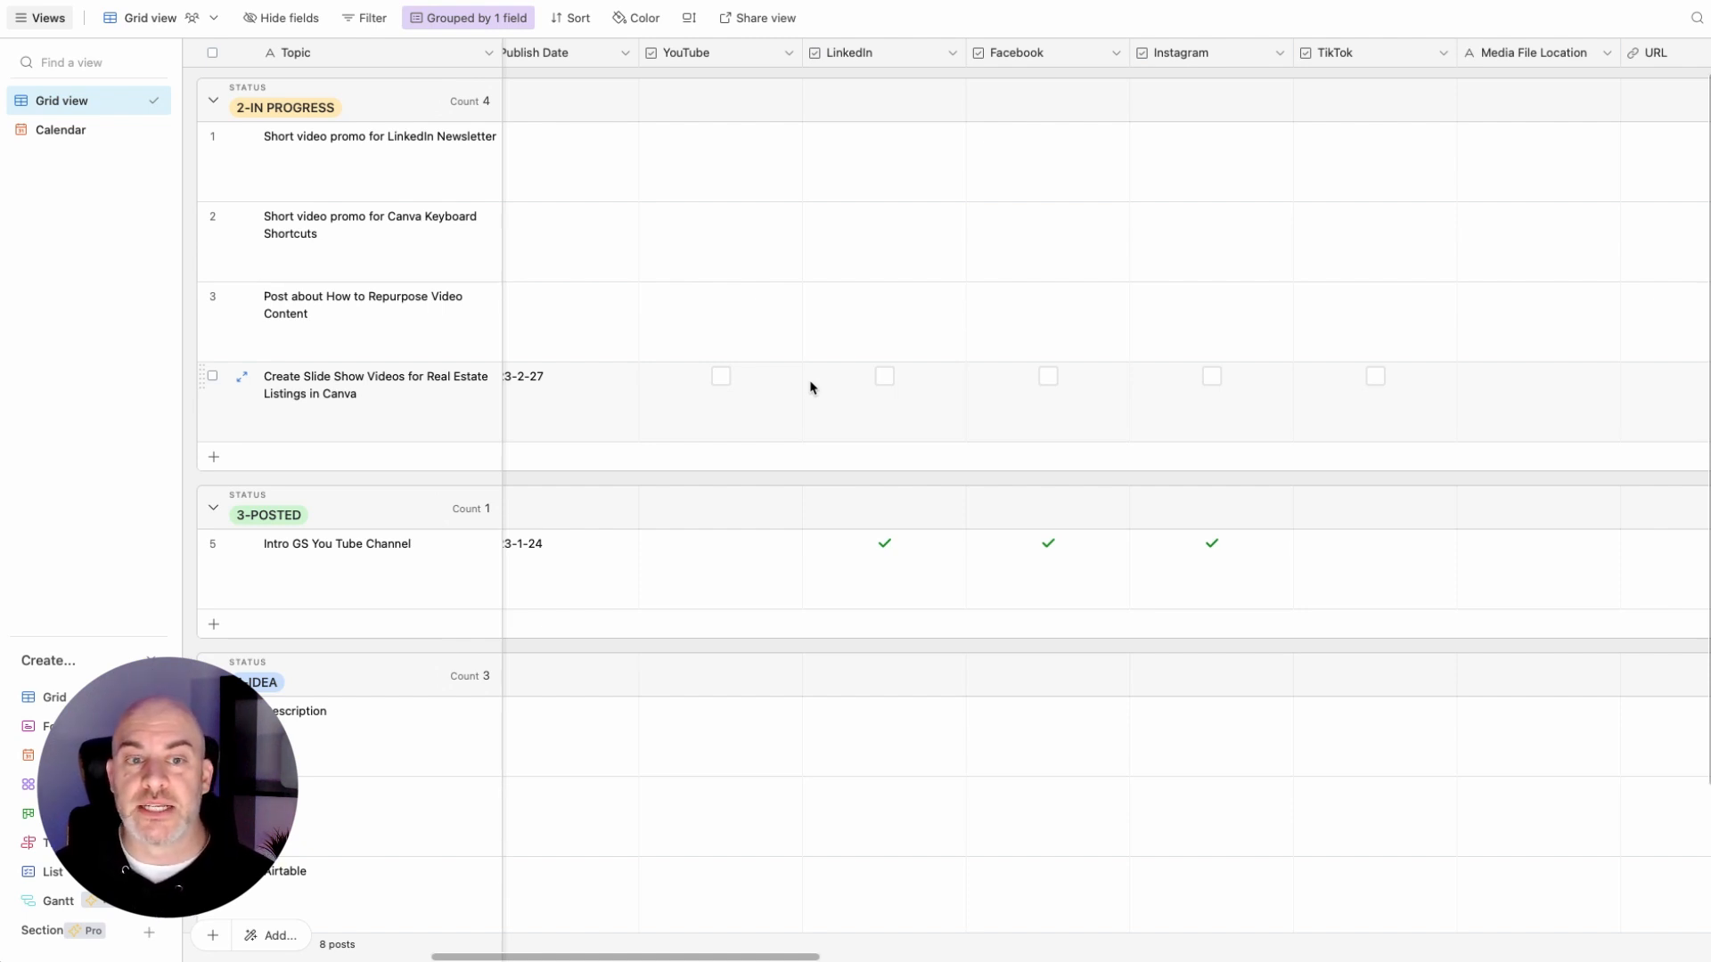
scroll(568, 252, left, 10)
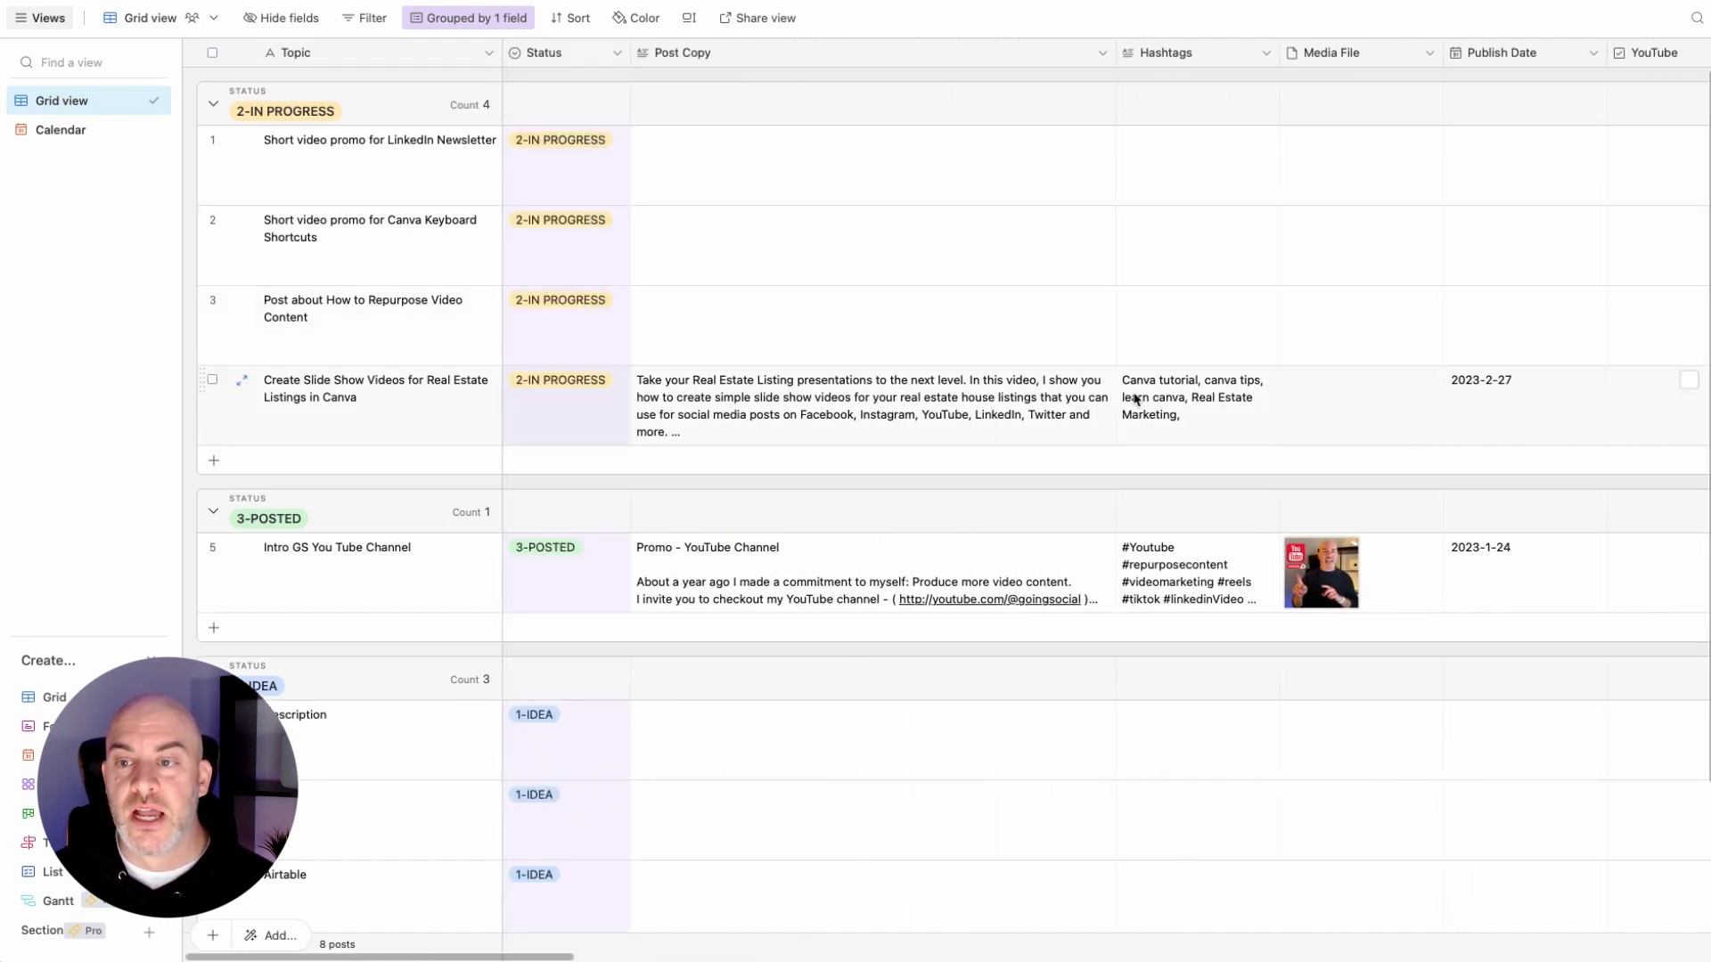
scroll(973, 353, down, 5)
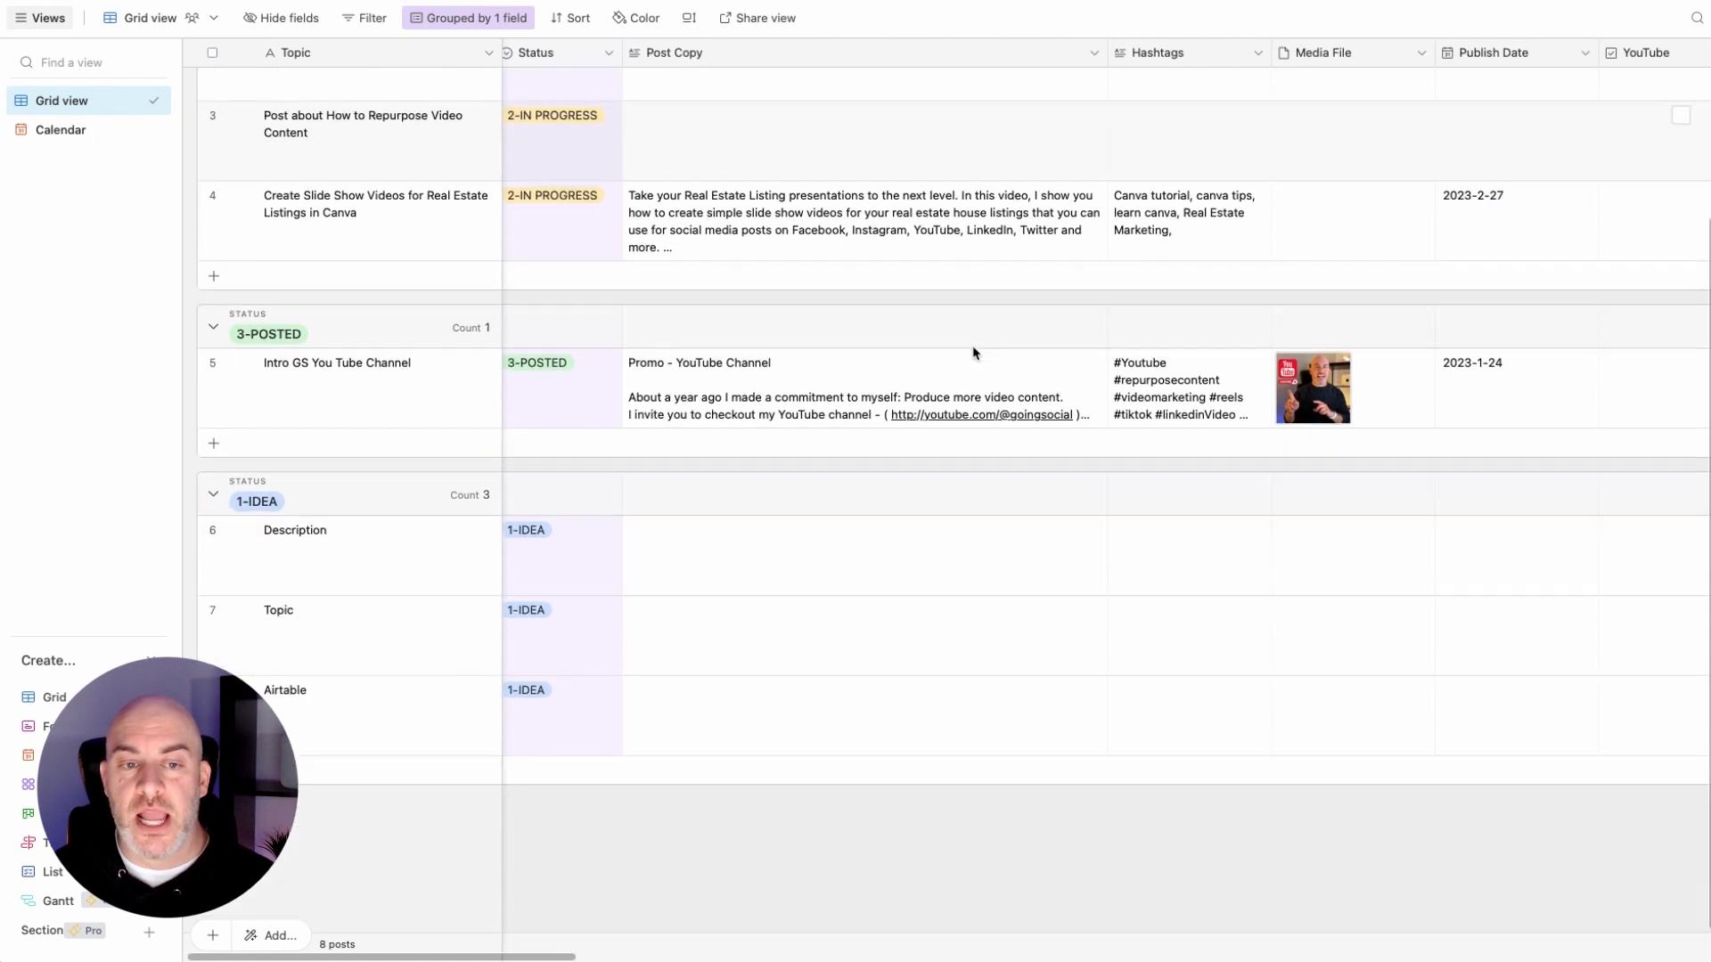
scroll(974, 353, right, 10)
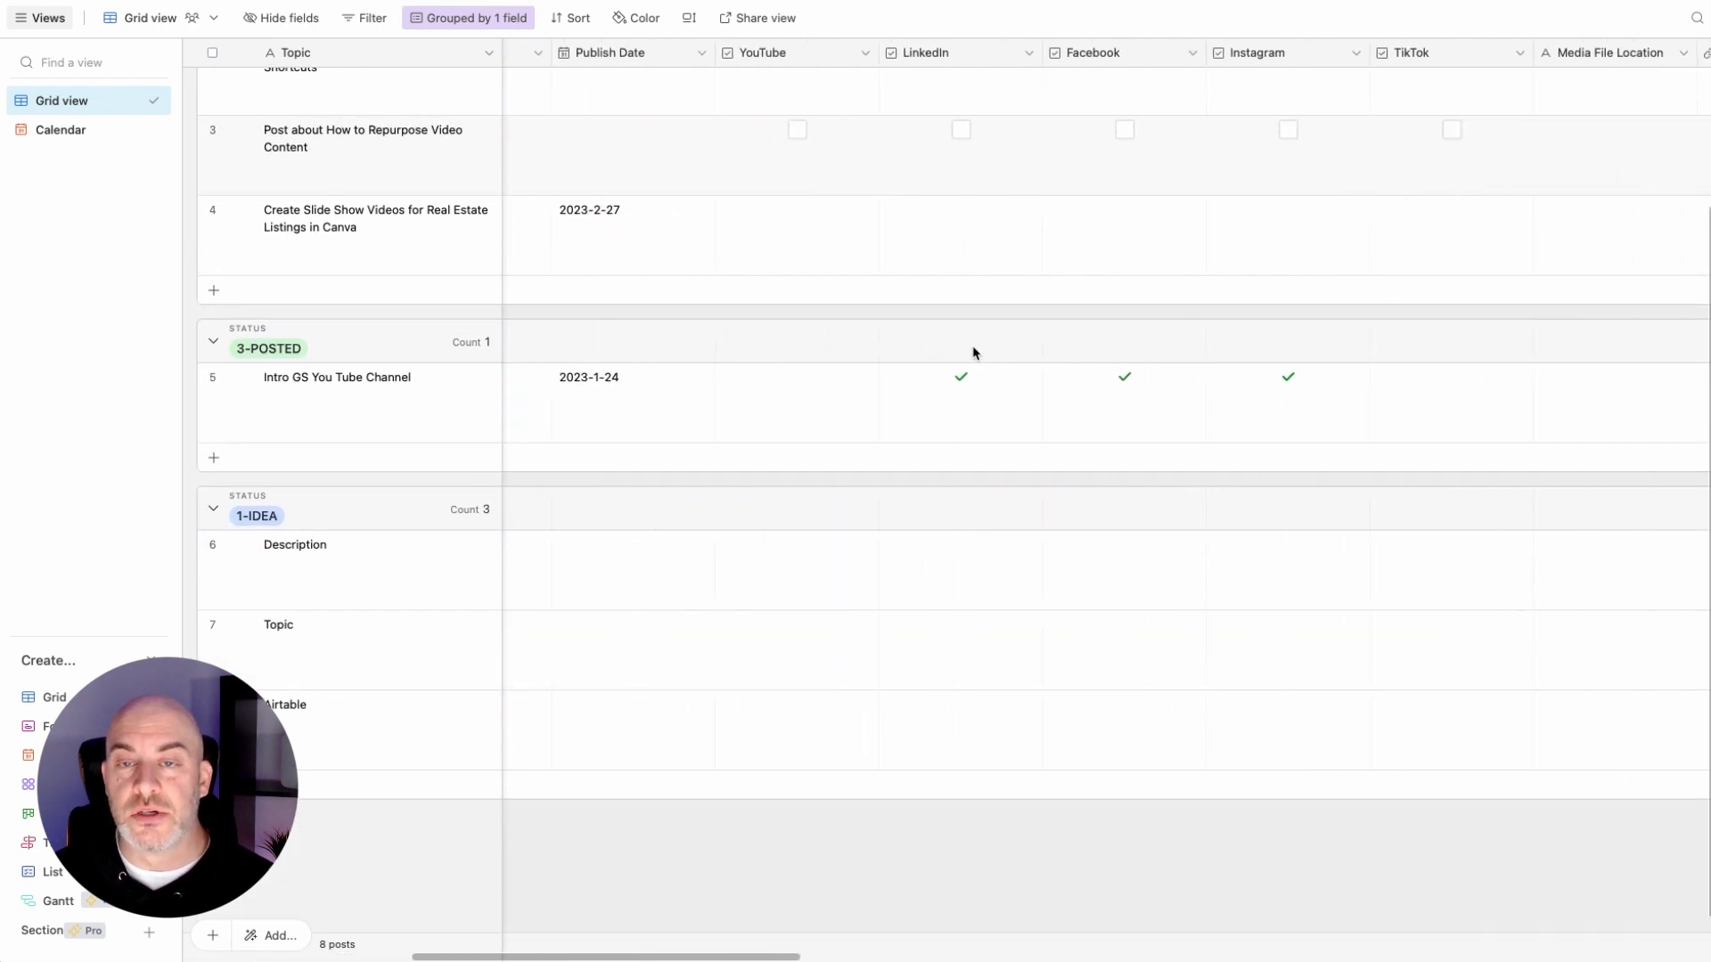
scroll(715, 286, up, 5)
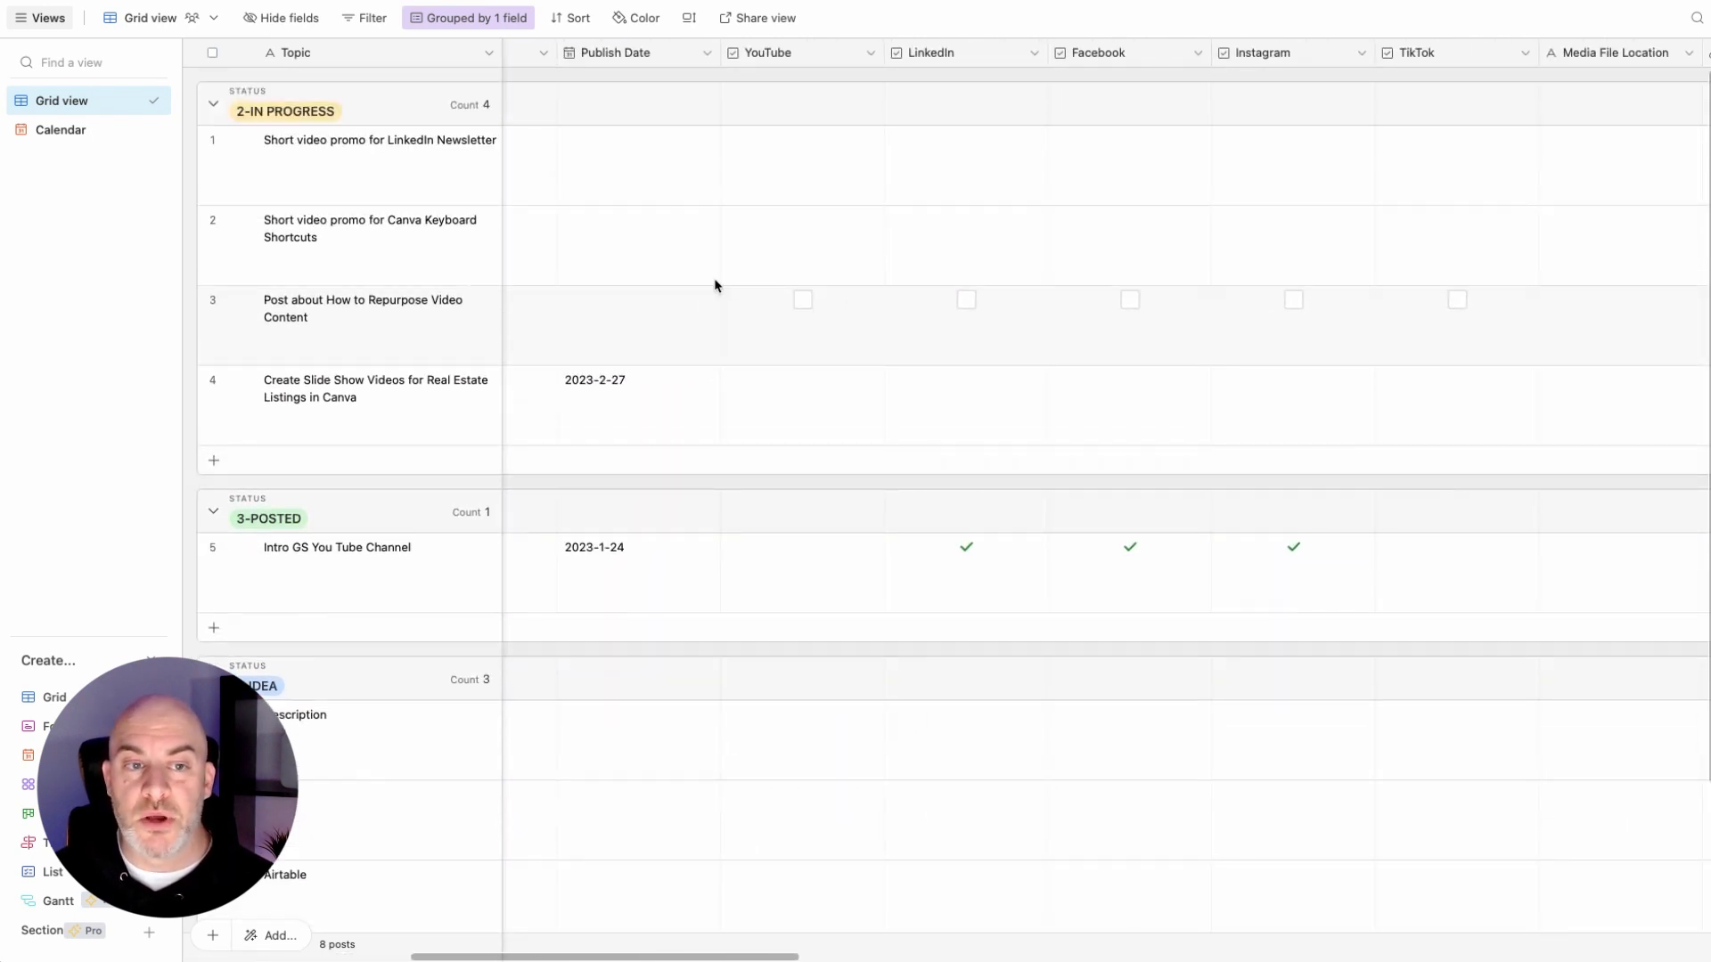
scroll(679, 397, left, 10)
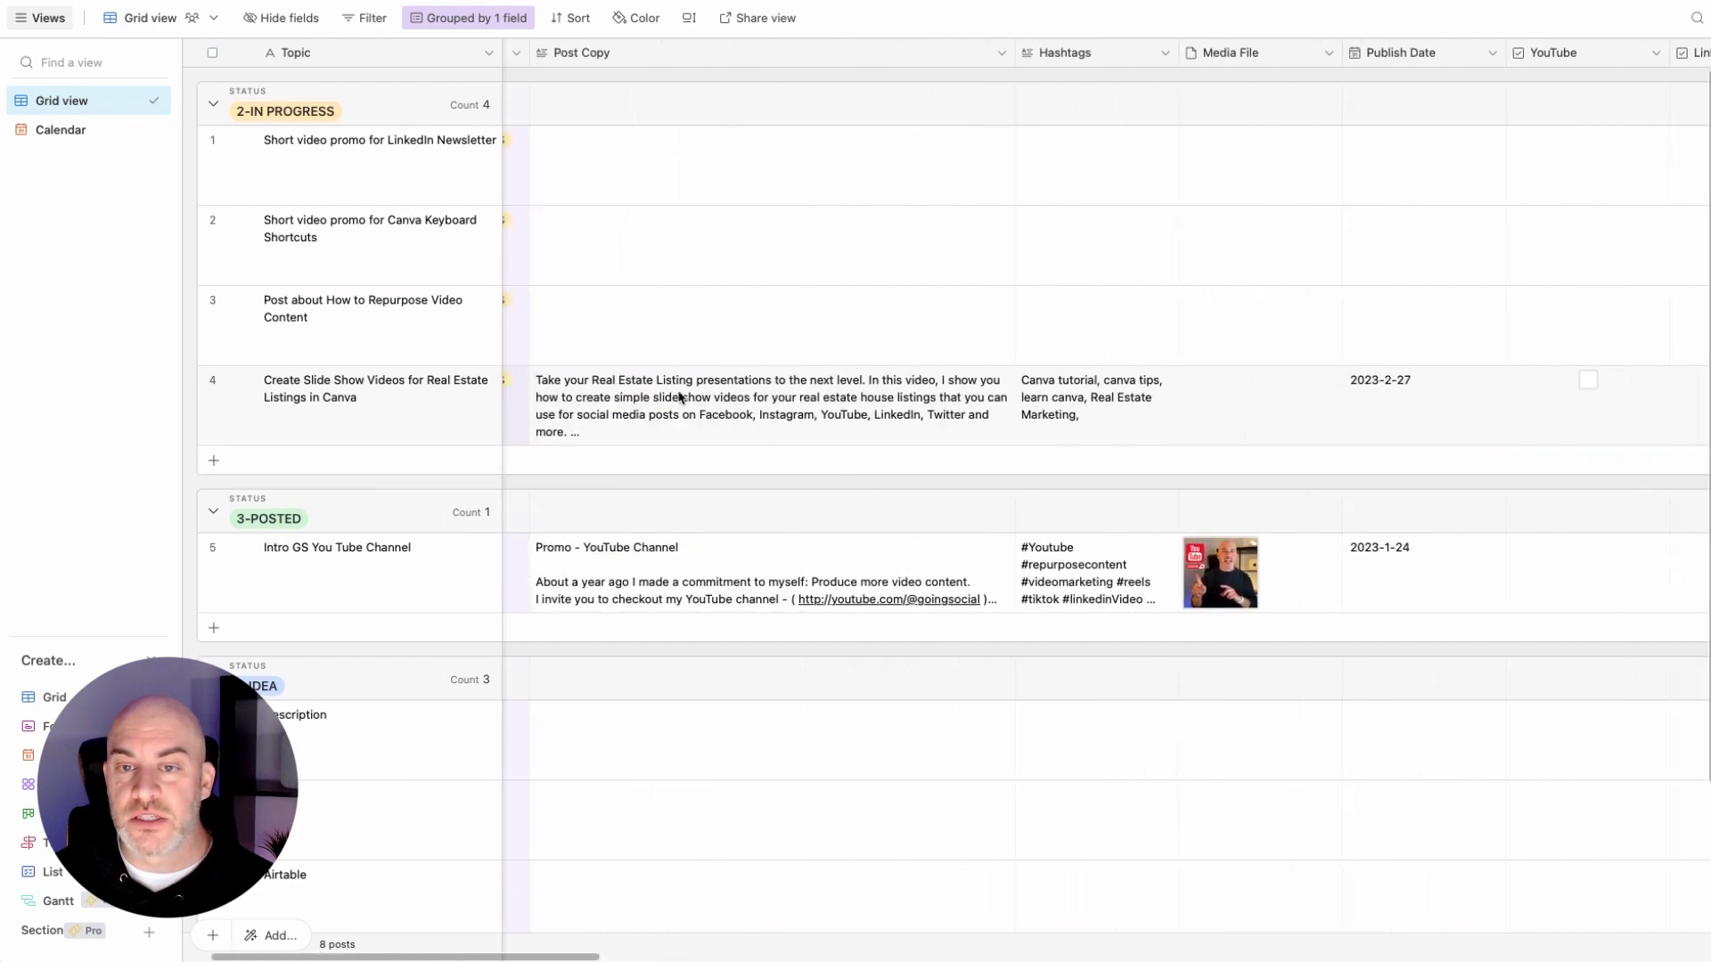
scroll(1013, 382, right, 8)
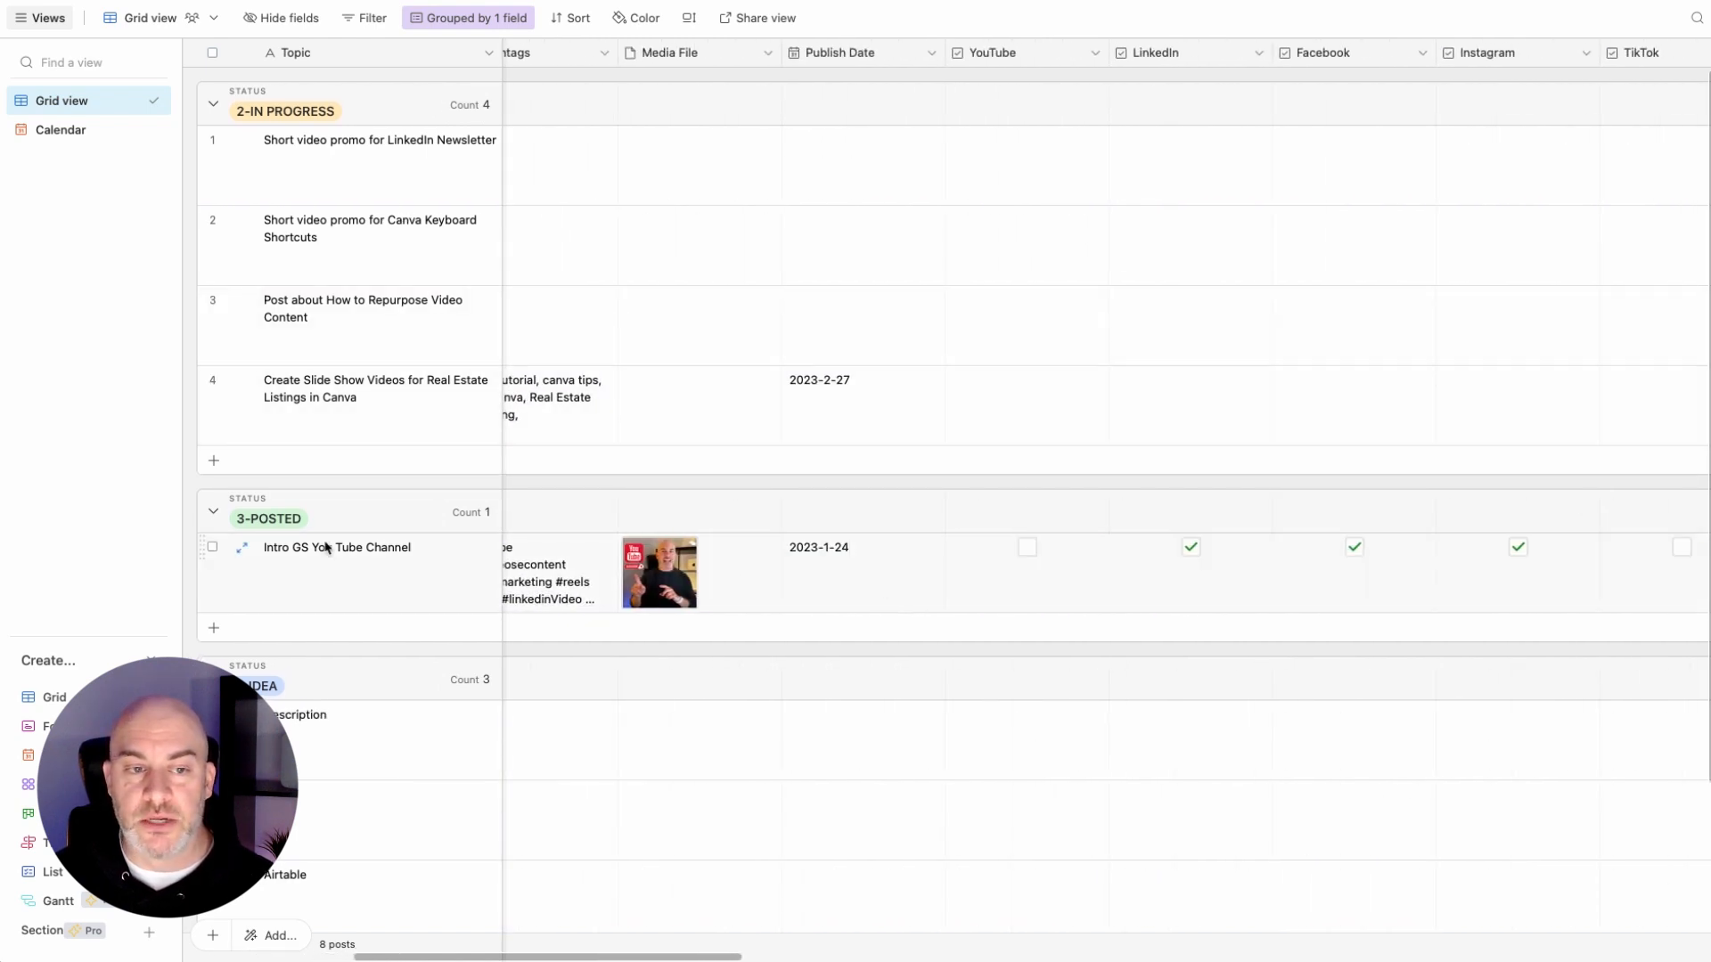
scroll(500, 496, left, 10)
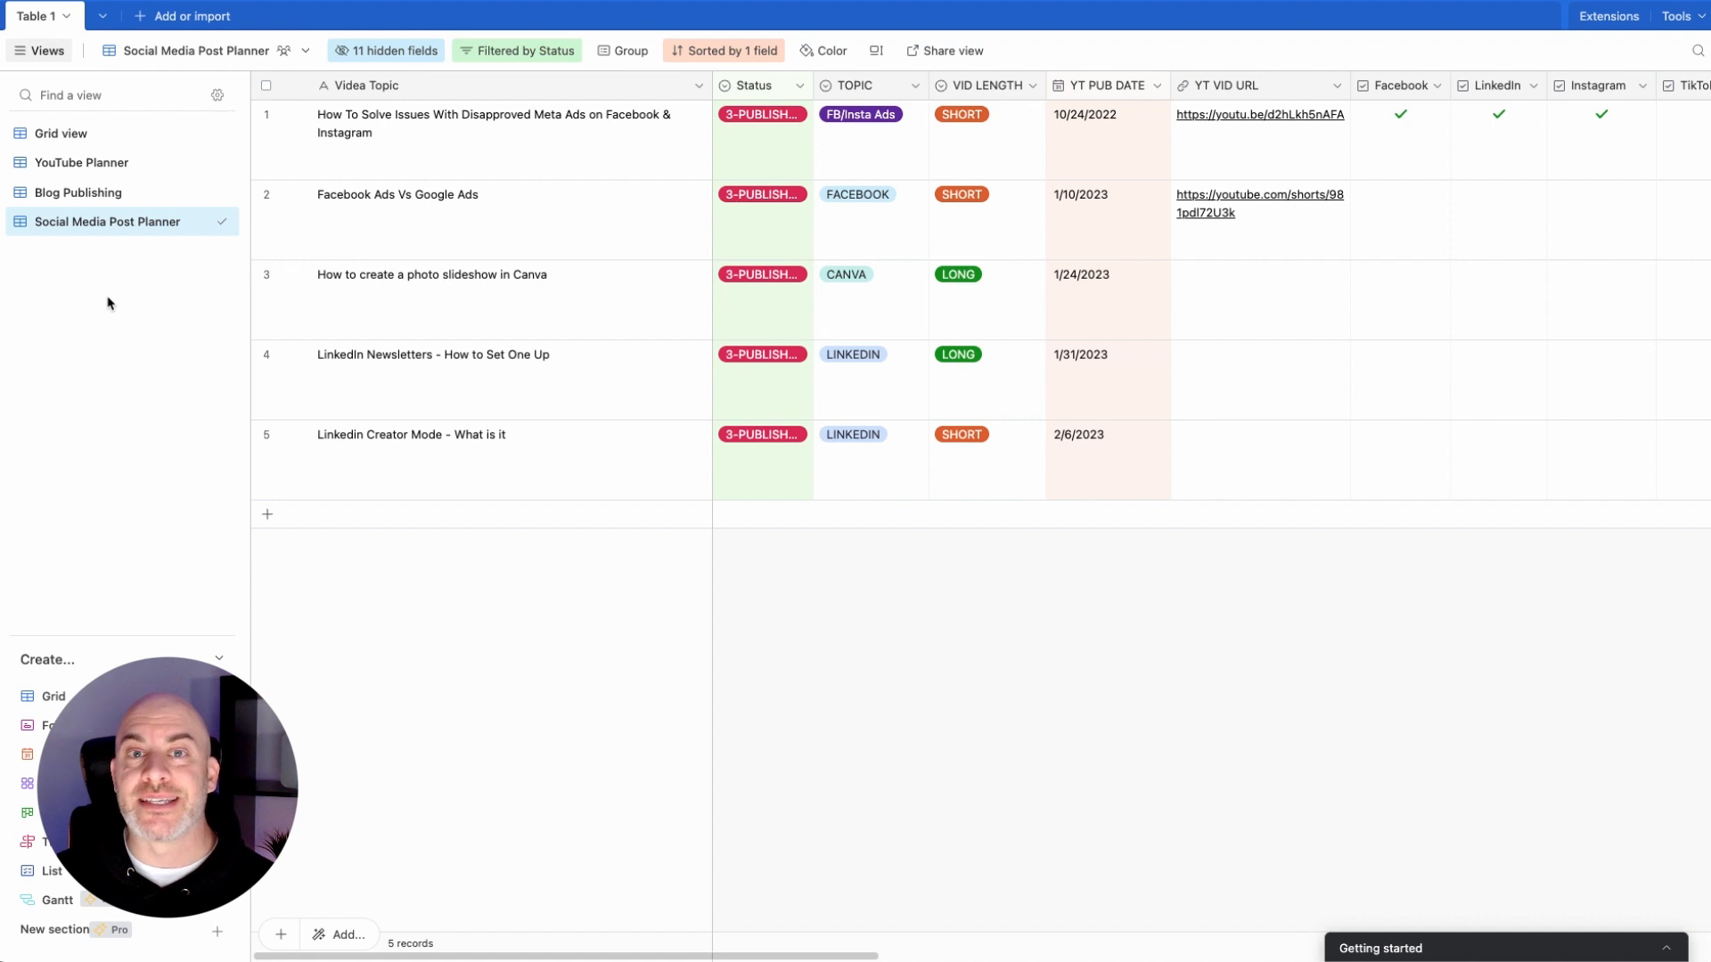
Step: Create a blank table named "Social Media Post Planner" in the base that holds Table 1
click(141, 20)
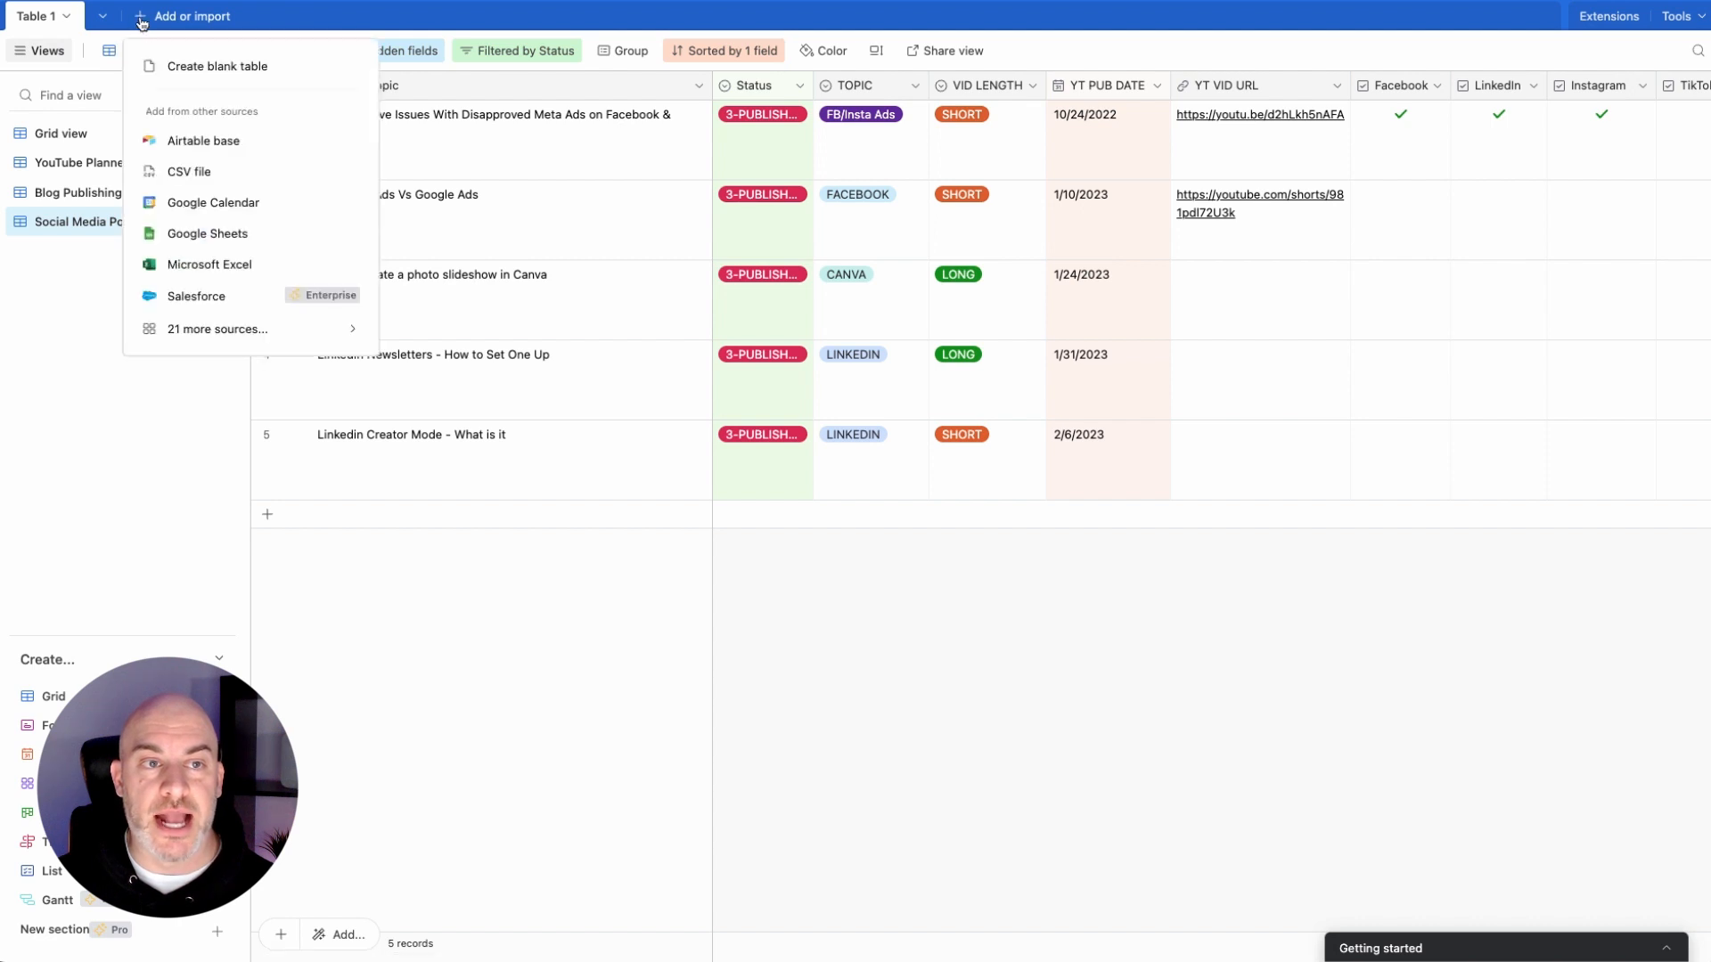
click(170, 68)
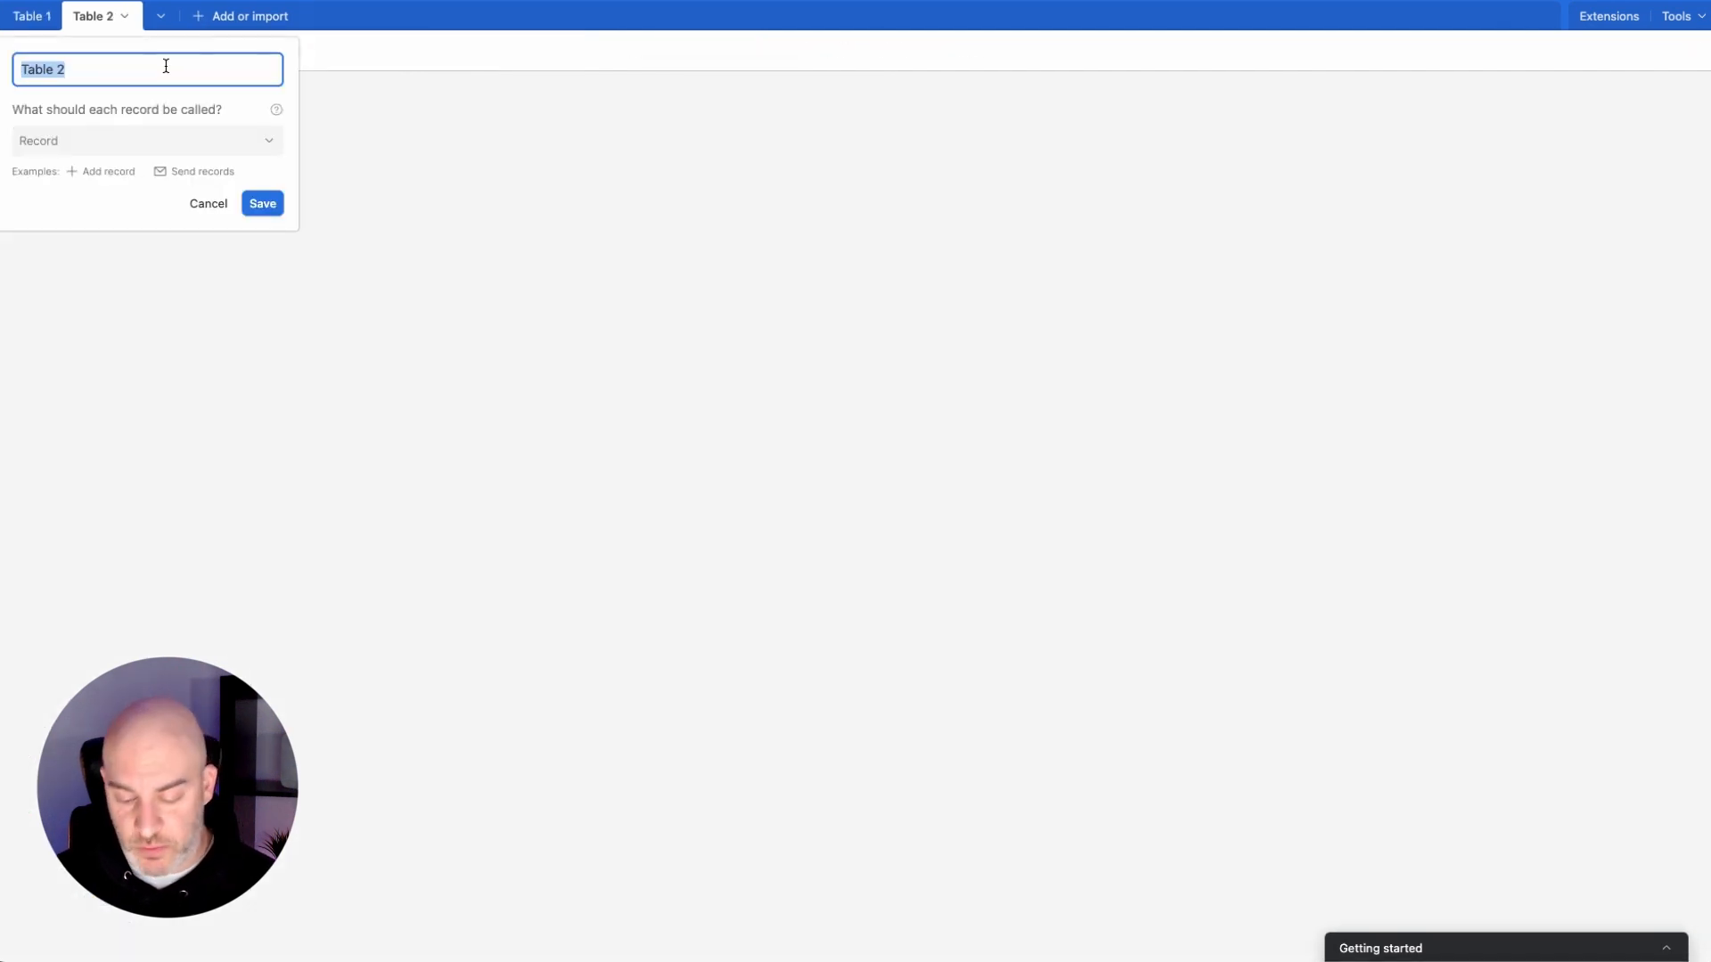
text(Social Med)
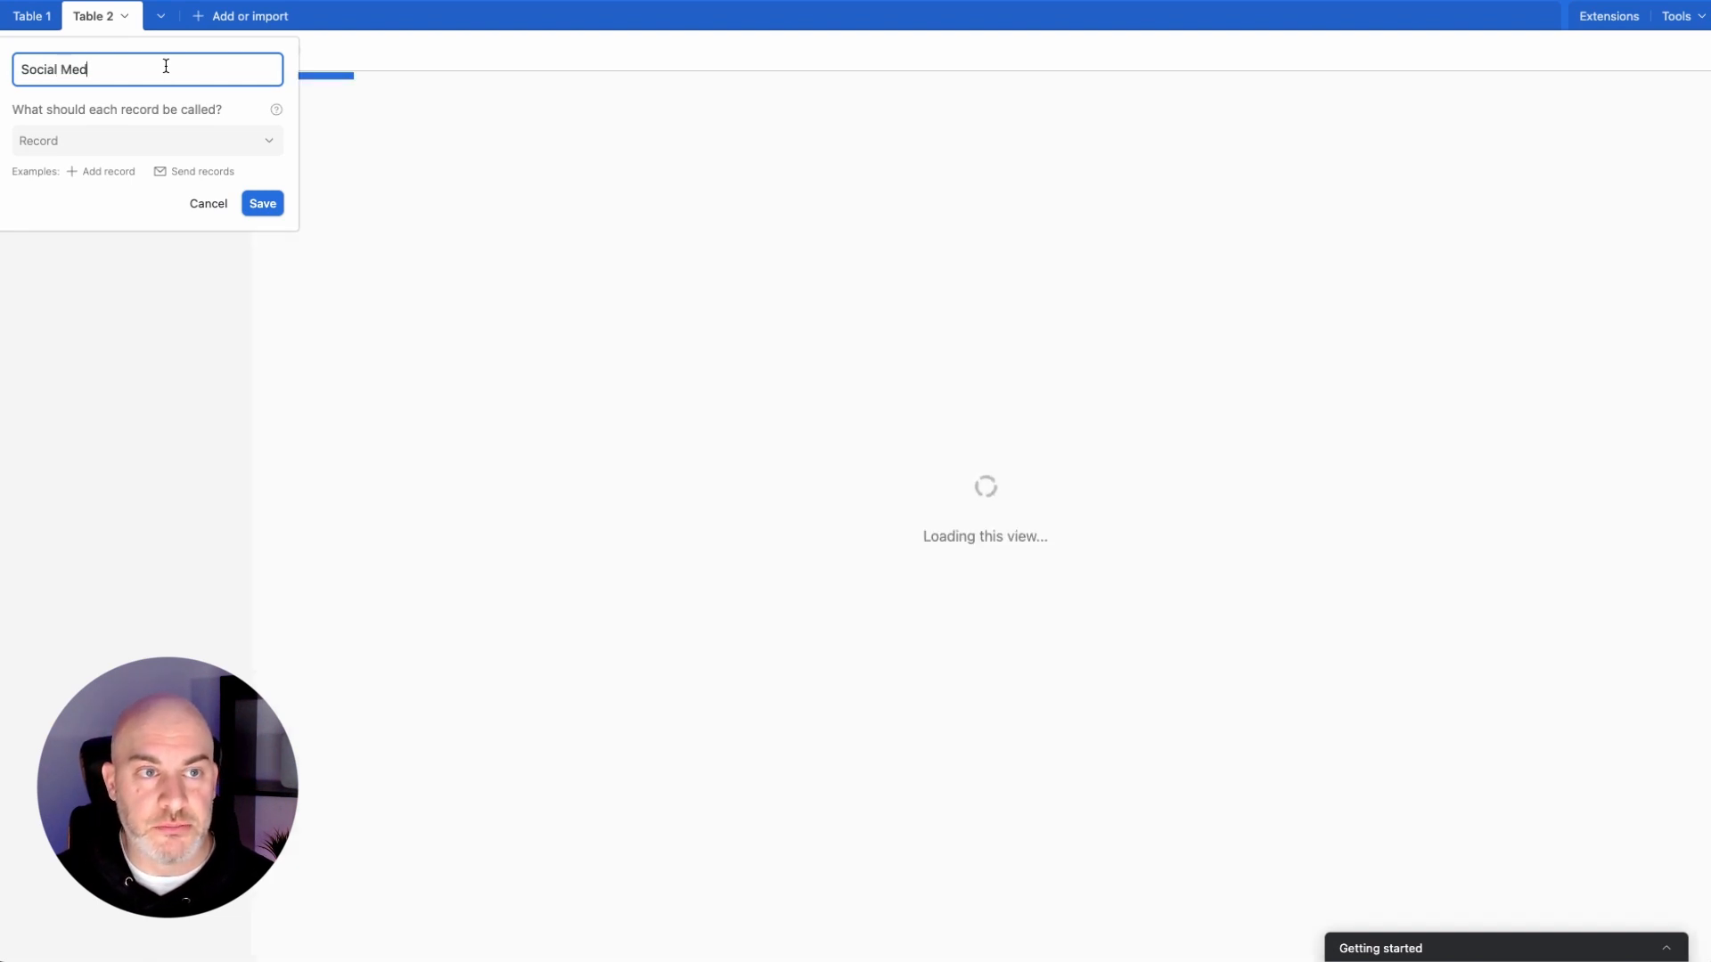
text(ia Post )
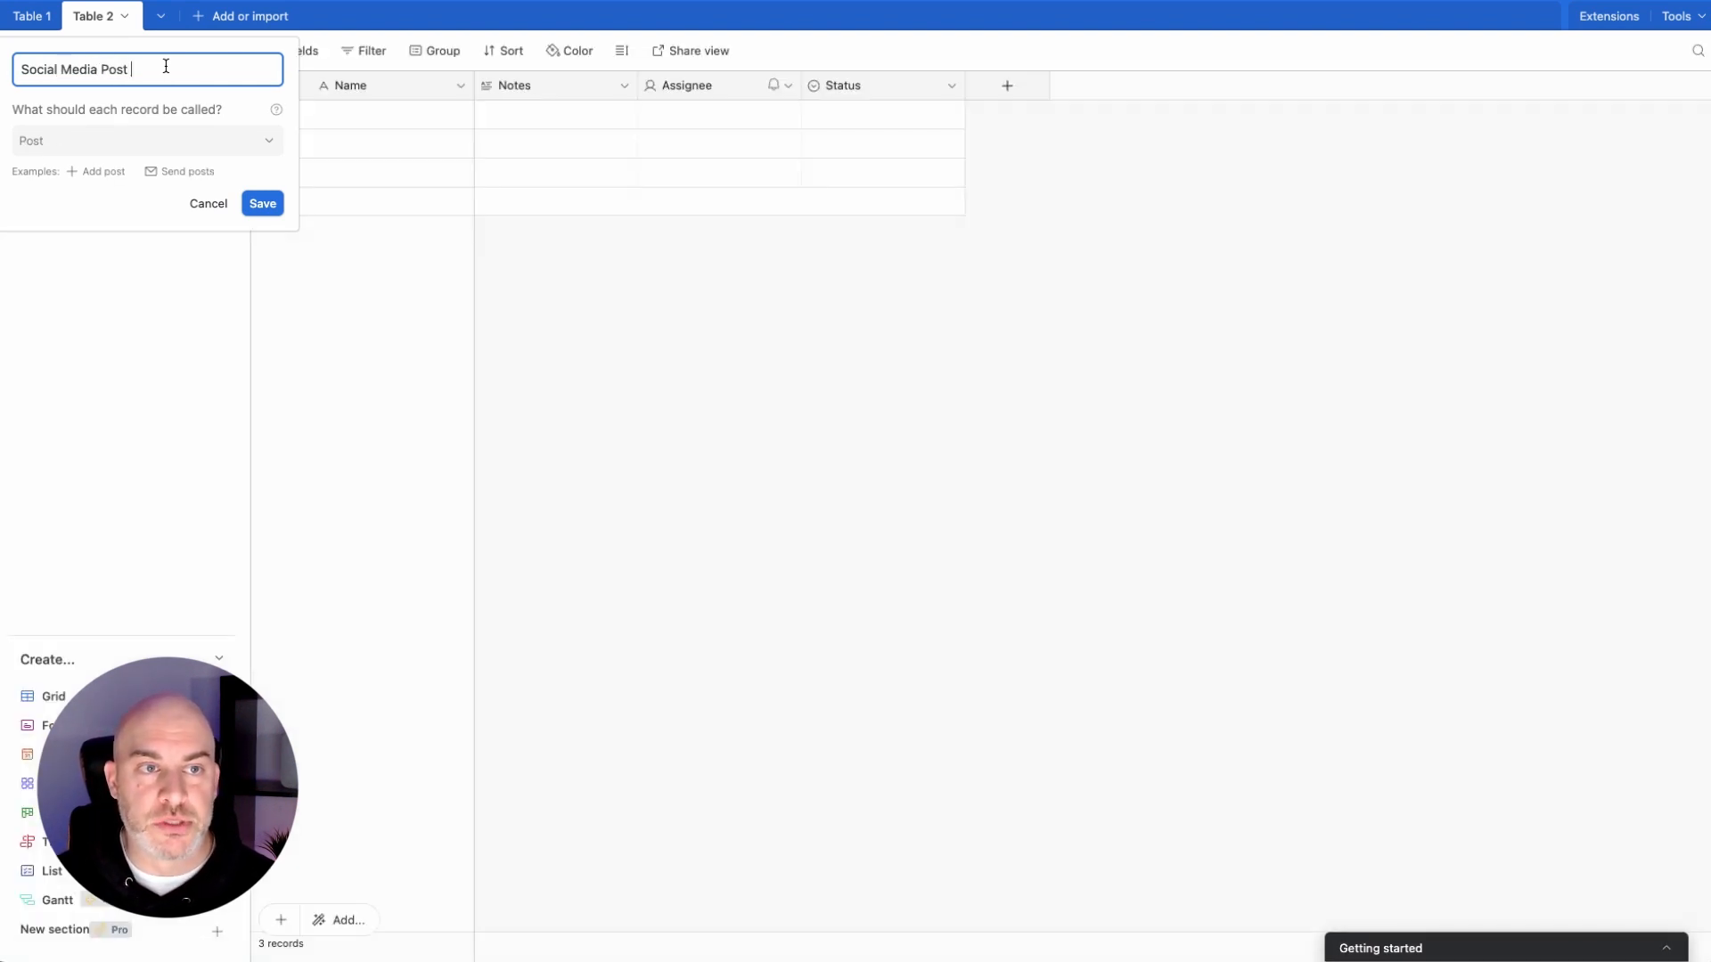
text(Planner)
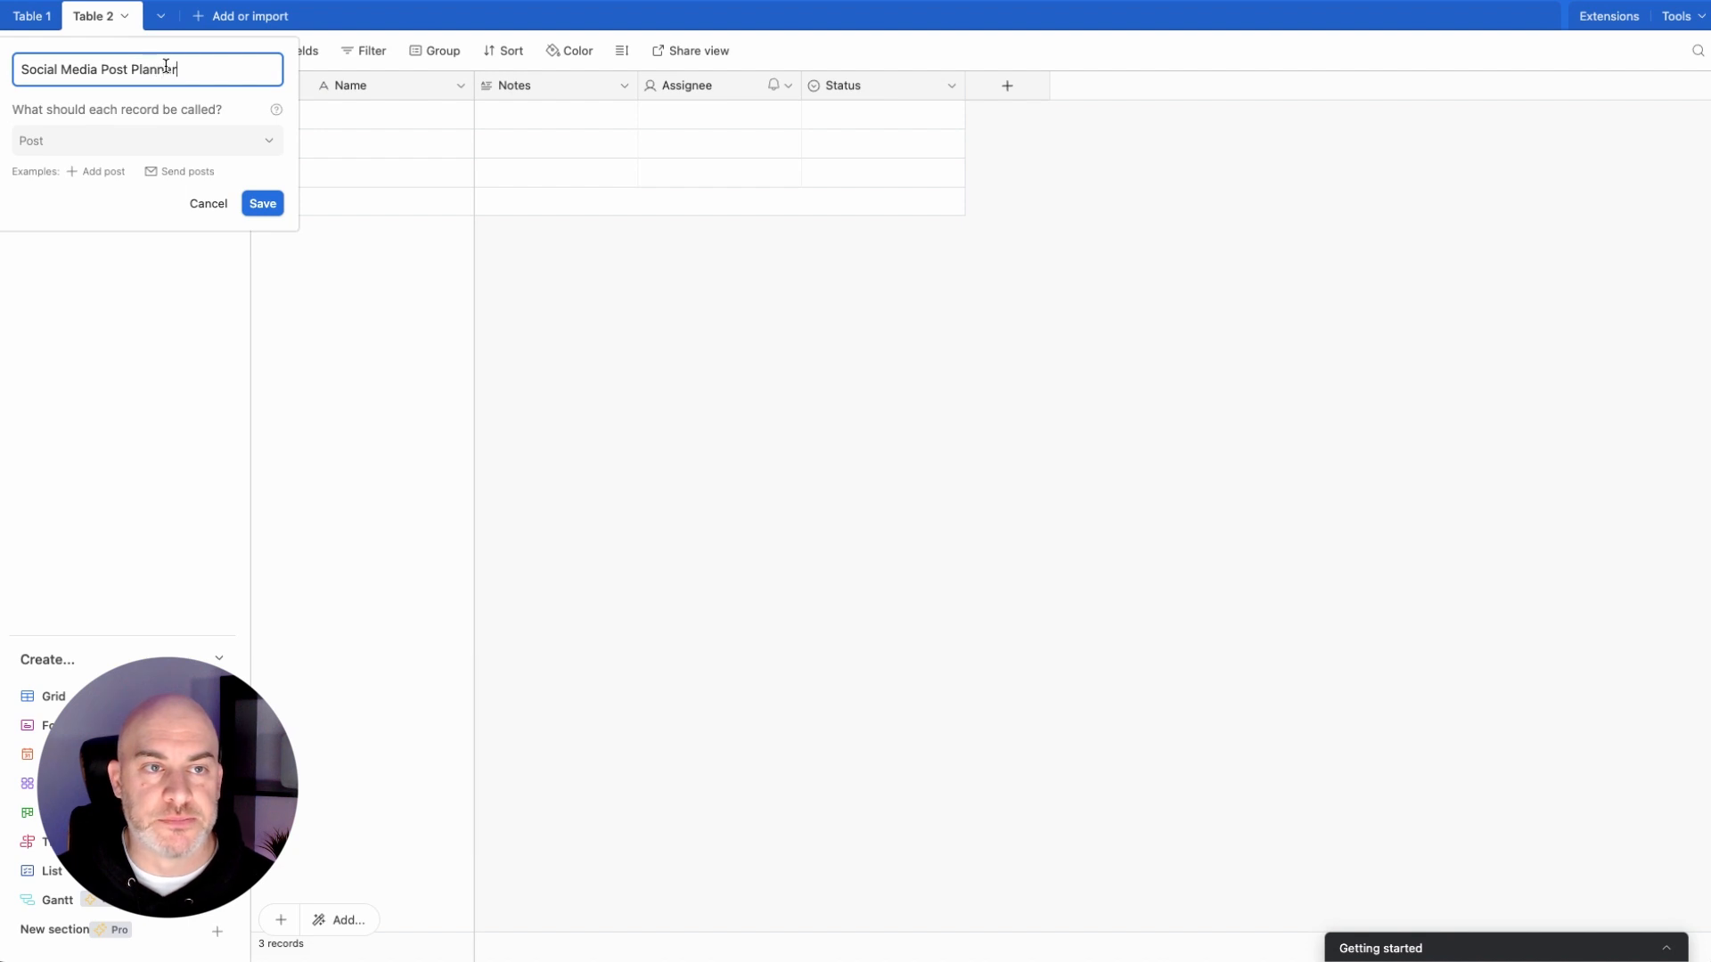
key(Return)
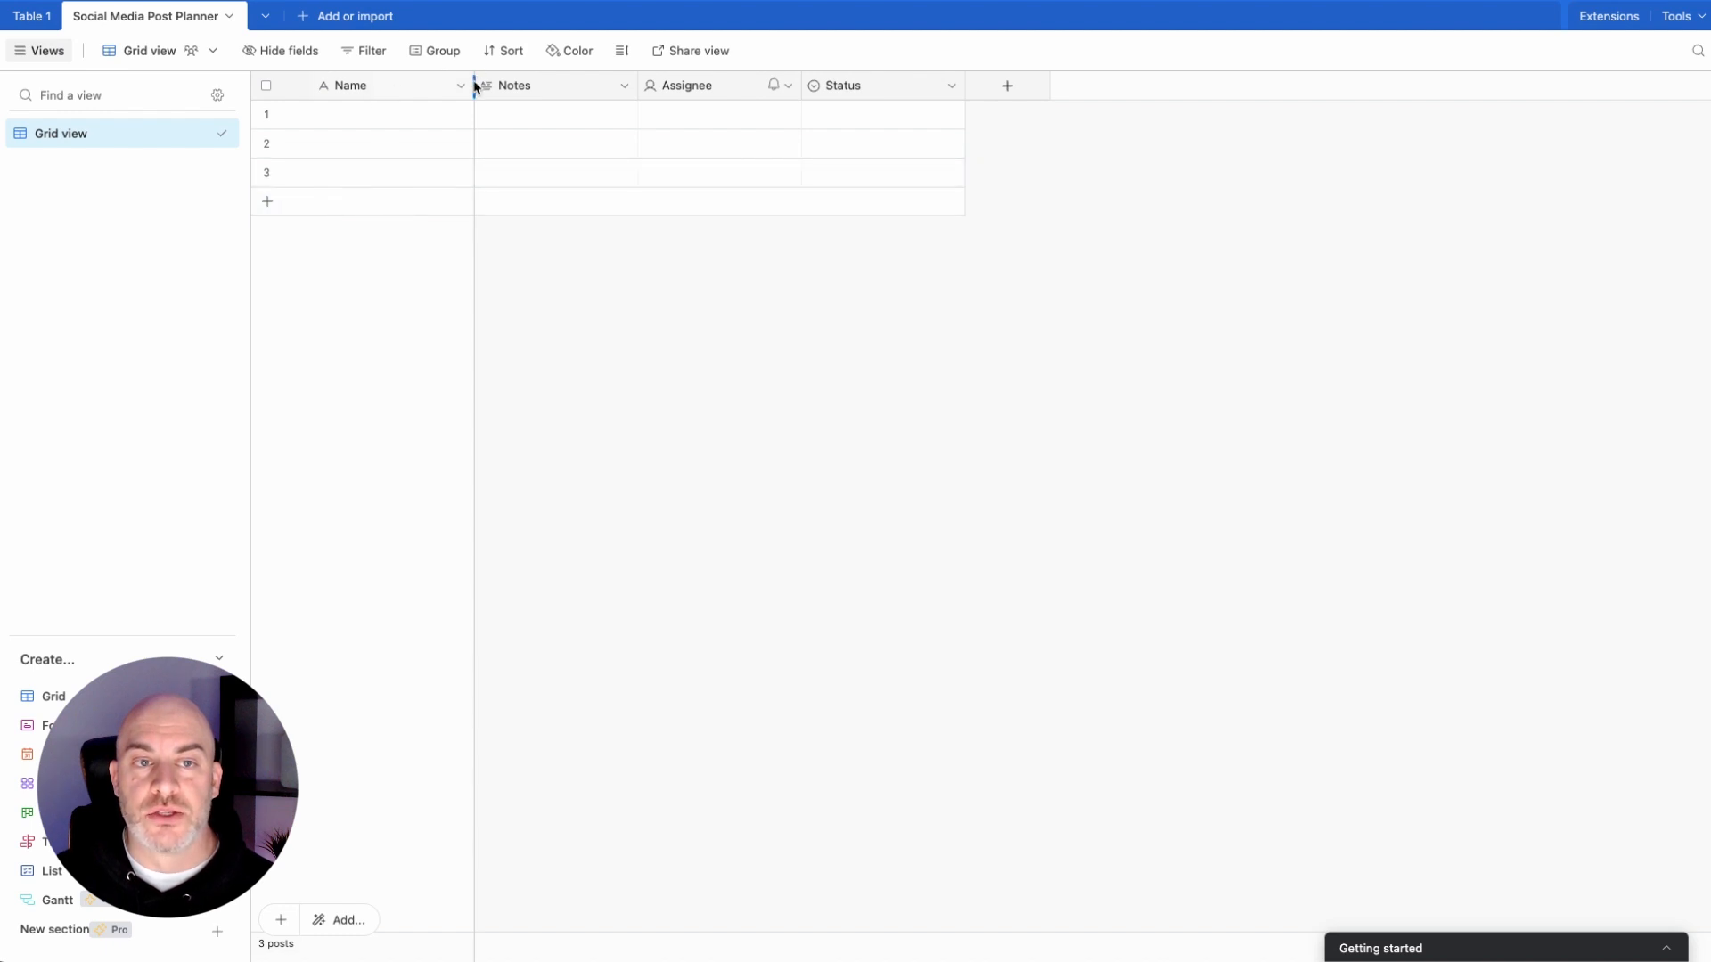
Step: Rename the new table's primary field as "Topic" and widen its column slightly
drag(474, 84, 521, 89)
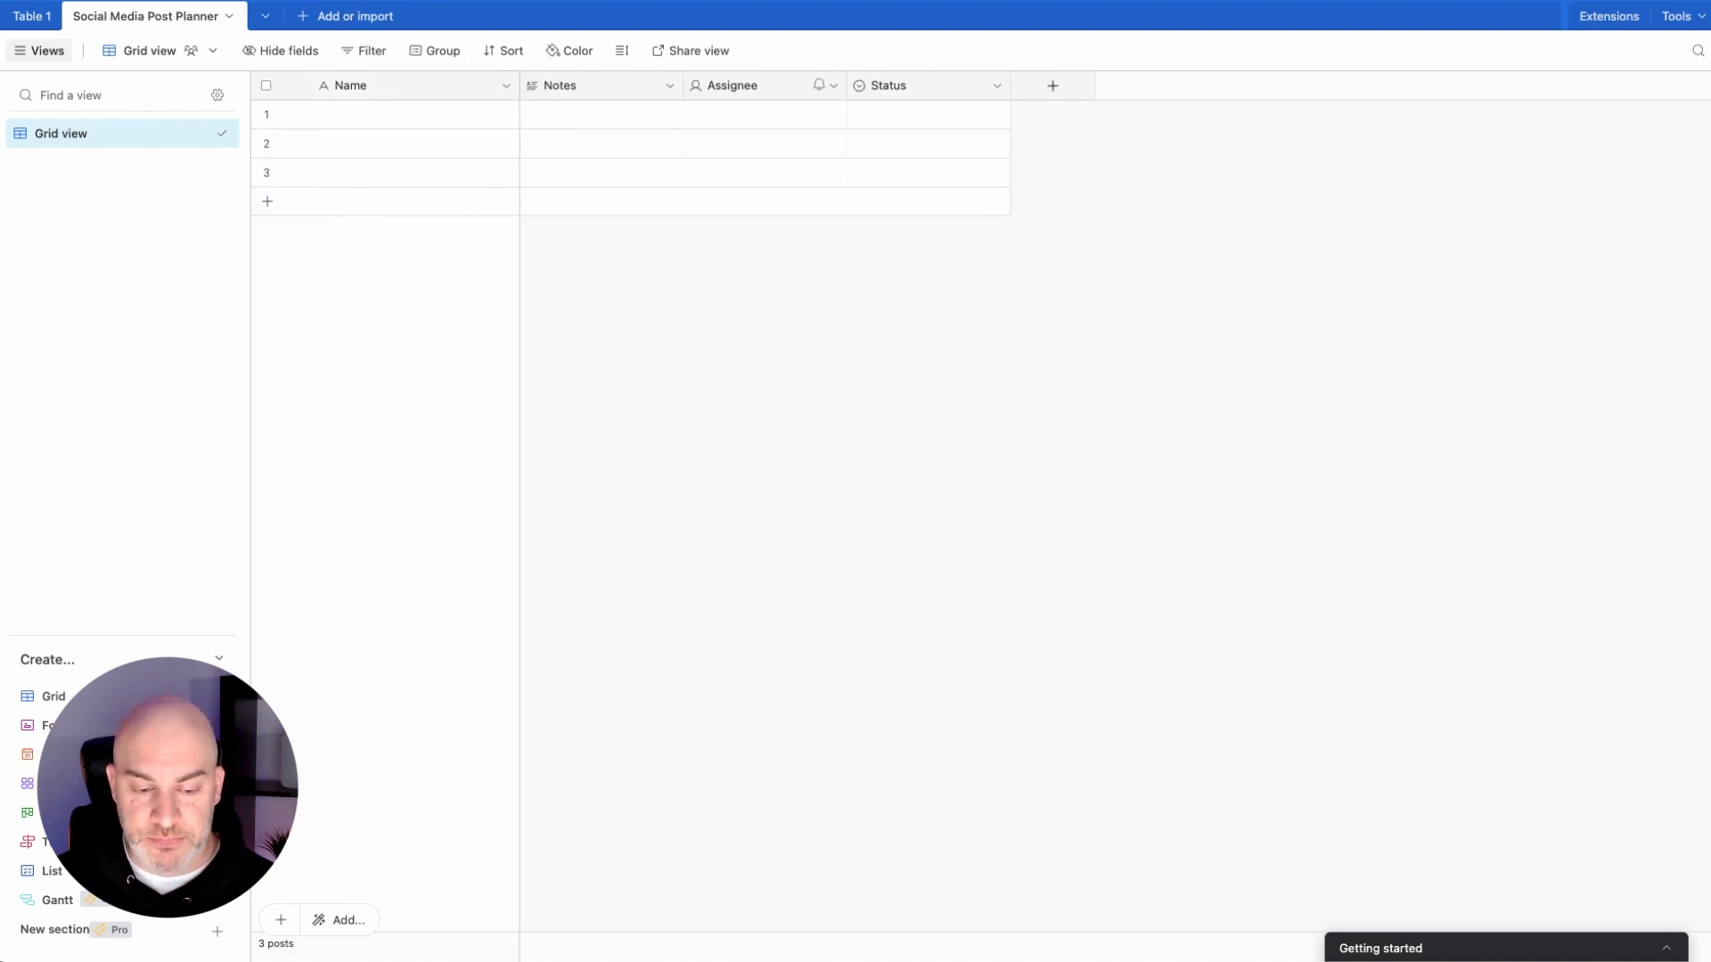
click(502, 85)
click(368, 132)
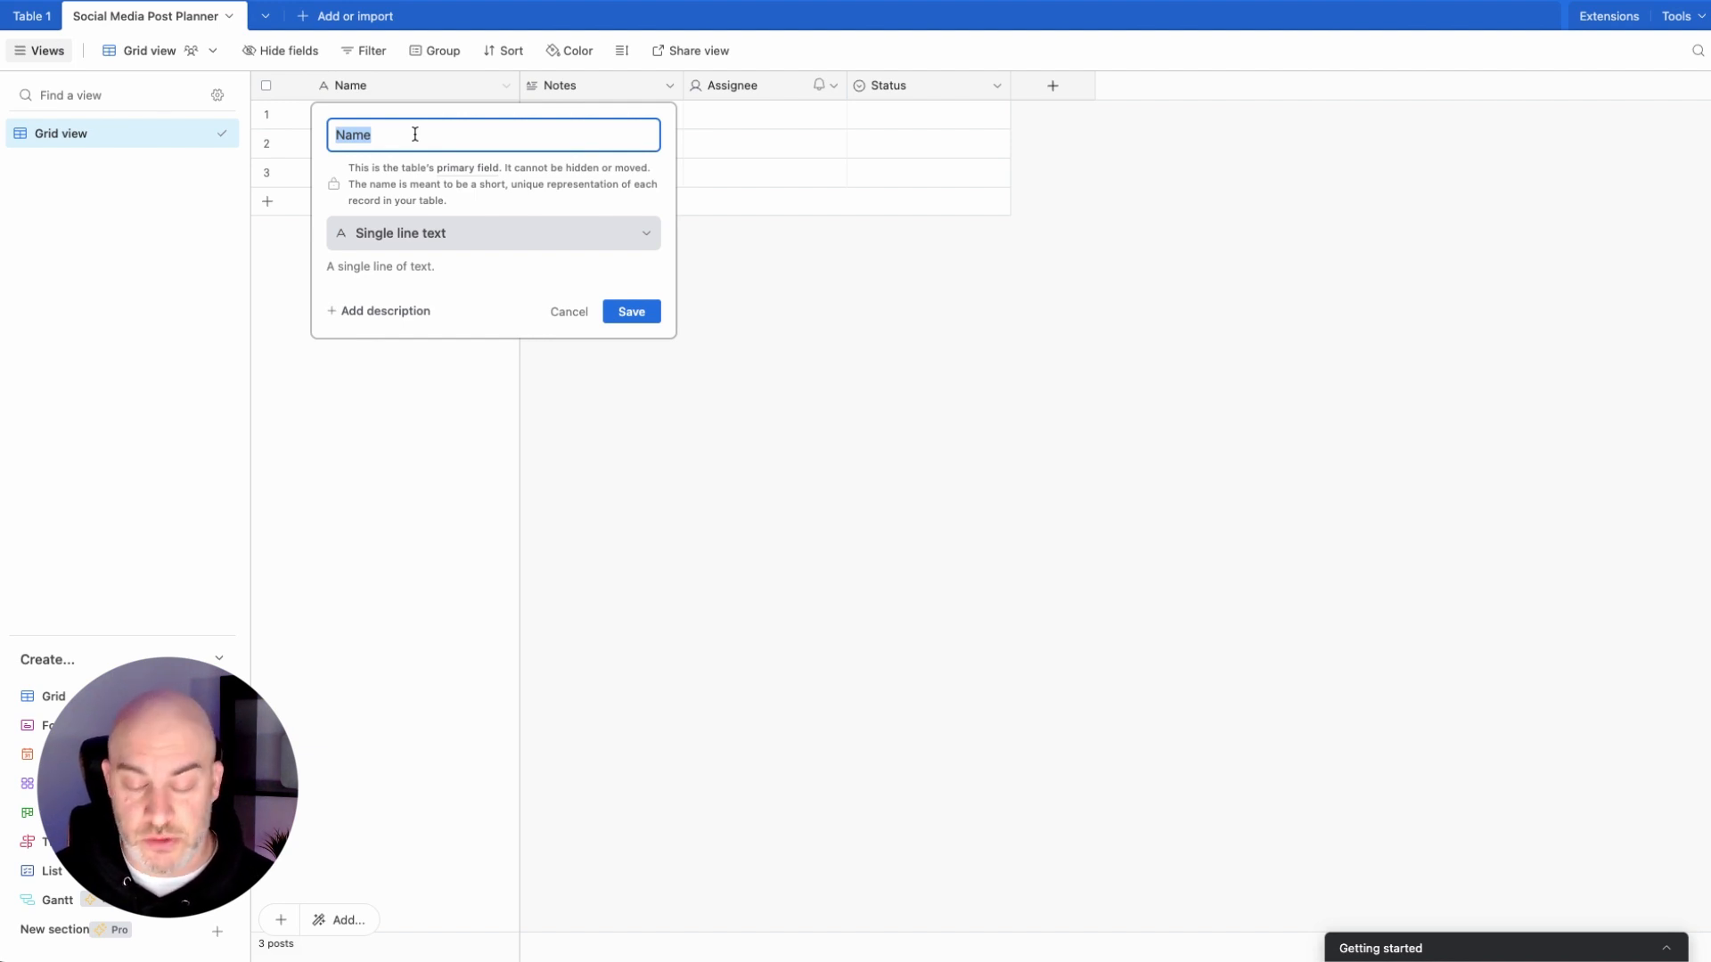
text(Tip)
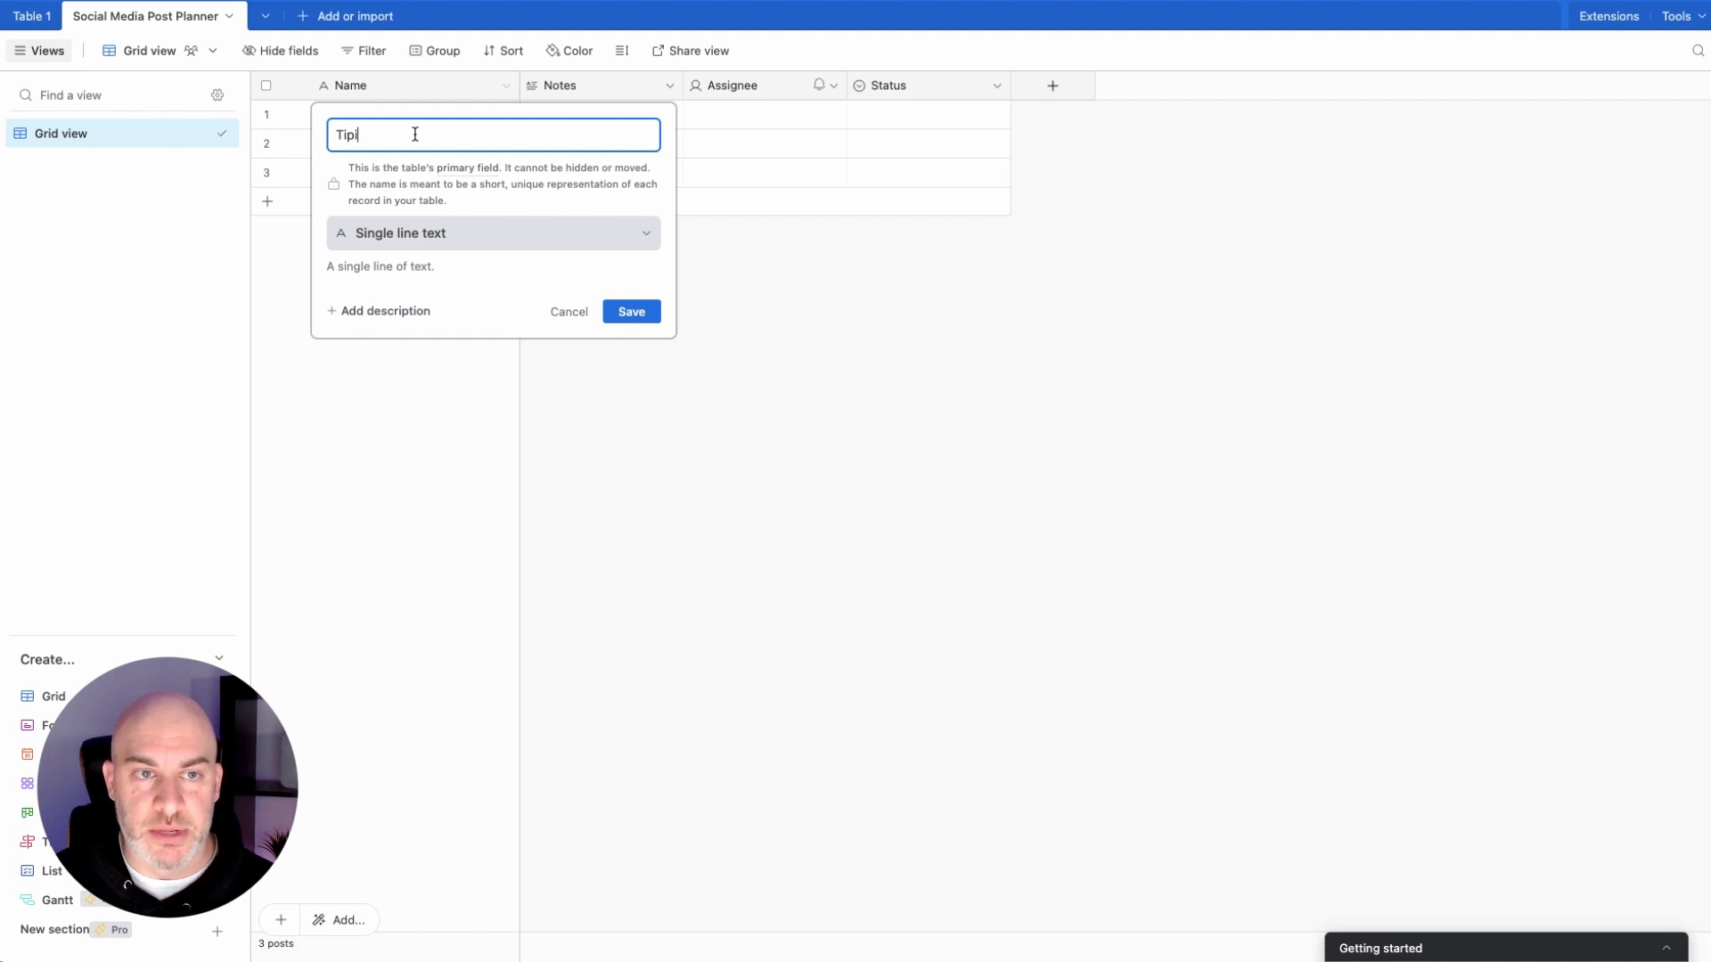
key(BackSpace)
text(opic)
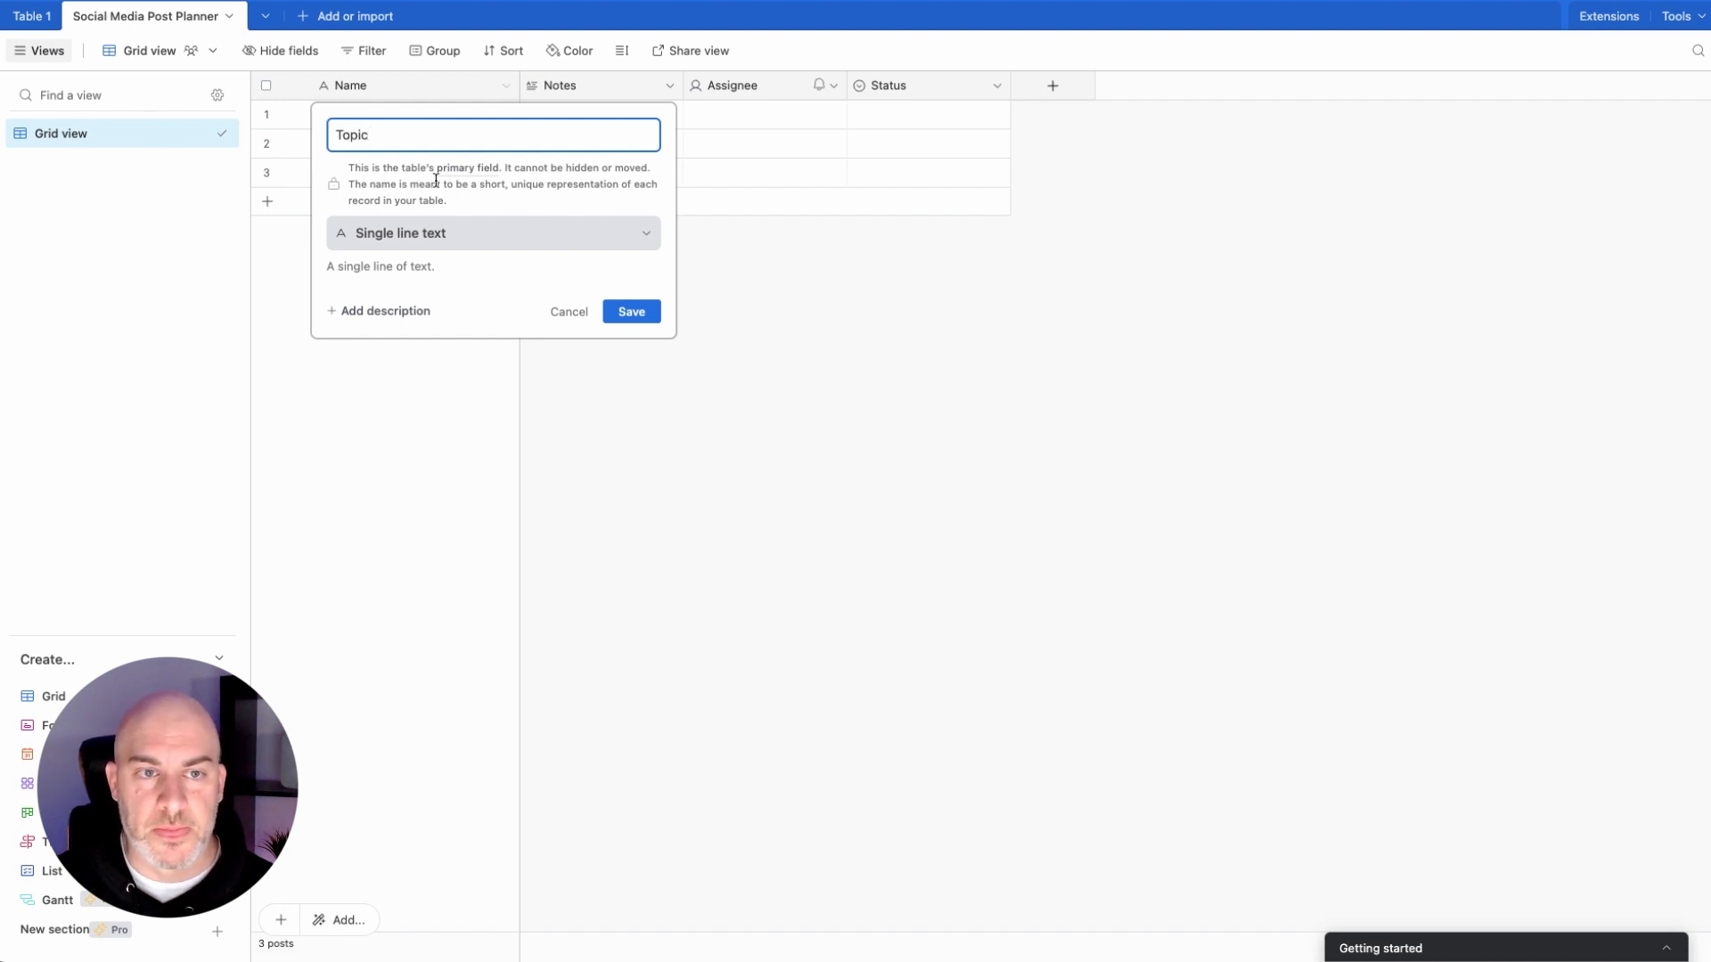
click(632, 313)
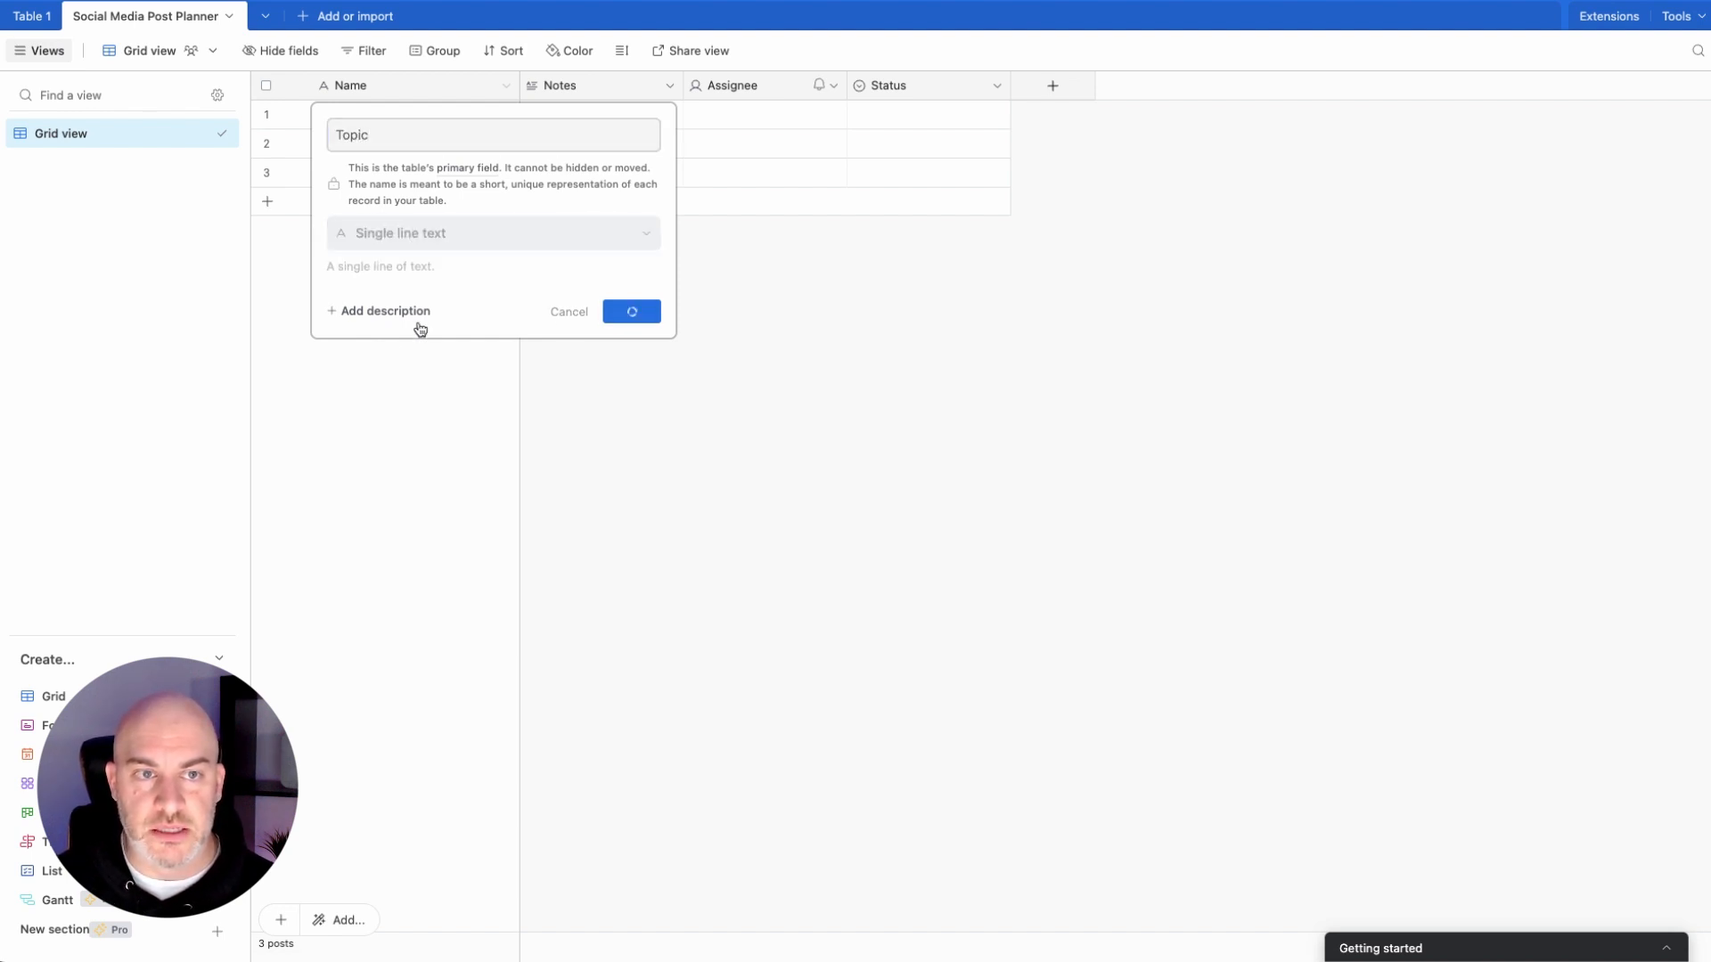
drag(517, 85, 500, 84)
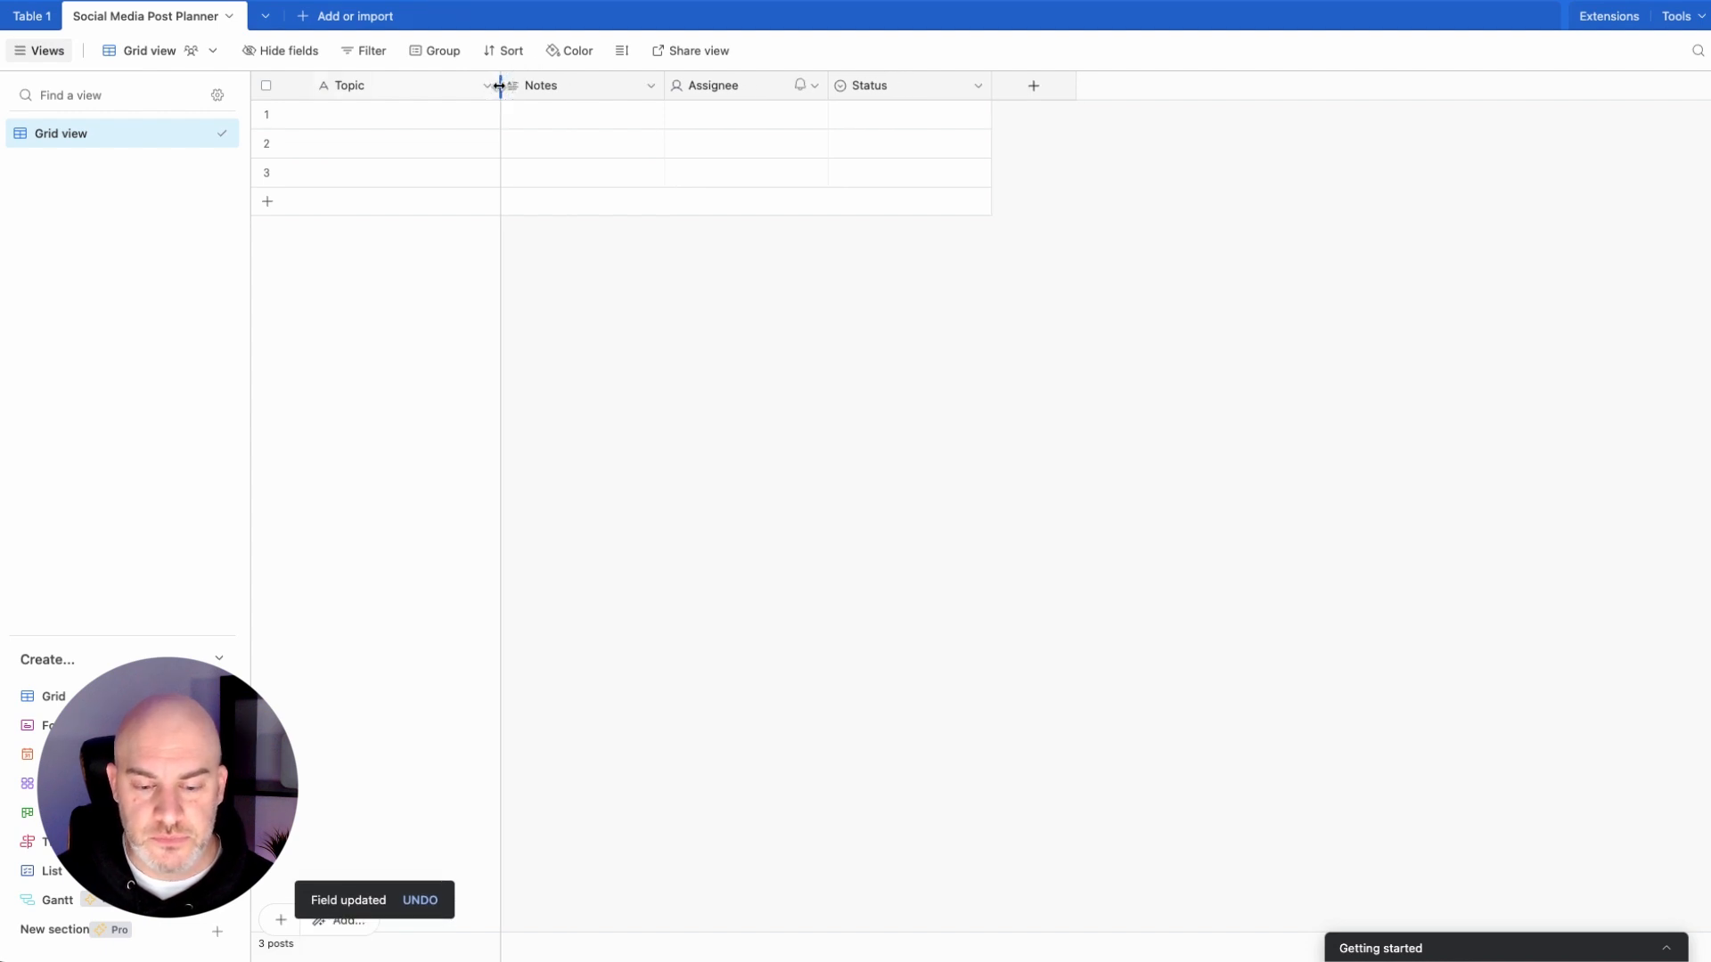
Step: Delete the Notes and Assignee fields from the Social Media Post Planner table
click(650, 86)
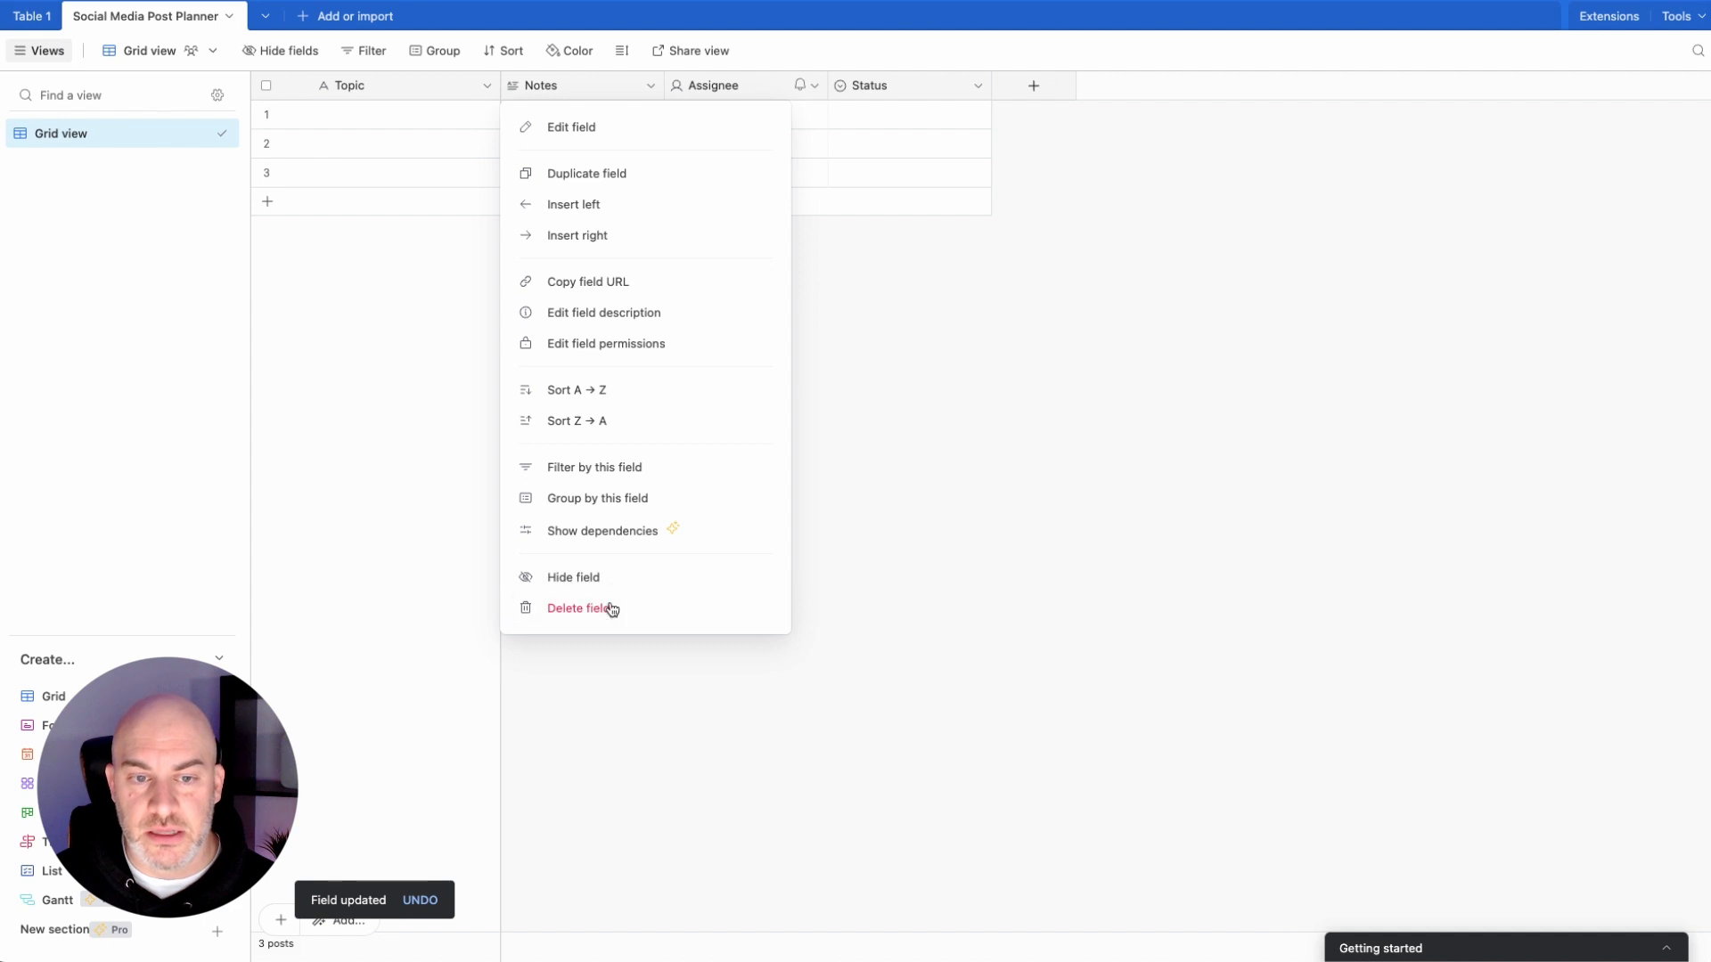
click(611, 608)
click(654, 87)
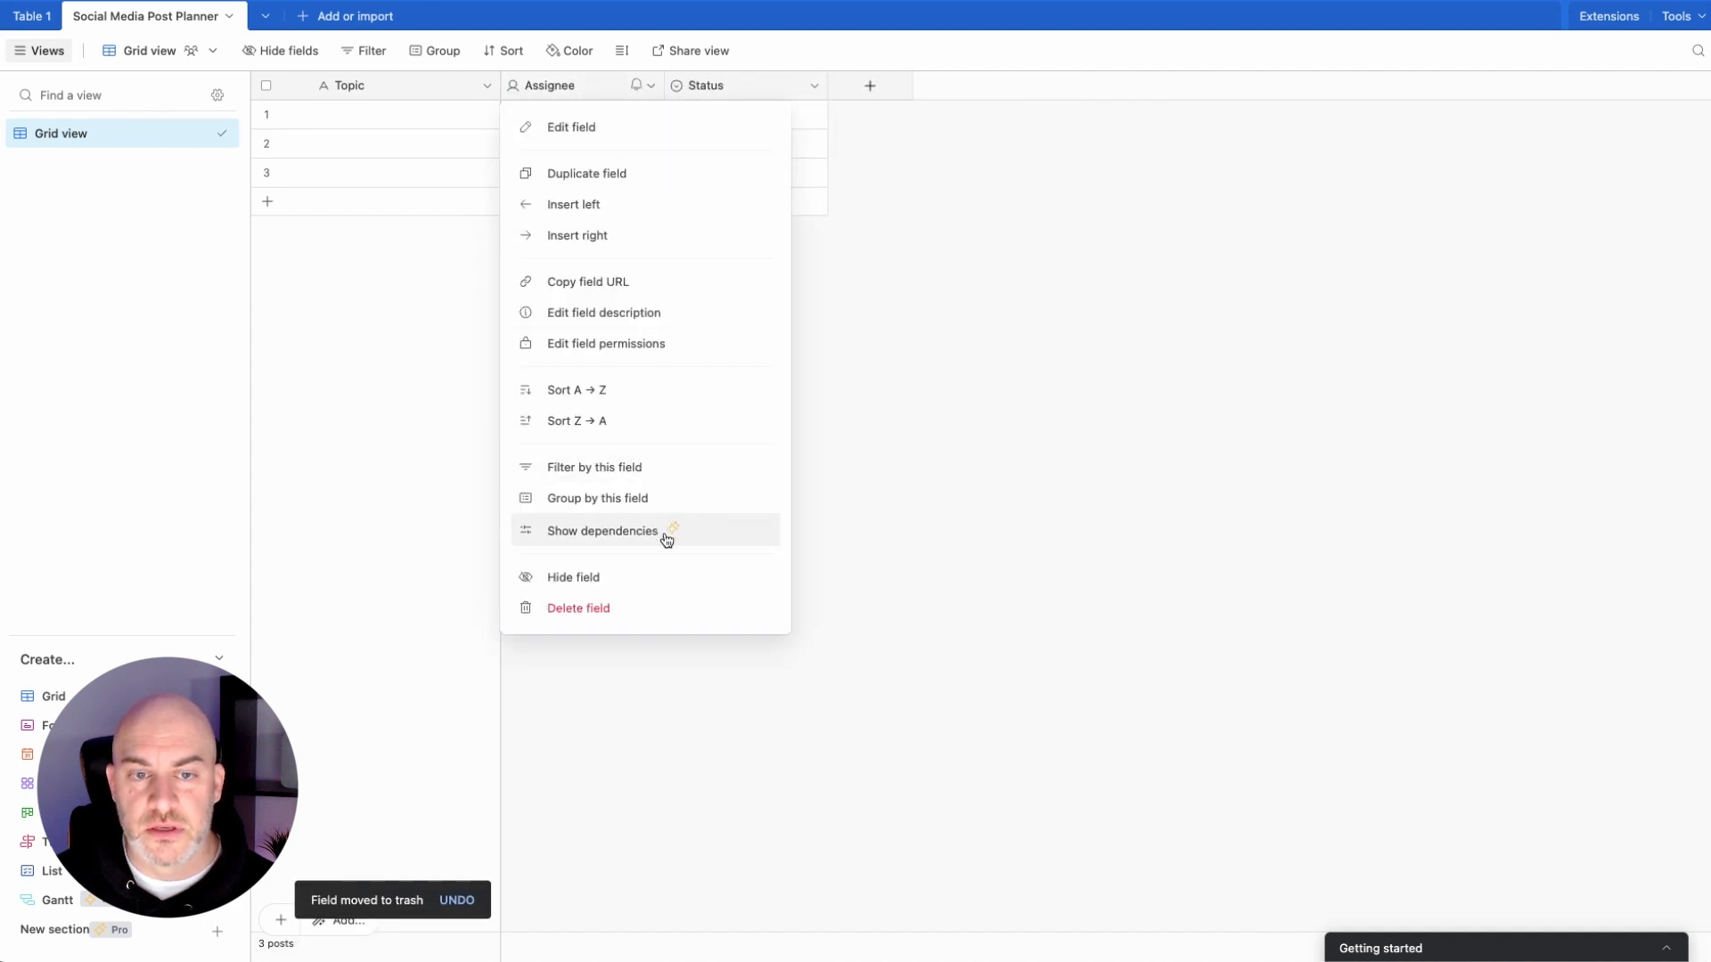
click(642, 607)
Step: Edit the Status field's single select options, renaming the Done option as "1-IDEA"
click(650, 86)
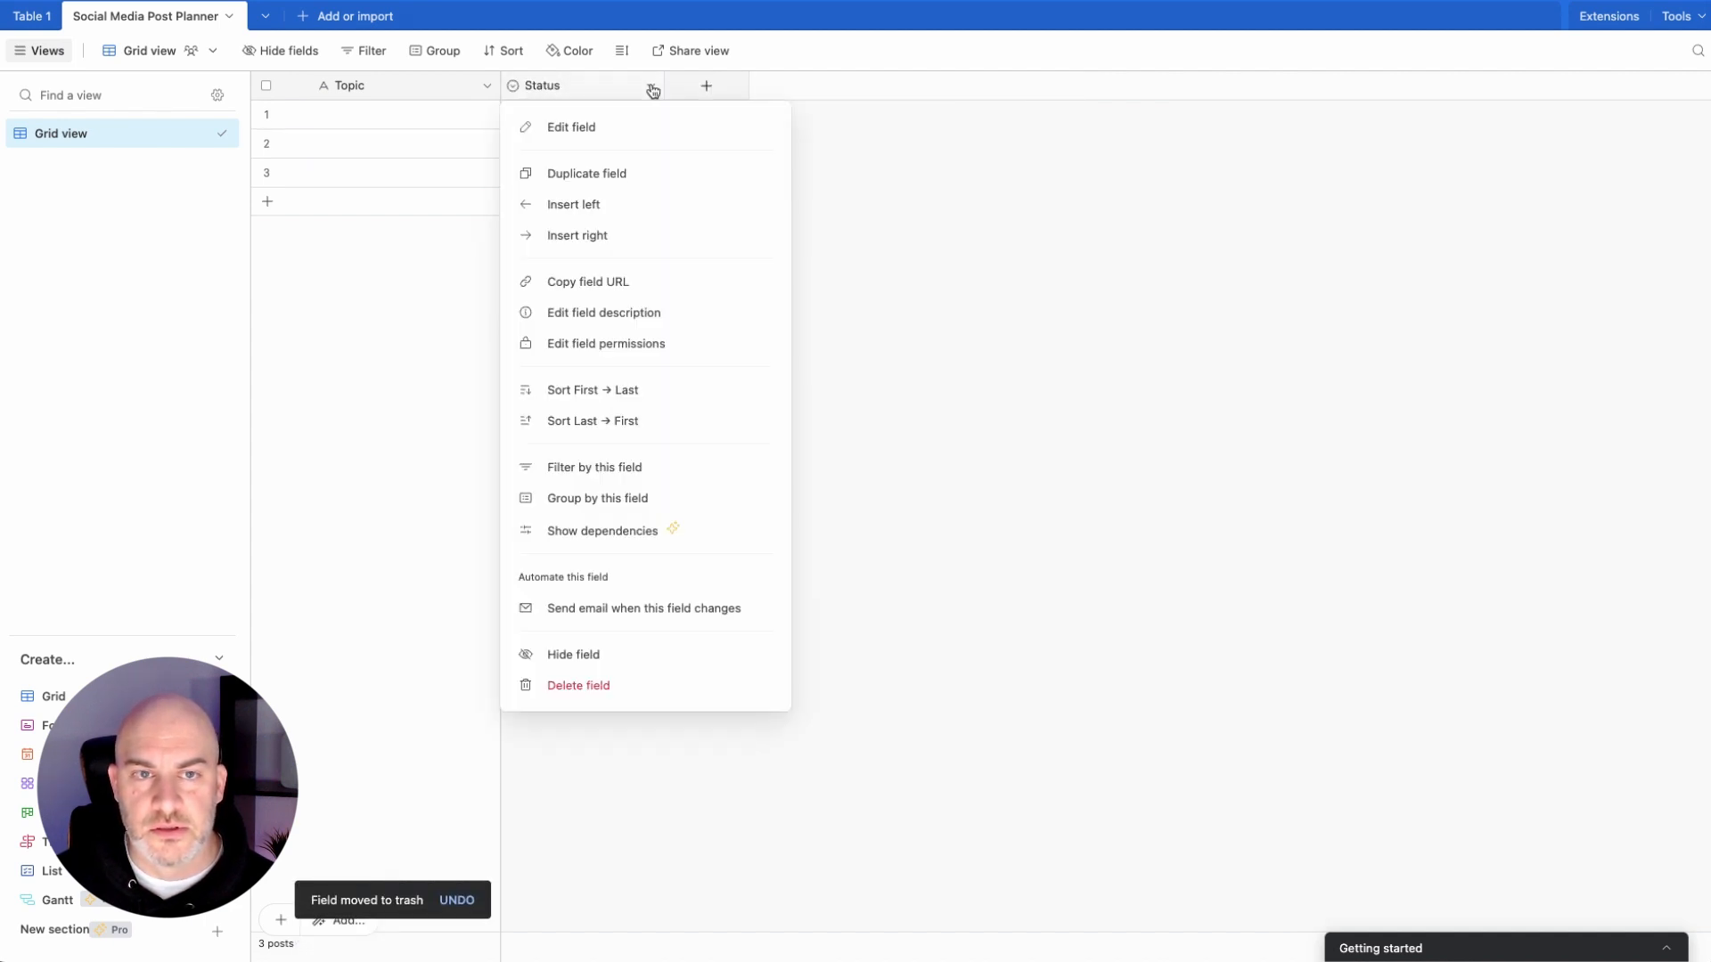
click(573, 127)
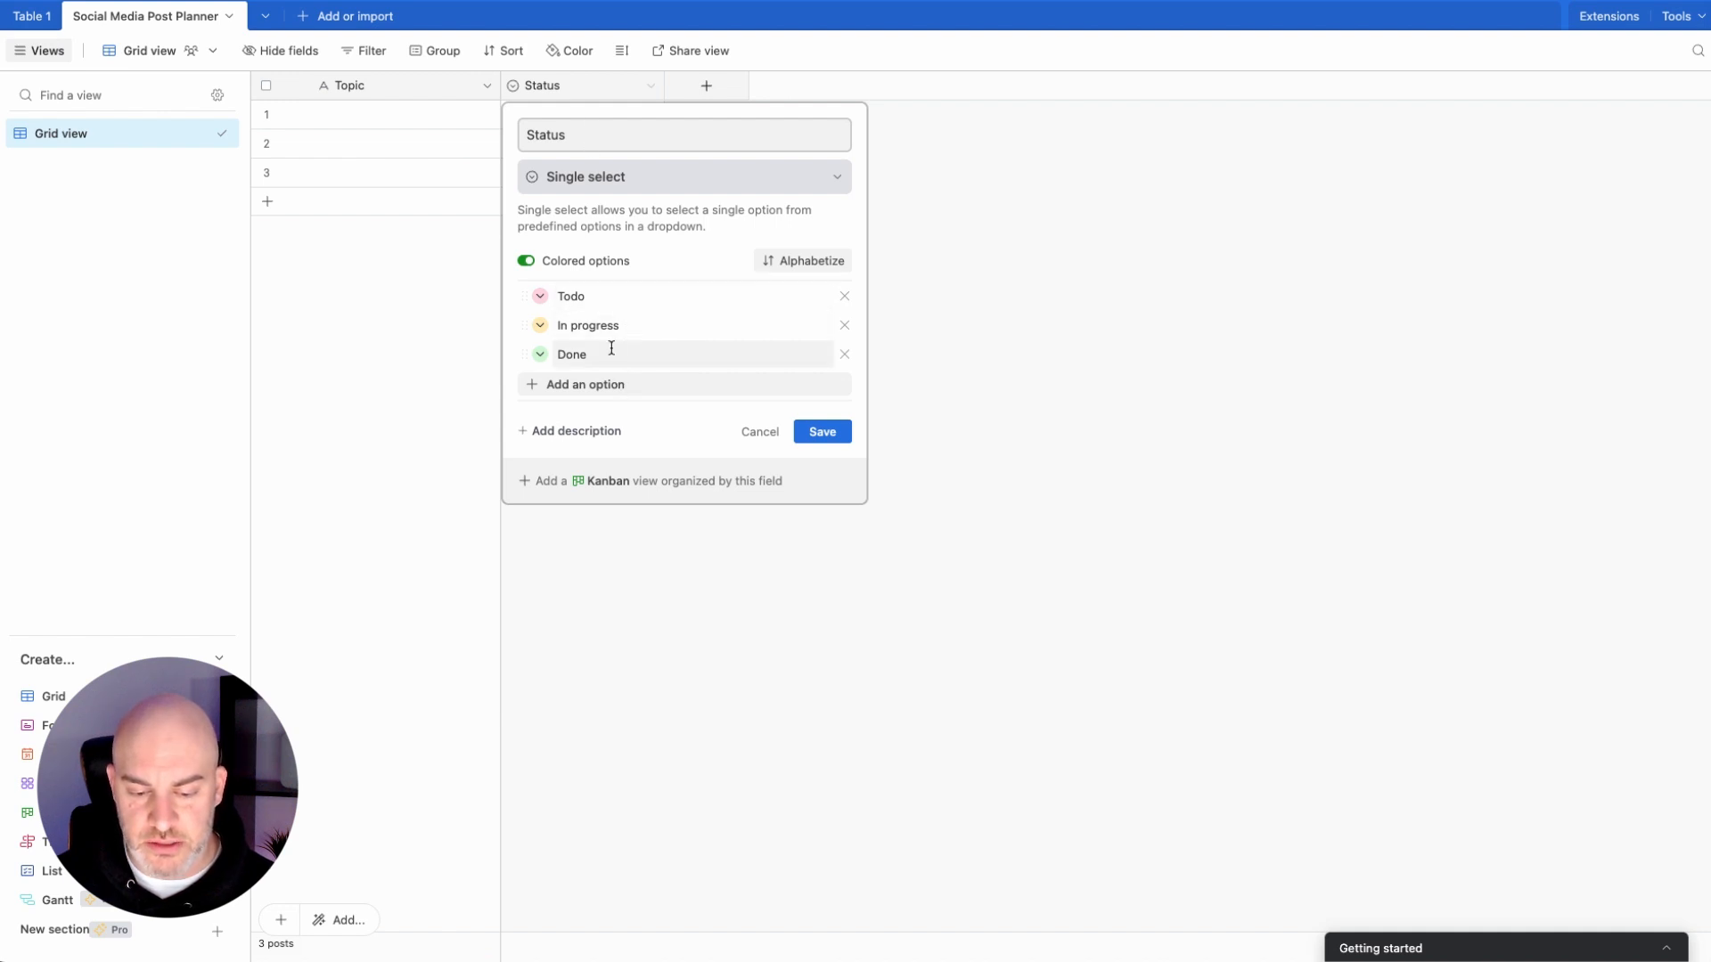
double_click(568, 352)
text(t)
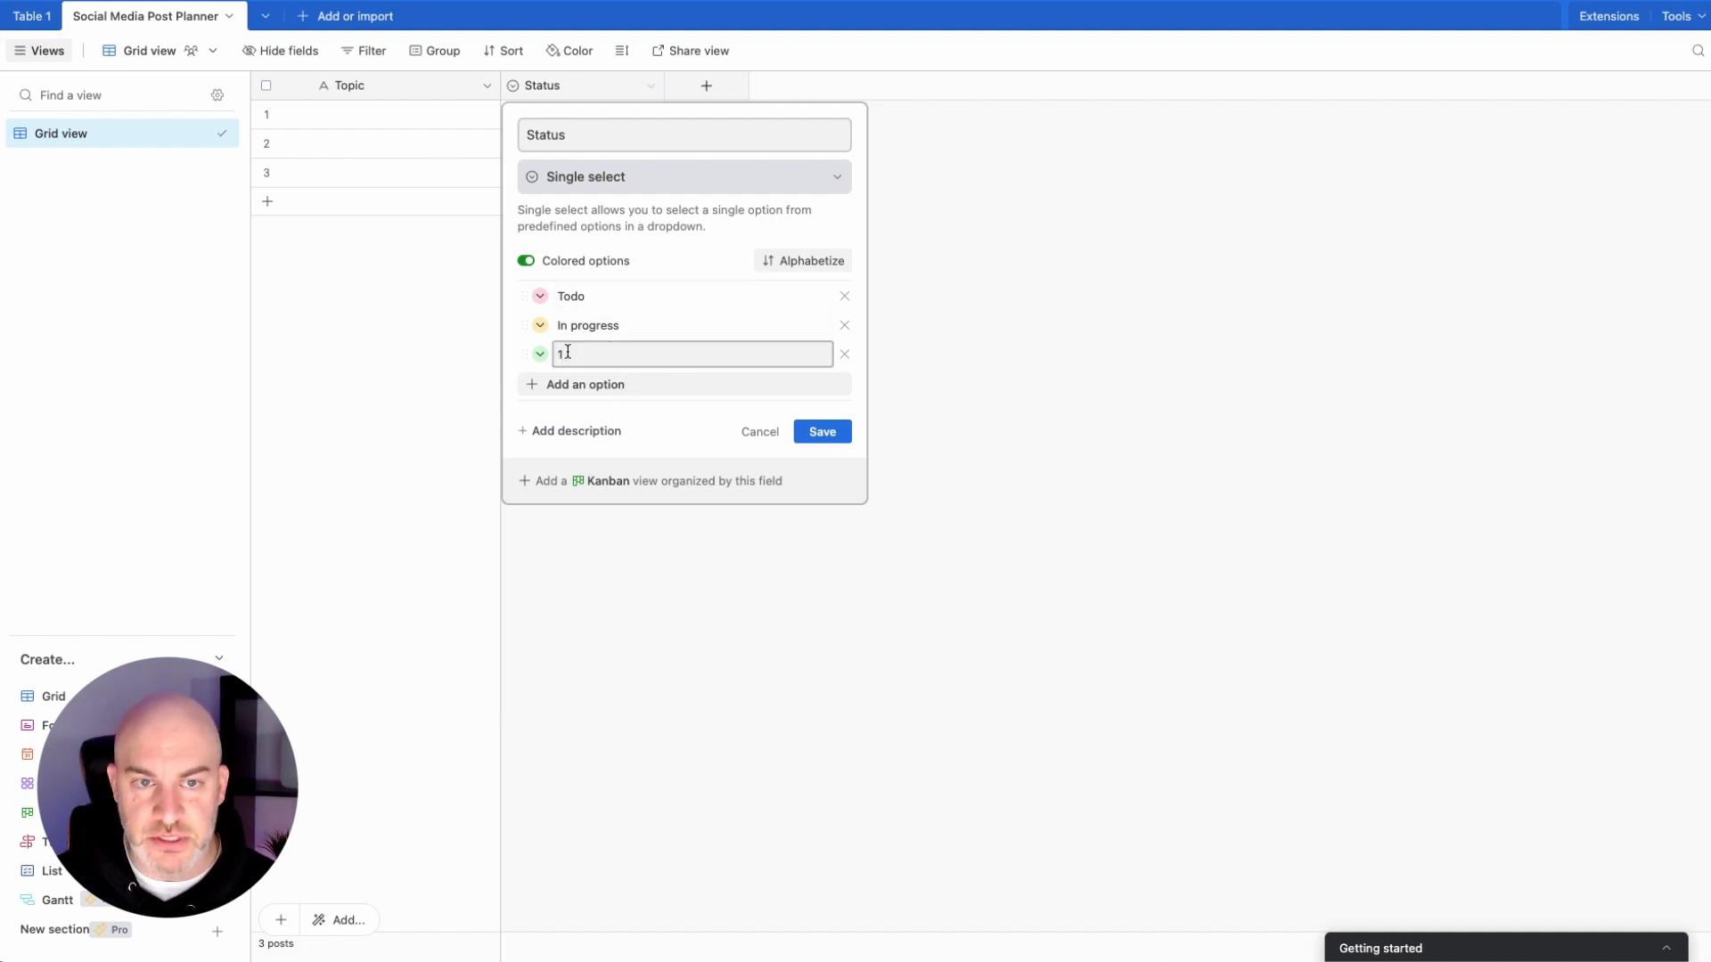
text(DEA)
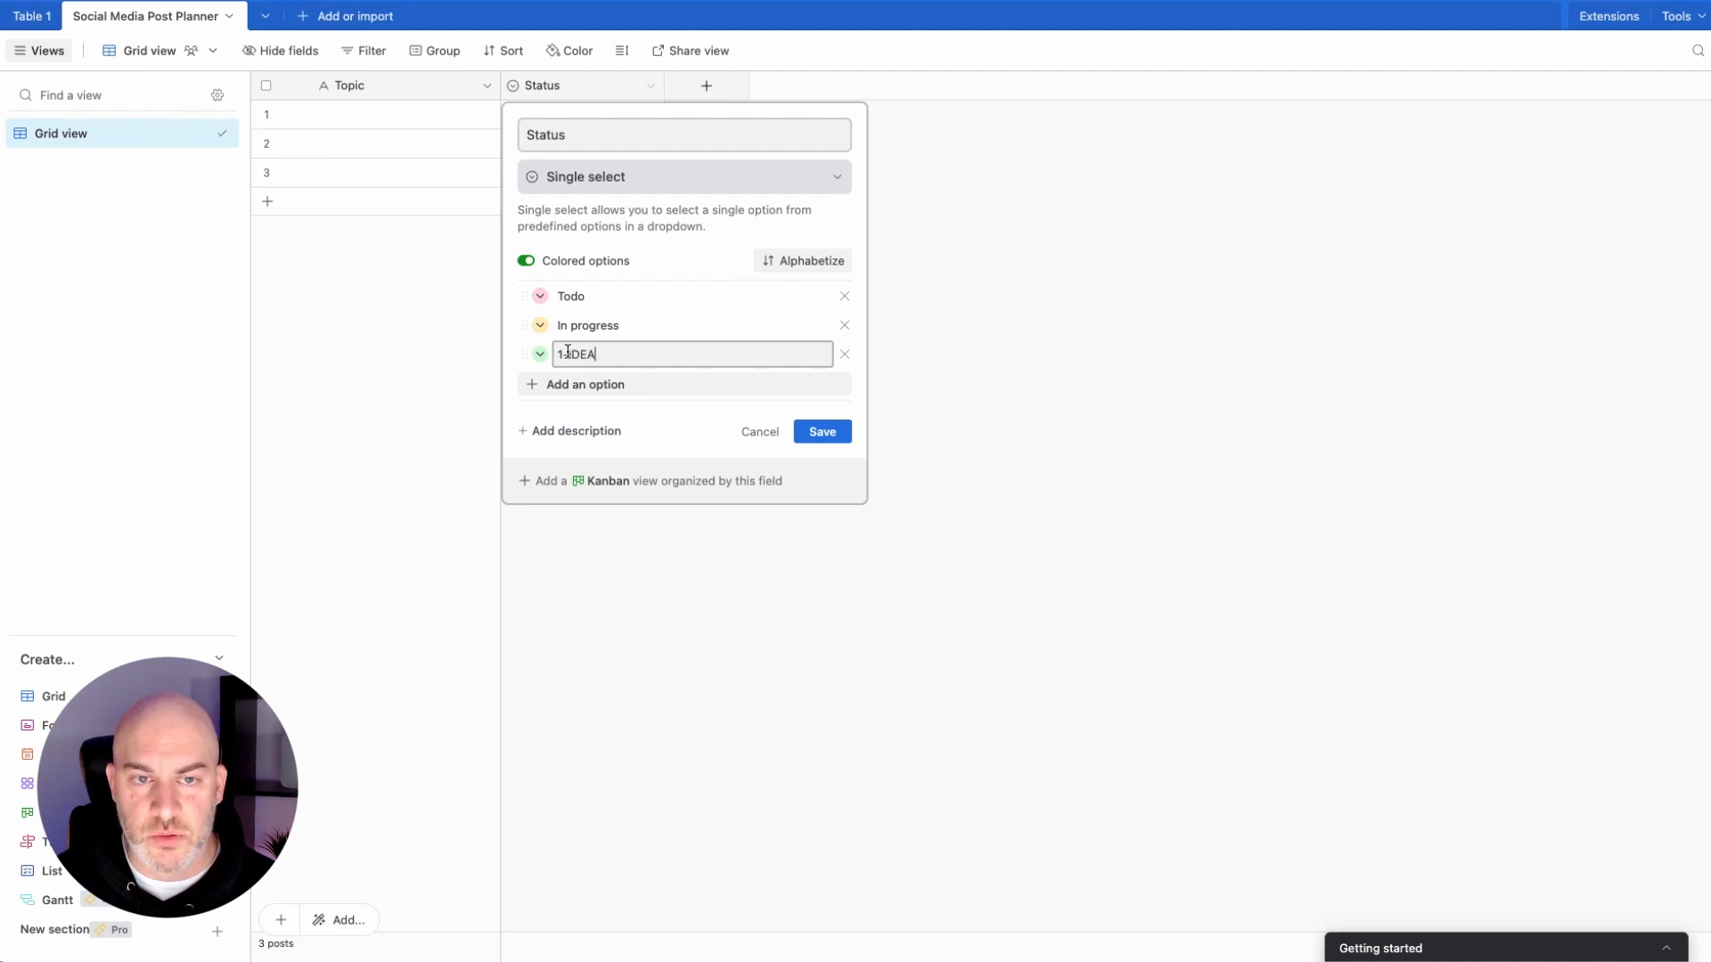
Step: Rename the Status field's In progress option as "2-IN PROGRESS"
click(573, 328)
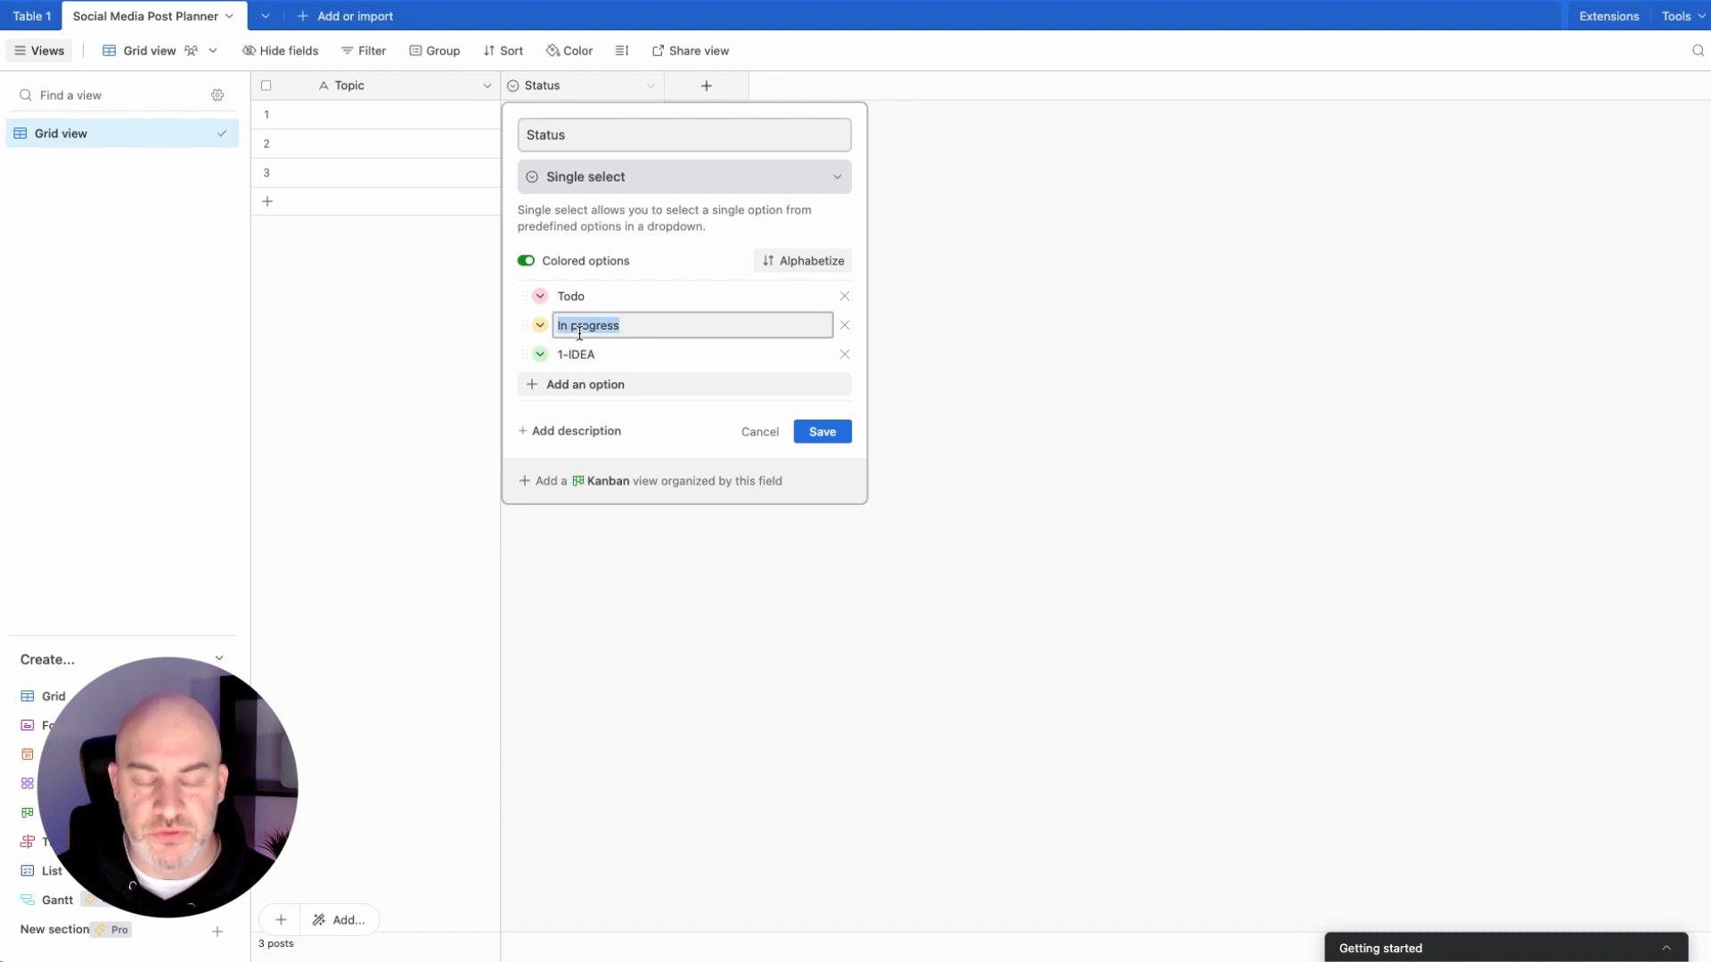
text(2)
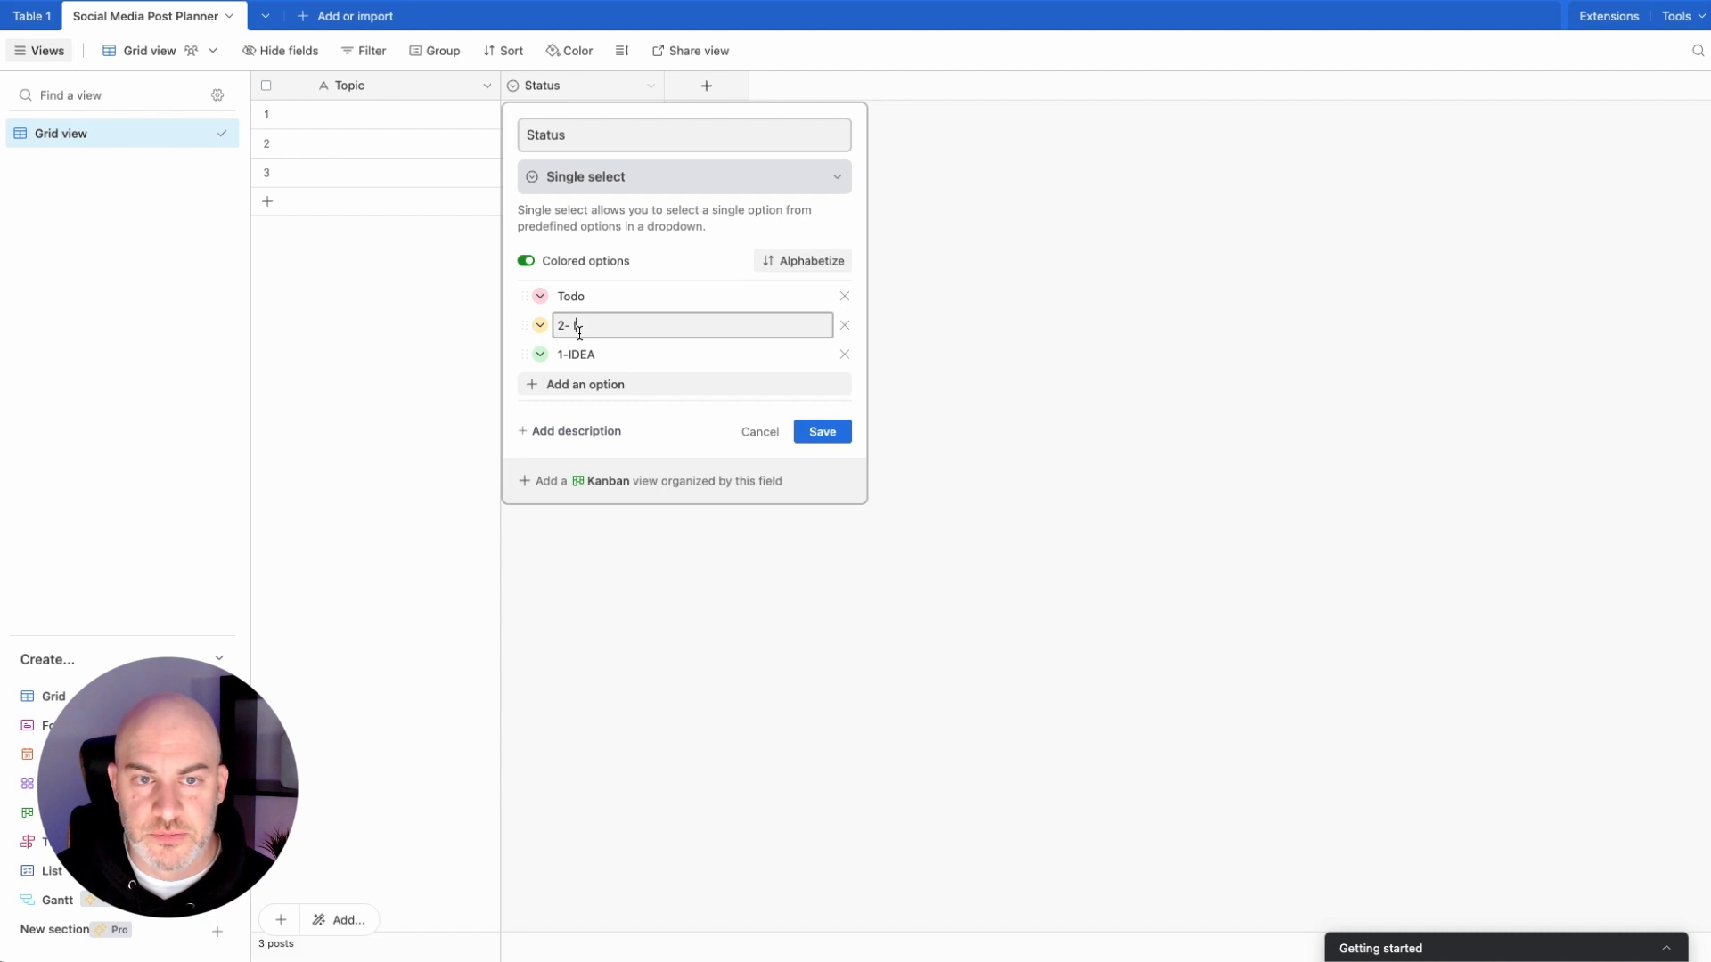
text(-INPRO)
key(BackSpace)
key(BackSpace)
key(BackSpace)
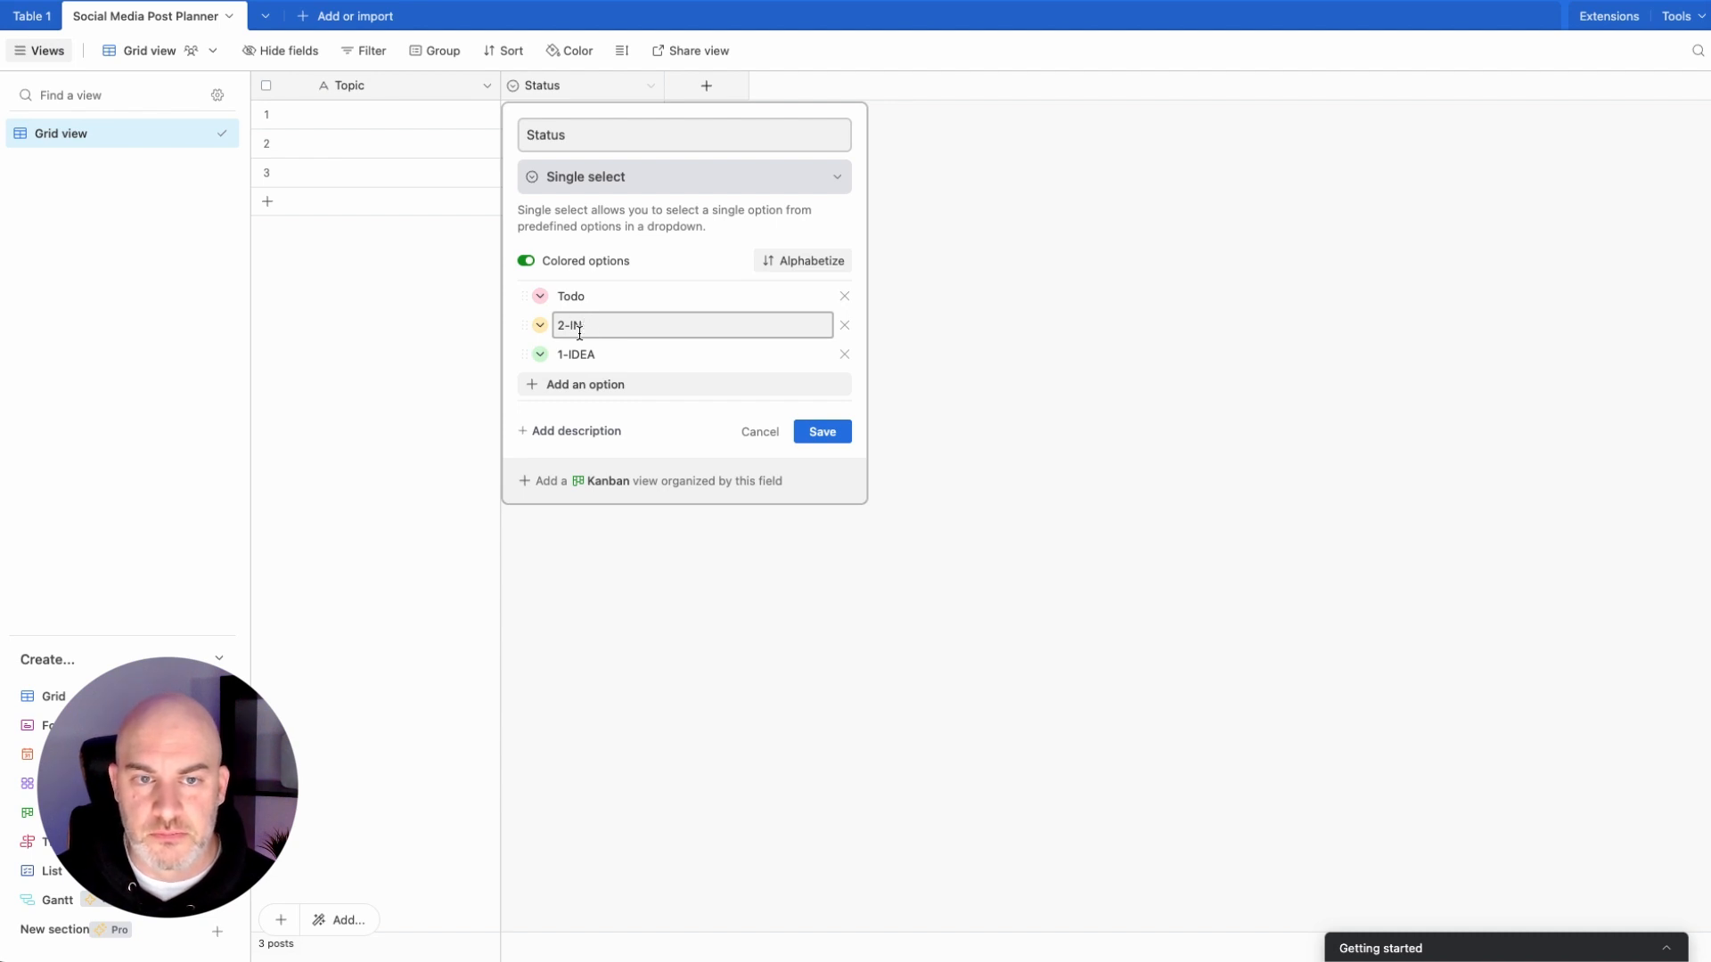
text(PROGRESS)
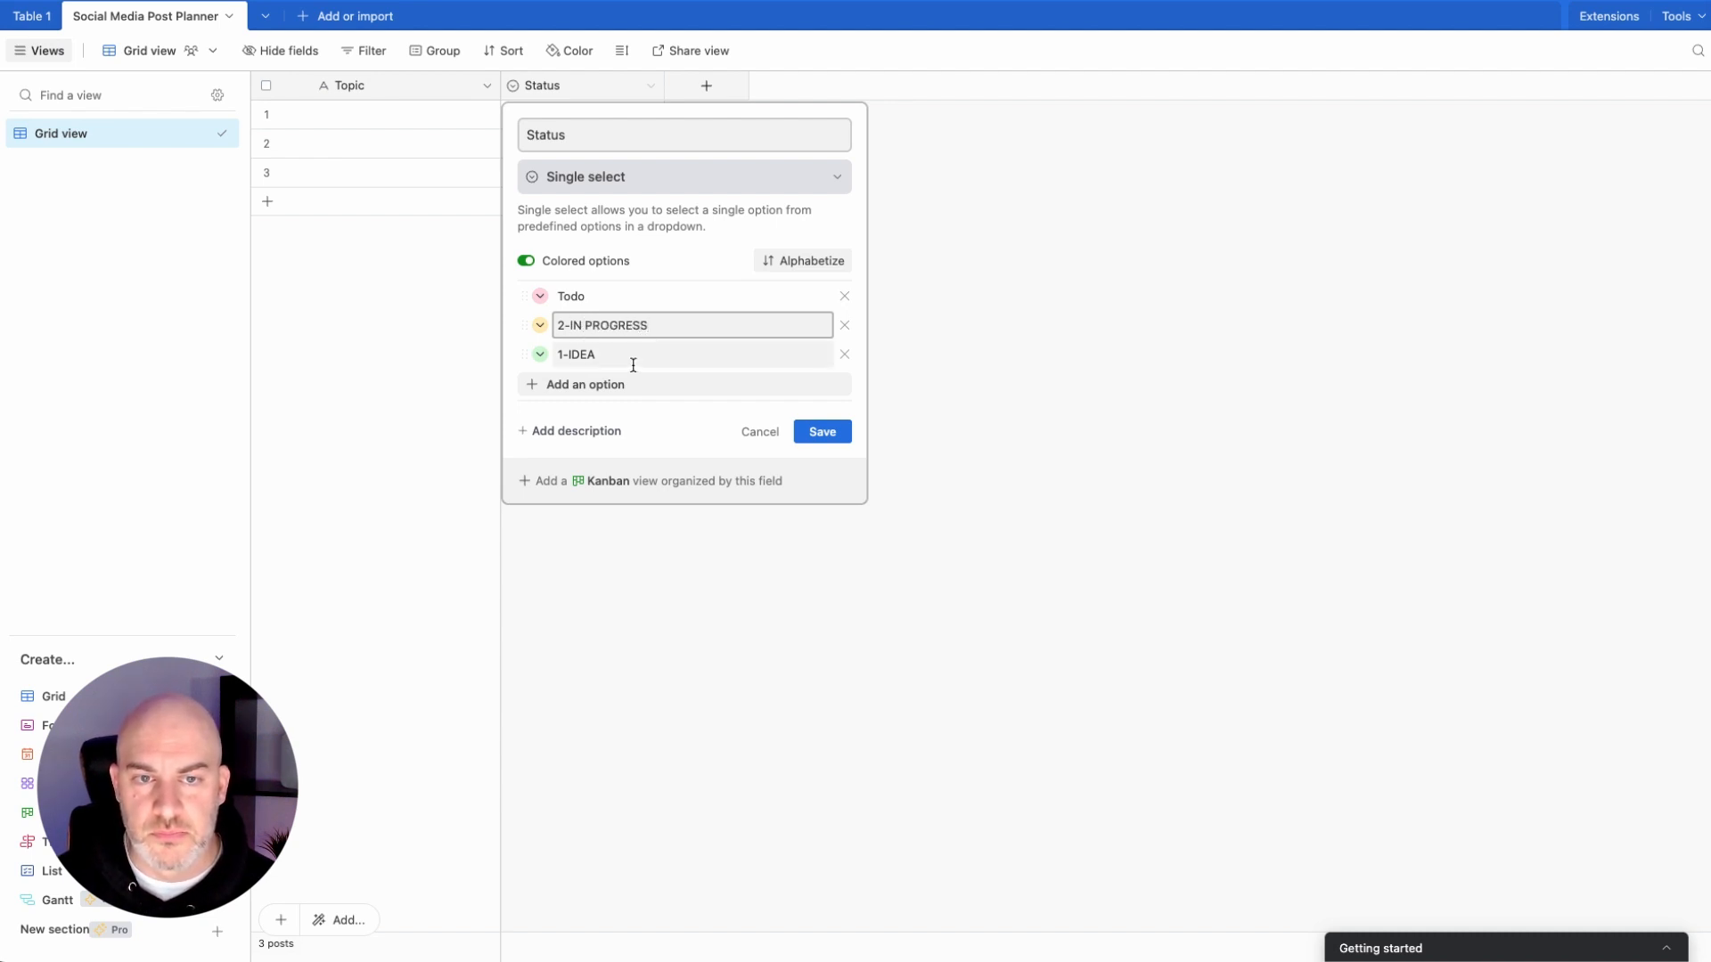
Step: Rename the Status field's Todo option as "3-POSTED" and save the field
click(579, 300)
double_click(584, 298)
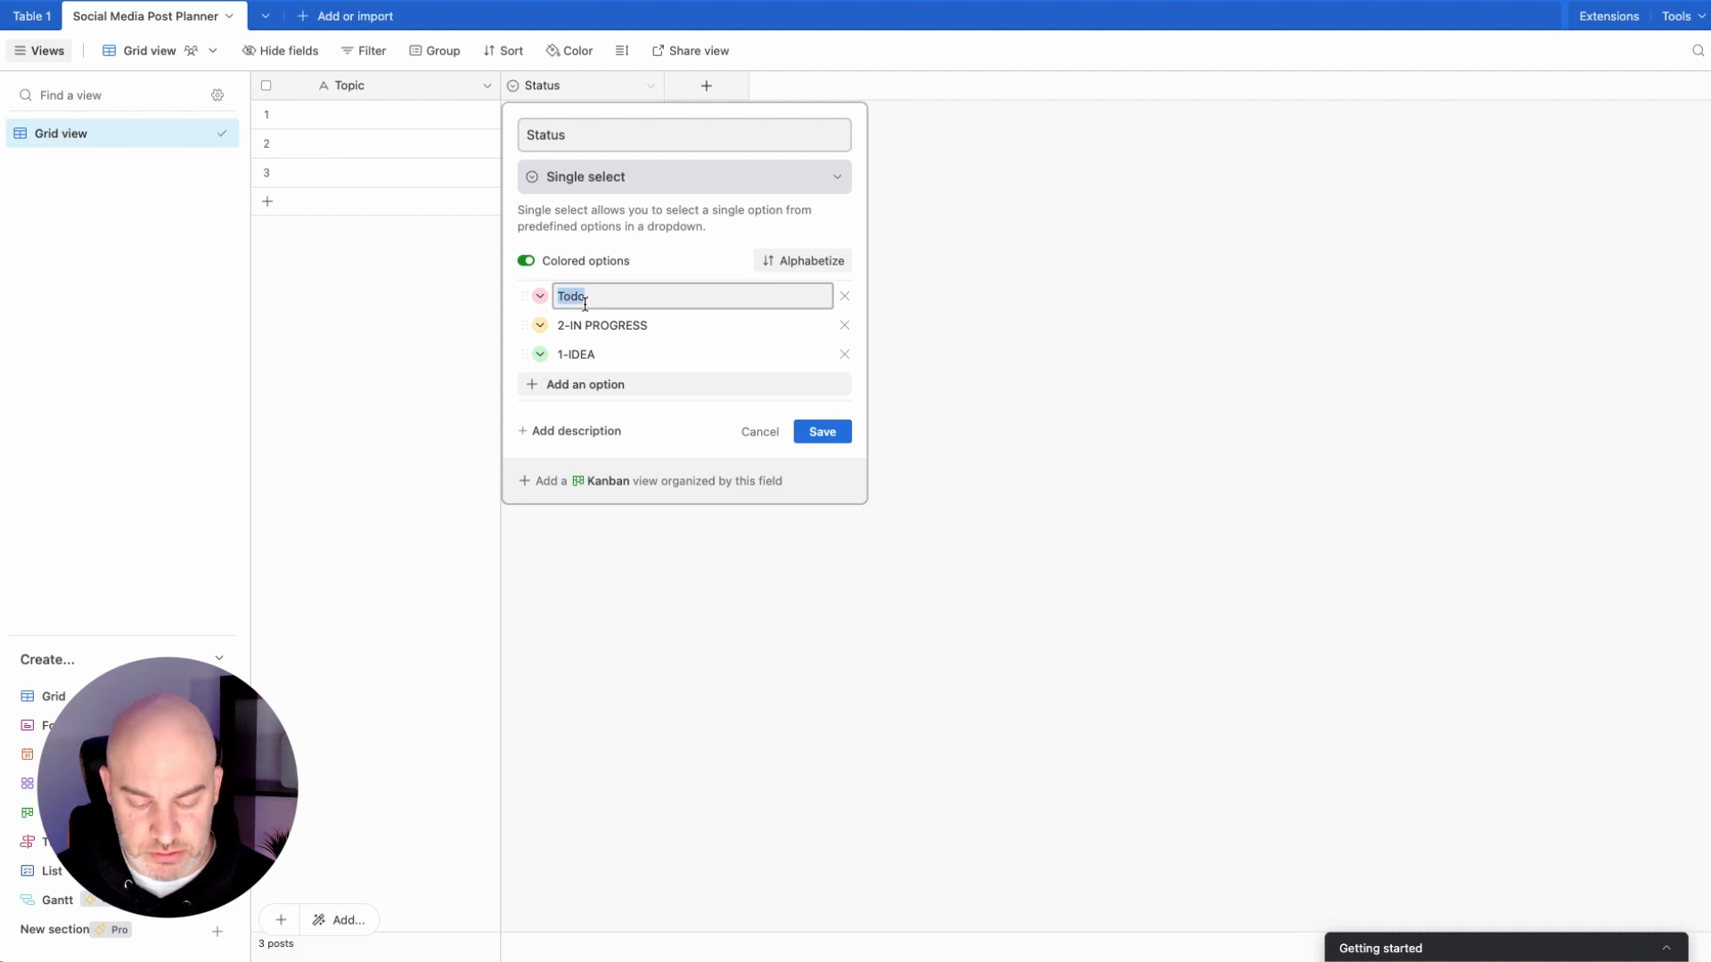
text(3)
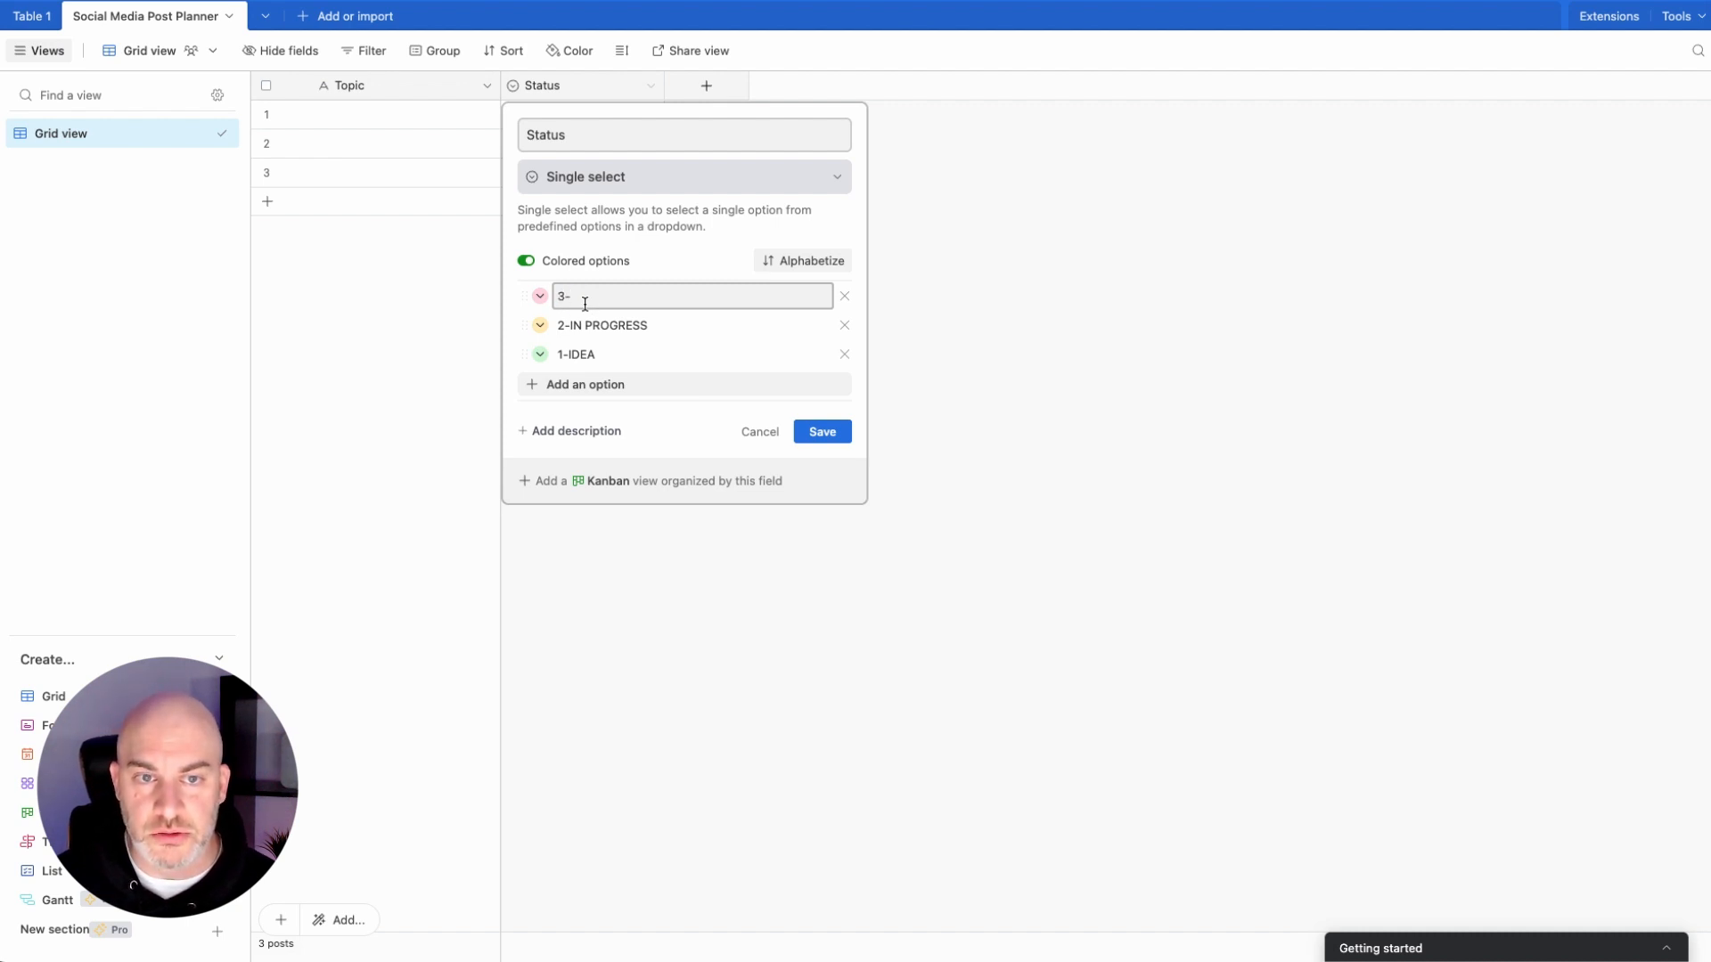
text(-POSTED)
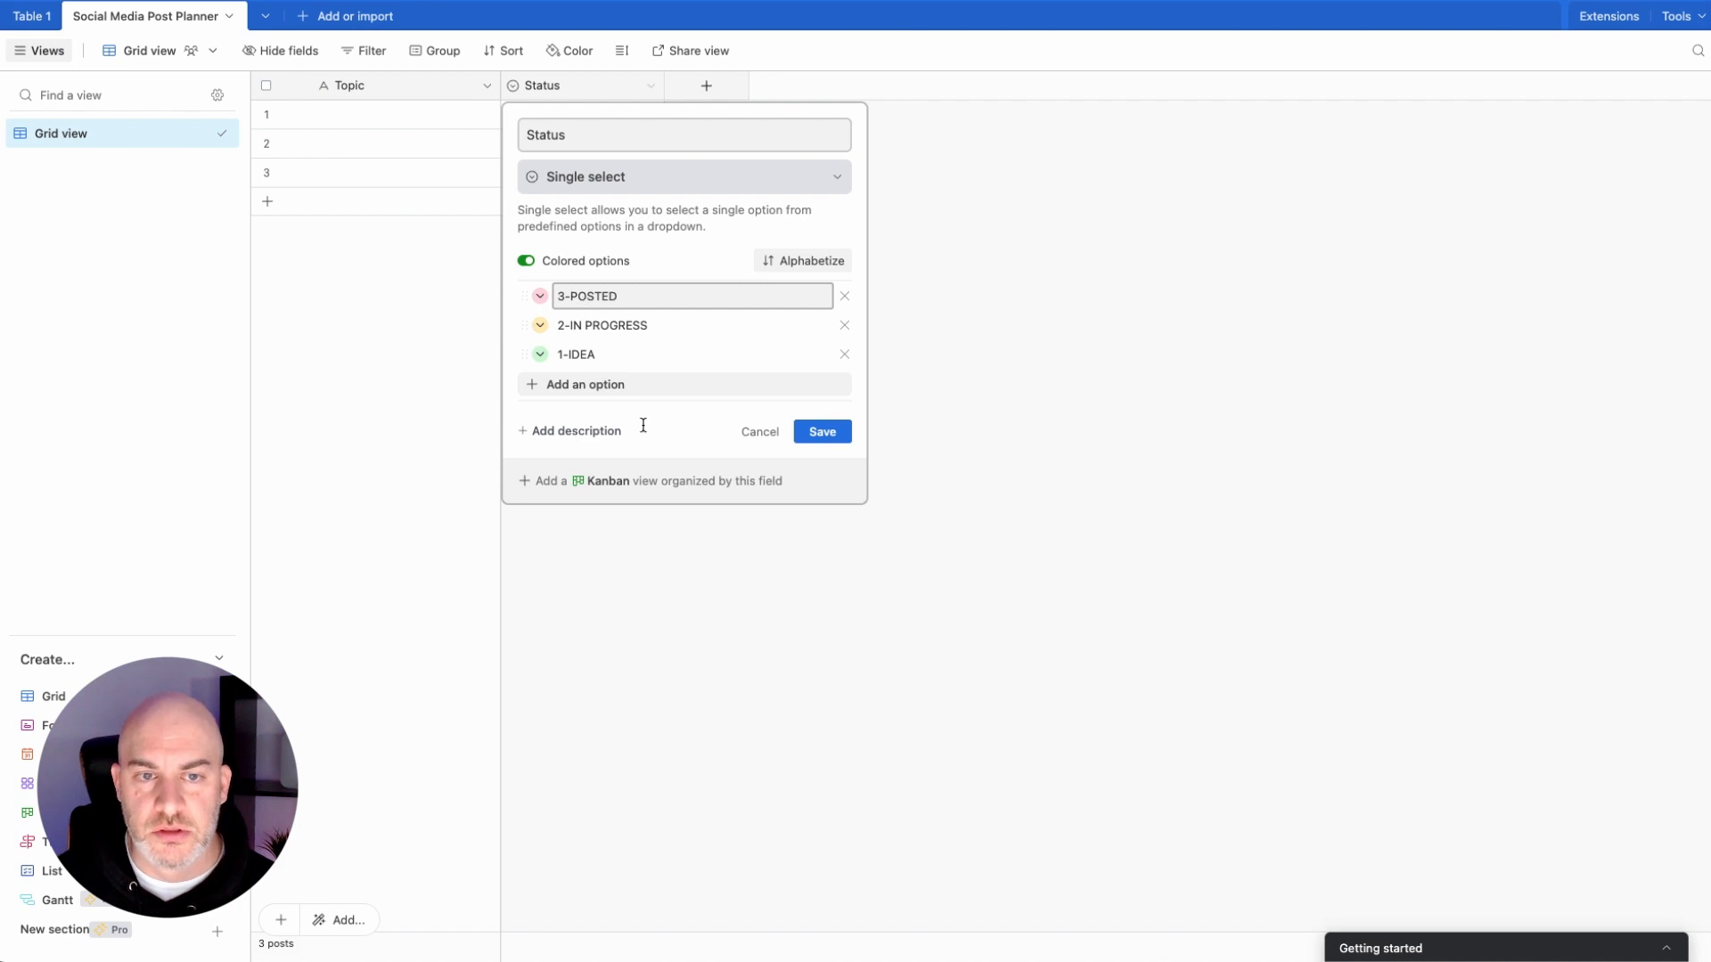
click(823, 436)
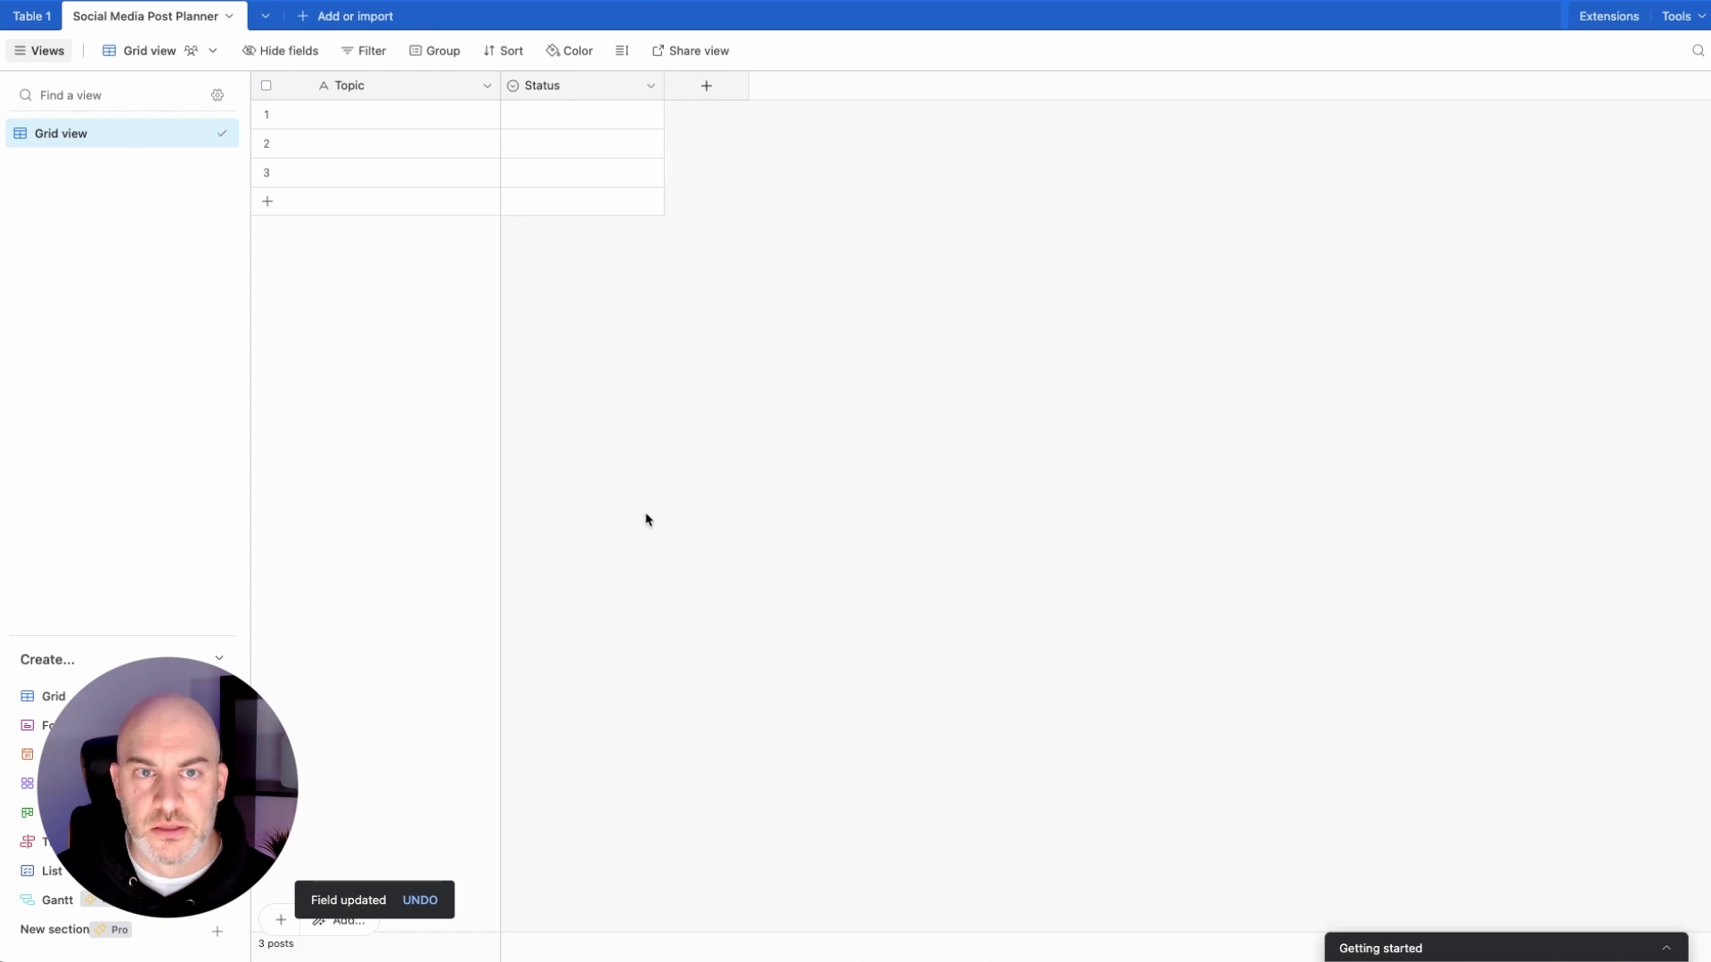
Step: Start a new Long text field after Status and enter "Post" as the beginning of its name
click(704, 86)
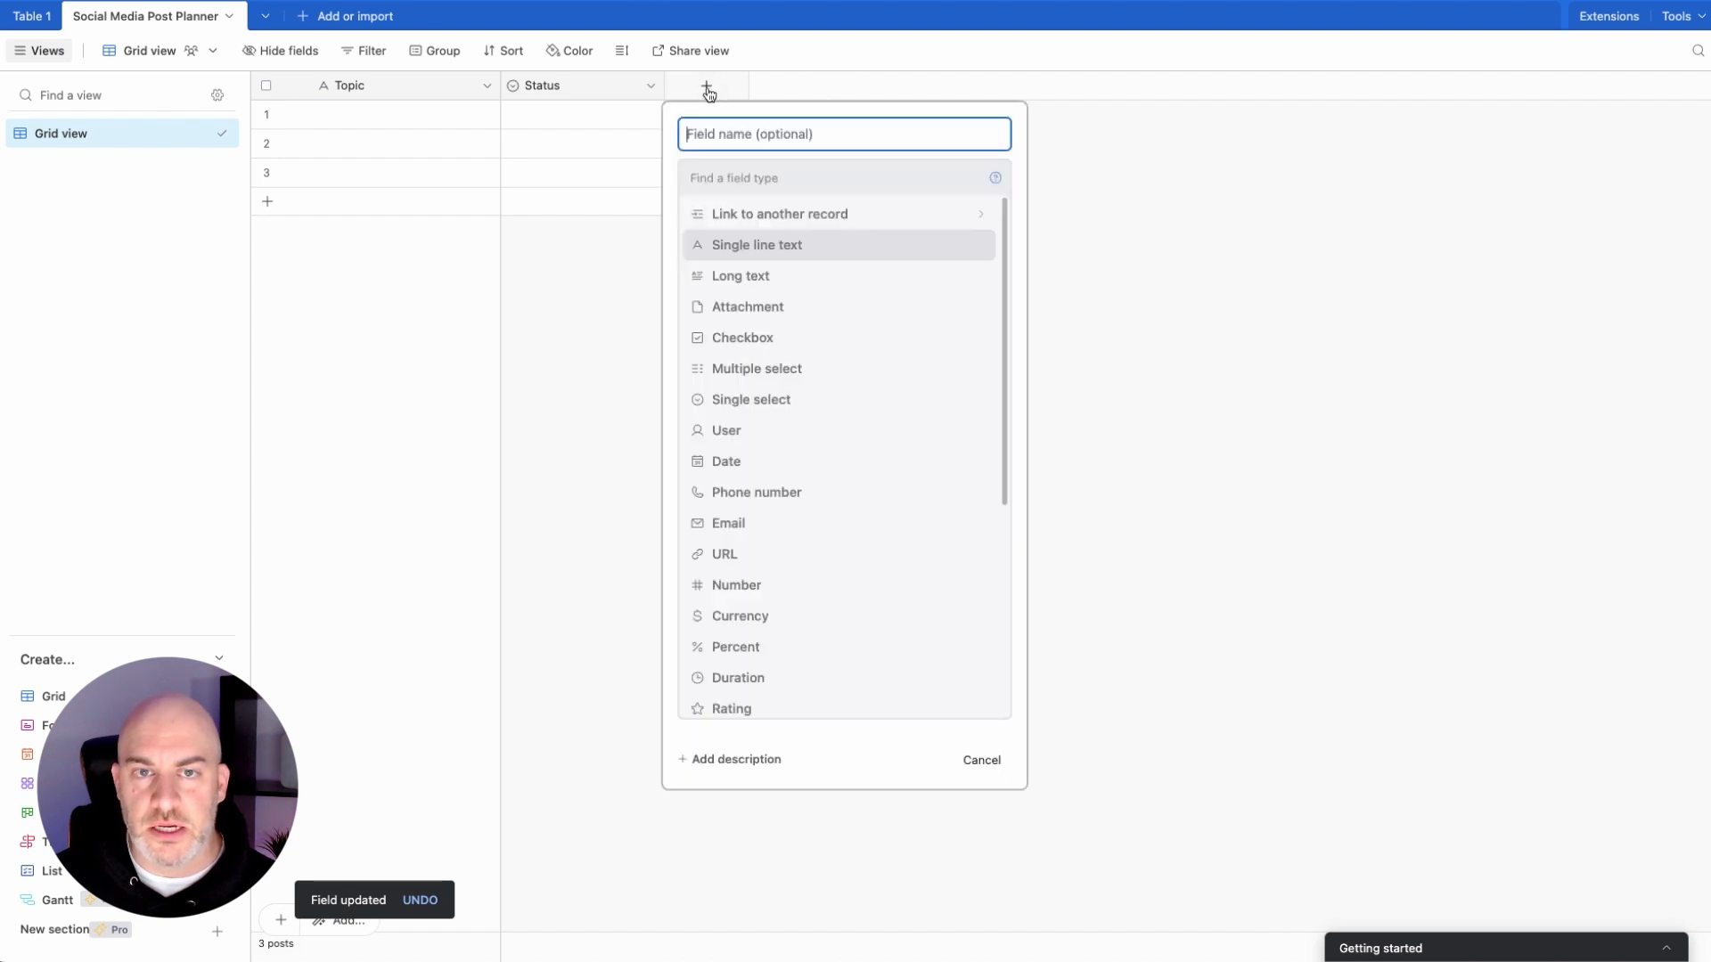
click(772, 278)
click(764, 137)
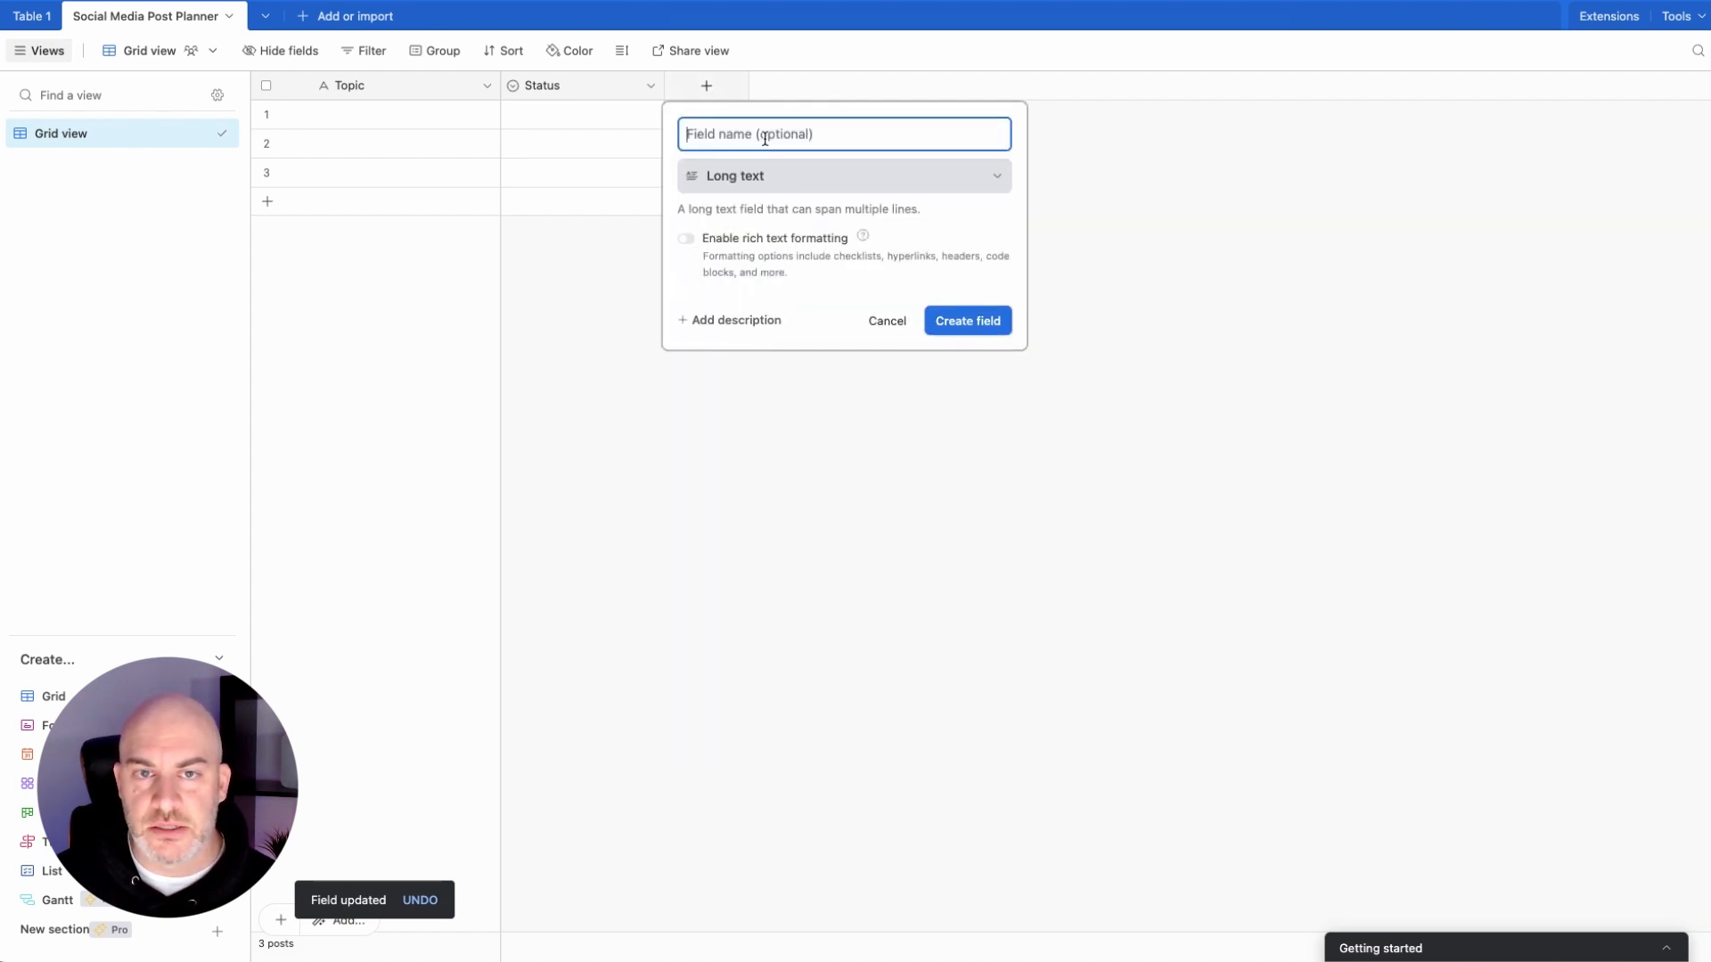
text(POST)
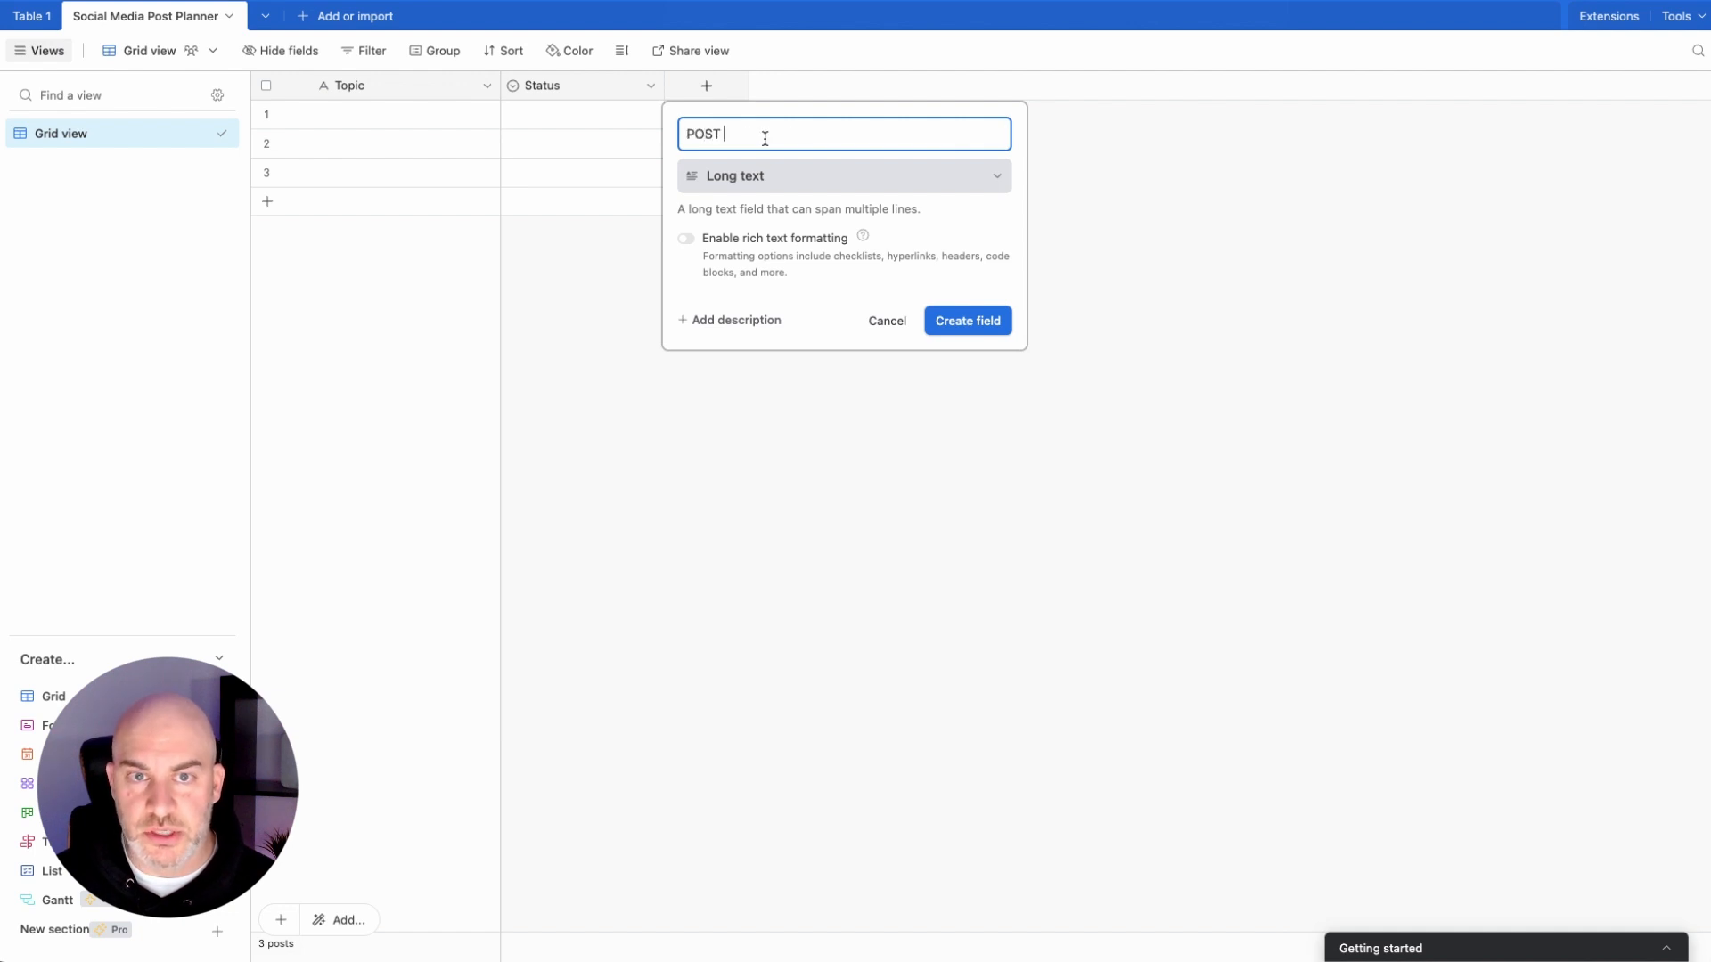
key(BackSpace)
key(BackSpace)
key(BackSpace)
text(st )
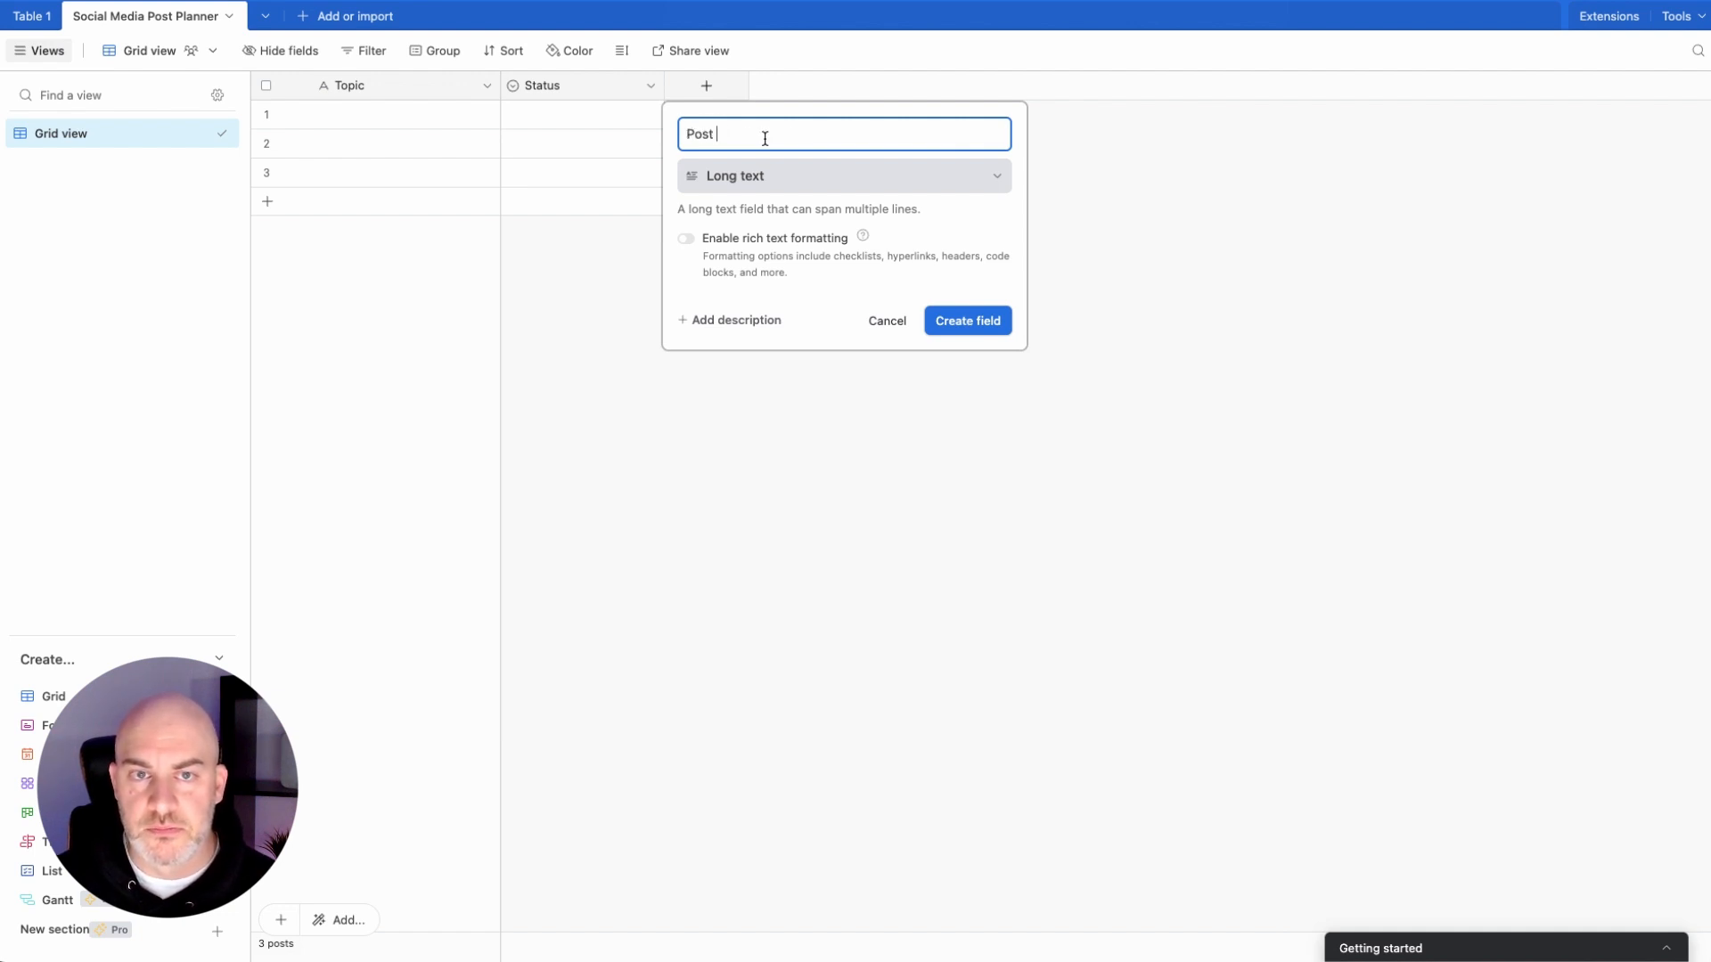
Step: Finish naming the new long text field Post Copy, create it, and widen its column to about double
text(Copy)
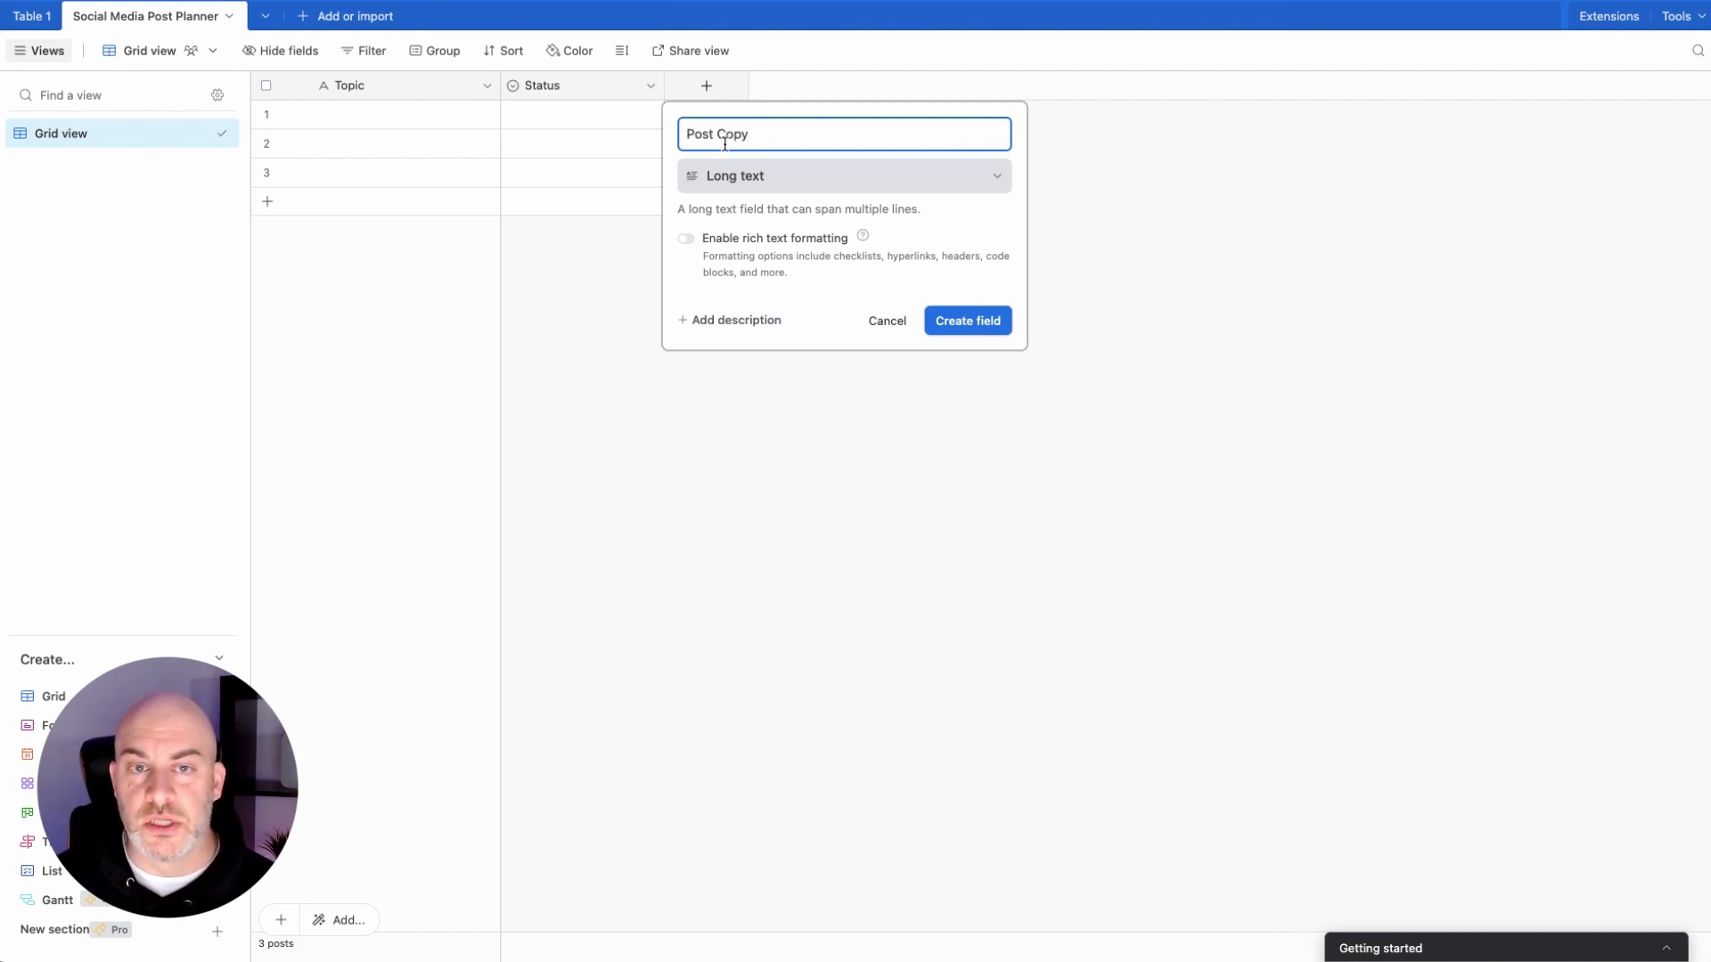
click(981, 322)
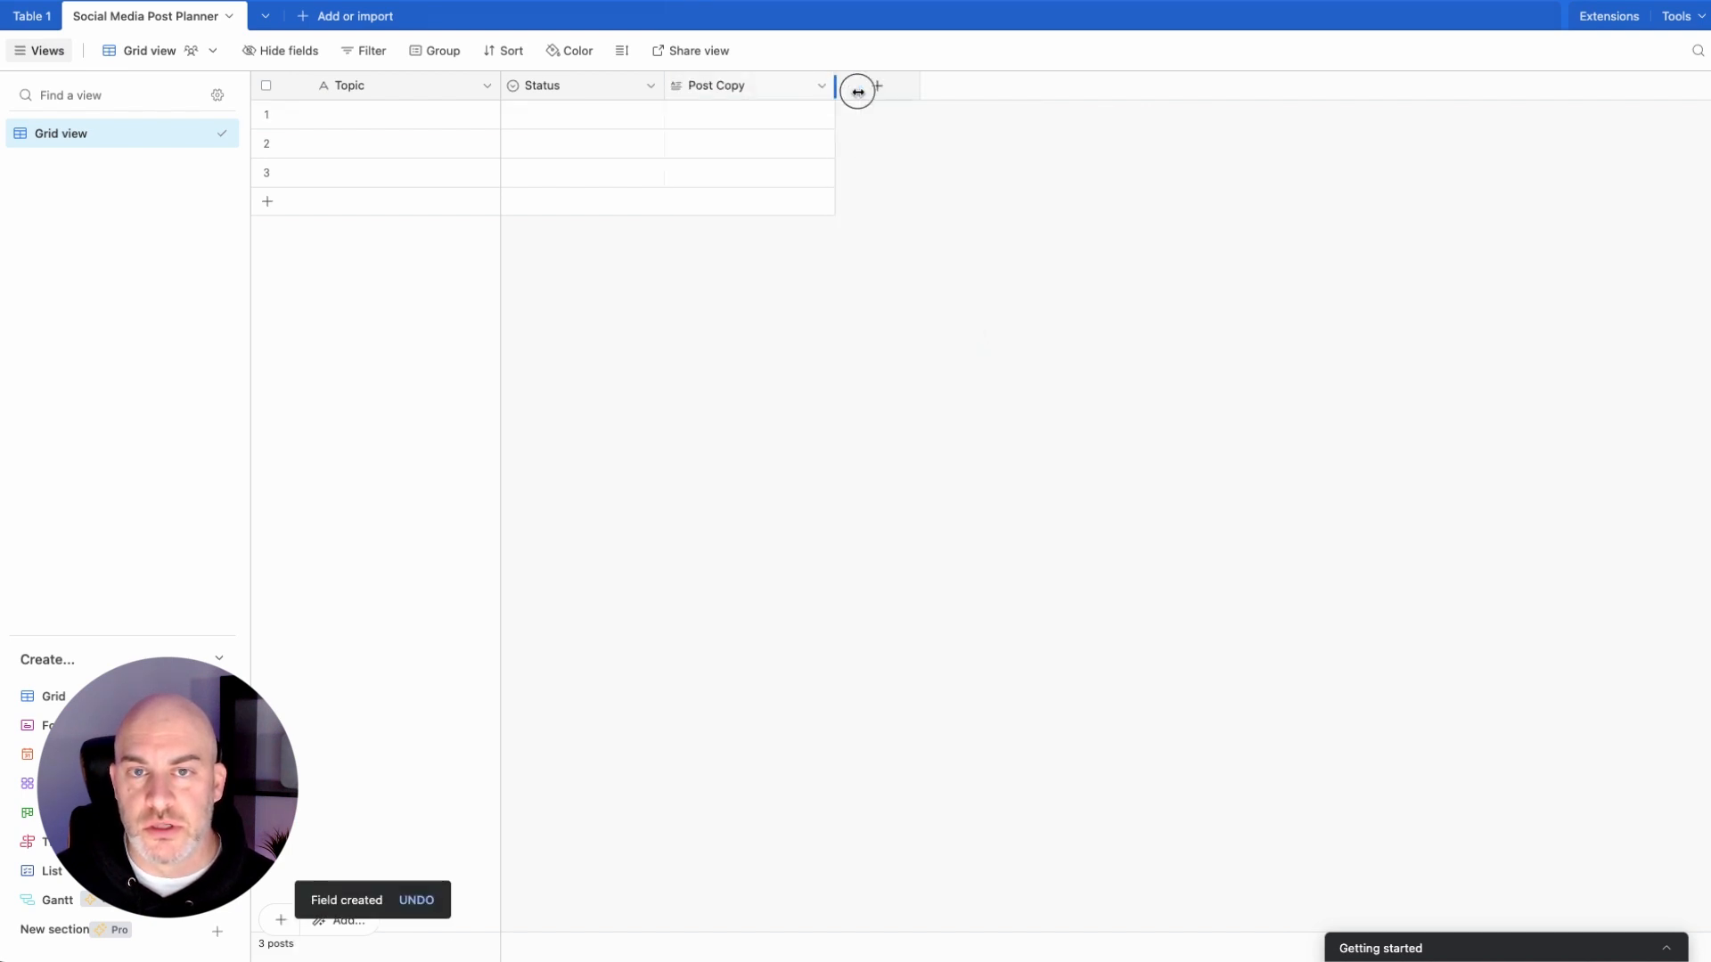
drag(857, 92, 1000, 87)
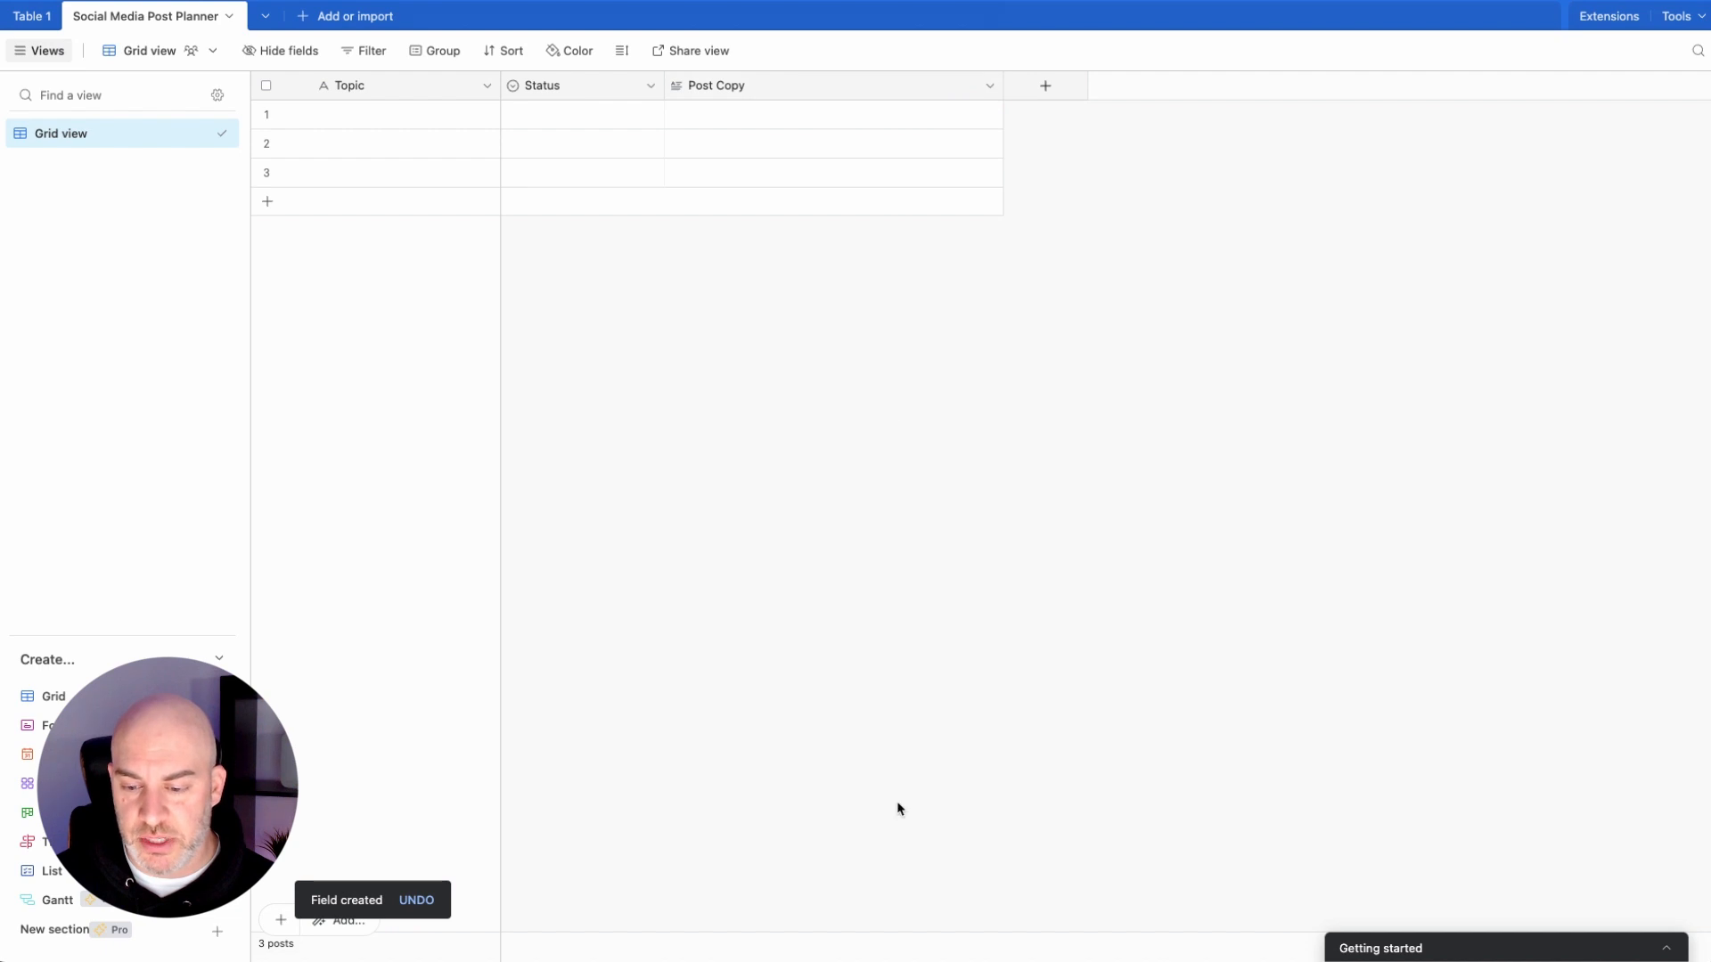
Step: Add a long text field named Hashtag after Post Copy and widen its column slightly
click(1044, 89)
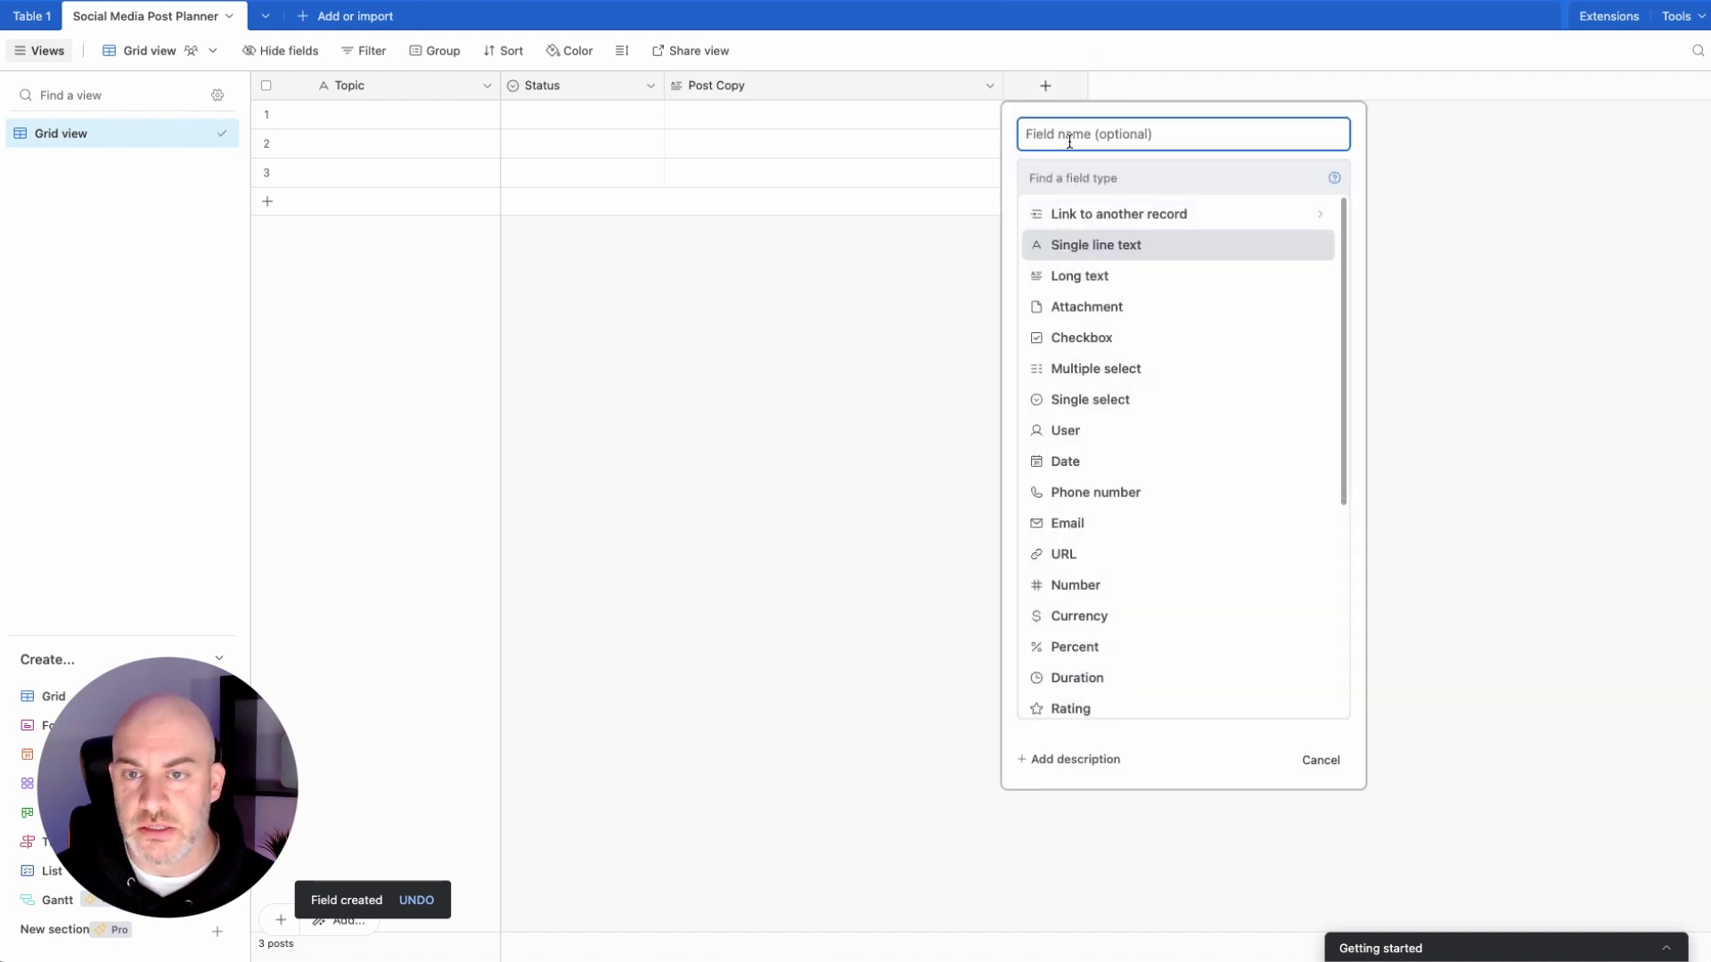
text(ha)
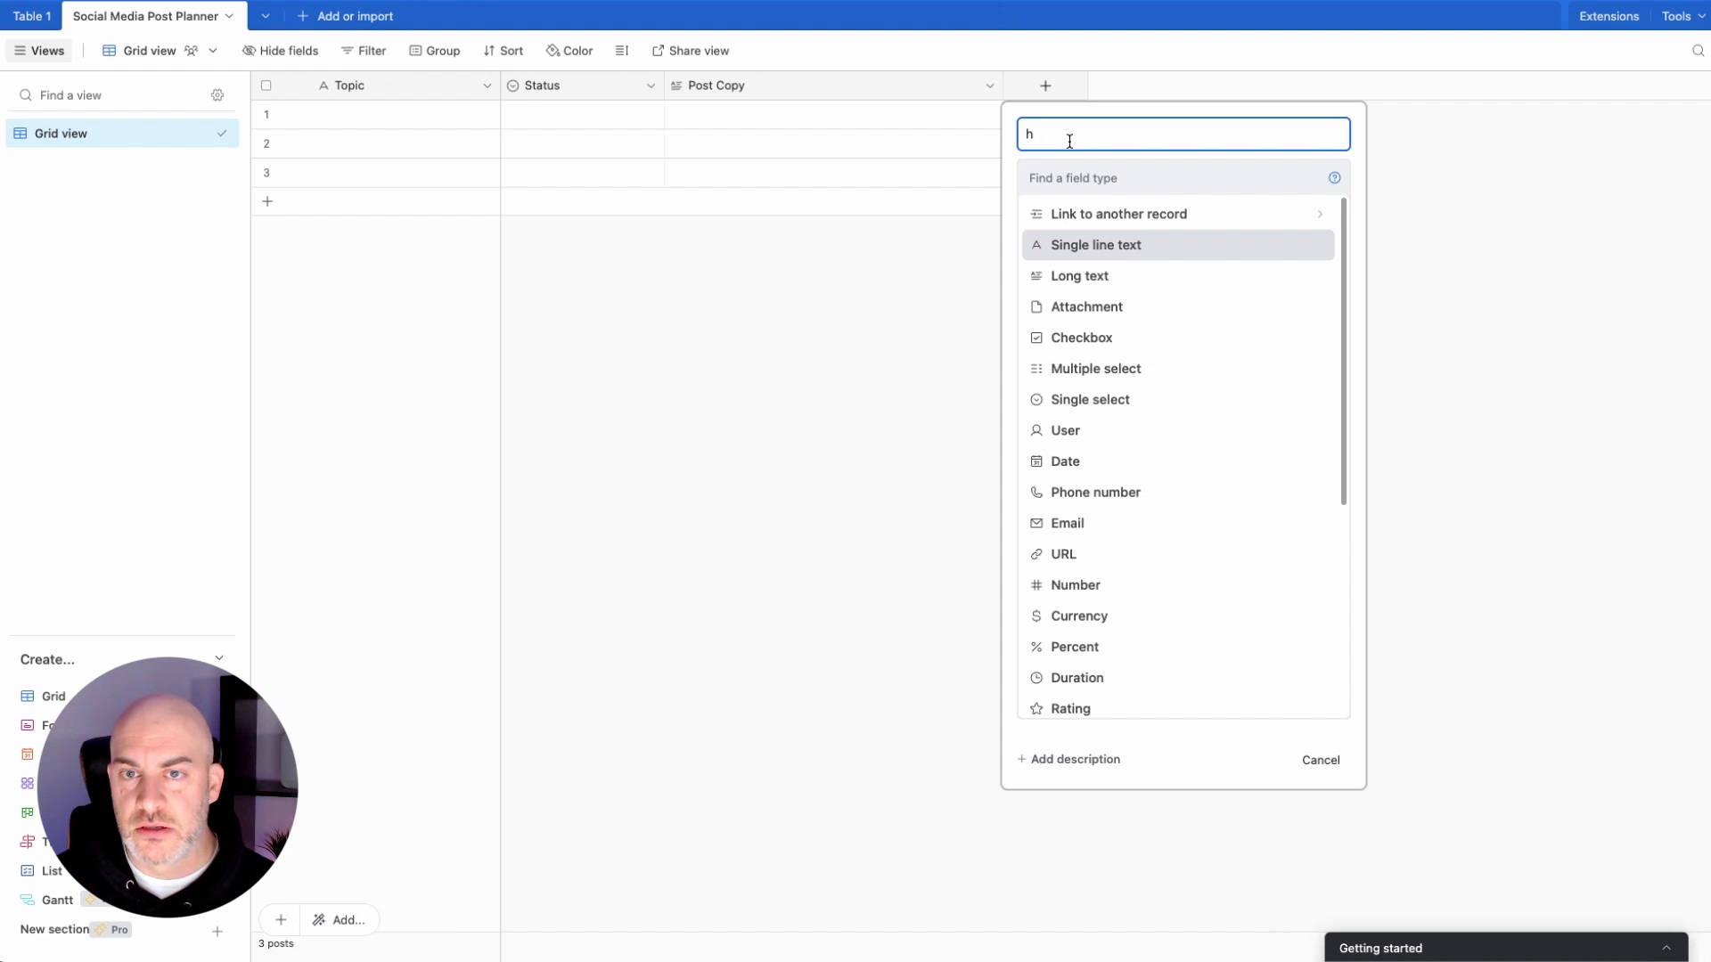
key(BackSpace)
text(Hashtag)
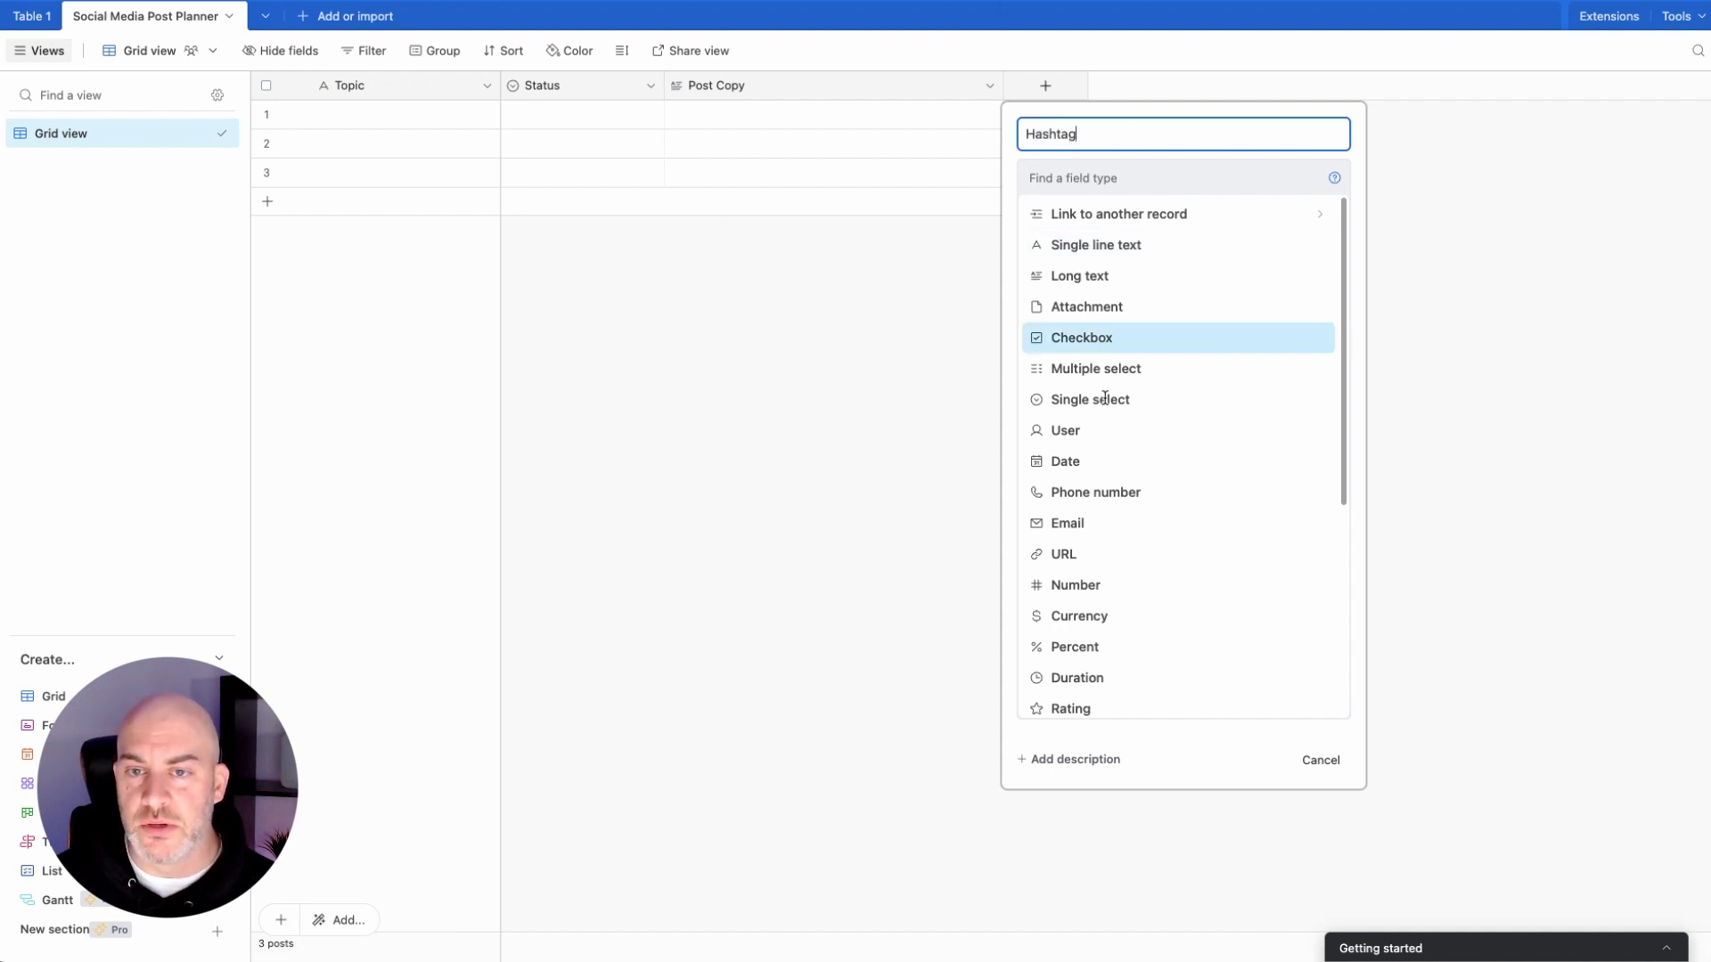
click(1101, 278)
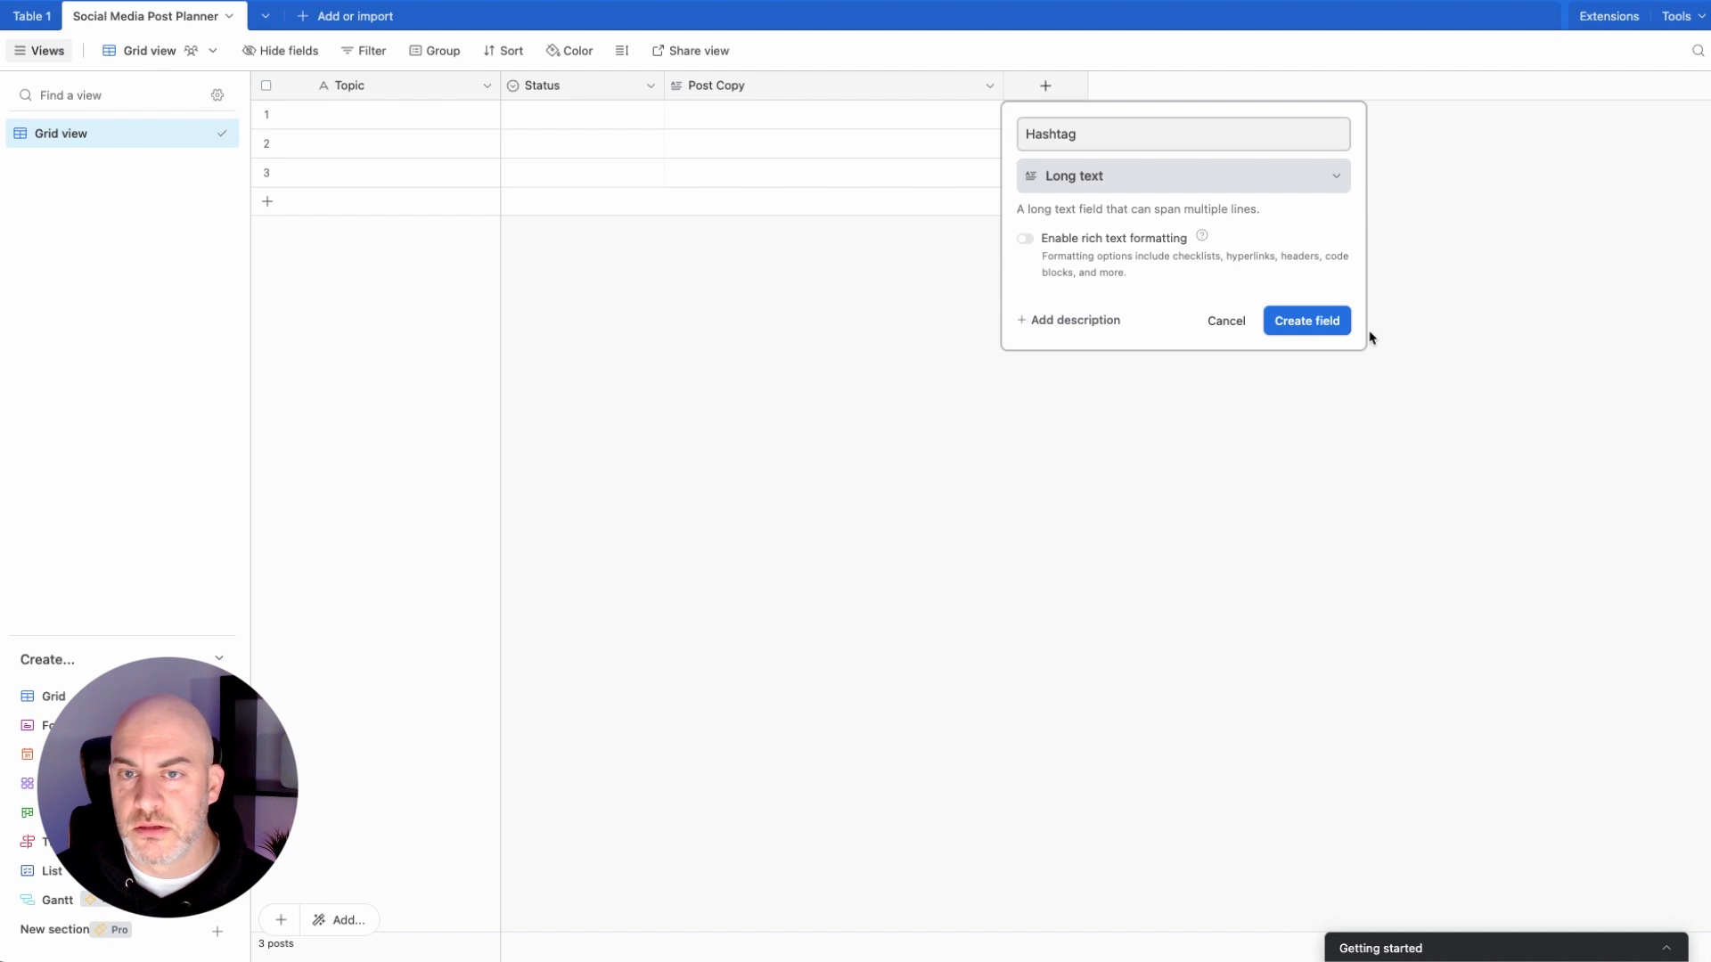
click(1323, 325)
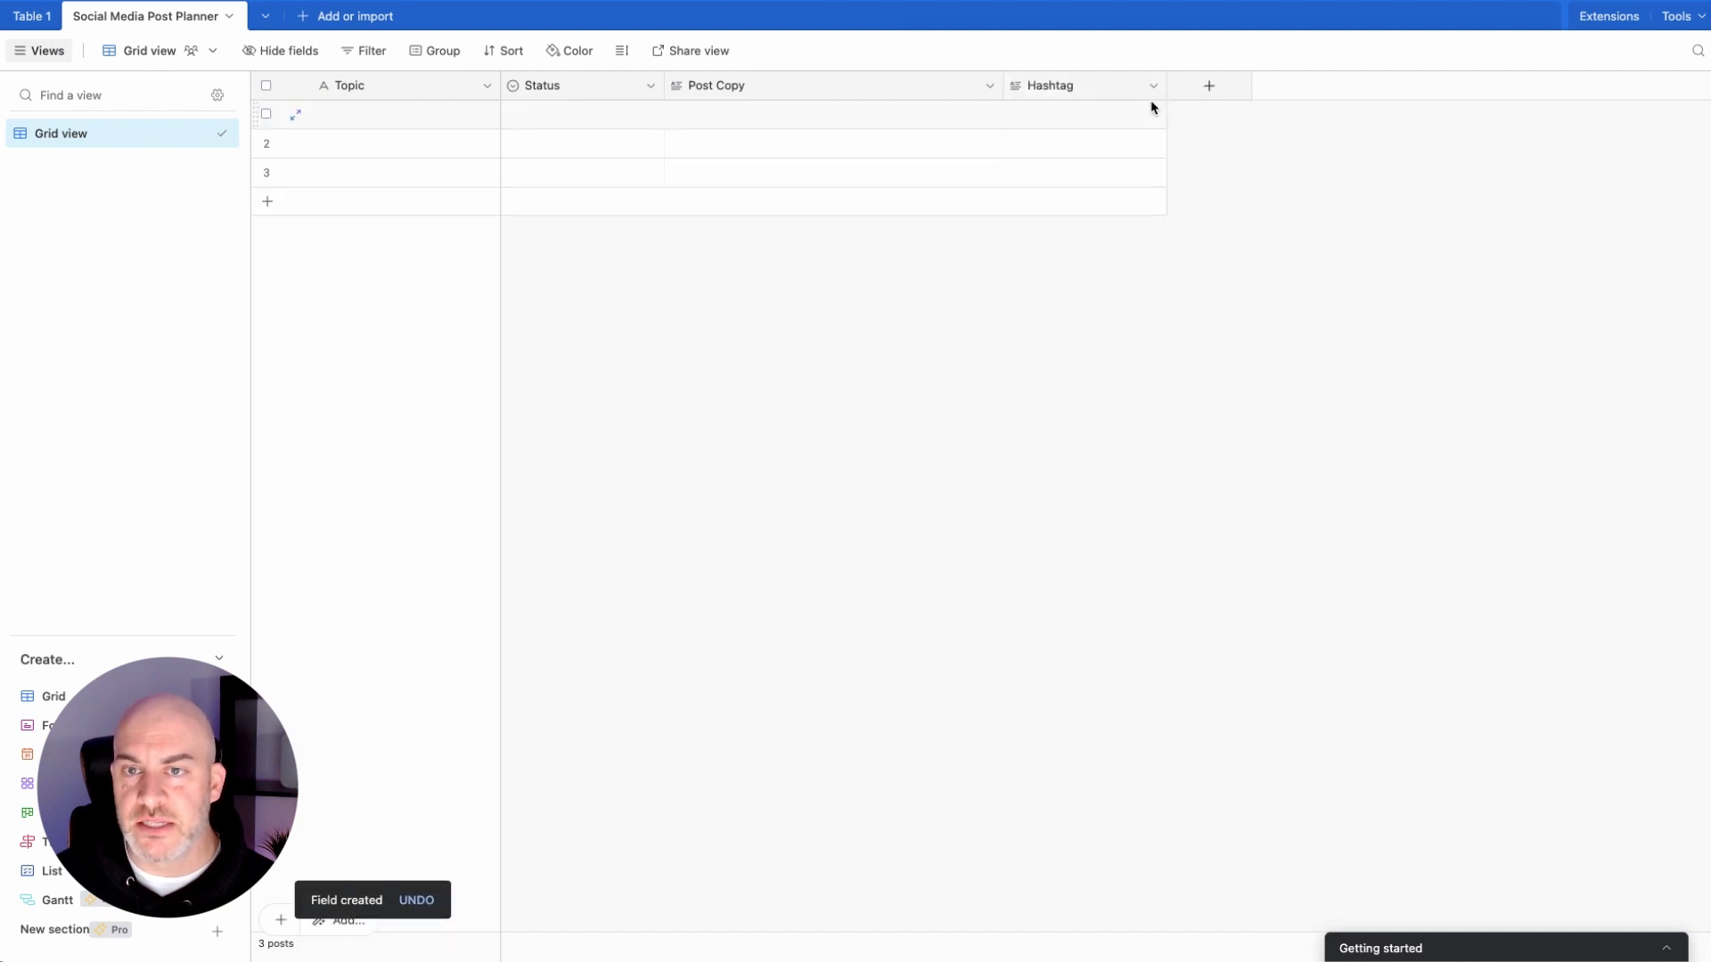
drag(1166, 93, 1173, 91)
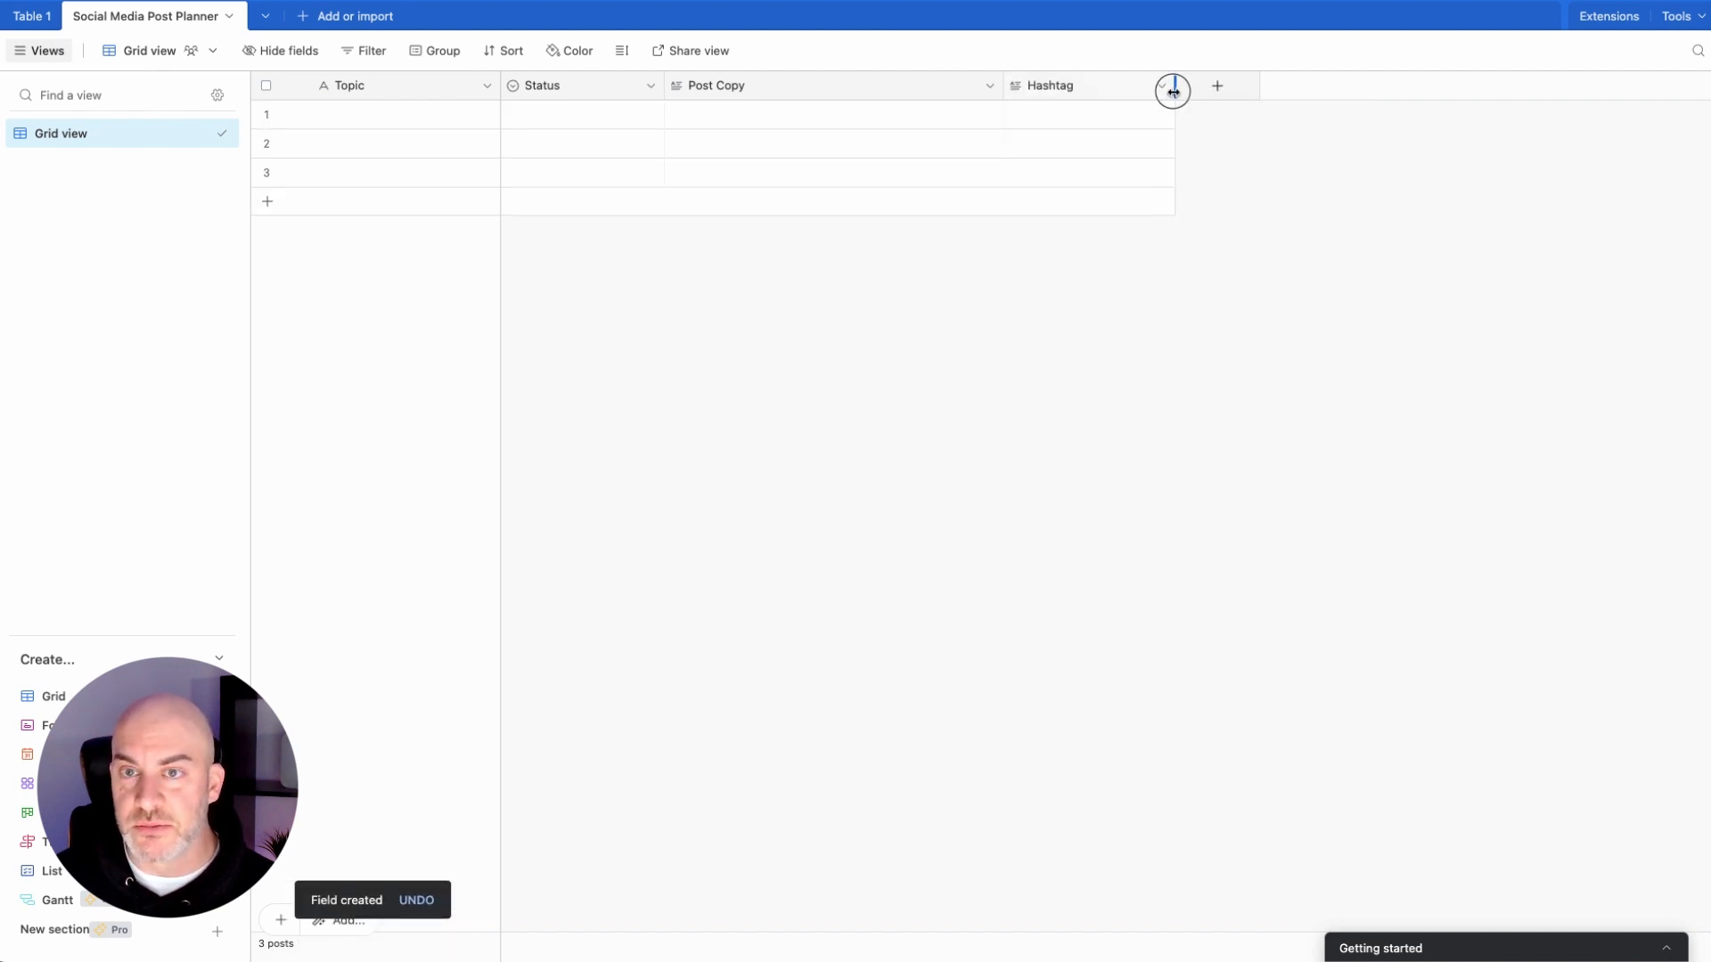
Step: Add an attachment field named Media Files after Hashtag and narrow its column slightly
click(1217, 85)
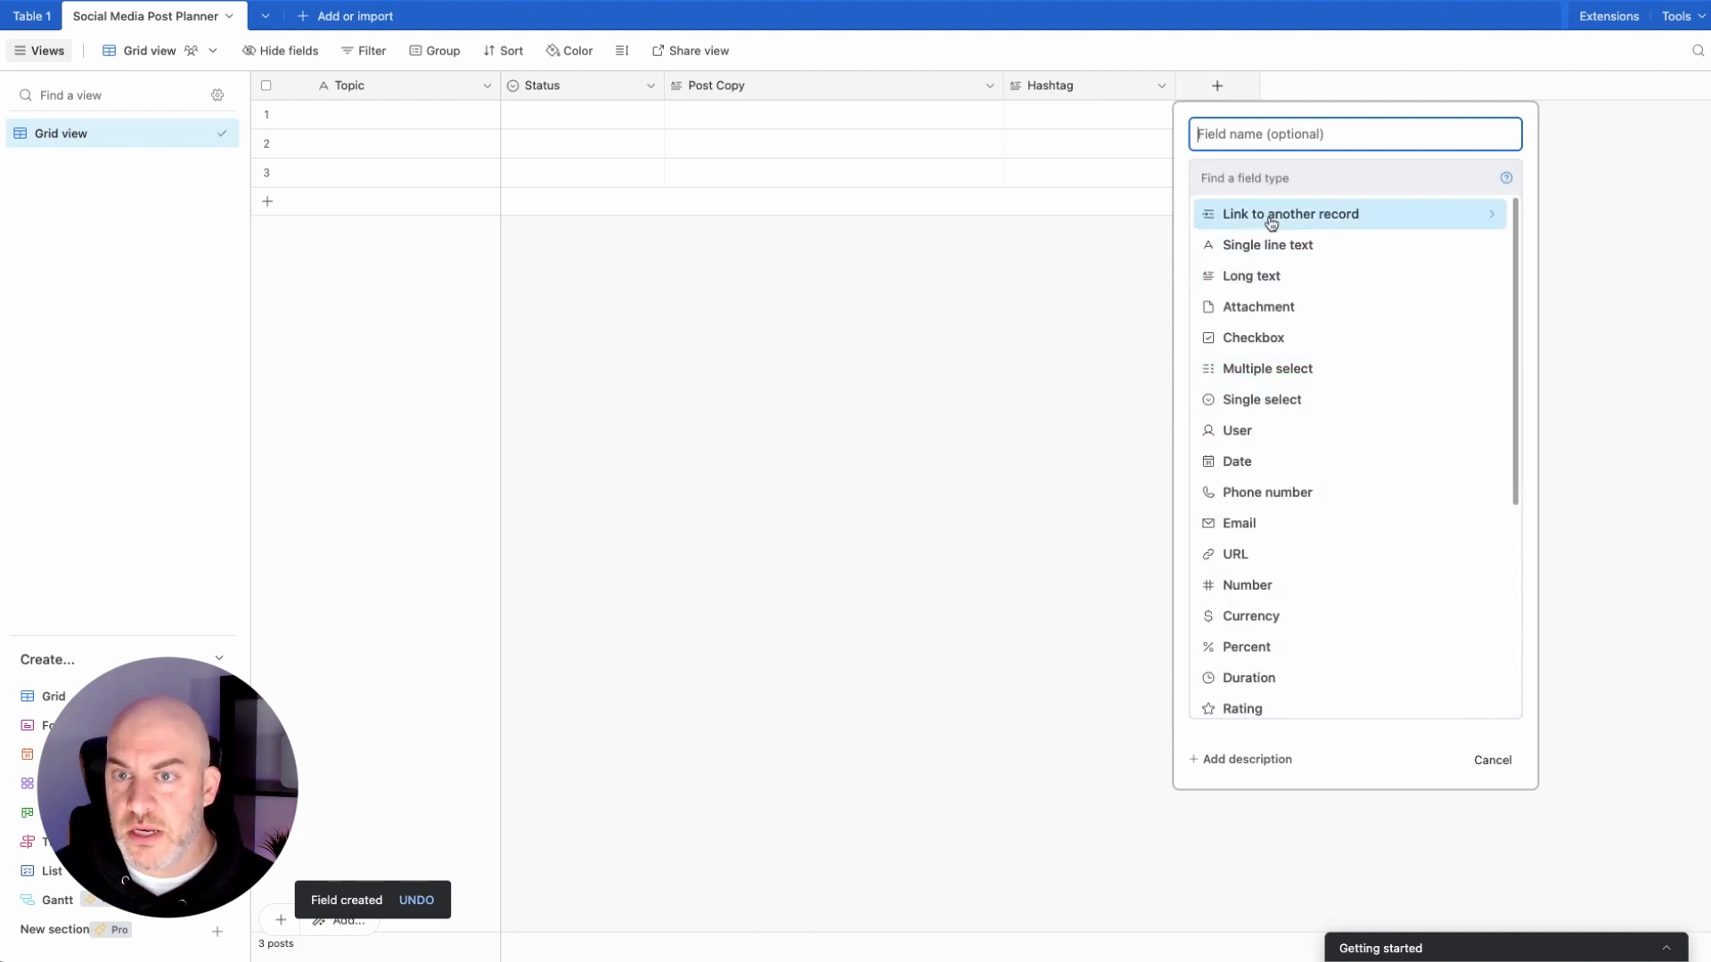
text(Media)
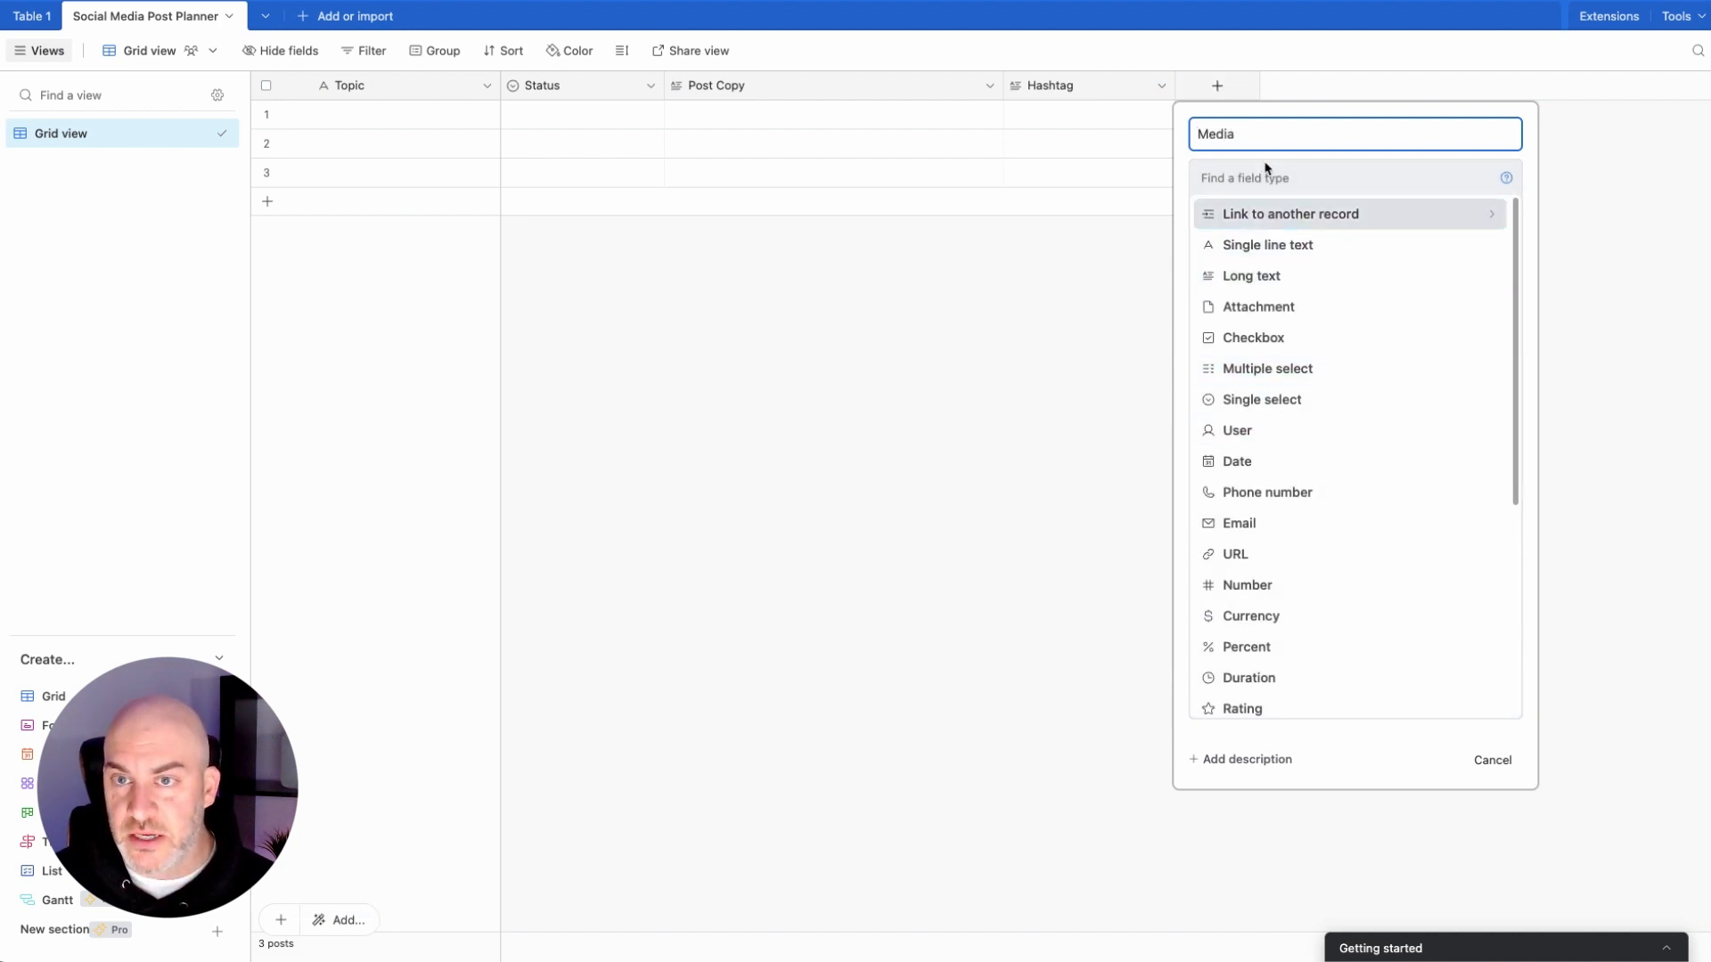
text( Files)
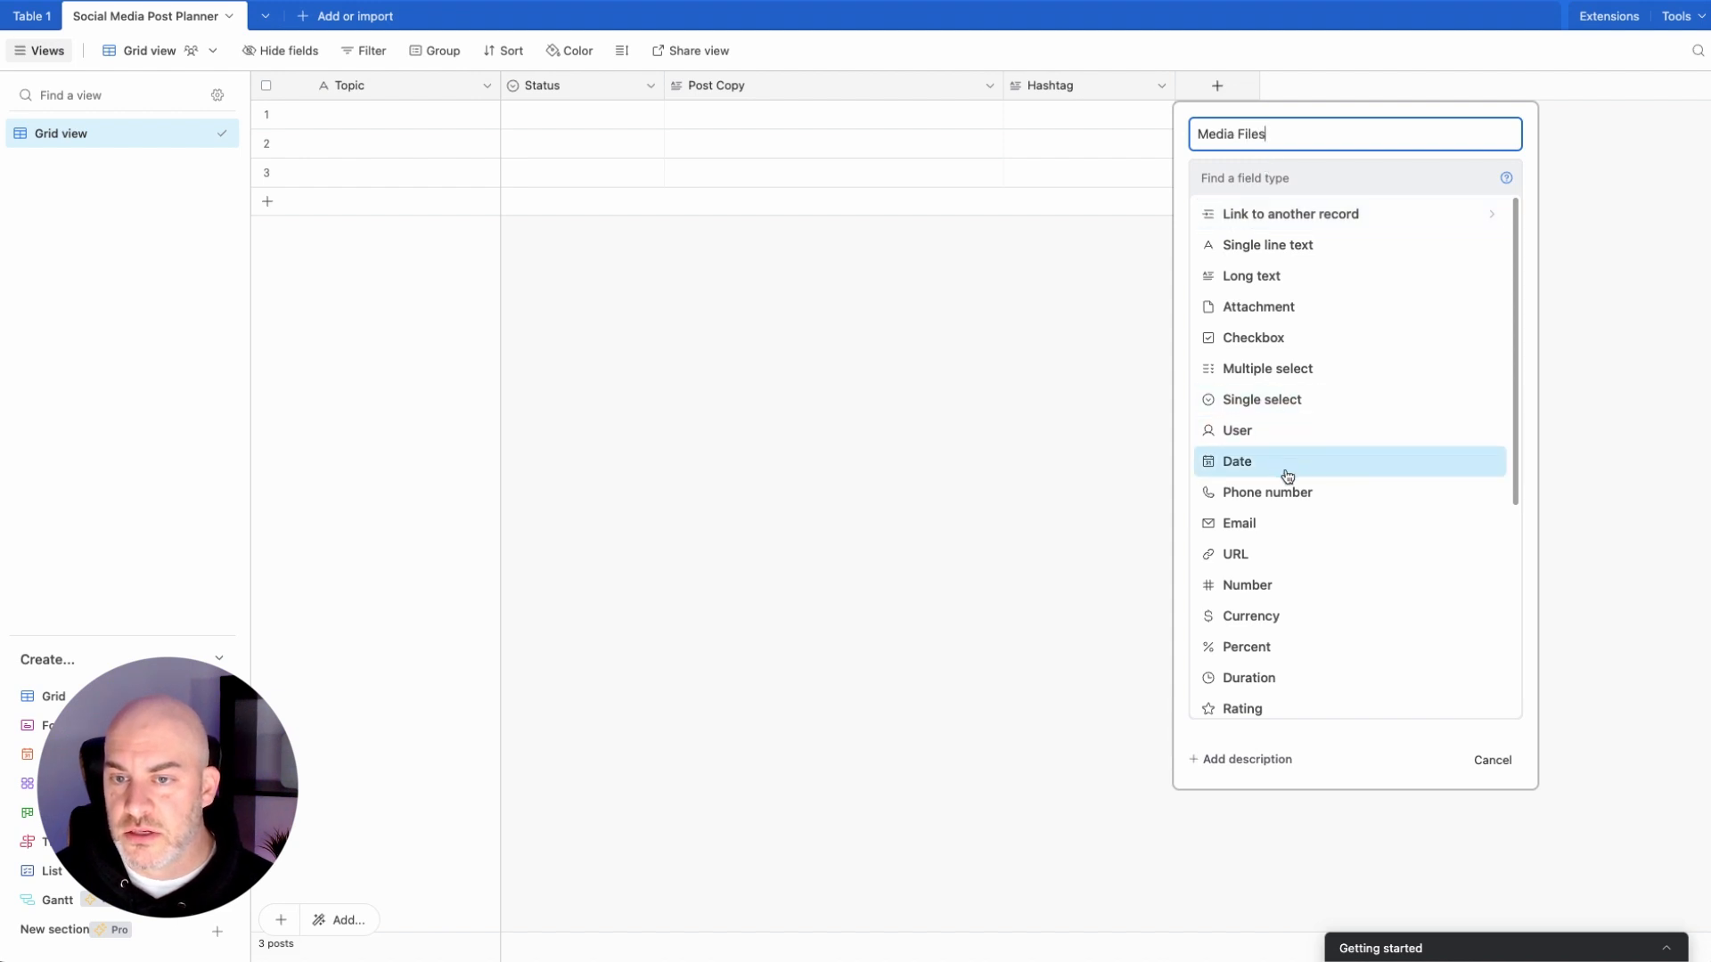
scroll(1288, 476, down, 5)
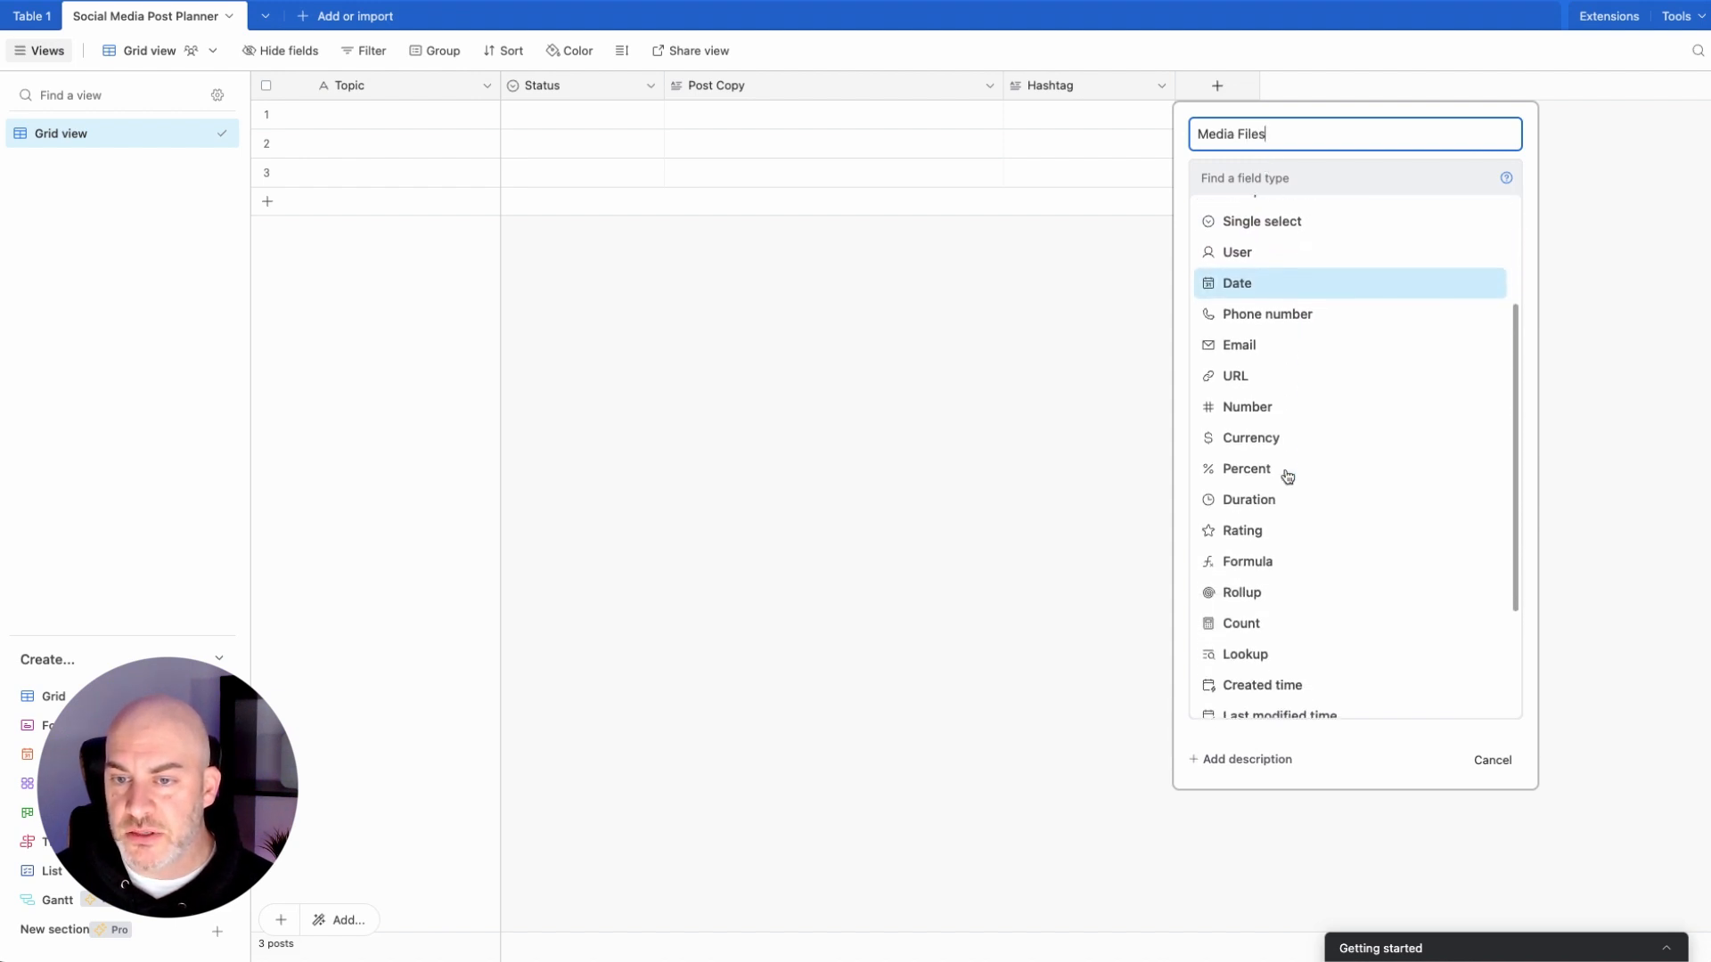
scroll(1288, 476, up, 5)
click(1274, 306)
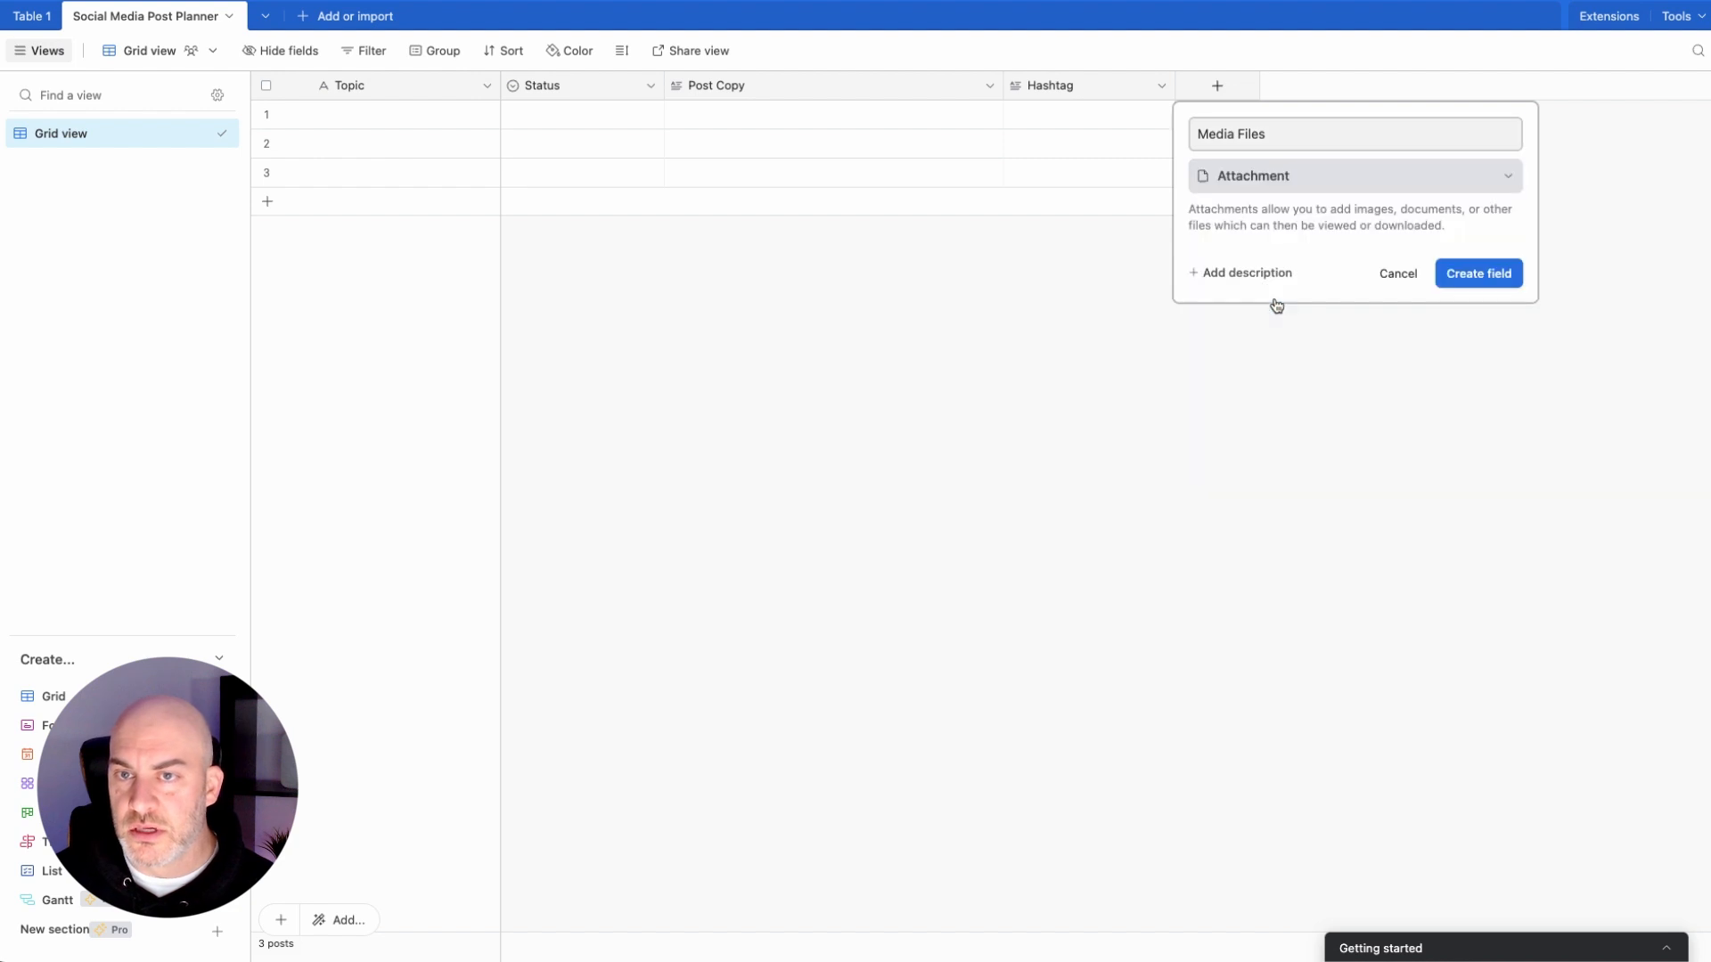
click(1488, 283)
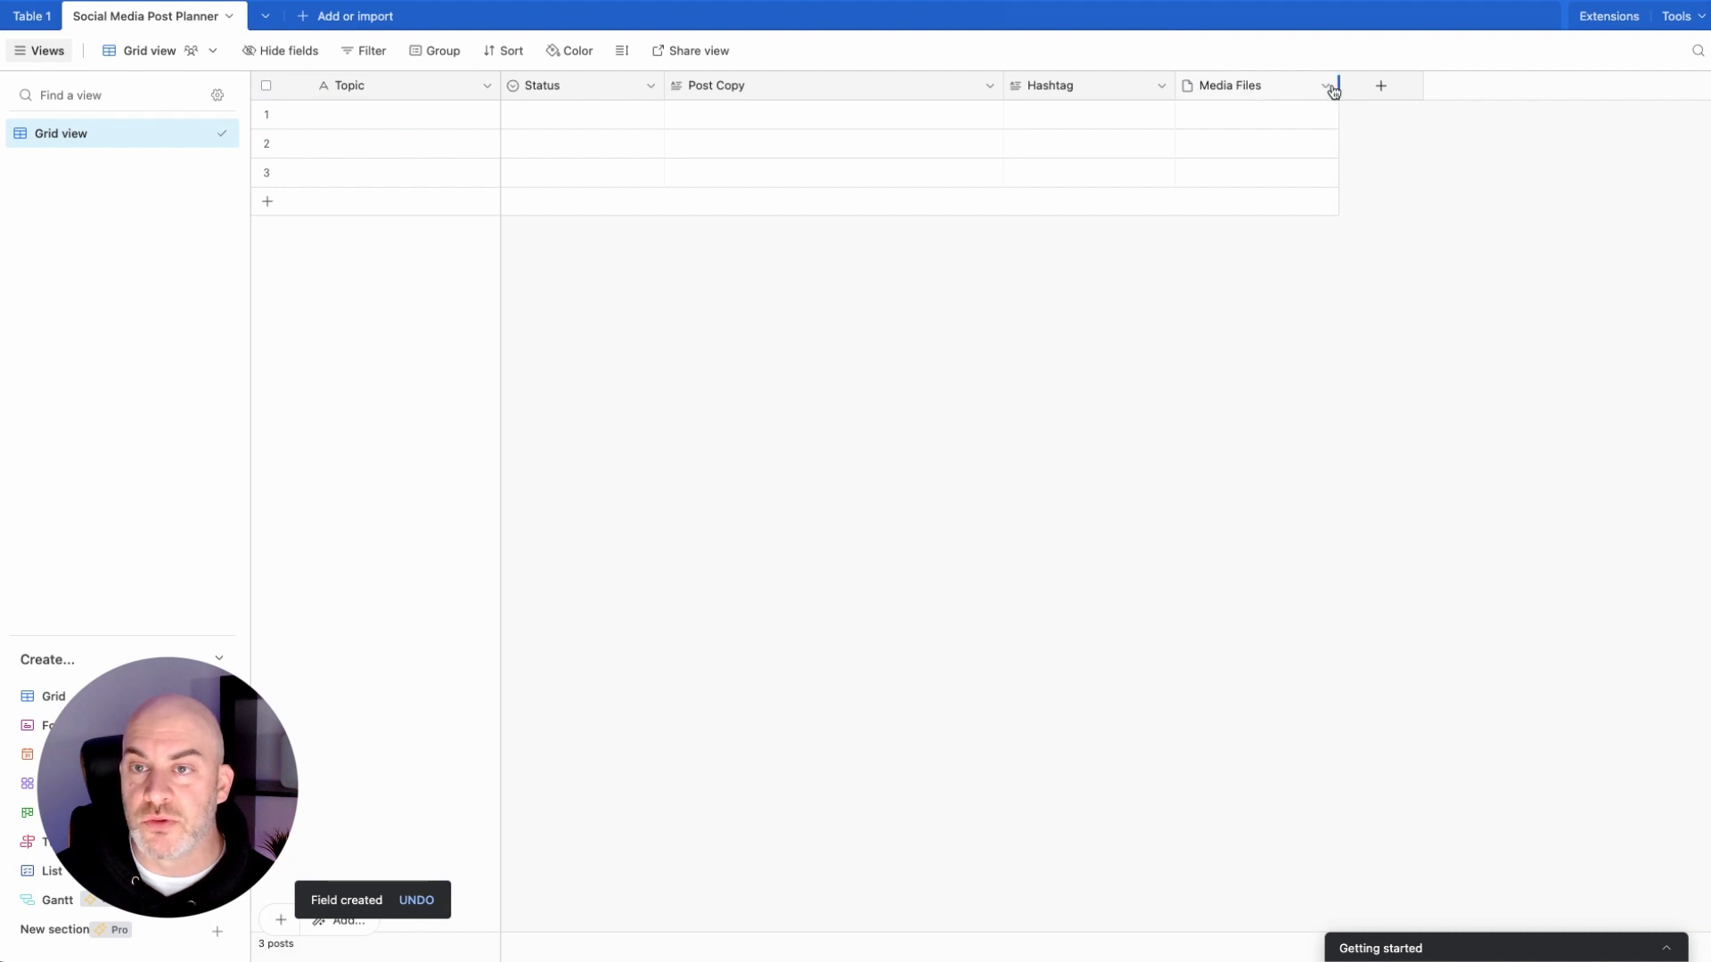
drag(1338, 85, 1303, 86)
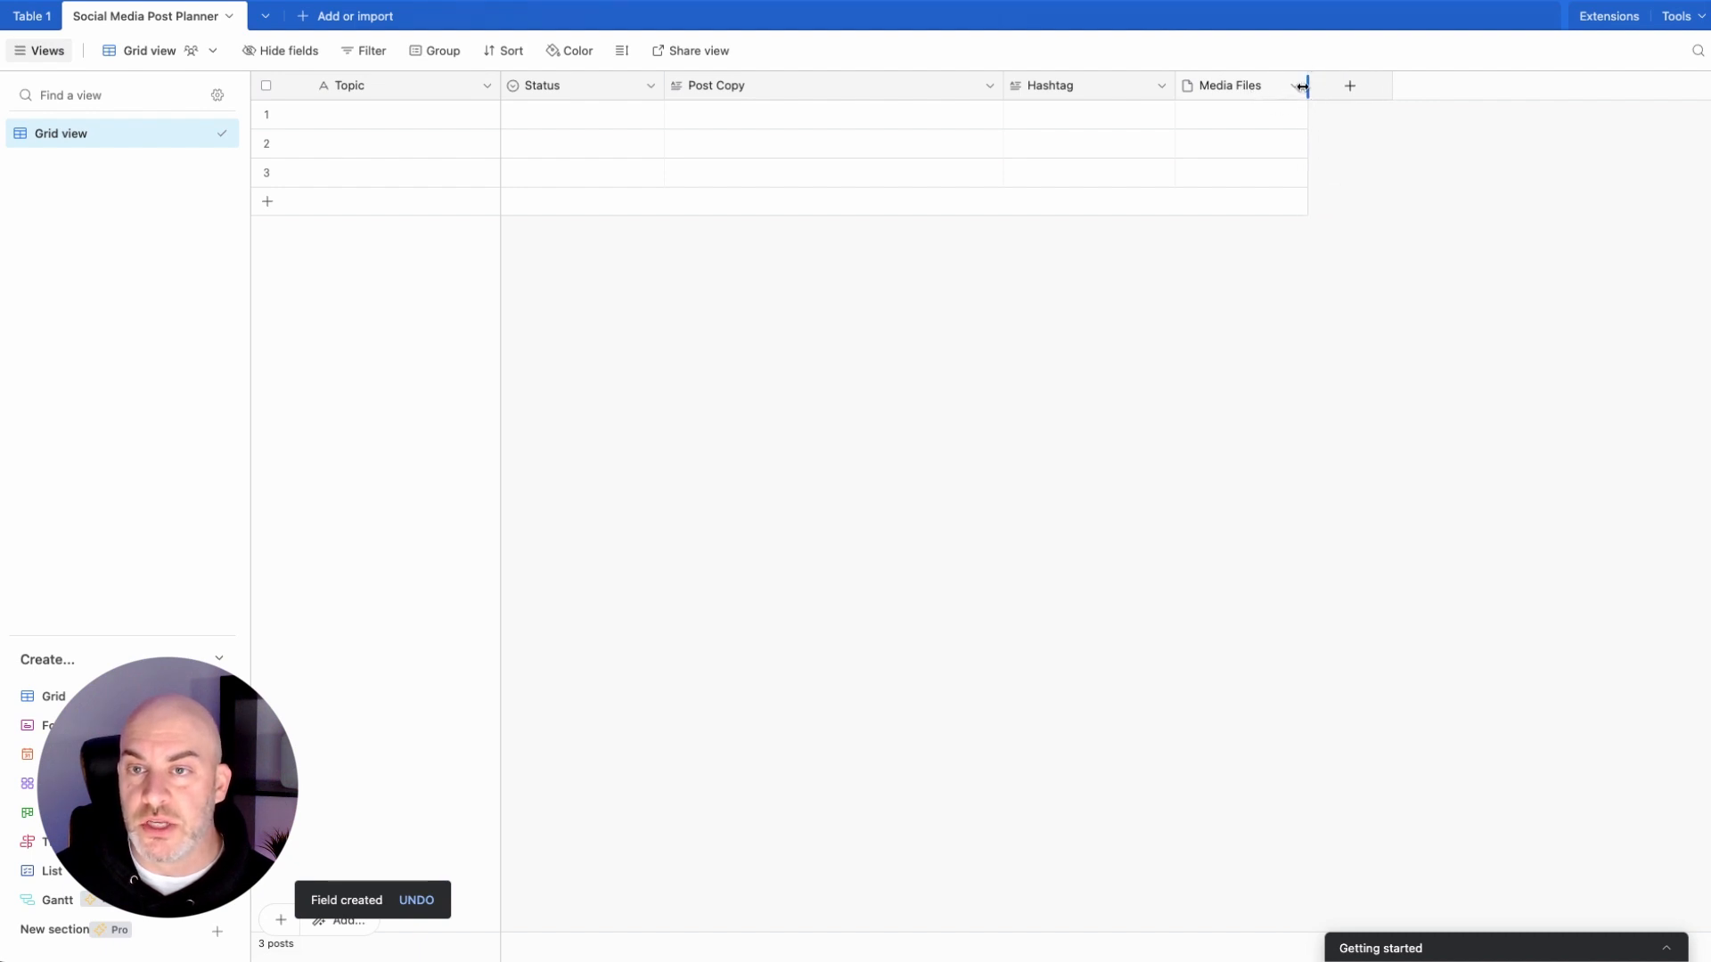
Step: Add a date field named Published Date with the local date format and narrow its column to fit the name
click(1351, 87)
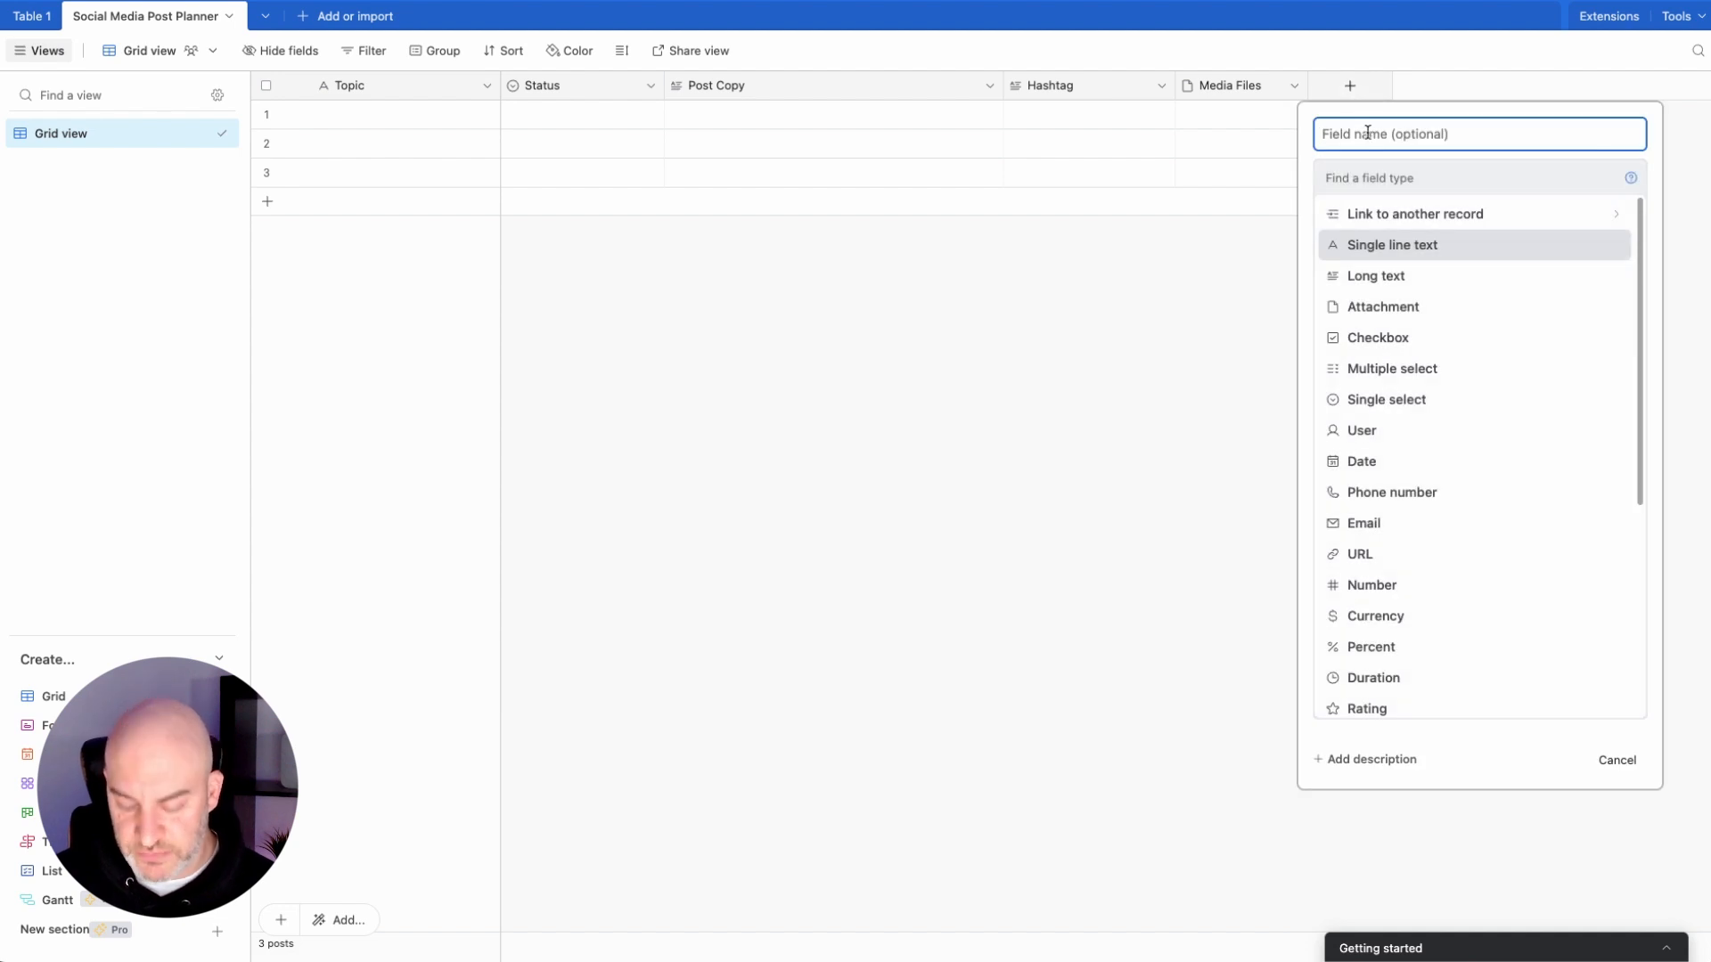
text(Published Date)
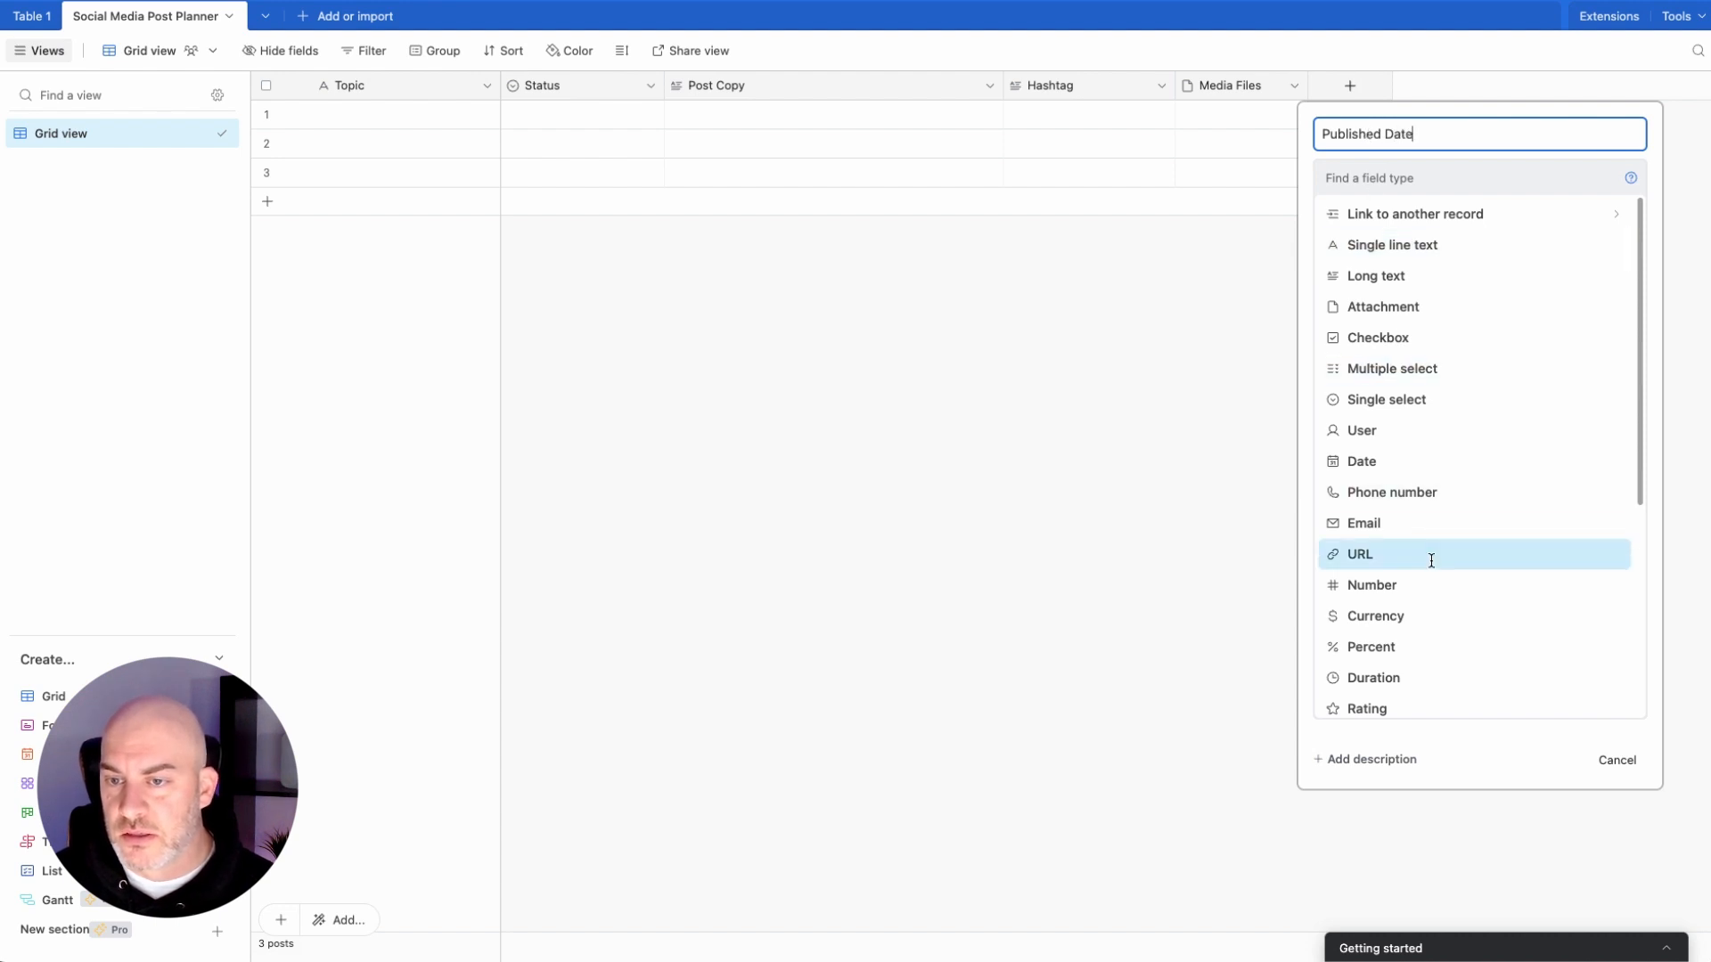
scroll(1432, 567, down, 3)
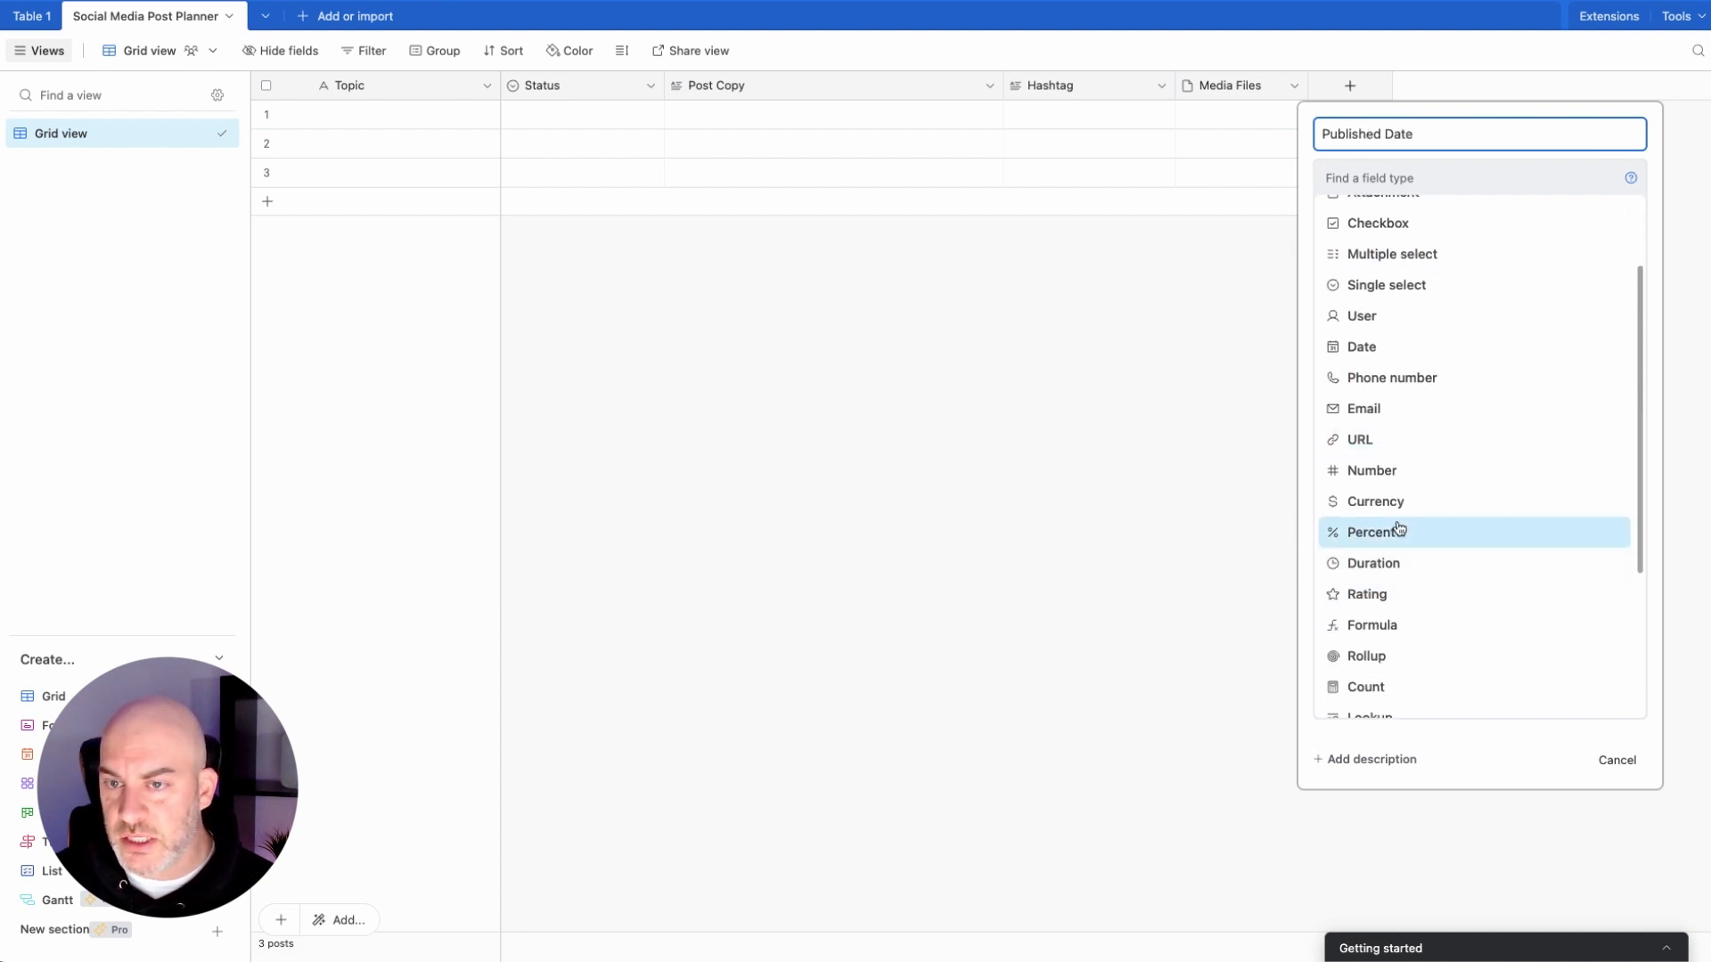
scroll(1398, 499, up, 2)
click(1370, 439)
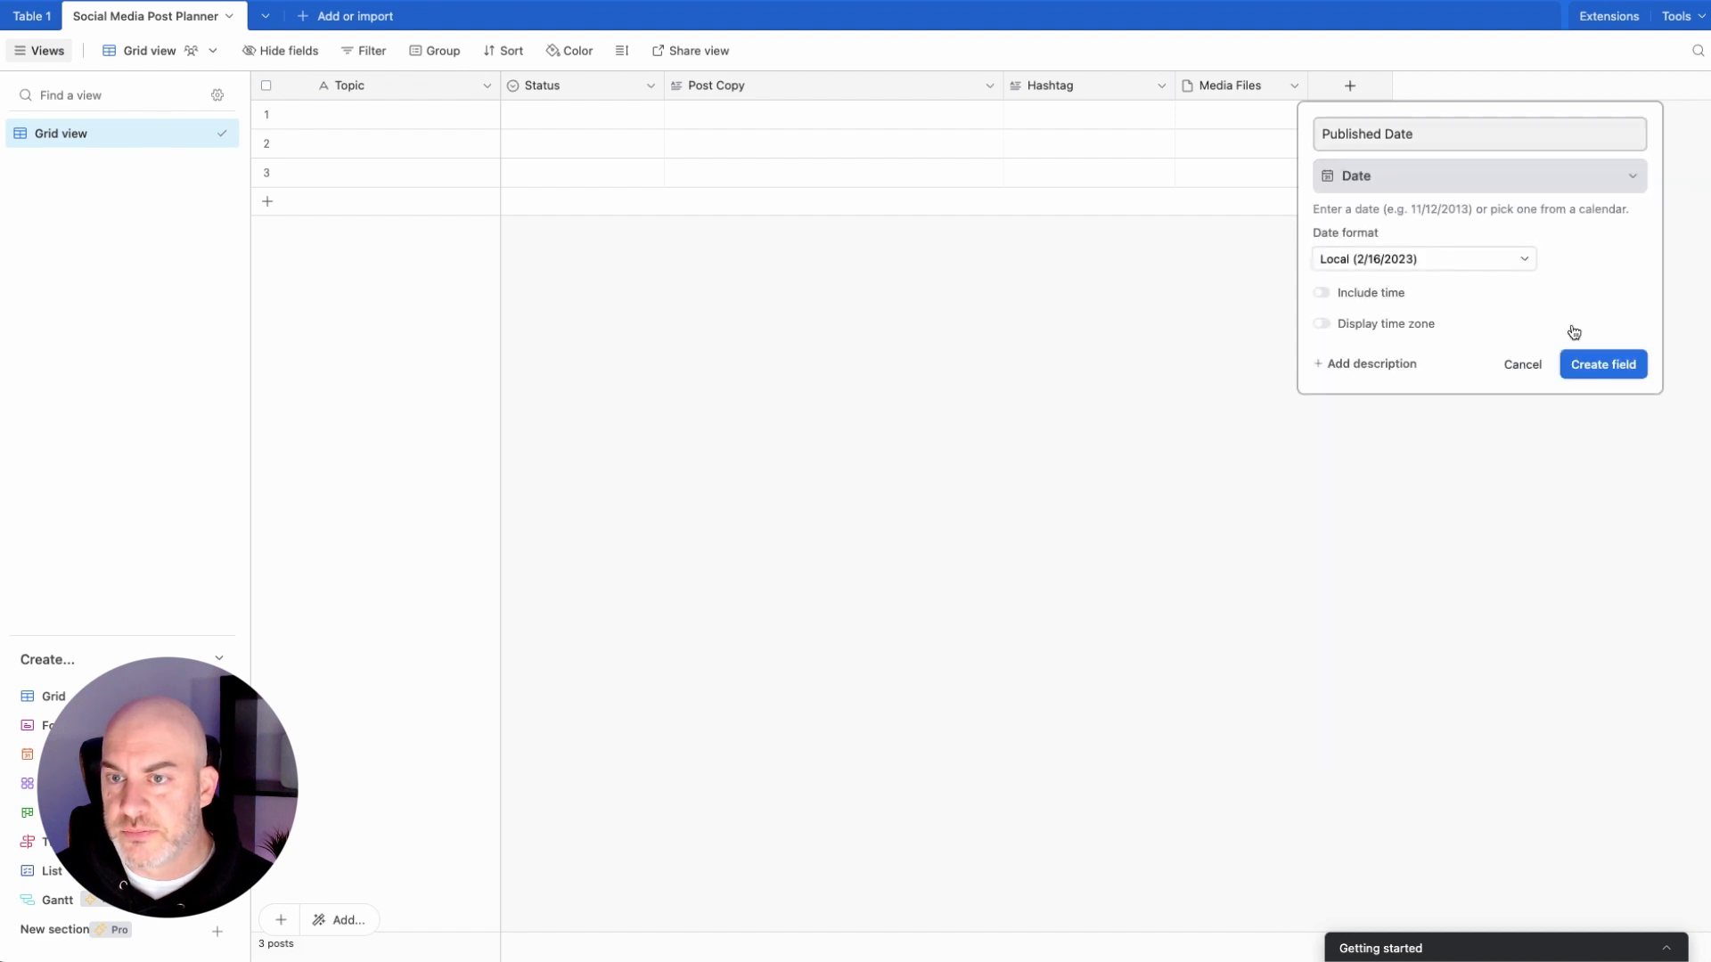
click(1601, 361)
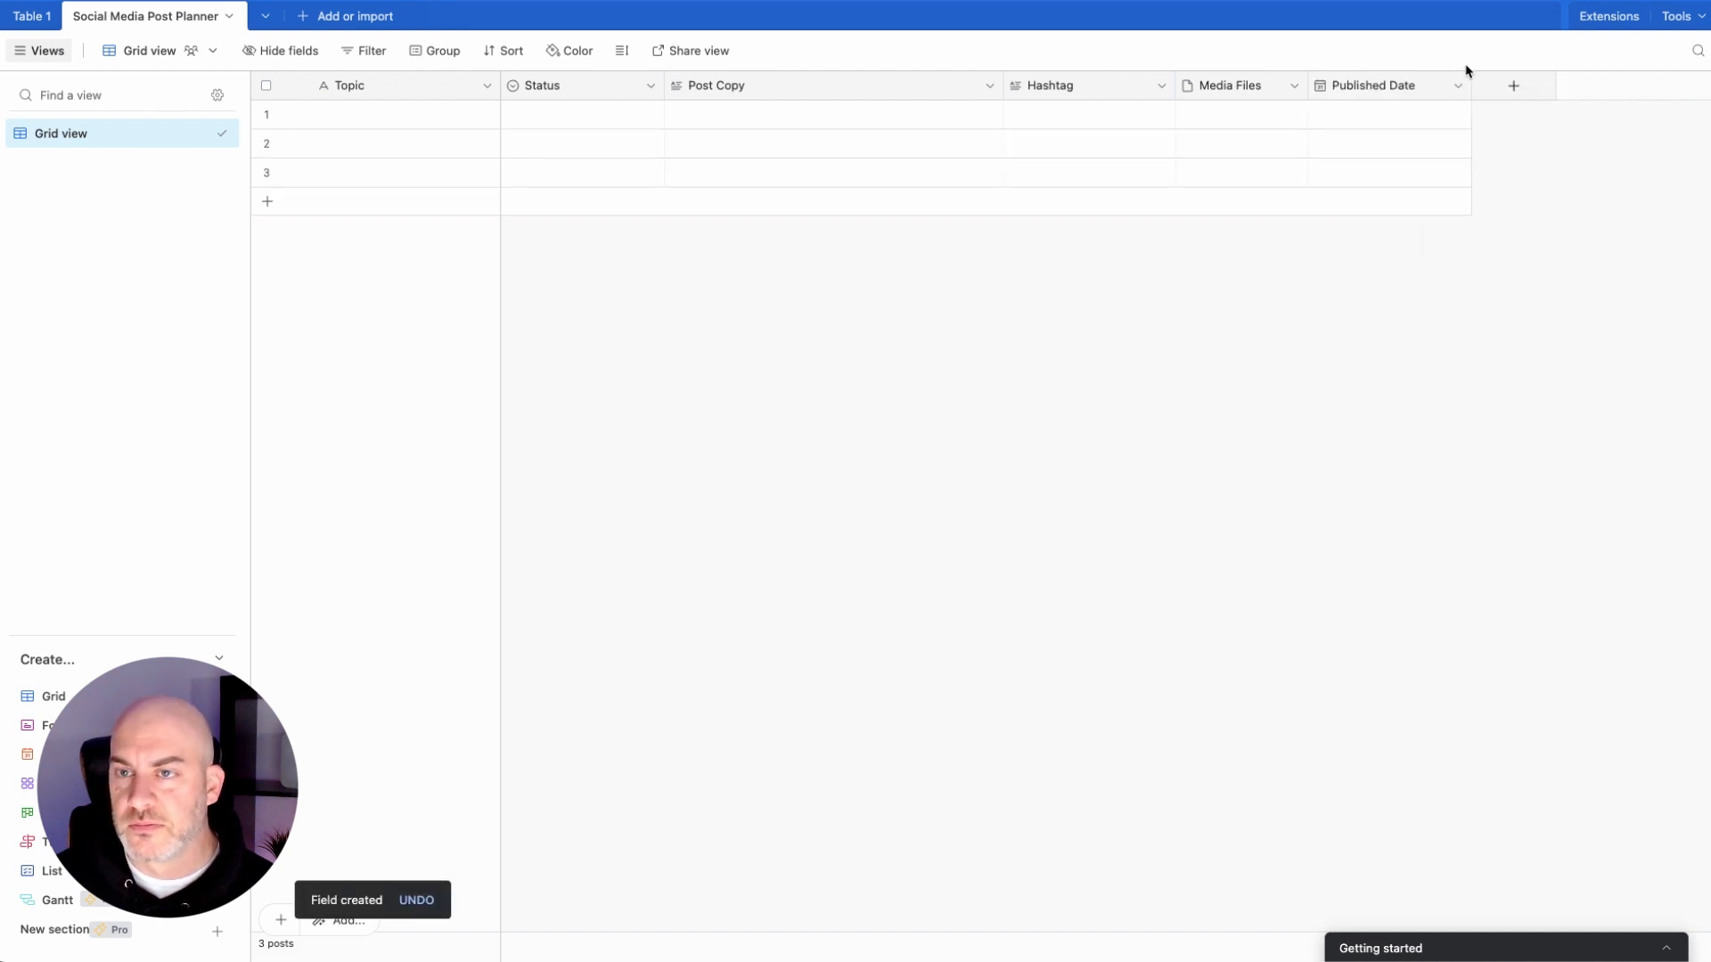
drag(1470, 82, 1438, 82)
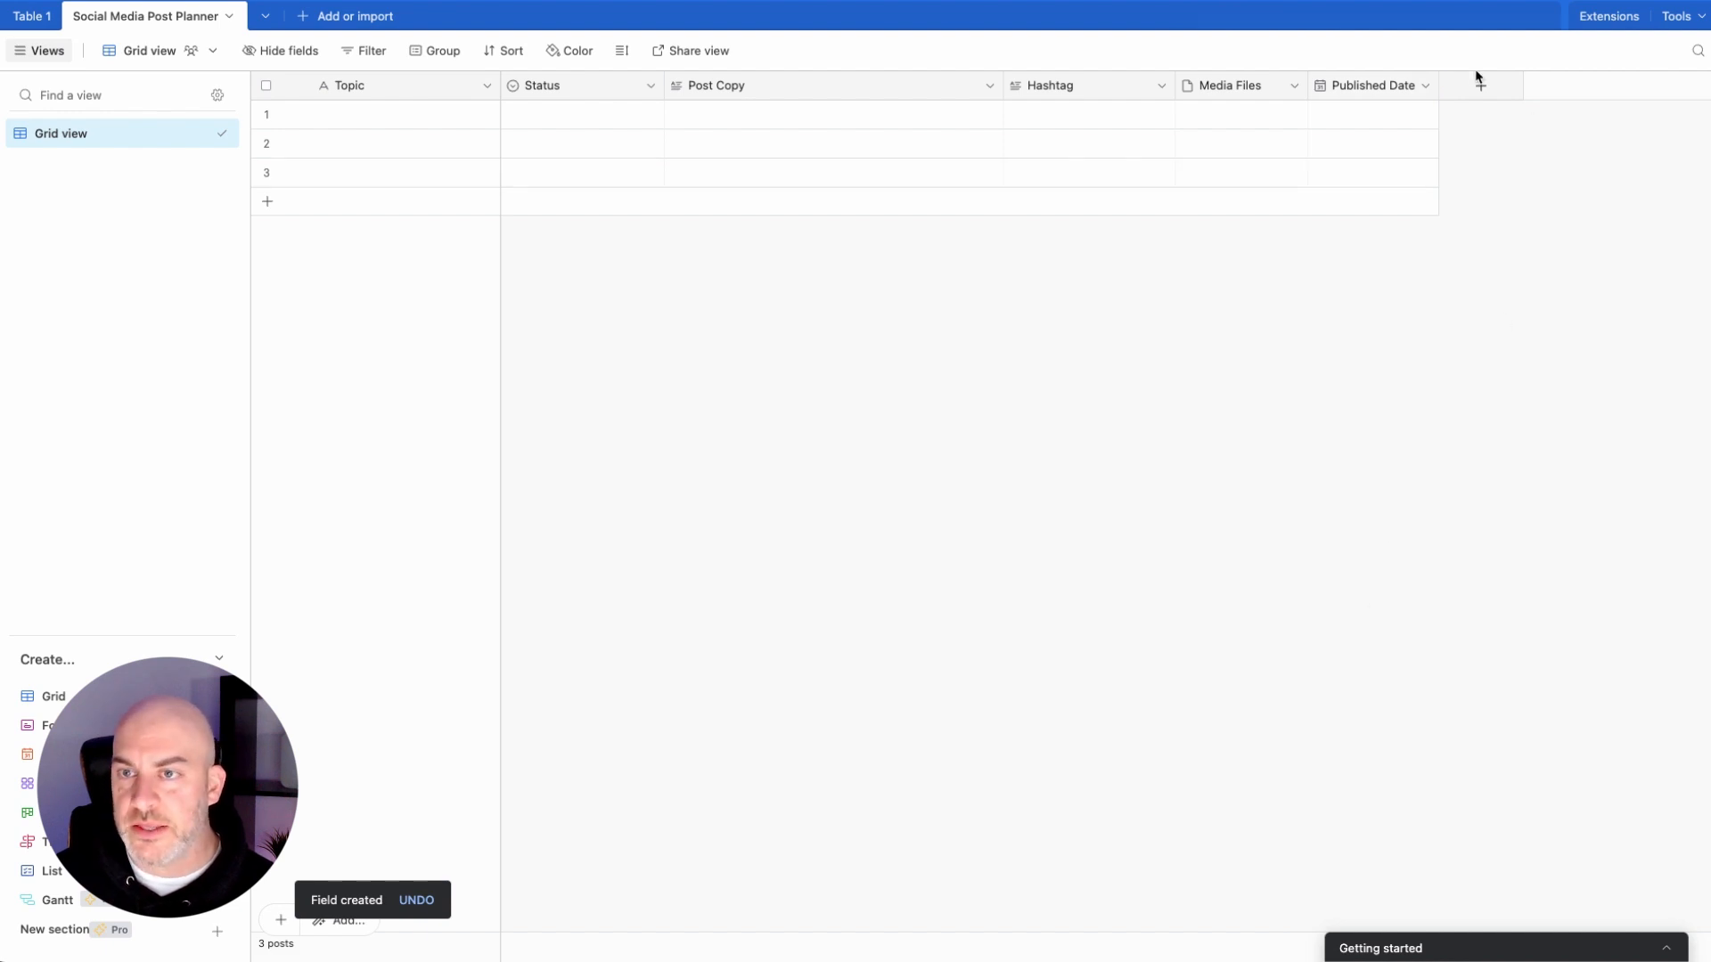
Step: Add a checkbox field named YouTube after Published Date and narrow its column slightly
click(1480, 86)
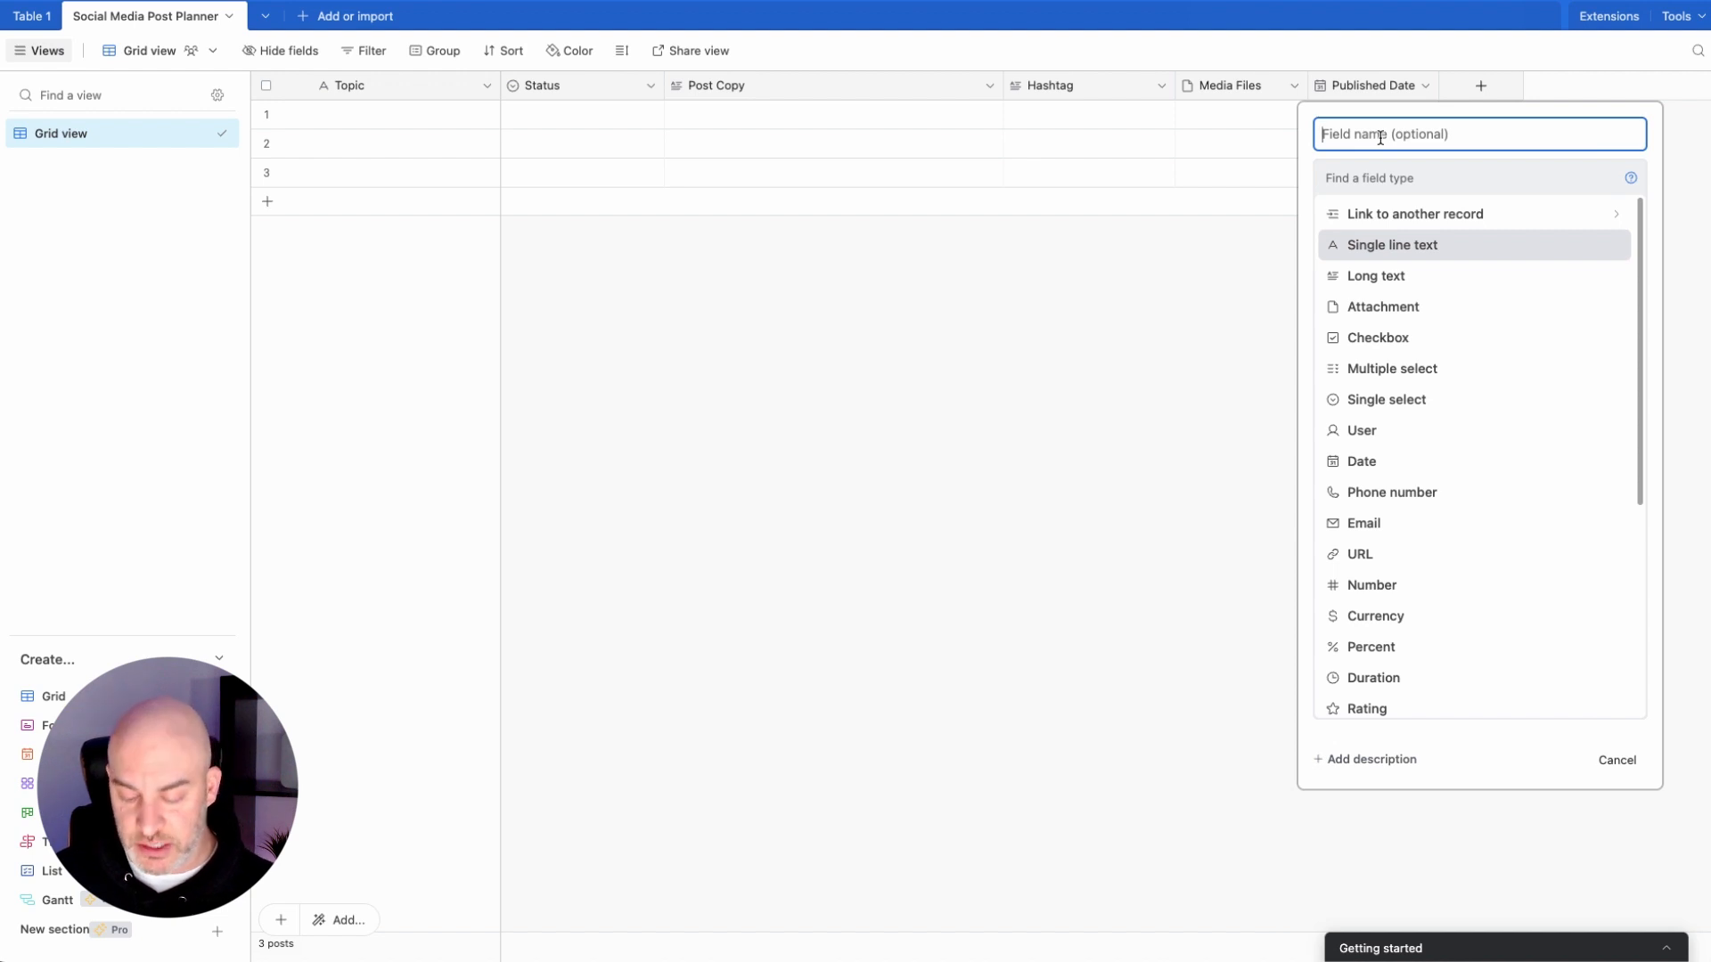
text(Po)
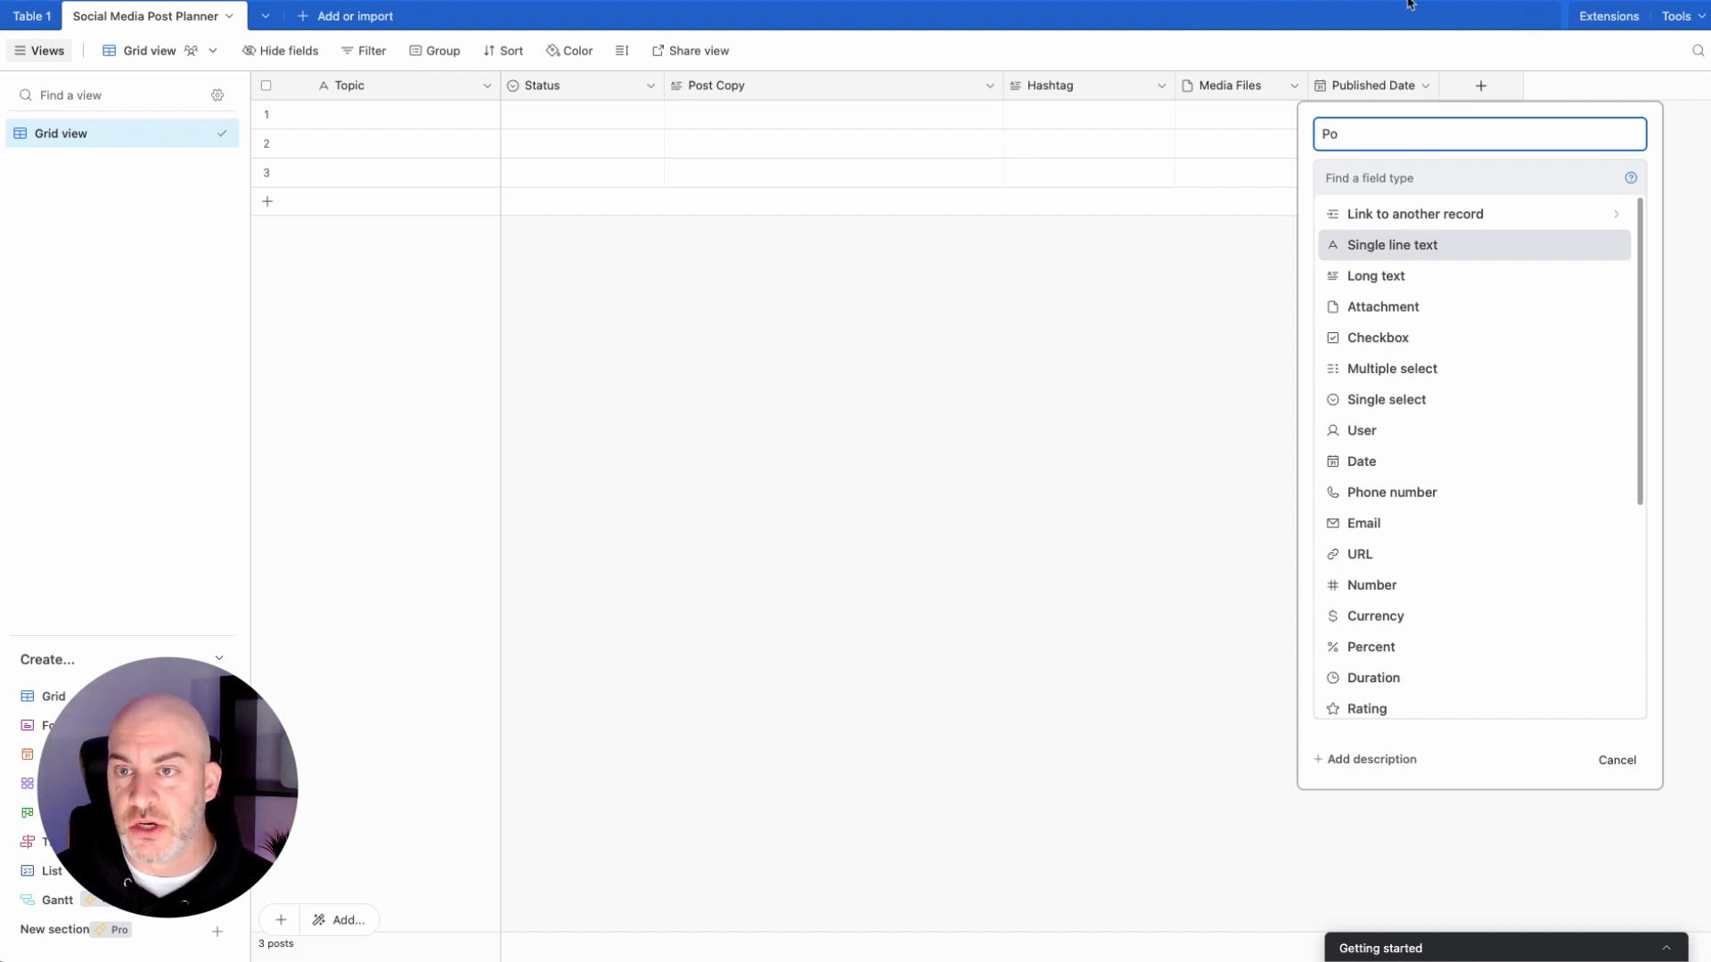
key(BackSpace)
key(BackSpace)
text(YouTube)
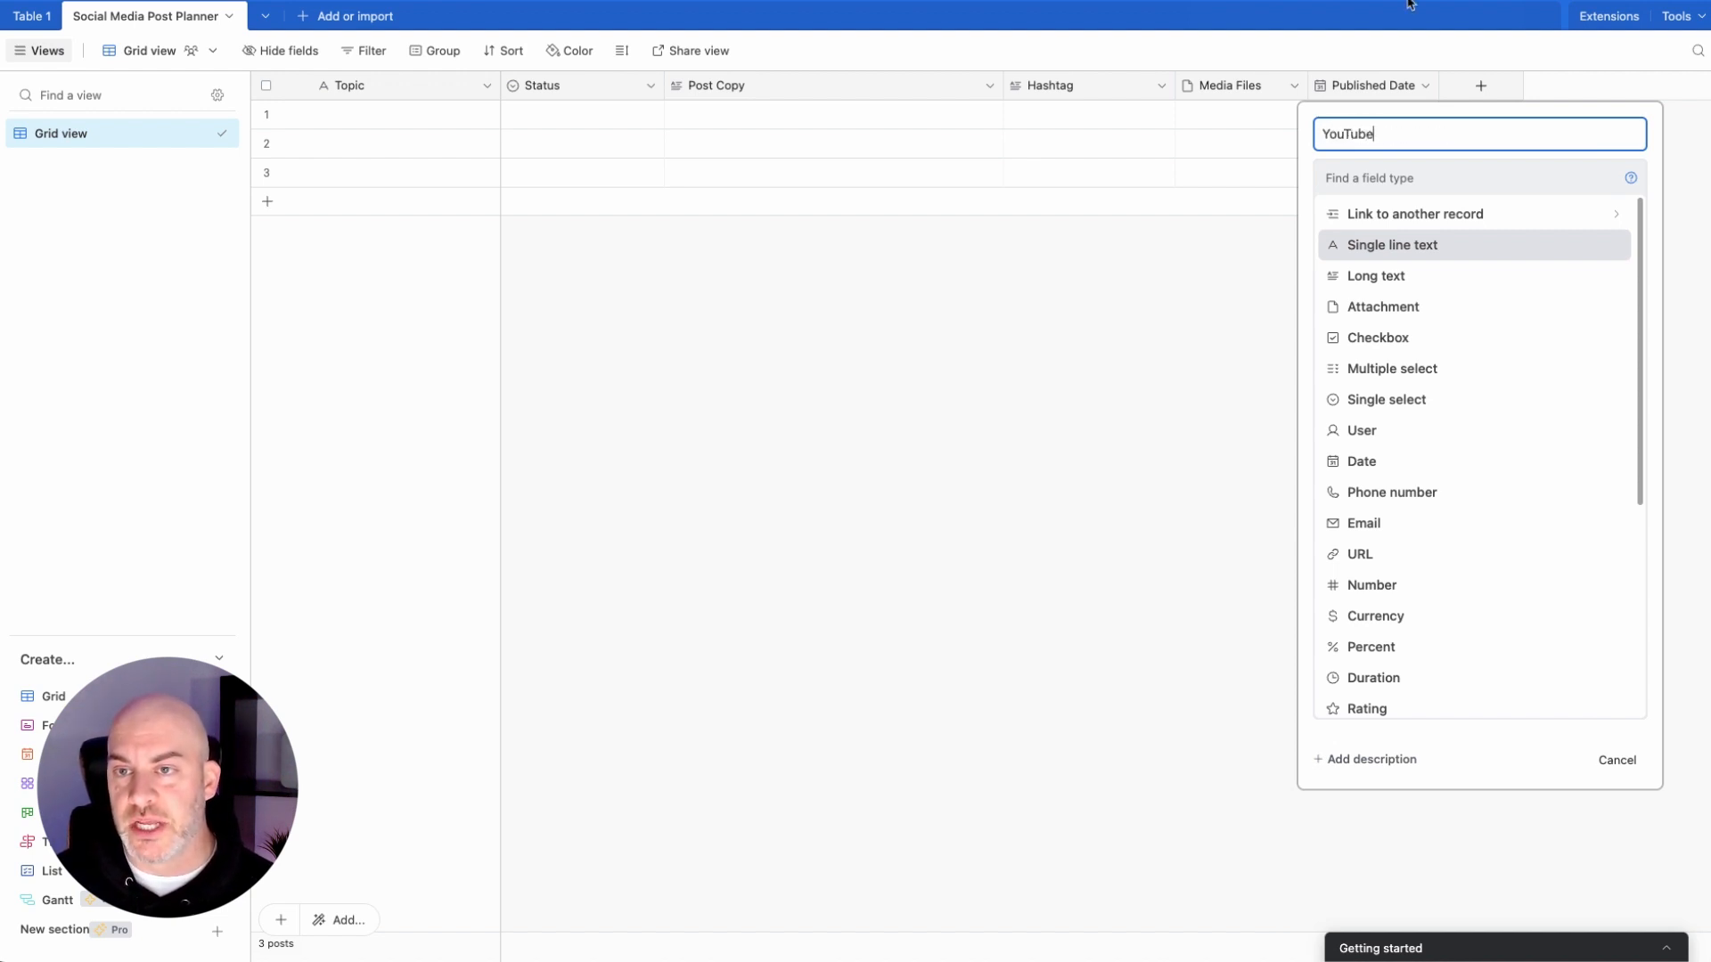
click(1364, 337)
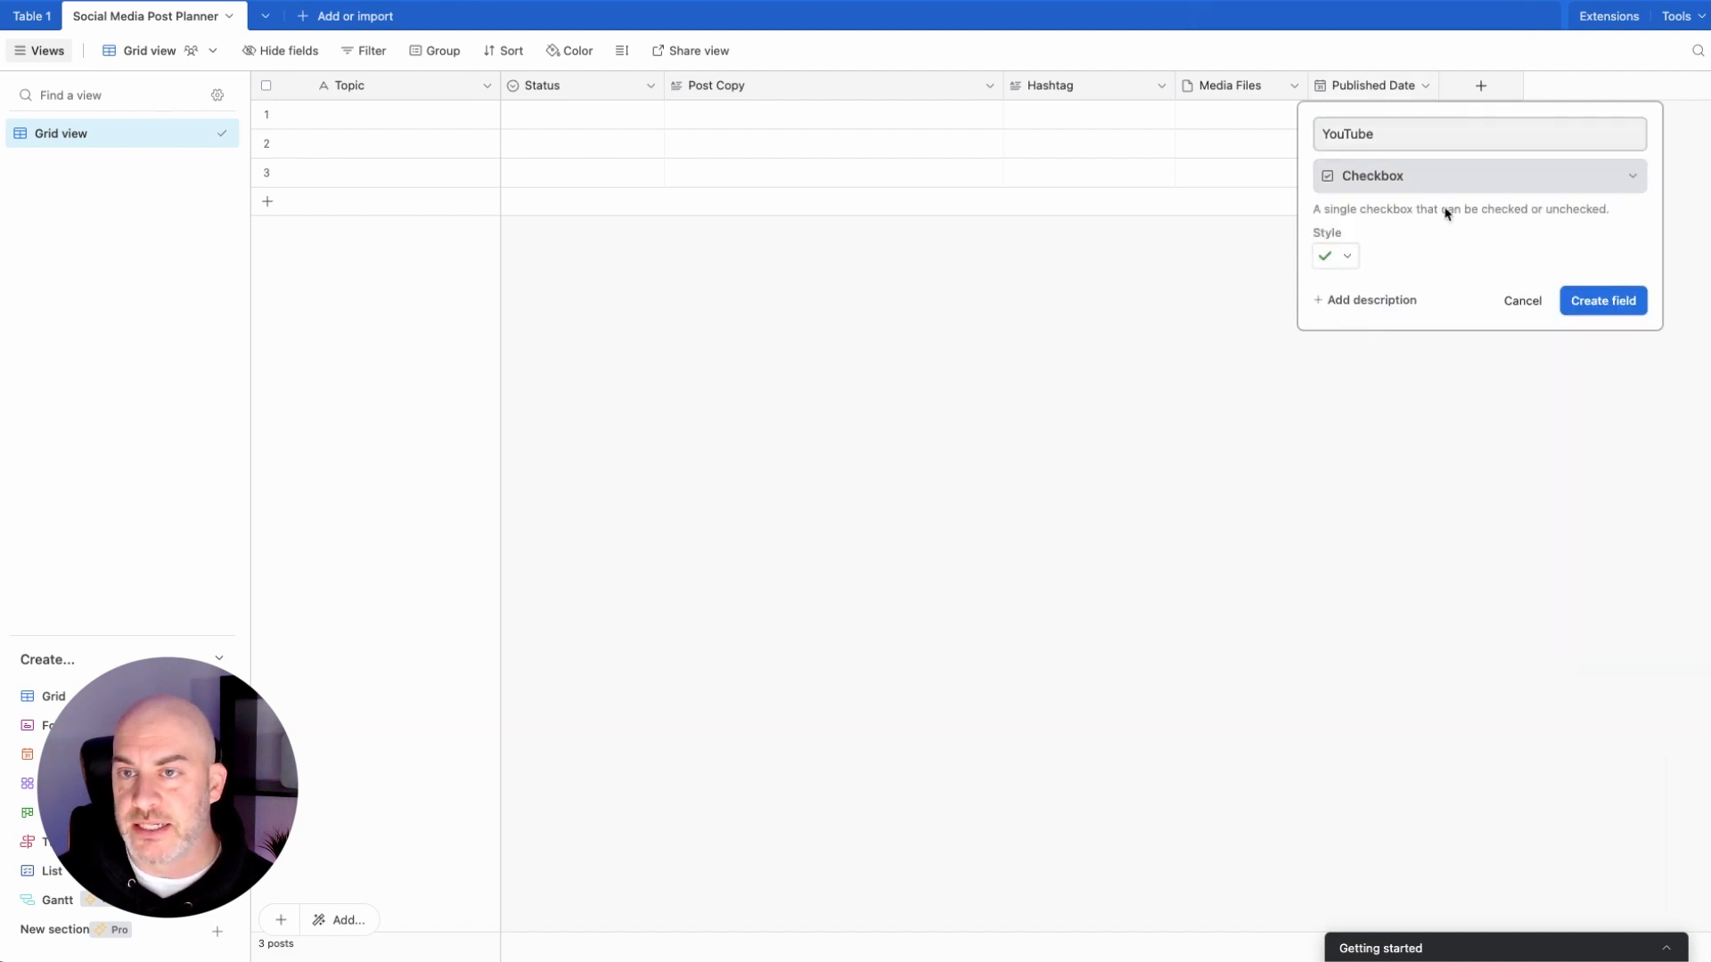
click(1591, 300)
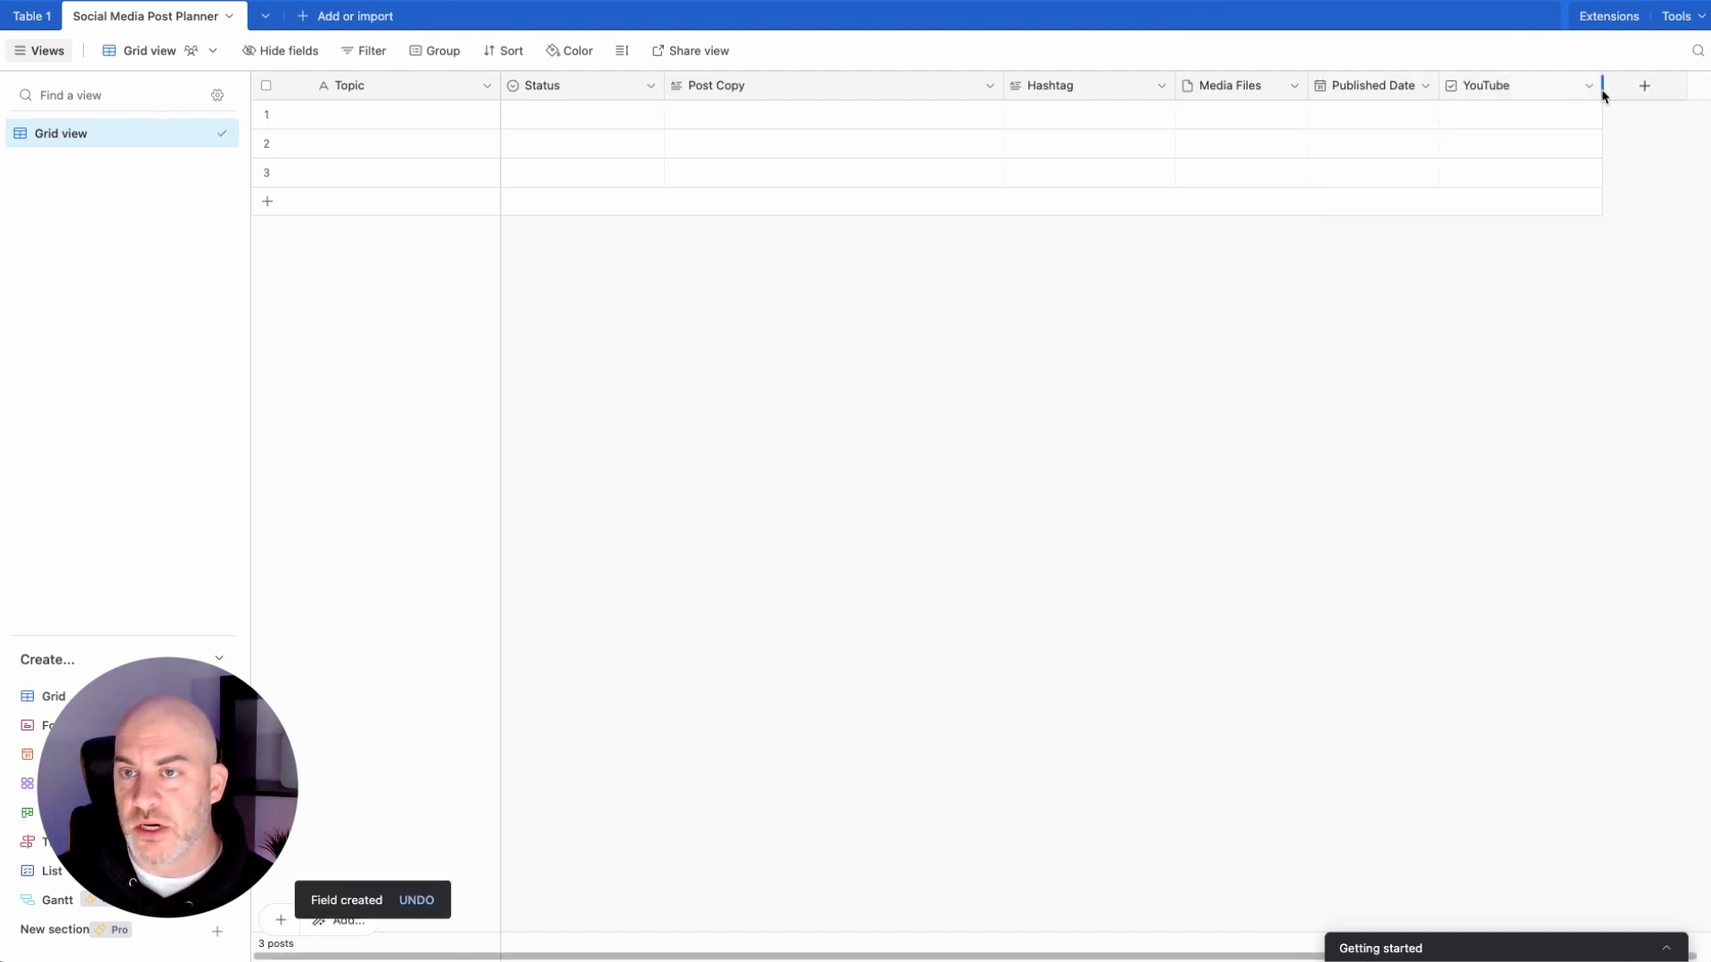
drag(1593, 87, 1565, 87)
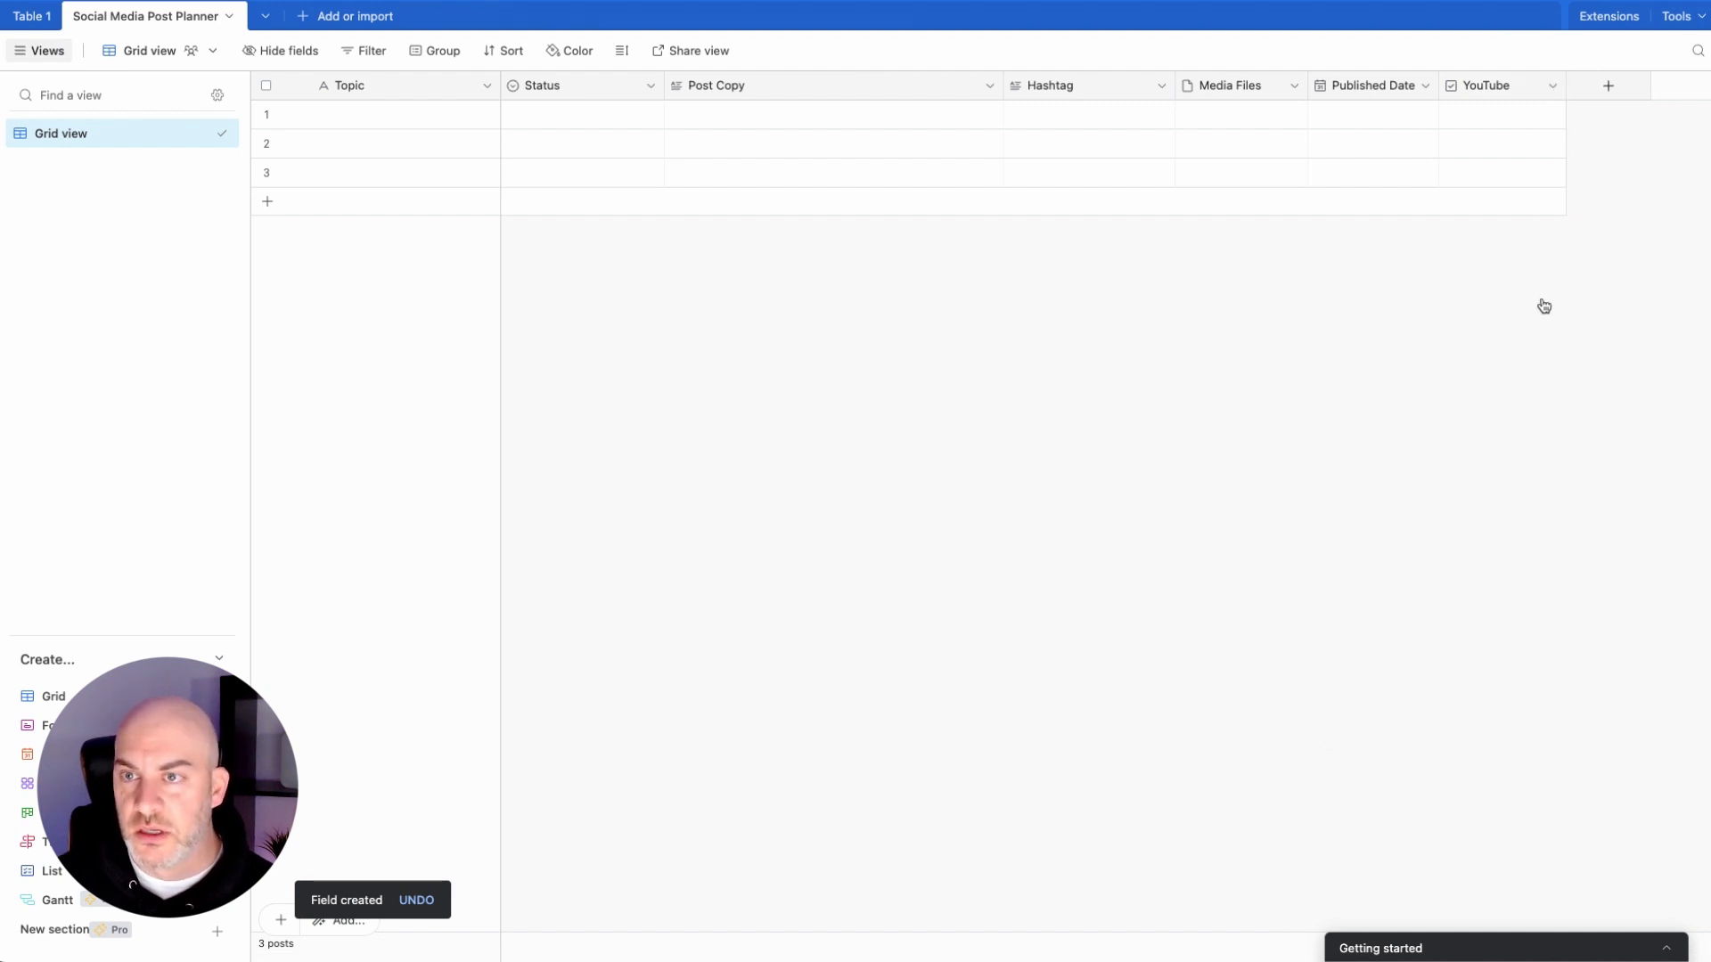
Step: Add a checkbox field named Facebook after YouTube
click(1608, 86)
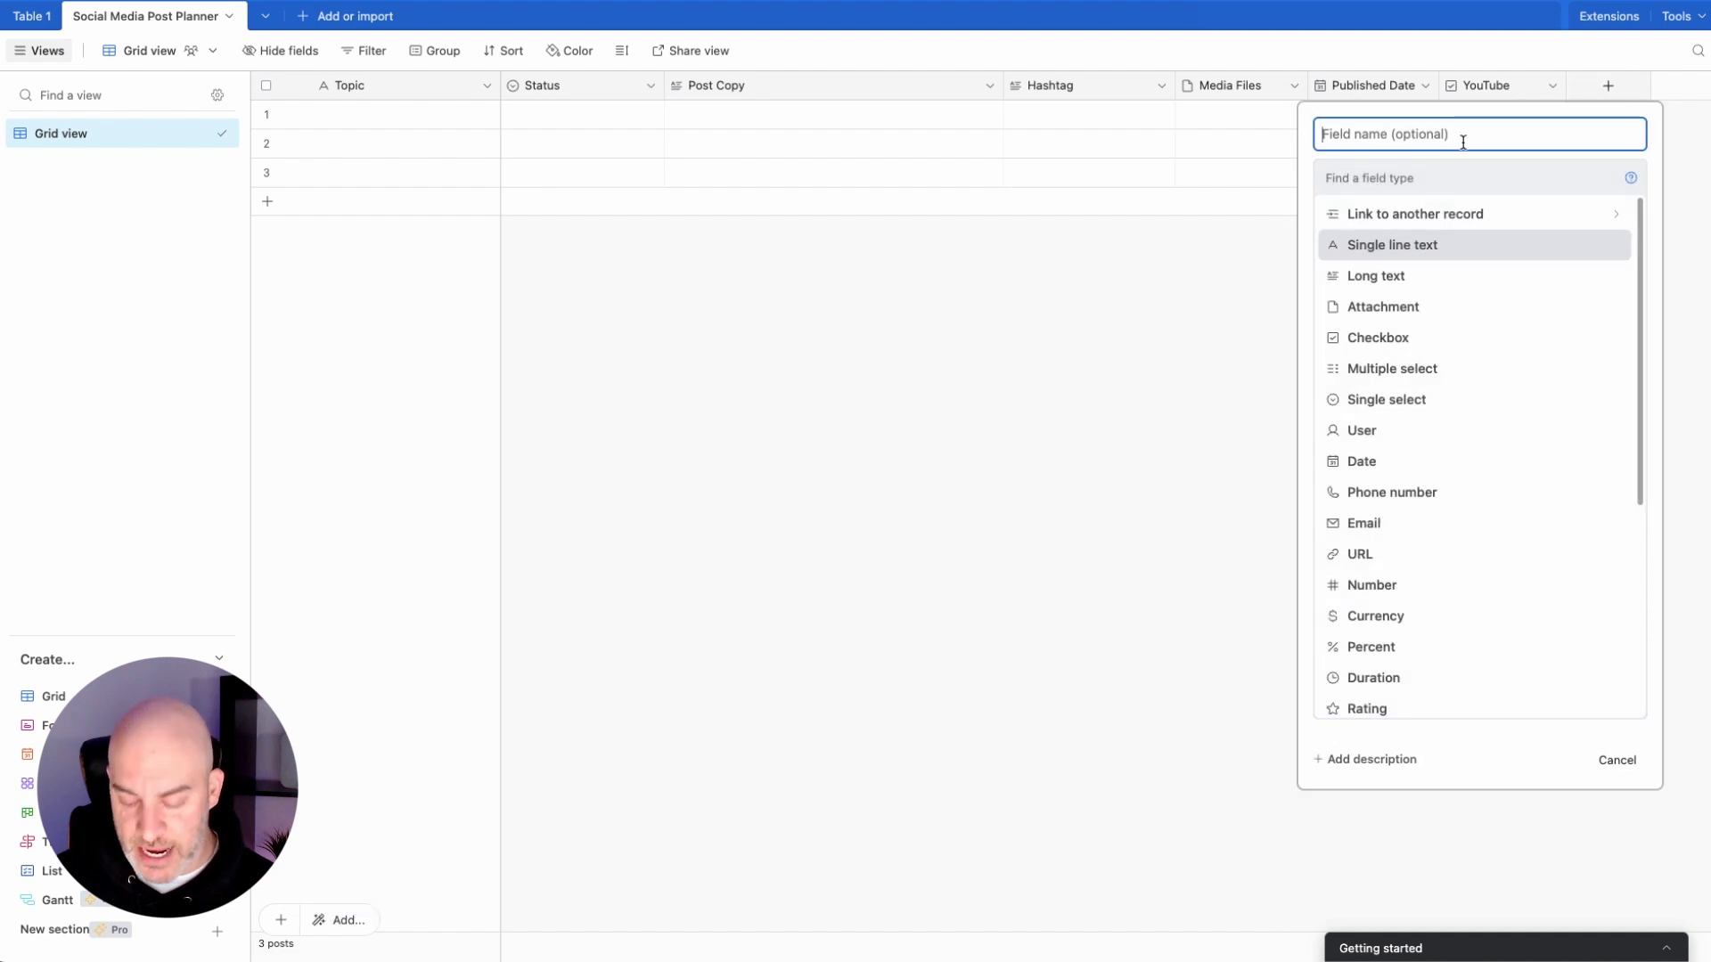
text(Facebook)
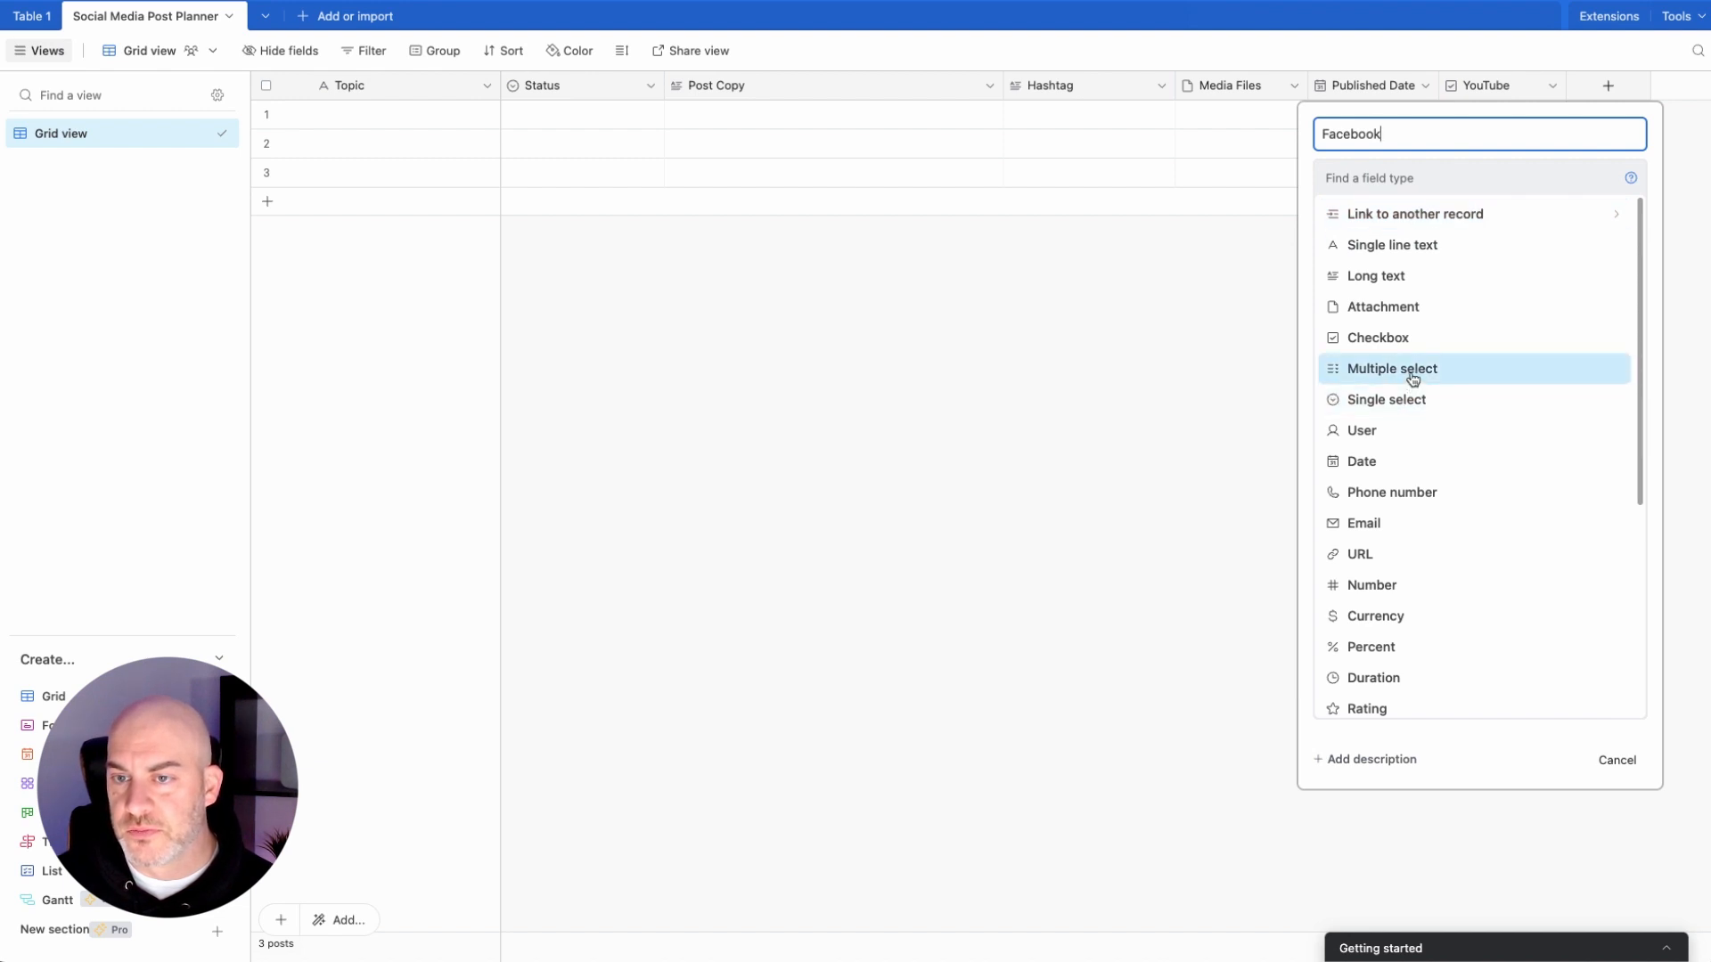
click(1396, 344)
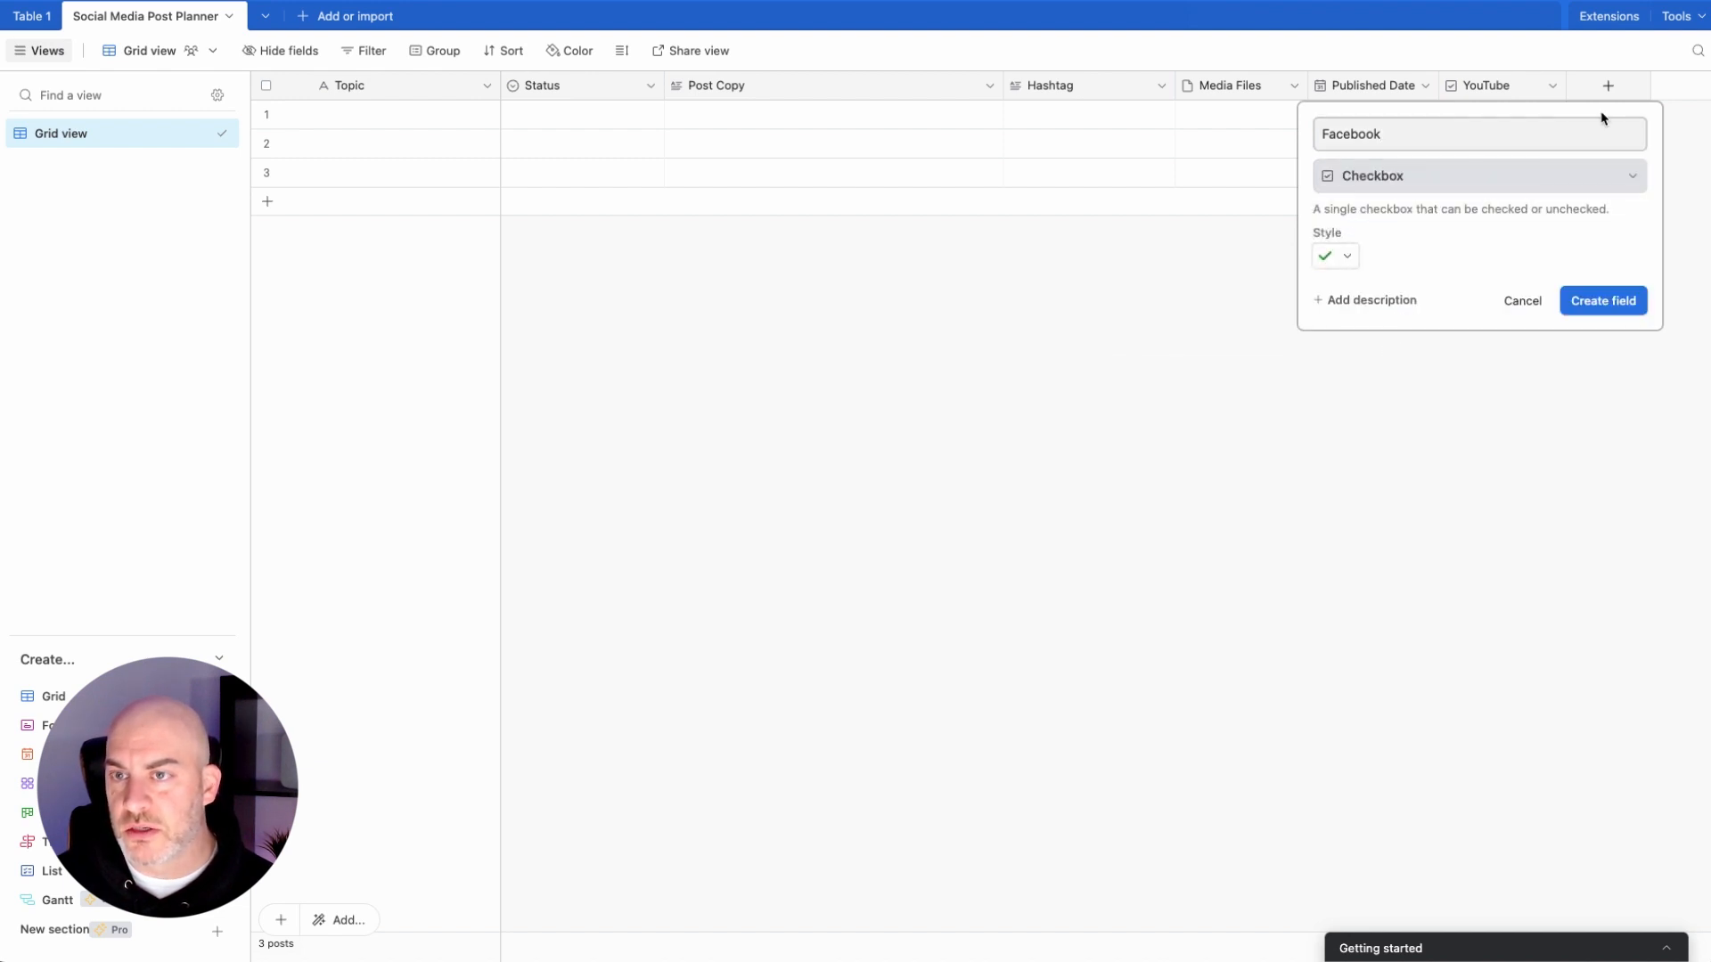
click(1618, 300)
Step: Add a checkbox field named Instagram after Facebook
scroll(1607, 96, right, 2)
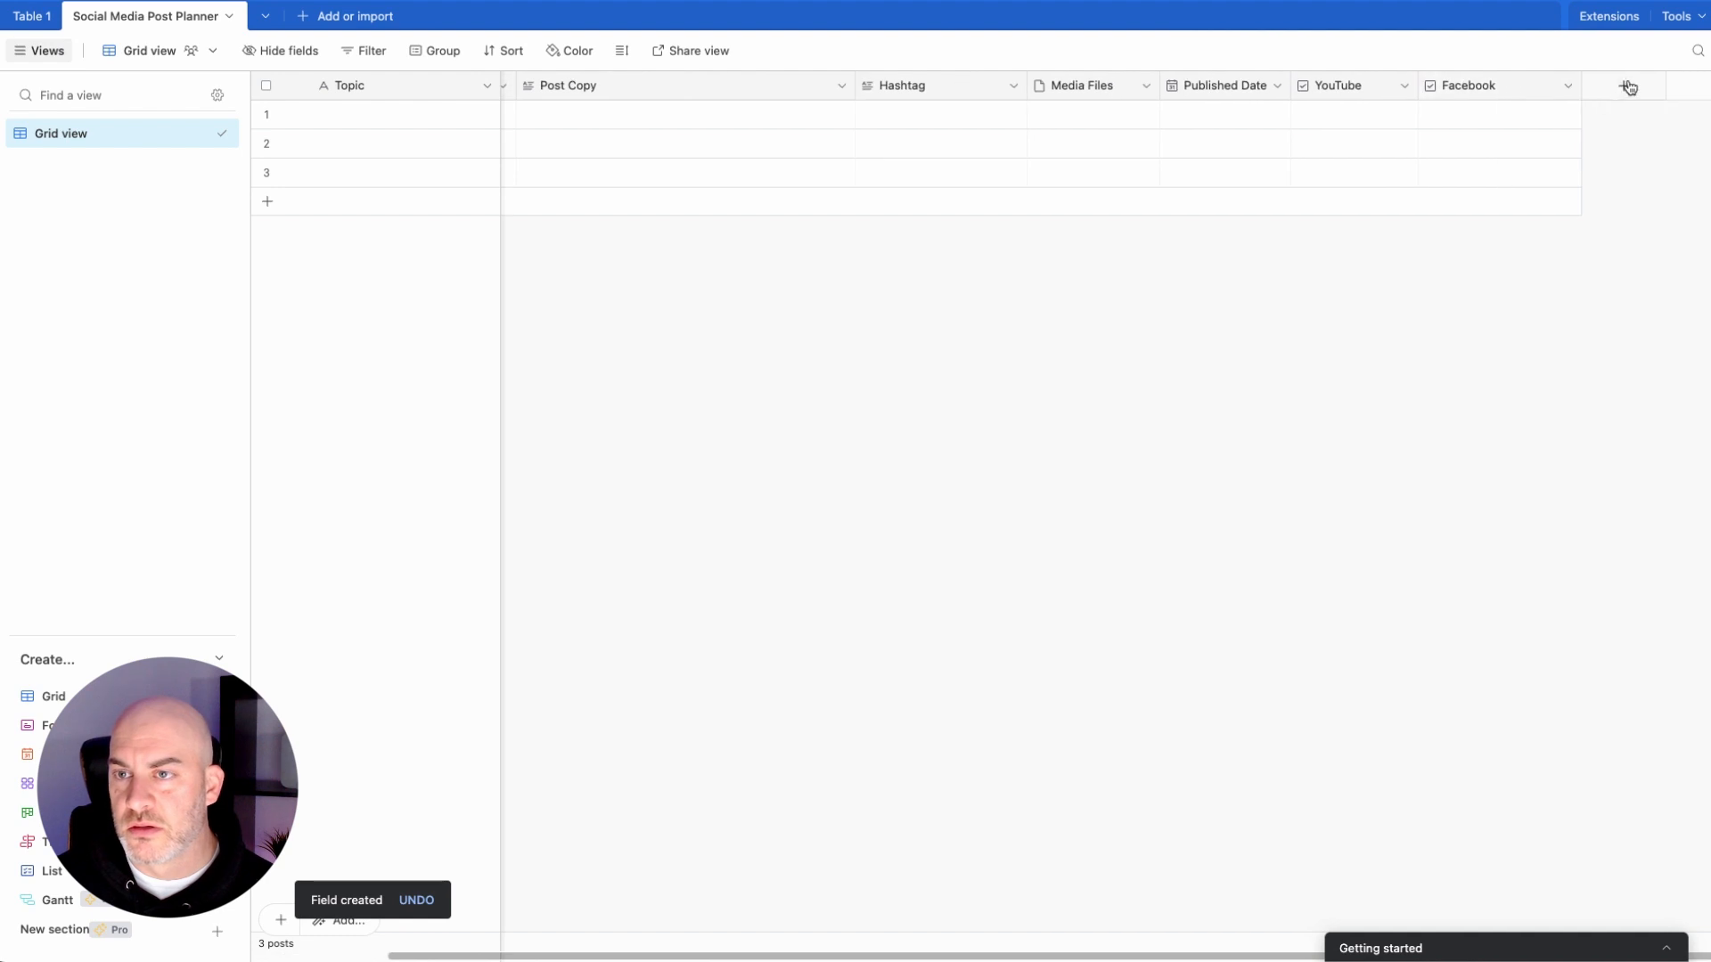
click(1623, 85)
text(Instagram)
click(1488, 339)
click(1608, 297)
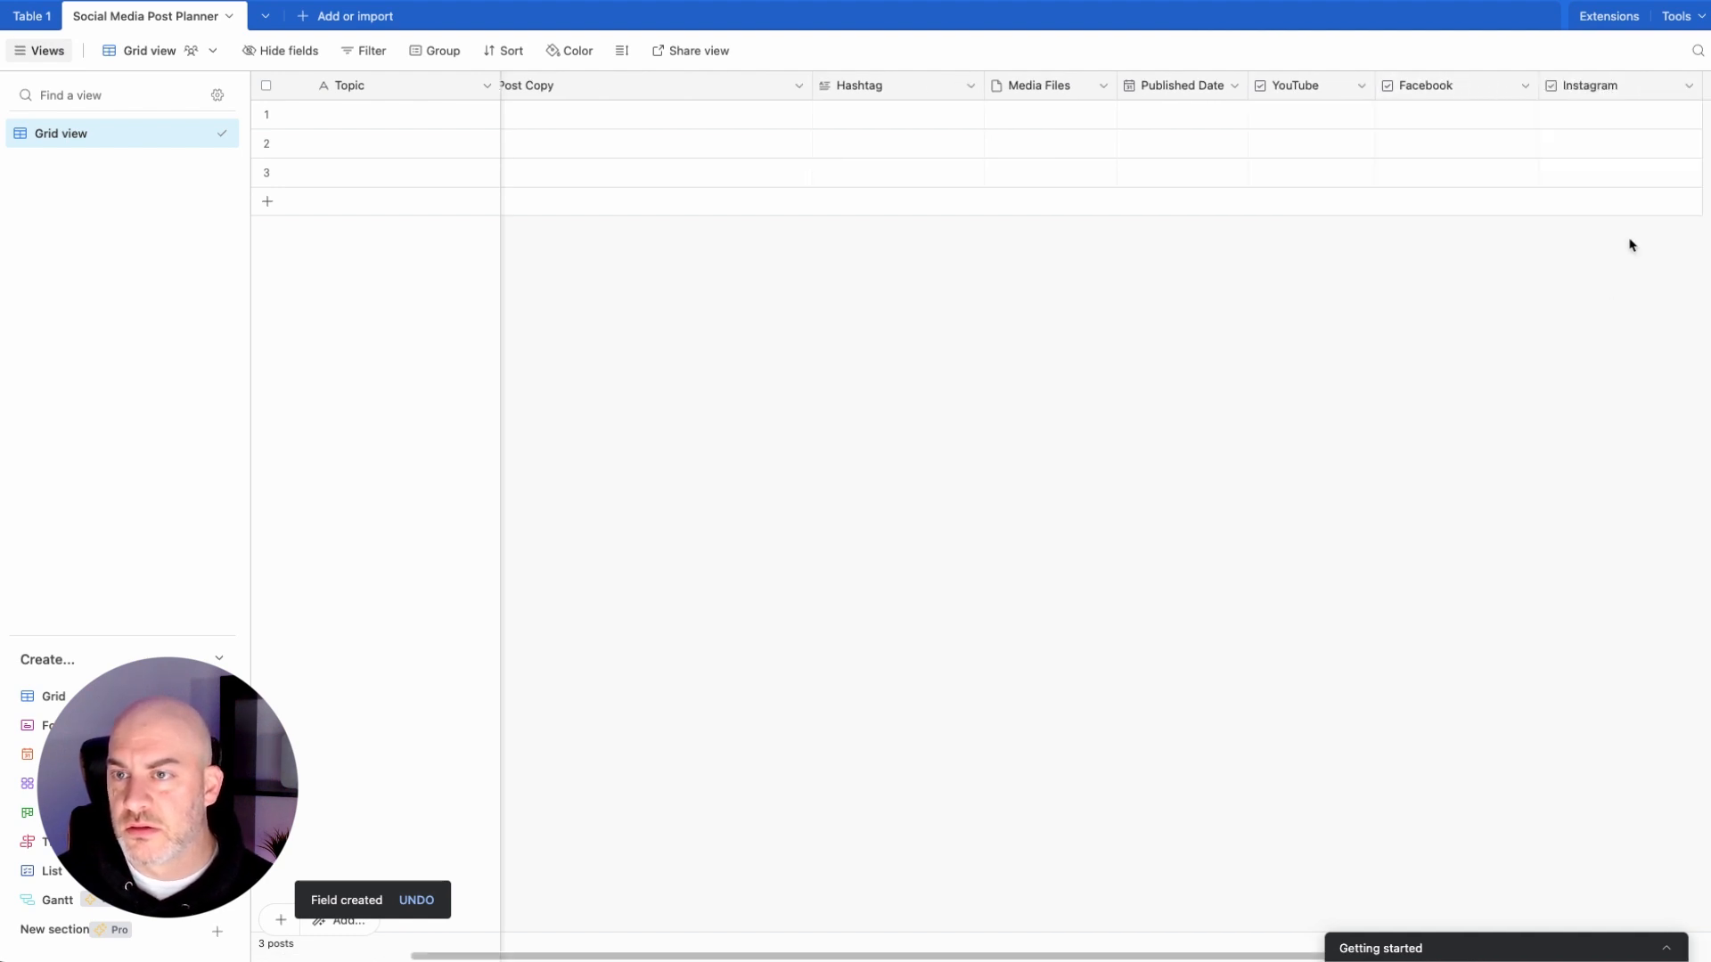
Step: Add a checkbox field named LinkedIn after Instagram
scroll(1682, 90, right, 2)
click(1623, 86)
text(LinkedIn)
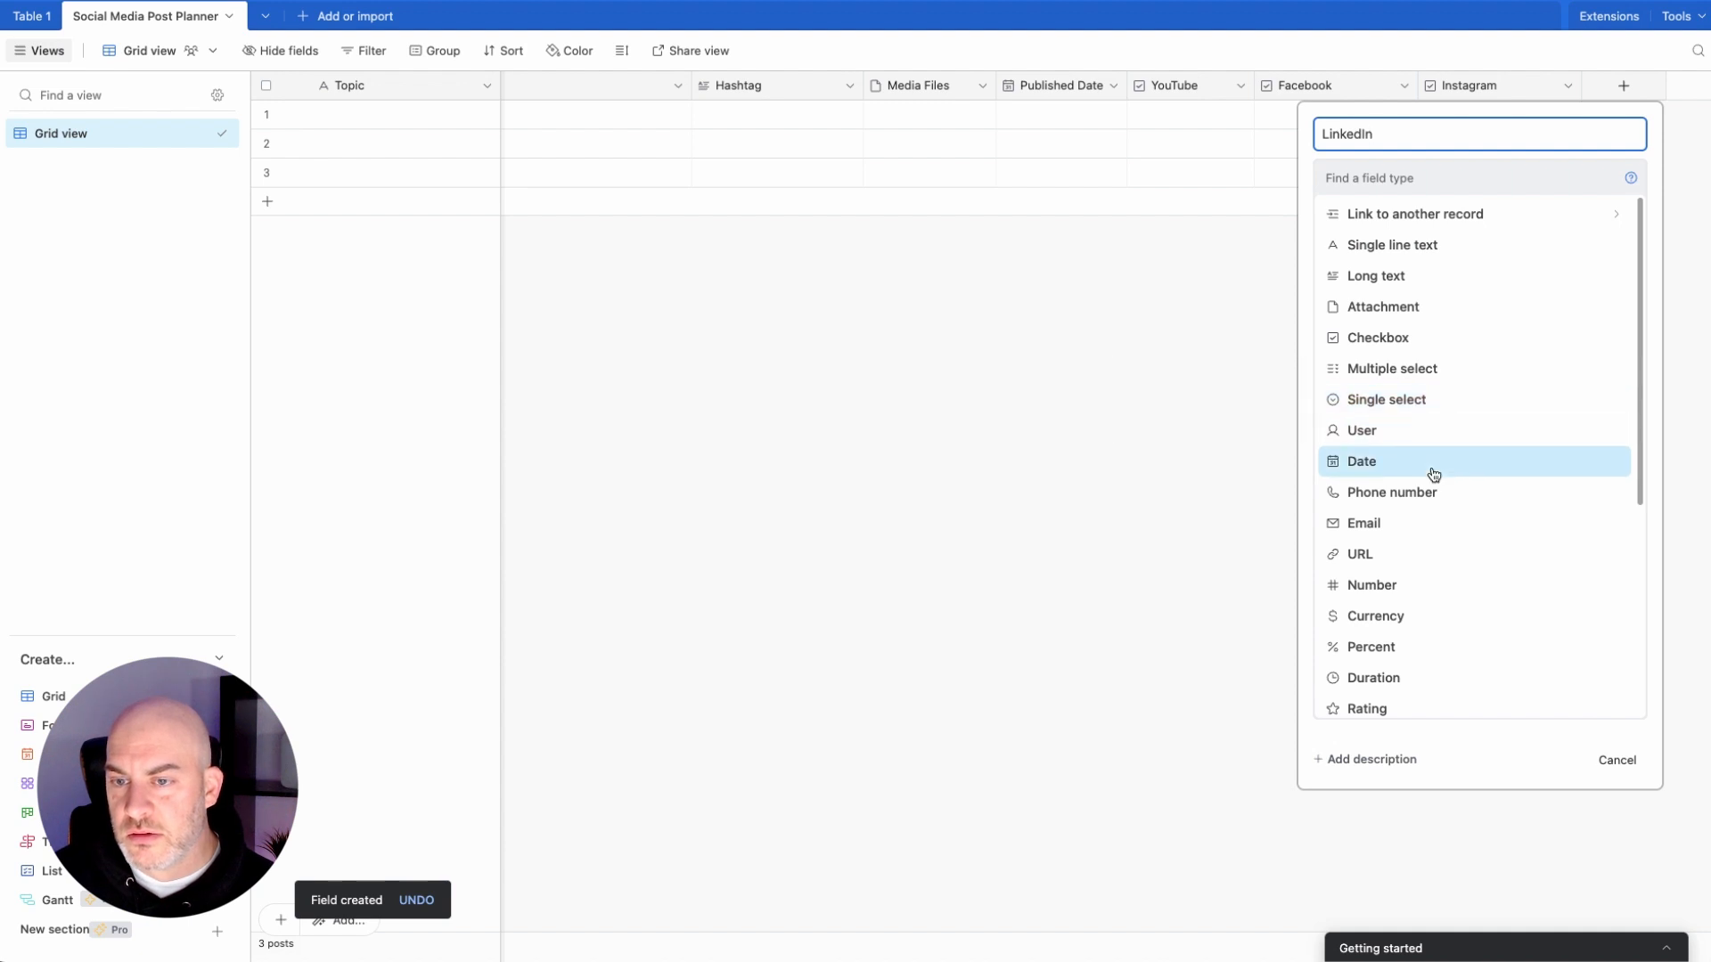
click(1414, 338)
click(1606, 297)
scroll(1595, 89, right, 2)
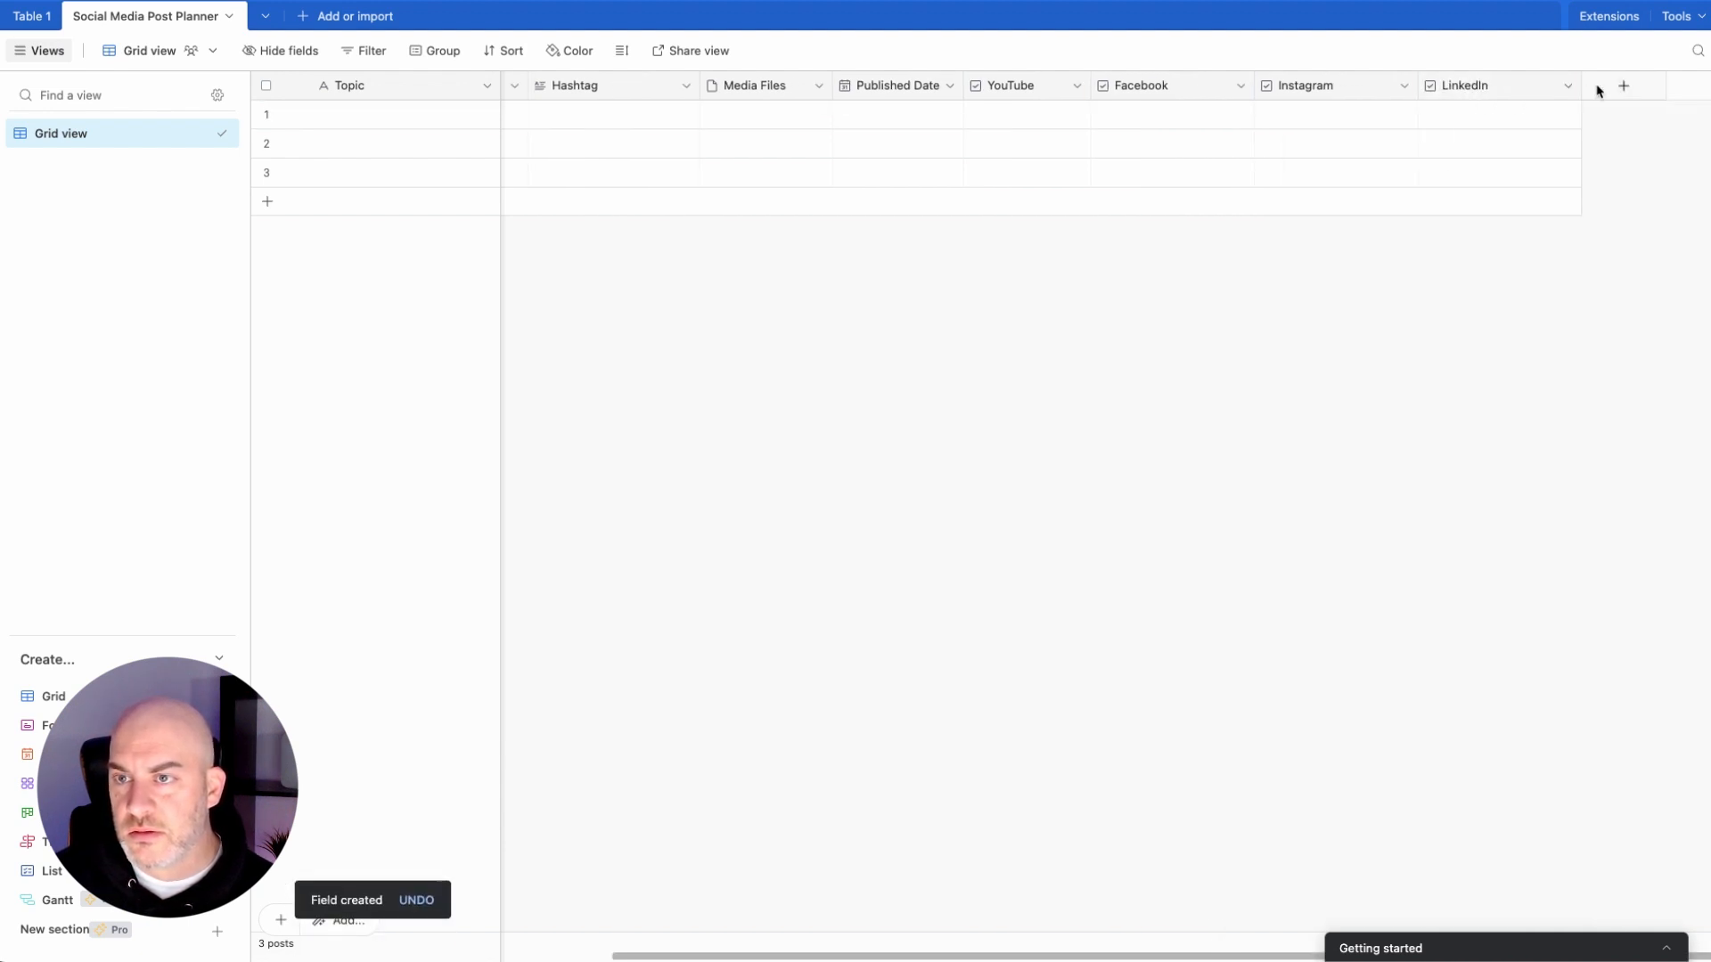
Step: Add a checkbox field named TikTok after LinkedIn
click(1623, 86)
text(L)
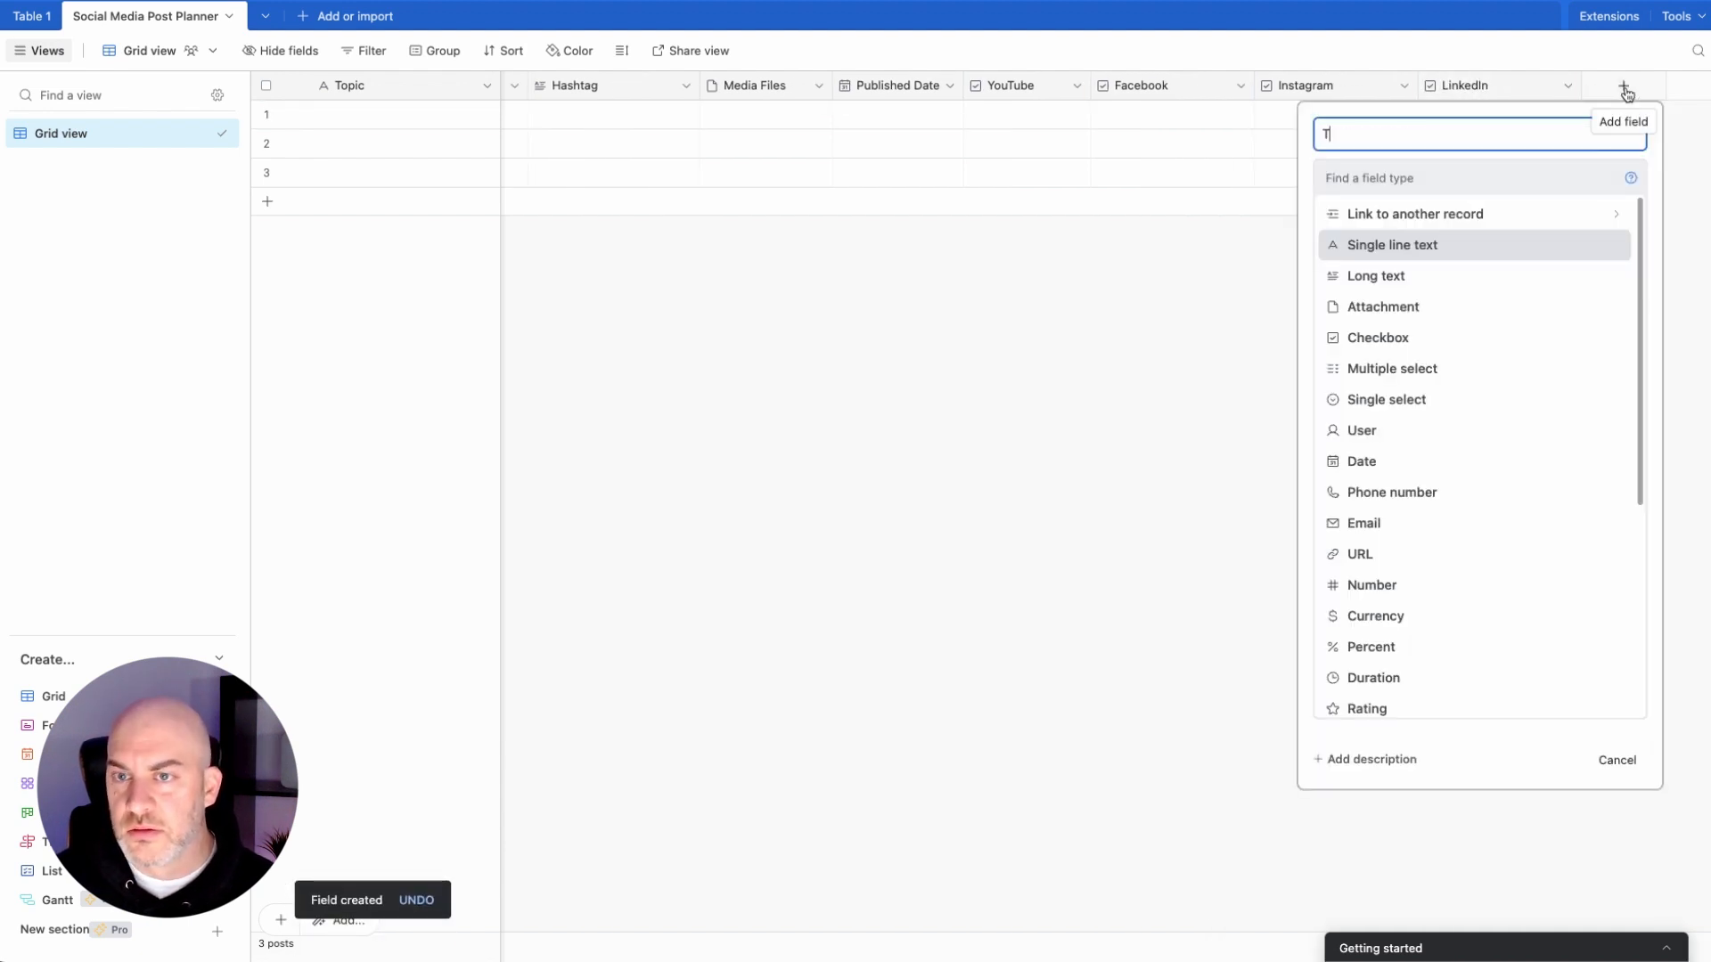
text(ikTok)
click(1405, 337)
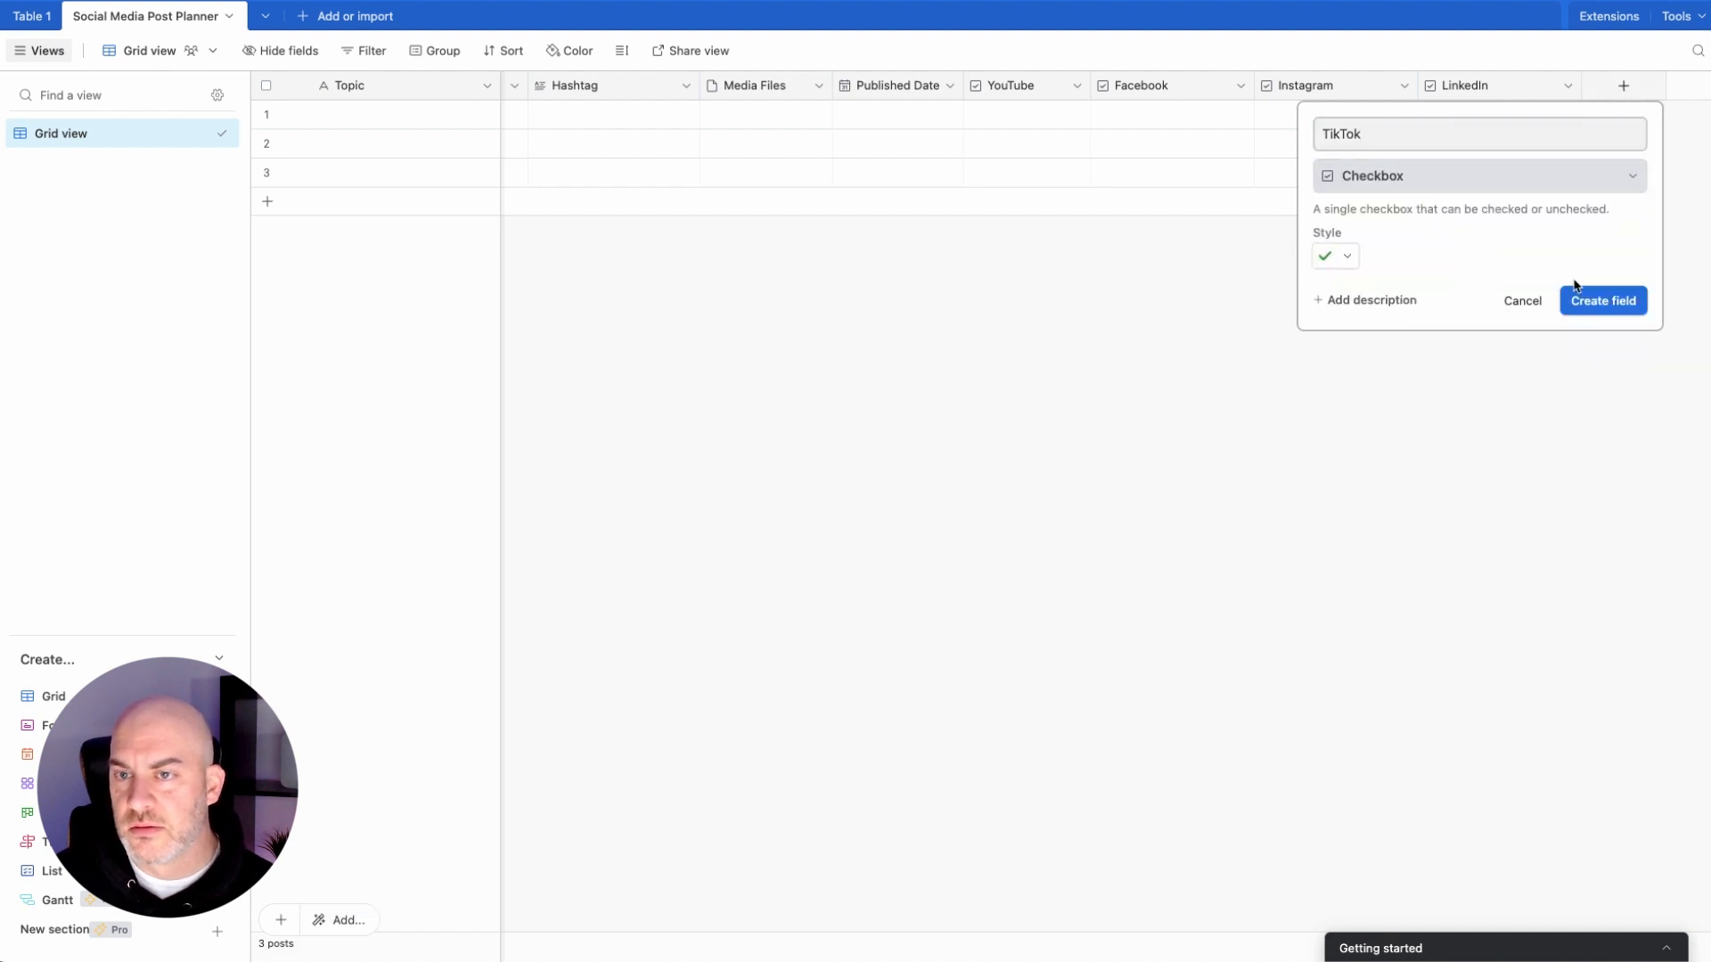
click(1605, 297)
scroll(1578, 100, right, 2)
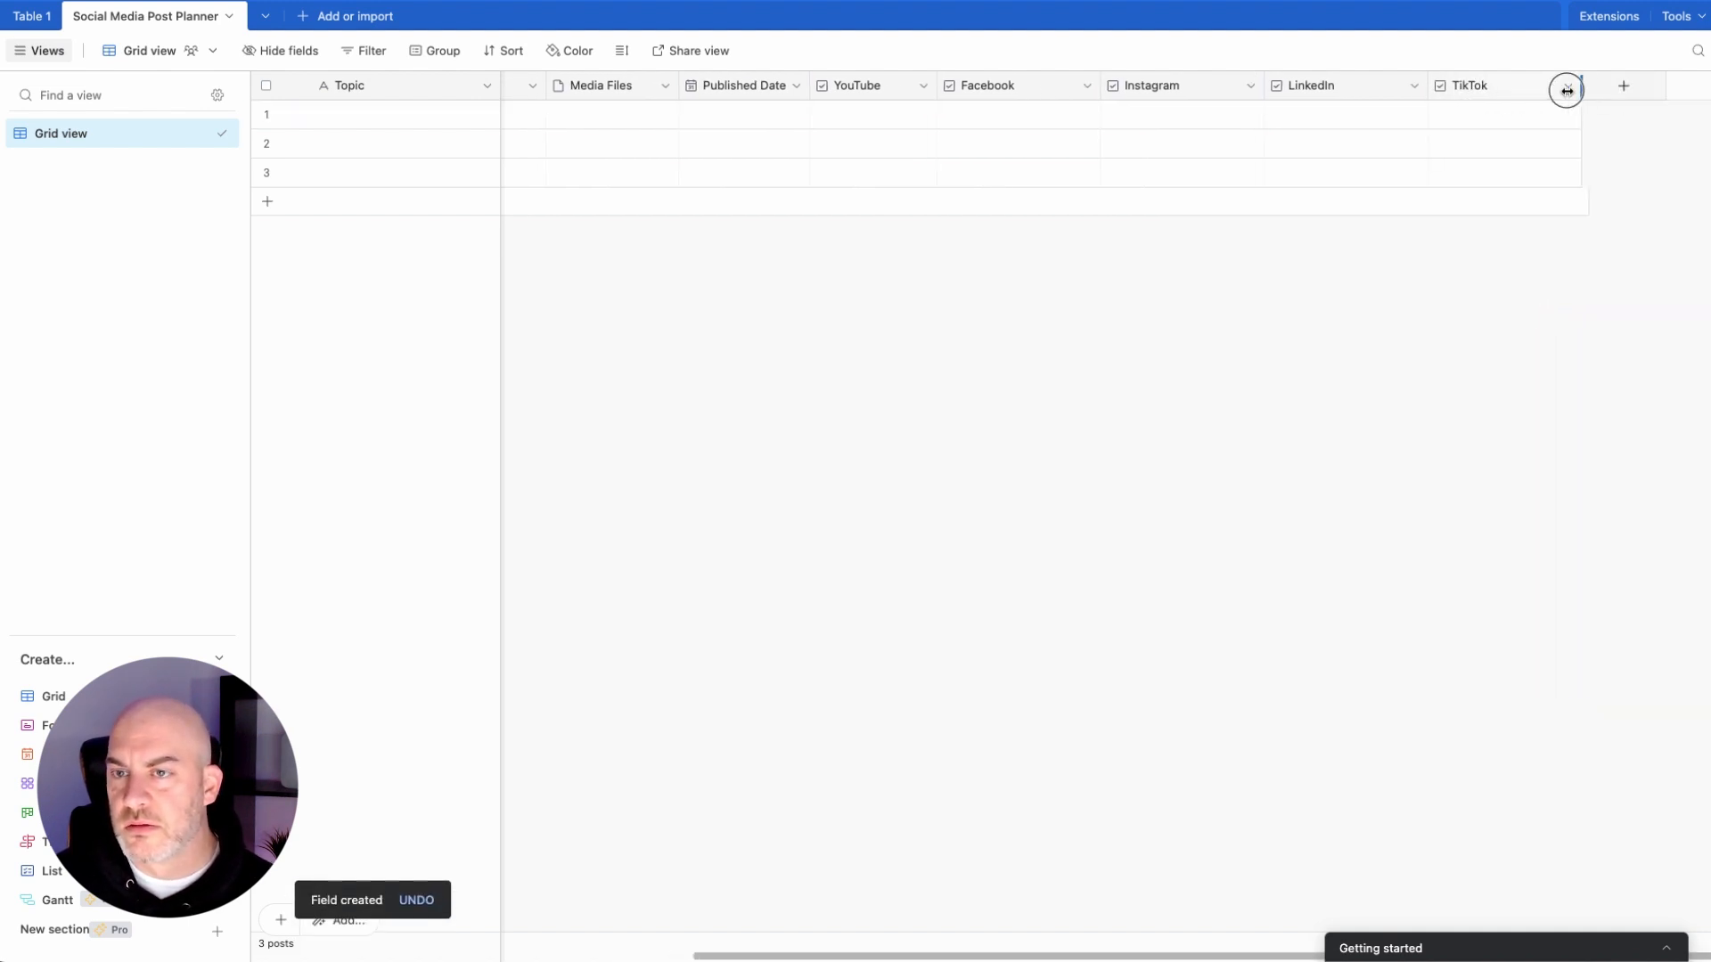
Step: Add a URL-type field named URL after TikTok and widen its column slightly
click(1623, 87)
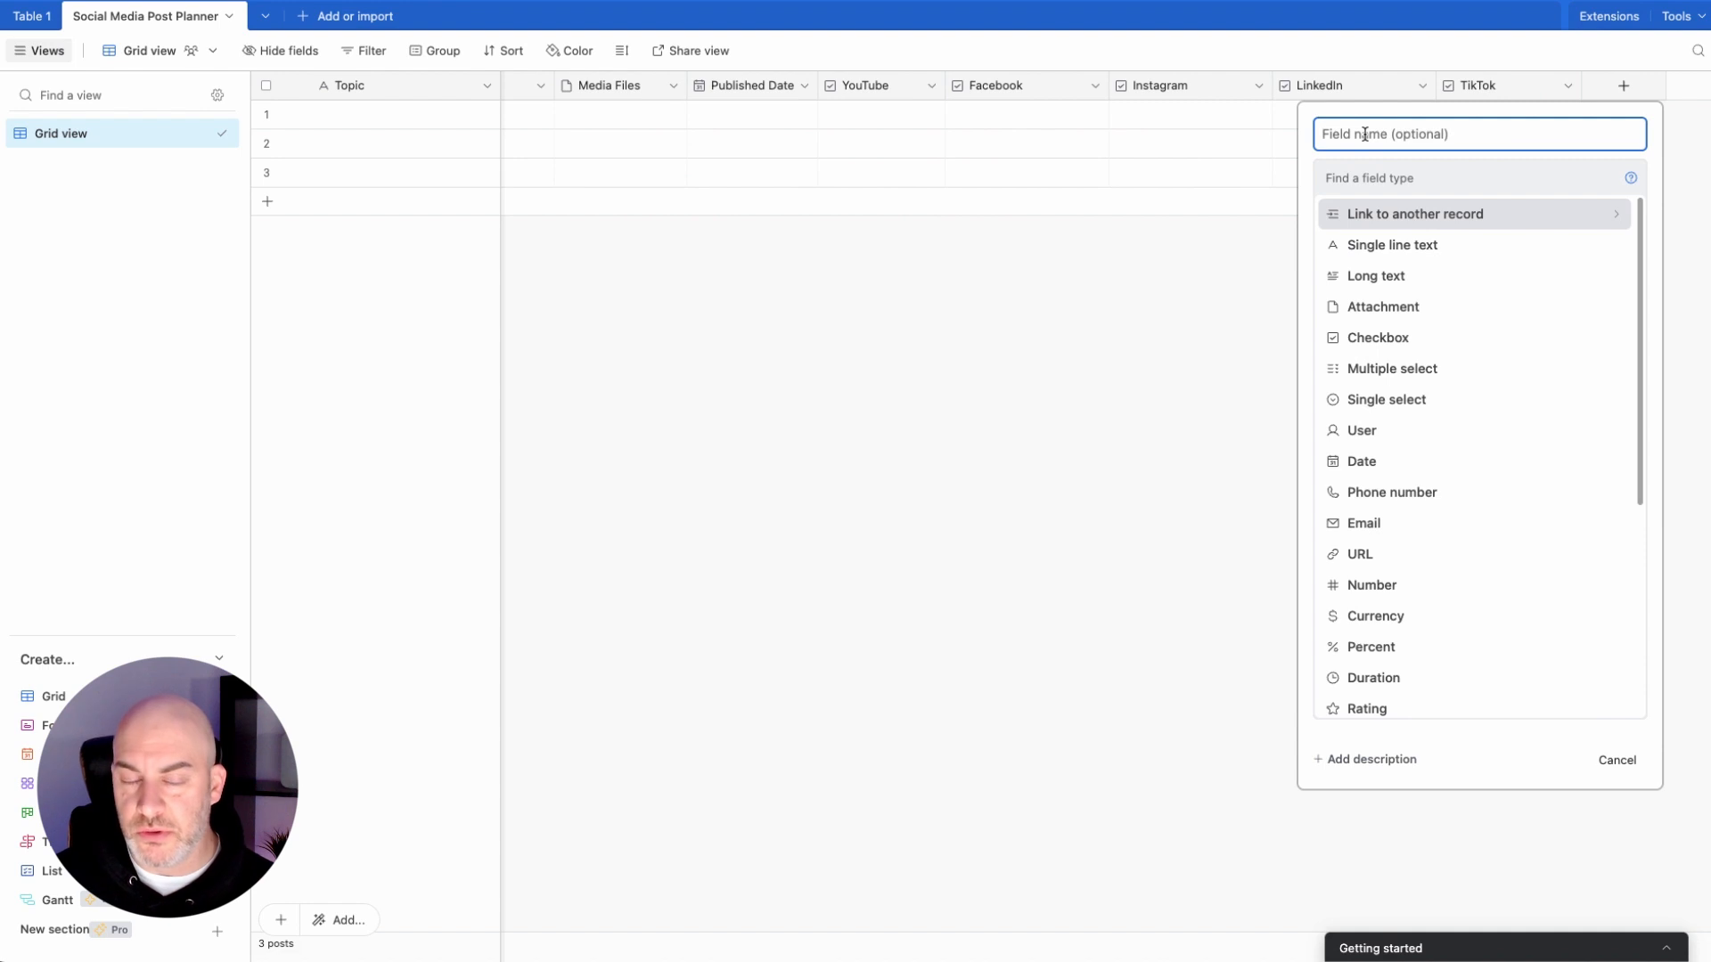
text(URL)
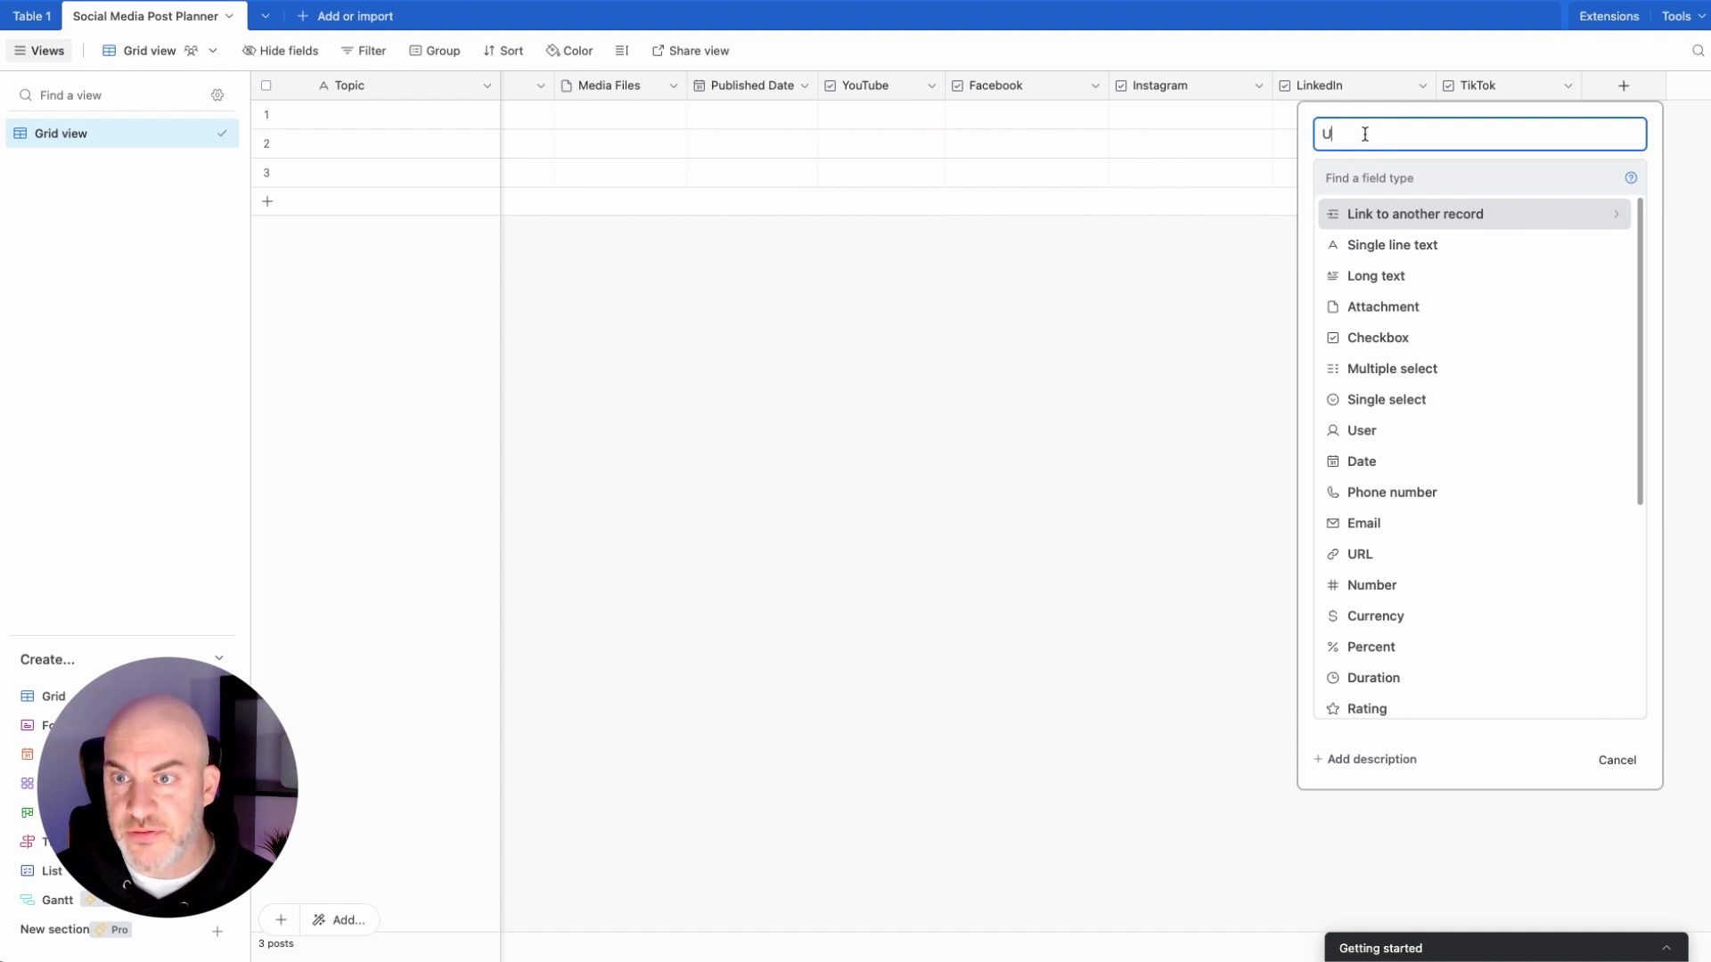
click(1414, 554)
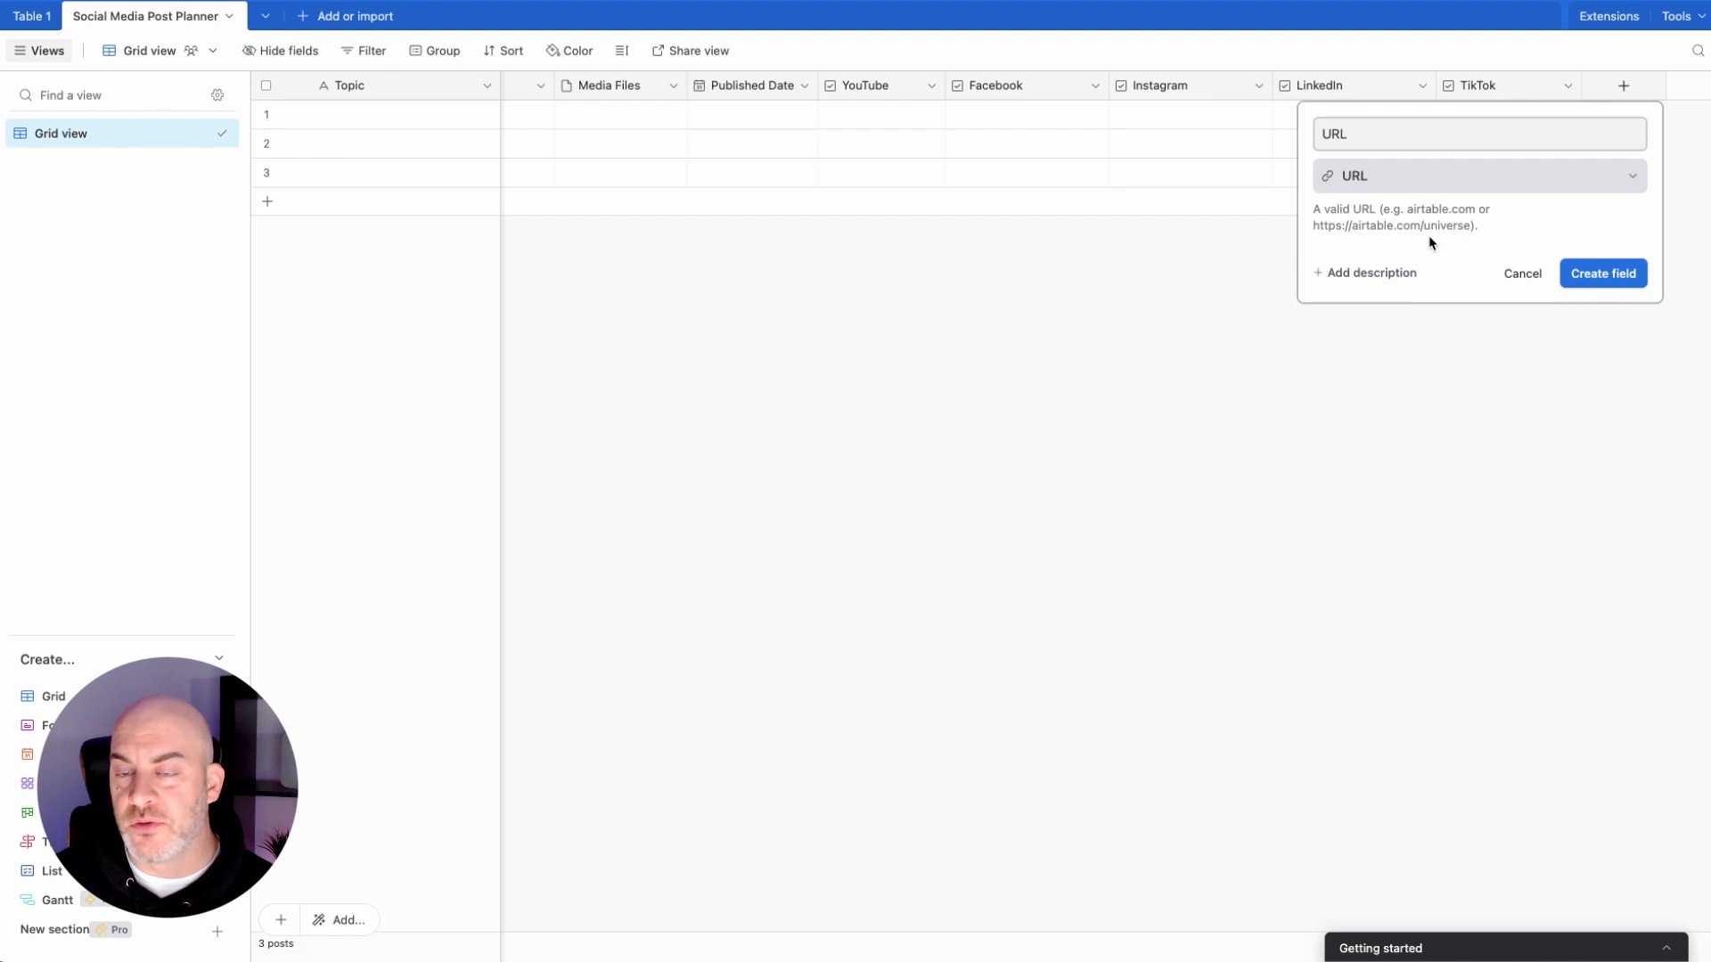
click(1617, 274)
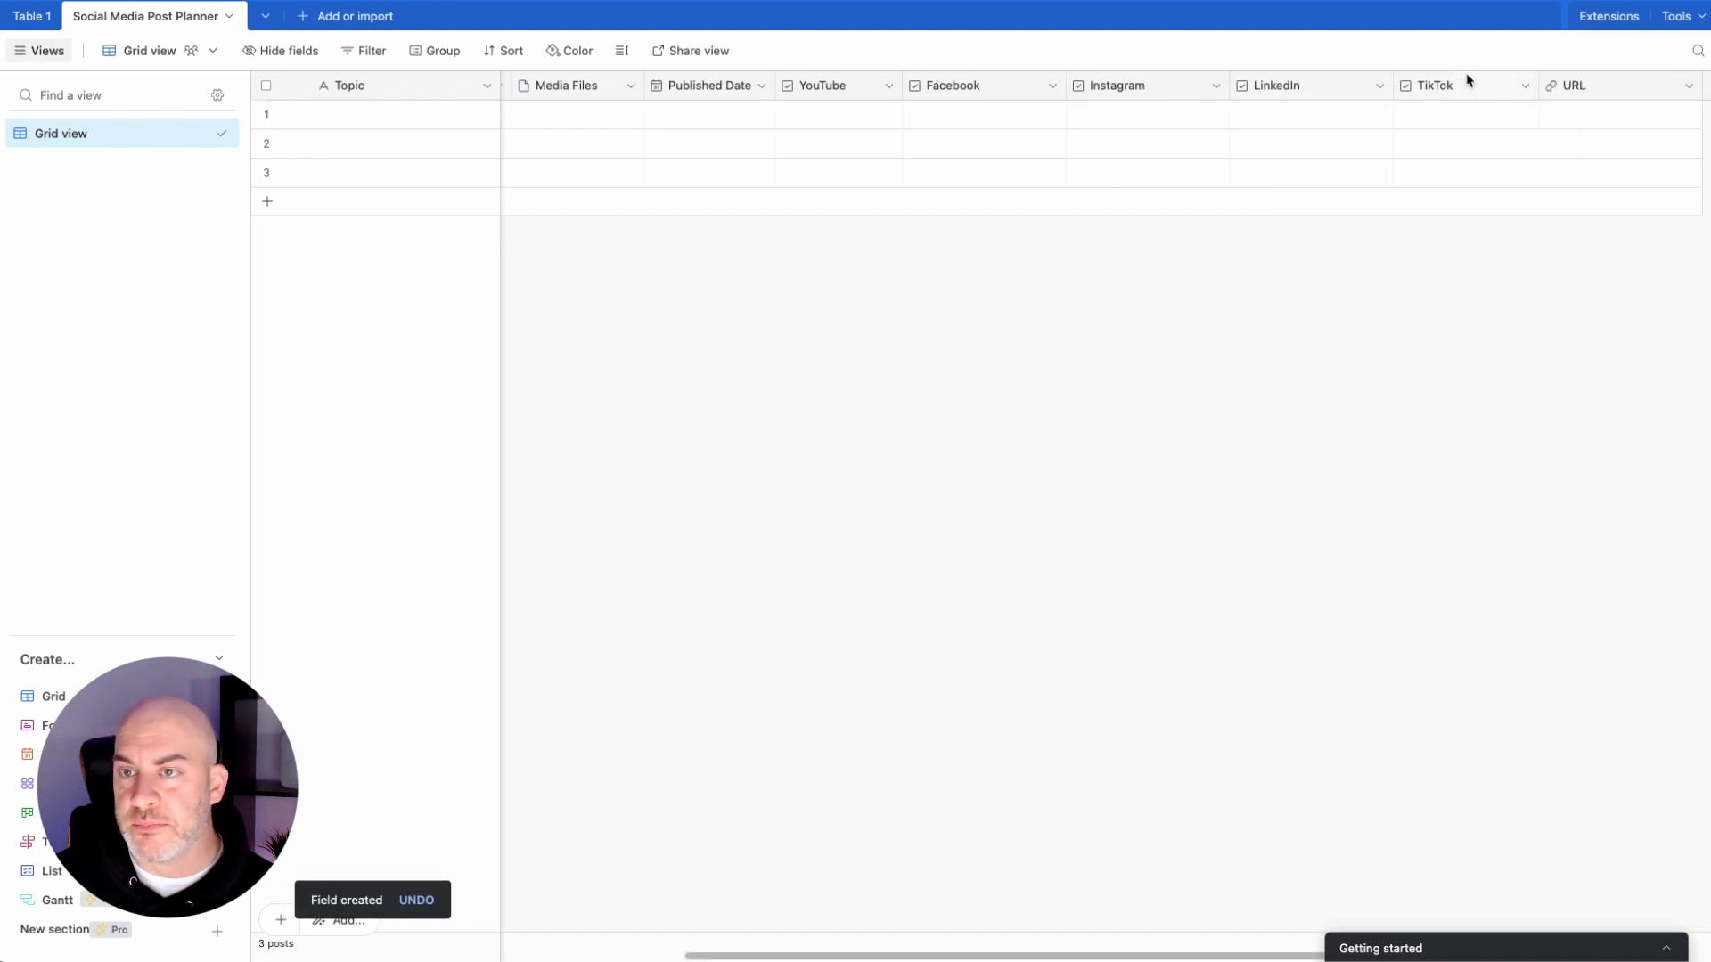
scroll(1475, 82, right, 3)
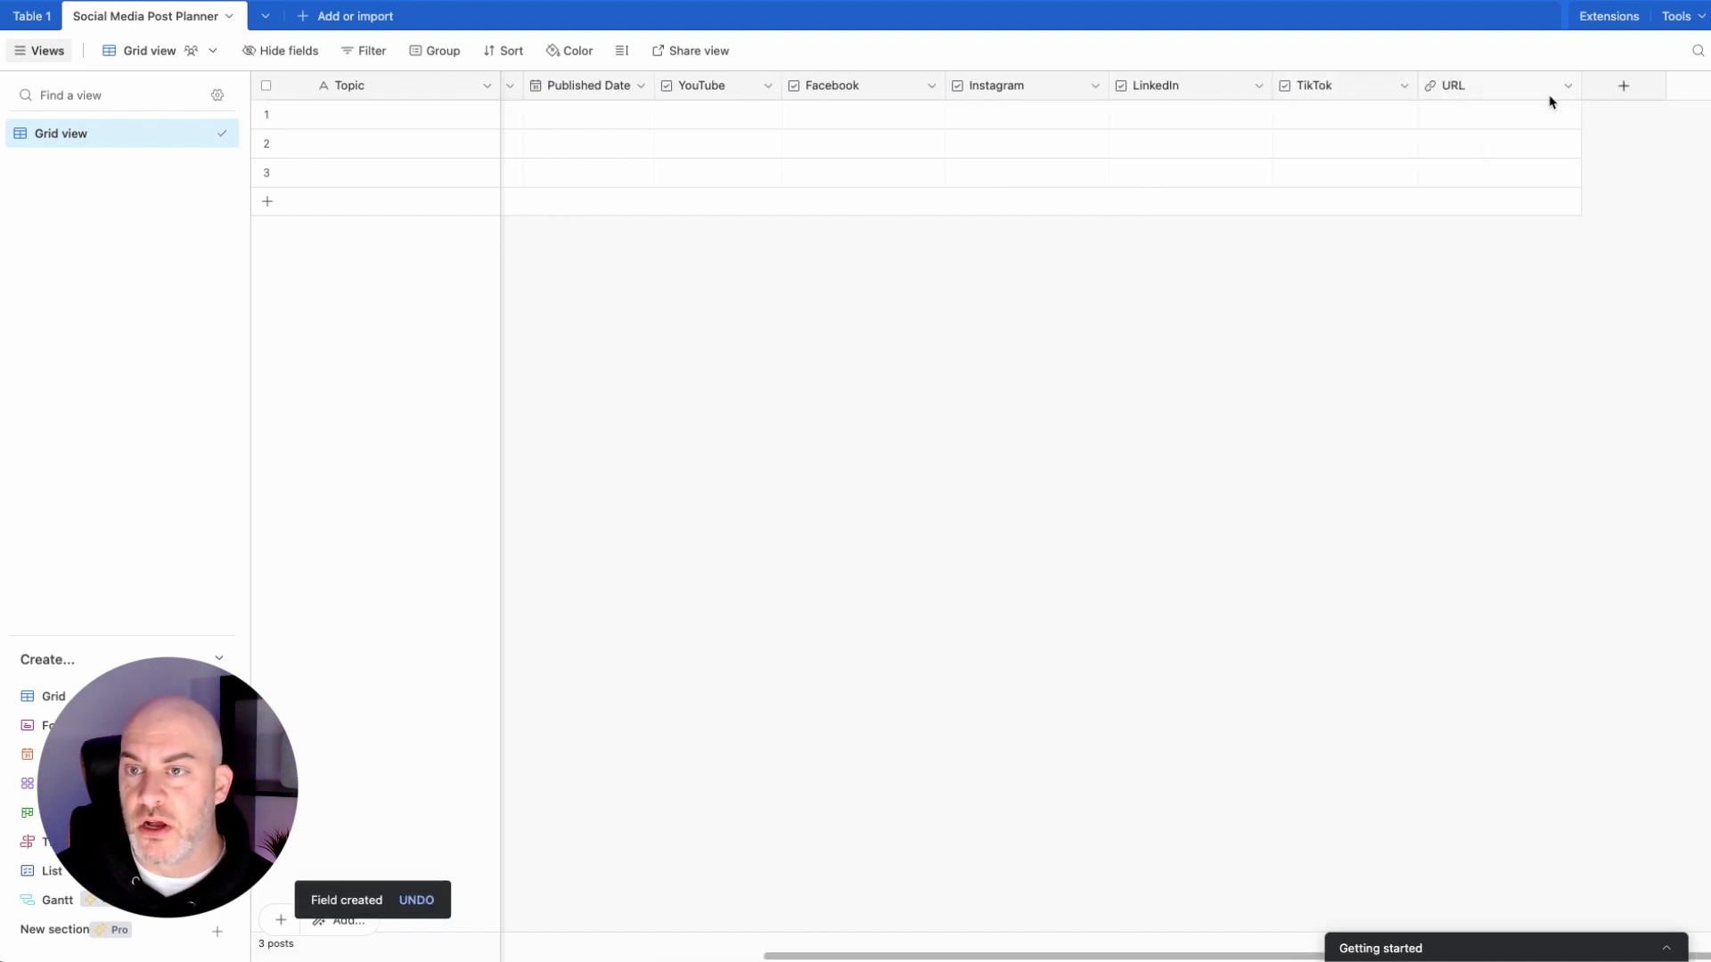
drag(1579, 88, 1615, 86)
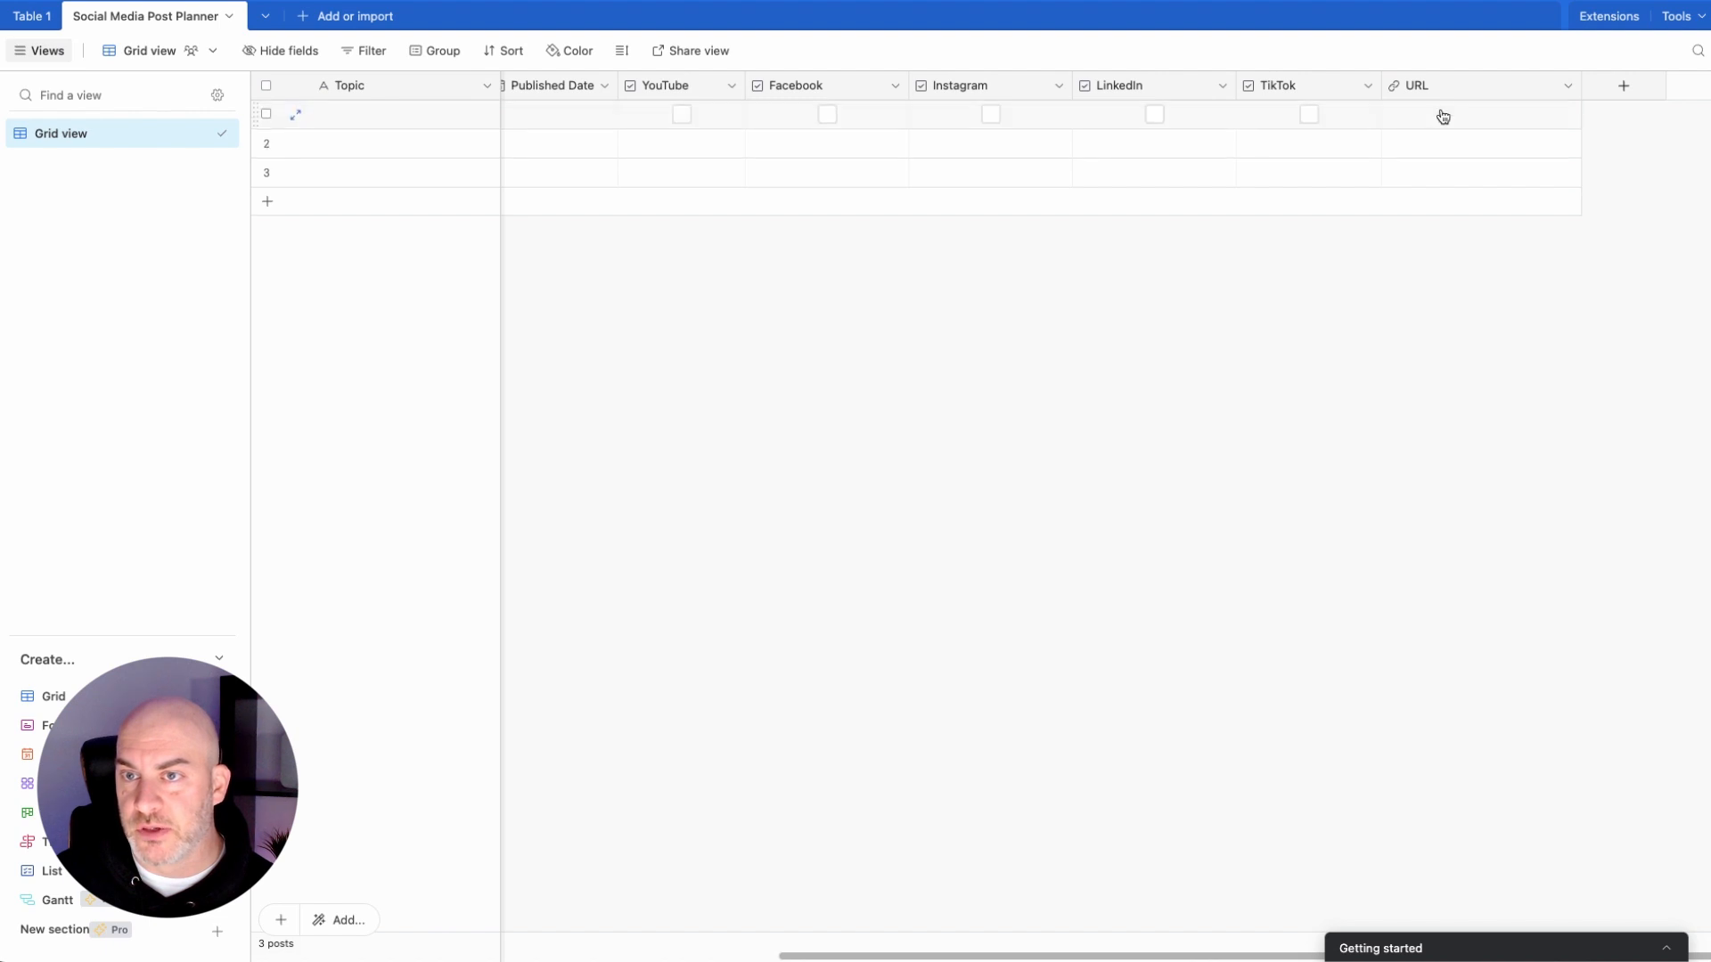
click(1623, 87)
text(Video Topic)
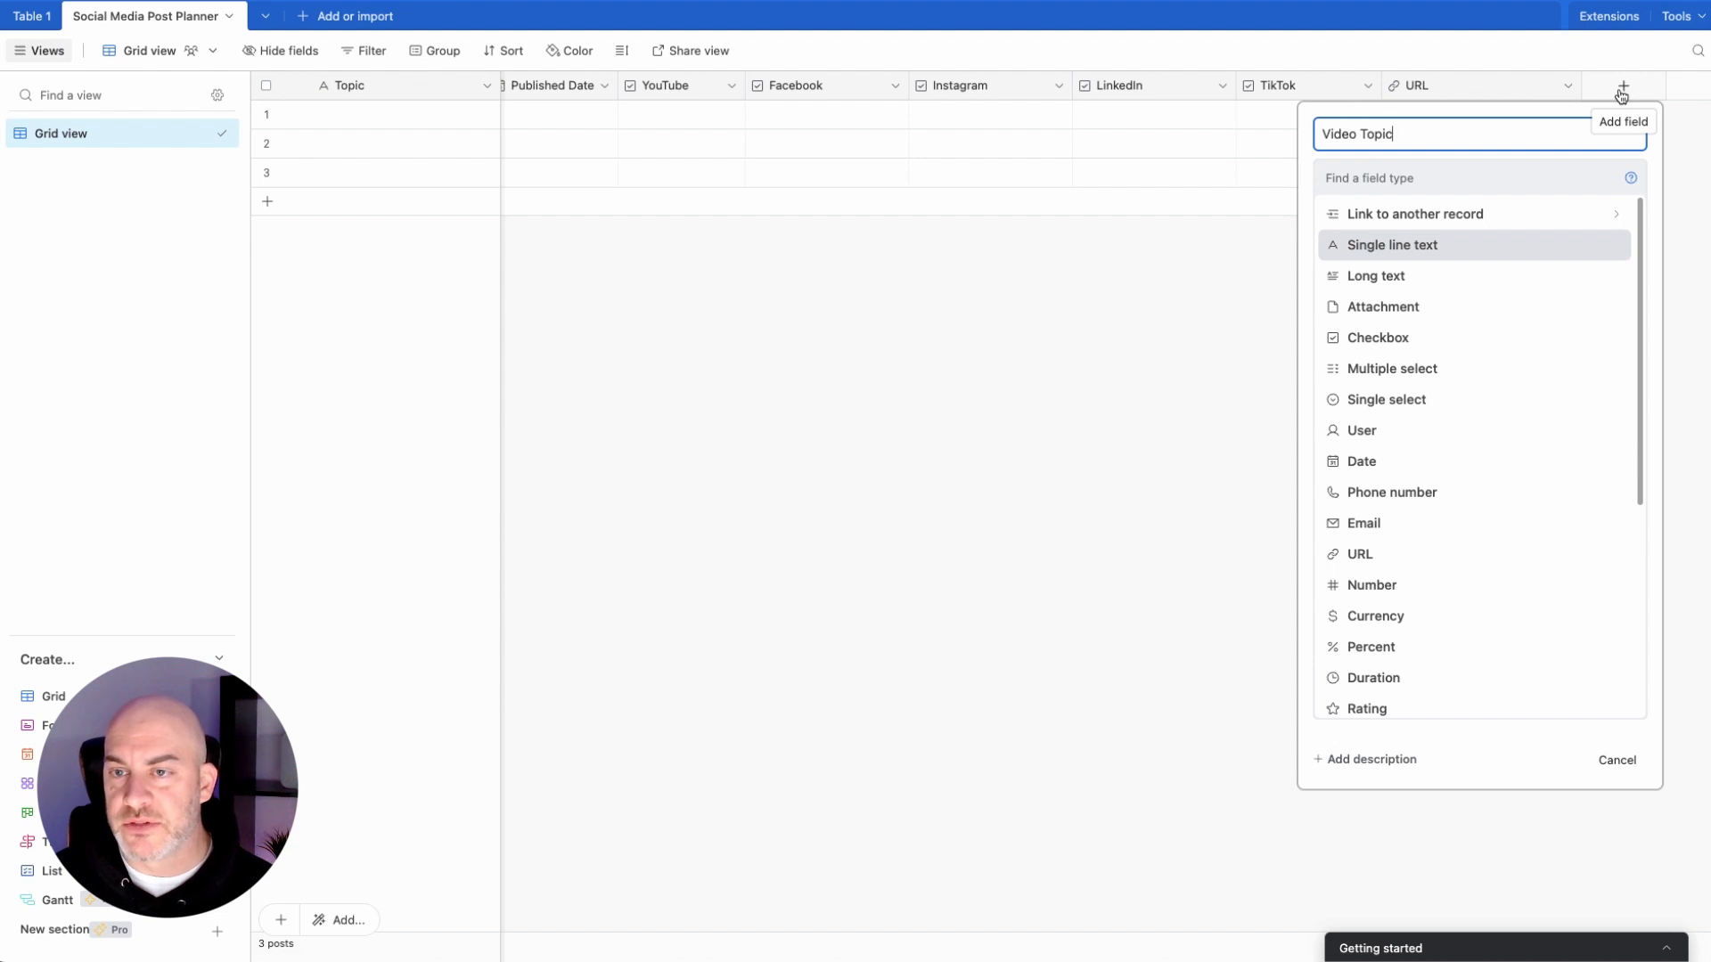
click(1413, 252)
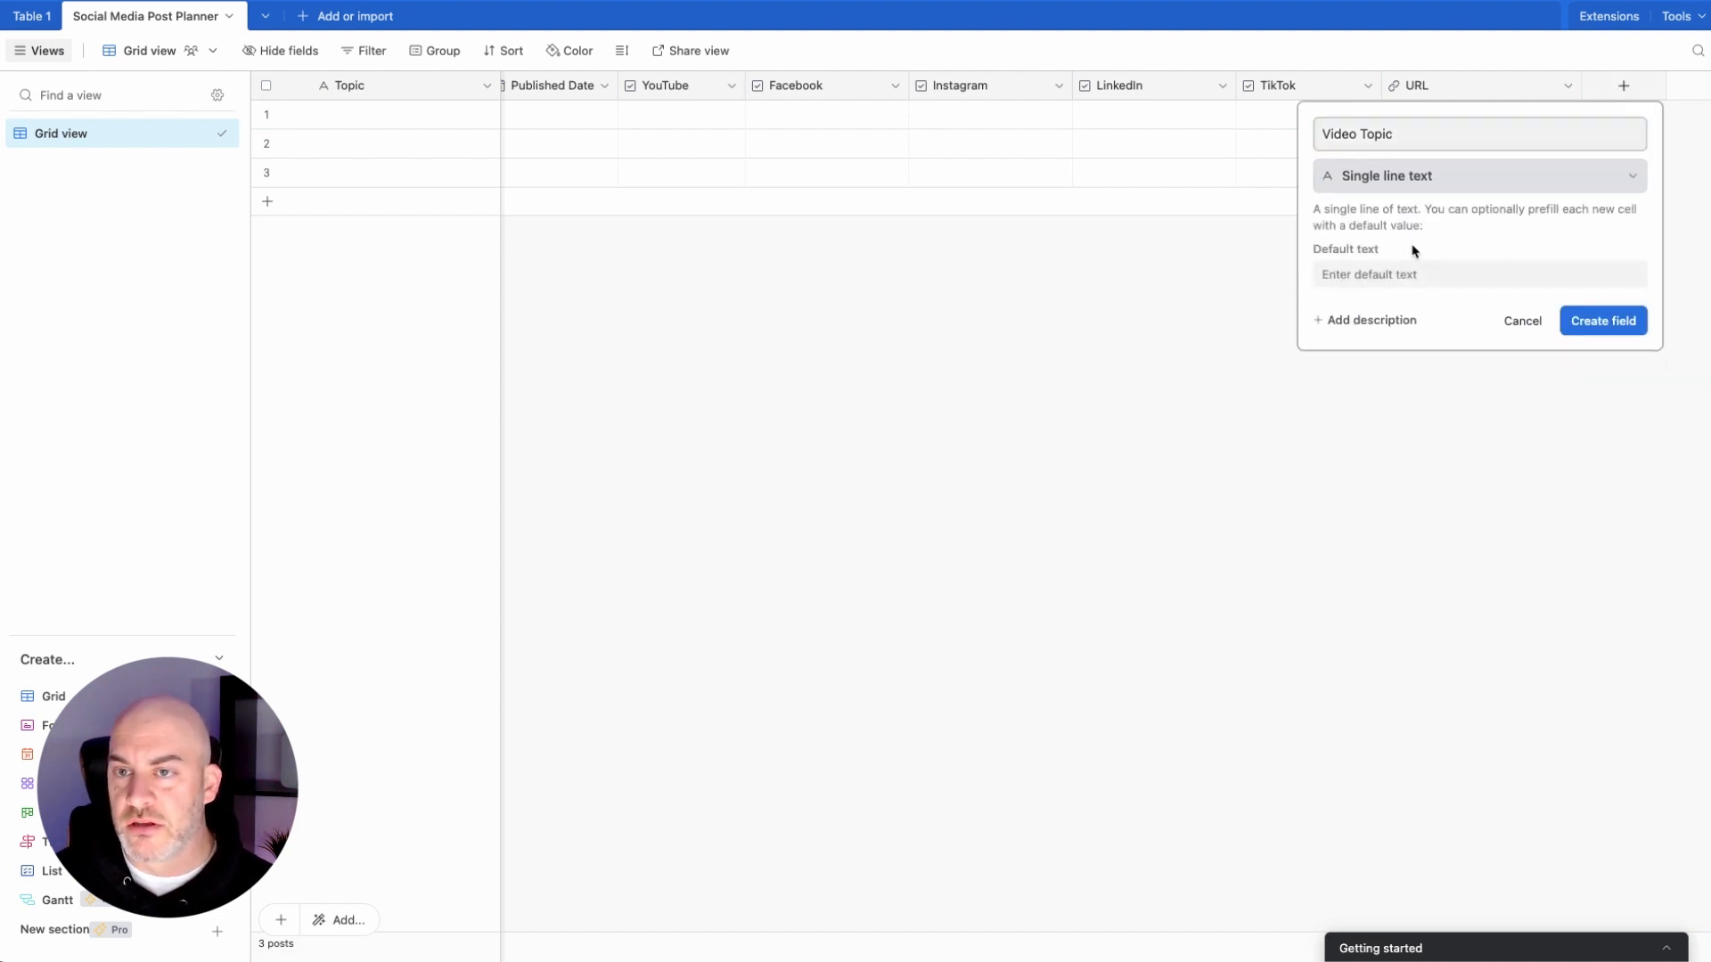
click(1420, 130)
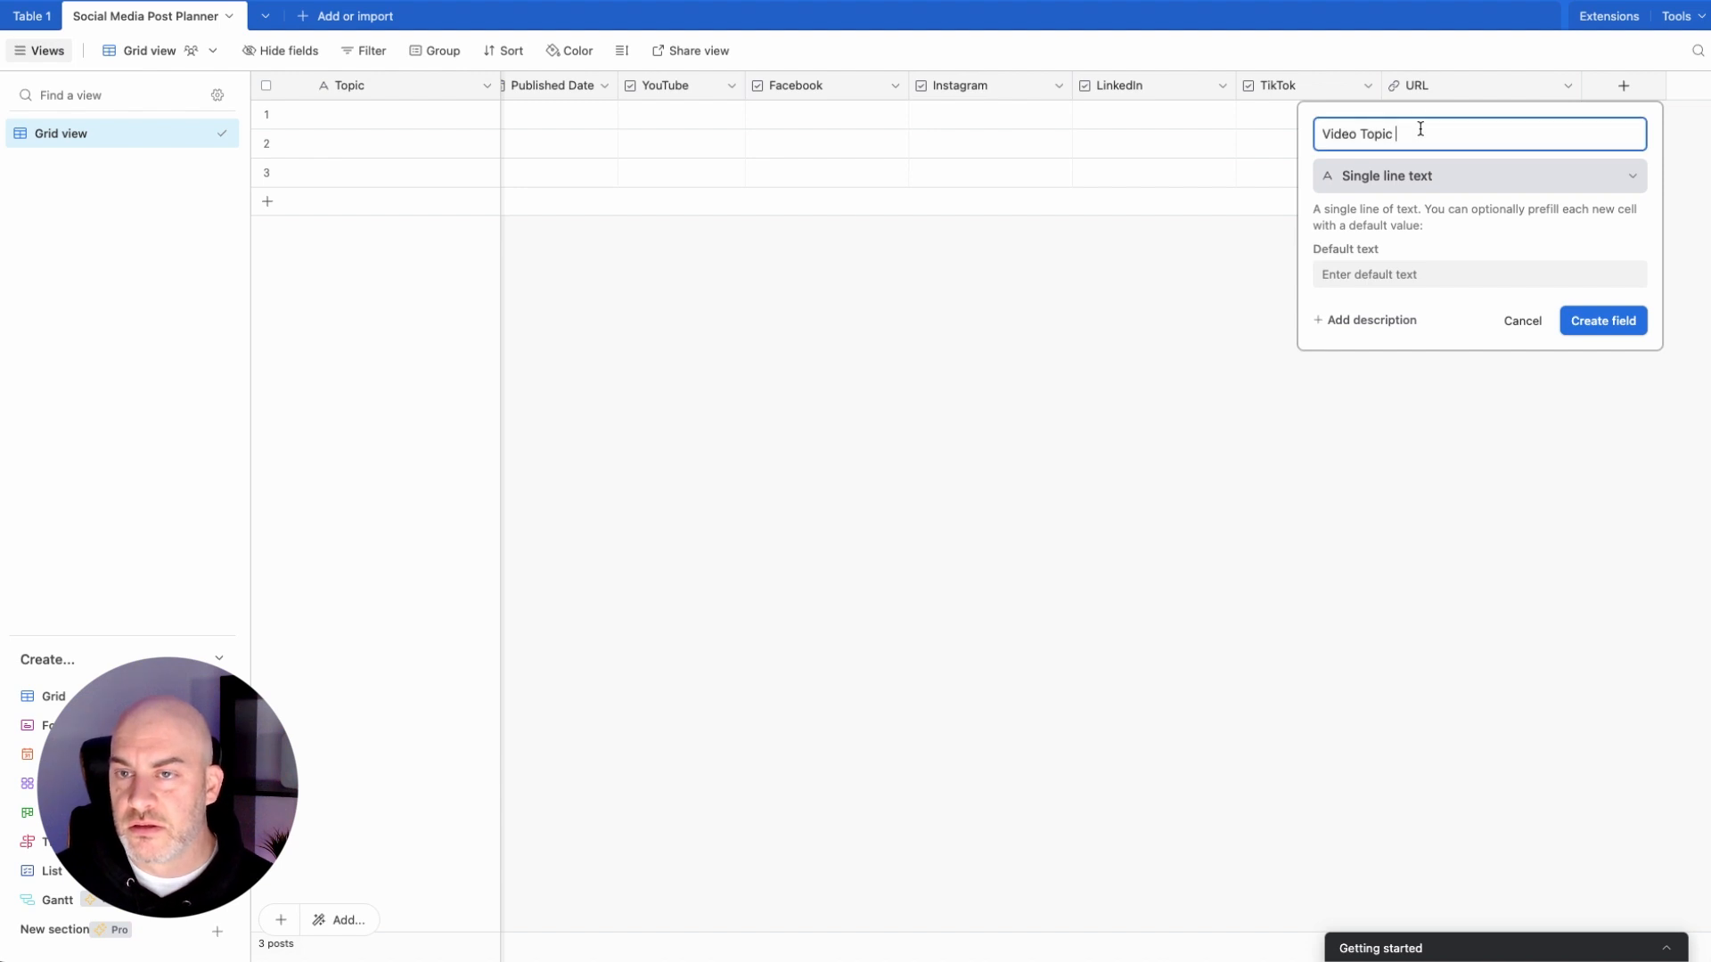
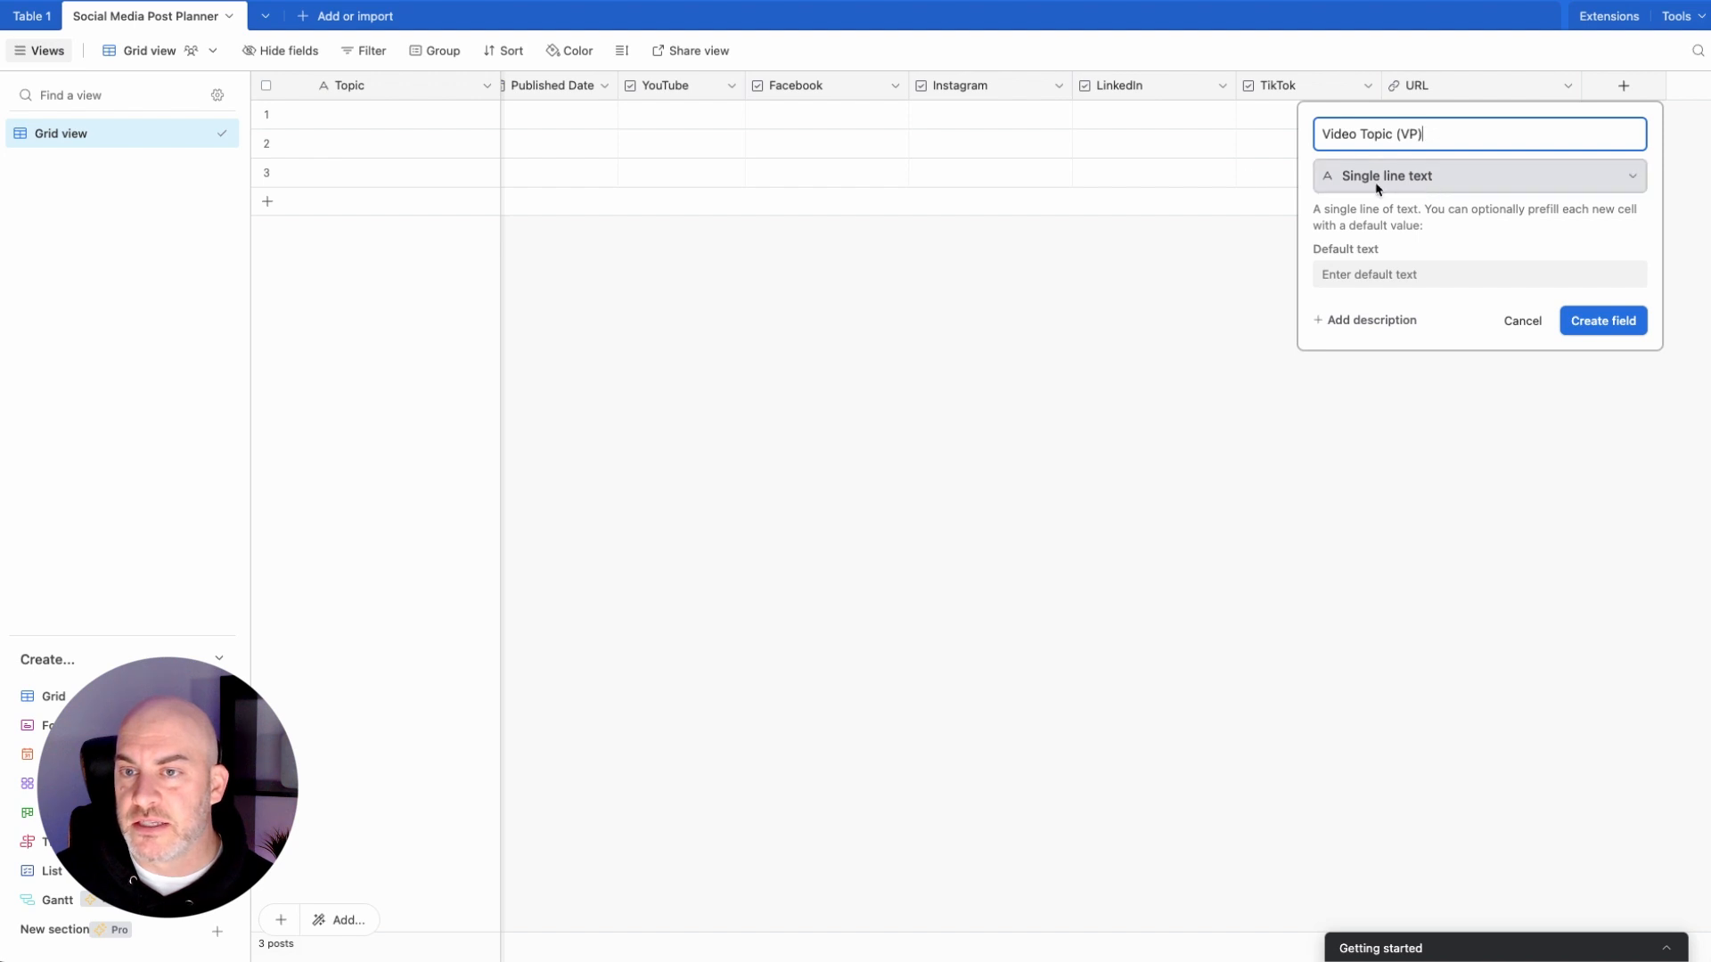
click(1635, 179)
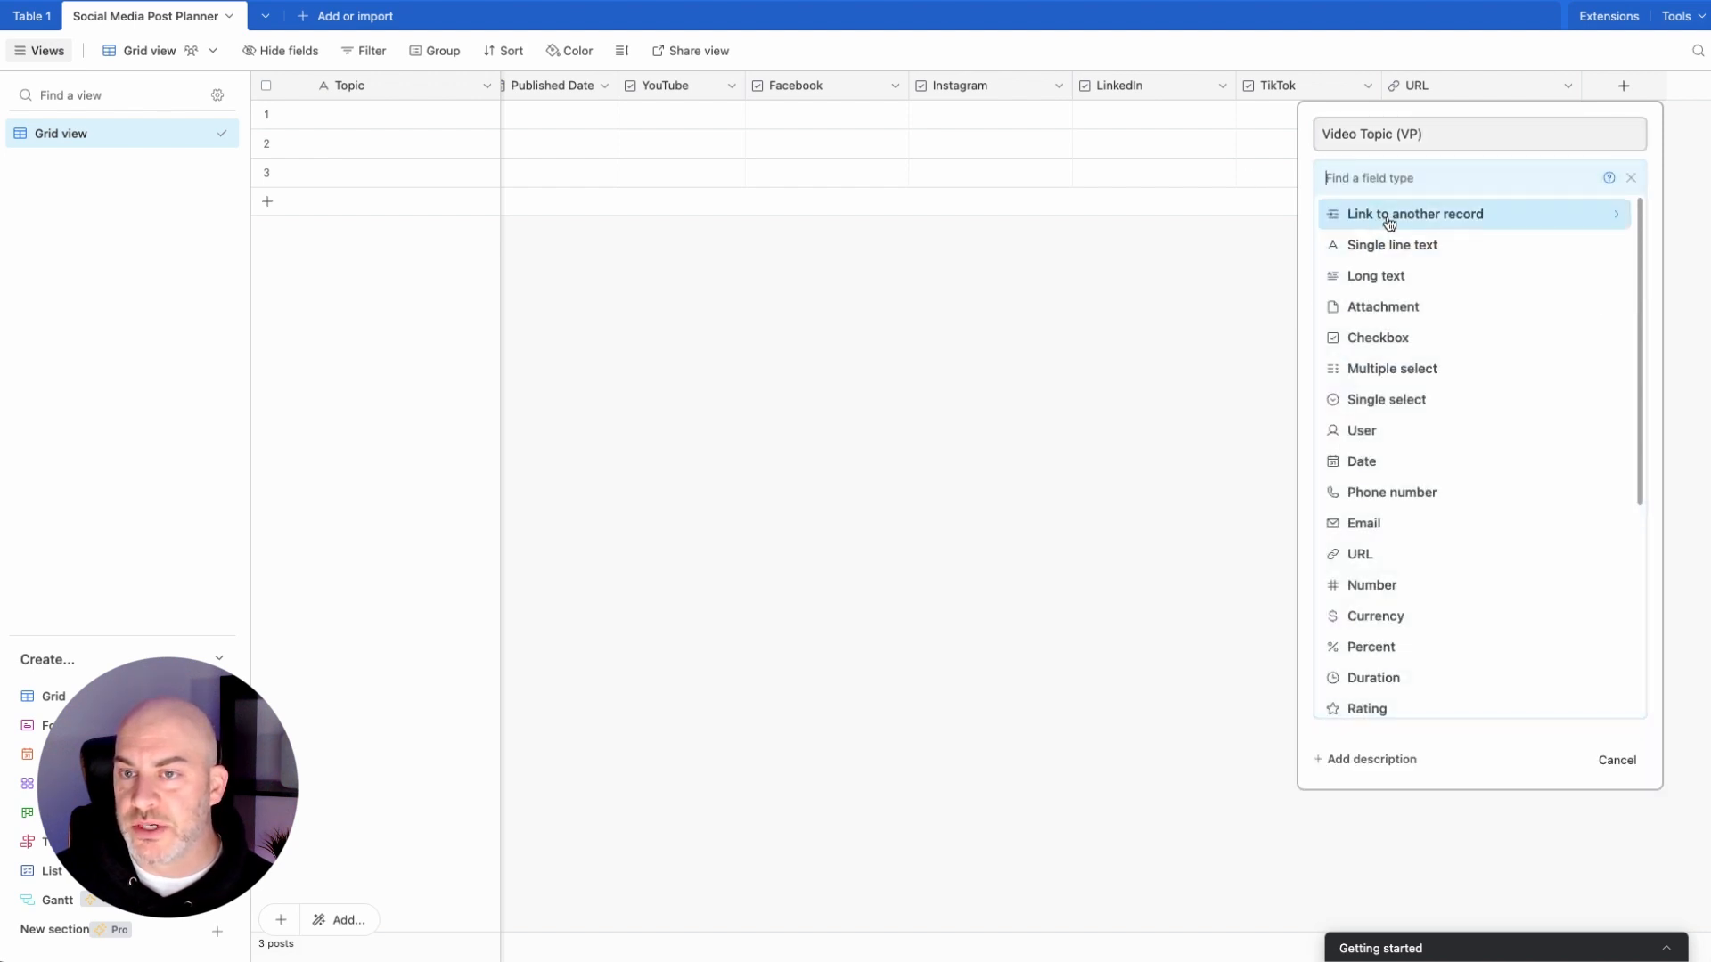
click(1389, 222)
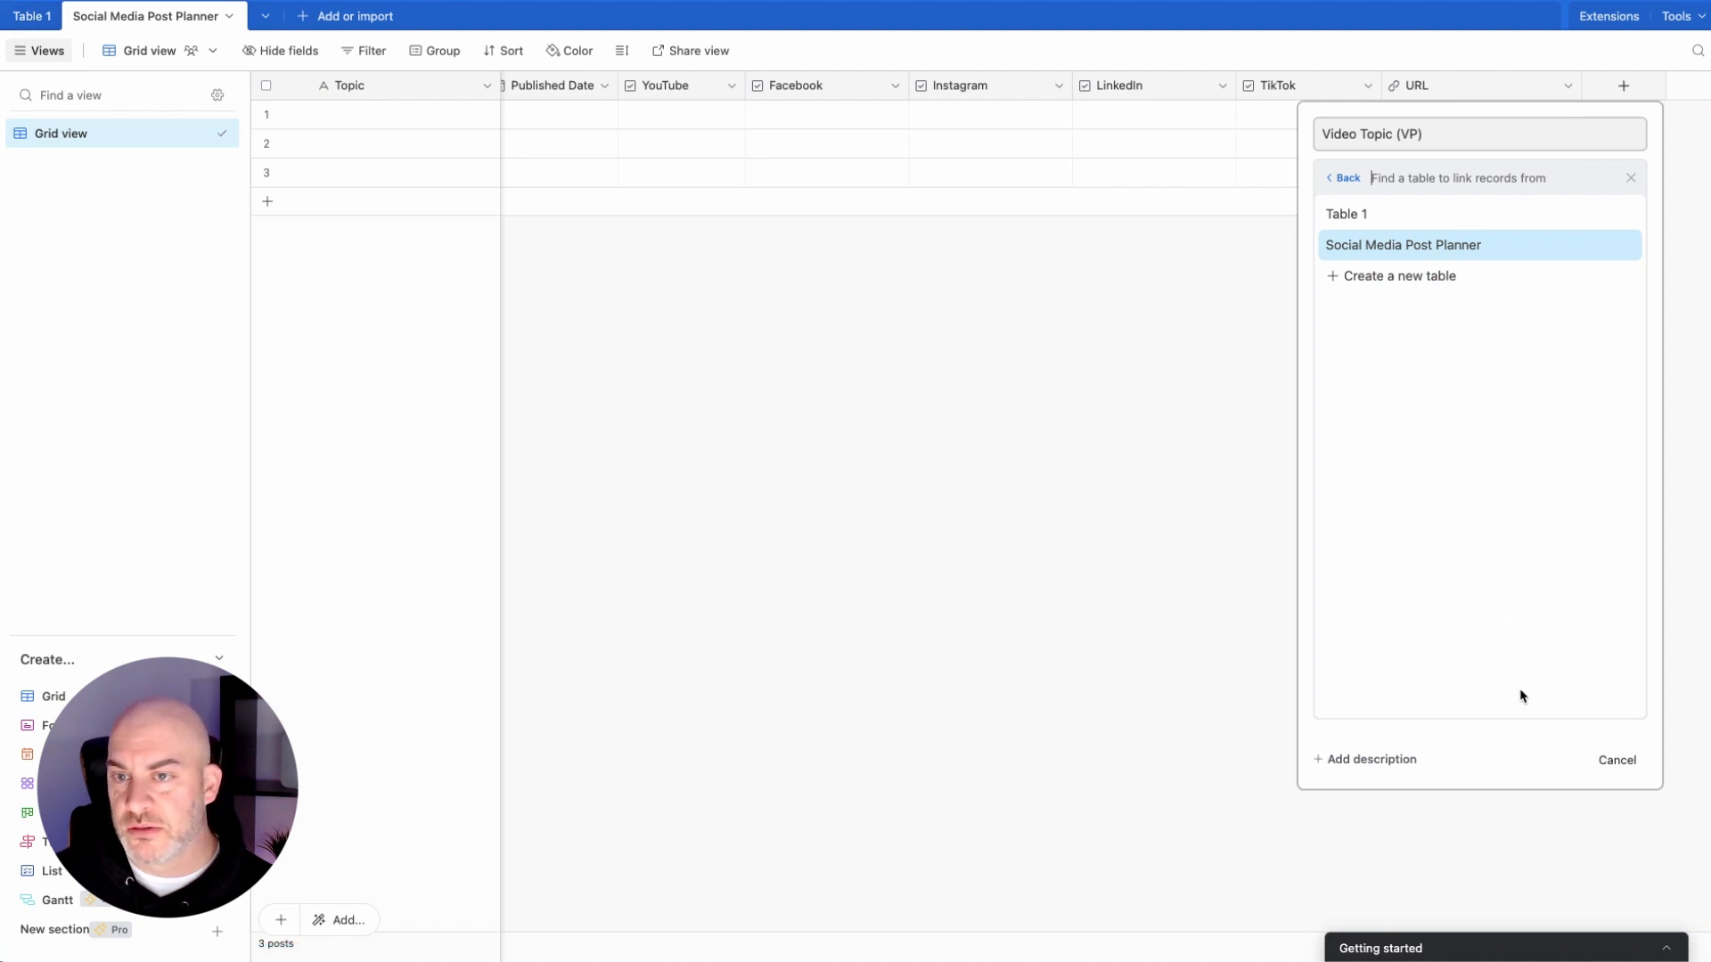
click(1617, 760)
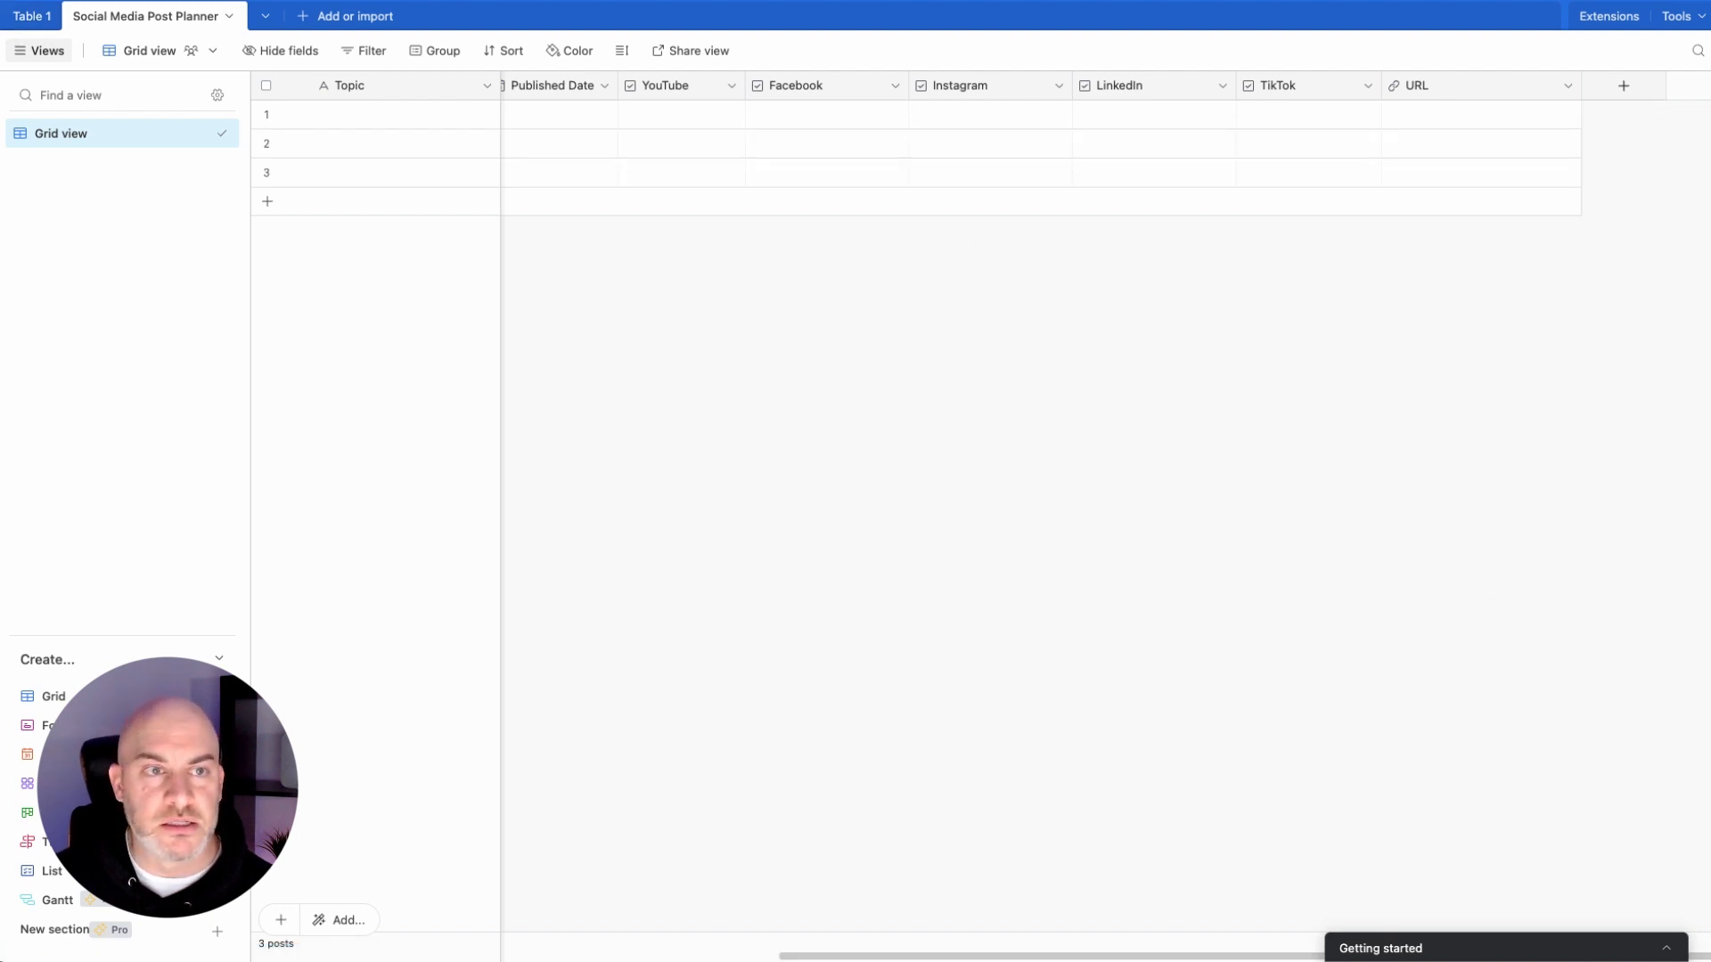
Step: Rename the table Table 1 as YT Video Planner
click(33, 18)
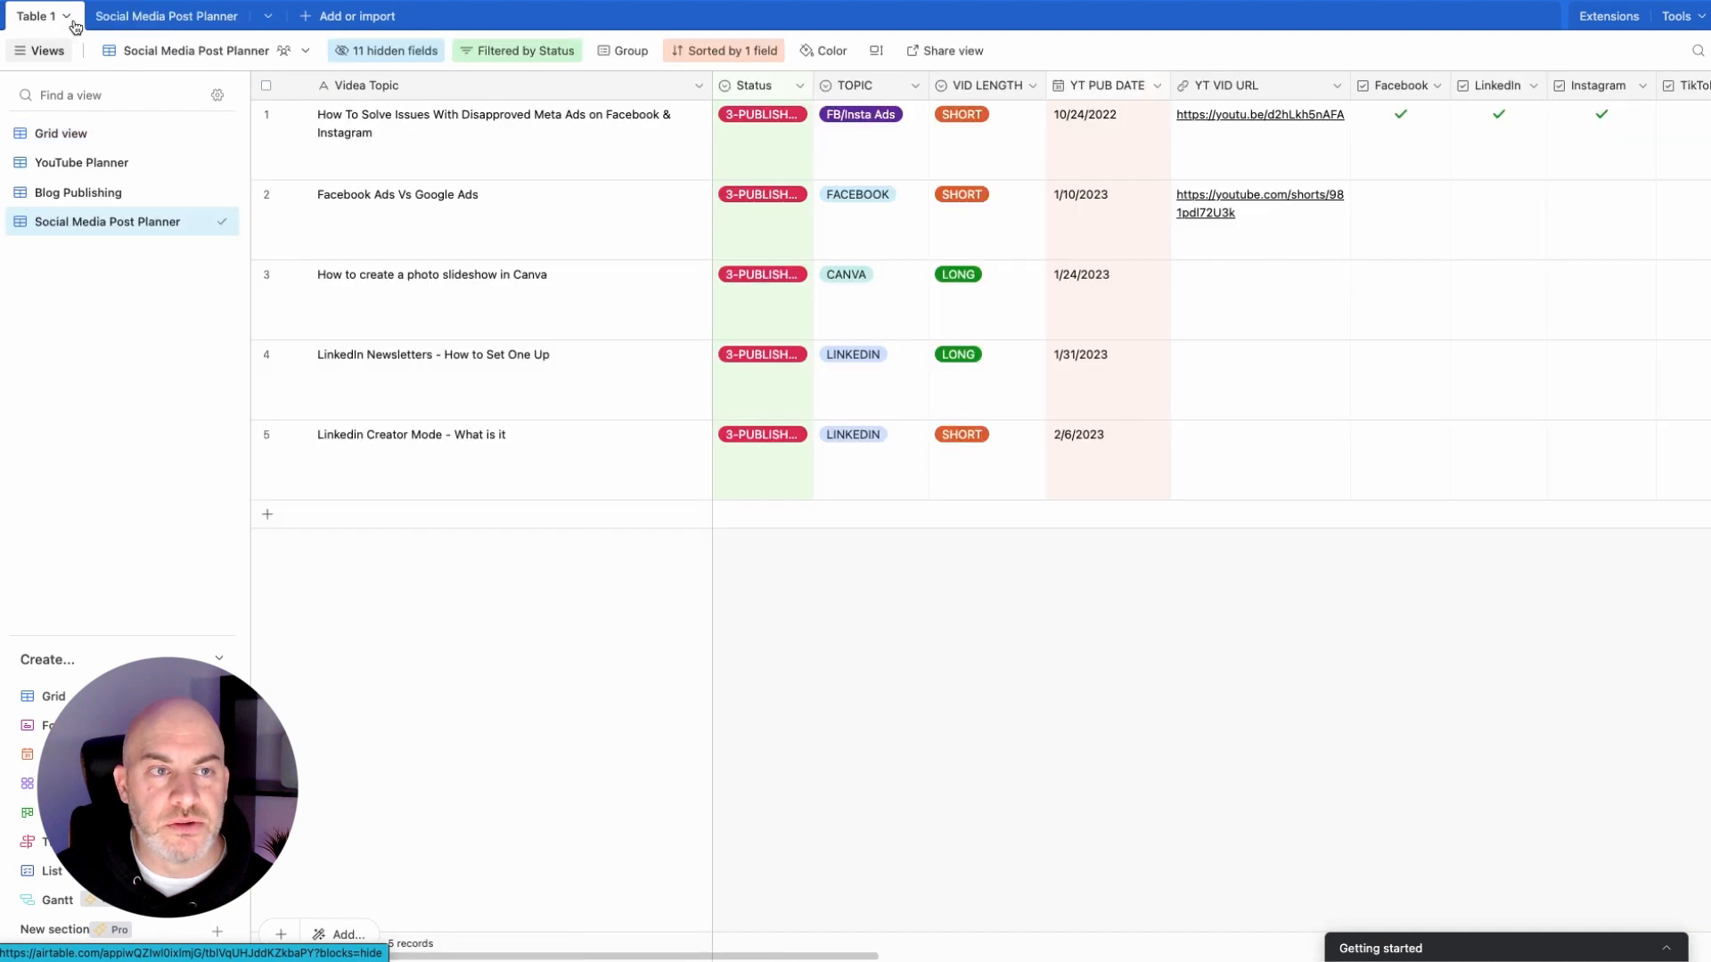
click(72, 19)
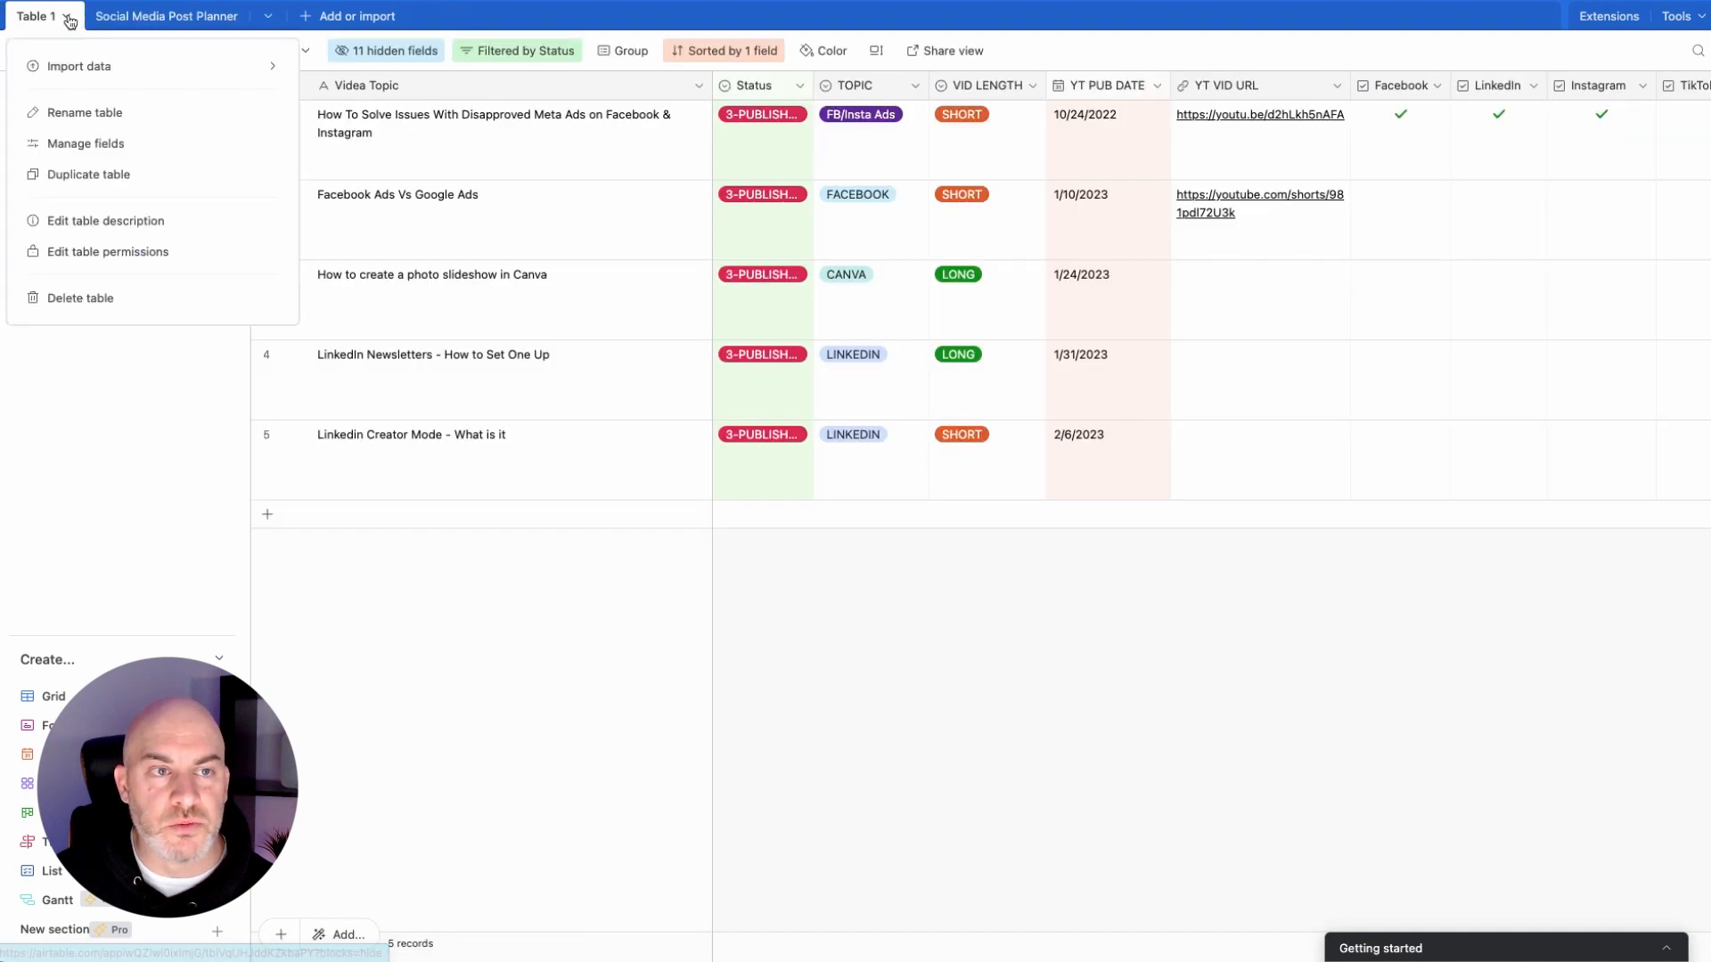
click(82, 113)
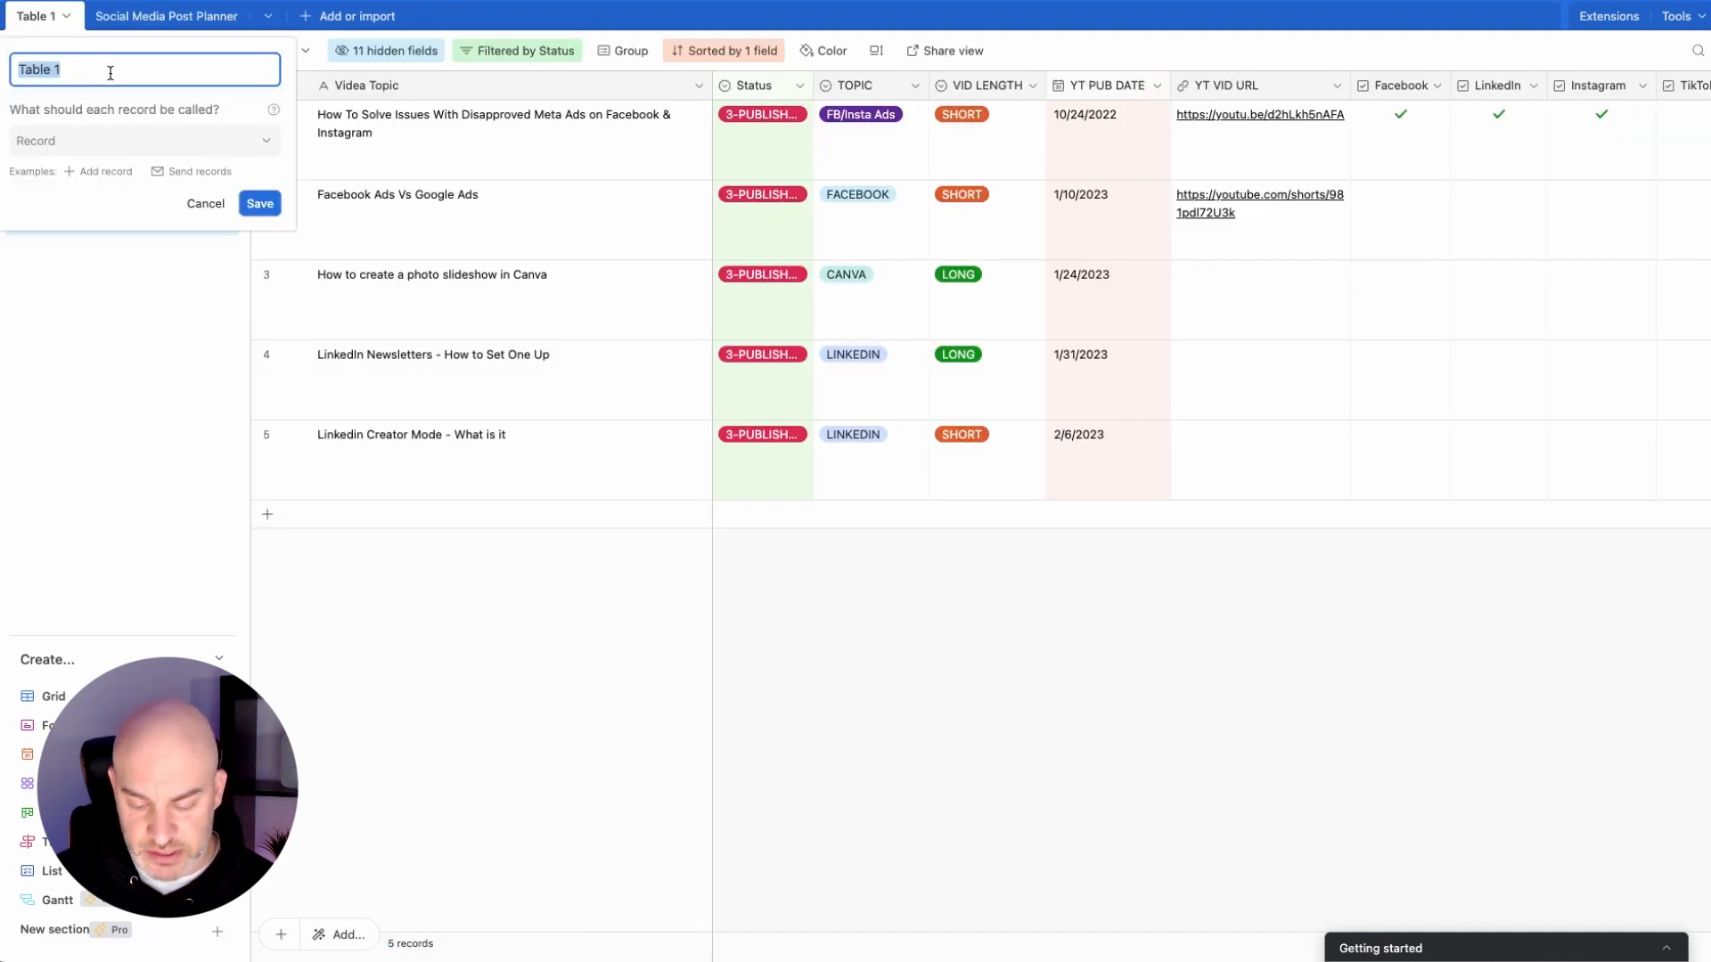
text(Y)
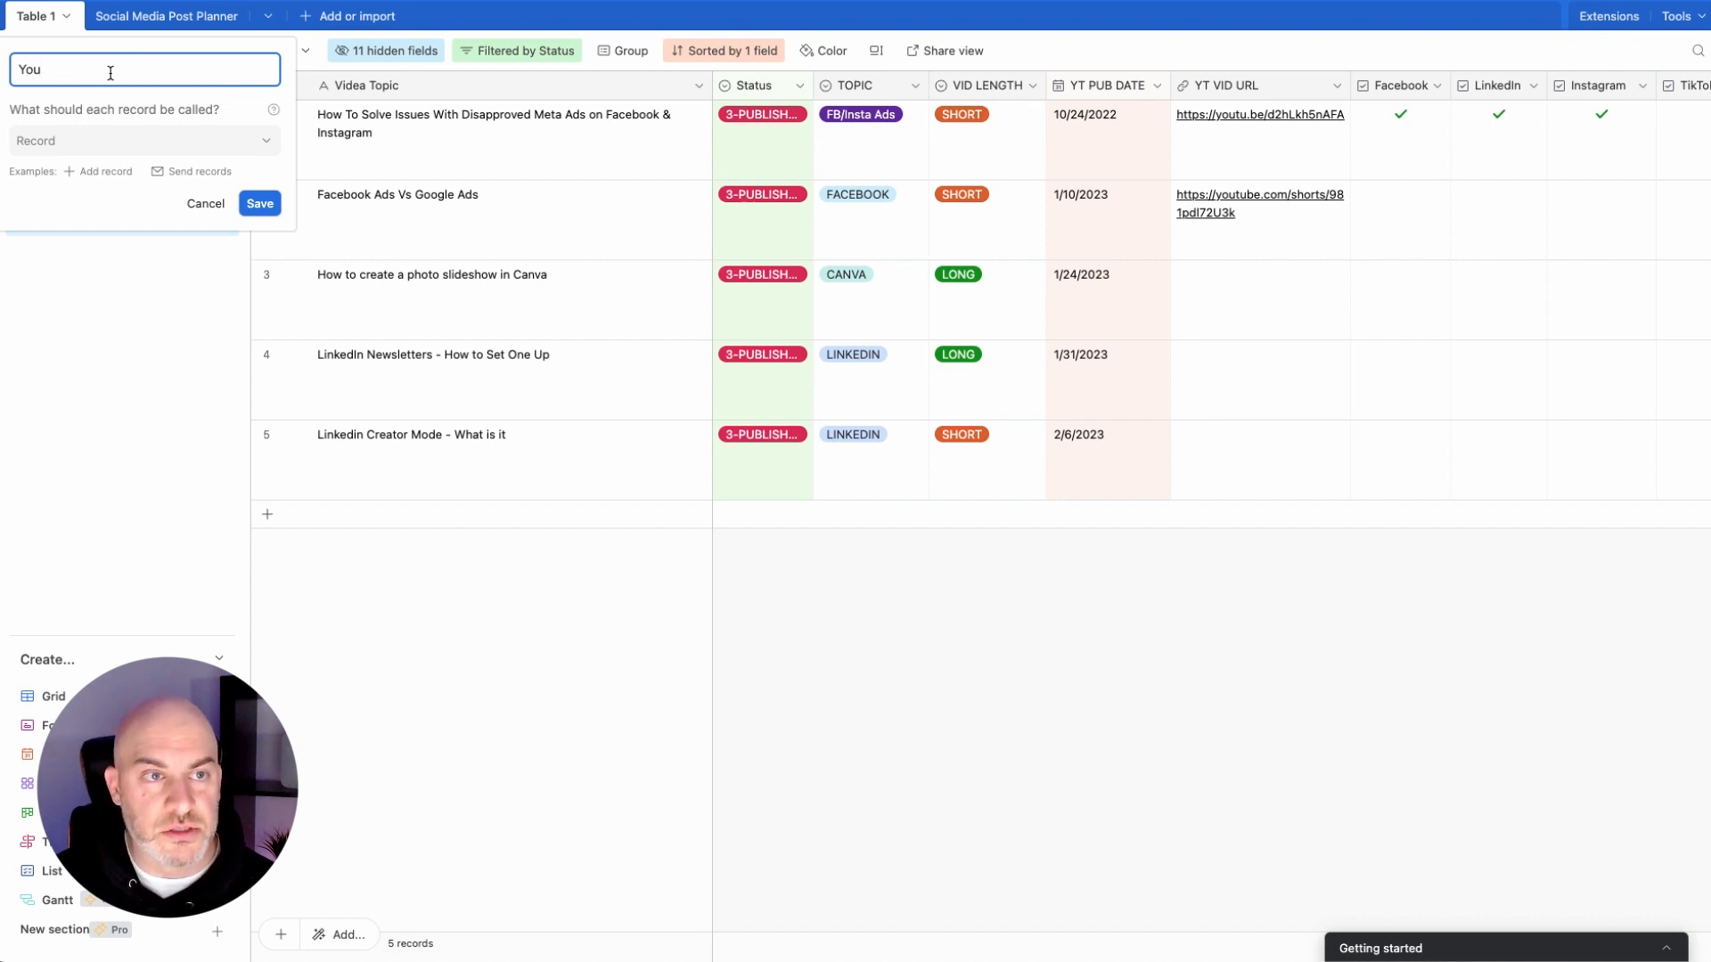
text(T Video P)
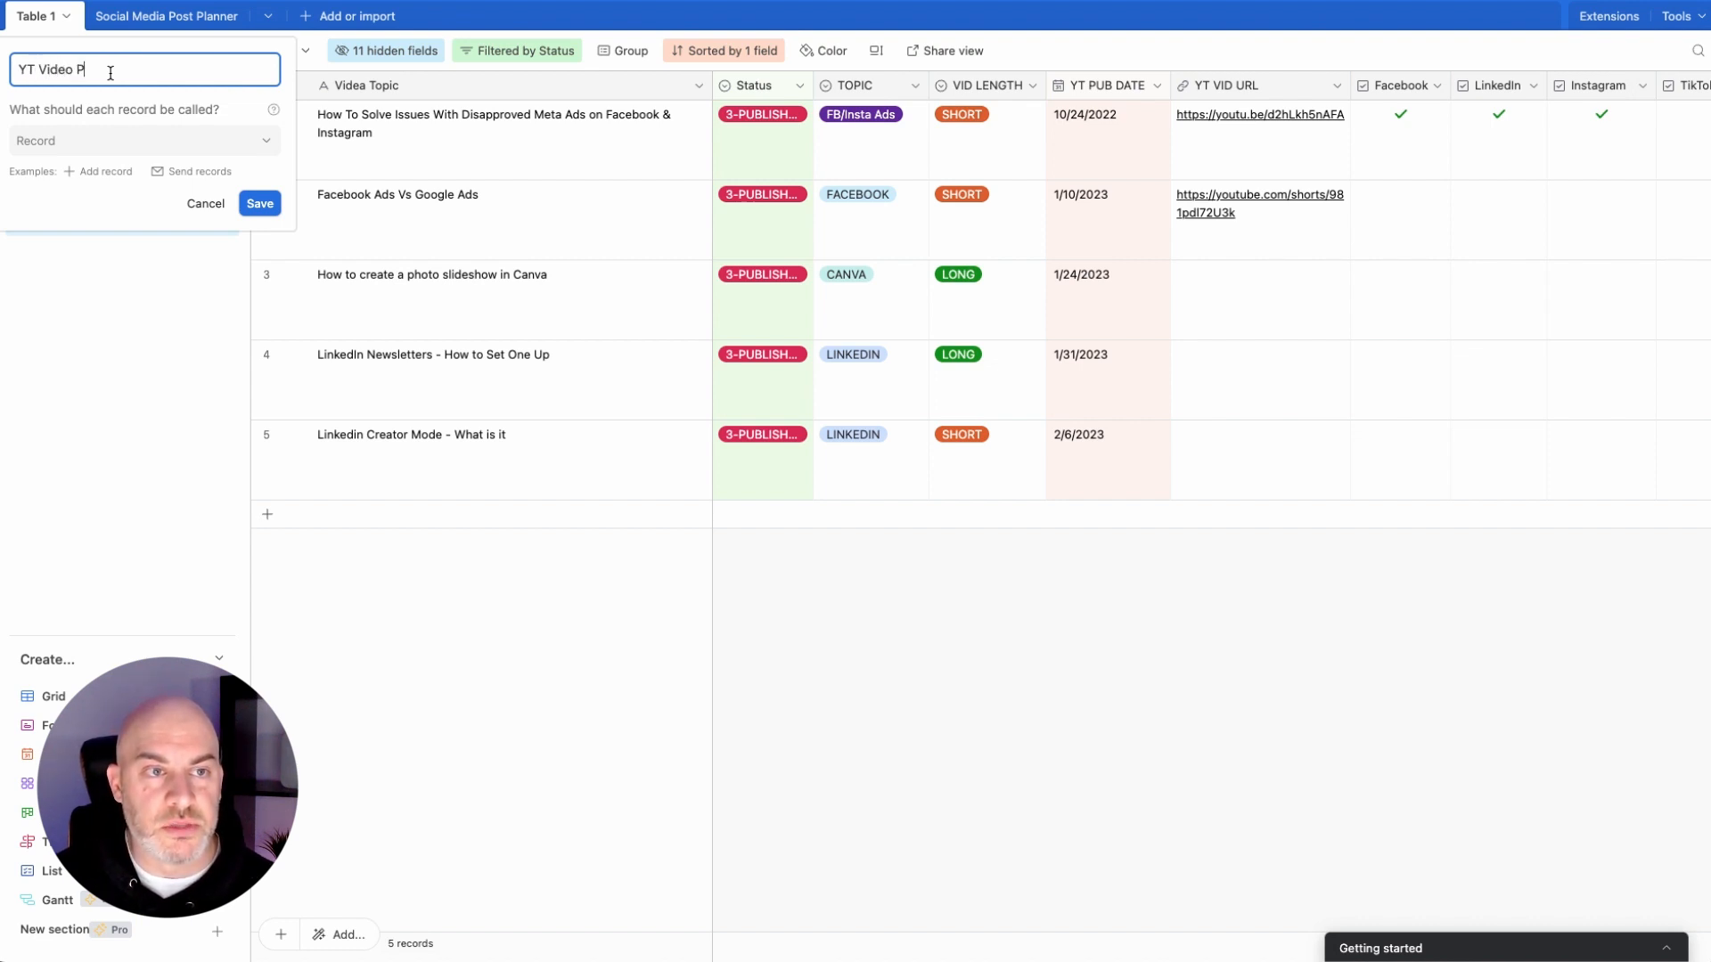
text(lanner)
click(259, 203)
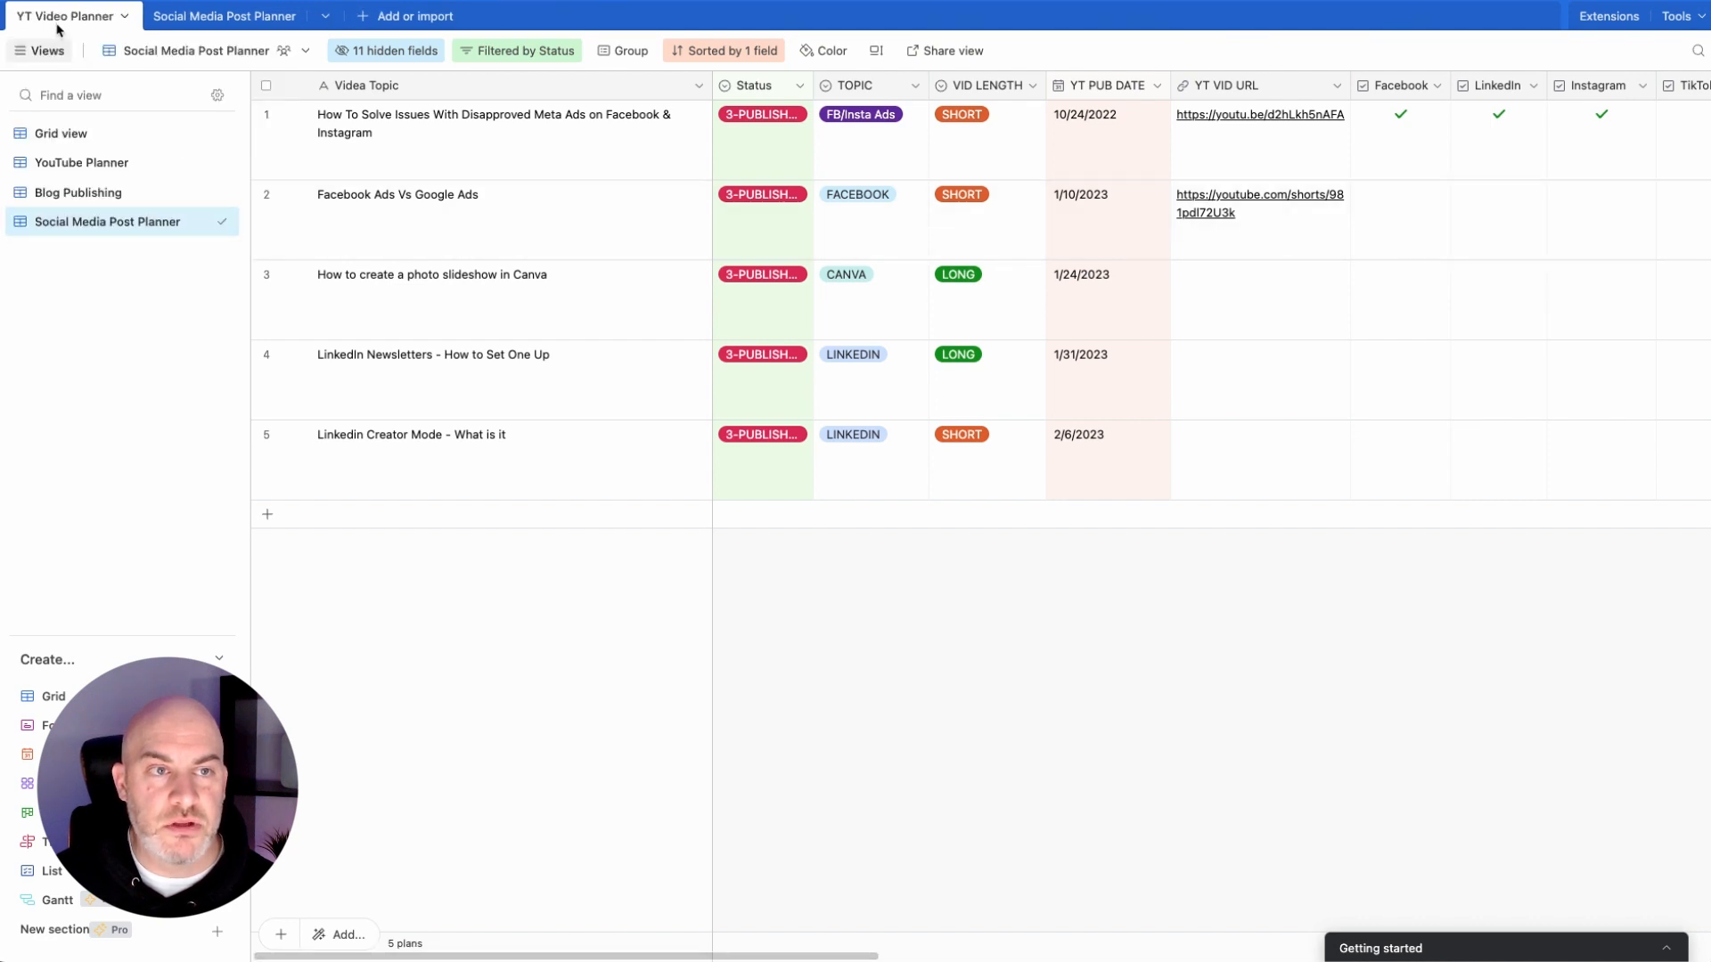
Step: In the Social Media Post Planner table, add a field named Topic (VP) after URL that links to records in YT Video Planner
click(229, 25)
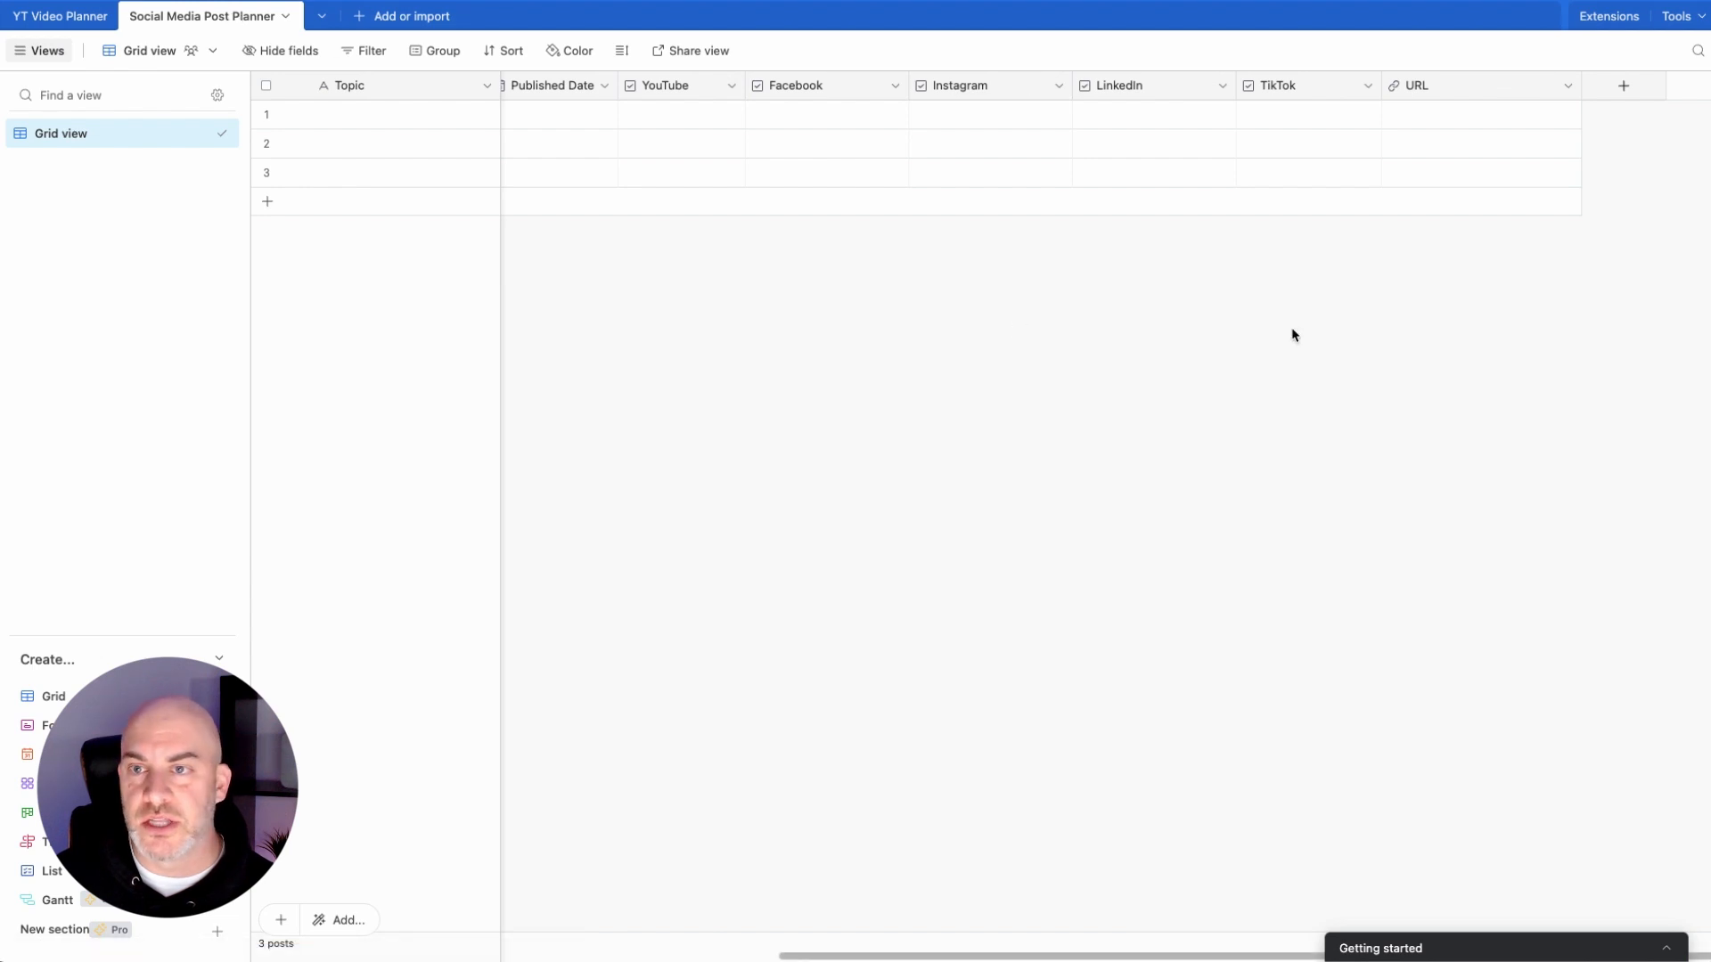
click(1623, 86)
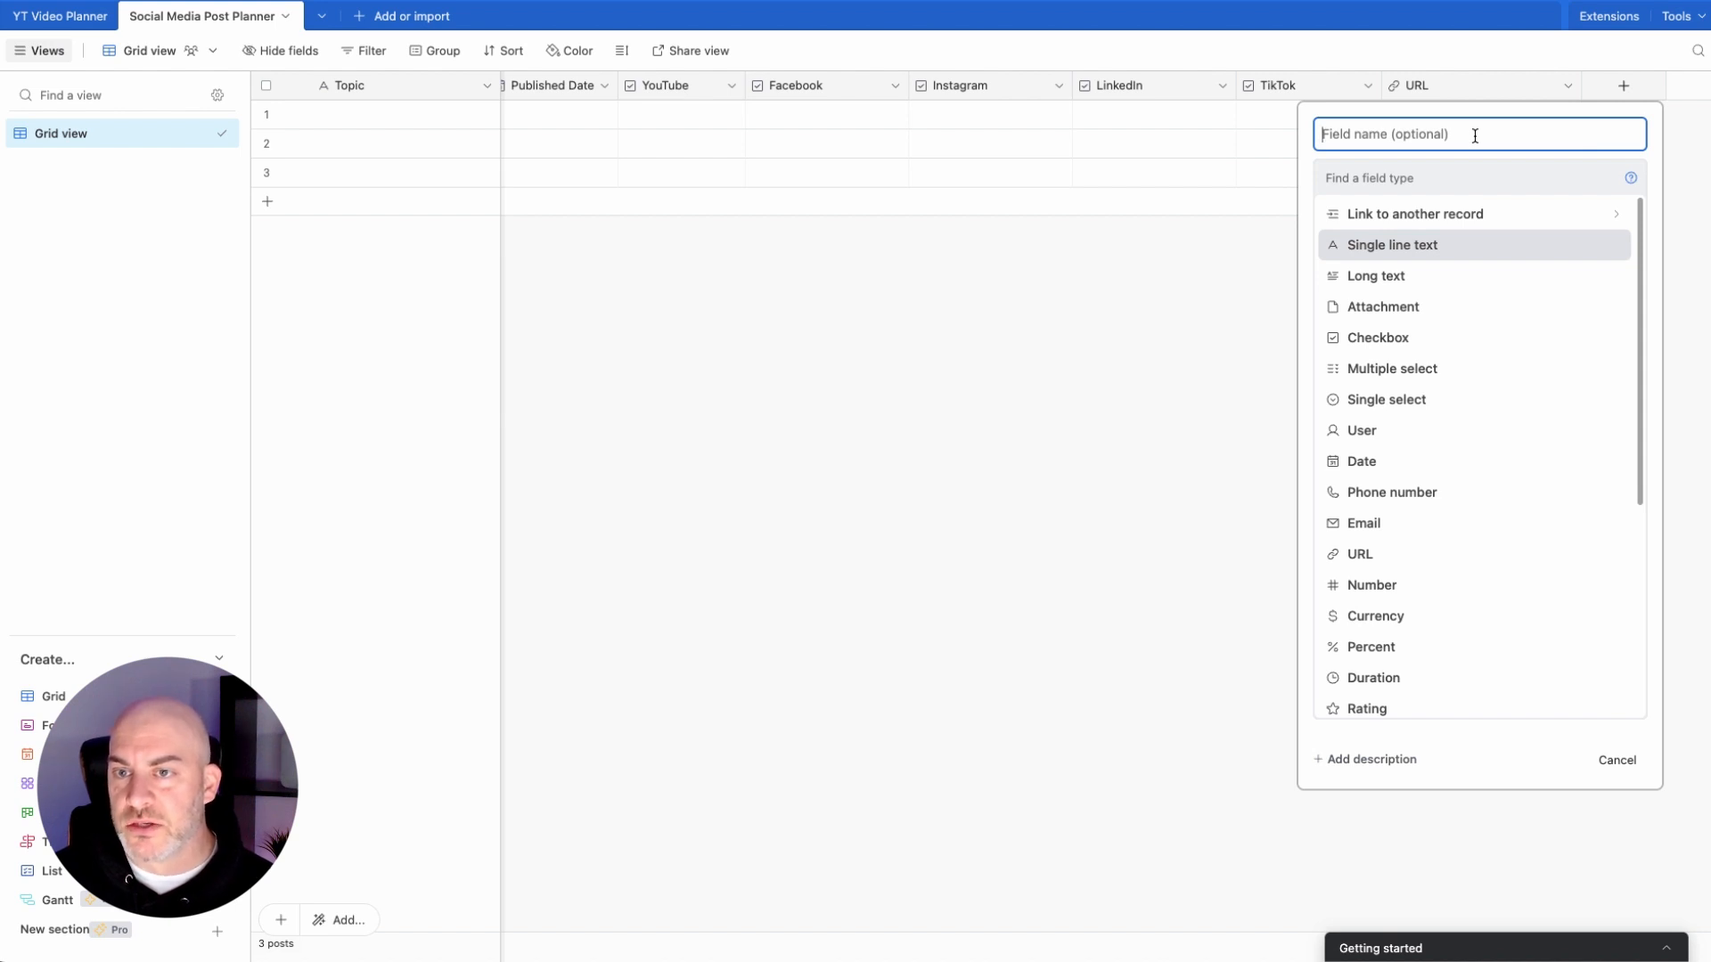
click(1426, 216)
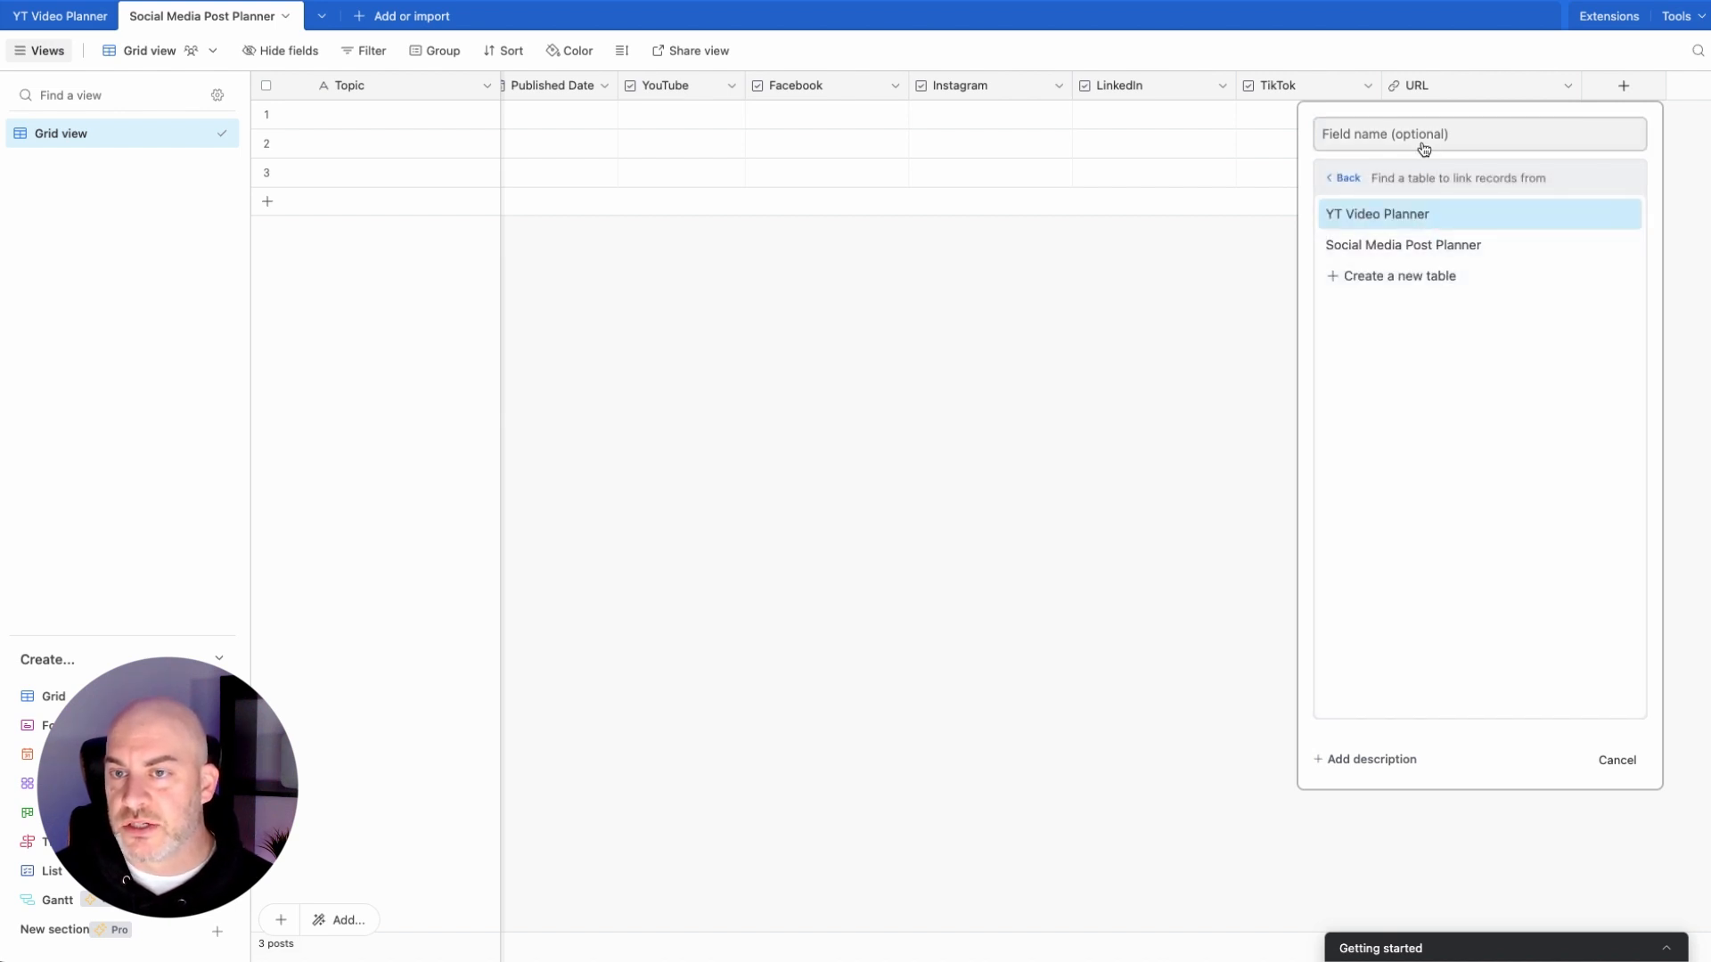
click(1422, 141)
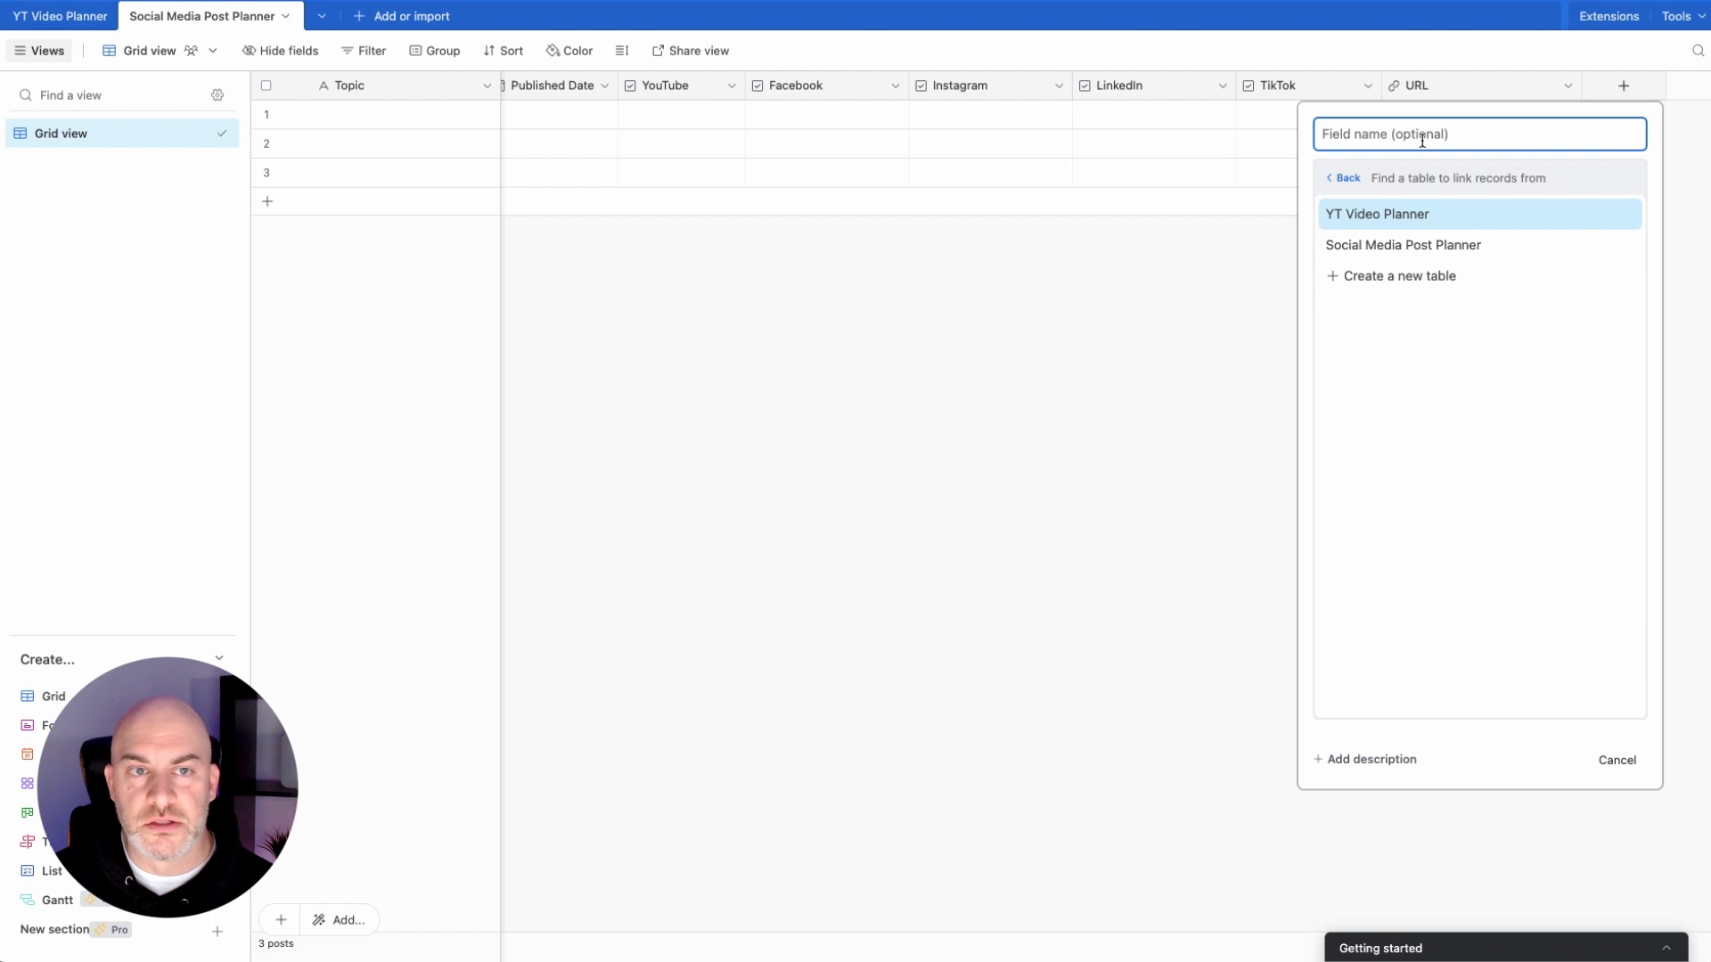
text(Topi)
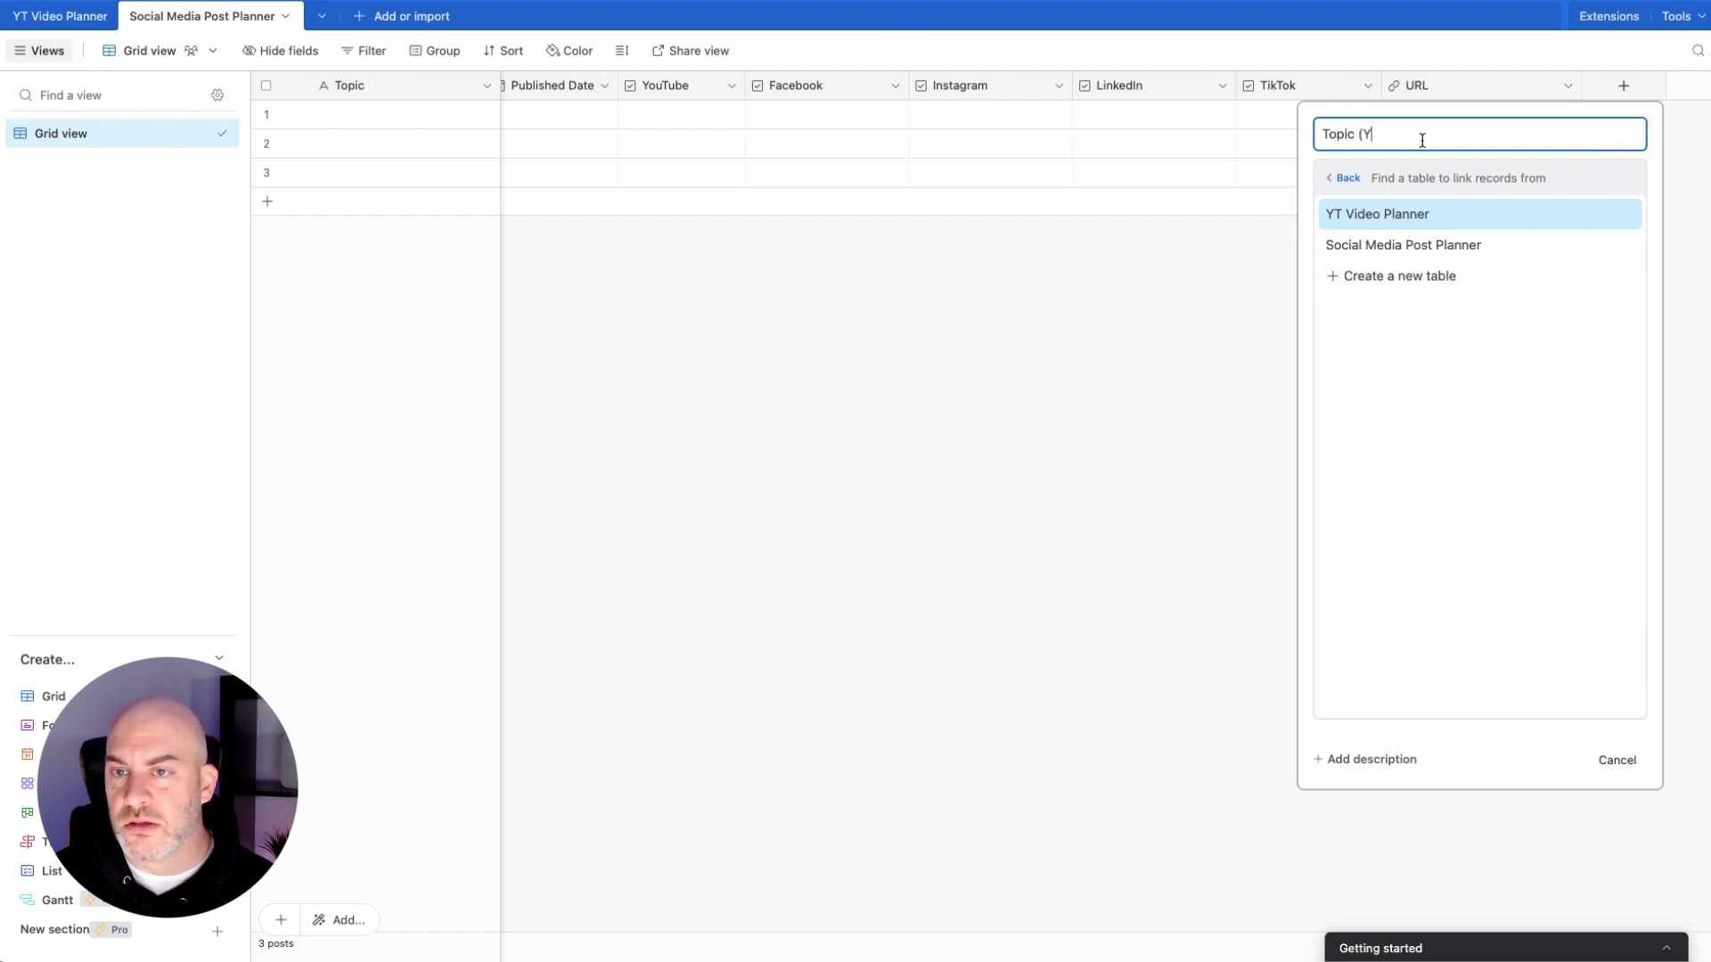
text(c ()
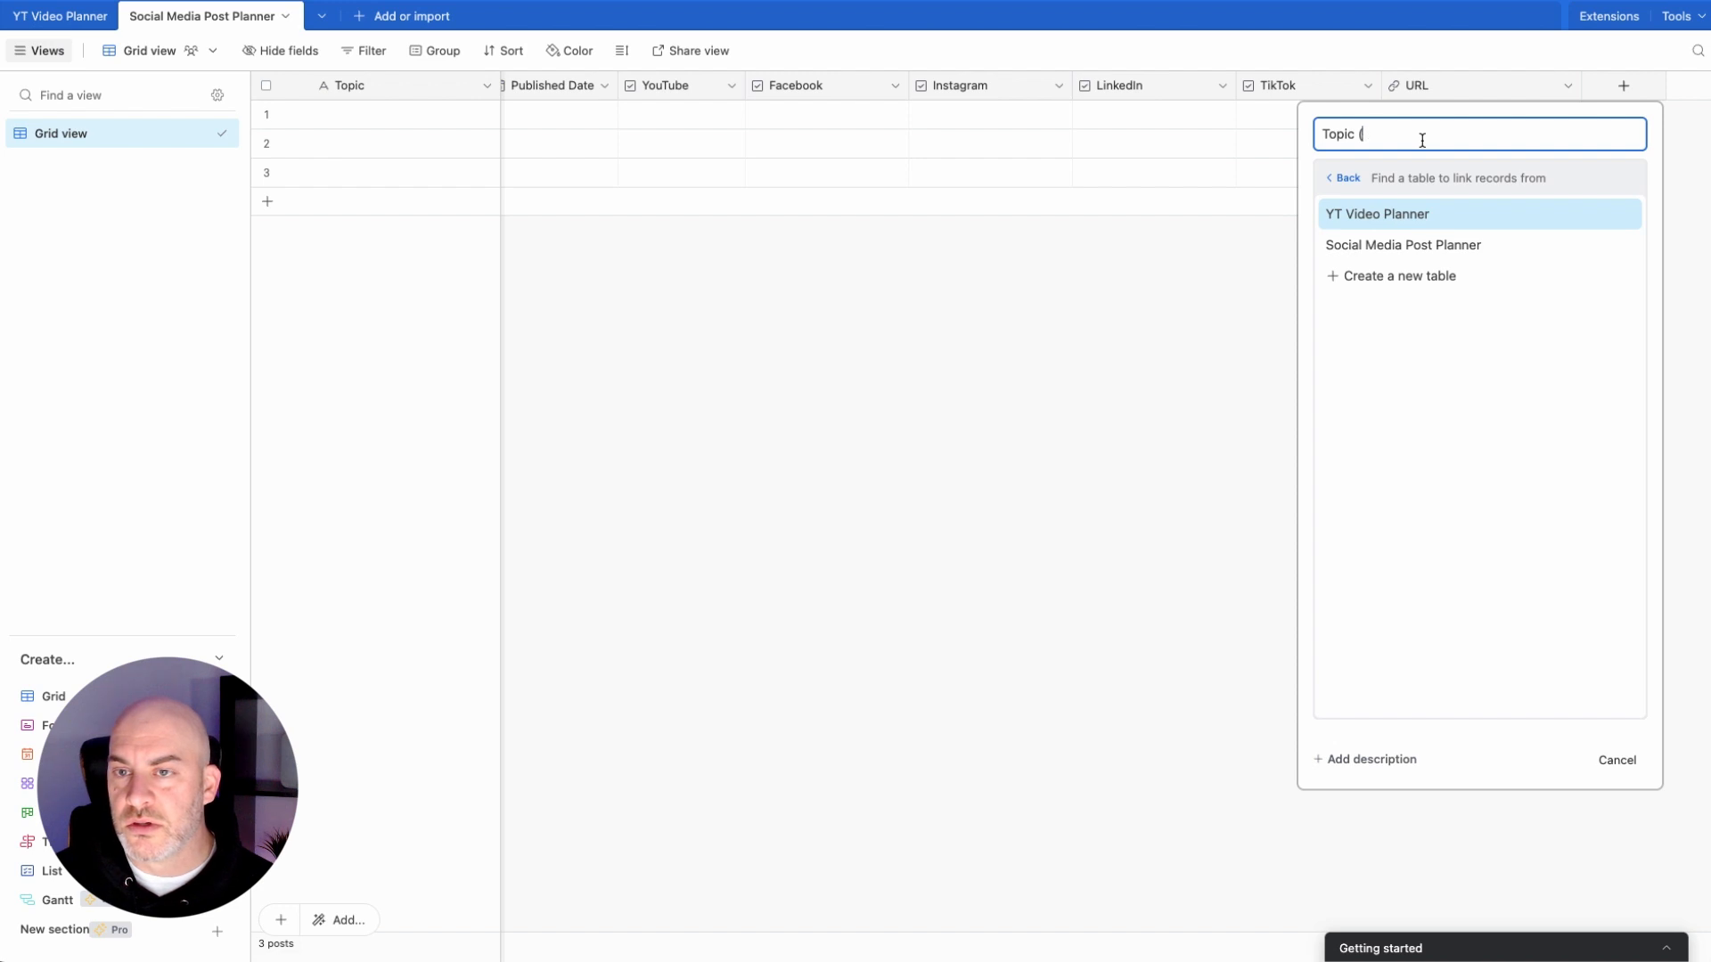
text(VP)
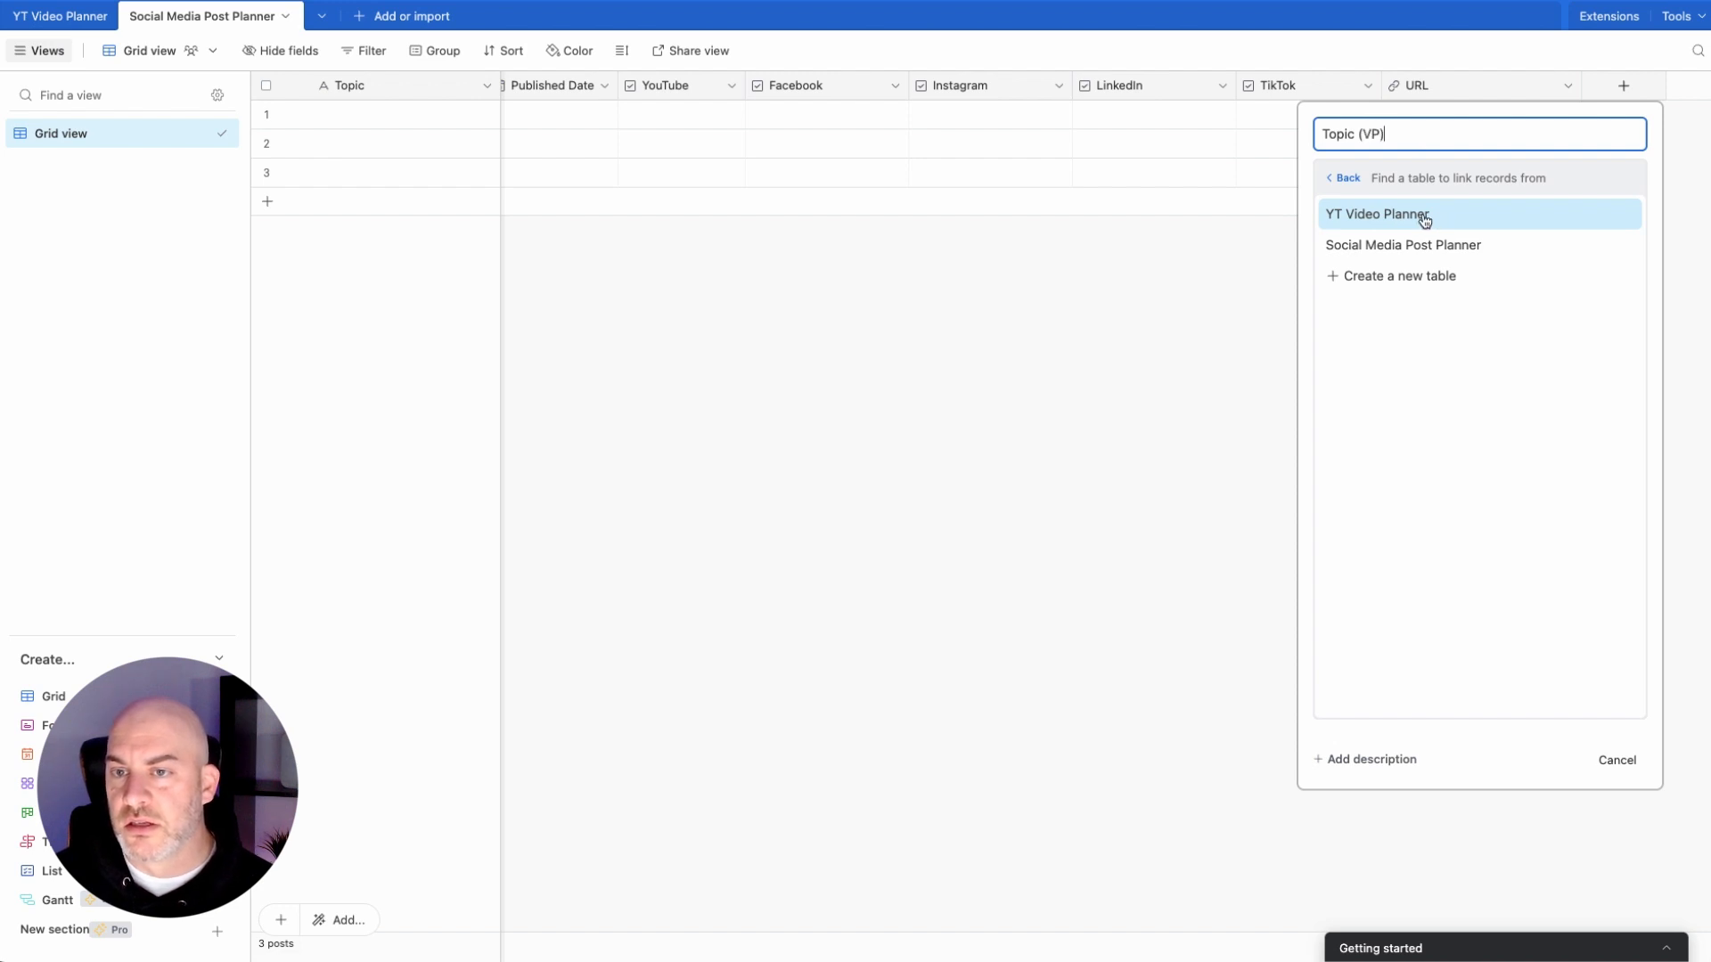
click(1420, 216)
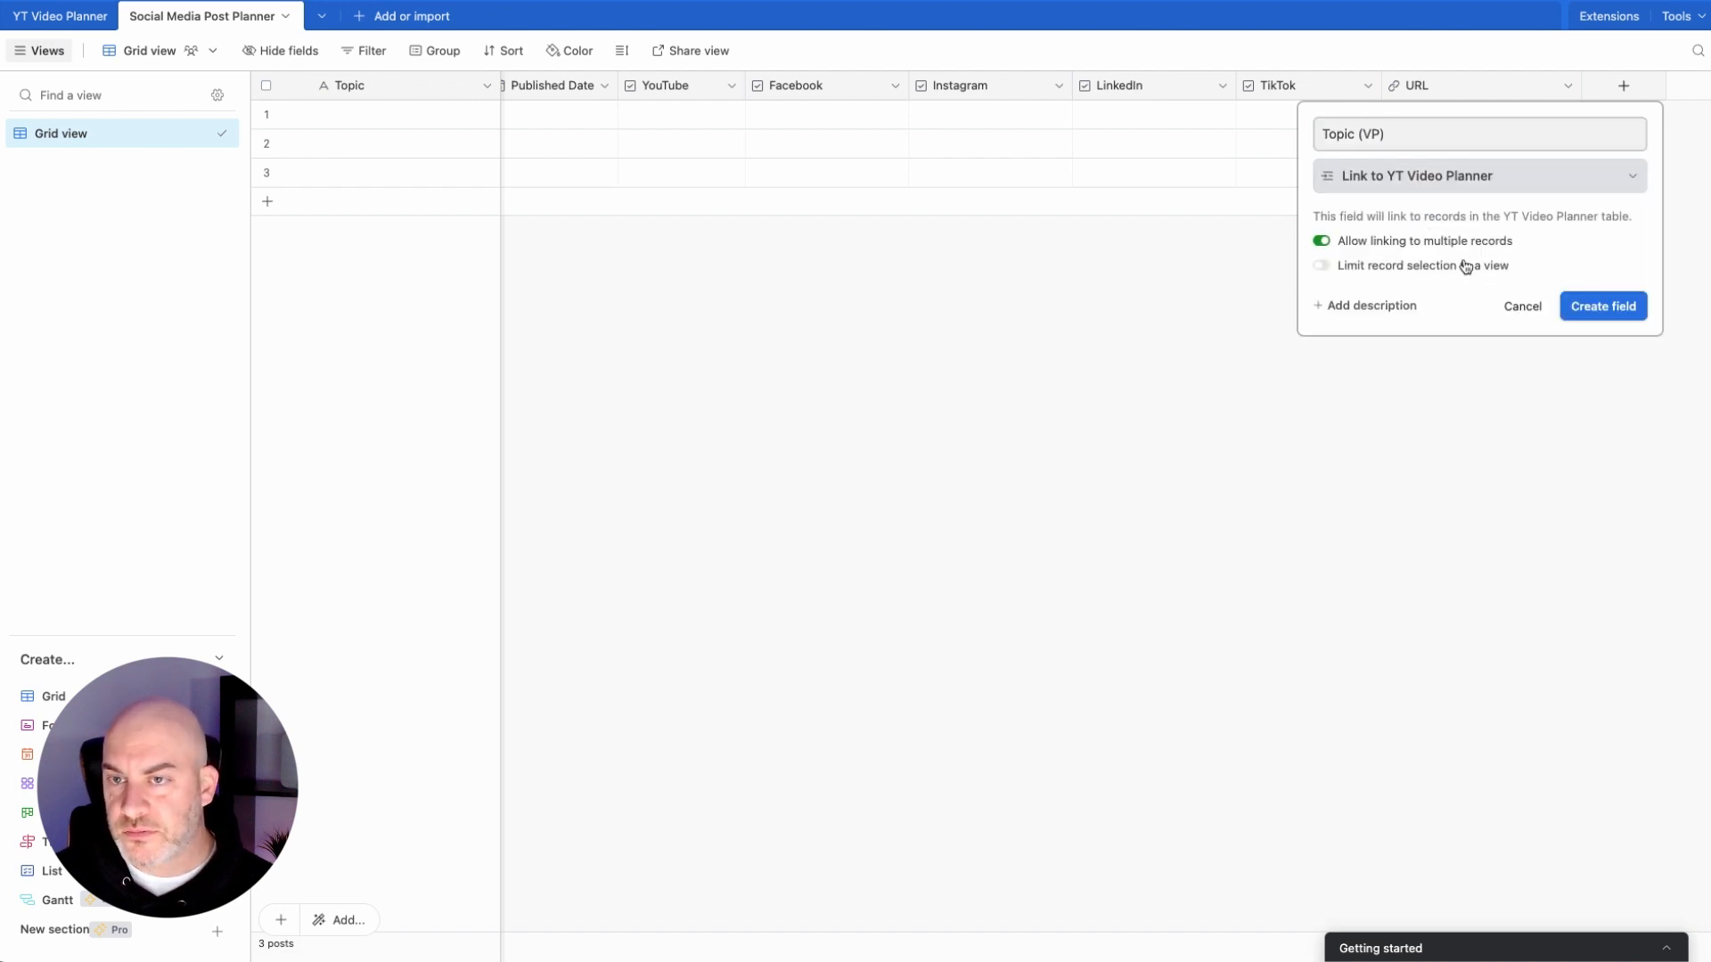
click(1502, 180)
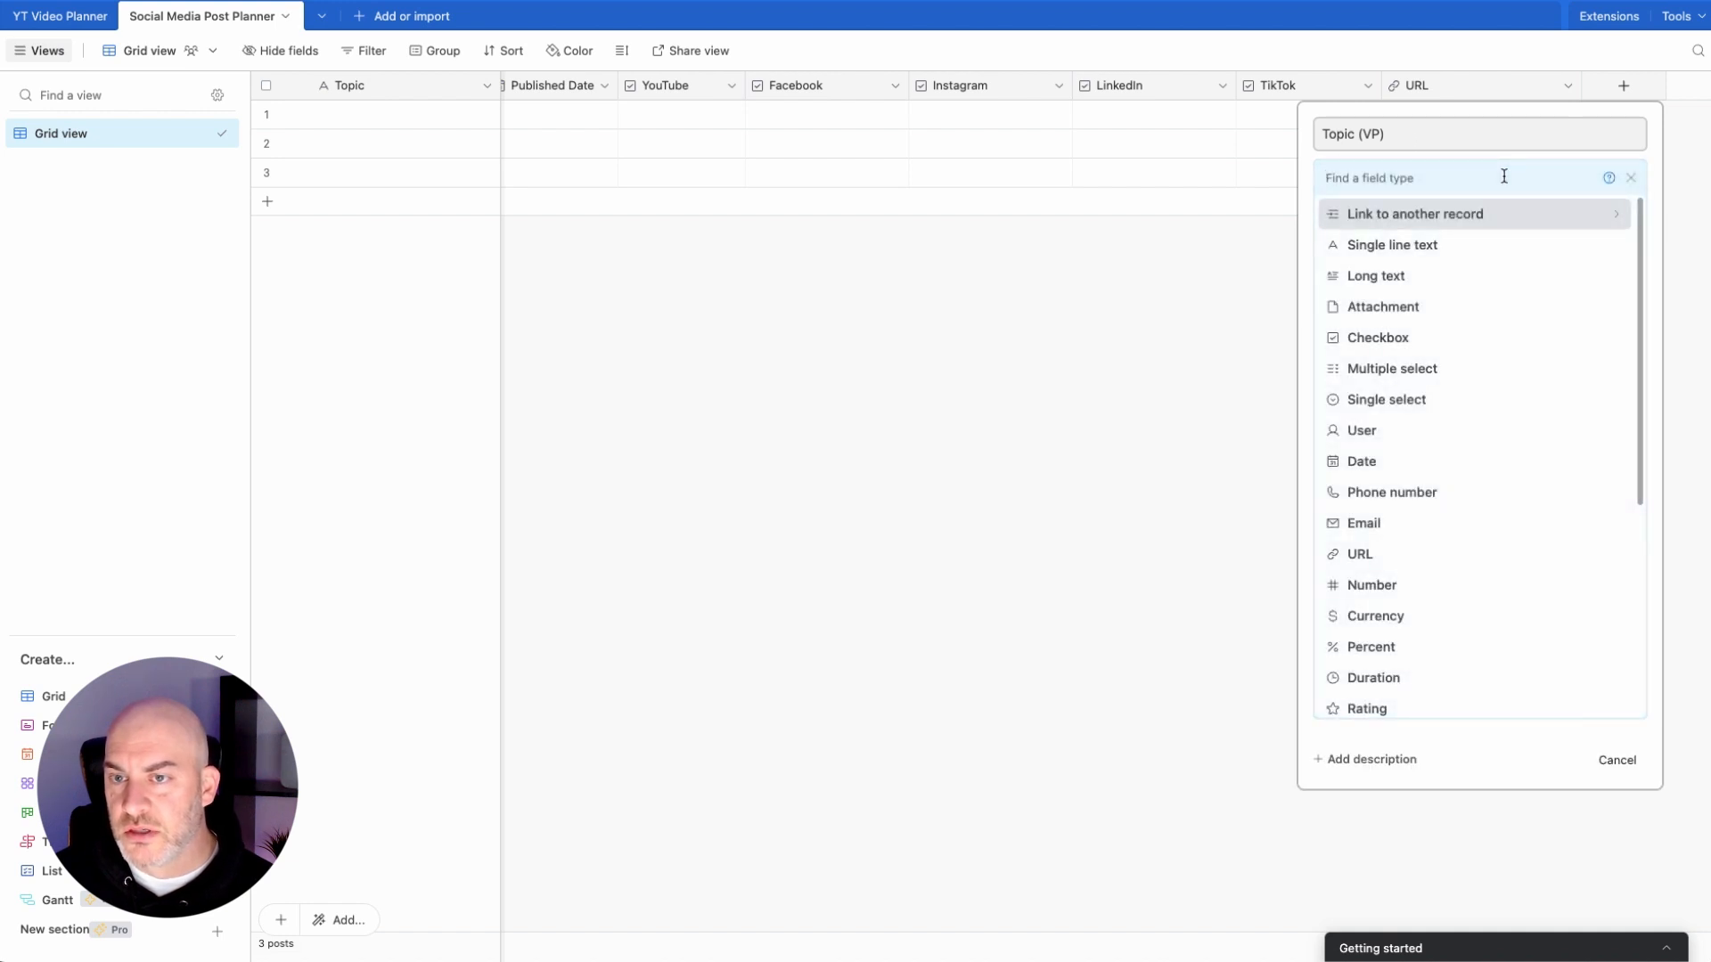
click(1458, 219)
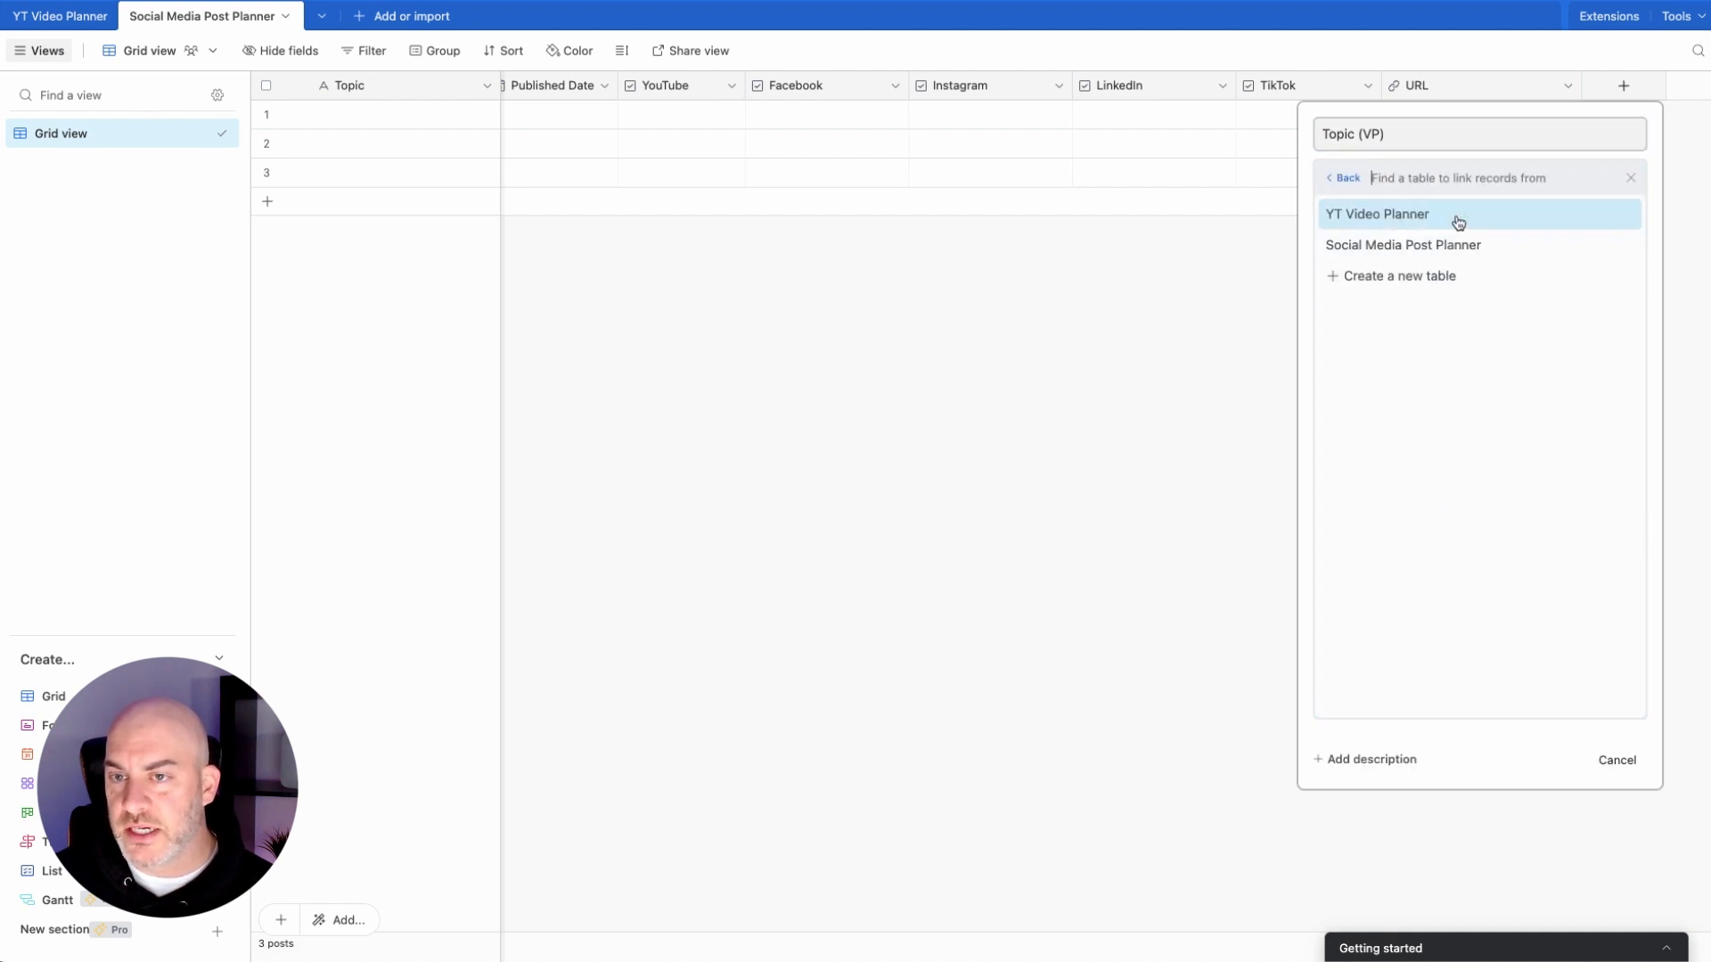
click(1377, 217)
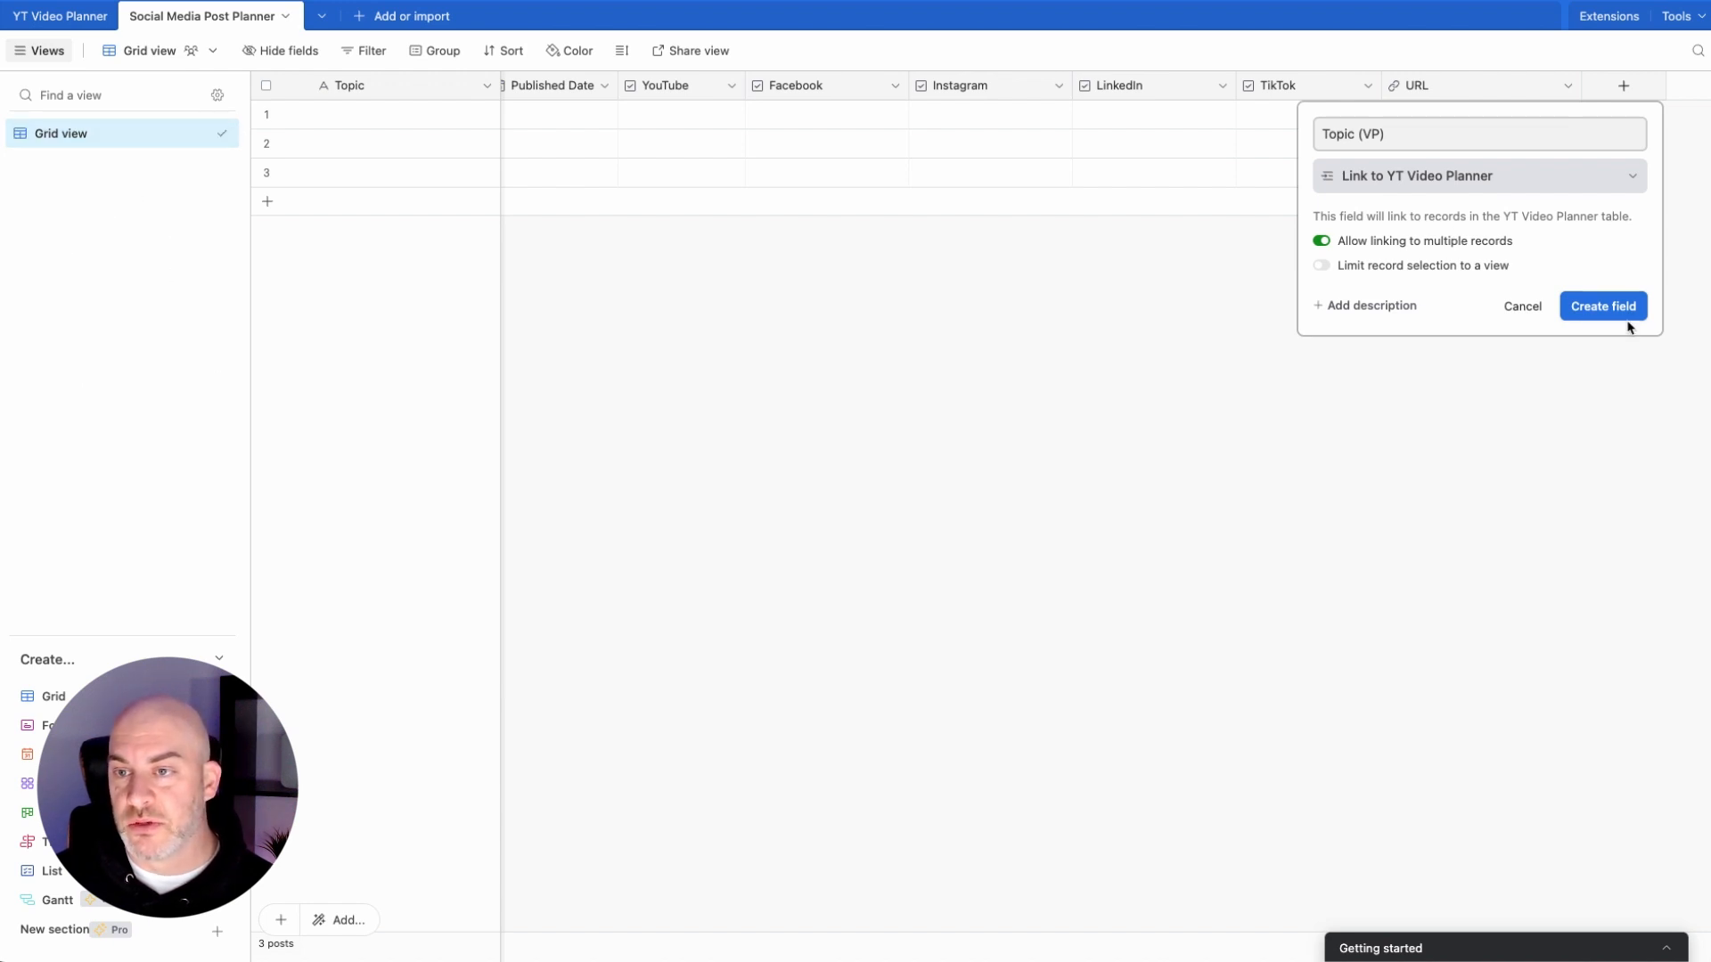
click(1604, 306)
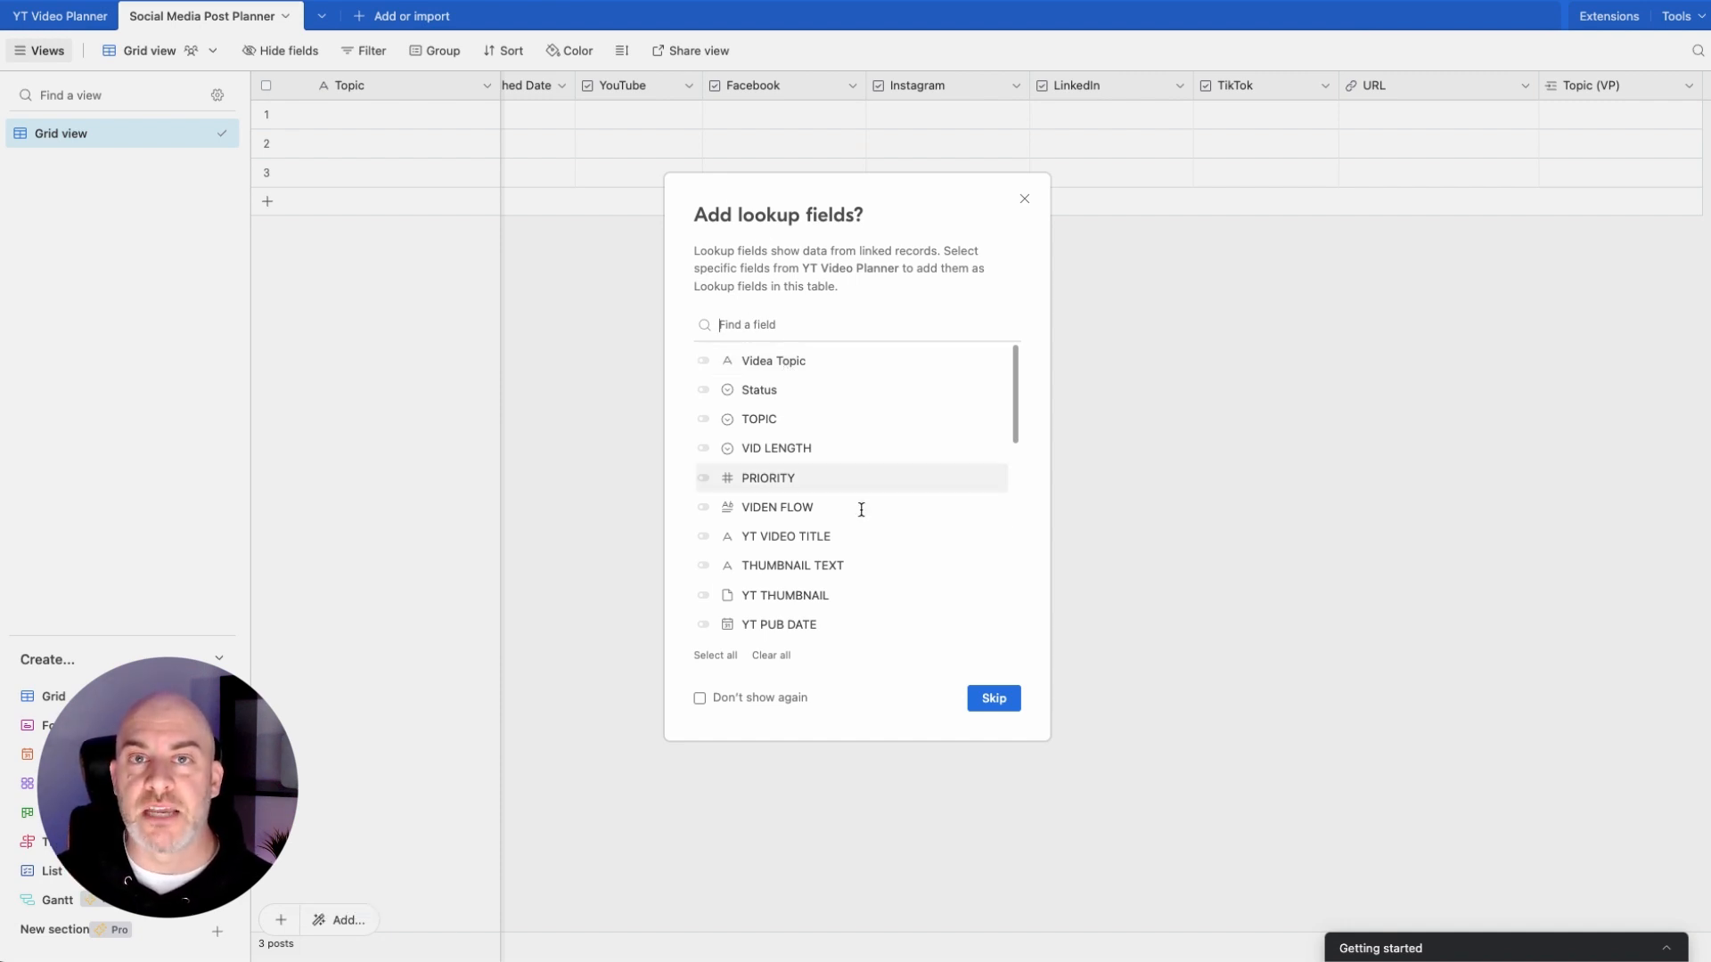
Step: Select YT VIDEO TITLE, Videa Topic and VID LENGTH from YT Video Planner as lookup fields
scroll(870, 532, down, 1)
scroll(870, 532, up, 1)
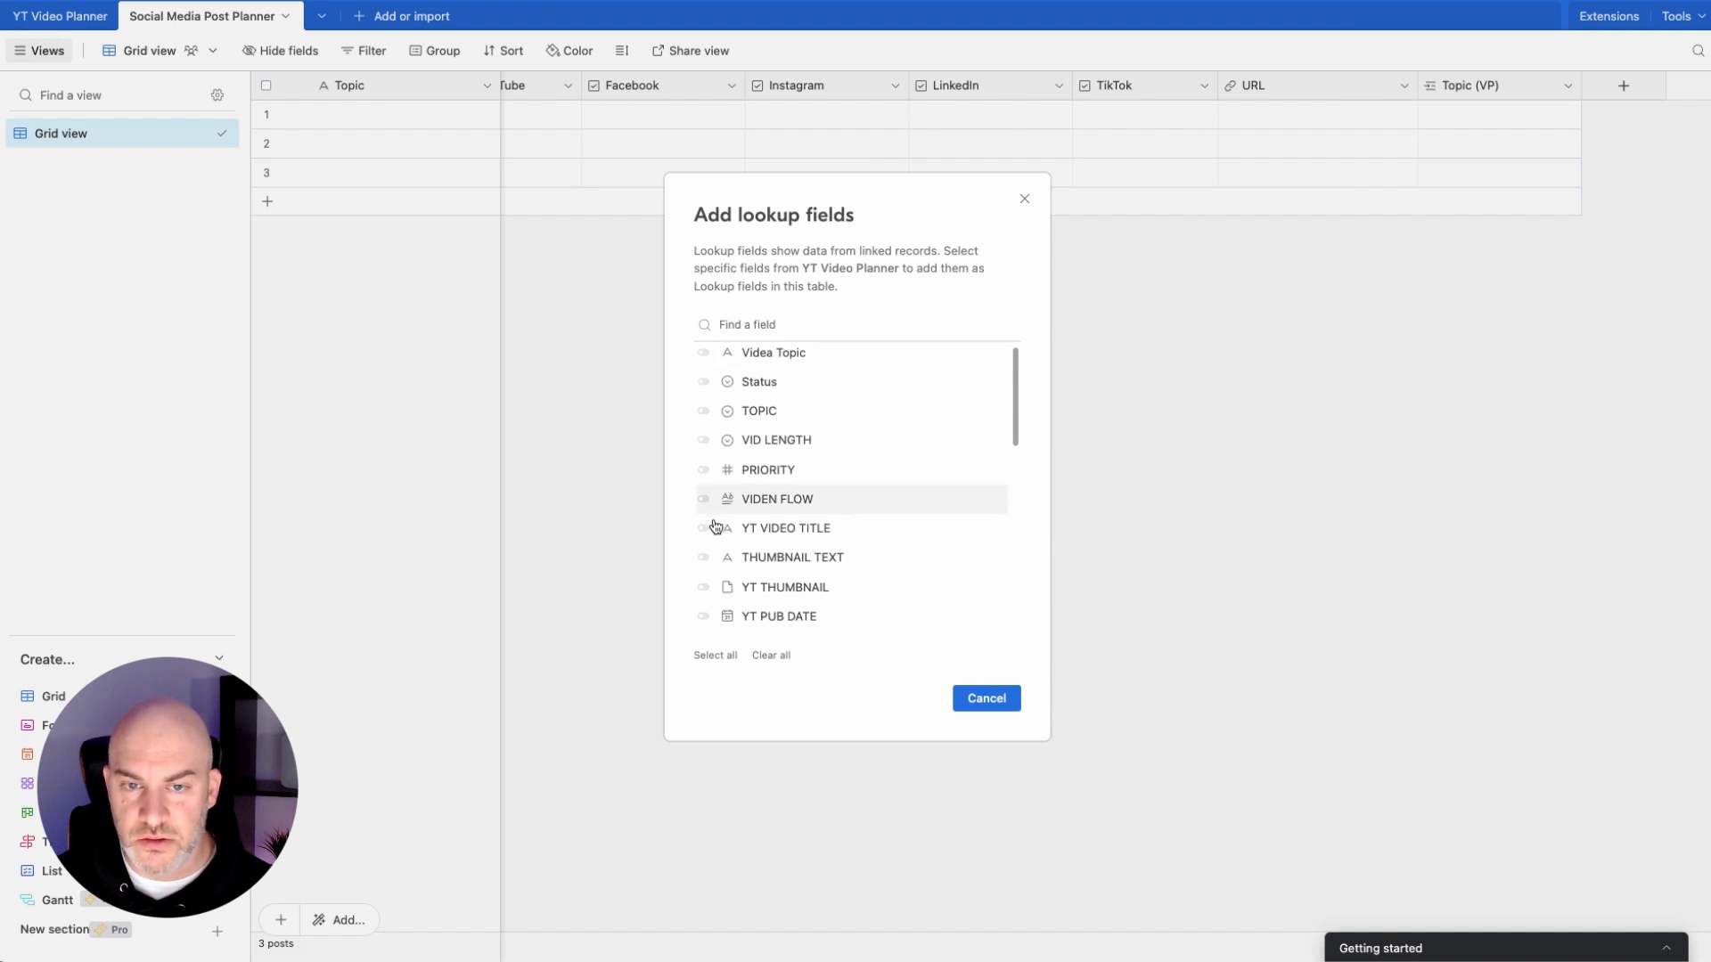
scroll(713, 526, down, 2)
click(723, 481)
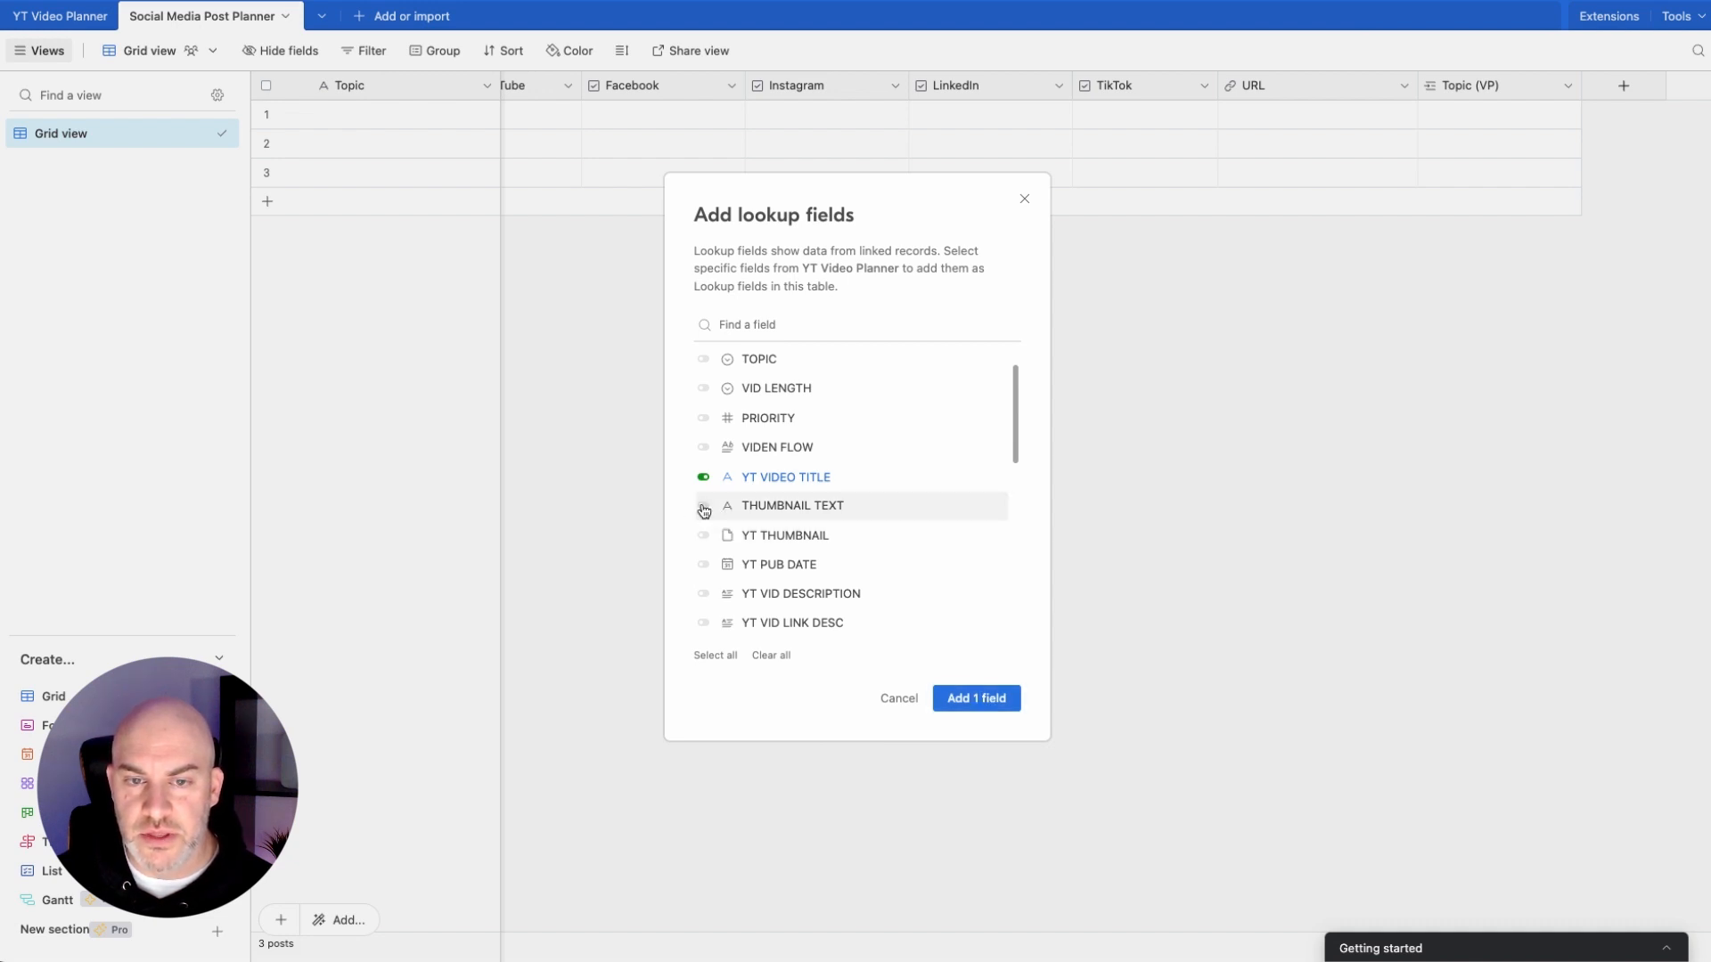
scroll(703, 552, down, 3)
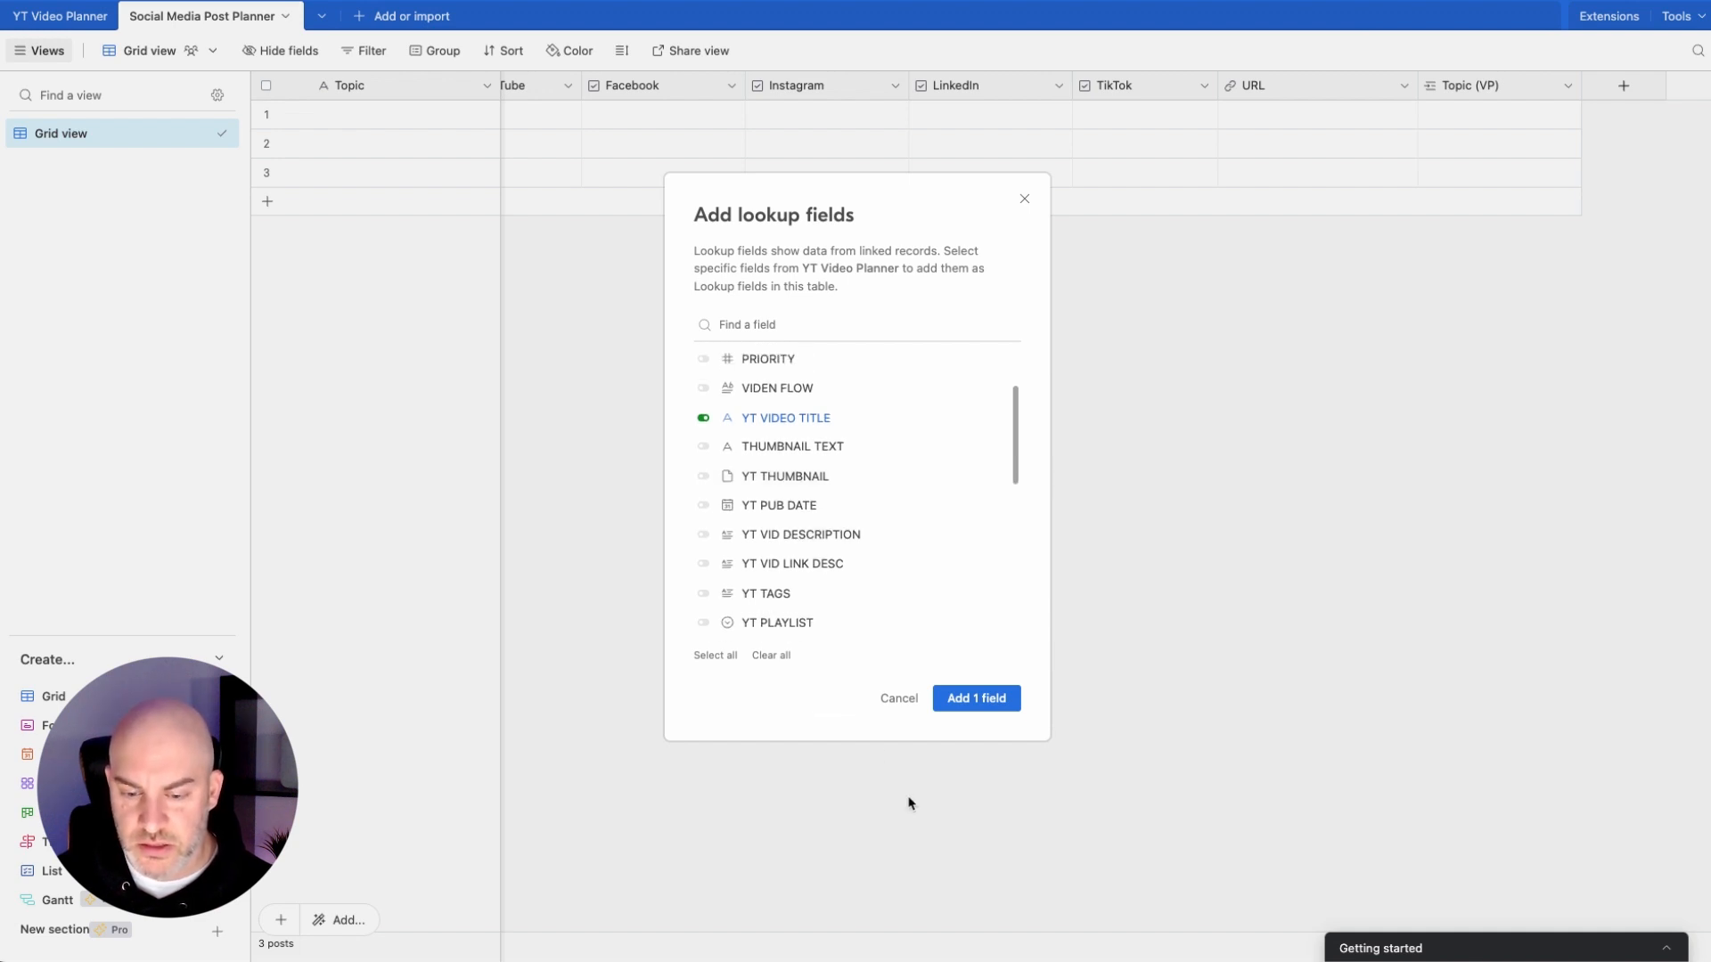
scroll(836, 580, up, 3)
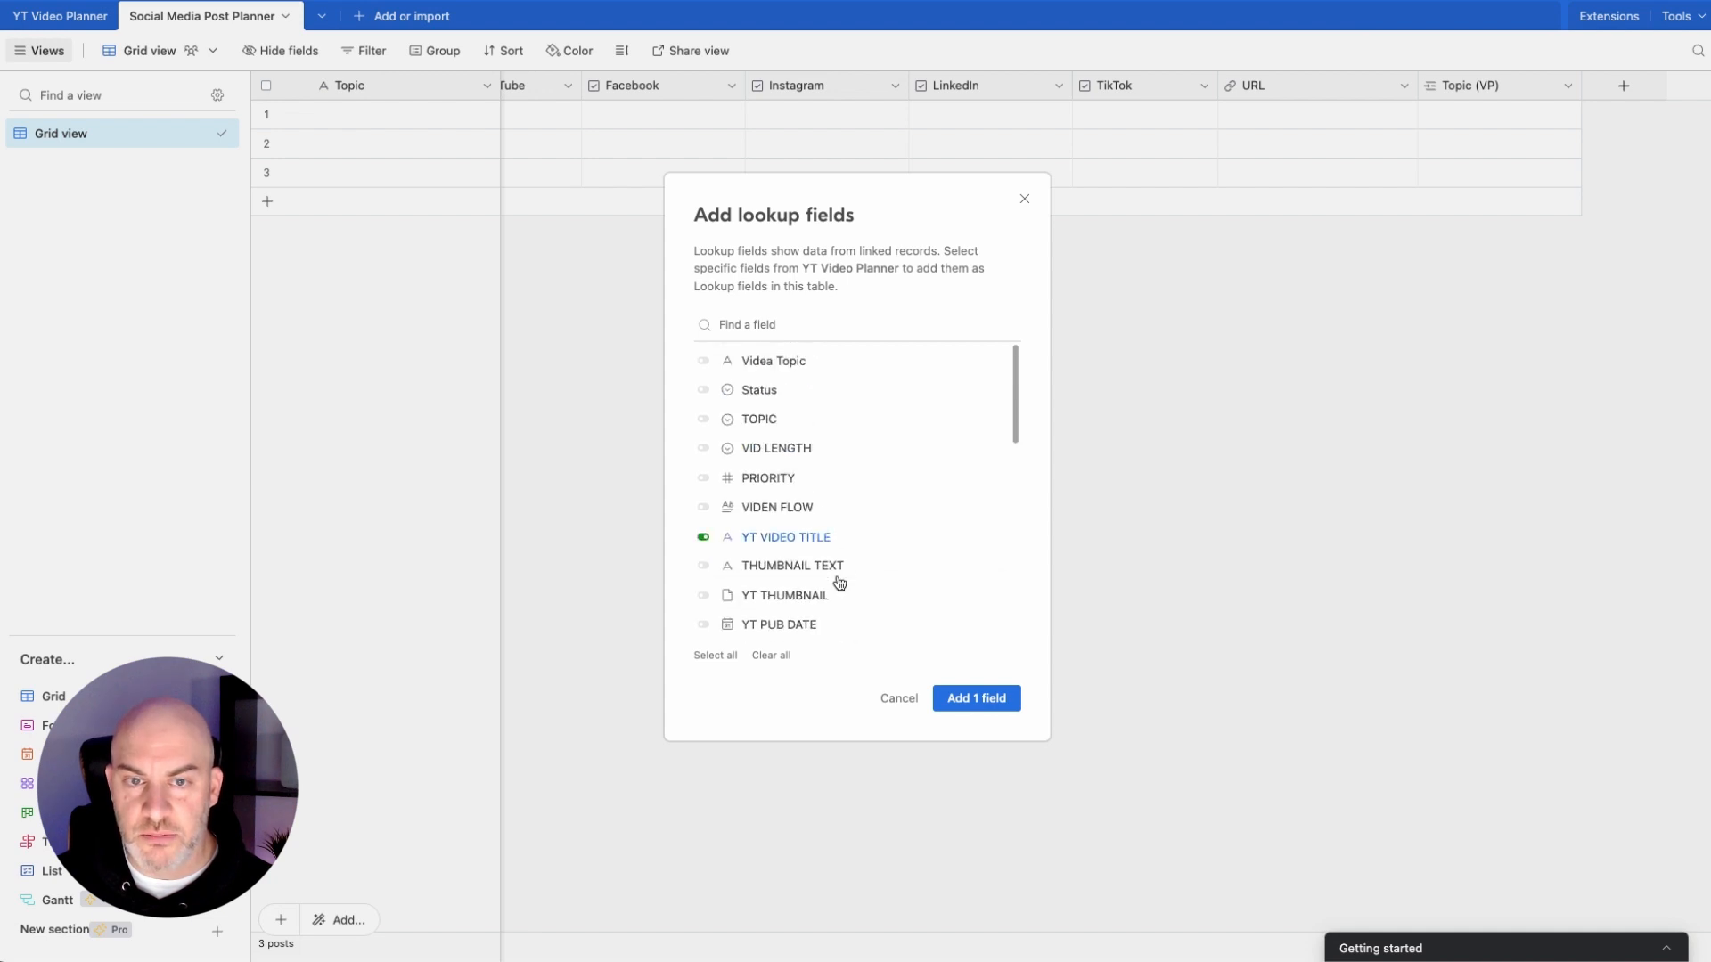
click(710, 366)
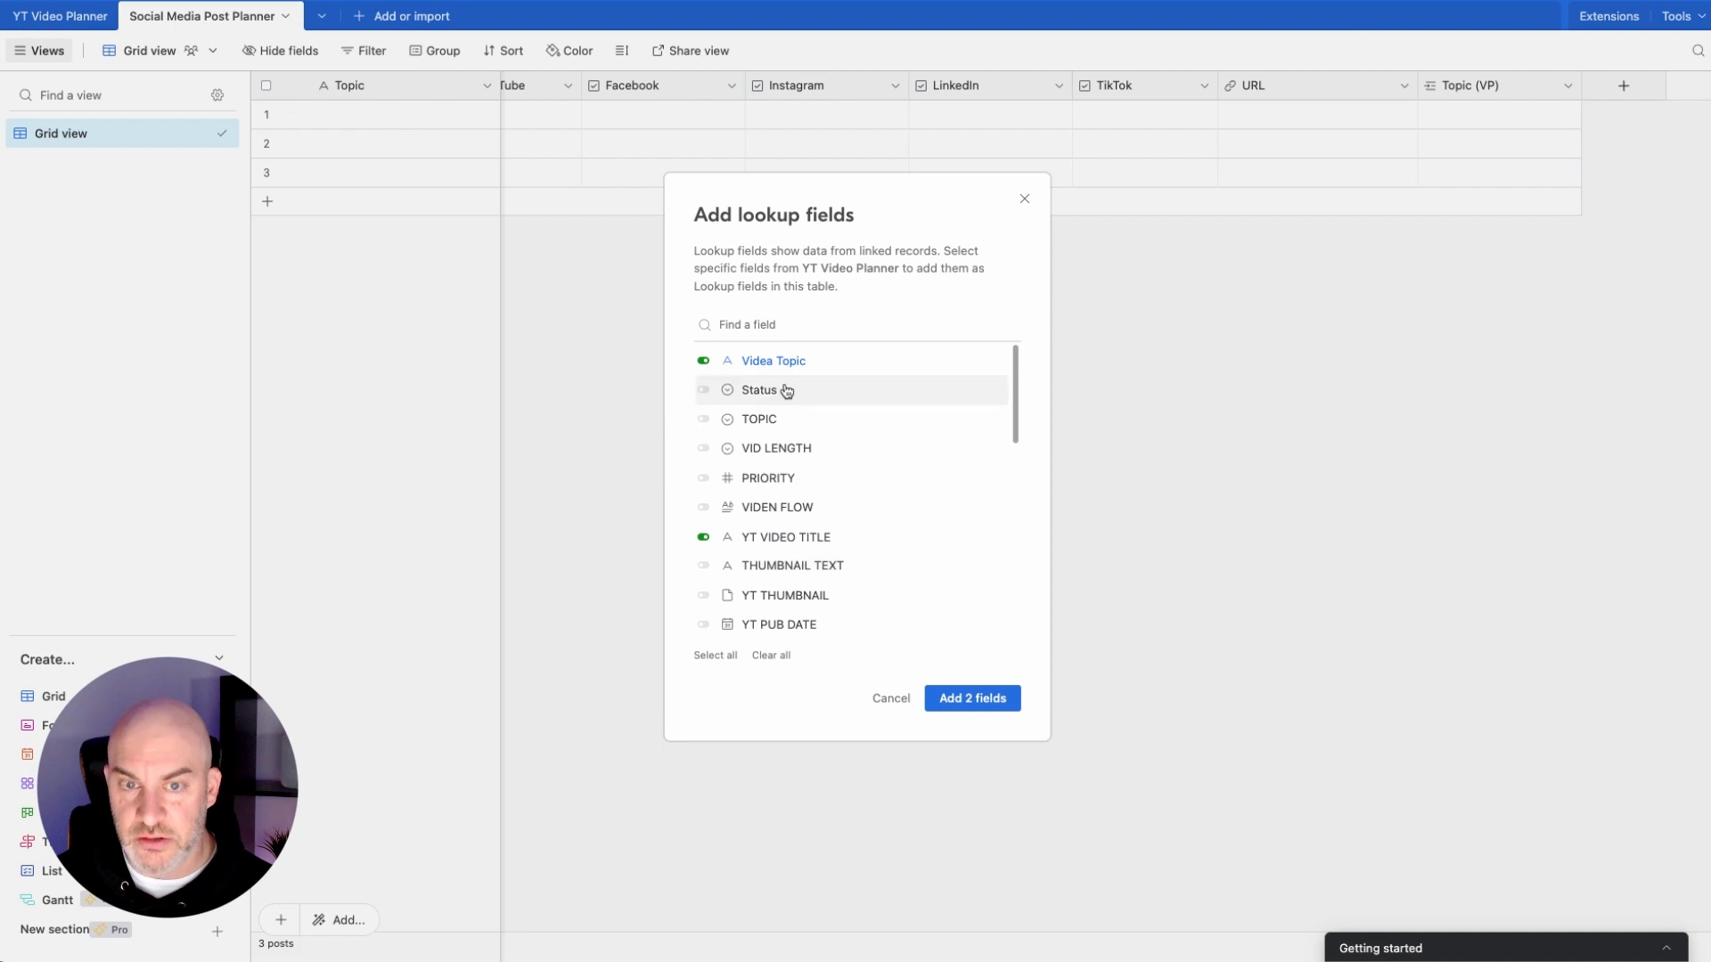
click(704, 450)
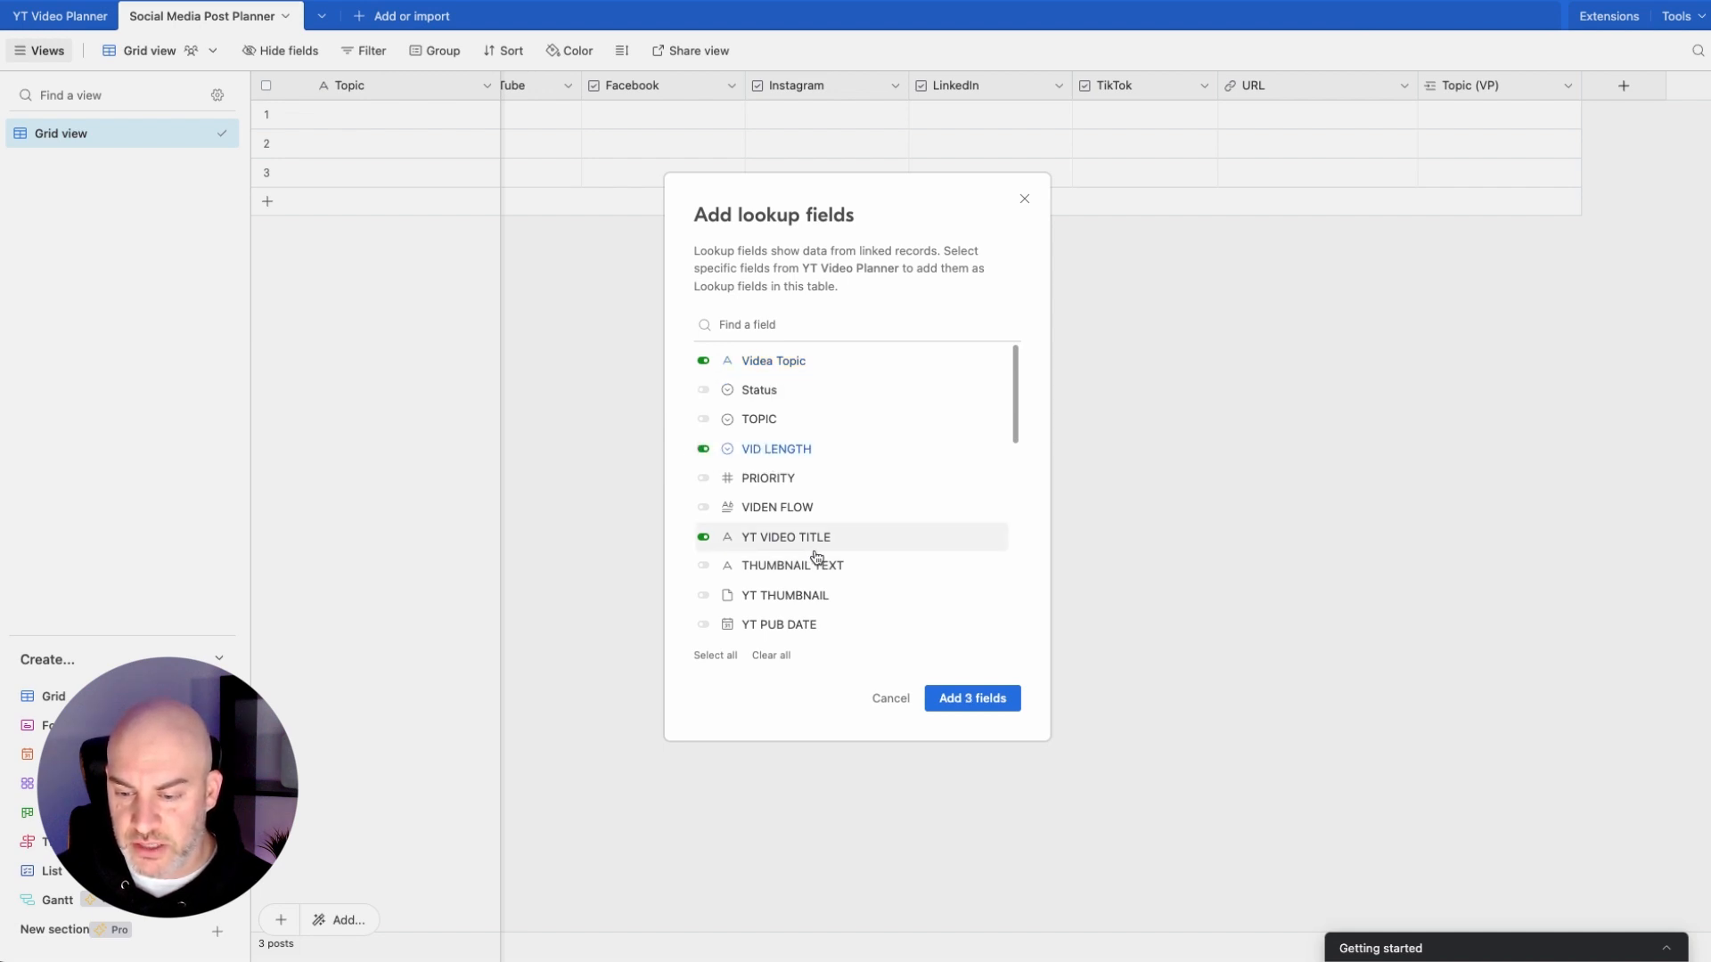
Step: Include YT THUMBNAIL, YT PUB DATE and YT VID DESCRIPTION in the lookup field selection
scroll(766, 560, down, 1)
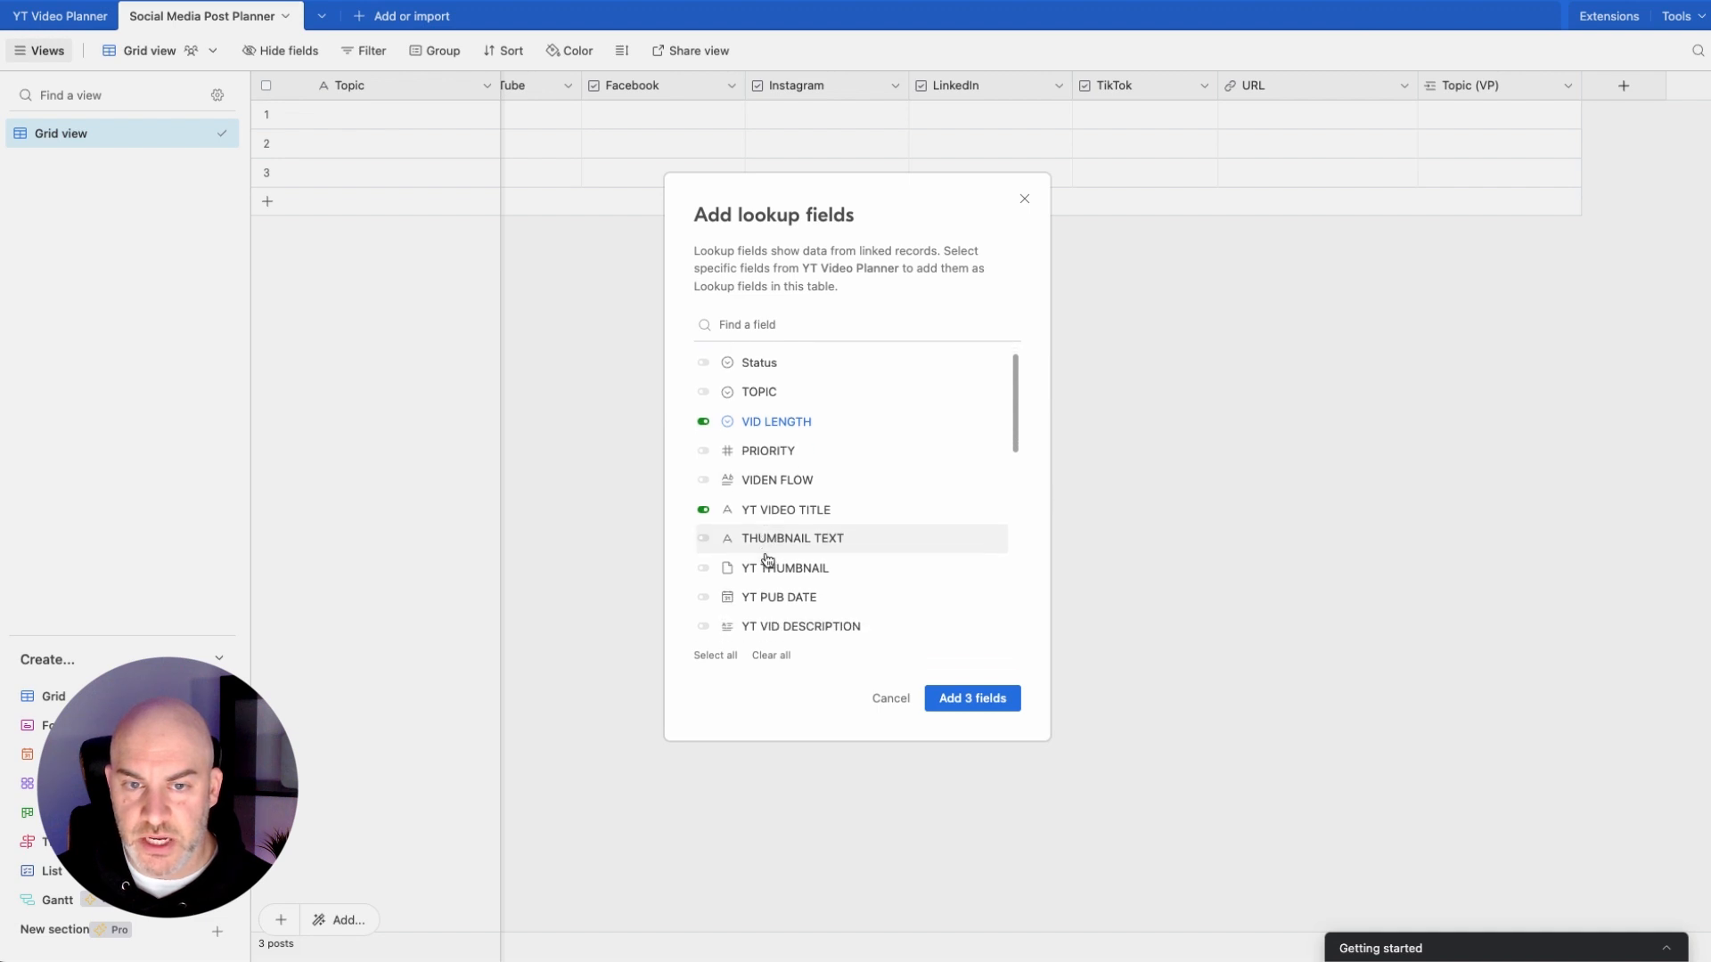
scroll(767, 561, down, 1)
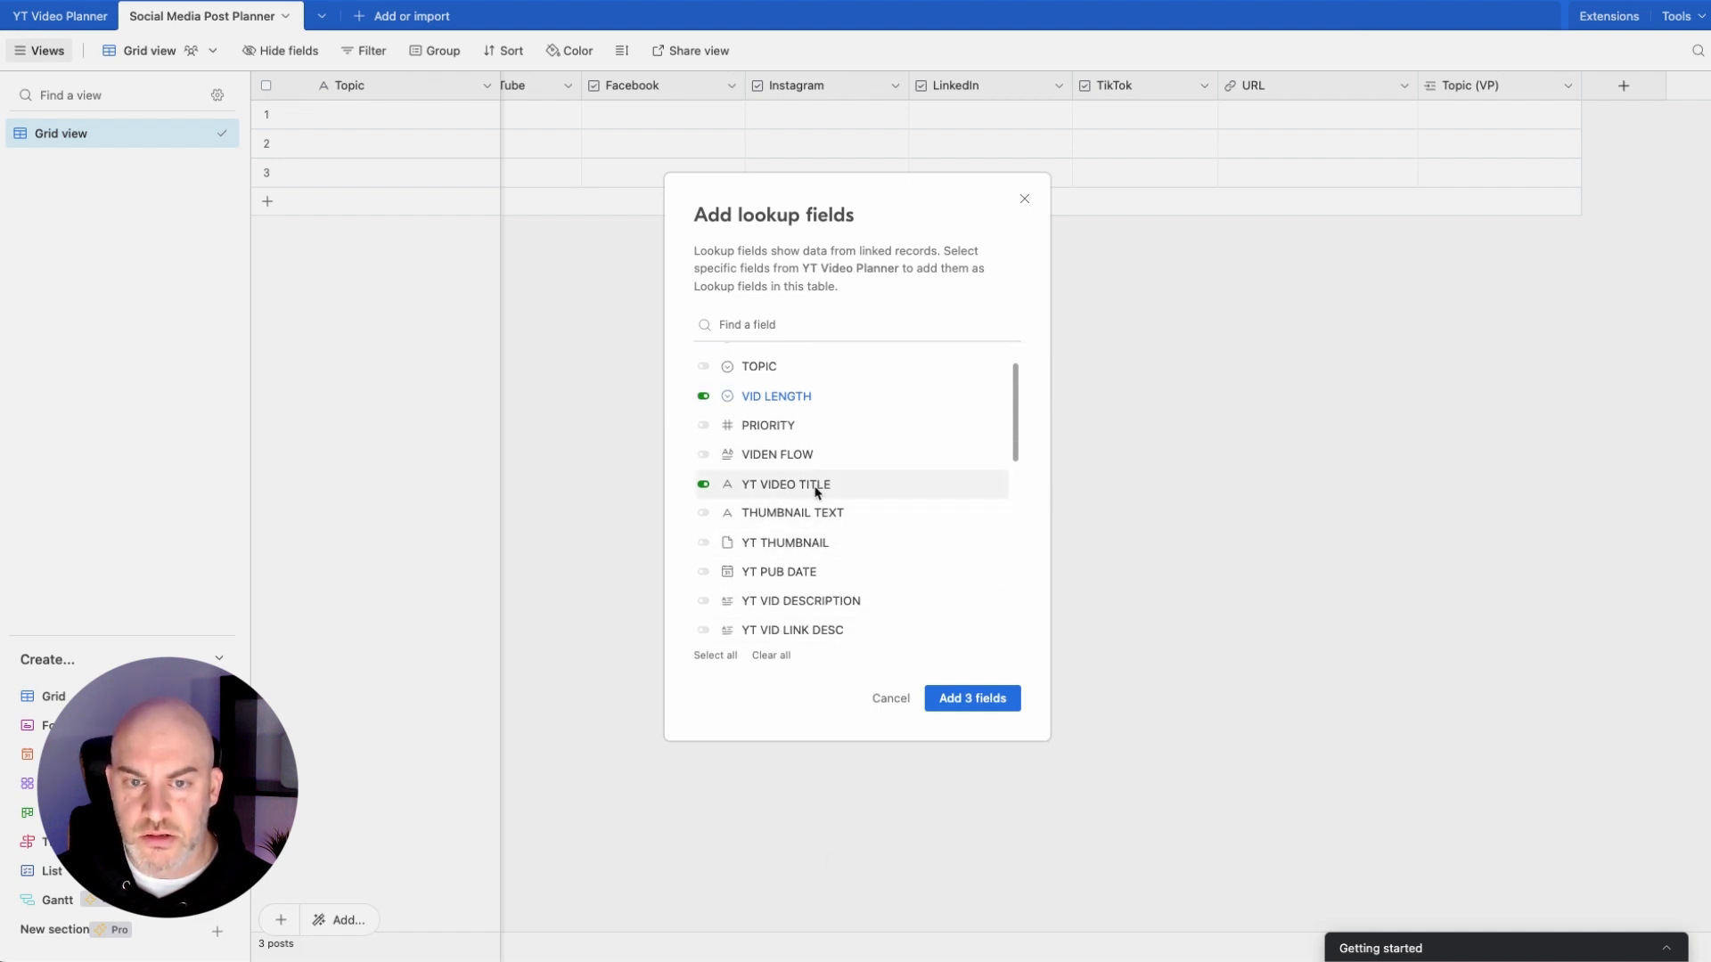
click(703, 542)
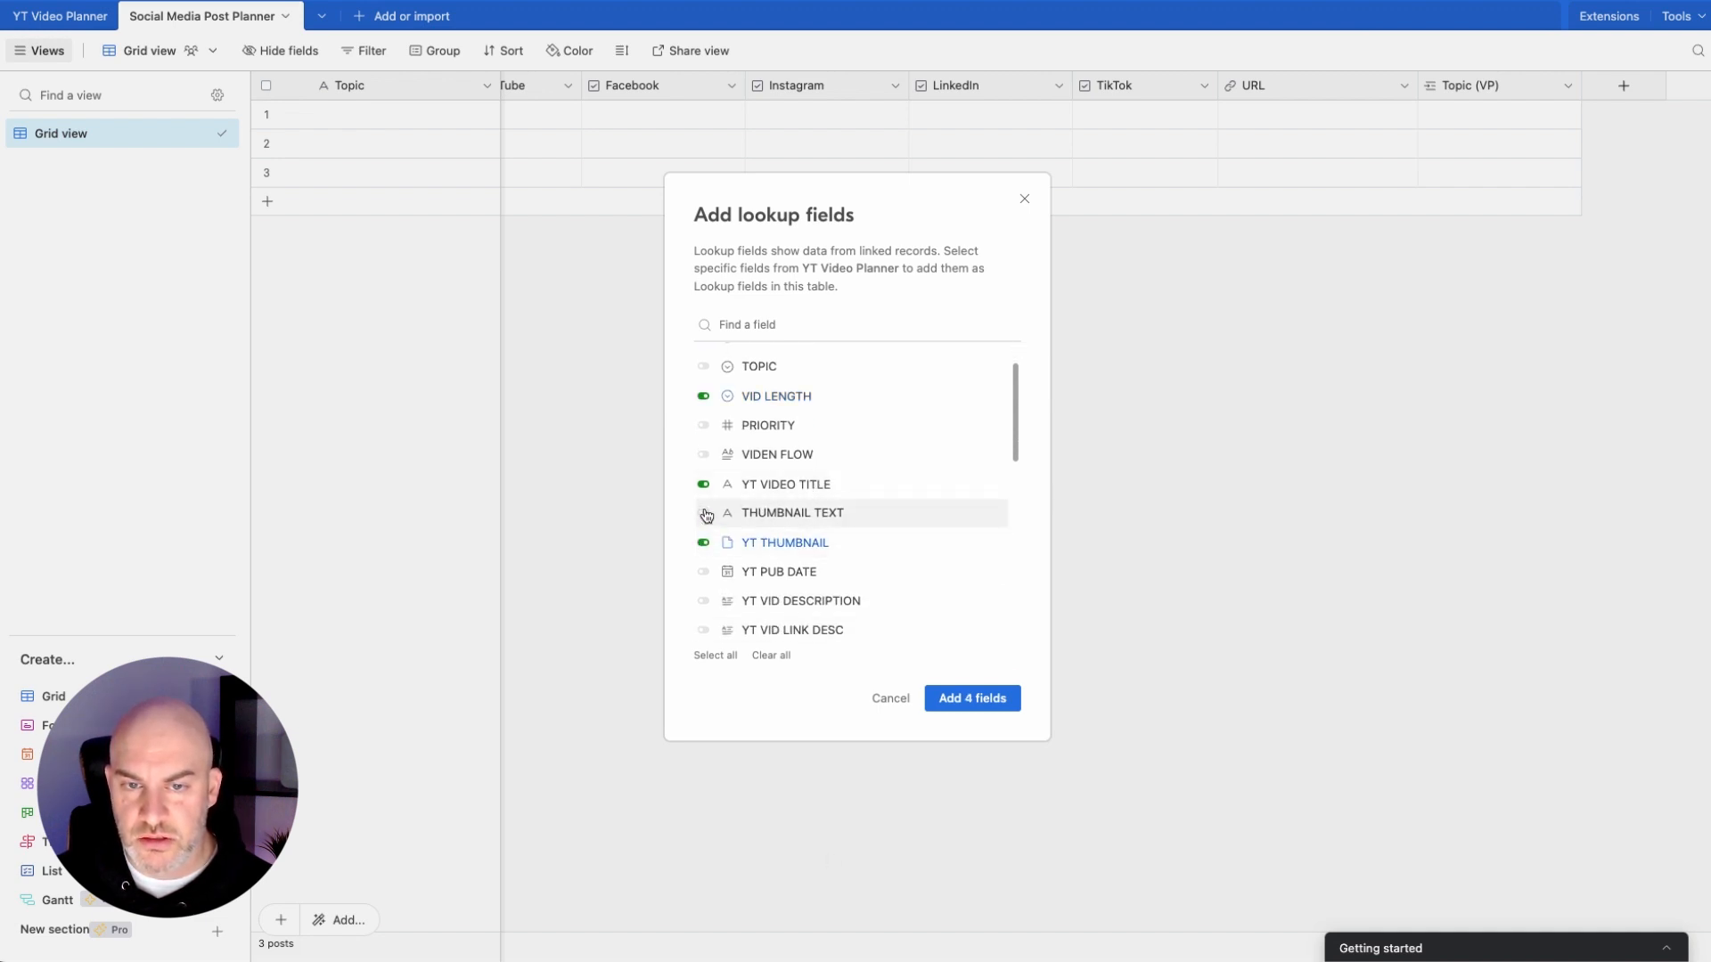
scroll(708, 561, down, 3)
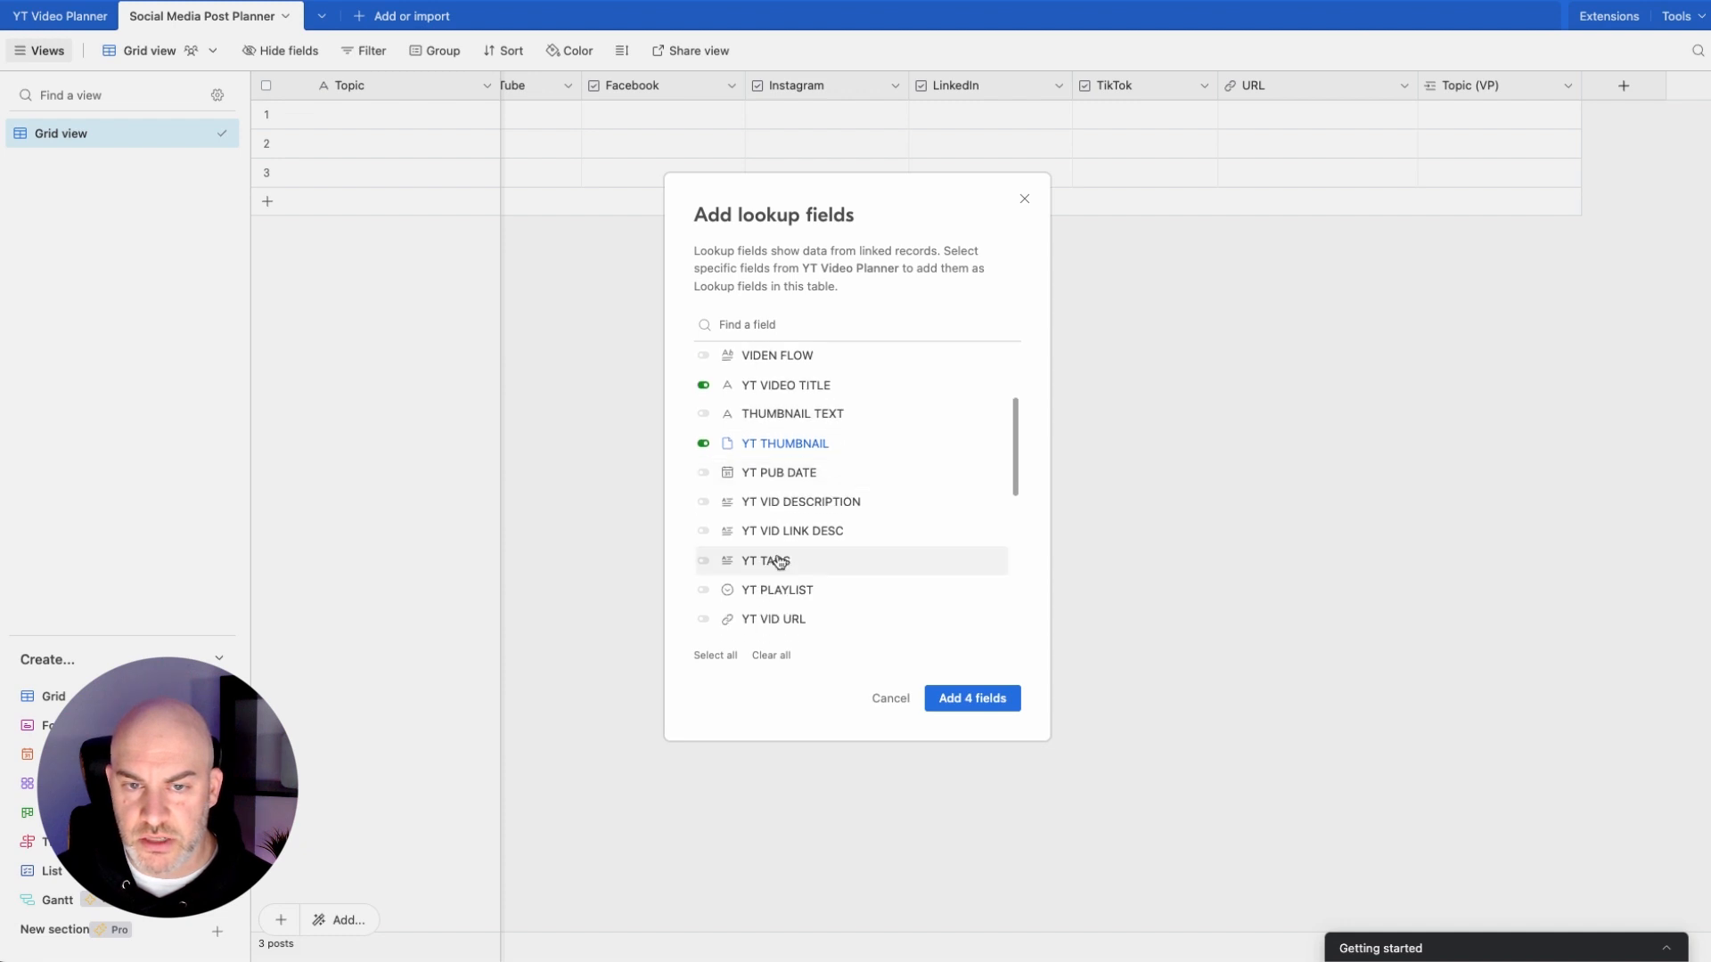
click(705, 474)
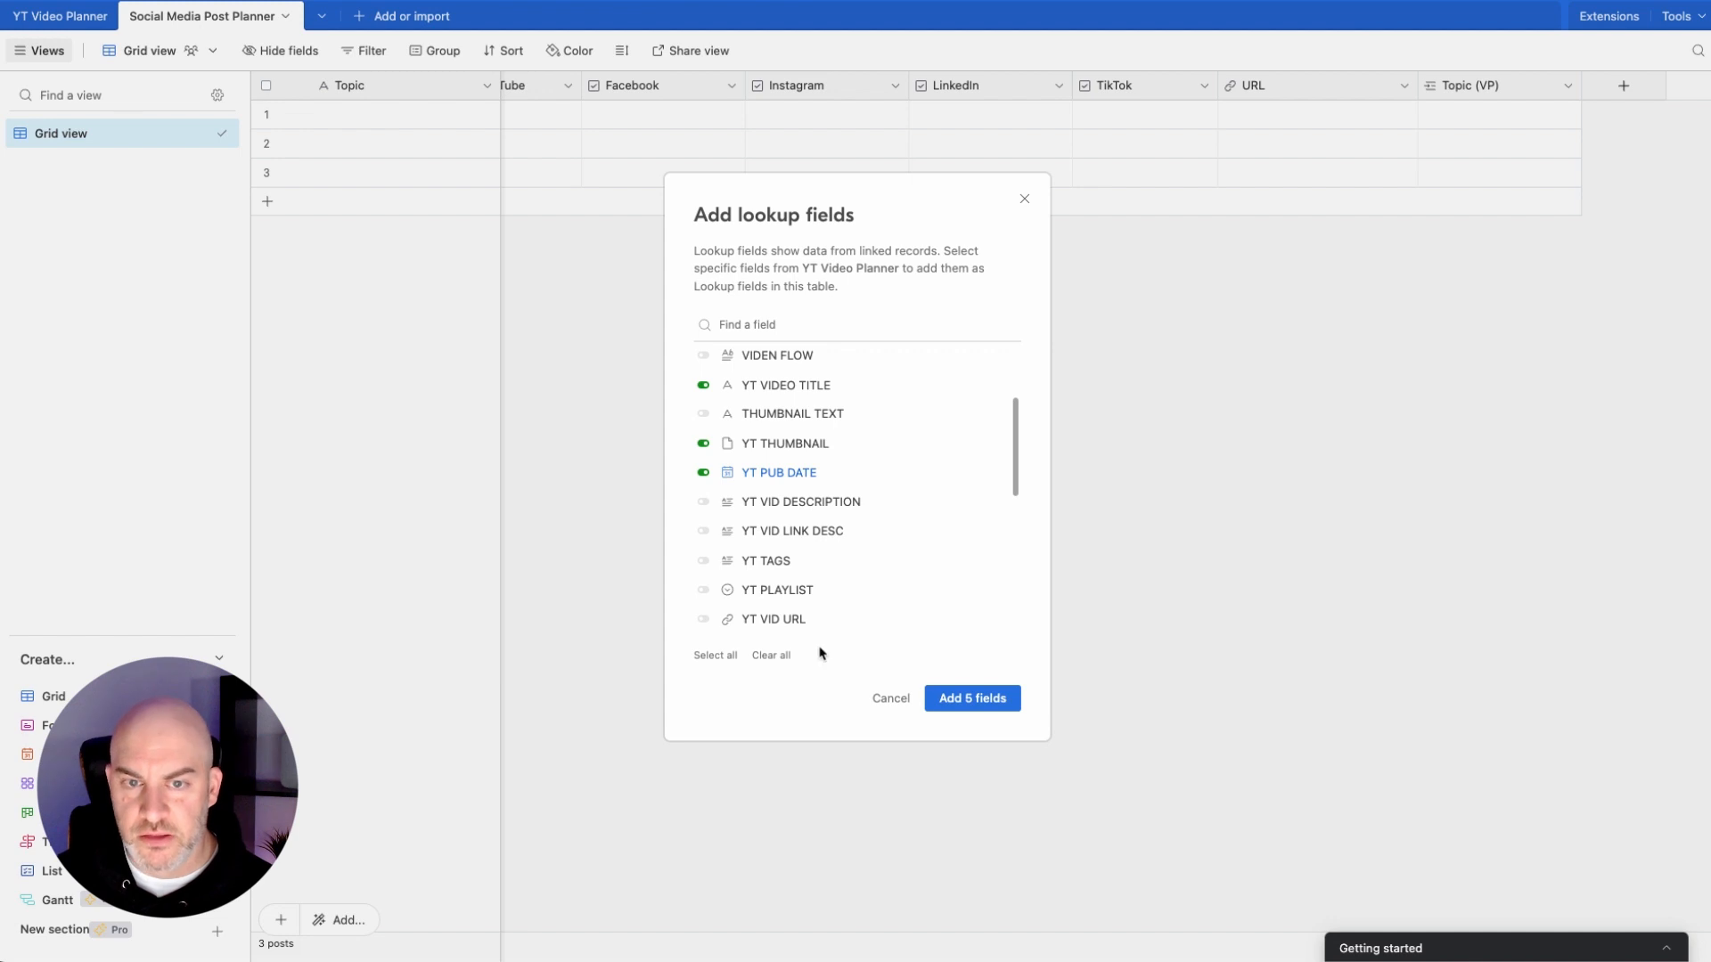
click(703, 503)
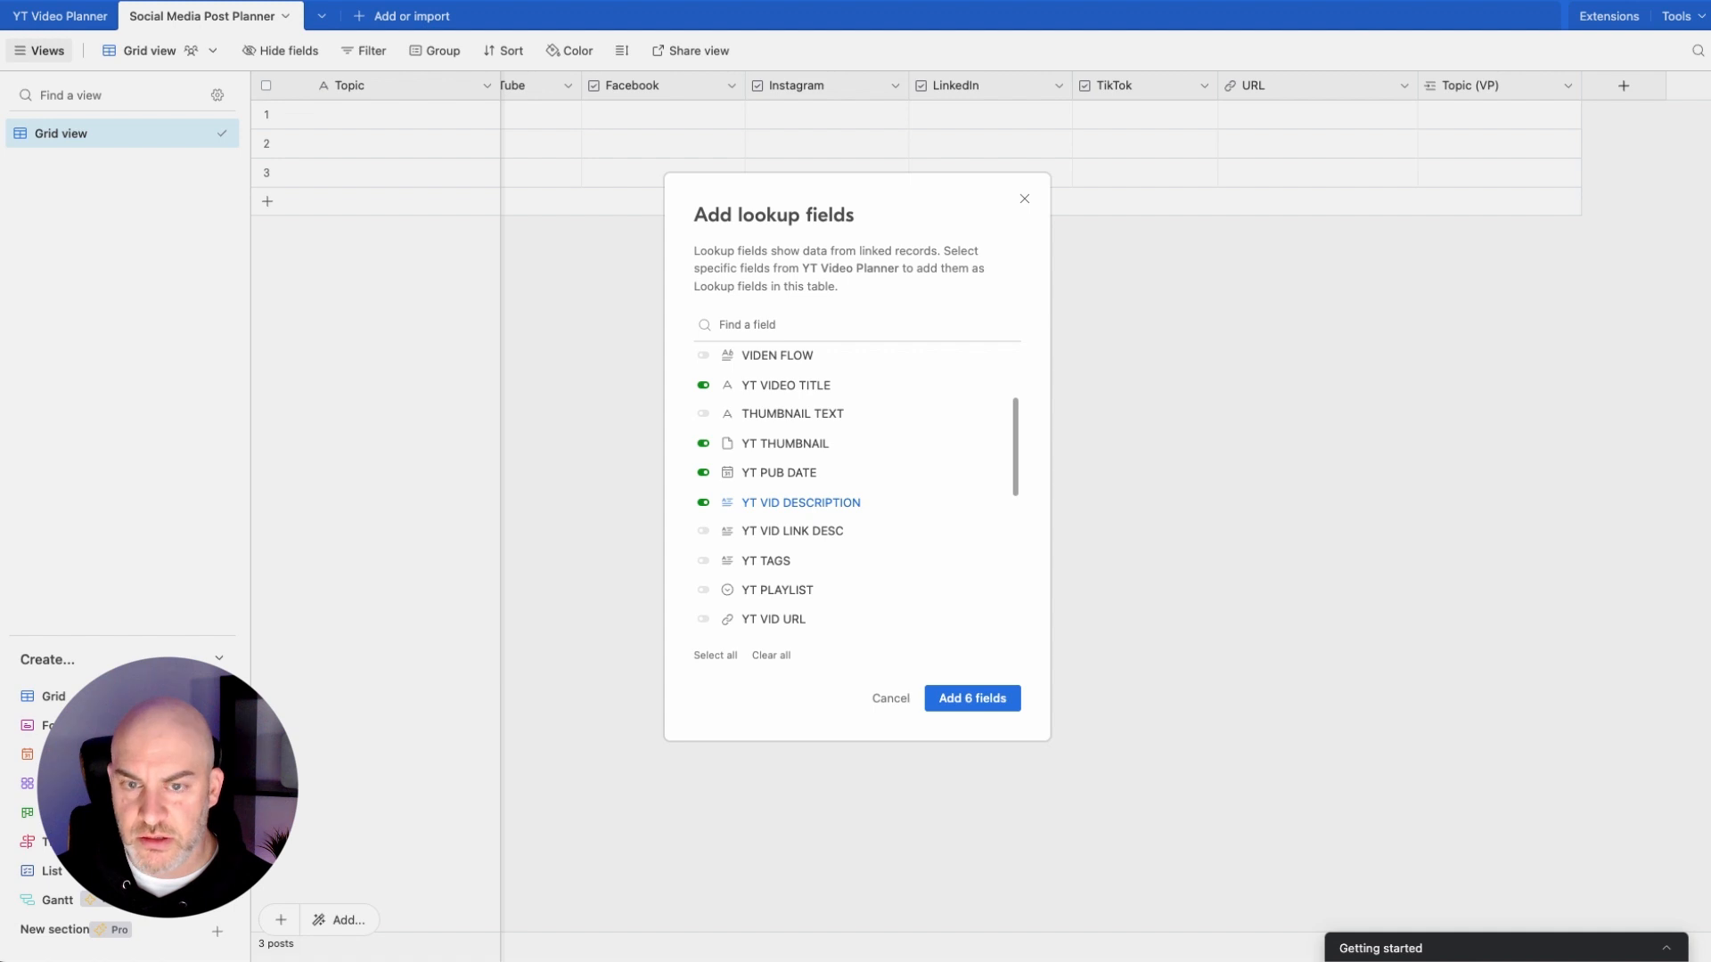
Step: Include YT TAGS, YT PLAYLIST, YT VID URL, VIDEO TIME and TRANSCRIPT in the lookup field selection
click(703, 560)
click(703, 590)
scroll(706, 597, down, 4)
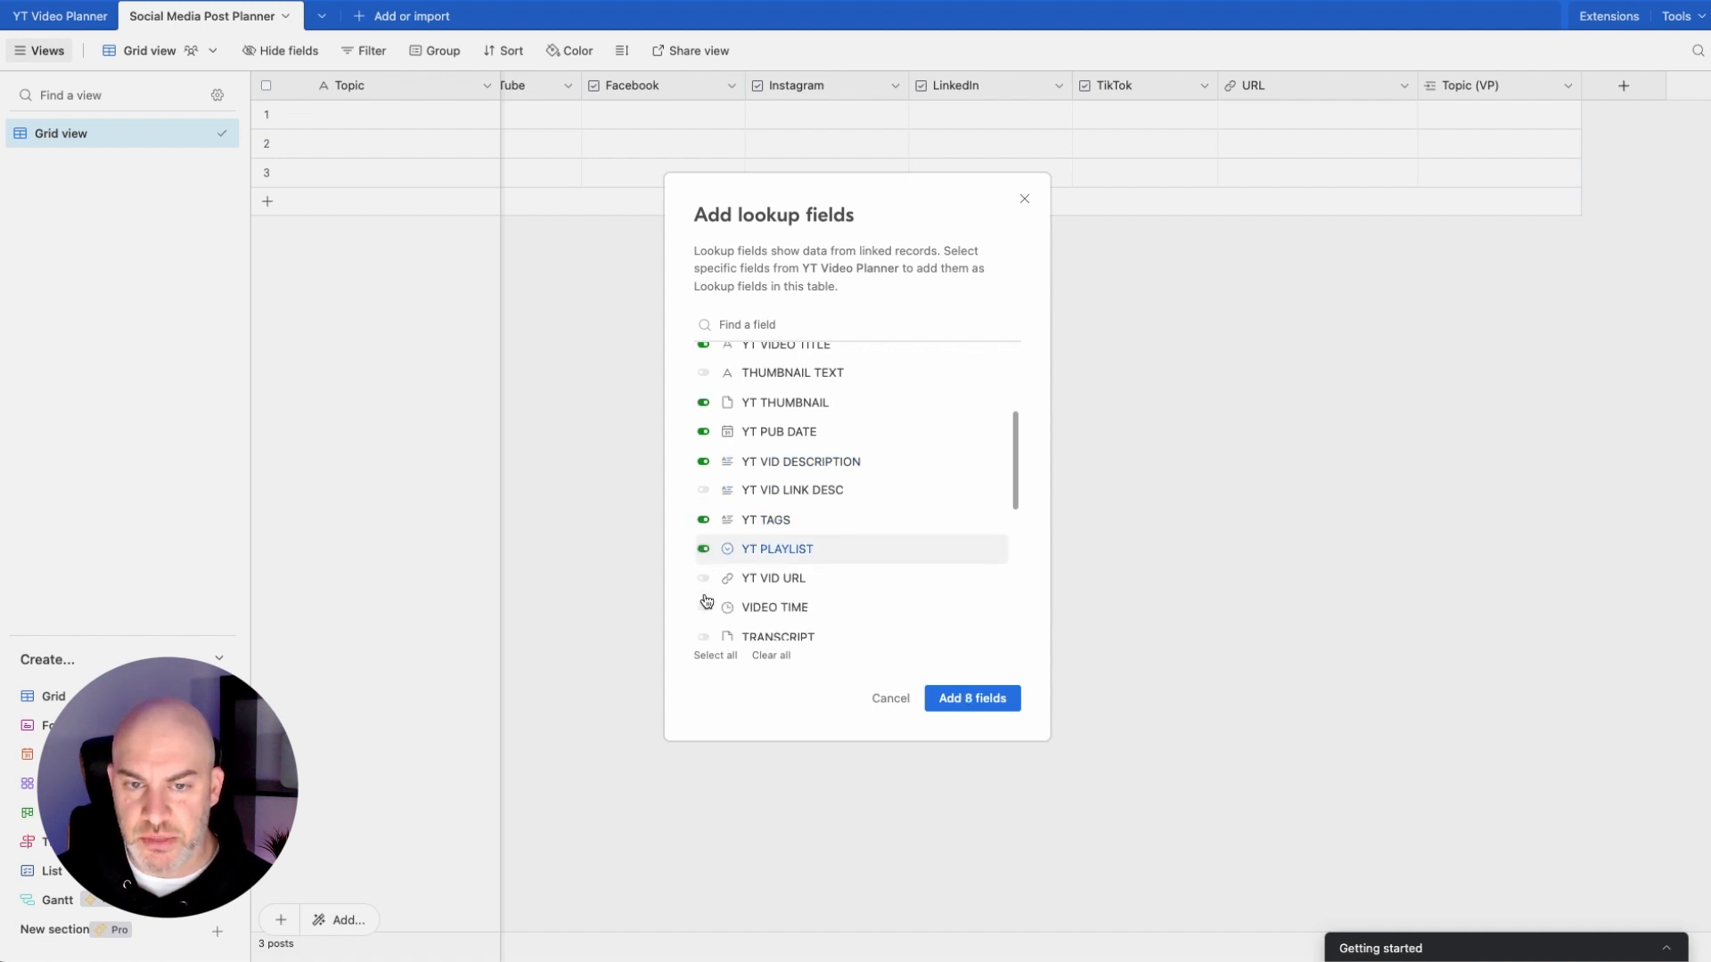
click(703, 458)
click(705, 492)
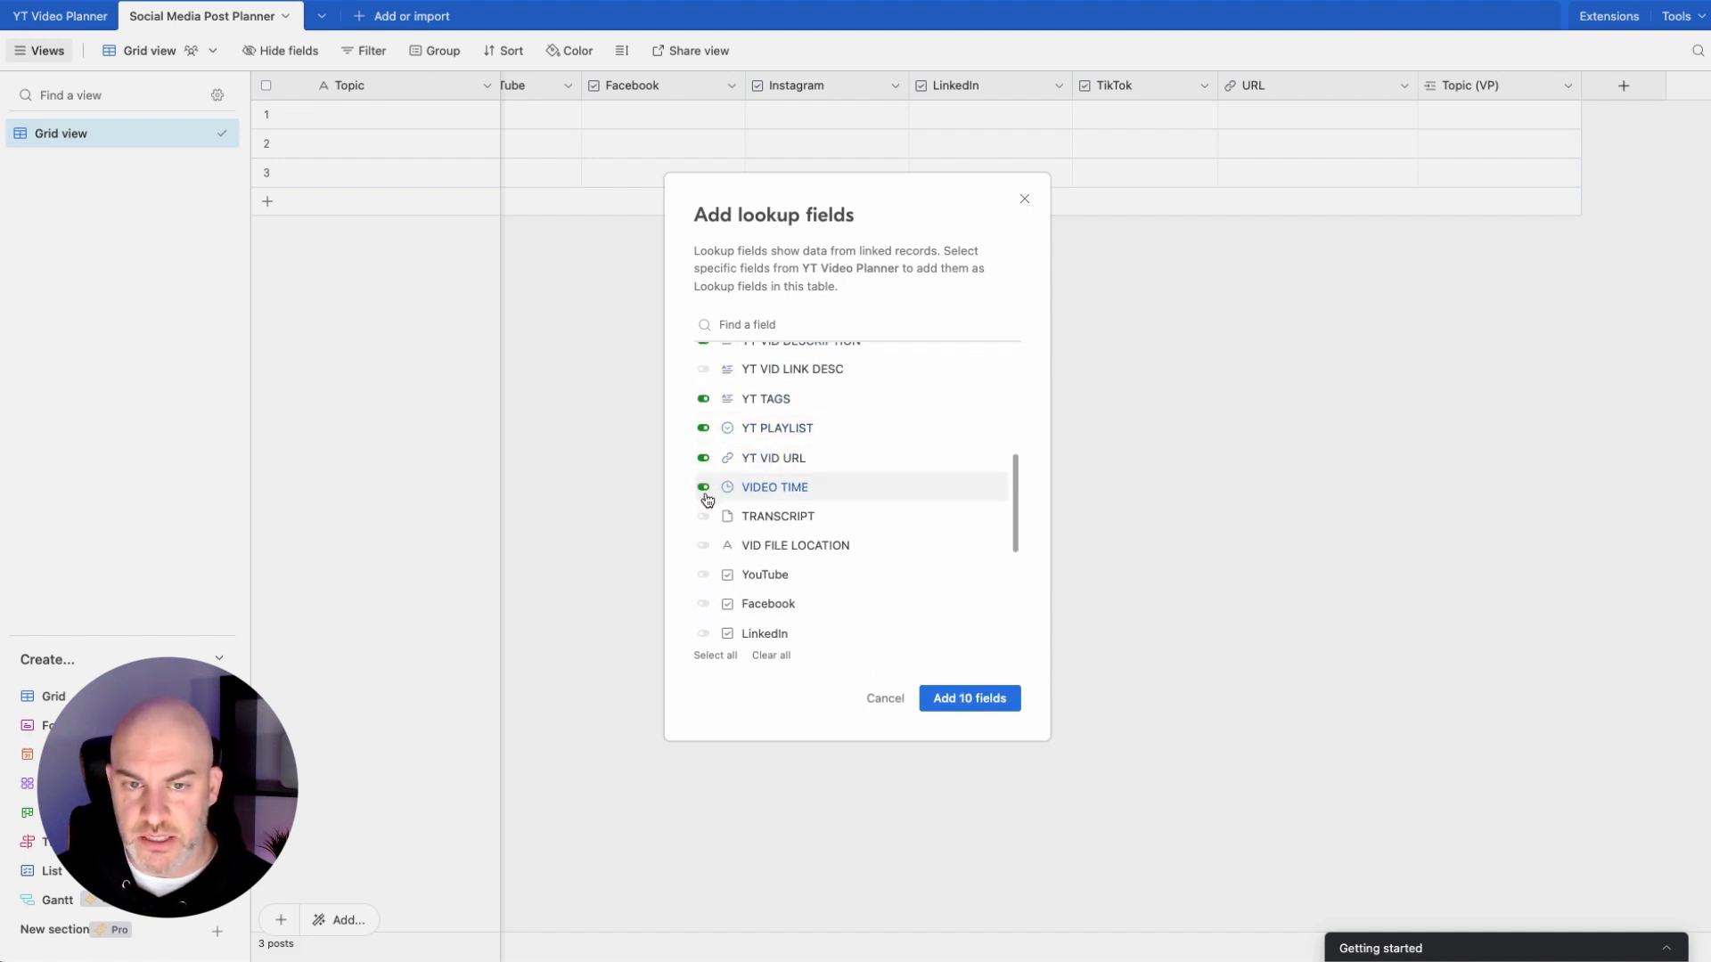
click(703, 518)
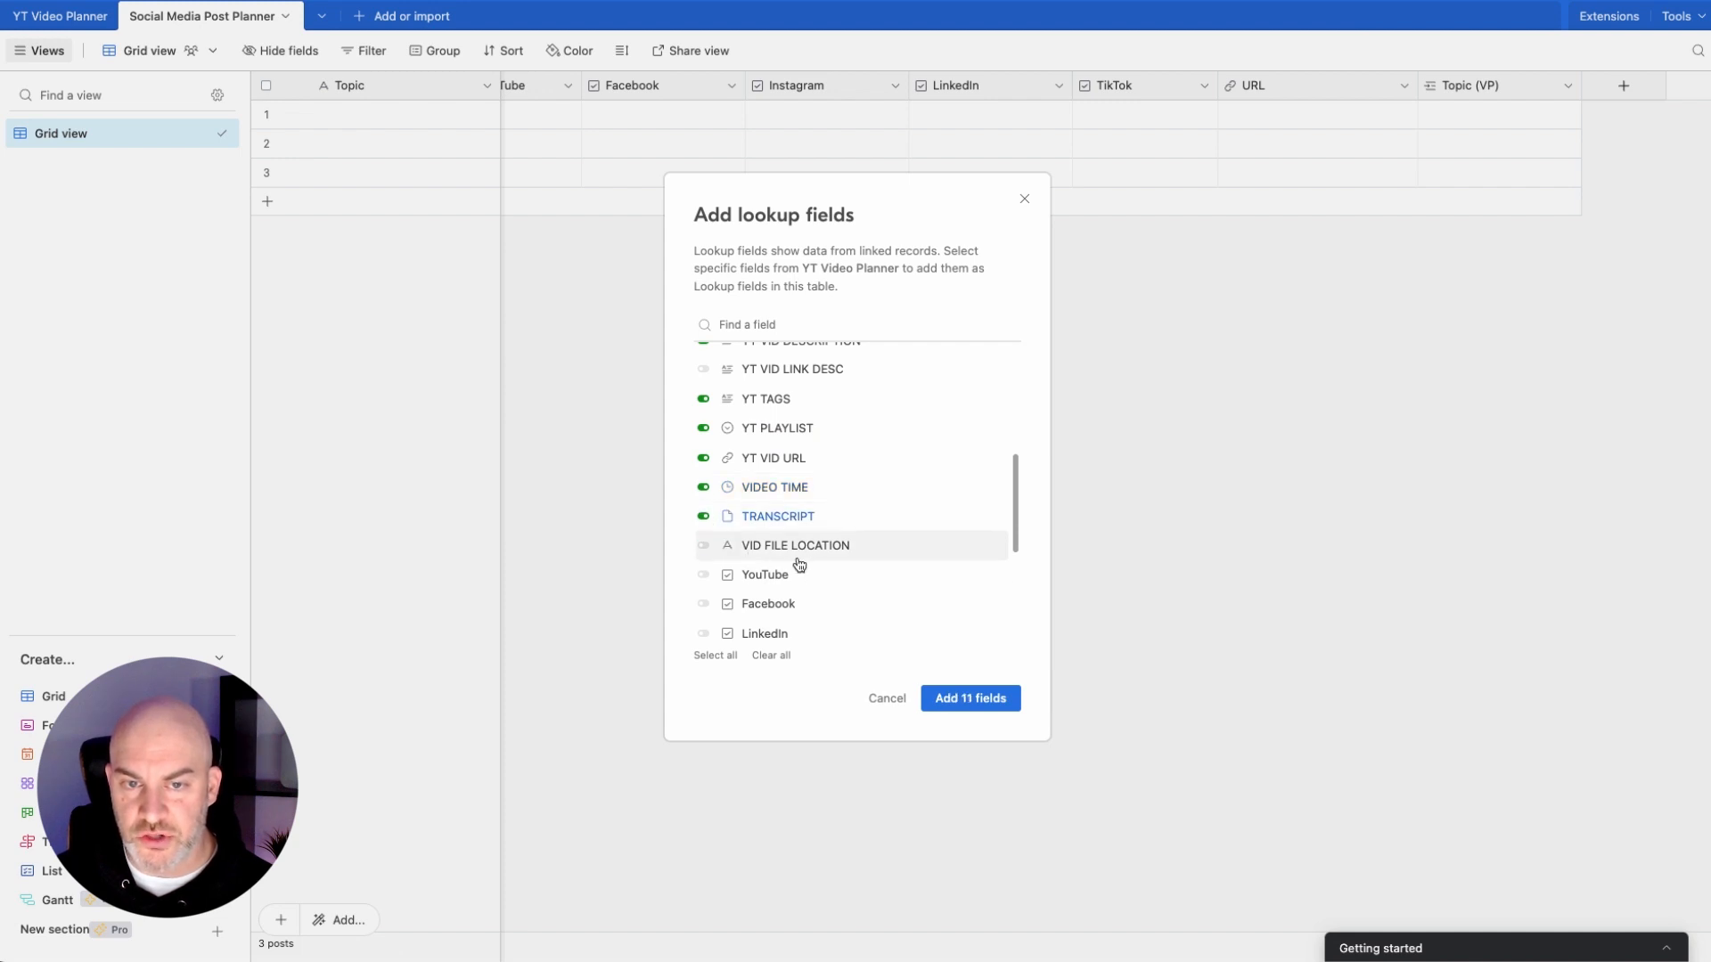
Step: Include the YouTube, Facebook, LinkedIn, Instagram and TikTok checkboxes in the lookup field selection
scroll(793, 563, down, 2)
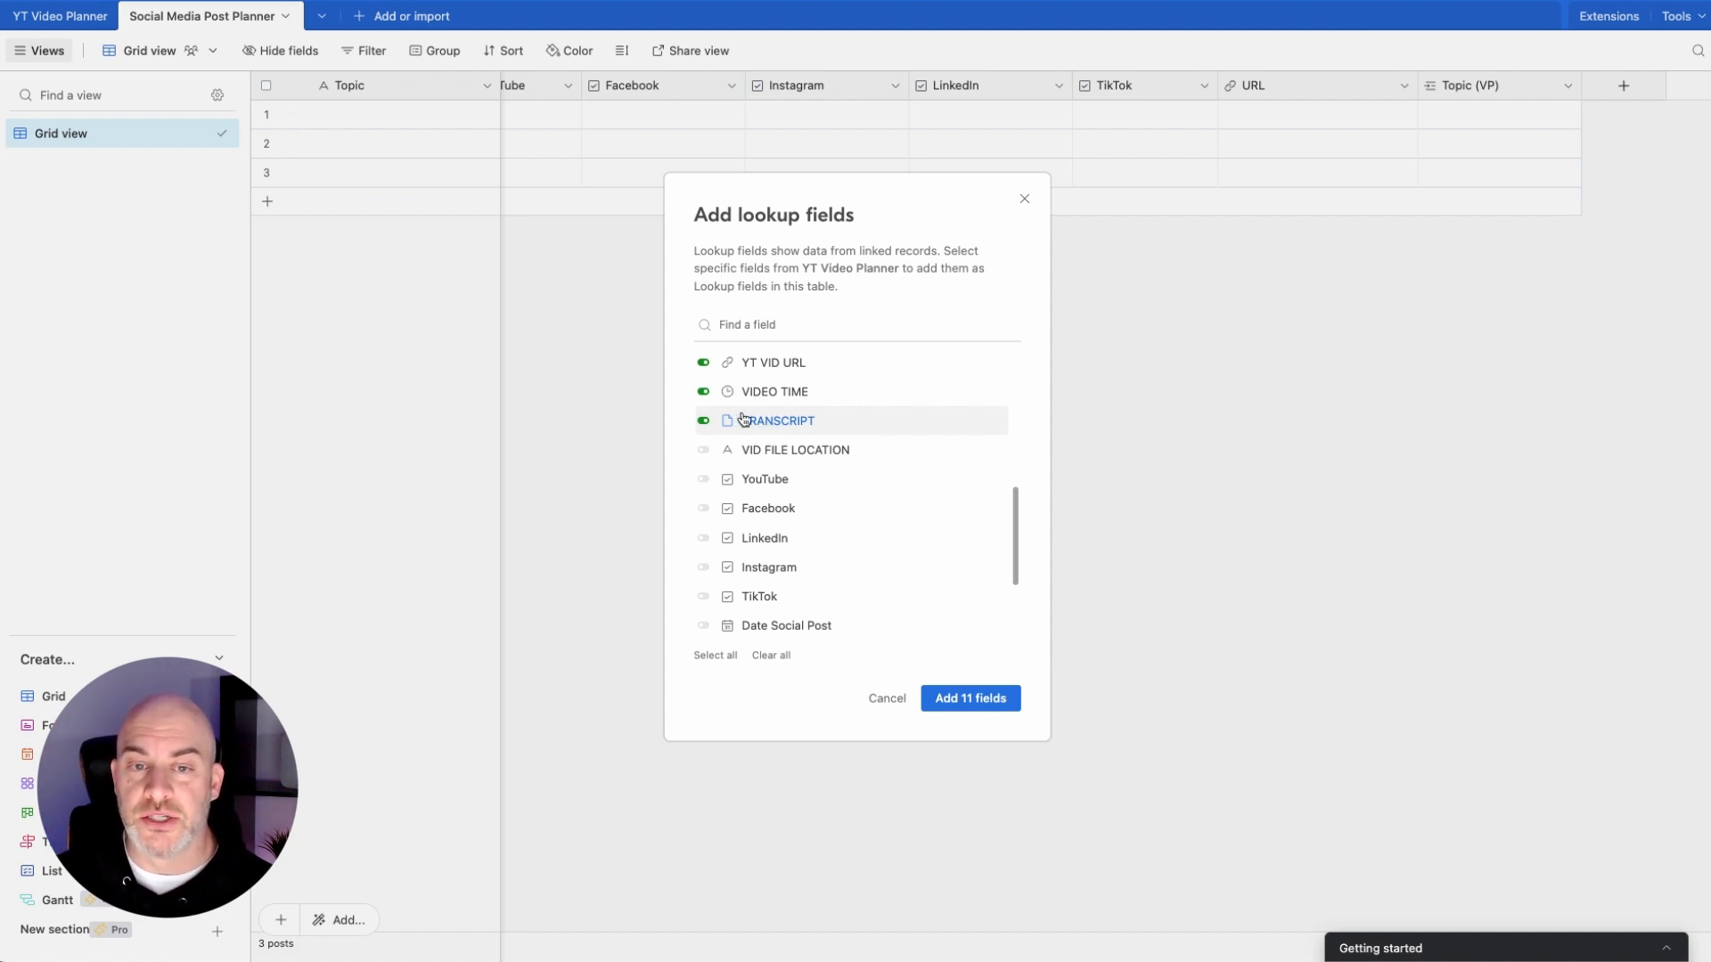
scroll(762, 456, down, 1)
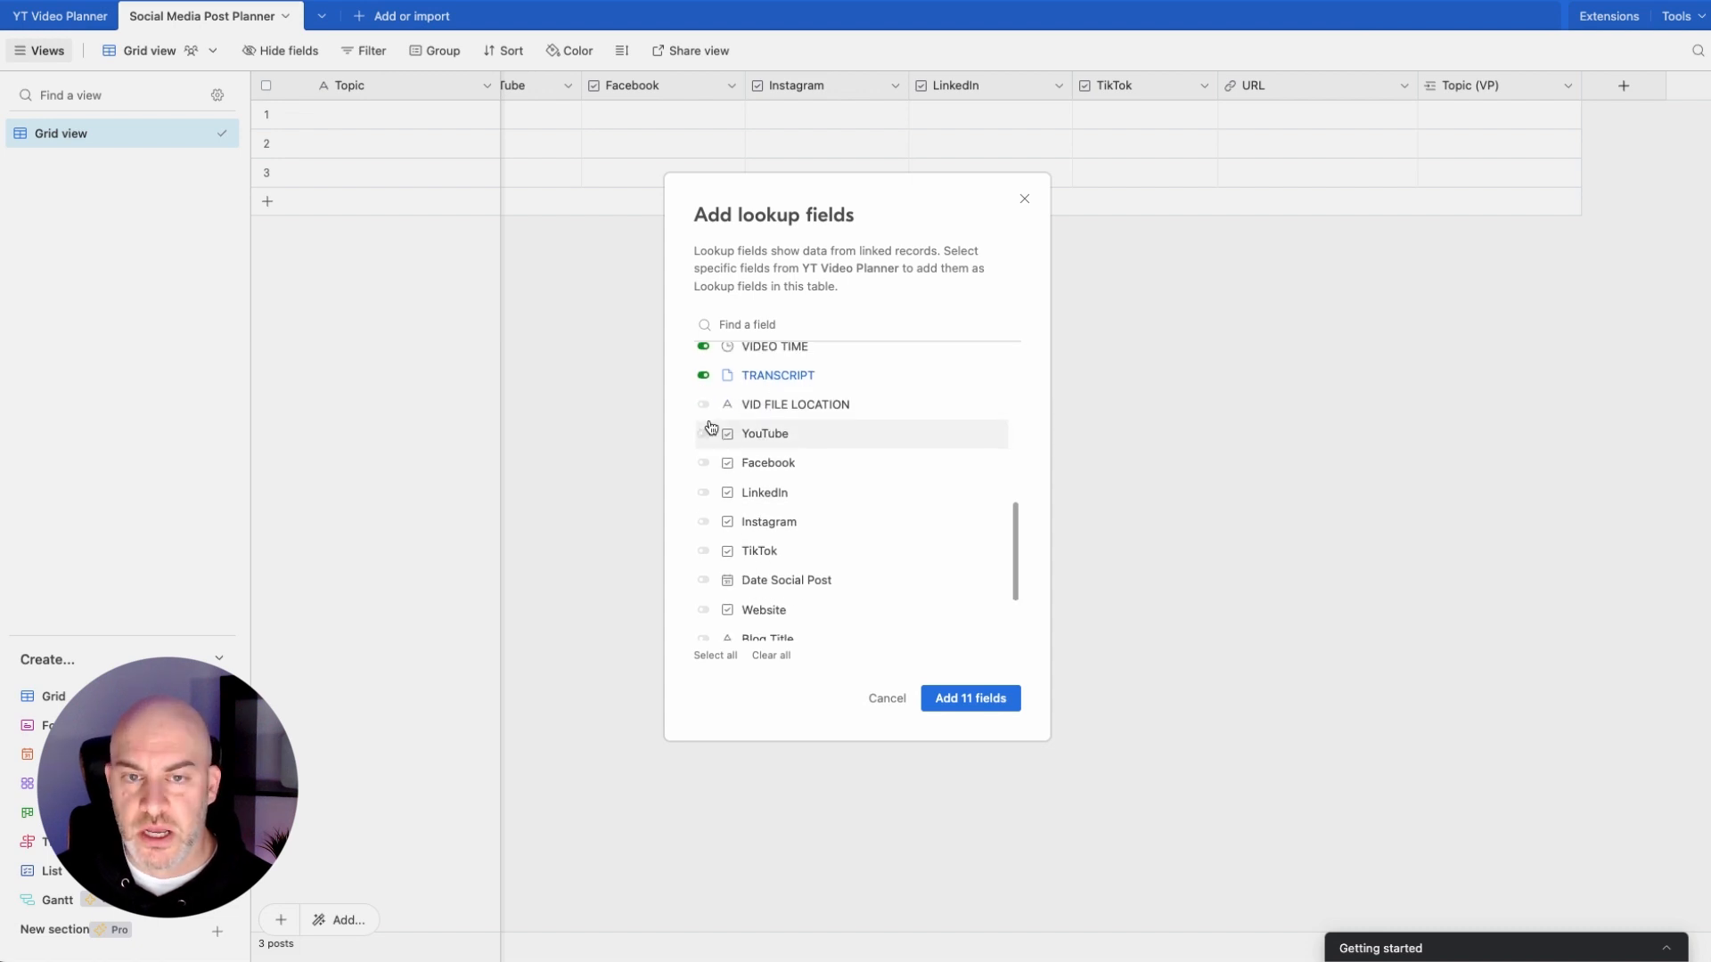
click(703, 437)
click(703, 466)
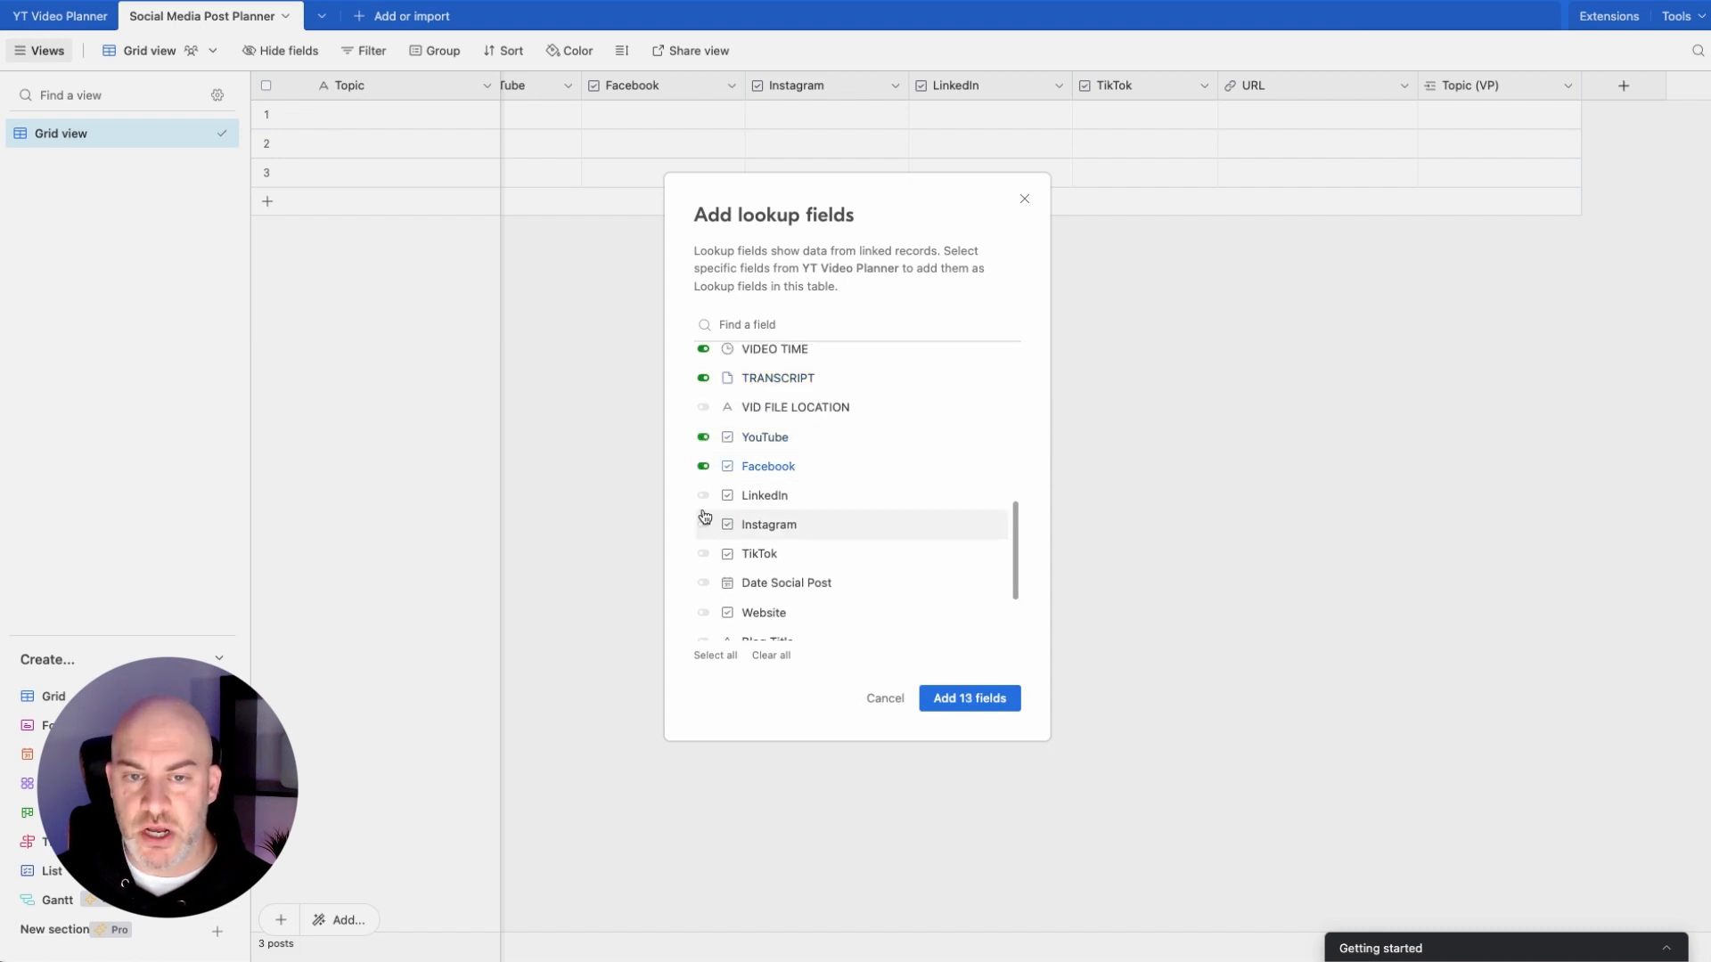
click(703, 495)
click(704, 525)
click(703, 555)
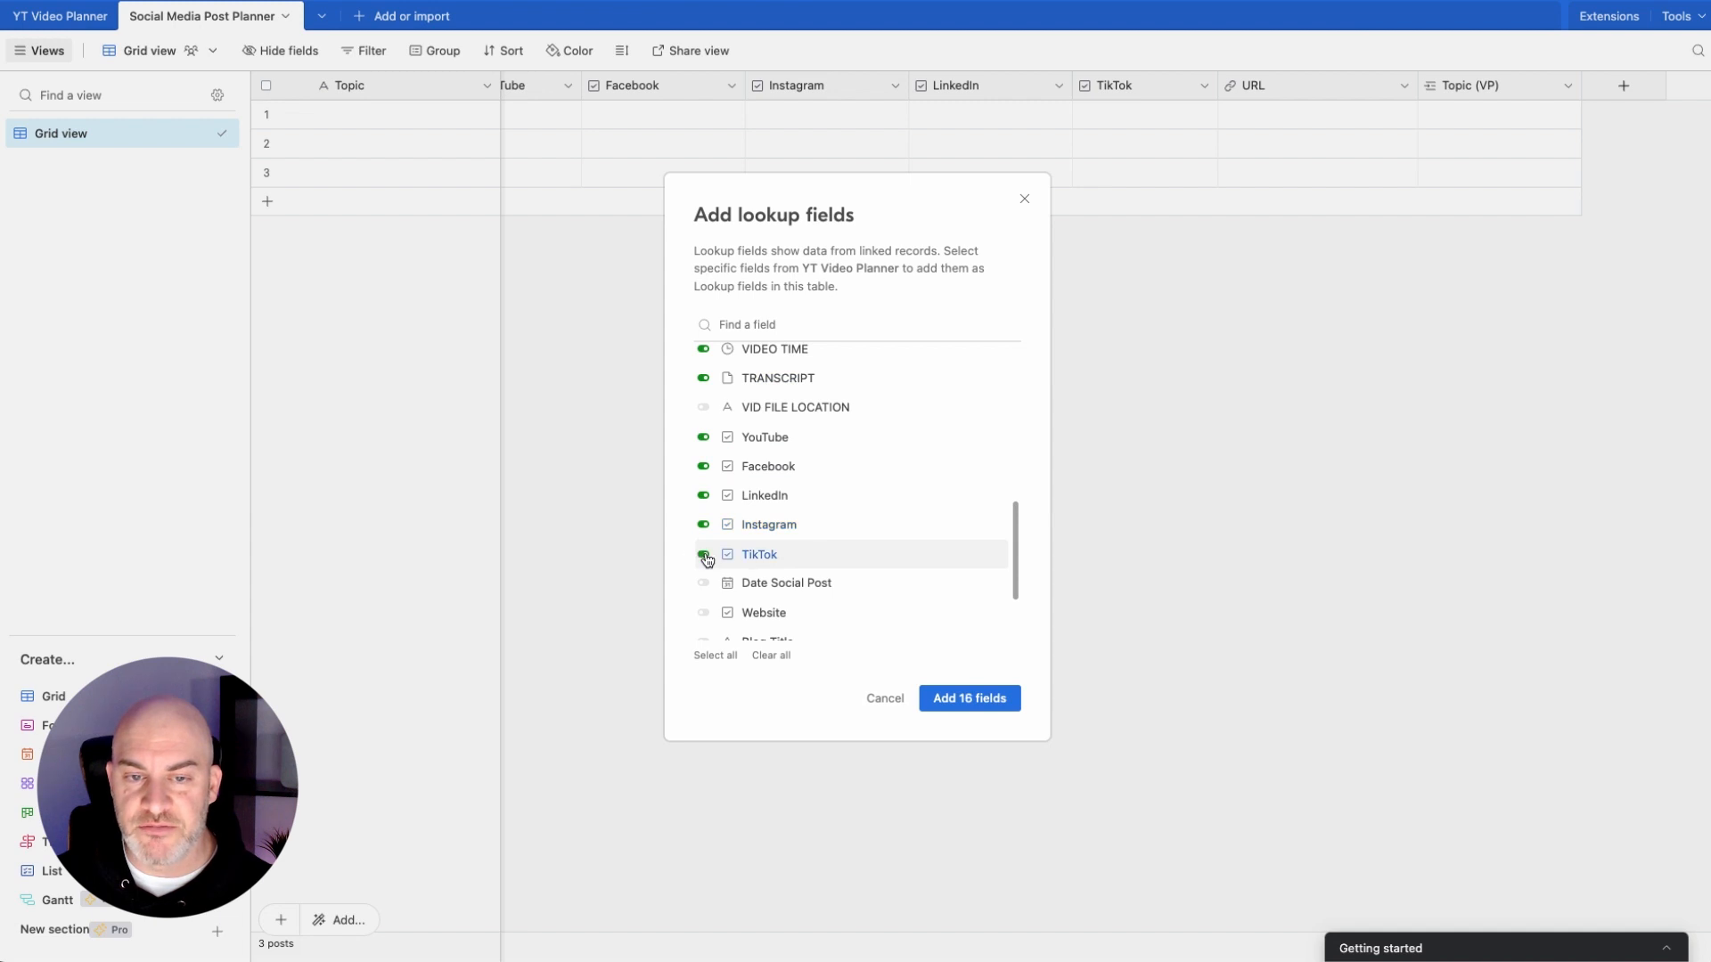
Step: Include Date Social Post in the selection and add all selected lookup fields to the Social Media Post Planner table
scroll(775, 570, down, 3)
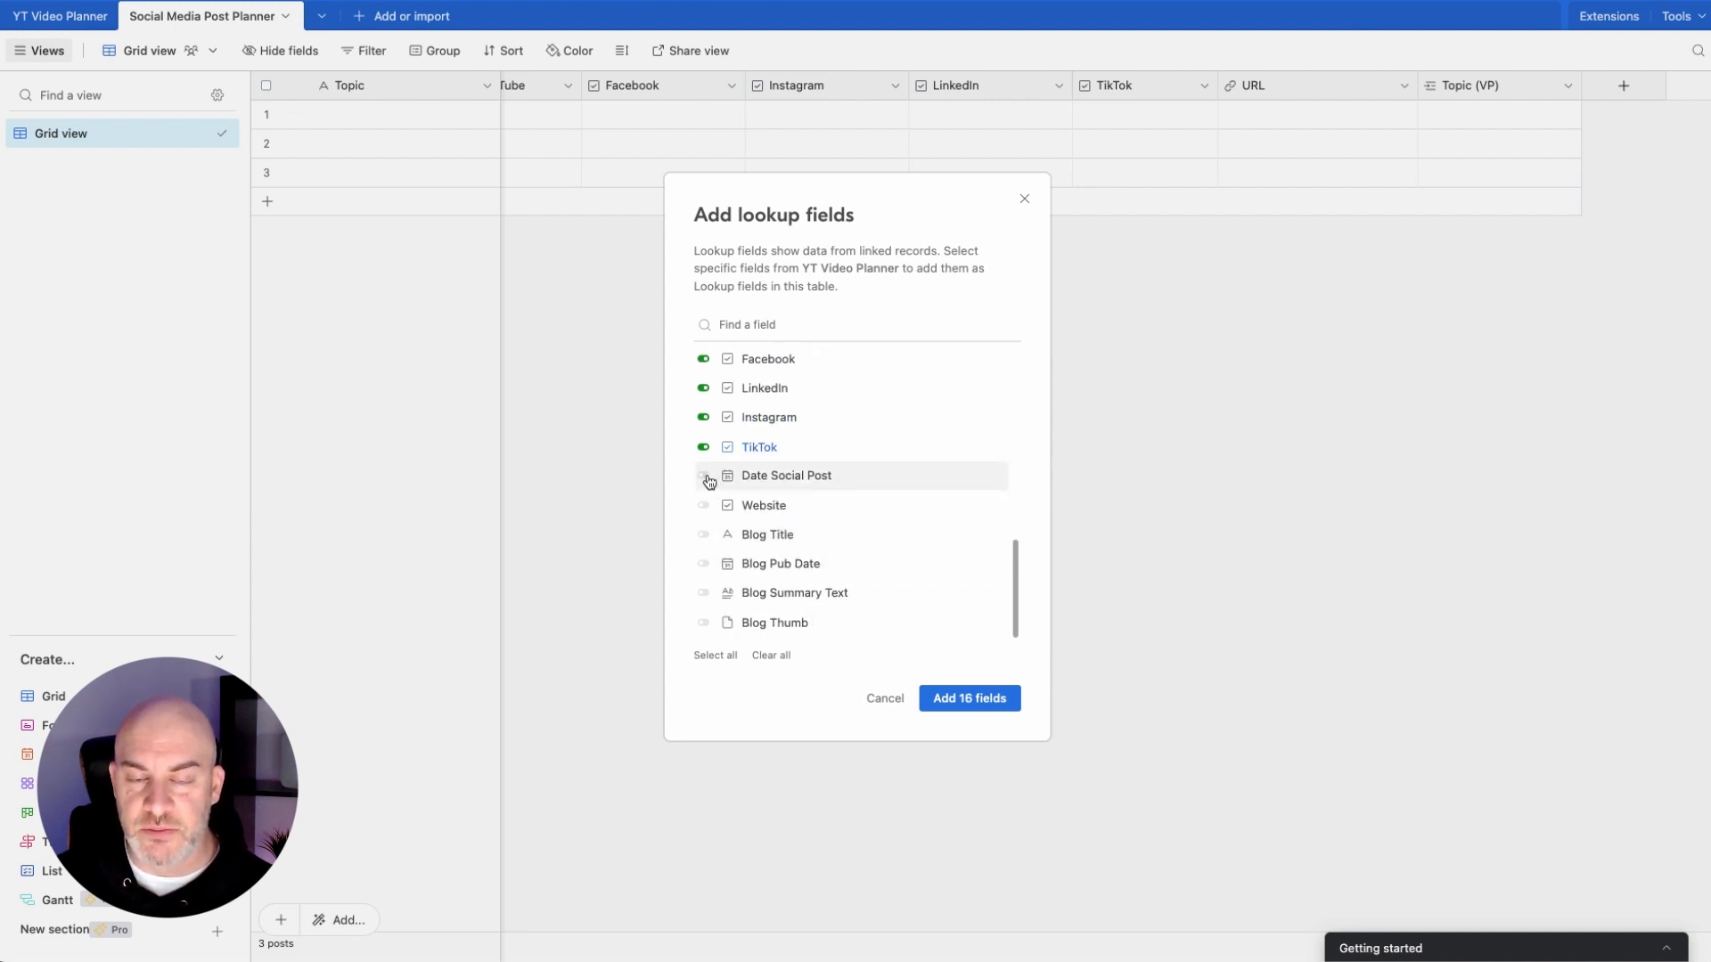
click(706, 478)
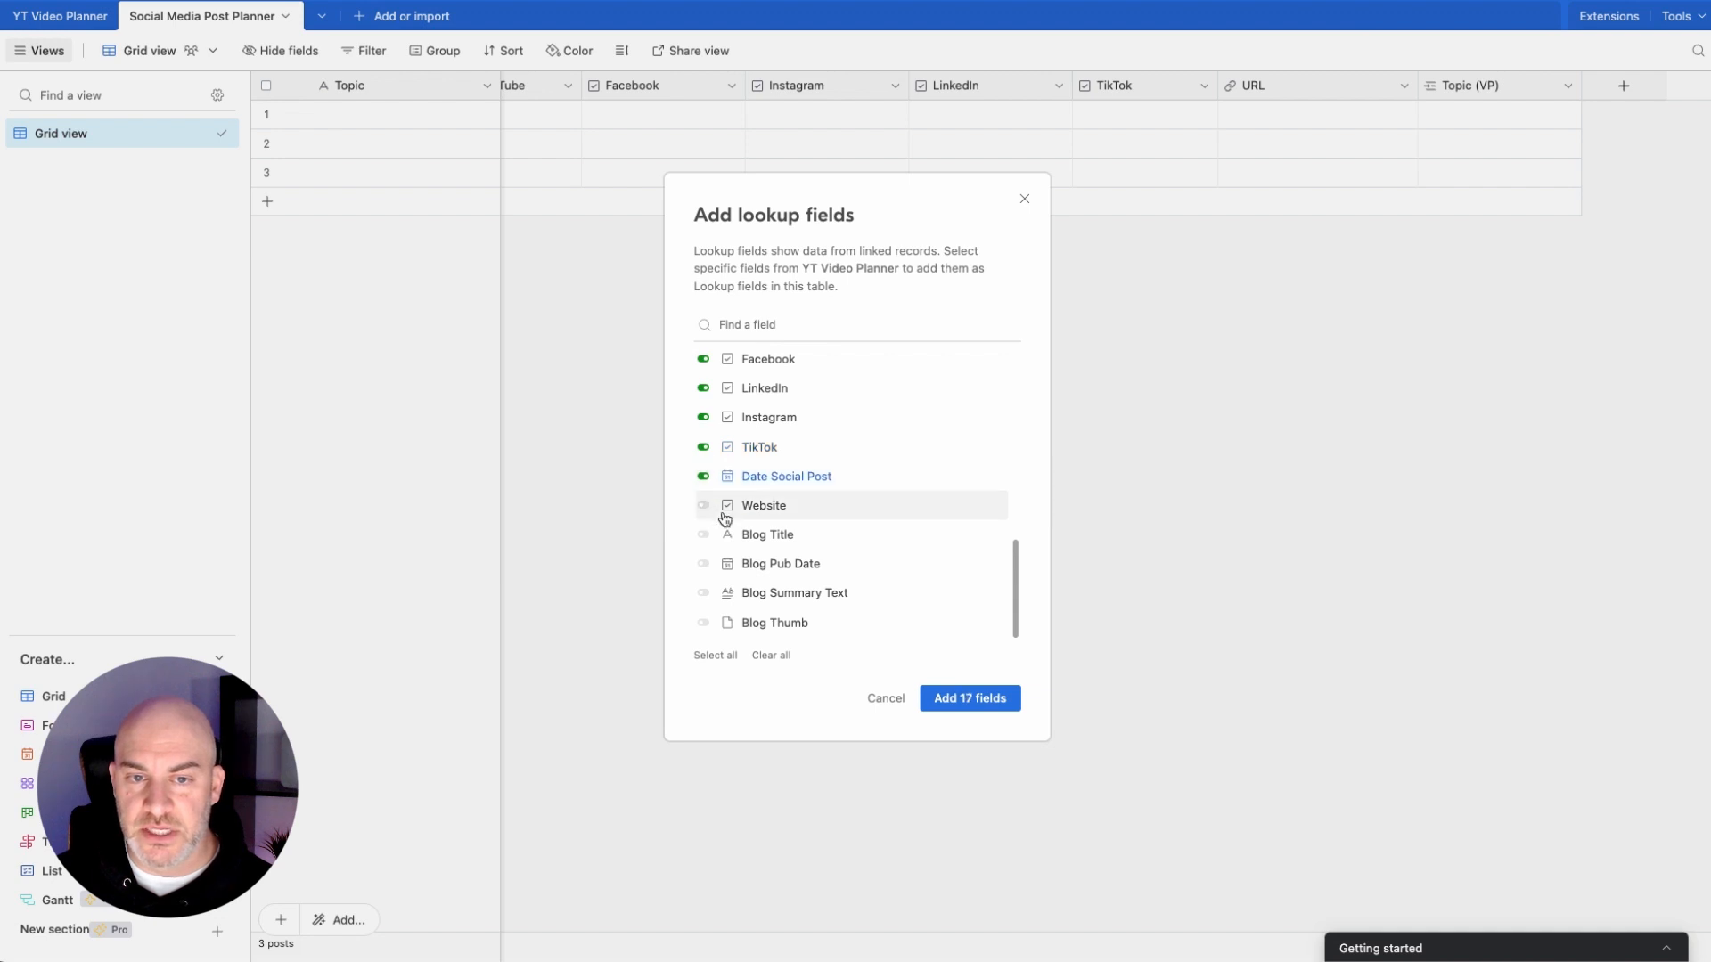
scroll(859, 556, up, 8)
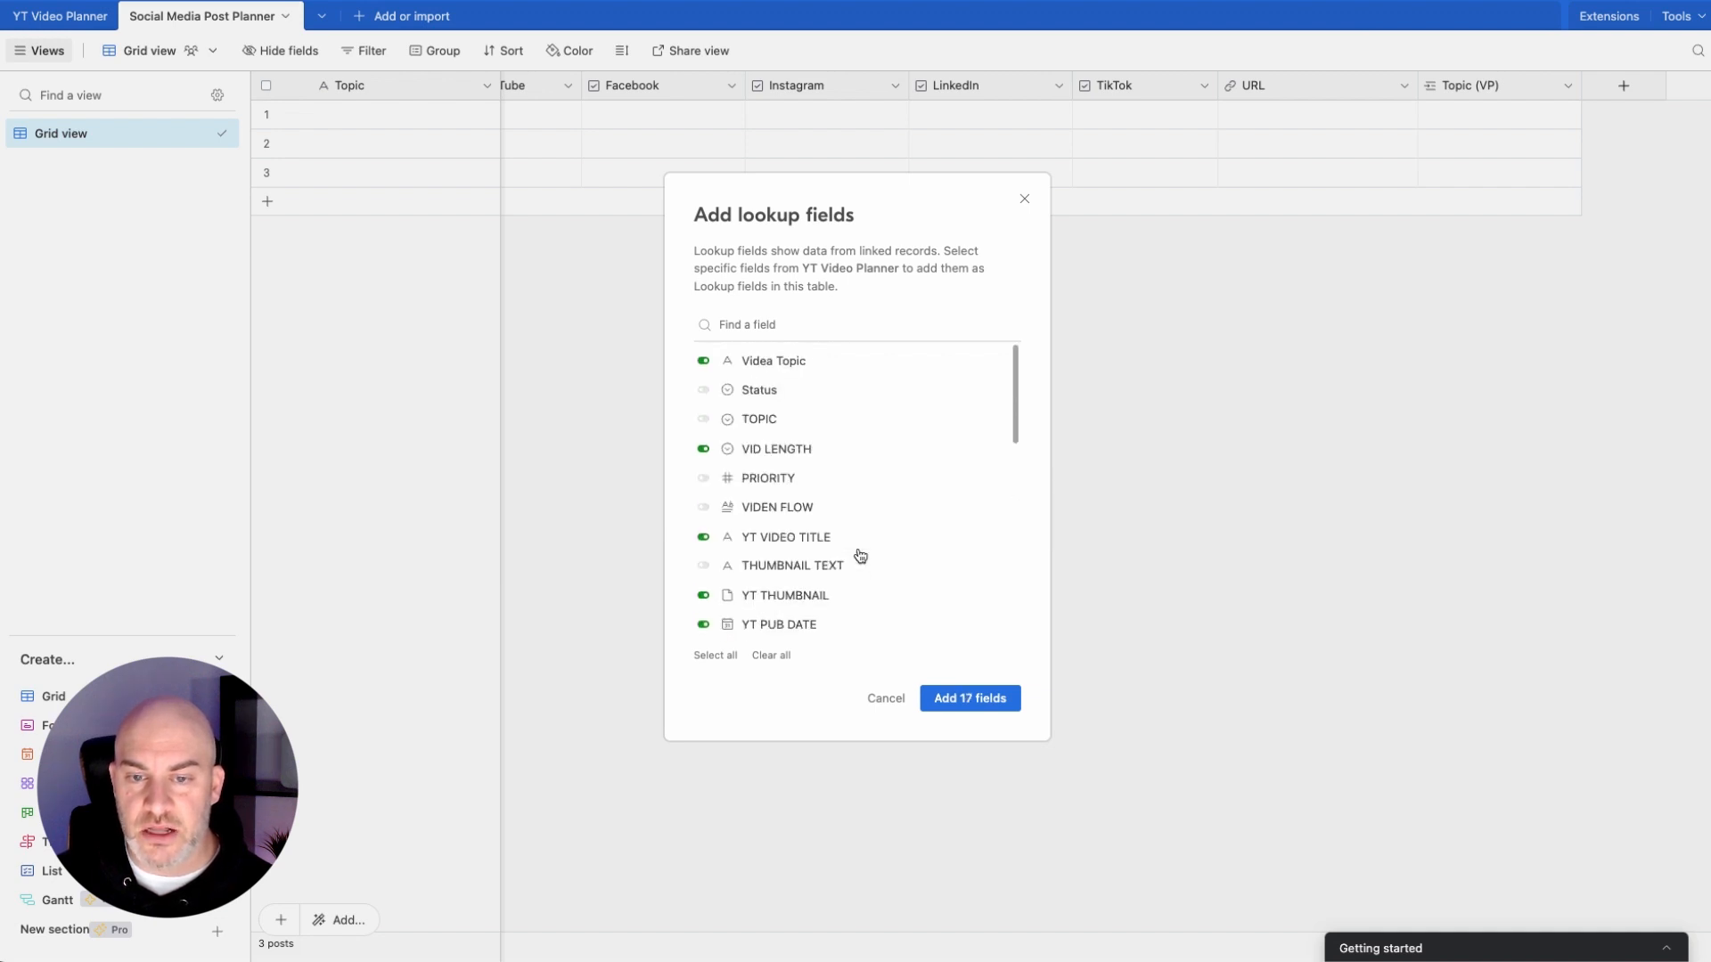
click(974, 701)
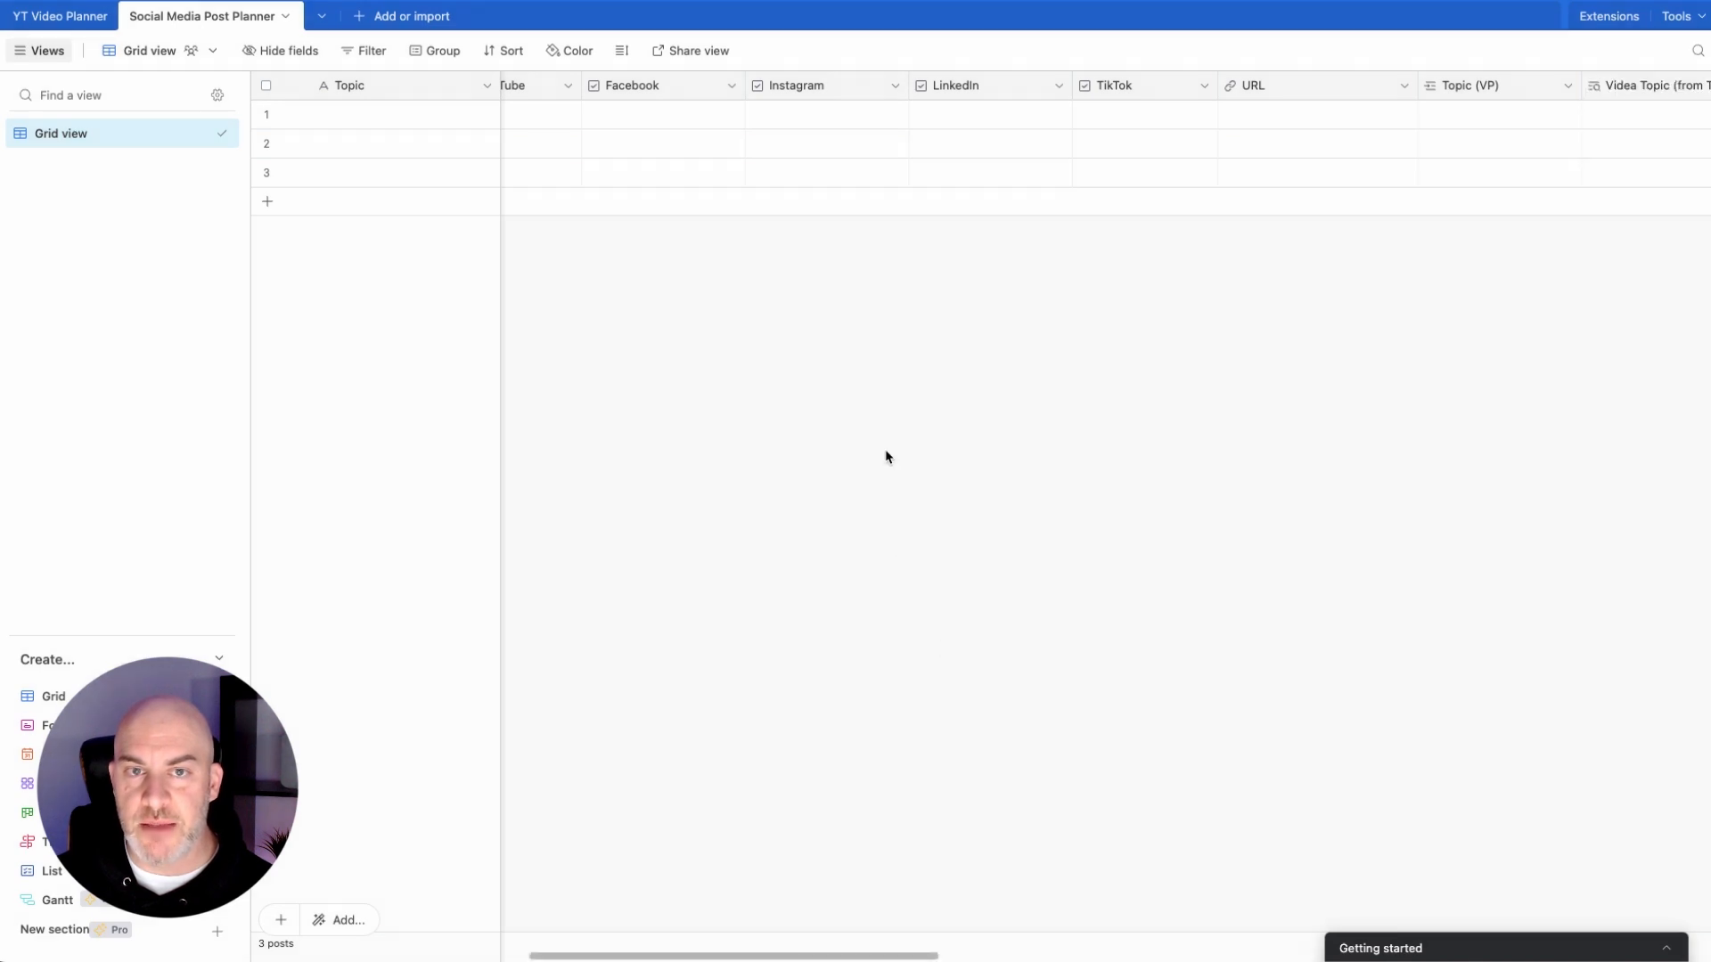
scroll(1260, 161, right, 10)
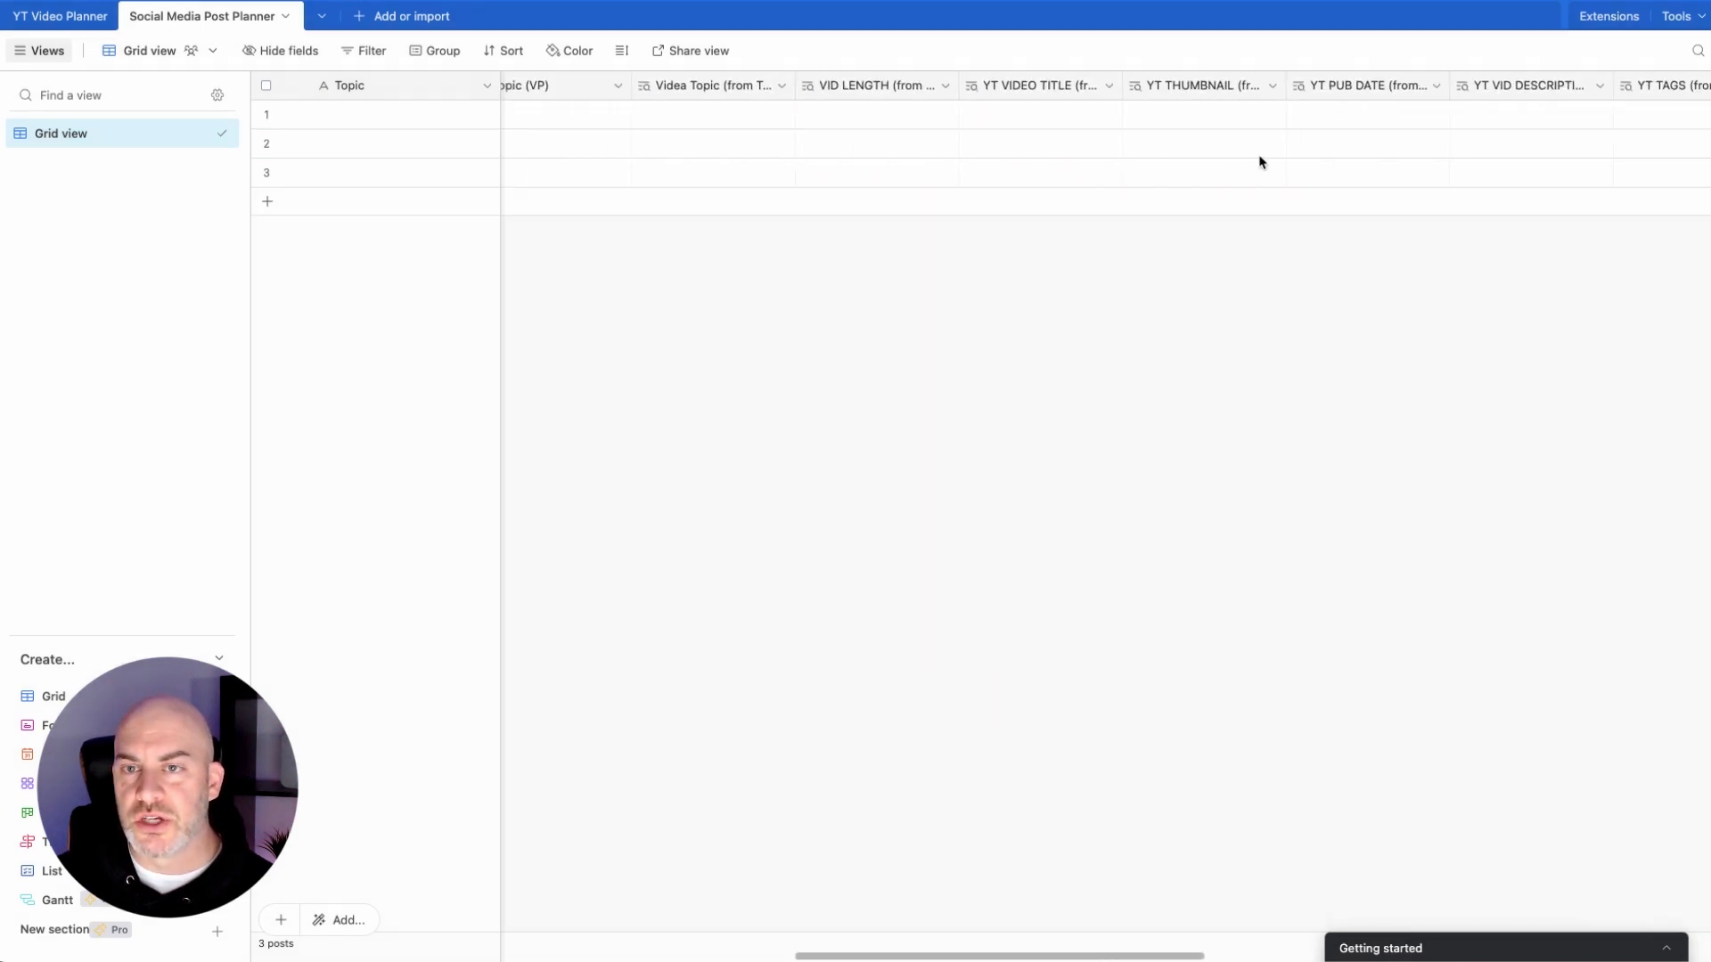
scroll(1260, 160, left, 3)
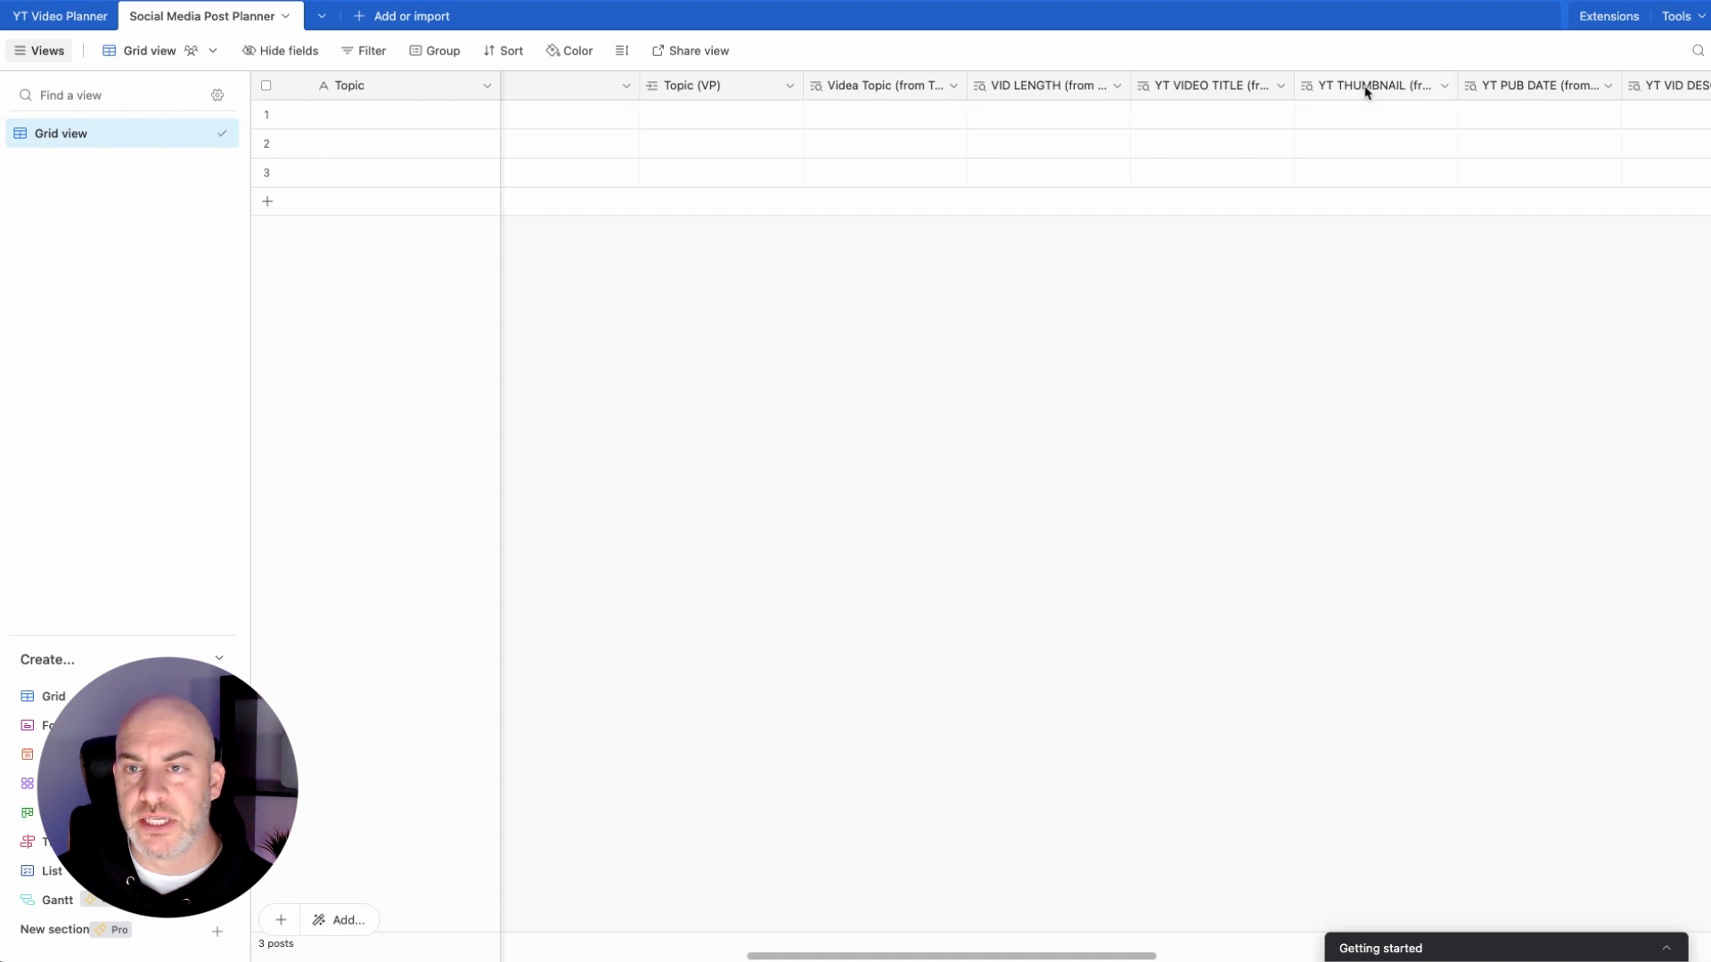
scroll(1696, 95, right, 15)
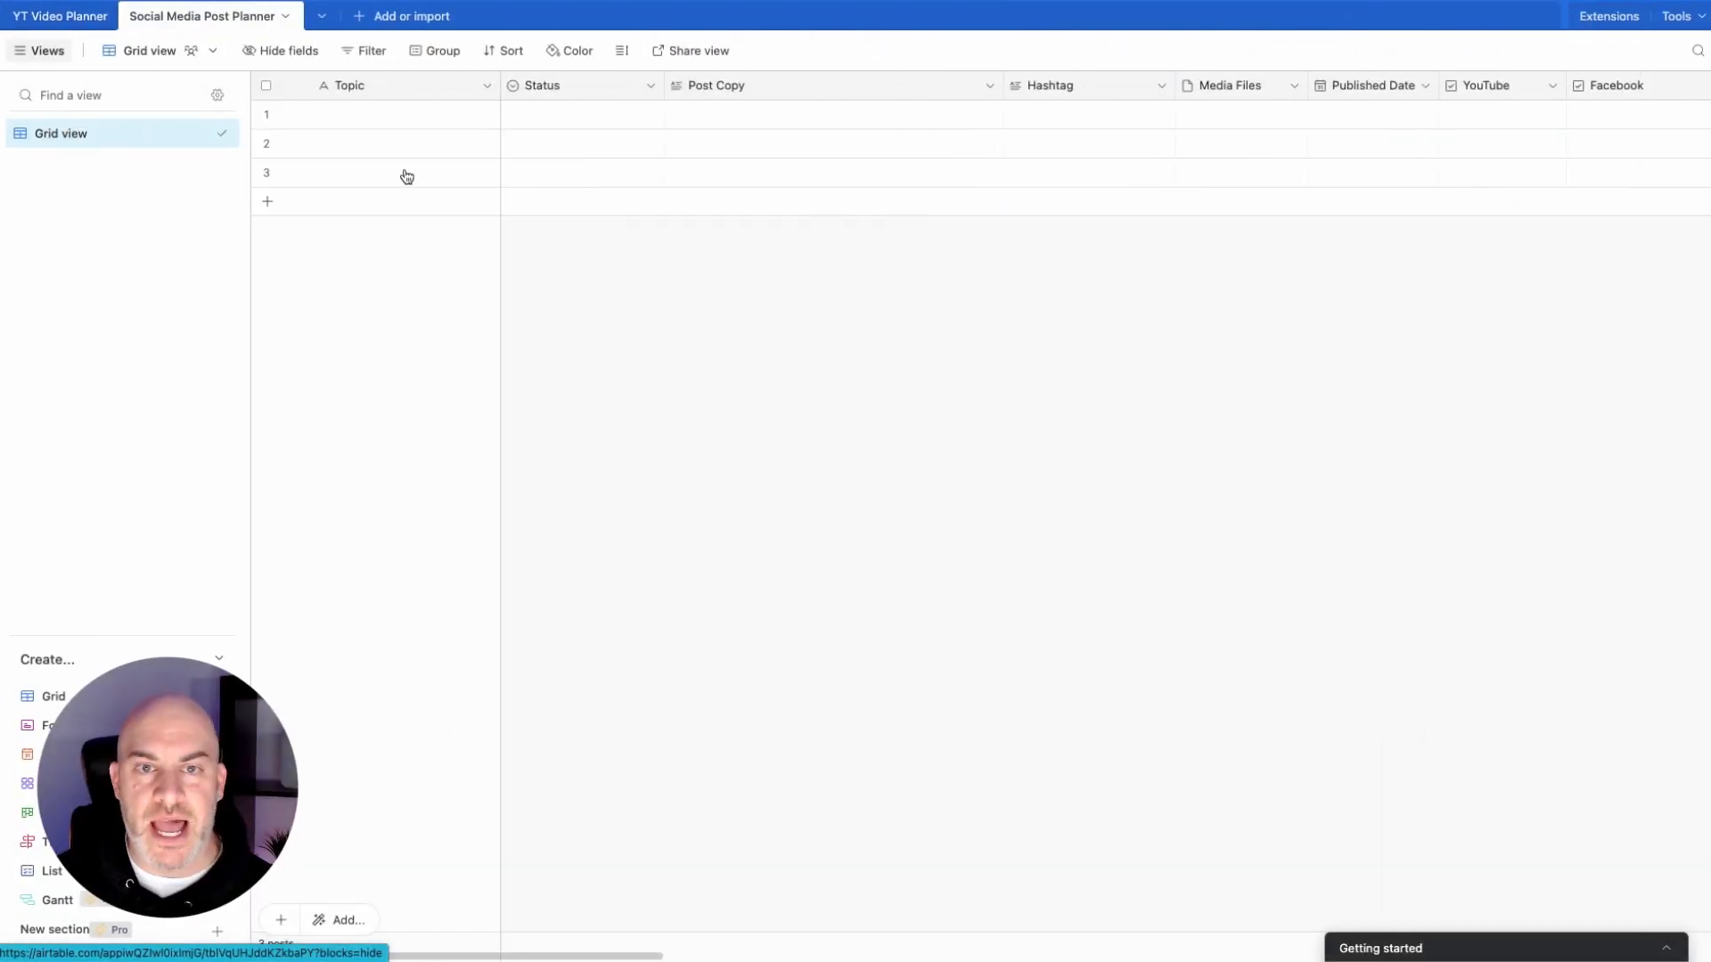
Step: Copy the first record's Videa Topic from YT Video Planner into the first Topic cell of Social Media Post Planner and widen the Topic column
click(77, 25)
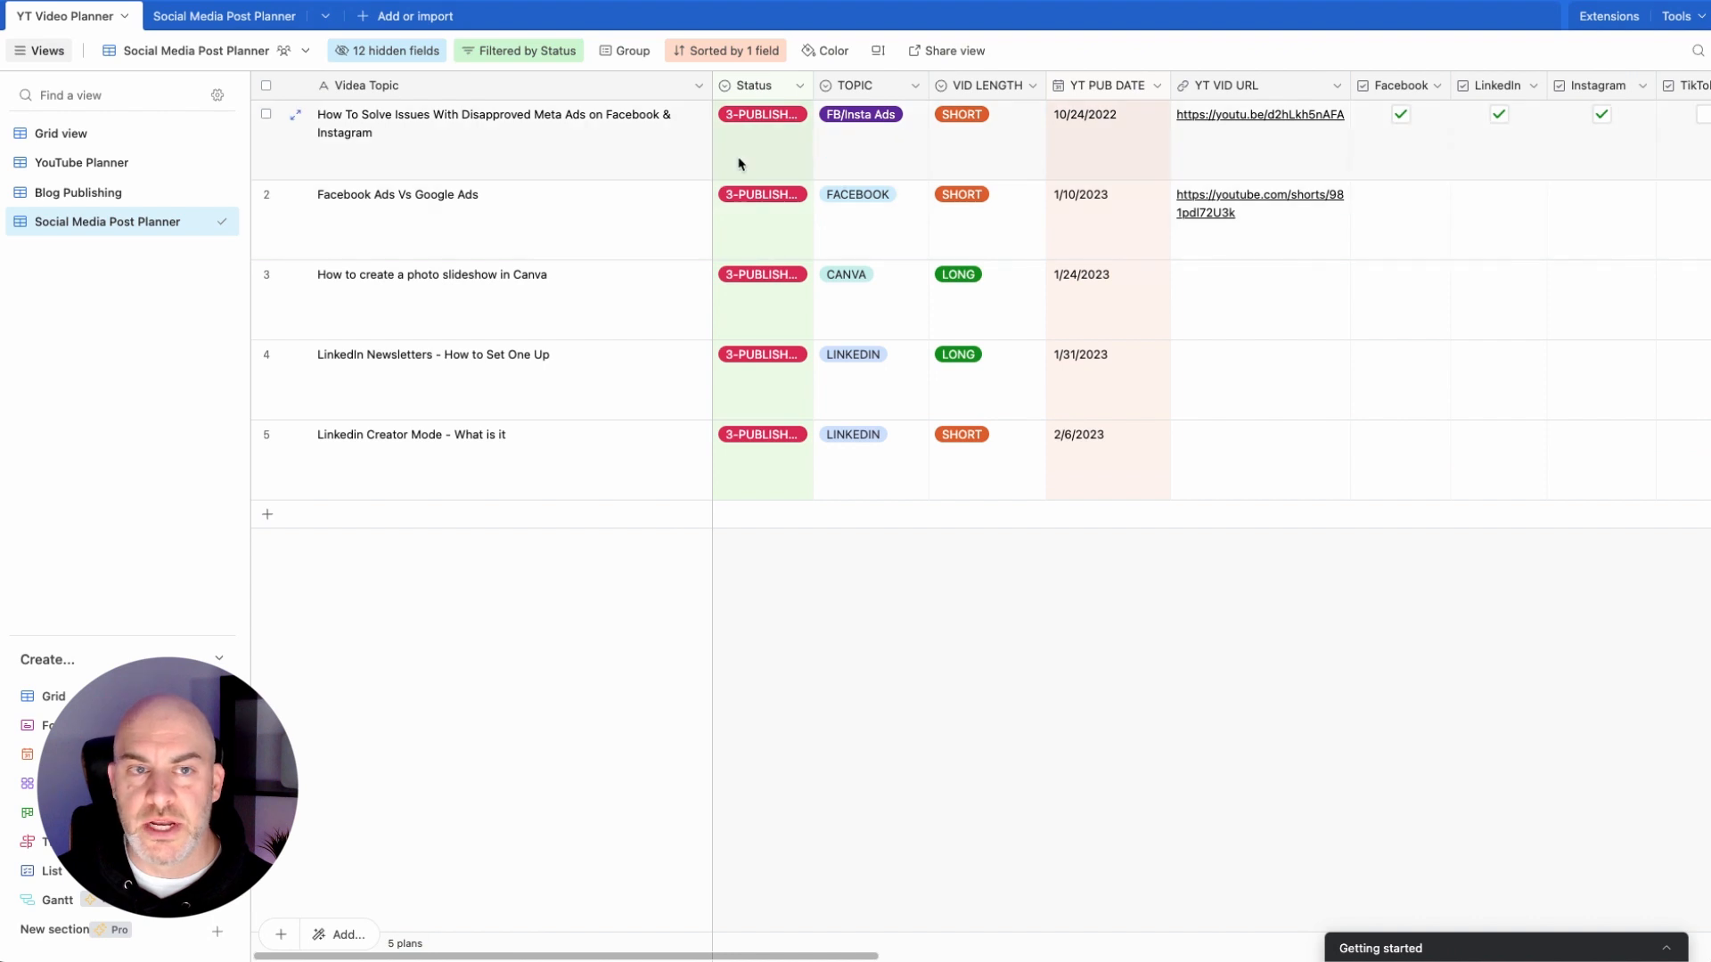
click(366, 135)
click(381, 132)
key(super+c)
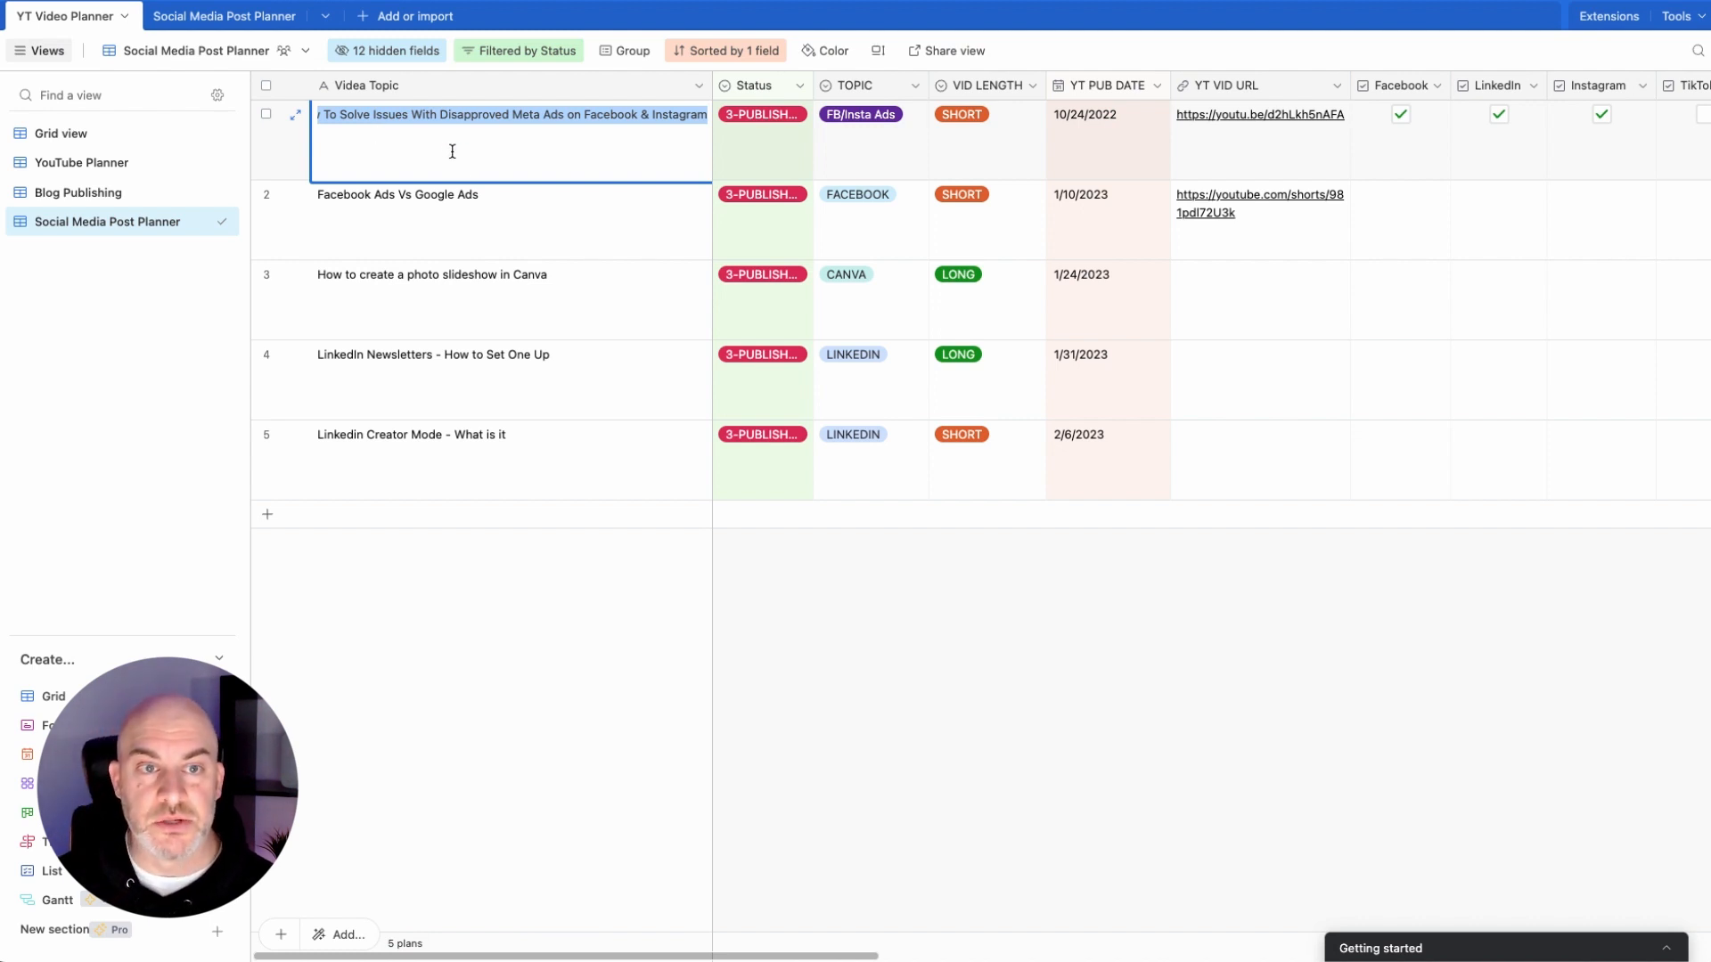
click(205, 16)
click(359, 119)
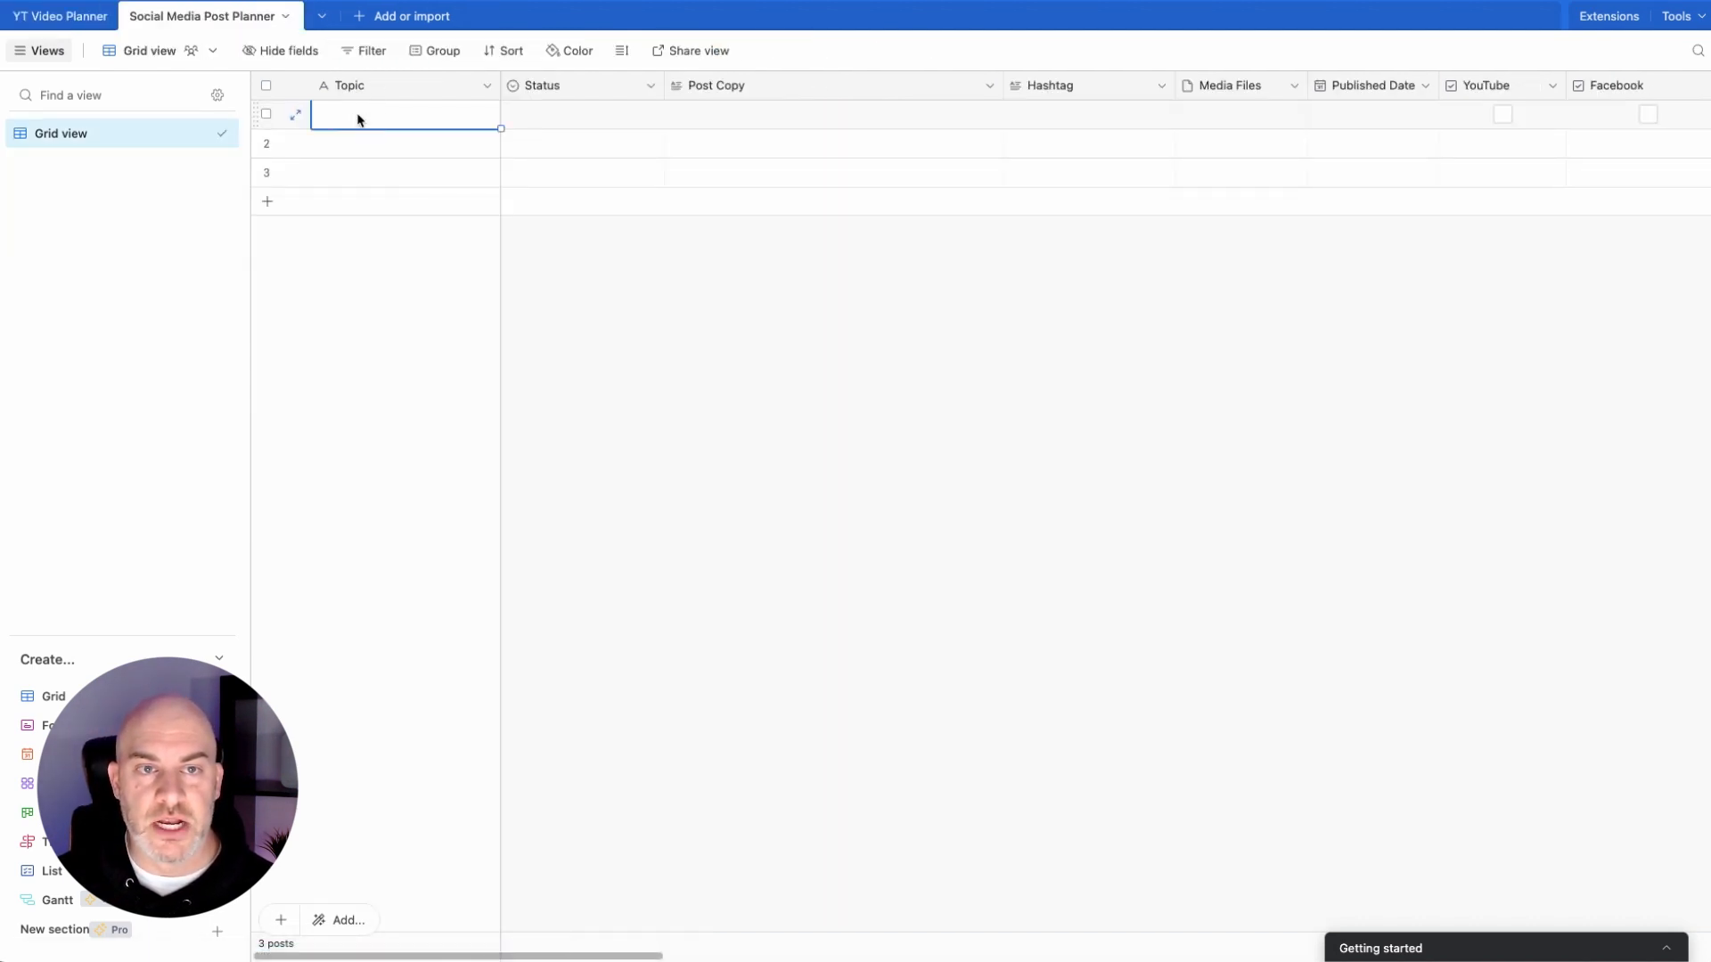
key(super+v)
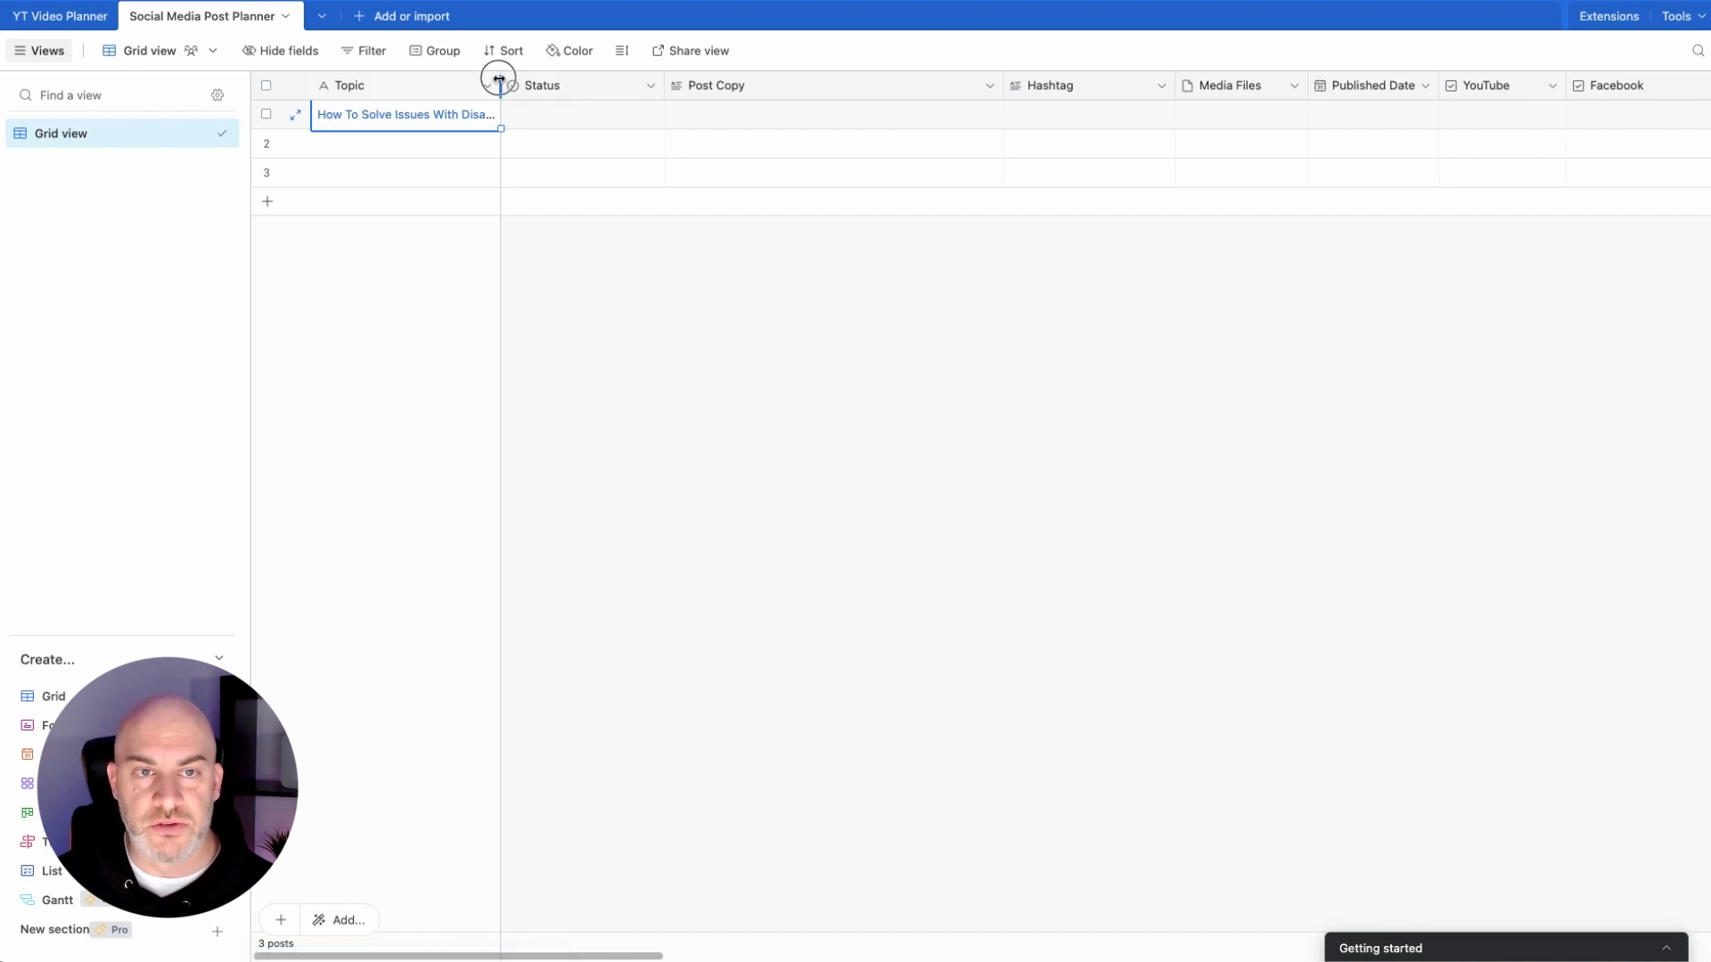
drag(500, 84, 784, 85)
click(515, 372)
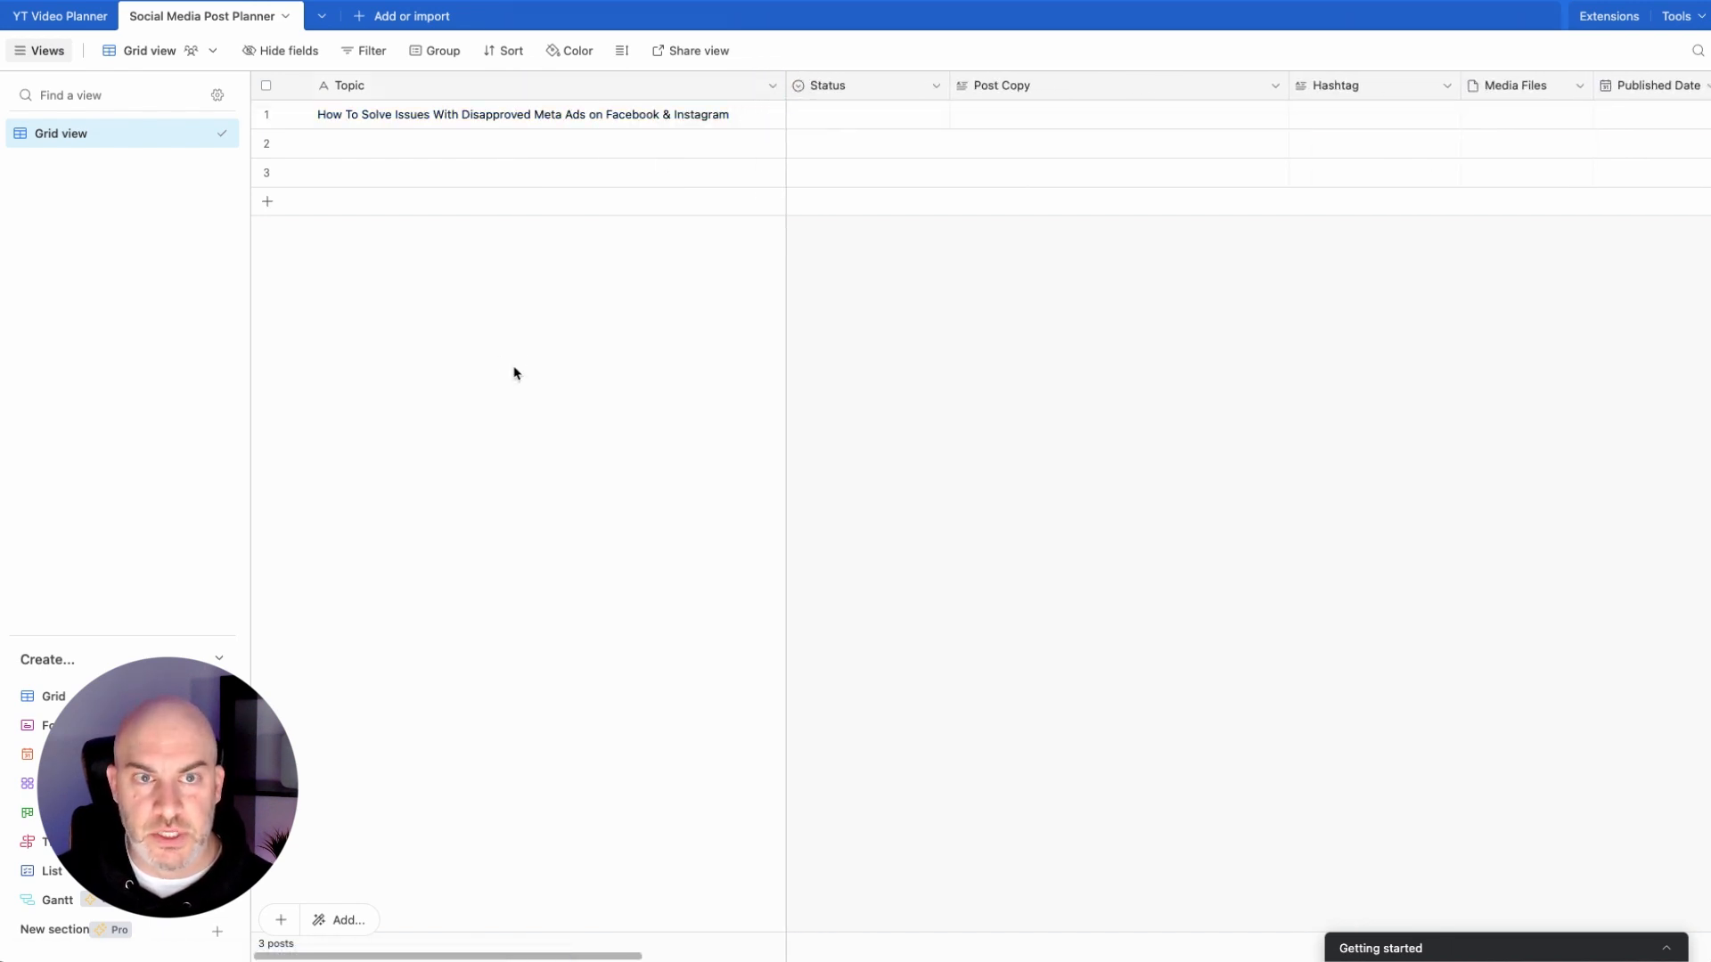
Step: Group the Social Media Post Planner grid view by the Status field
click(445, 54)
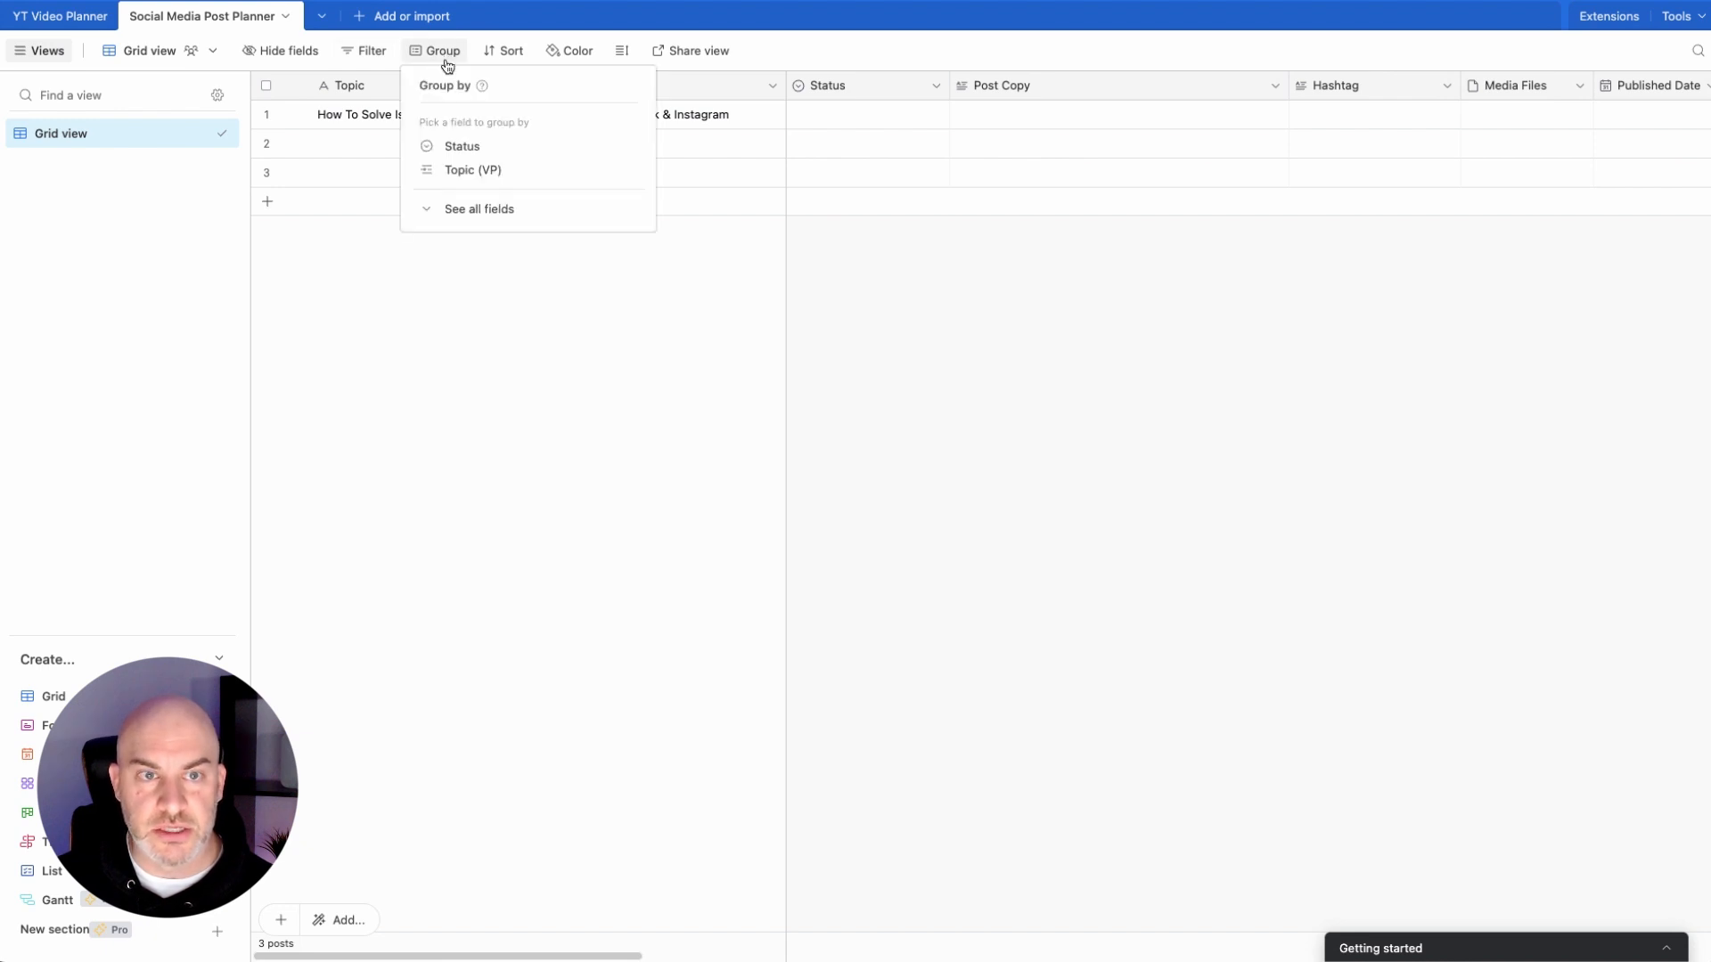
click(459, 147)
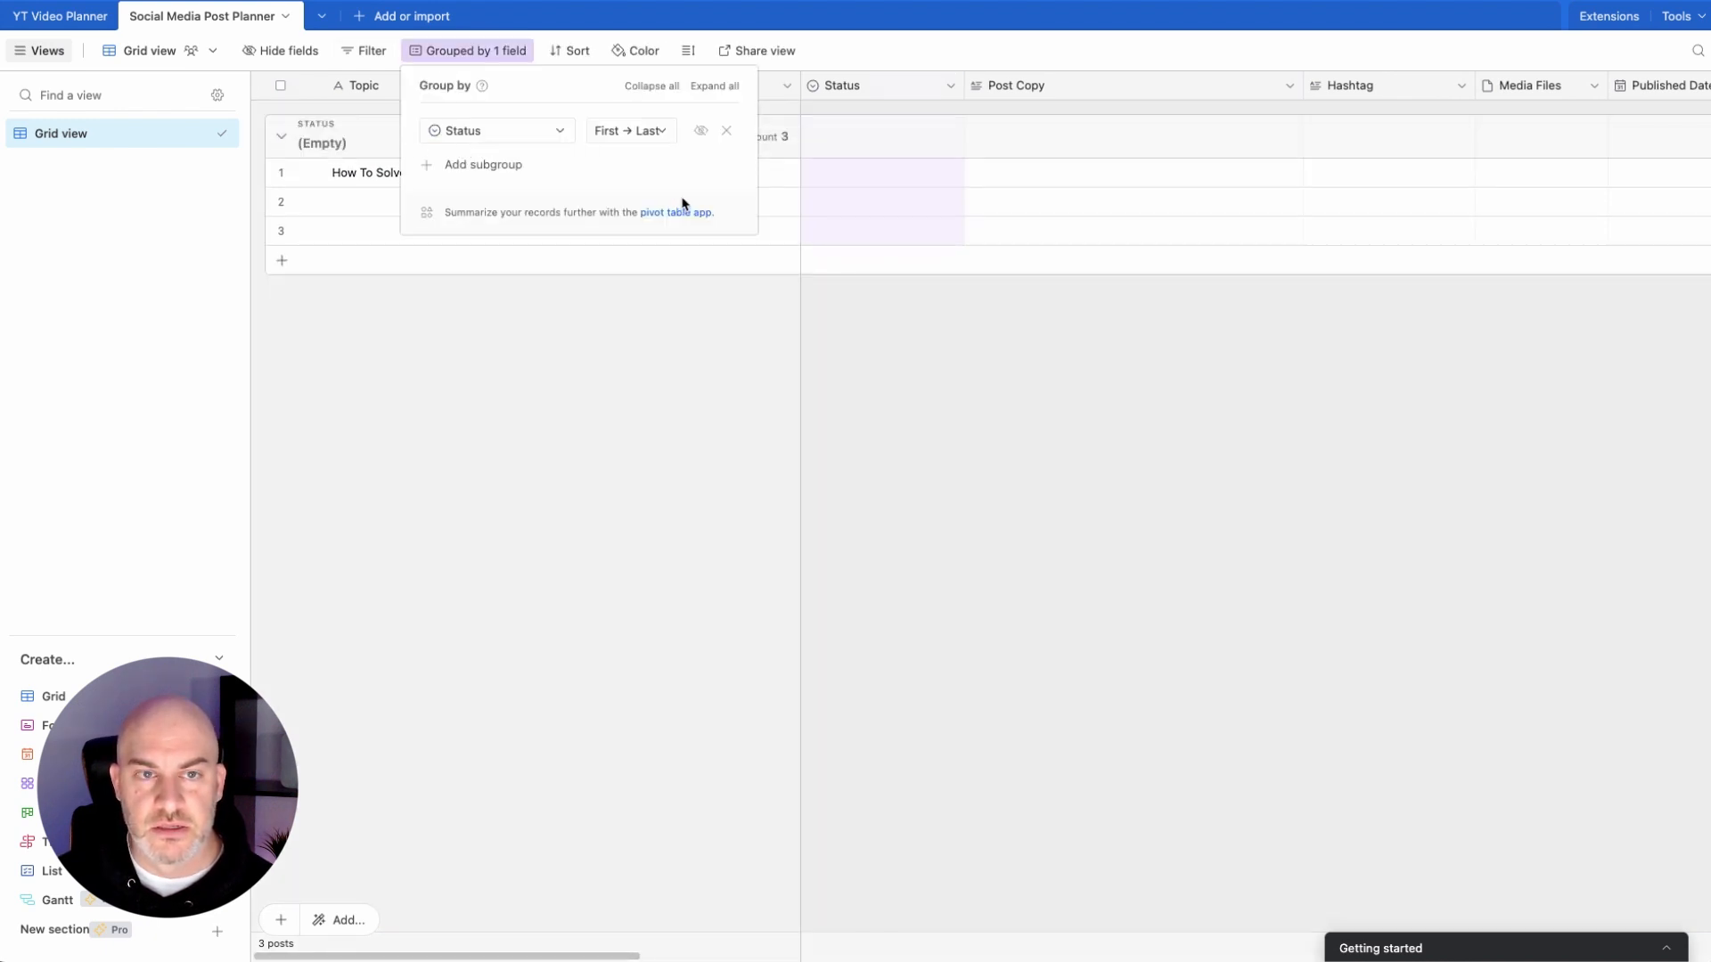
click(607, 439)
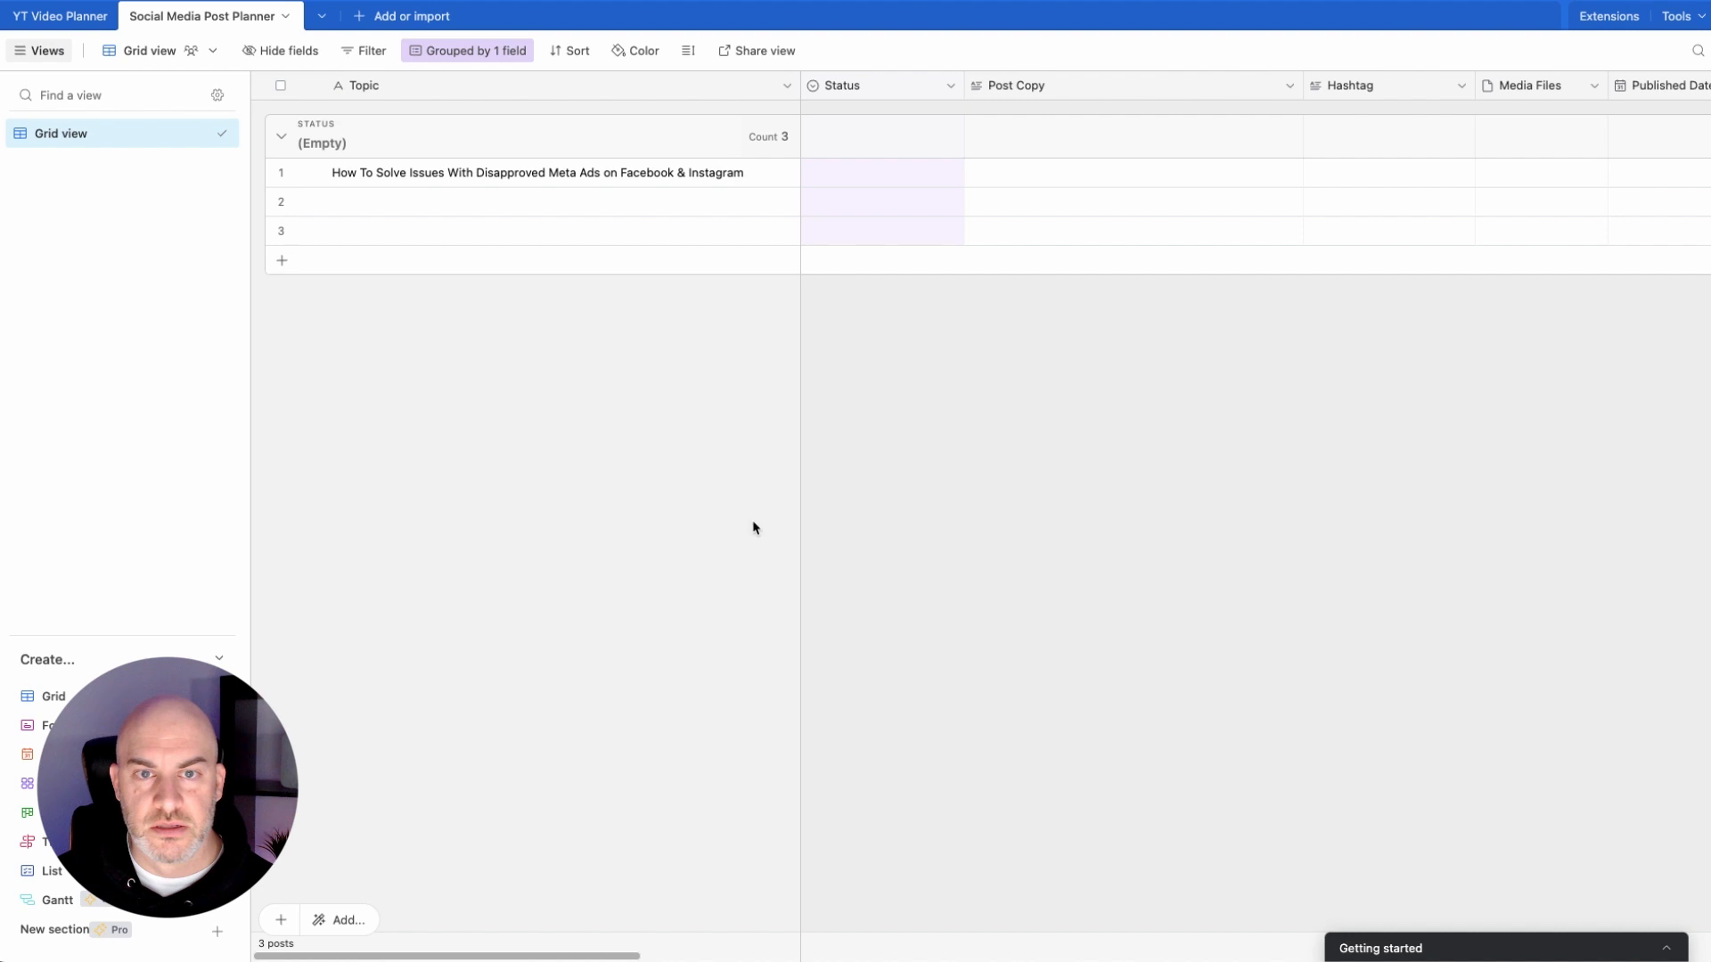
Step: Set the Status of the post about disapproved Meta ads to 2-IN PROGRESS
click(913, 170)
click(948, 176)
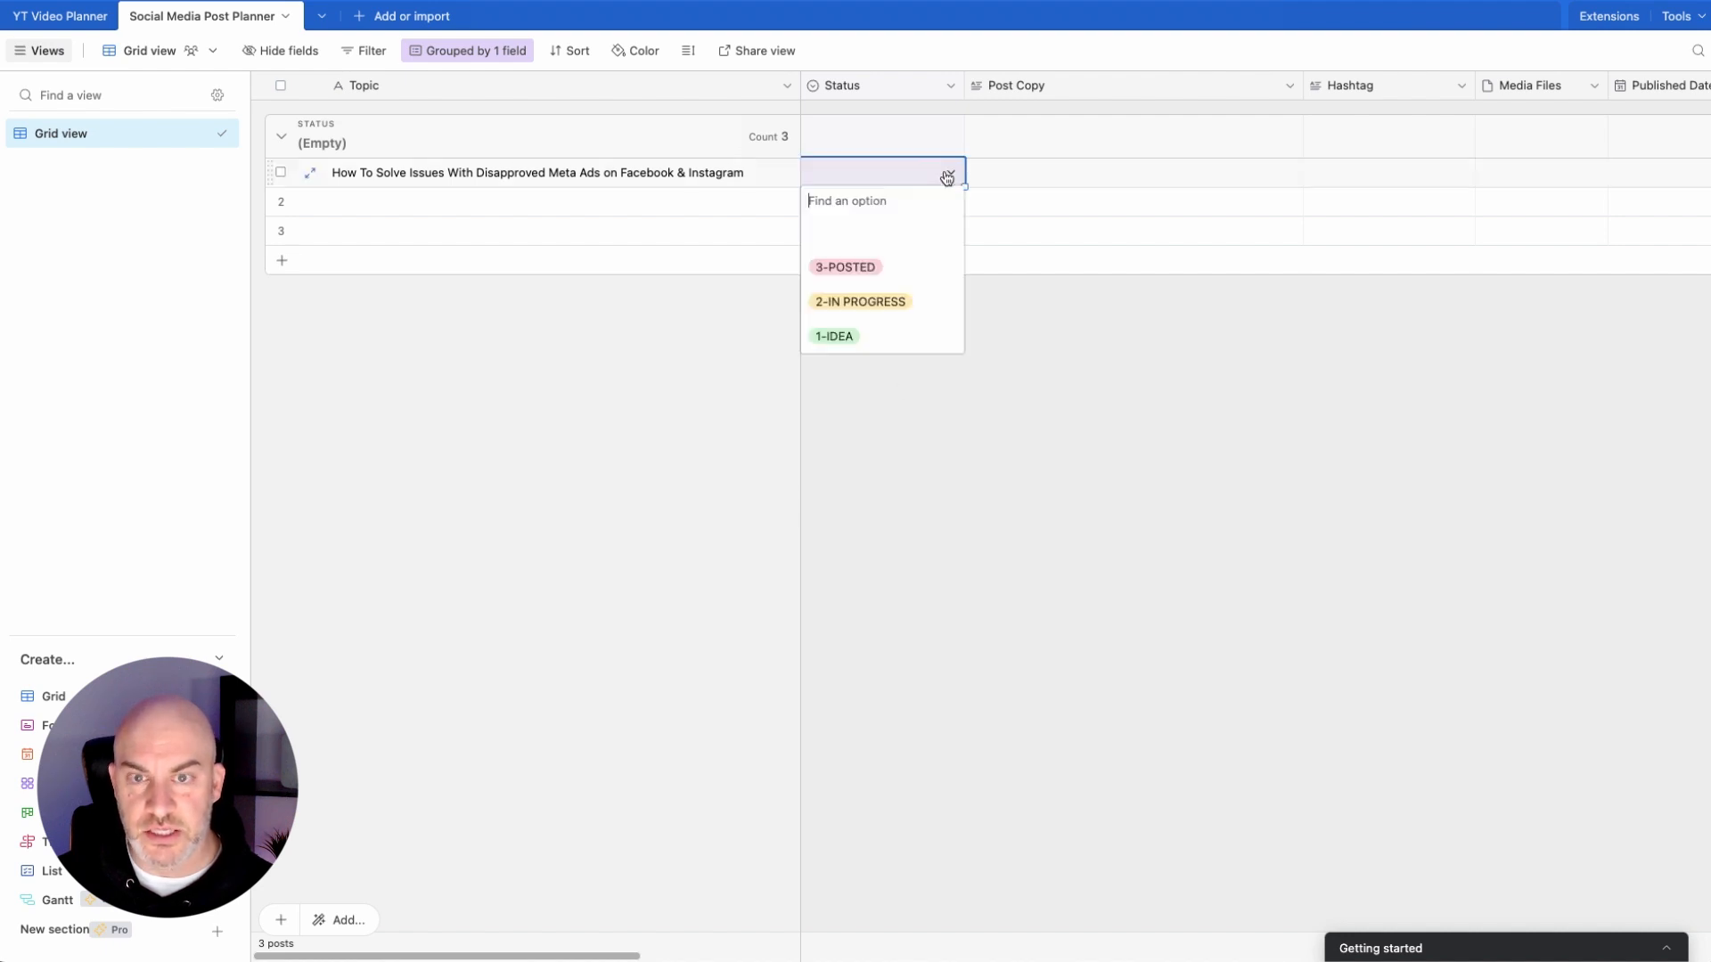
click(863, 316)
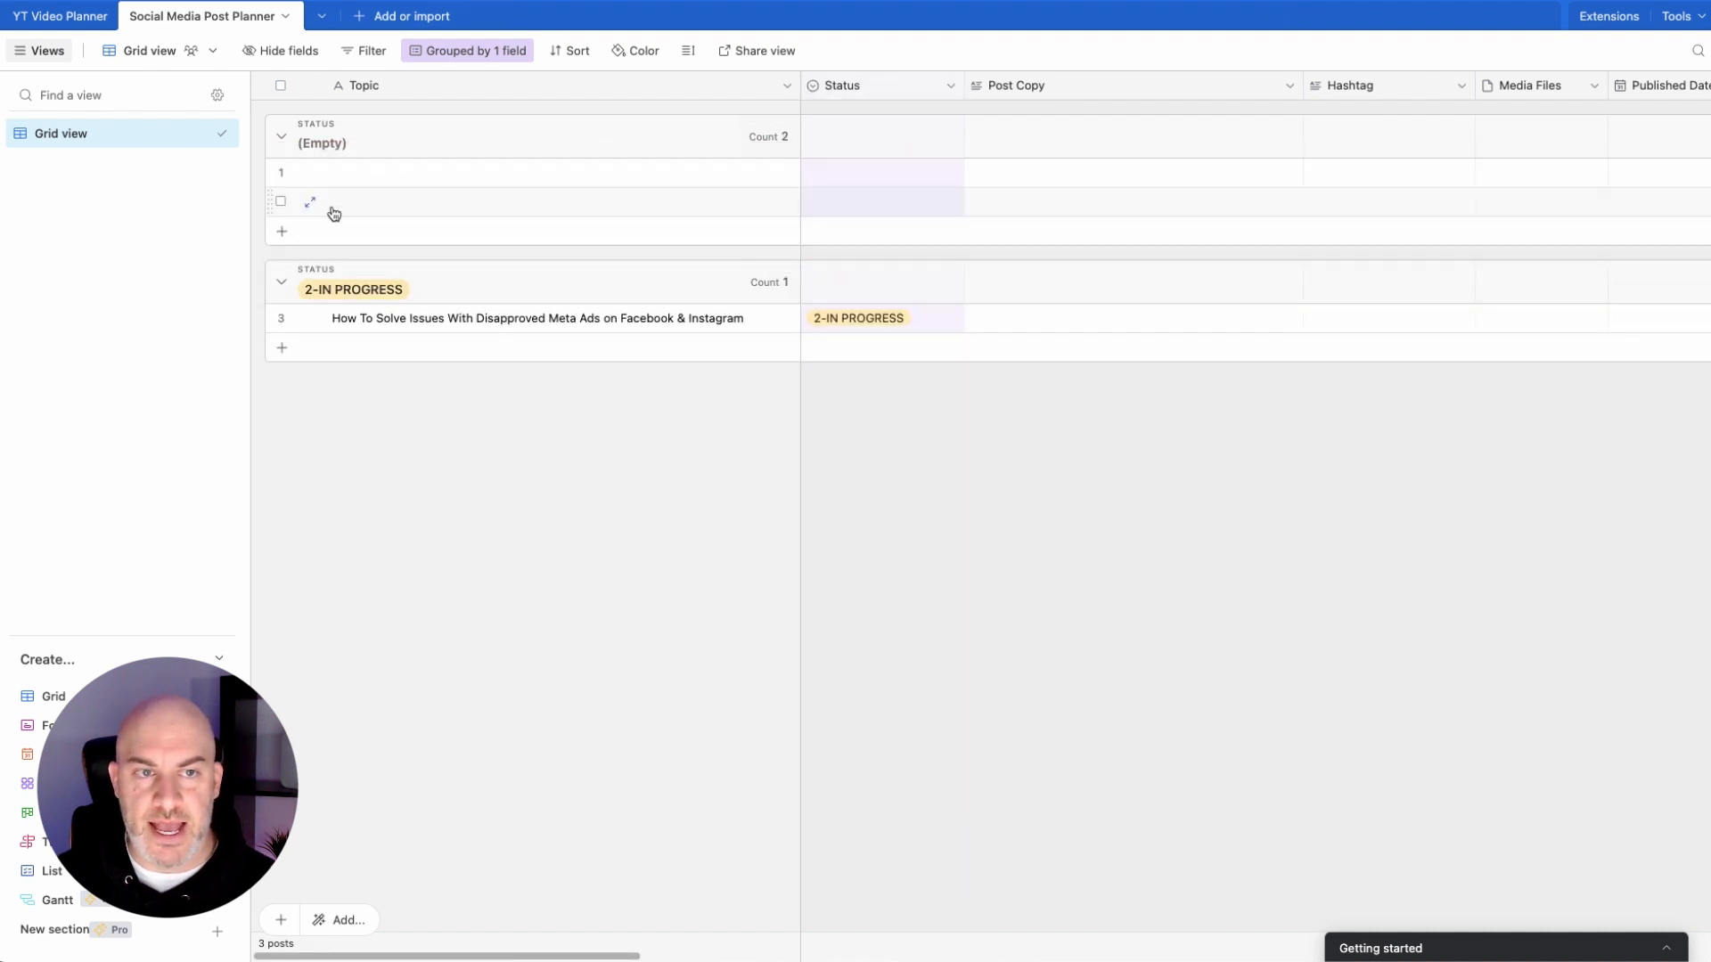
Step: Enter the topic "ChatGPT - How to brainstorm Facebook Ad Headlines" in the first empty record and set its Status to 1-IDEA
click(333, 174)
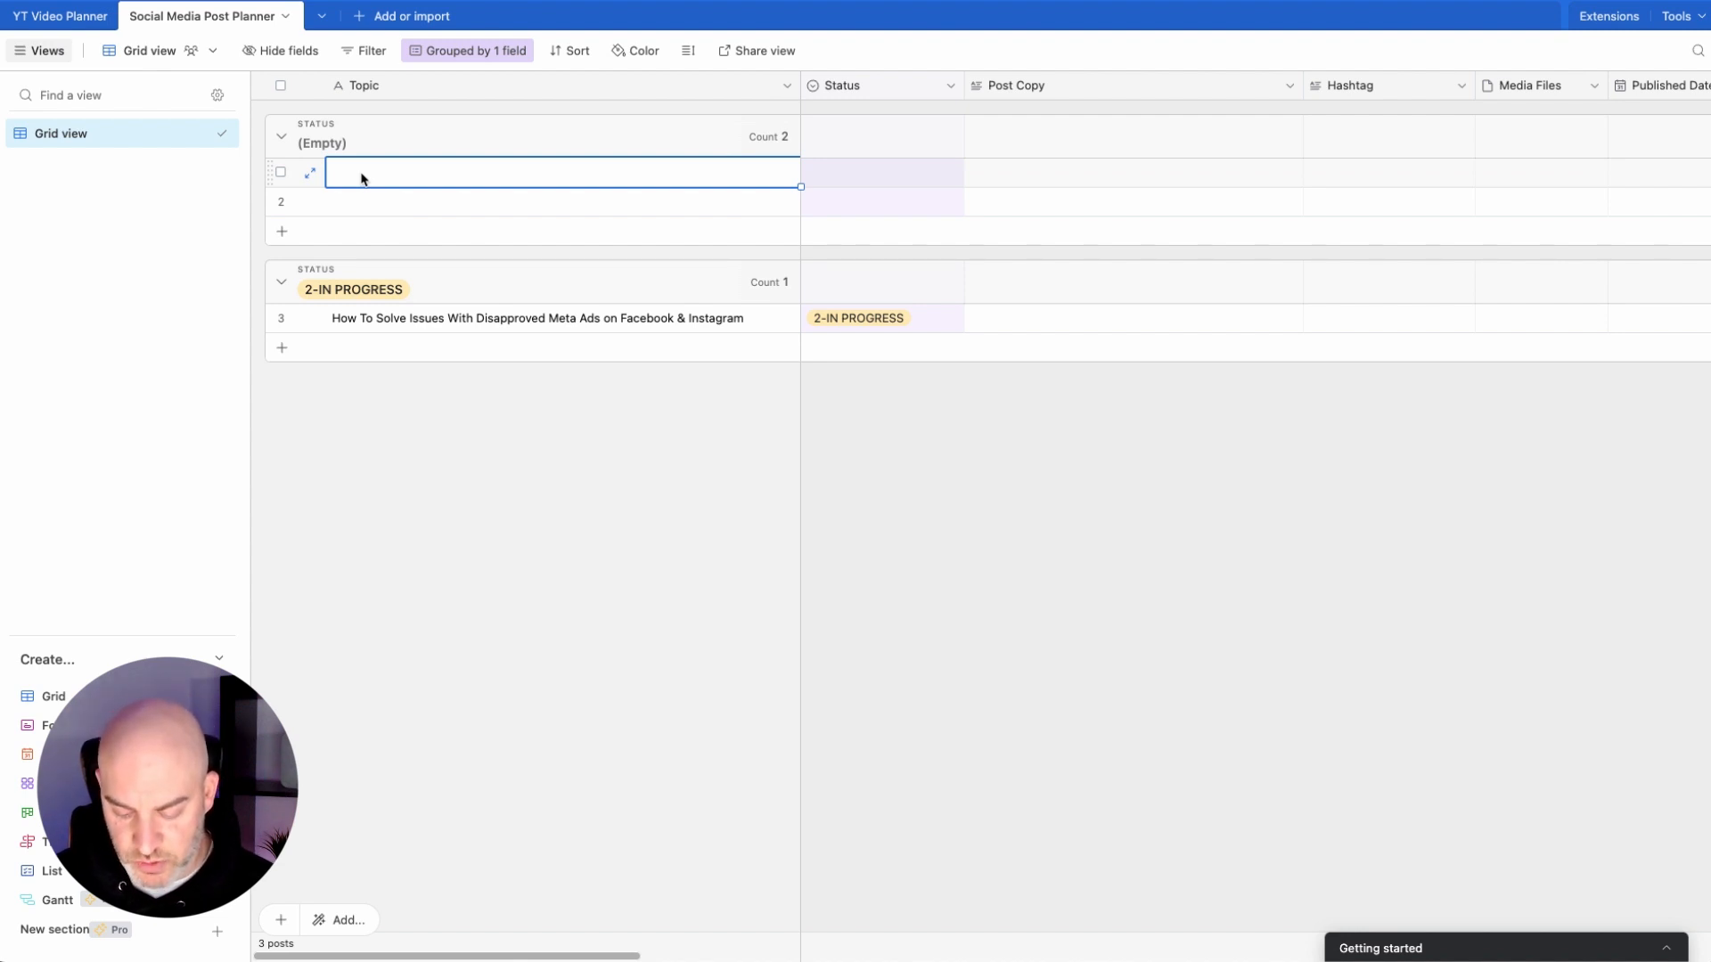
text(C)
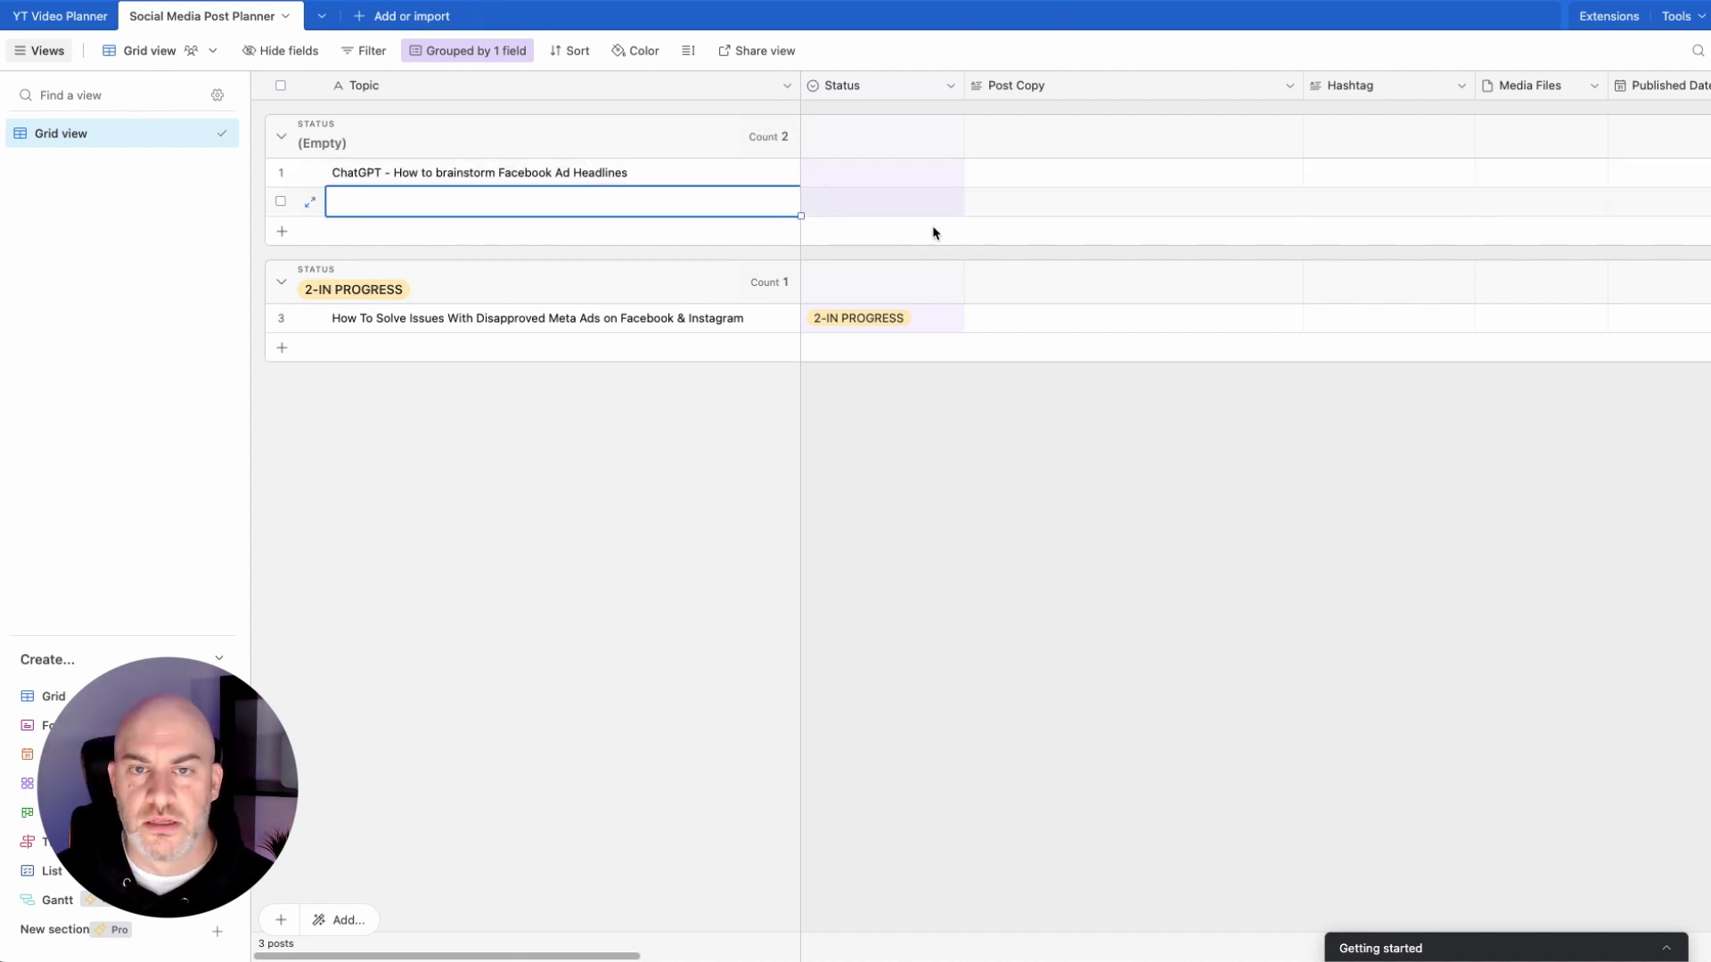
click(913, 178)
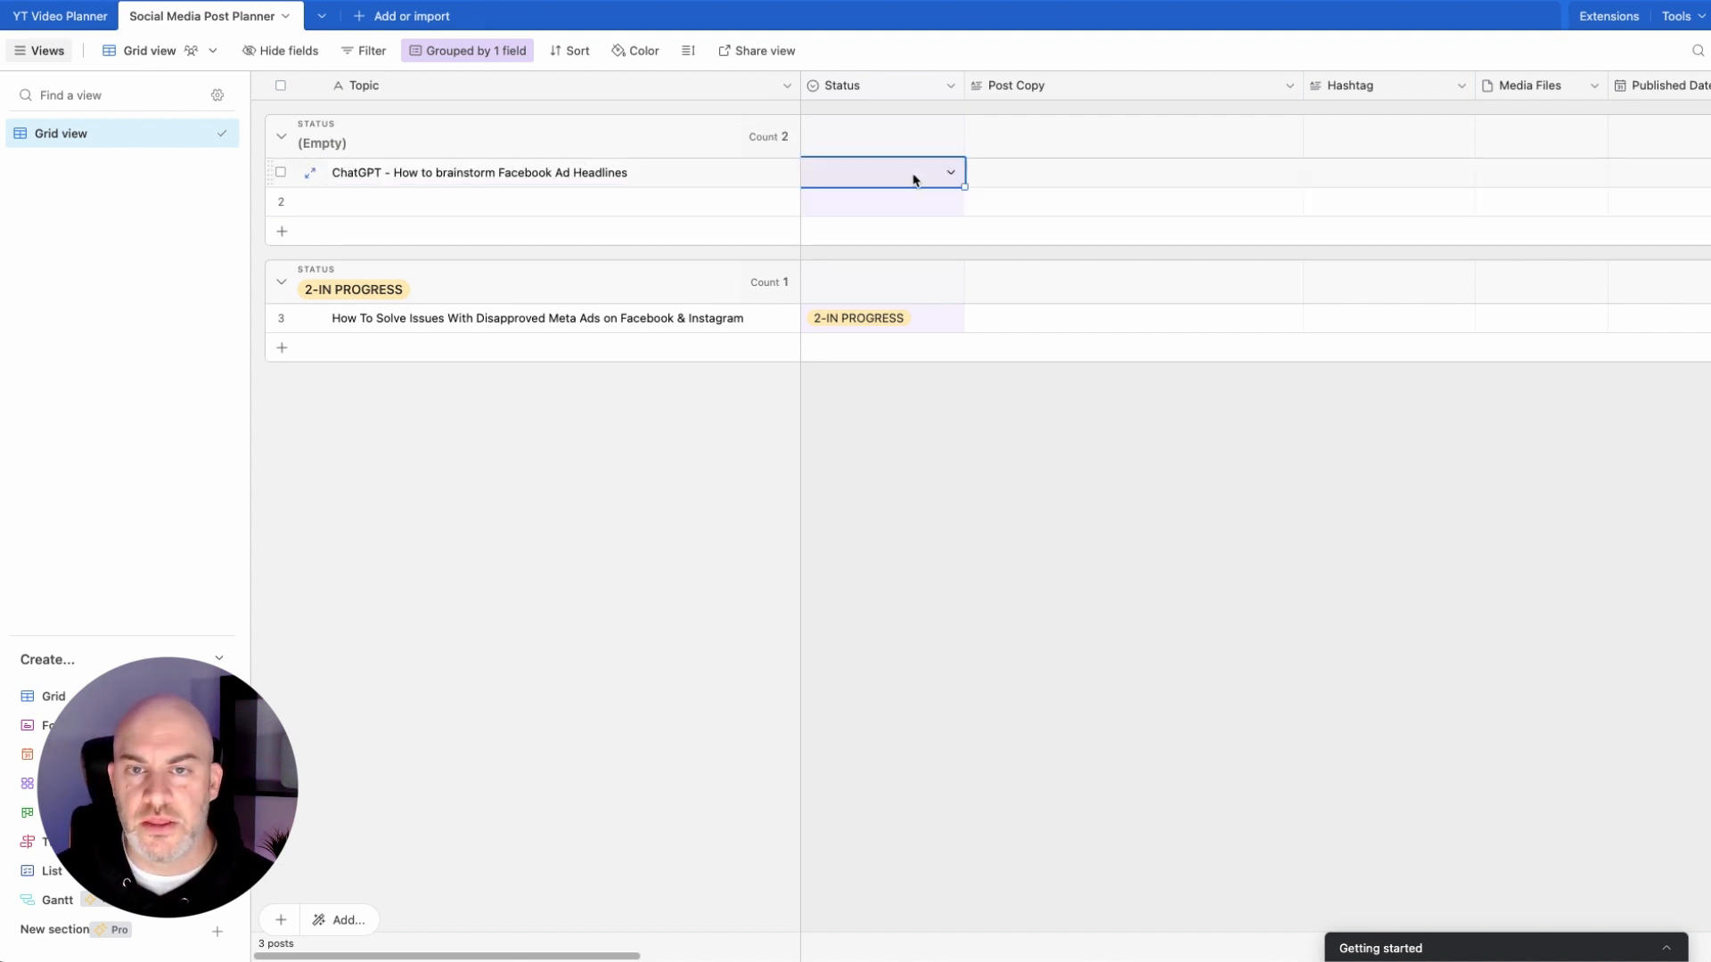
click(942, 182)
click(835, 336)
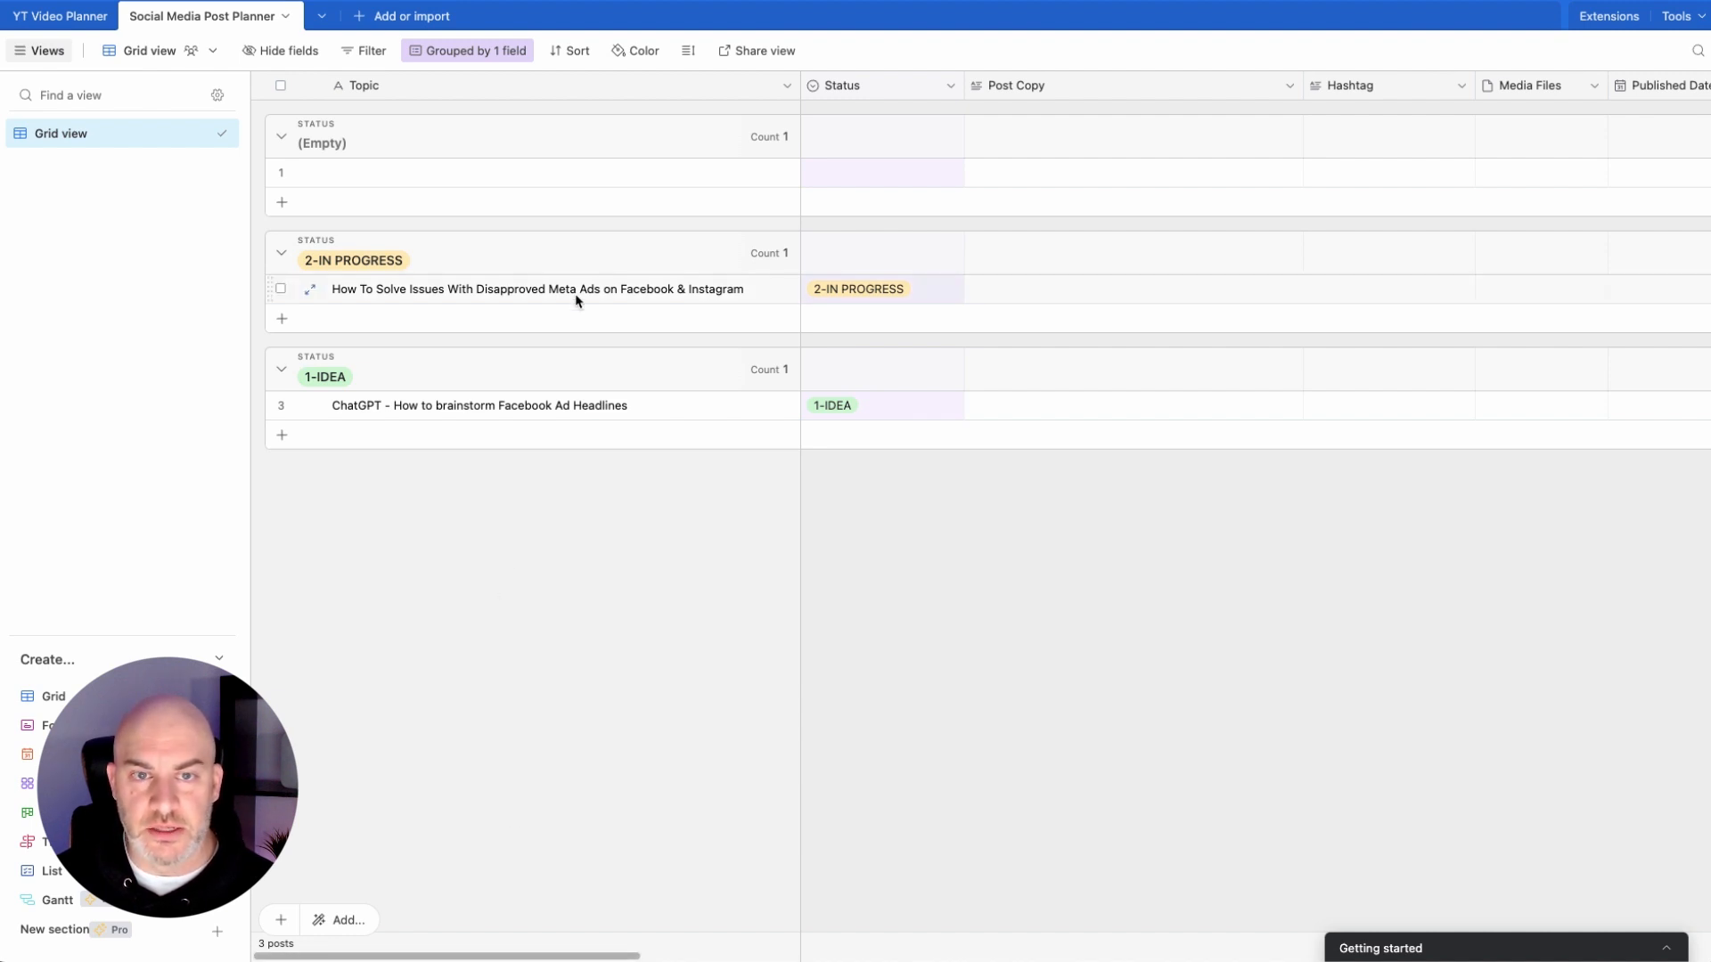
scroll(837, 294, right, 3)
scroll(859, 283, left, 3)
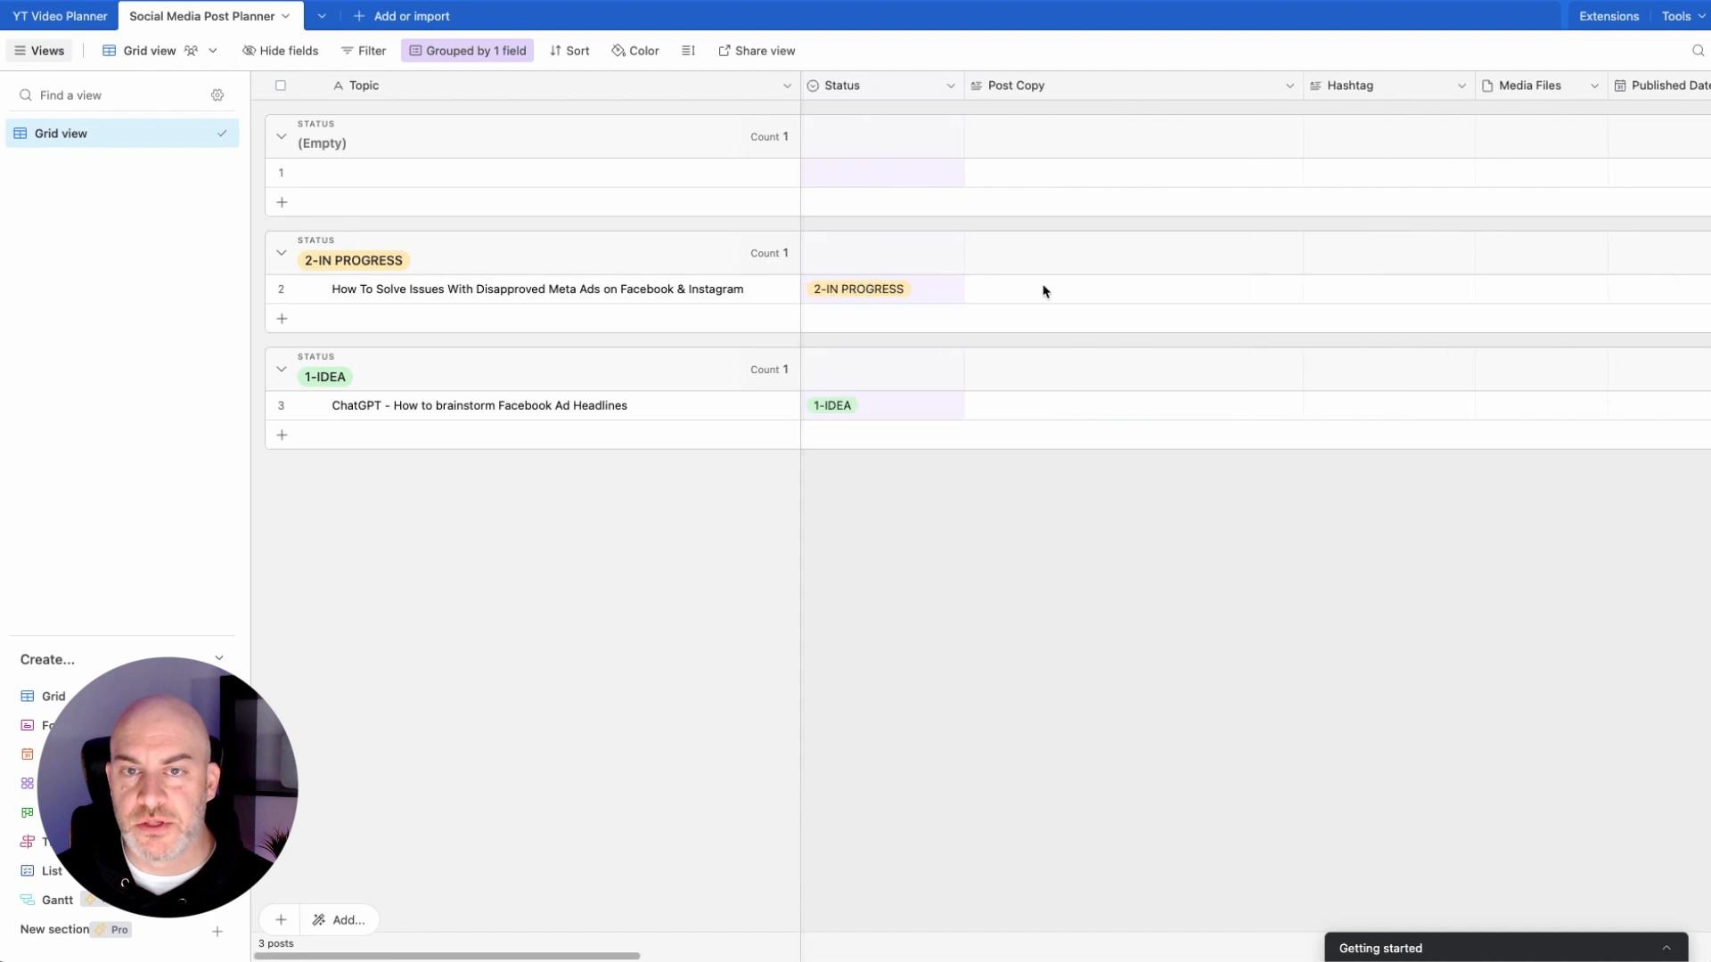
scroll(1083, 291, right, 5)
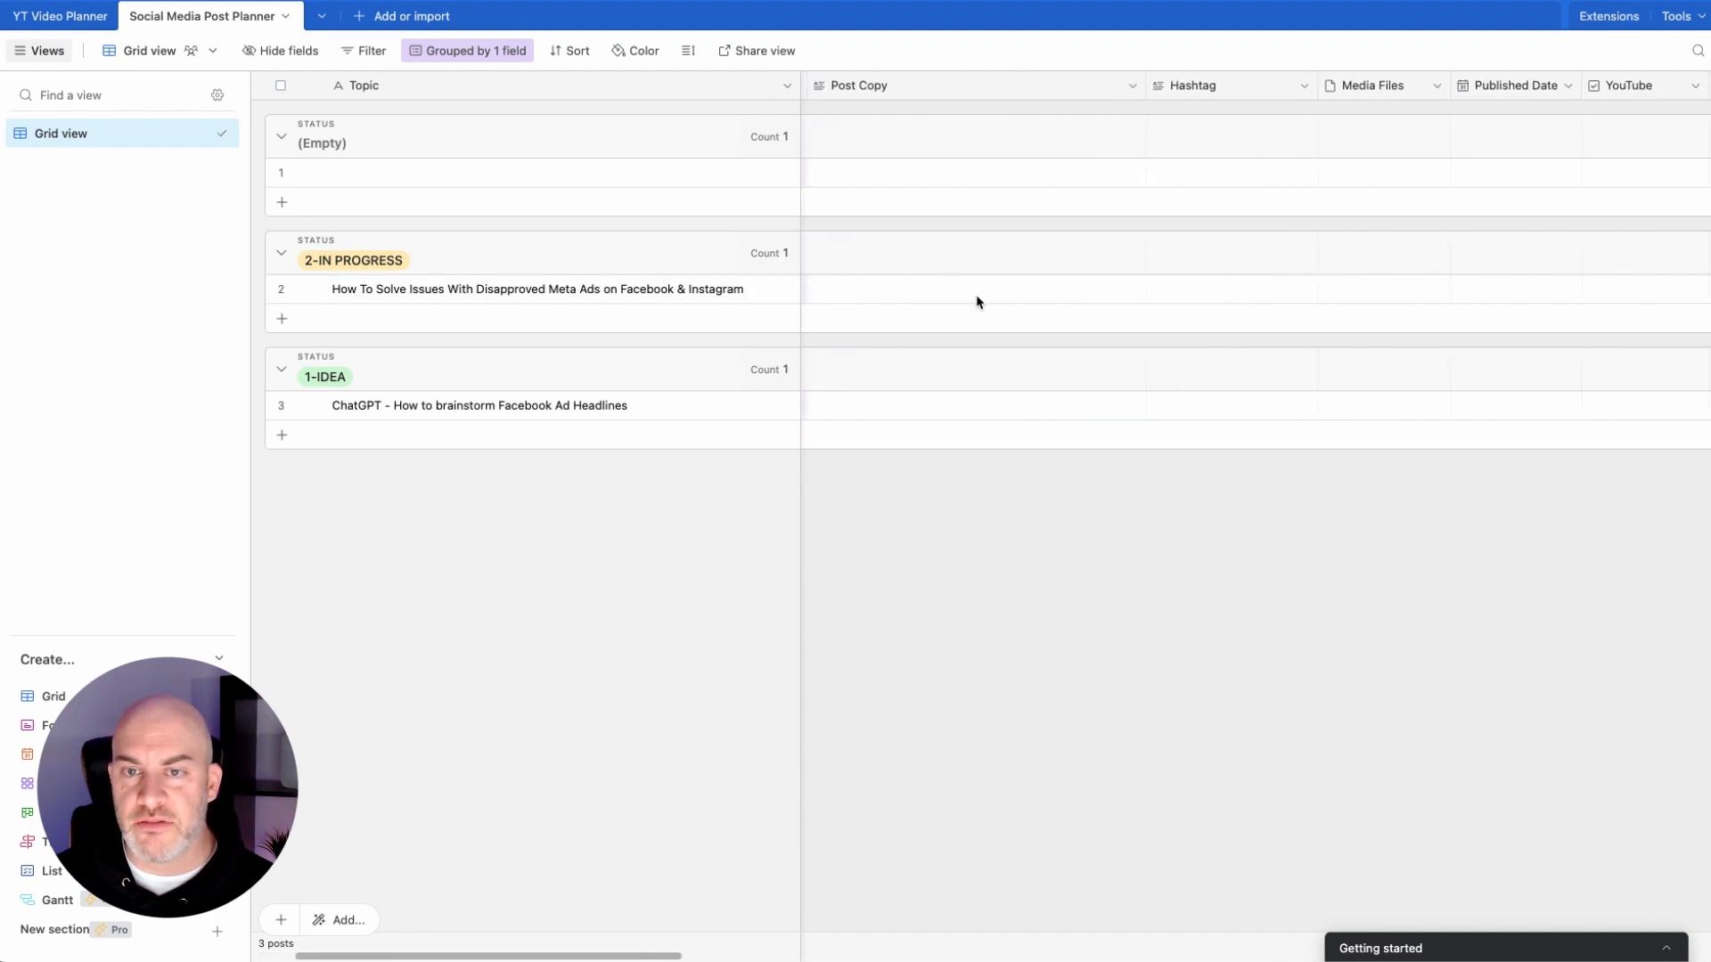
scroll(976, 302, right, 5)
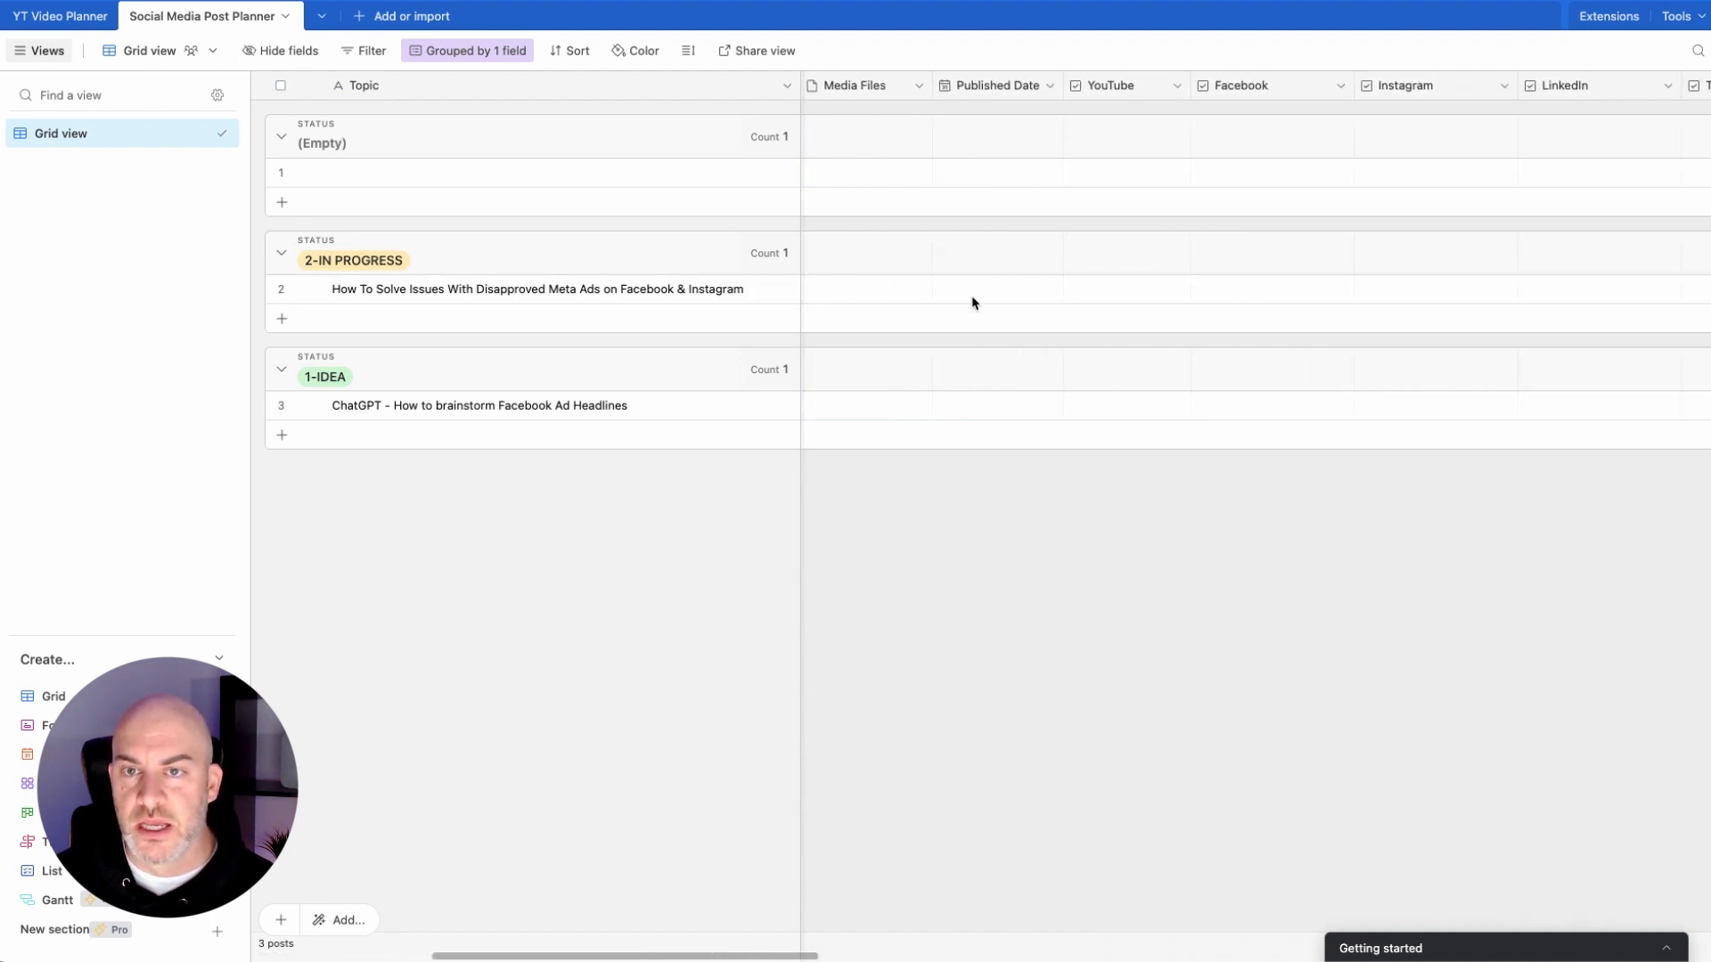
scroll(973, 303, right, 5)
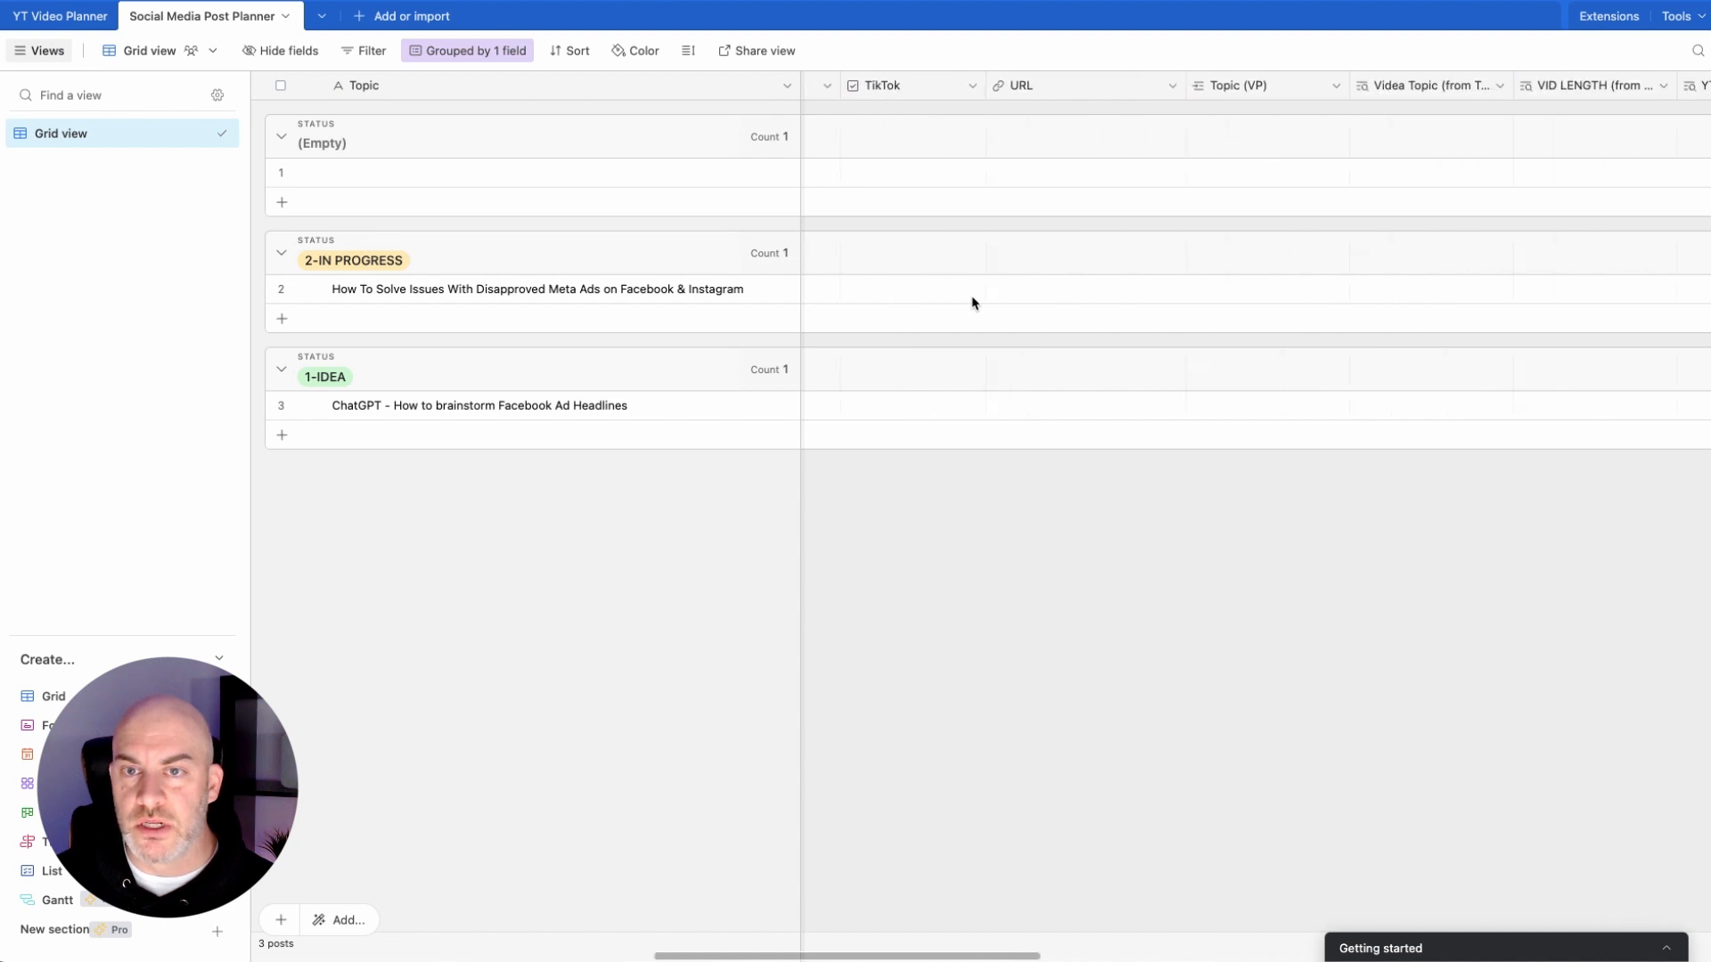
click(1050, 294)
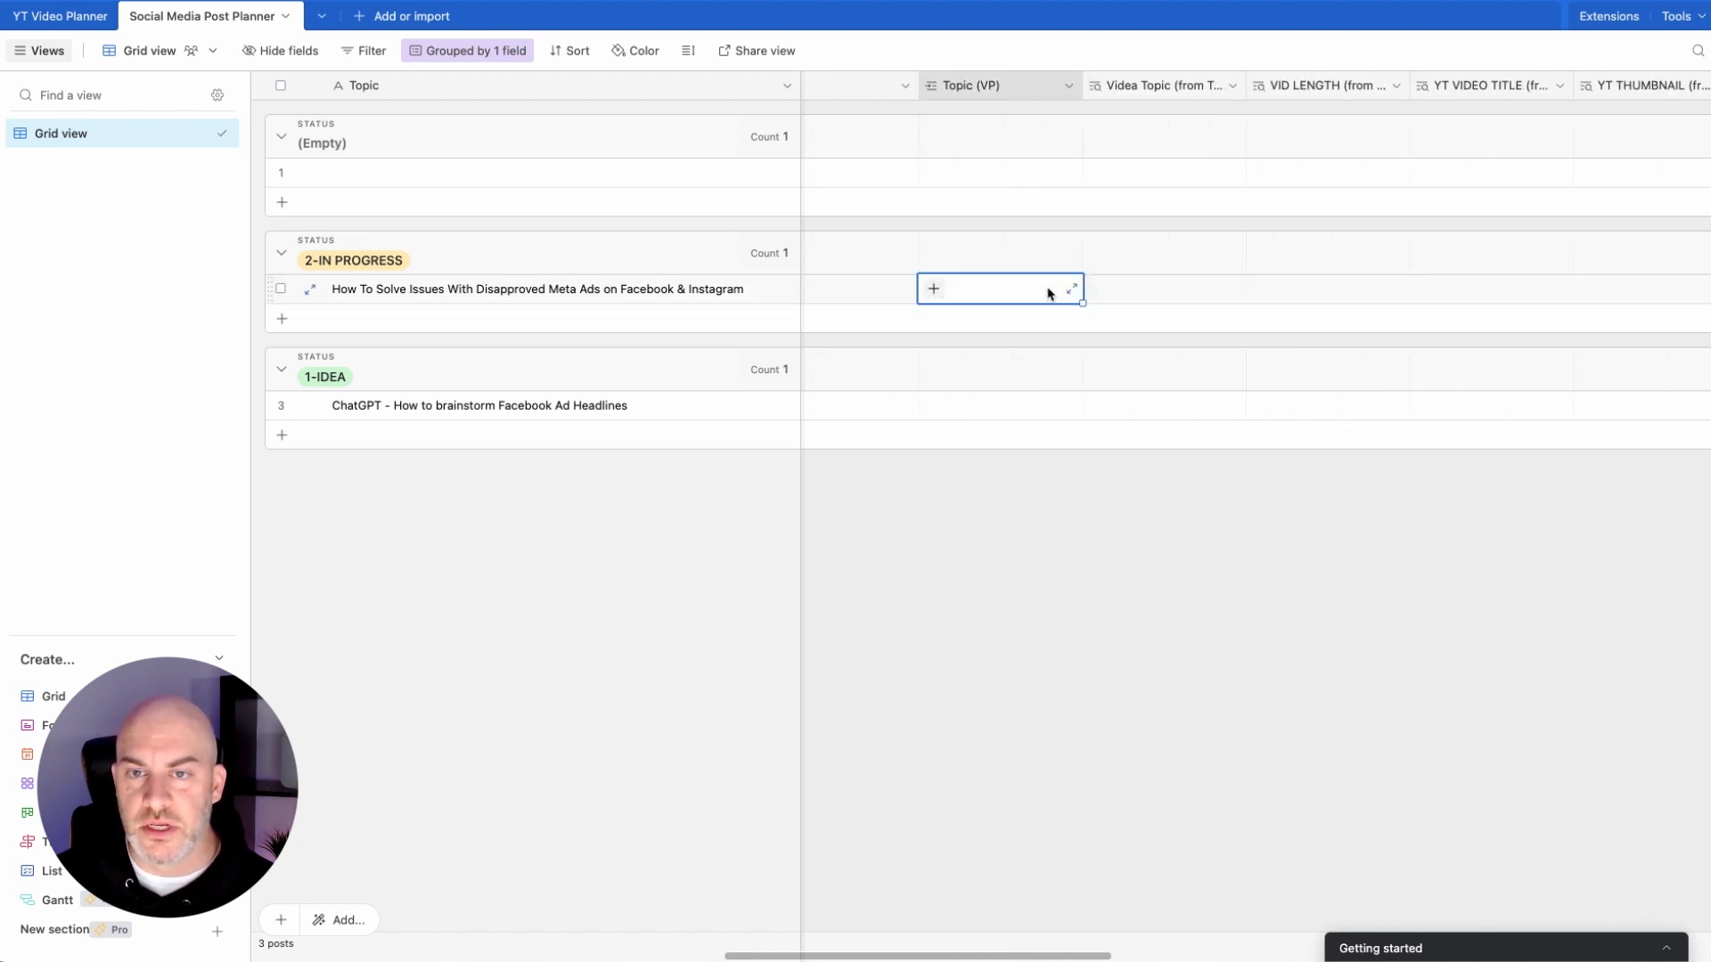
click(933, 289)
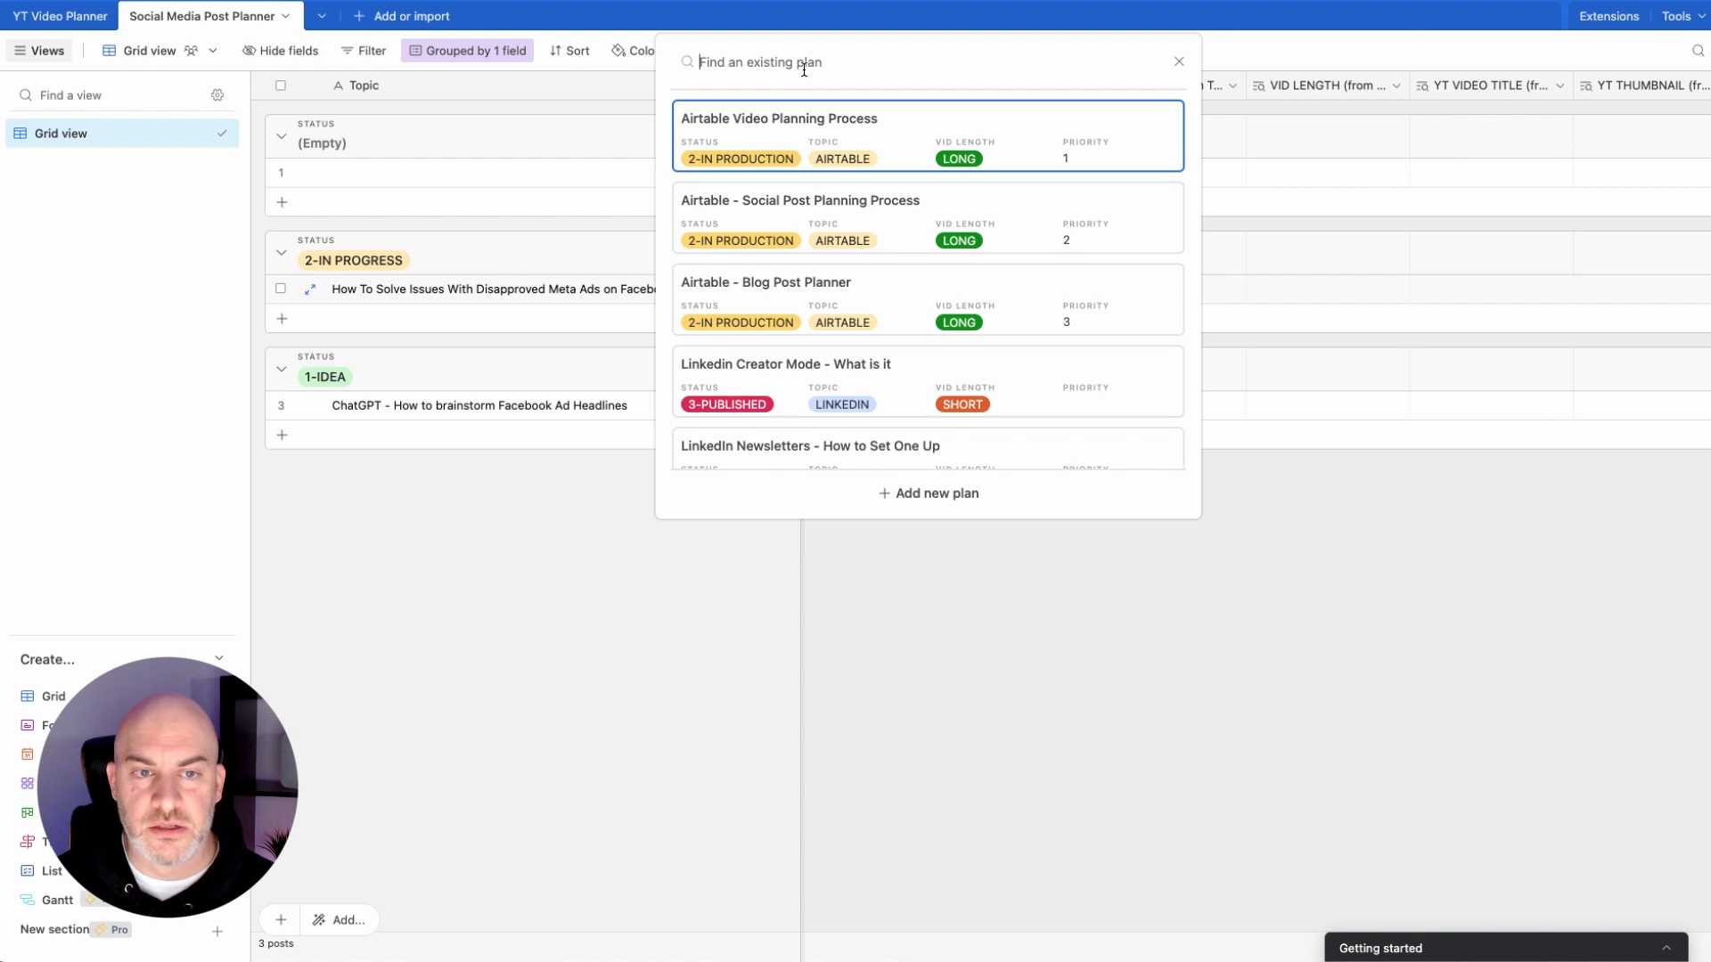
text(disa)
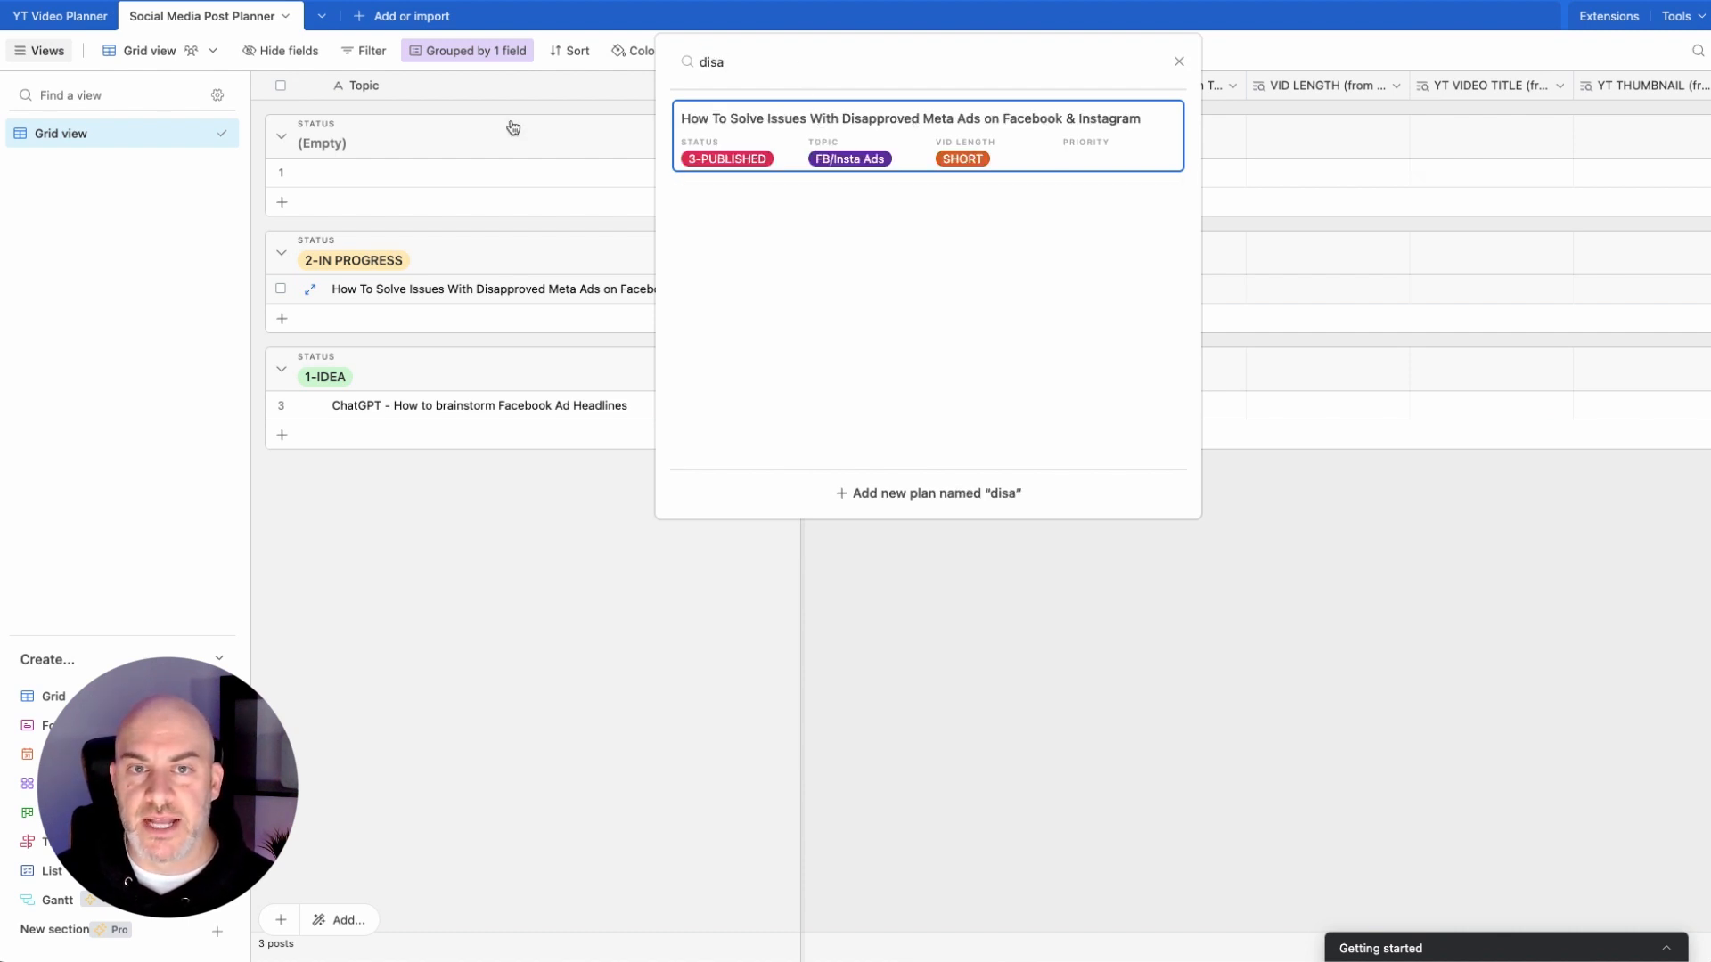
click(80, 18)
click(83, 20)
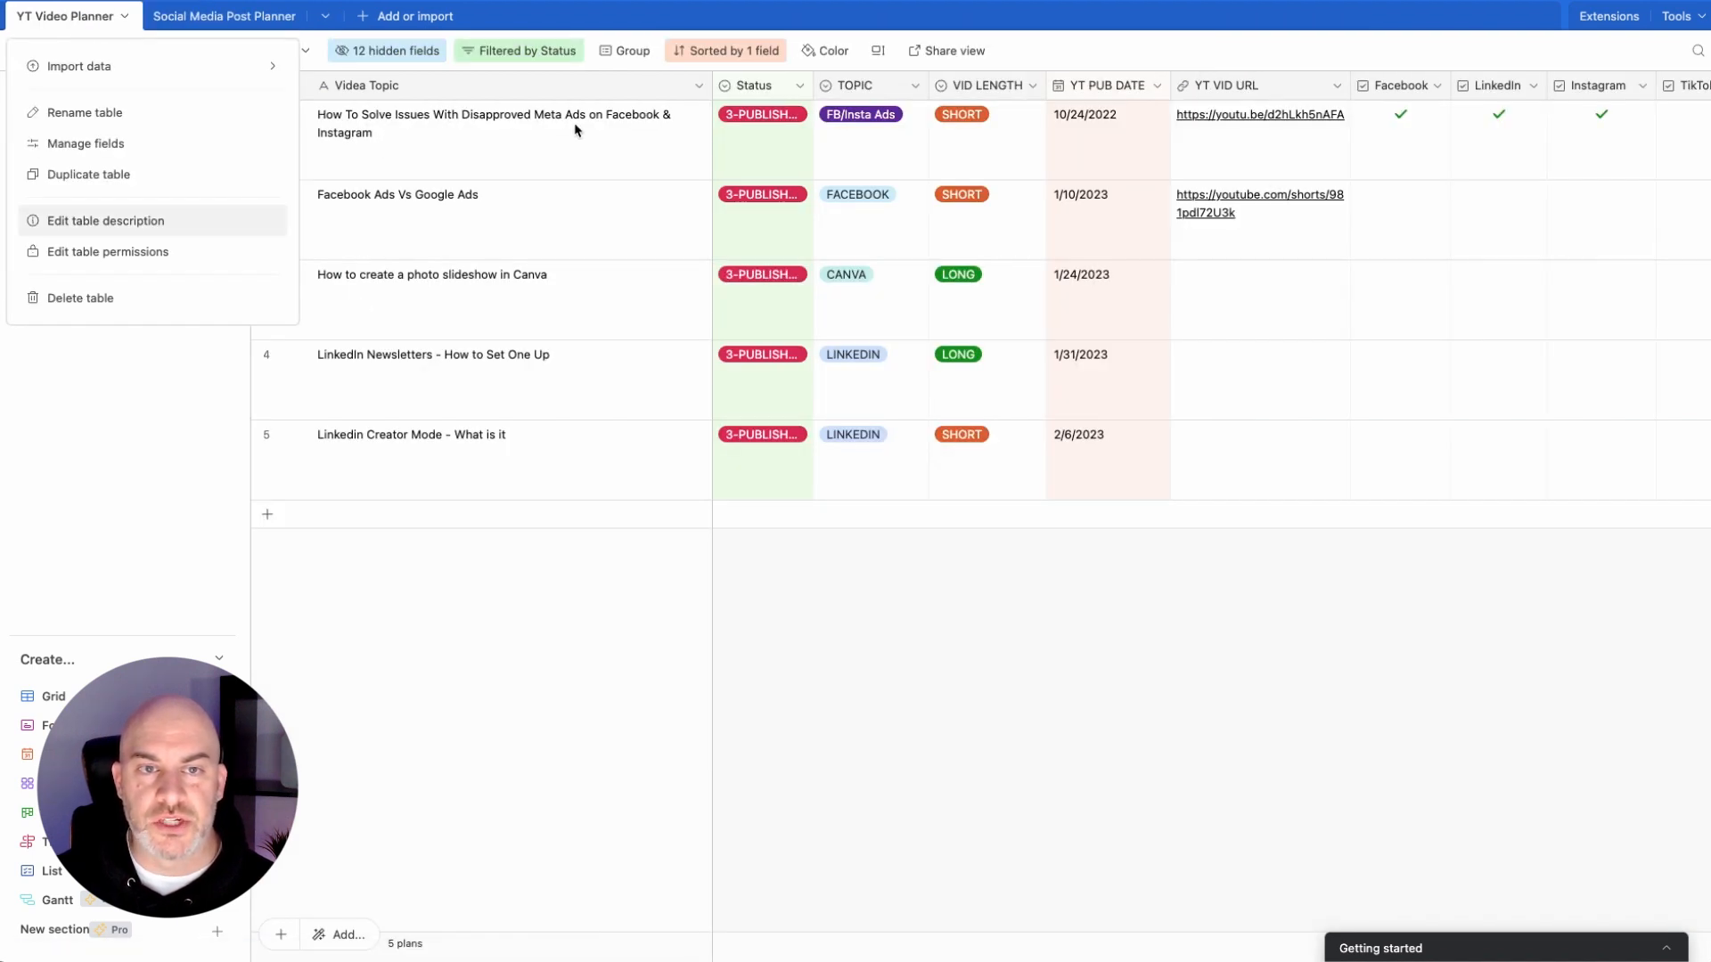
click(570, 650)
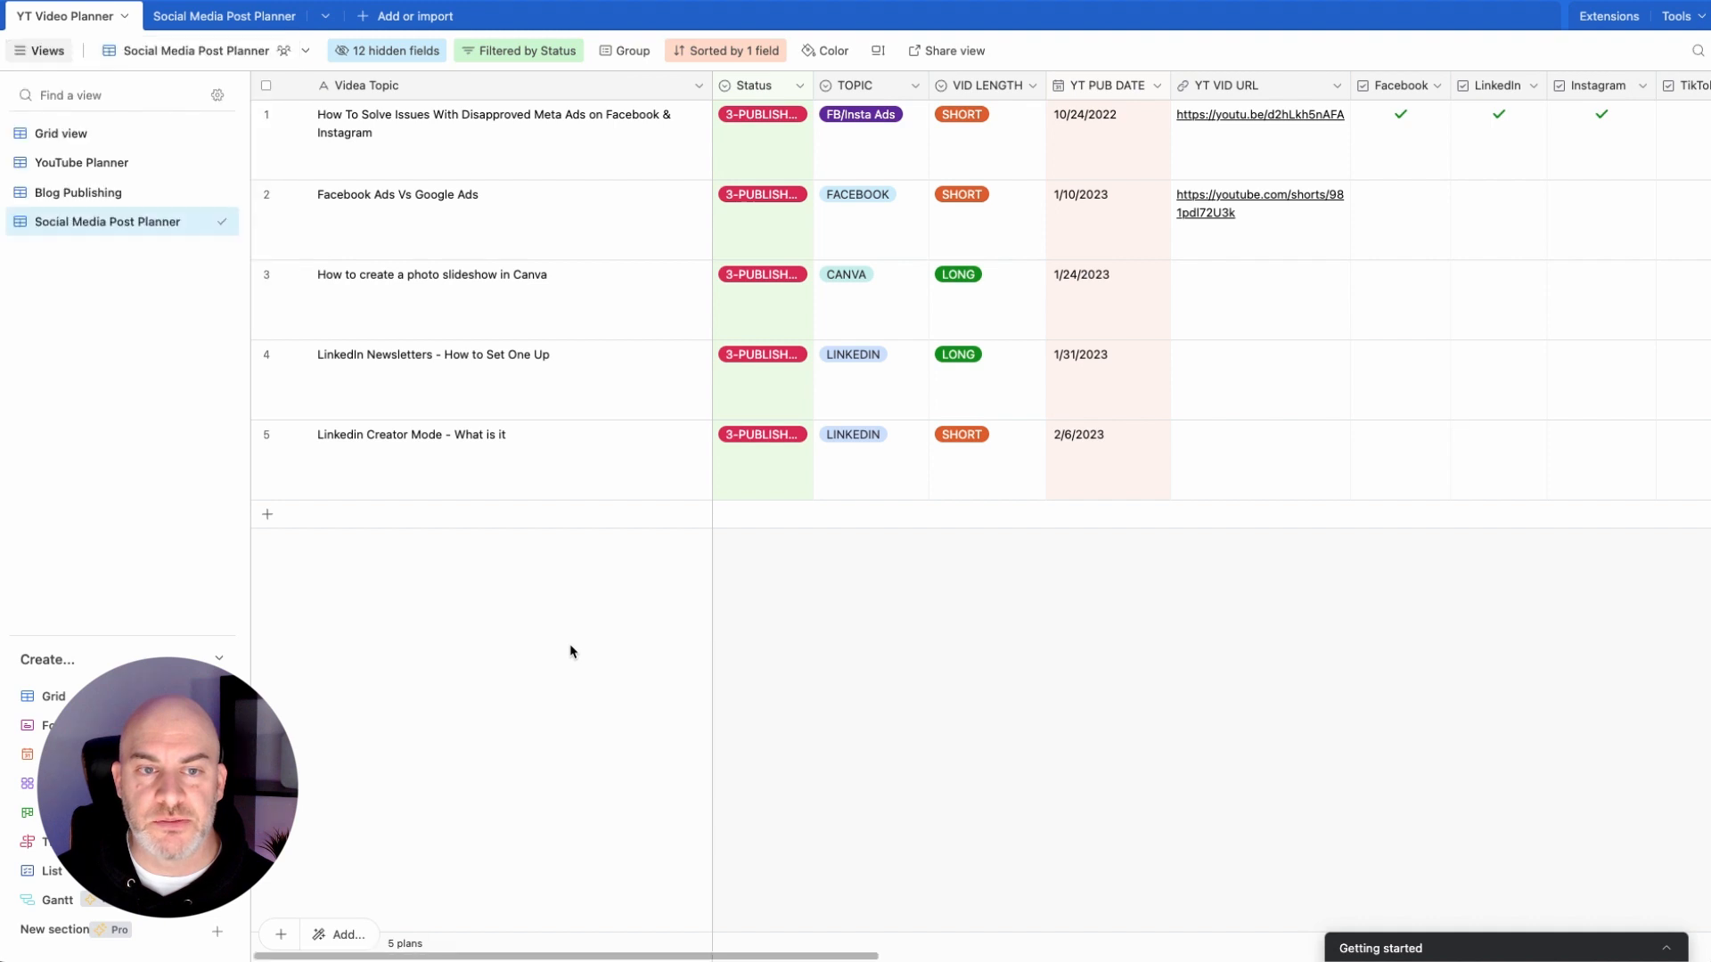
click(223, 19)
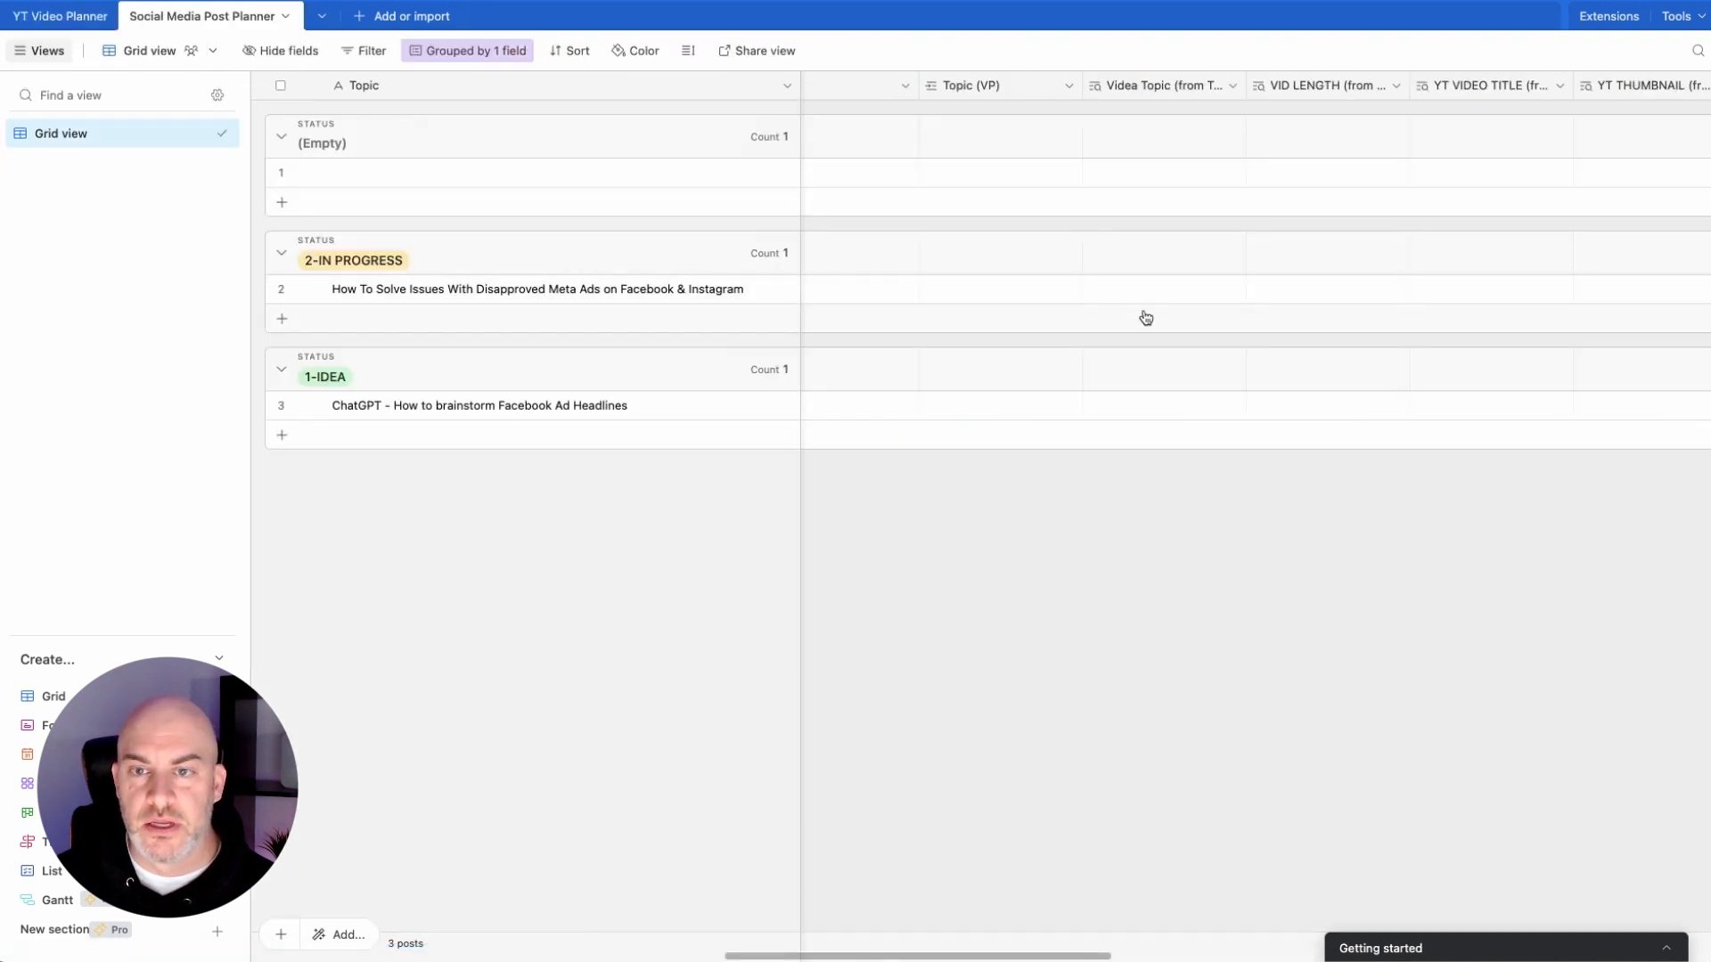
Step: Link the 2-IN PROGRESS post's Topic (VP) field to the plan "How To Solve Issues With Disapproved Meta Ads on Facebook & Instagram"
click(980, 294)
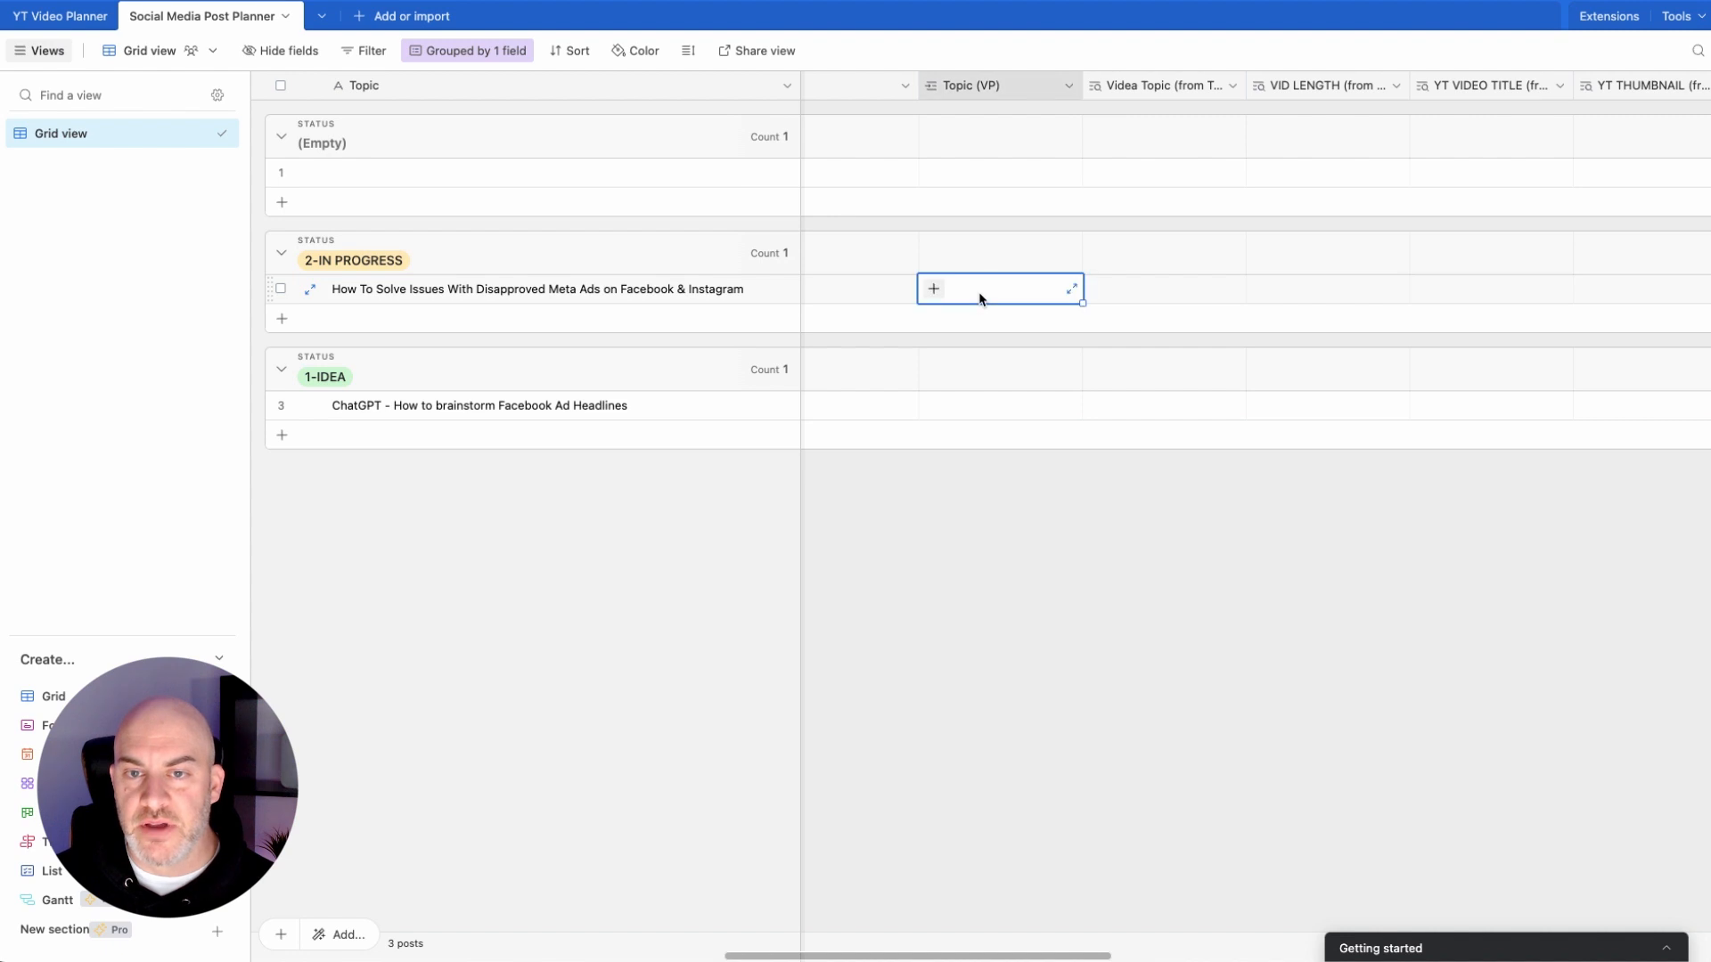
click(934, 289)
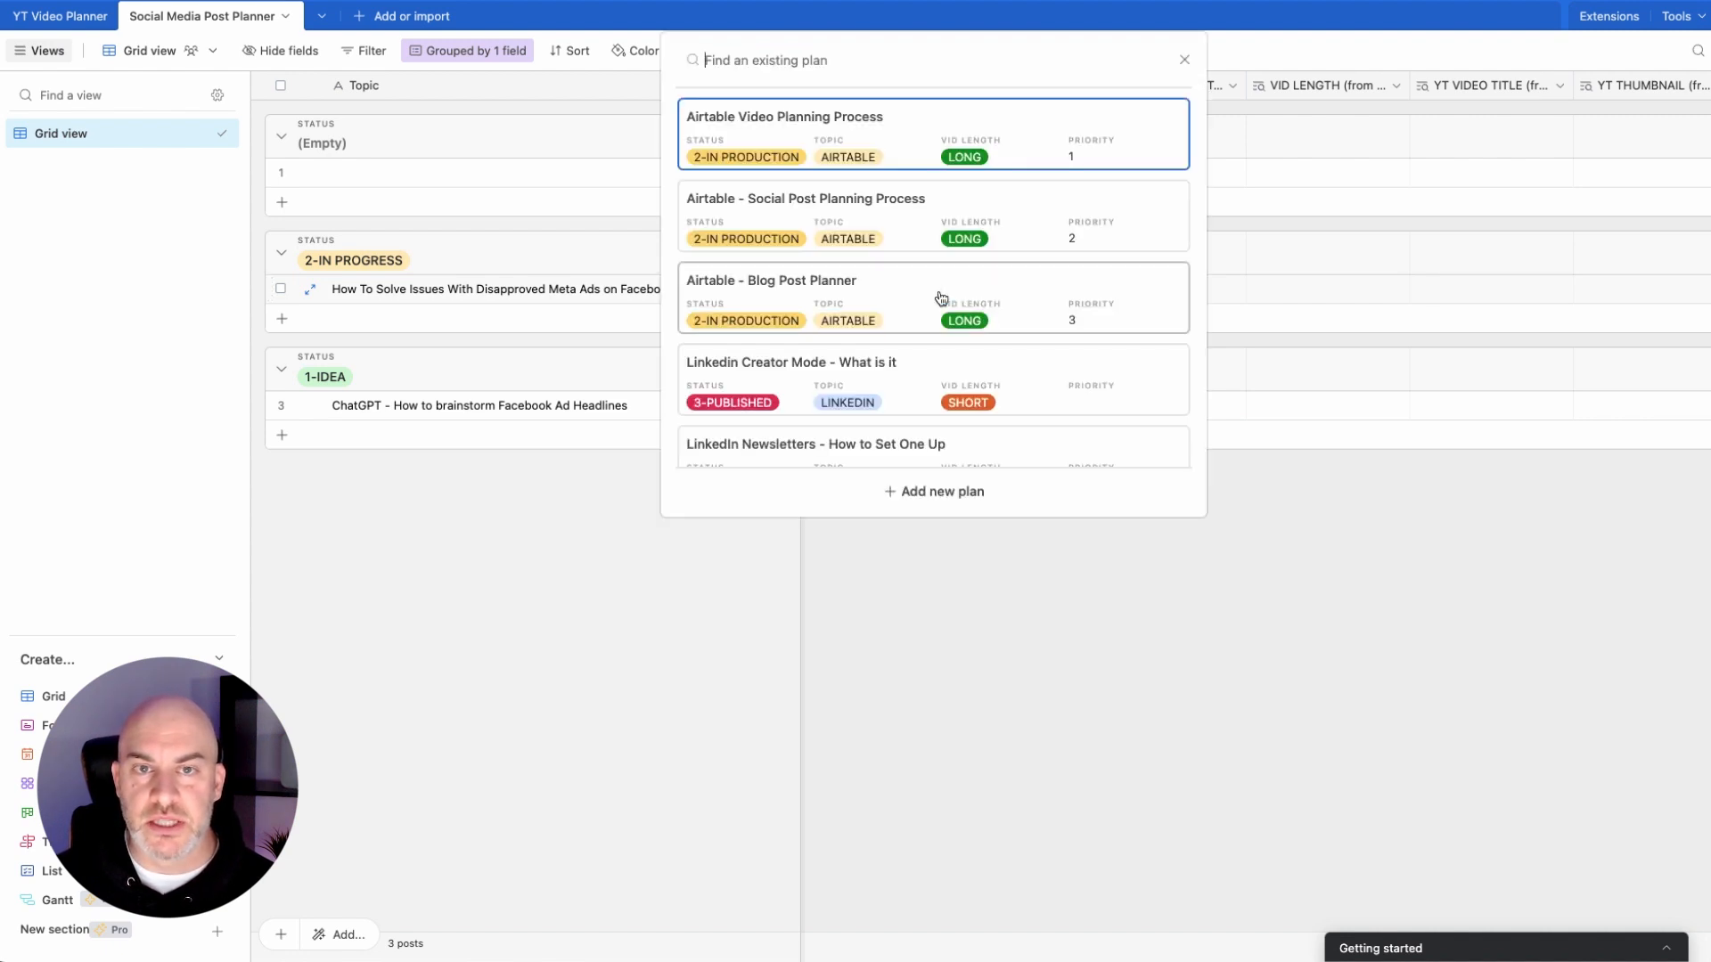
scroll(843, 257, down, 10)
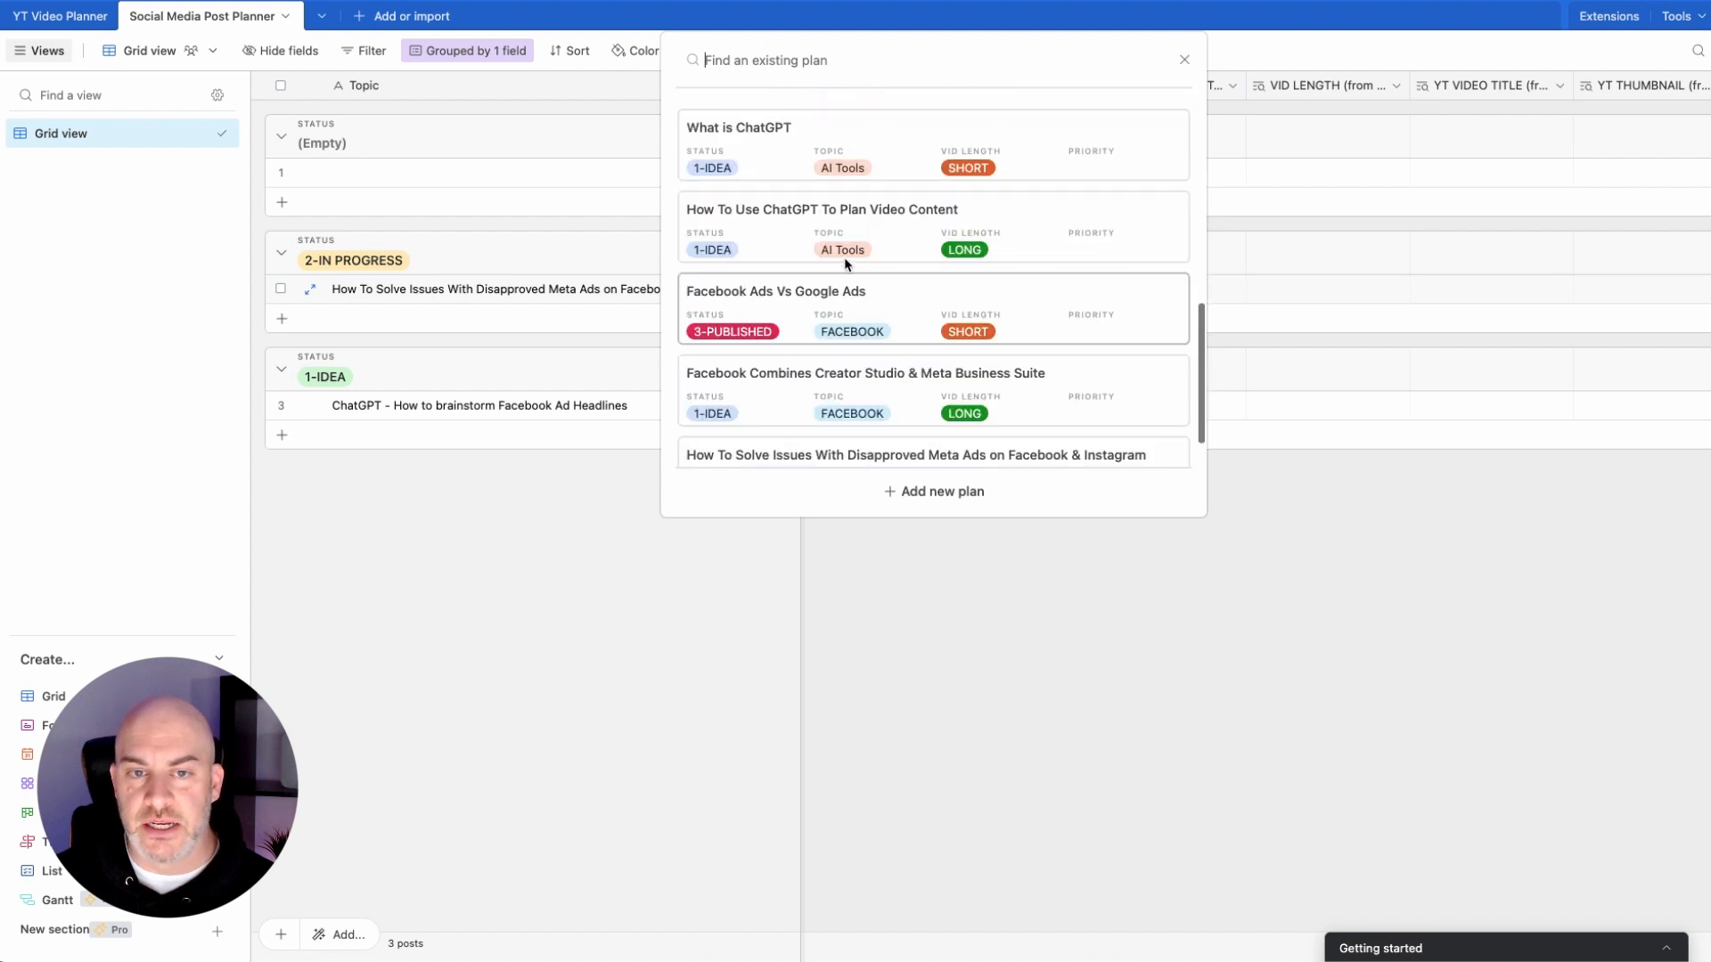
scroll(847, 260, up, 10)
scroll(846, 260, down, 10)
scroll(847, 371, up, 10)
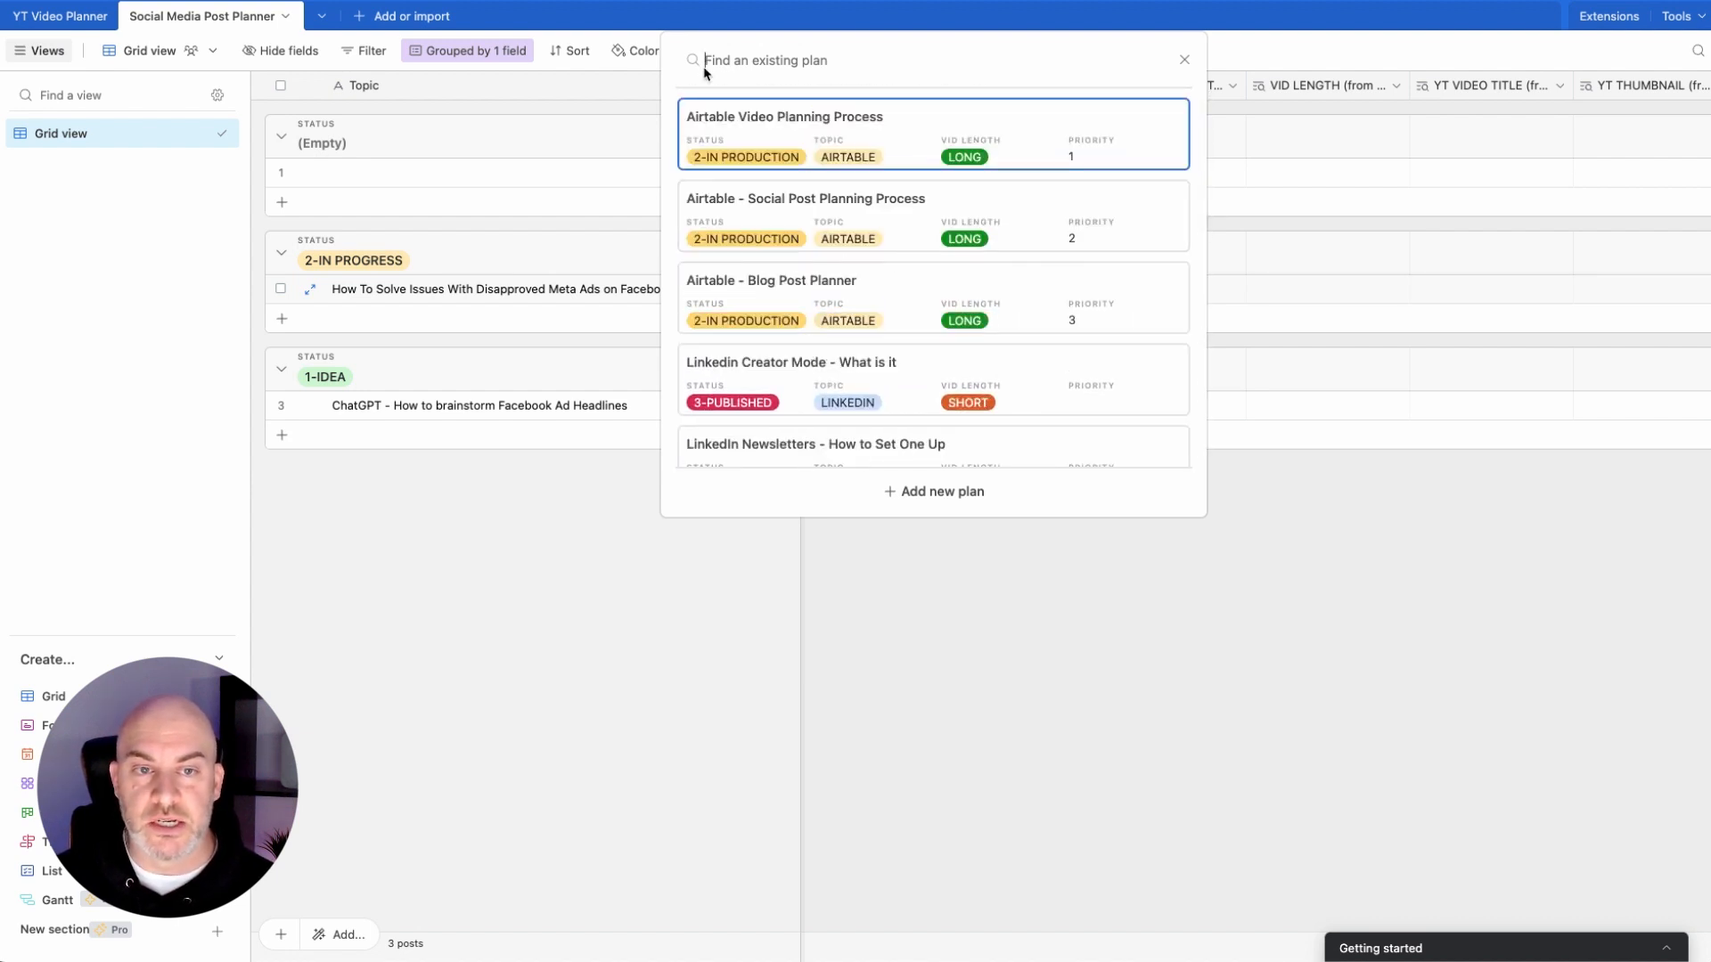
text(dis)
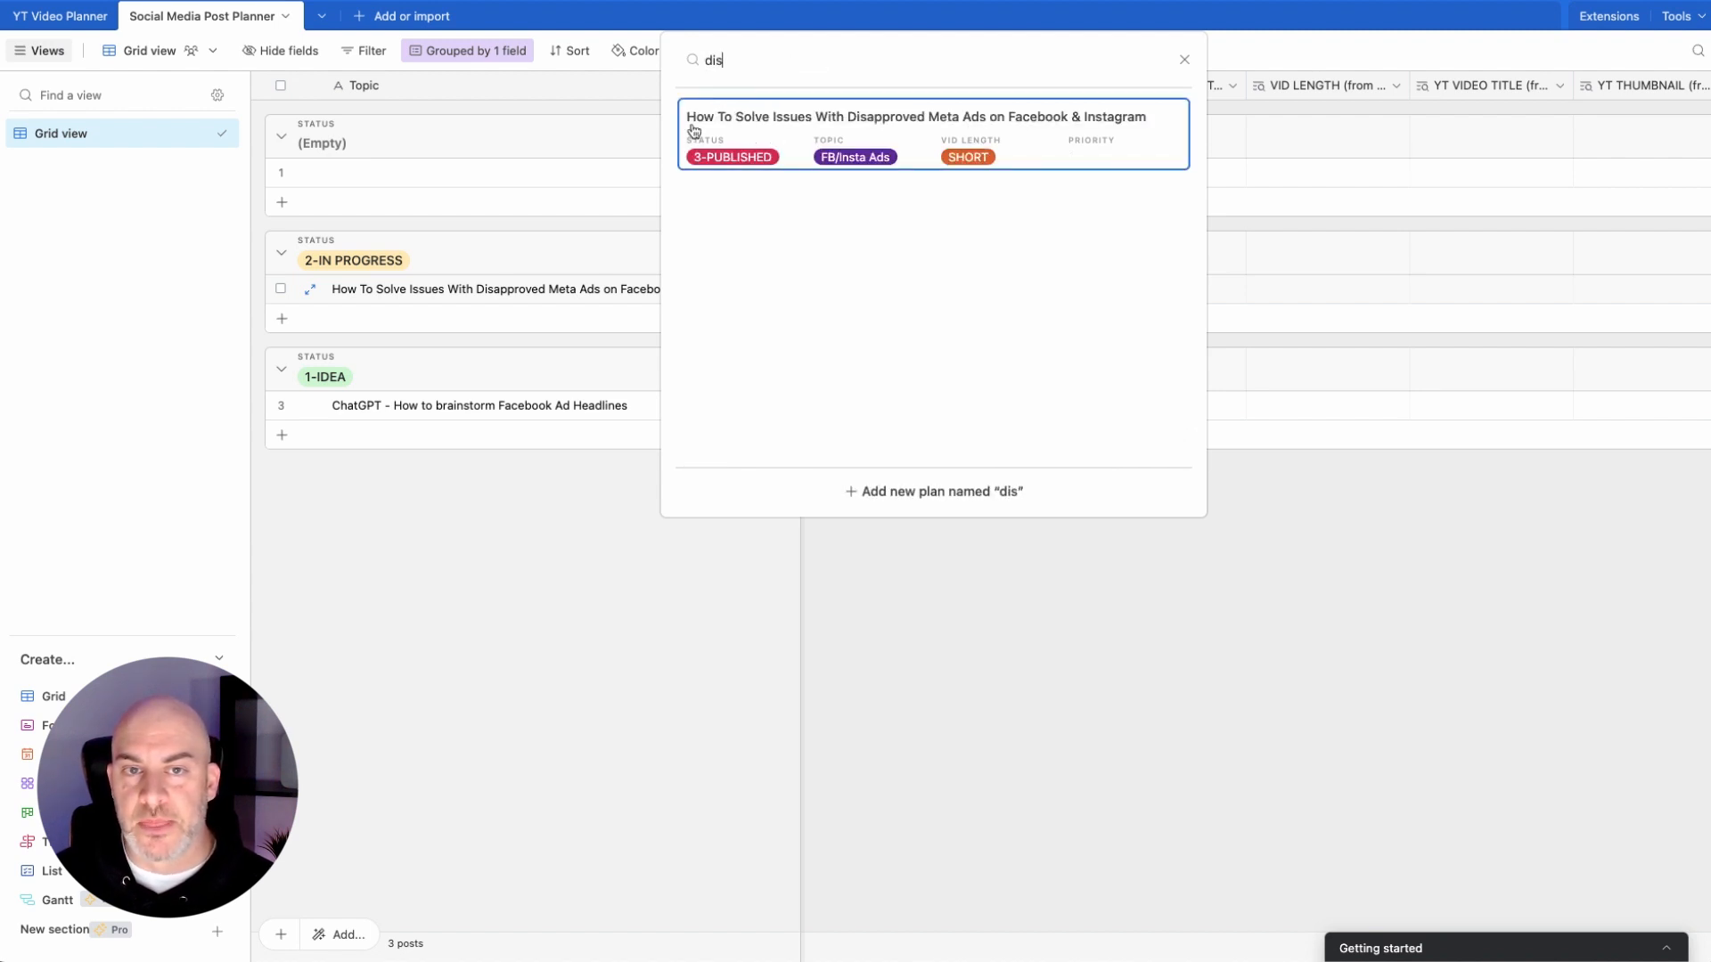
click(859, 134)
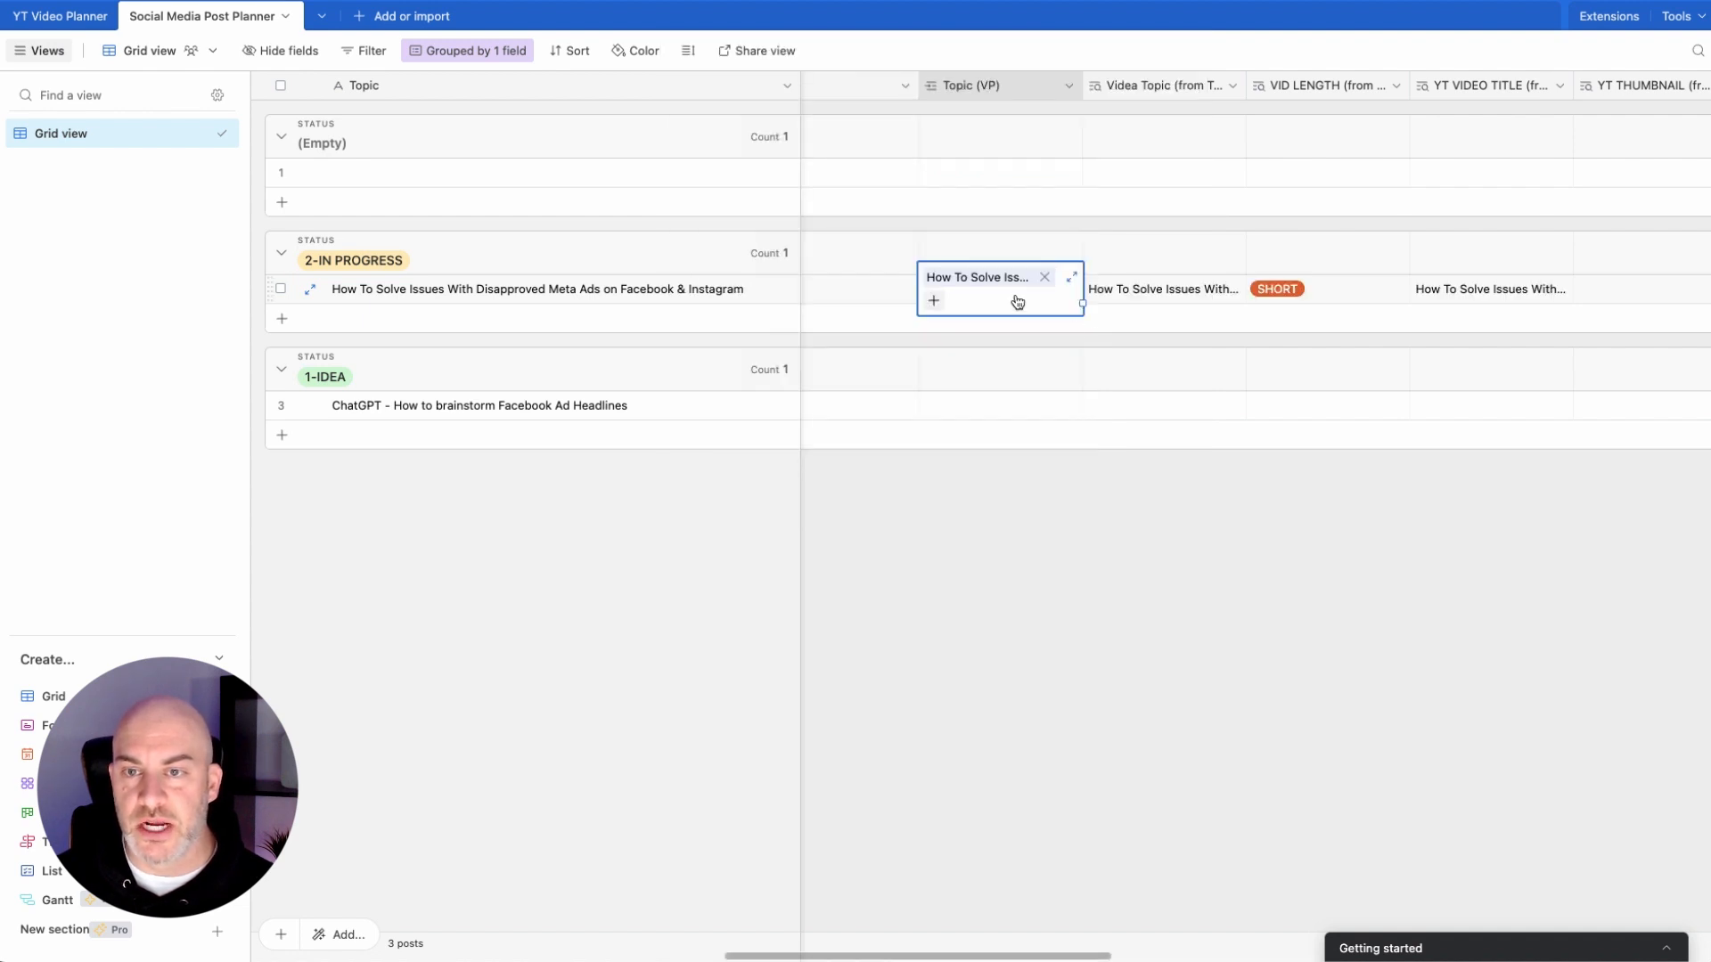
click(1043, 619)
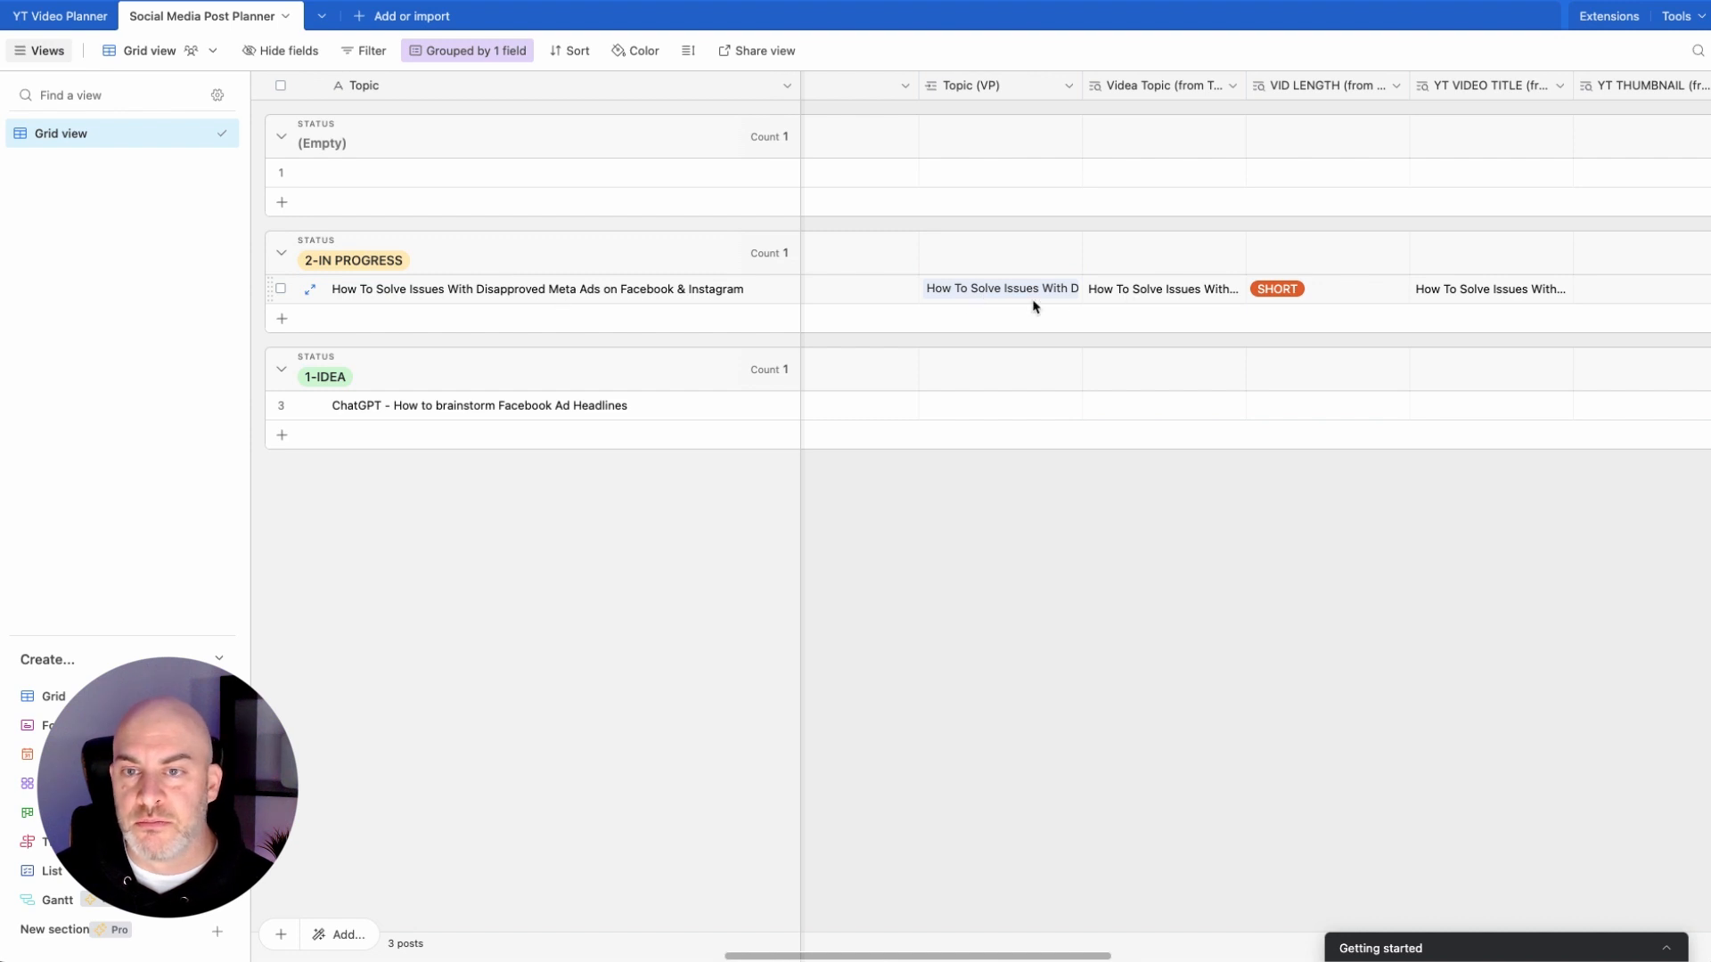
Step: Widen the Videa Topic (from Topic (VP)) column and set the grid's row height to Extra Tall
scroll(1034, 306, right, 2)
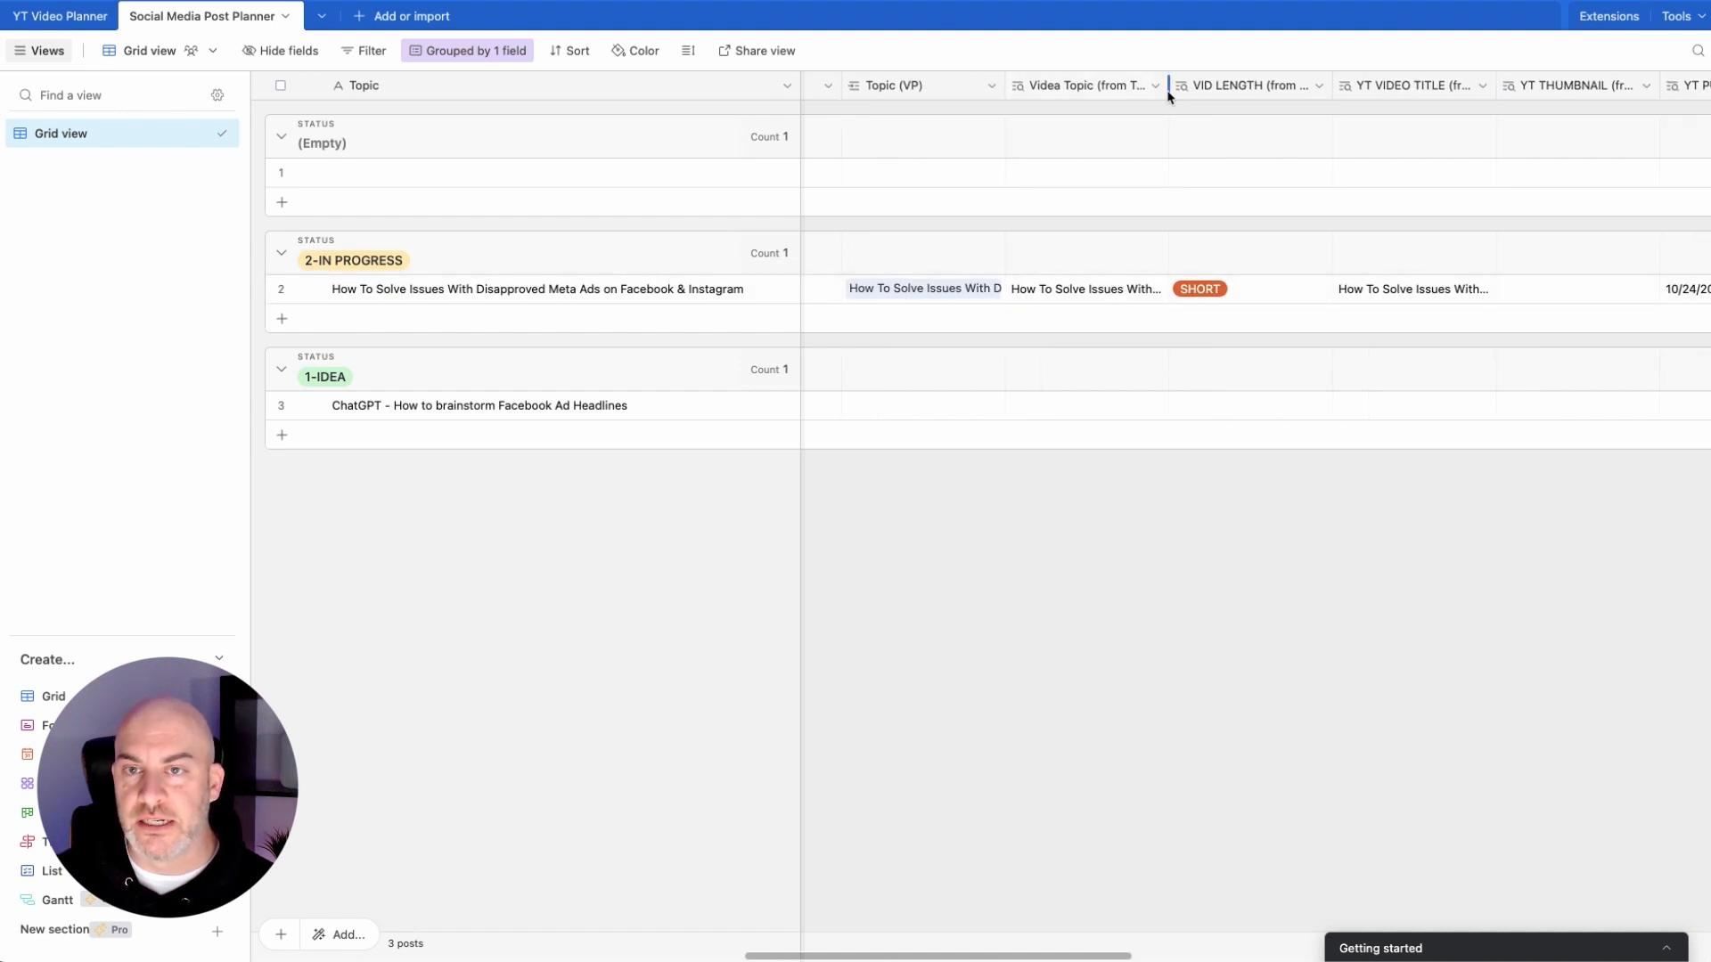
drag(1167, 86, 1254, 90)
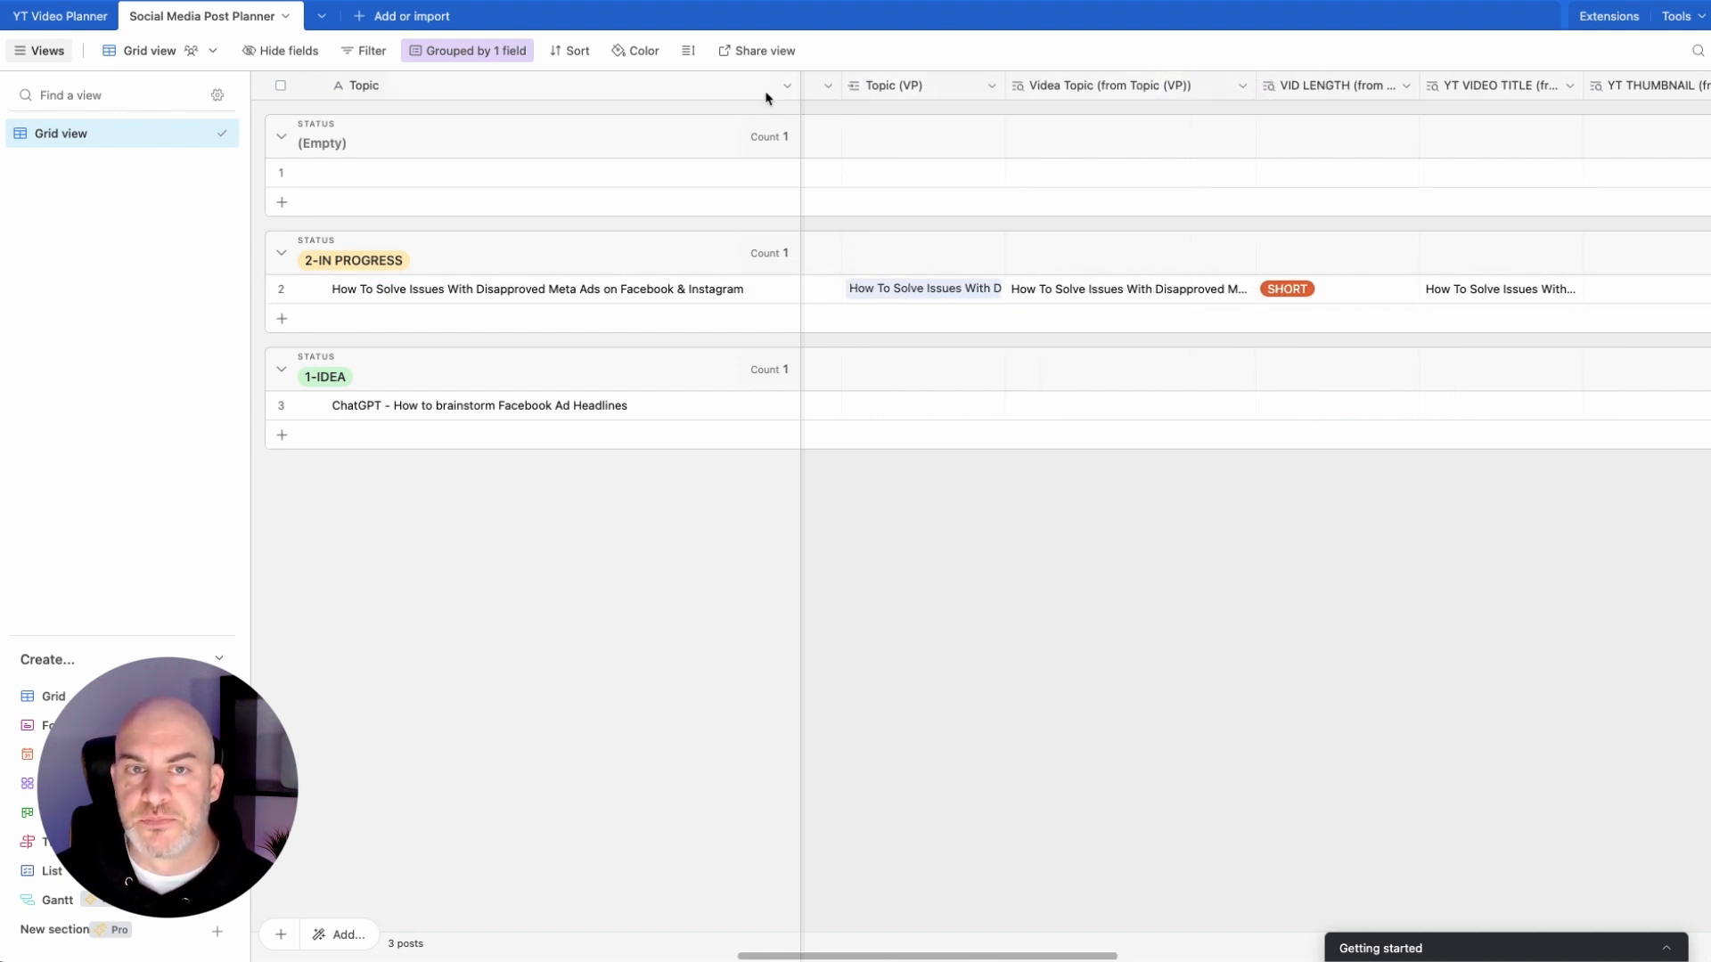
click(687, 51)
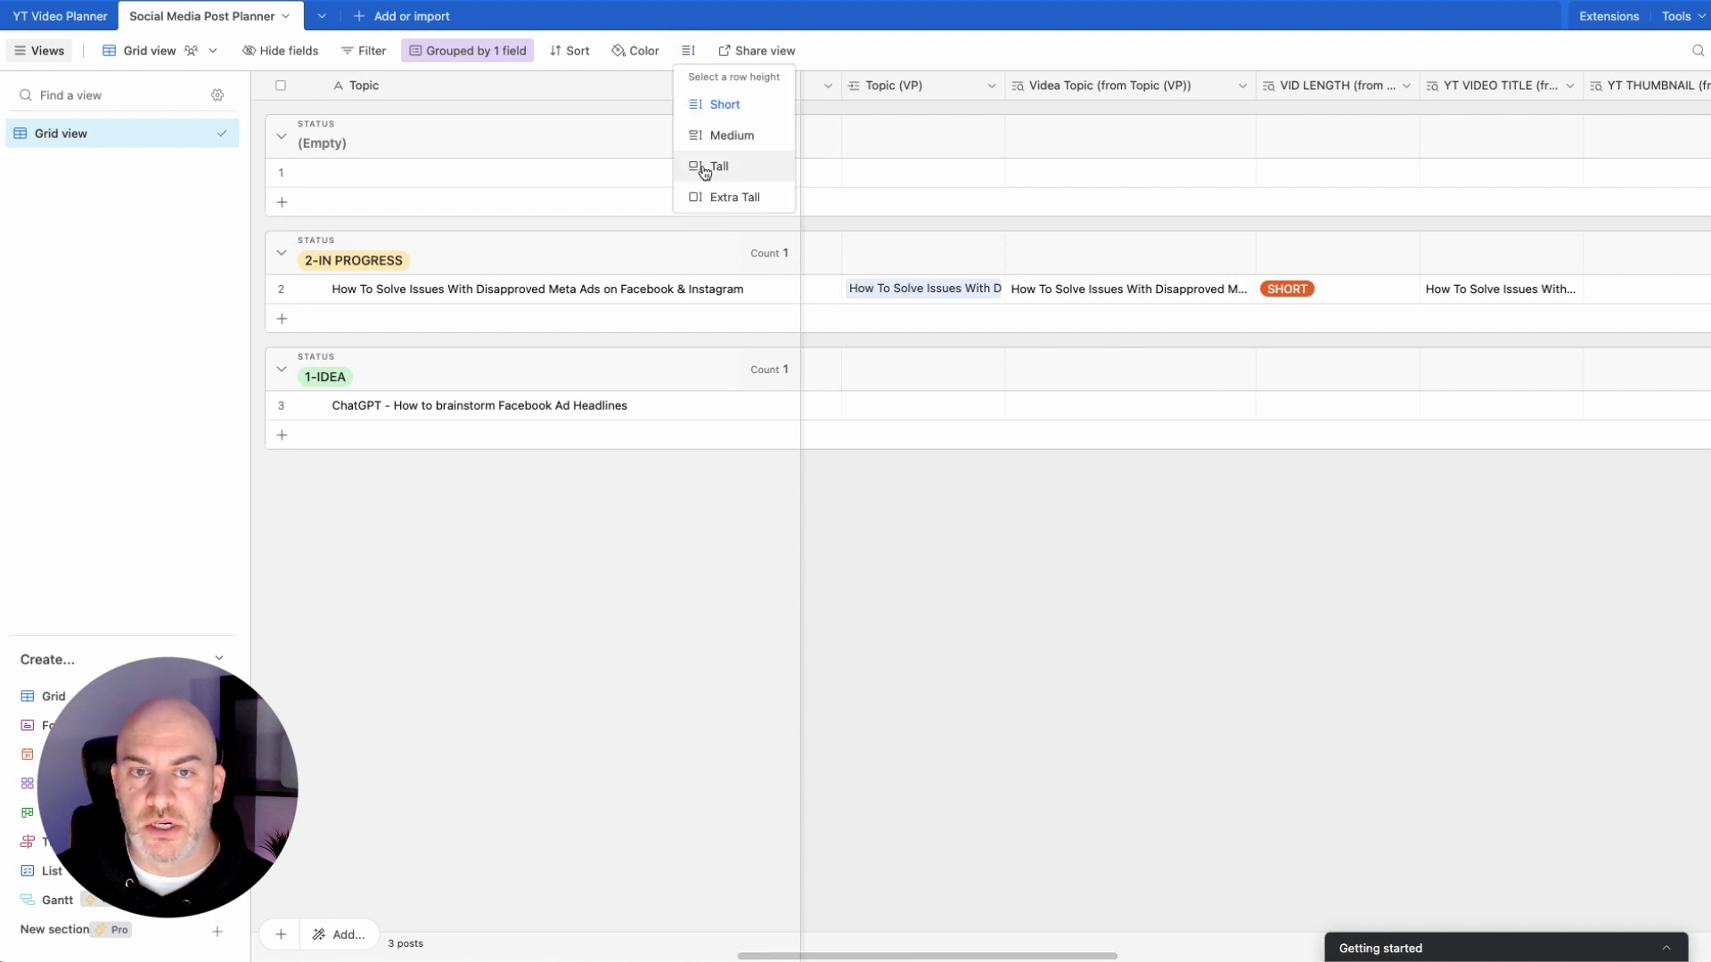
click(707, 220)
click(688, 51)
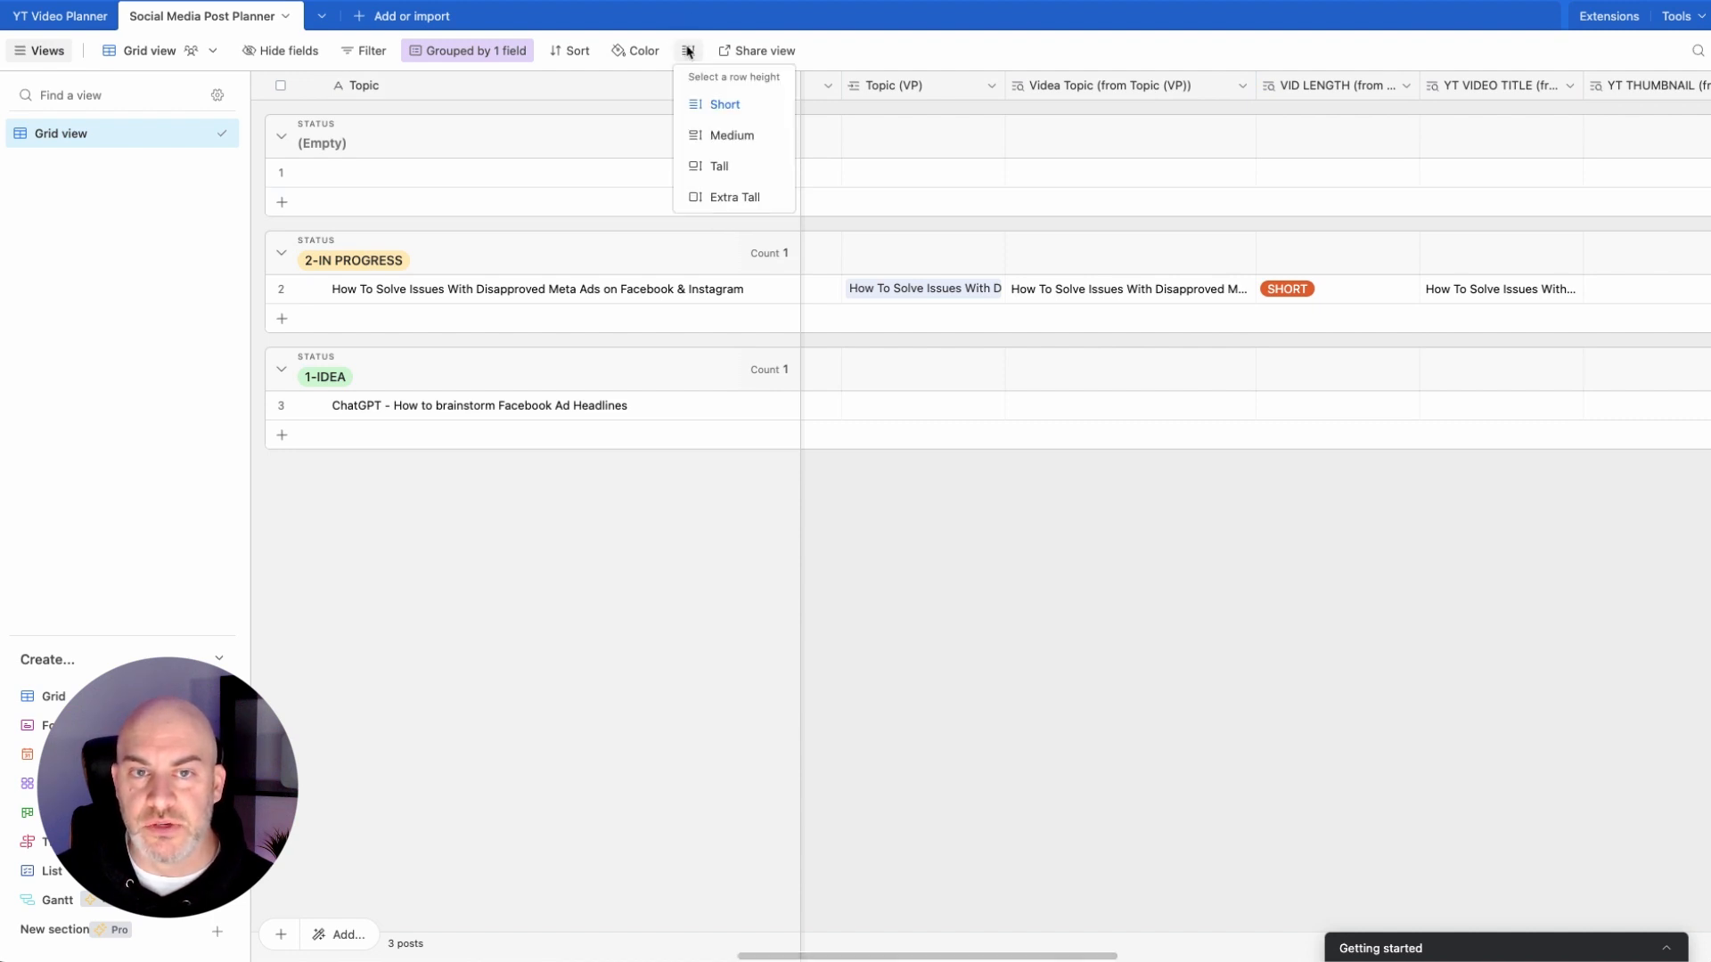
click(718, 197)
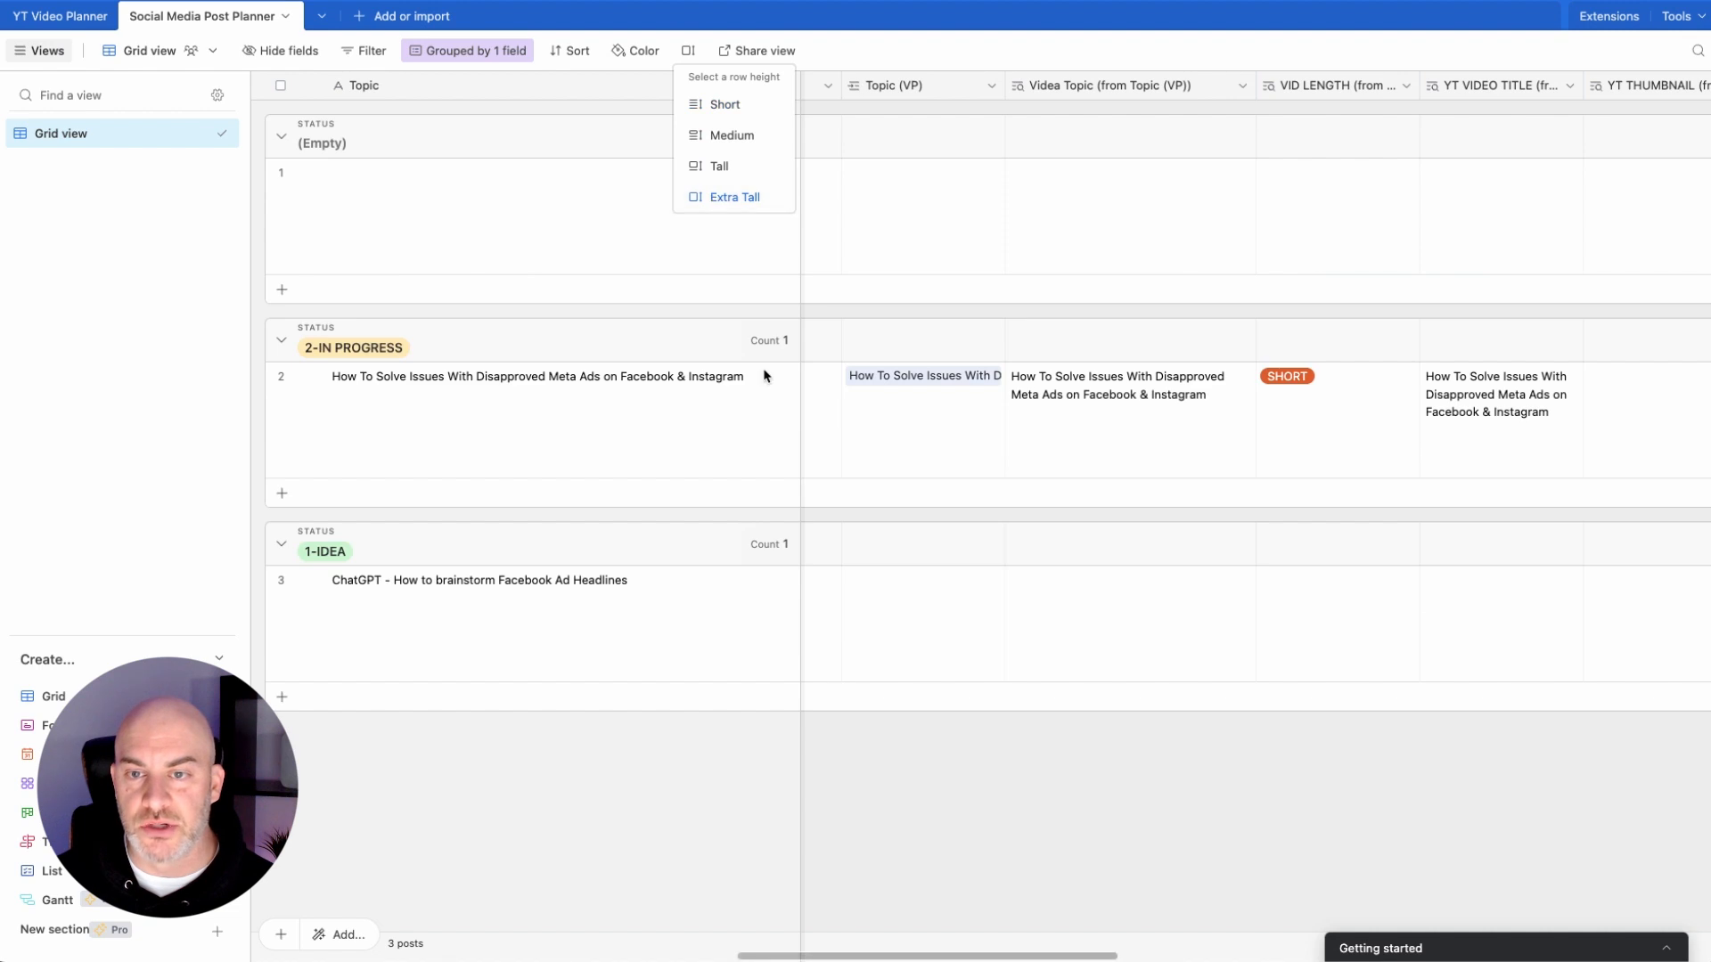
Step: Widen the Topic (VP) column enough to fit the full linked plan title
scroll(980, 409, right, 5)
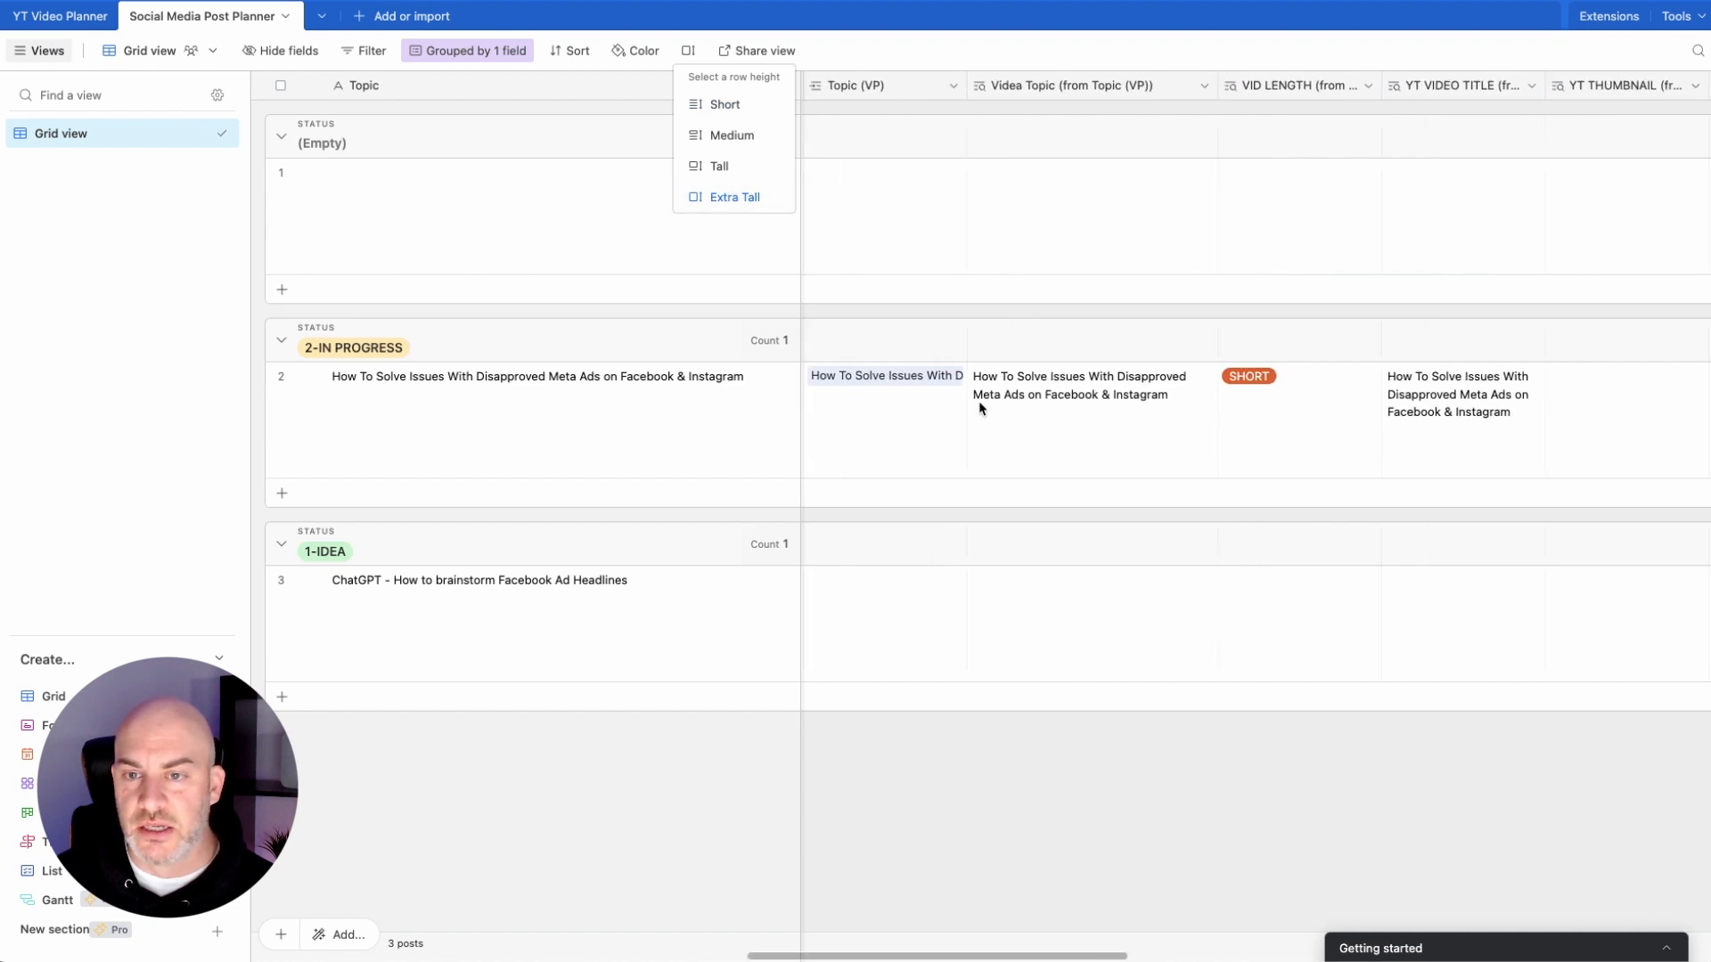
scroll(981, 409, right, 3)
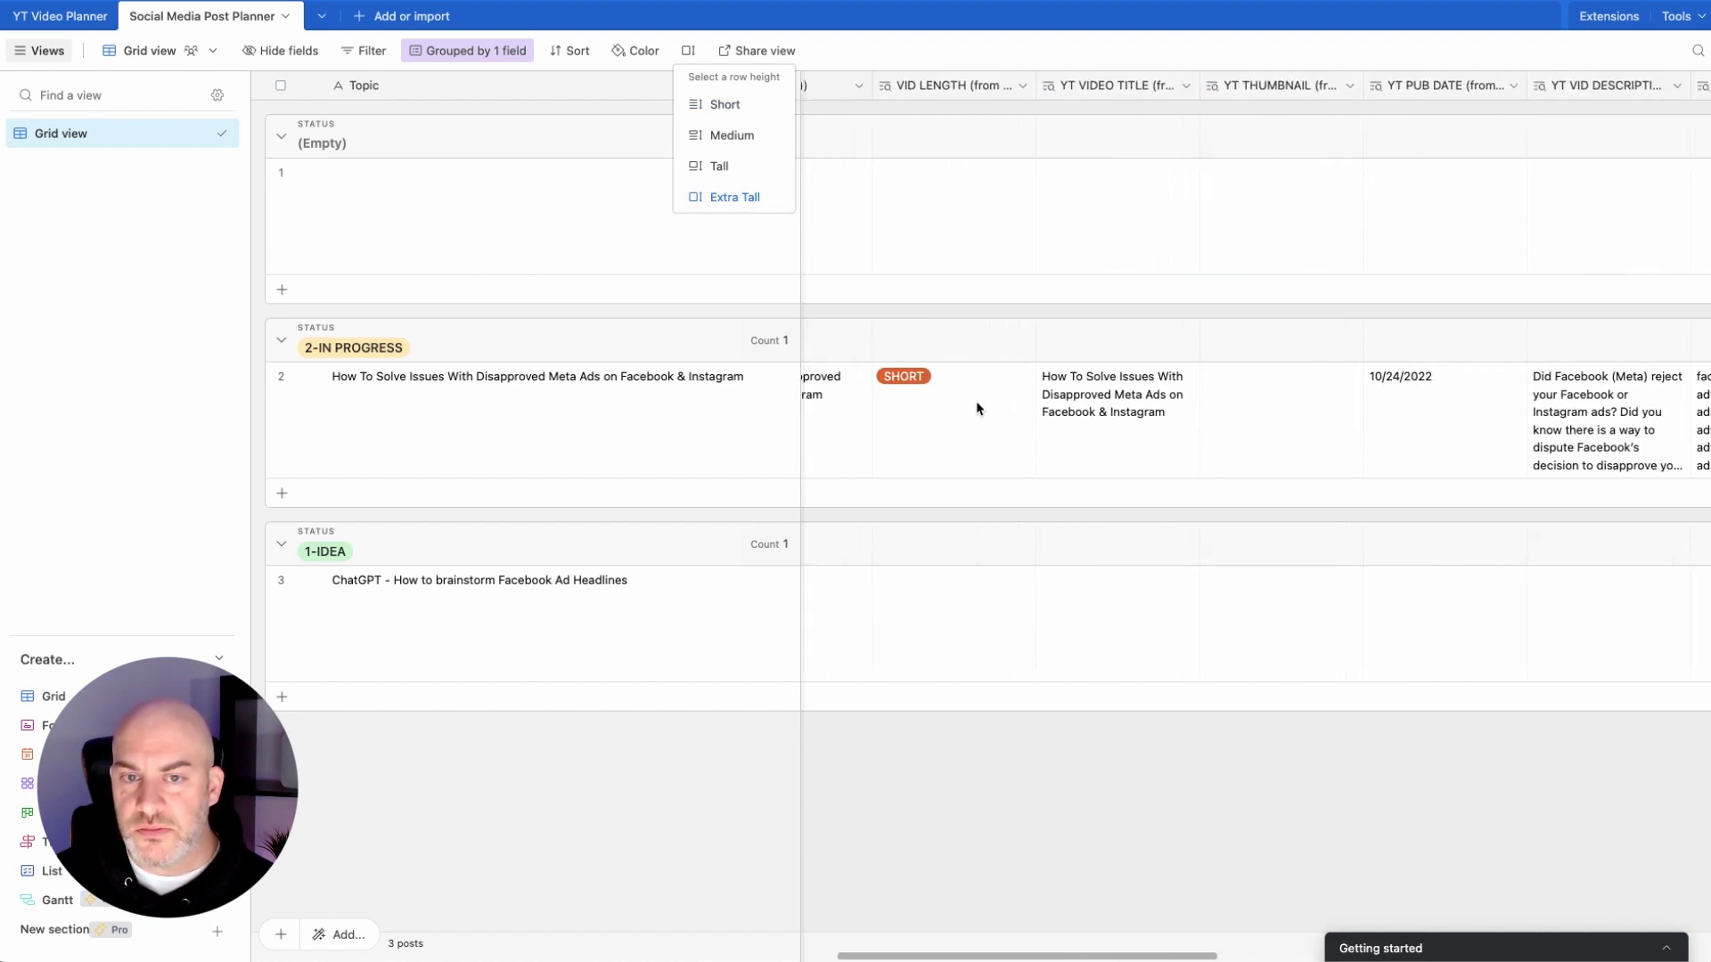
scroll(947, 202, left, 10)
scroll(1298, 386, right, 4)
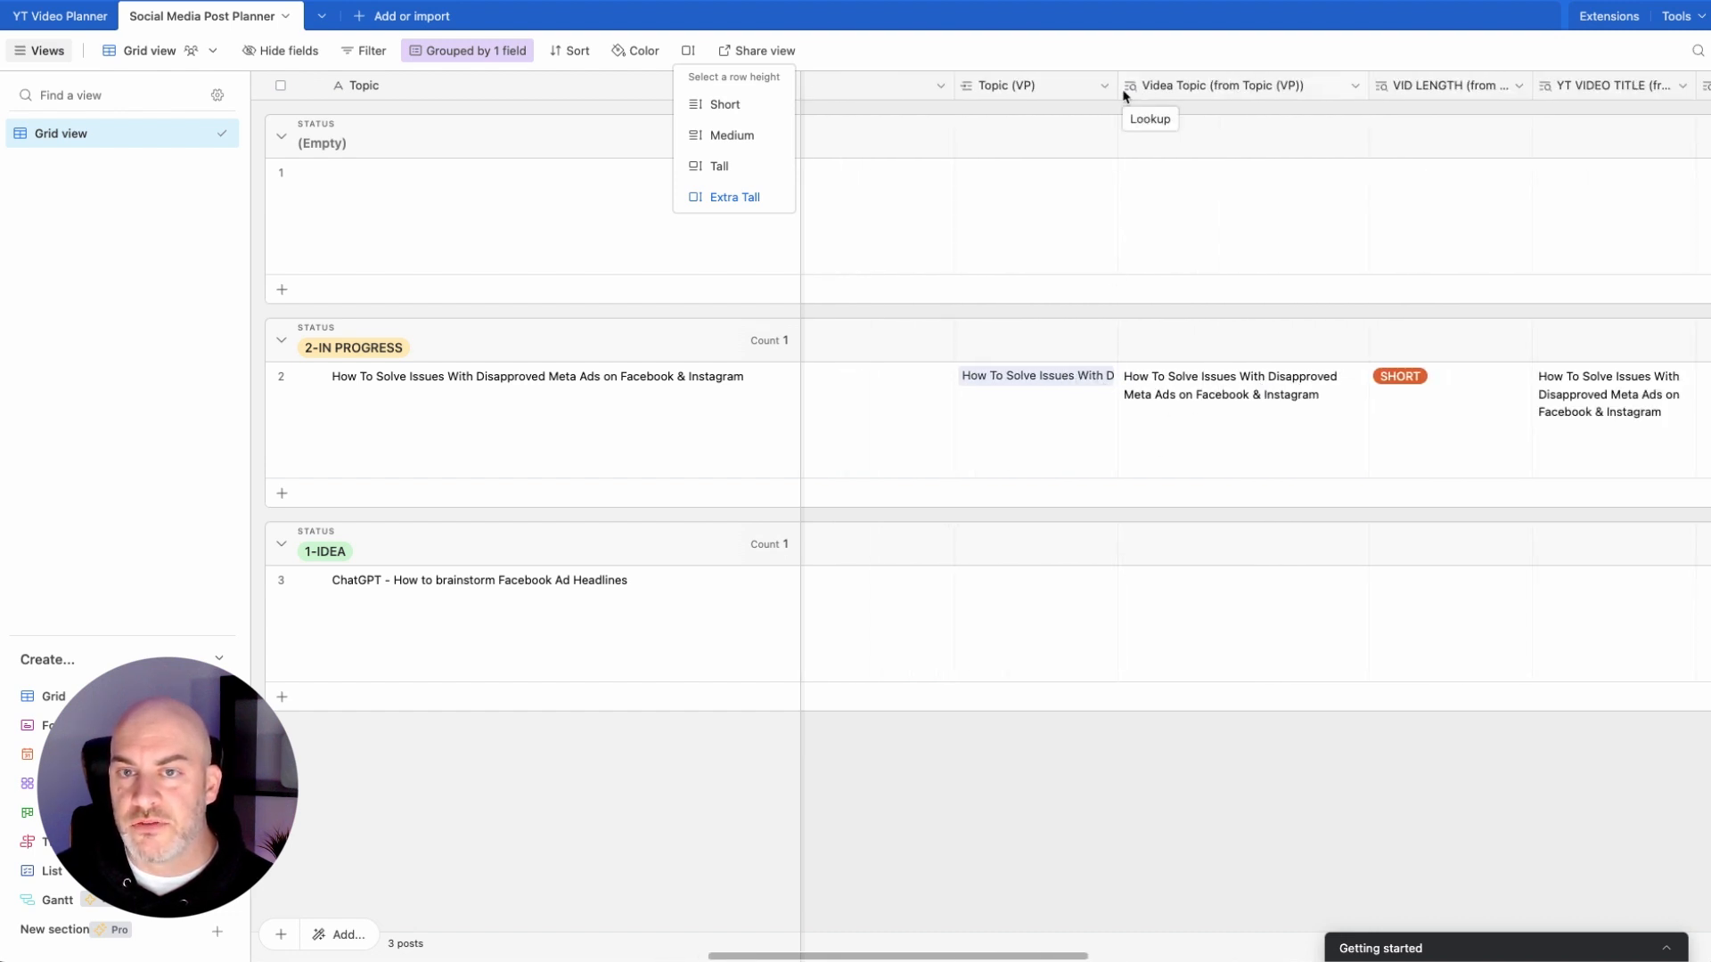
drag(1119, 85, 1395, 91)
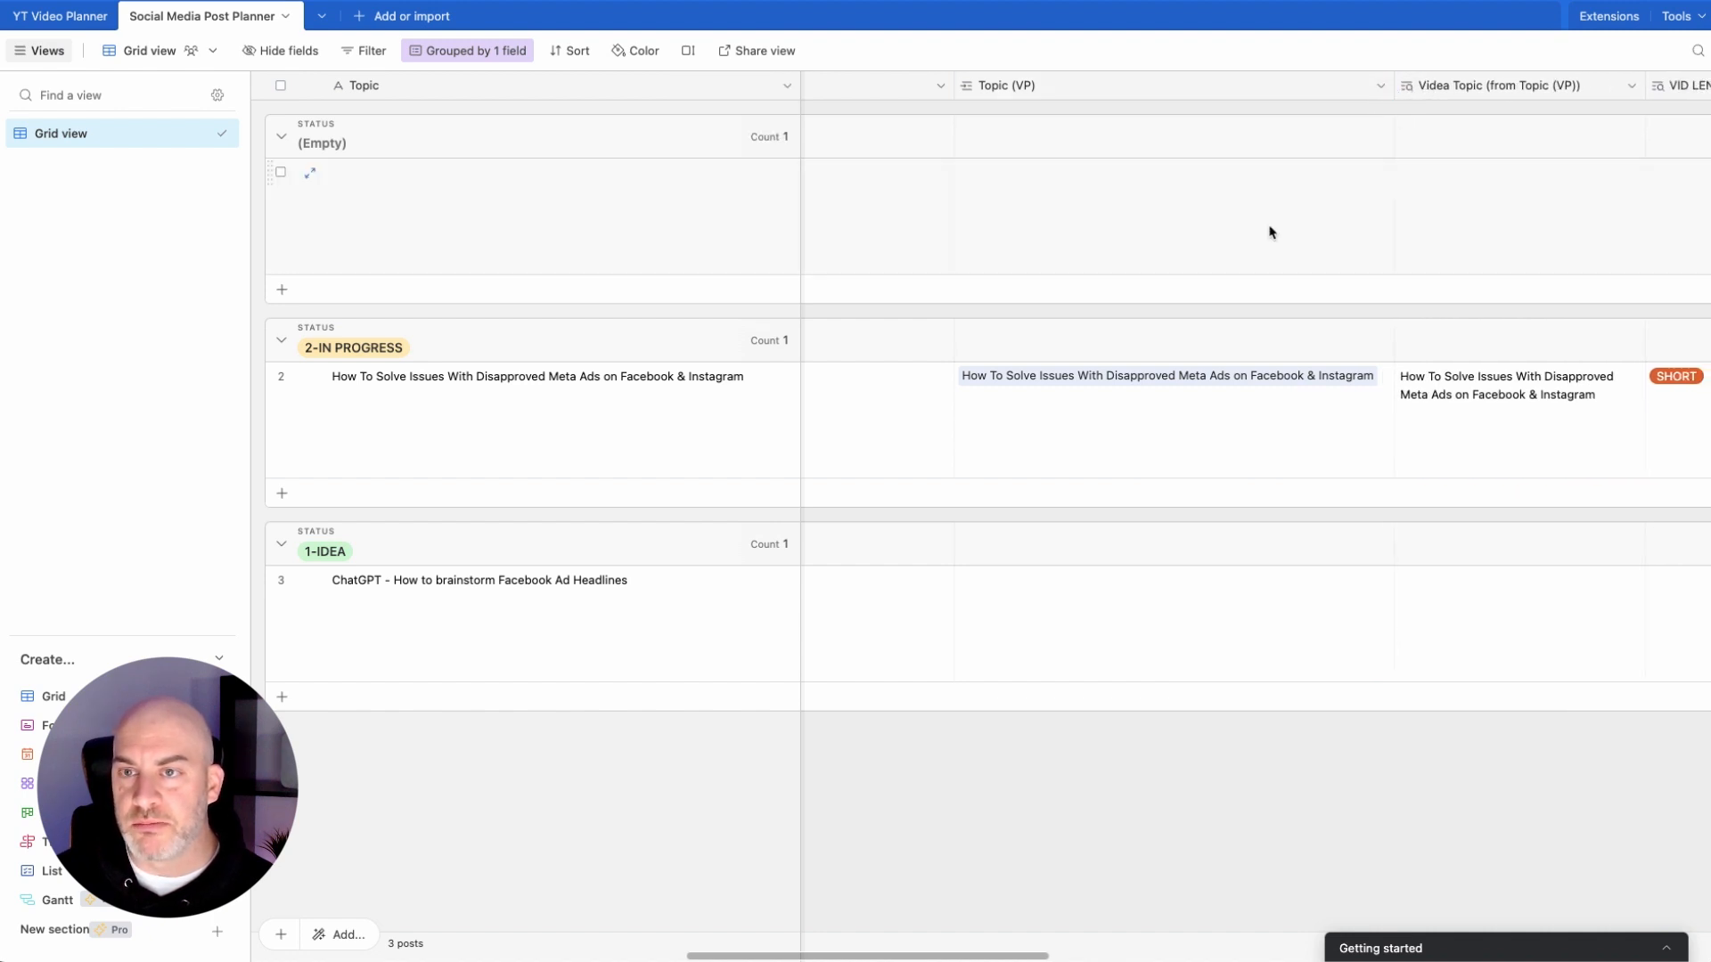
Step: Copy the opening of the 2-IN PROGRESS post's YT VID DESCRIPTION, through "ad account back up and running.", into its Post Copy field
scroll(1268, 229, right, 5)
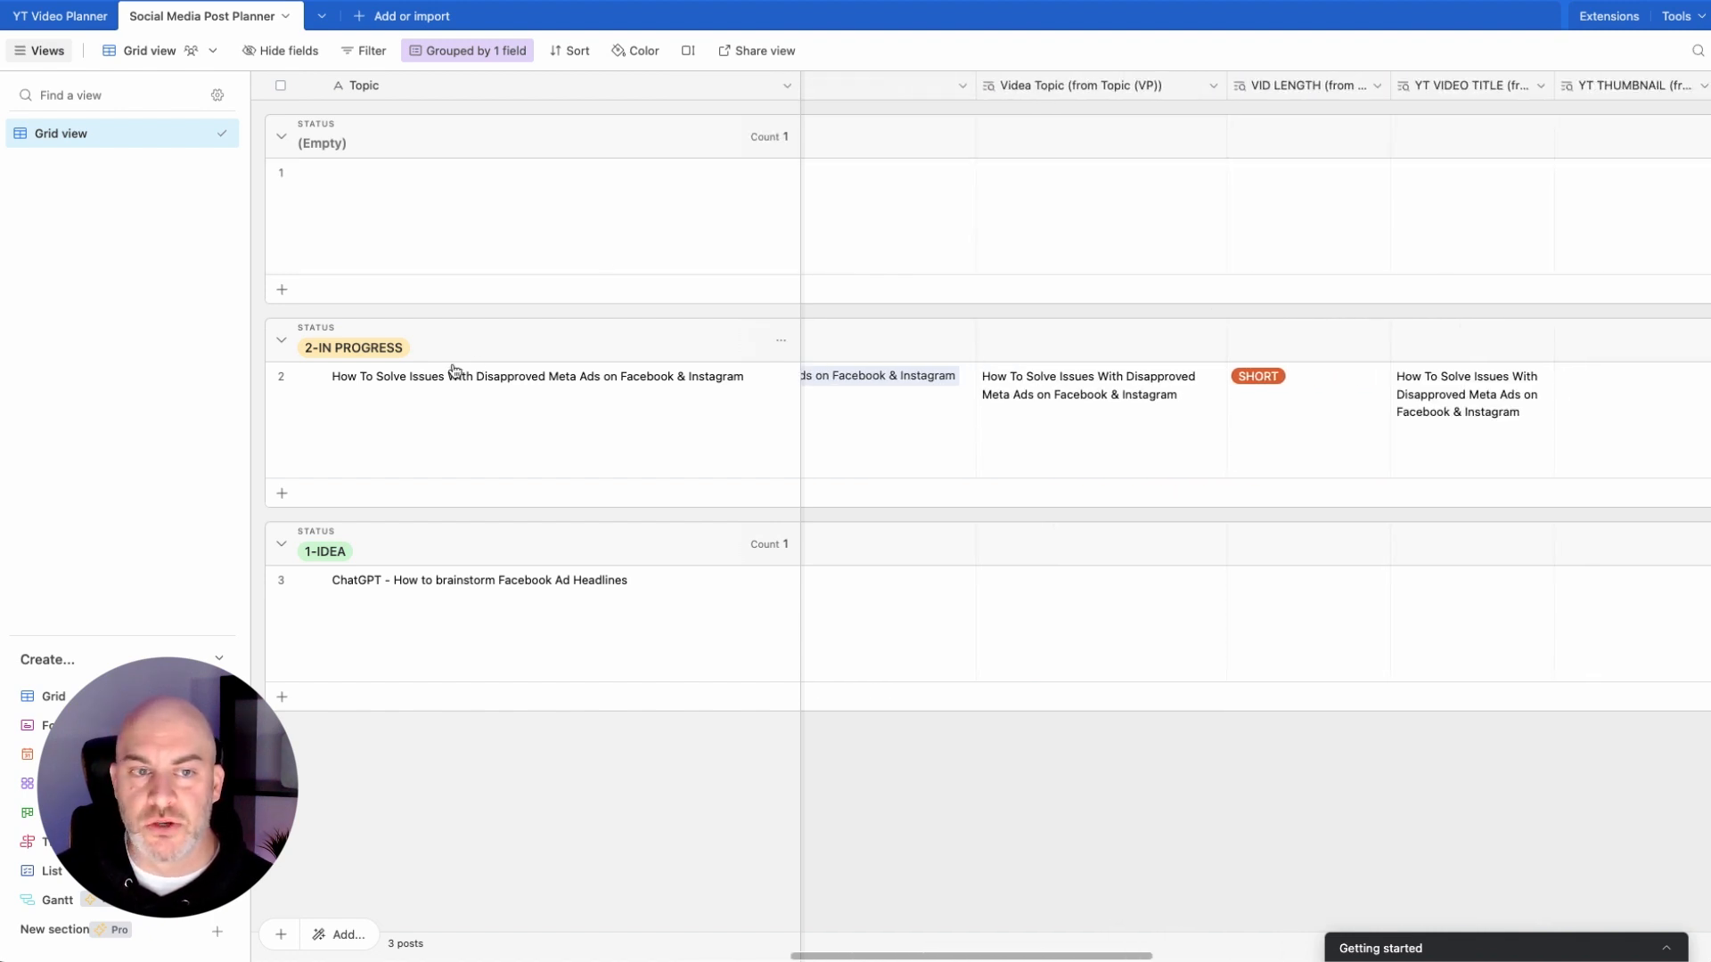
click(310, 378)
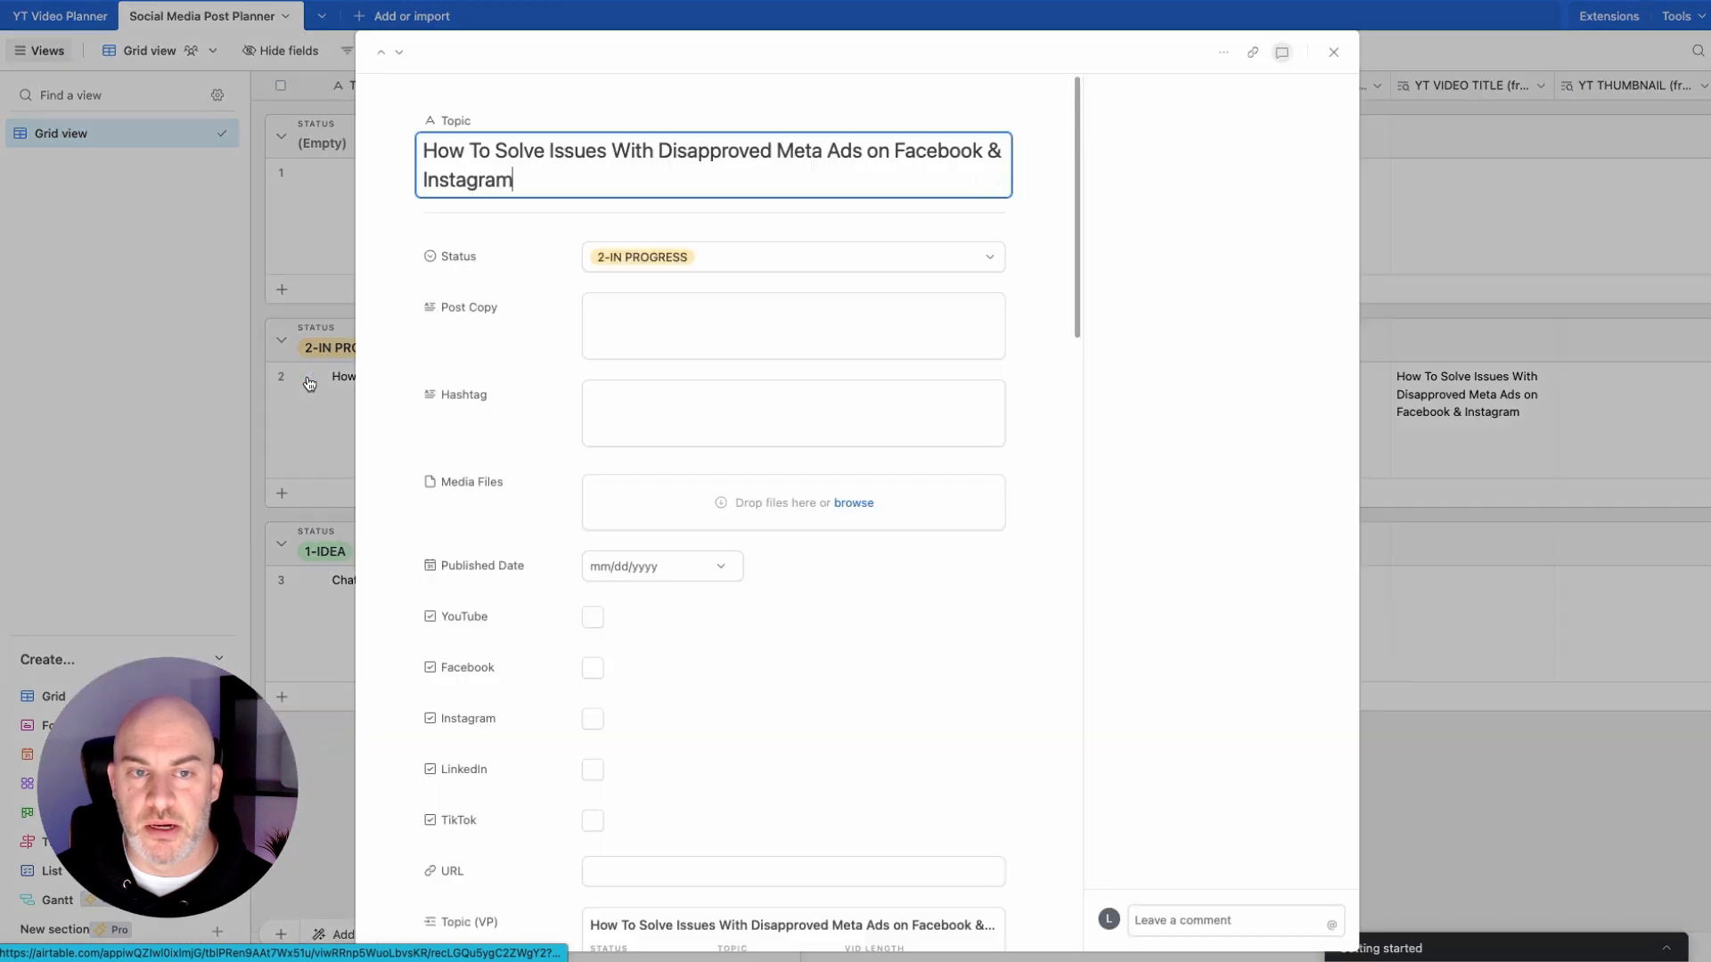
scroll(393, 371, down, 3)
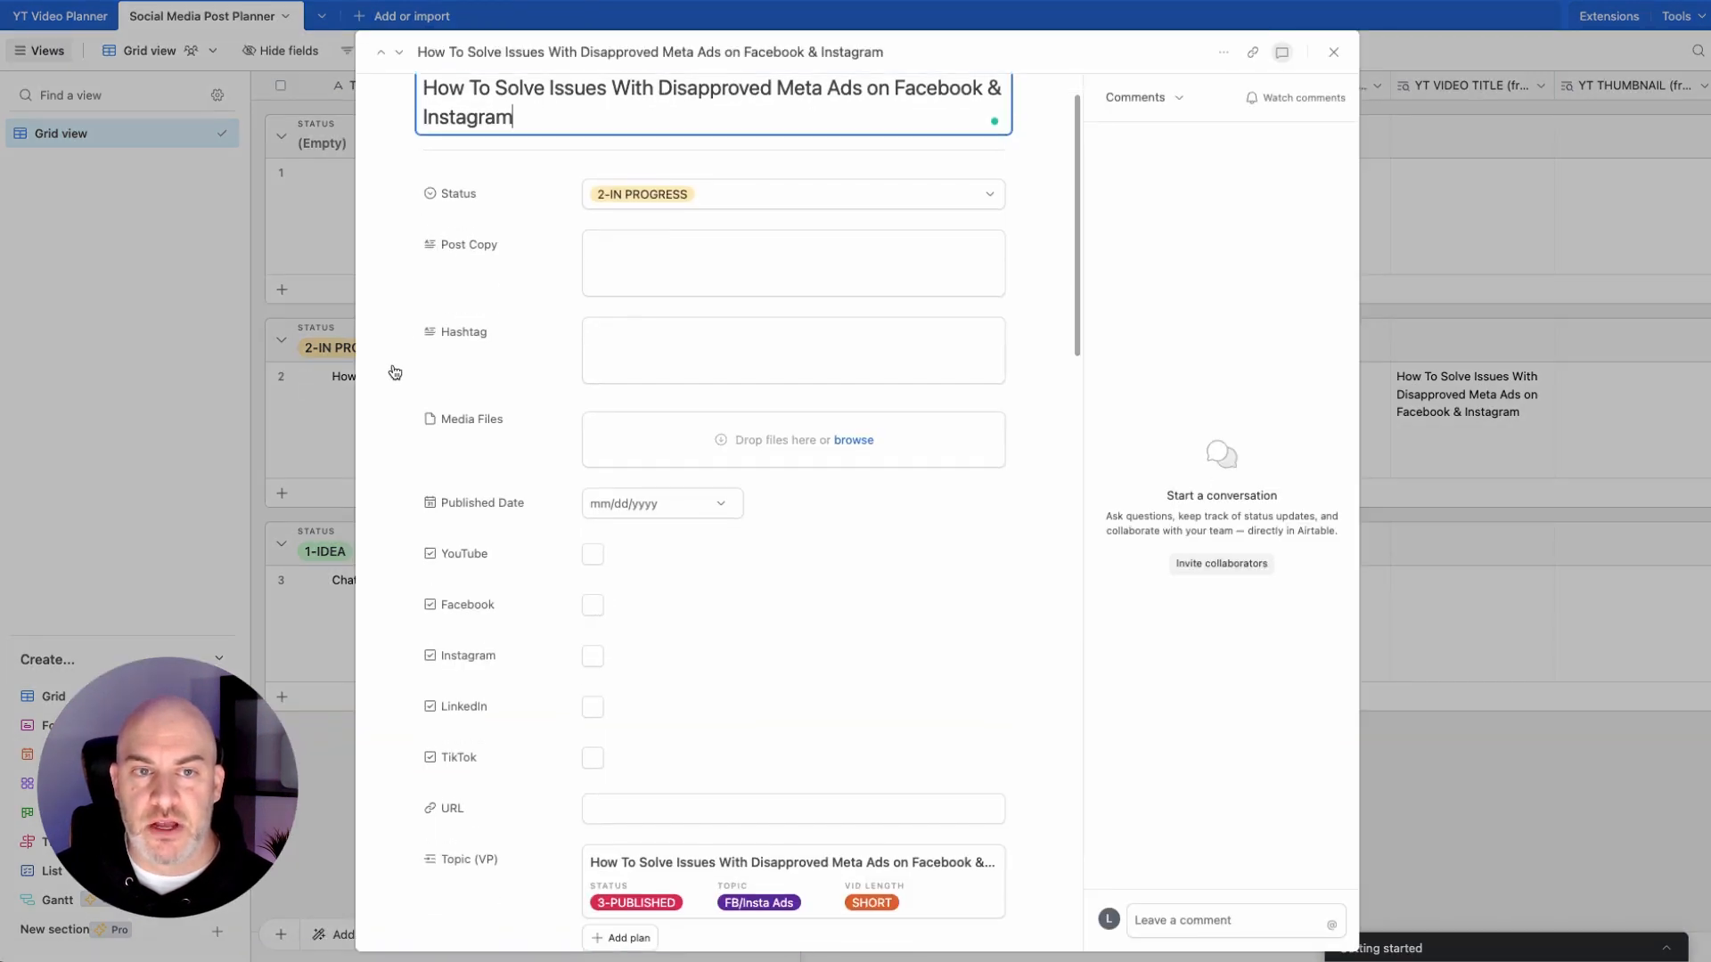
scroll(393, 371, down, 10)
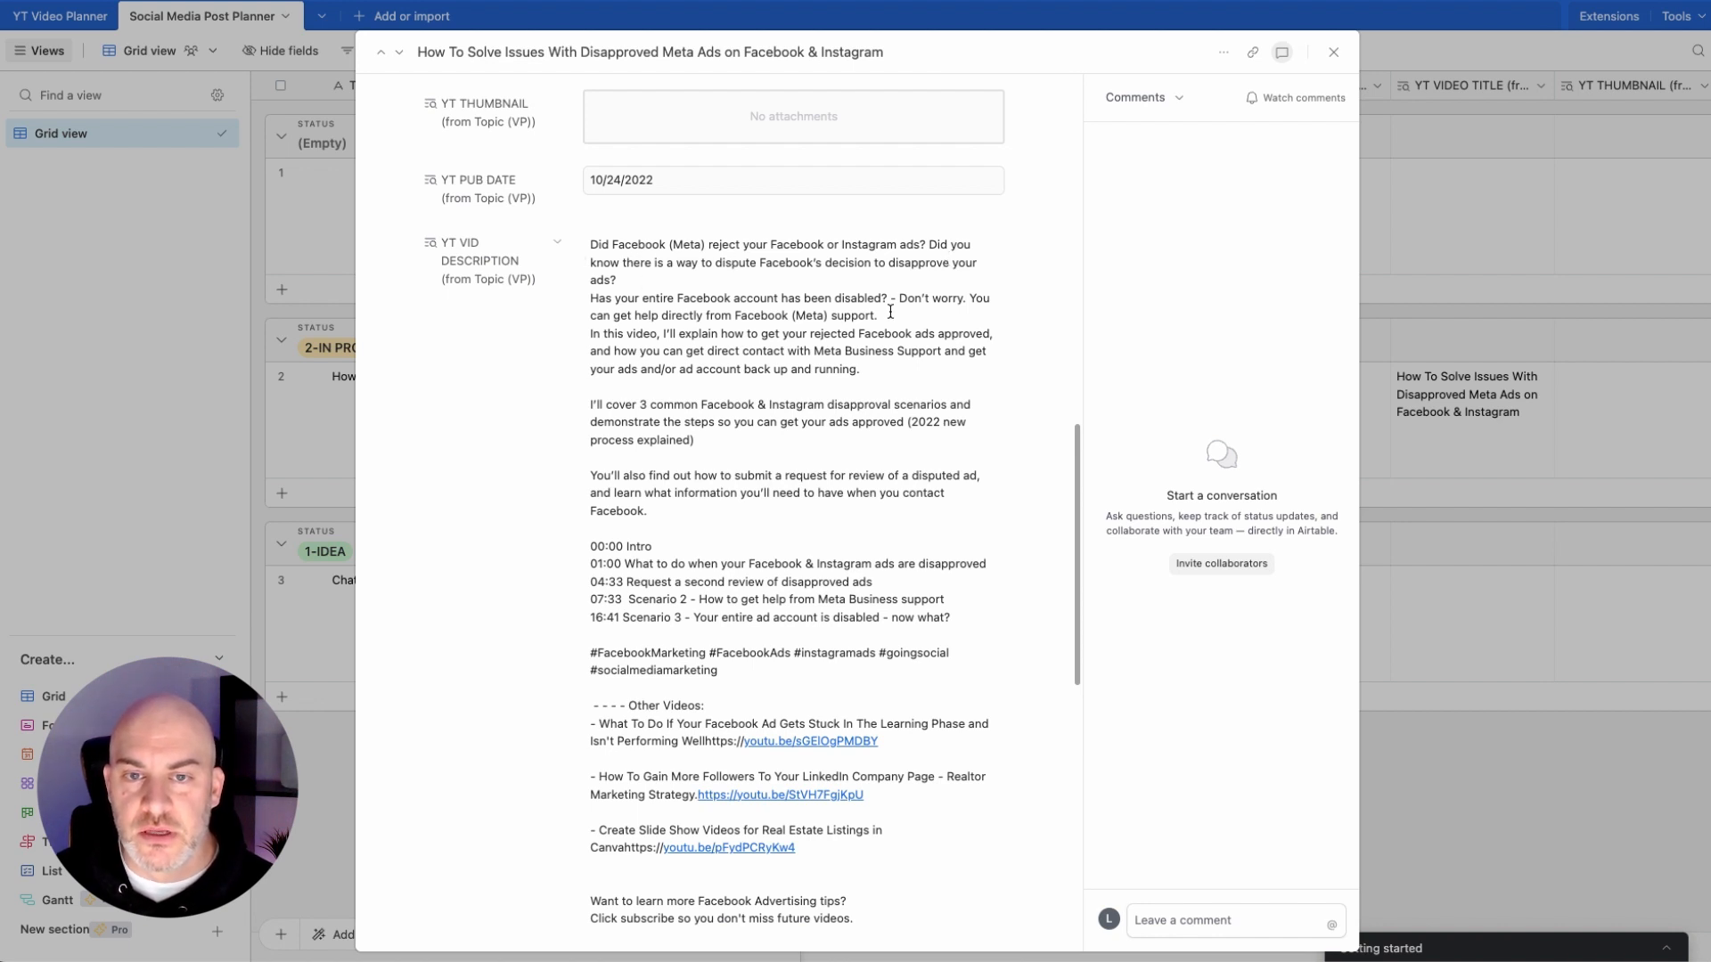
drag(868, 378, 595, 241)
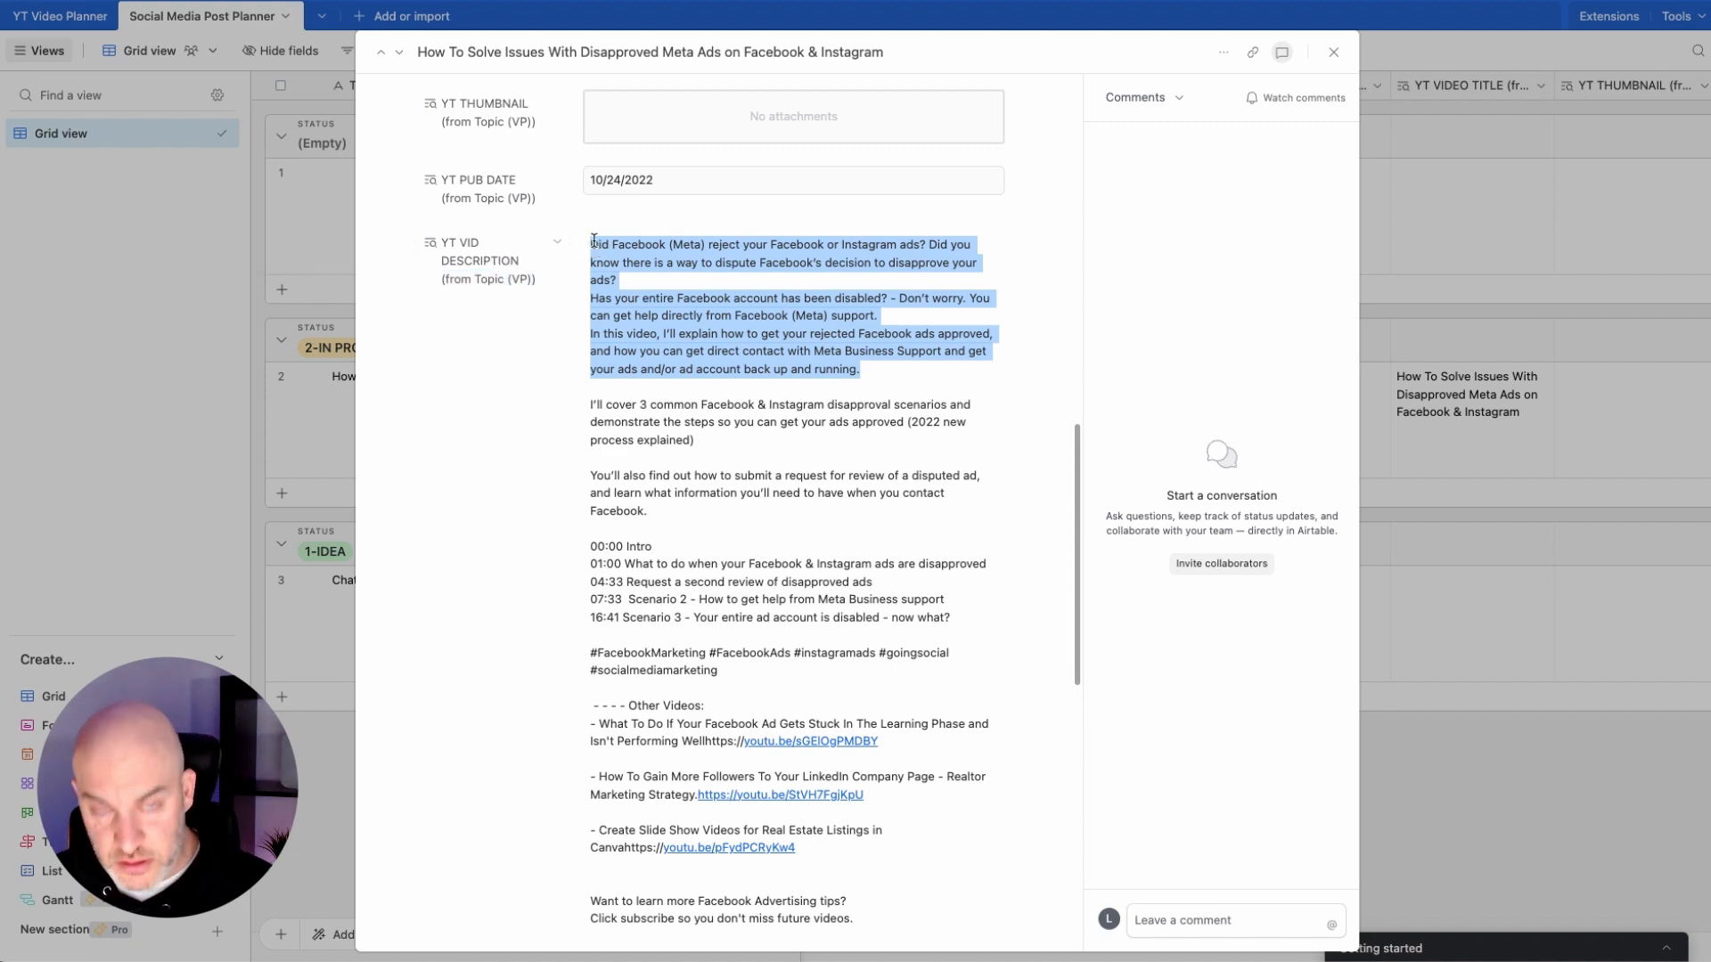
key(ctrl+c)
scroll(595, 240, up, 10)
click(635, 322)
key(ctrl+v)
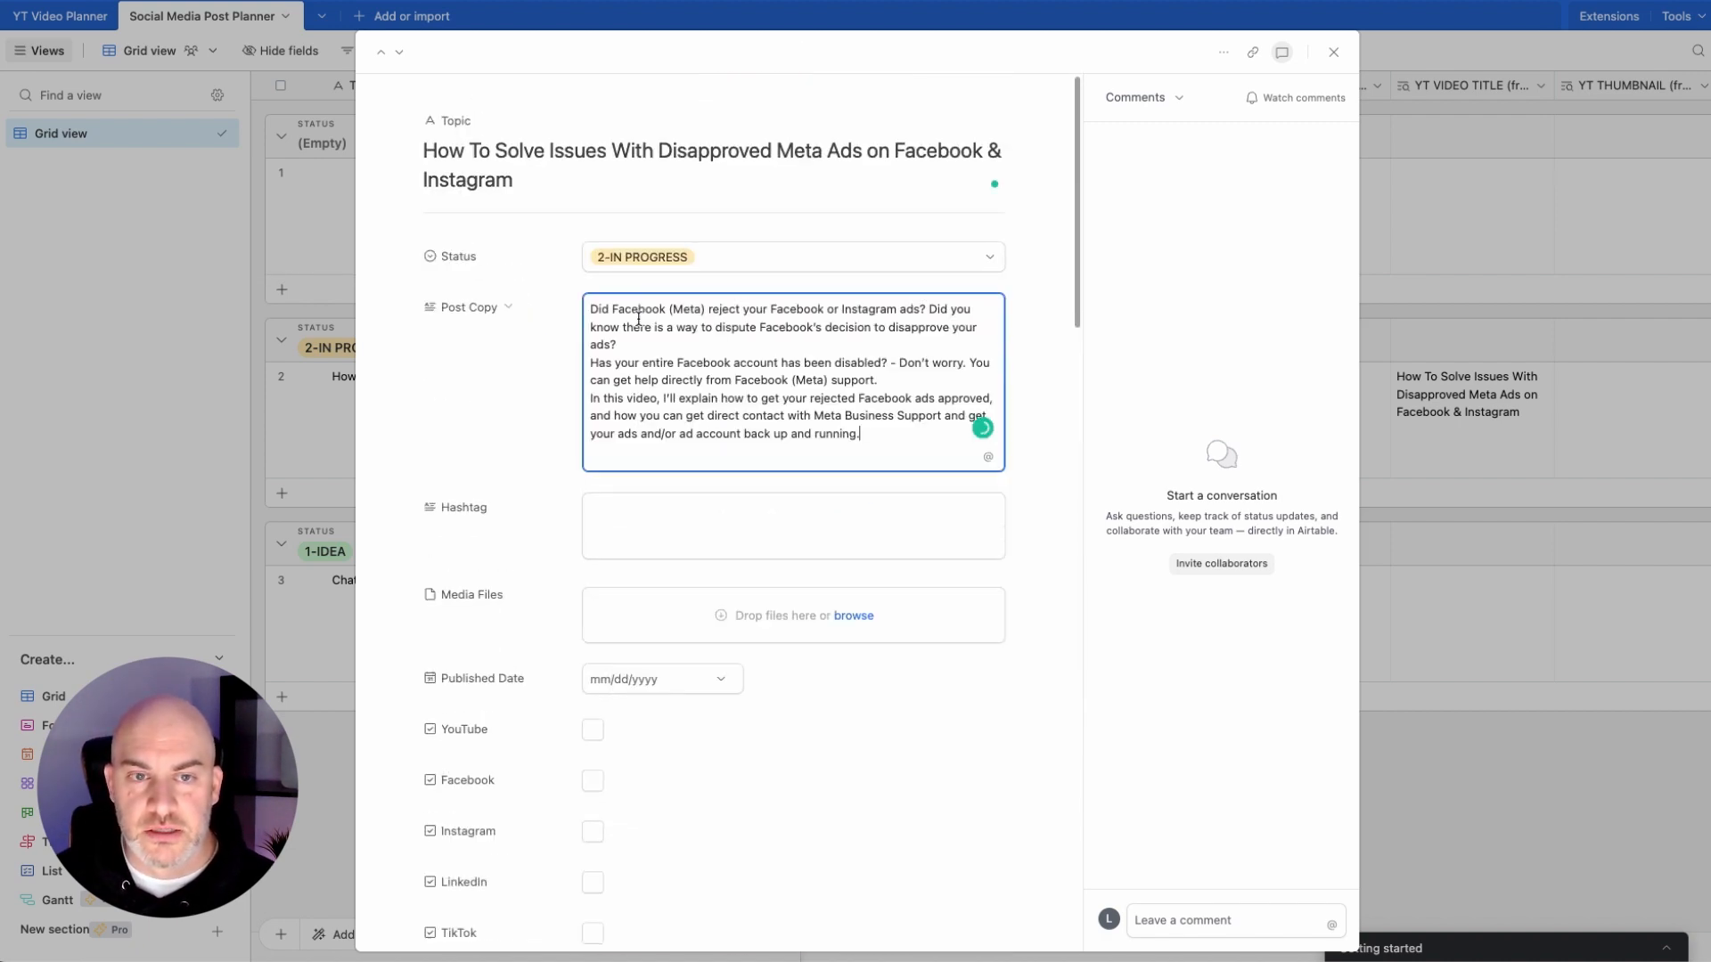
click(522, 412)
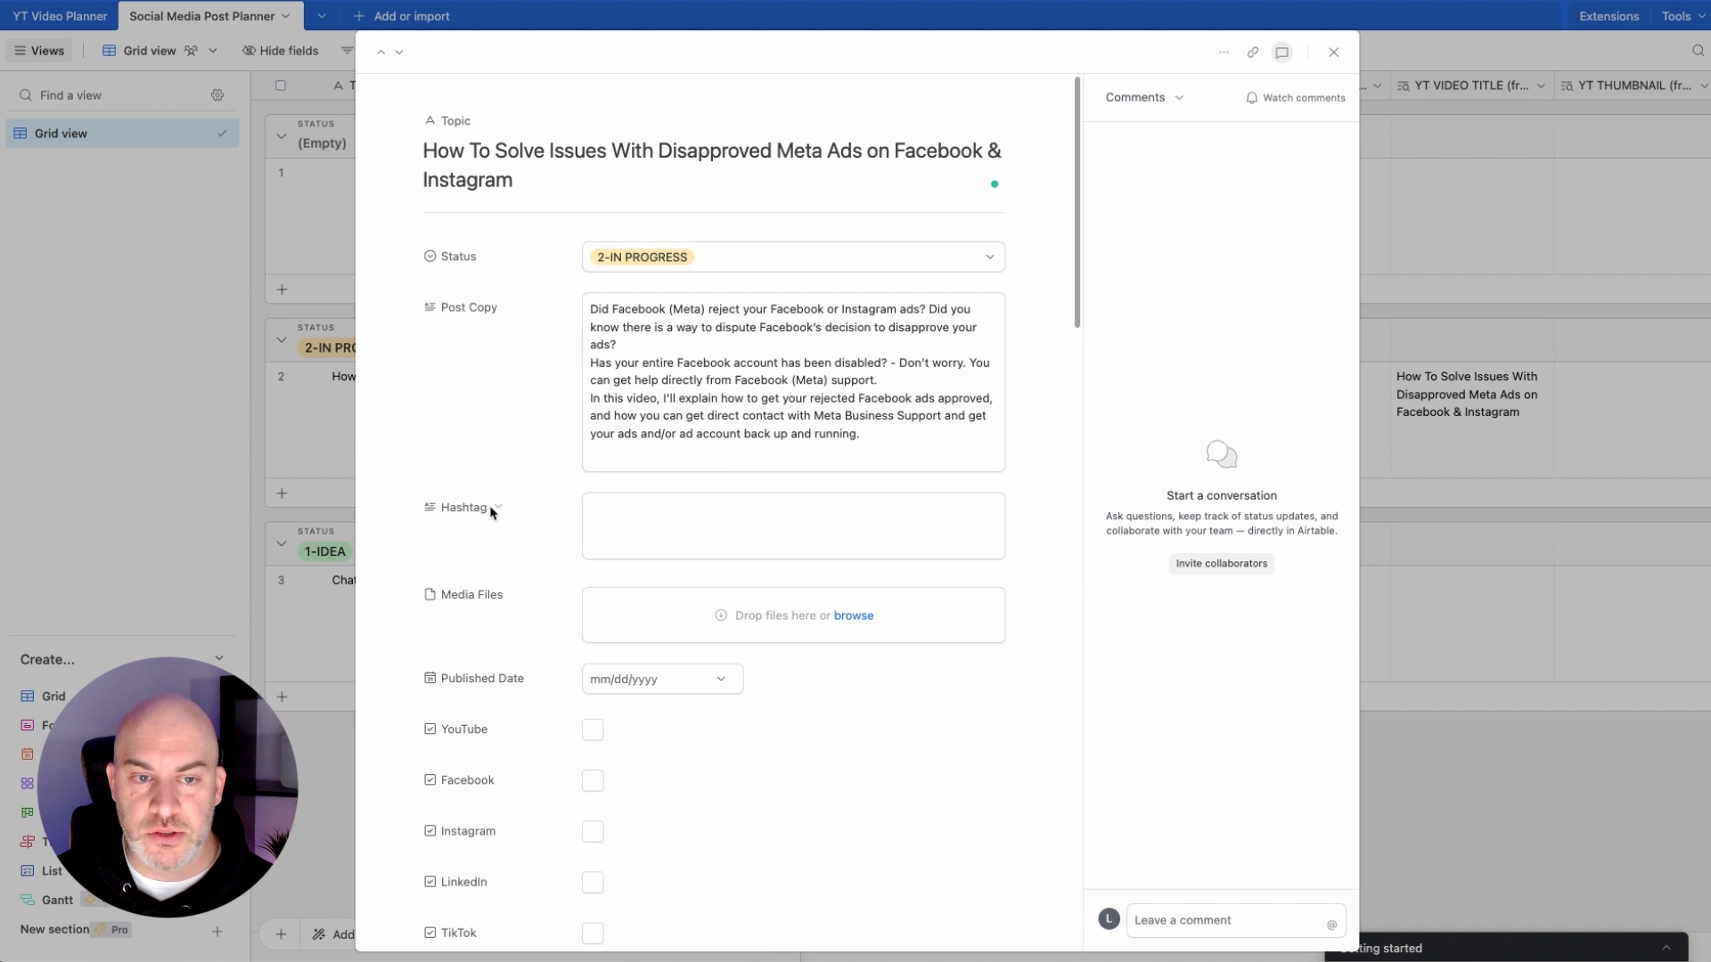
Step: Copy the post's YT TAGS text into its Hashtag field and delete the person's name at the end
scroll(662, 564, down, 20)
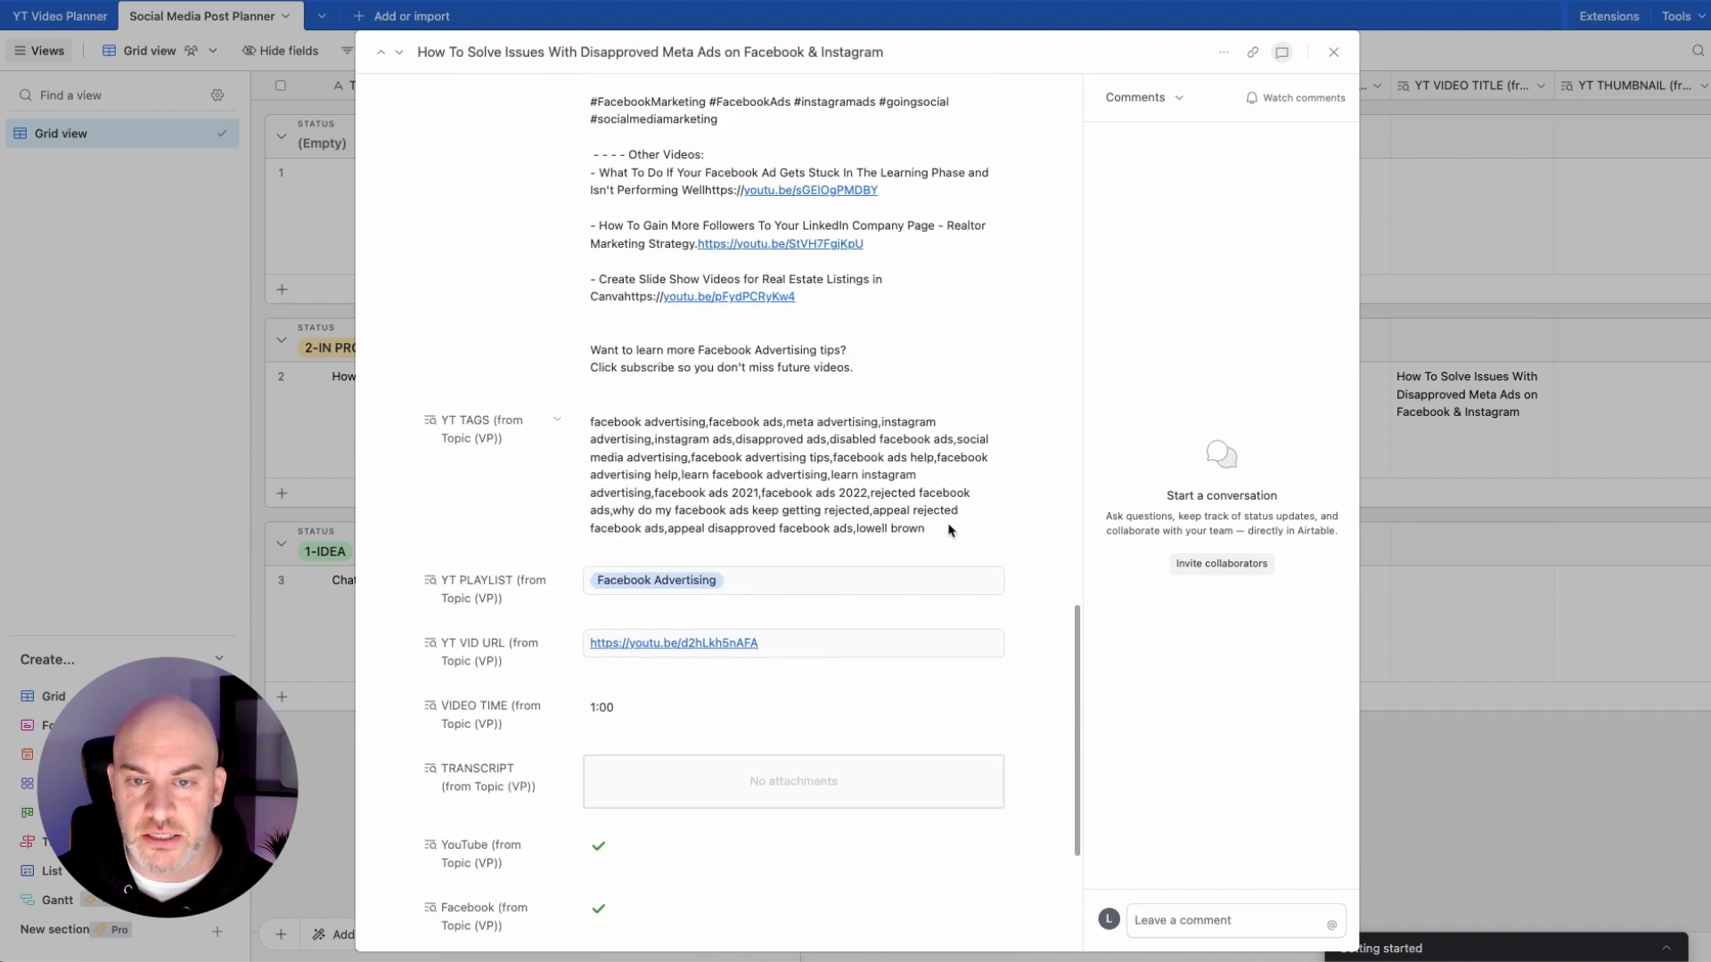
drag(932, 532, 581, 422)
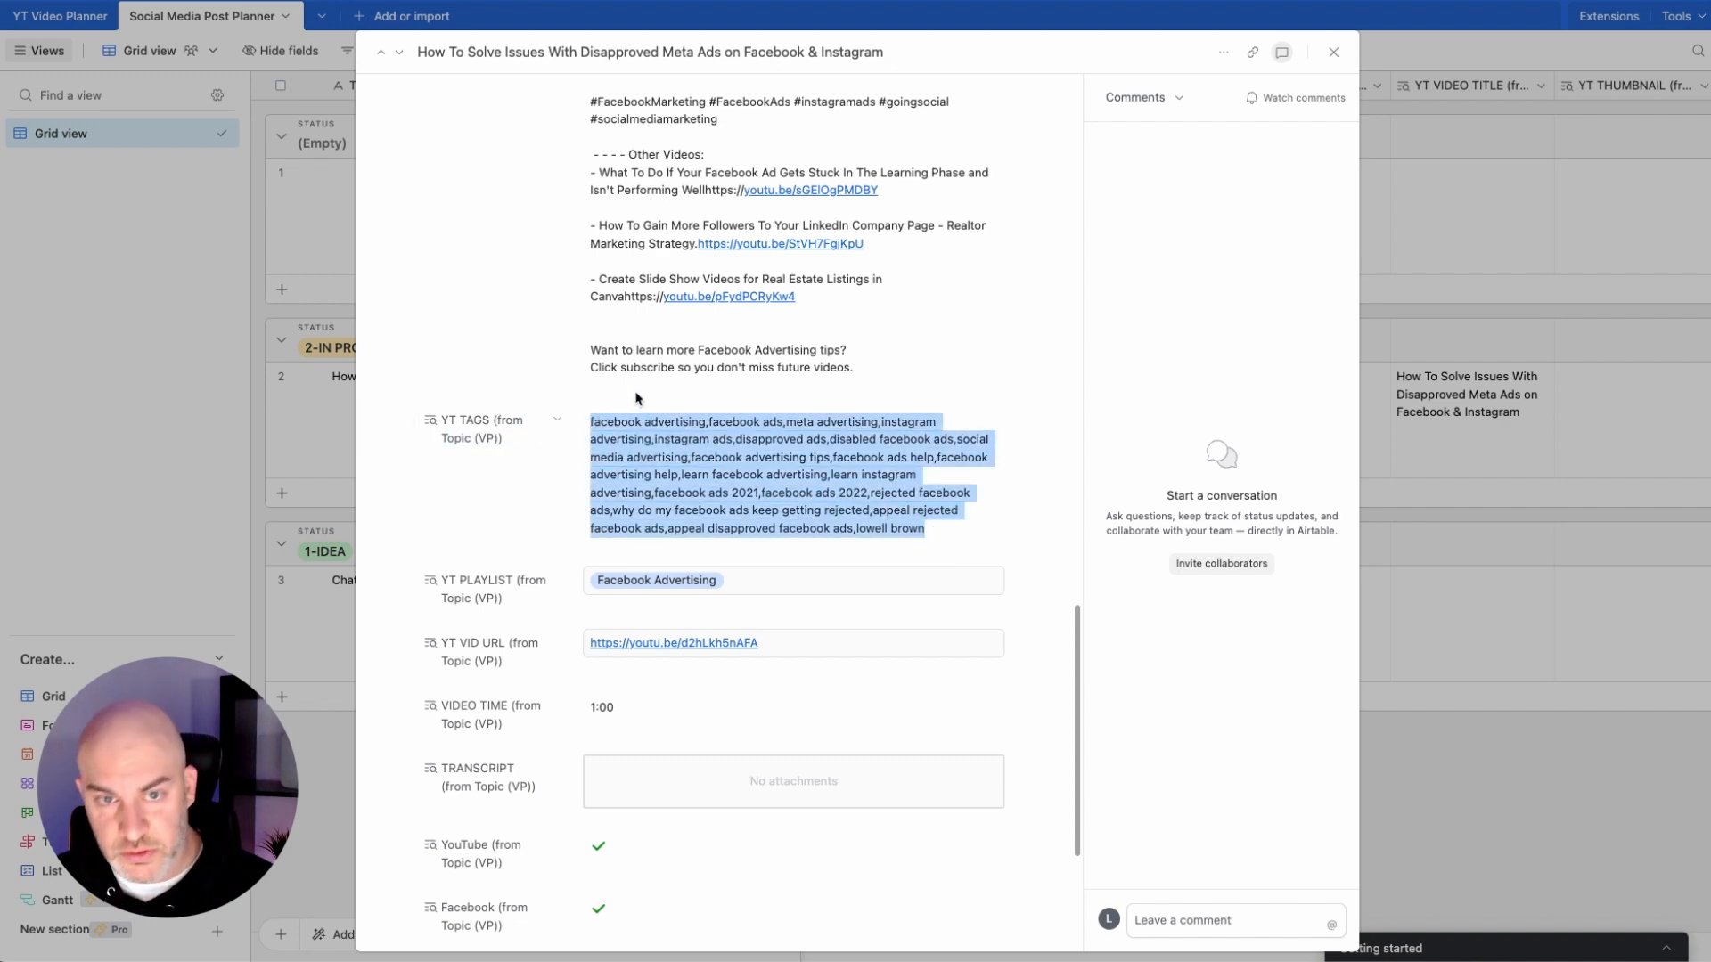
scroll(599, 567, up, 20)
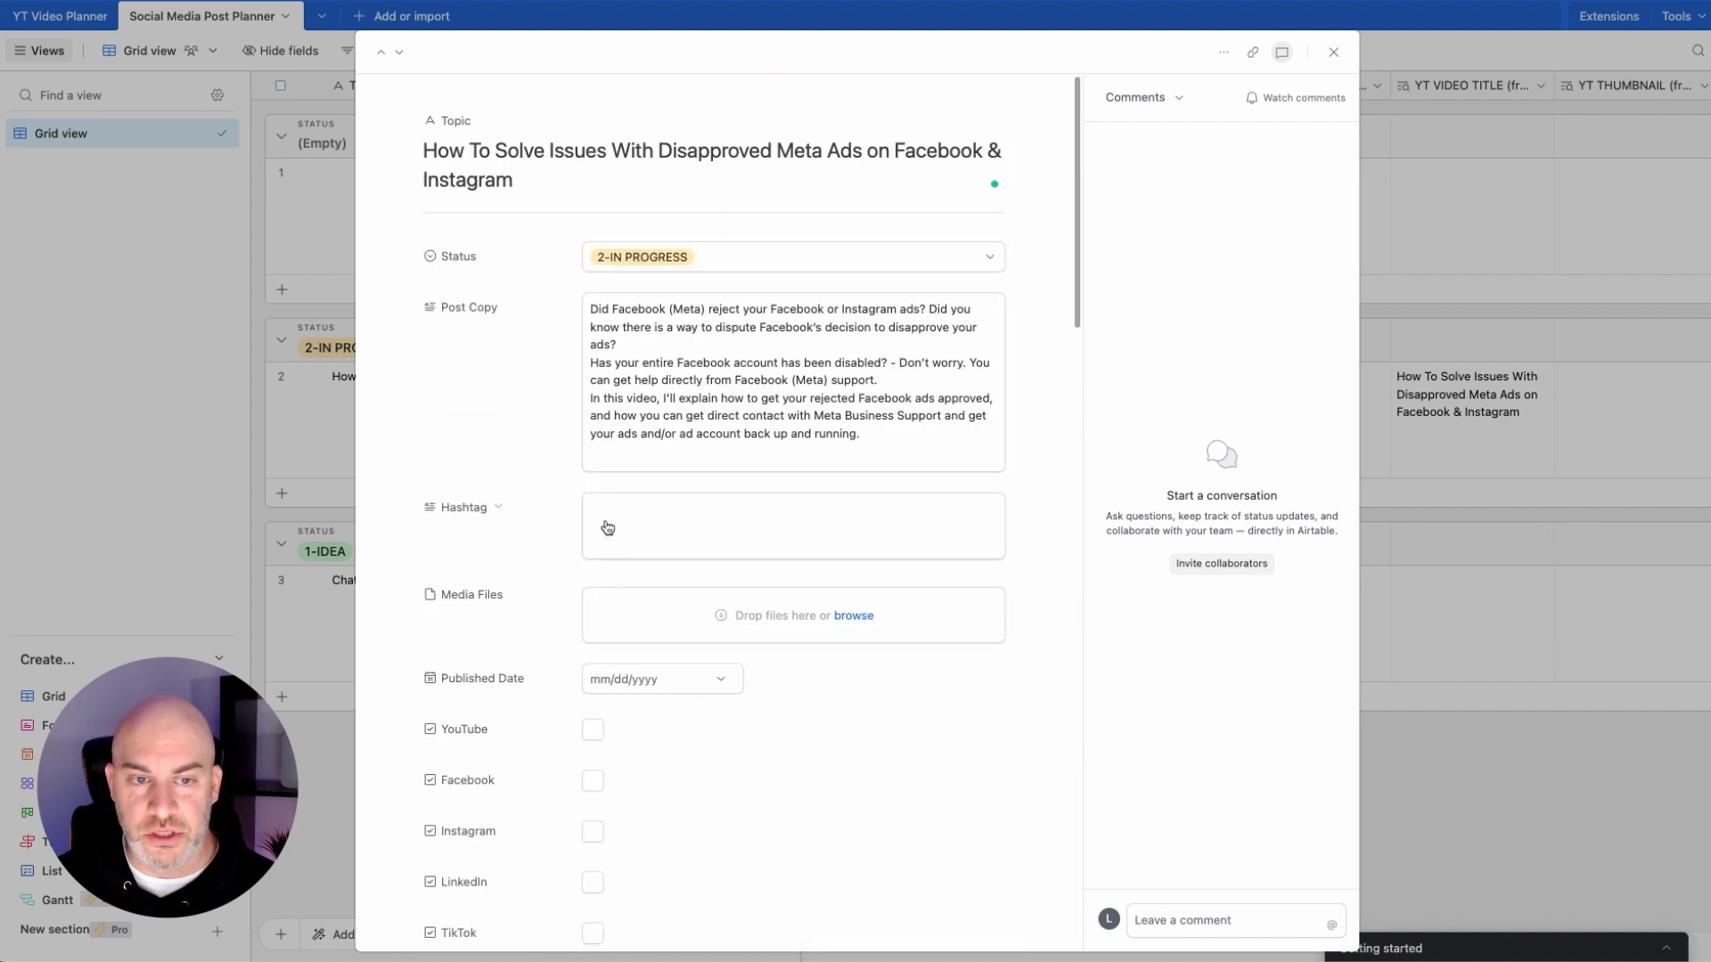
click(607, 528)
key(super+v)
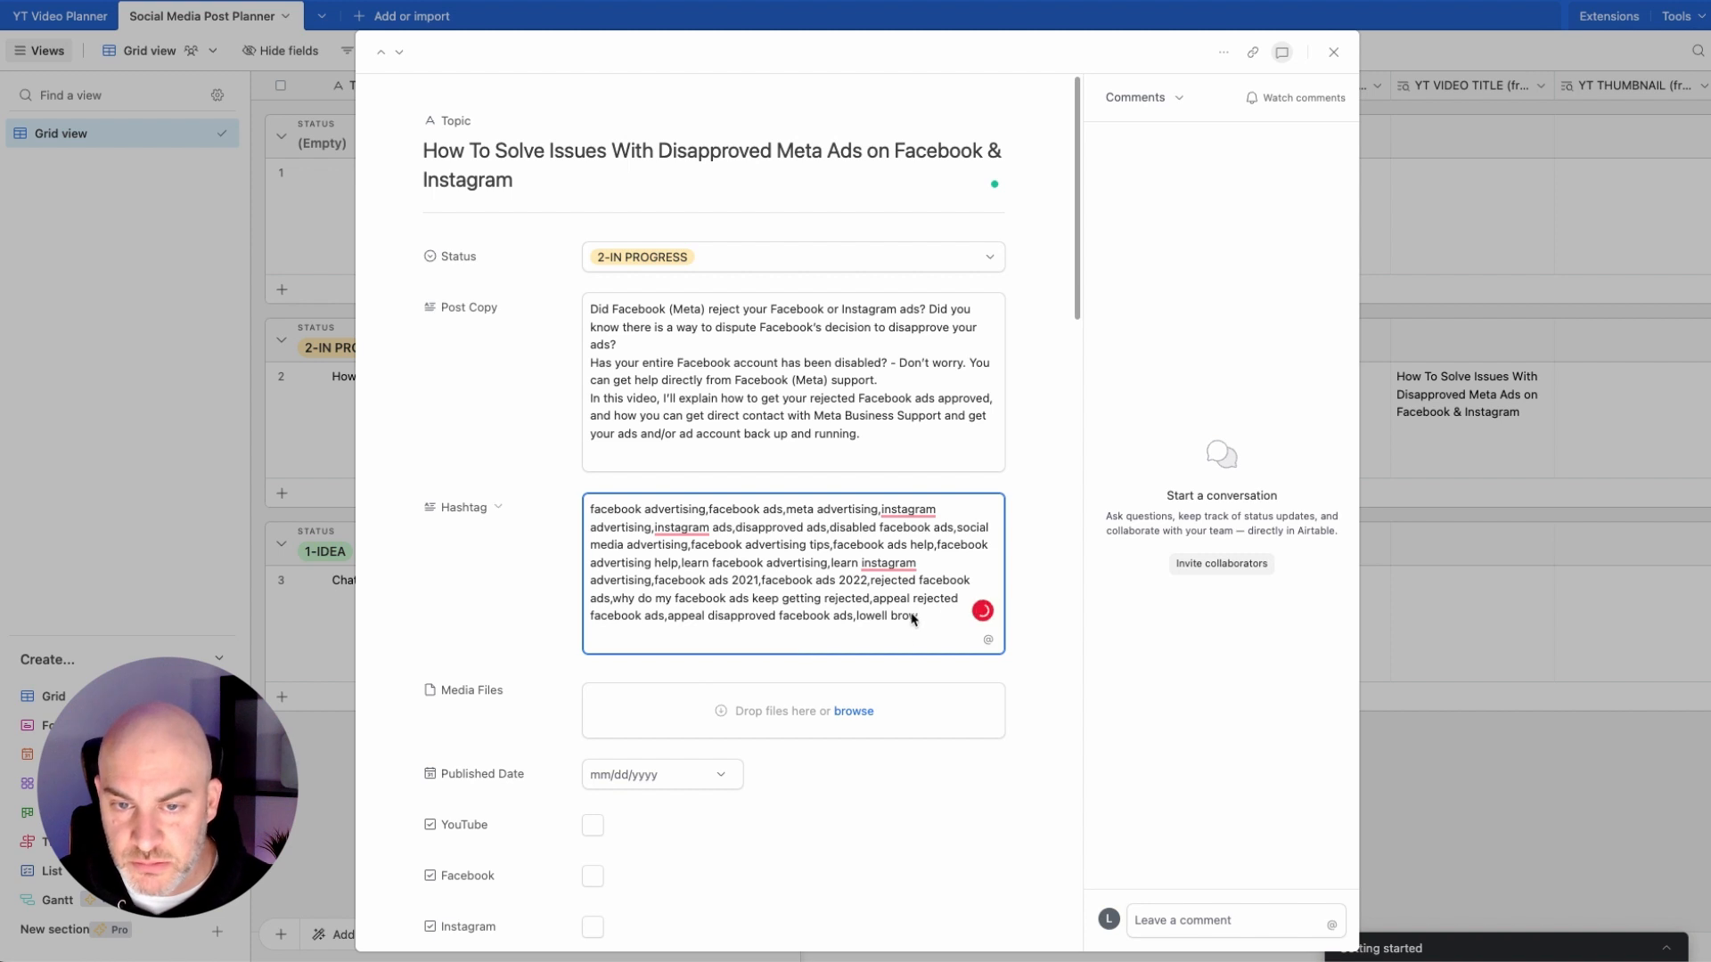
drag(918, 616, 860, 618)
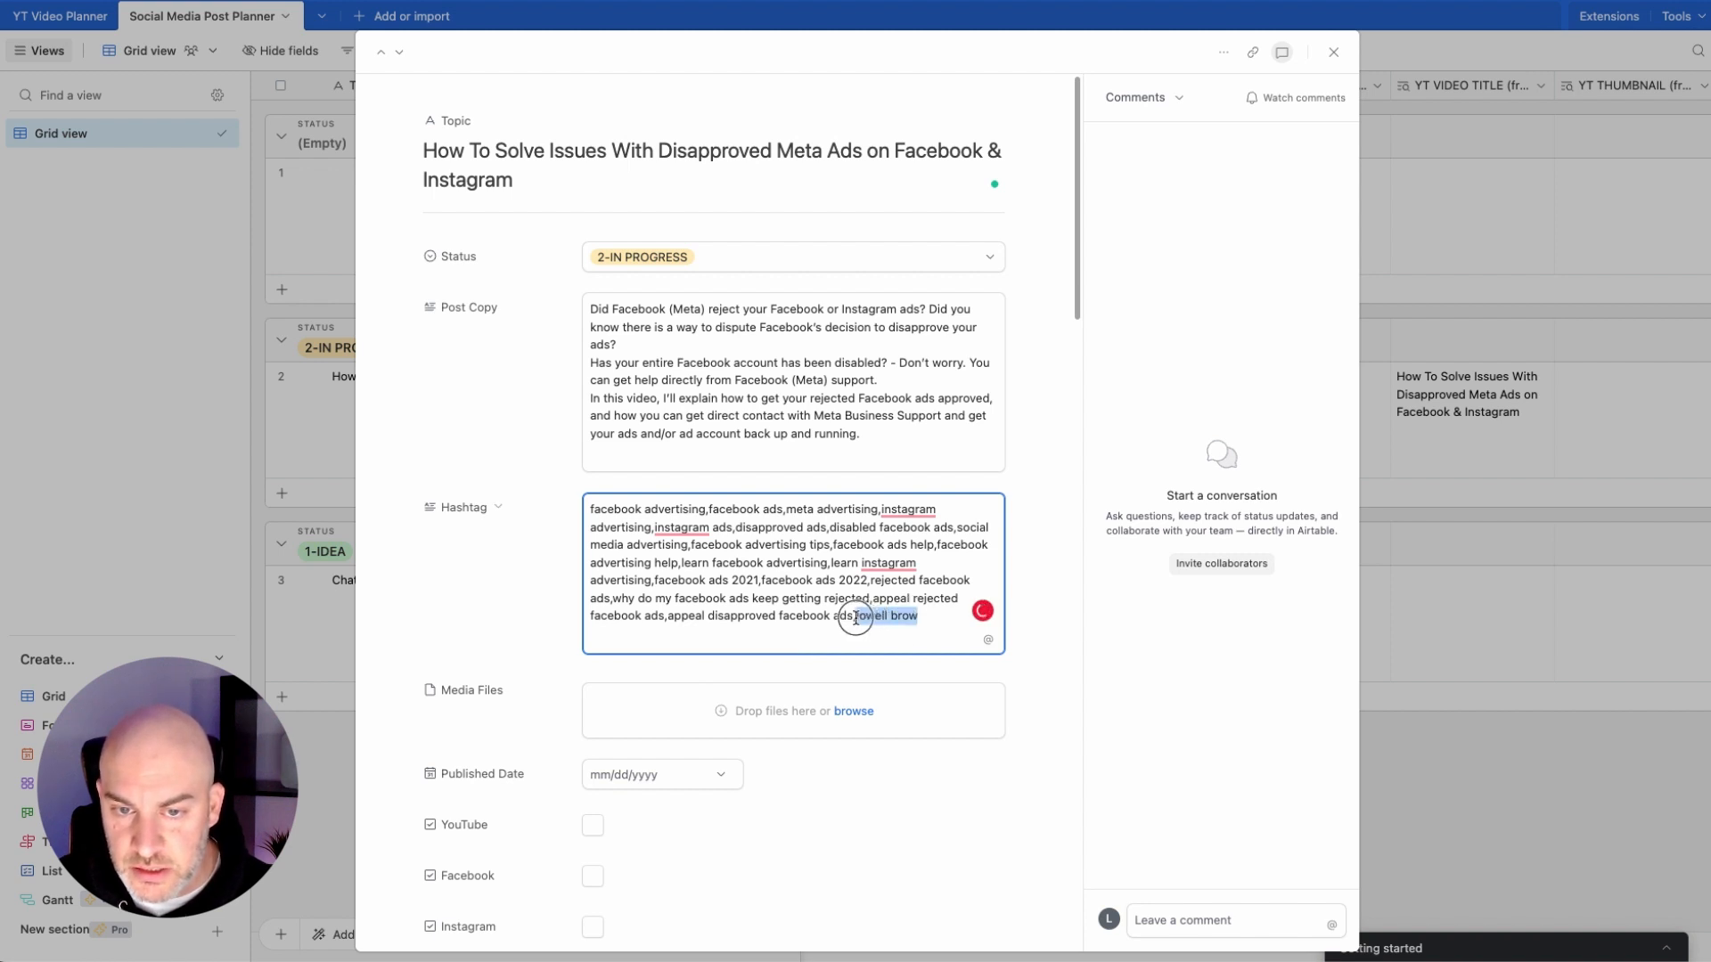
key(BackSpace)
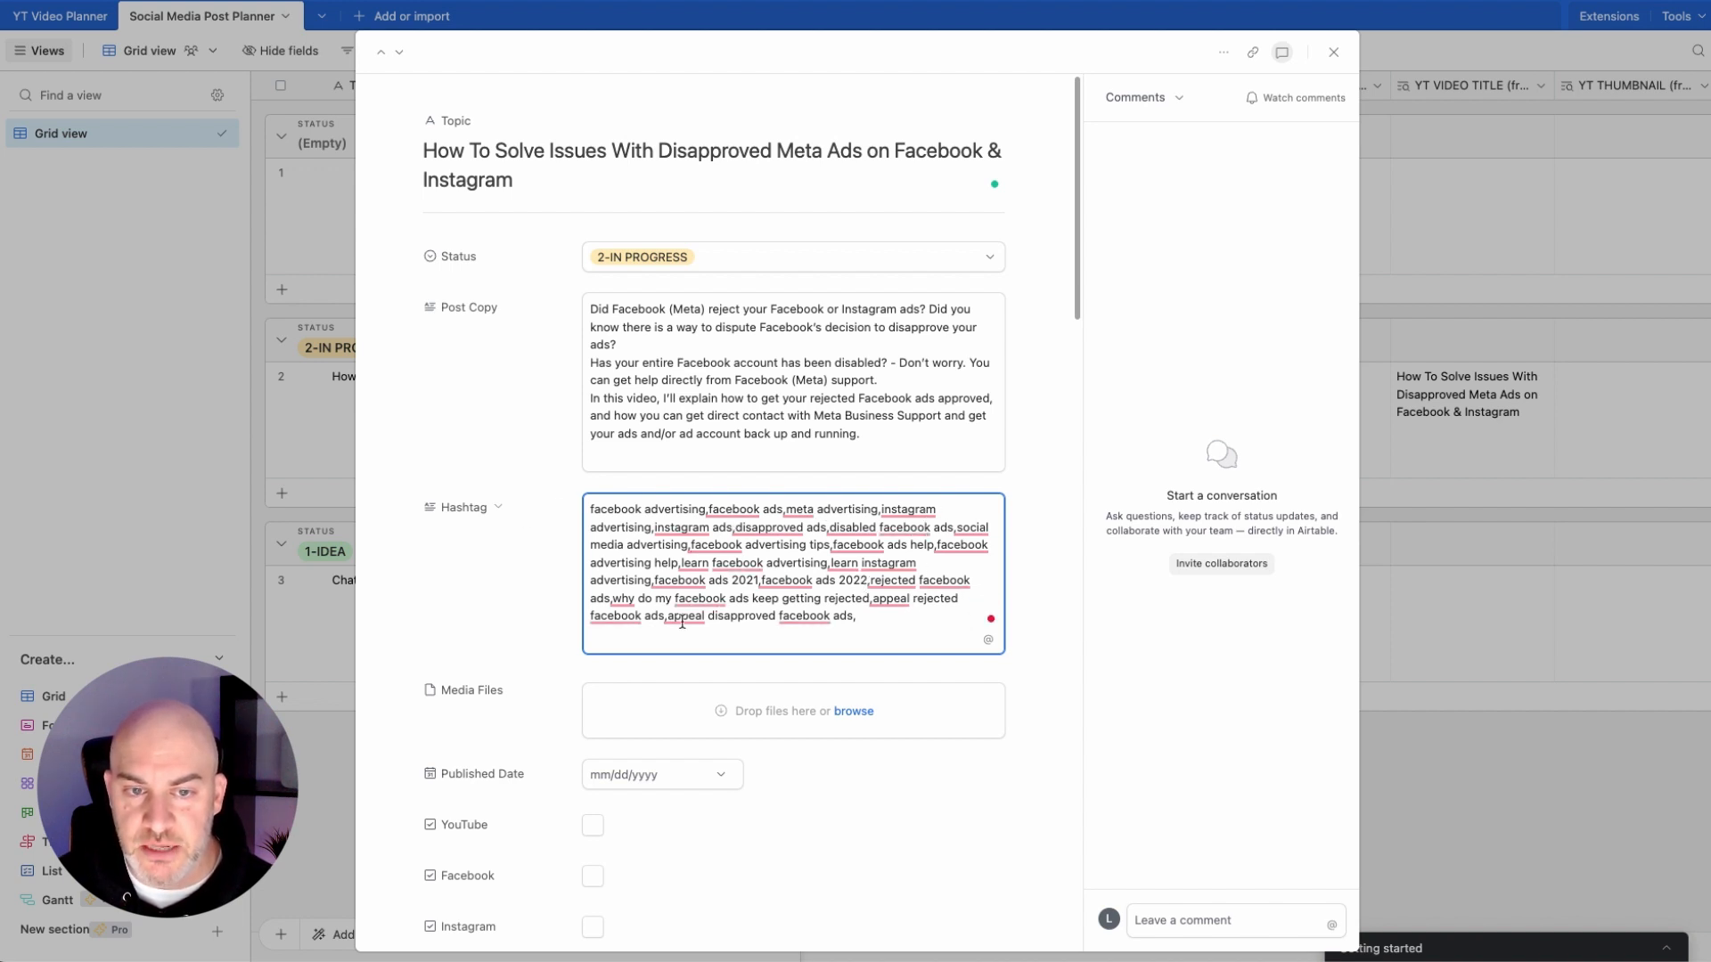
click(482, 643)
Step: Set the post's Published Date to 2/21/2023
scroll(487, 667, down, 2)
scroll(488, 667, down, 2)
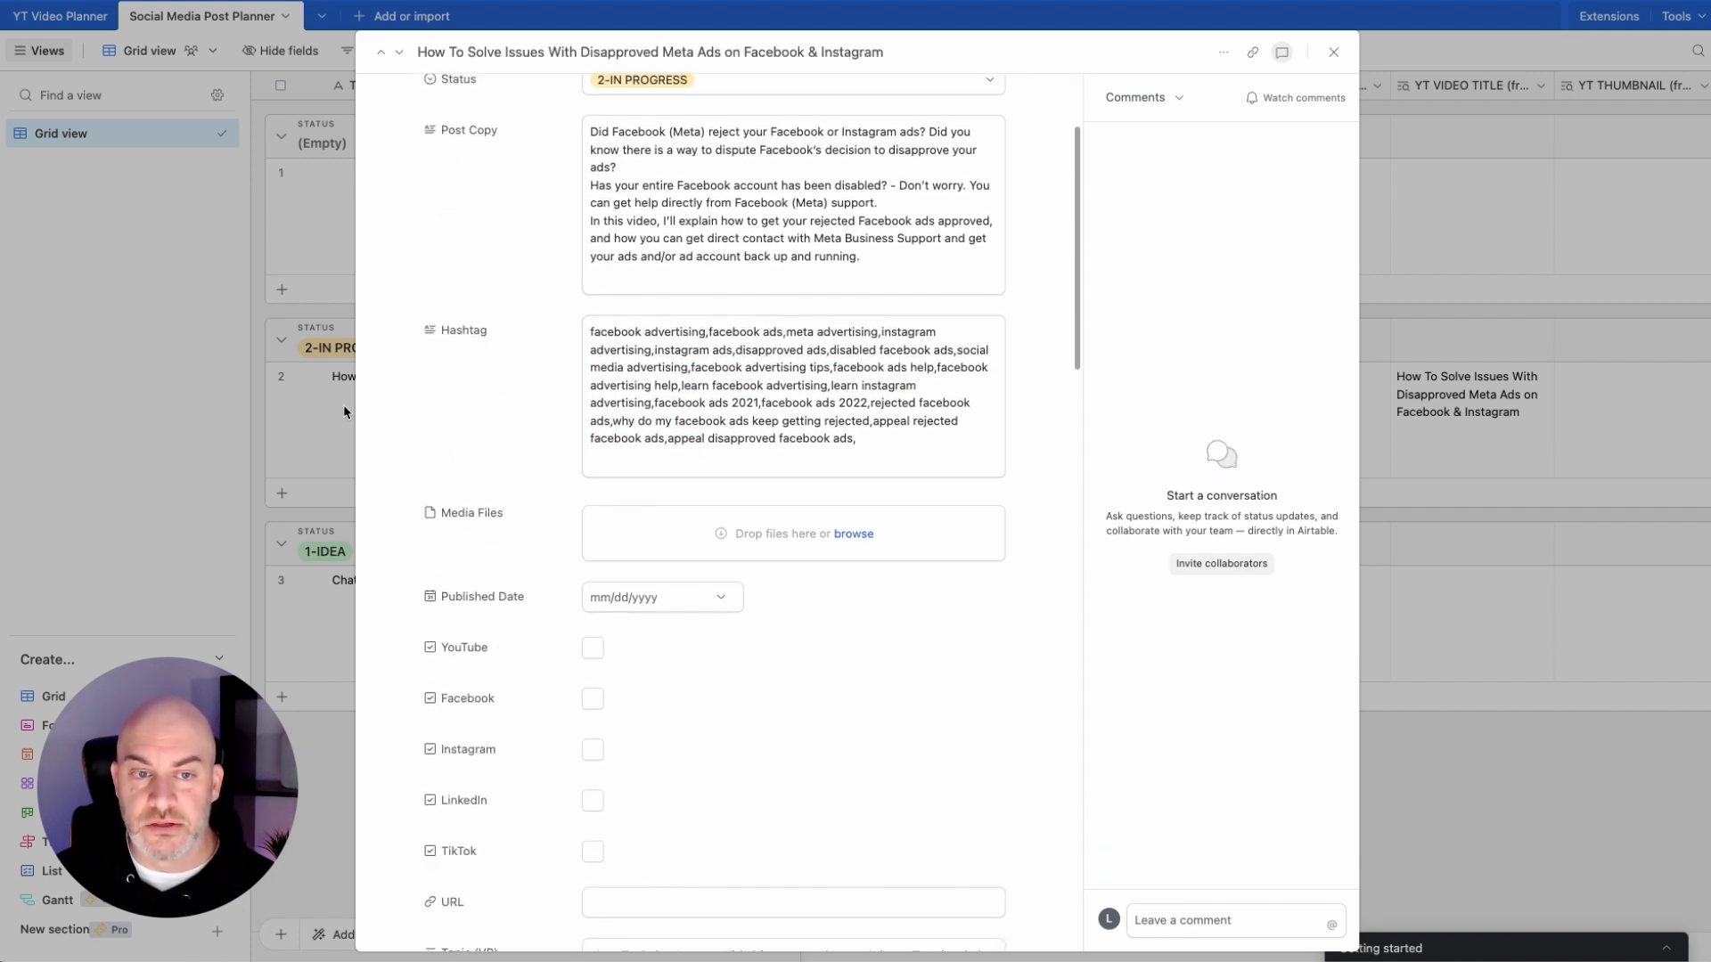
scroll(555, 481, down, 5)
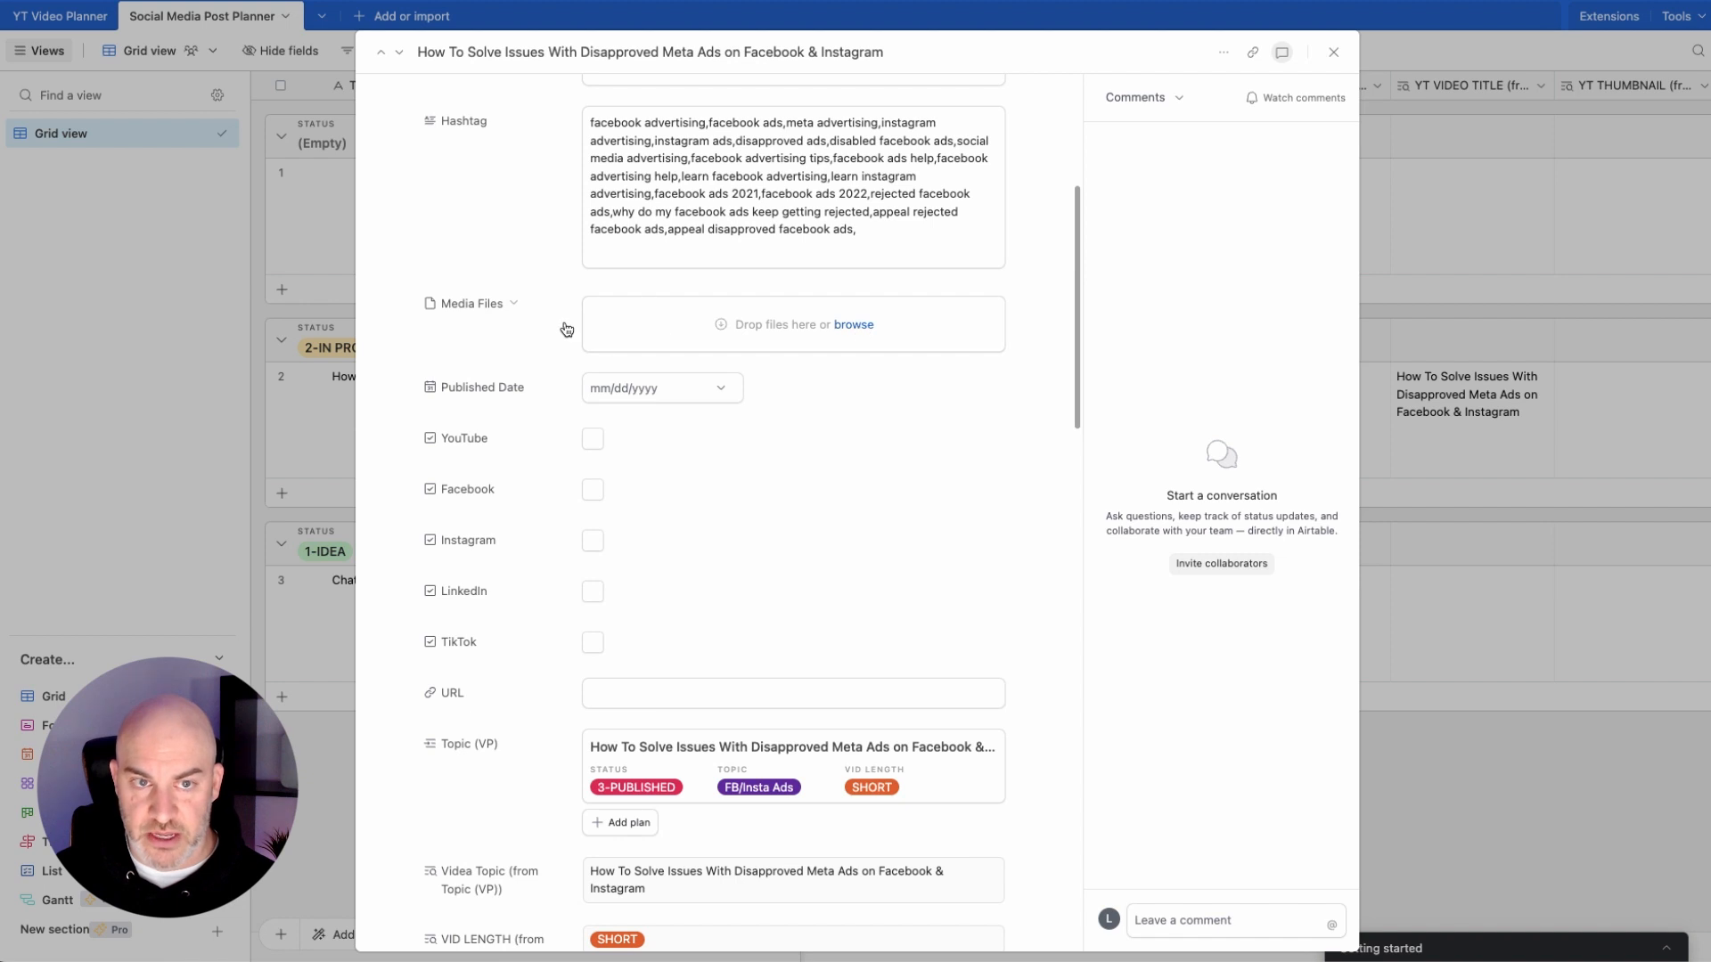
scroll(549, 298, up, 9)
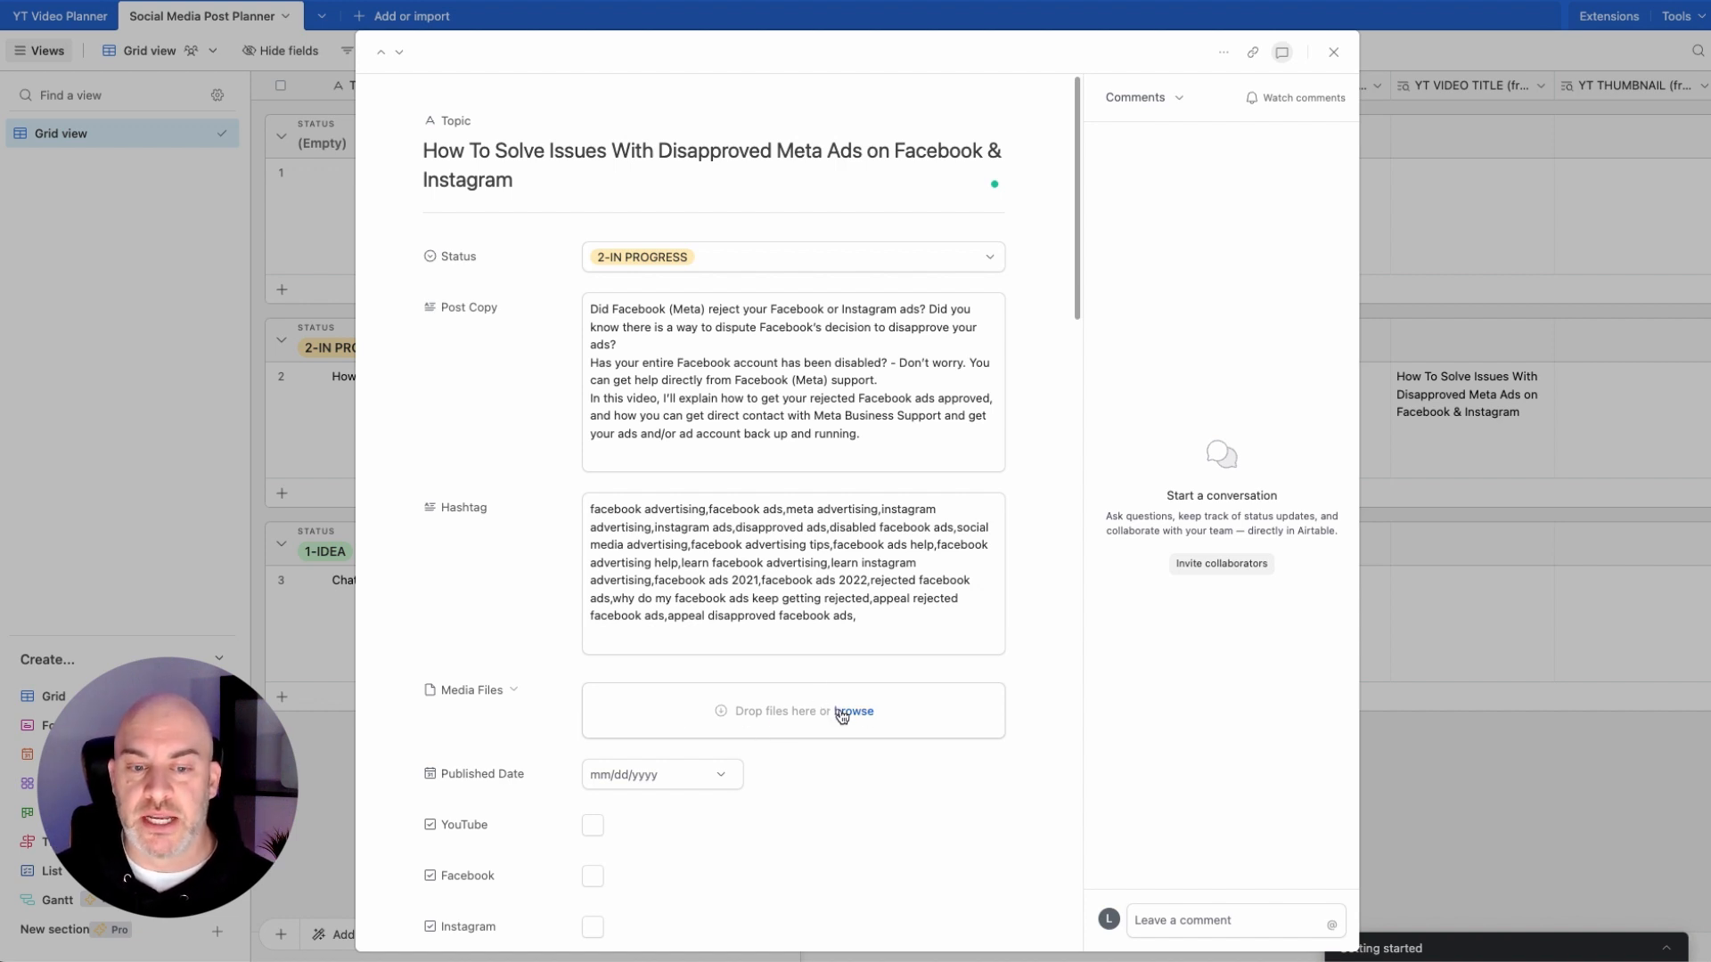
scroll(470, 717, down, 1)
scroll(470, 717, down, 9)
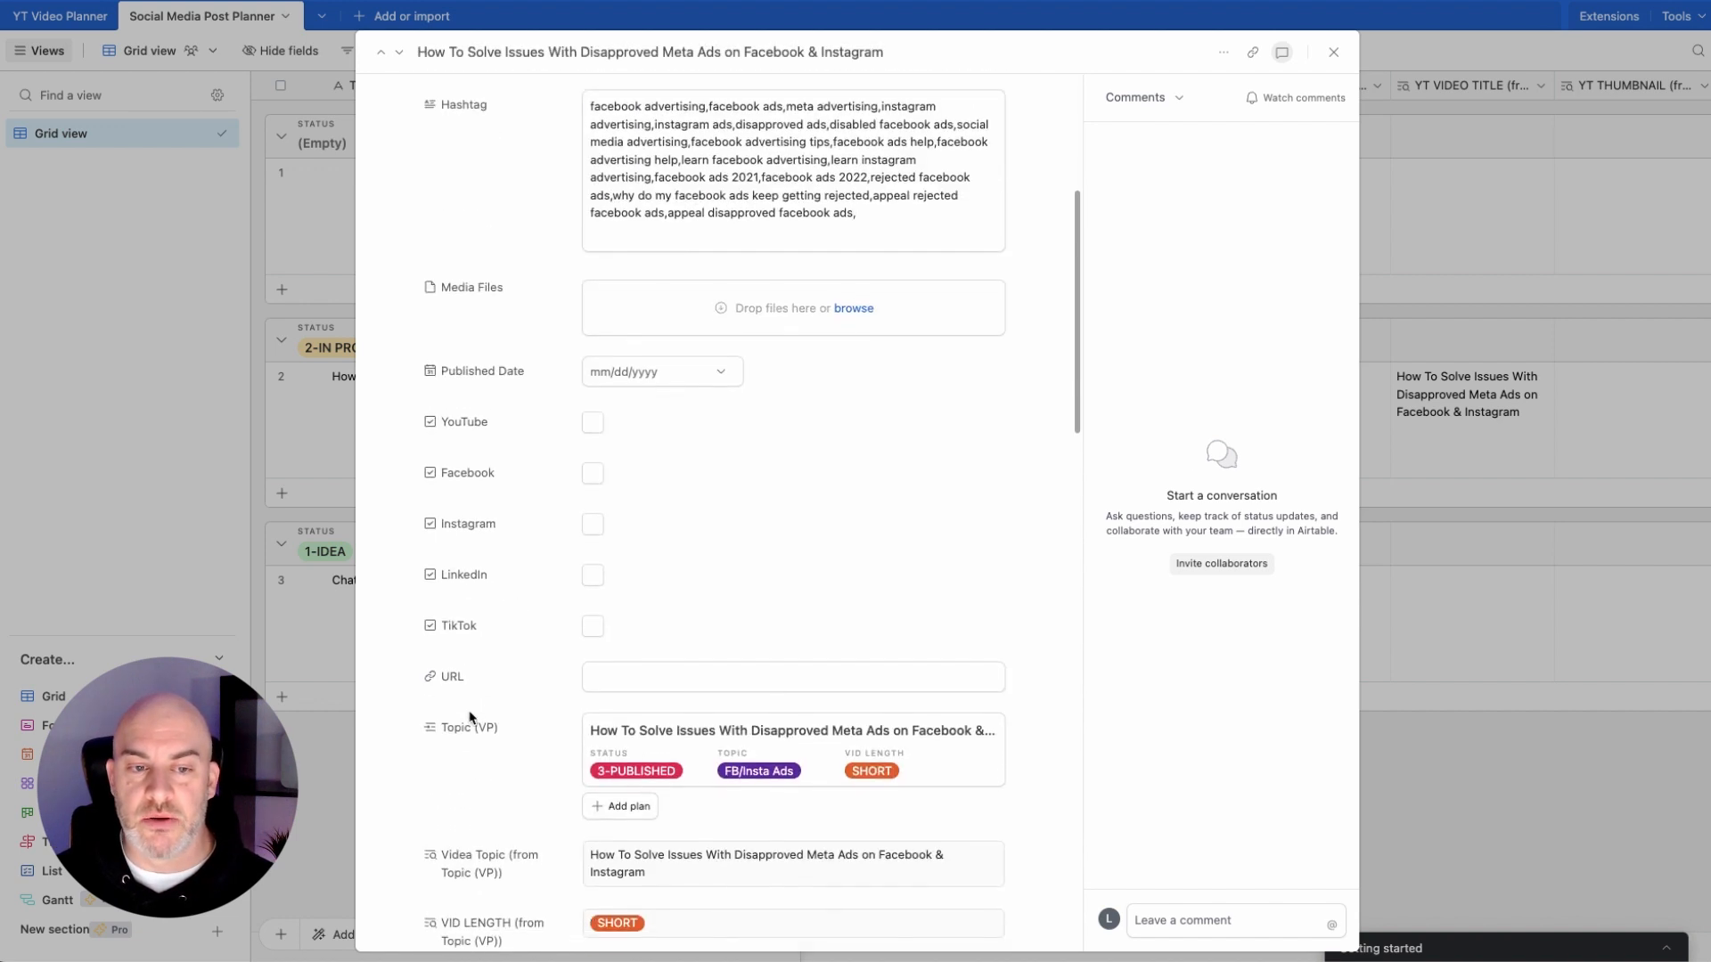
click(721, 370)
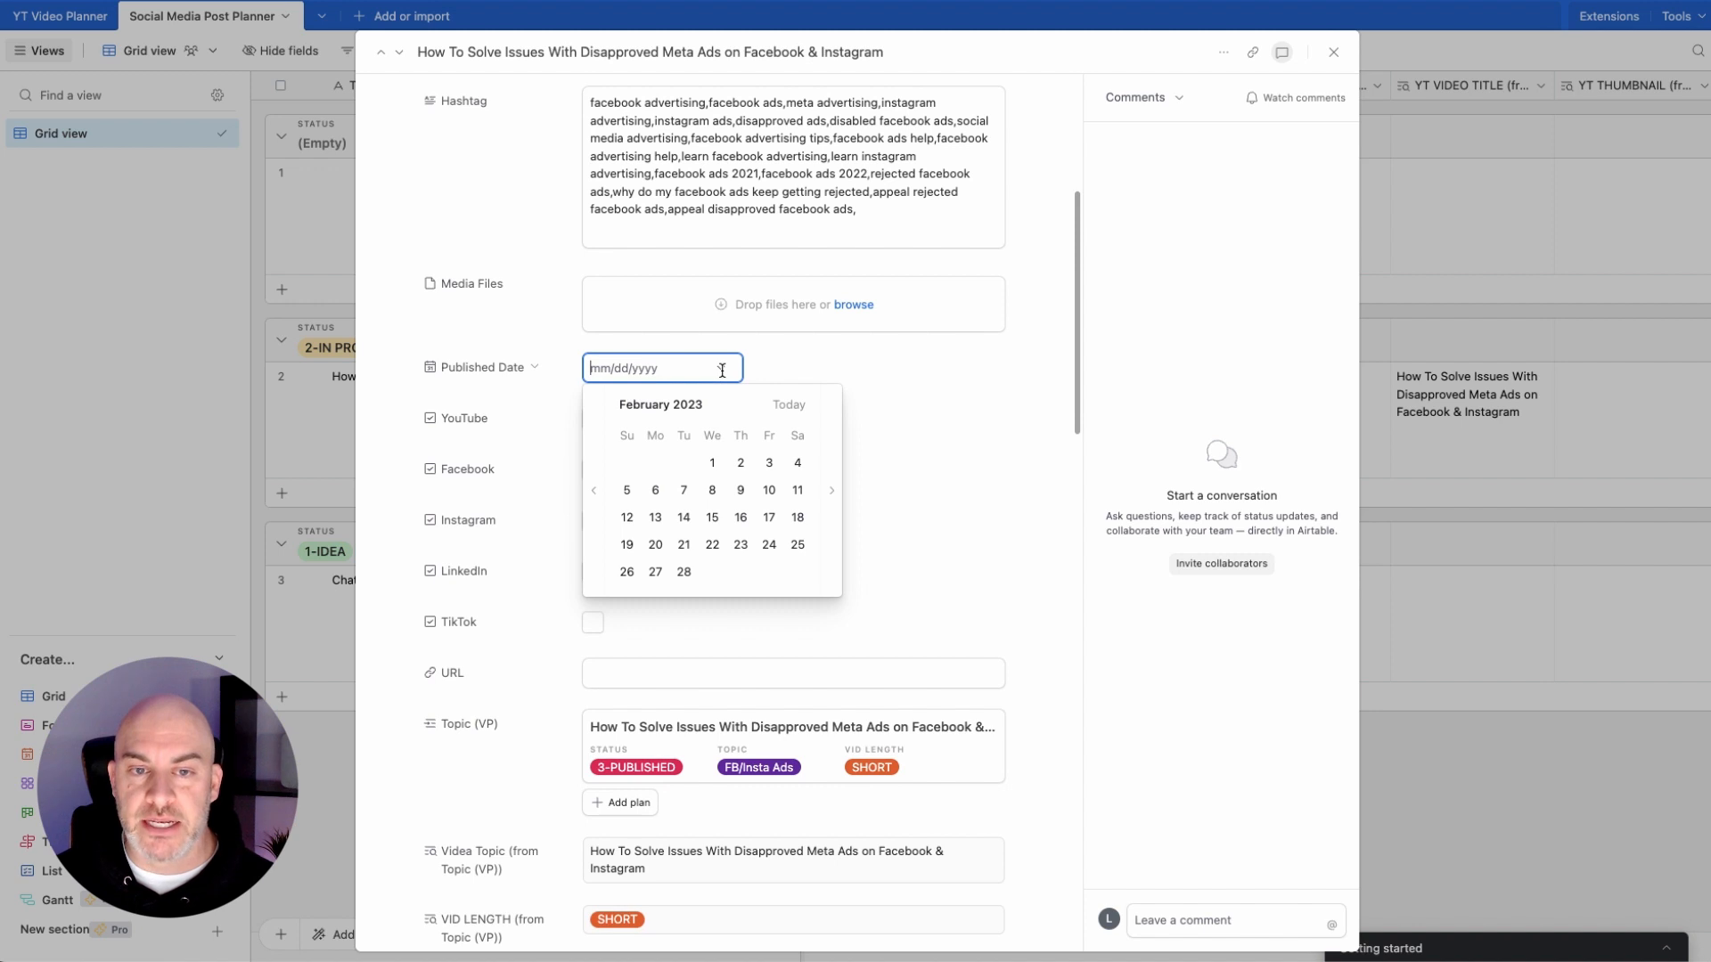
click(684, 545)
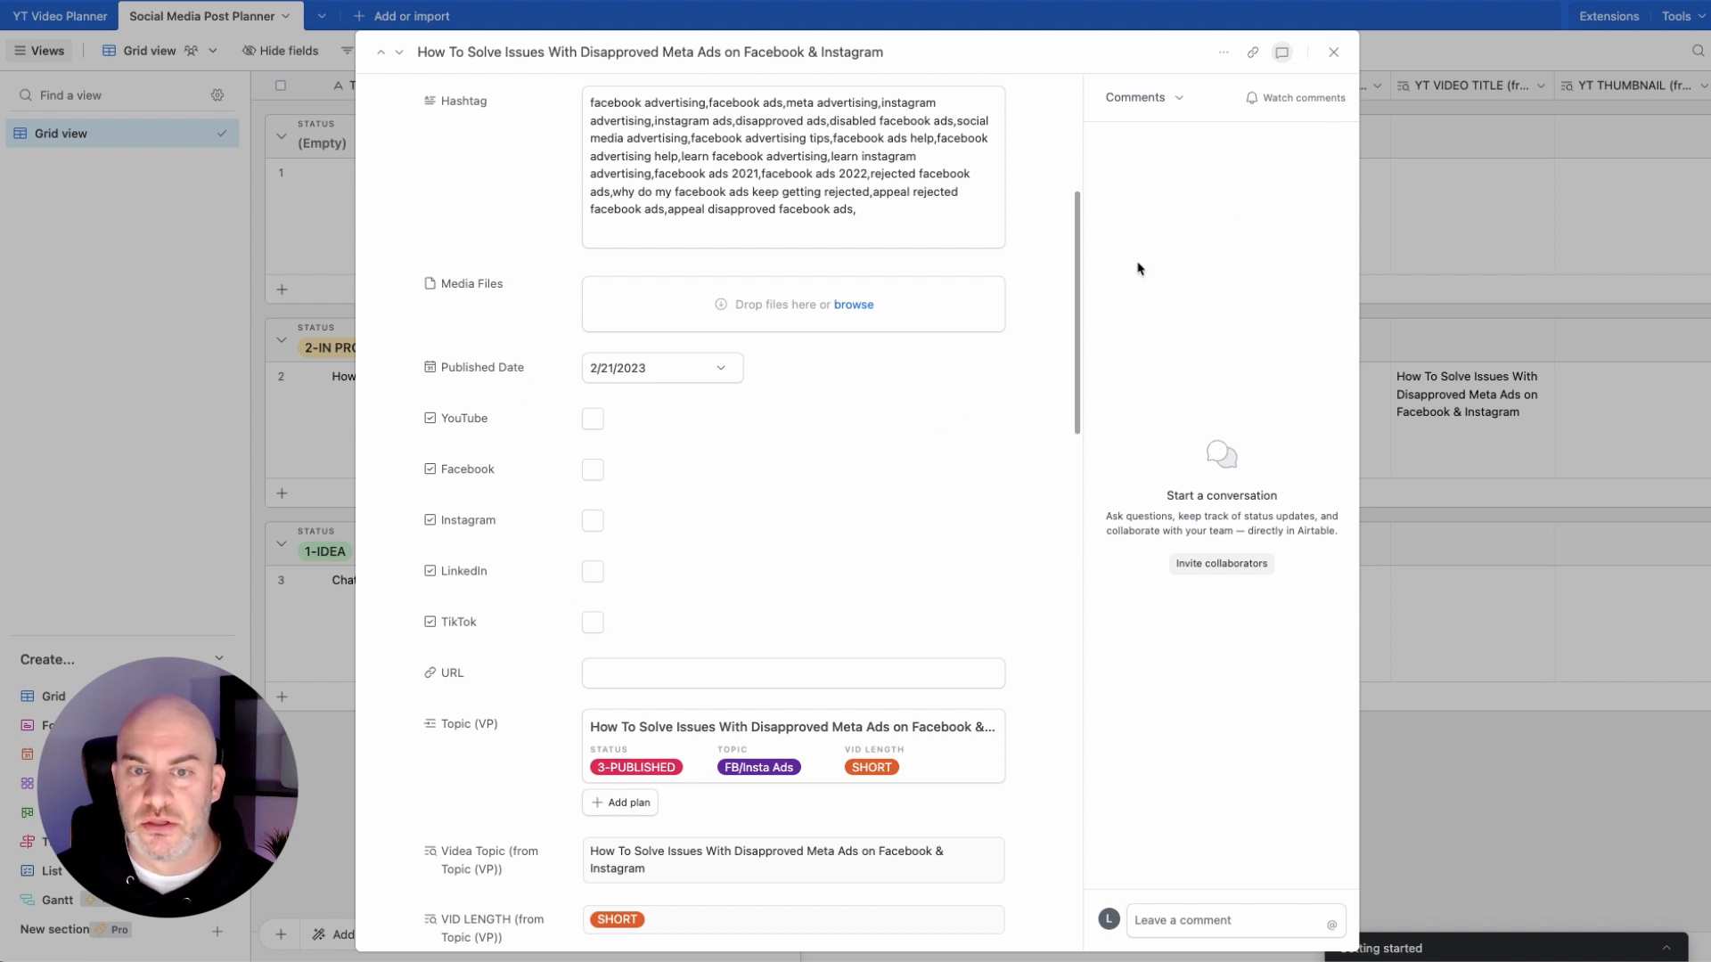
Step: Mark the post for Facebook, Instagram, LinkedIn and TikTok, and close the expanded record
scroll(991, 420, down, 4)
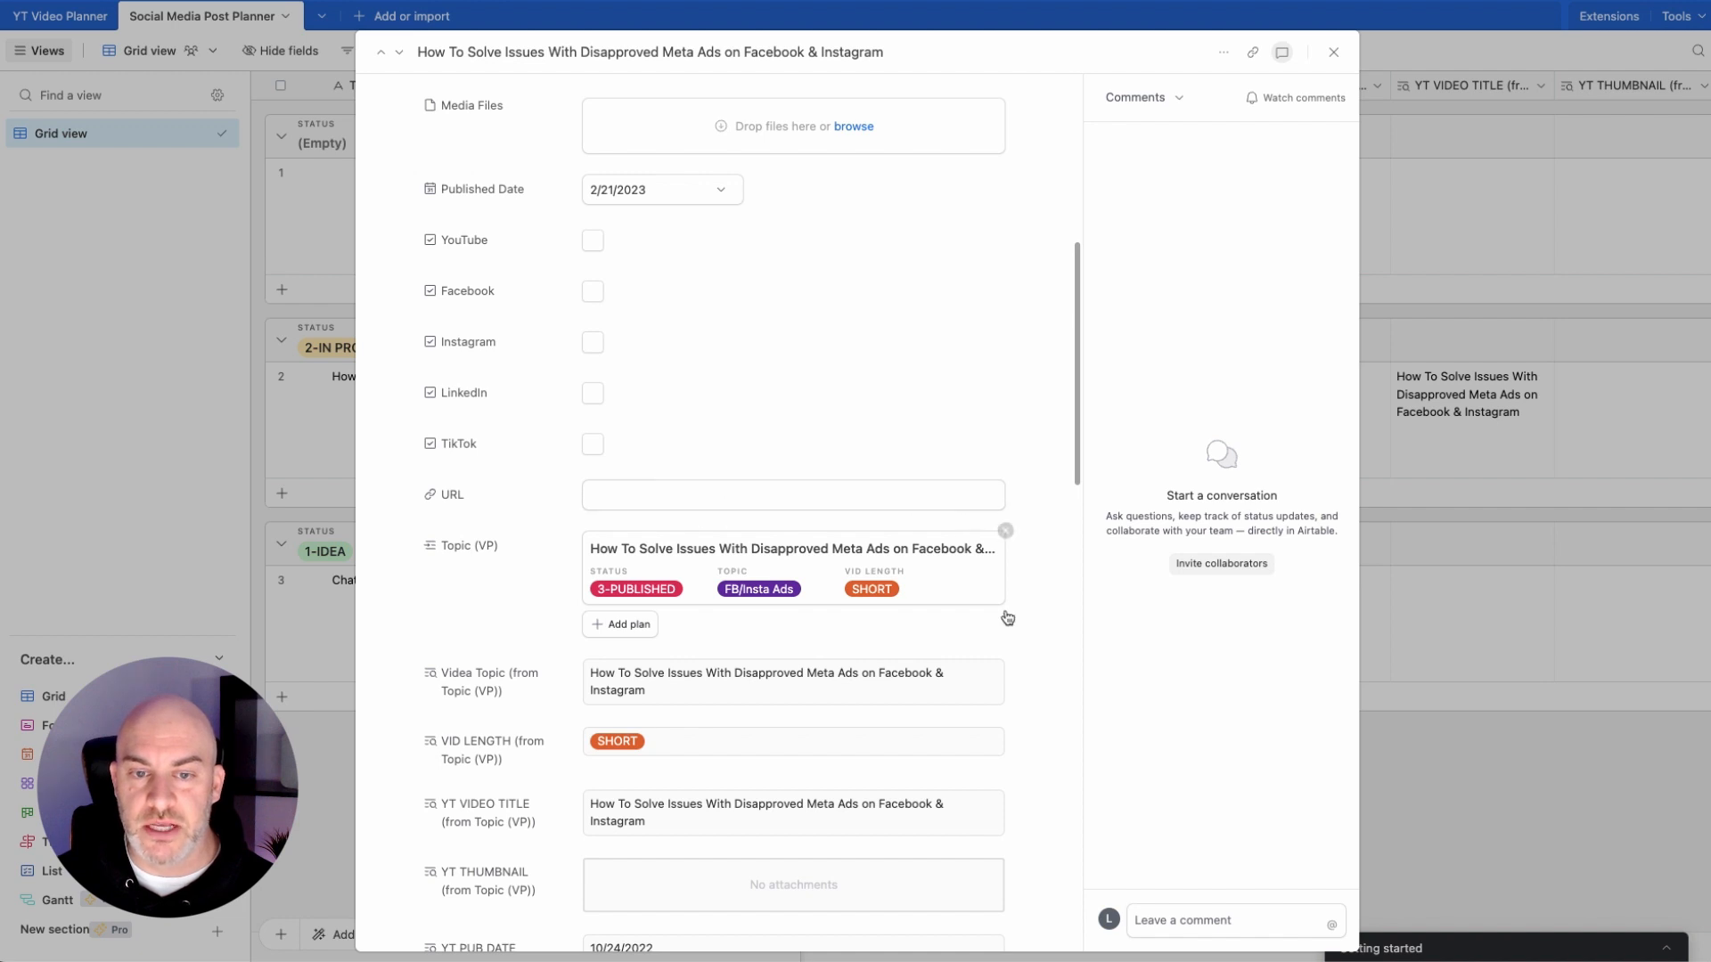
scroll(896, 237, up, 5)
scroll(895, 237, down, 7)
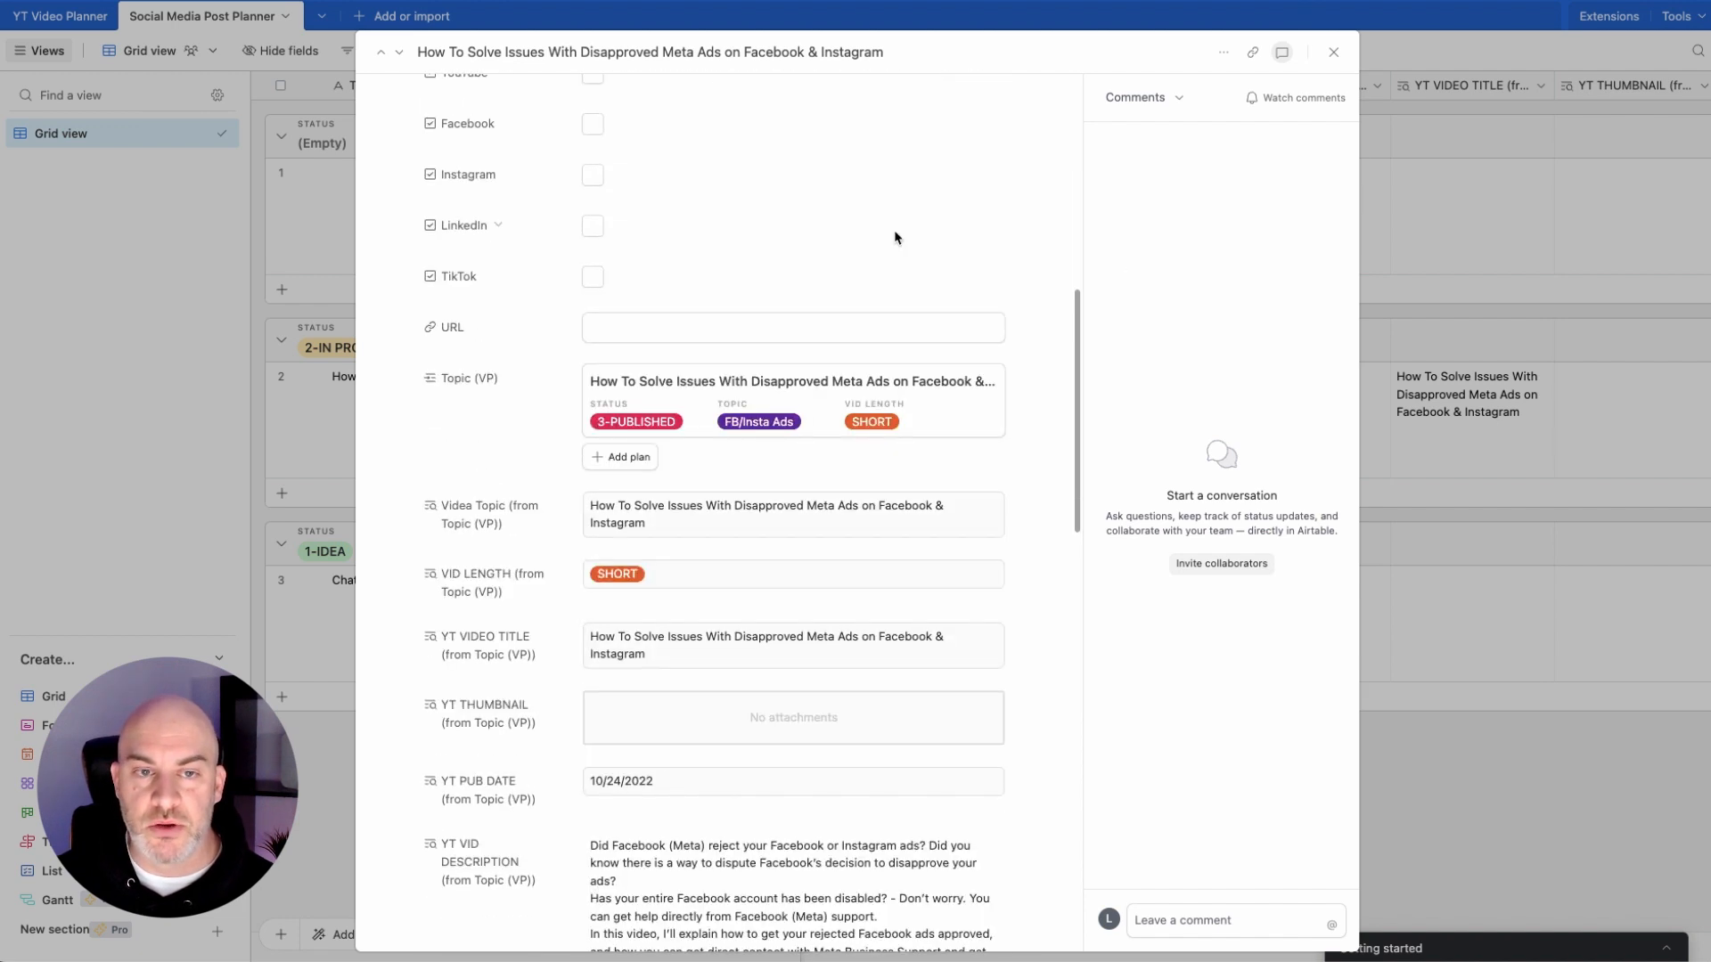
scroll(895, 237, up, 3)
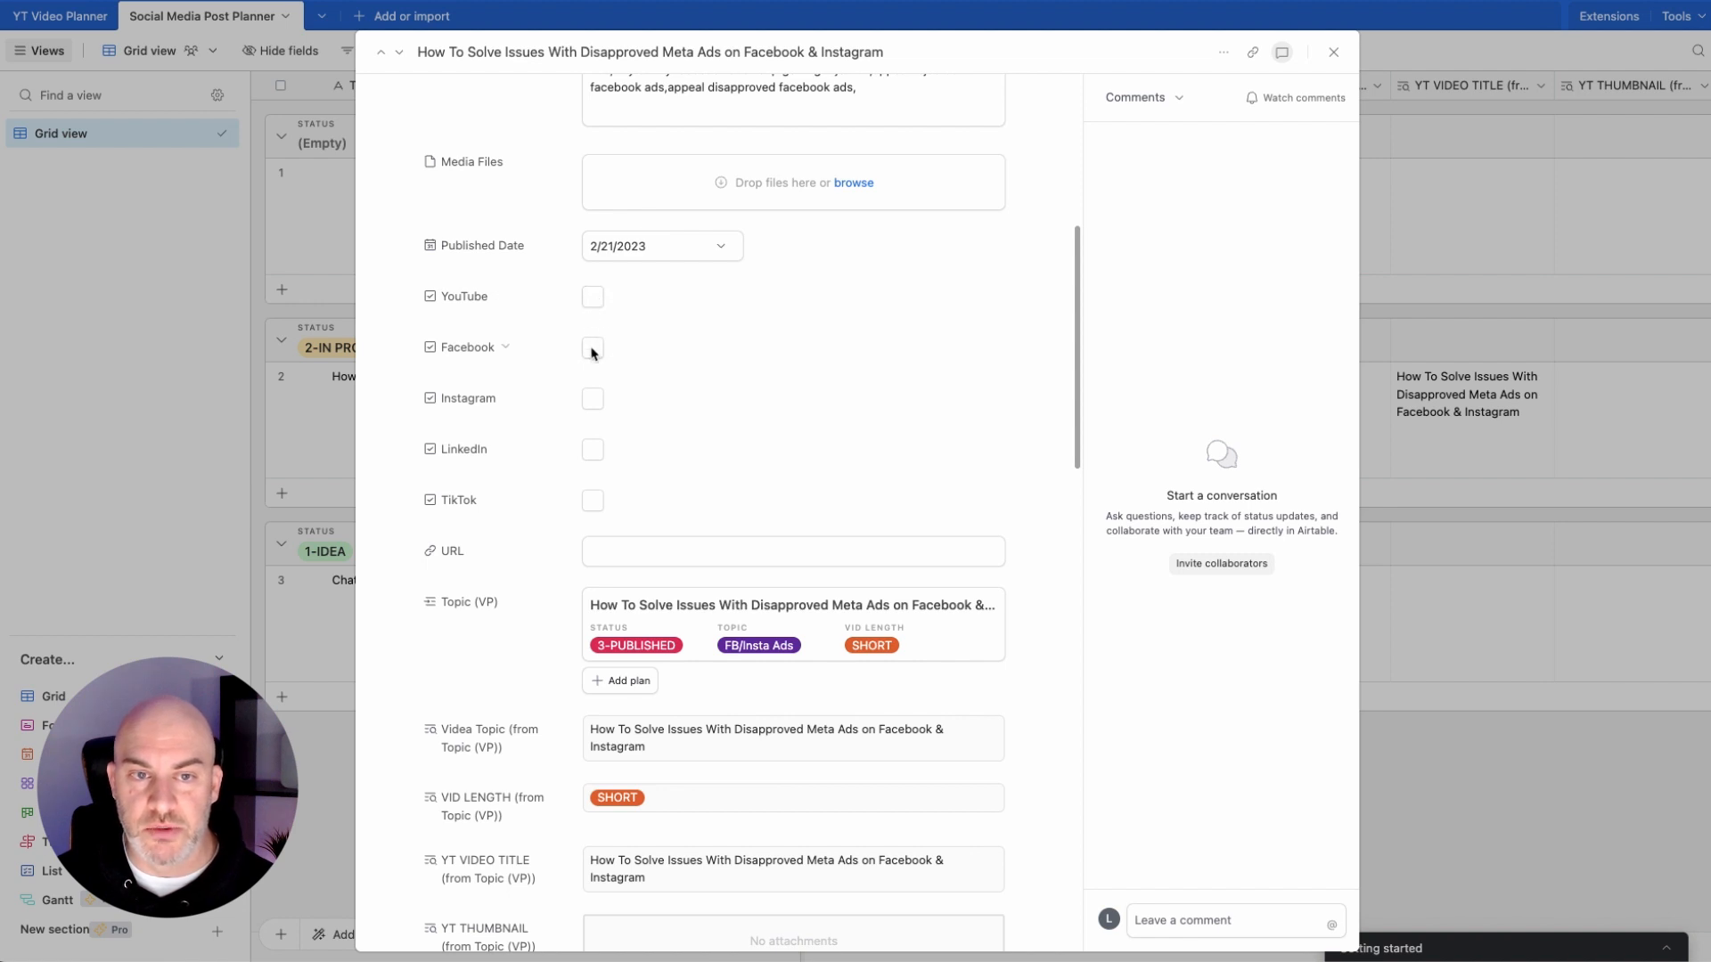
click(594, 400)
click(593, 451)
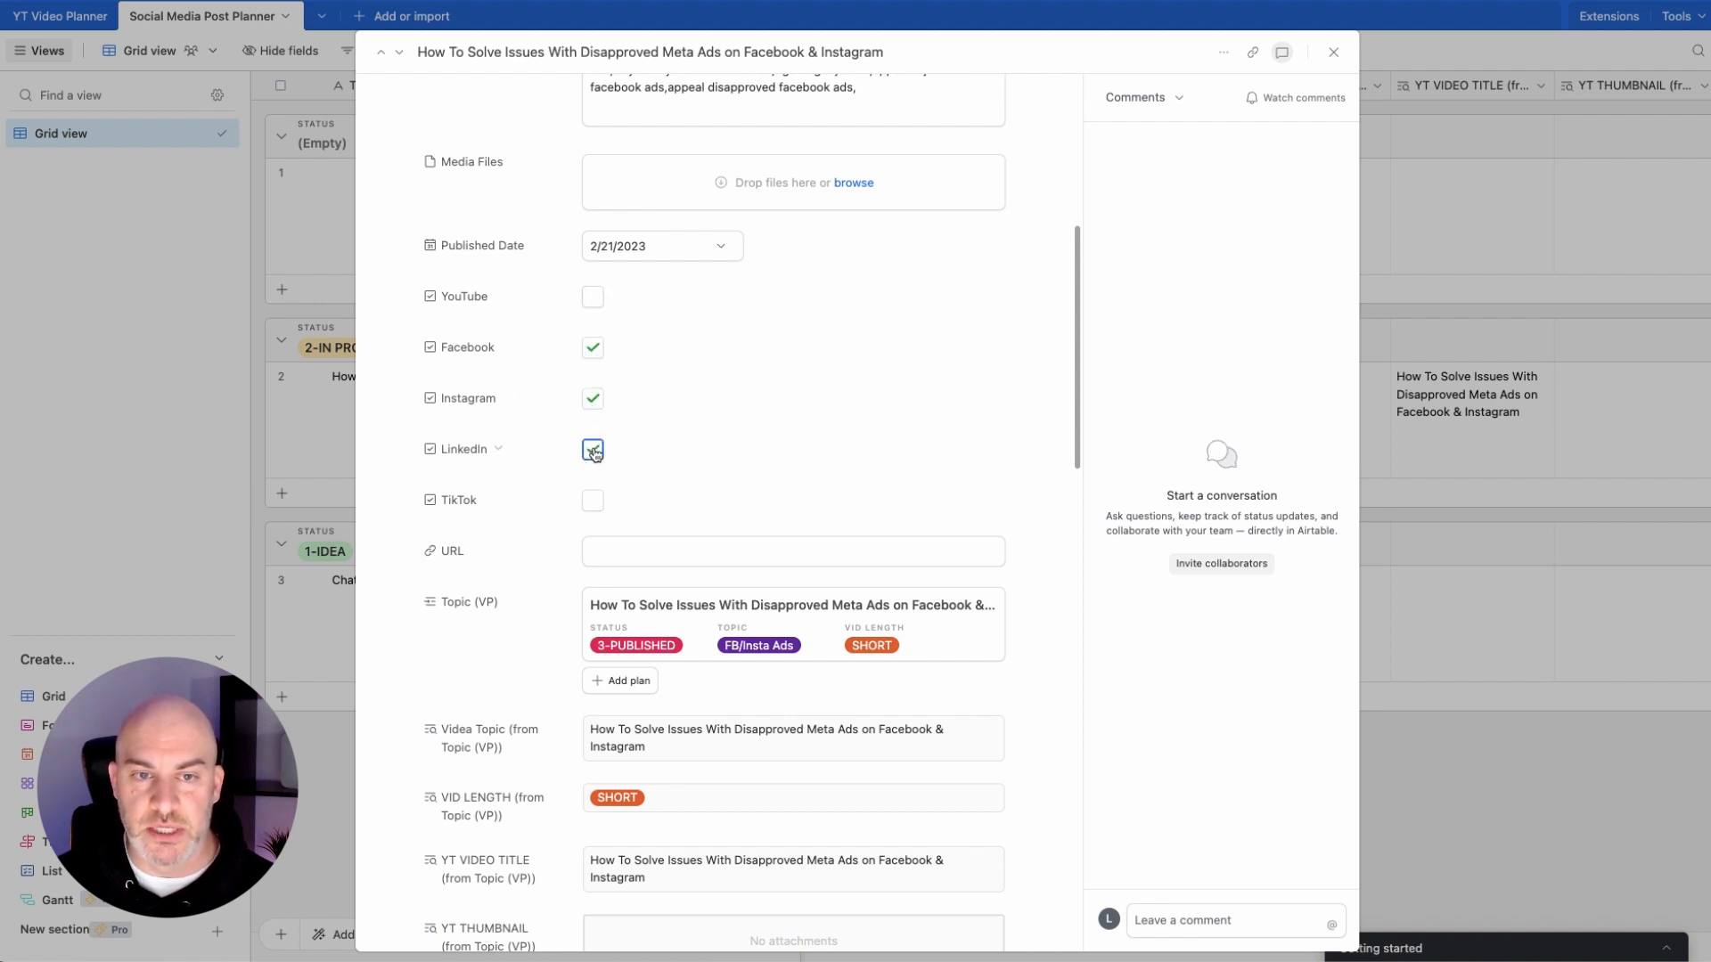
click(591, 504)
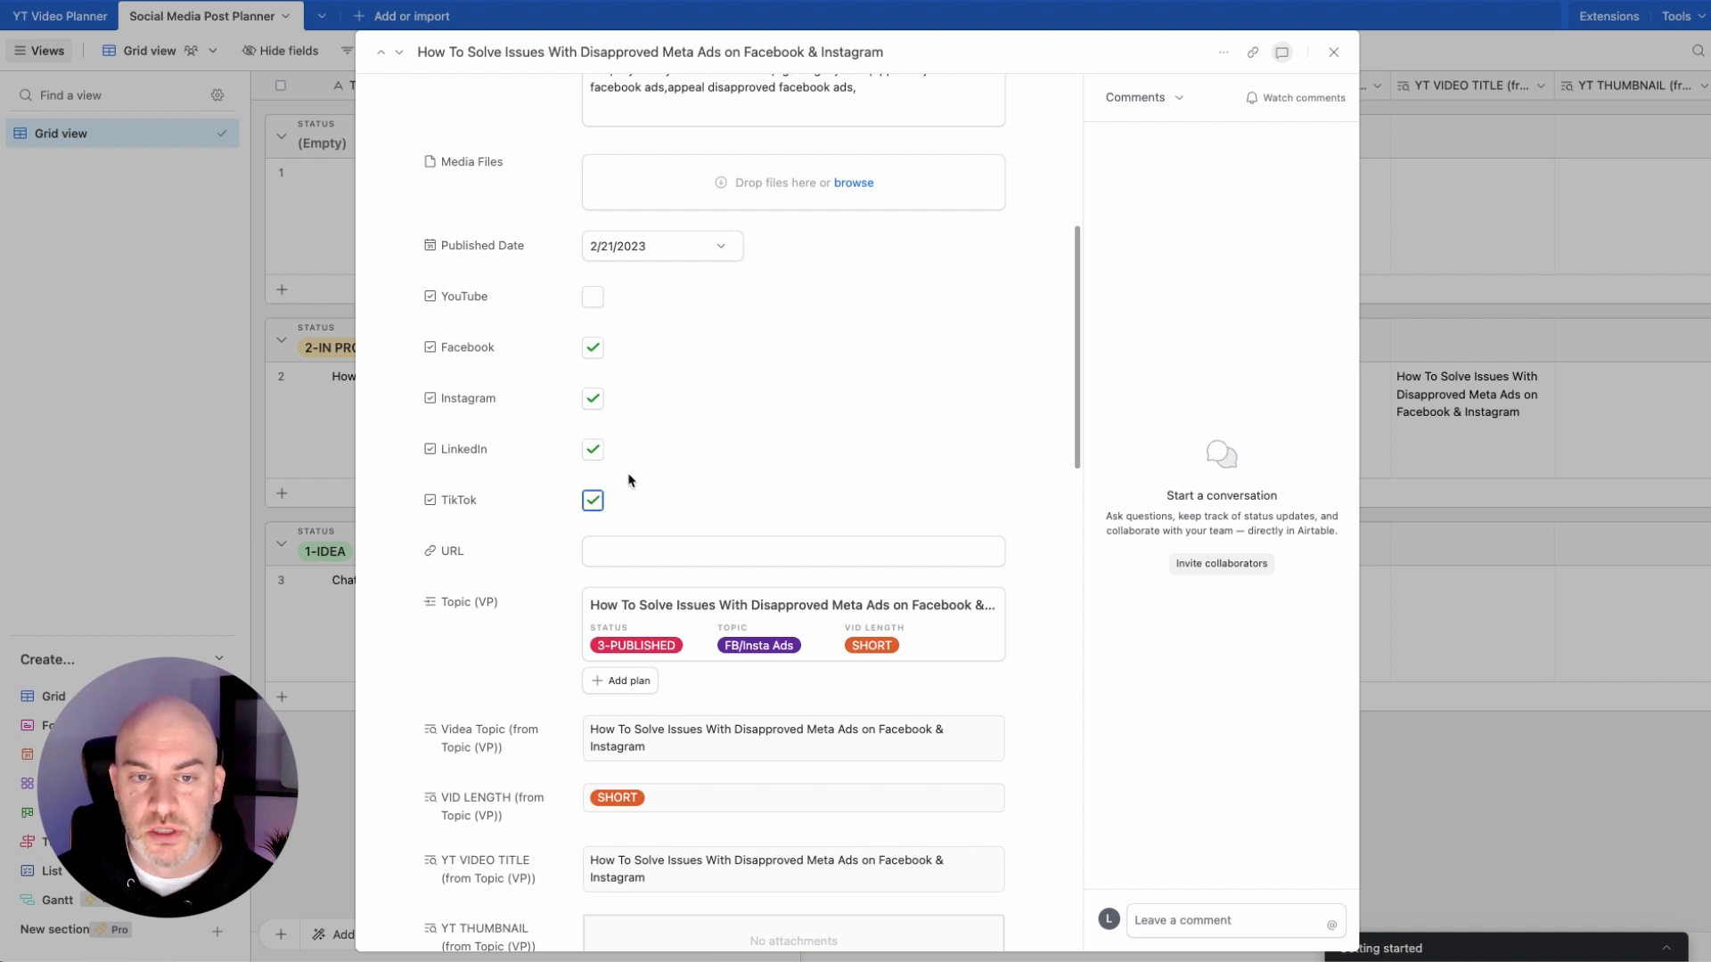
click(1334, 52)
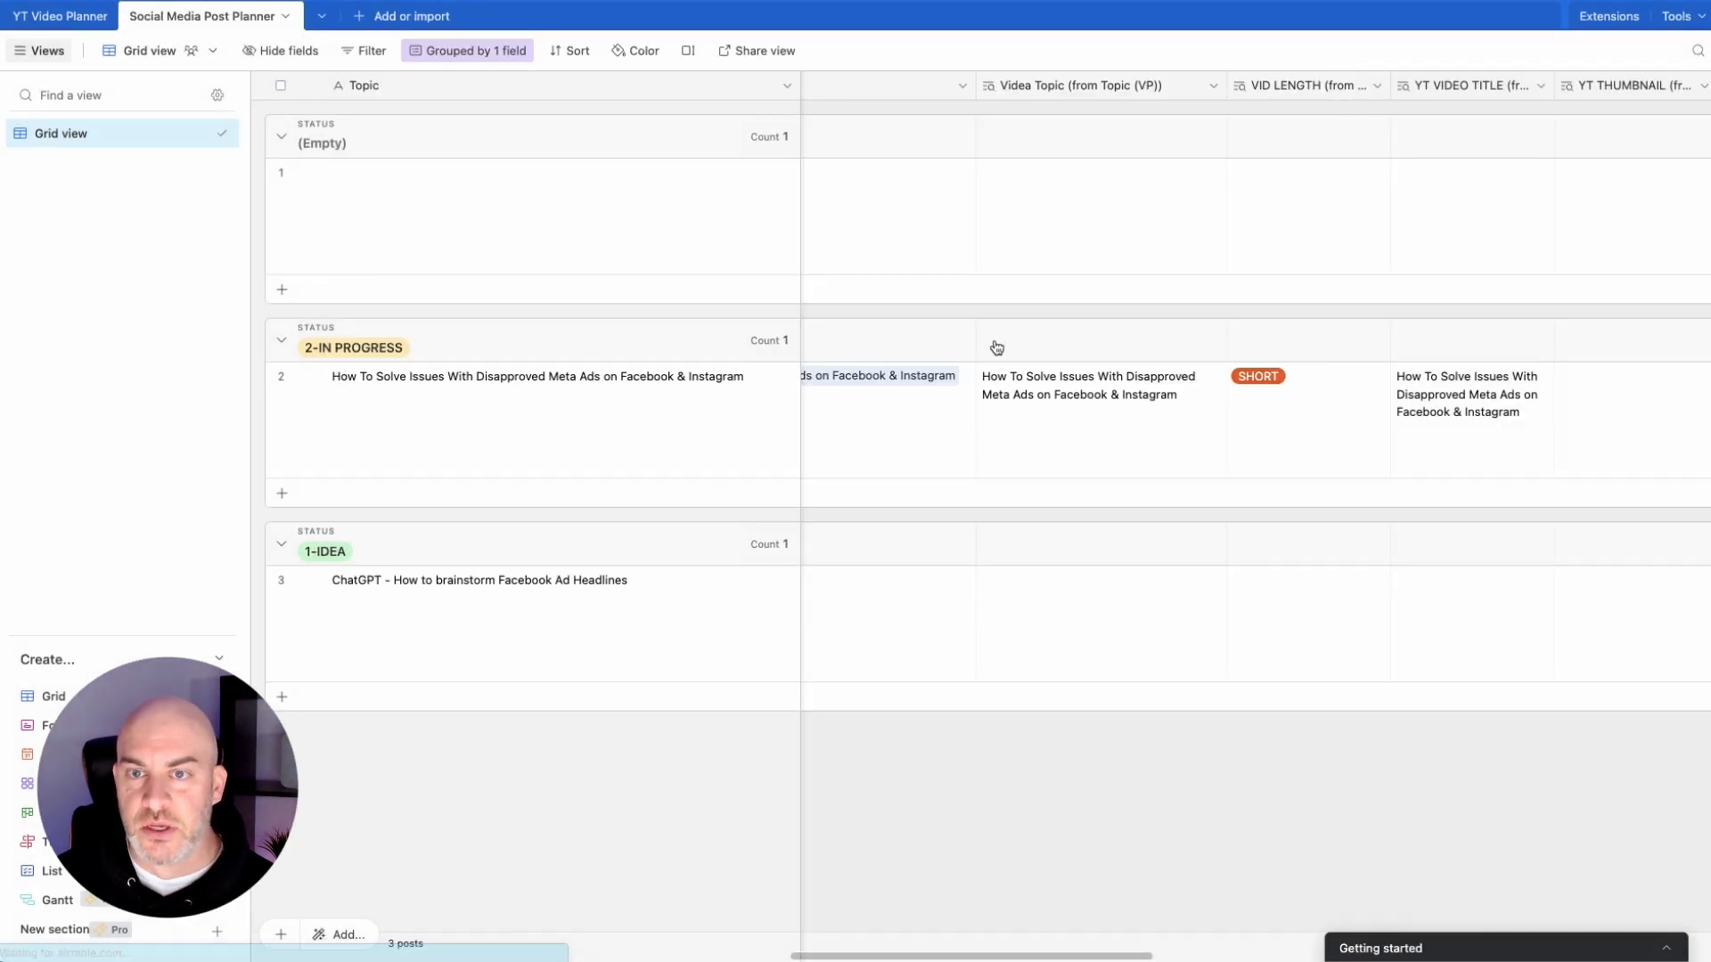
Step: Narrow the Topic column slightly and hide the views sidebar to give the grid more room
scroll(935, 348, left, 1)
scroll(920, 348, left, 10)
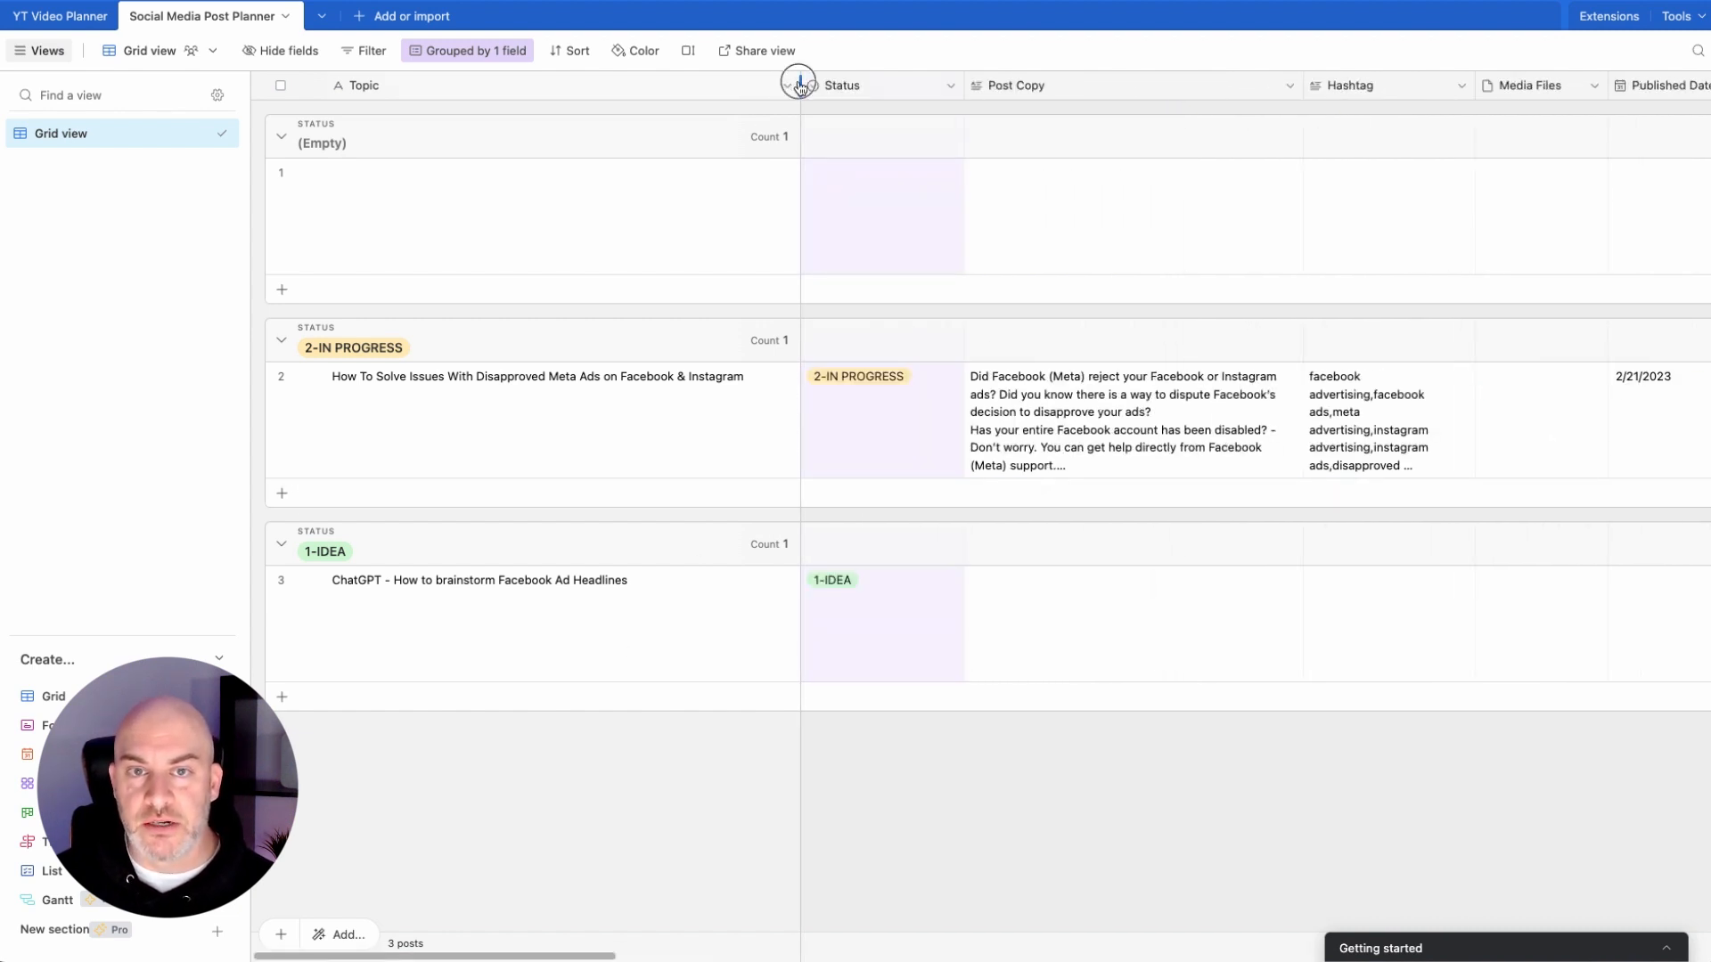
drag(800, 84, 777, 84)
click(59, 55)
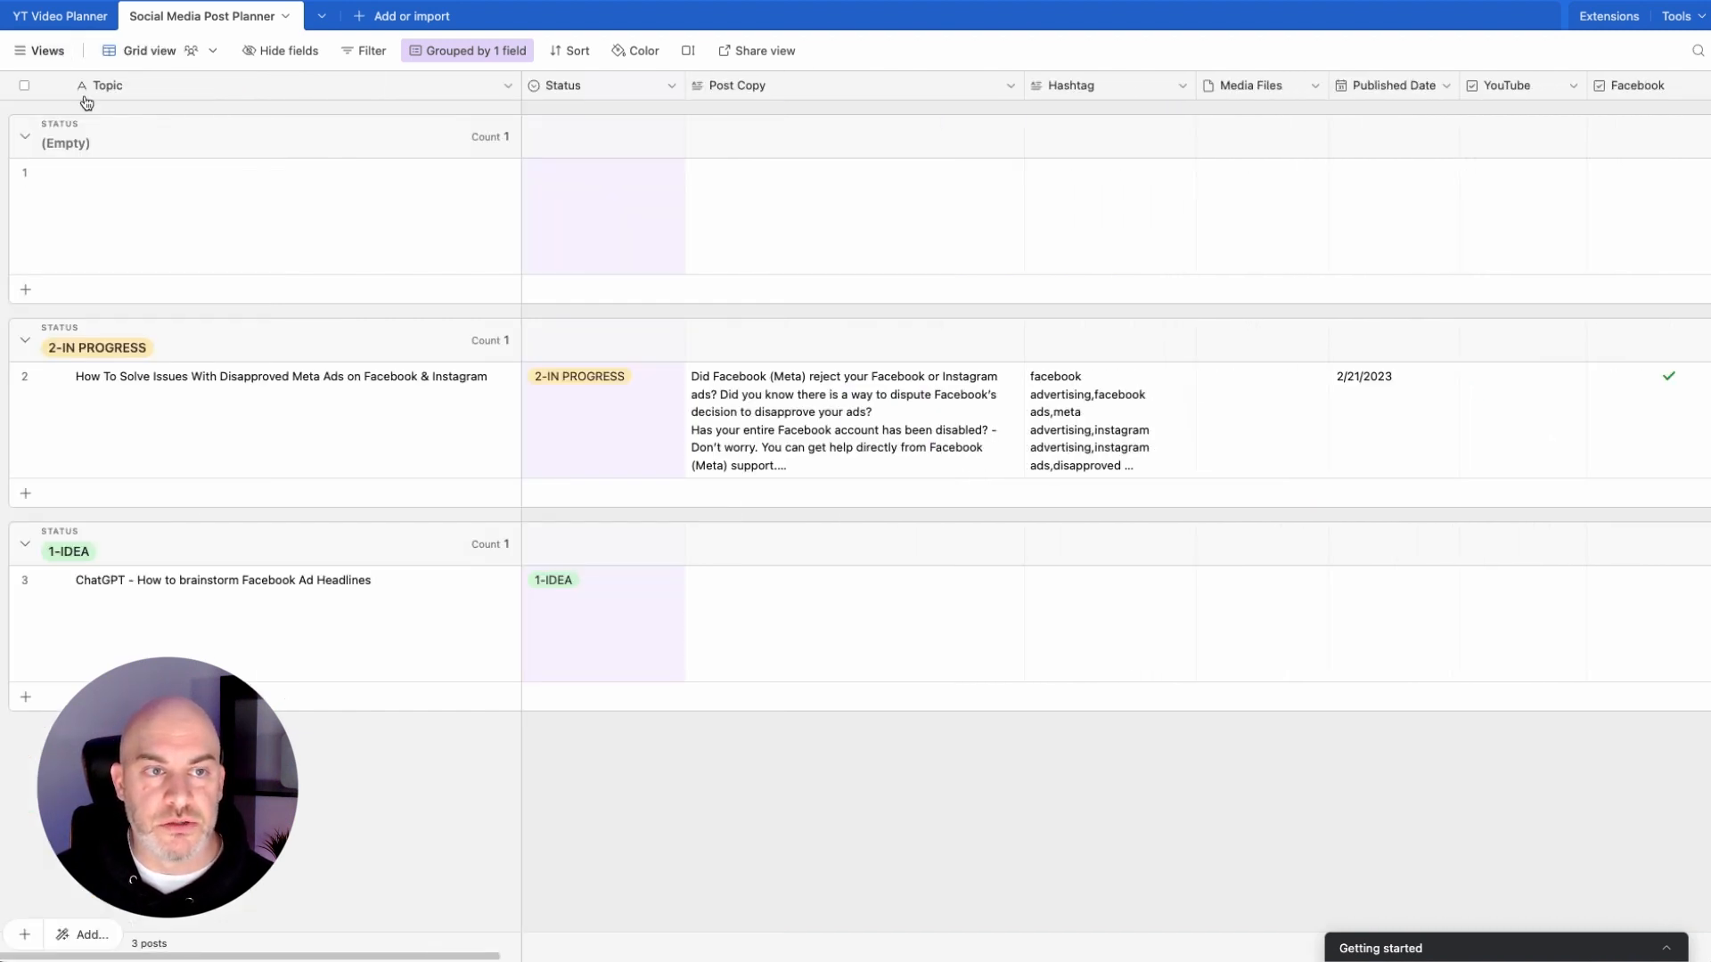
scroll(894, 691, right, 15)
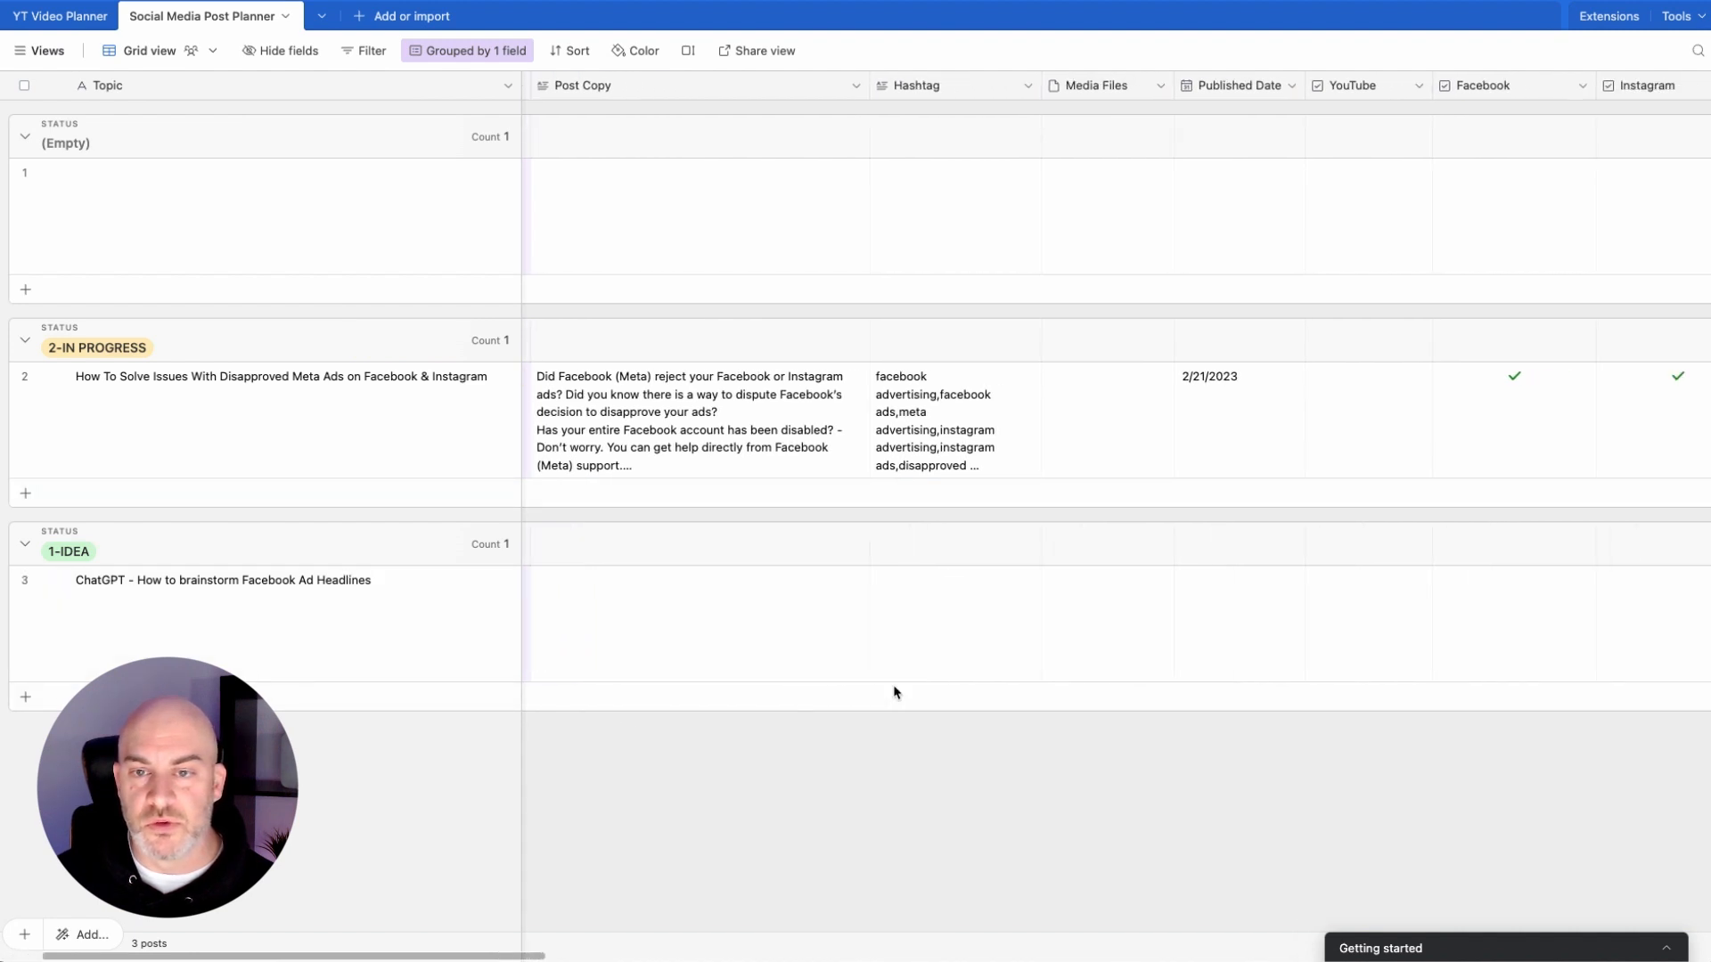
scroll(894, 692, right, 10)
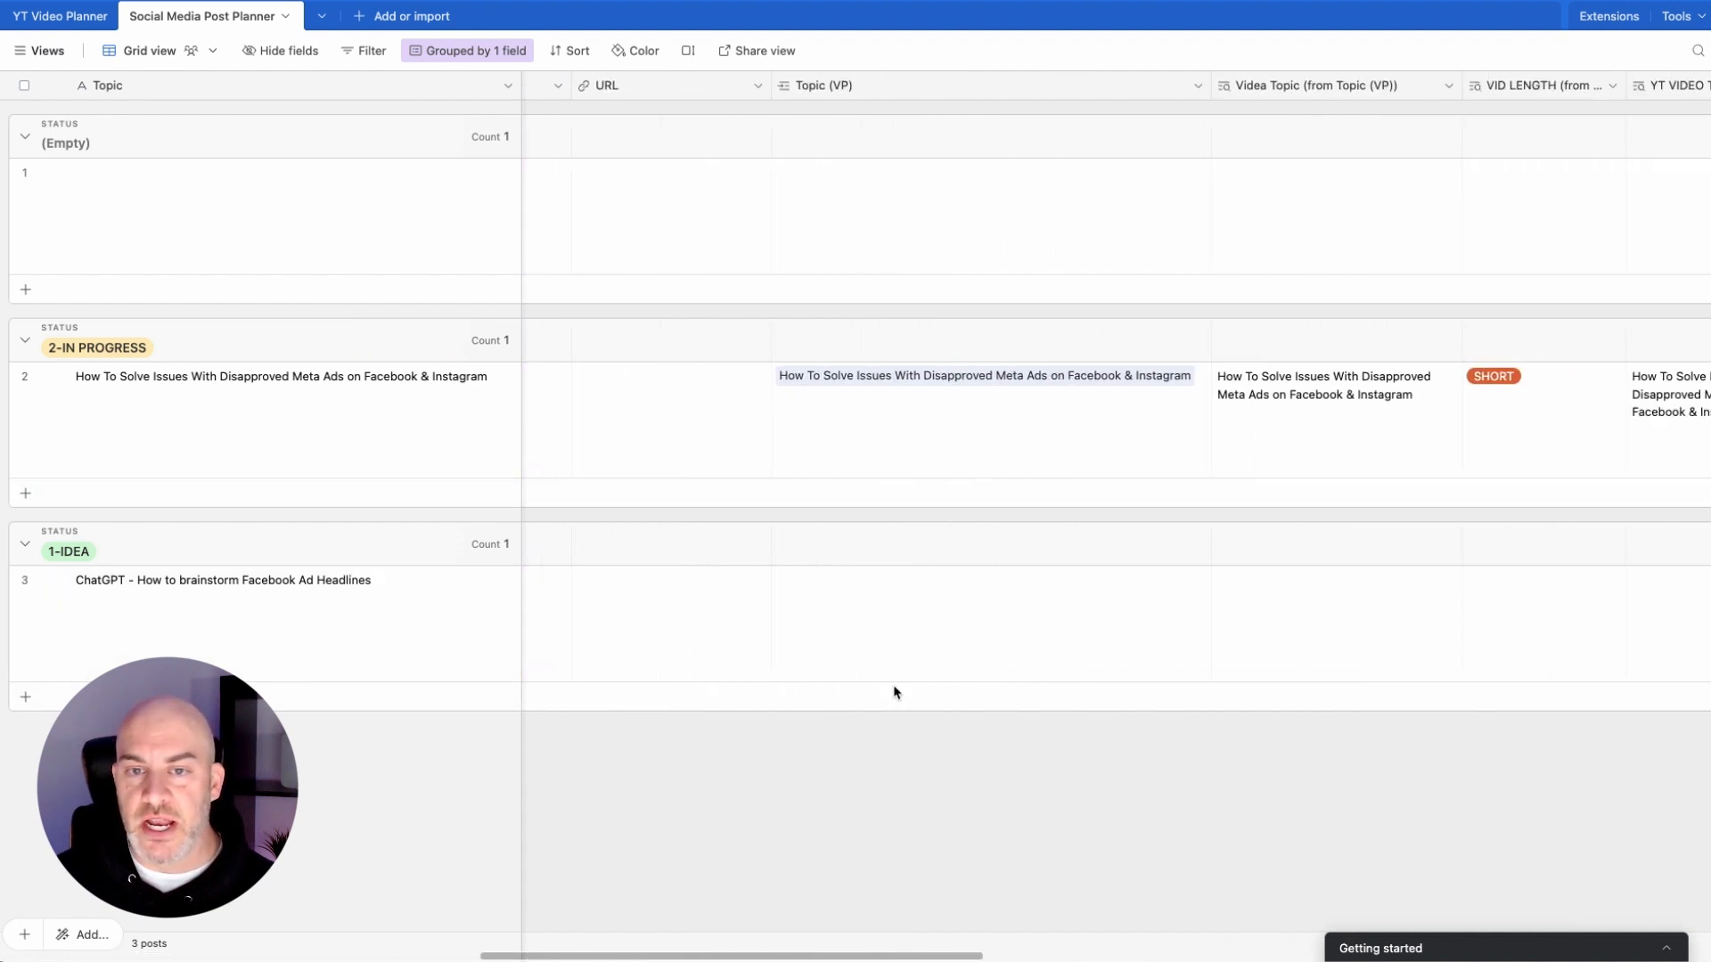
scroll(895, 691, left, 20)
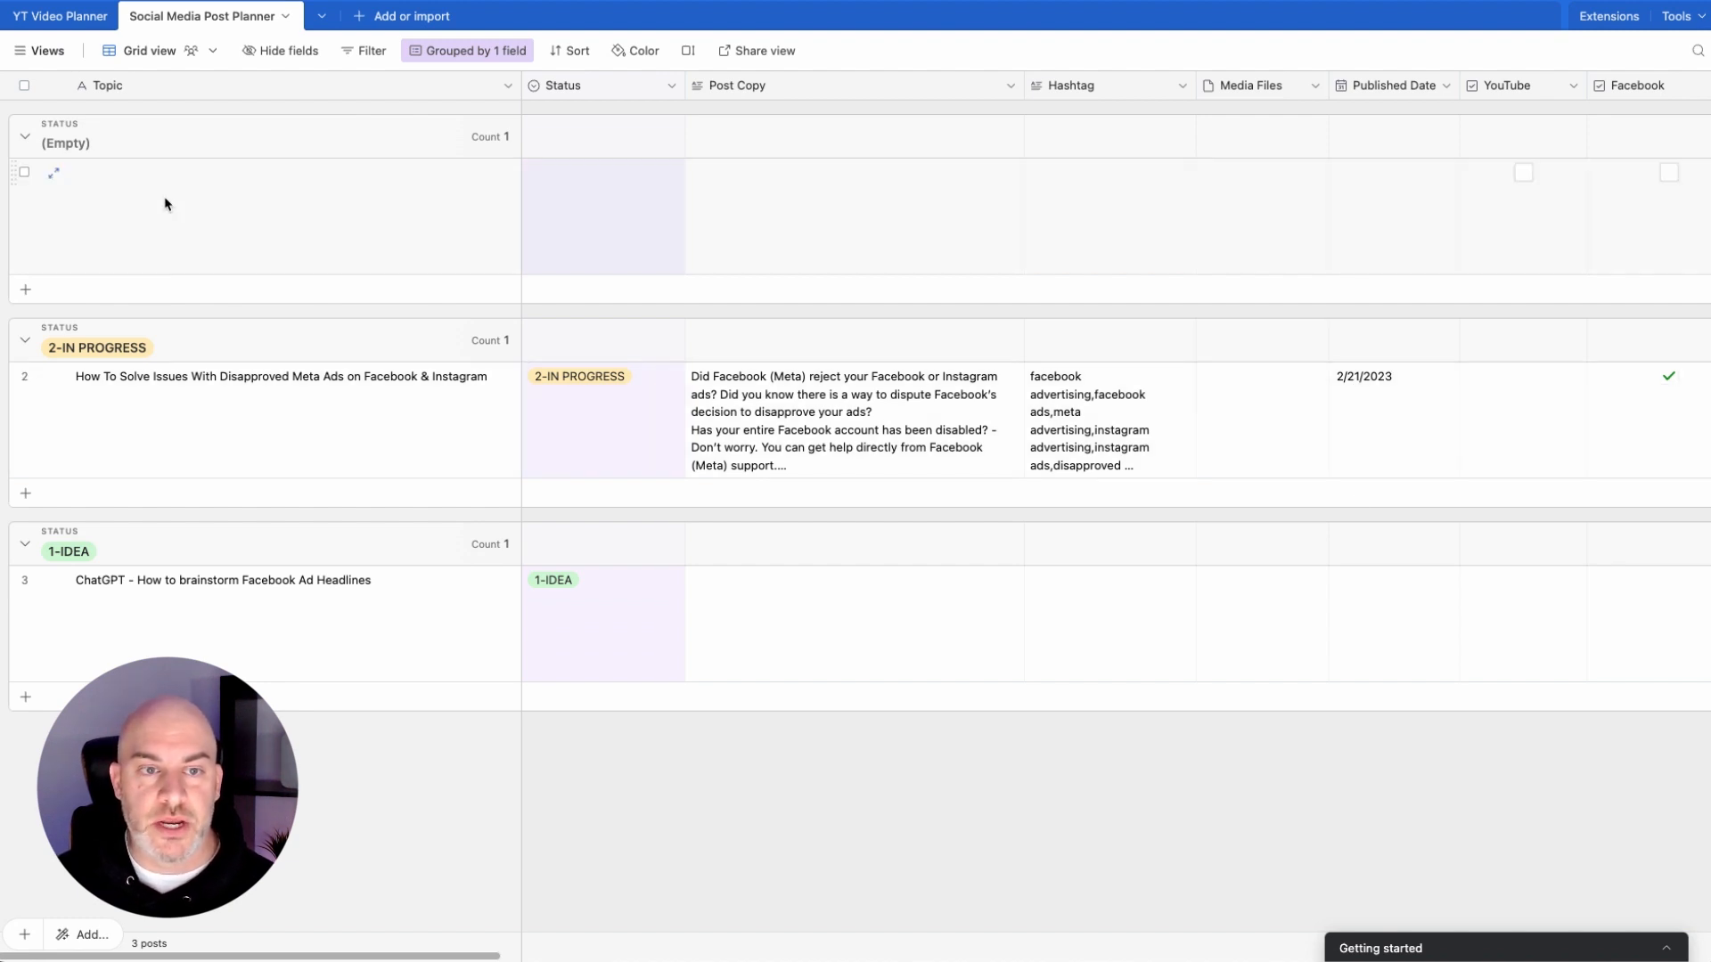
Step: Copy the title "Facebook Ads Vs Google Ads" from the YT Video Planner table into the Topic of a new 2-IN PROGRESS post
click(54, 20)
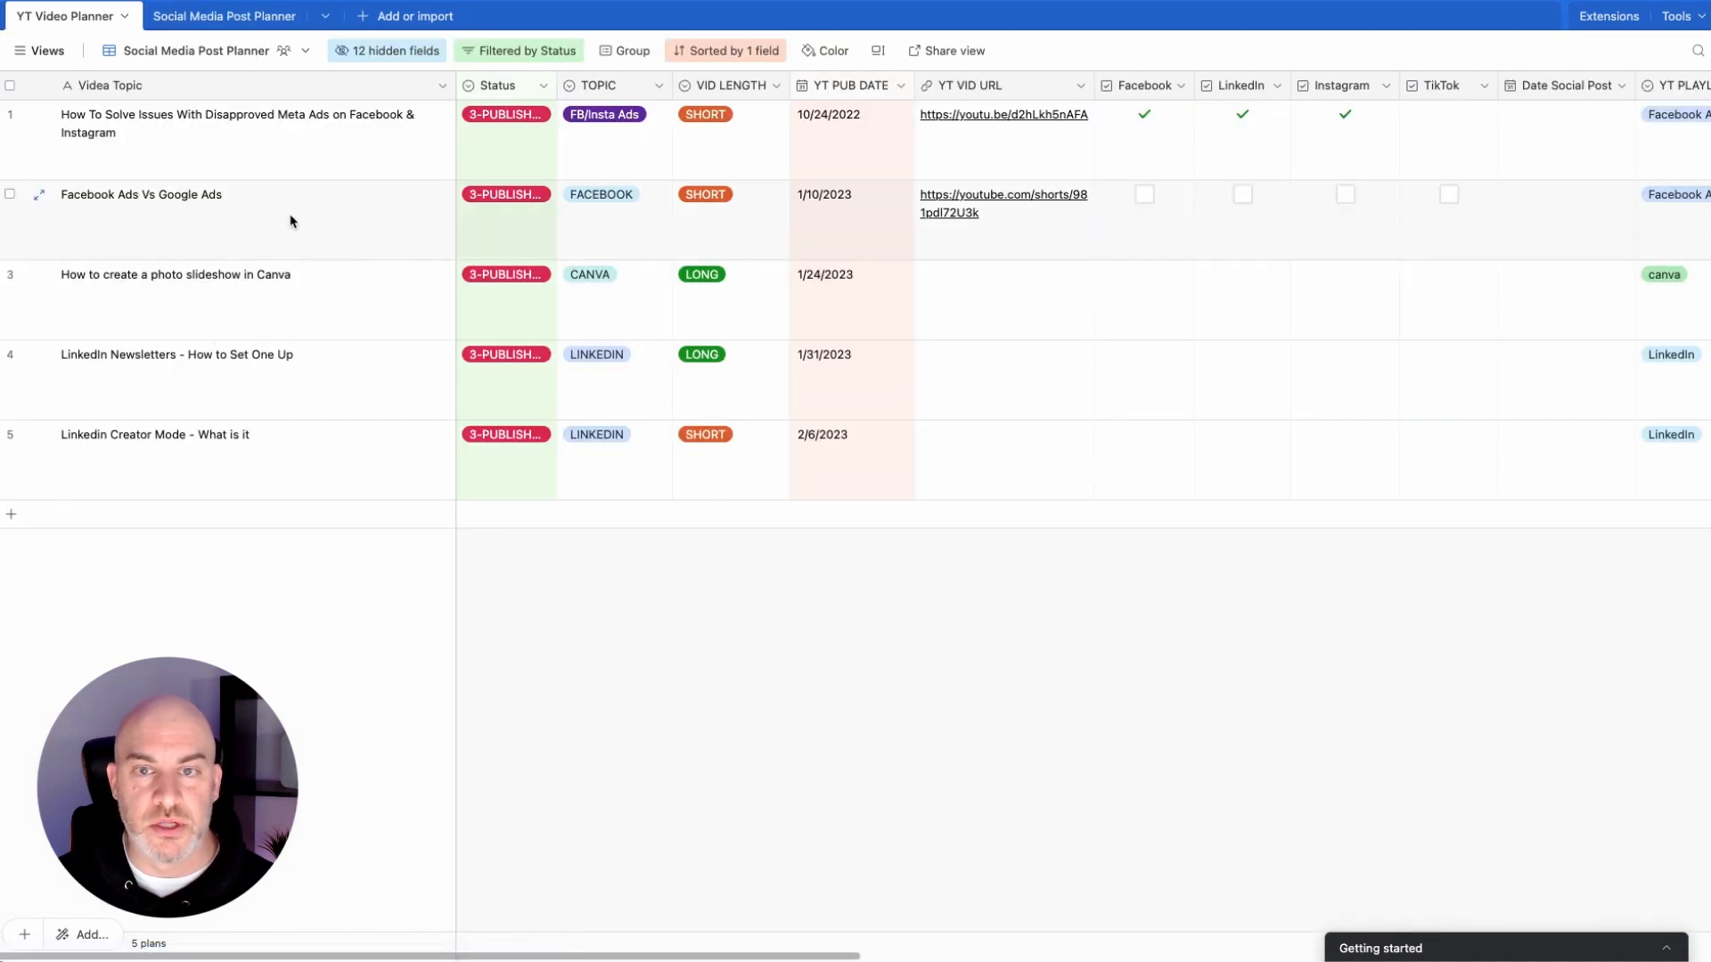
click(259, 219)
double_click(240, 196)
key(super+c)
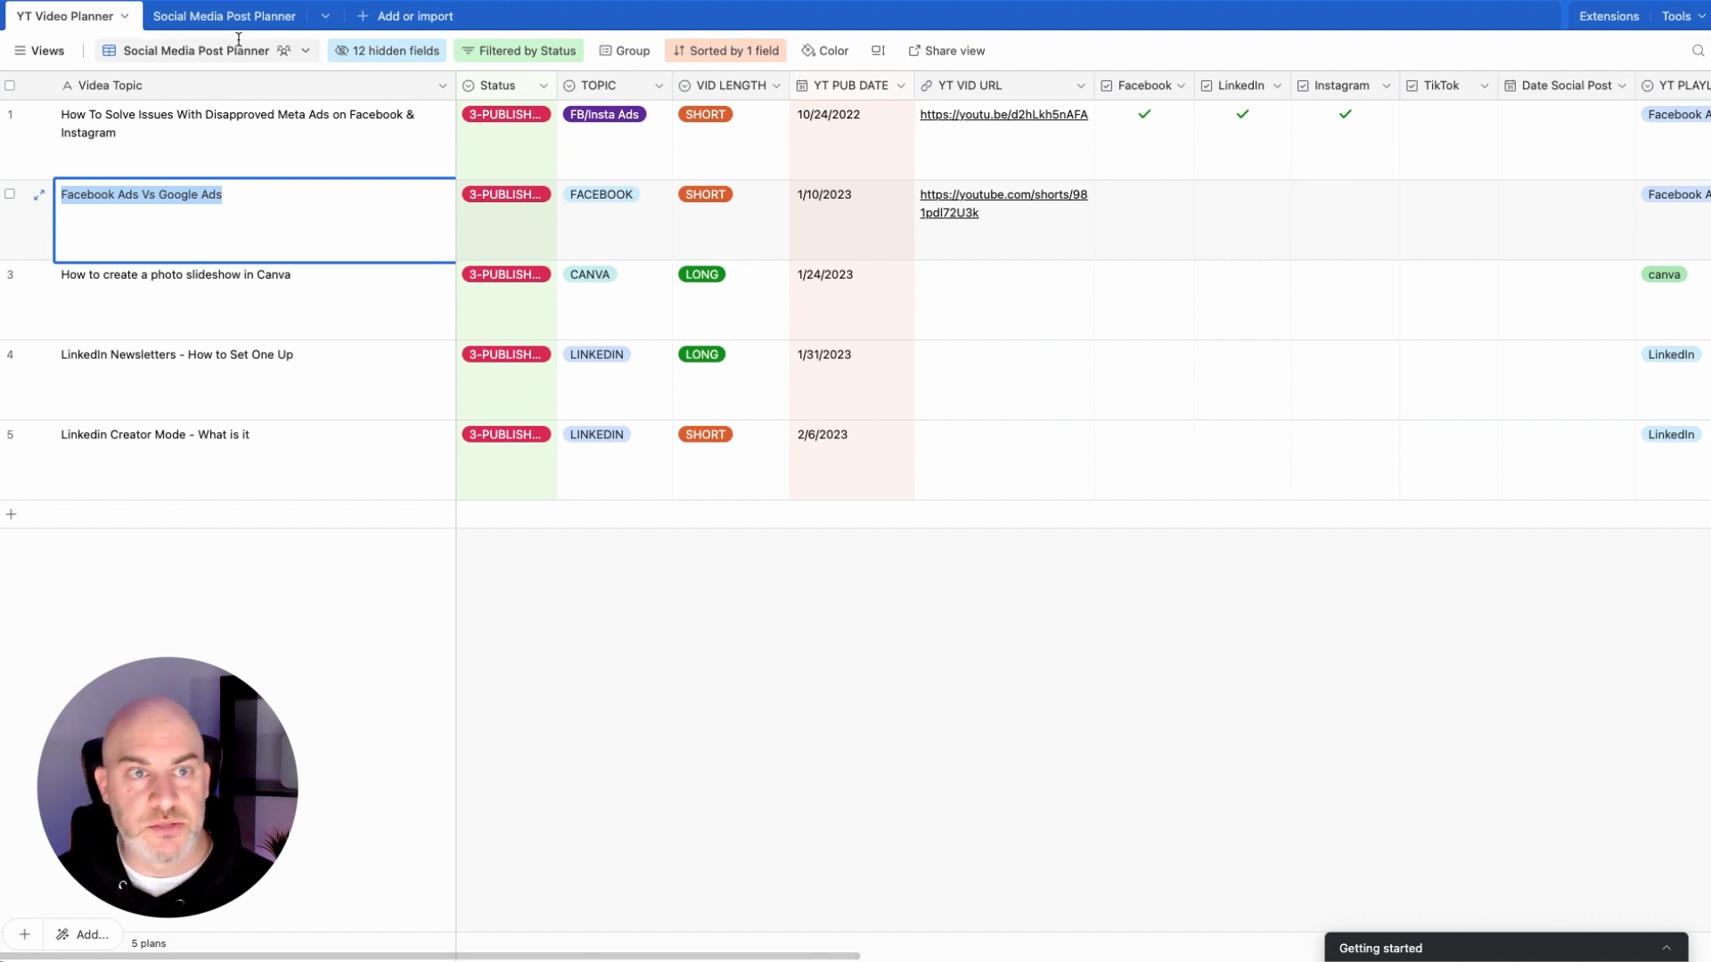
click(224, 16)
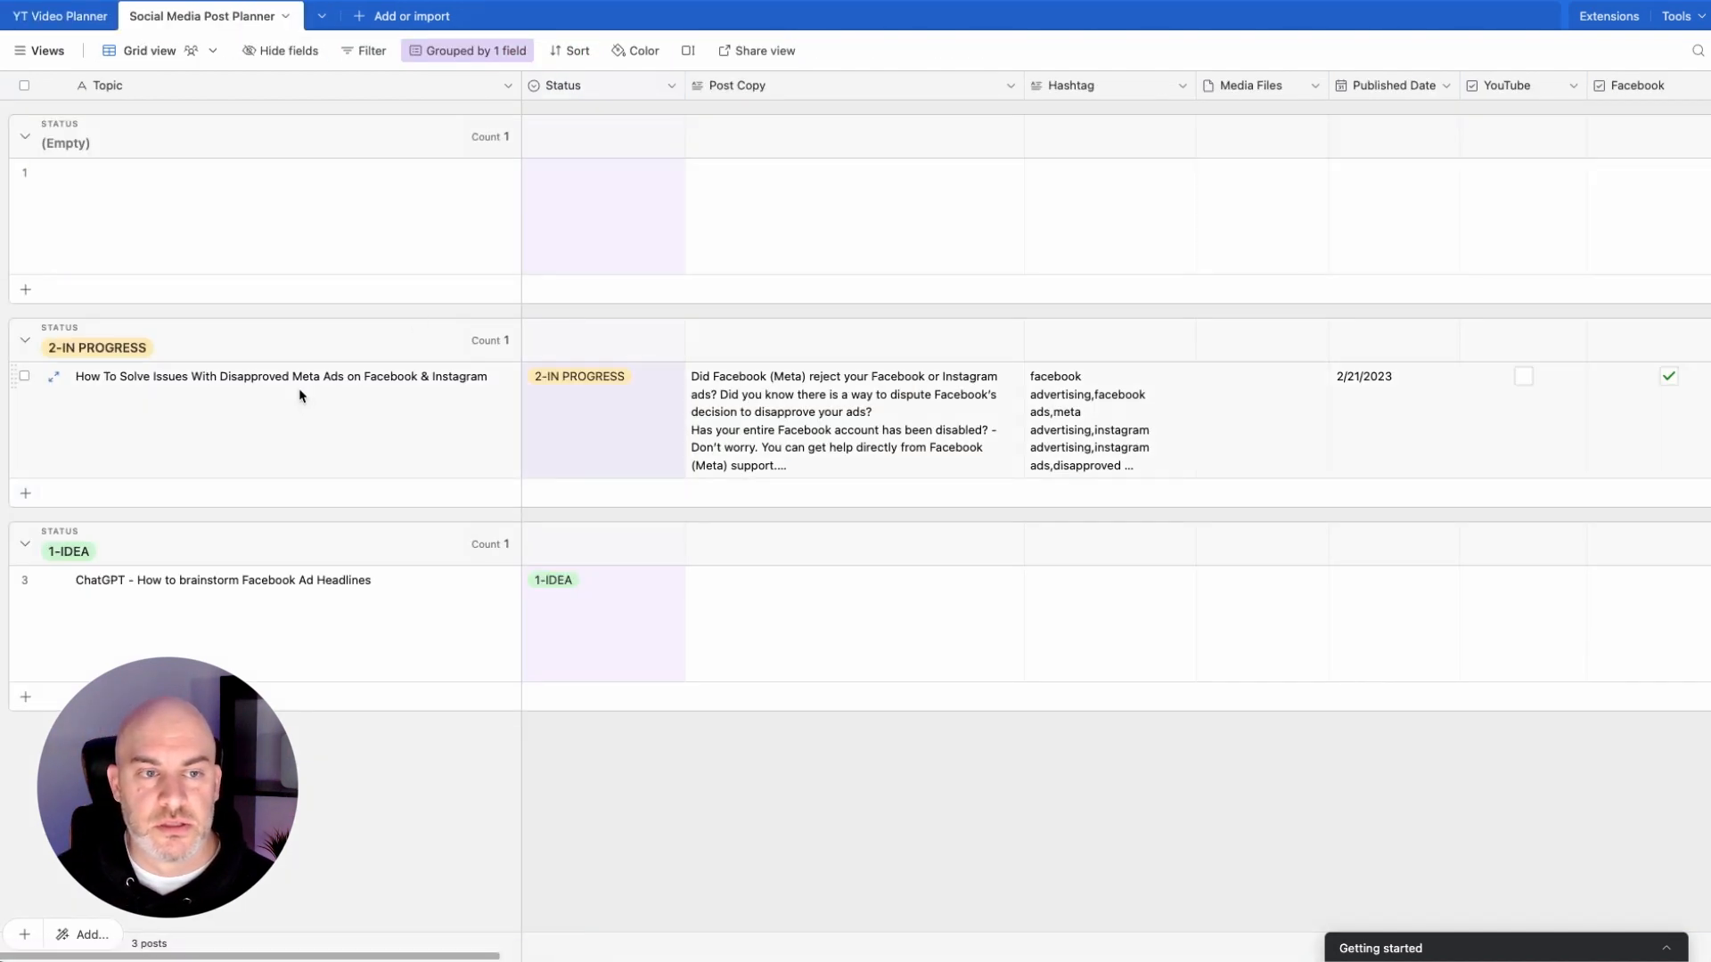
click(222, 498)
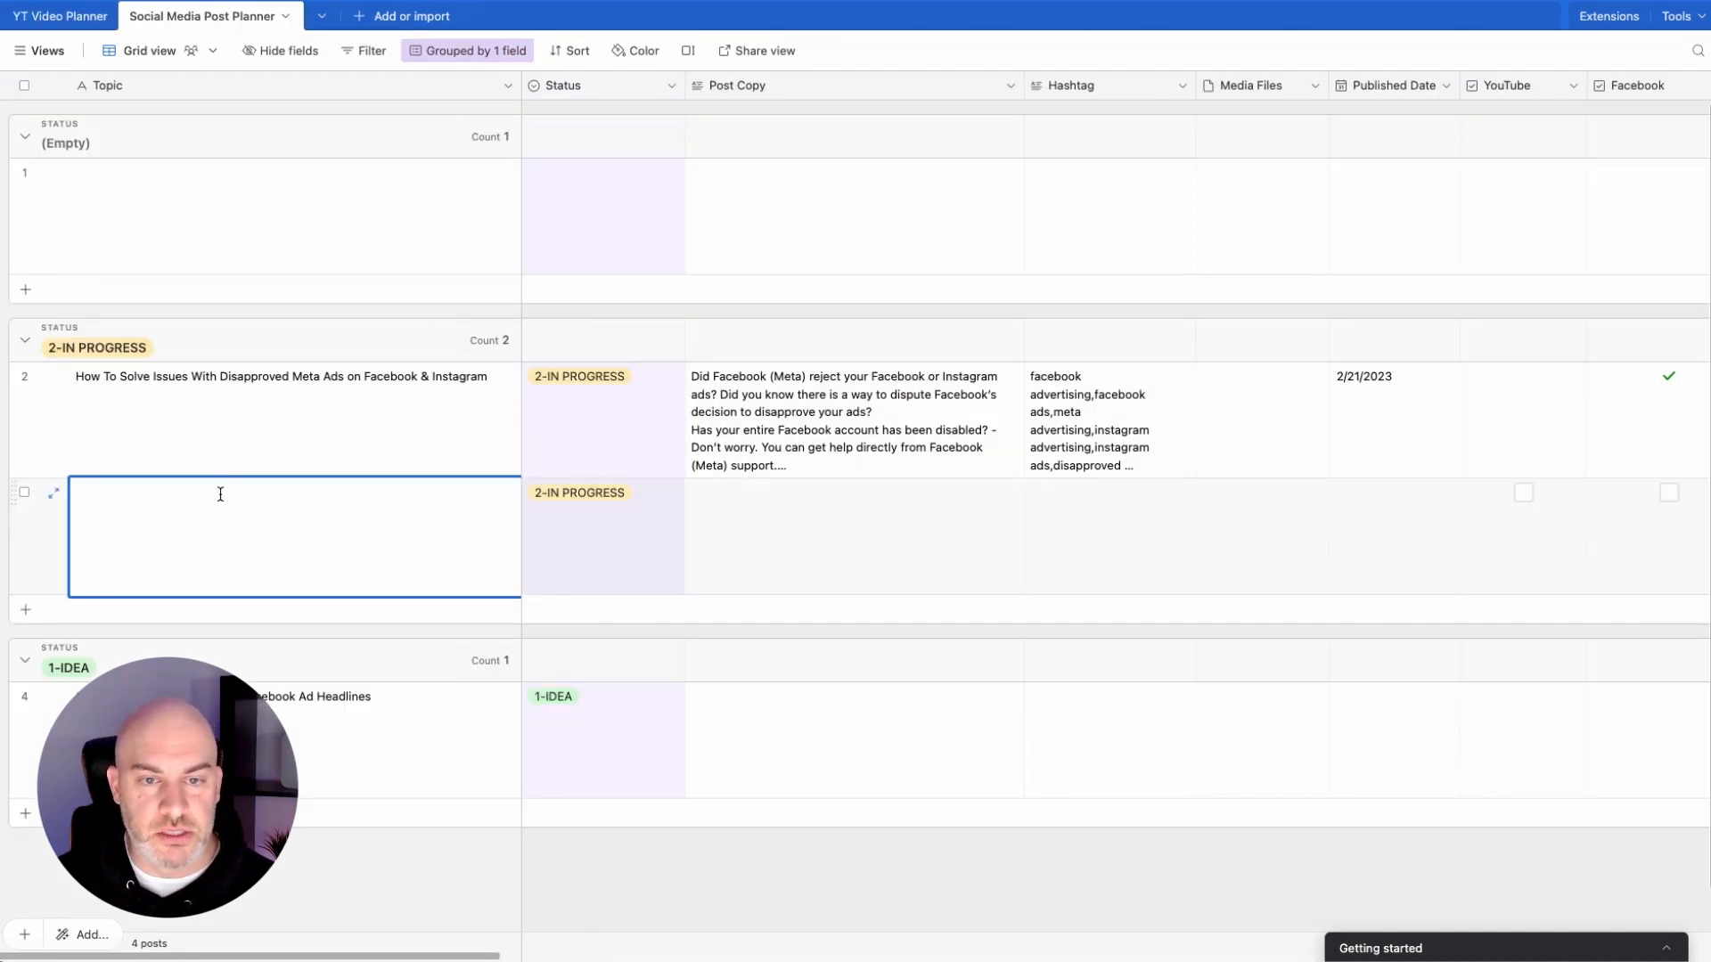
key(super+v)
click(207, 372)
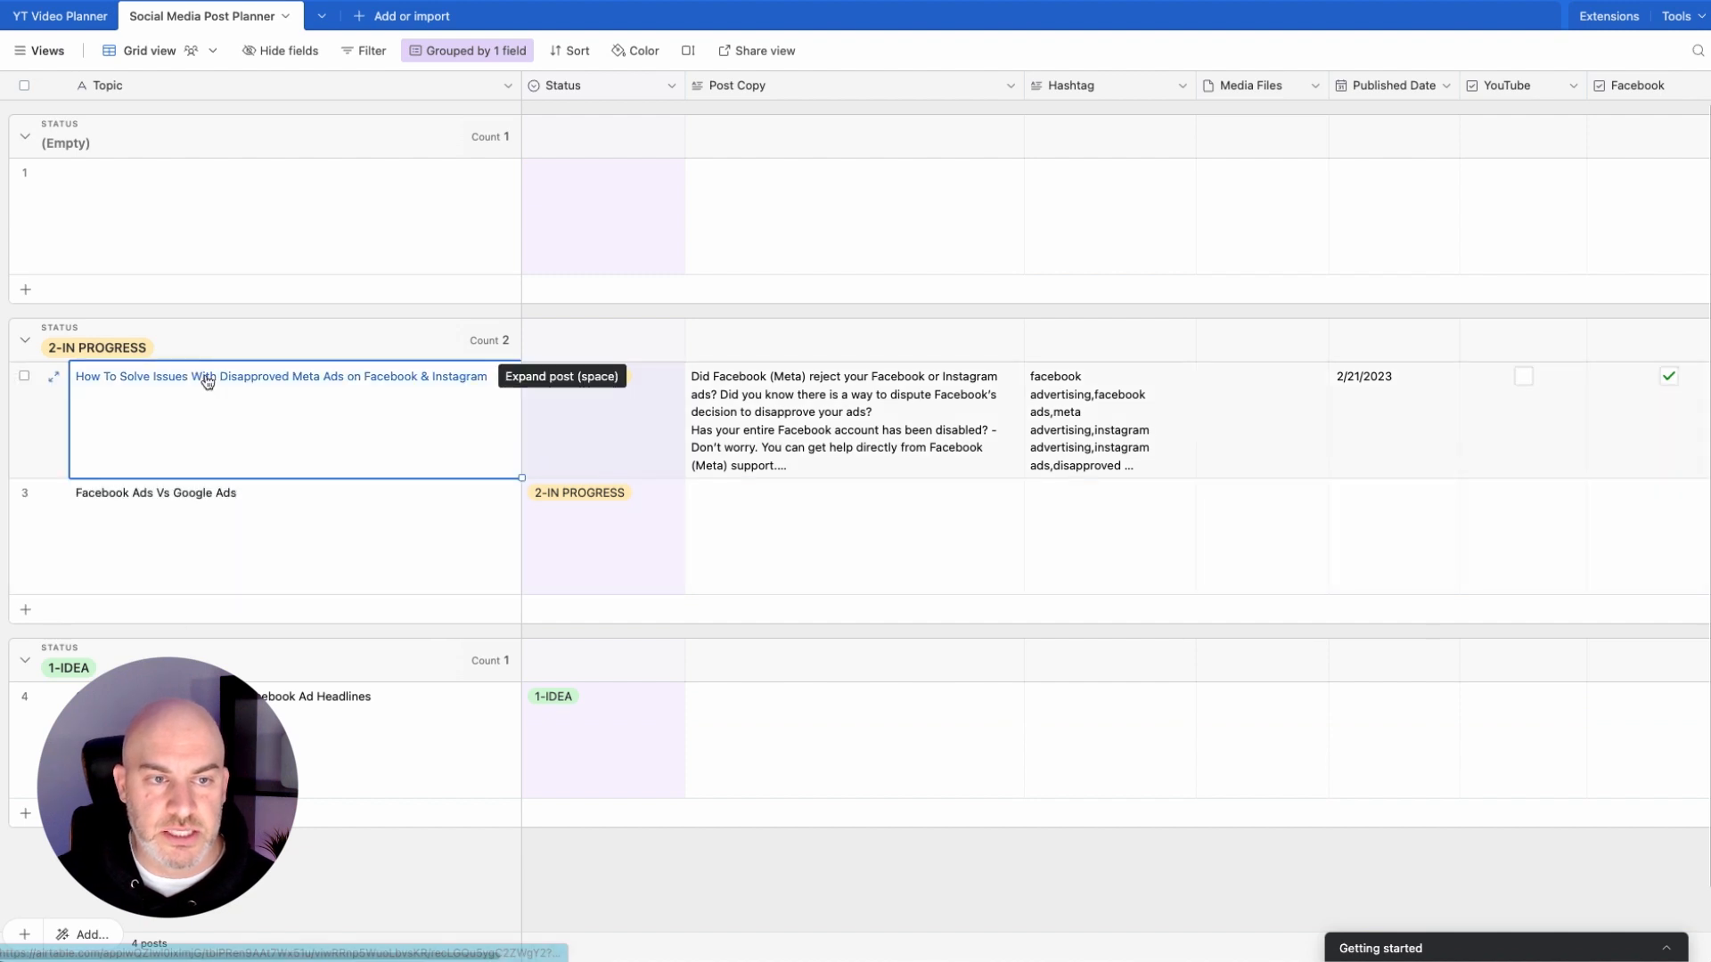
Step: Copy the topic "How To Solve Issues With Disapproved Meta Ads on Facebook & Instagram" into a new 2-IN PROGRESS post
click(206, 375)
key(super+c)
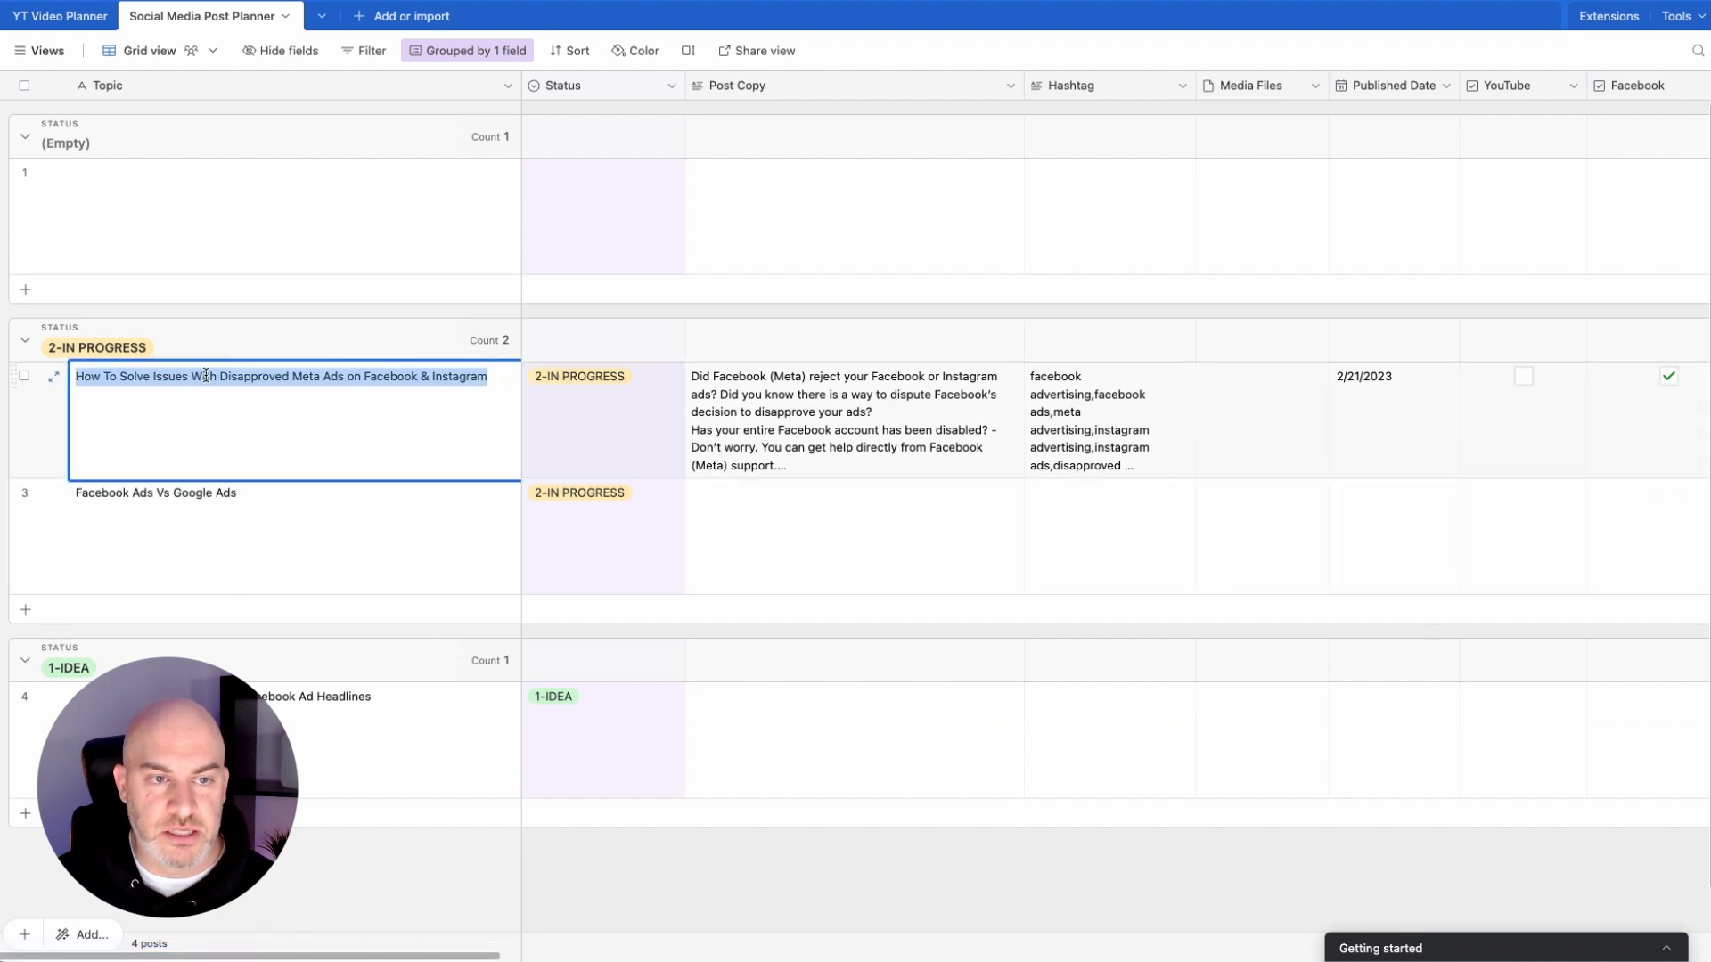
click(183, 611)
click(176, 612)
key(super+v)
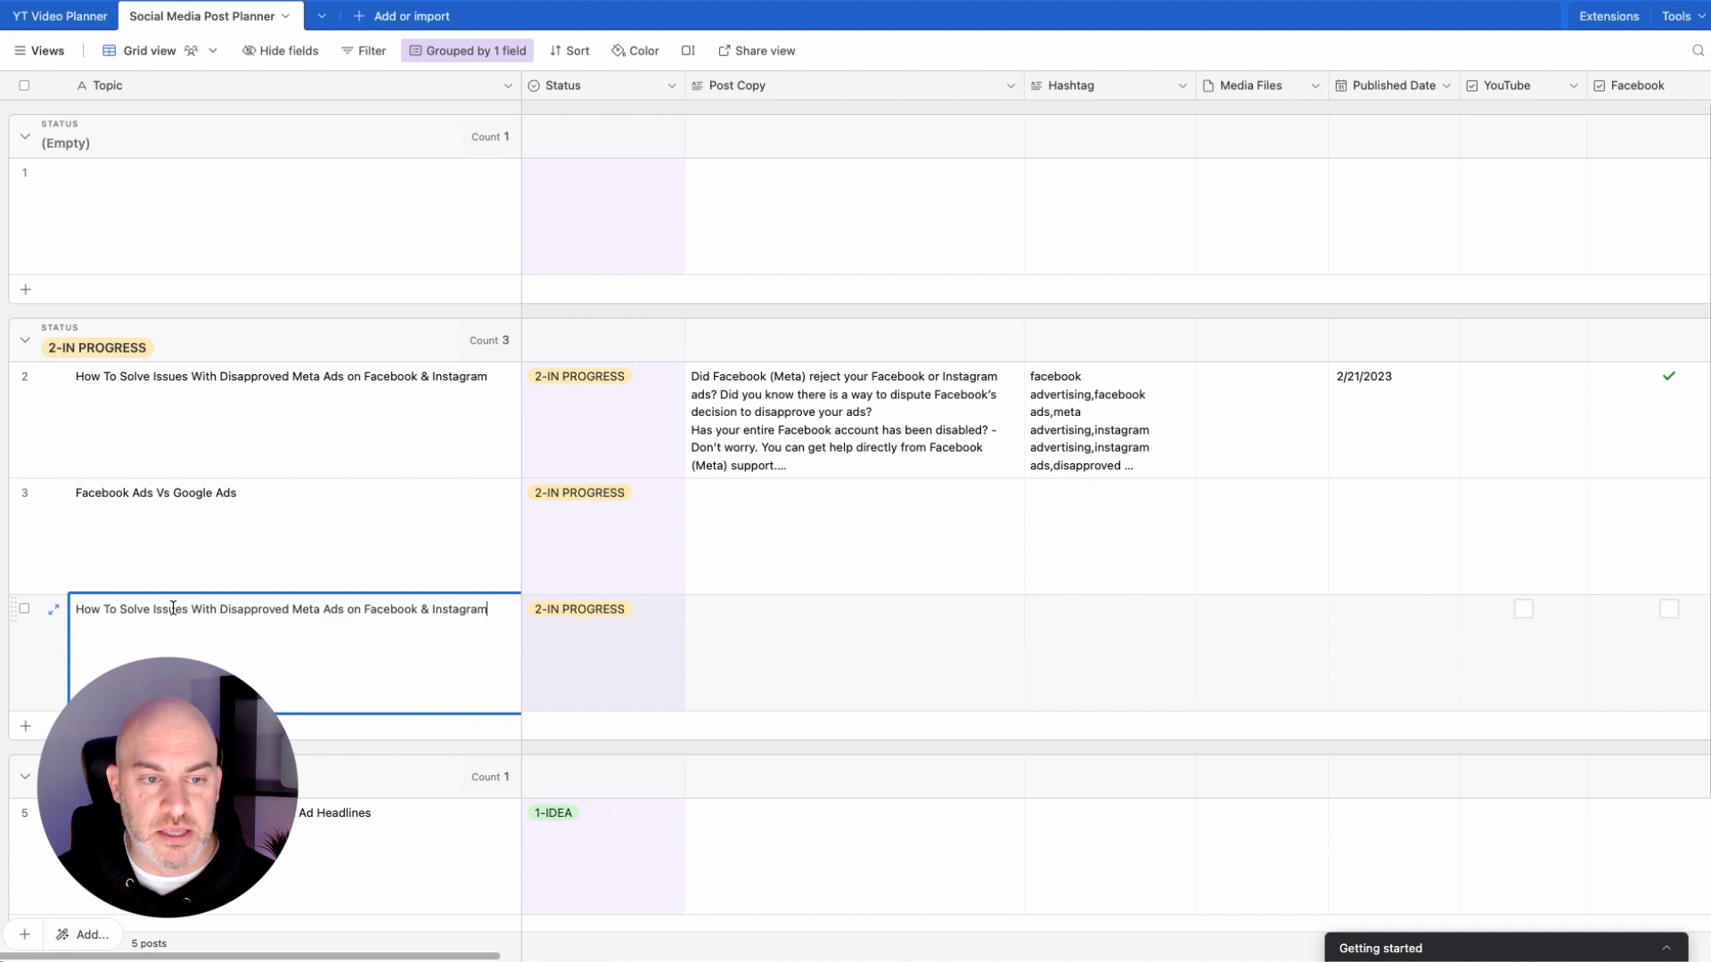
click(229, 553)
click(231, 651)
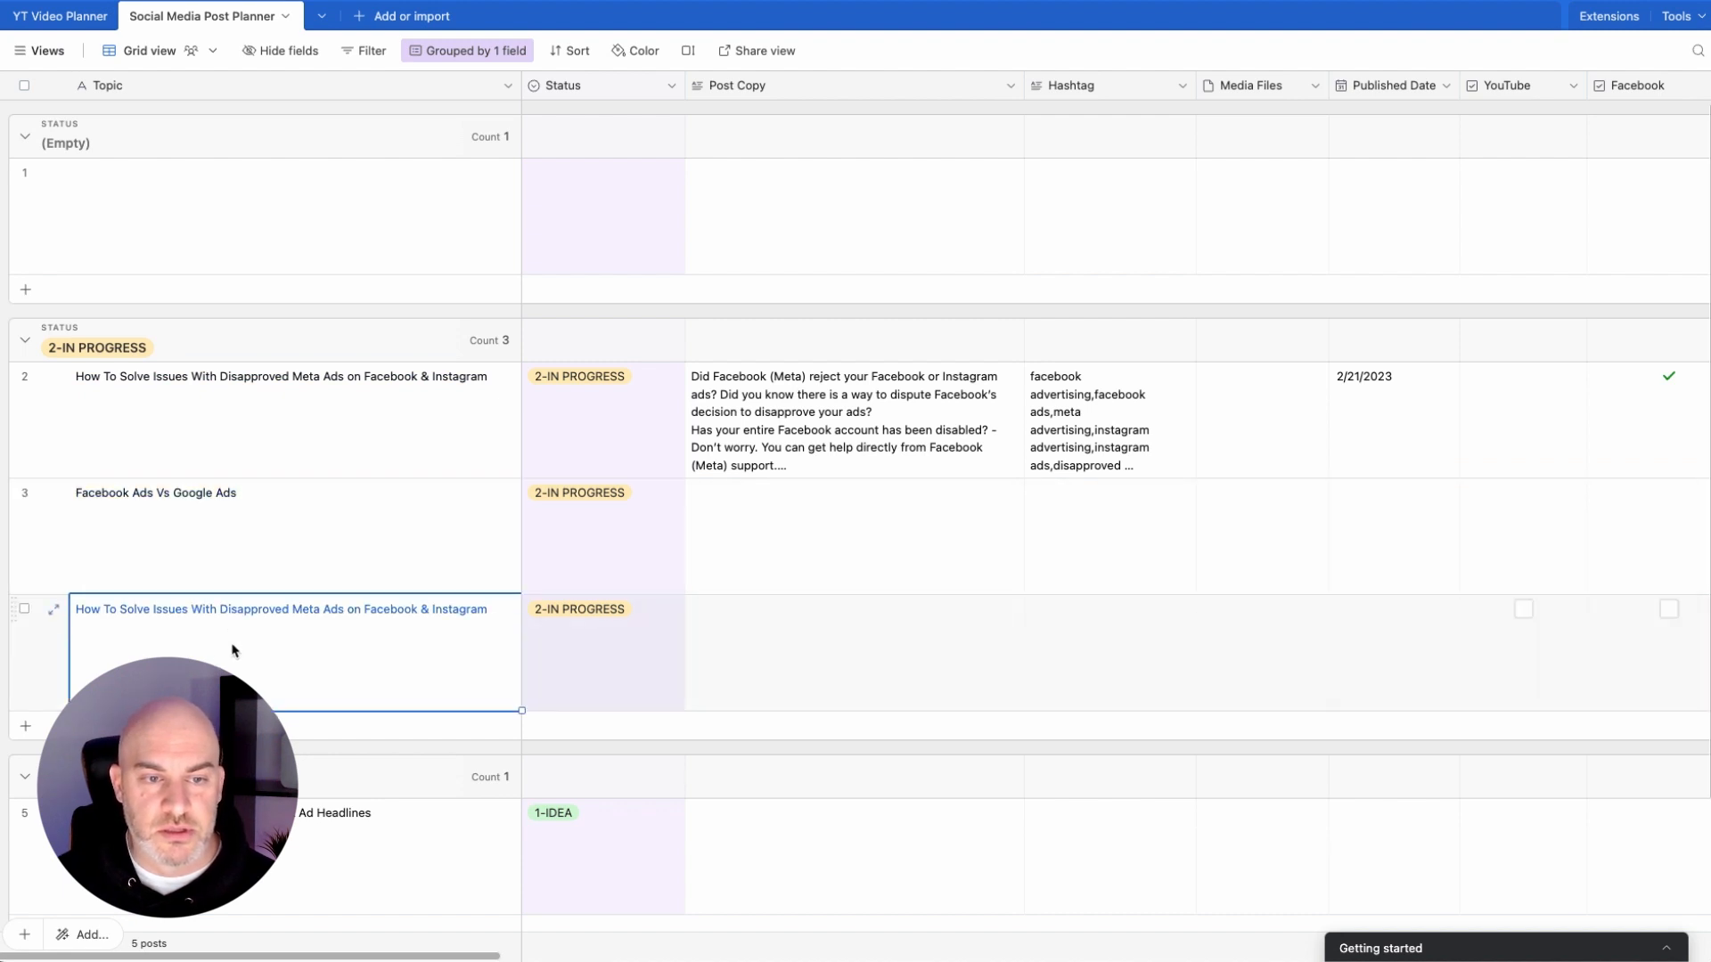
Step: Append "- Part 2" to the Topic of the newly added duplicate post
click(405, 545)
click(657, 698)
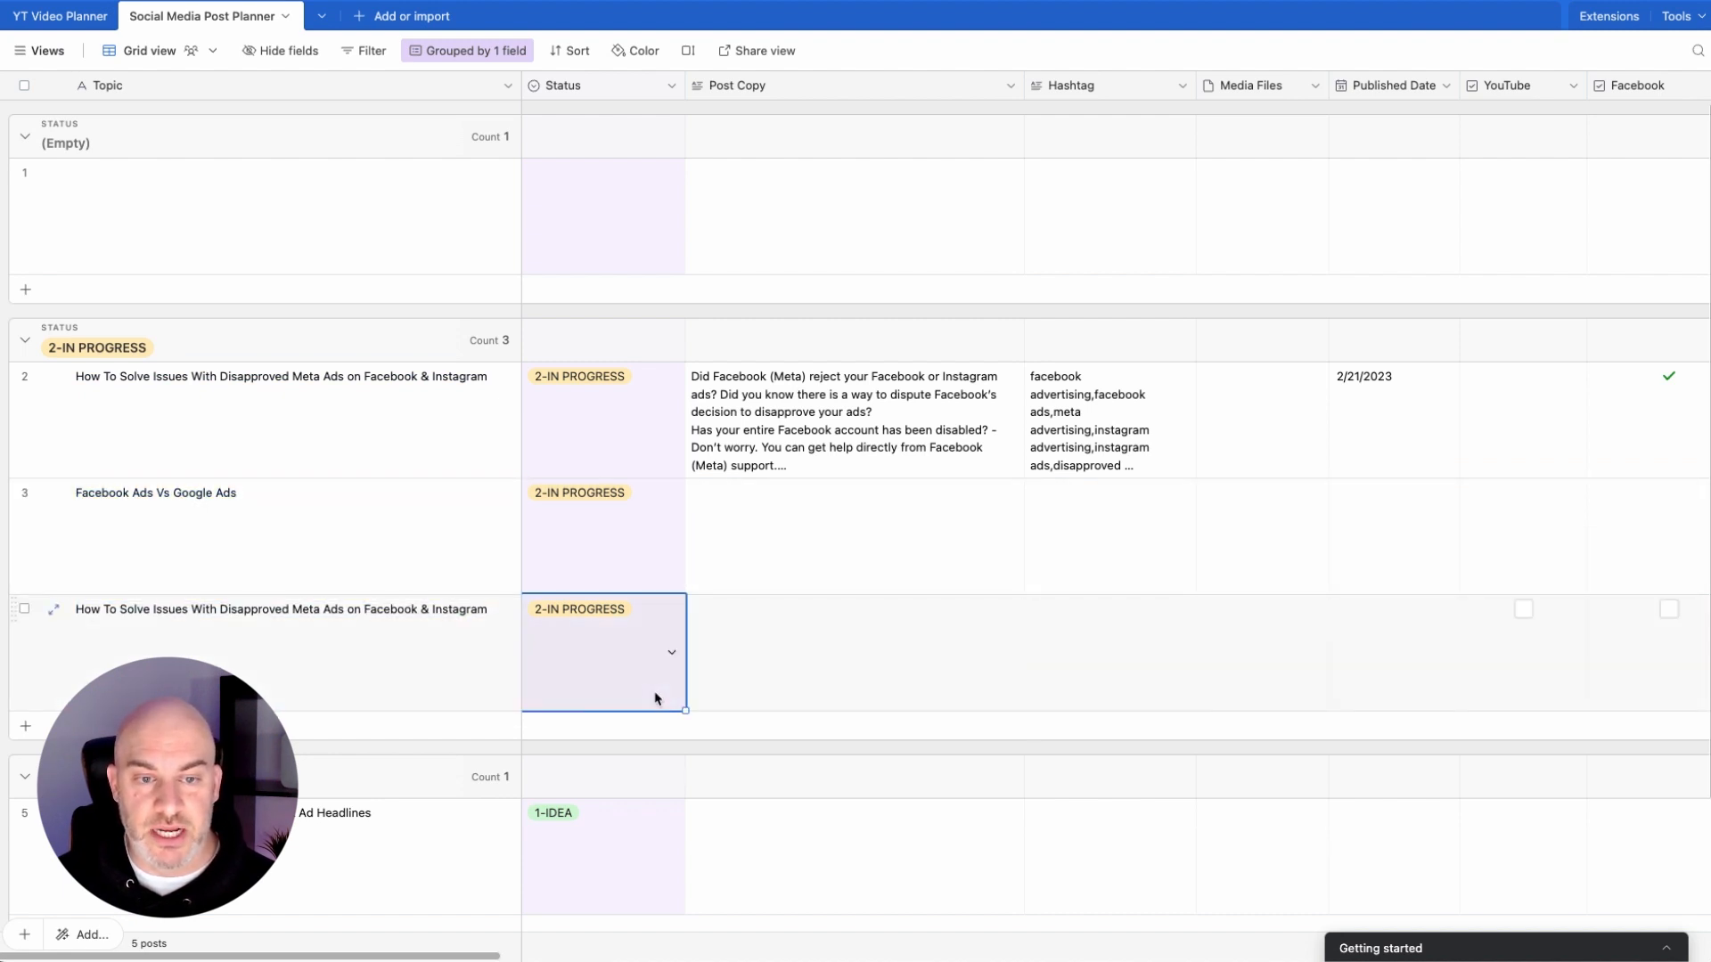
click(446, 682)
click(446, 685)
click(505, 609)
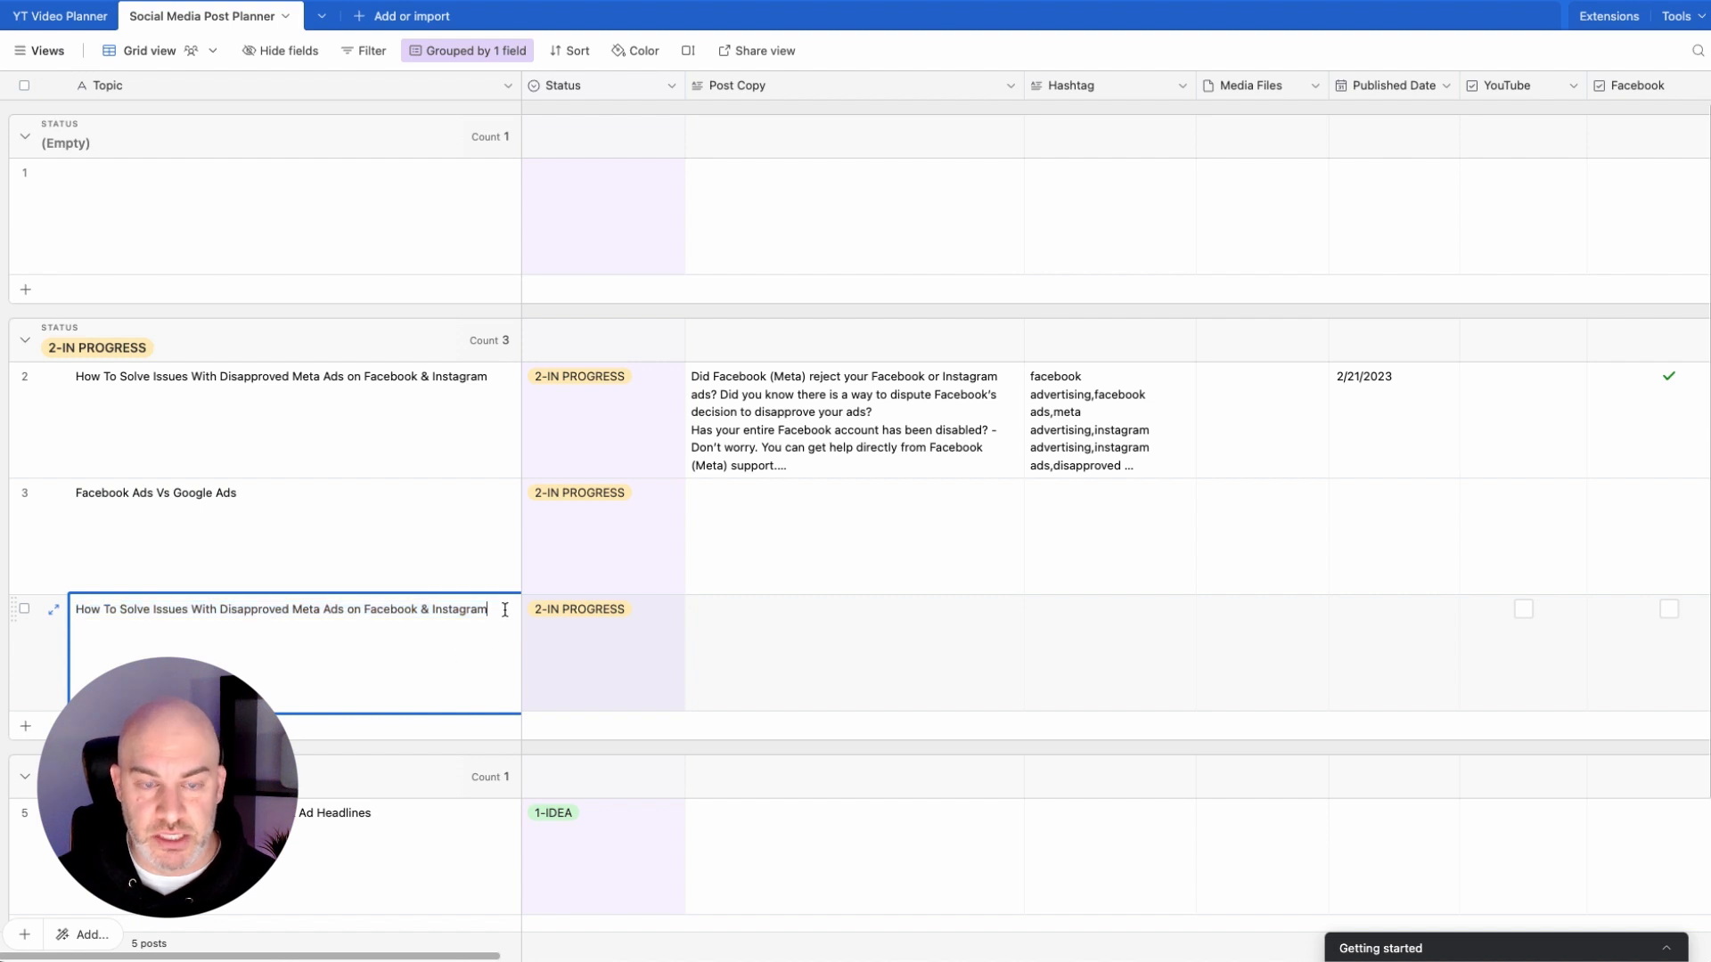
text(- Part)
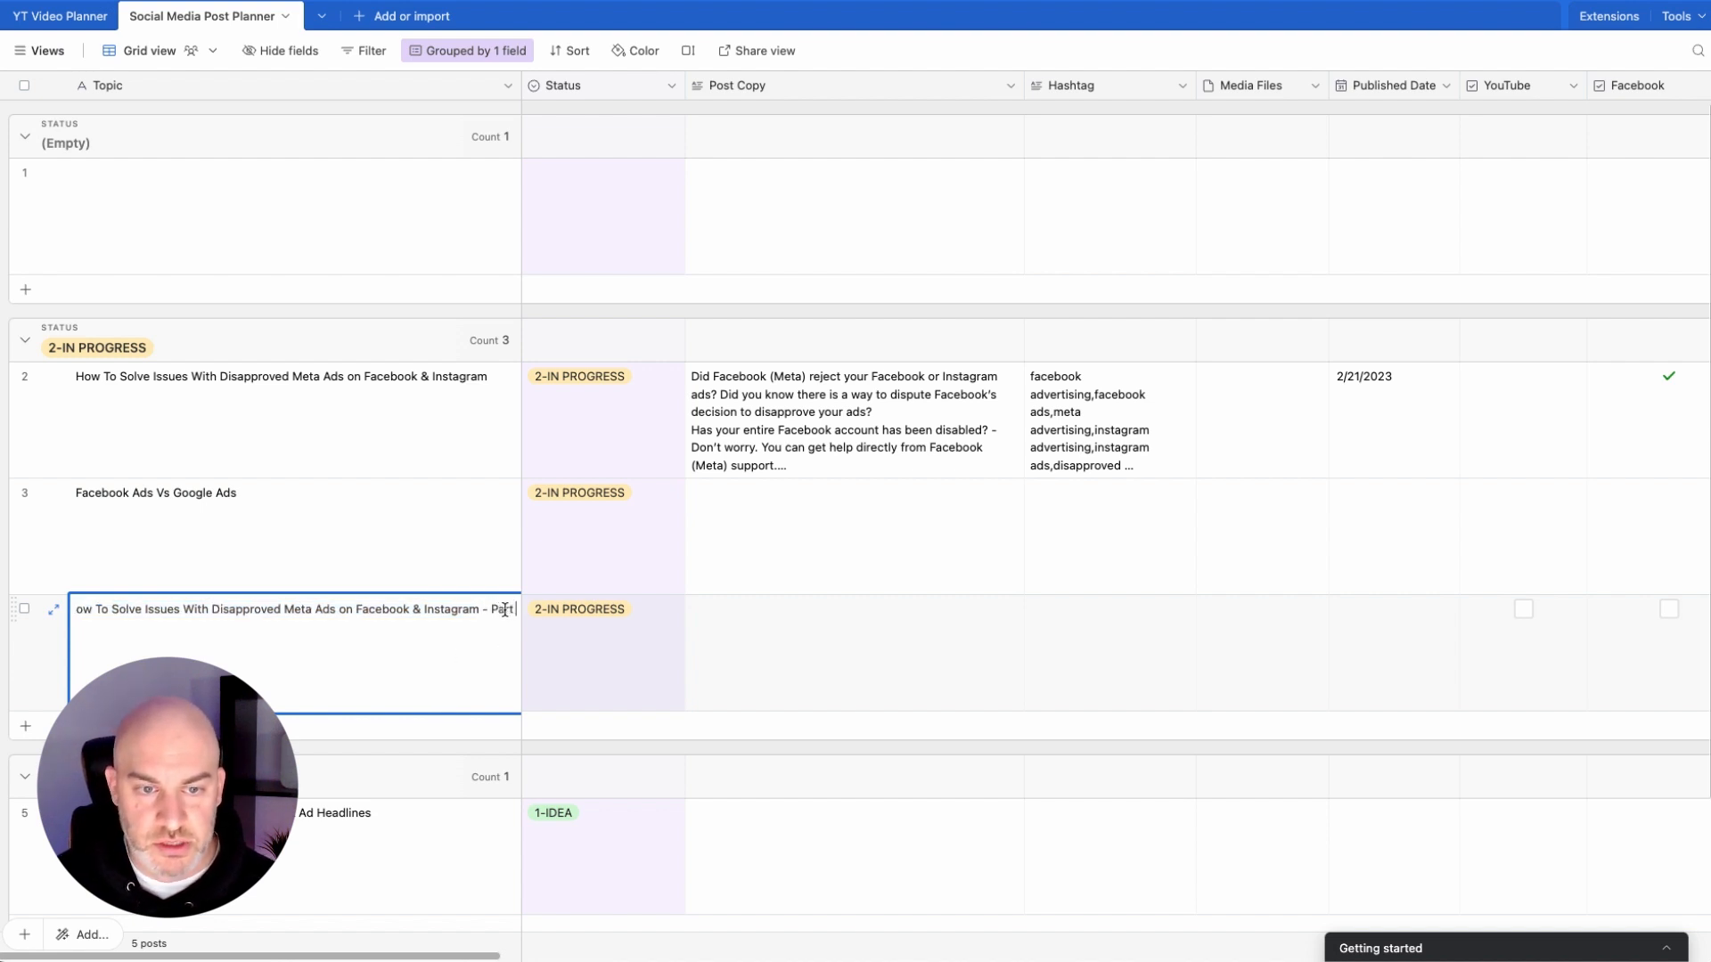
text( 2)
key(Tab)
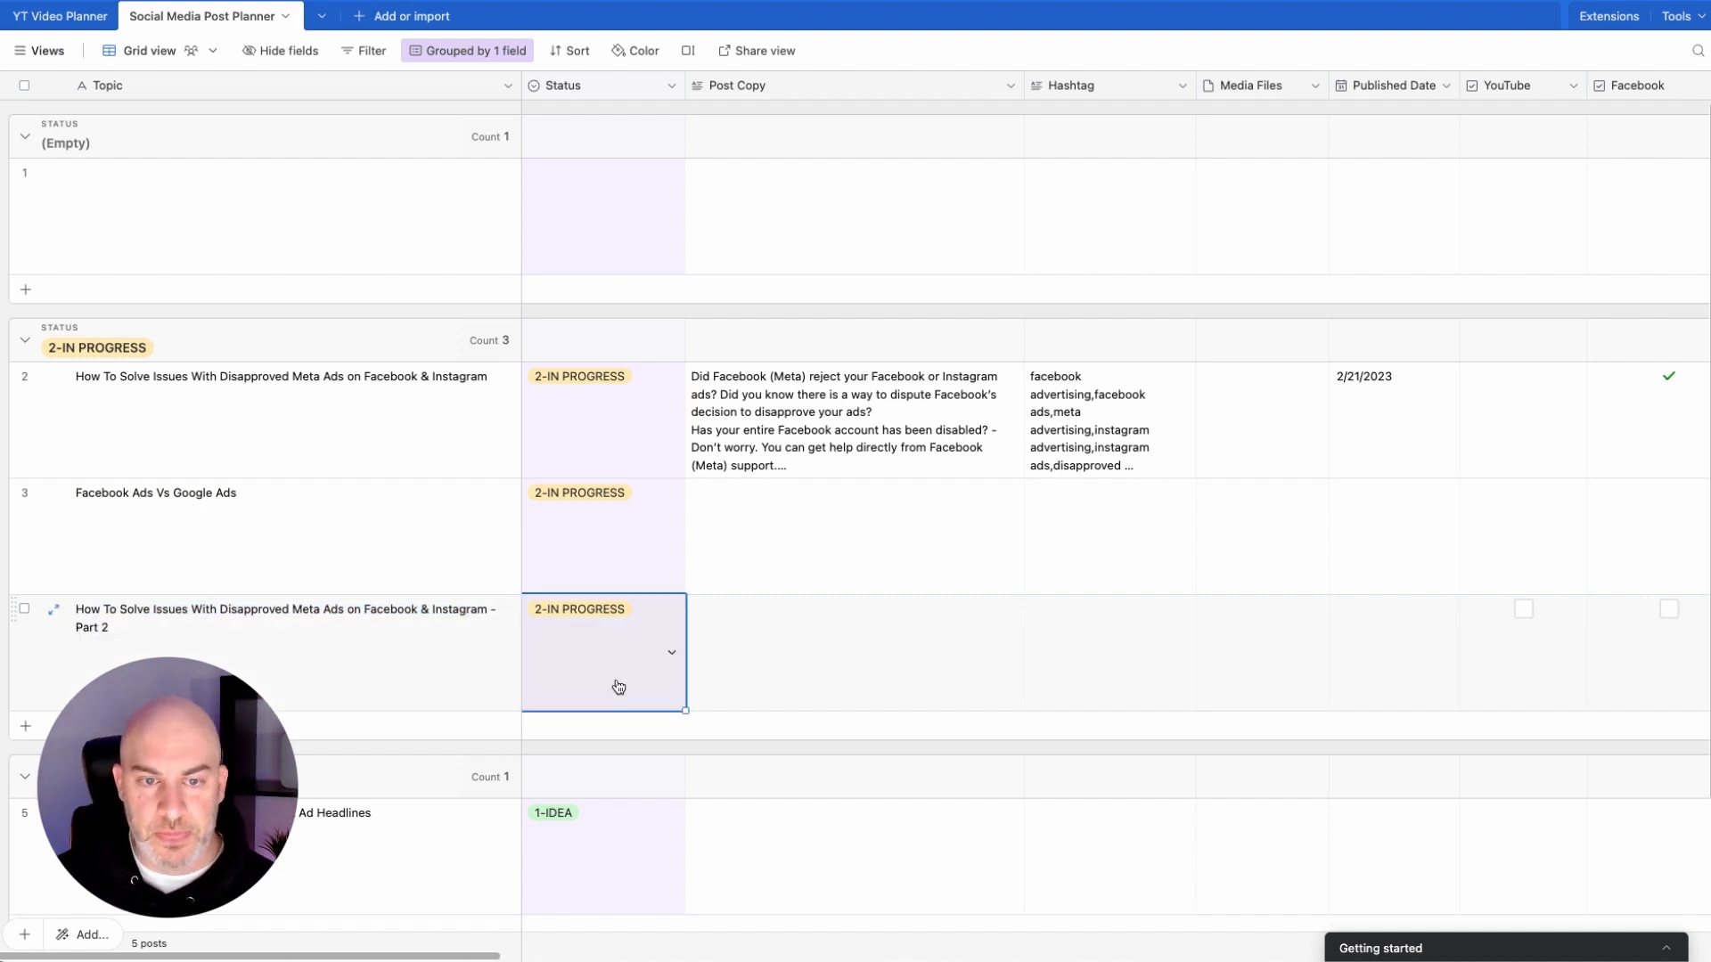
click(452, 648)
click(350, 622)
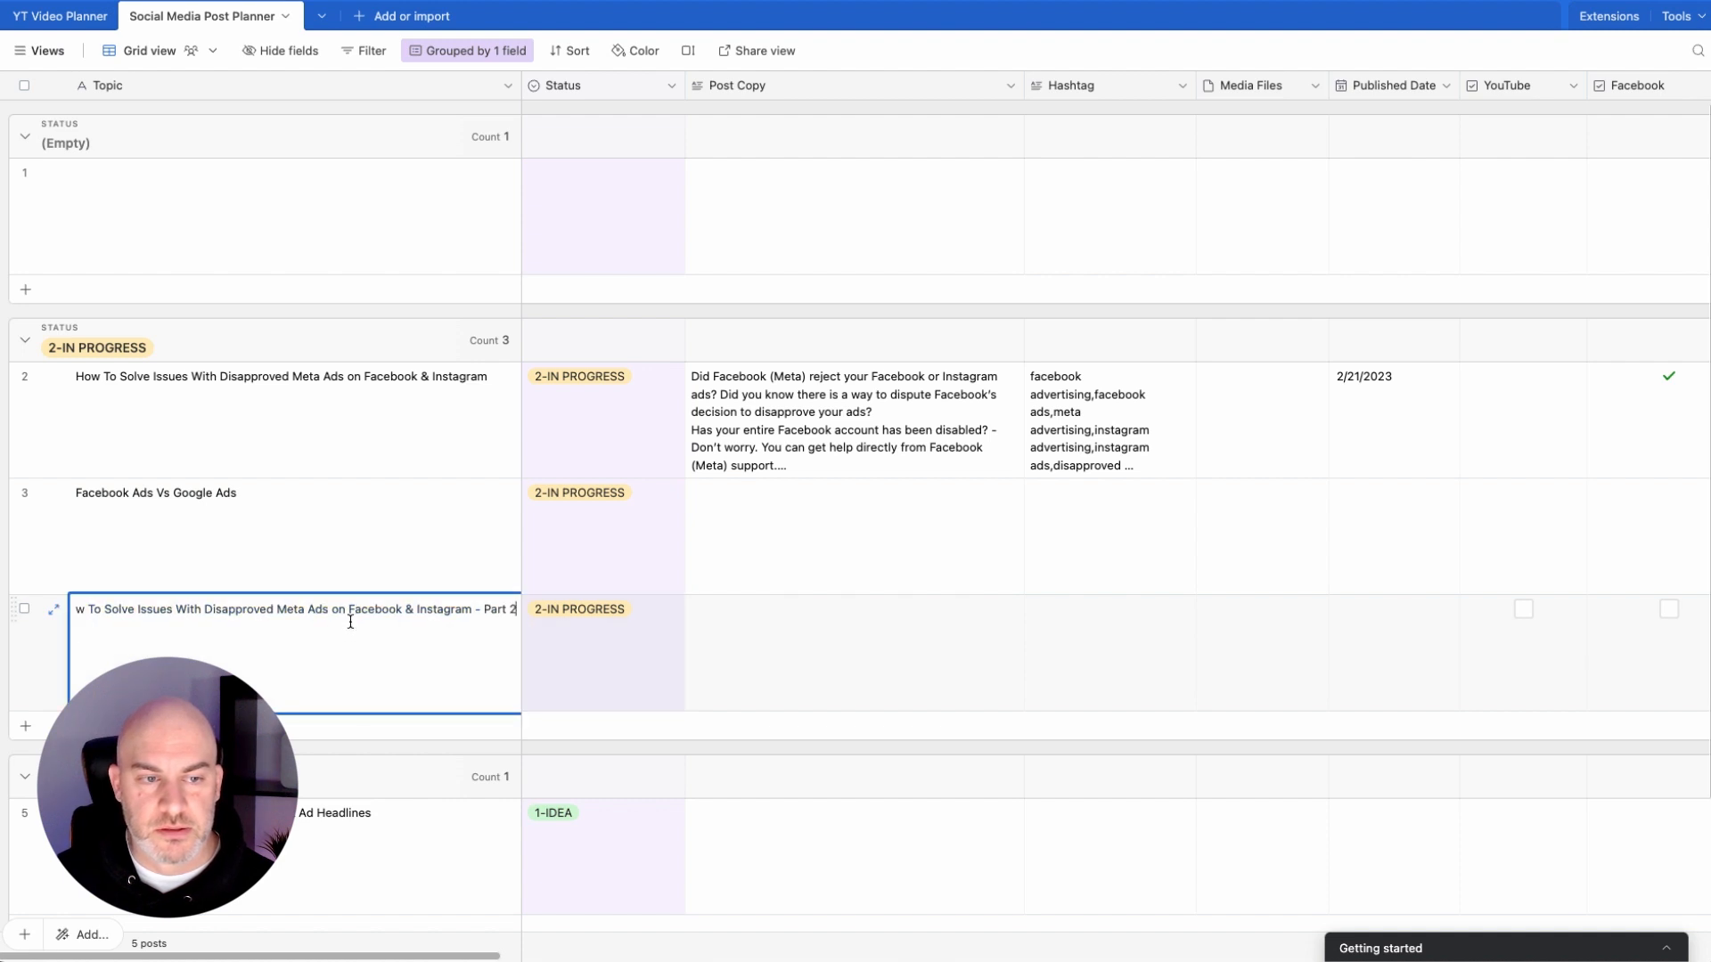
click(619, 652)
Step: Link the Part 2 post's Topic (VP) field to the "How To Solve Issues With Disapproved Meta Ads on Facebook & Instagram" video plan
click(781, 639)
scroll(941, 673, right, 15)
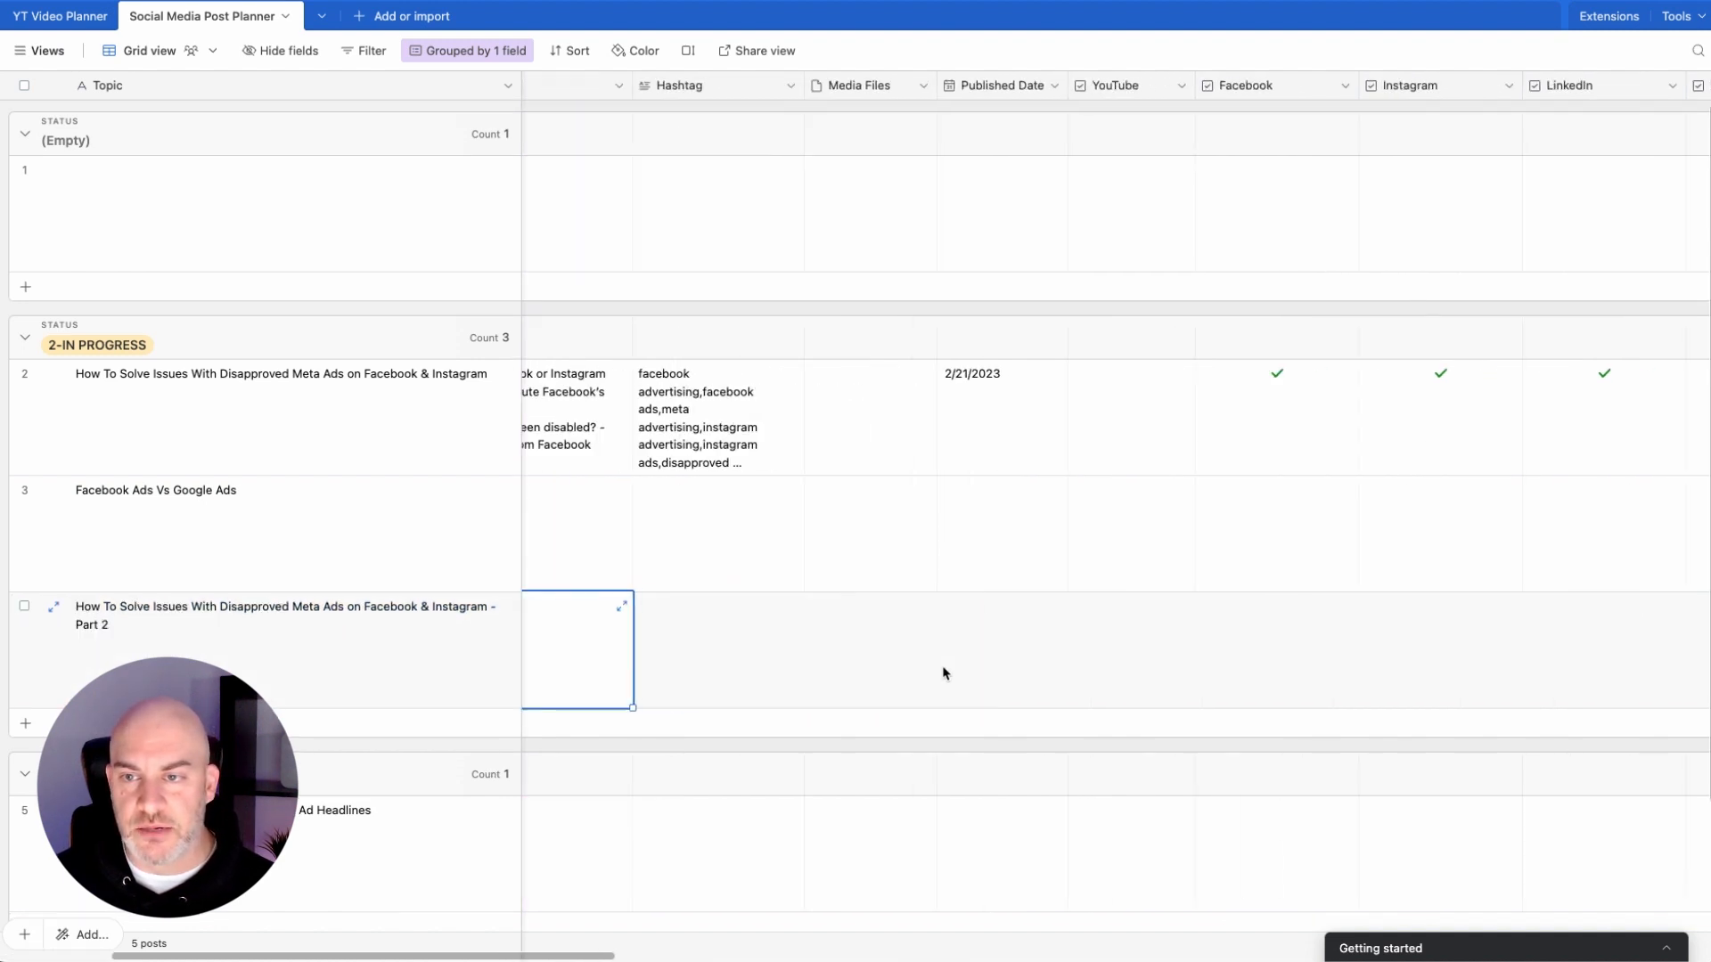
scroll(944, 673, right, 3)
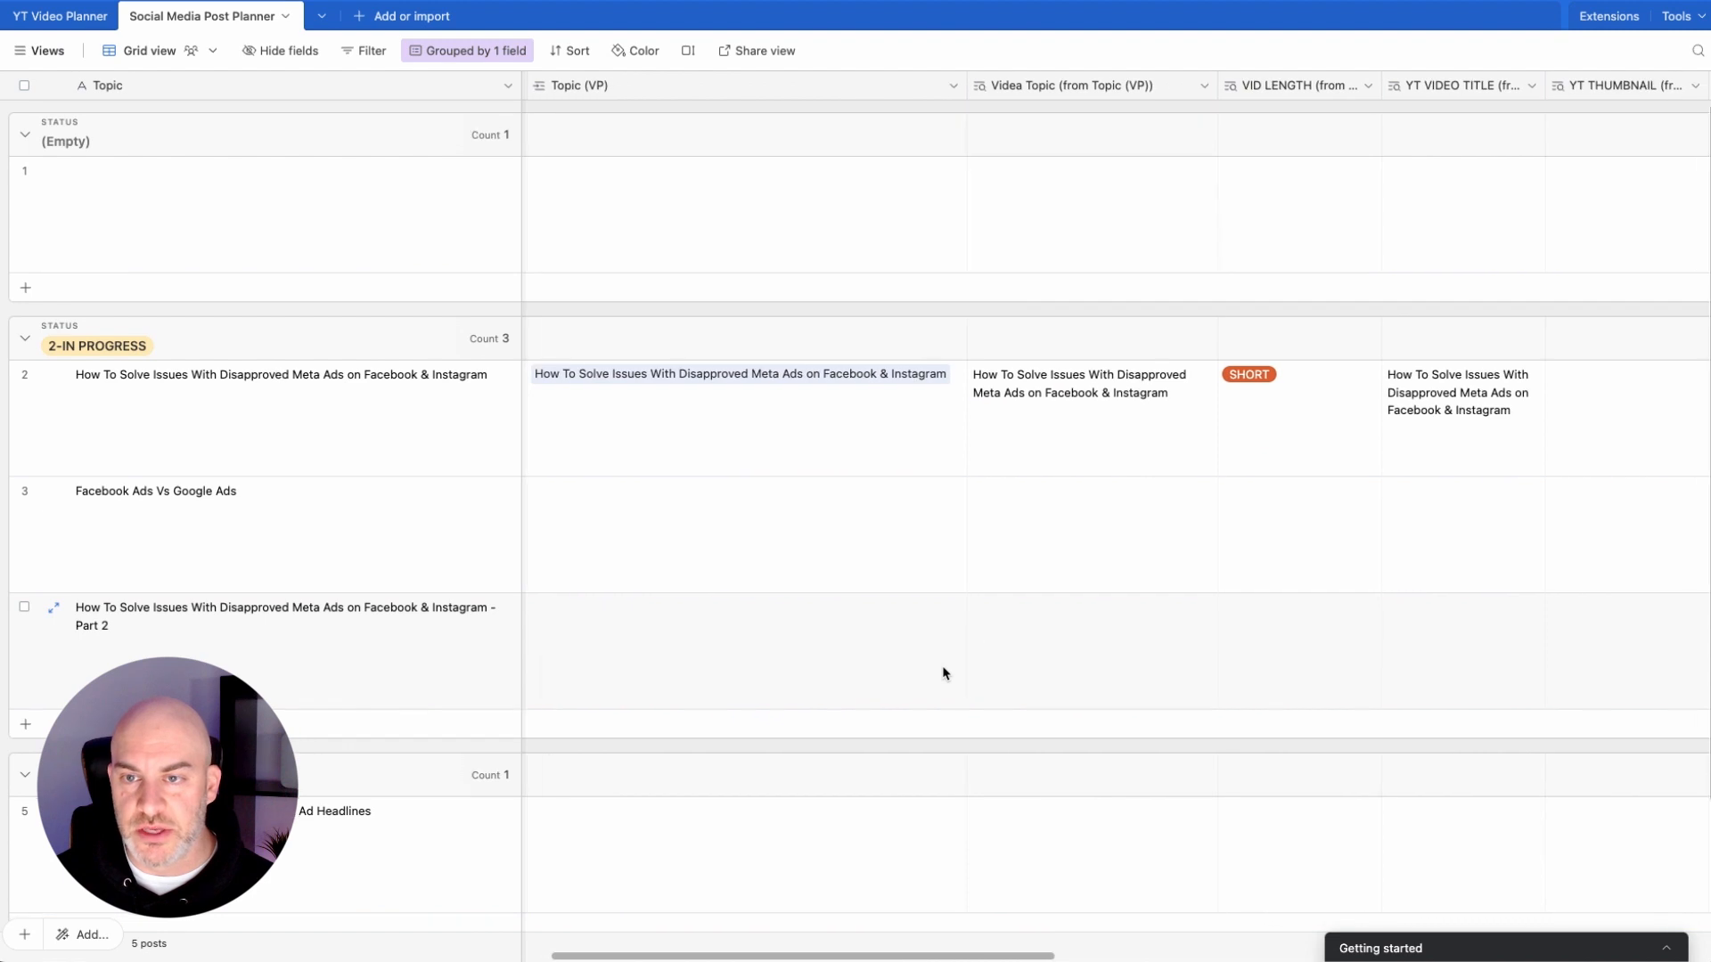
scroll(936, 673, left, 5)
click(927, 675)
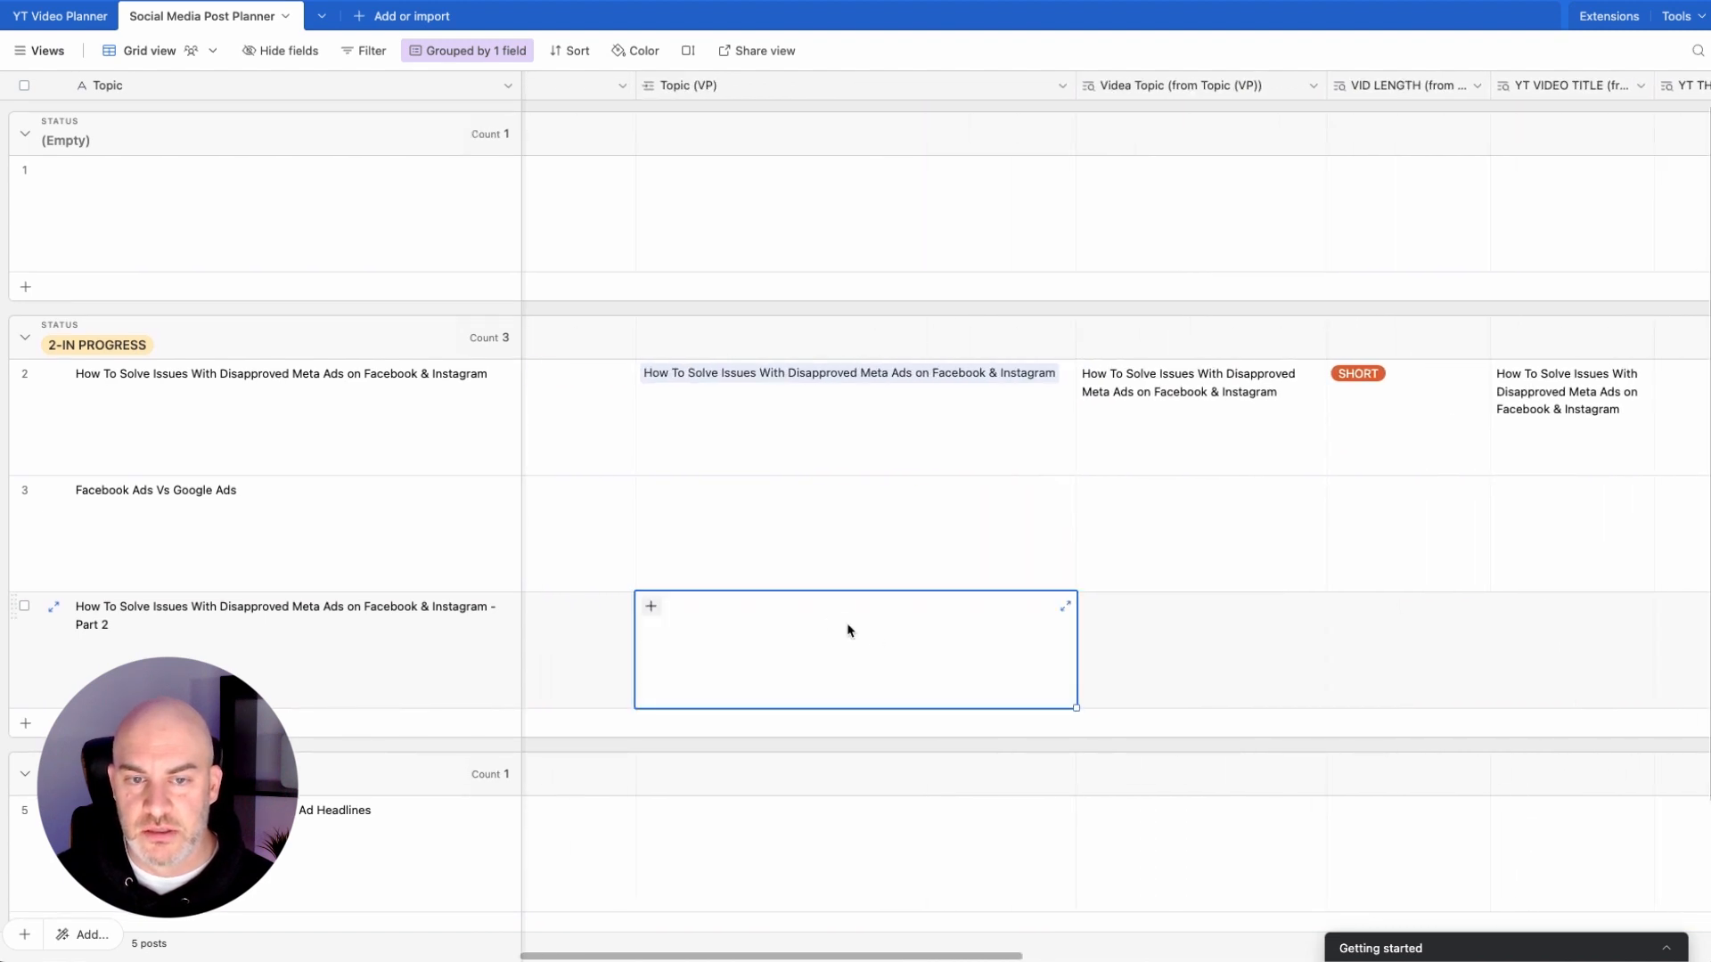
click(650, 605)
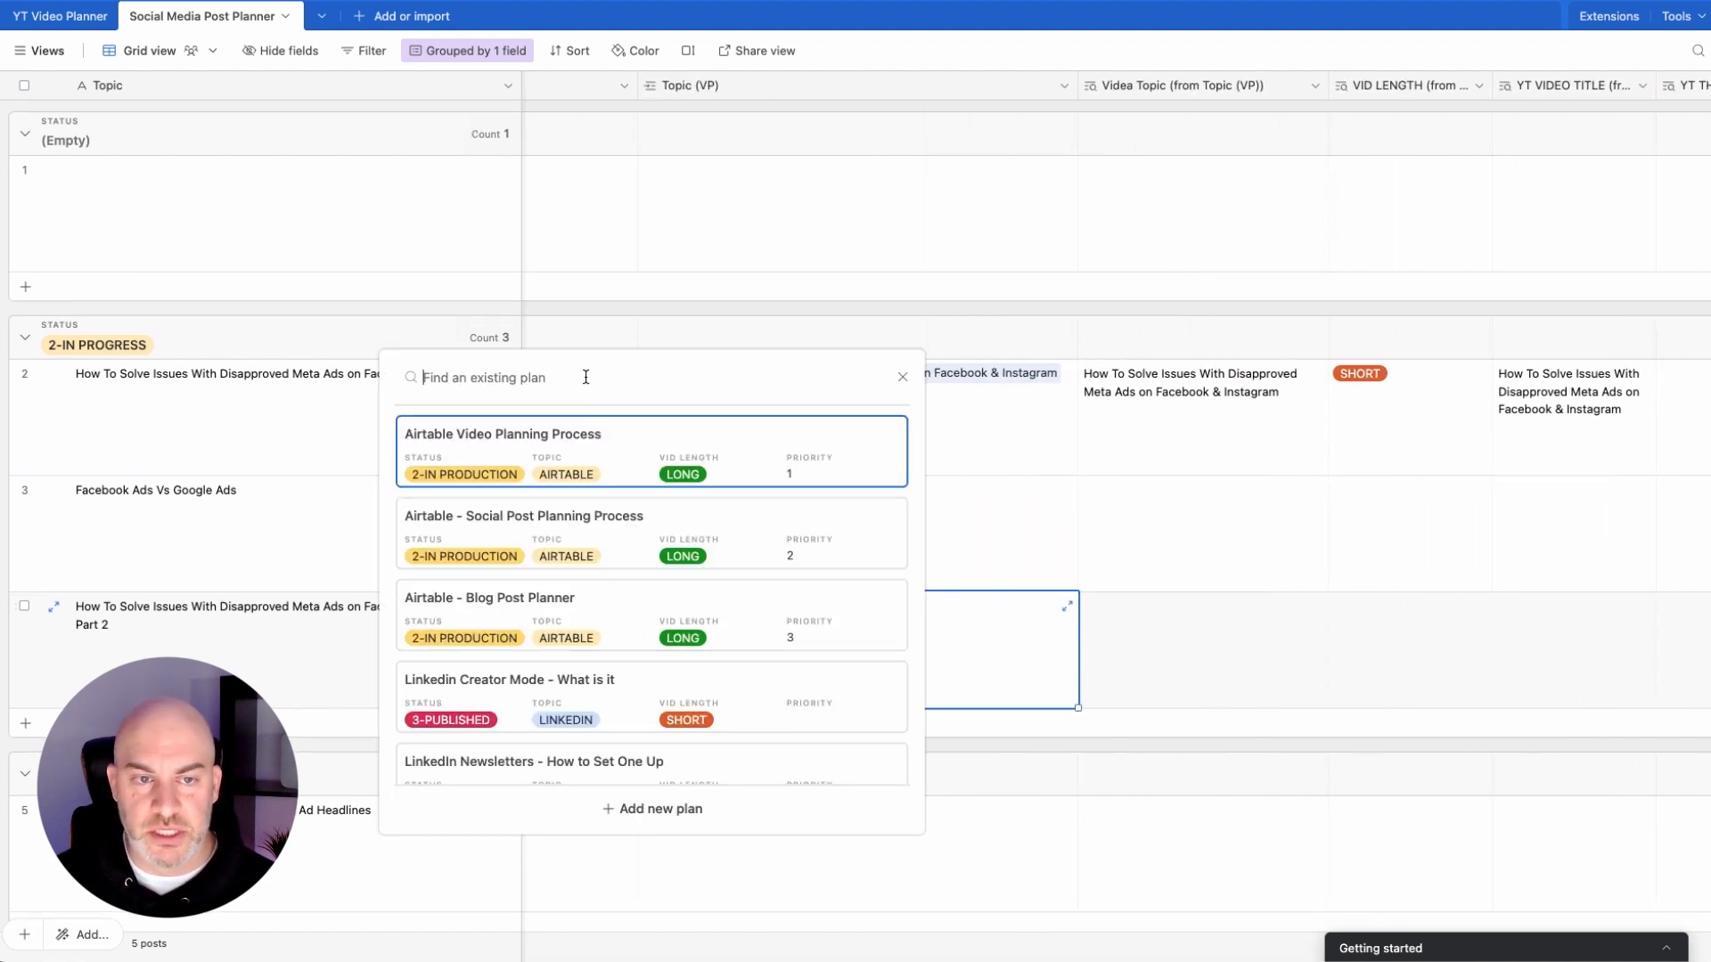
text(dis)
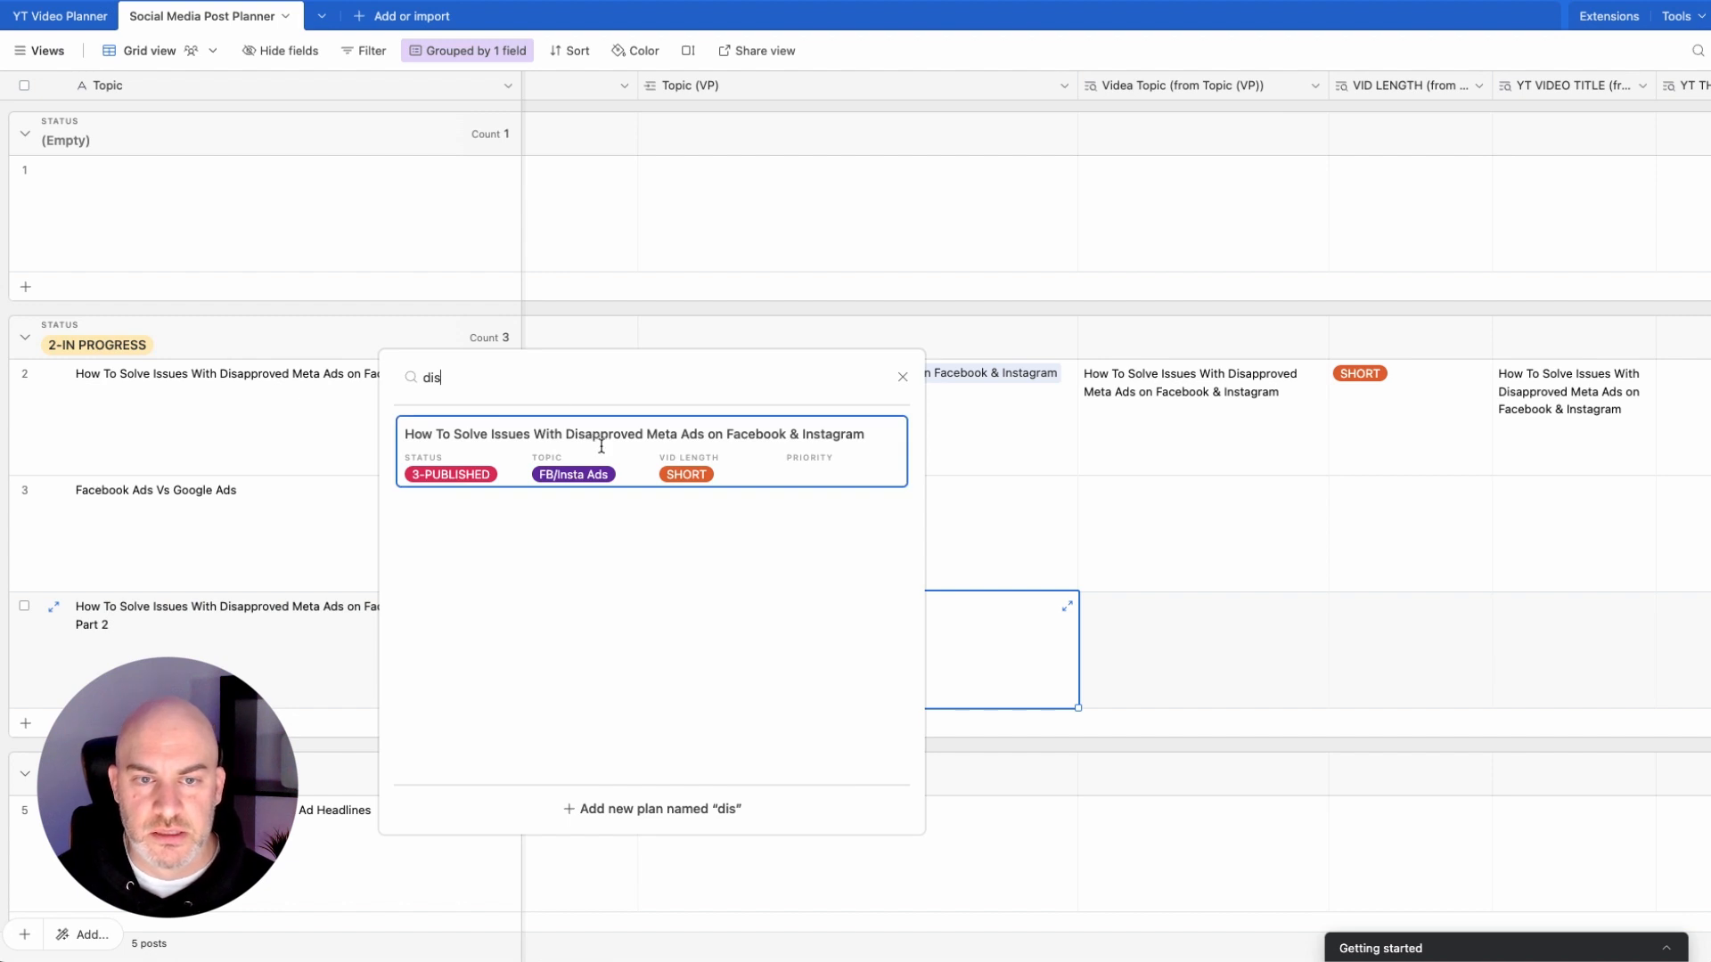
click(602, 447)
Step: Expand the Part 2 post's record and set its Published Date to 2/28/2023
scroll(797, 655, left, 15)
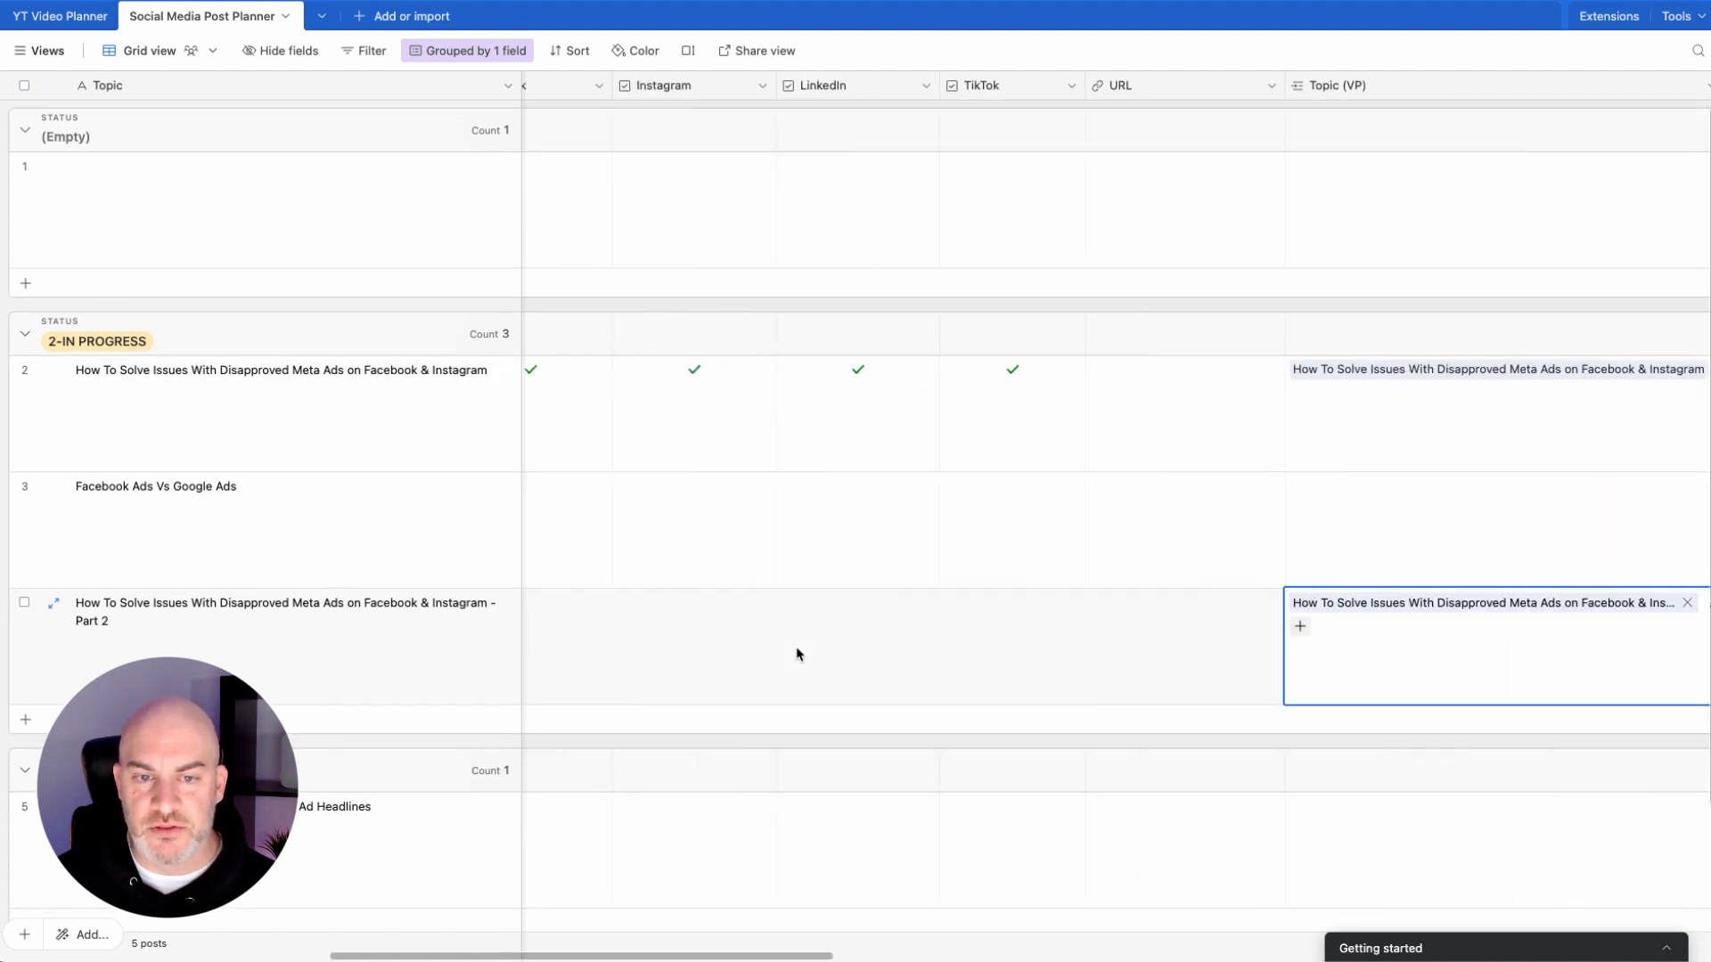
click(53, 596)
scroll(740, 647, down, 2)
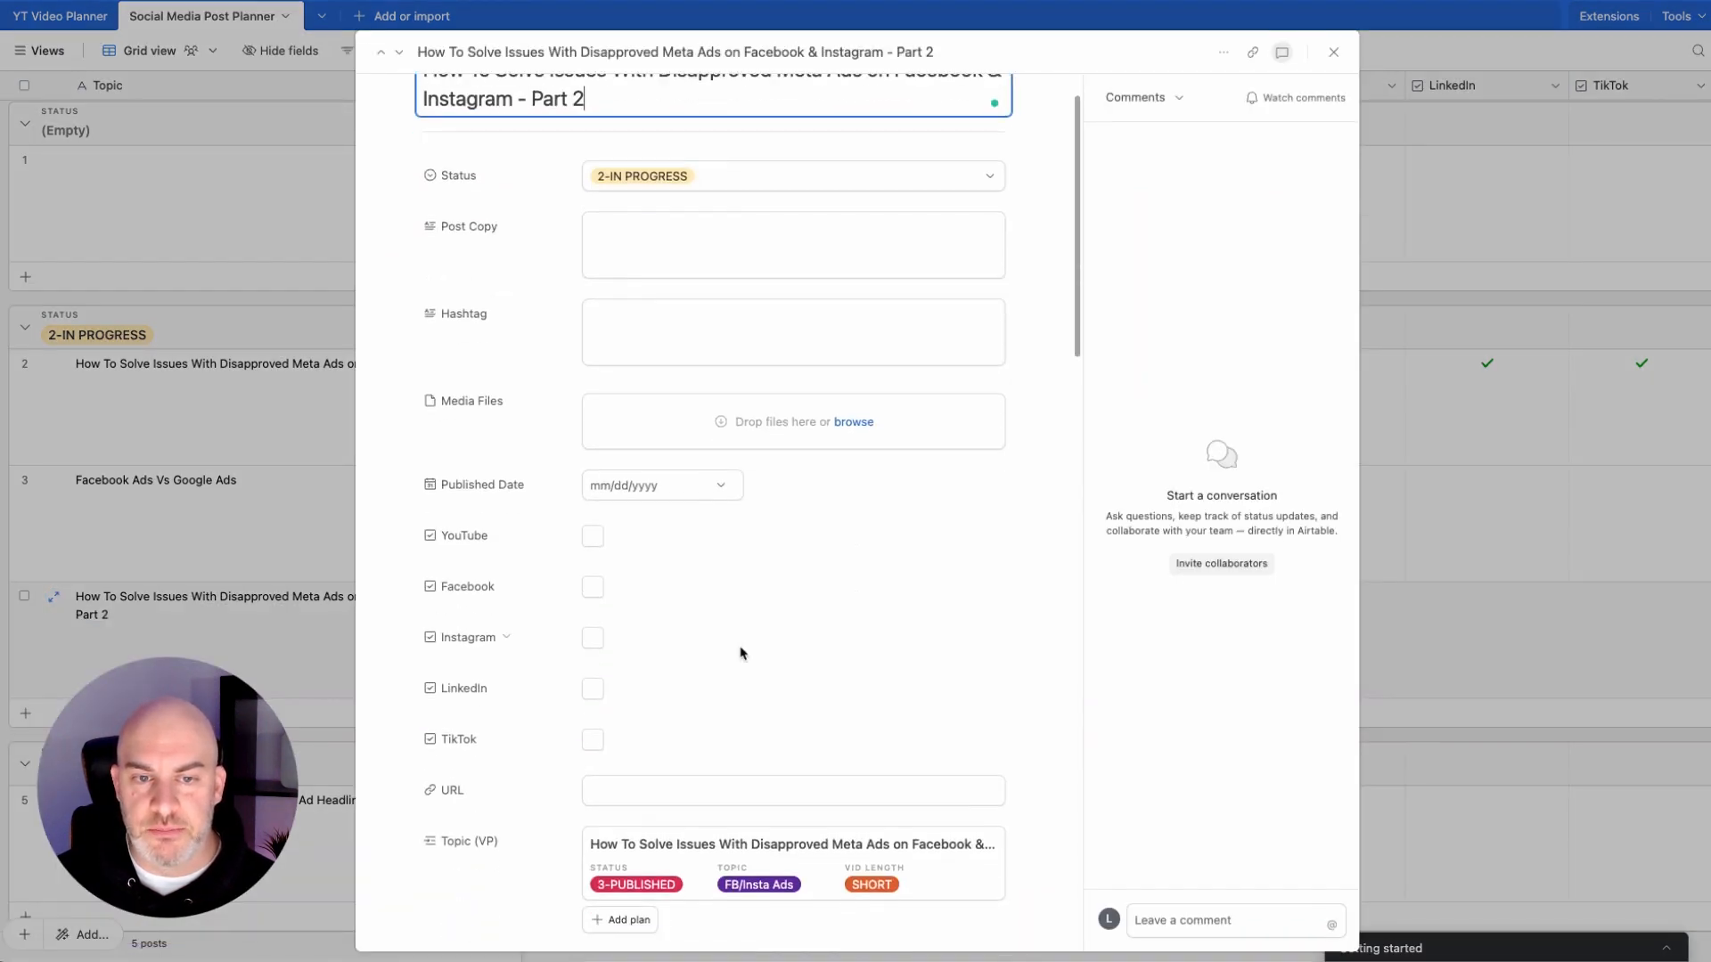
click(726, 483)
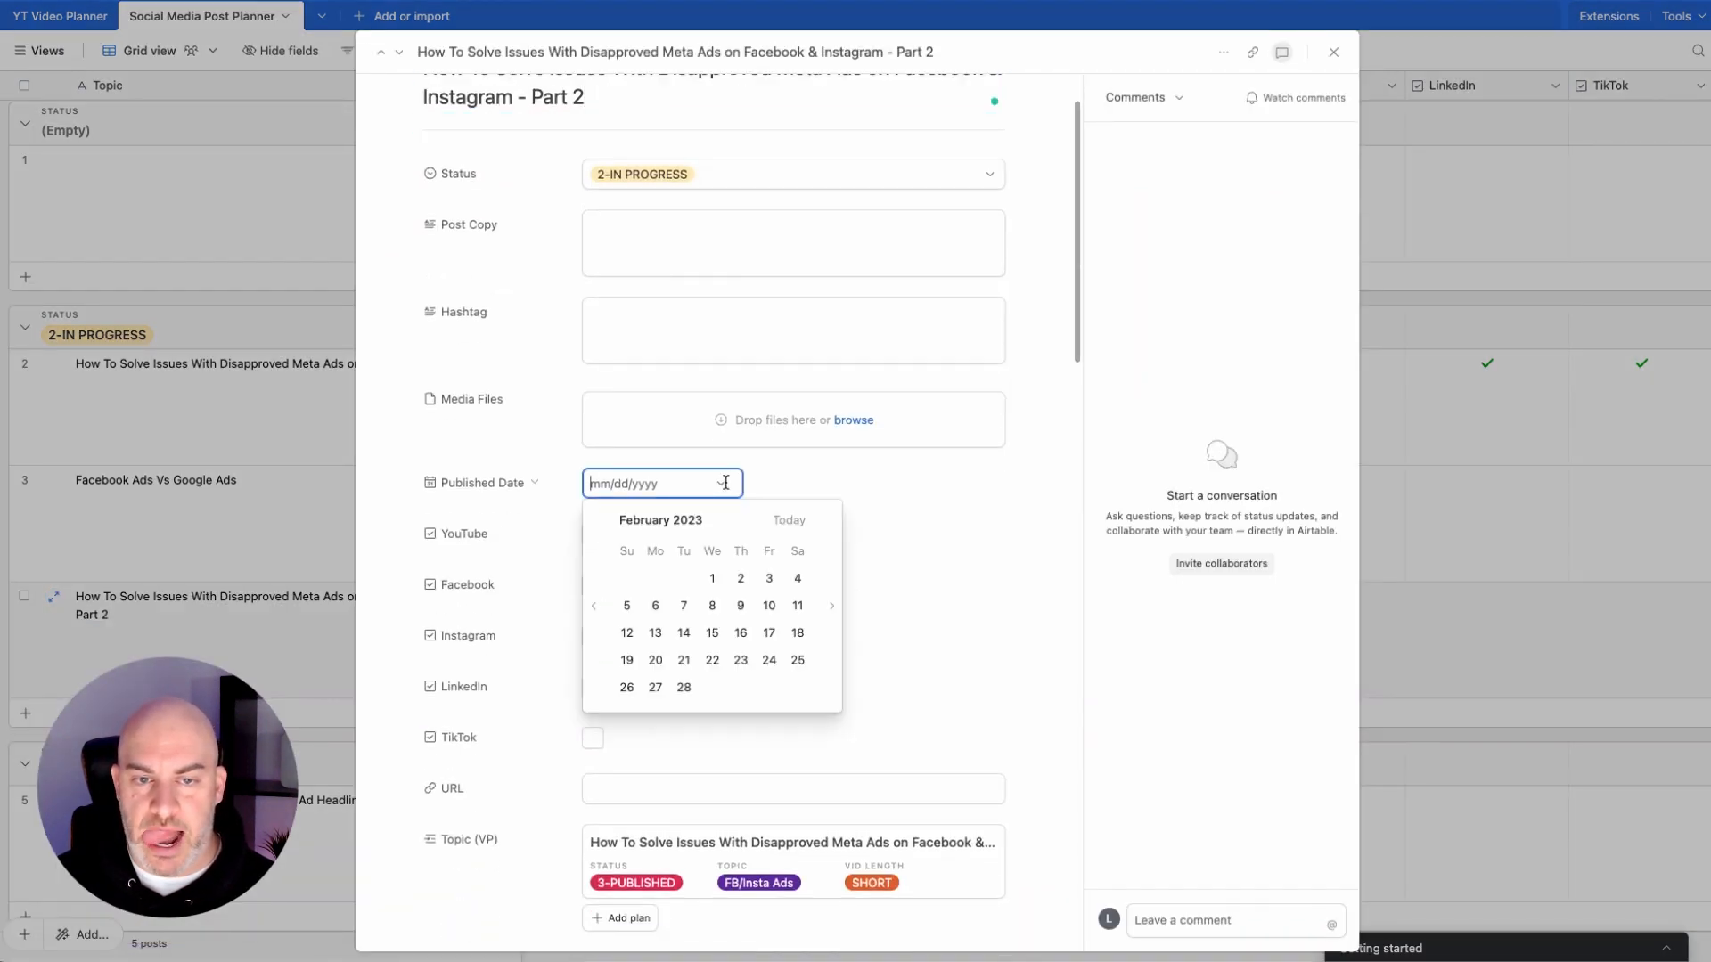
click(683, 688)
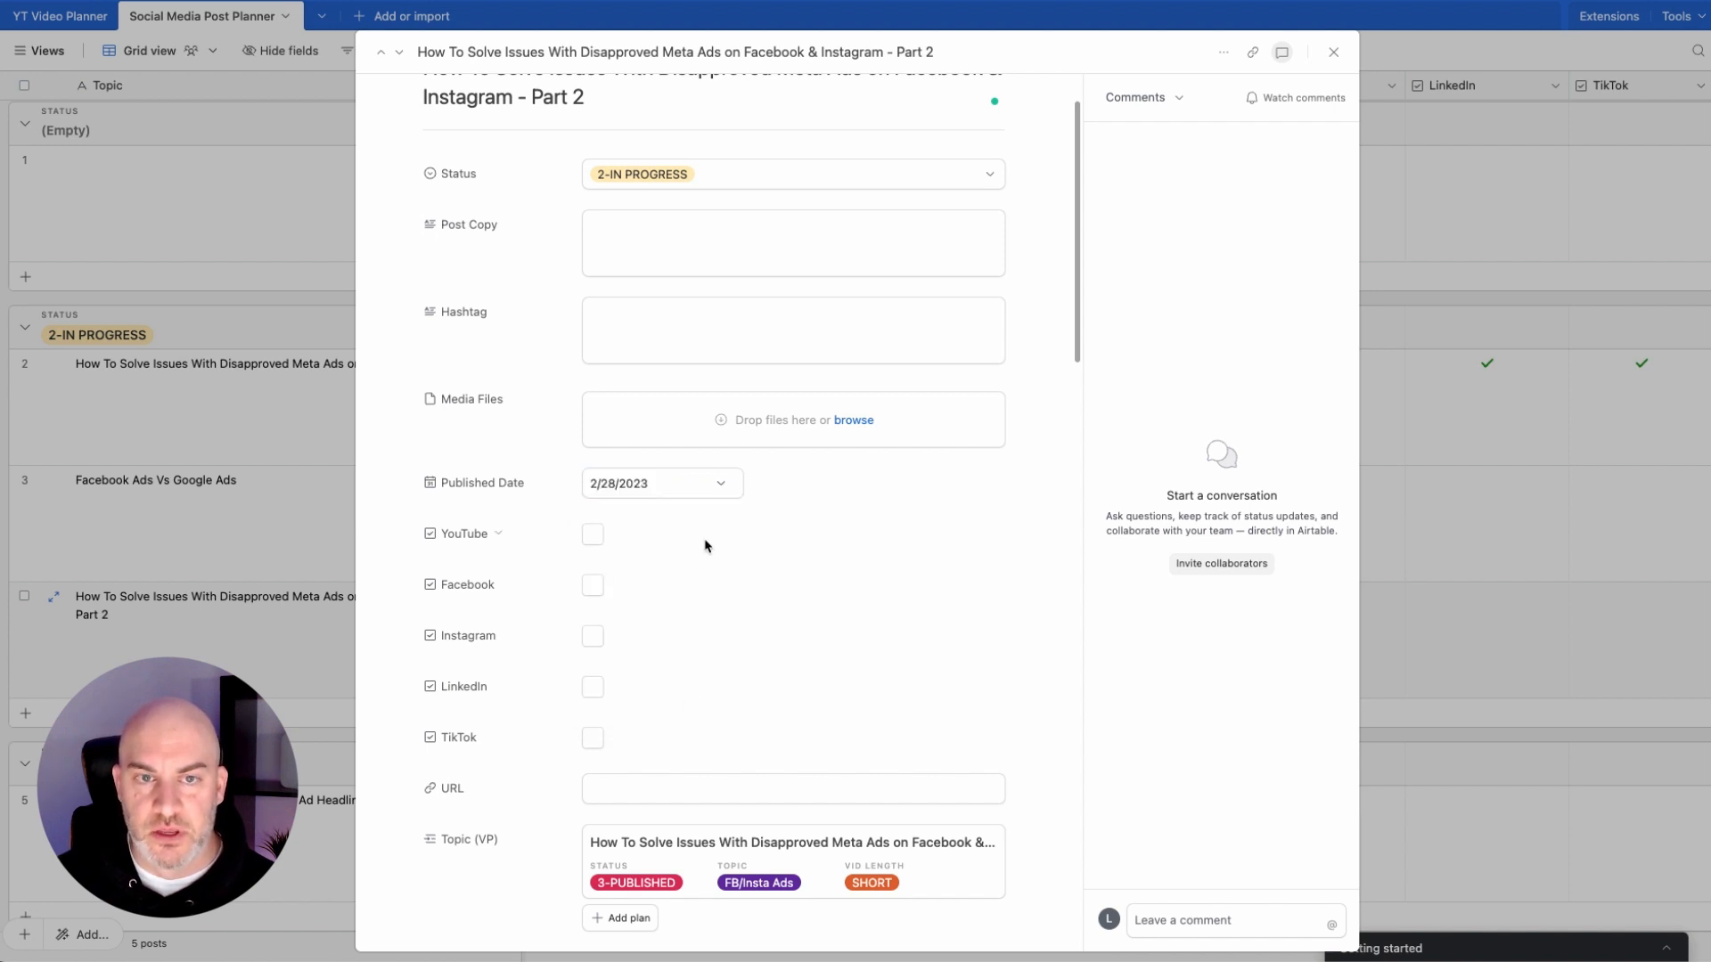
Step: Review the linked video description and enter the Post Copy "The Second way and ad may be disapproved is........."
scroll(760, 695, down, 10)
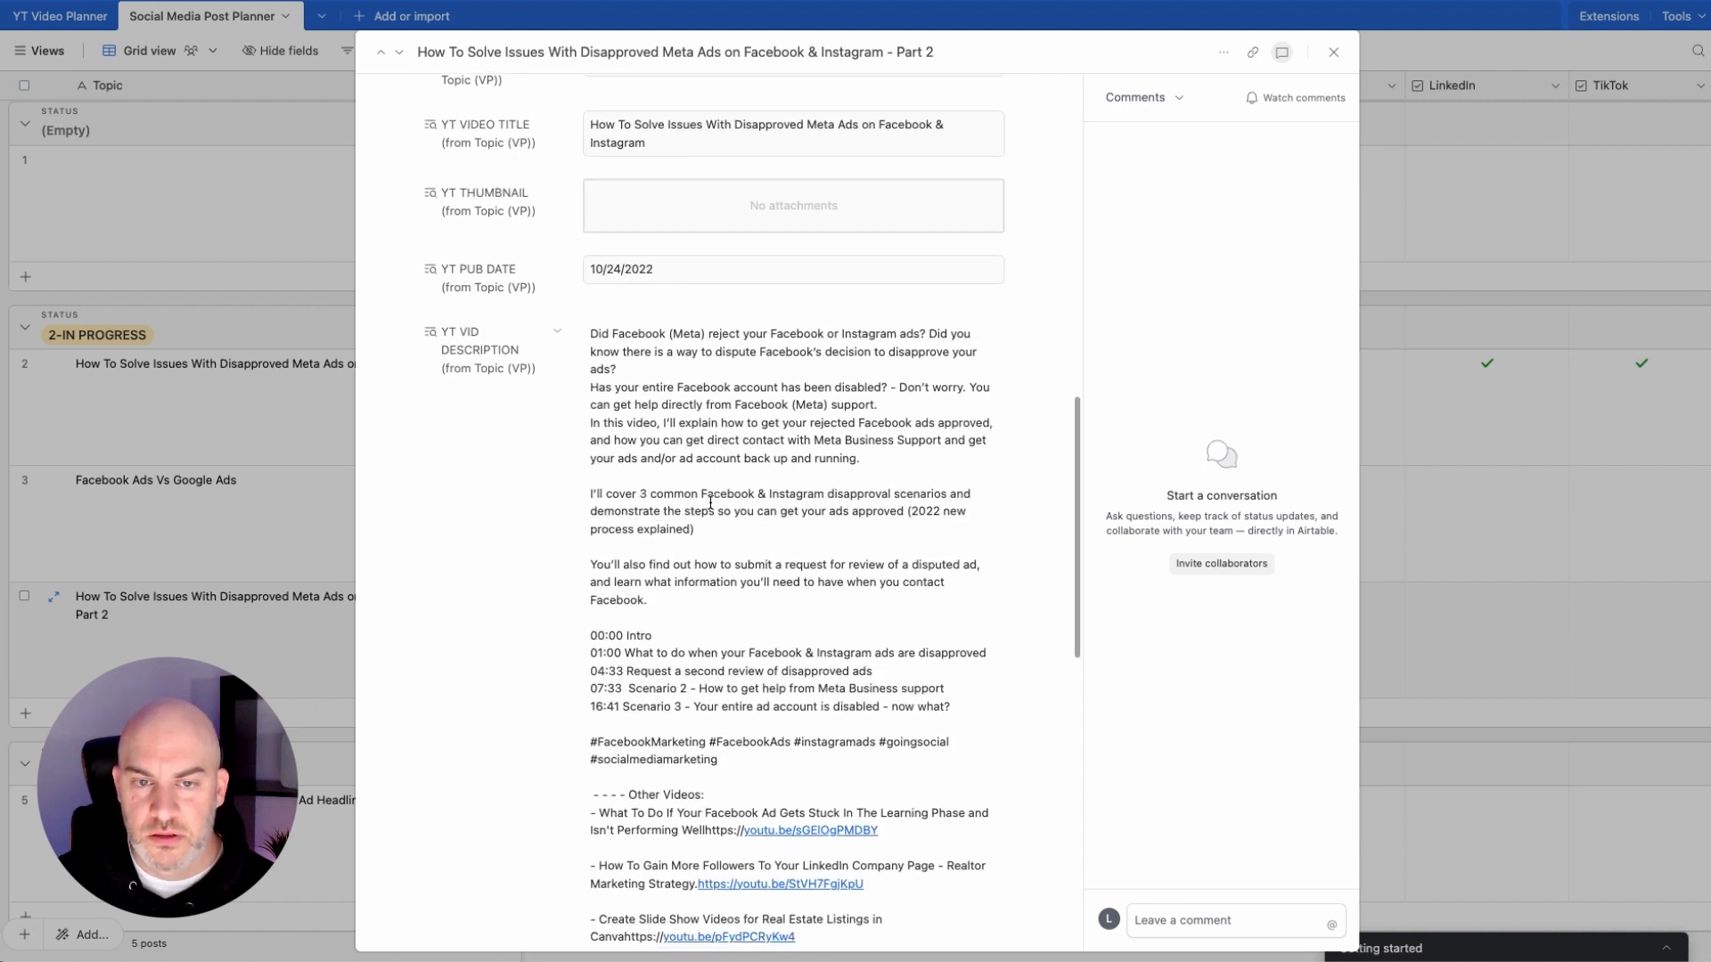
drag(701, 495, 714, 539)
scroll(713, 277, up, 3)
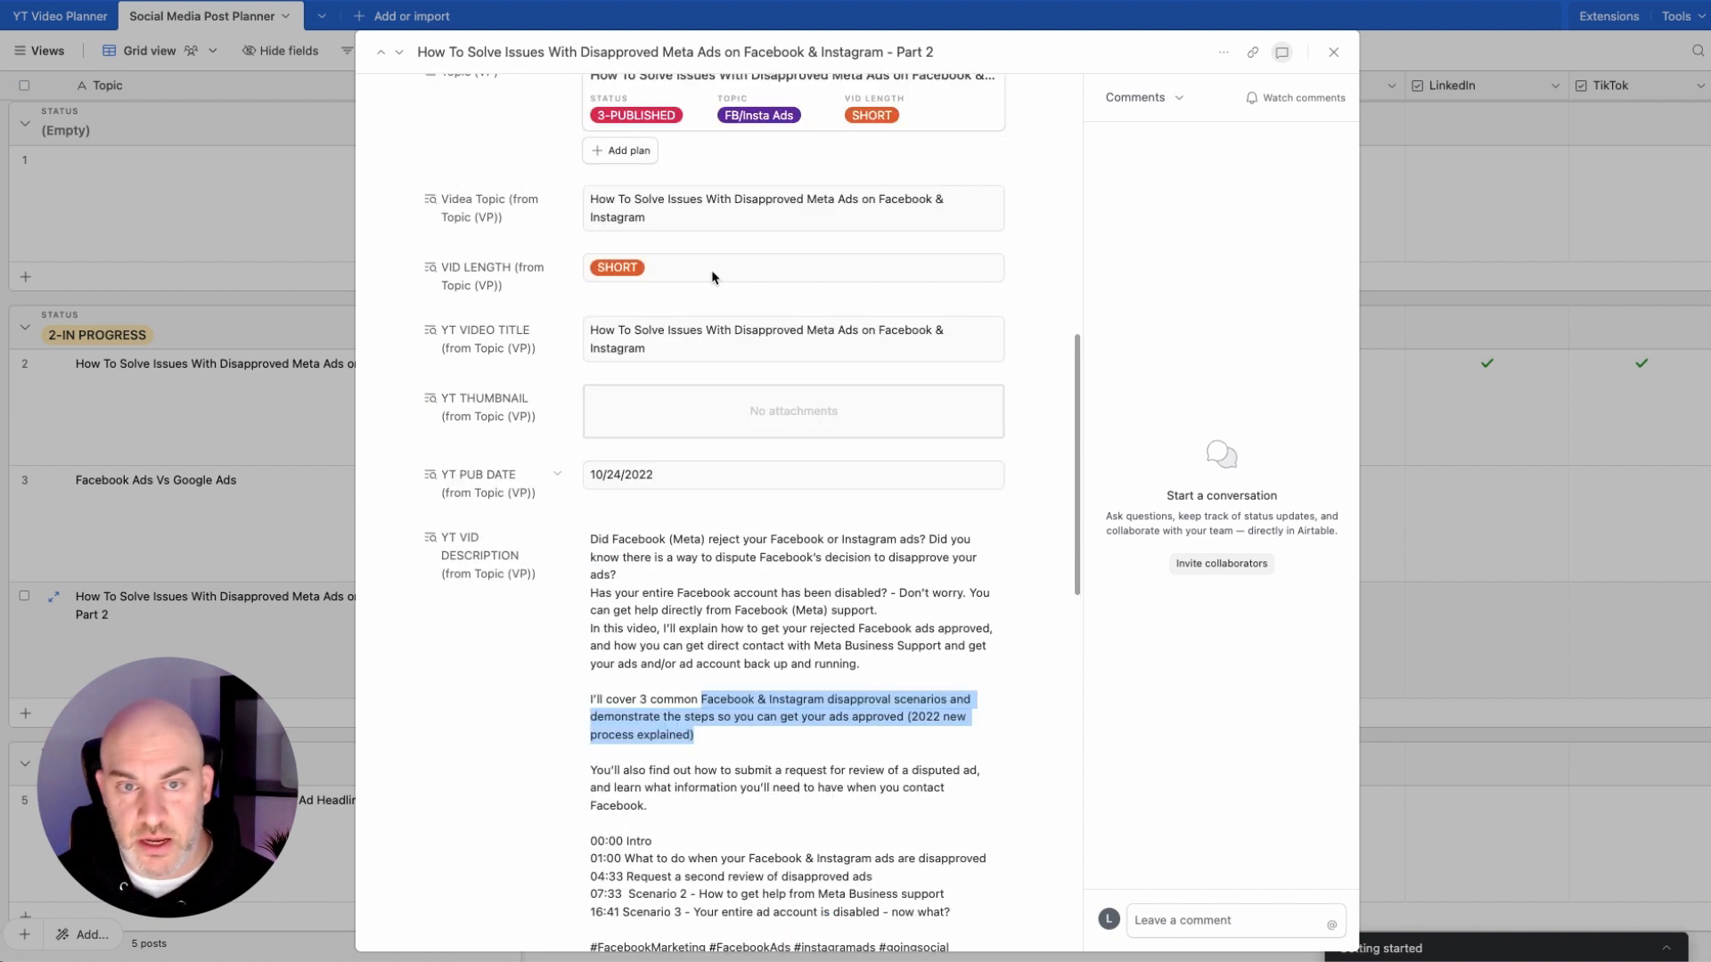
scroll(650, 321, up, 10)
click(628, 321)
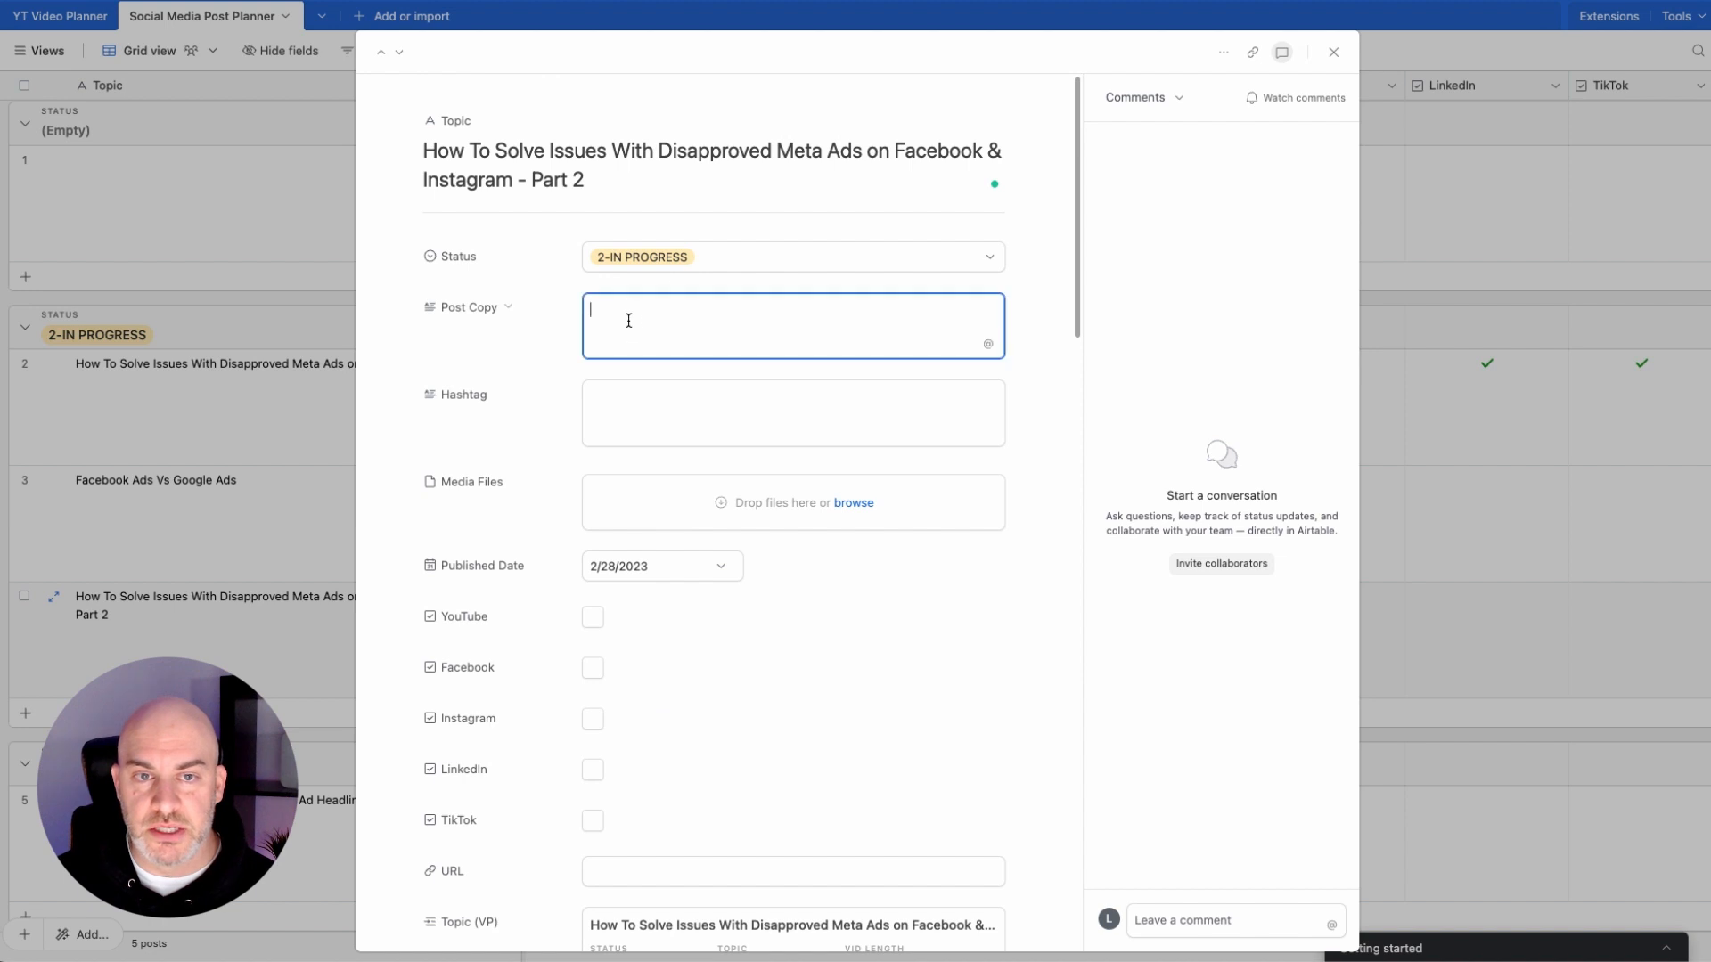
text(The Second)
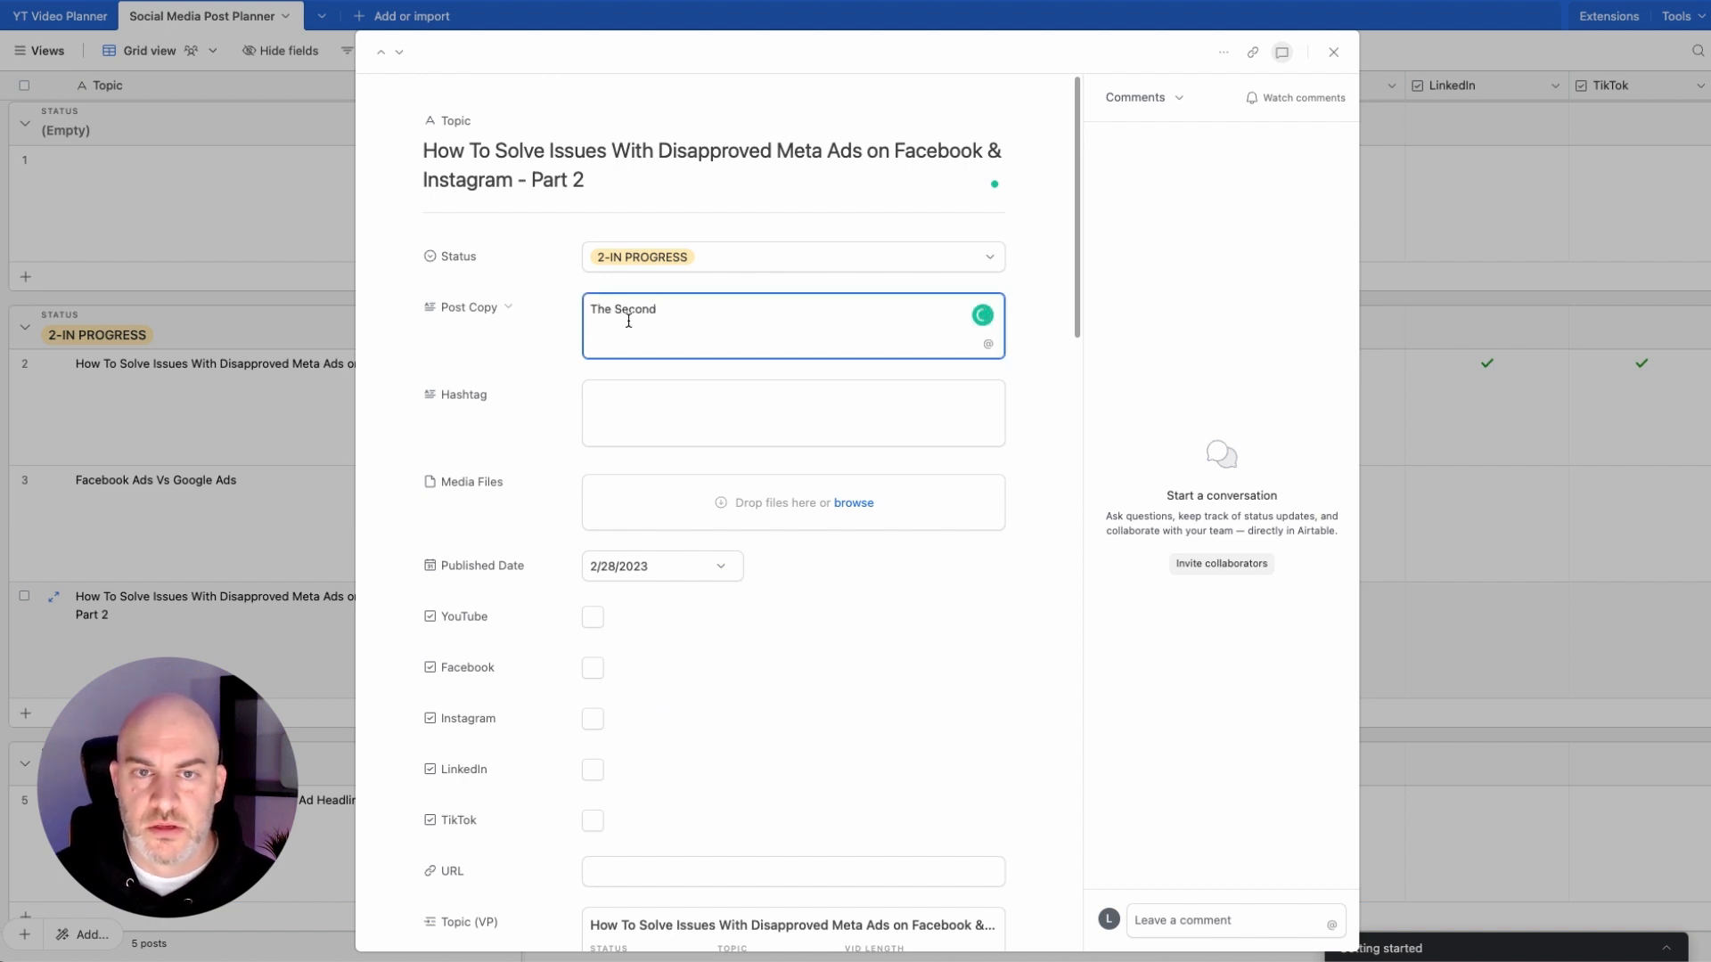
text( way and ad may be dissap)
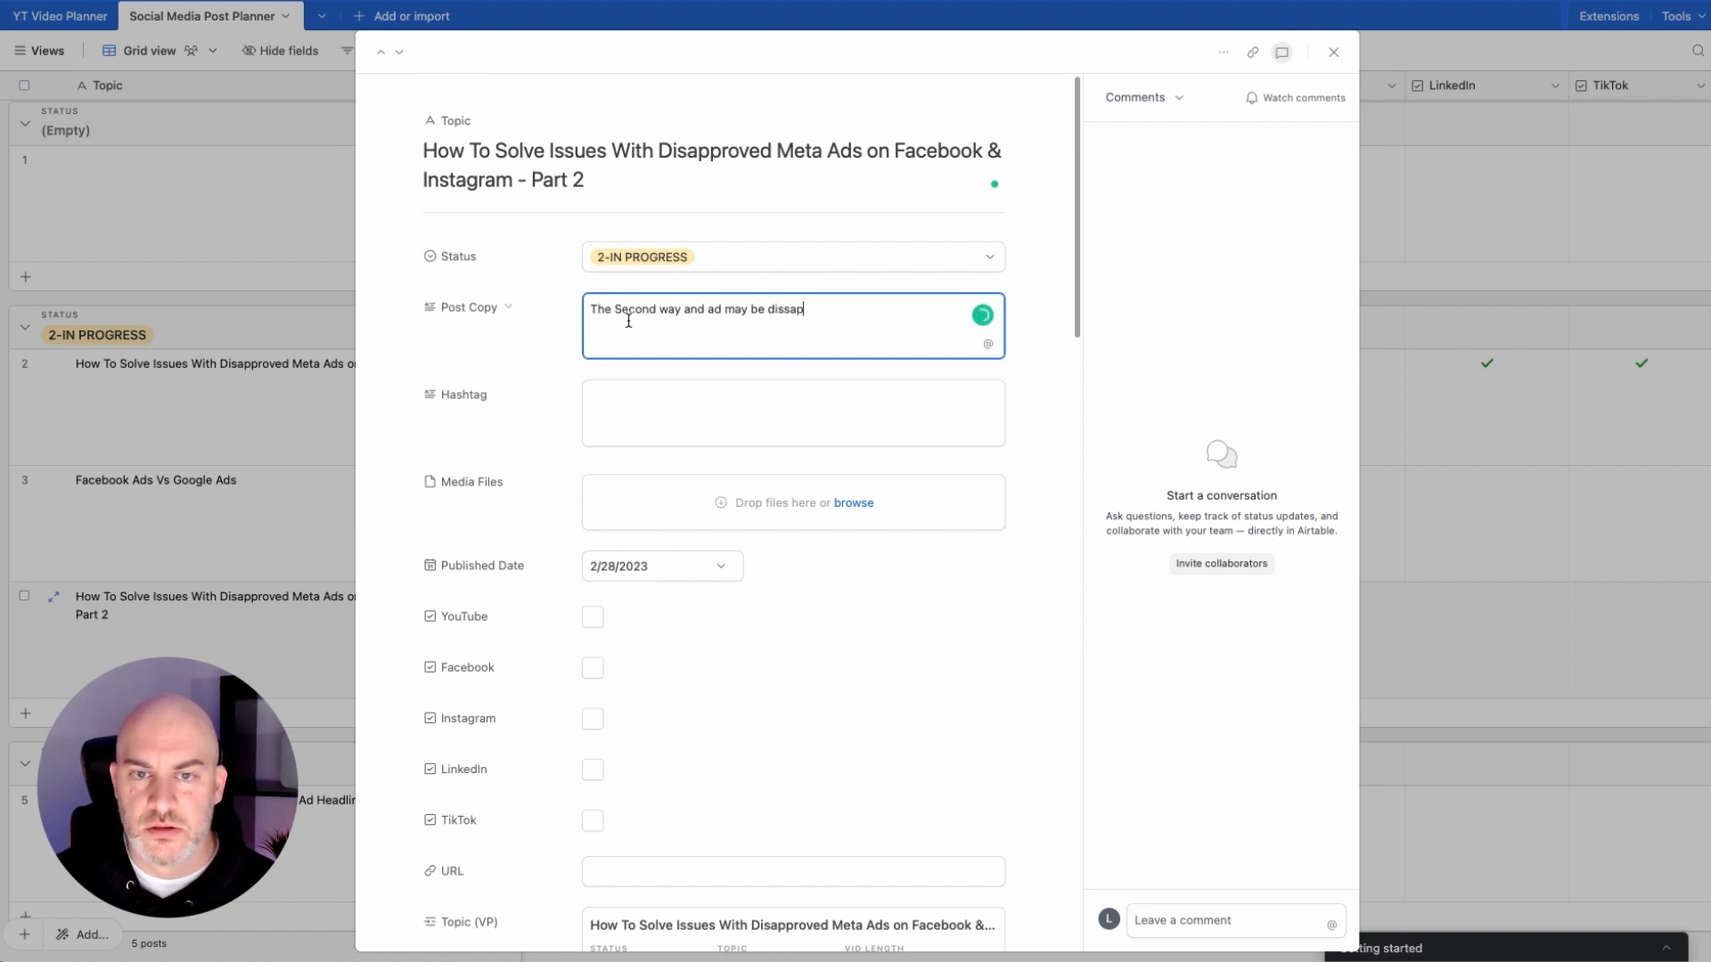
key(BackSpace)
key(BackSpace)
key(BackSpace)
text(approved is.........)
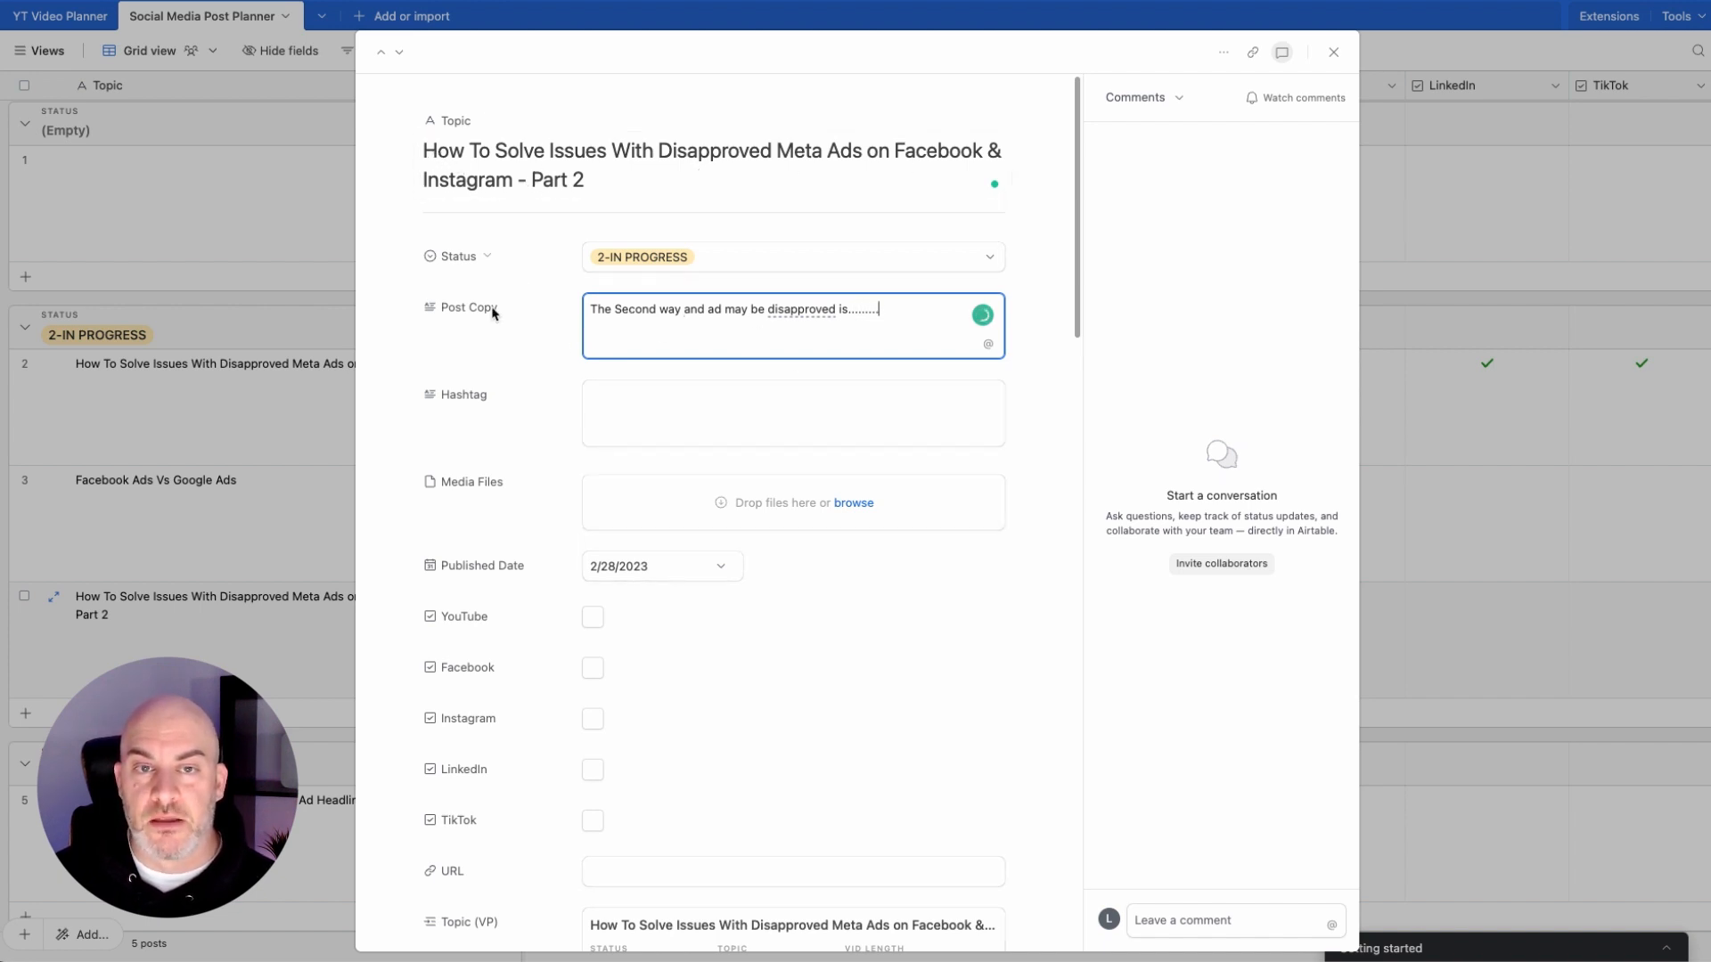
click(501, 334)
Step: Mark the Part 2 post for YouTube, Facebook, Instagram, LinkedIn and TikTok, and close the expanded record
scroll(623, 570, down, 7)
scroll(641, 662, down, 5)
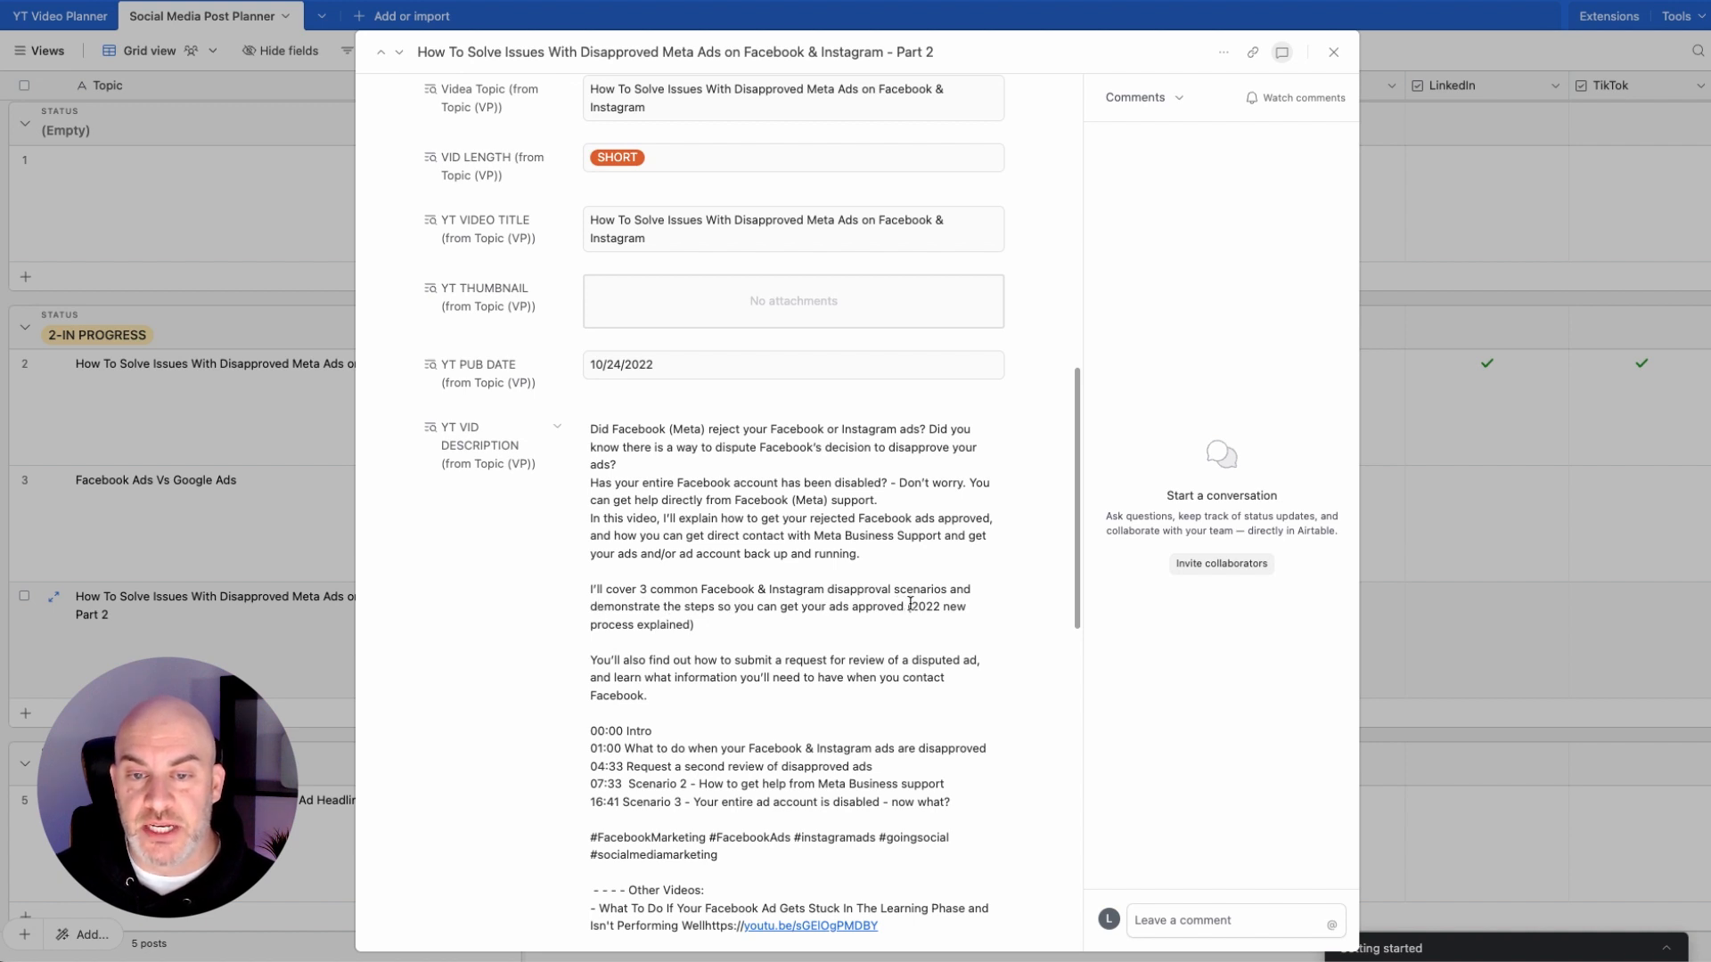
scroll(952, 599, up, 12)
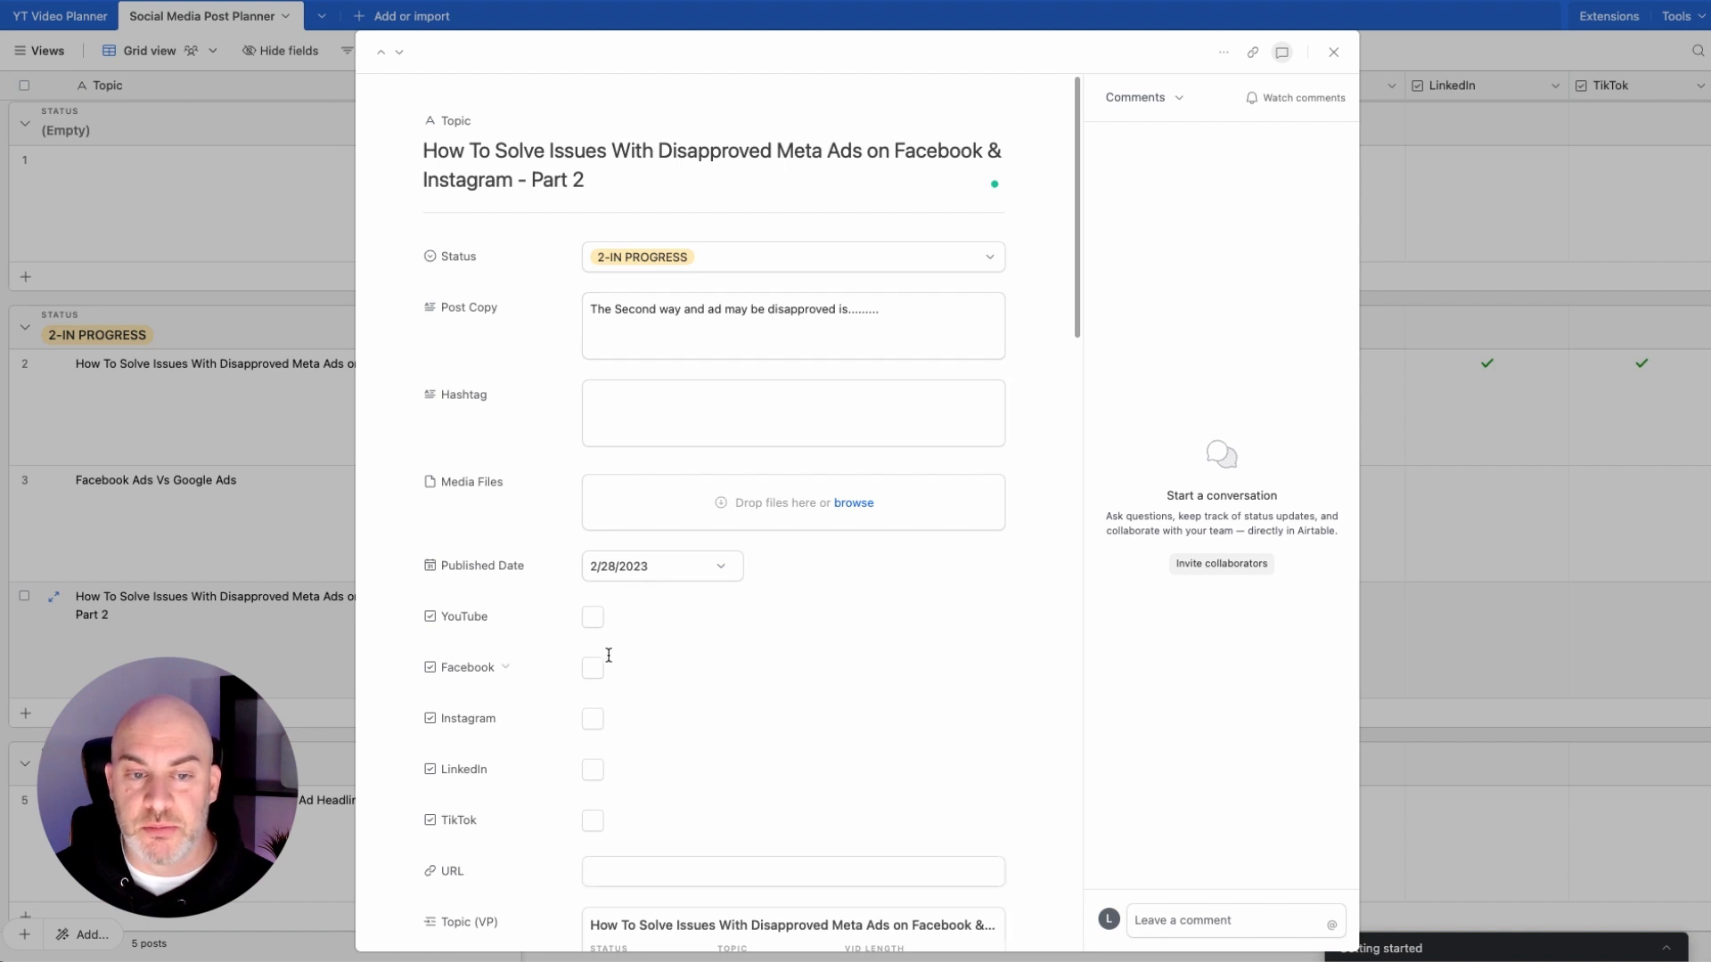
click(592, 617)
click(592, 667)
click(592, 718)
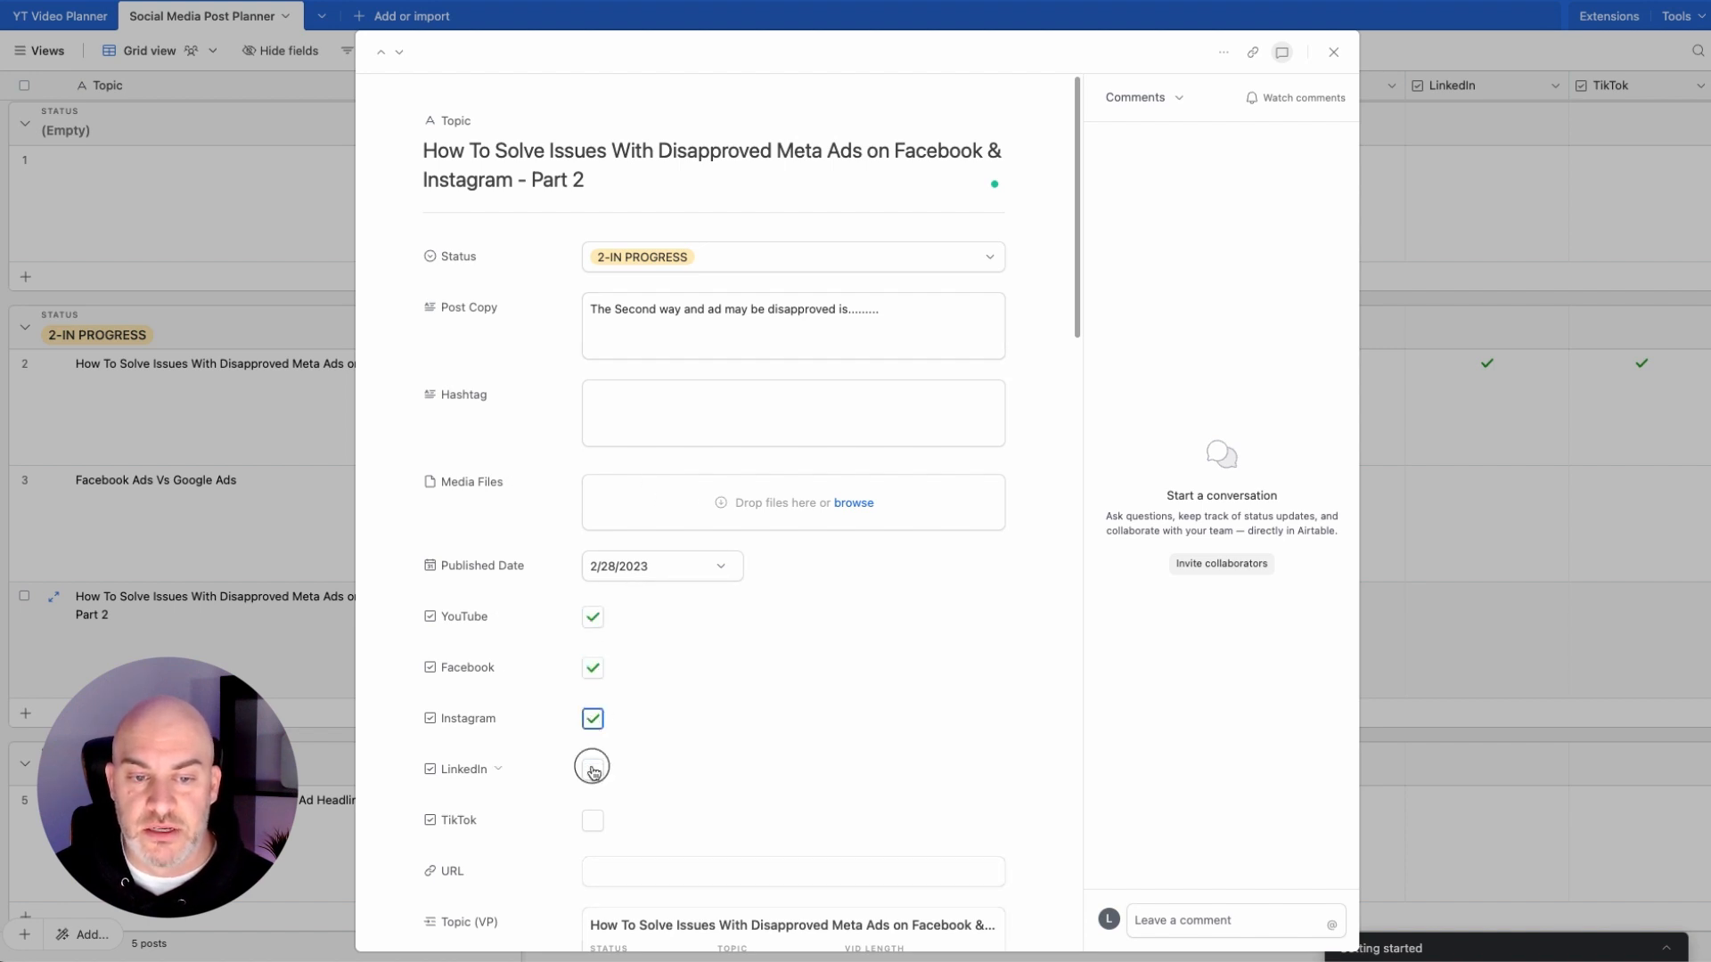
click(593, 769)
click(591, 818)
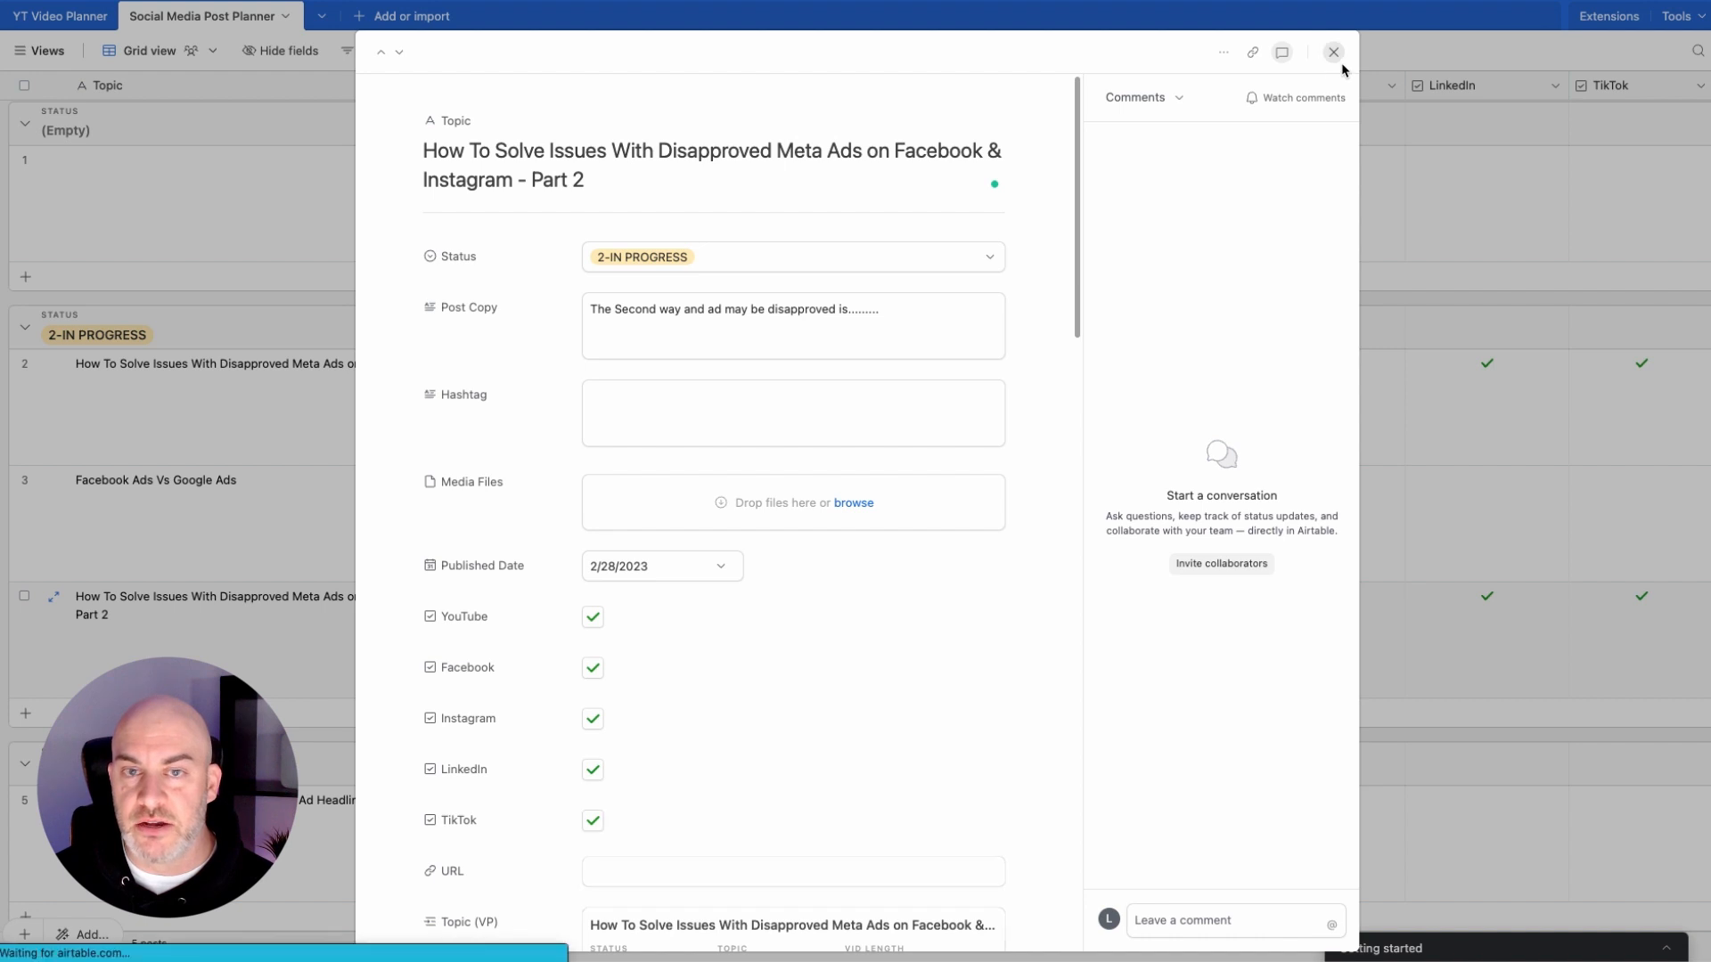
click(1333, 52)
Step: Link the Topic (VP) field of the "Facebook Ads Vs Google Ads" post to the video plan with the same title
scroll(921, 645, down, 2)
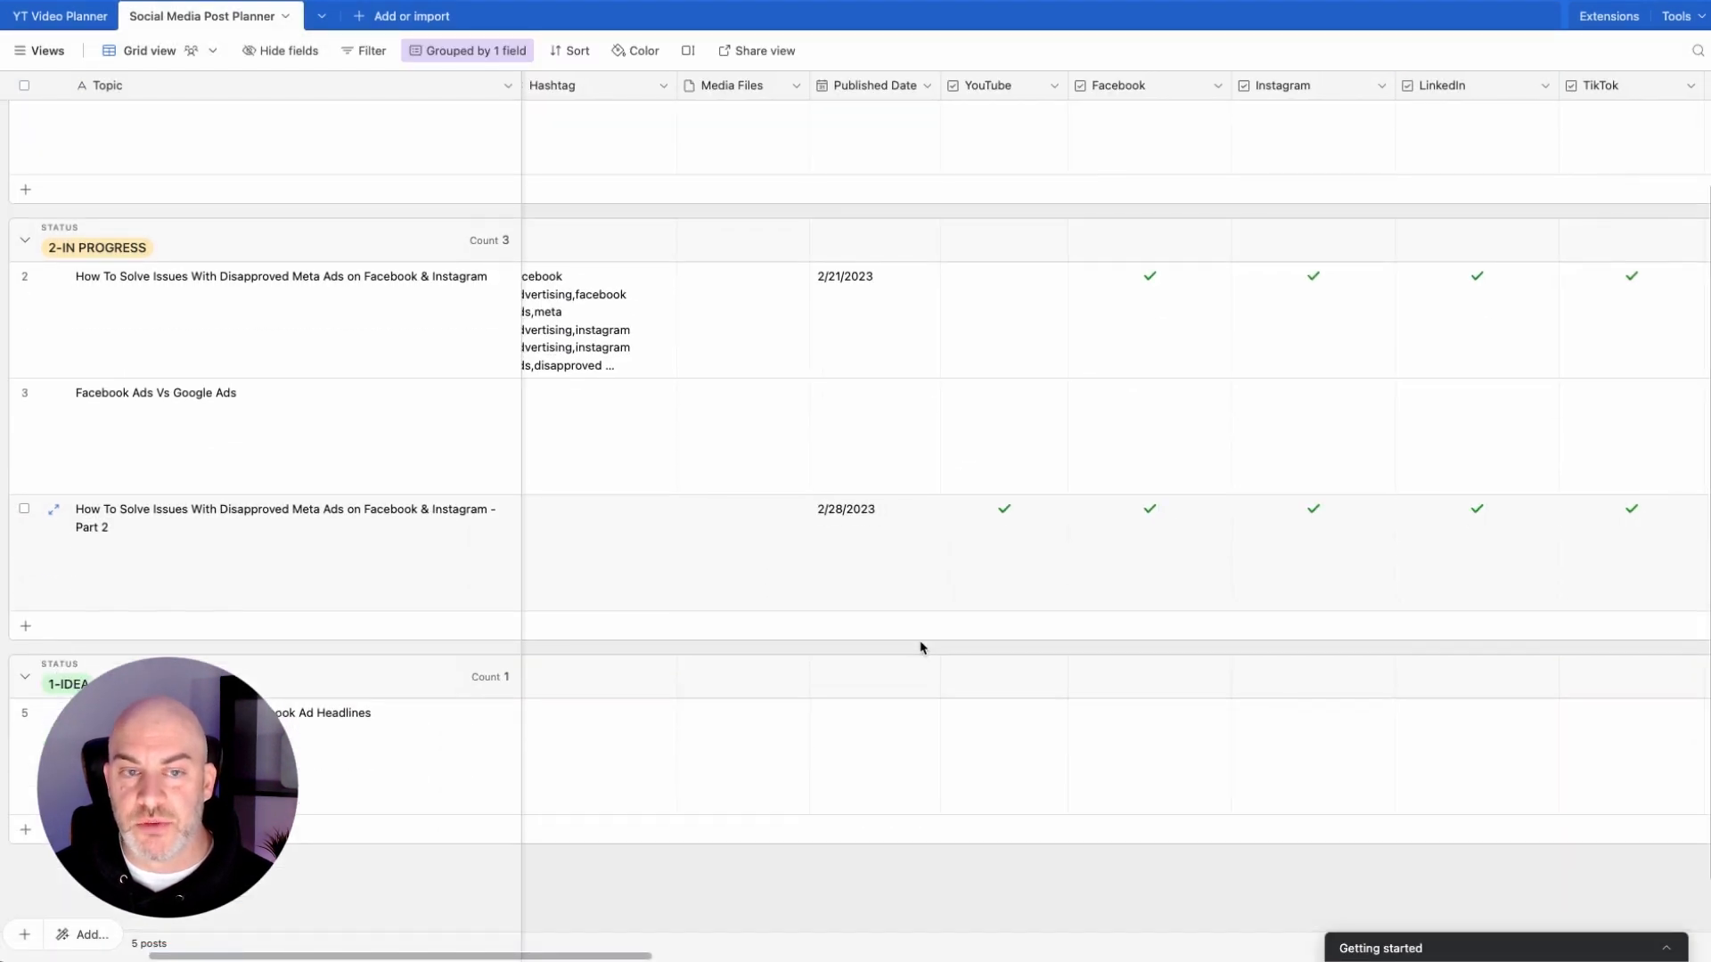
scroll(359, 440, left, 5)
scroll(695, 440, right, 10)
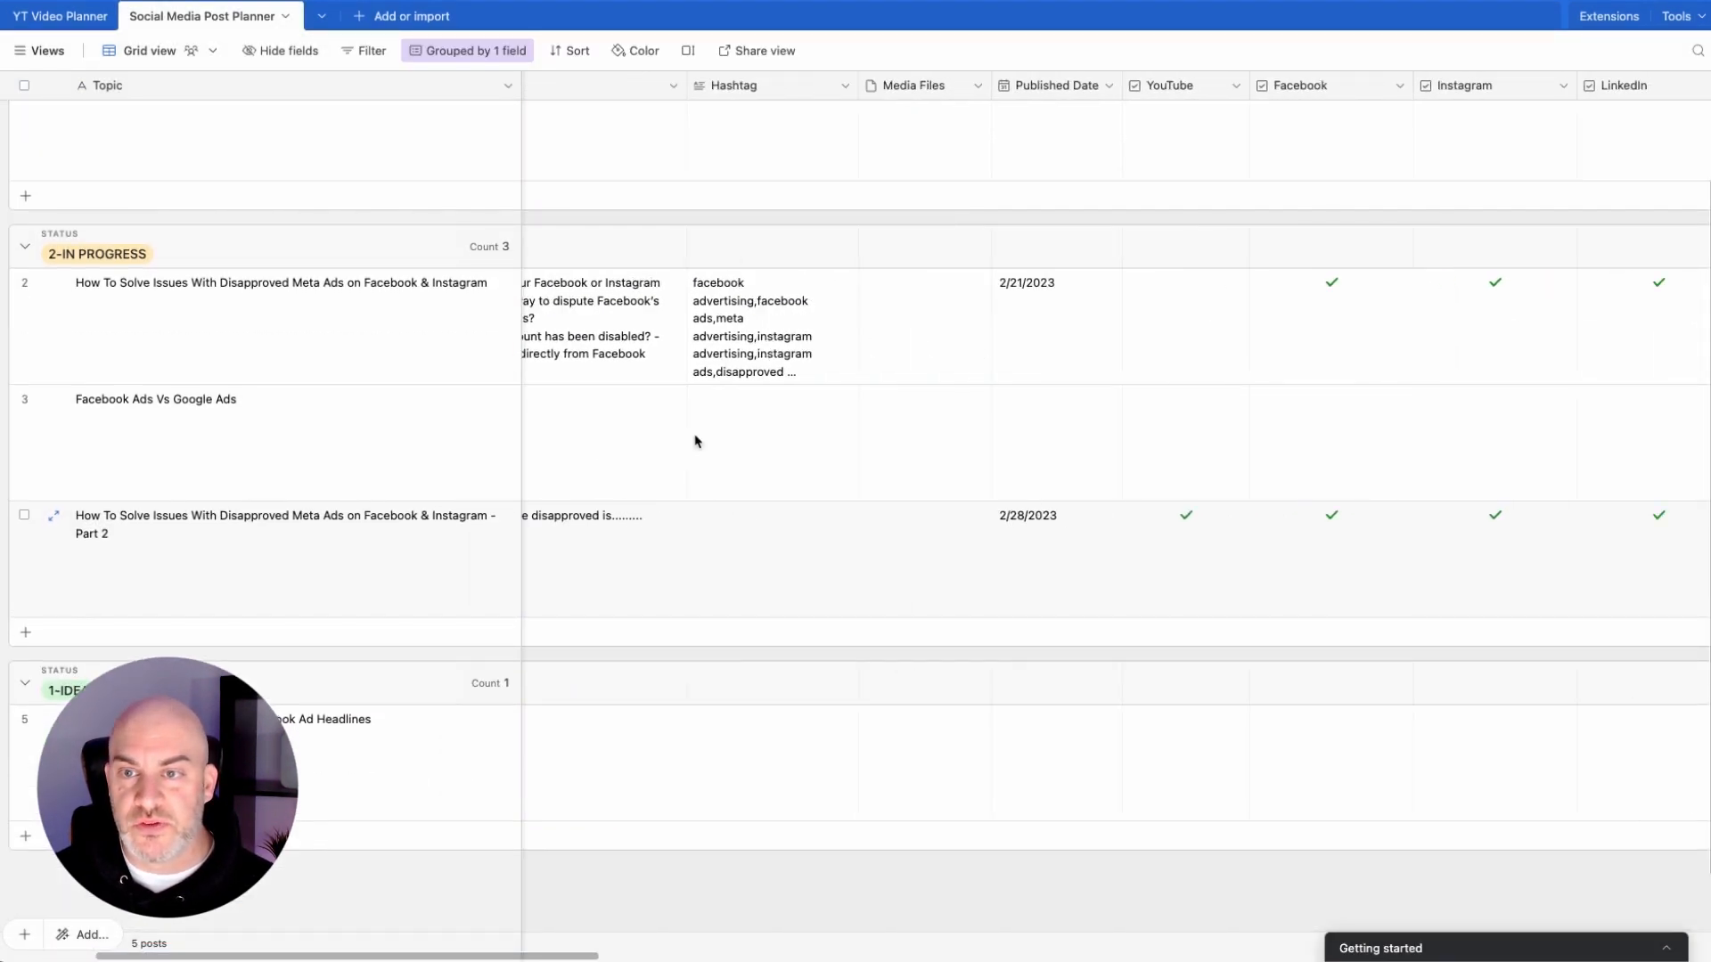
scroll(696, 440, right, 6)
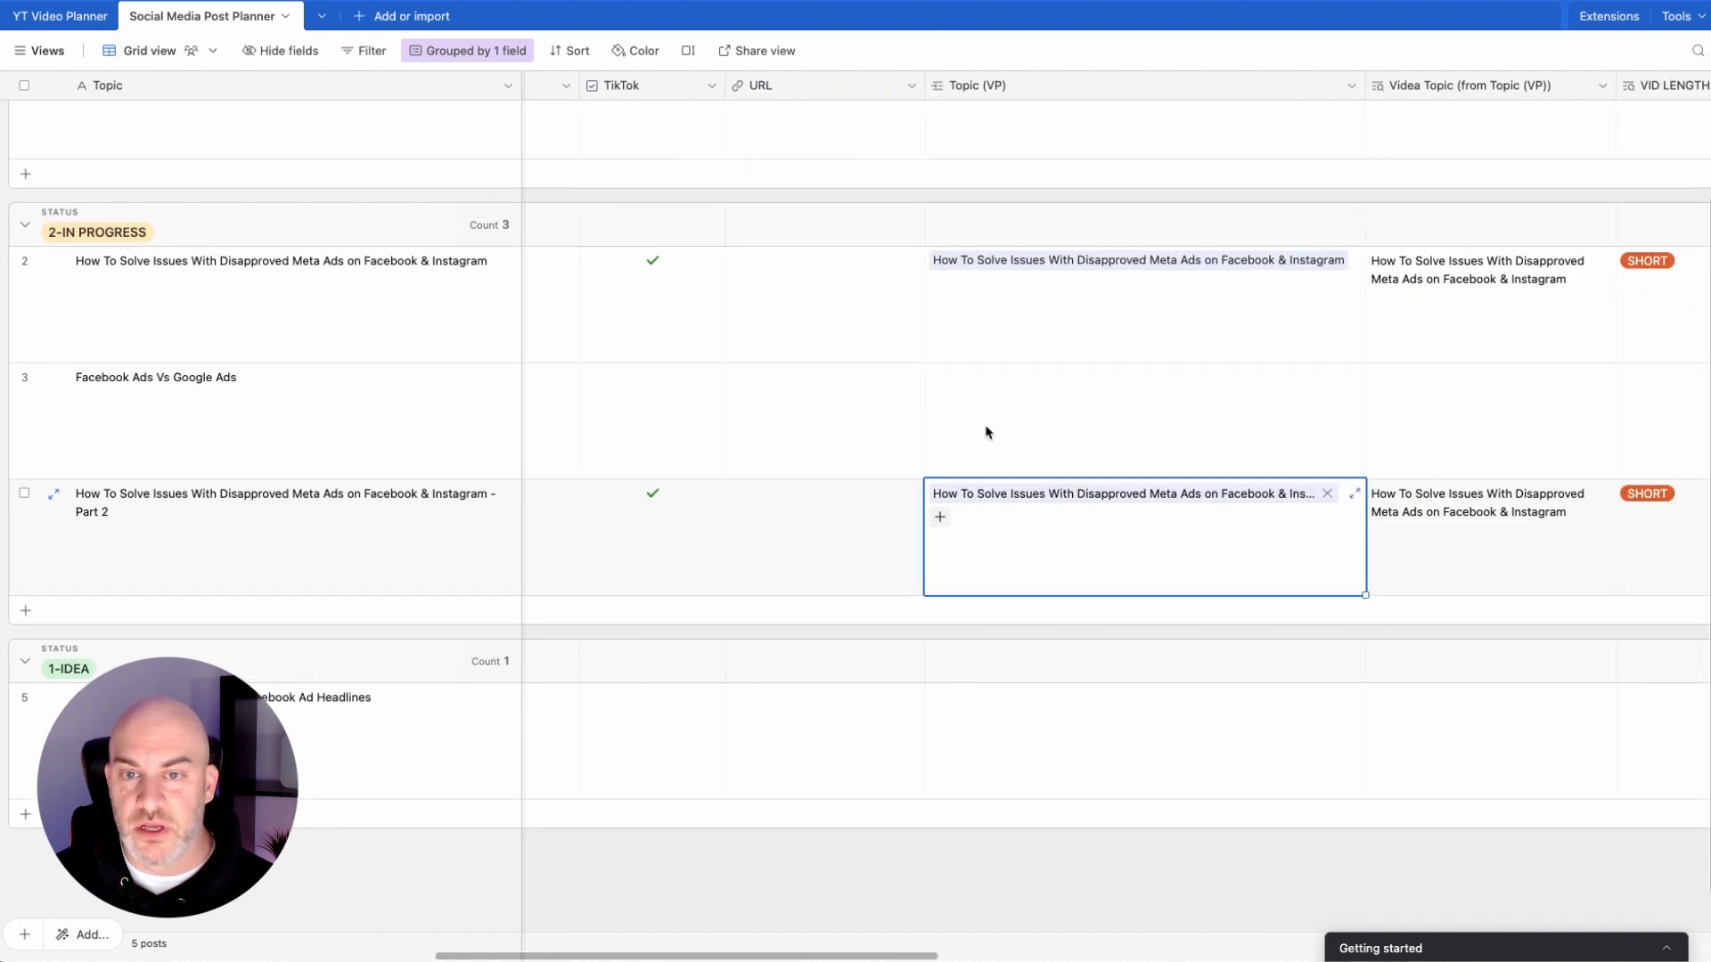
click(980, 414)
click(916, 372)
click(937, 380)
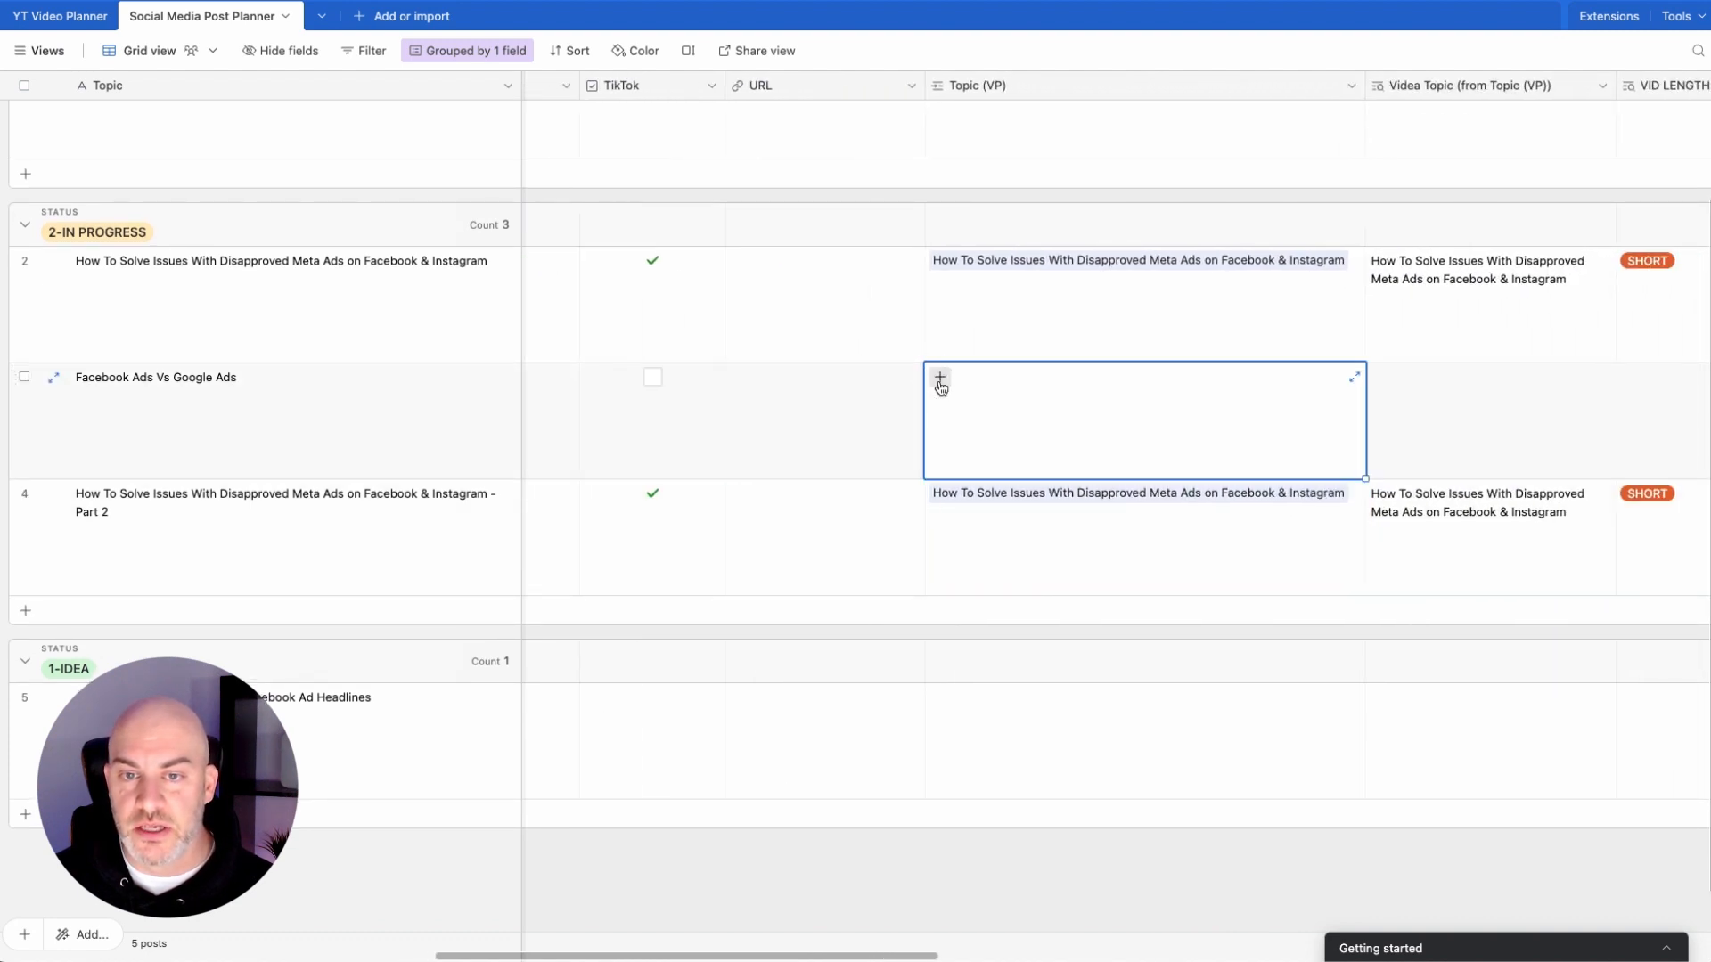
click(940, 377)
text(b)
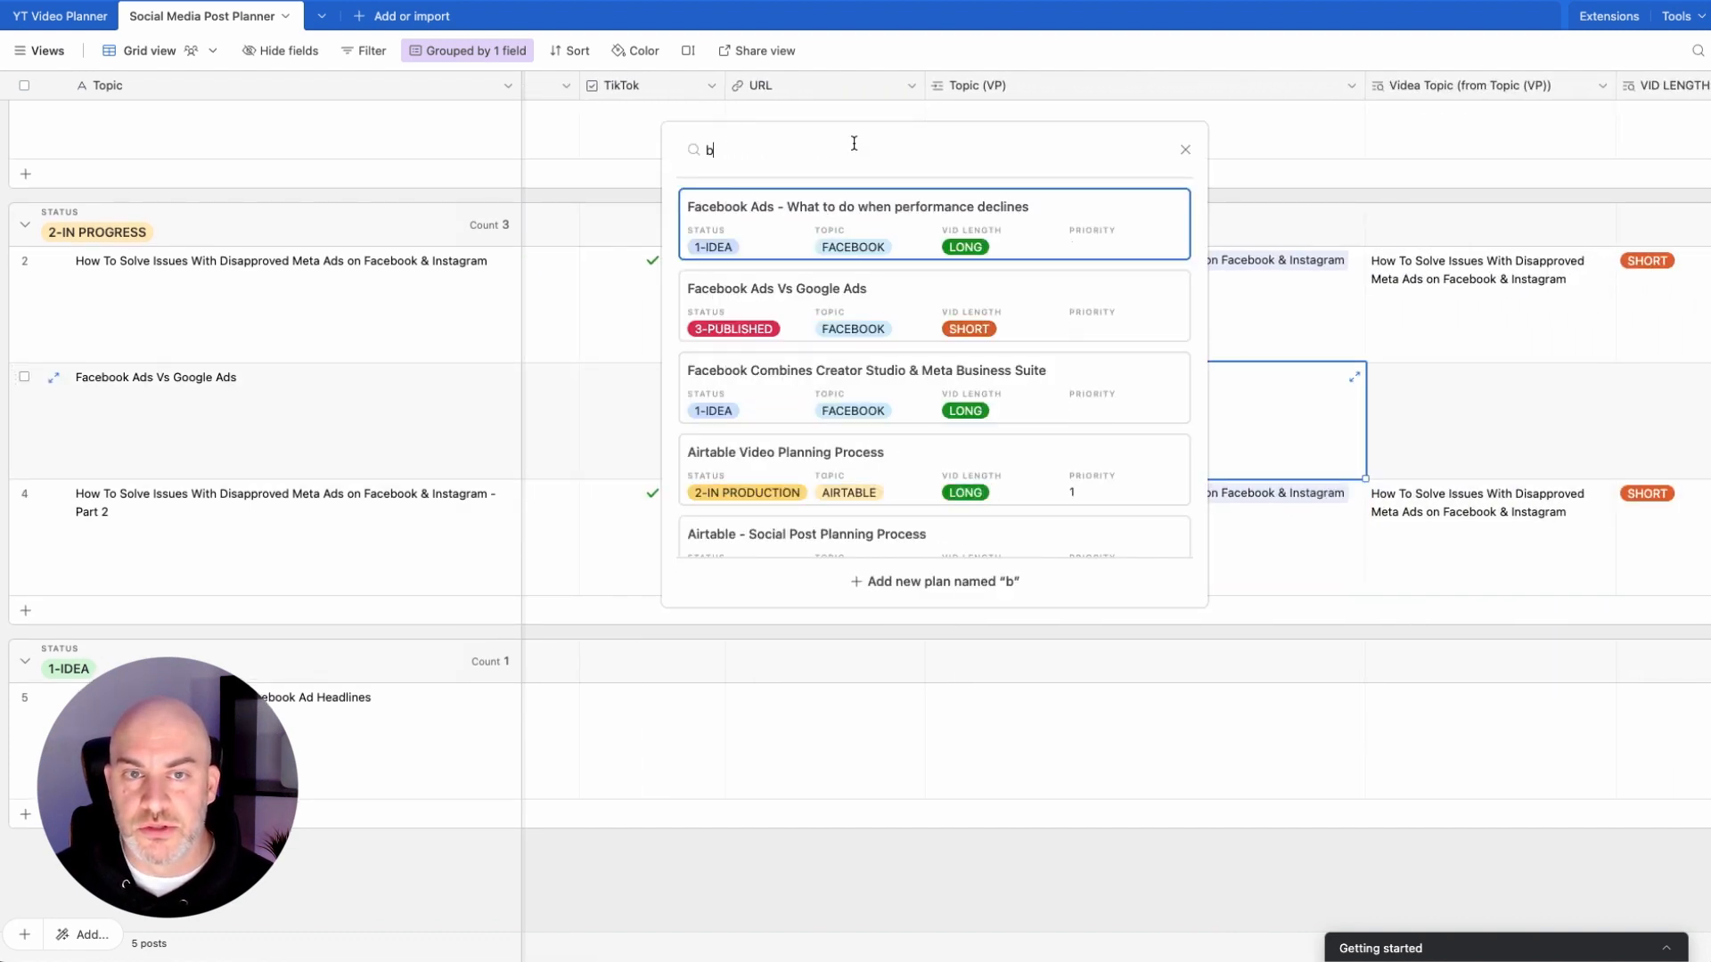
key(BackSpace)
text(google)
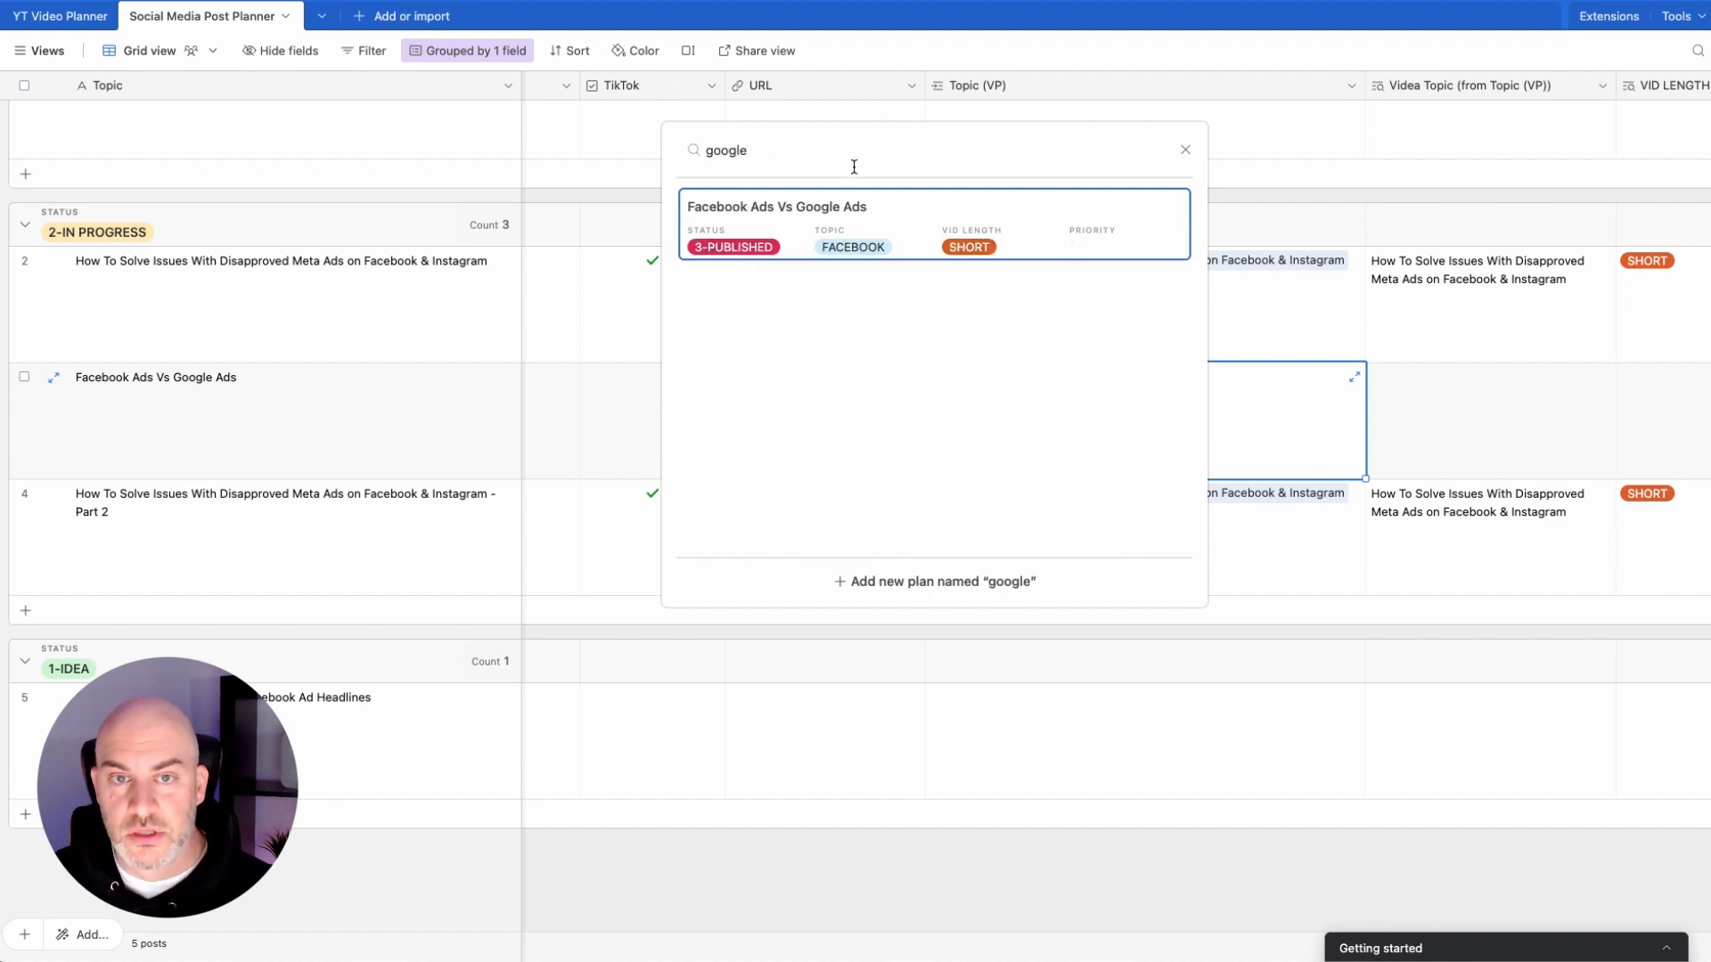
click(848, 210)
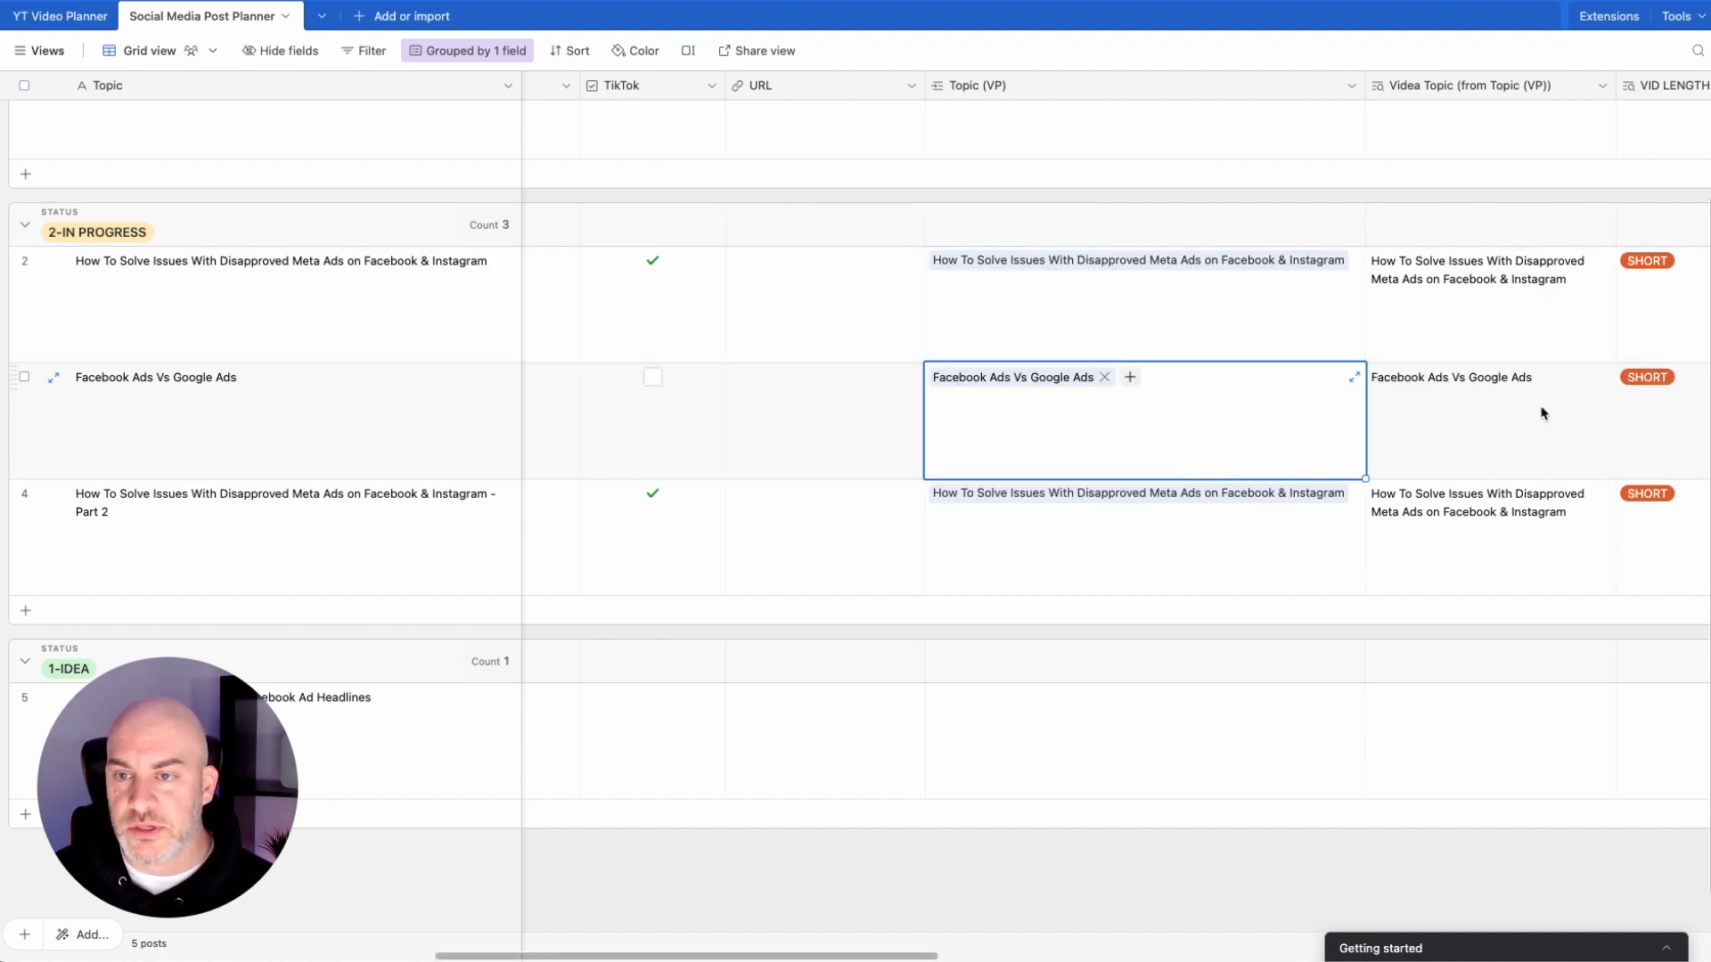
Step: Expand the "Facebook Ads Vs Google Ads" post's record and set its Published Date to 2/27/2023
click(50, 379)
scroll(488, 553, down, 3)
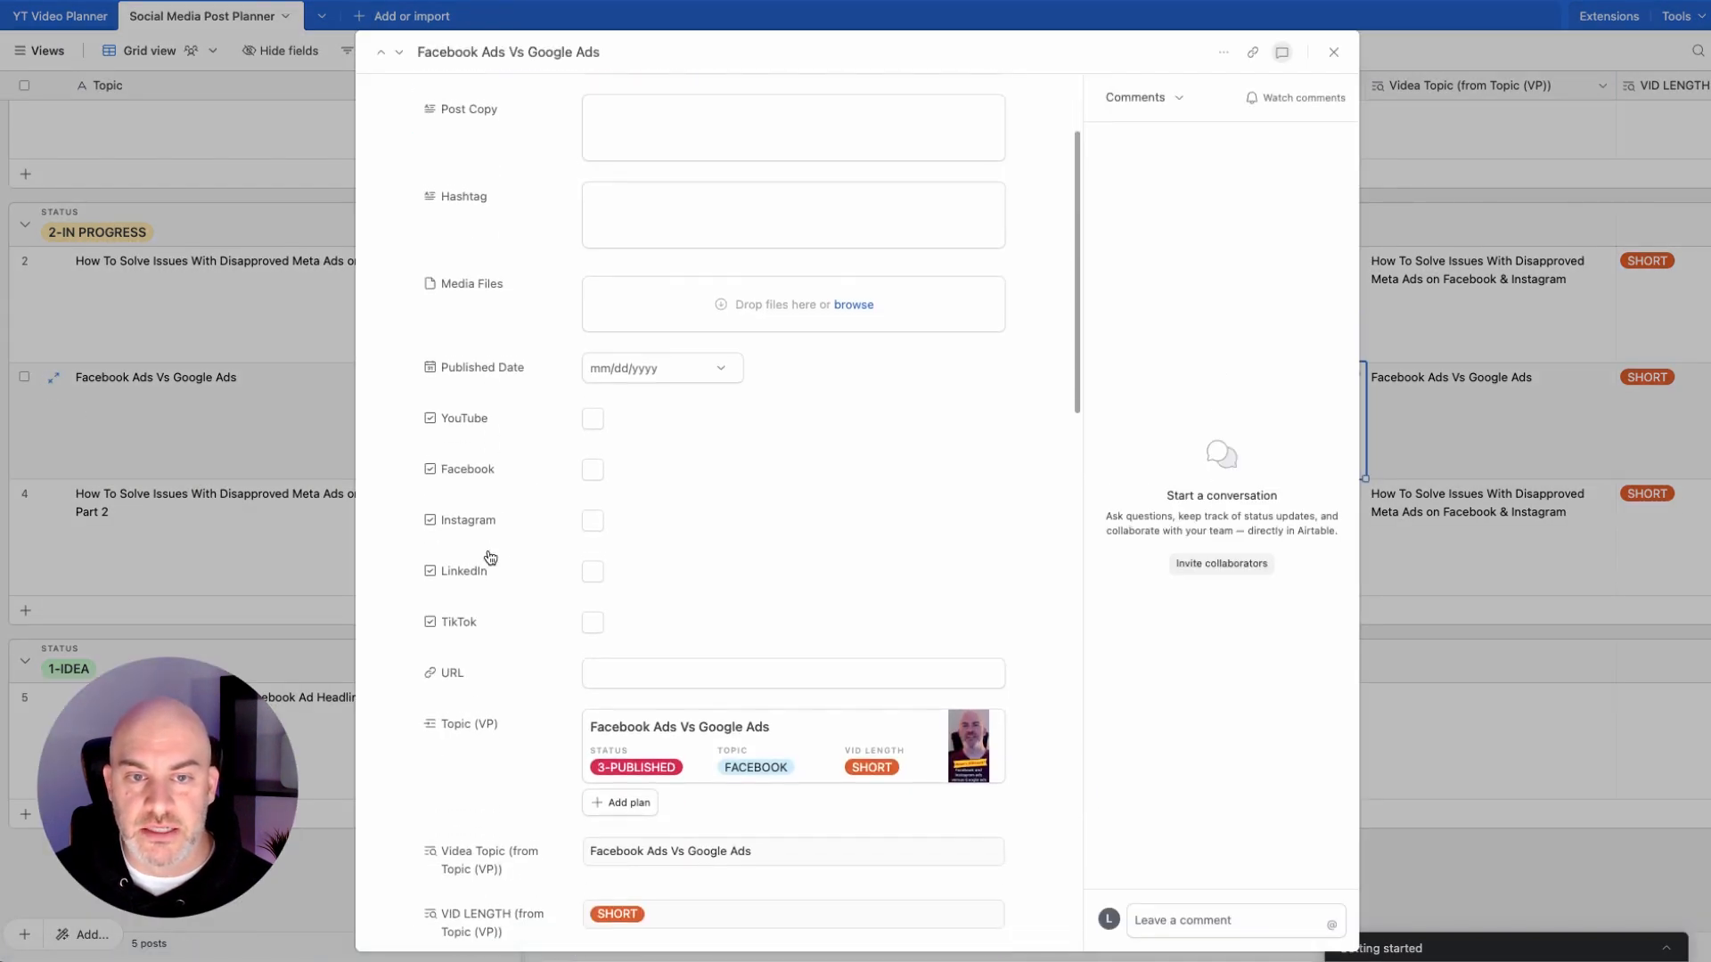
click(720, 355)
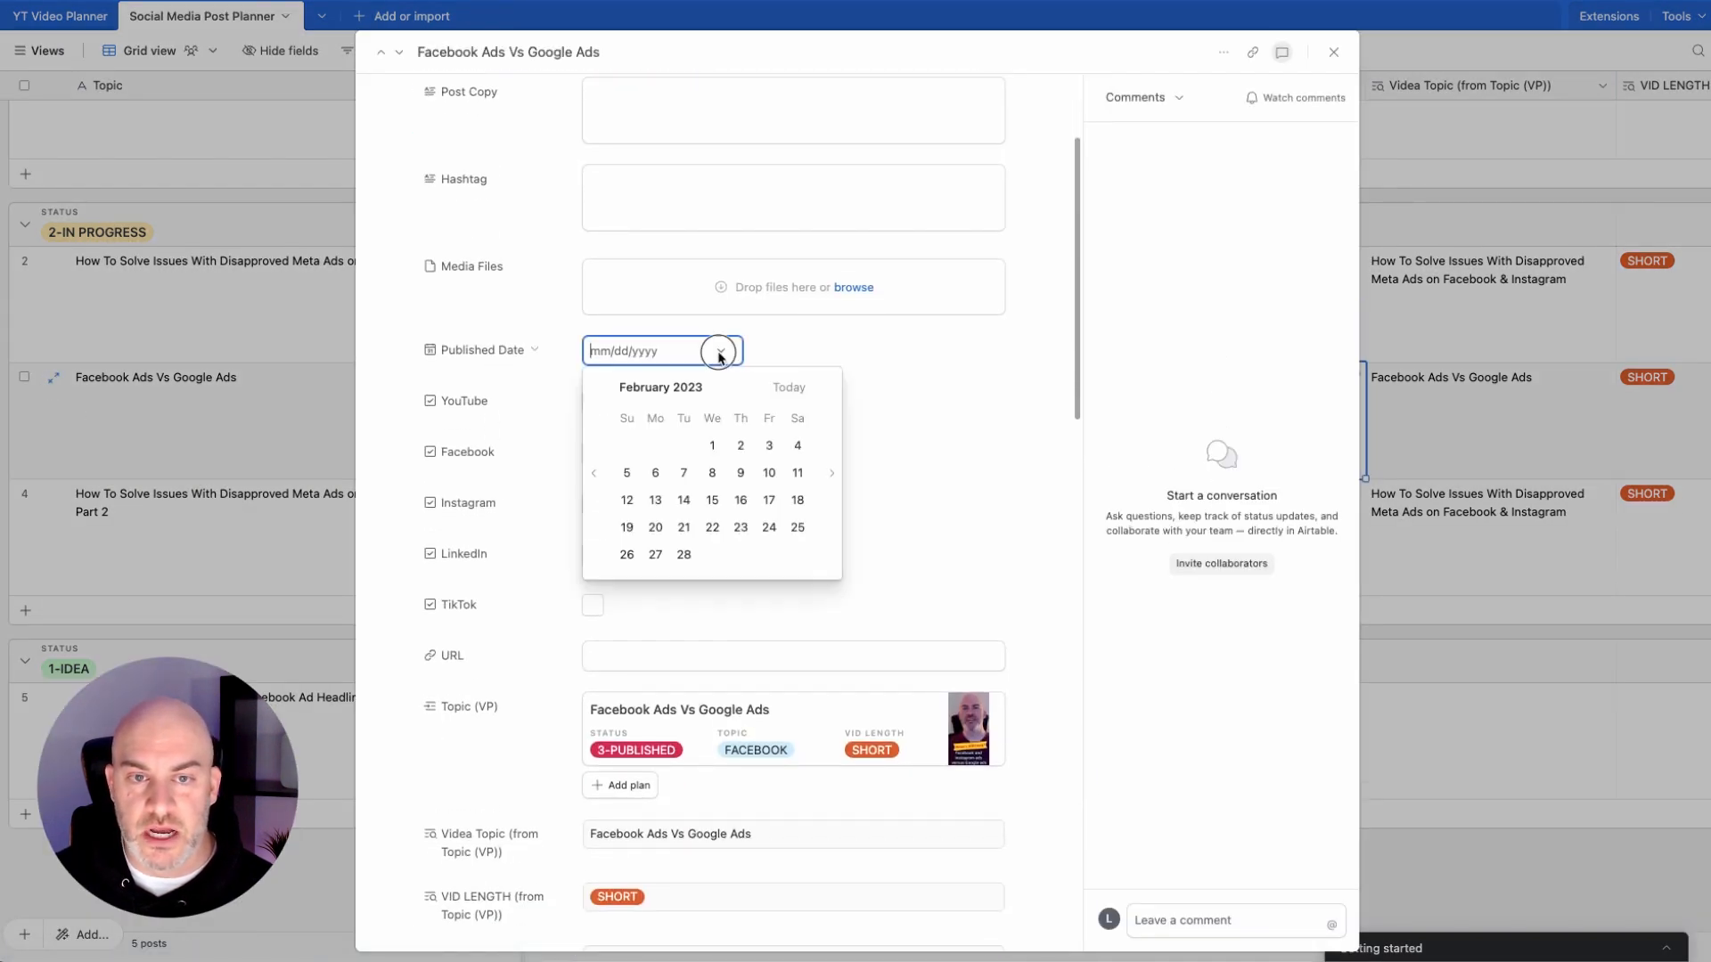
click(656, 555)
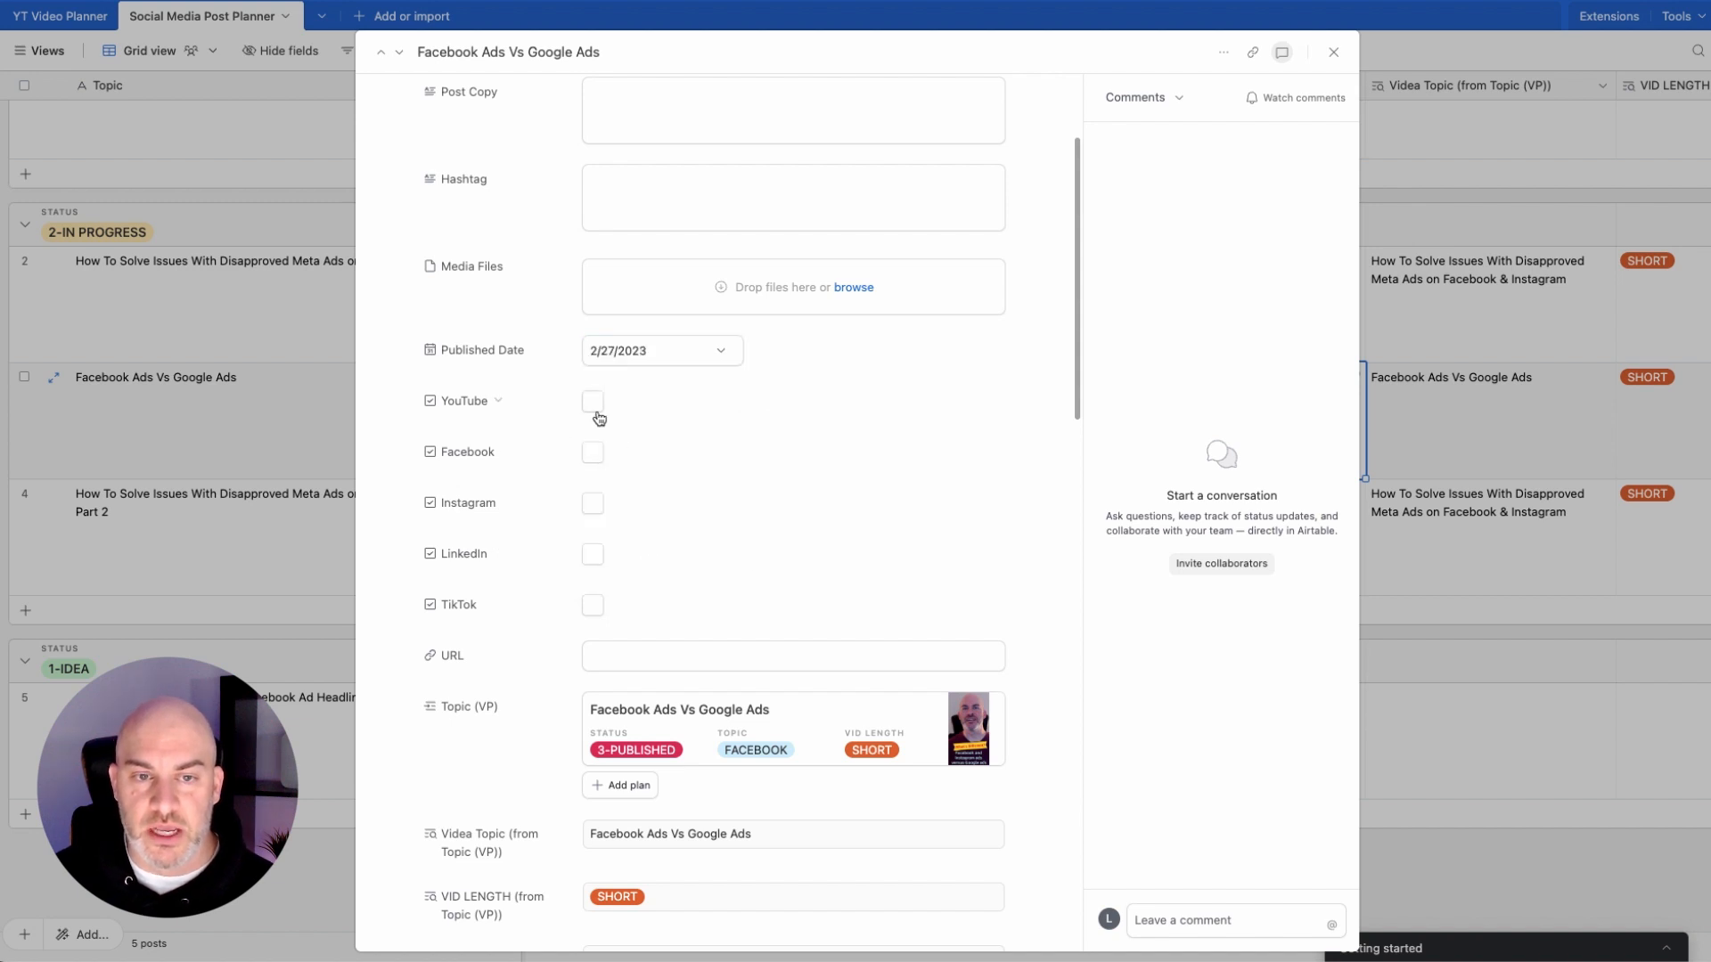
Step: Rename the post's Topic to "Facebook Ads Vs Google Ads - STORY POST ONLY - 1"
scroll(624, 441, up, 2)
scroll(678, 446, down, 10)
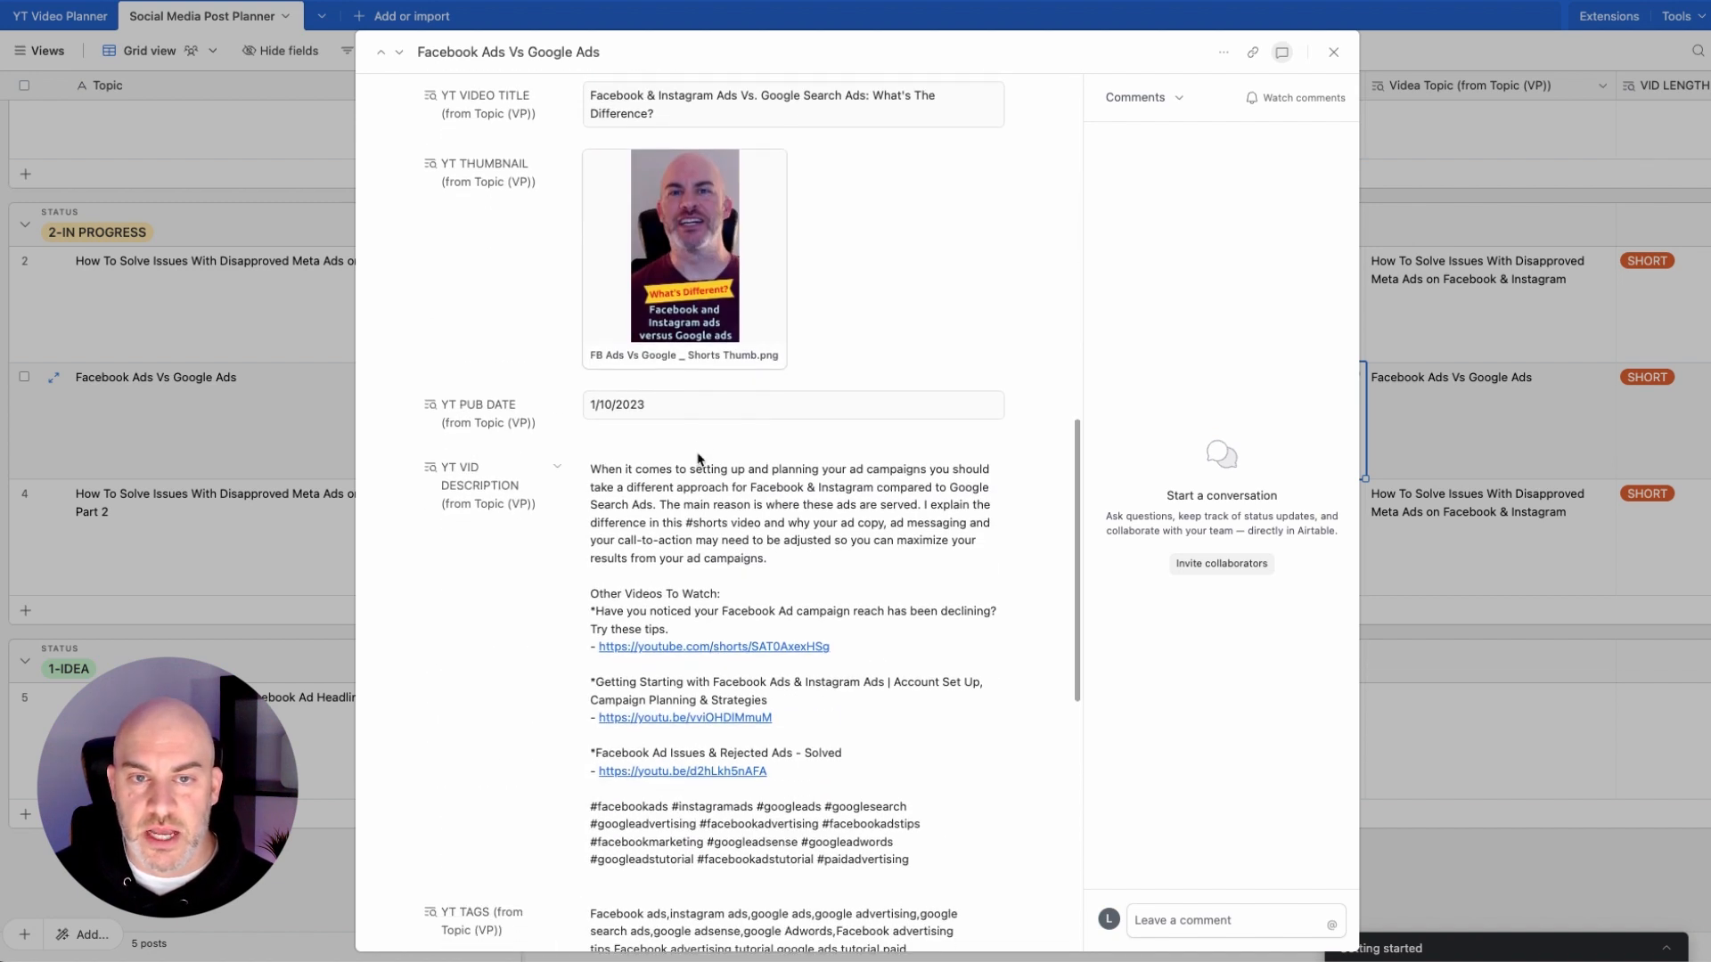
scroll(717, 374, up, 2)
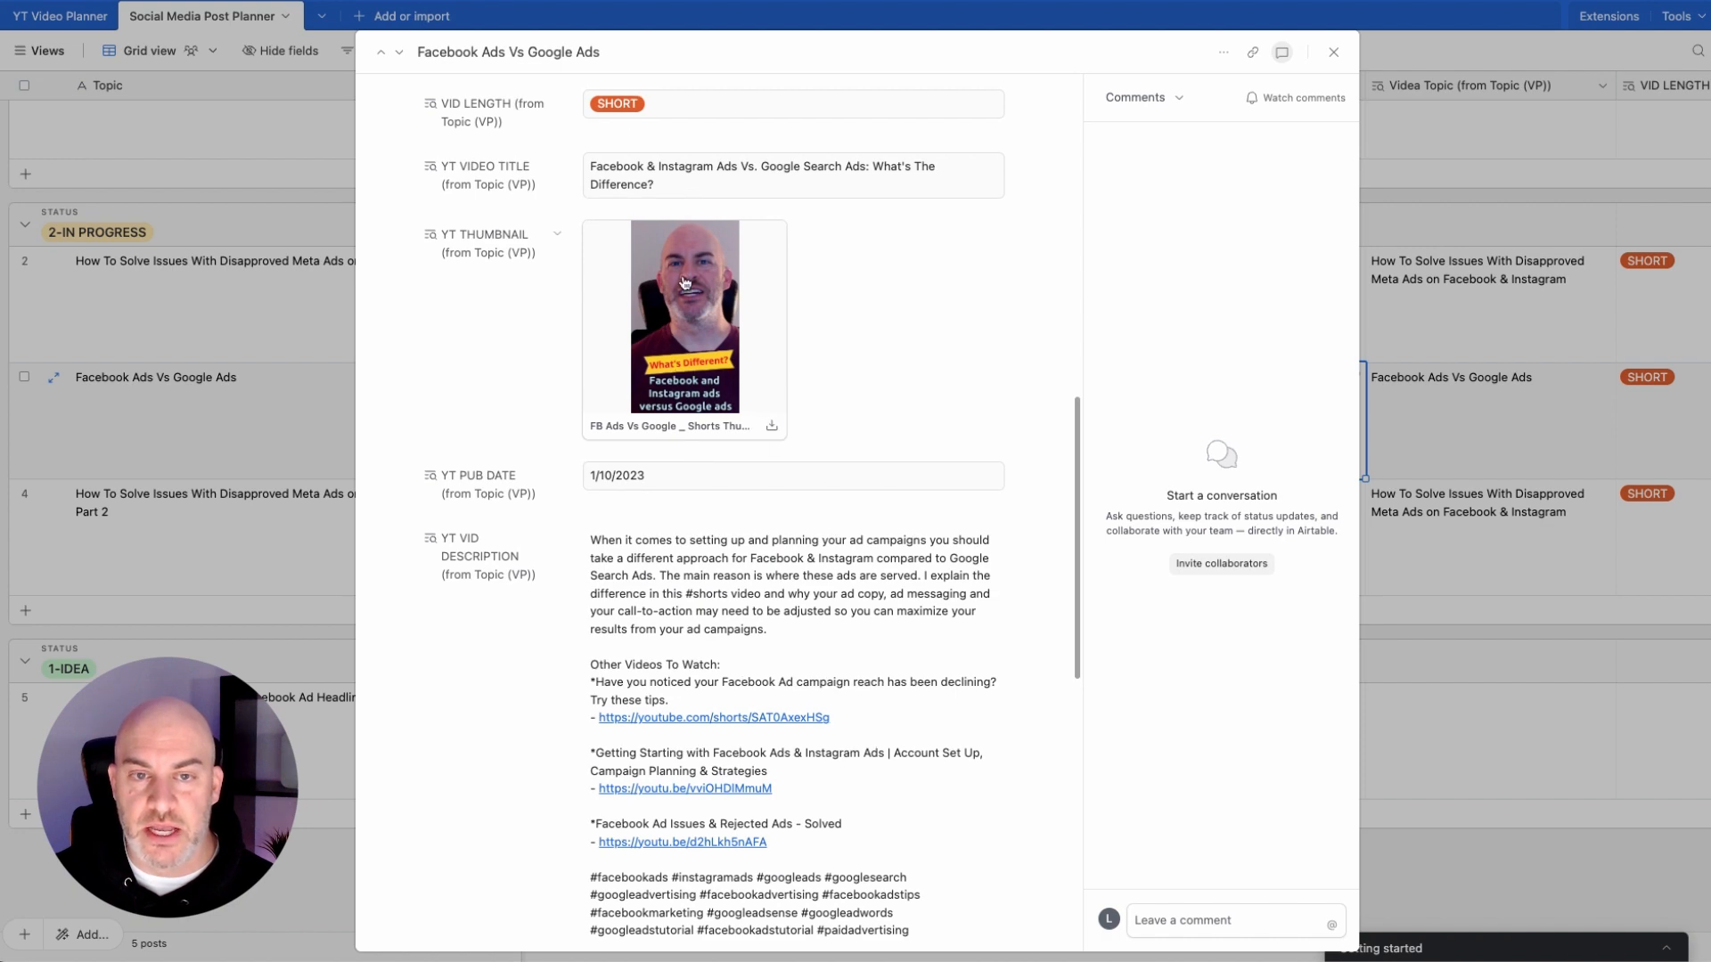
scroll(701, 330, up, 15)
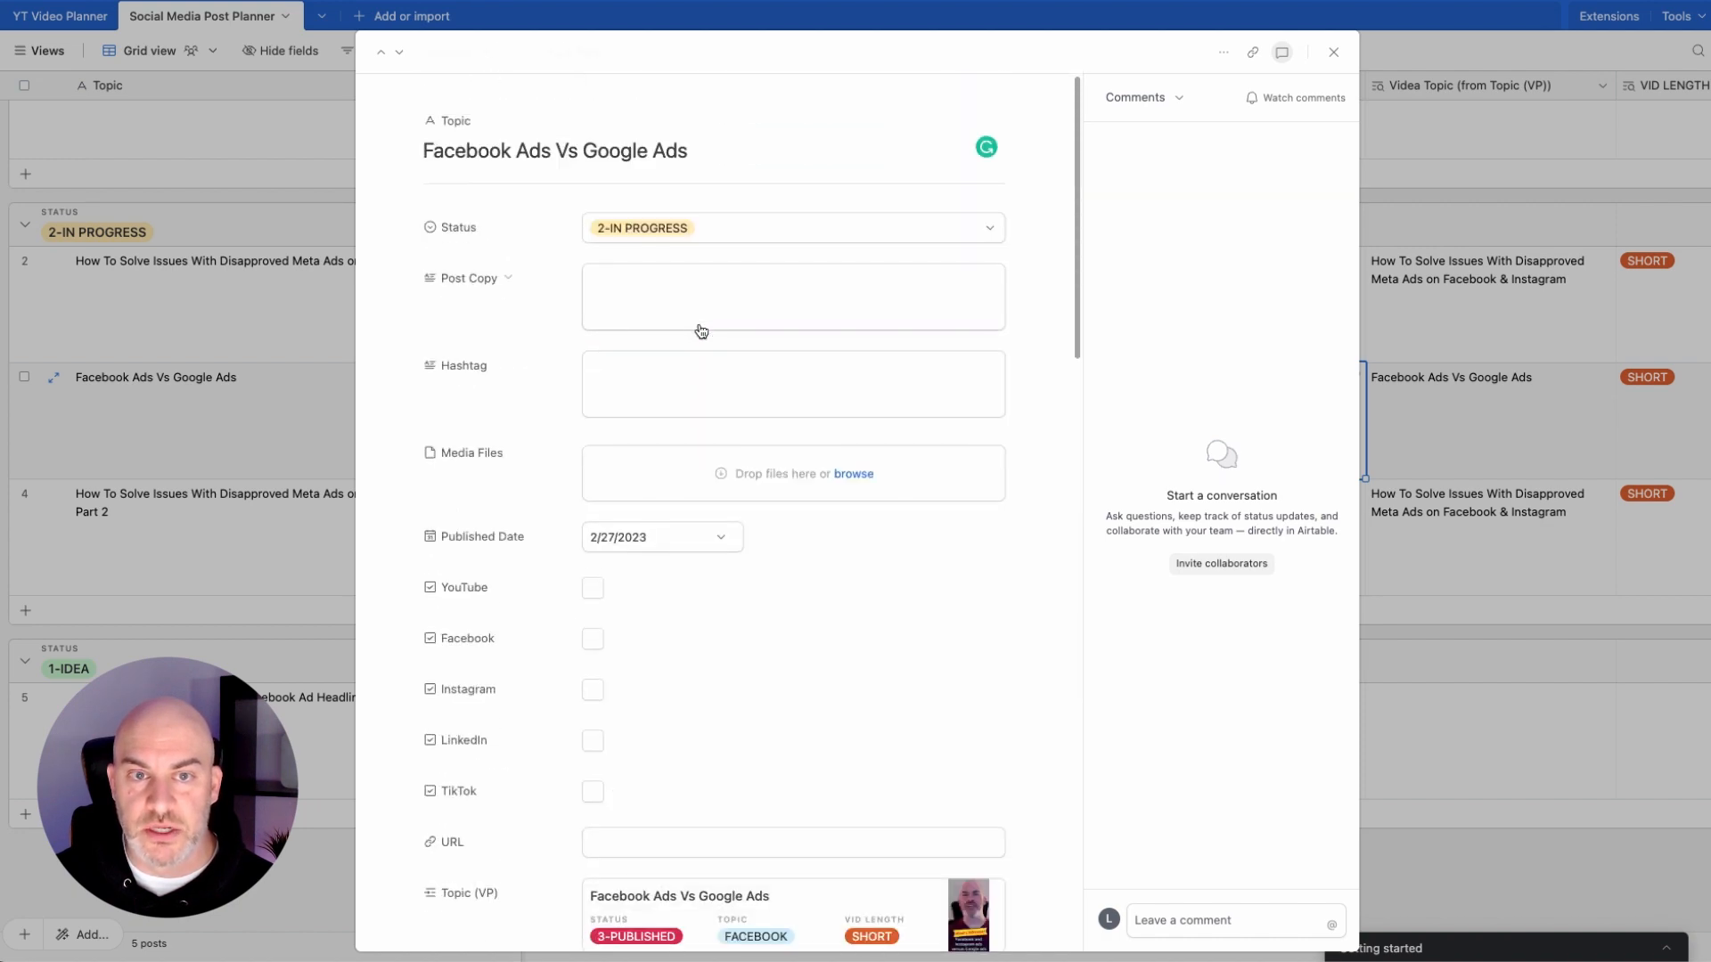
scroll(726, 481, down, 4)
scroll(725, 481, up, 4)
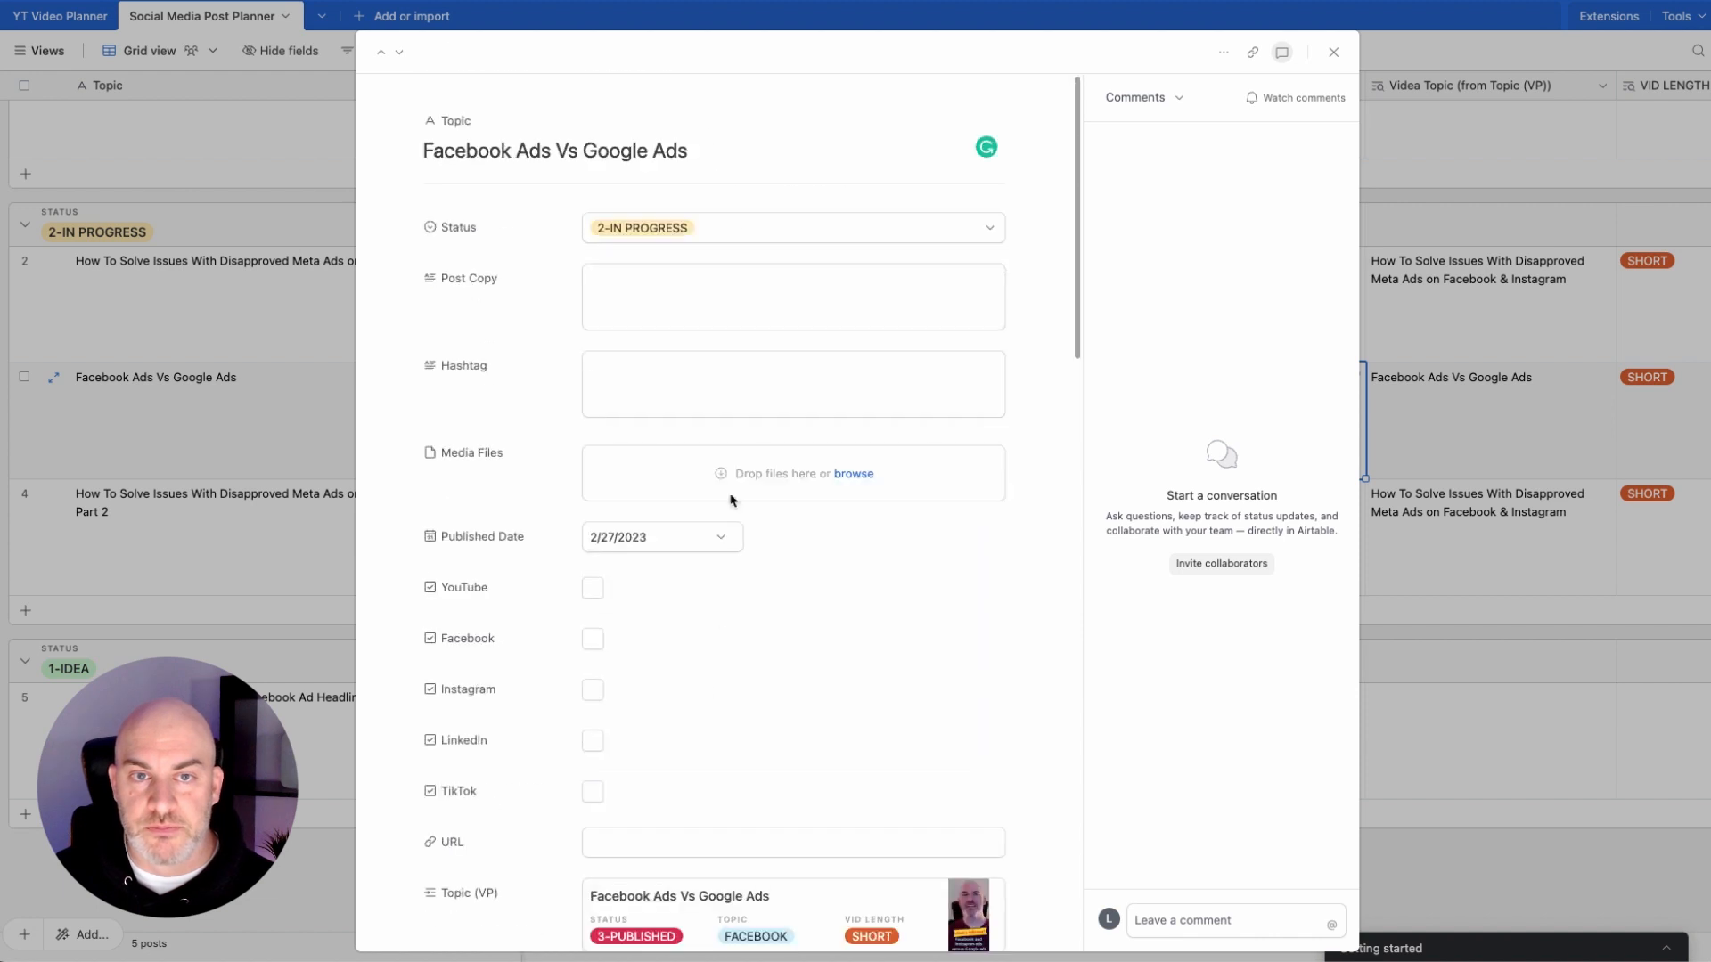
click(701, 163)
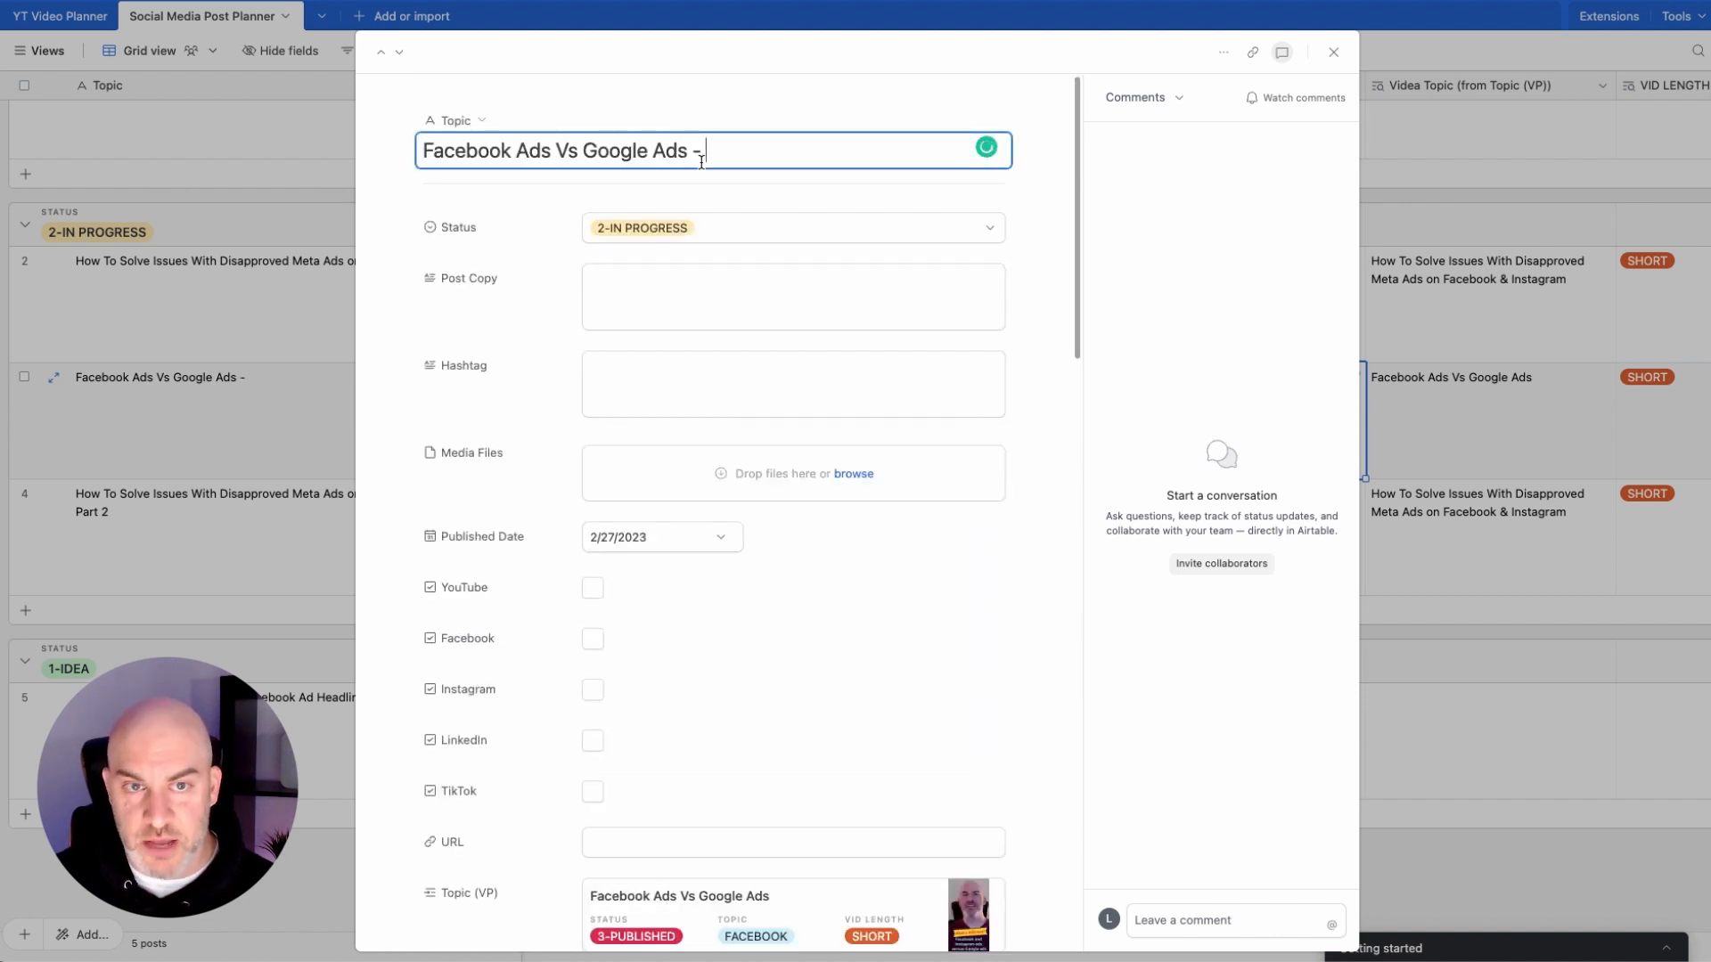
text(- STOR)
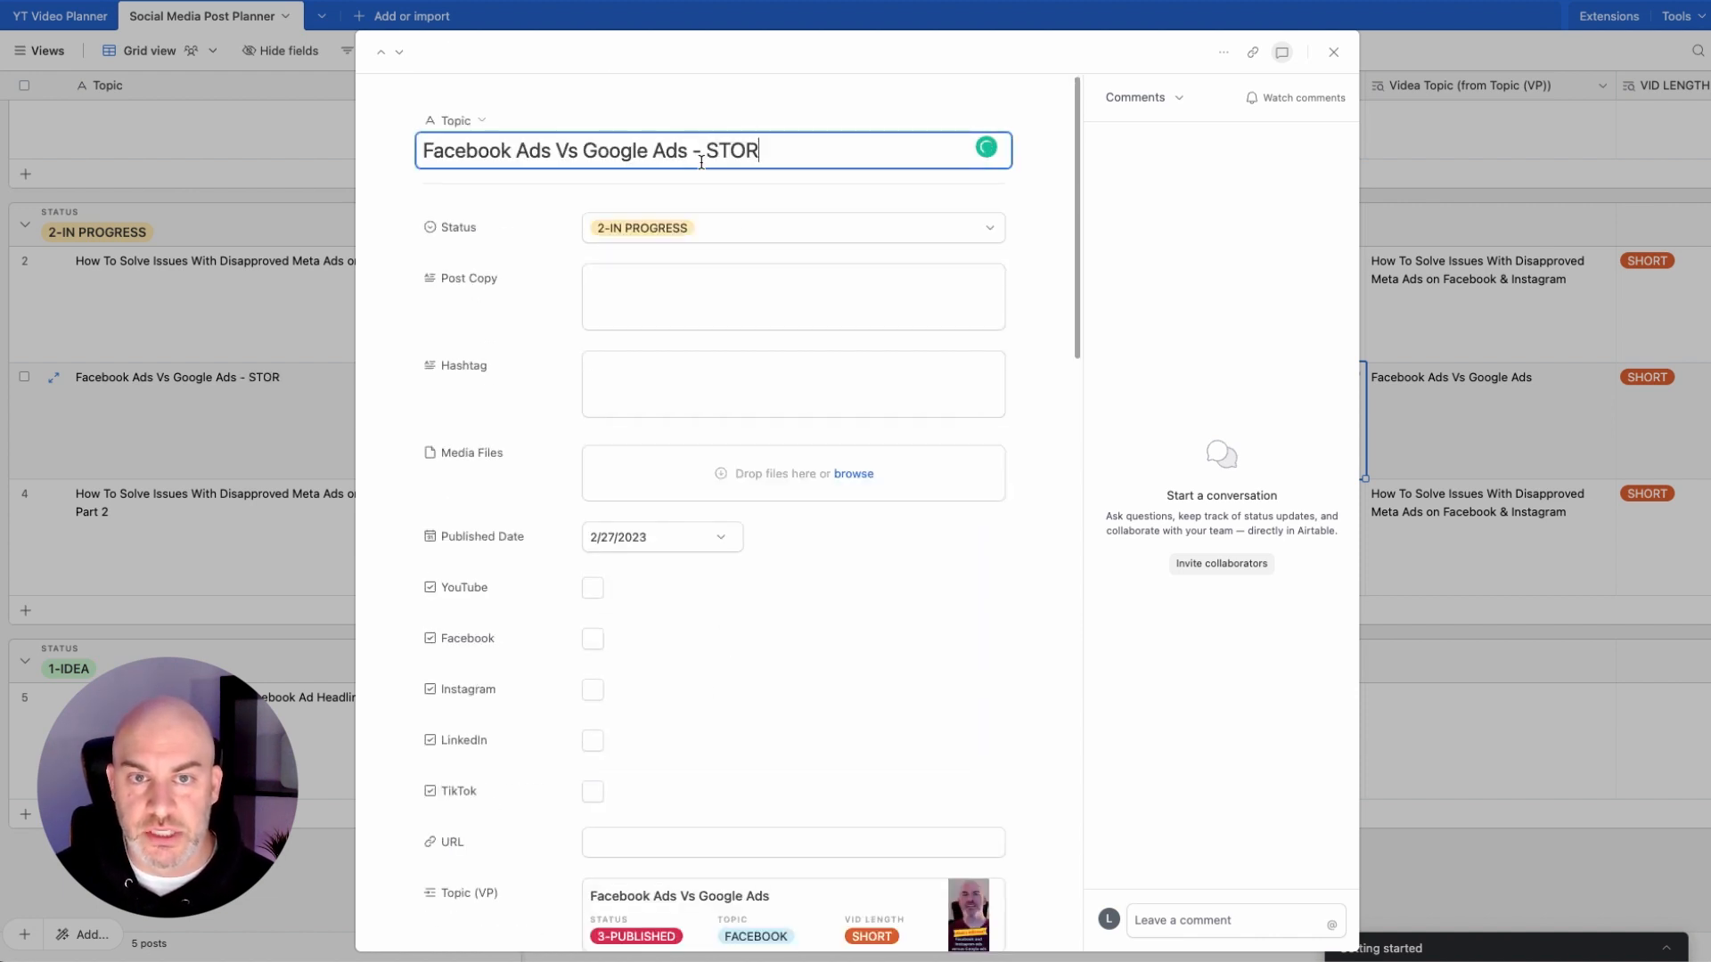
text(Y POST ONLY)
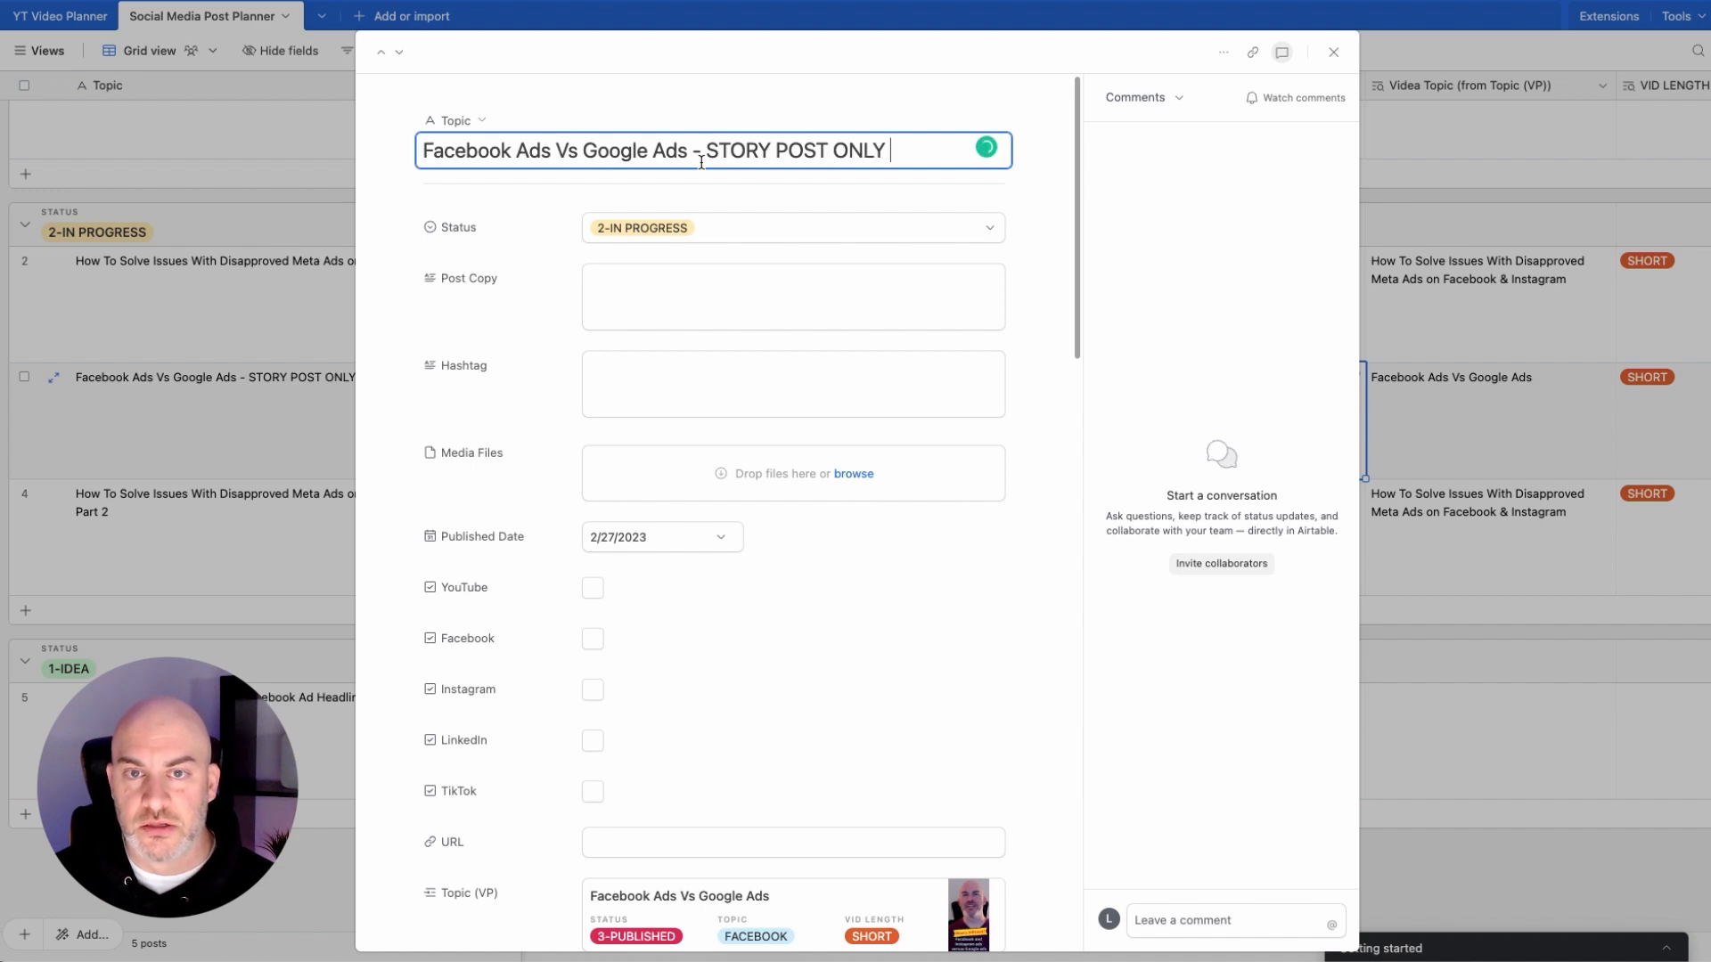
text( - 1)
click(1054, 496)
Step: Copy the linked video description's opening paragraph into Post Copy and remove the field label text pasted above it
scroll(1054, 496, down, 15)
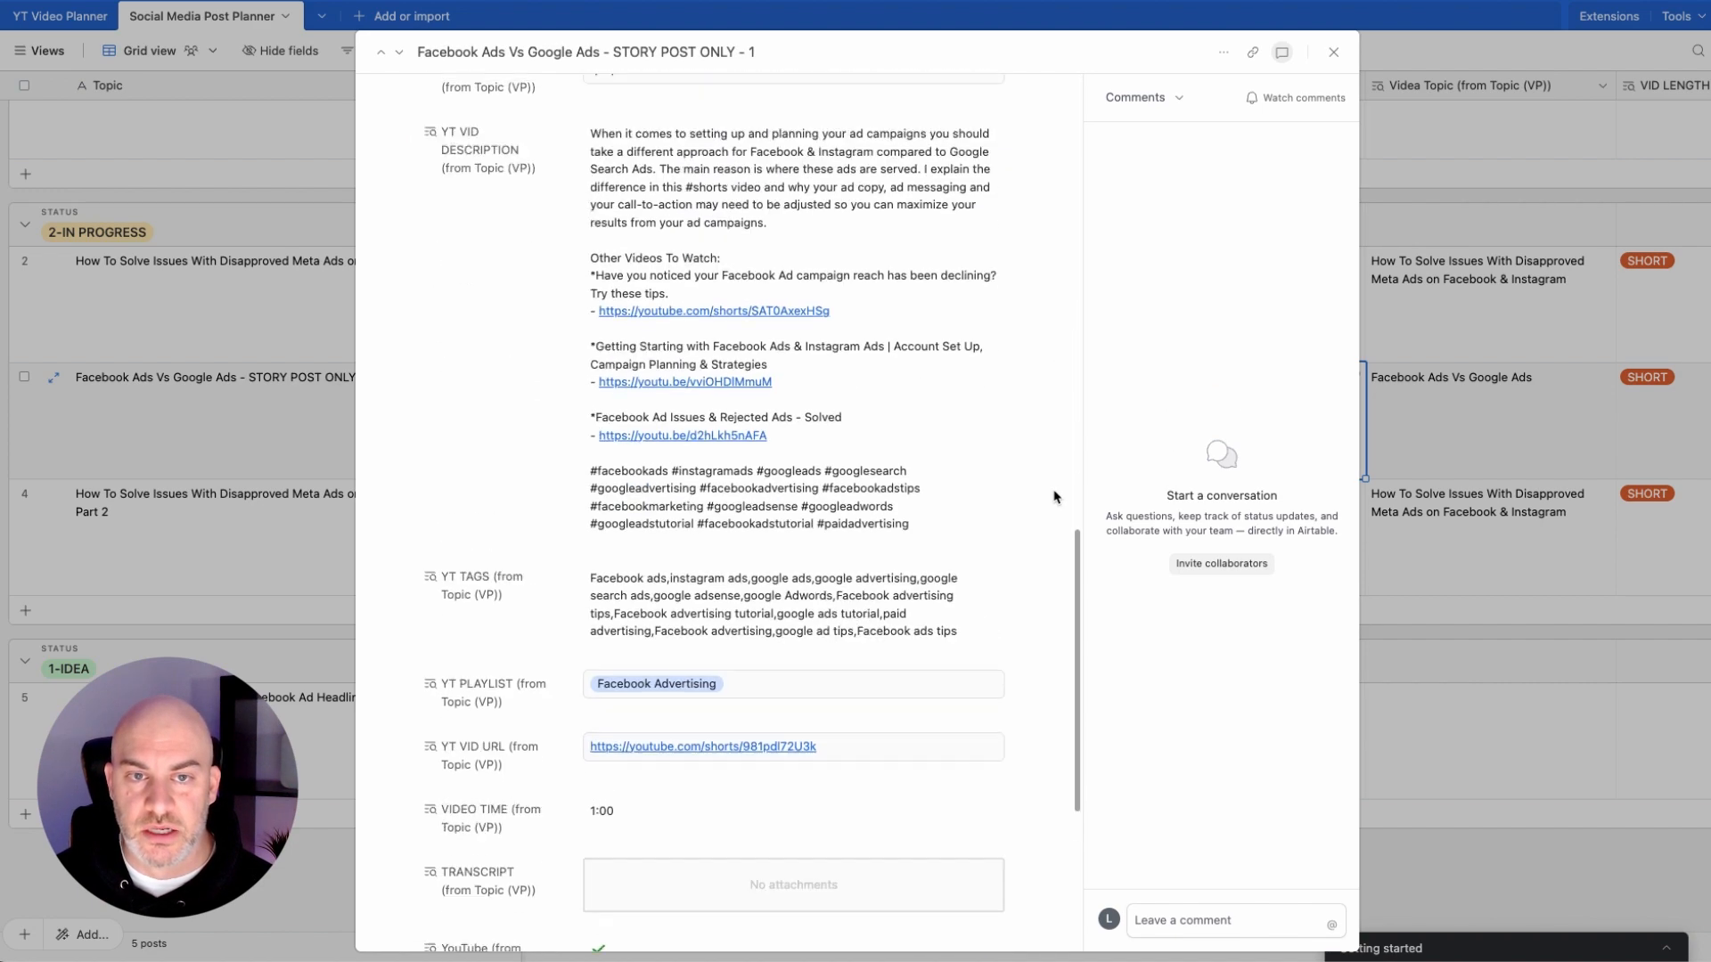
scroll(1054, 497, up, 3)
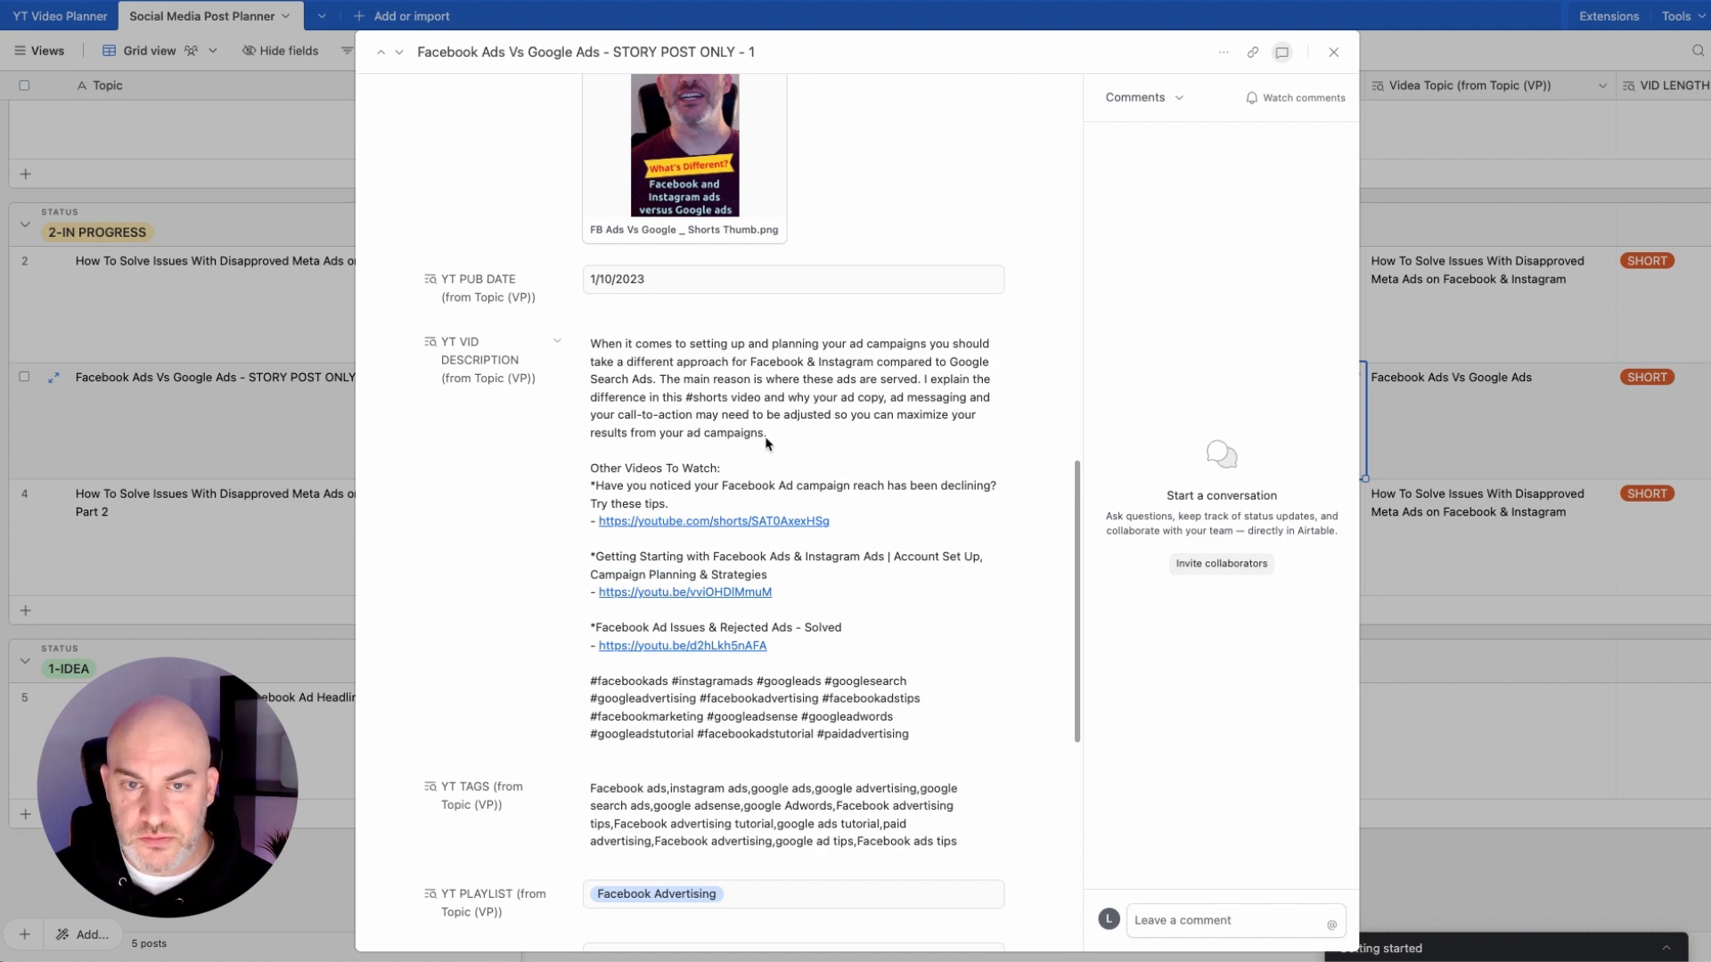
drag(766, 442, 538, 343)
key(ctrl+c)
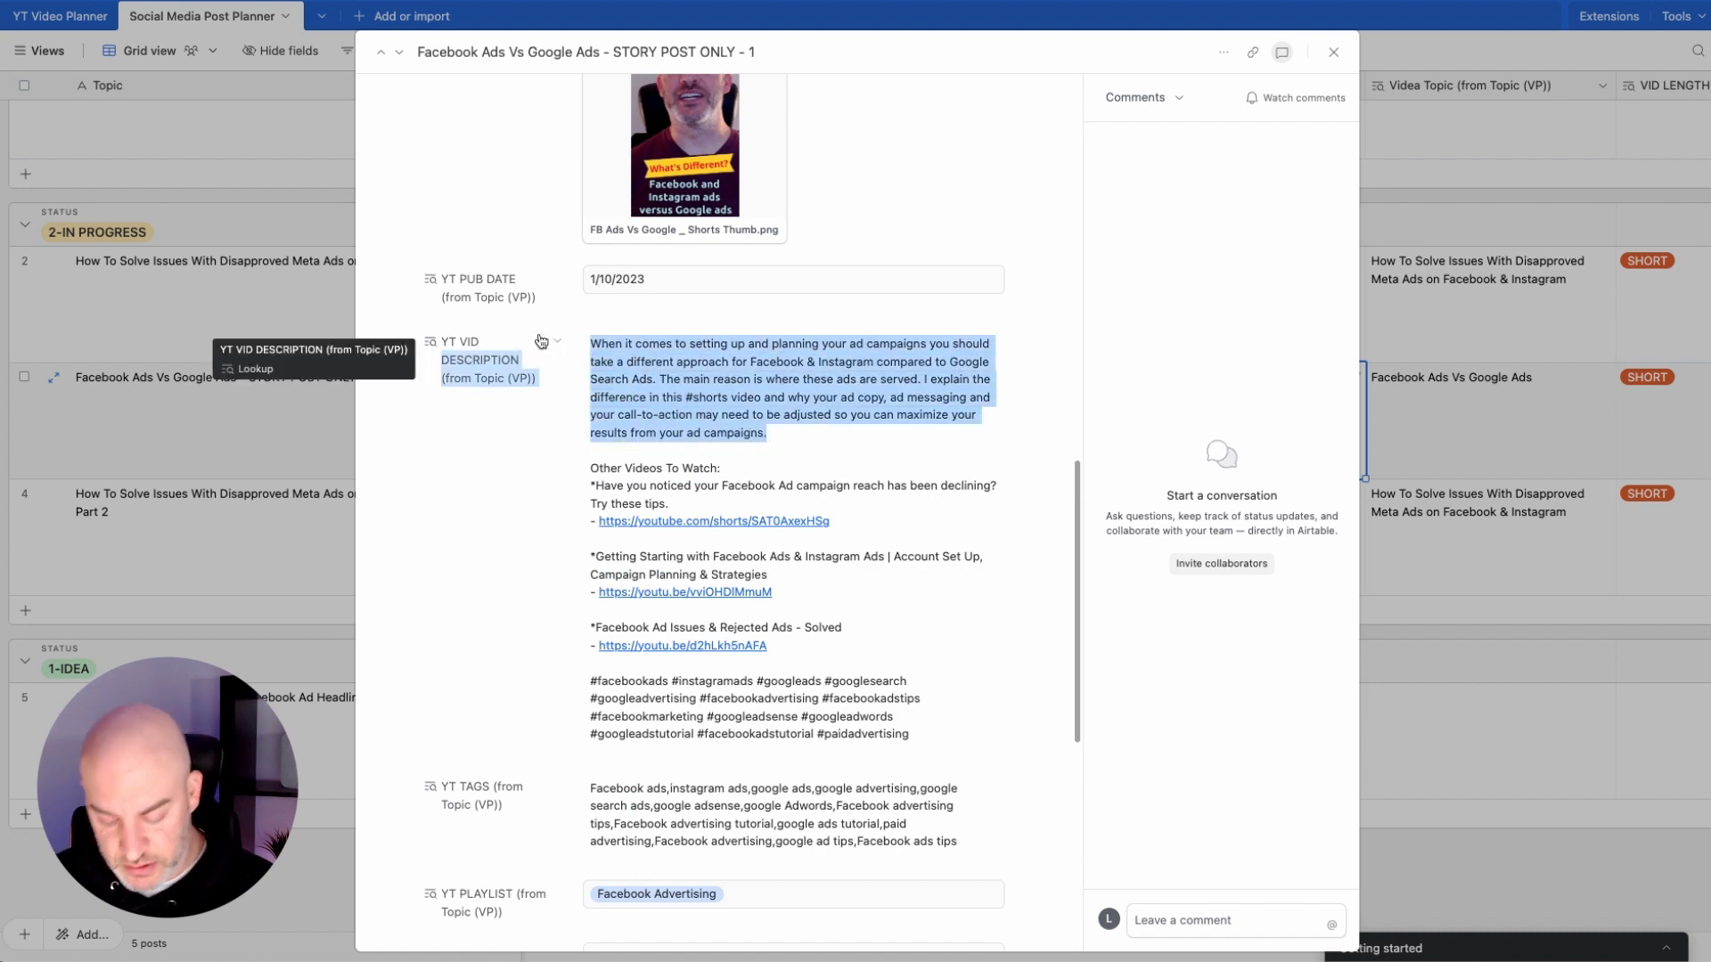
scroll(730, 337, up, 15)
click(652, 292)
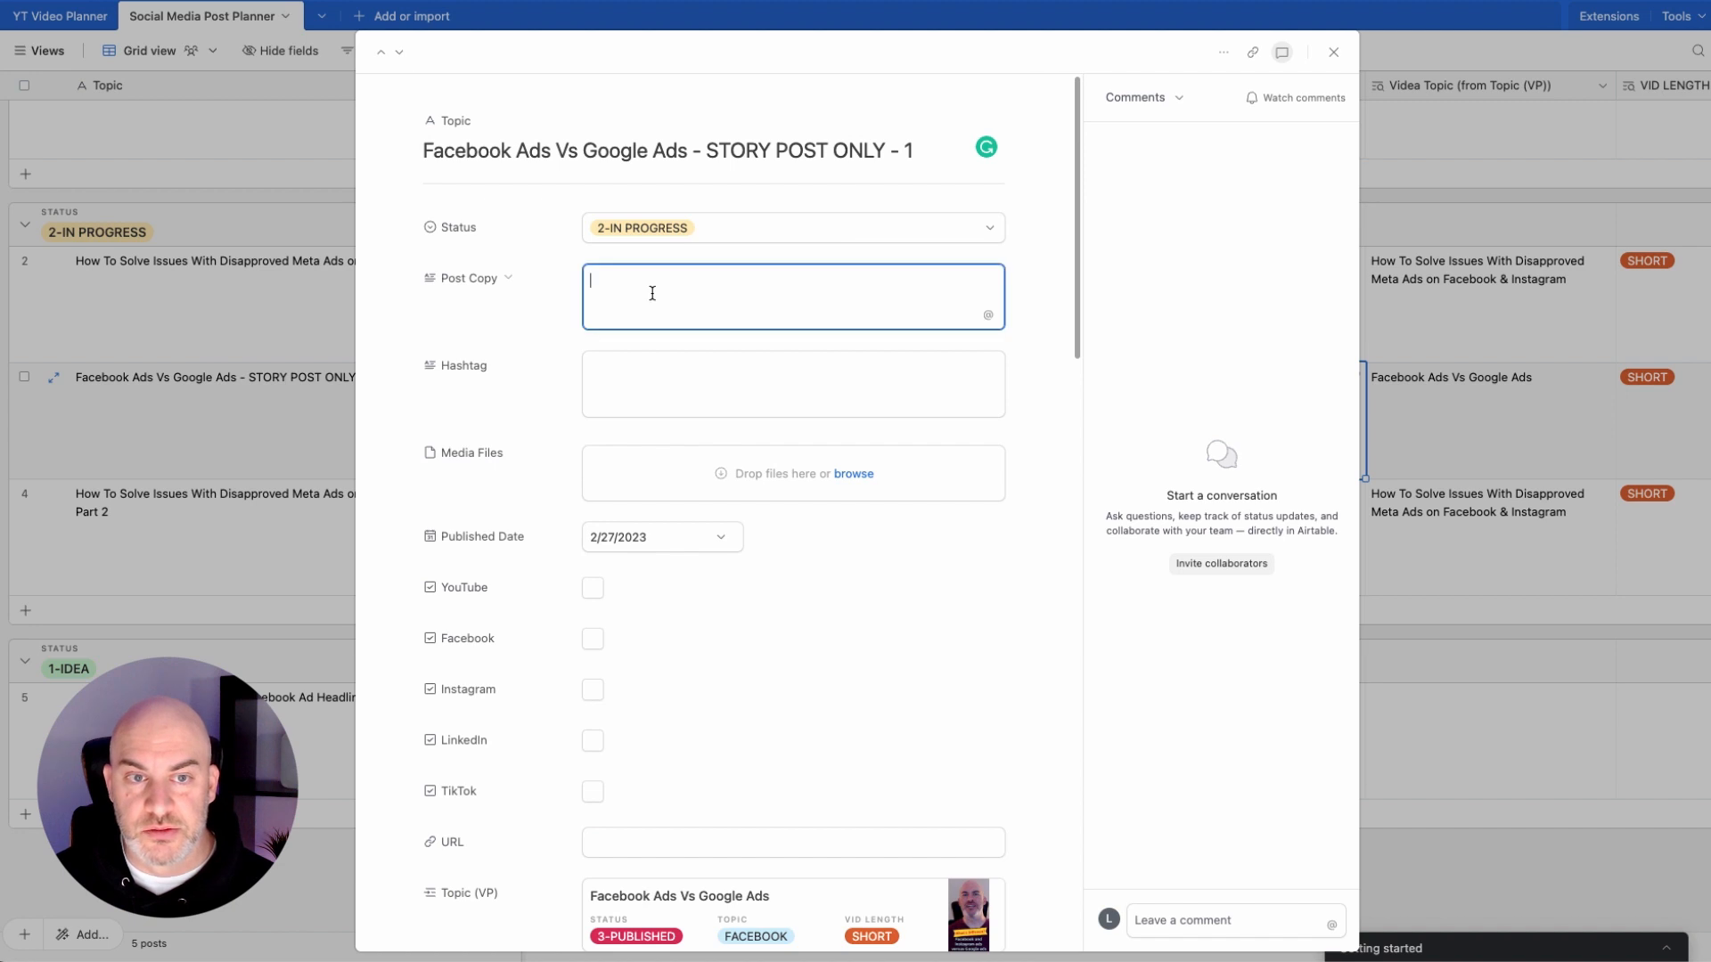
key(ctrl+v)
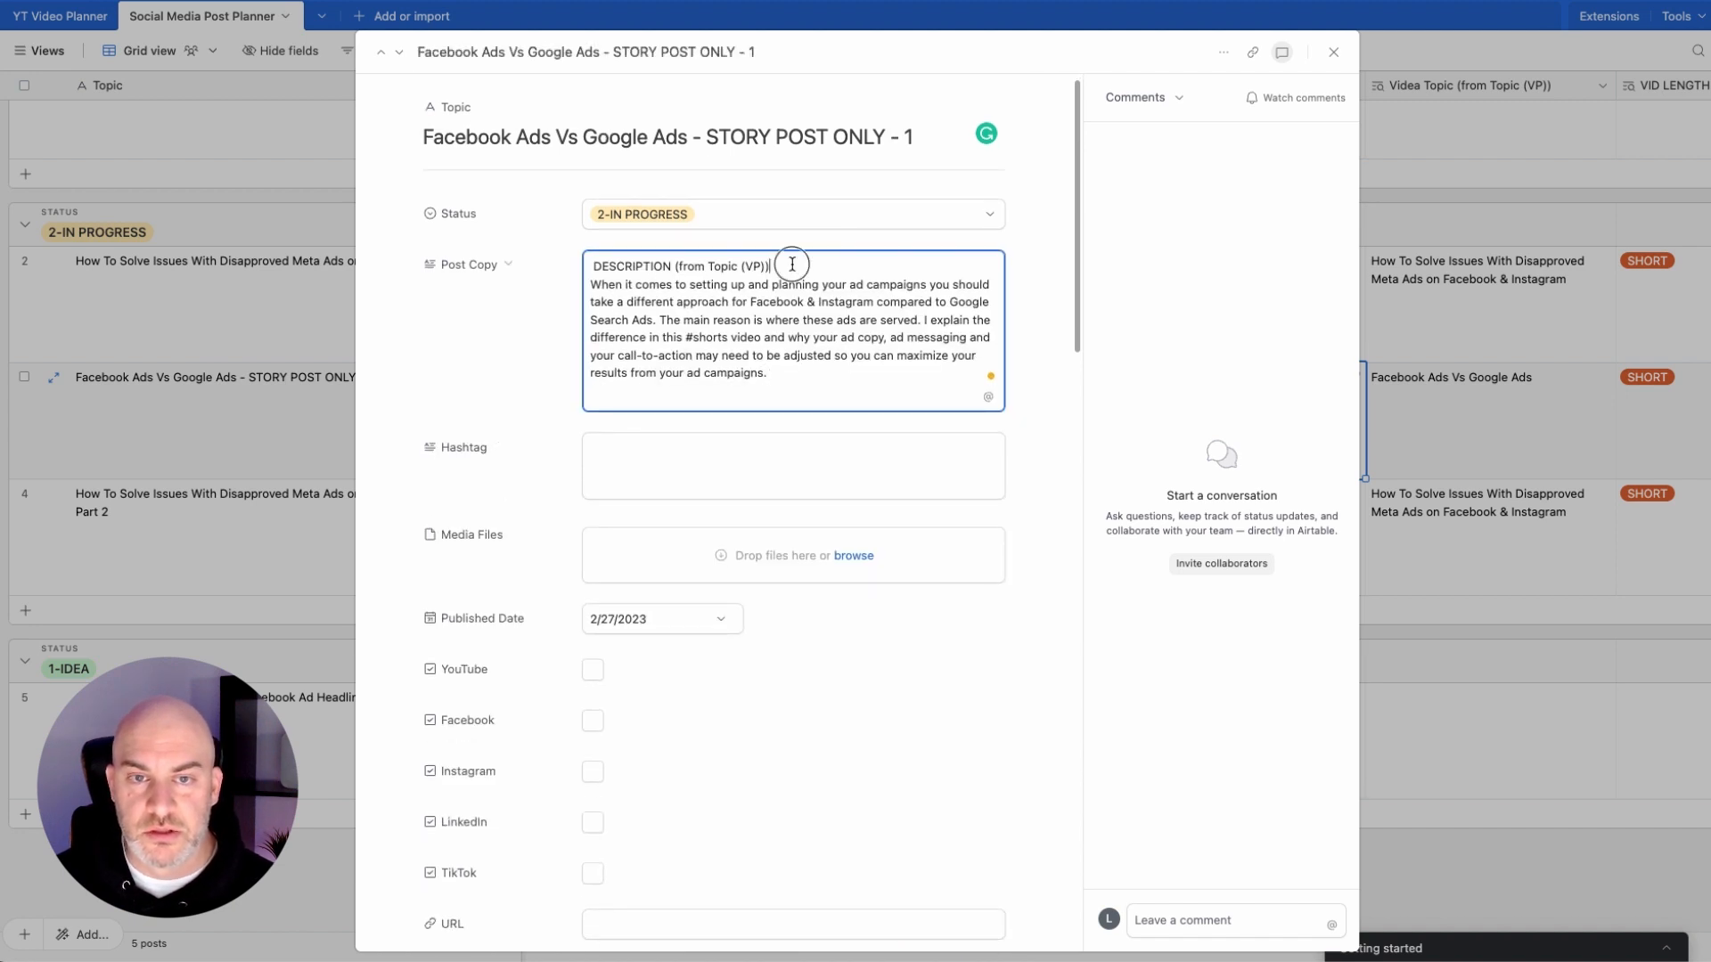
drag(782, 266, 551, 265)
key(BackSpace)
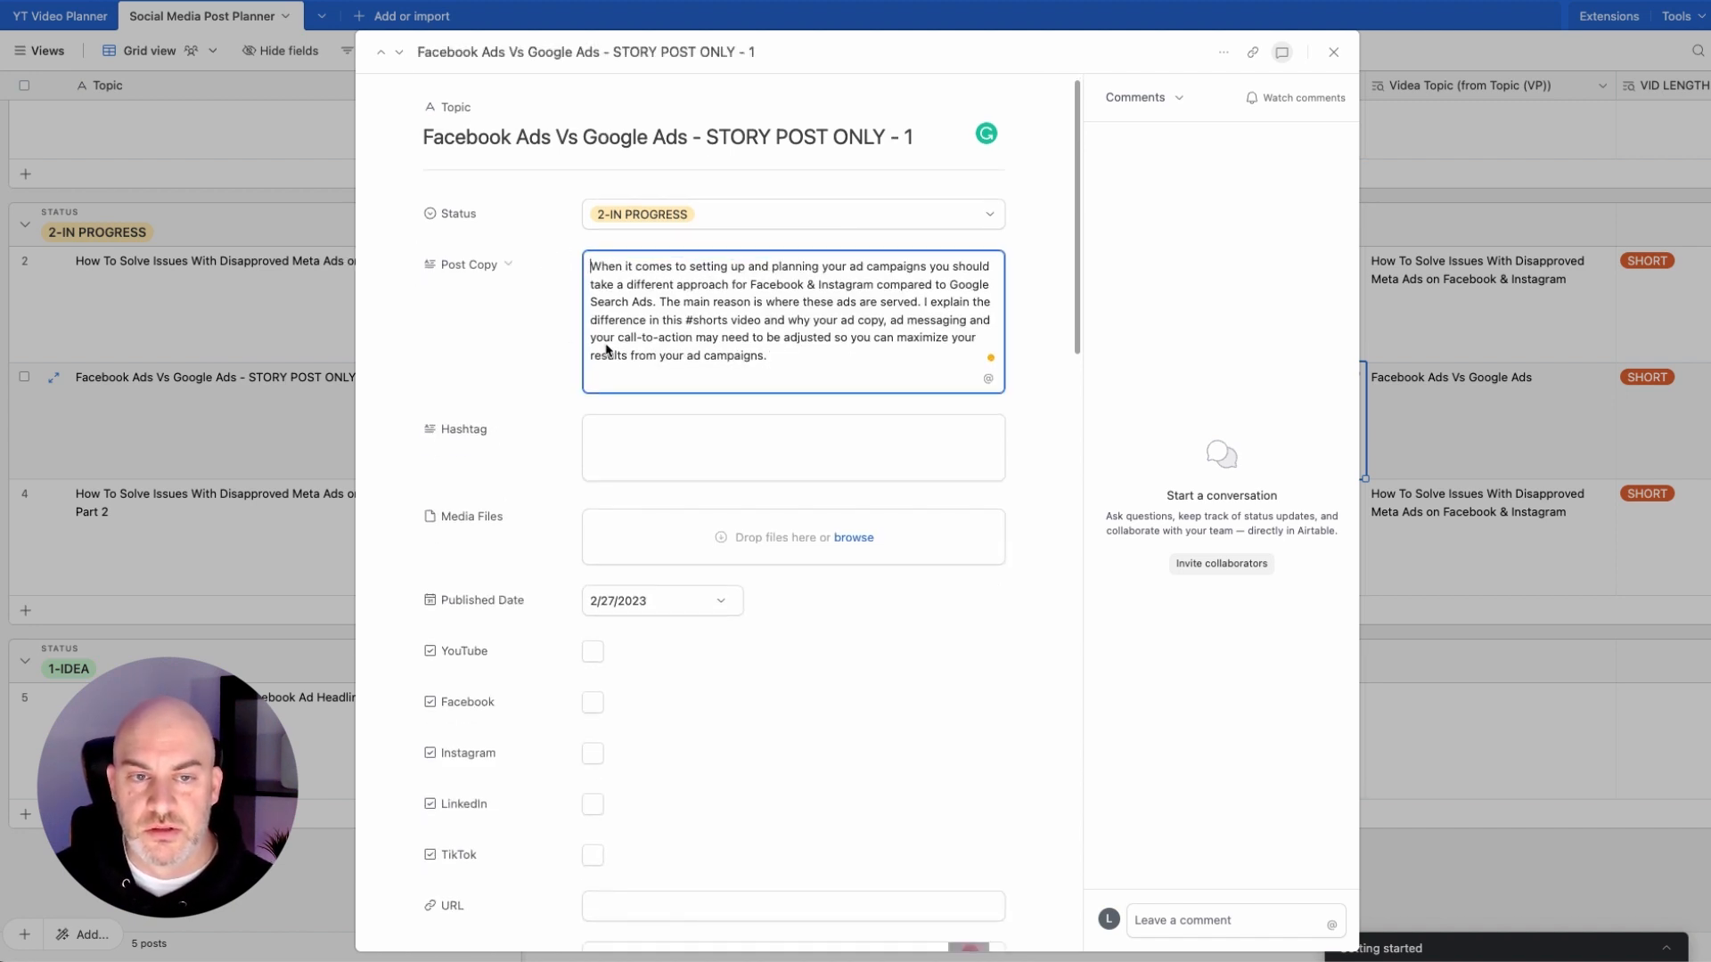
Step: Enter "Facebook Ads, Google Ads, Google search Ads, Facebook Ad" in the post's Hashtag field
scroll(557, 495, down, 2)
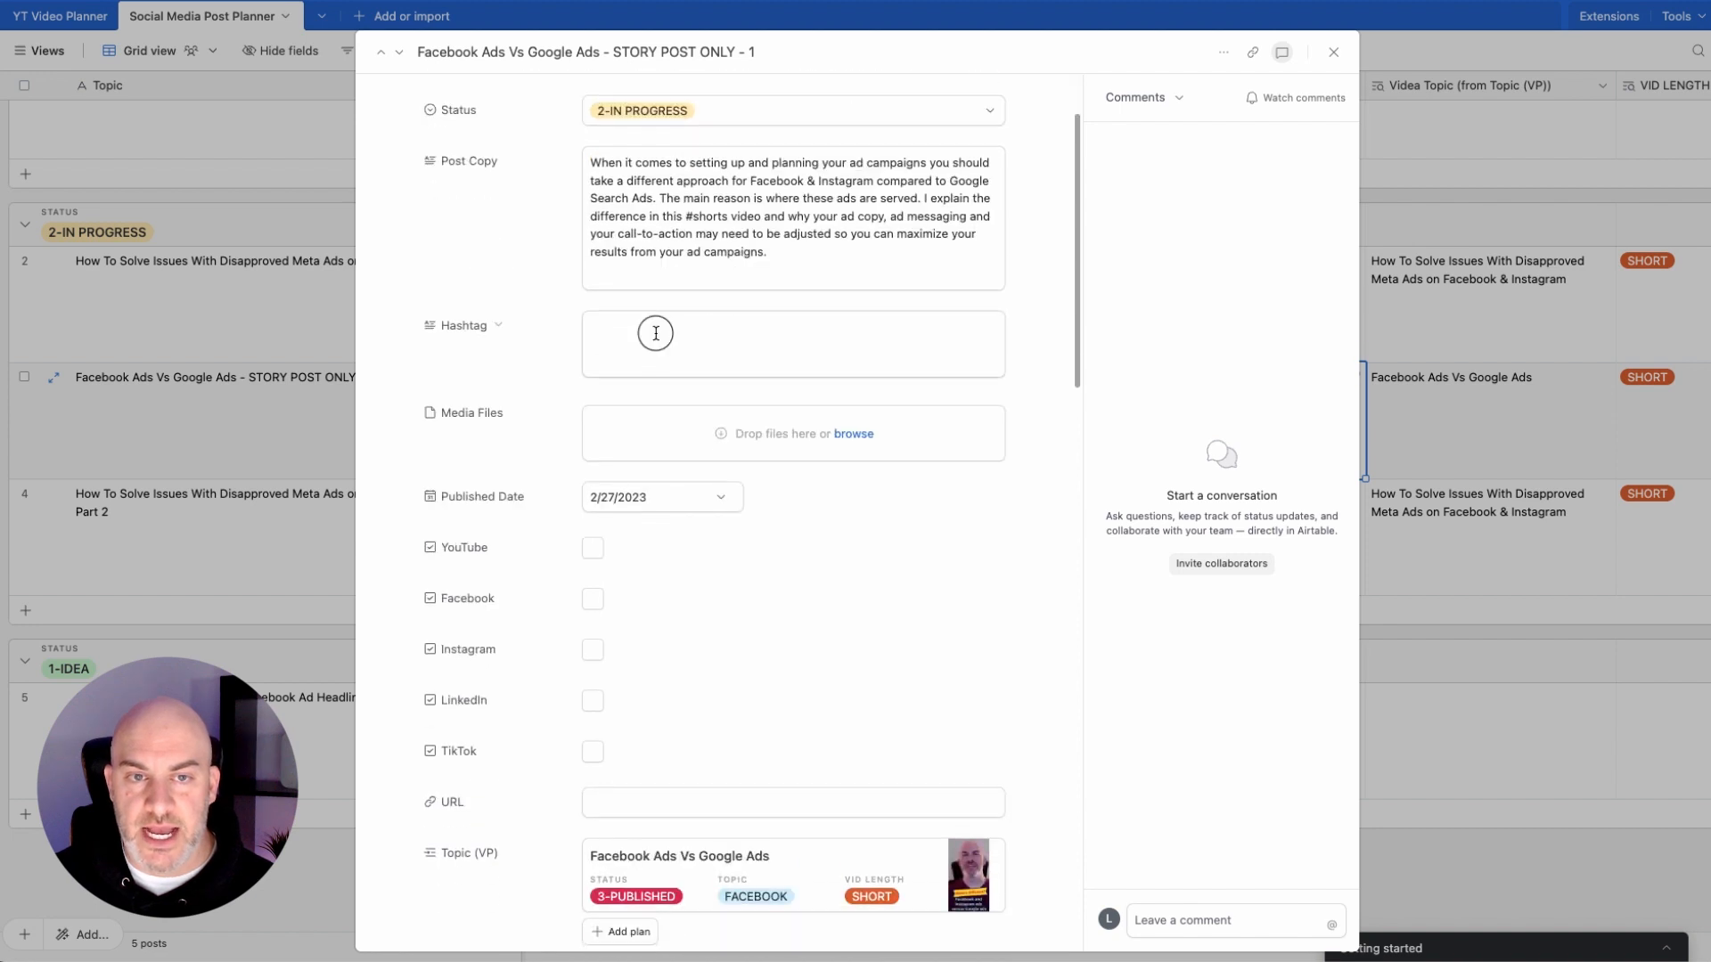
click(760, 335)
scroll(761, 334, up, 2)
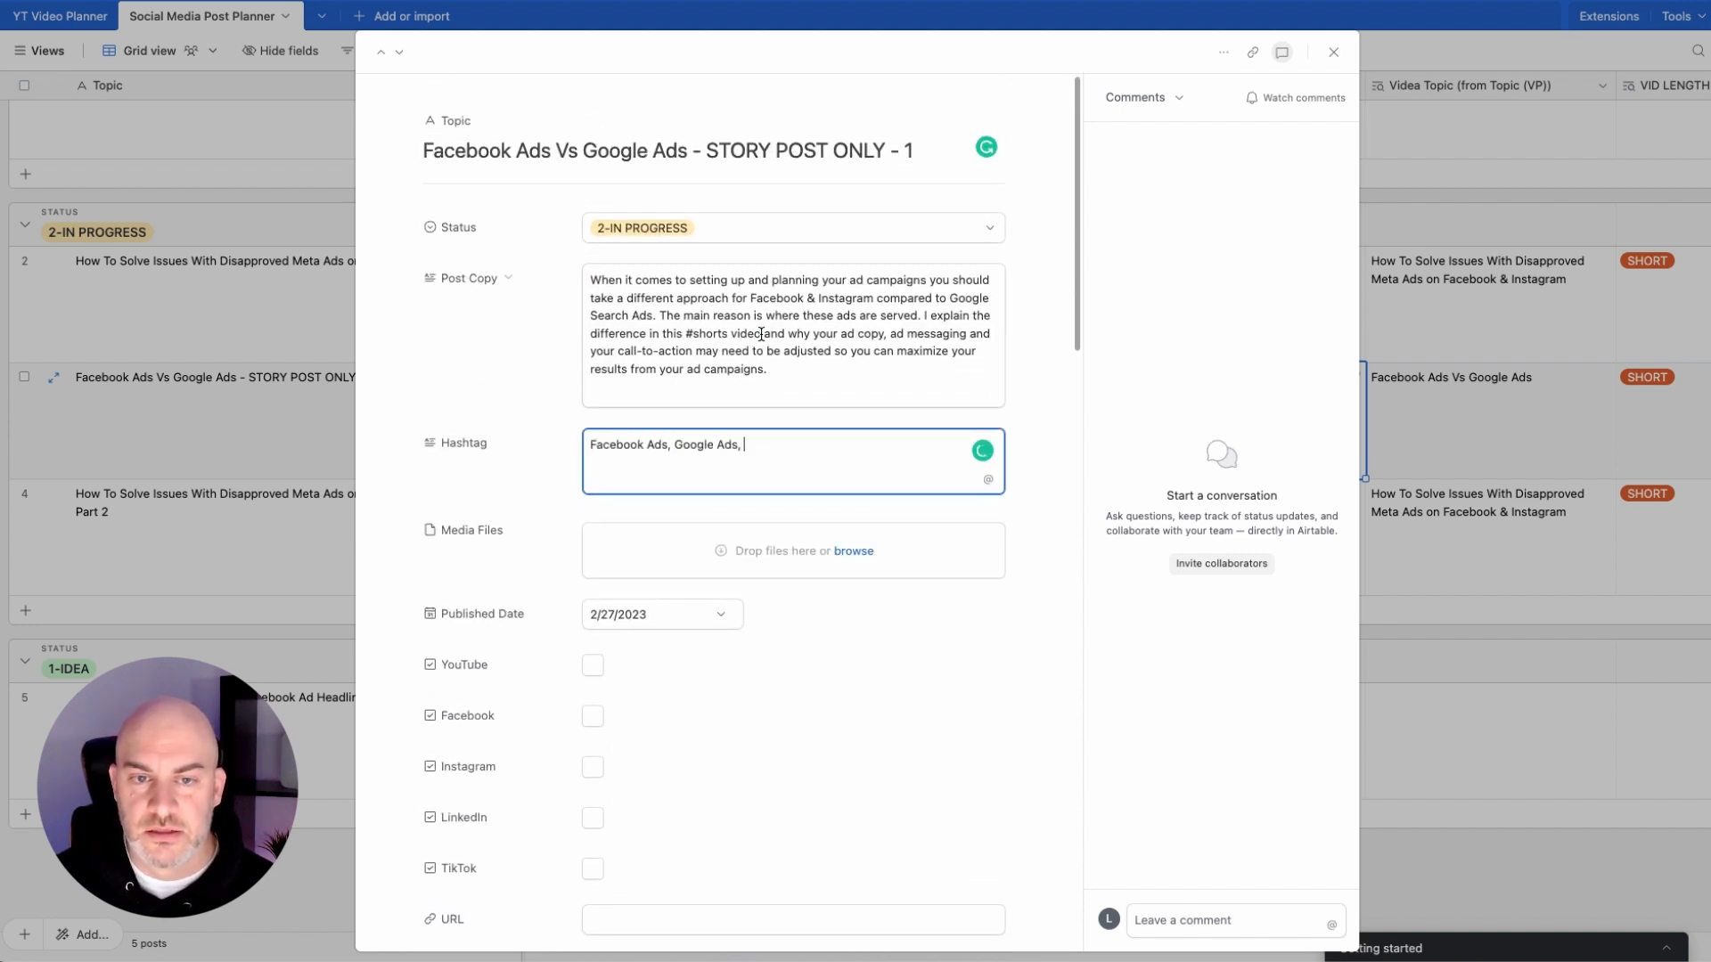
text(Google search Ads, Facebook Ad)
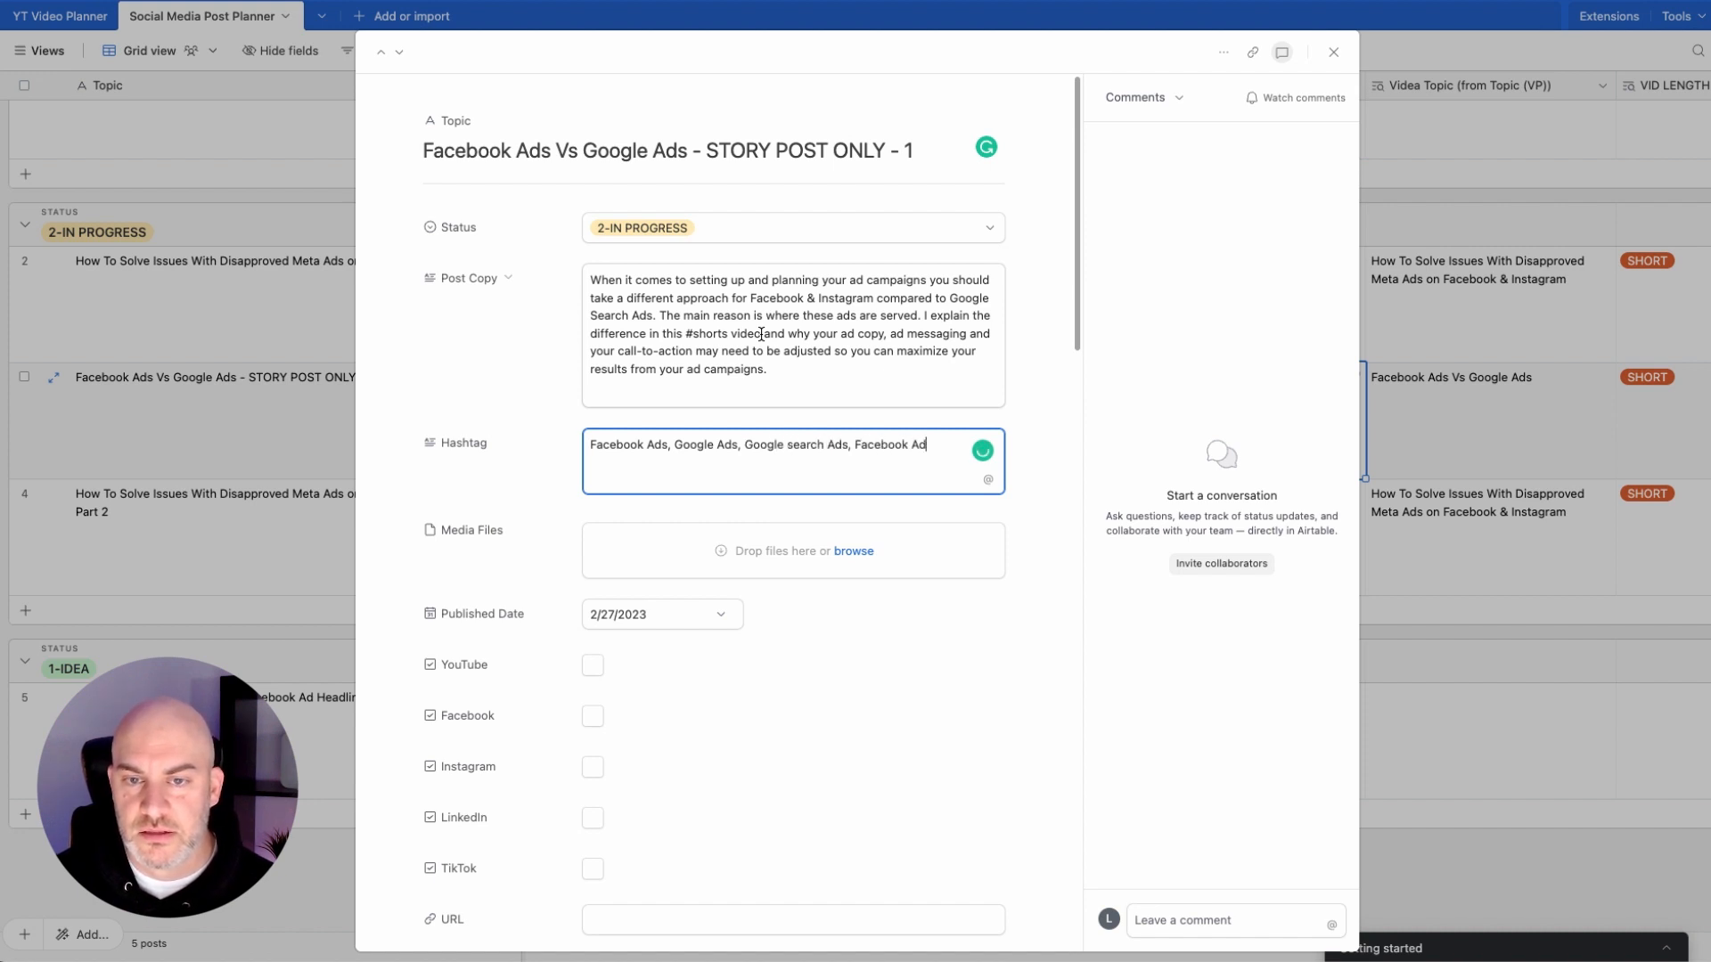
Step: Convert the Hashtag terms to "#FacebookAds #GoogleAds #GooglesearchAds #Facebookadtips", removing the commas and the spaces within each term
click(645, 444)
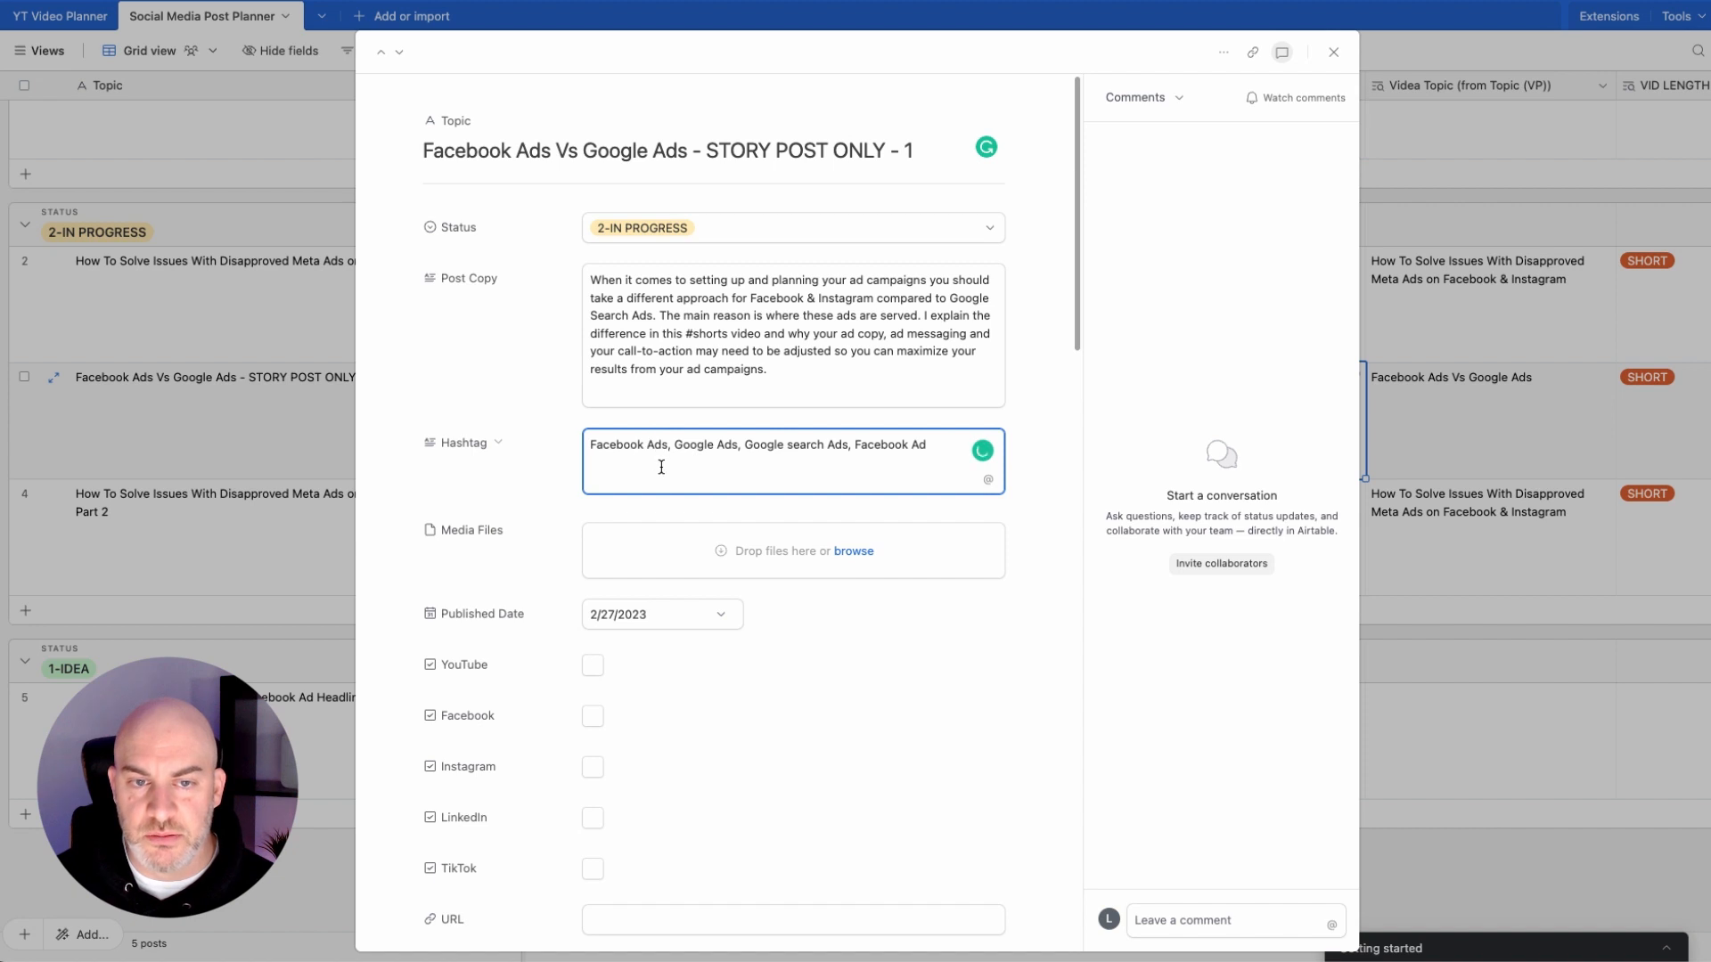
key(BackSpace)
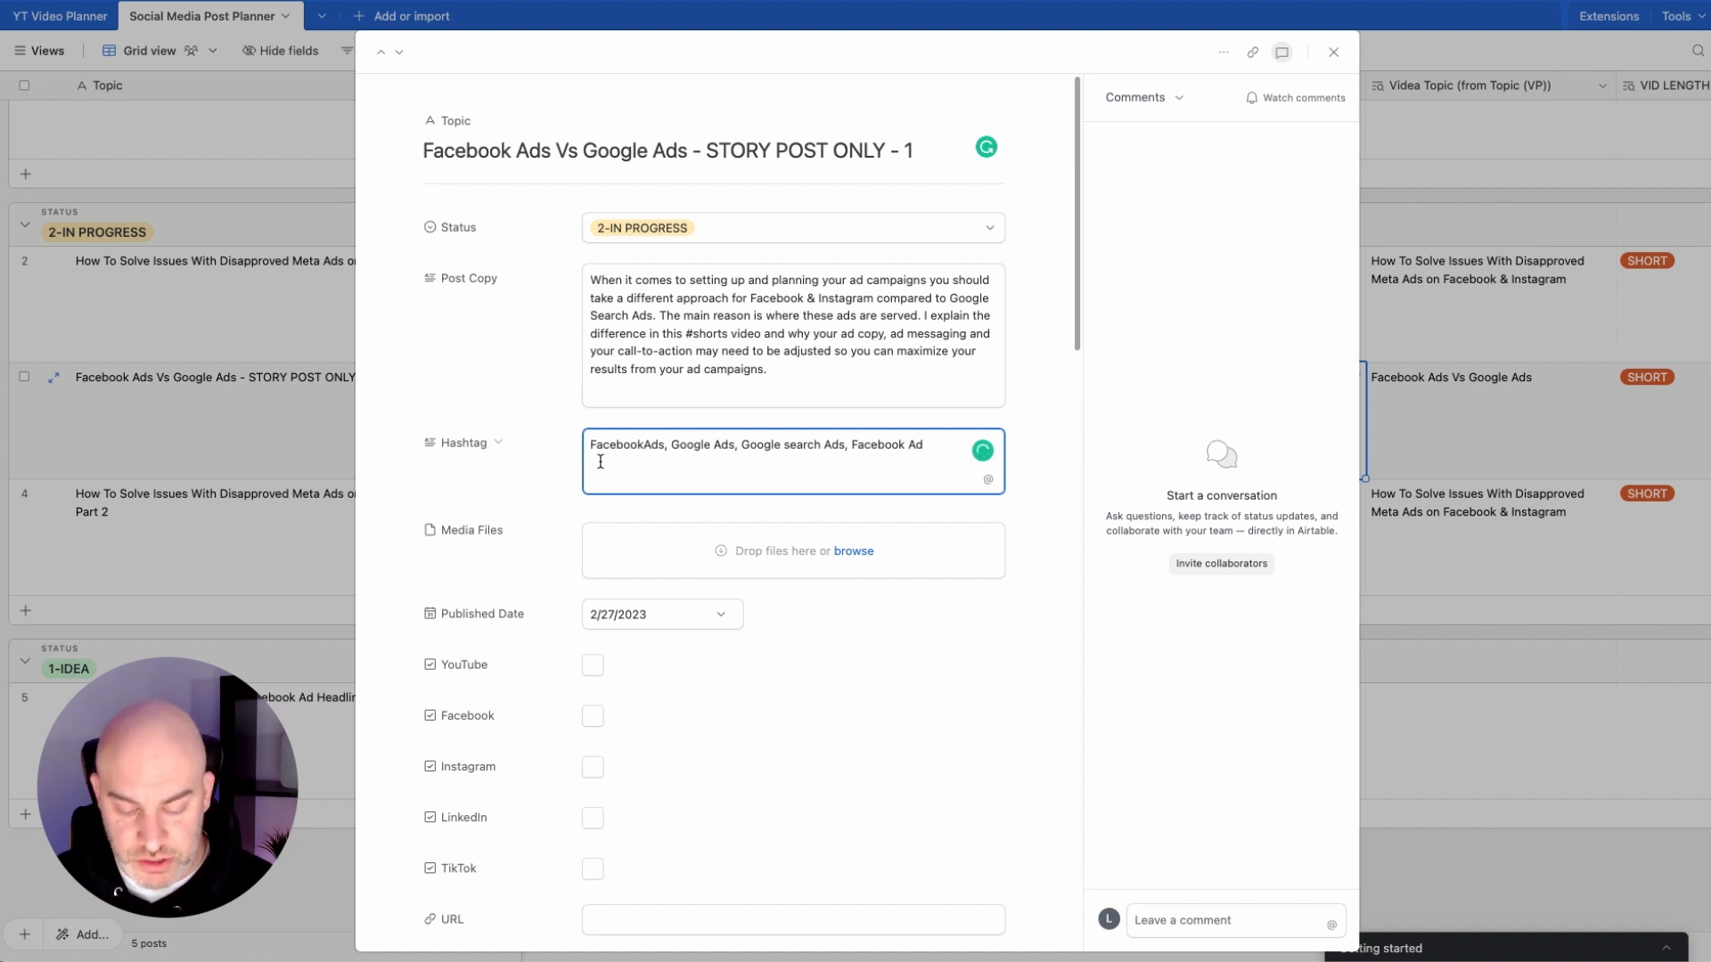
text(#)
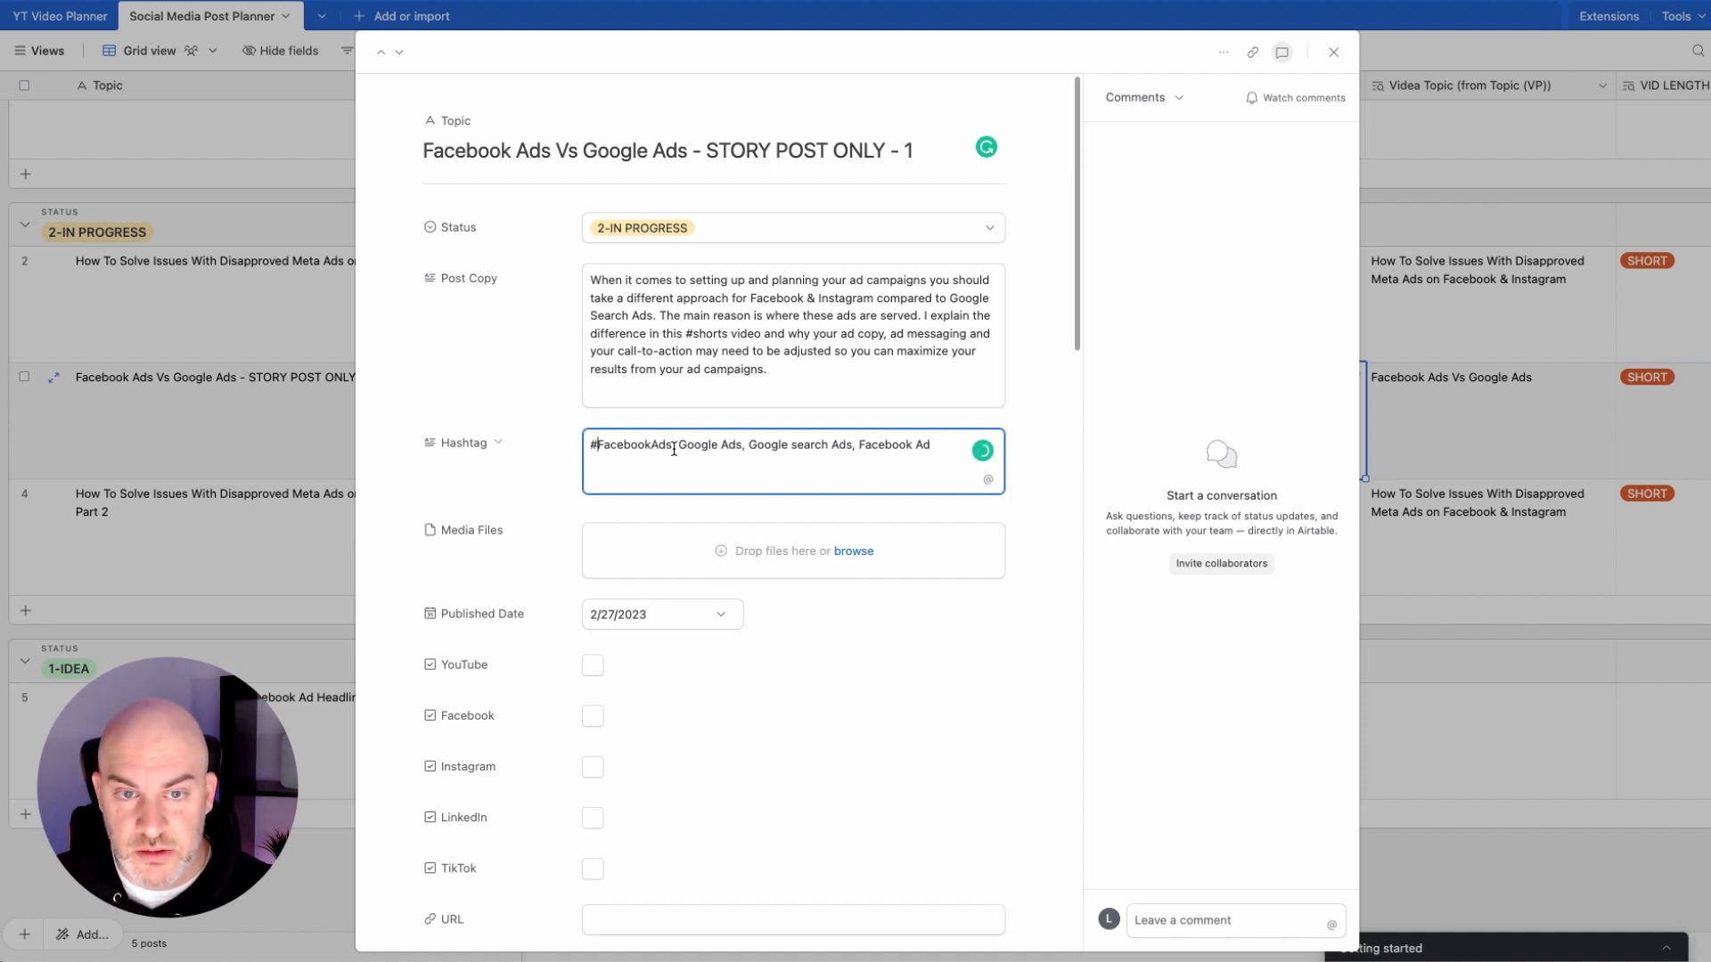
click(674, 444)
key(BackSpace)
click(677, 444)
text(#)
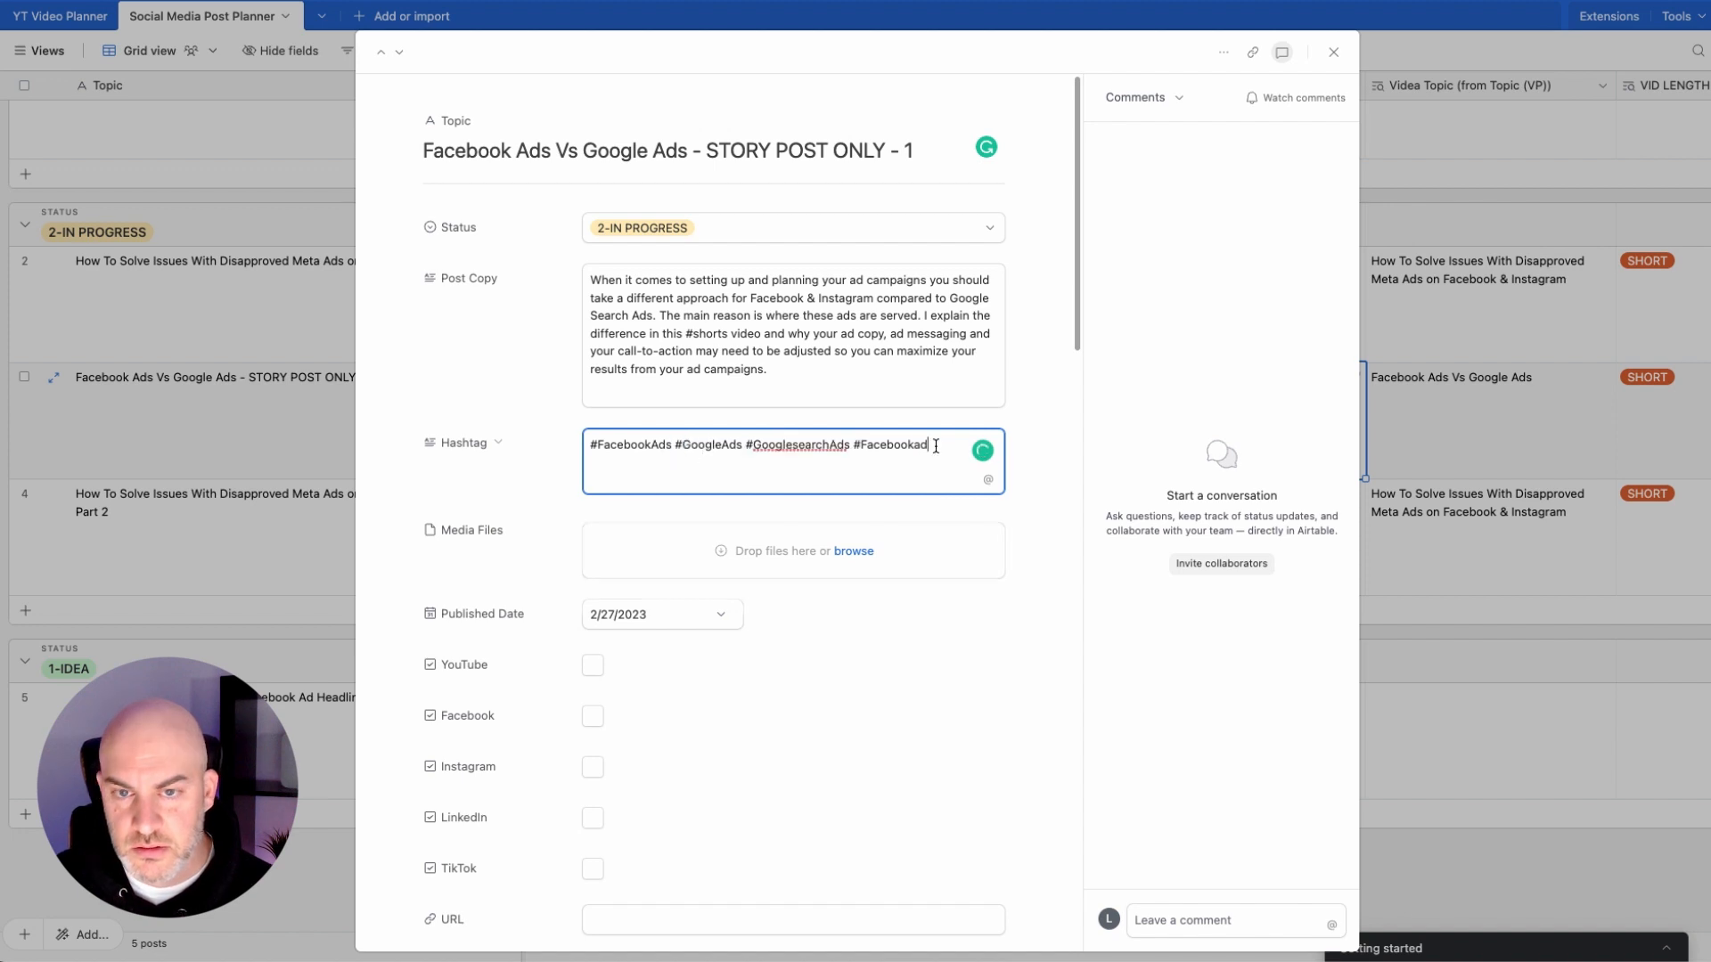
click(545, 490)
Step: Mark the story post for YouTube, Facebook, Instagram, LinkedIn and TikTok, and close the expanded record
scroll(646, 671, down, 5)
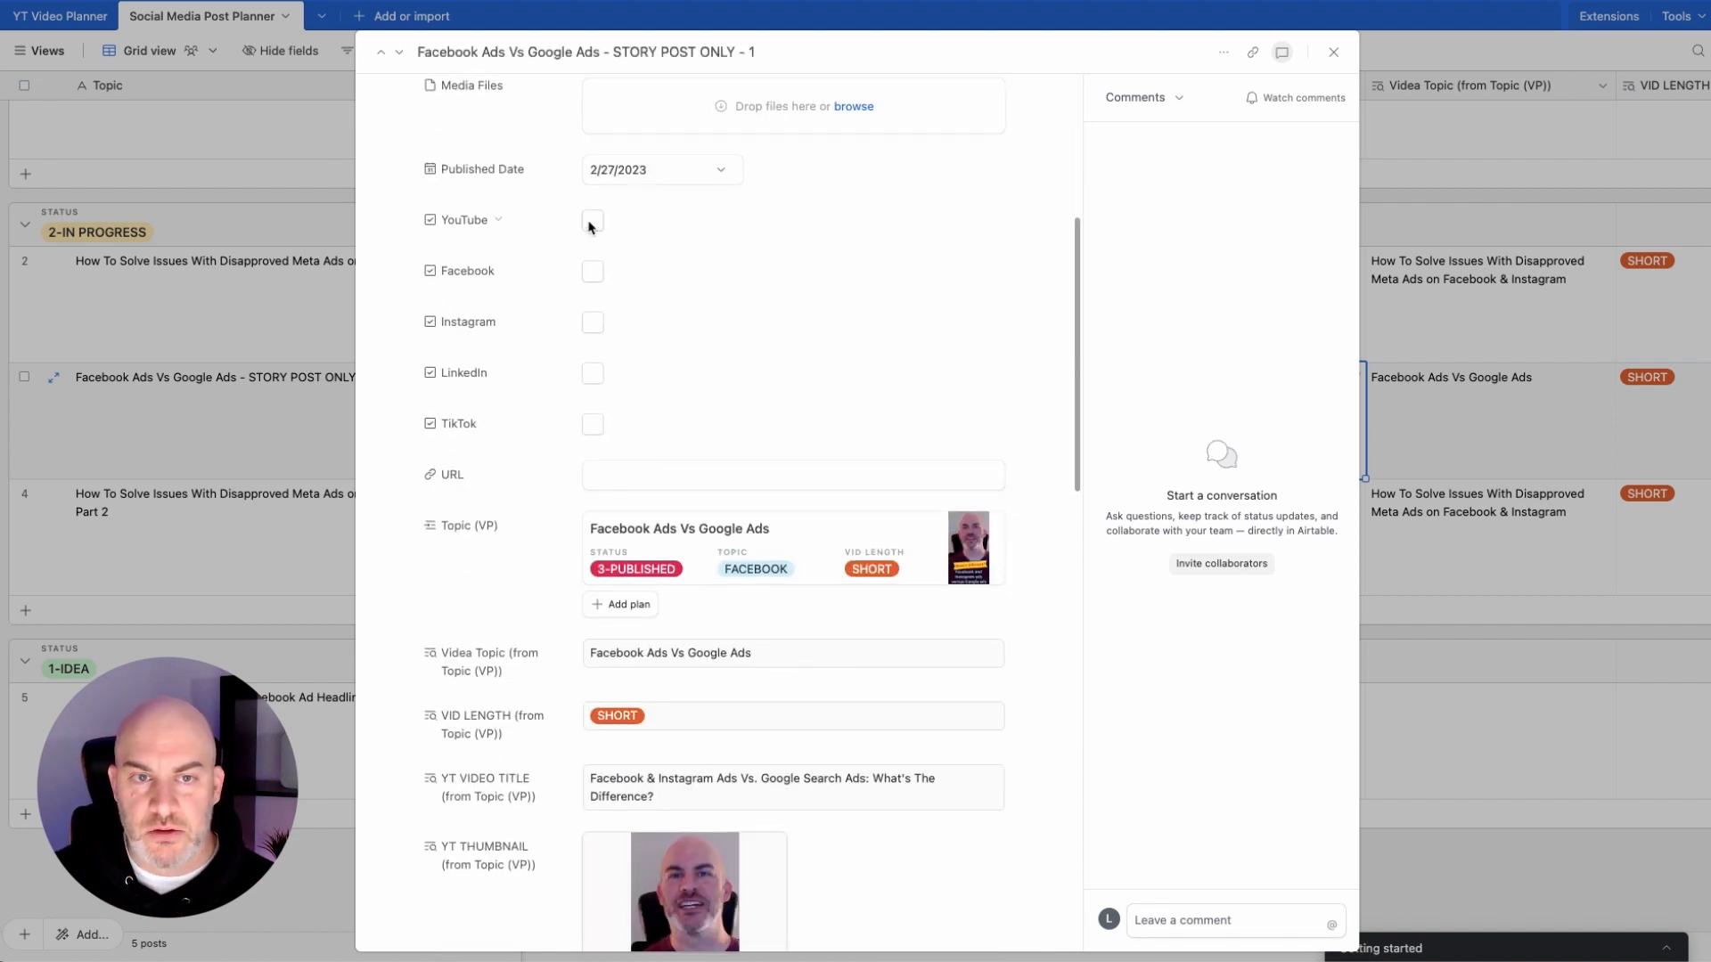
click(592, 222)
click(592, 272)
click(593, 323)
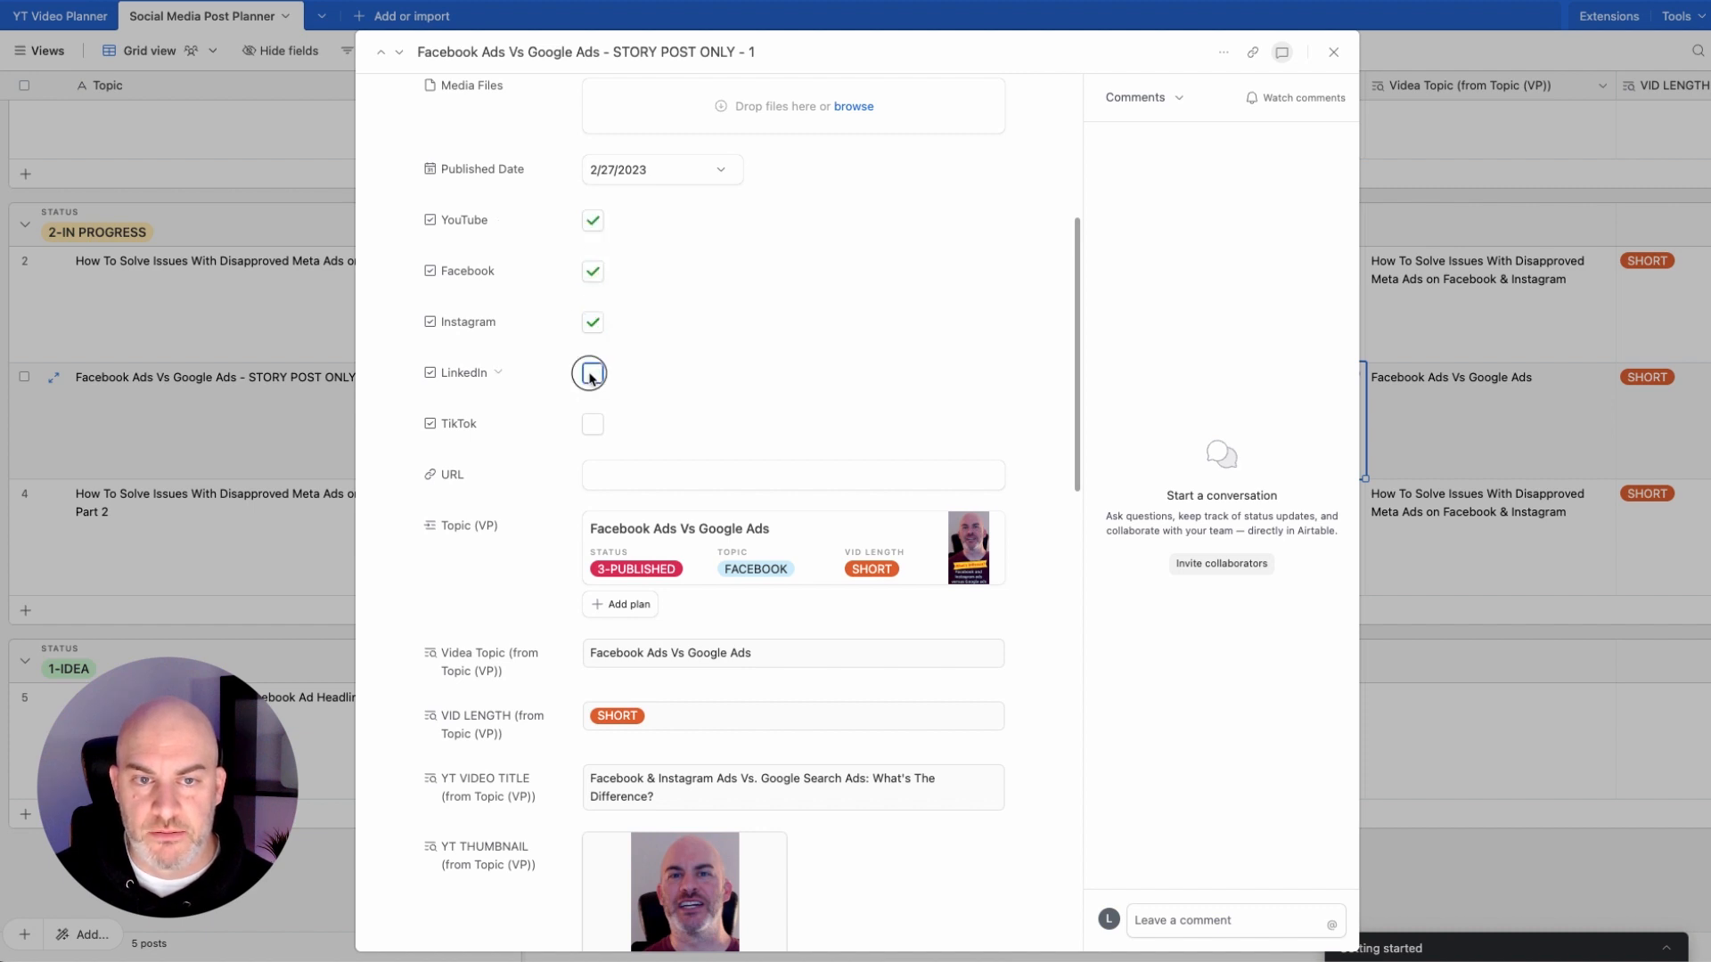
click(590, 374)
click(592, 425)
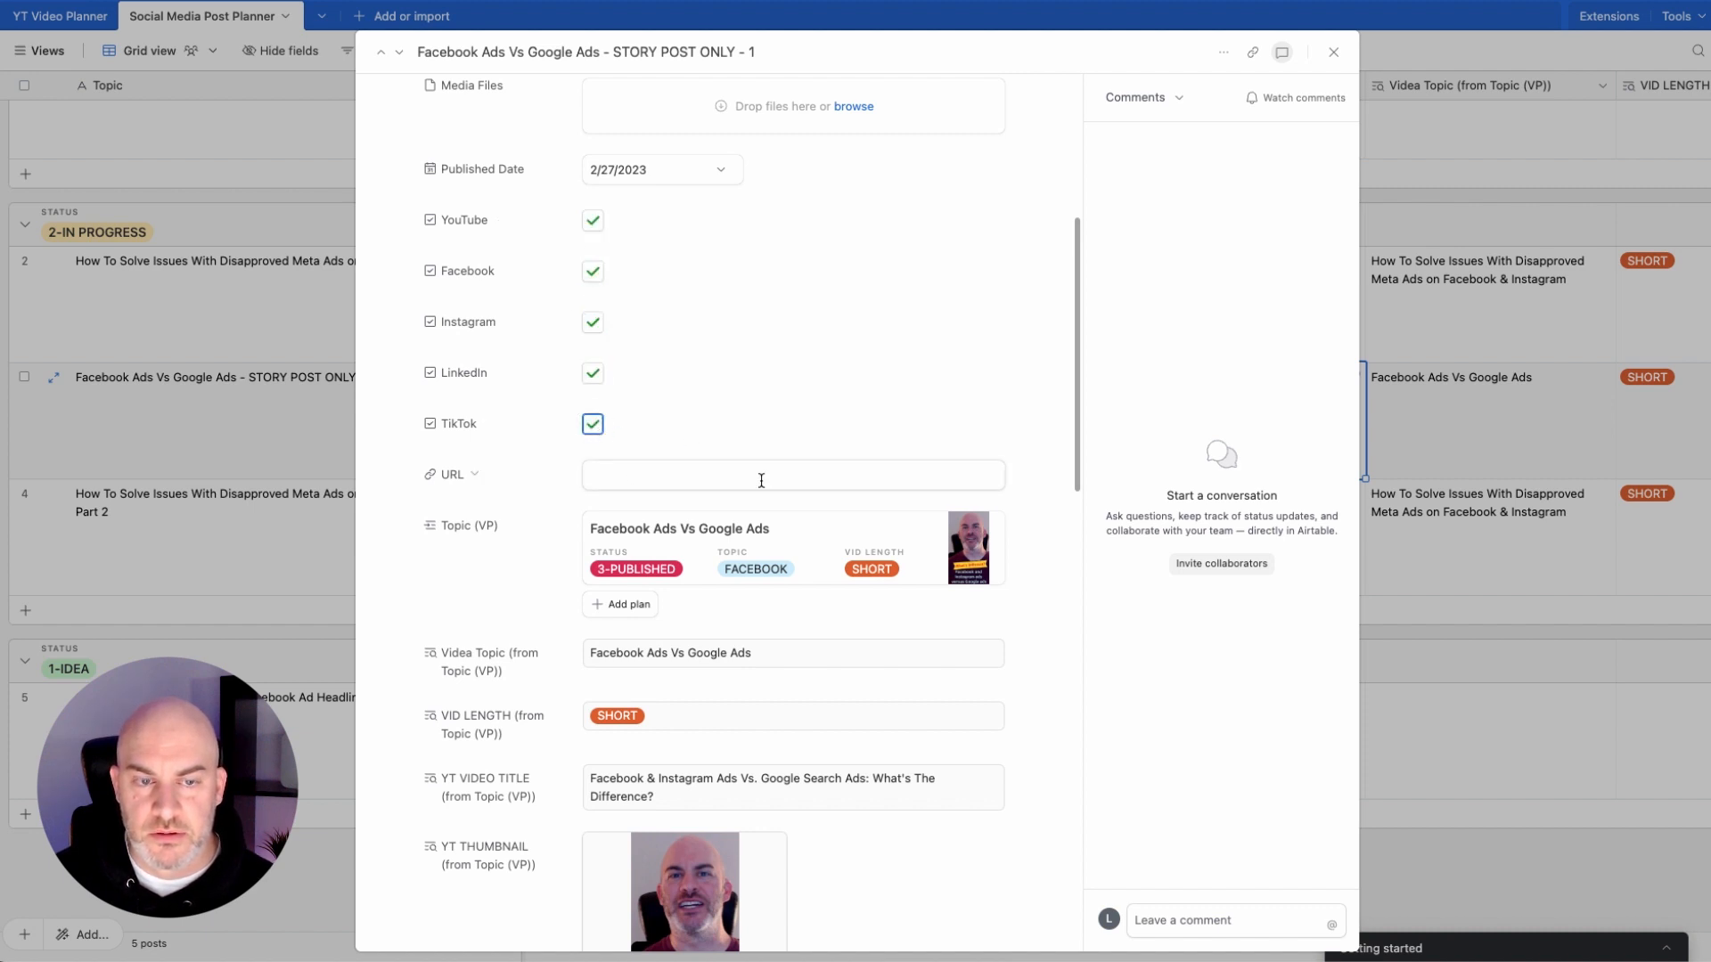
scroll(760, 481, down, 4)
click(1329, 51)
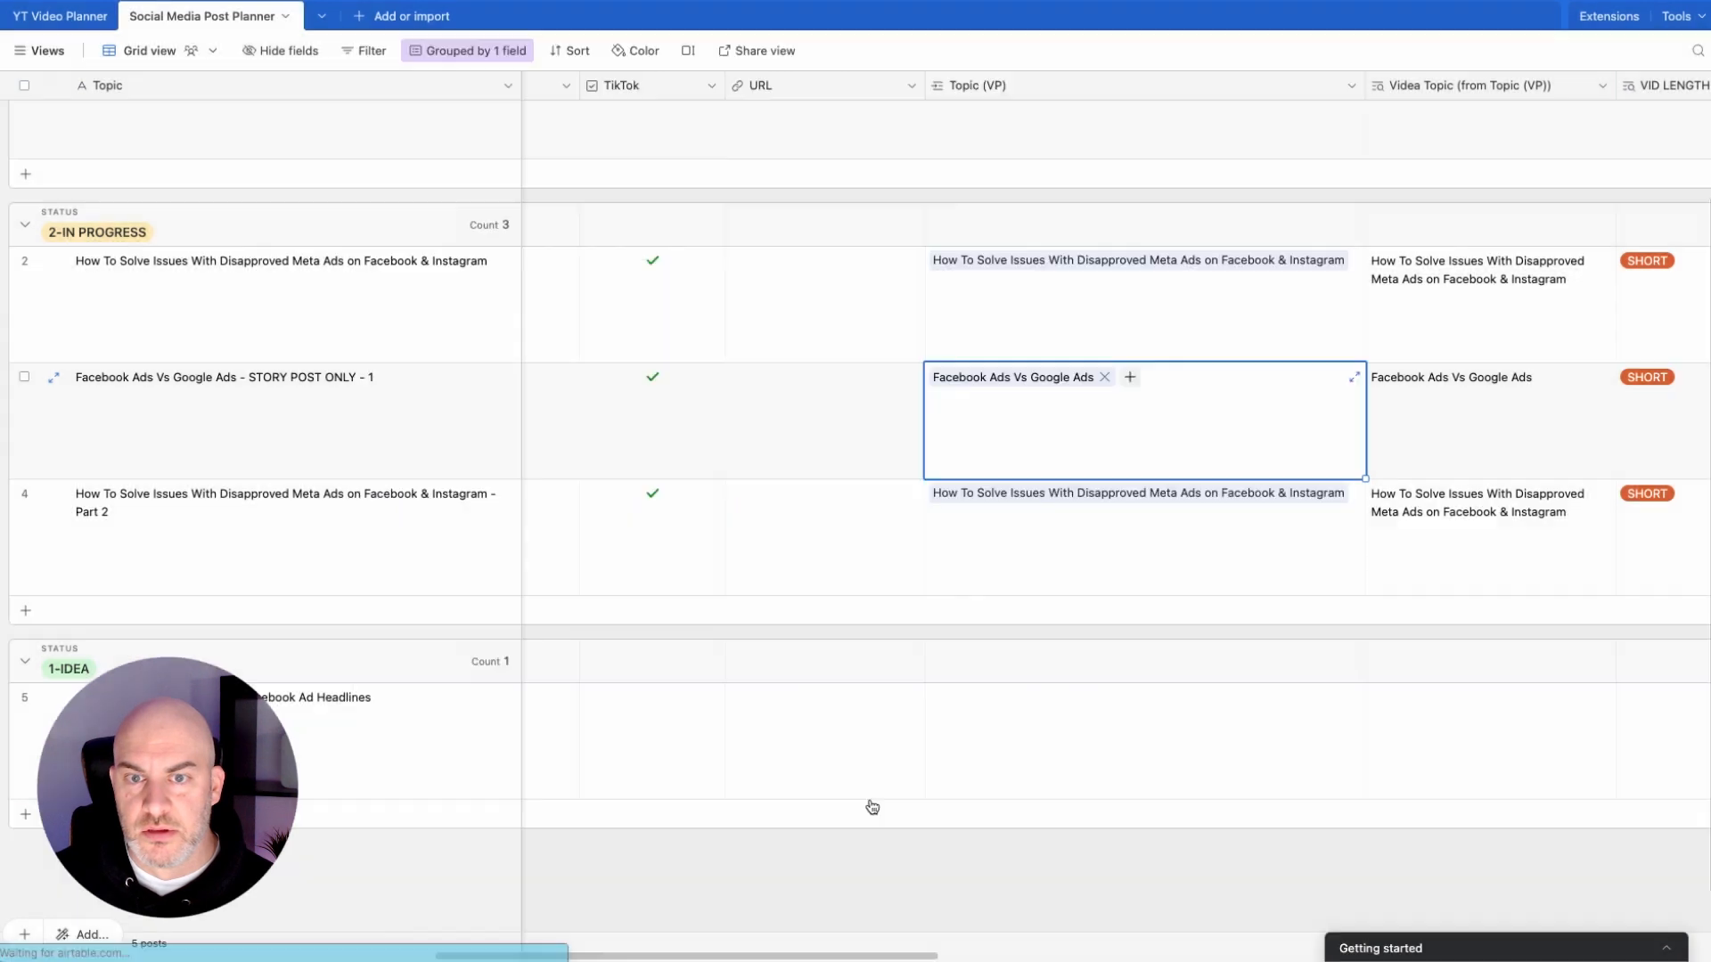
click(766, 584)
click(784, 882)
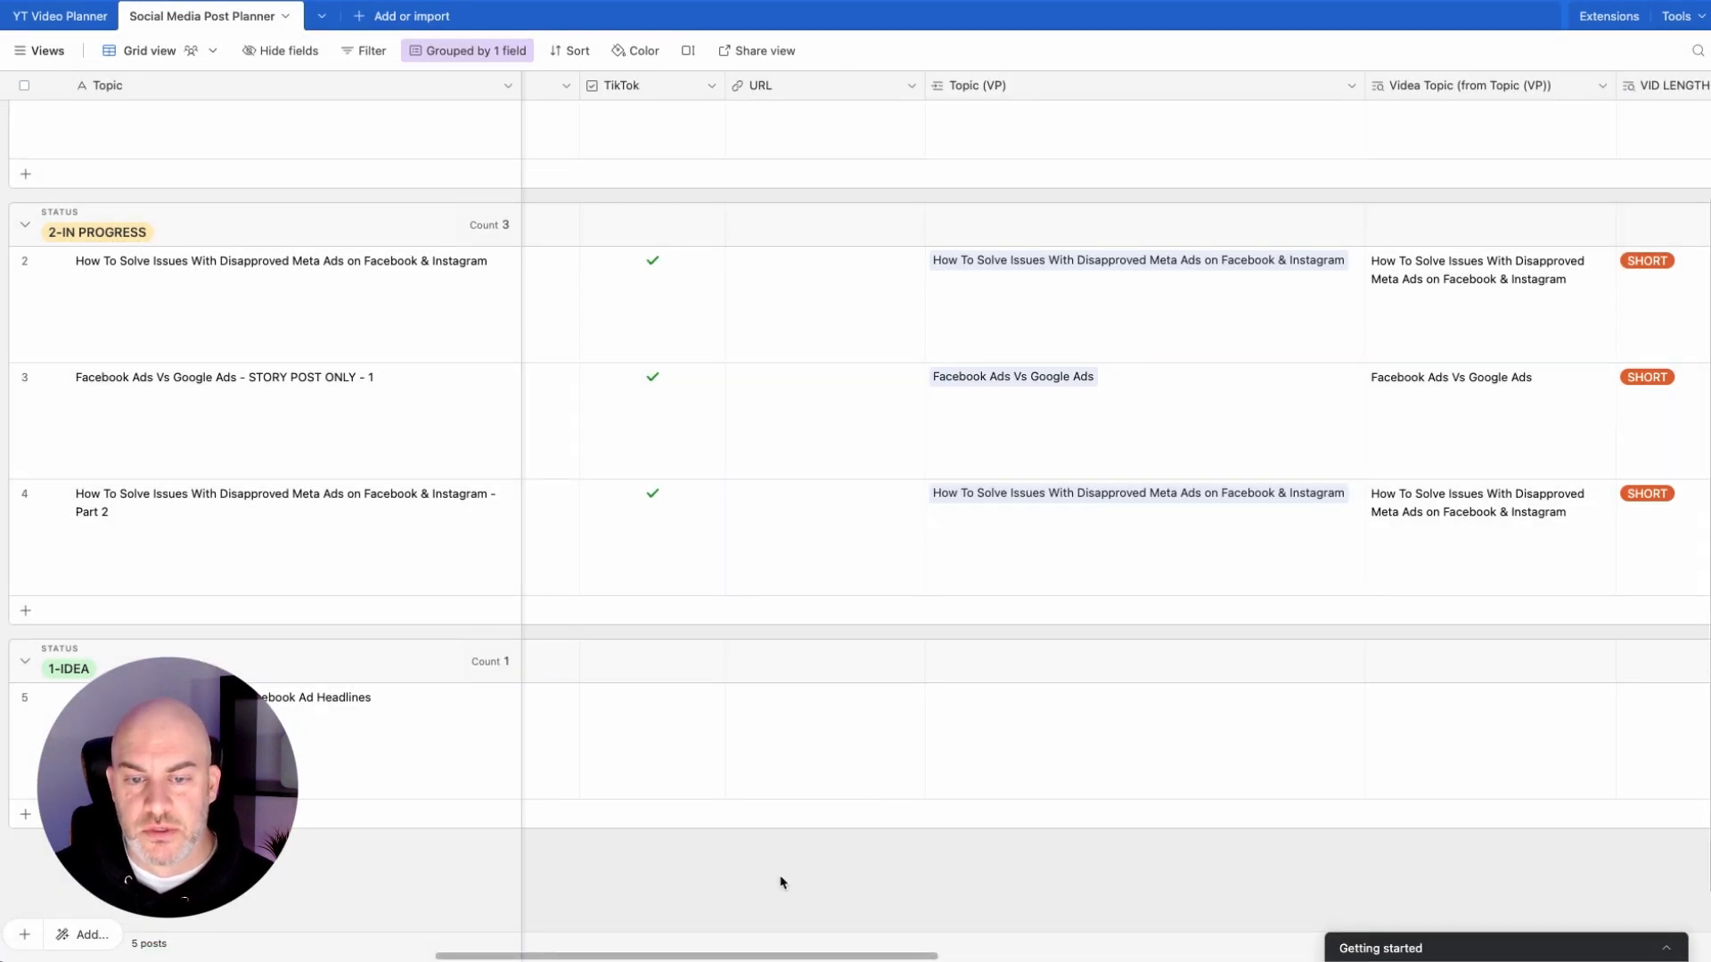
Step: Sort the Social Media Post Planner records by Published Date in ascending (1 → 9) order
scroll(985, 356, left, 10)
scroll(986, 356, left, 3)
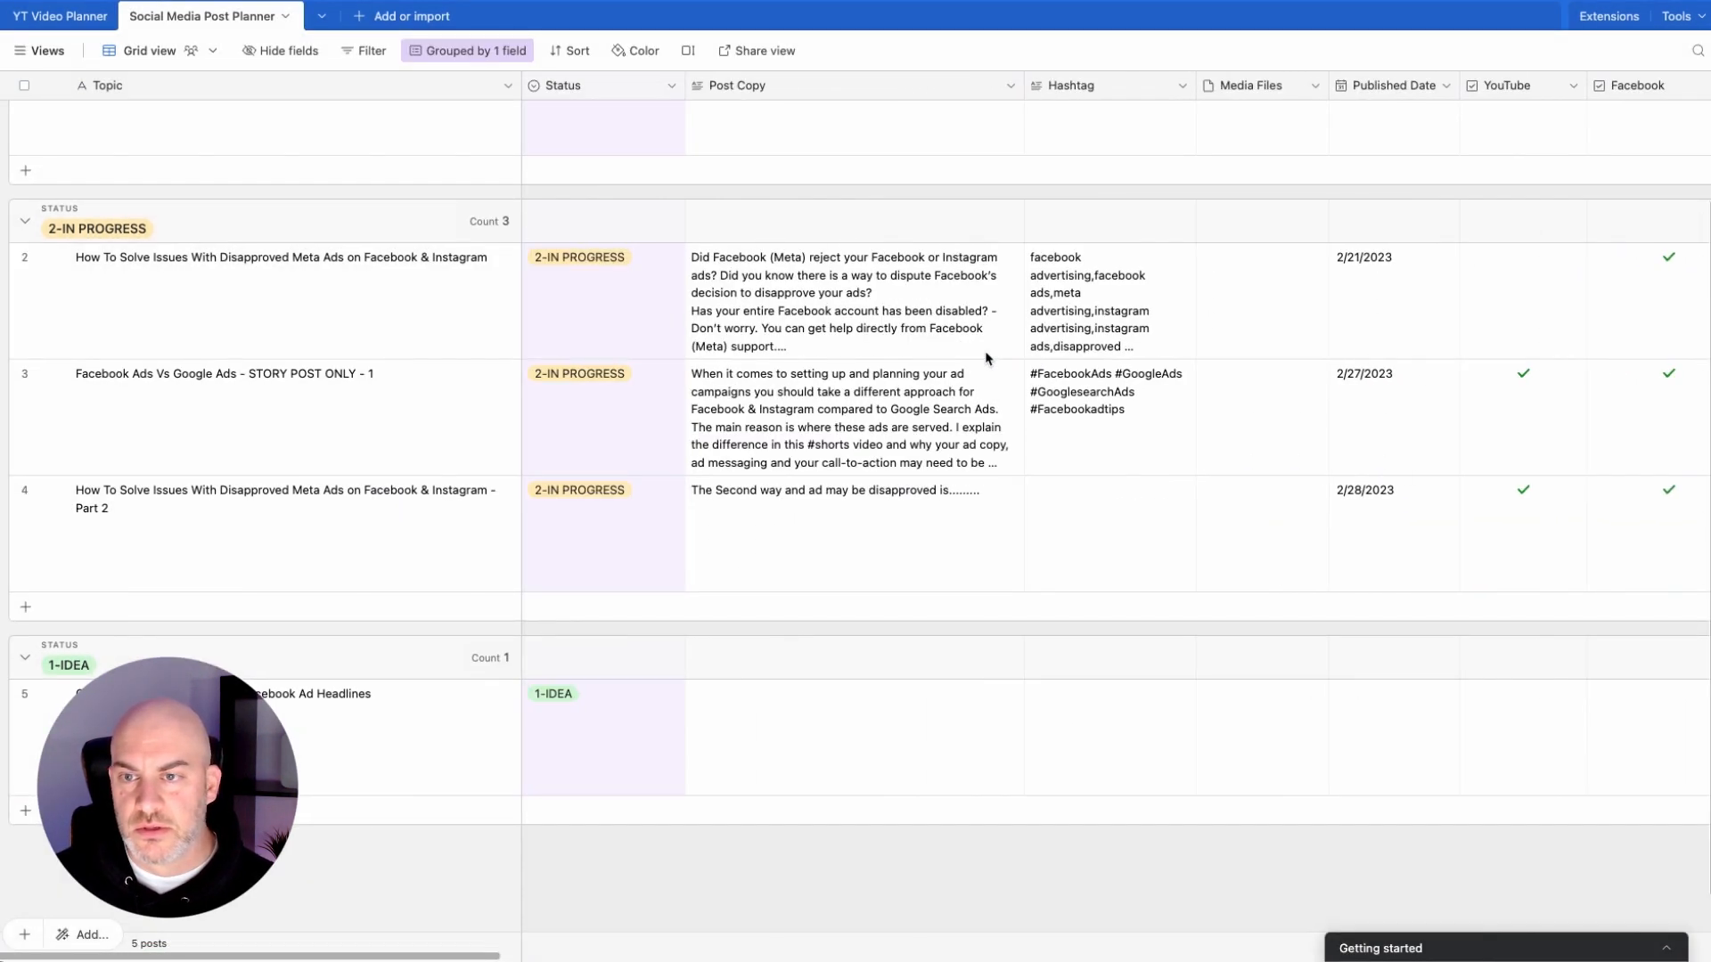
click(568, 51)
scroll(639, 351, down, 1)
scroll(639, 351, up, 1)
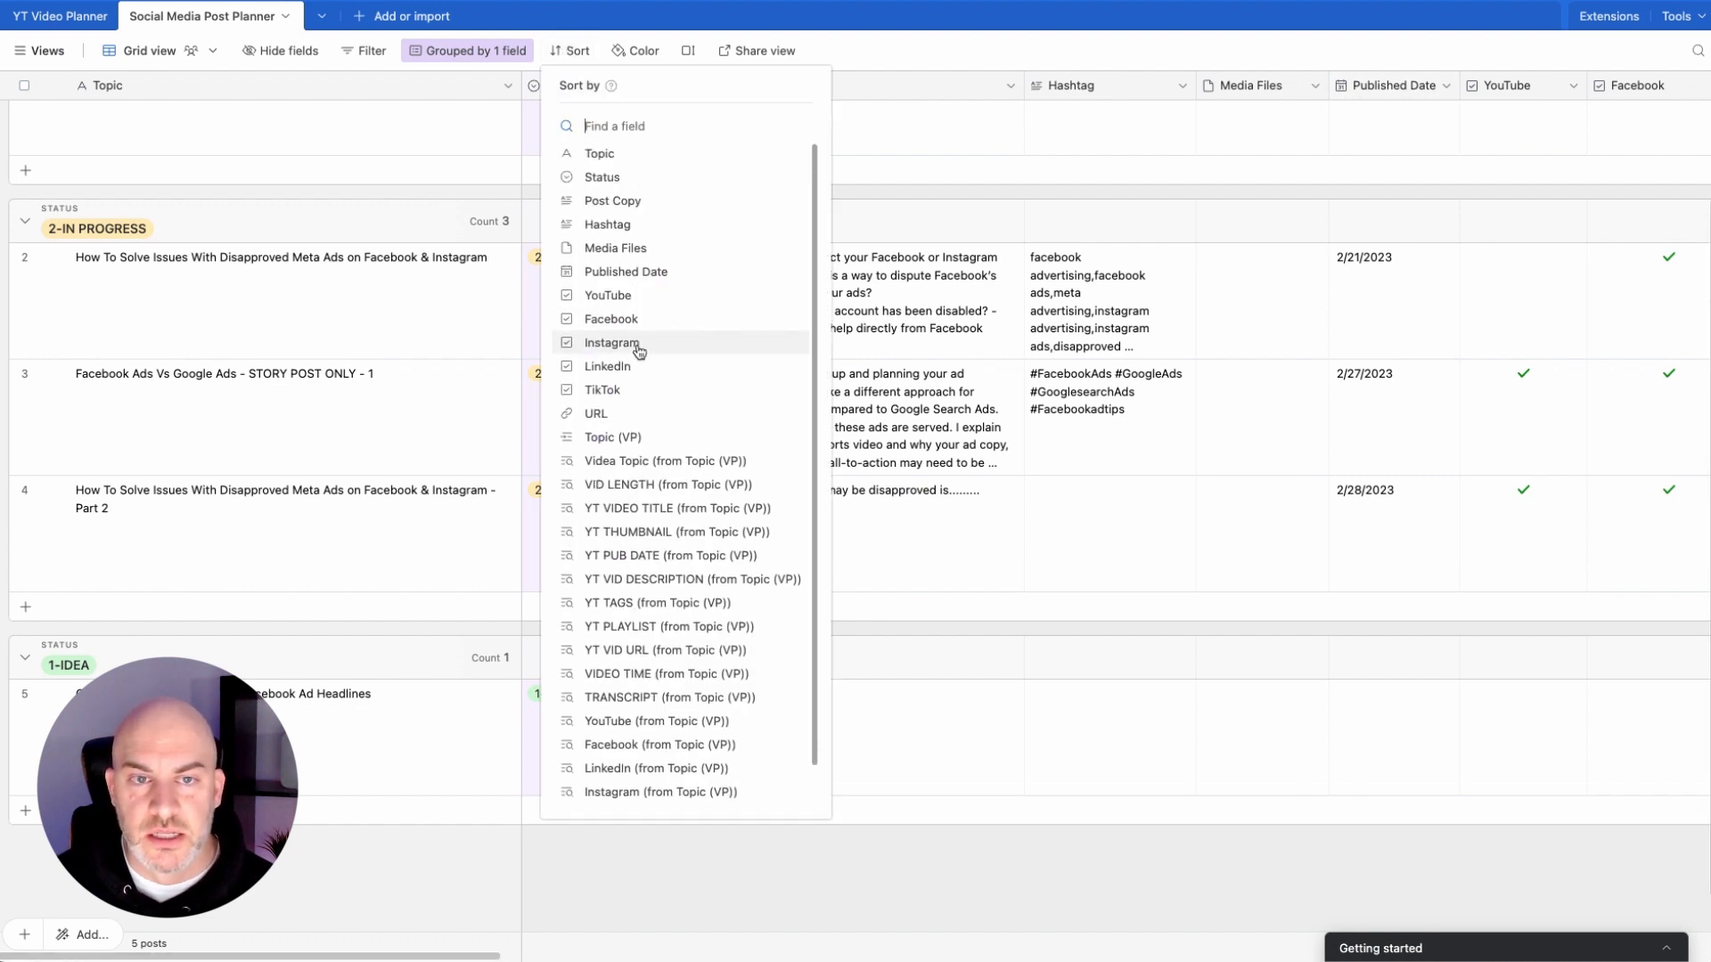
click(624, 278)
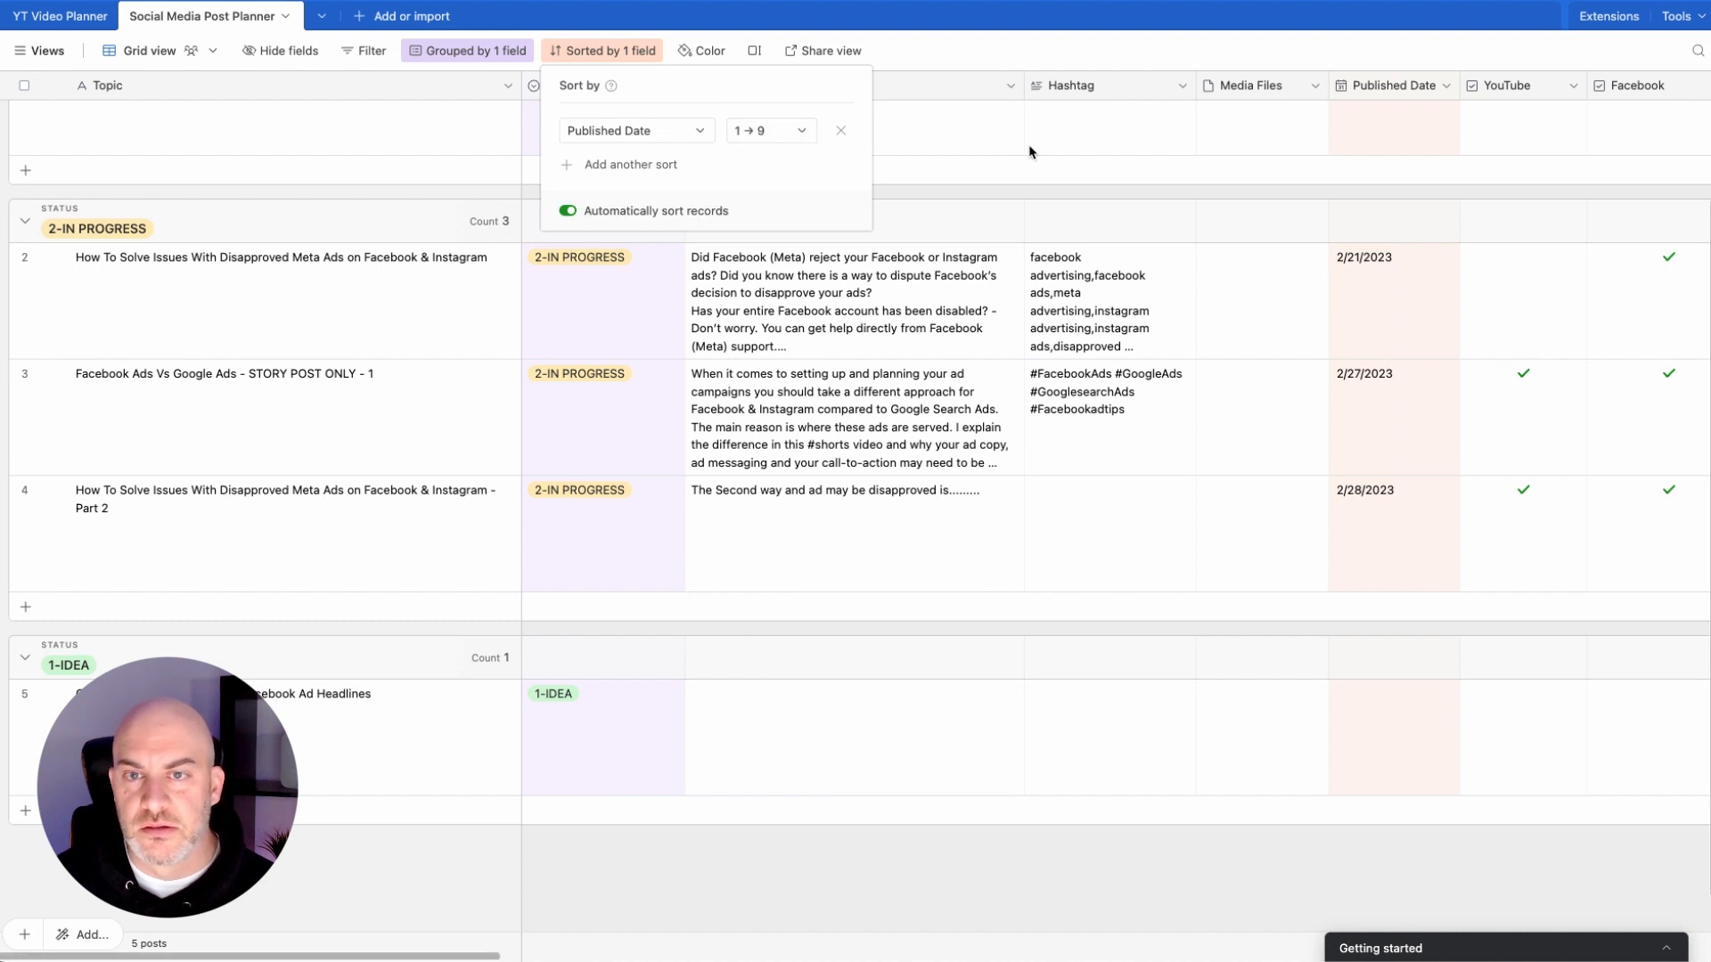
click(1054, 174)
click(1056, 176)
scroll(1087, 268, down, 3)
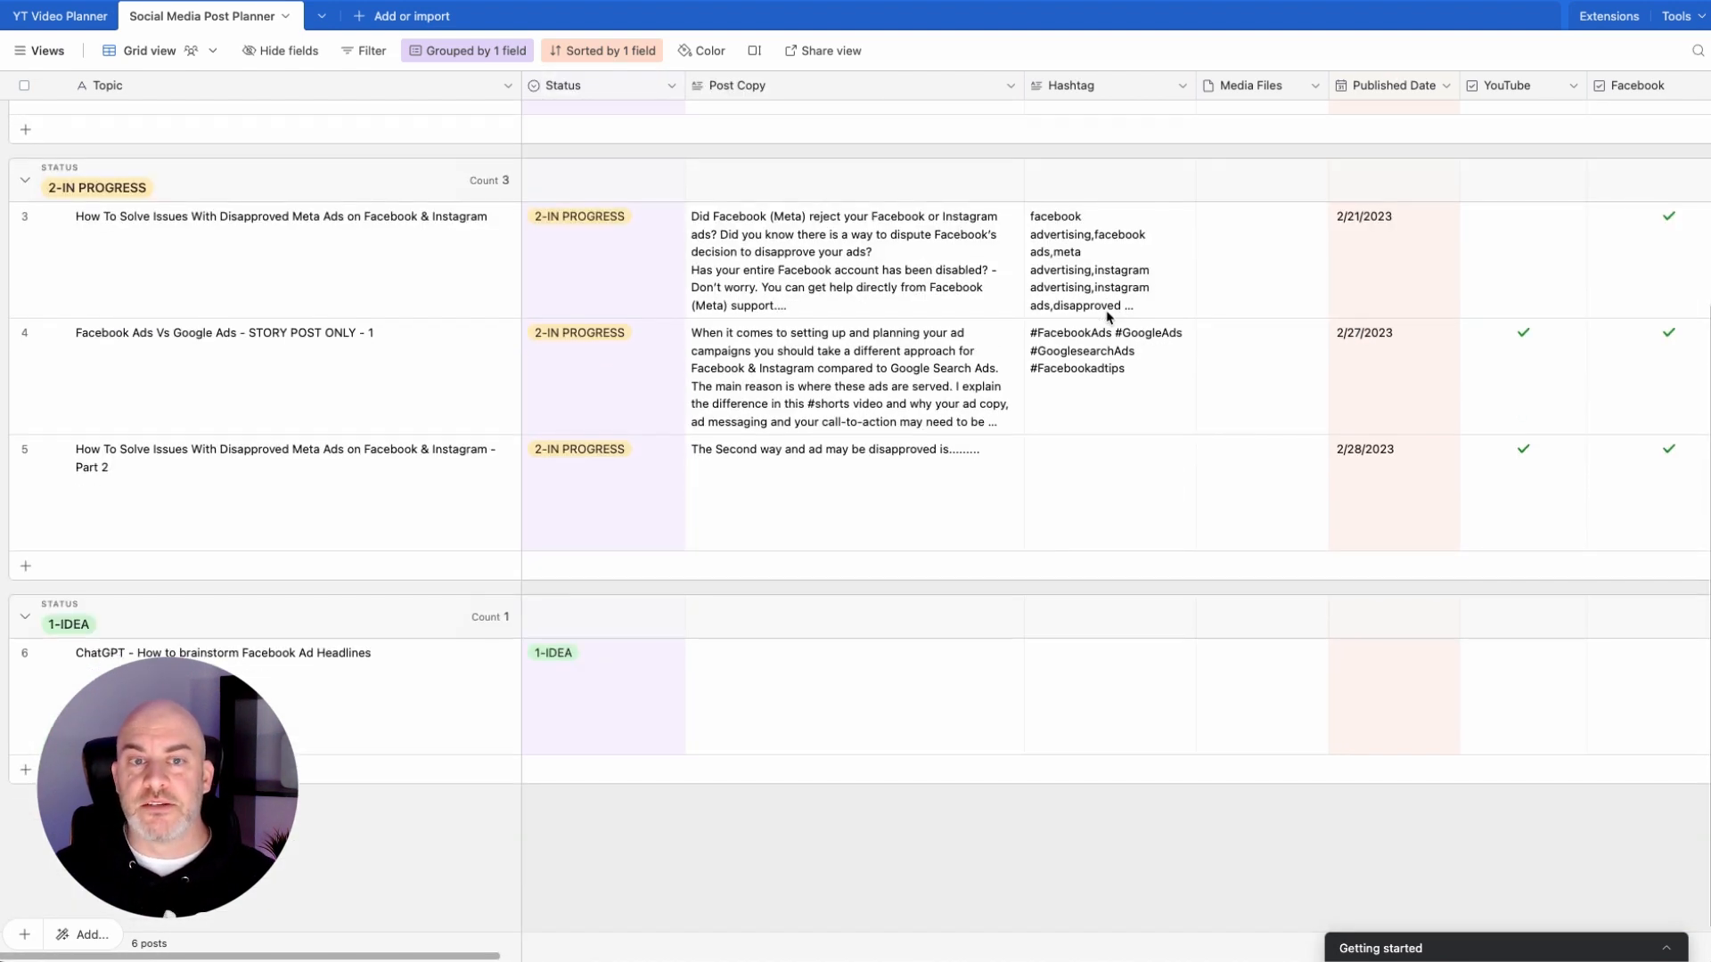
Step: Switch to the YT Video Planner table and open its Grid view
click(62, 20)
click(40, 51)
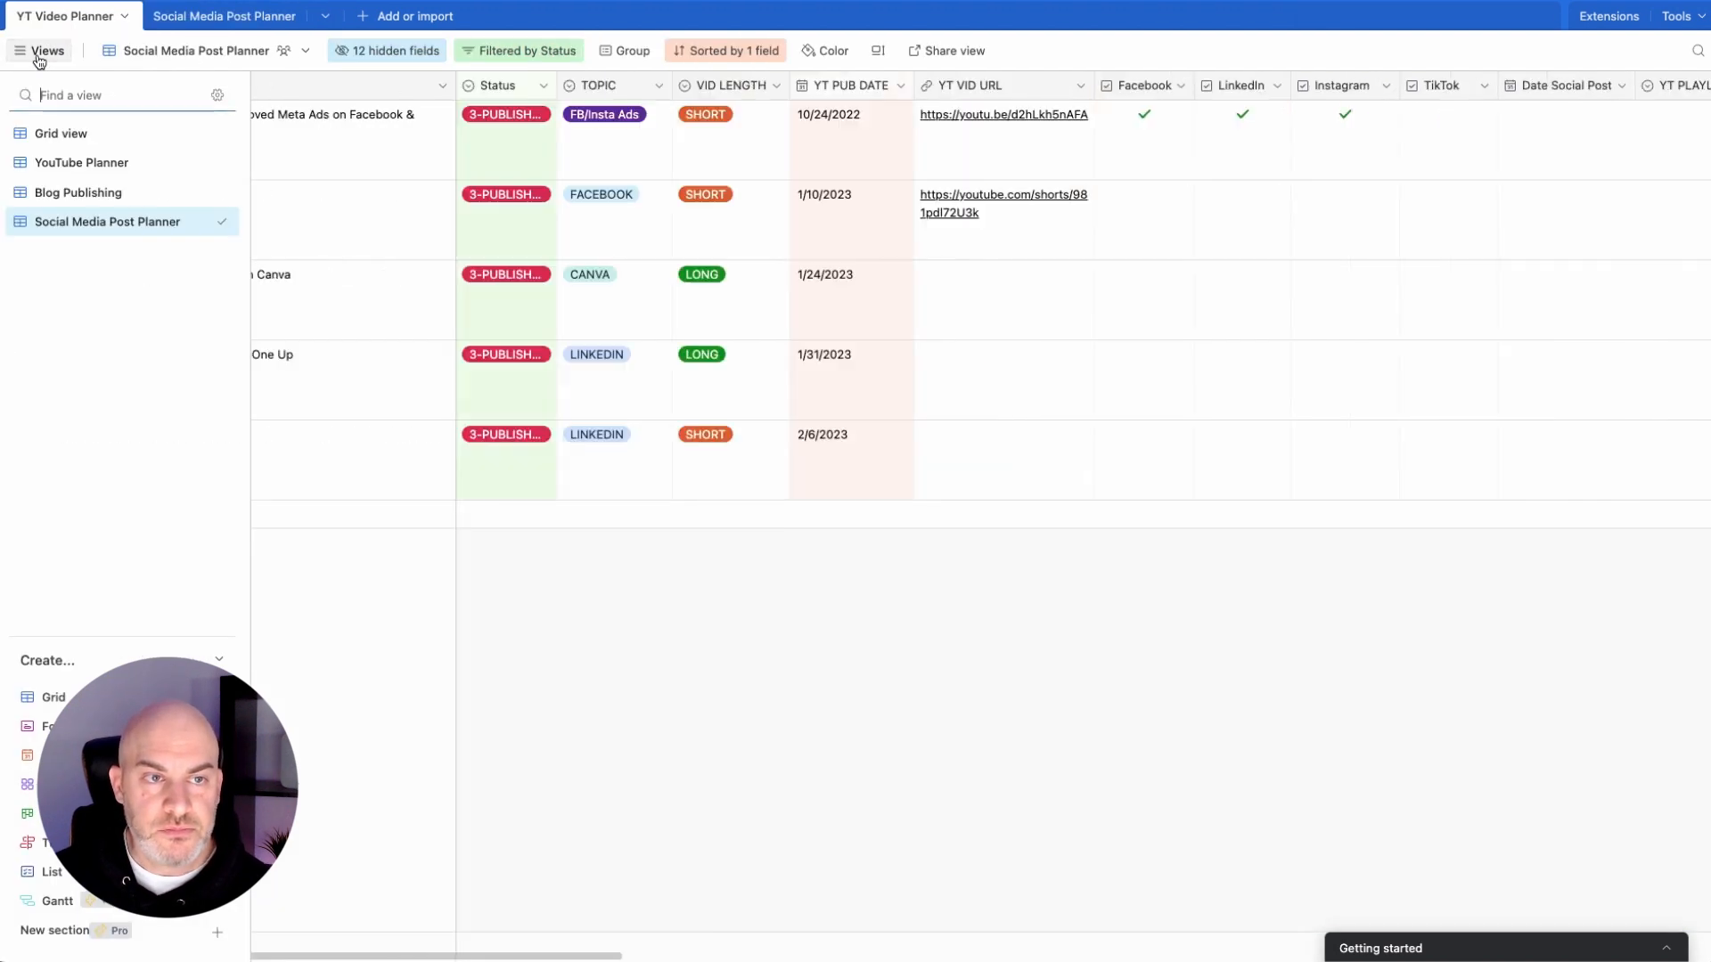
click(71, 135)
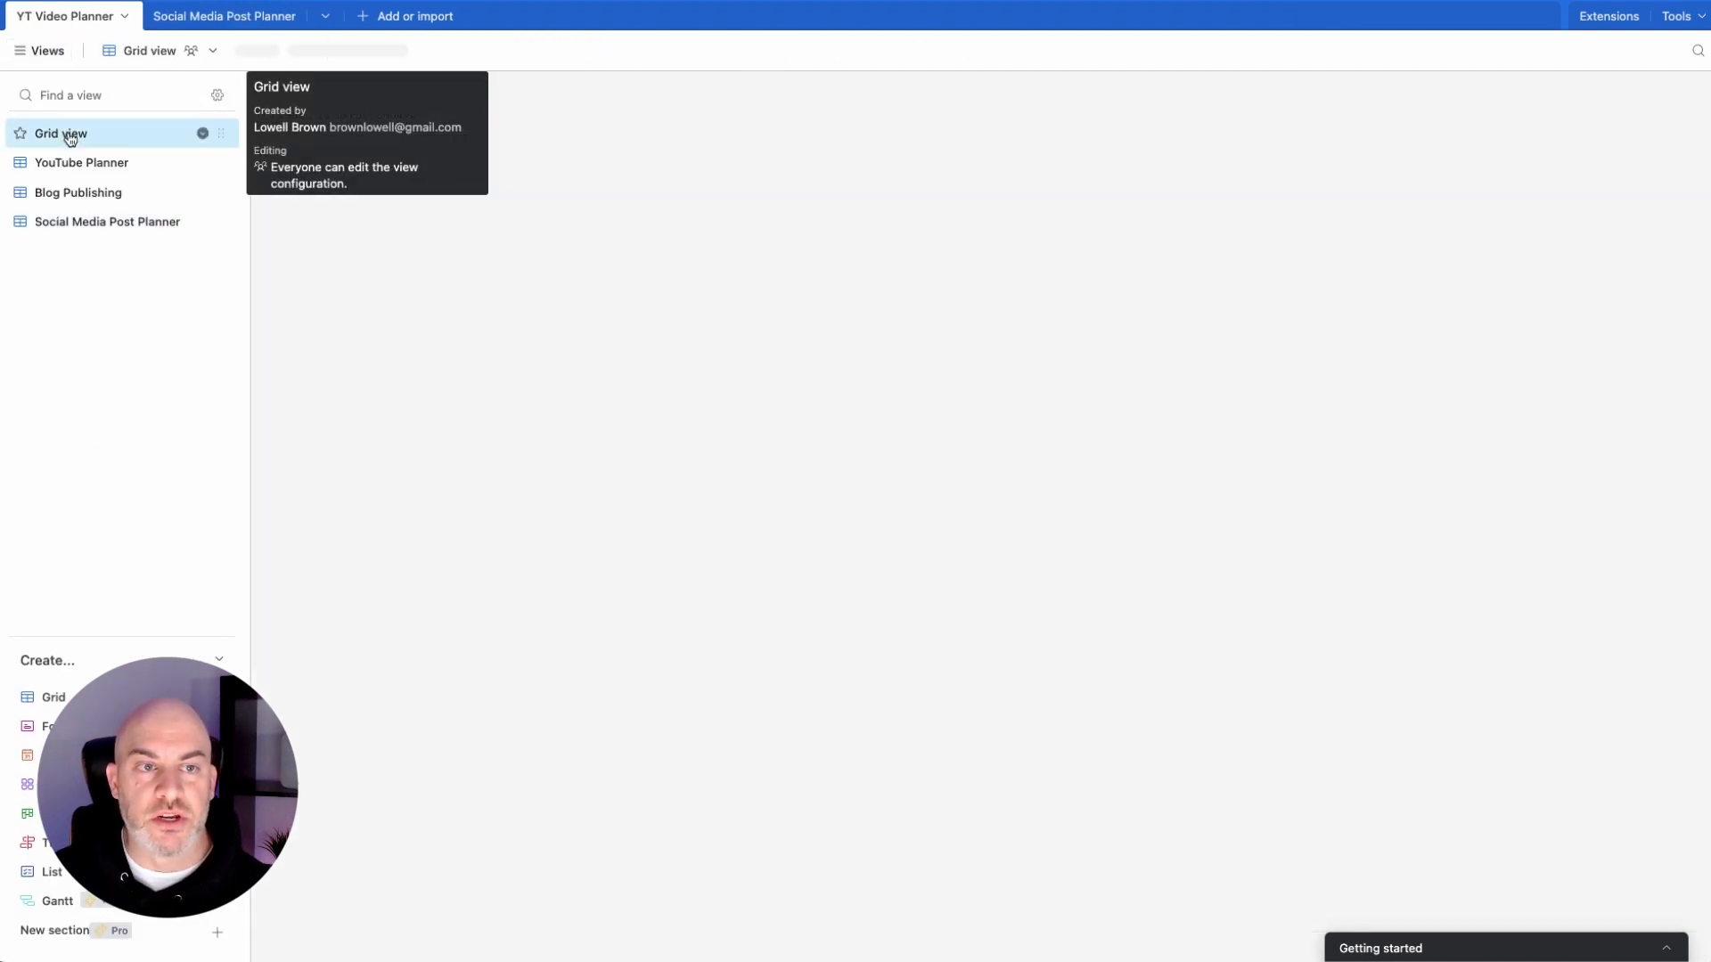
scroll(856, 446, left, 15)
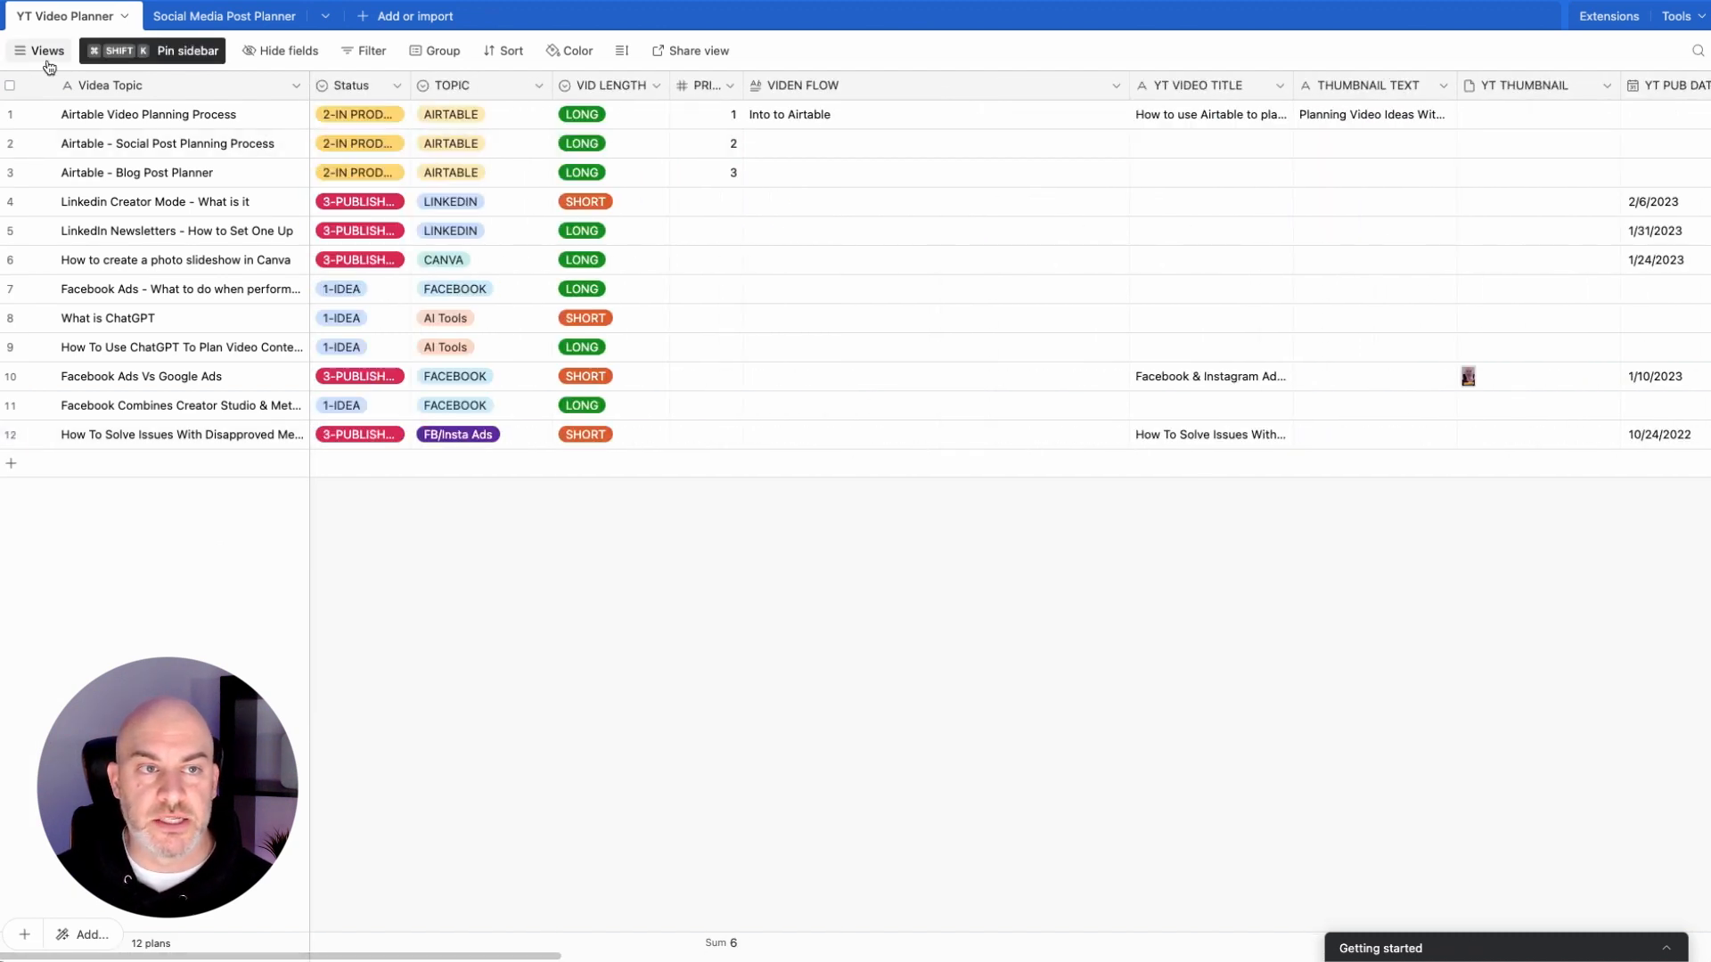
Step: Open the YouTube Planner view of the YT Video Planner table, followed by its Blog Publishing view
click(40, 50)
click(90, 164)
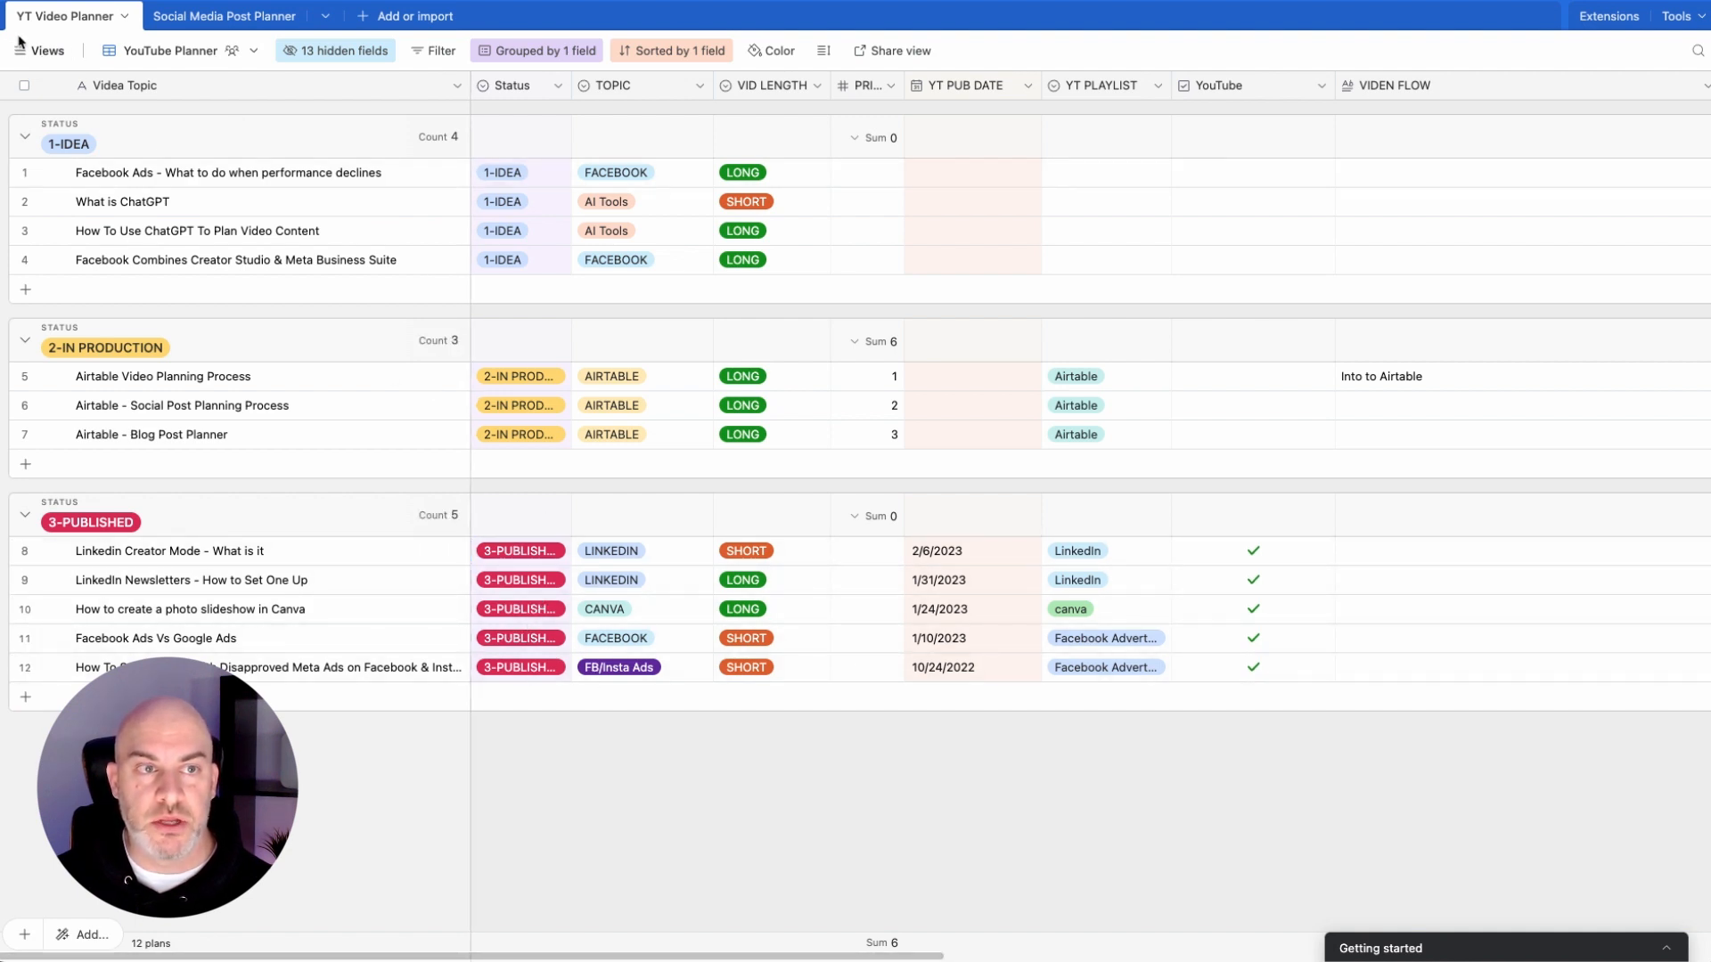
click(40, 51)
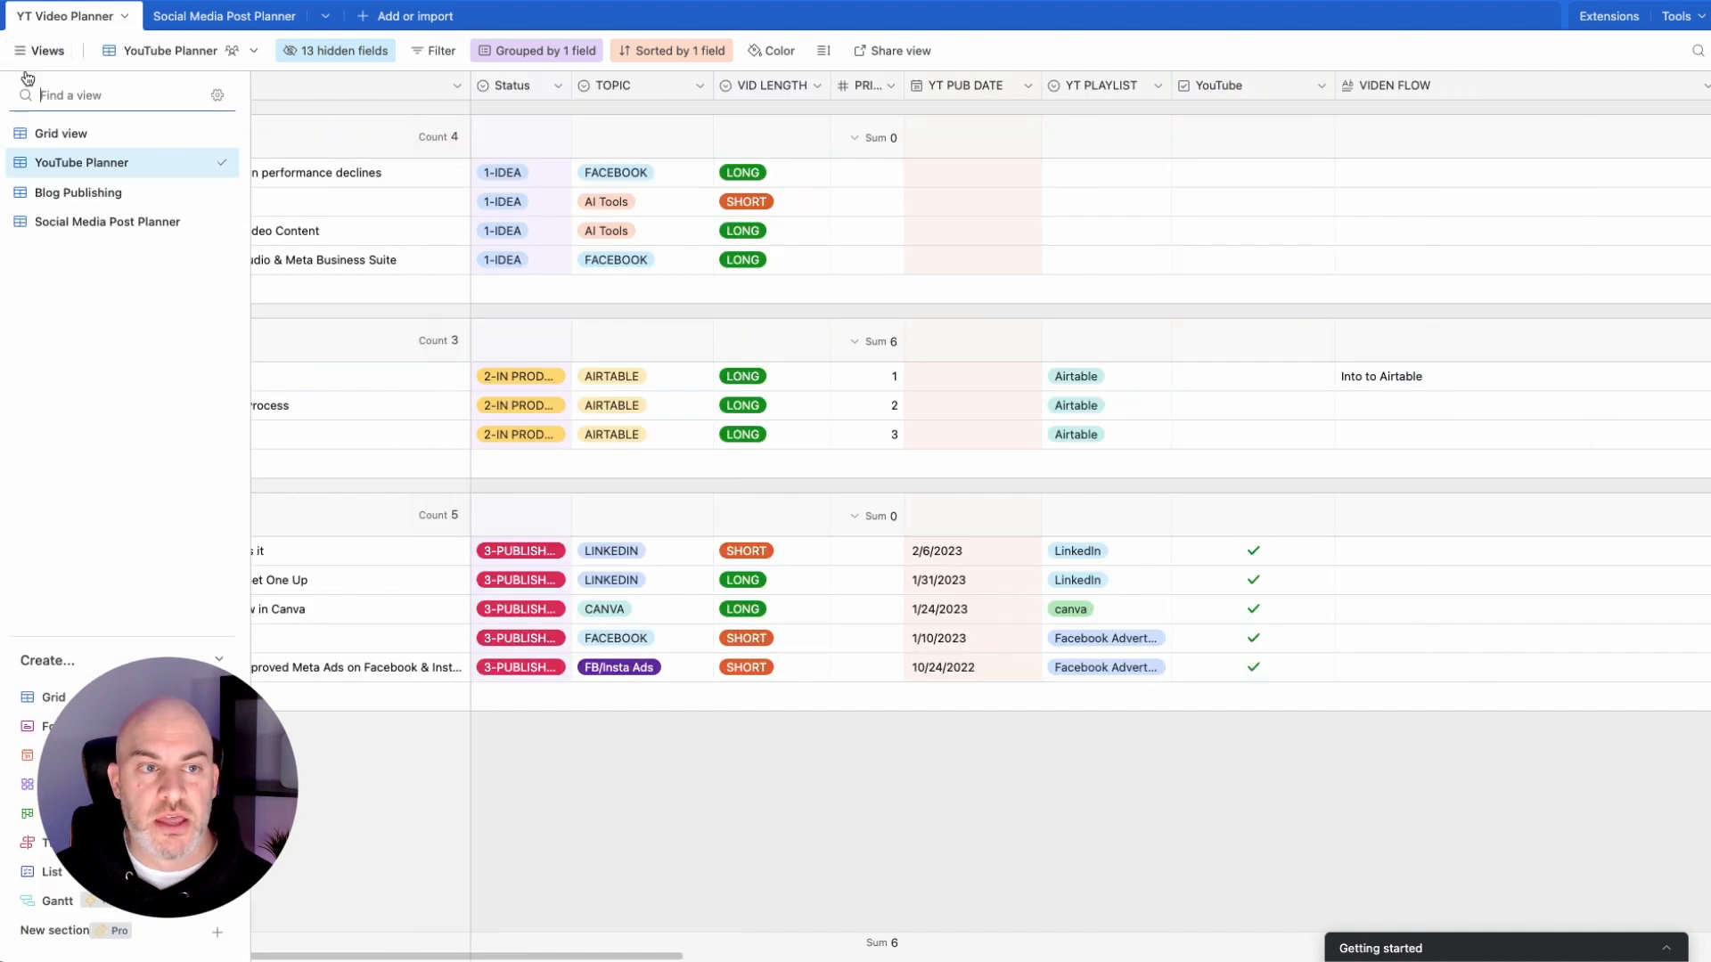
click(71, 194)
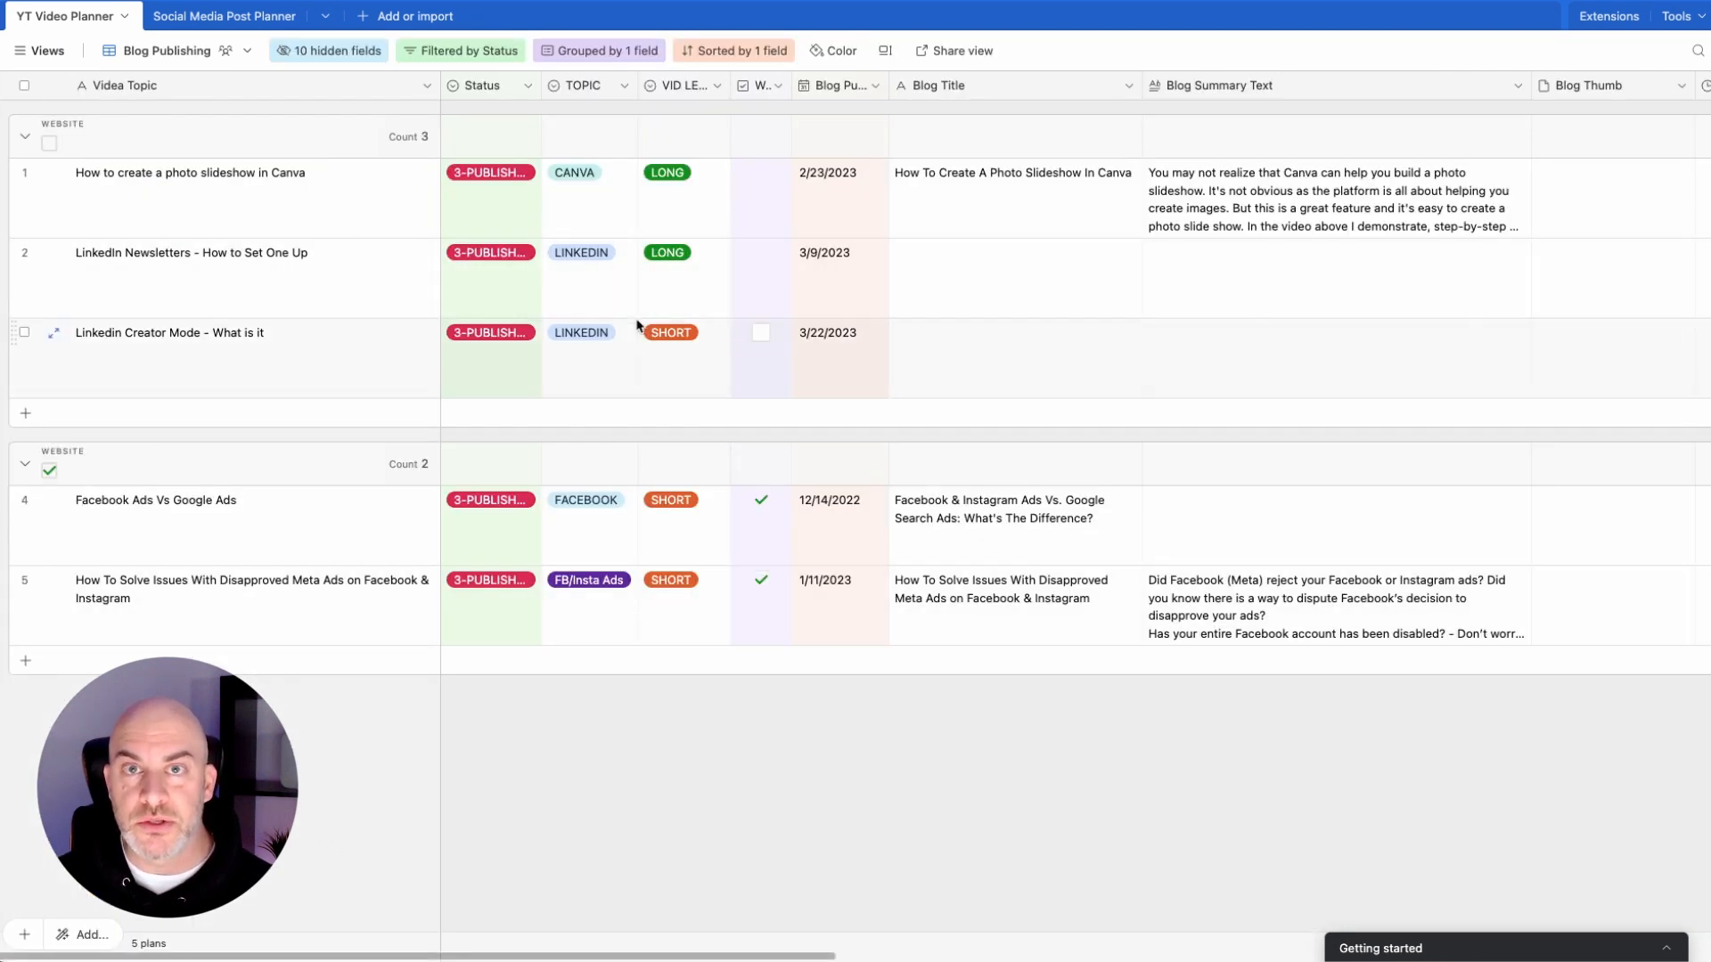
Step: Review the fields of YT Video Planner's Social Media Post Planner view, and return to the Social Media Post Planner table
click(41, 51)
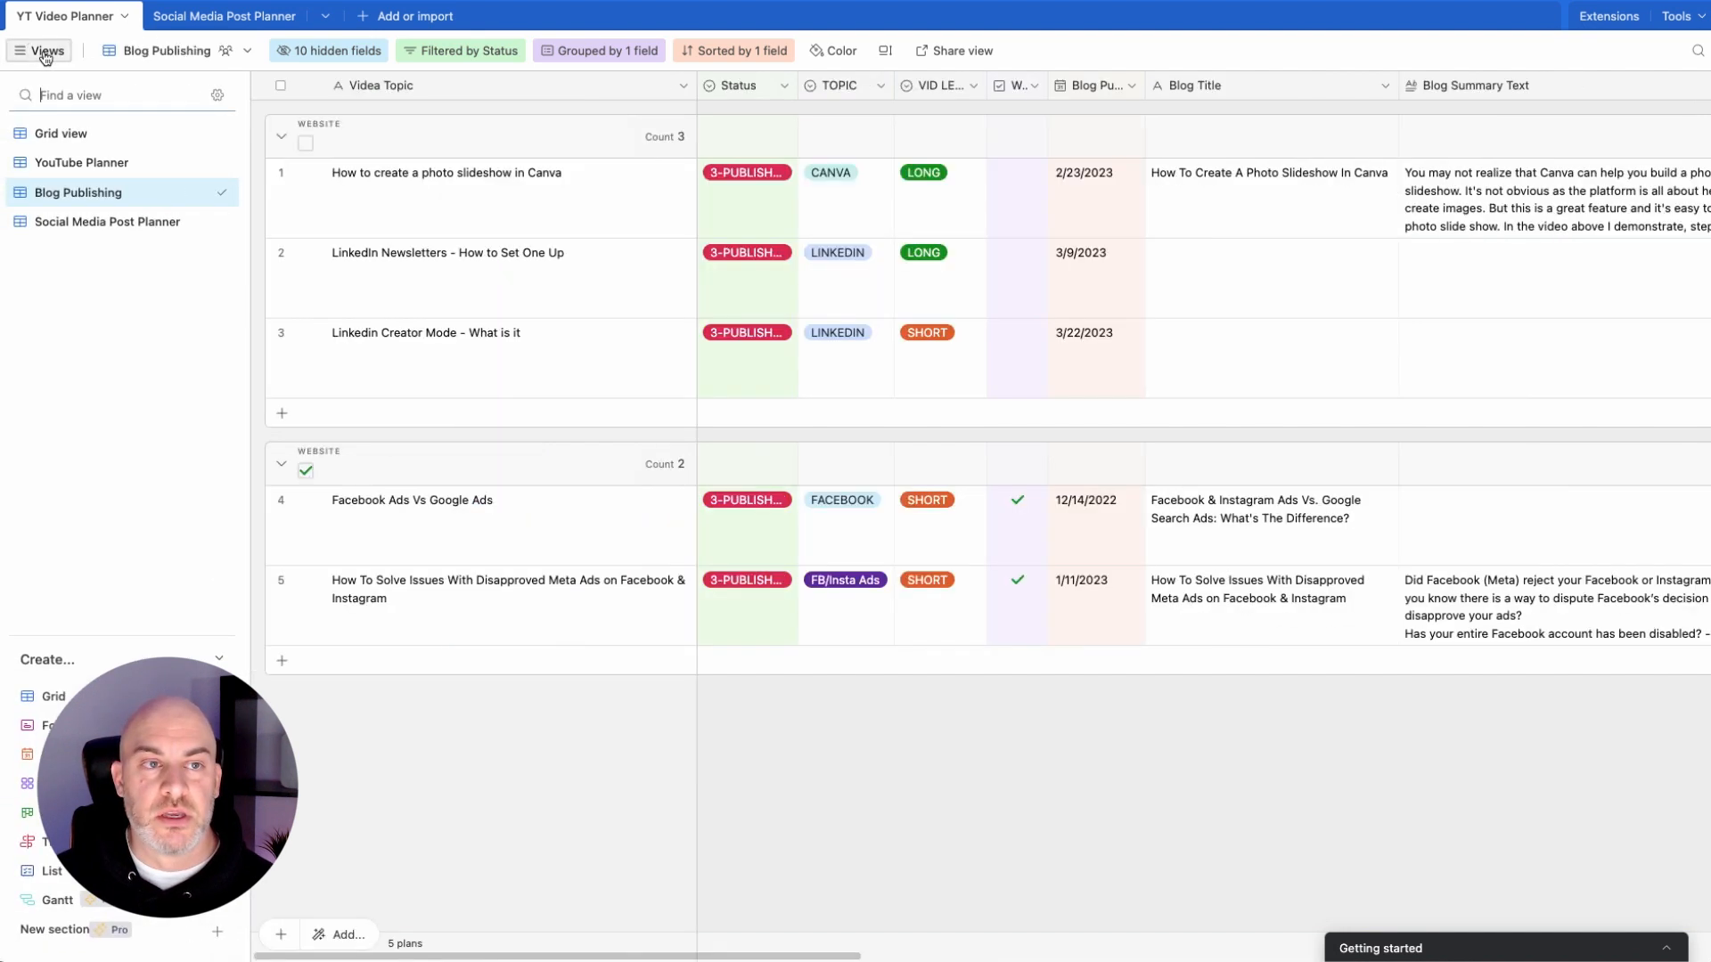
click(61, 223)
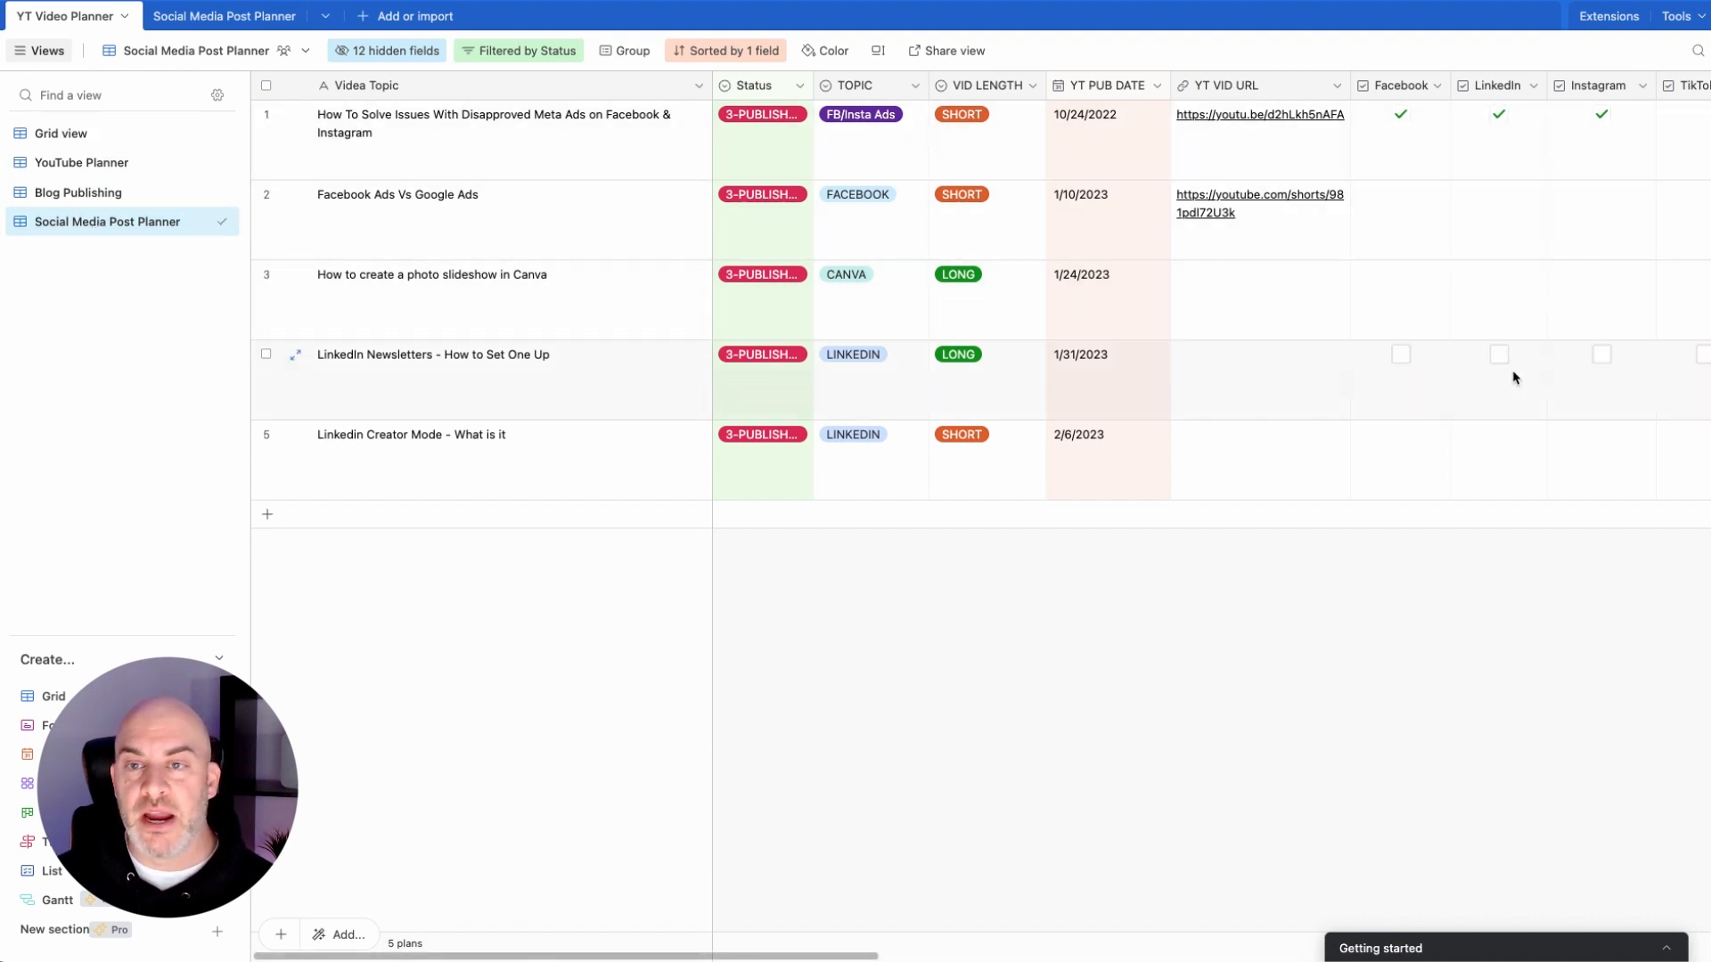
scroll(1529, 382, right, 10)
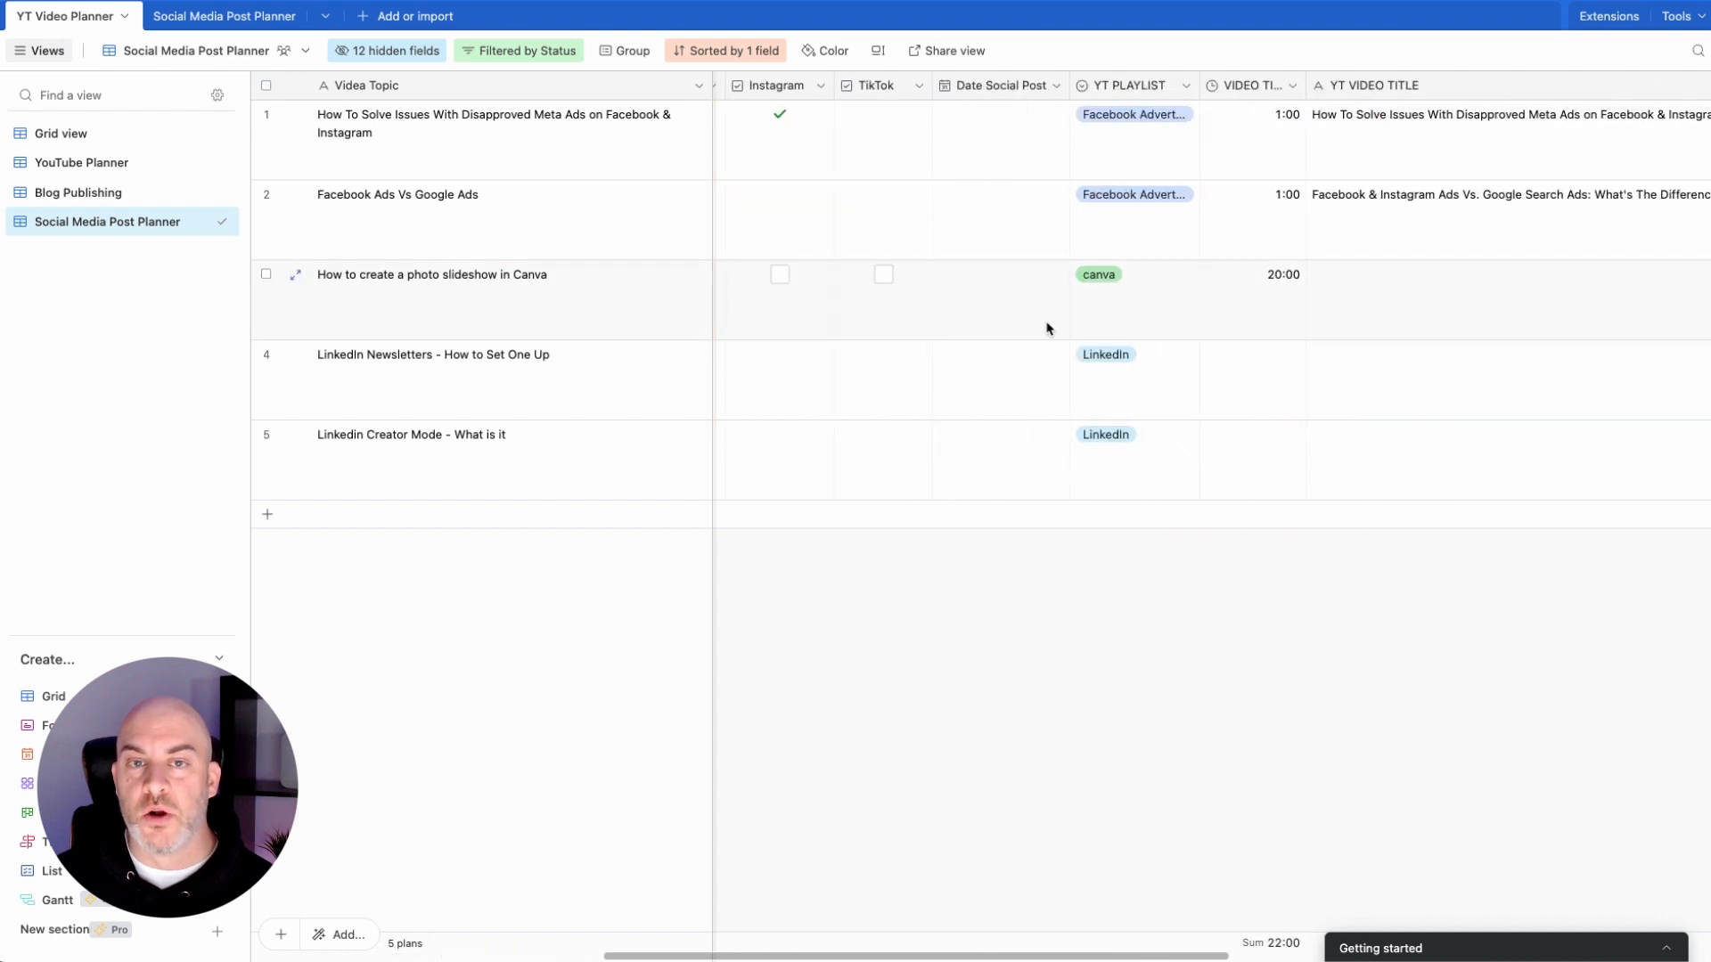
scroll(885, 333, left, 10)
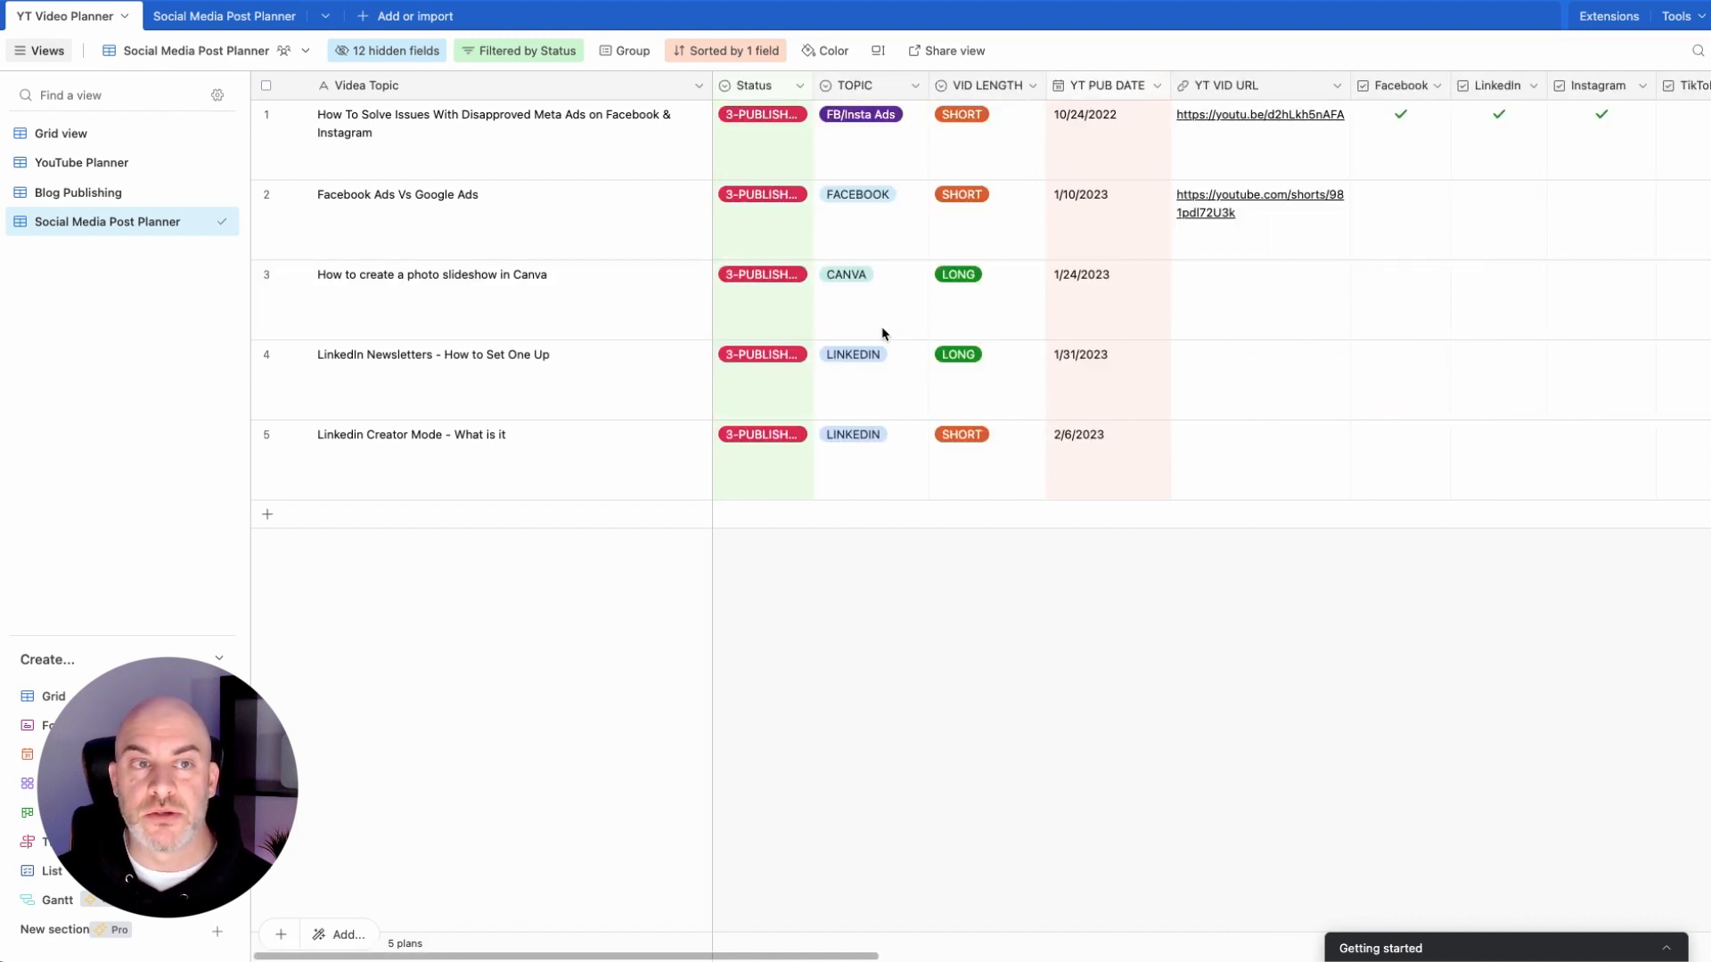
click(241, 19)
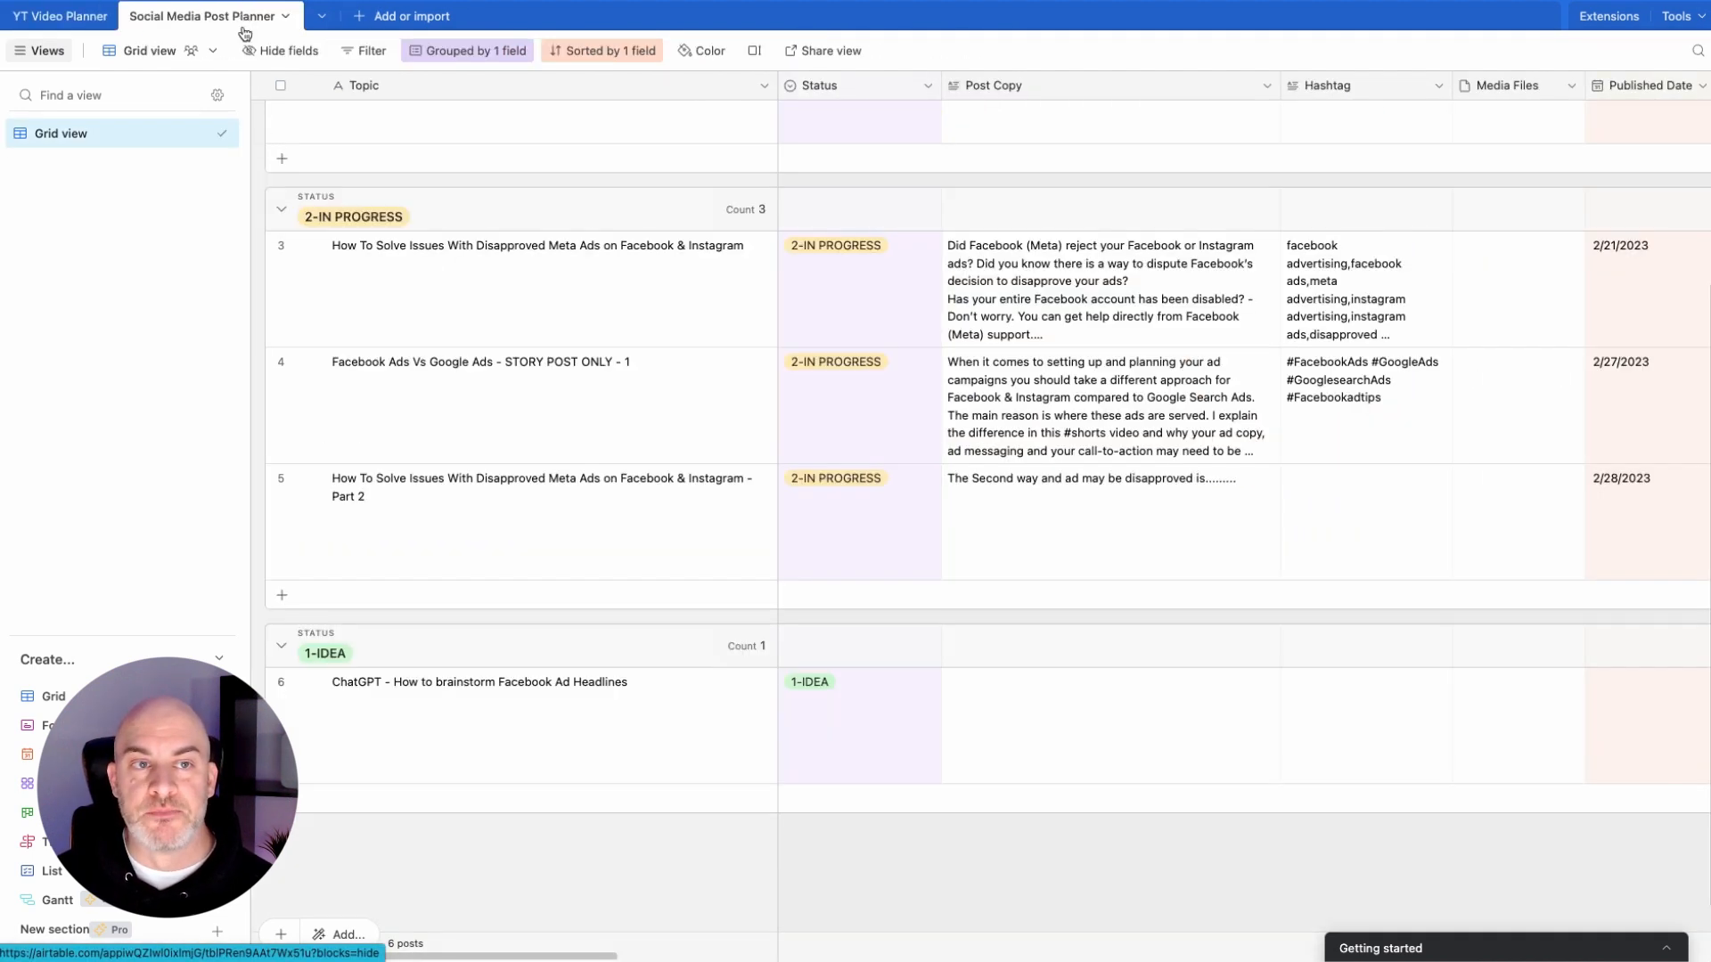